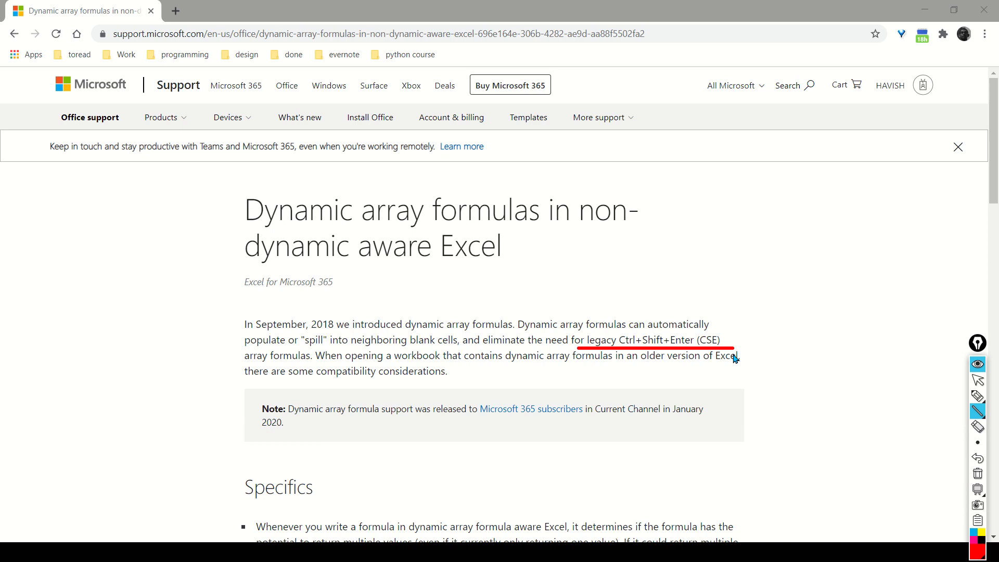
Underline "Excel for Microsoft 365", the support release note, "Current Channel" and the page title in red on the article
left_click(243, 294)
left_click_drag(296, 296, 348, 296)
left_click_drag(295, 422, 474, 420)
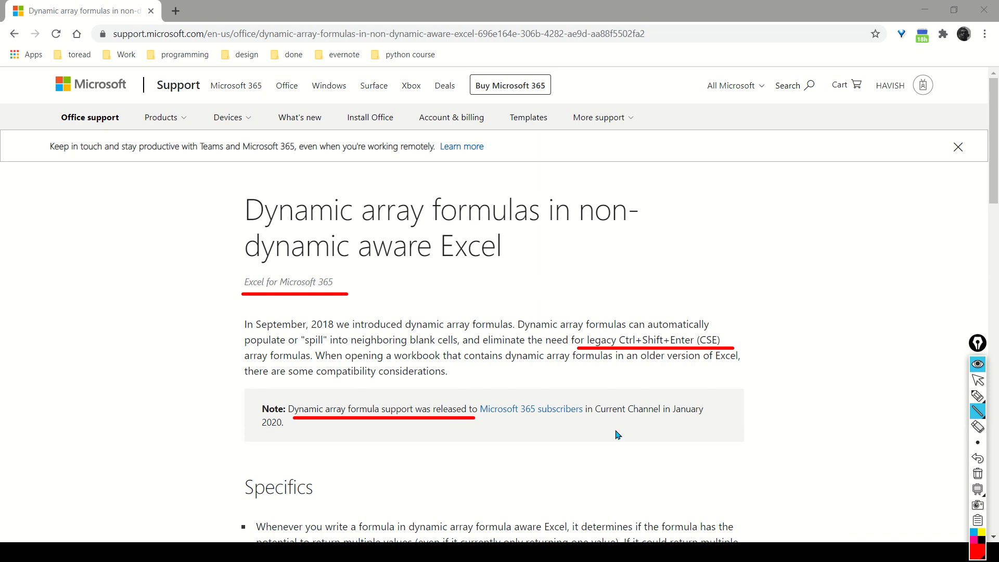
left_click_drag(601, 420, 658, 419)
left_click_drag(340, 278, 449, 278)
key("shift")
key("shift")
key("shift")
key("shift")
key("shift")
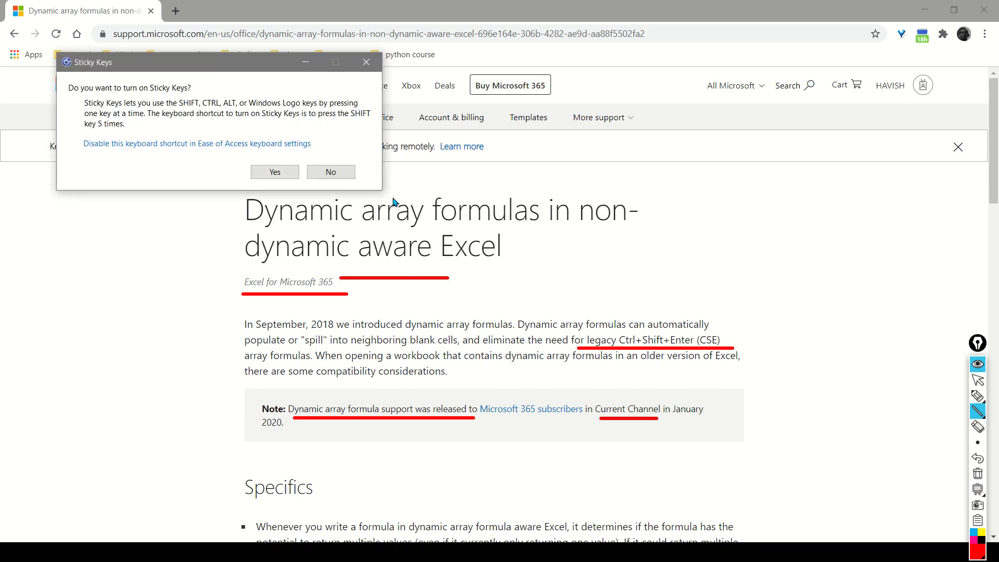
left_click(366, 62)
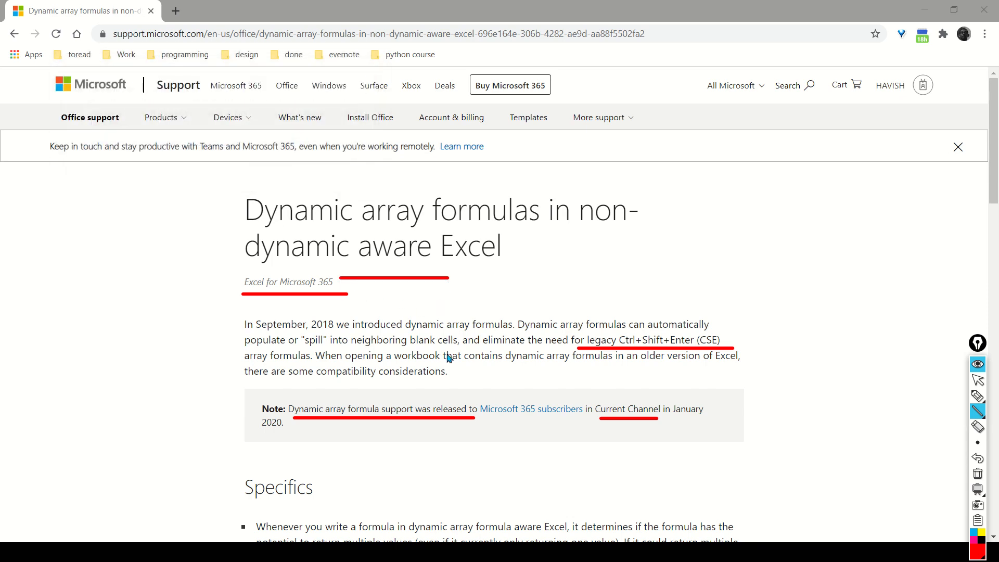
Switch to the TOC.xlsx workbook in Excel and clear the red underlines from the screen
key("alt+Tab")
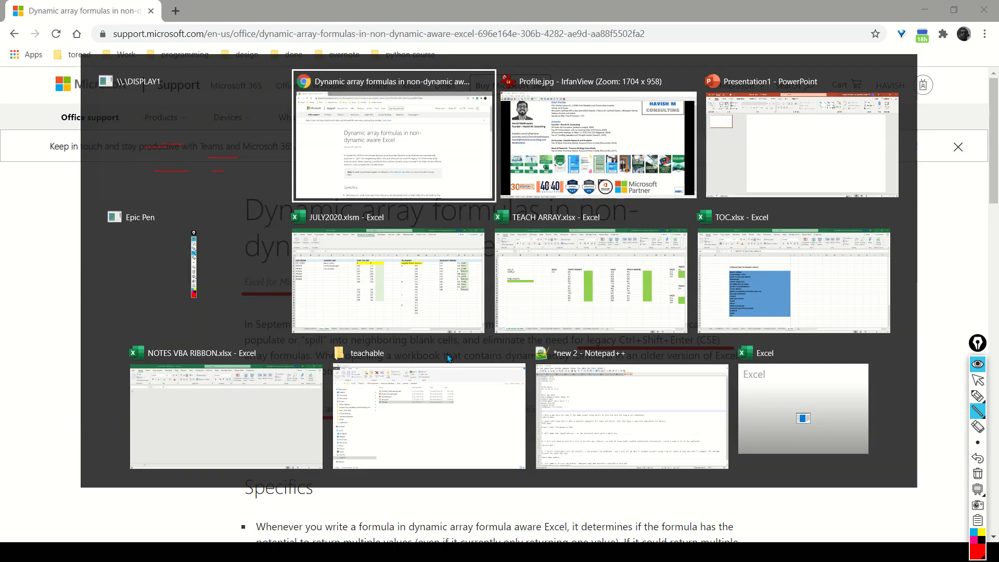
key("alt+Tab")
key("alt+Tab")
key("alt+Tab")
key("alt+Tab")
key("alt+Tab")
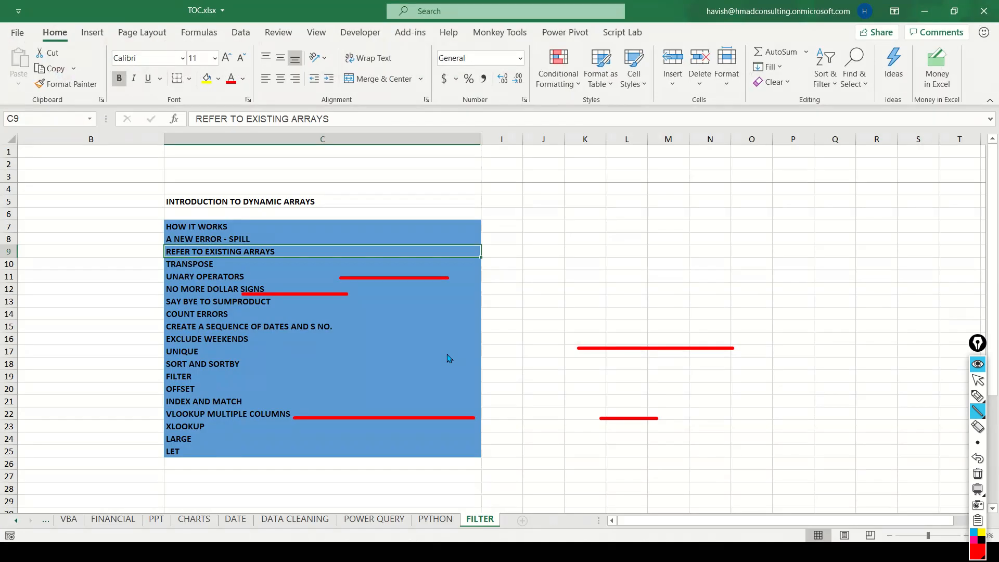
key("Escape")
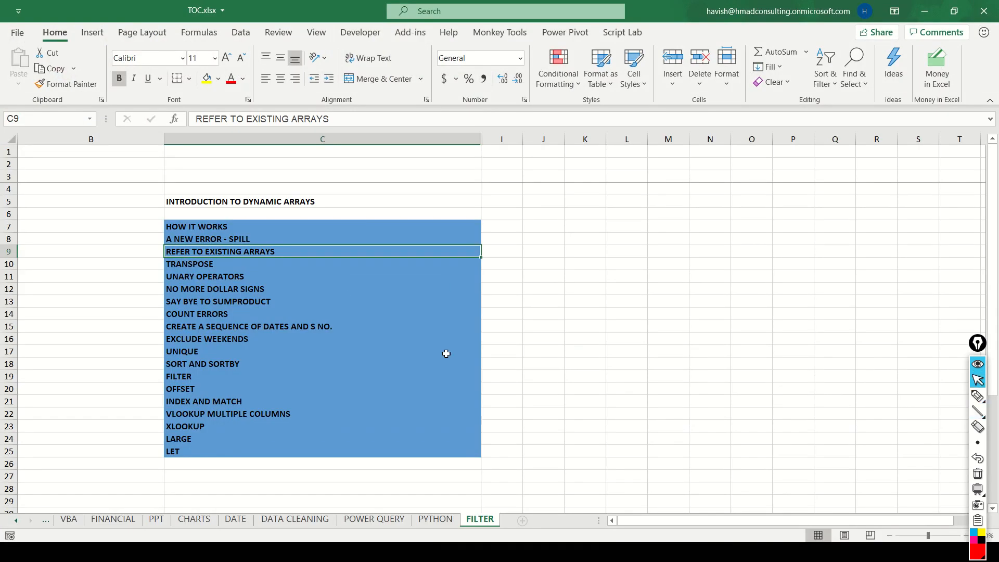
Go through the dynamic array topics one row at a time, from HOW IT WORKS in row 7 to XLOOKUP in row 23
key("Up")
key("Up")
key("ctrl+shift+Down")
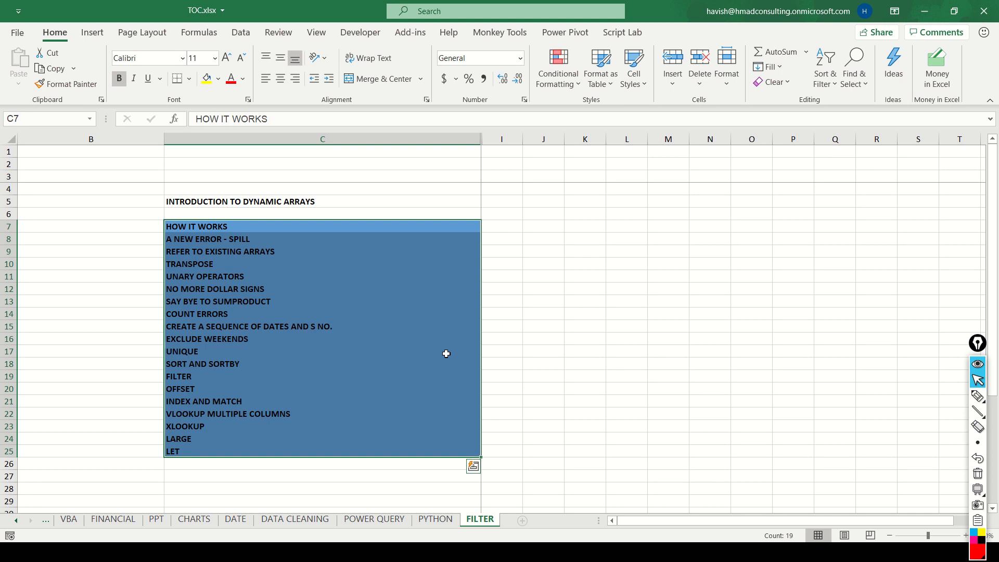
key("Down")
key("Up")
key("shift+space")
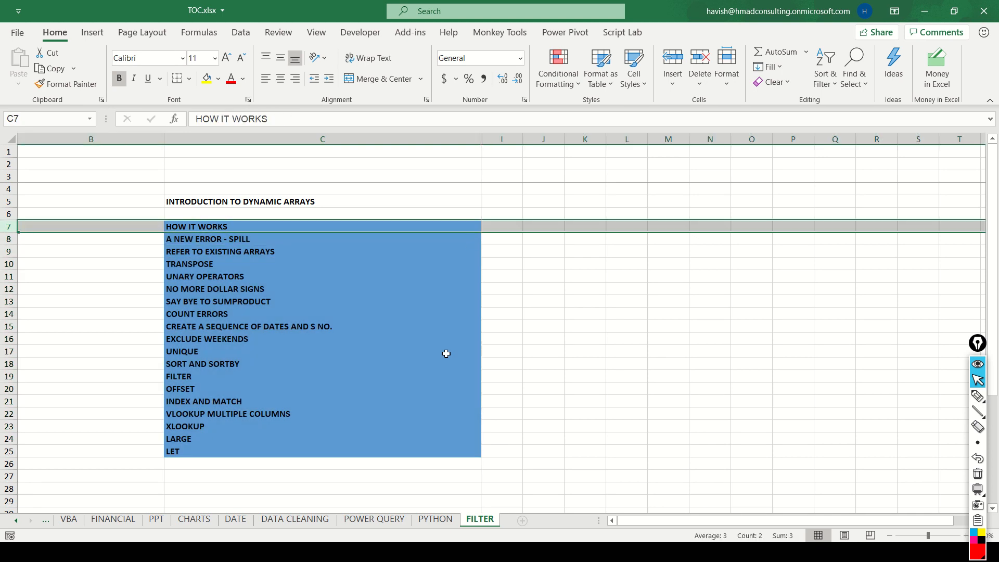
key("shift+Down")
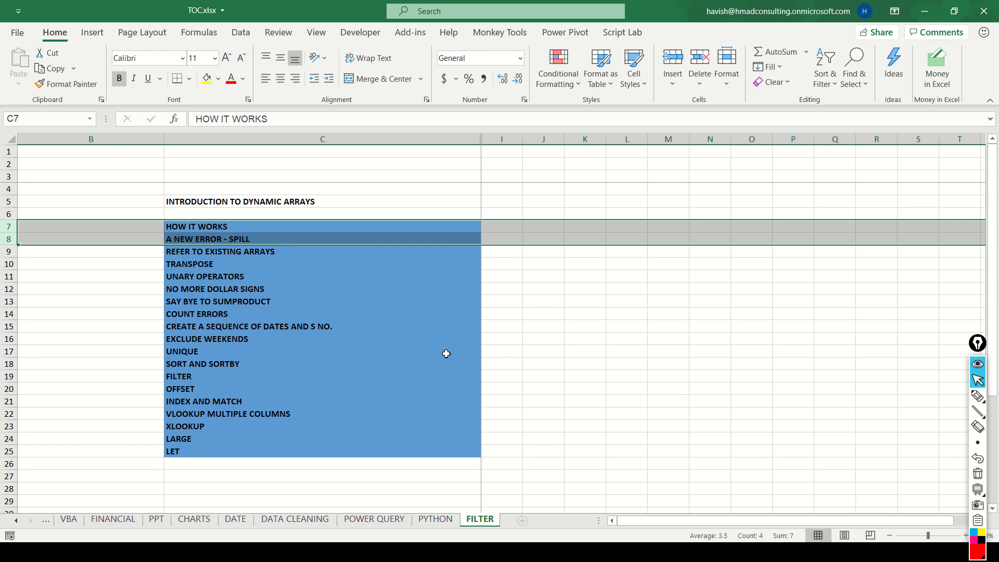
key("shift+Down")
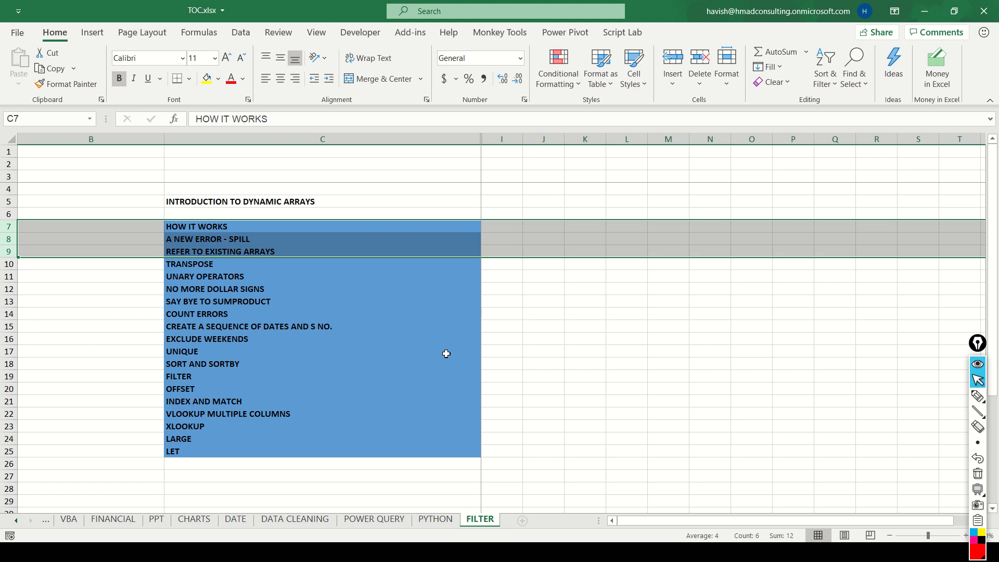
key("shift+Down")
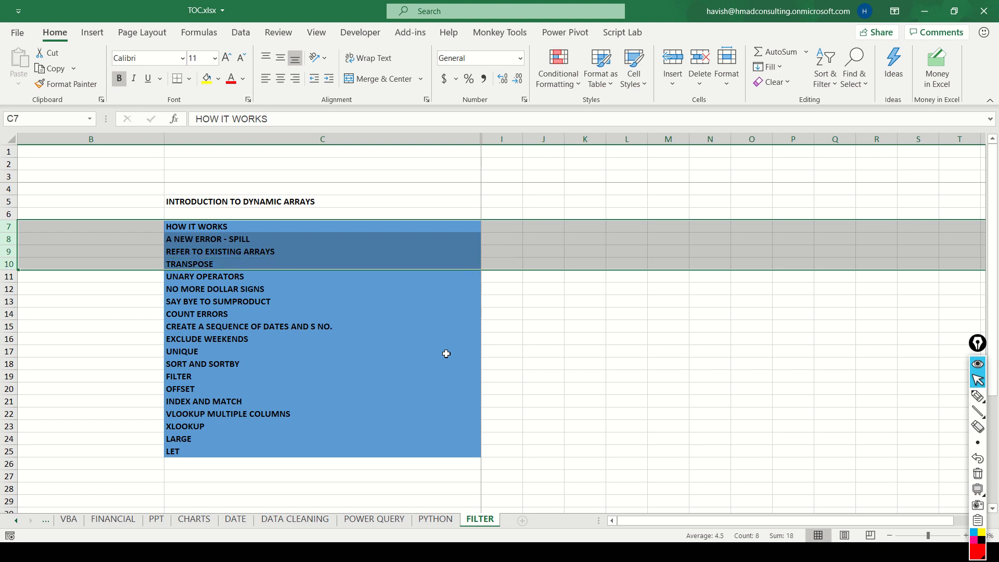
key("shift+Down")
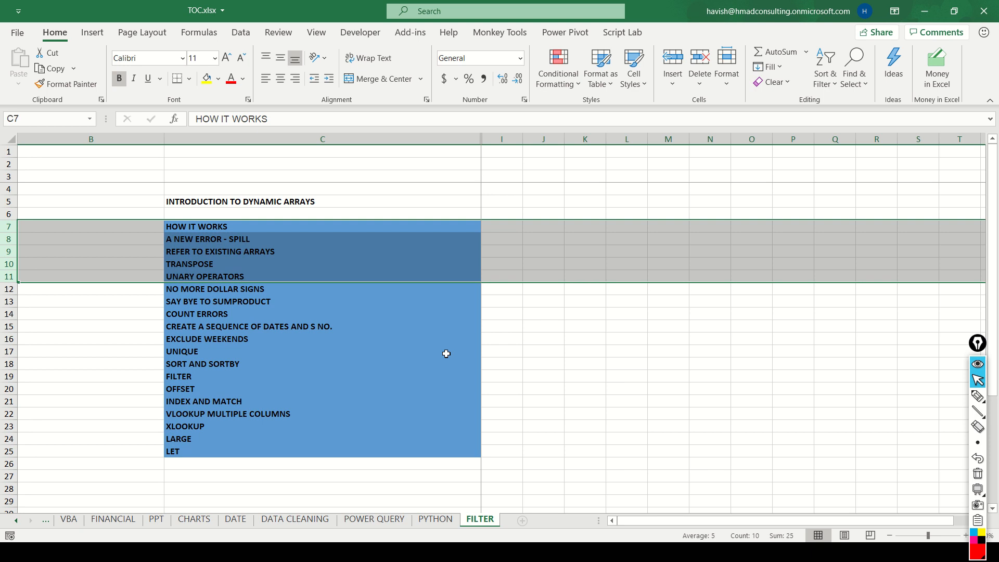
key("shift+Down")
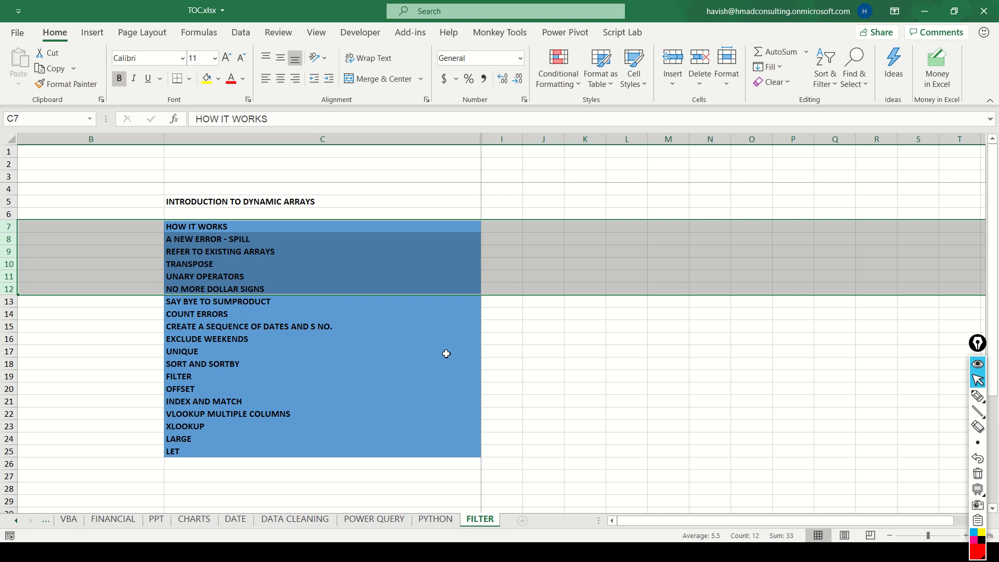
key("shift+Down")
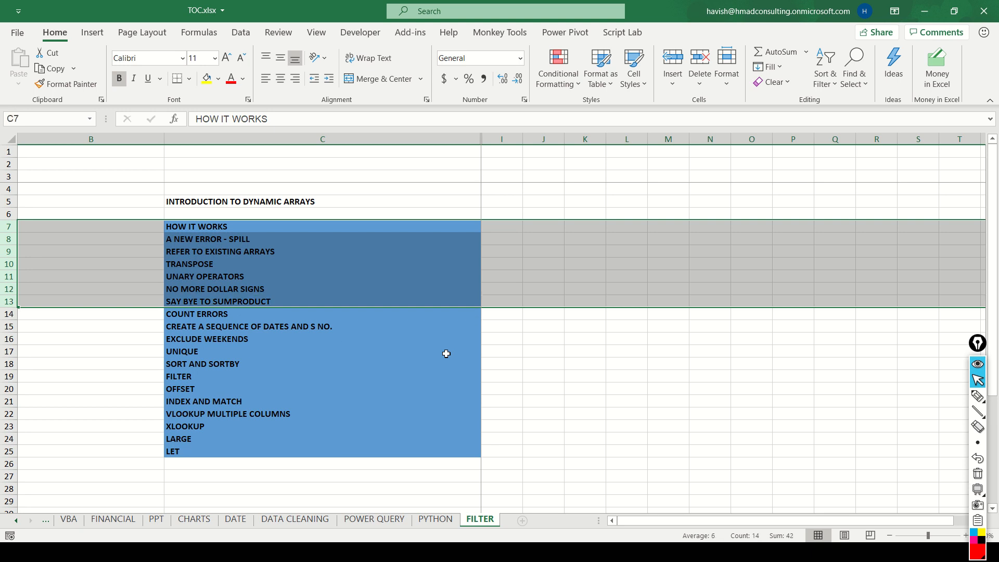
key("shift+Down")
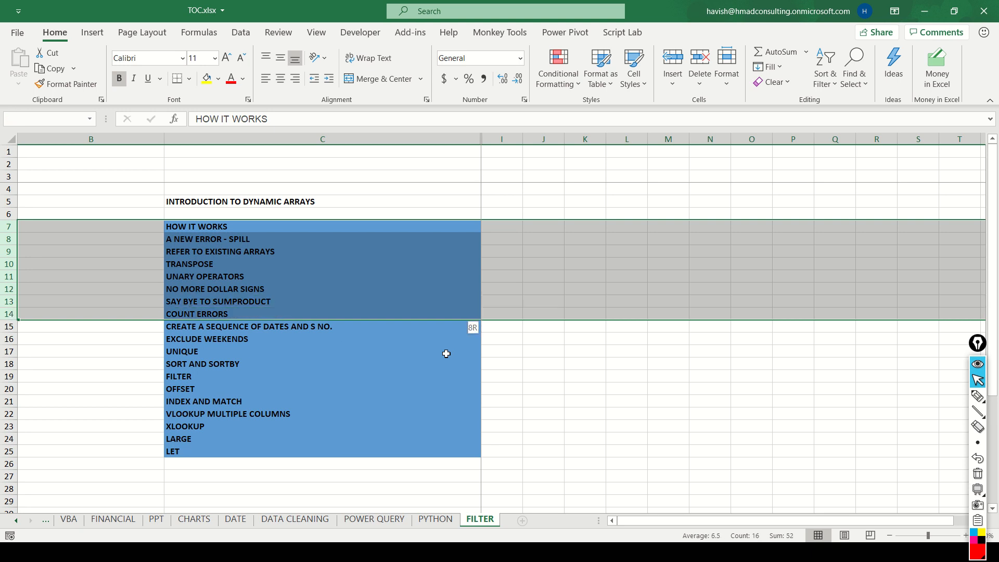
key("shift+Down")
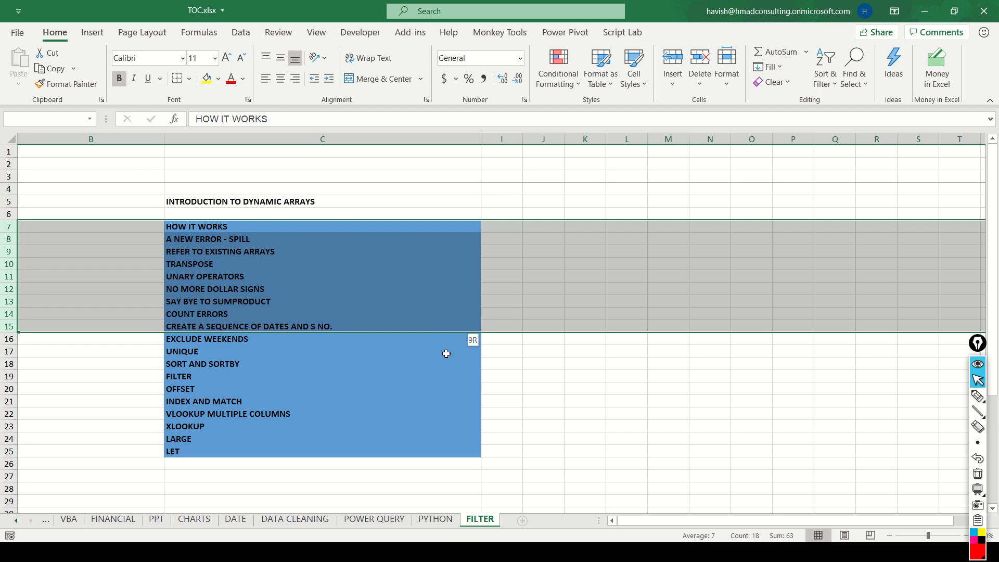
key("shift+Down")
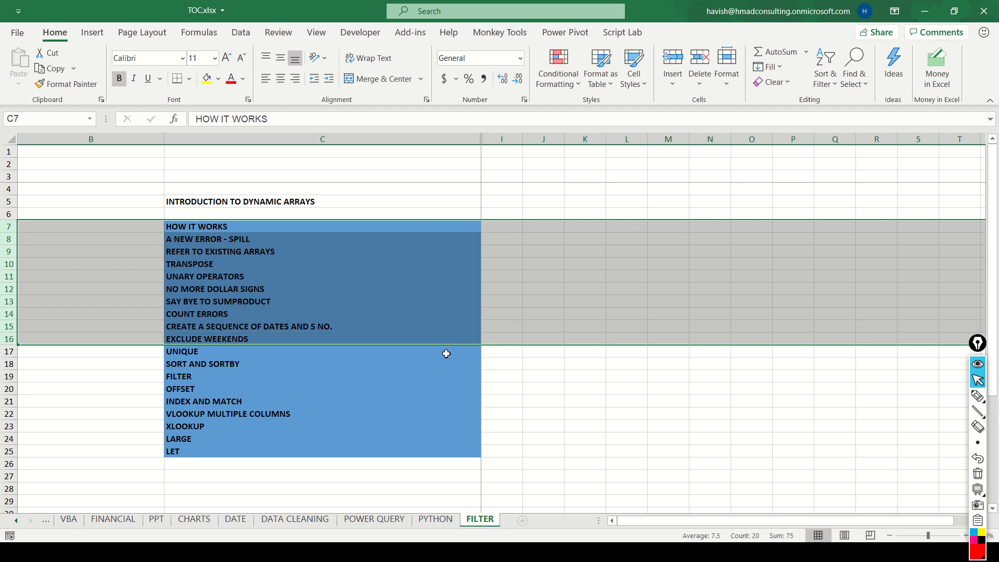
key("shift+Down")
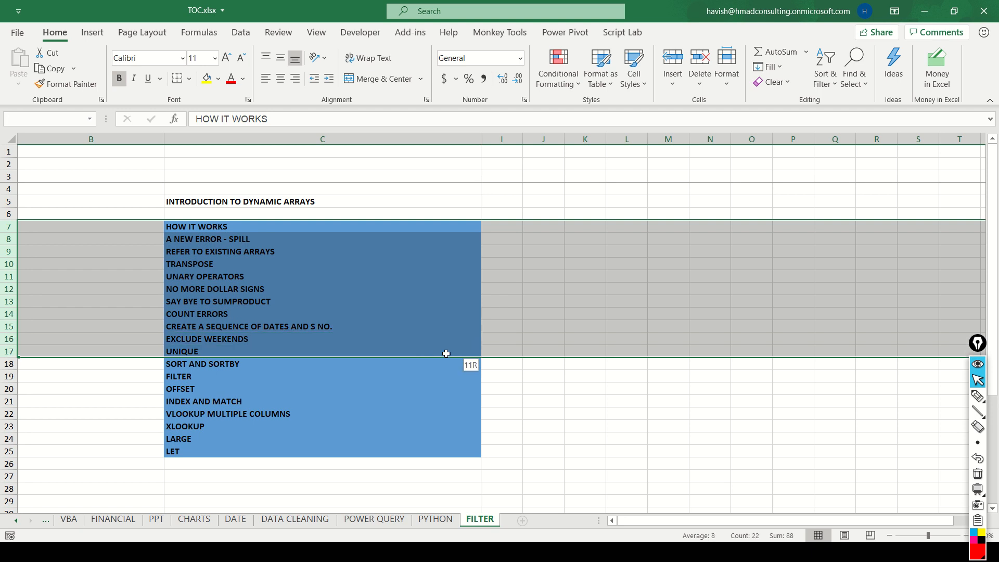
key("shift+Down")
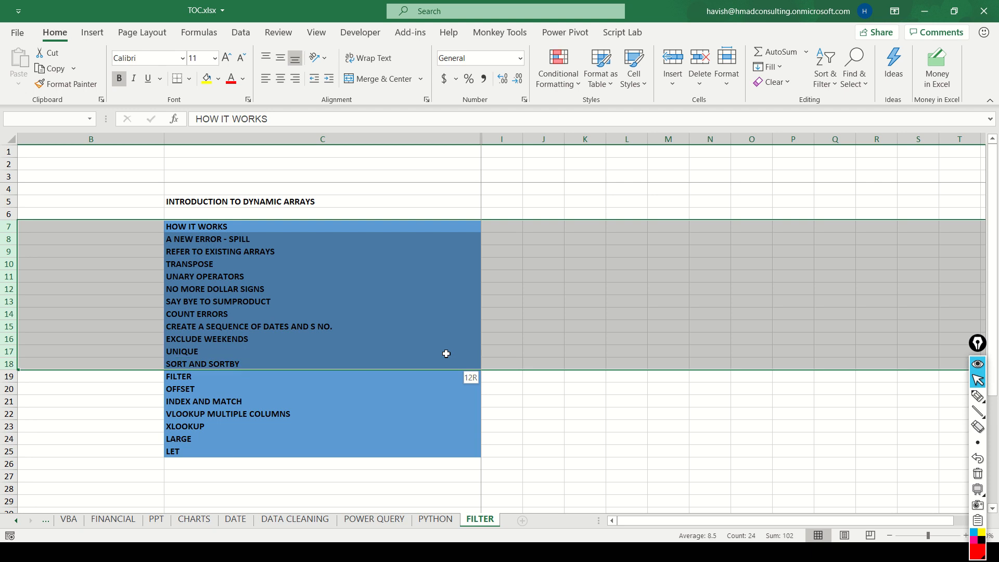
key("shift+Down")
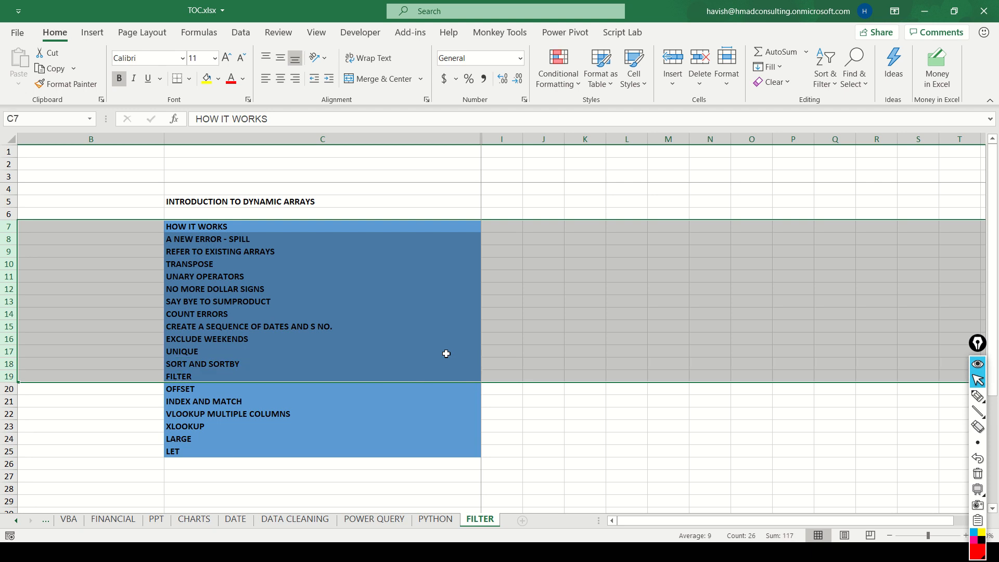
key("shift+Down")
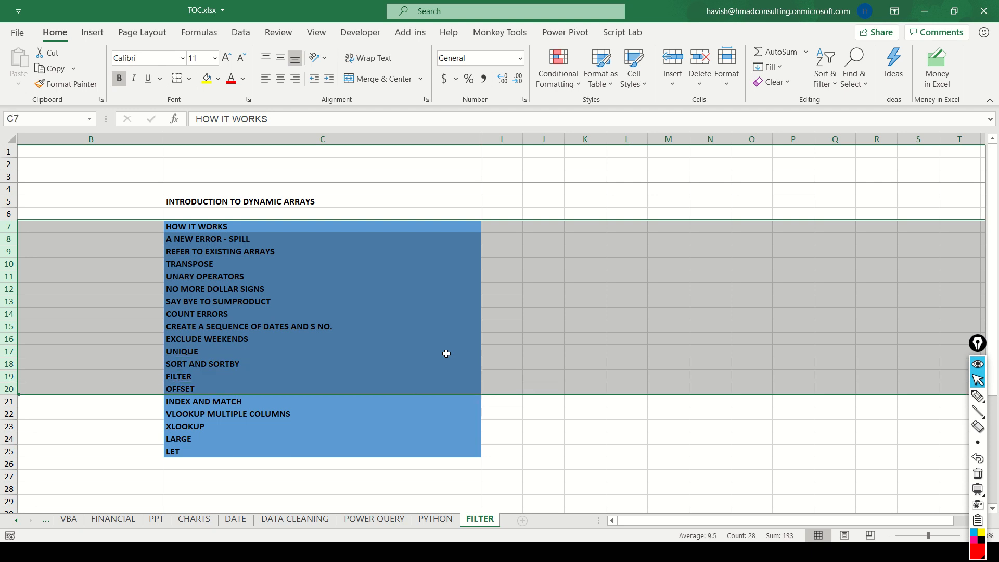
key("shift+Down")
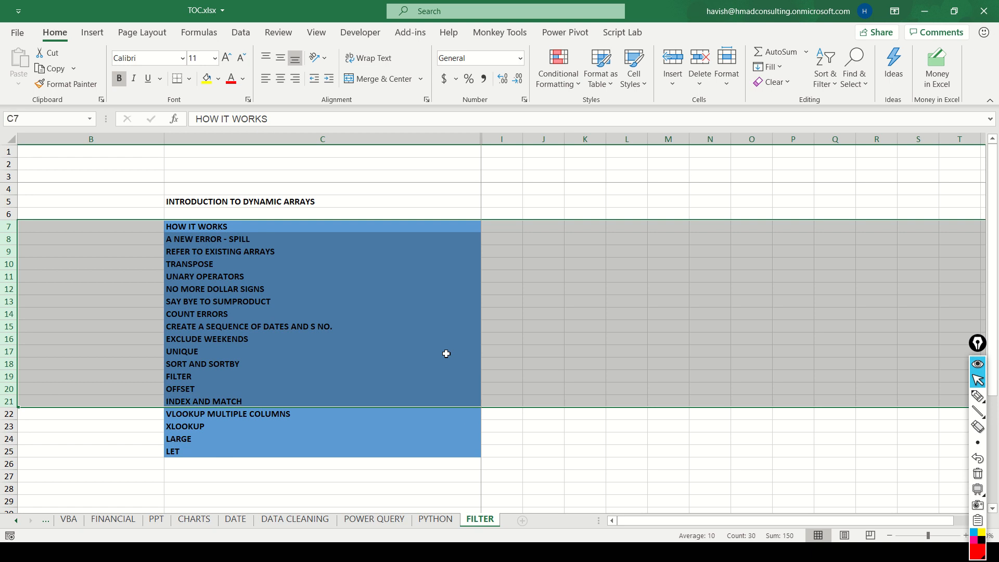
key("shift+Down")
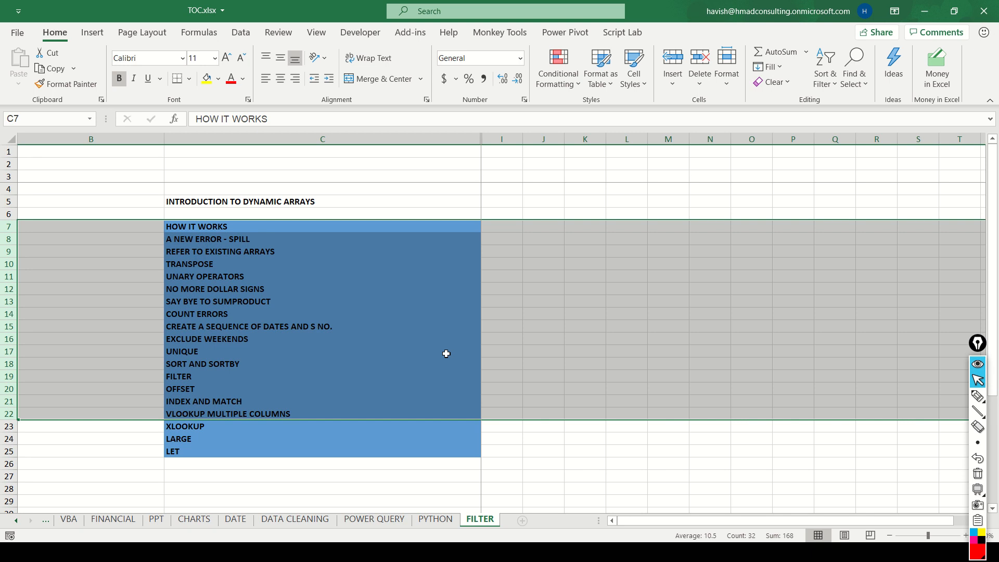
key("shift+Down")
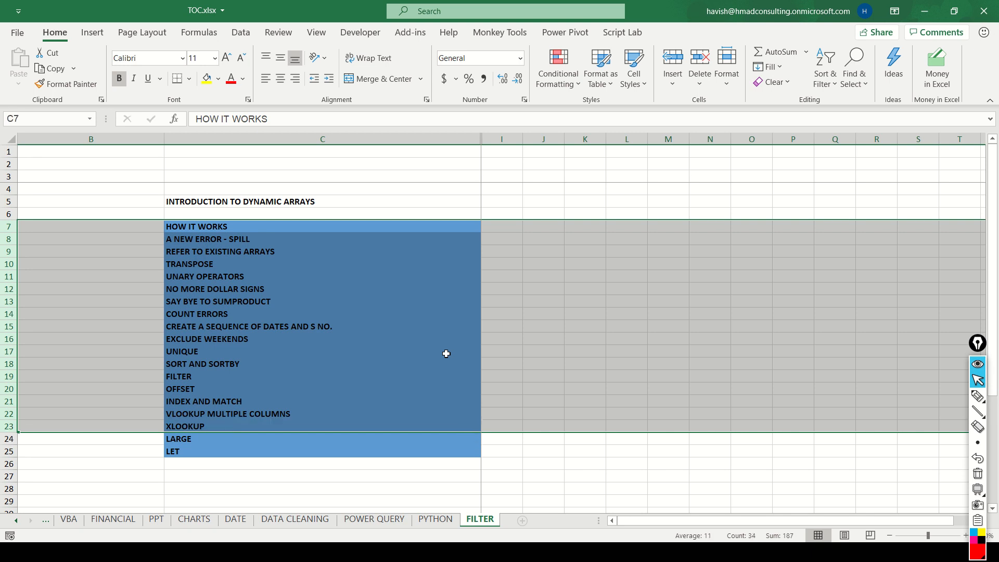
Highlight the last two topics of the list, LARGE in row 24 and LET in row 25
left_click(399, 407)
key("Down")
key("Down")
key("Down")
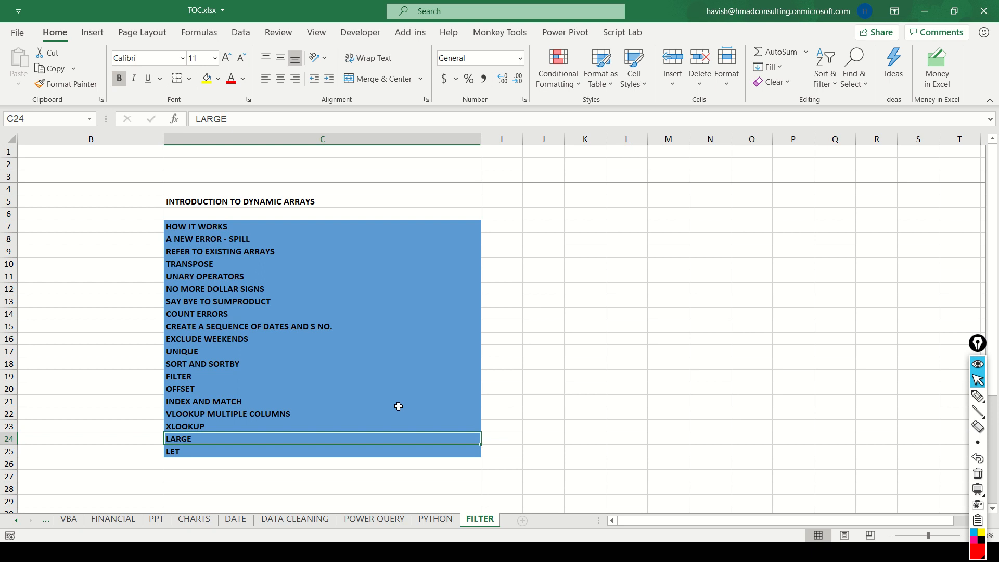
key("shift+space")
key("Down")
key("shift+space")
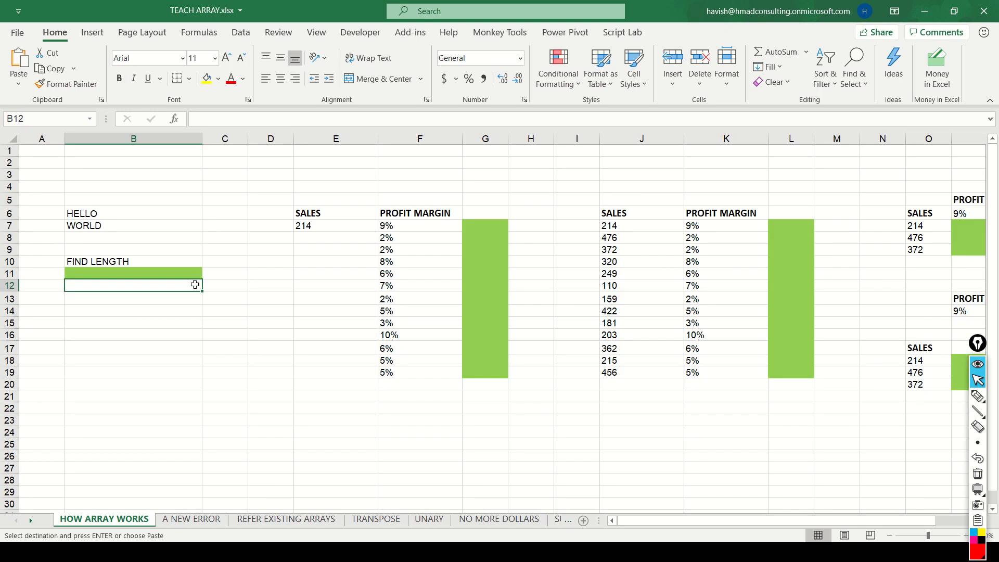
Examine the sample words in B6:B7 and the FIND LENGTH section in column B of the HOW ARRAY WORKS sheet
key("Up")
key("Up")
key("Up")
key("ctrl+space")
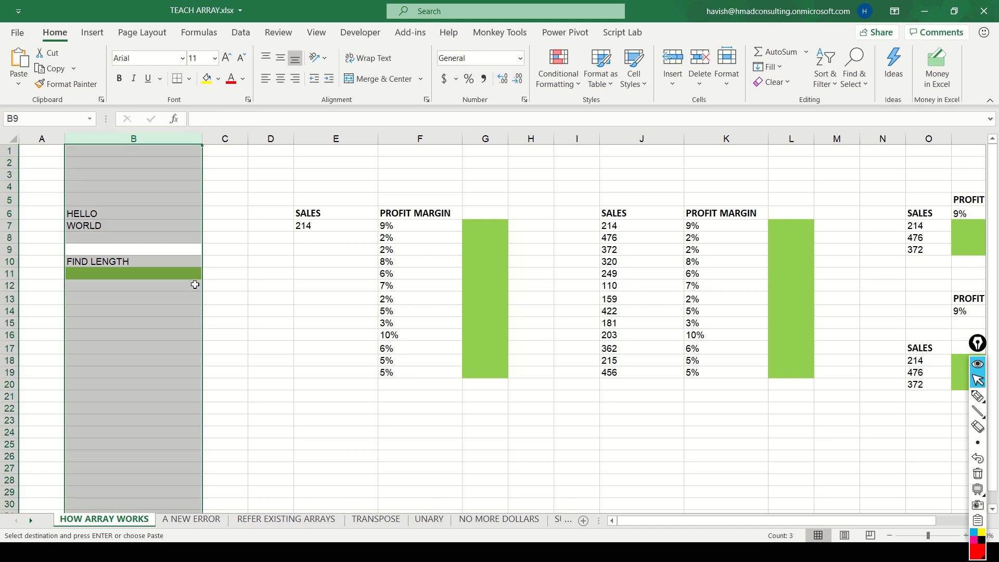
key("Up")
key("Up")
key("Up")
key("shift+Down")
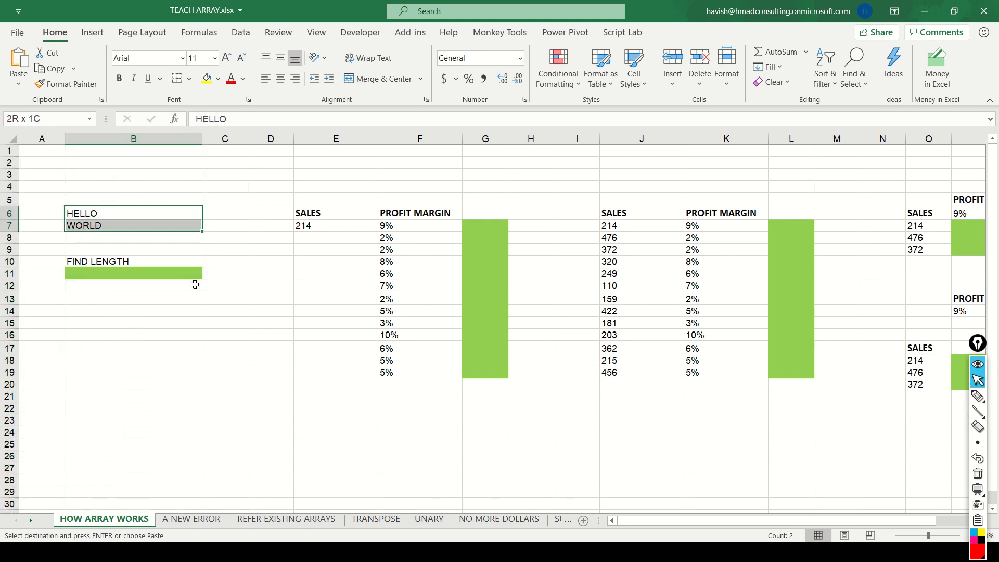
key("ctrl+v")
key("Down")
key("Down")
key("Down")
key("Down")
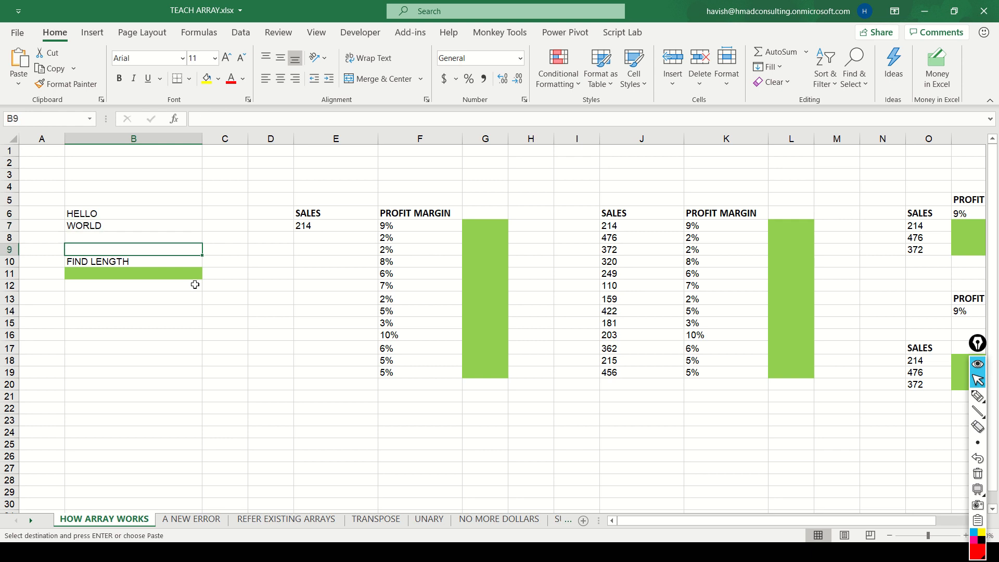
Enter =LEN(B6) in C6 and fill the formula down to C7 for both sample words
key("Up")
key("Up")
key("Right")
key("Up")
key("Up")
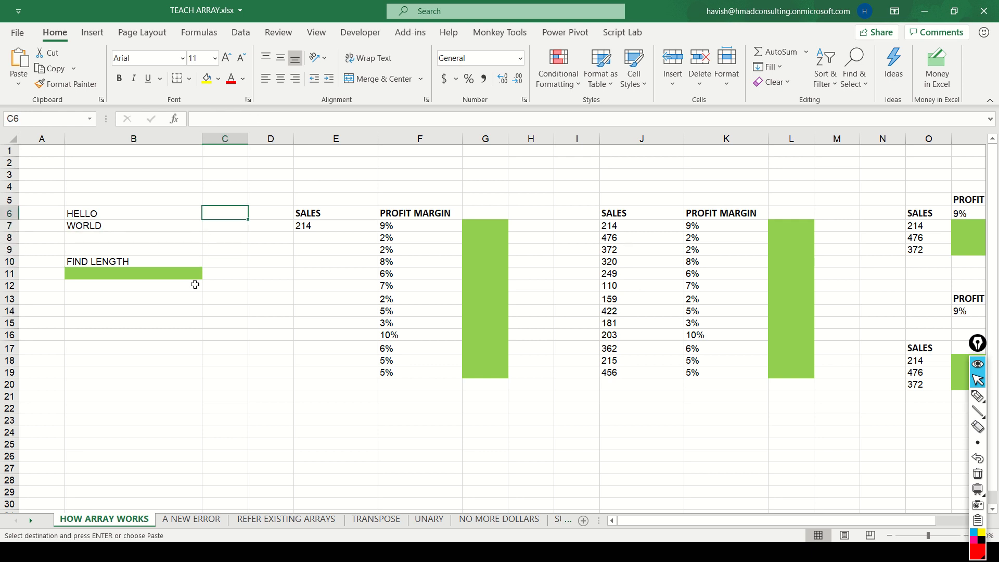
type("=LEN ")
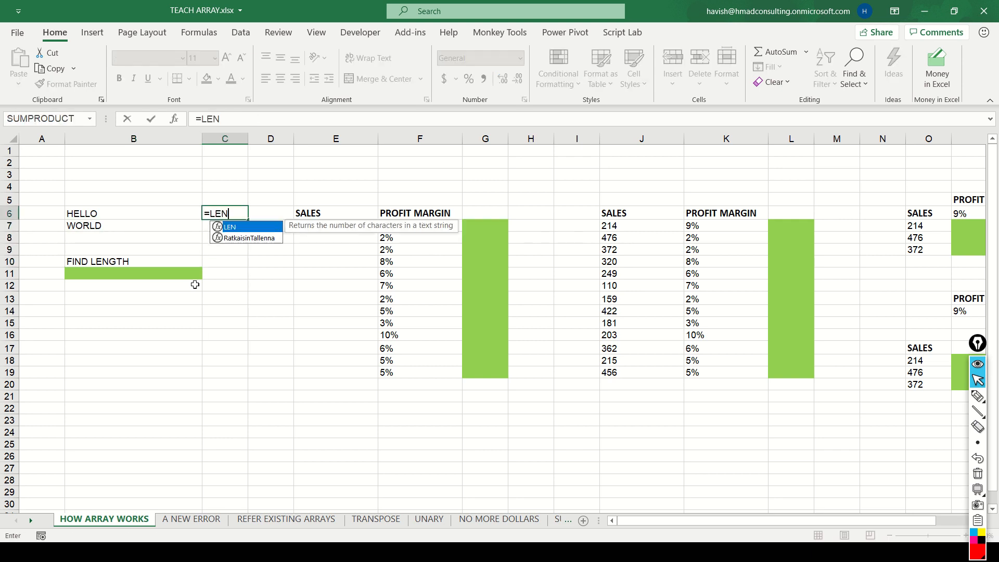
type("(B6")
key("Return")
key("ctrl+d")
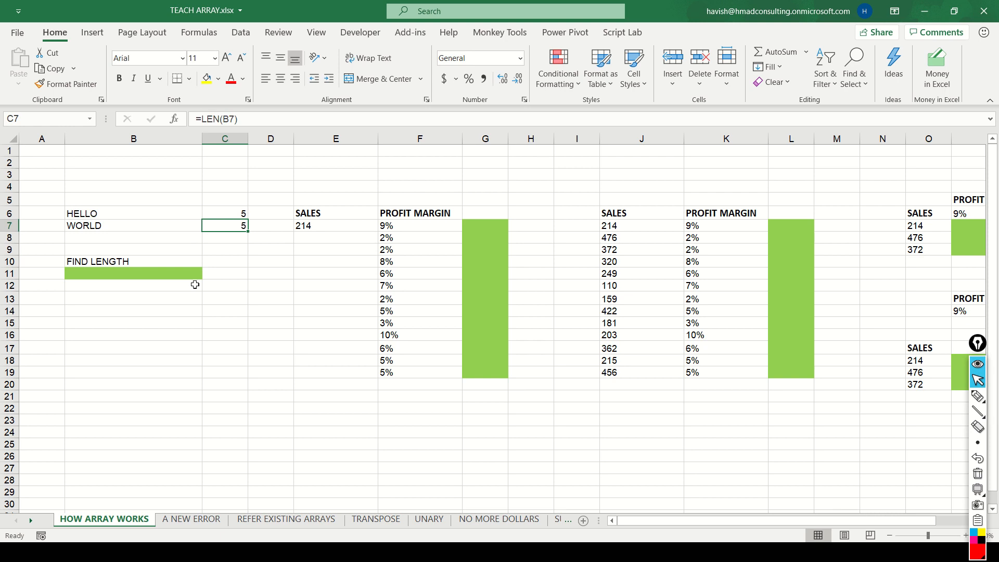
Total the two word lengths in C8 with the formula =SUM(C6:C7)
key("Down")
type("=SUM(")
key("Up")
key("Up")
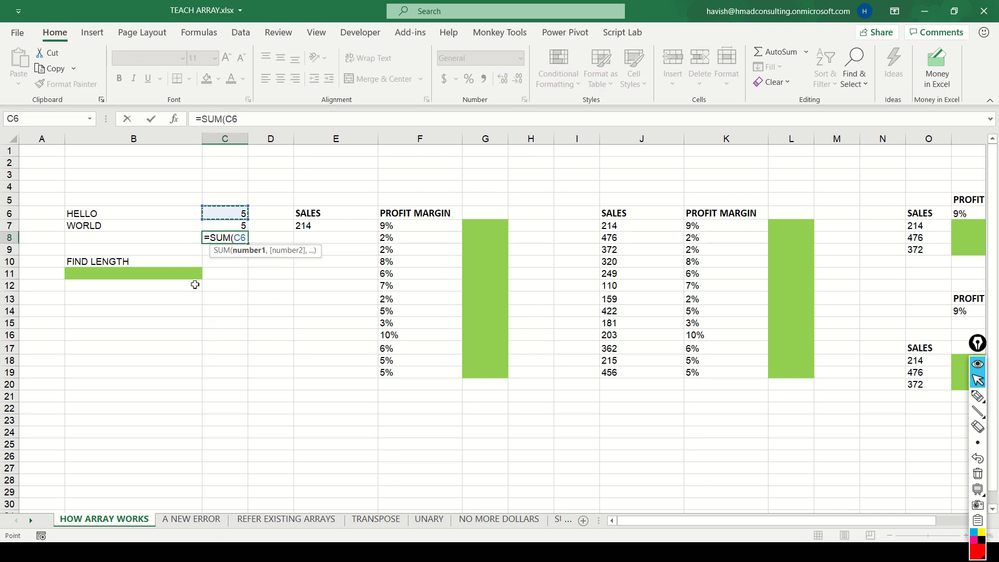
key("shift+Down")
key("Return")
key("Up")
key("Up")
key("Down")
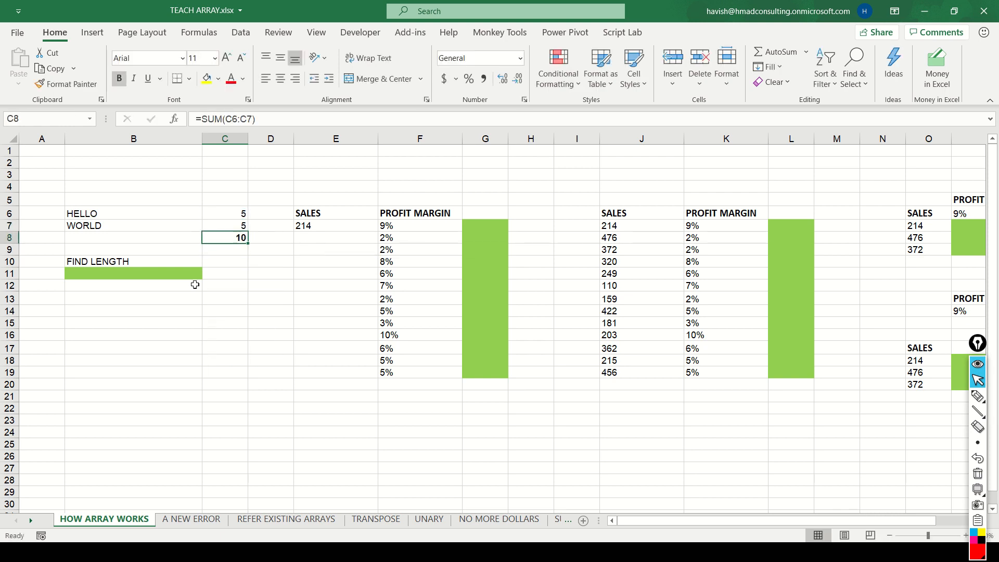
Clear the helper formulas for the word lengths and their total from C6:C8
key("Up")
key("Up")
key("Up")
key("Down")
key("shift+Down")
key("shift+Down")
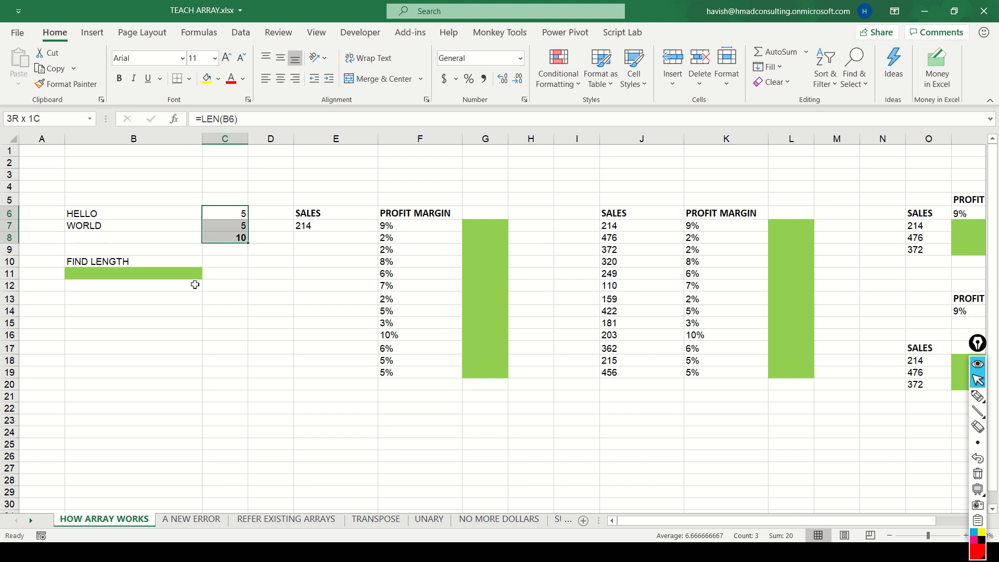
key("Delete")
Enter =SUM(LEN(B6:B7)) in the green FIND LENGTH cell B11 to total both word lengths in one formula
key("Left")
key("Down")
key("Down")
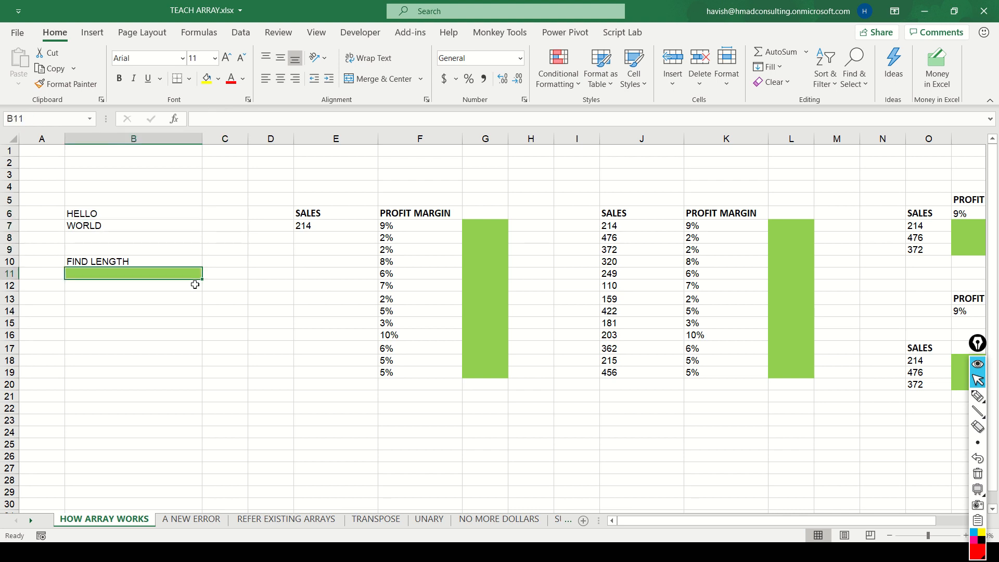
type("=SUM(LEN(")
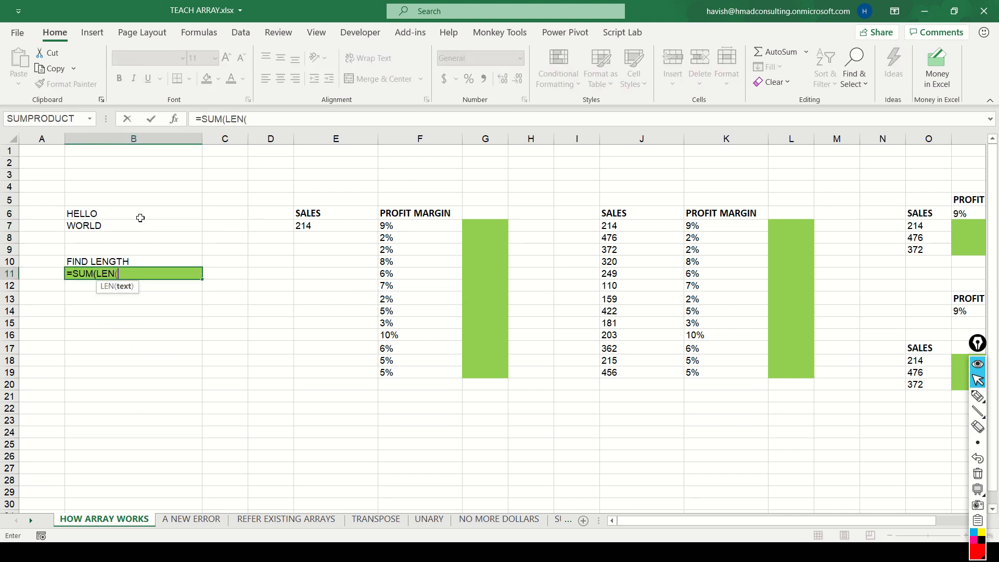
left_click_drag(140, 218, 142, 226)
type(")")
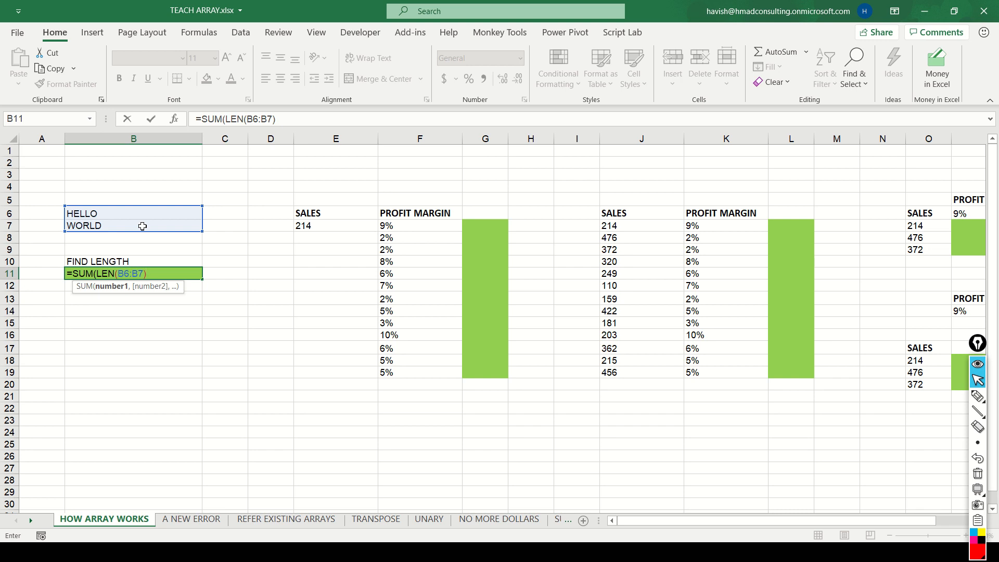
key("F2")
key("Left")
key("Left")
key("Left")
key("Left")
key("Left")
key("Left")
key("Left")
key("Left")
key("Left")
key("Left")
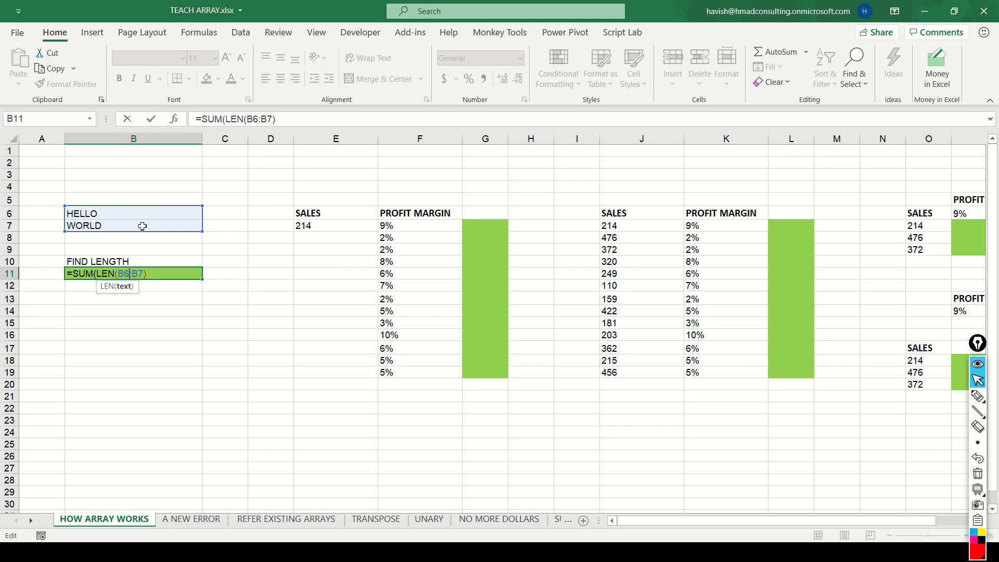
key("Right")
key("Right")
key("Right")
key("Right")
key("shift+Right")
key("shift+Right")
key("Return")
key("Return")
key("Up")
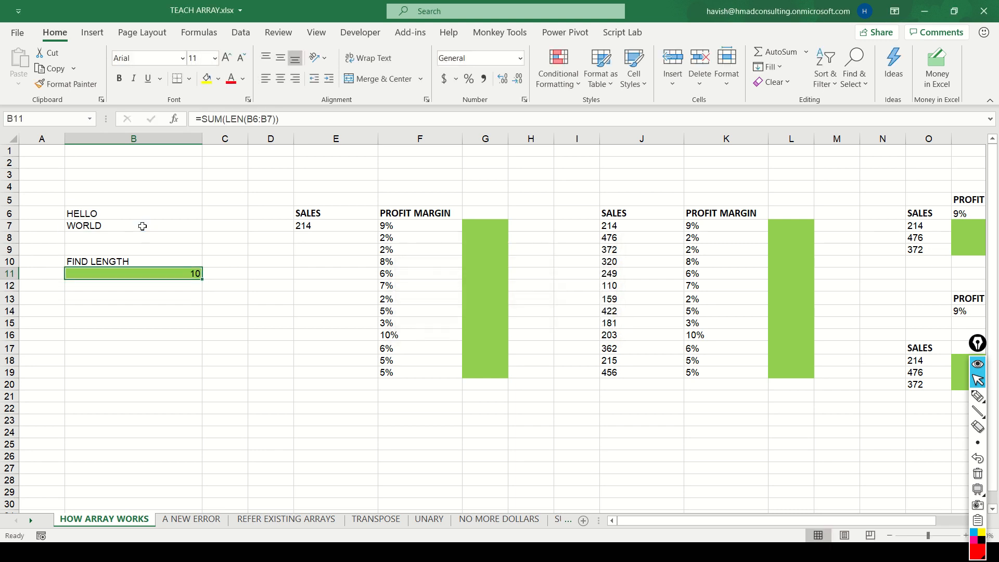
Remove the SUM wrapper from the B11 formula, leaving =LEN(B6:B7)
key("F2")
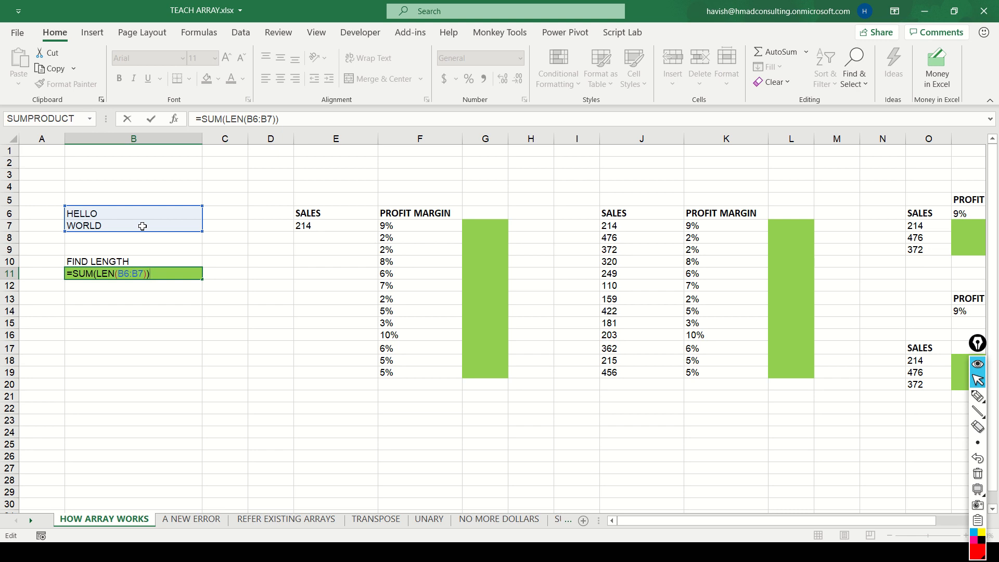
key("Left")
key("Left")
key("Delete")
key("Right")
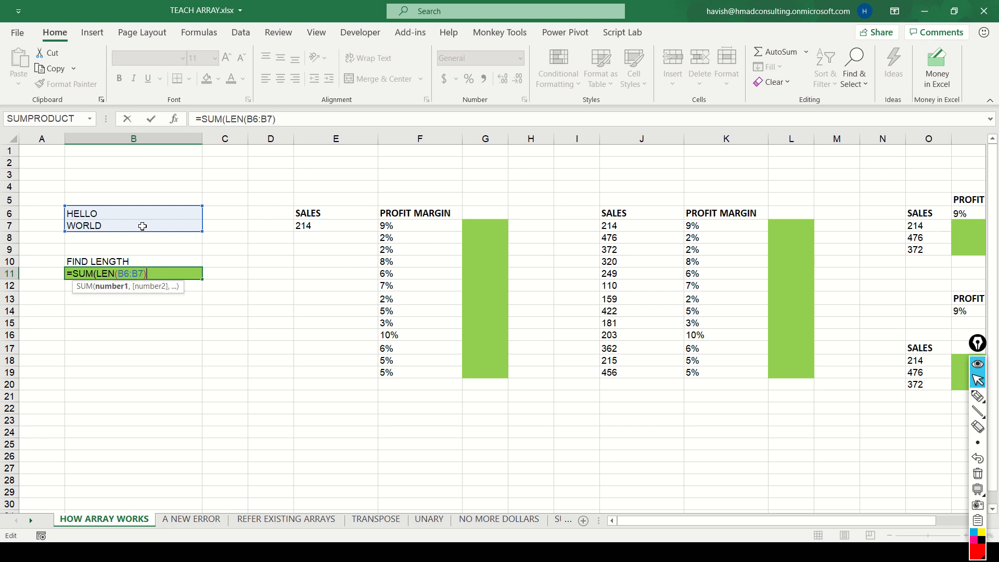
key("Left")
key("Left")
key("Left")
key("Left")
key("Left")
key("Left")
key("Left")
key("Left")
key("Left")
key("Left")
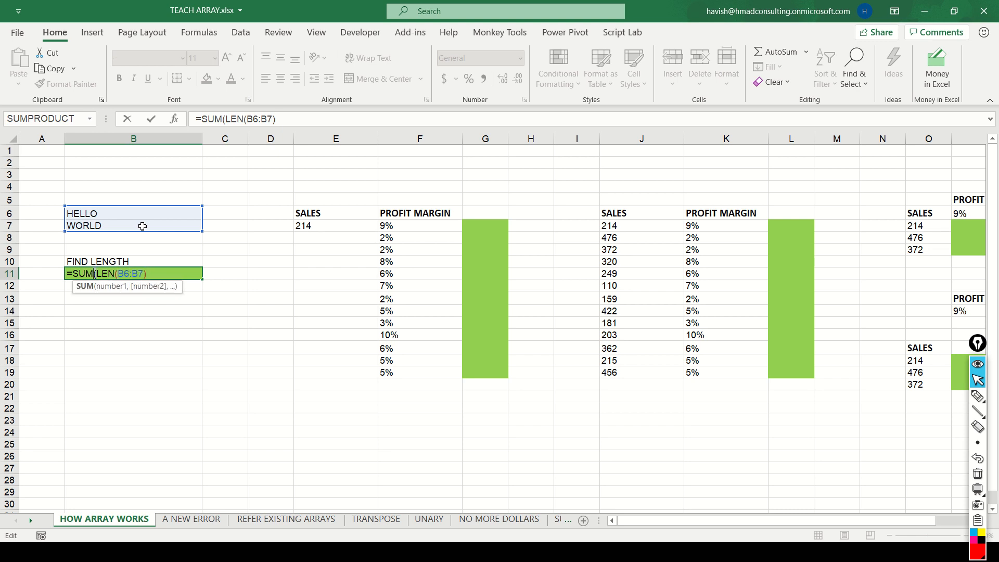
key("shift+Left")
key("shift+Left")
key("shift+Left")
key("shift+Left")
key("Delete")
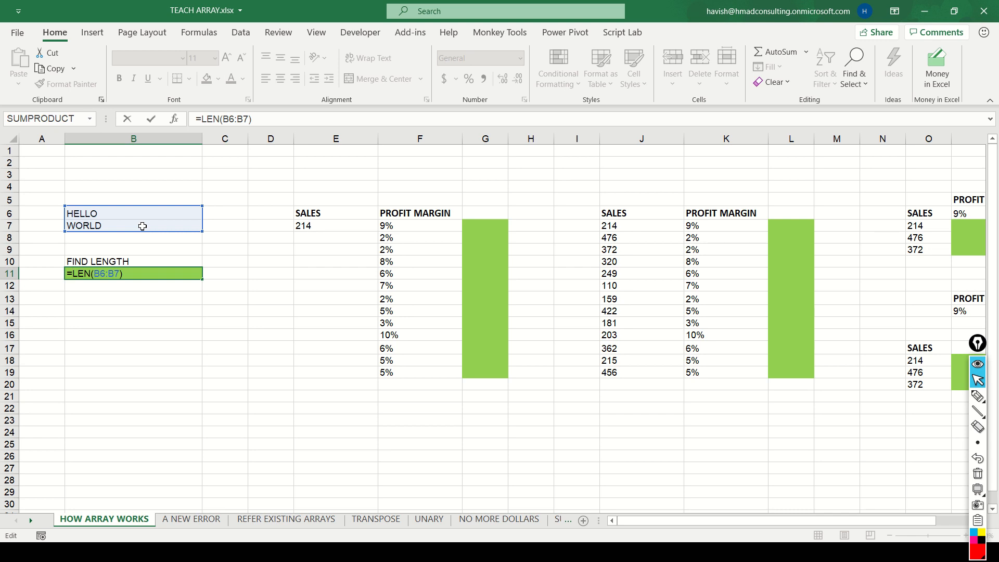
key("ctrl+Return")
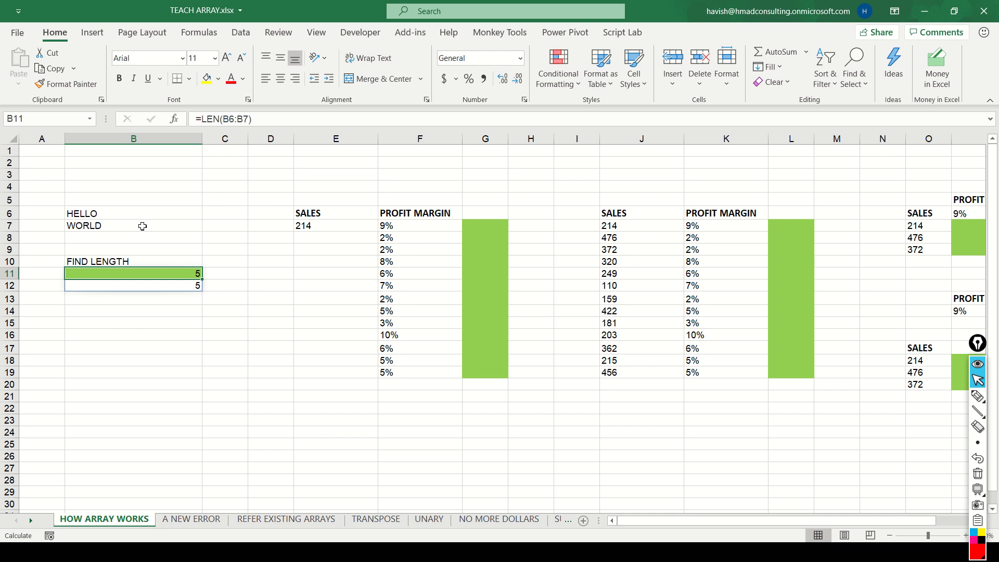
Inspect the array results in B11:B12, moving between the formula cell and the cell below it
key("shift+Down")
key("Up")
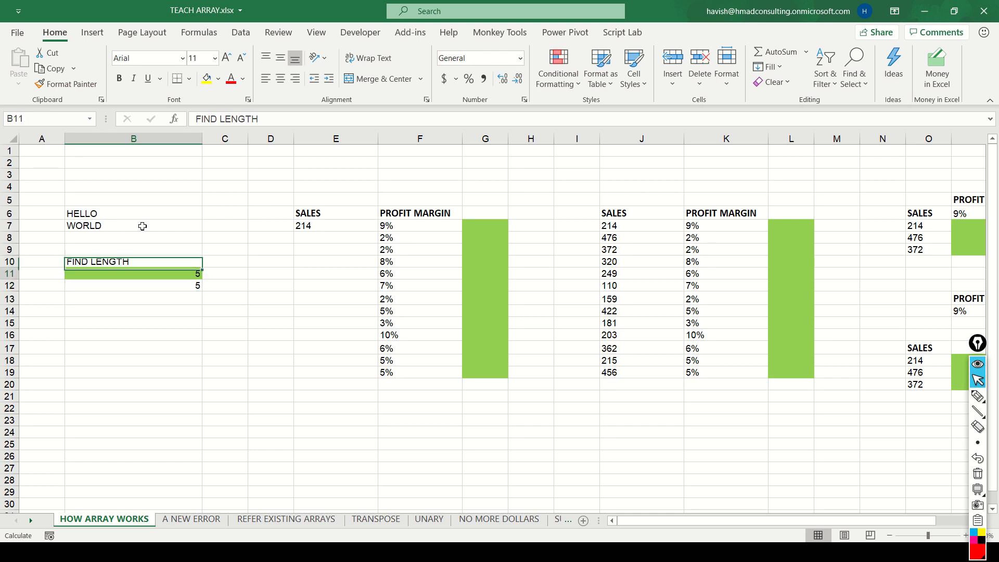
key("Down")
key("Down")
key("Up")
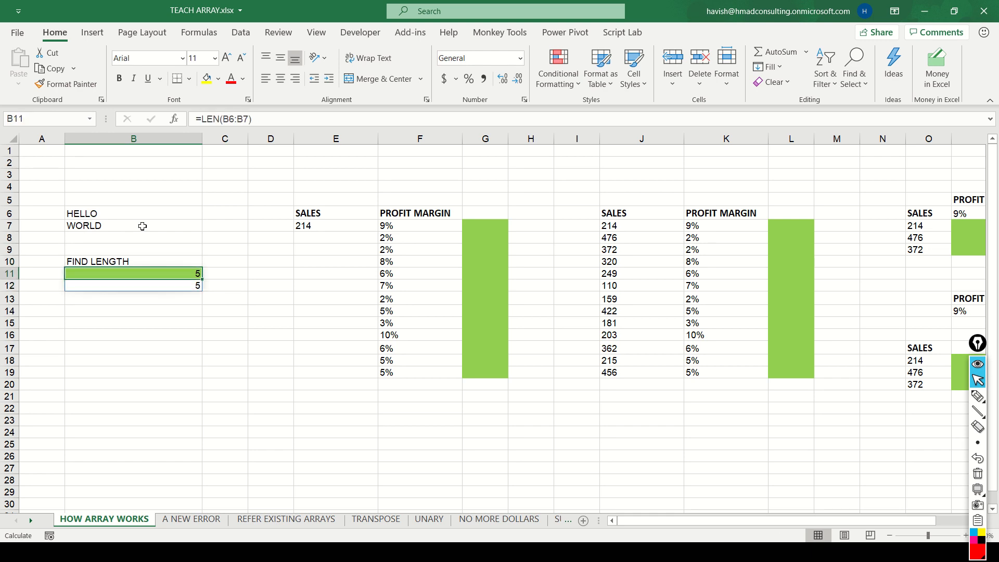
key("Down")
key("Up")
Underline =LEN(B6:B7) in the formula bar in red, and compare the formula shown for B11 and B12
key("ctrl+shift+2")
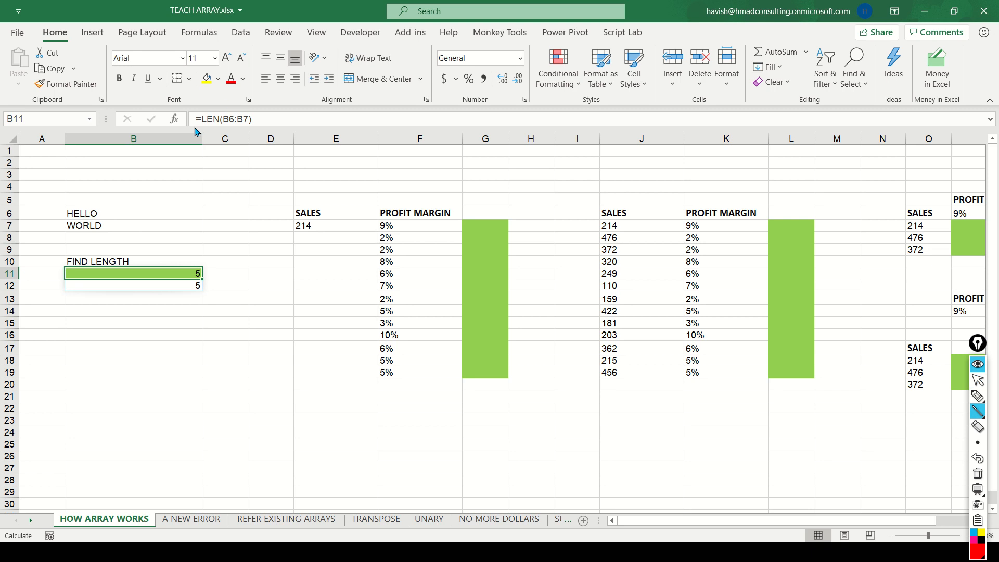
left_click_drag(193, 126, 278, 127)
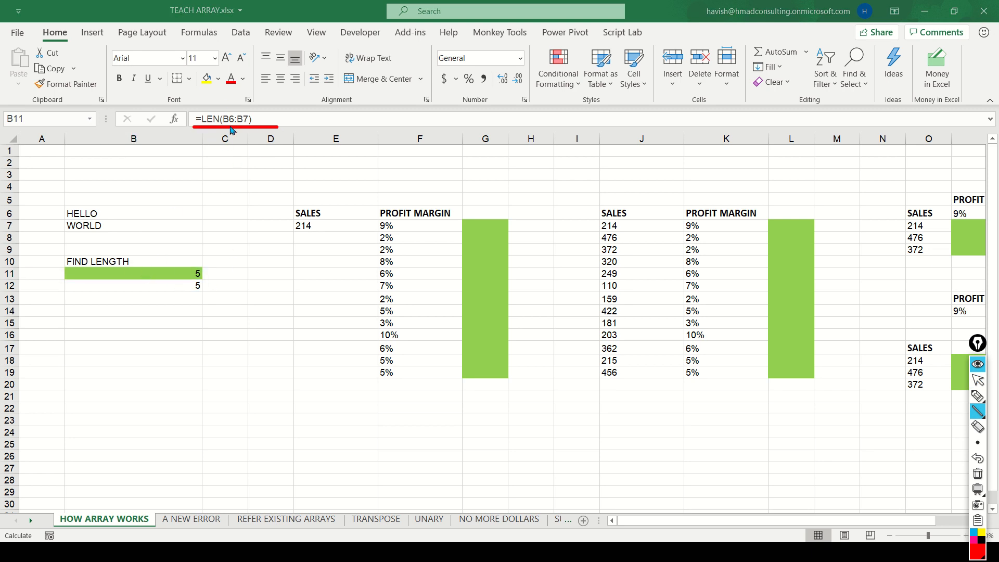
key("ctrl+shift+1")
left_click(164, 275)
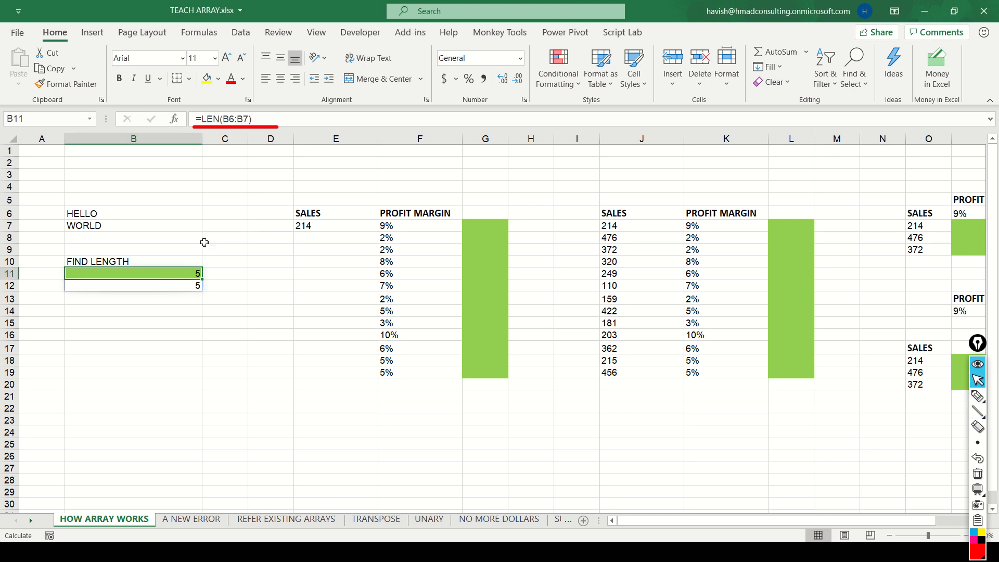
key("Down")
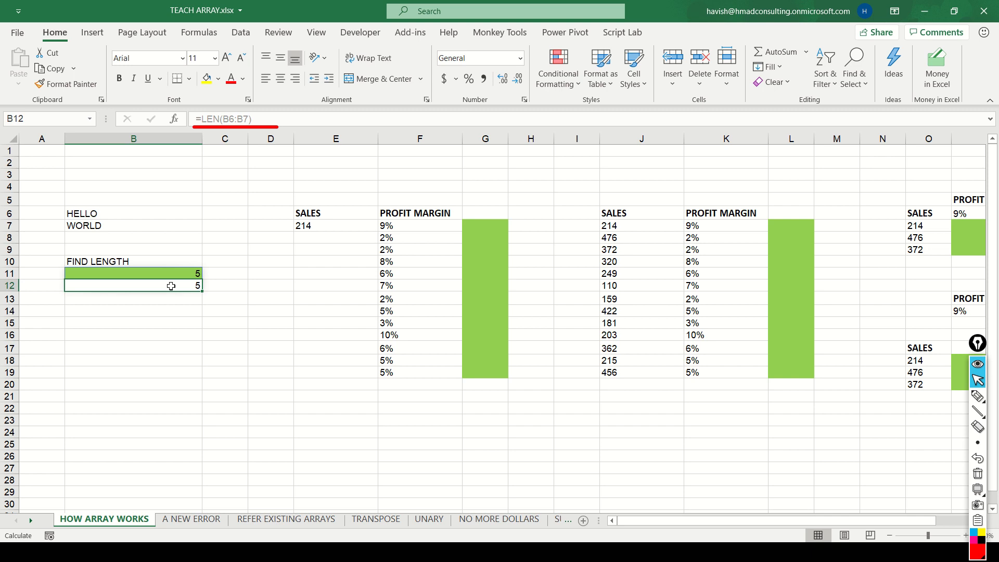
key("Up")
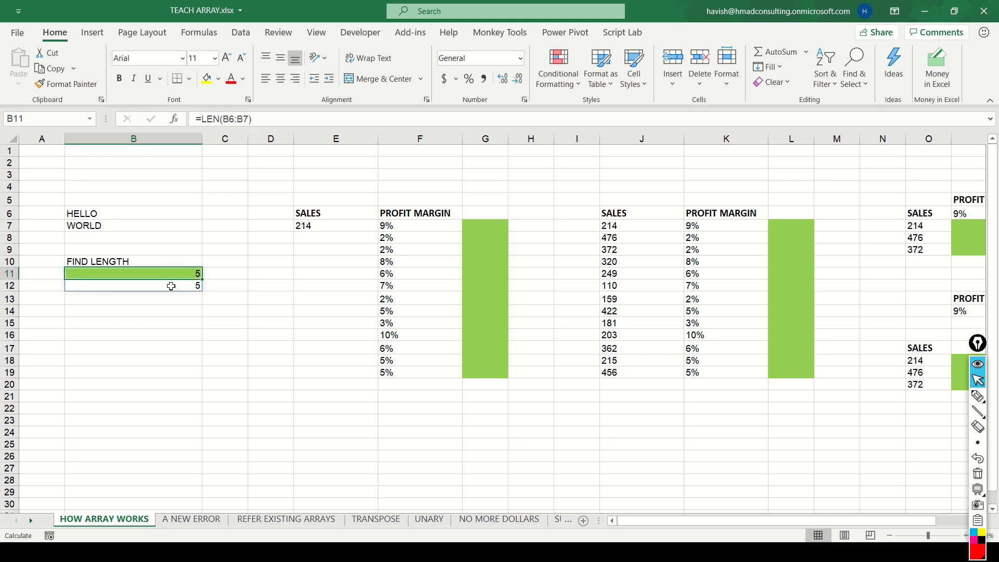
Wrap the LEN formula in B11 in SUM again, giving =SUM(LEN(B6:B7))
key("F2")
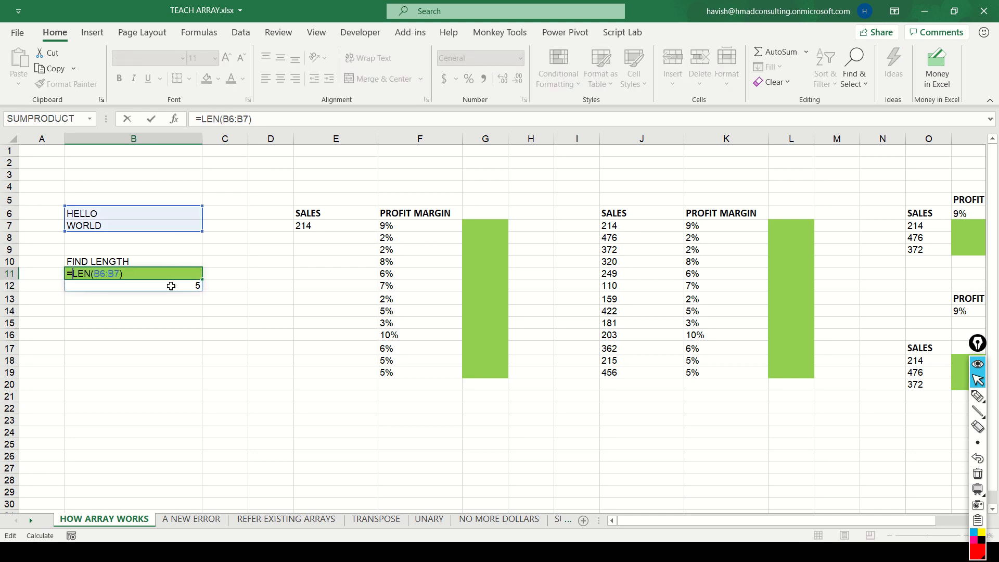
type("SUM(")
key("End")
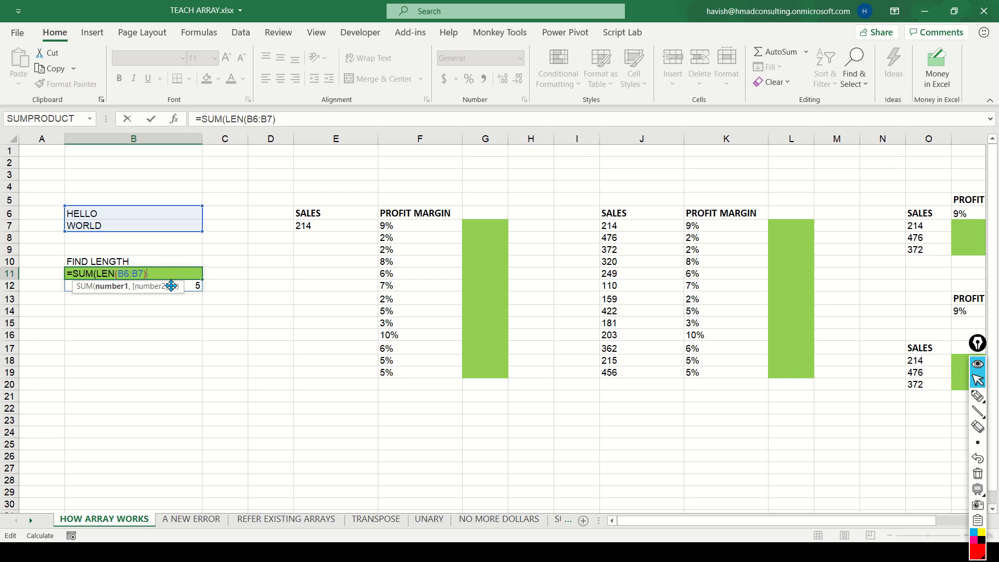
type(")")
key("Return")
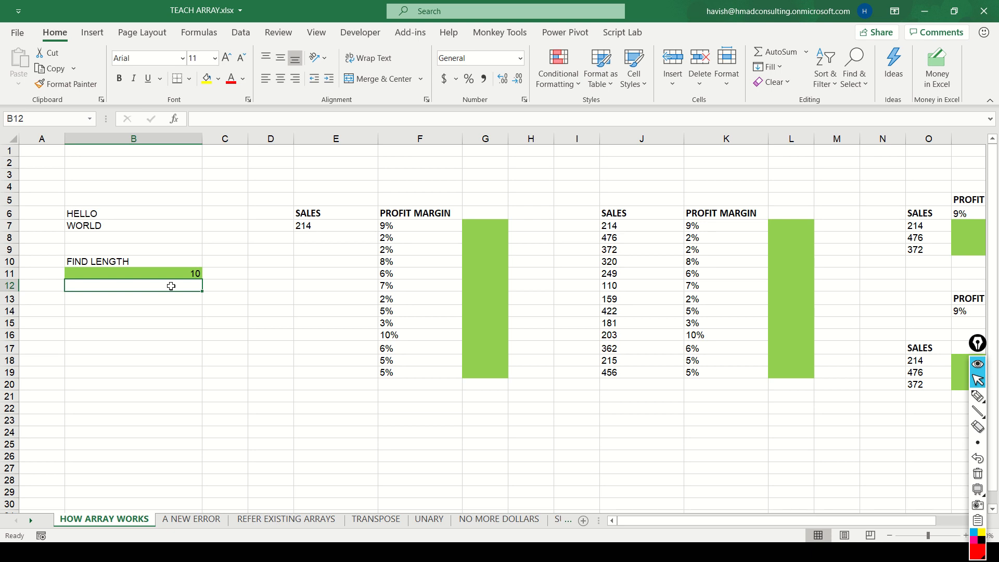
Examine the single sales value in E7 and the profit margin list in F7:F19
key("Up")
key("Up")
key("Up")
key("Right")
key("Right")
key("Right")
key("Right")
key("Up")
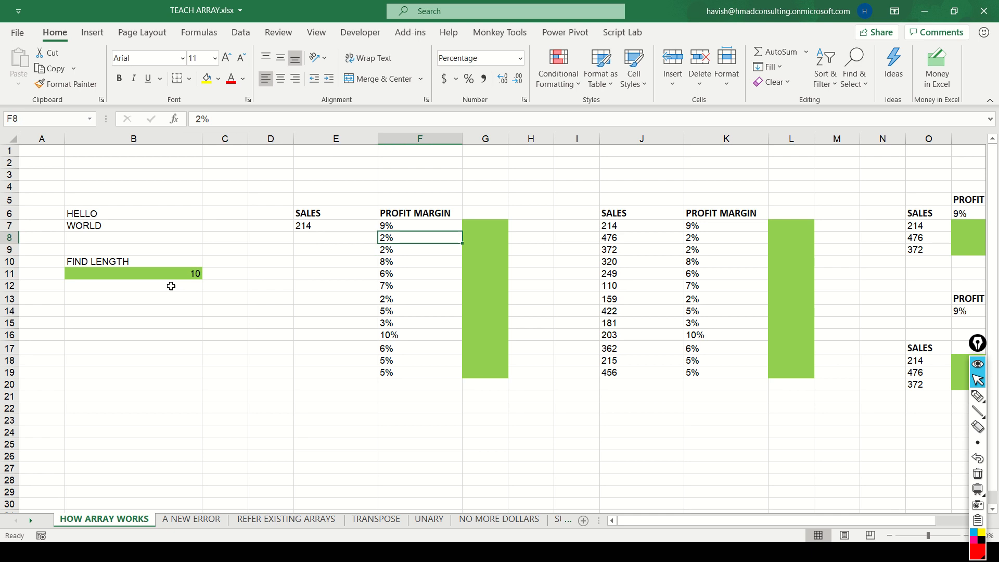
key("Up")
key("Right")
key("Left")
key("ctrl+shift+Down")
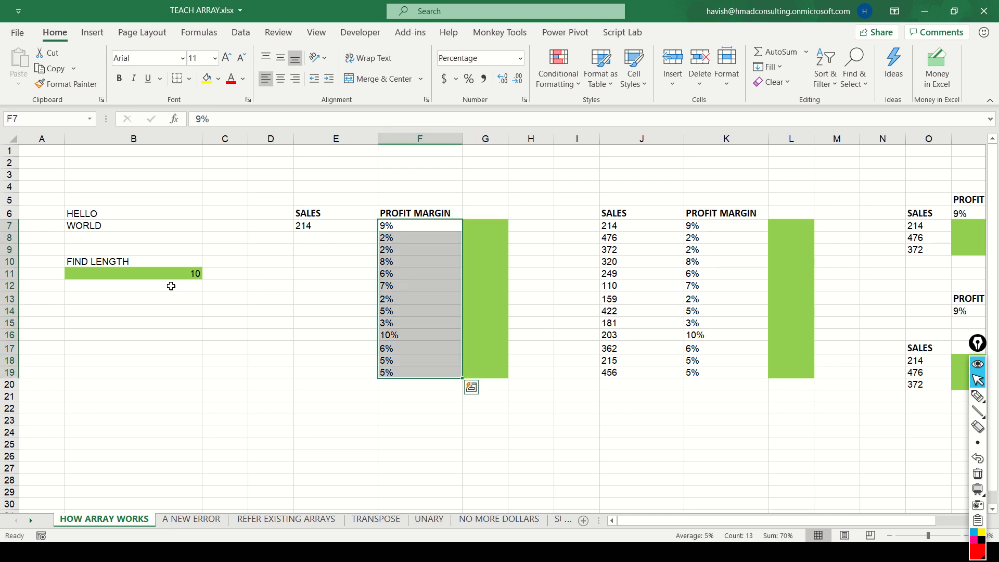
key("Left")
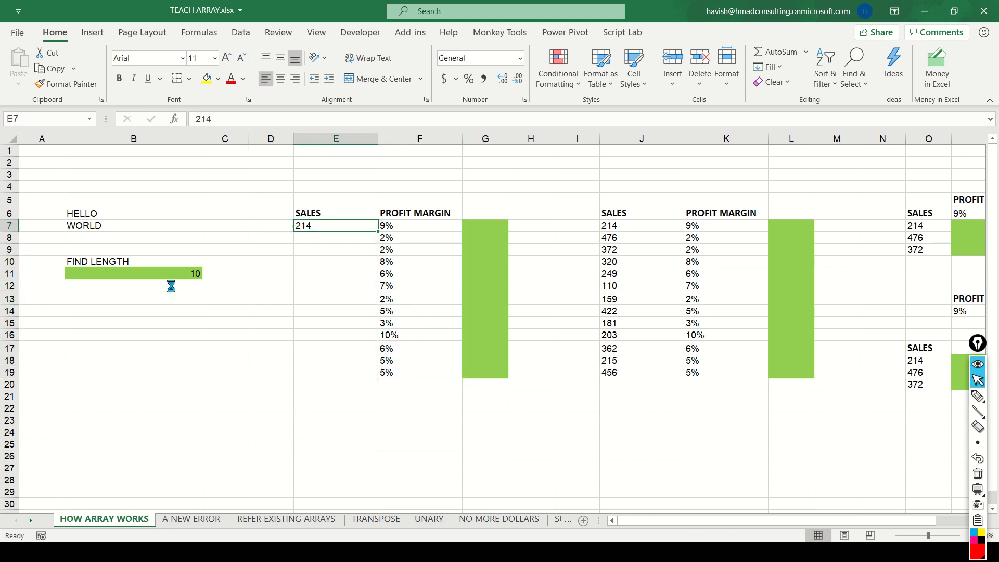
key("ctrl+c")
key("Right")
key("Escape")
key("ctrl+shift+Down")
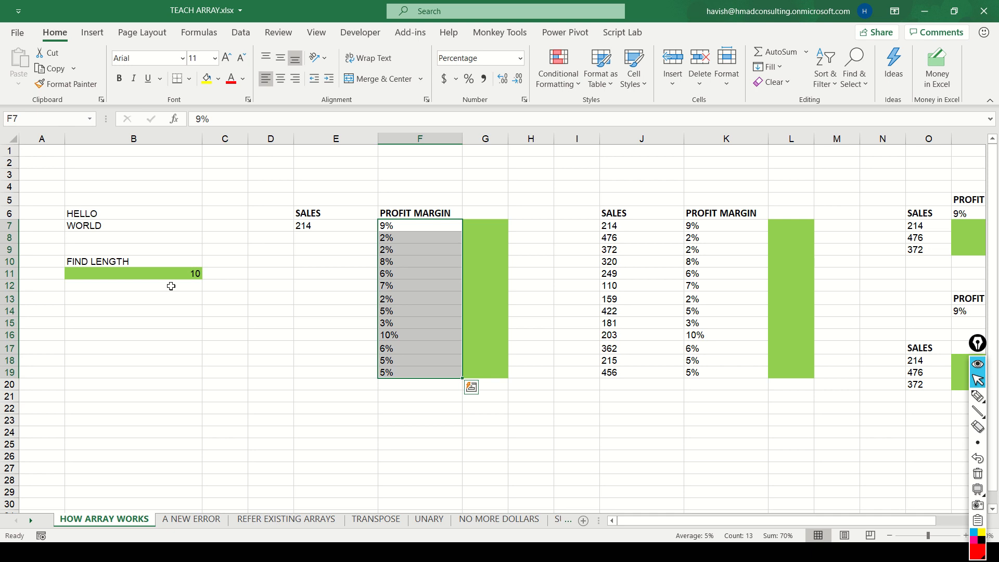
key("Left")
key("Right")
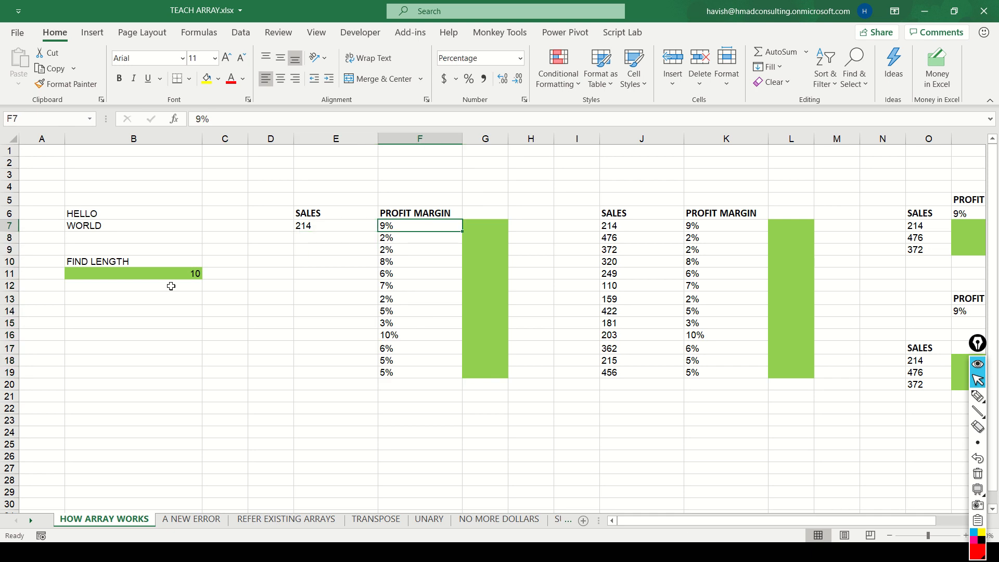
Draw red lines from the sales value in E7 to the first profit margins in column F, and clear them
key("ctrl+alt+l")
mouse_move(323, 222)
left_mouse_down()
mouse_move(369, 223)
mouse_move(353, 236)
mouse_move(370, 239)
mouse_move(339, 241)
mouse_move(376, 267)
left_mouse_up()
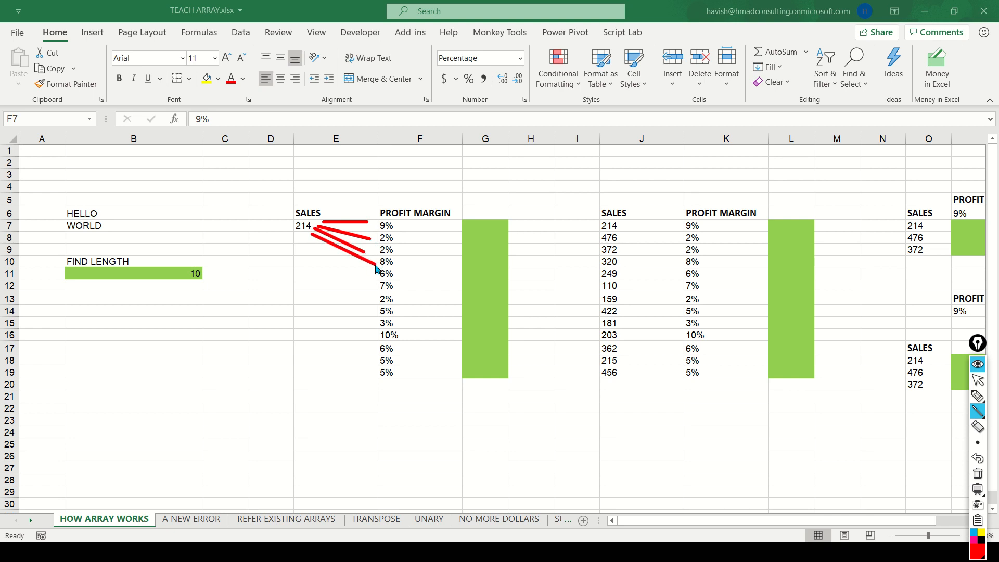
key("Escape")
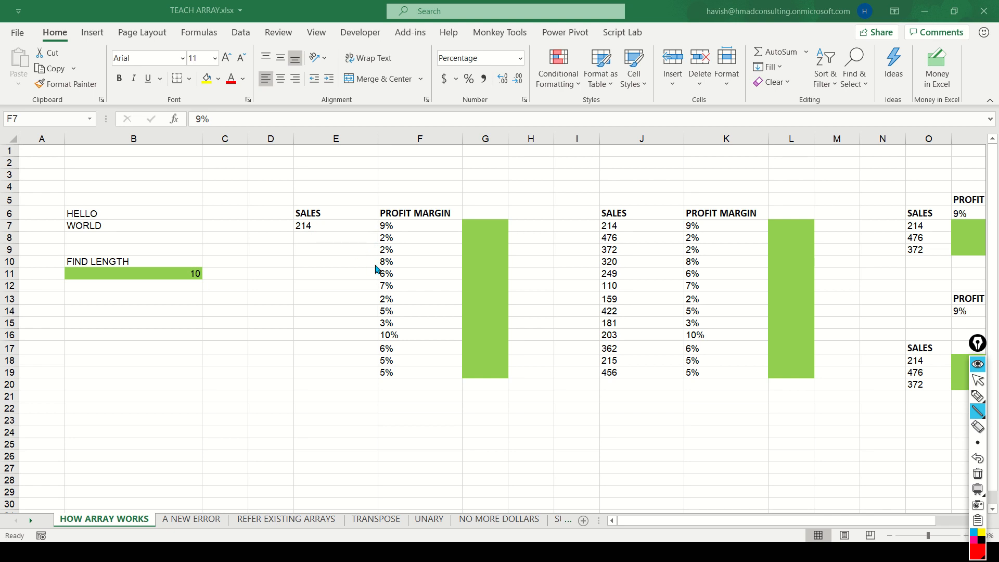
key("Right")
key("Up")
key("Down")
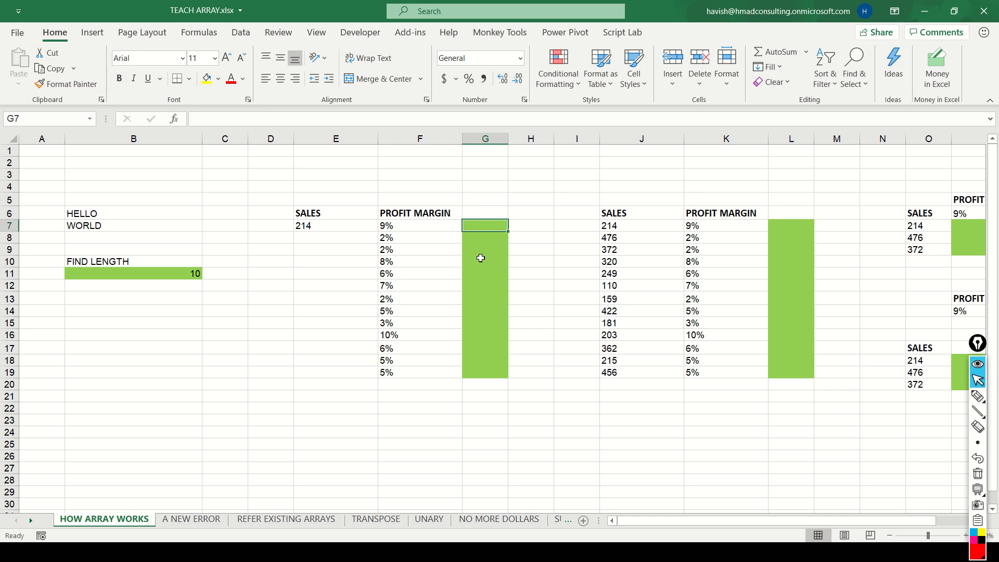
type("=")
key("Left")
key("Left")
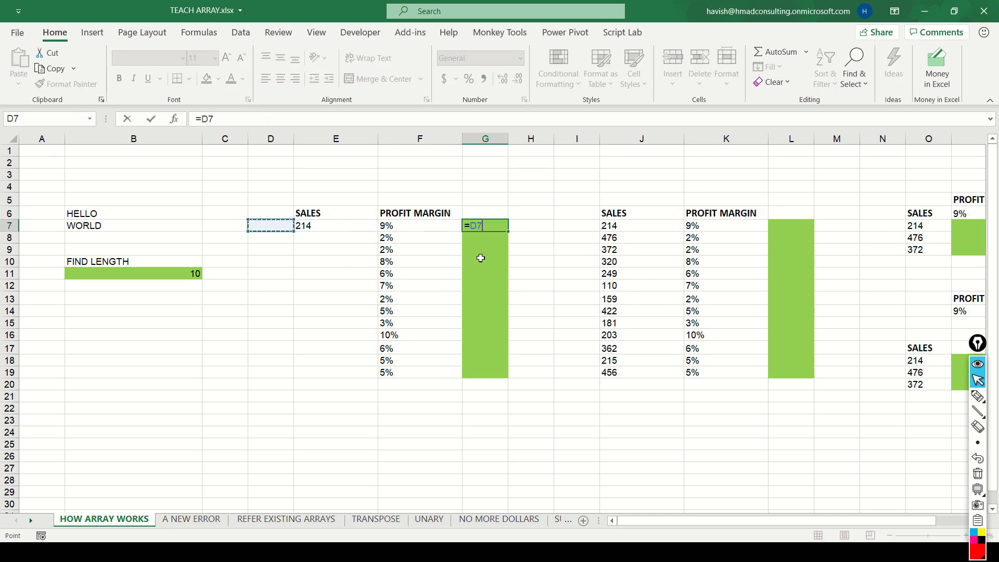
key("F4")
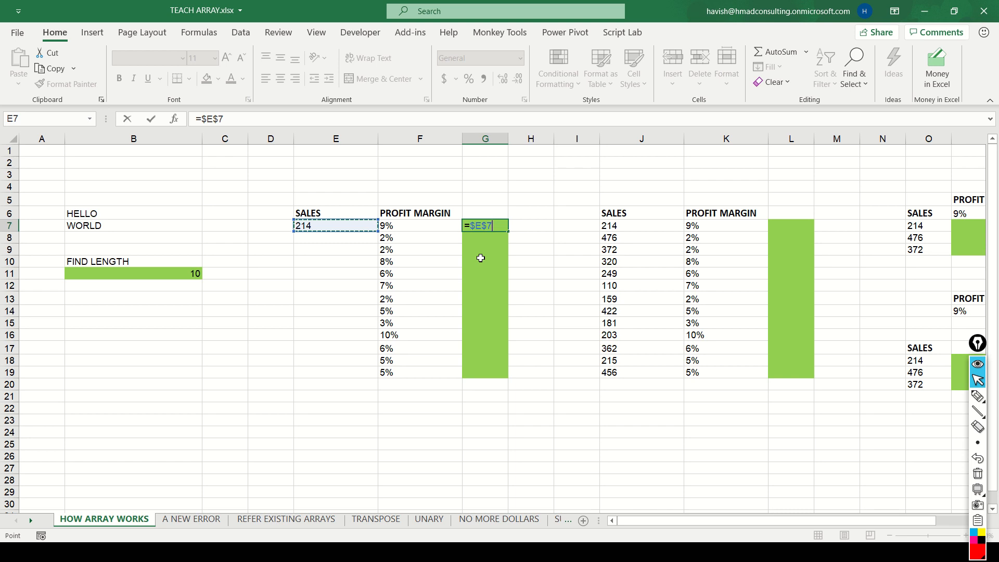
type("*")
key("Left")
key("shift+Down")
key("shift+Down")
key("ctrl+shift+Down")
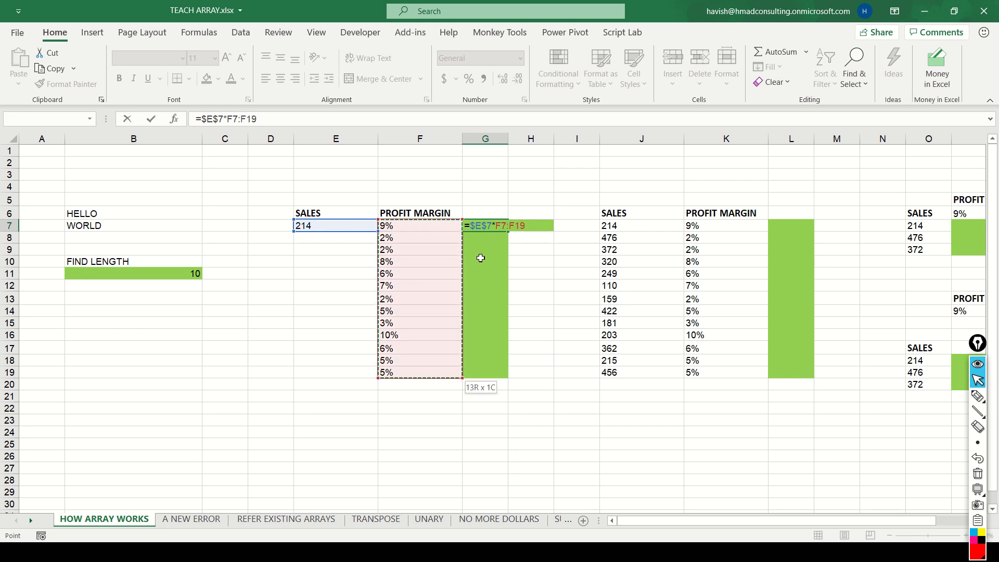
key("Escape")
Enter =$E$7*F7 in G7 to multiply the fixed sales value by the first profit margin
type("=")
key("Left")
key("Left")
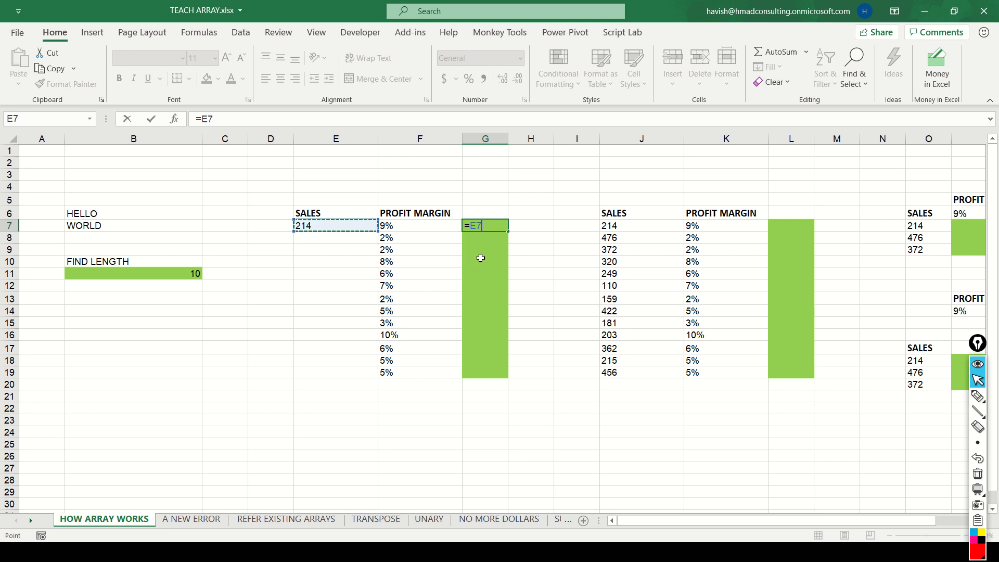
key("F4")
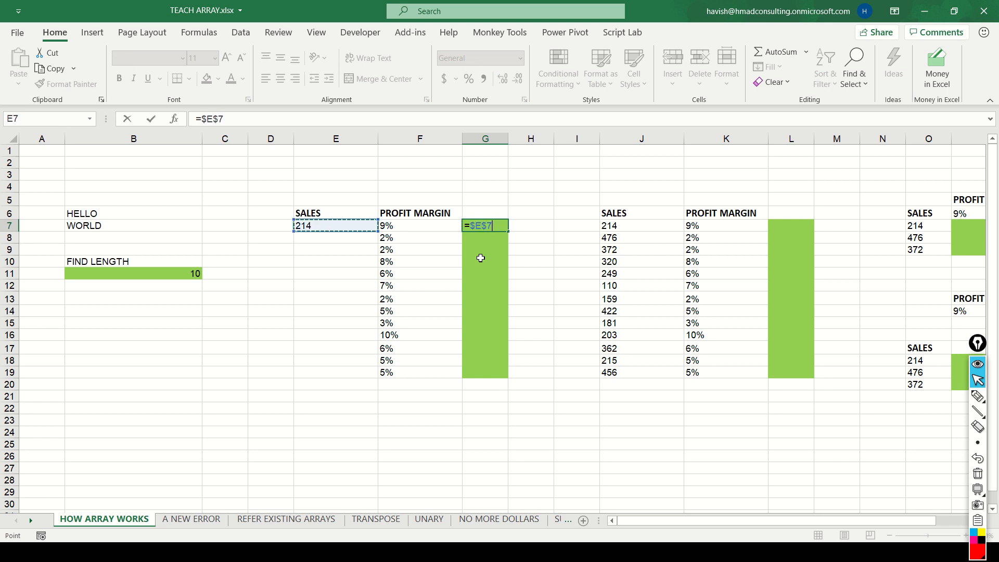
type("*")
key("Left")
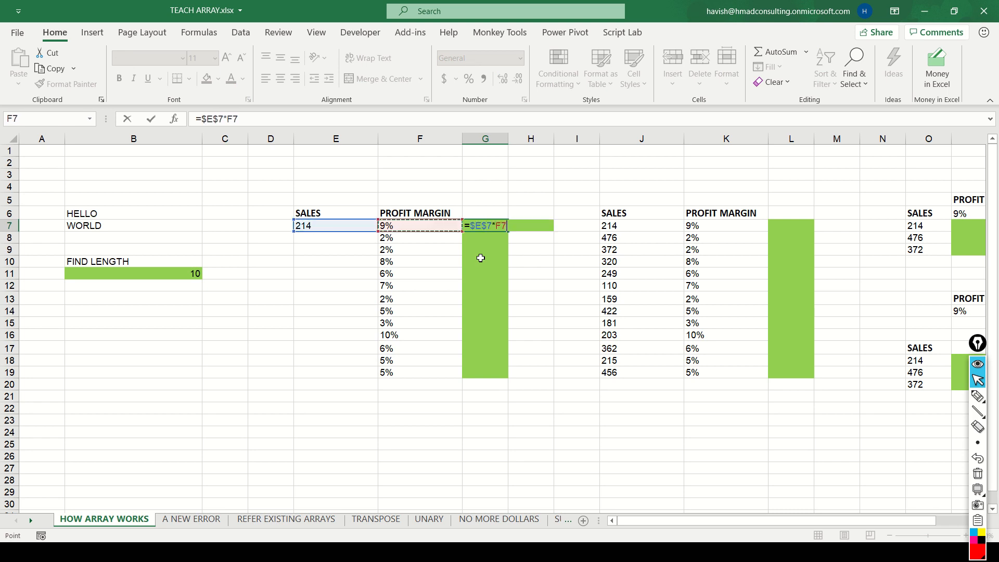
key("Return")
Fill the G7 formula down the green cells to G19
key("Up")
key("shift+Down")
key("shift+Down")
key("shift+Down")
key("shift+Down")
key("shift+Down")
key("shift+Down")
key("shift+Down")
key("shift+Down")
key("shift+Down")
key("shift+Down")
key("shift+Down")
key("shift+Down")
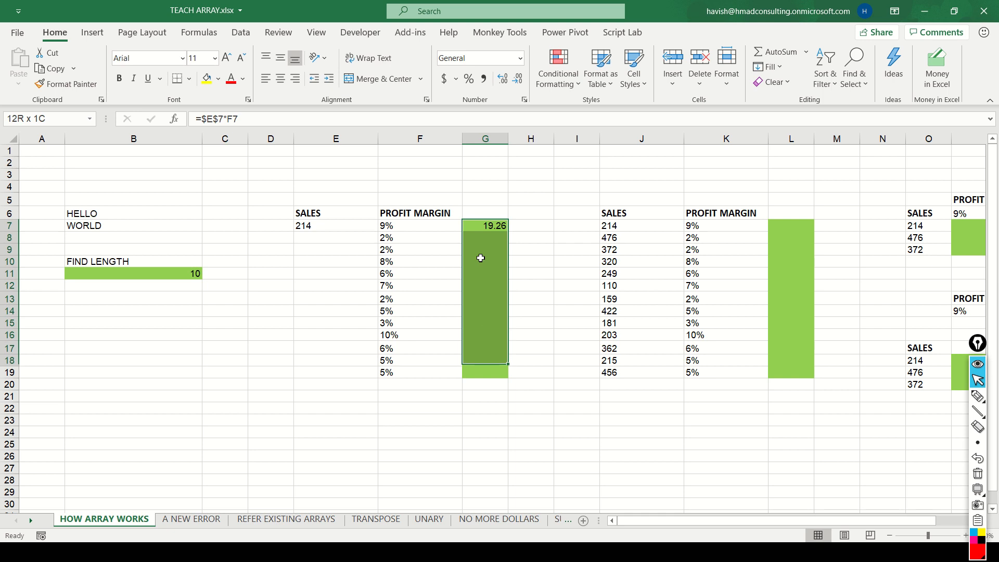
key("ctrl+d")
Examine the copied formulas in G8, G9 and G10 to compare their sales and profit margin references
key("Down")
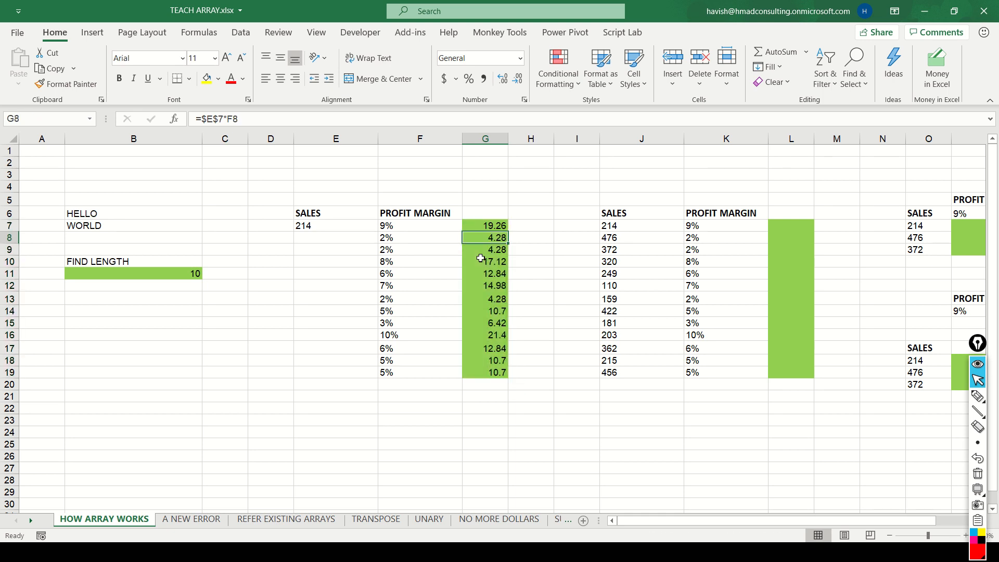
key("F2")
key("Return")
key("F2")
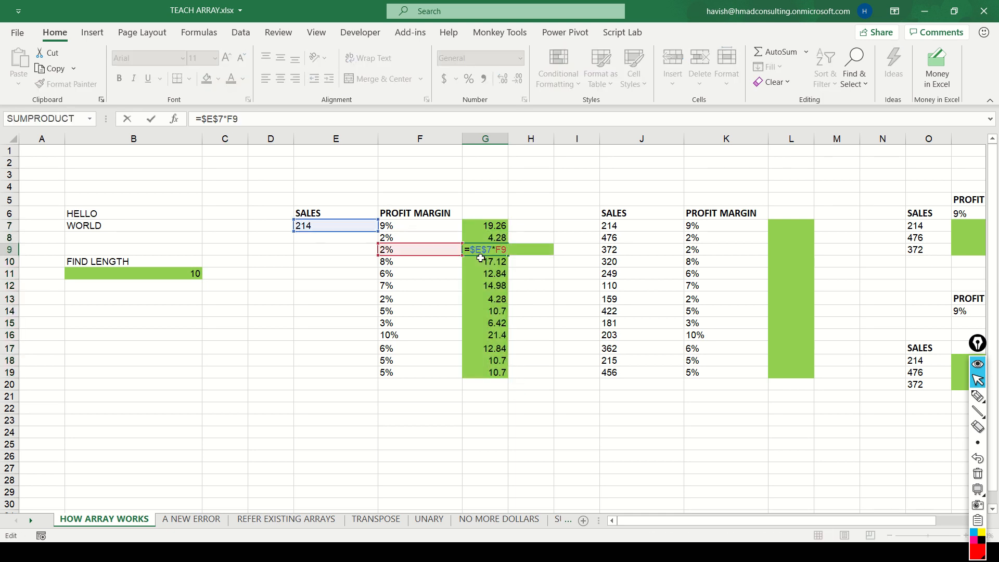
key("Return")
key("F2")
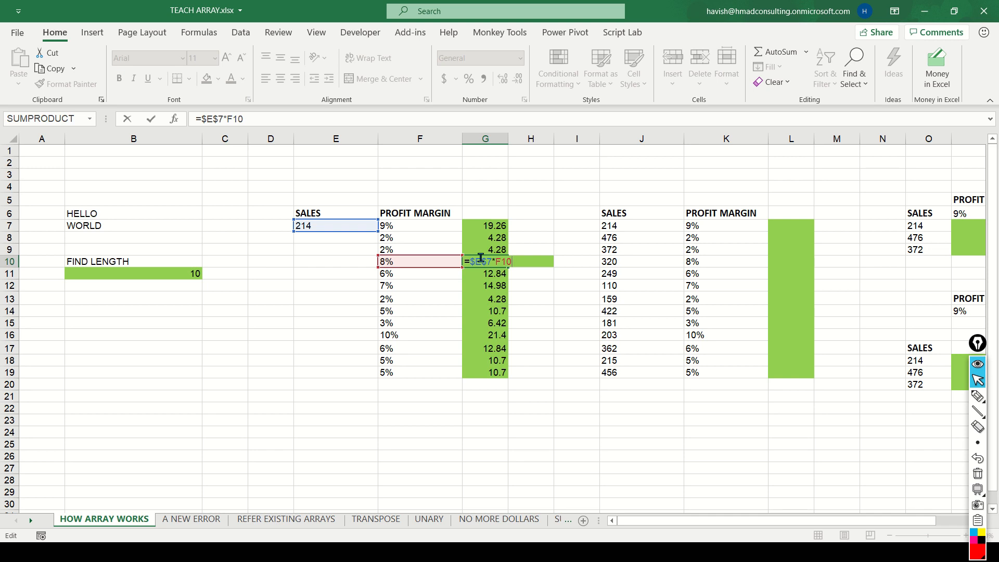
key("Escape")
Clear the copied formulas from G7:G19 and return to G7
key("ctrl+Up")
key("ctrl+shift+Down")
key("Delete")
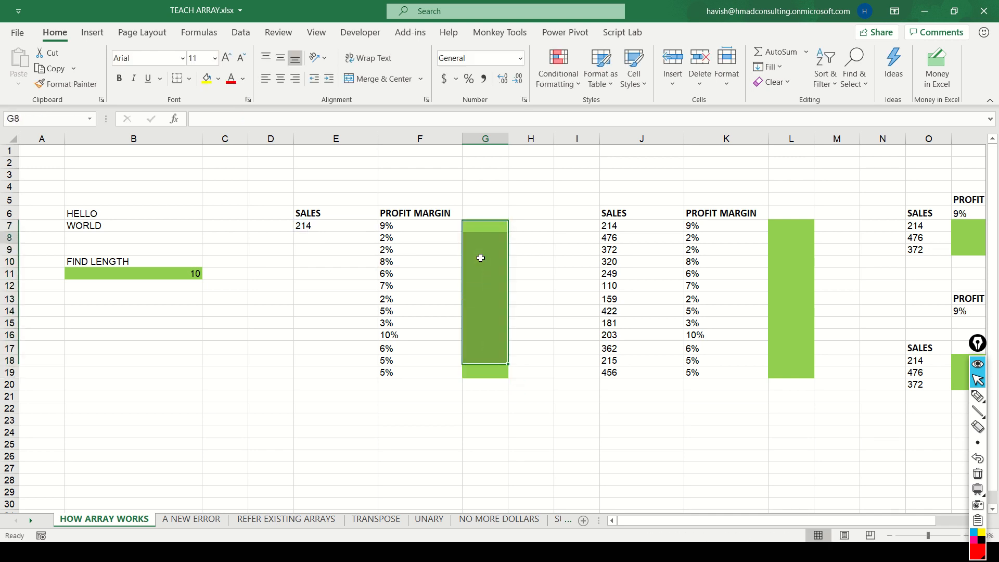
key("shift+BackSpace")
Enter the single array formula =E7*F7:F19 in G7
type("=")
key("Left")
key("Left")
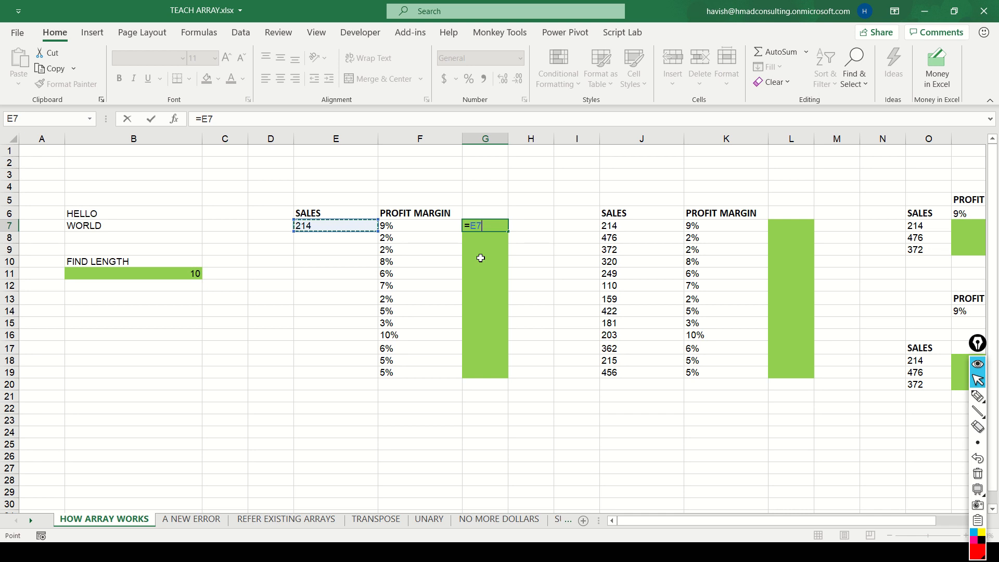
type("*")
key("Right")
key("ctrl+shift+Down")
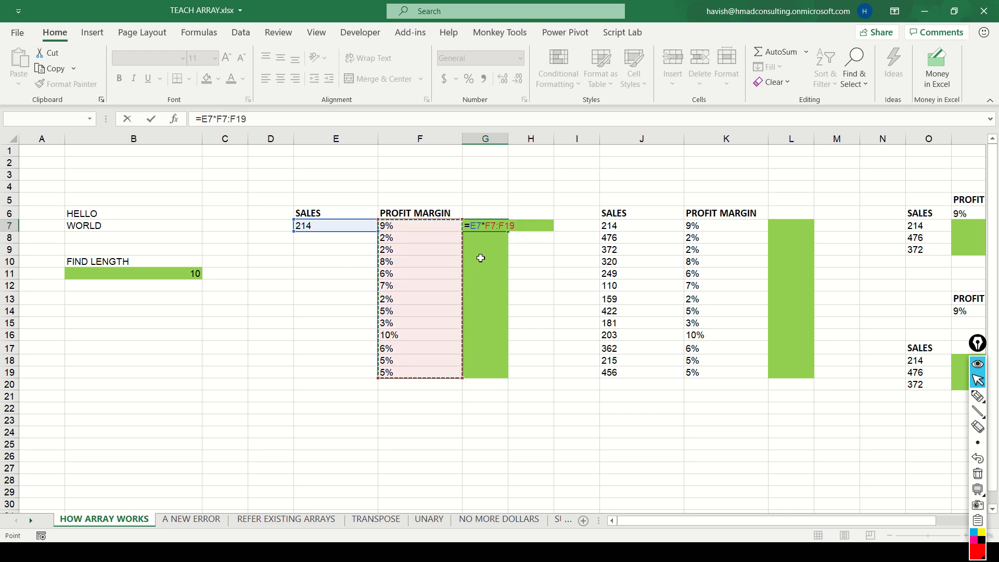
key("Return")
Examine the spilled cells below G7, checking whether G13 holds an editable formula of its own
key("Down")
key("Down")
key("Down")
key("Down")
key("Down")
key("F2")
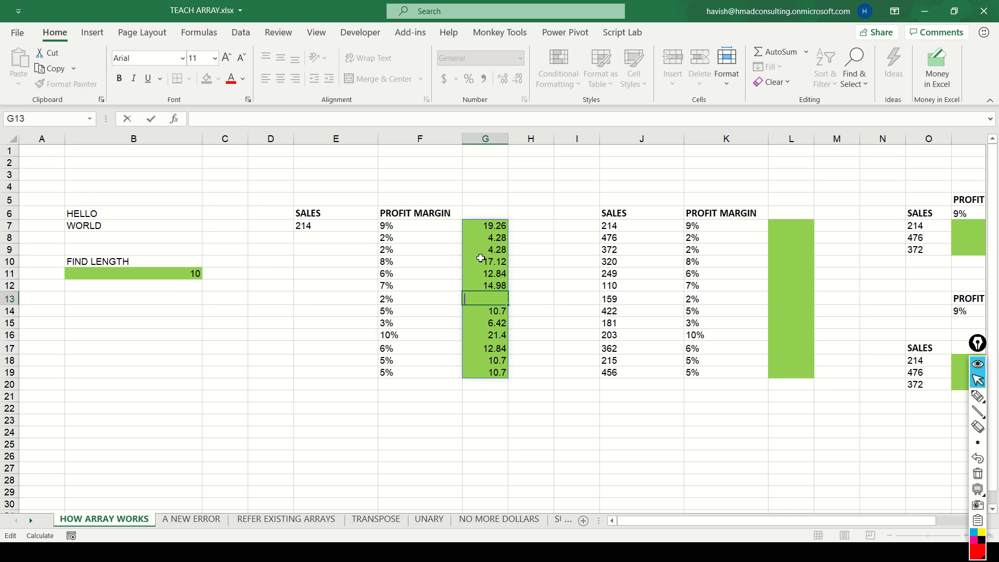
key("Return")
key("Down")
key("Down")
key("Down")
key("Down")
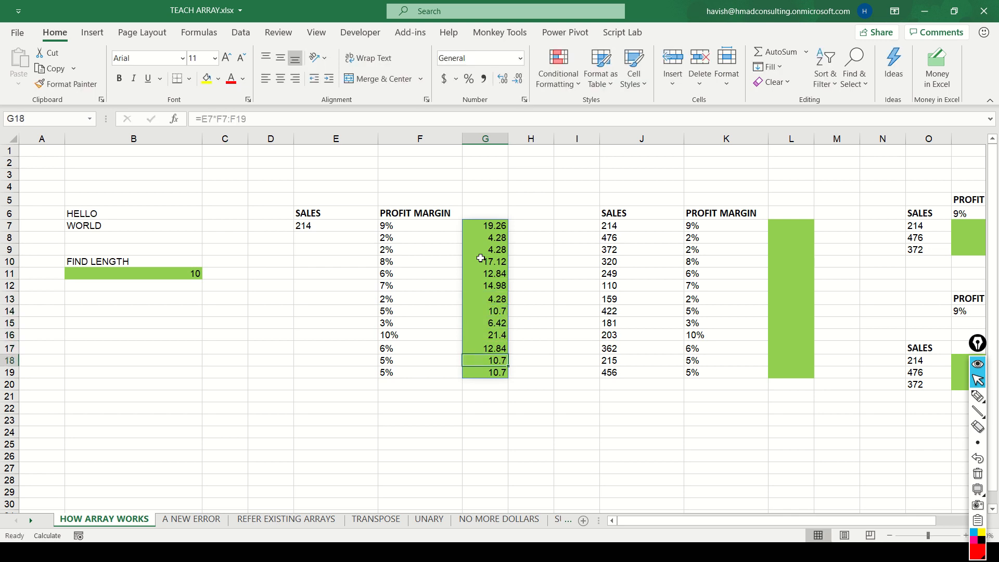
Examine the references E7 and F7:F19 inside the array formula in G7, leaving the formula as is
key("Up")
key("Up")
key("Up")
key("Up")
key("Up")
key("Up")
key("Up")
key("Up")
key("Up")
key("Up")
key("Up")
key("F2")
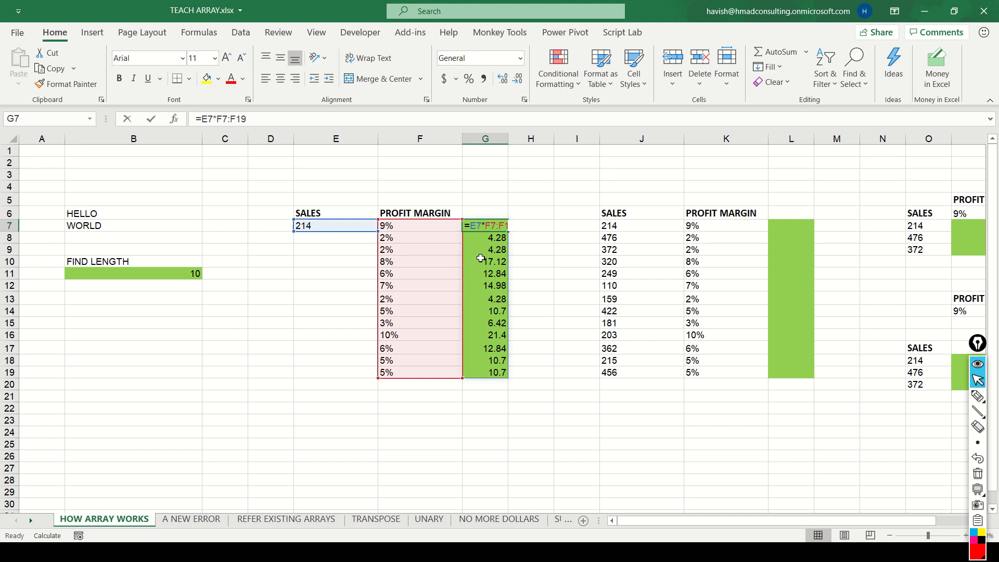
key("Left")
key("Left")
key("Left")
key("Left")
key("Left")
key("Left")
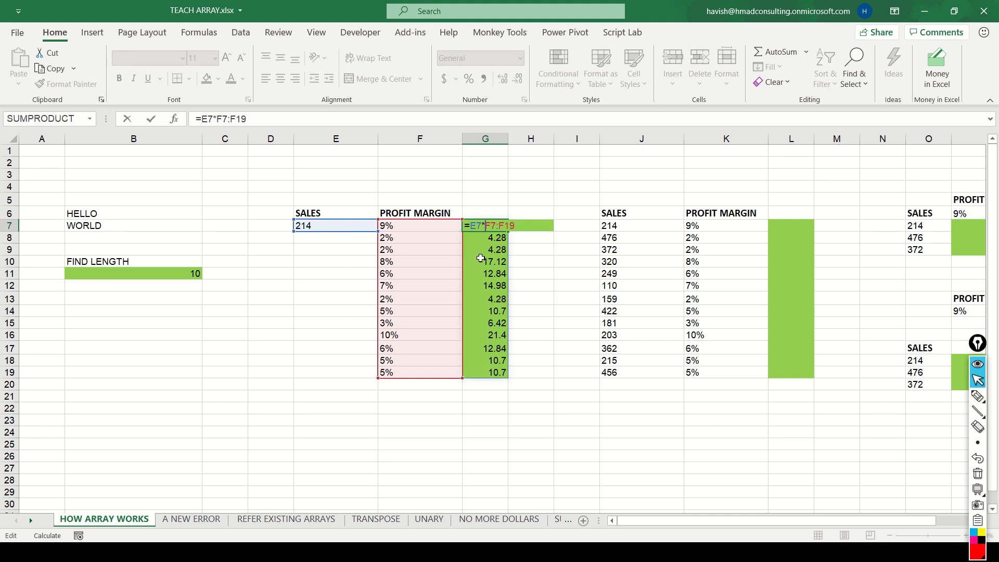
key("Left")
key("Left")
key("Right")
key("Right")
key("Right")
key("Right")
key("Right")
key("Right")
key("Right")
key("Left")
key("Right")
key("Right")
key("Right")
key("Right")
key("Right")
key("Right")
key("ctrl+Return")
Examine the profit margins in F7:F19 alongside the first results in column G
key("Left")
key("Left")
key("Right")
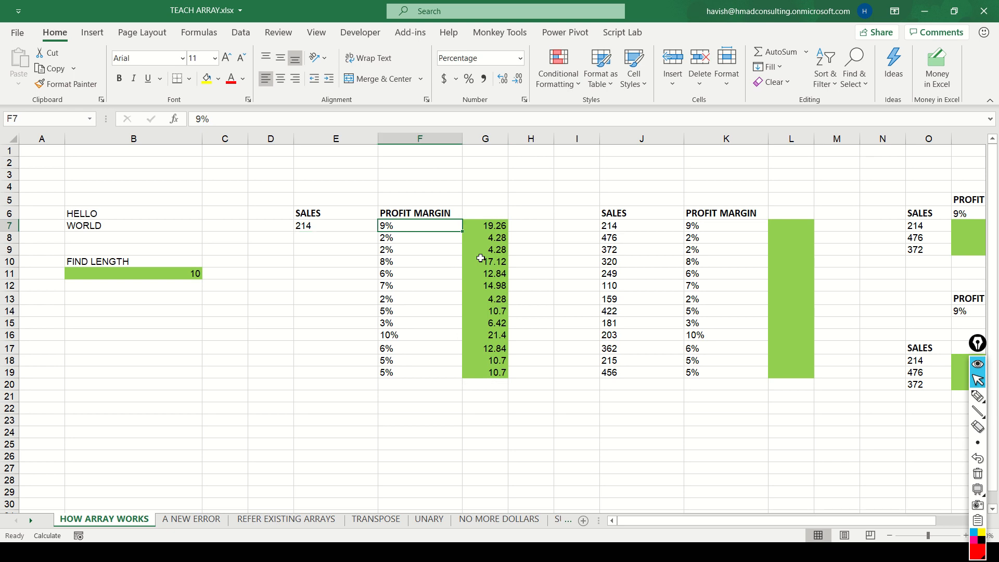
key("ctrl+shift+Down")
key("Right")
key("Down")
key("Down")
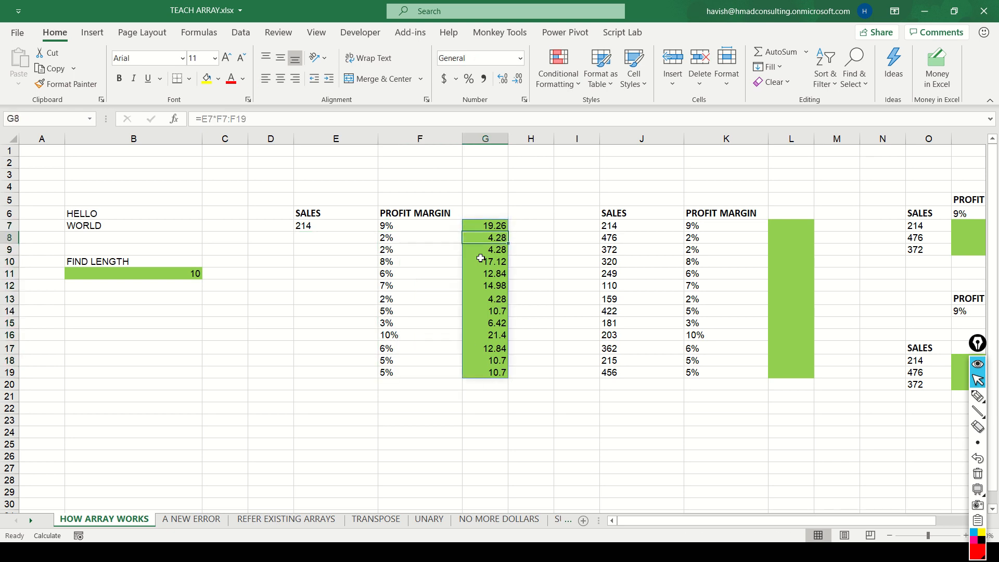
key("Up")
key("Up")
key("Up")
key("Down")
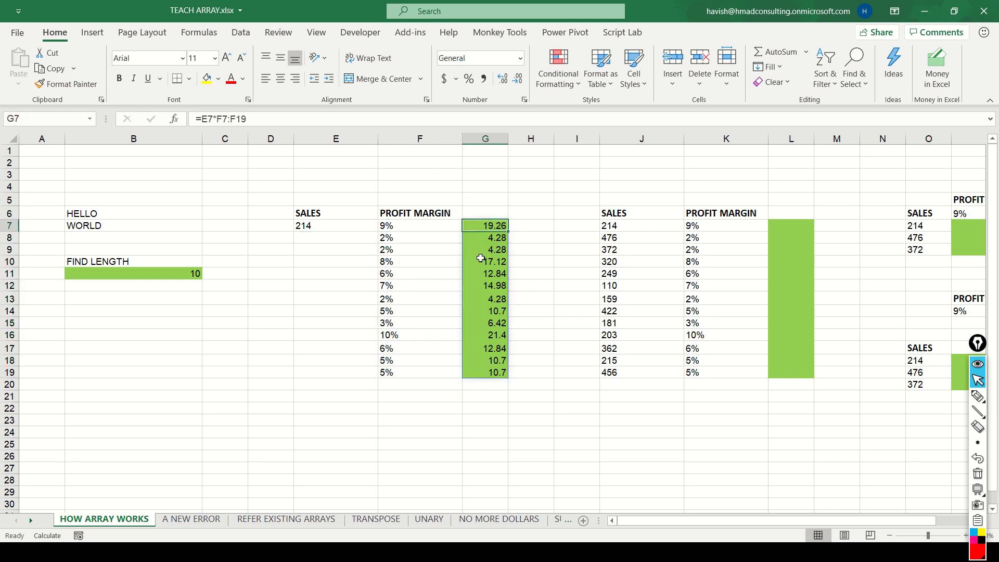
Compare the formula shown in the formula bar for G7 with the one shown for G11 and G13
left_click_drag(276, 118, 139, 114)
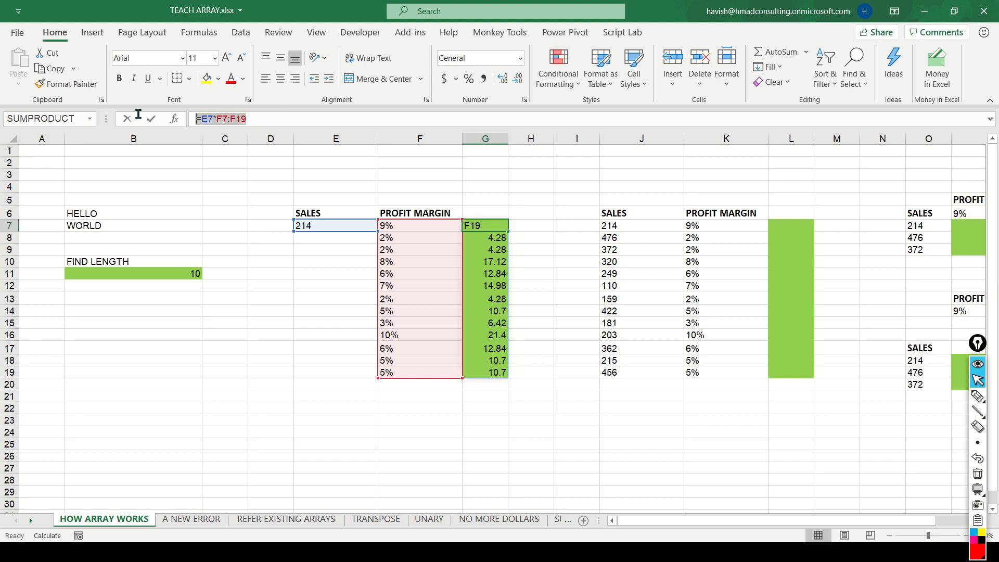
key("Escape")
key("Down")
key("Down")
key("Down")
key("Down")
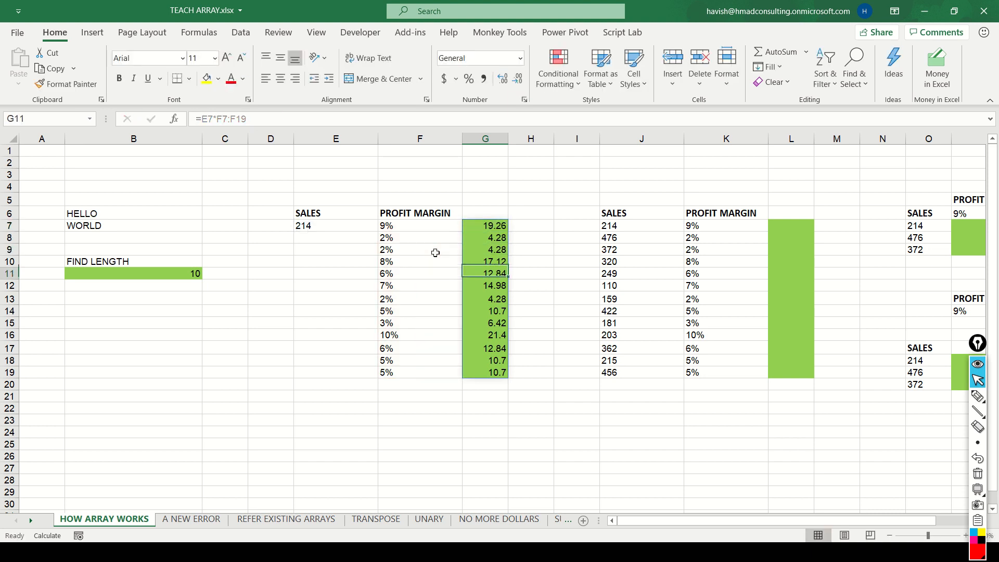
key("Down")
key("Down")
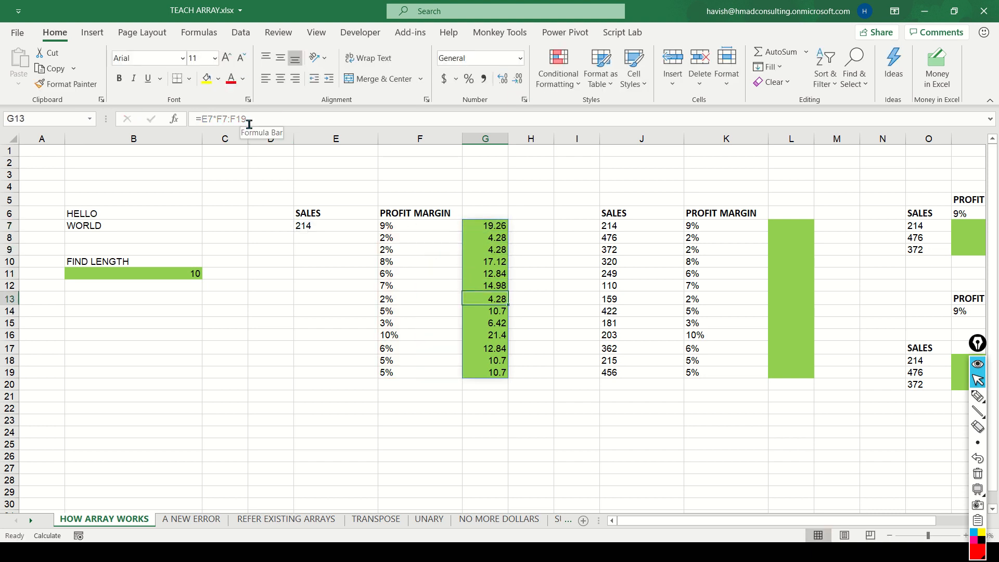
Select the spilled results in G8:G19, below the cell that holds the array formula
key("Up")
key("Up")
key("Up")
key("Up")
key("Up")
key("ctrl+shift+Down")
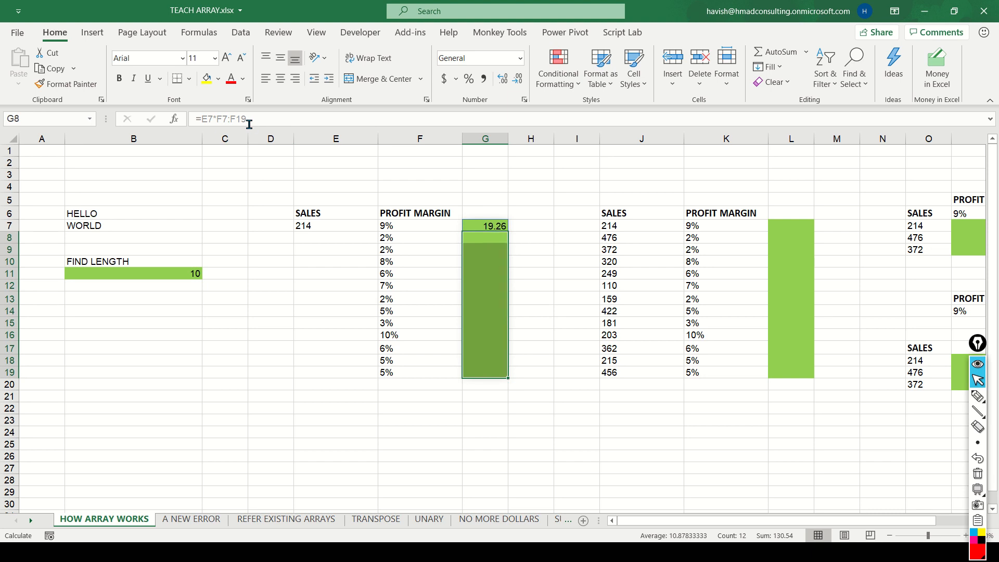
Enter =J7:J19*K7:K19 in L7 to multiply the sales column by the profit margin column
key("Up")
key("Right")
key("Right")
key("Right")
key("Right")
key("Right")
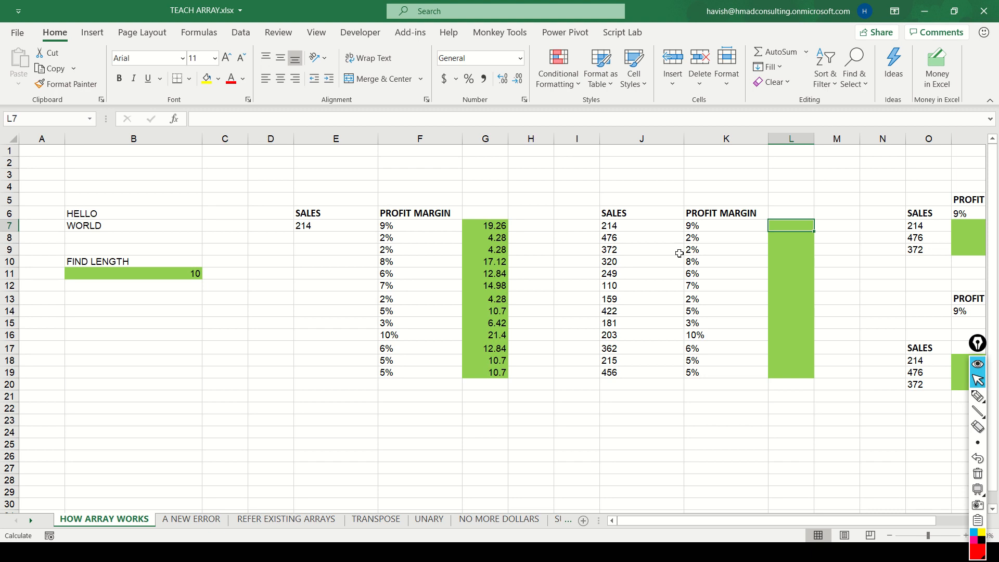
scroll(679, 254, "right", 5)
scroll(679, 254, "right", 1)
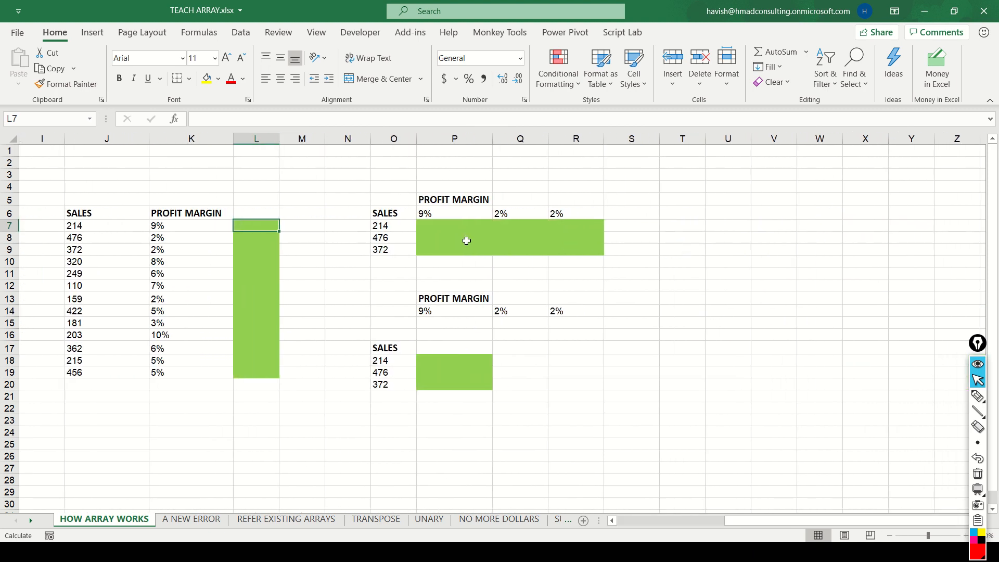
type("=")
key("Left")
key("Left")
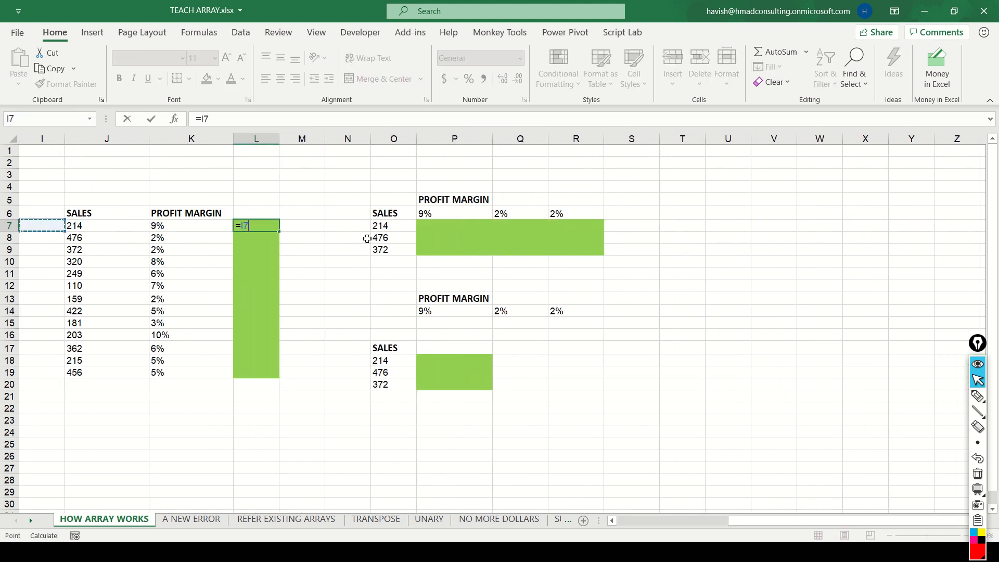
key("ctrl+shift+Down")
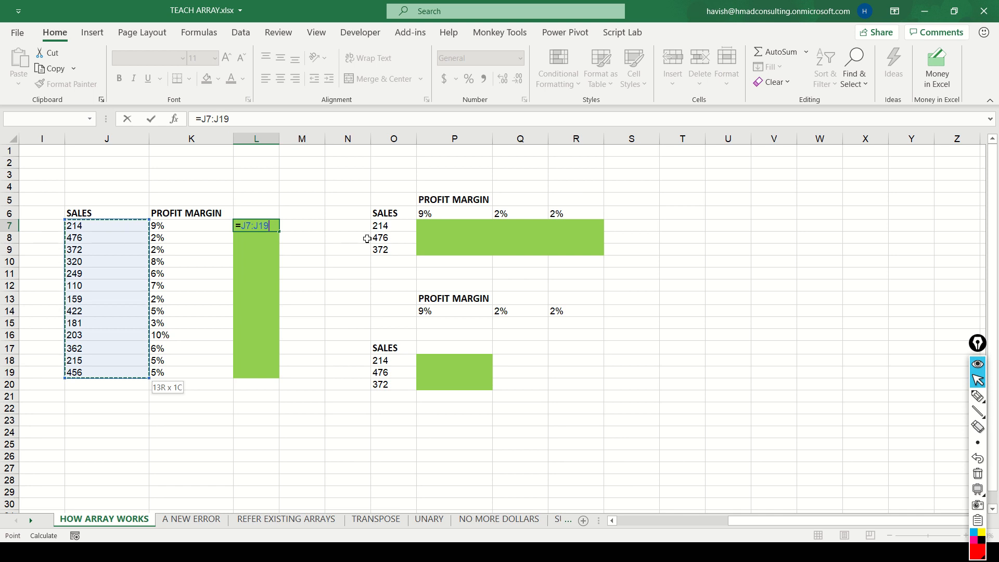
type("*")
key("Left")
key("ctrl+shift+Down")
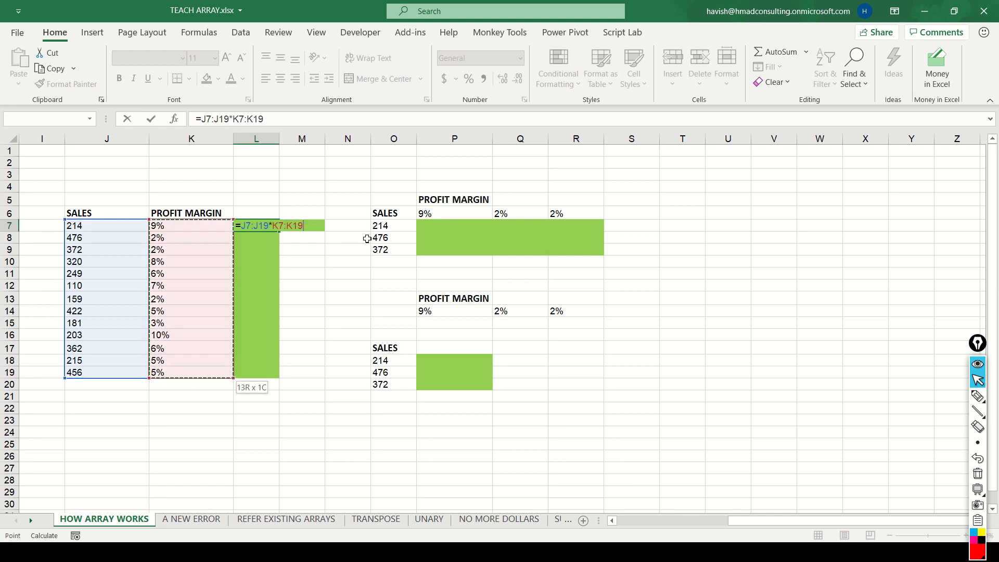
key("Return")
Check the array formula in L7 and the two ranges it references
key("Up")
key("ctrl+shift+Down")
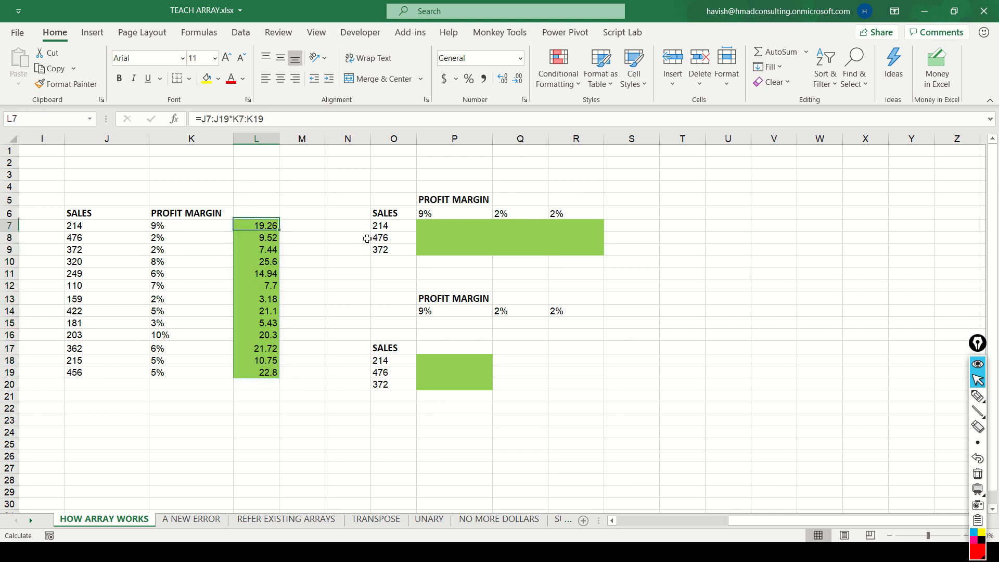
key("F2")
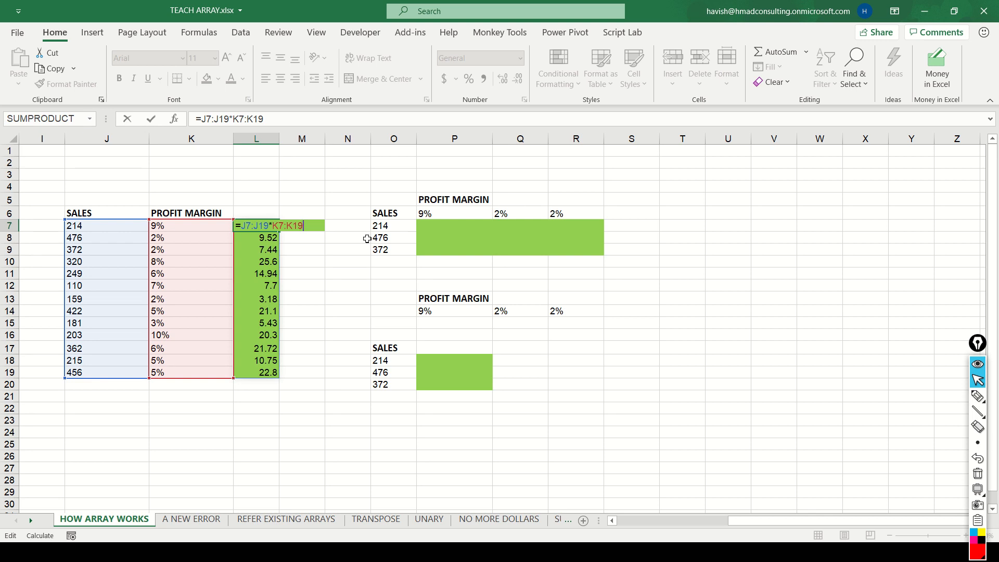
key("Tab")
Examine the vertical sales values in O7:O9 and the horizontal profit margins in P6:R6
key("Tab")
key("Tab")
key("shift+Down")
key("shift+Down")
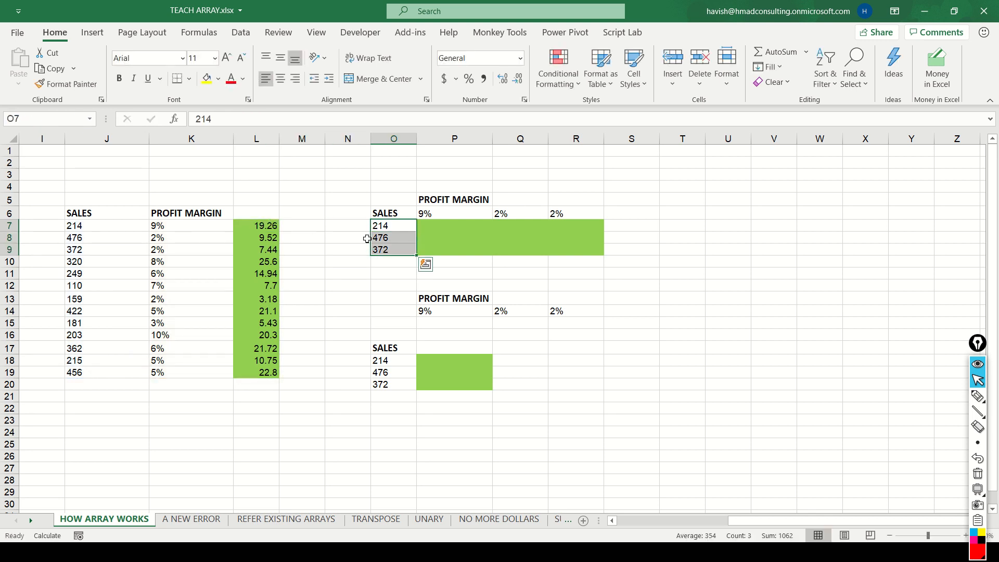
key("Right")
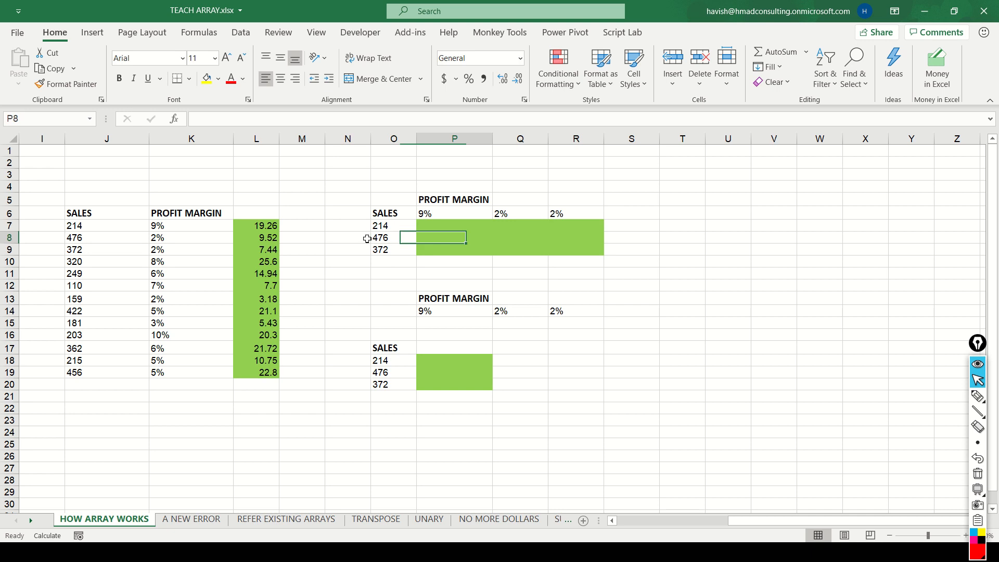
key("Up")
key("shift+Right")
key("shift+Right")
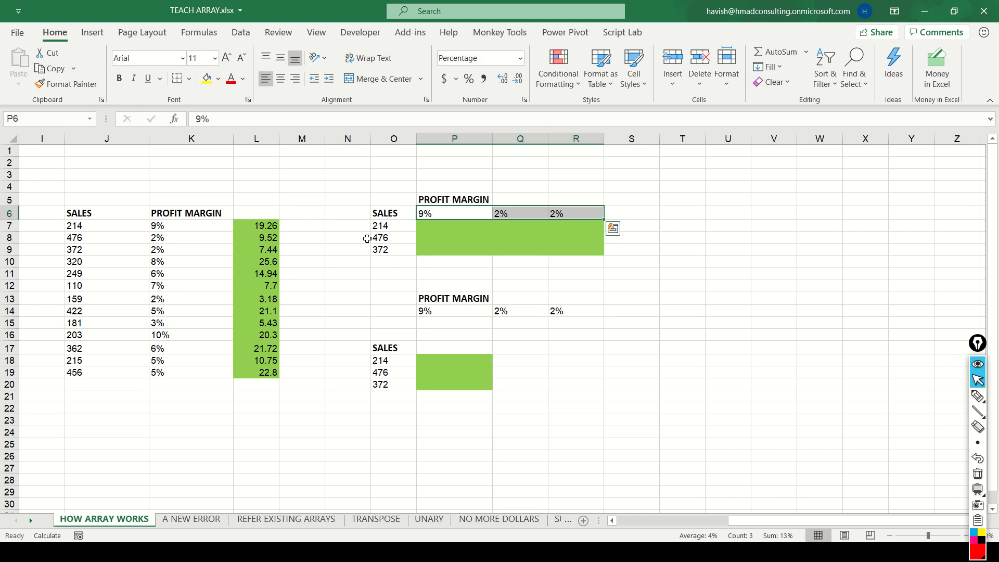
Enter =O7:O9*P6:R6 in P7 to multiply the vertical sales values by the horizontal profit margins
key("Down")
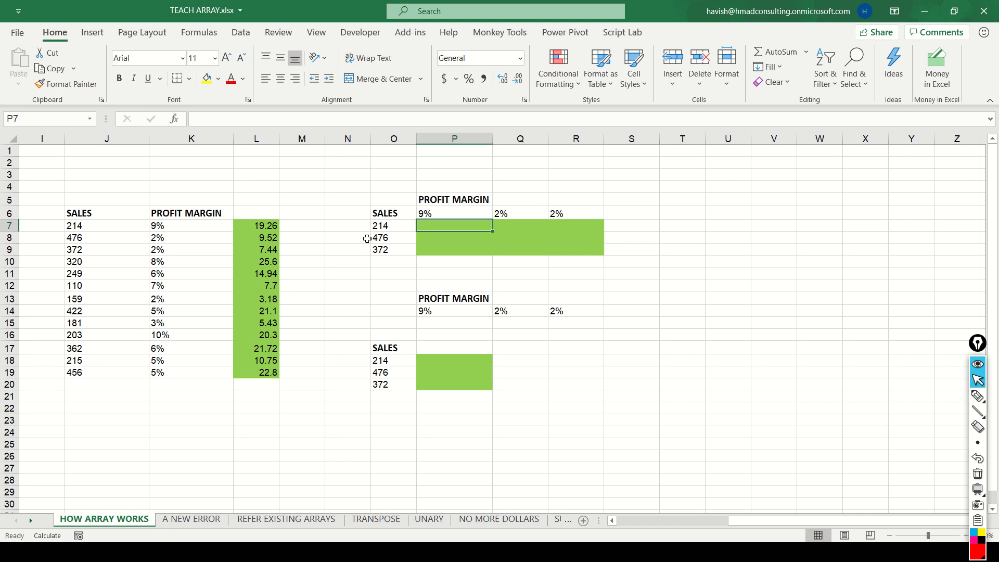
key("shift+Right")
key("shift+Down")
key("shift+Right")
key("shift+Down")
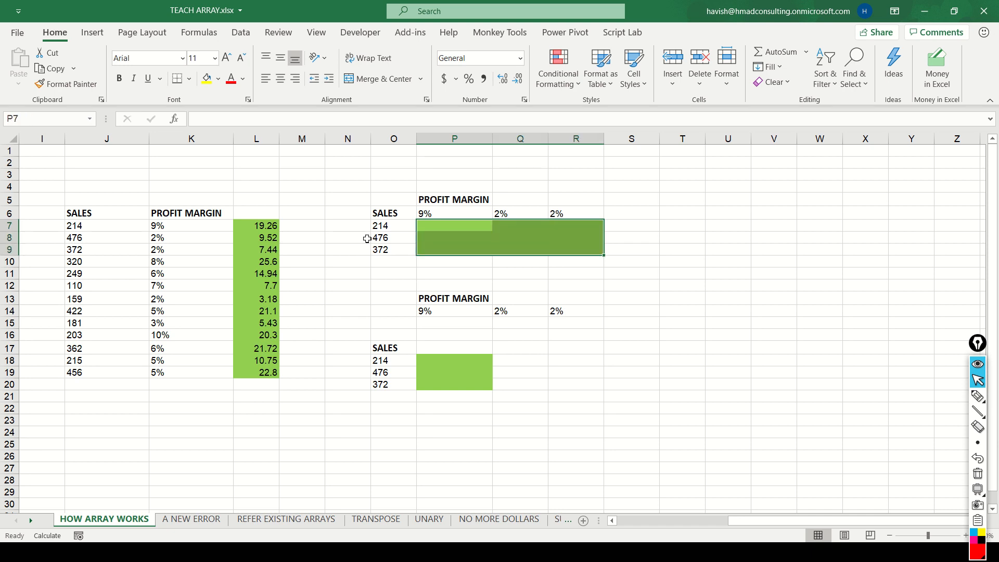
type("=")
key("Left")
key("shift+Down")
key("shift+Down")
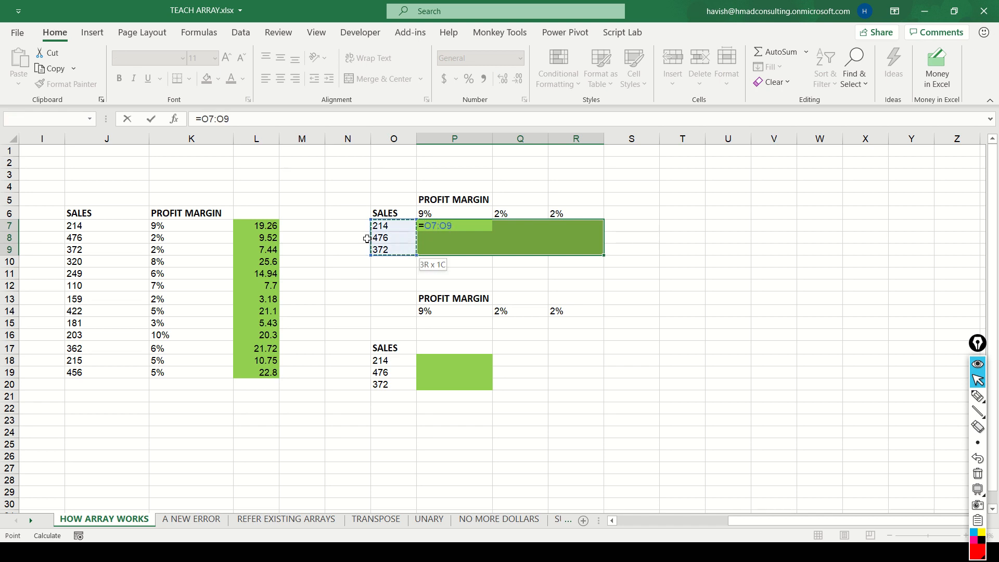
type("*")
key("Up")
key("shift+Right")
key("shift+Right")
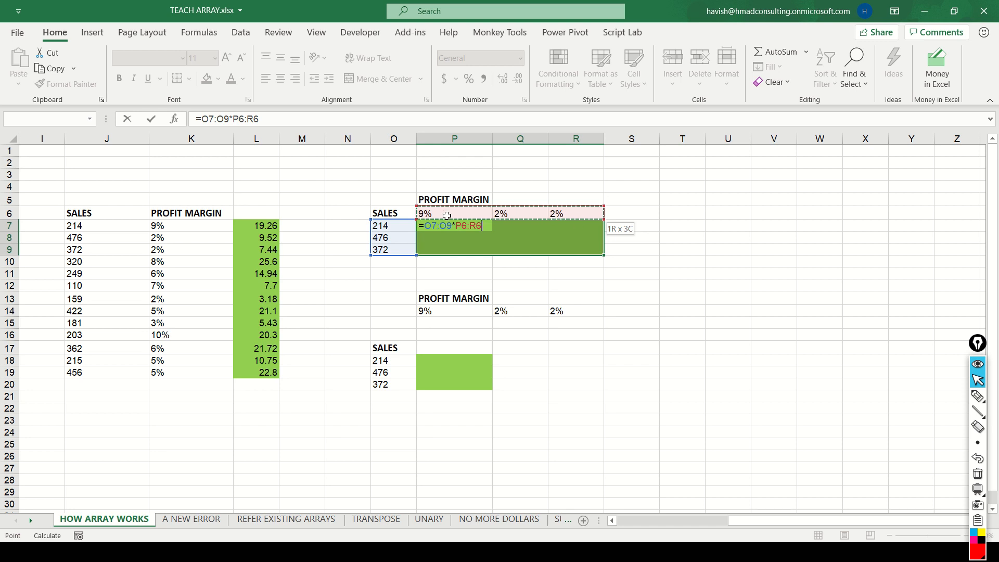
key("Return")
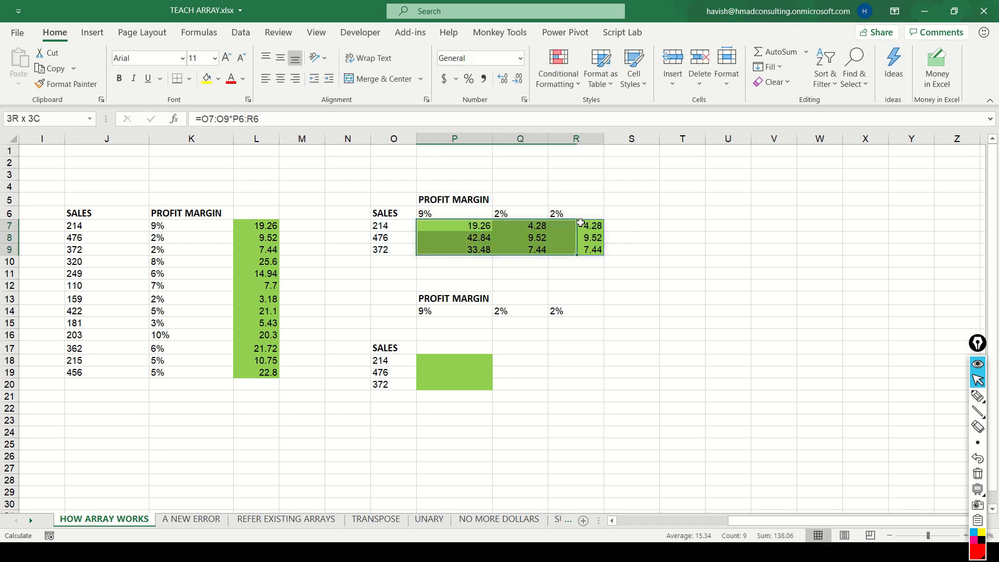
Check the array formula in P7, its referenced ranges and the whole spilled grid P7:R9
key("Up")
key("F2")
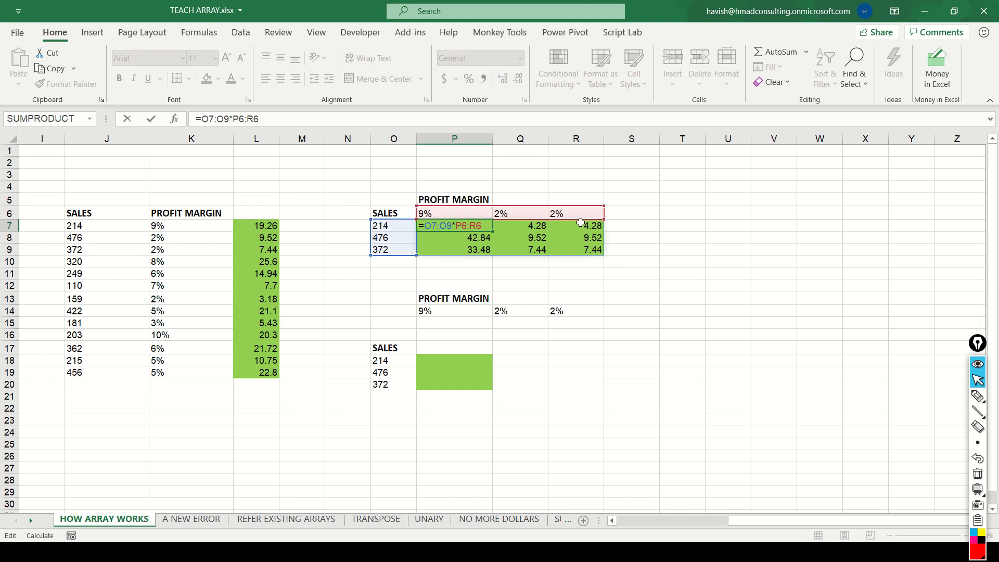
key("Escape")
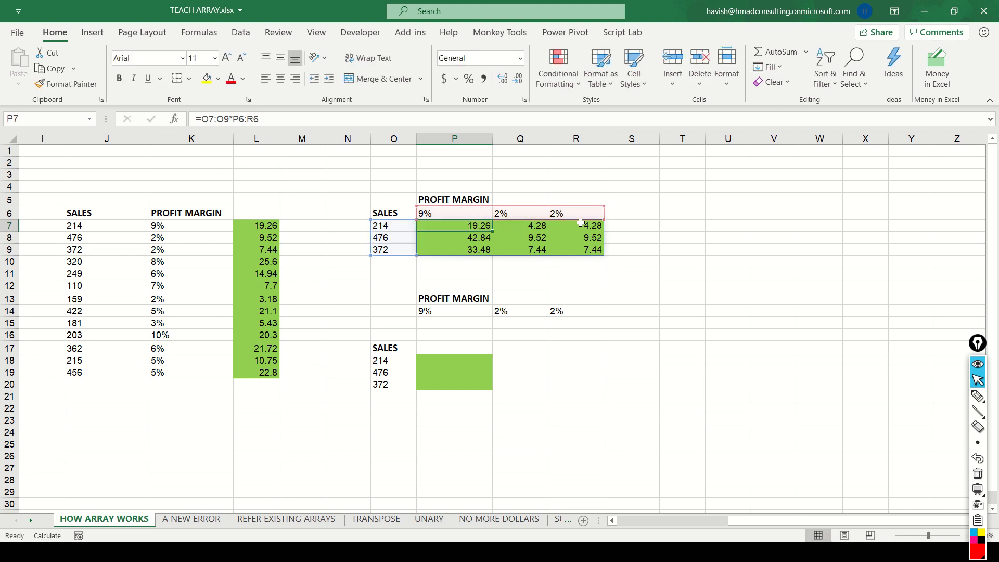
key("ctrl+slash")
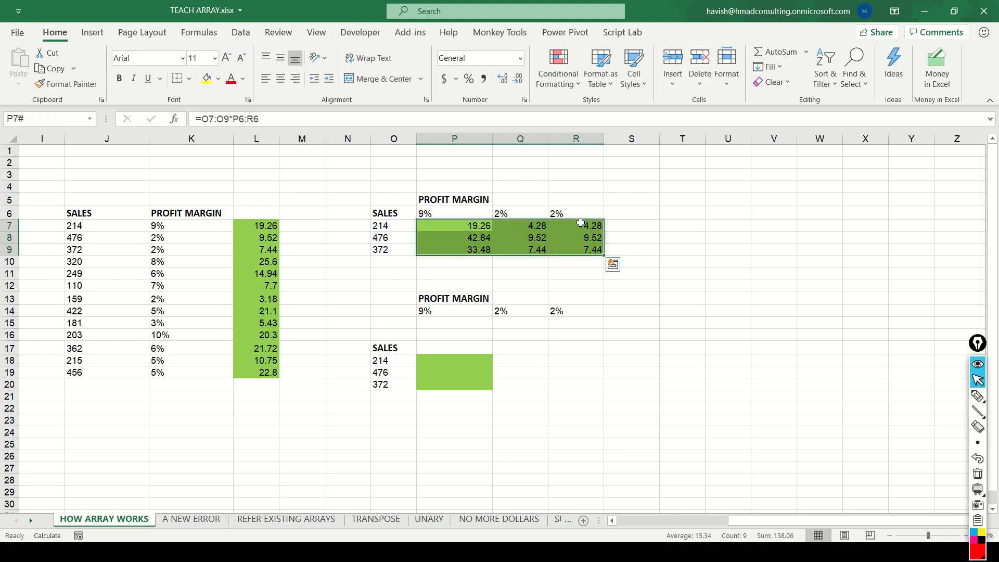
key("Left")
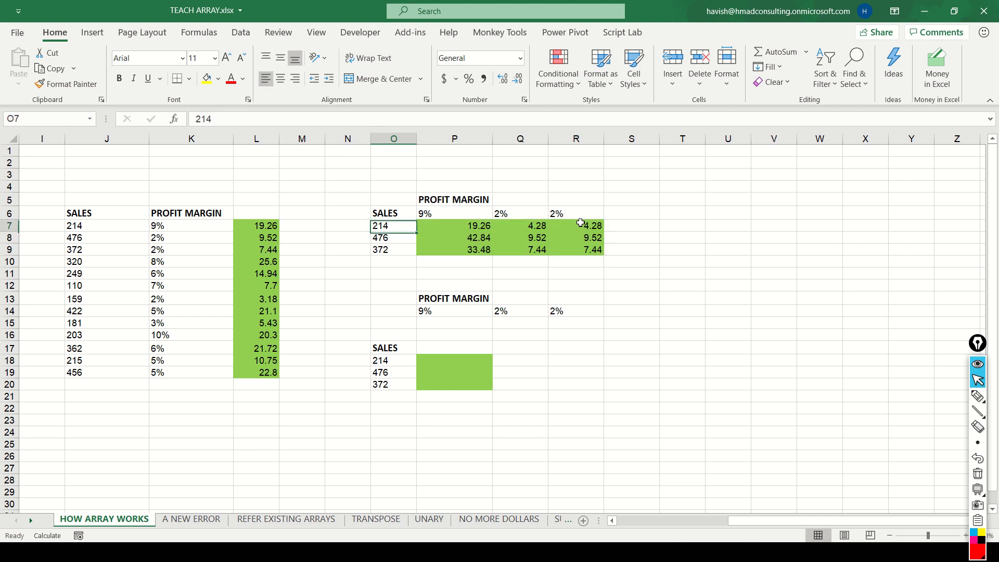
key("Right")
key("F2")
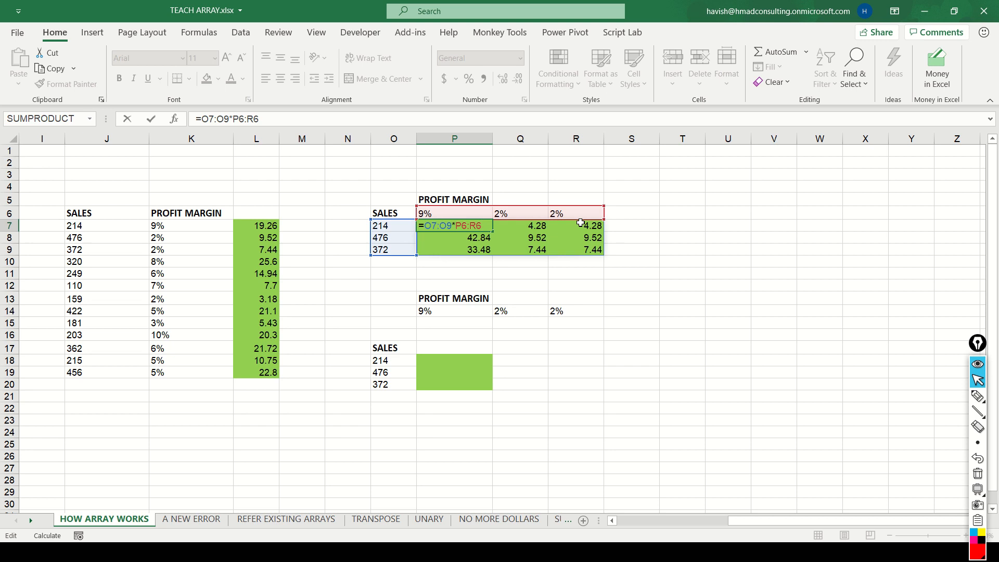
key("Escape")
Draw red annotation lines pairing the sales values in O18:O20 one-to-one with the profit margins in P14:R14
key("ctrl+shift+2")
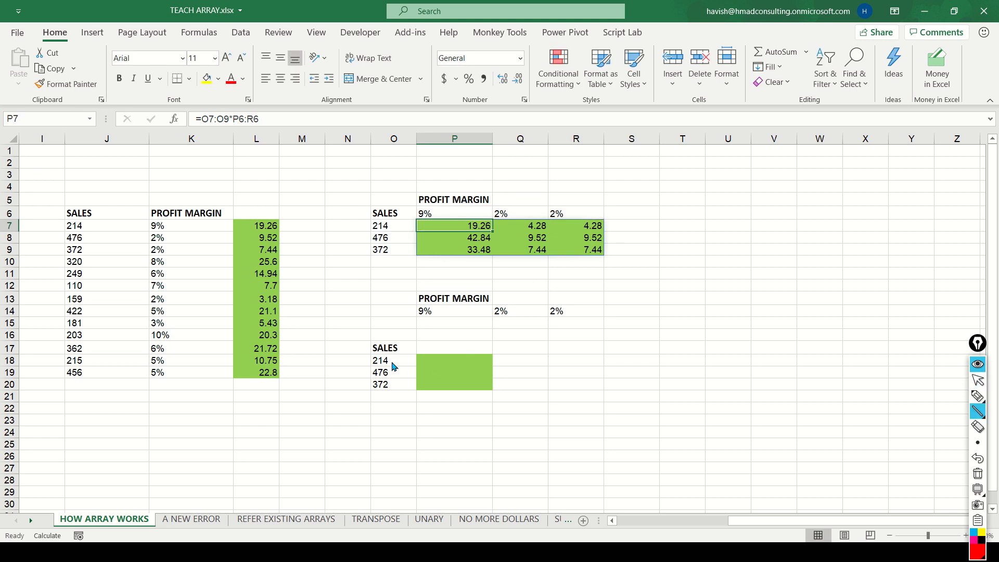
left_click_drag(396, 359, 421, 319)
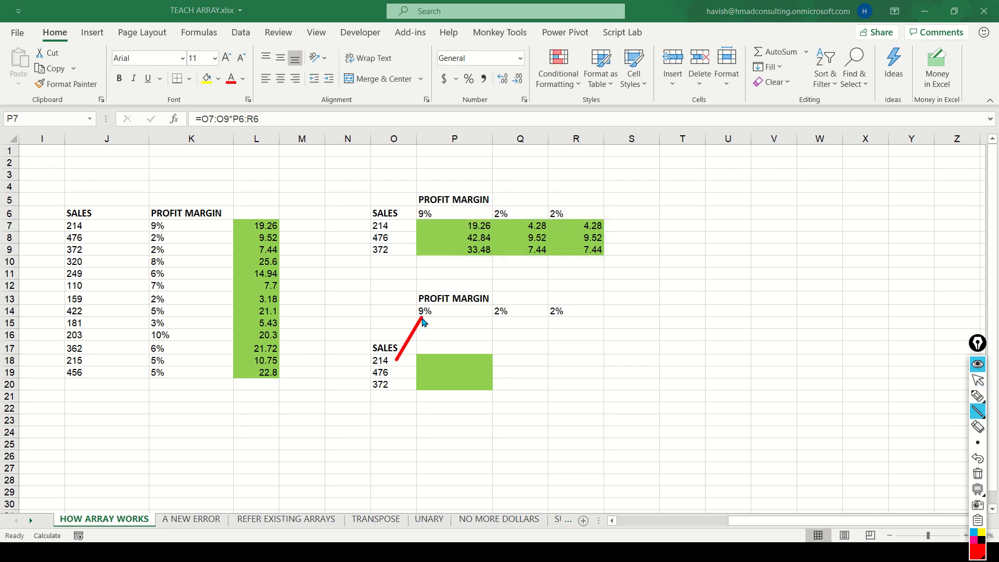
left_click_drag(397, 372, 499, 314)
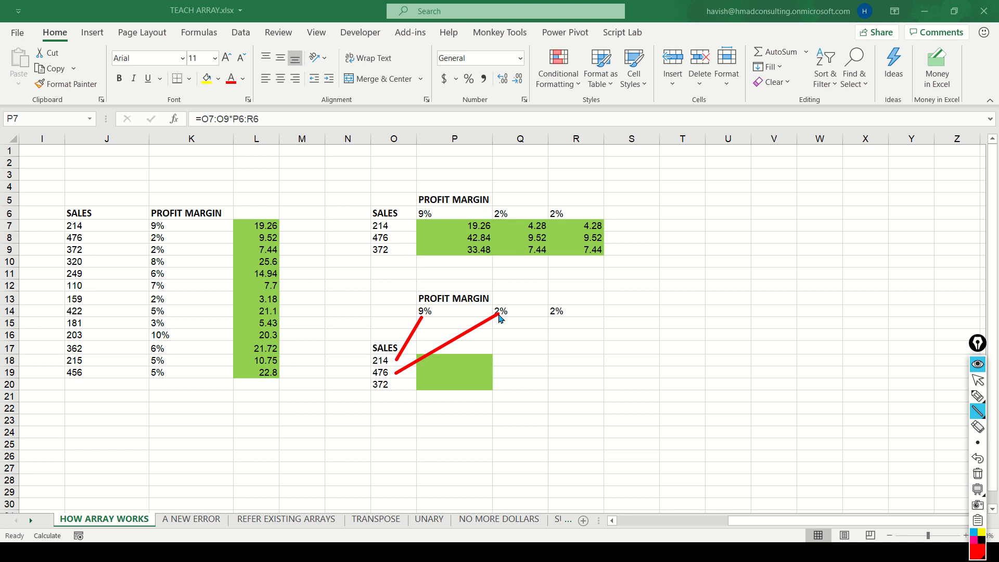
left_click_drag(402, 384, 566, 315)
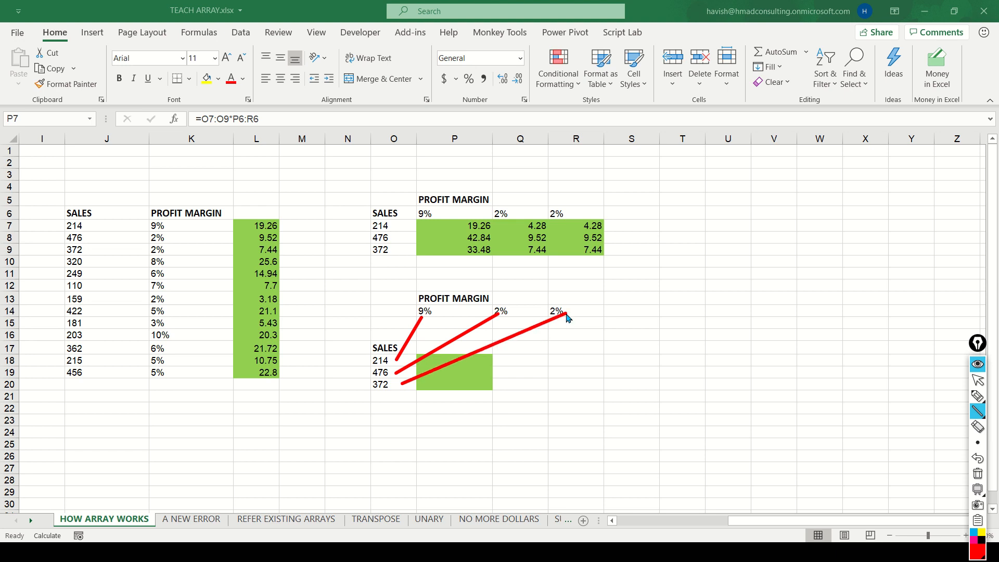
key("ctrl+shift+1")
Review the sales in O7:O9, the margins in P6:R6 and the formula in P7, and clear the red annotation lines
left_click(461, 248)
key("Left")
key("Up")
key("Up")
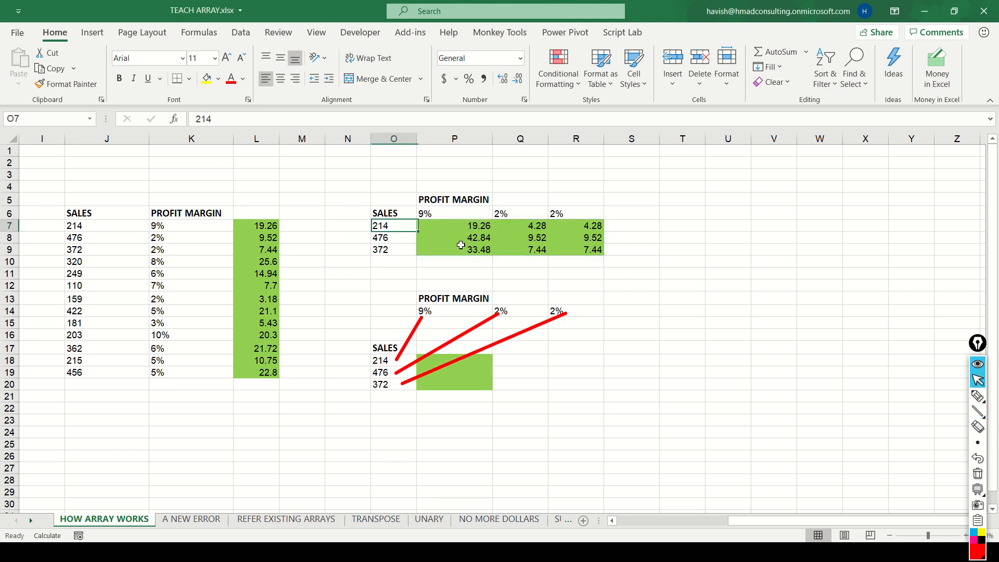
key("shift+Down")
key("shift+Down")
key("Right")
key("Up")
key("shift+Right")
key("shift+Right")
key("Down")
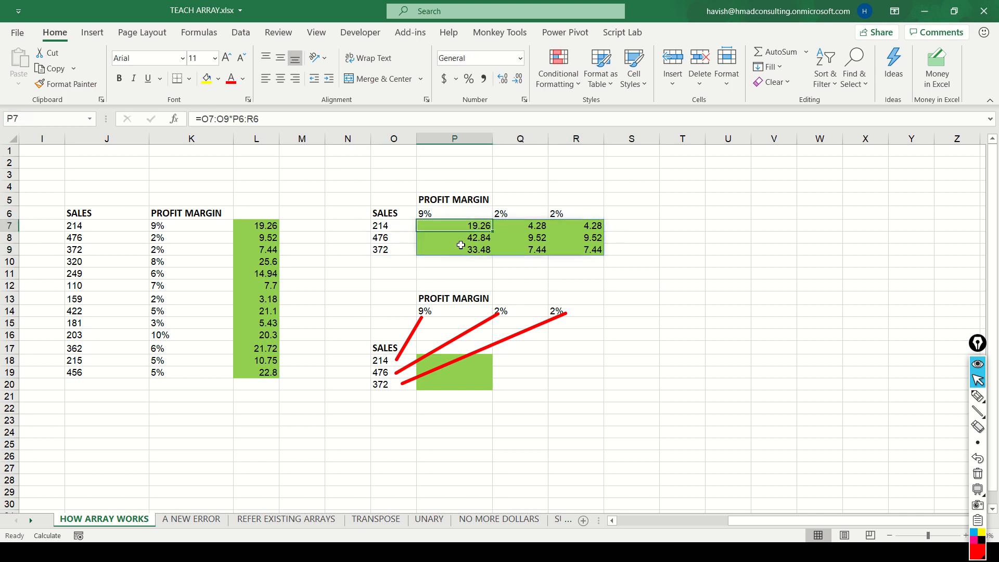
key("F2")
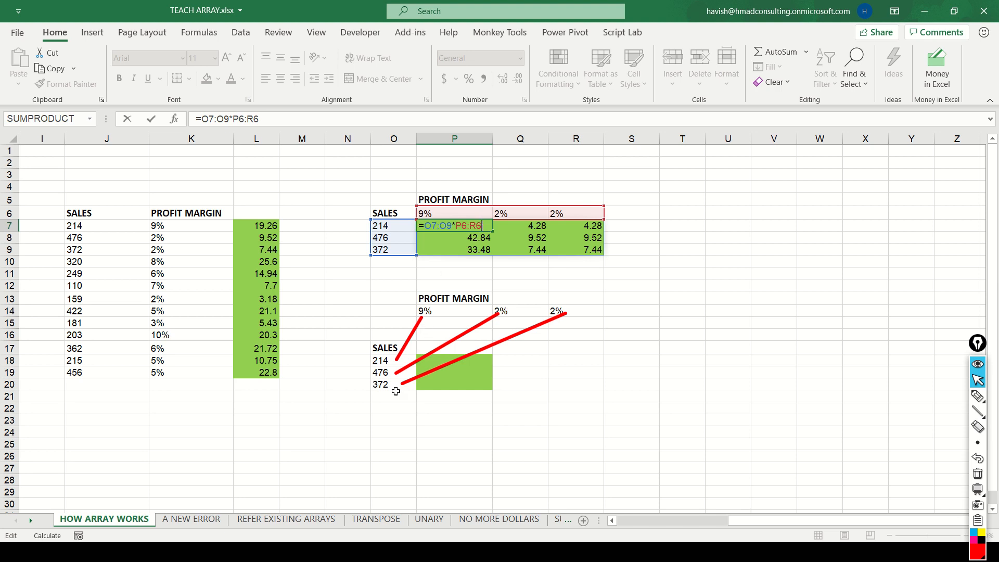
key("ctrl+shift+c")
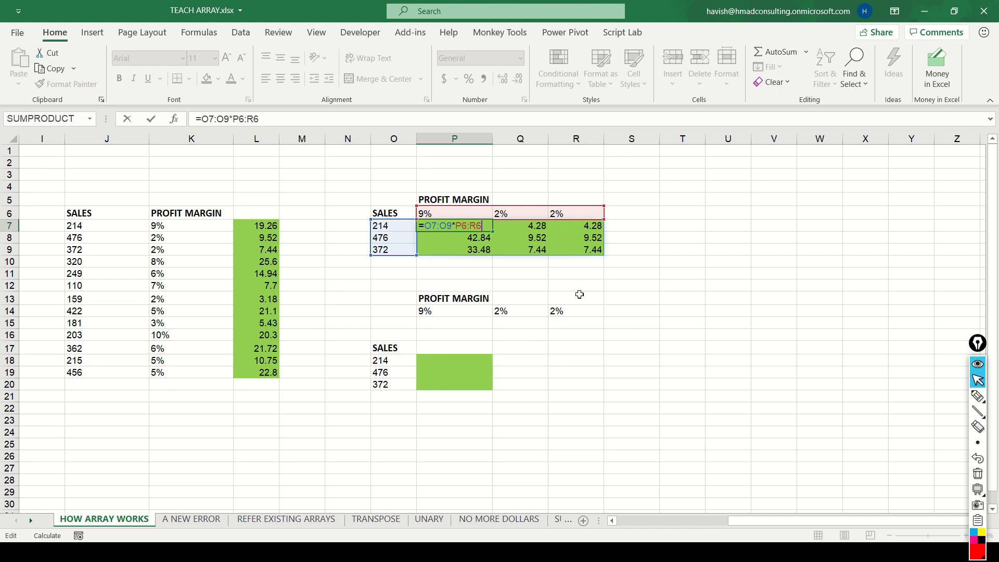
key("Return")
Examine the horizontal profit margins in P14:R14 above the second sales list
left_click(454, 380)
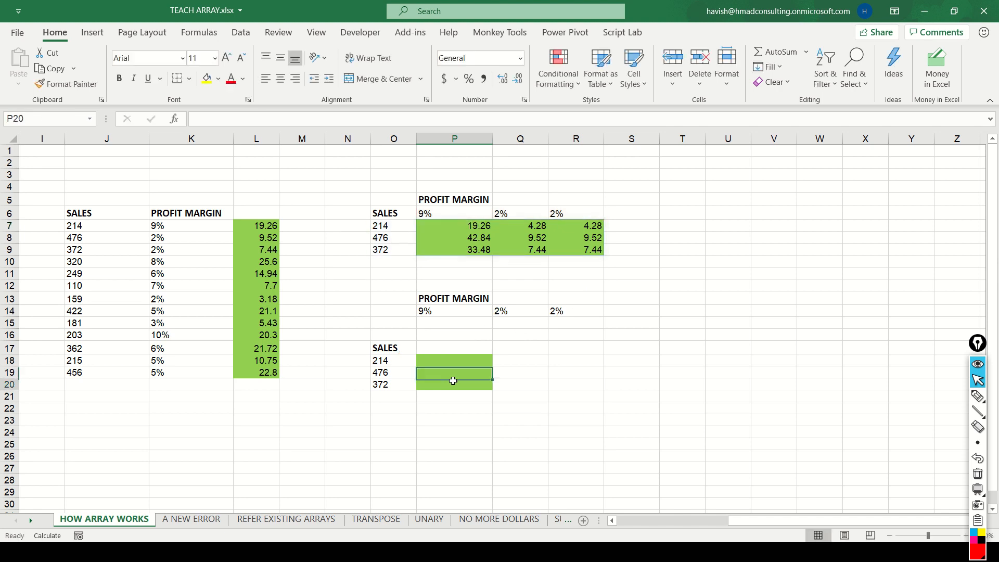
key("Up")
key("Up")
key("Up")
key("Up")
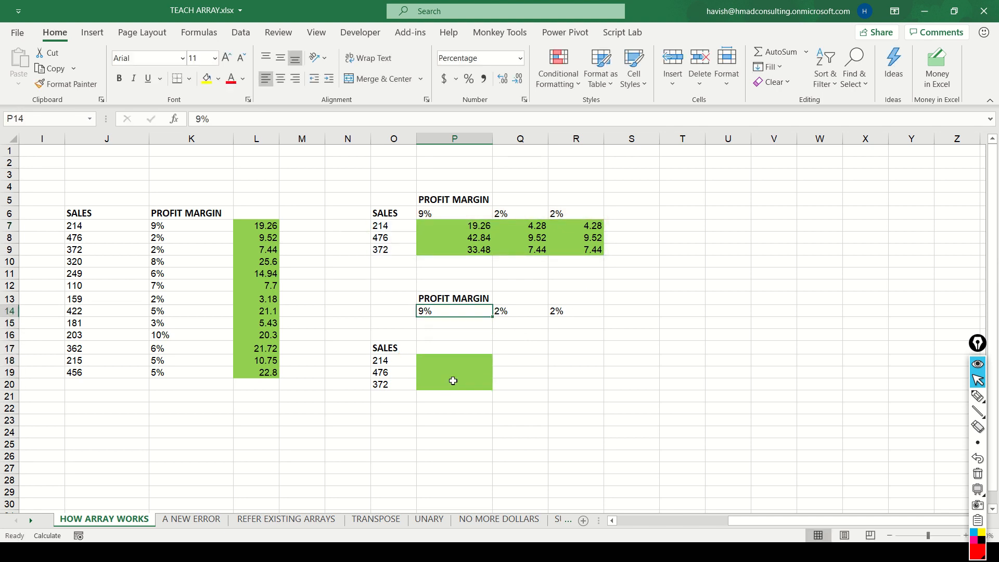
key("shift+Right")
key("shift+Right")
Enter =TRANSPOSE(P14:R14) in P18 to turn the horizontal profit margins into a vertical list
key("Down")
key("Down")
key("Down")
key("Down")
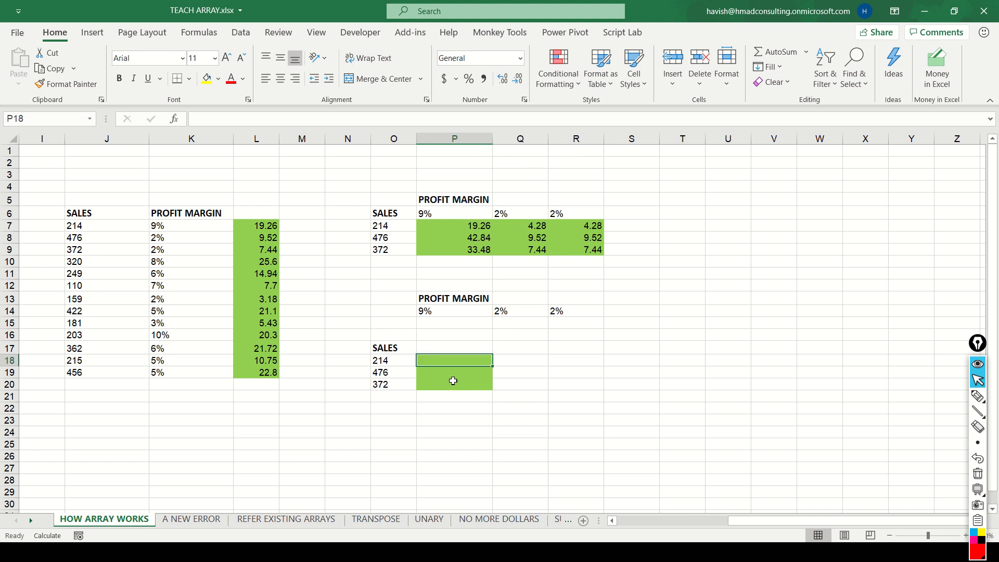
type("=TRAN")
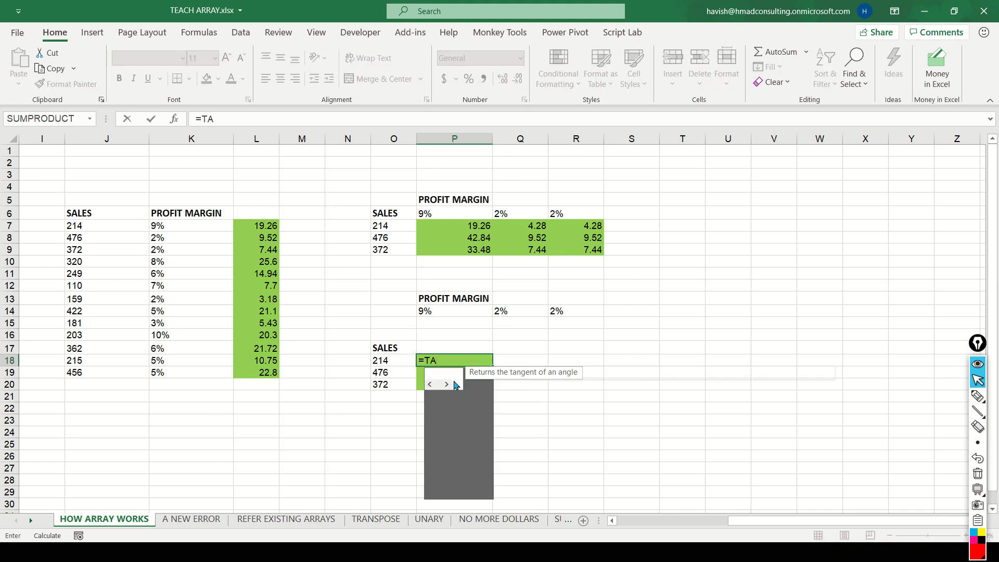
key("Tab")
key("Up")
key("Up")
key("Up")
key("Up")
key("shift+Right")
key("shift+Right")
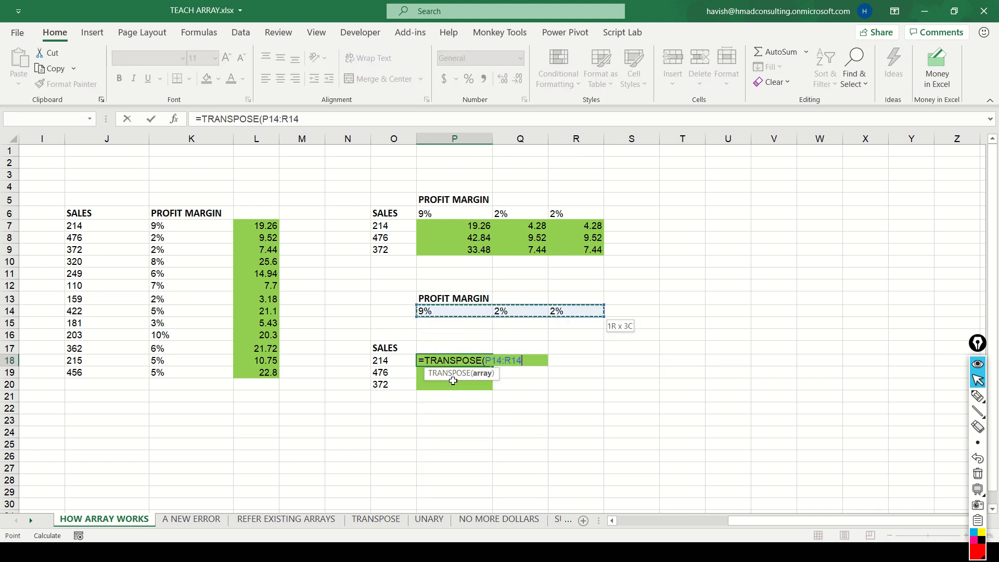
key("Return")
Extend the formula in P18 to =O18:O20*TRANSPOSE(P14:R14) so each sale is multiplied by its matching margin
key("Up")
key("F2")
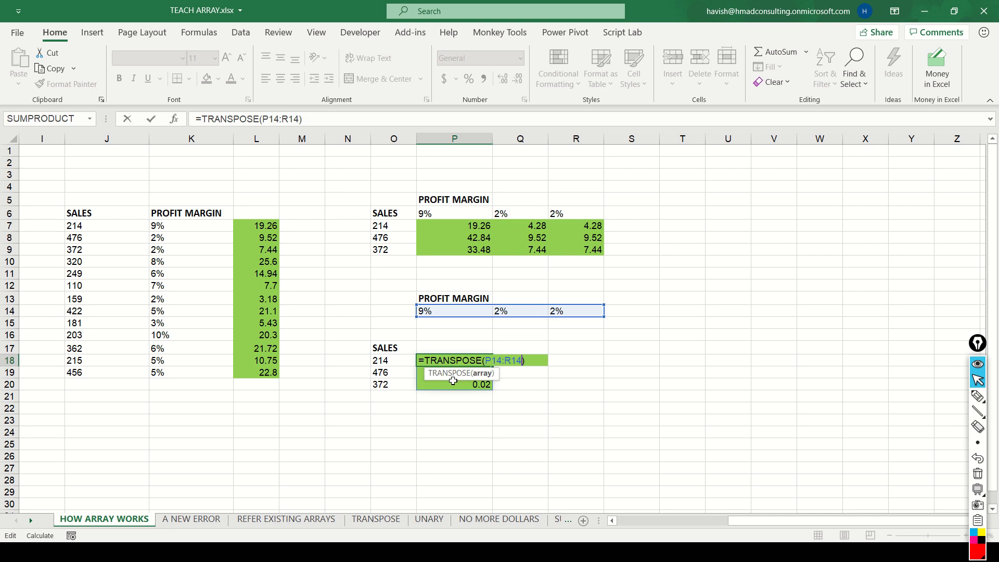
left_click_drag(399, 359, 397, 388)
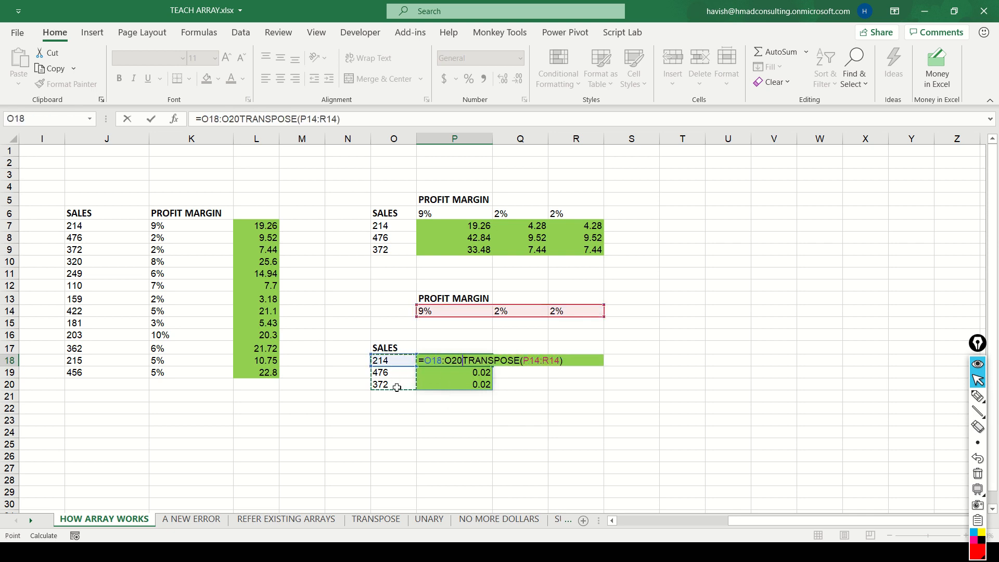
type("*")
key("ctrl+Return")
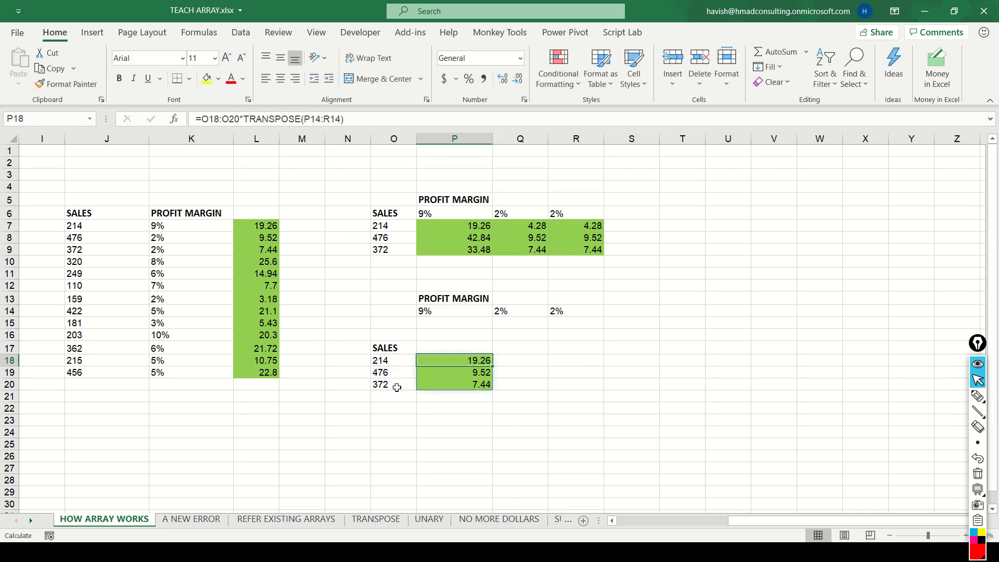
Compare the spilled results in P18:P20 with the sales value and profit margin that each one pairs
key("ctrl+shift+Down")
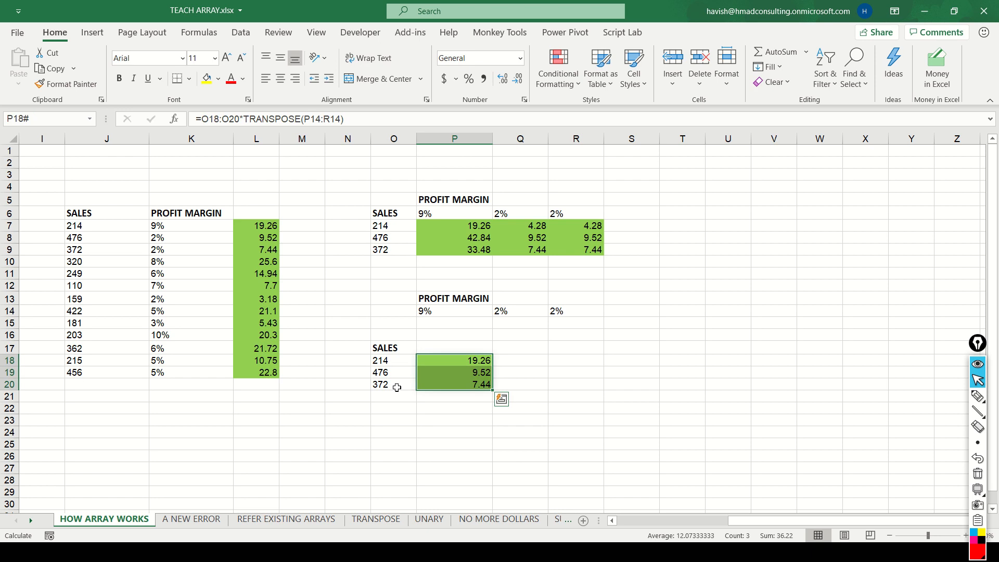
left_click(386, 361)
left_click(449, 308)
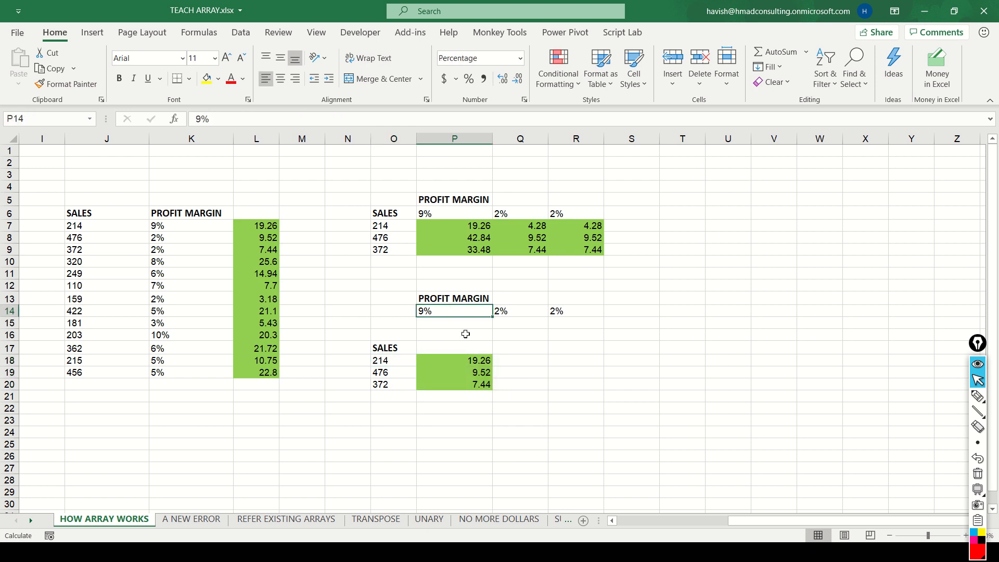
left_click(472, 359)
left_click(392, 371)
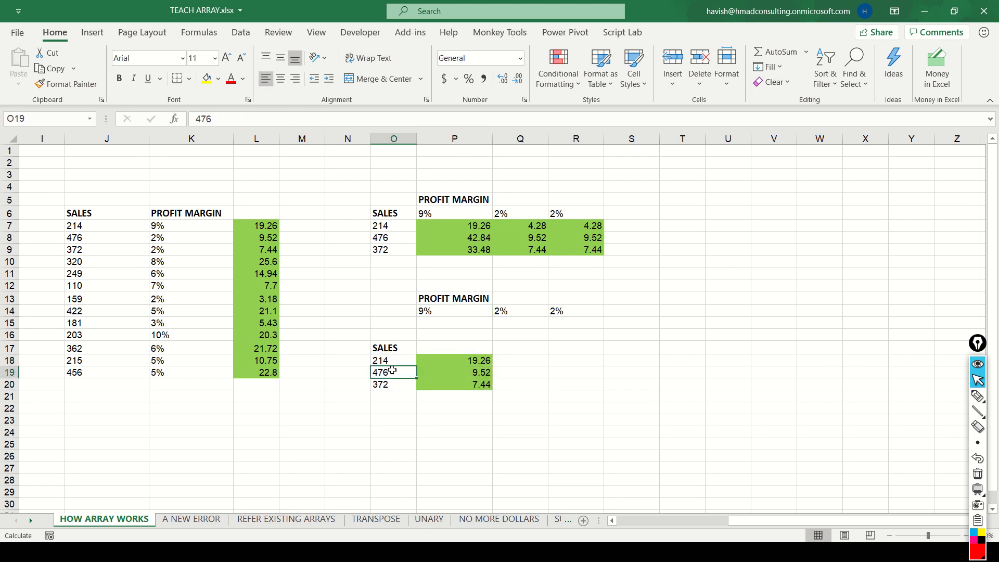
left_click(526, 310)
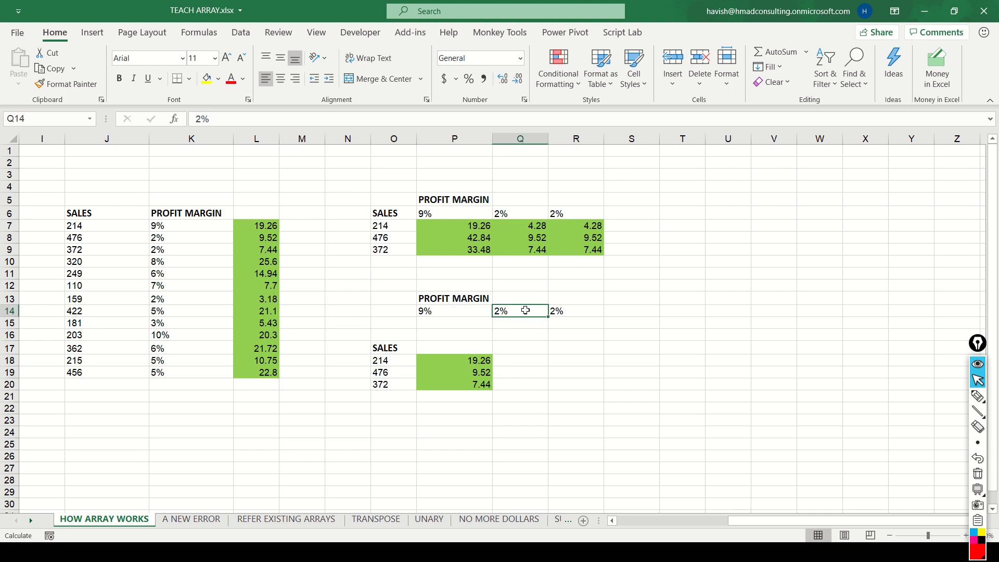
left_click(483, 360)
left_click(396, 384)
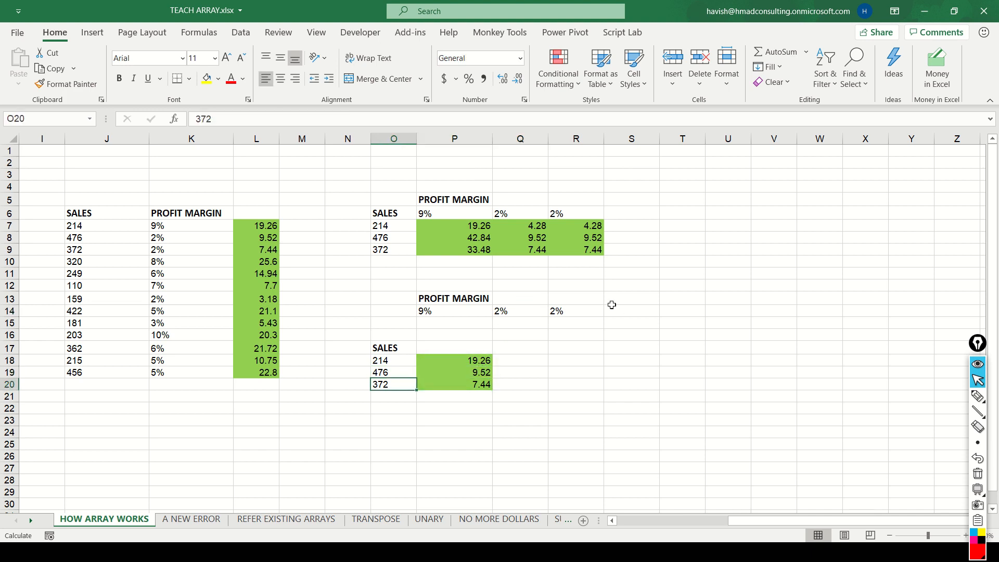
left_click(582, 310)
left_click(476, 384)
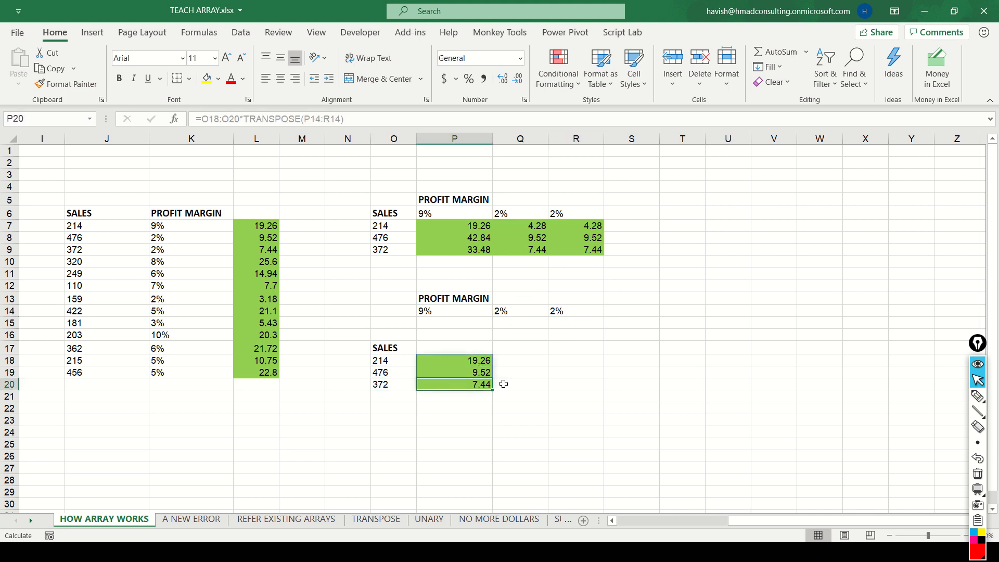
Check the spilled formula in P20 and the original array formula with its referenced ranges in P18
key("F2")
key("Escape")
key("Up")
key("Up")
key("F2")
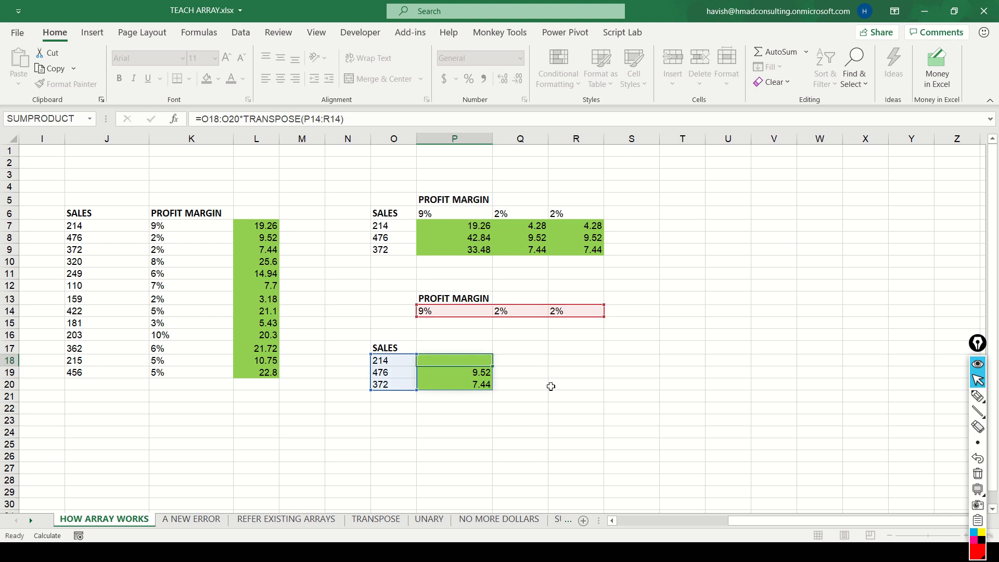
key("Escape")
Return to the FIND LENGTH example near the start of the sheet and select its result cell B11
key("ctrl+Home")
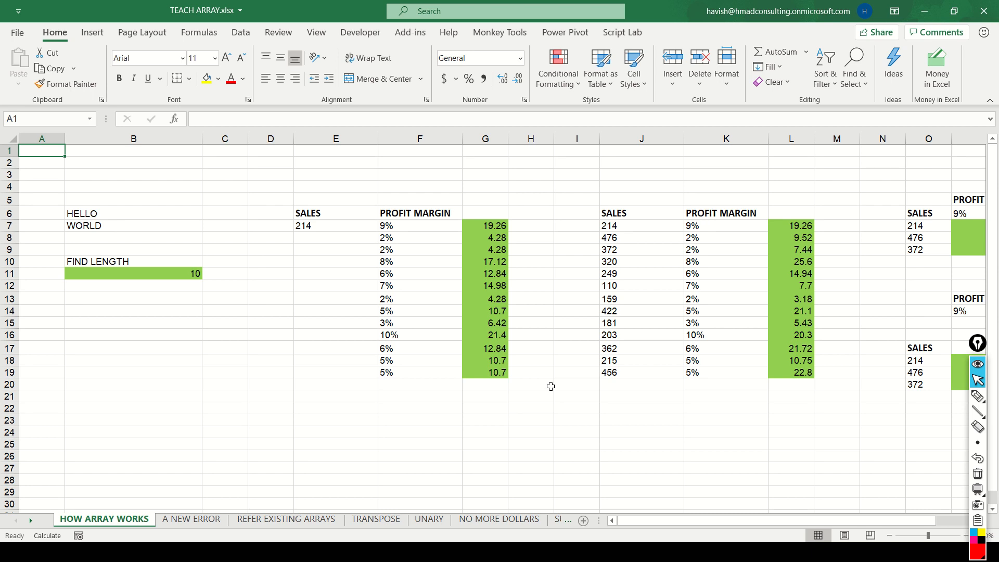
key("Right")
key("Down")
key("Down")
key("Down")
key("Down")
key("Down")
key("Down")
key("Down")
key("Down")
key("Down")
key("Down")
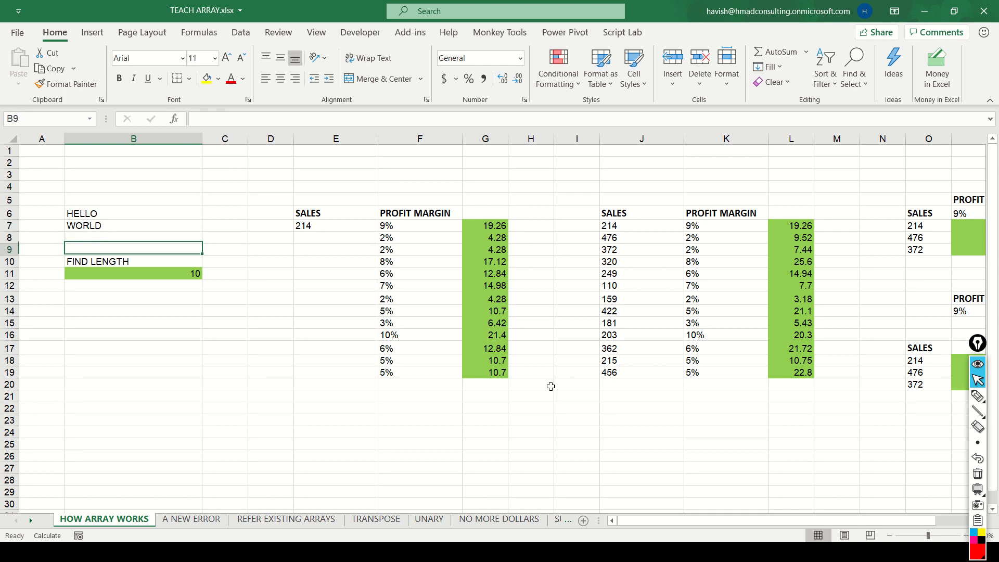
Evaluate the array formula in the FIND LENGTH result cell B11 and cancel the edit
key("F2")
key("F9")
key("Escape")
Check the array formula in G7 and the sales and profit margin ranges it references
key("Right")
key("Right")
key("Right")
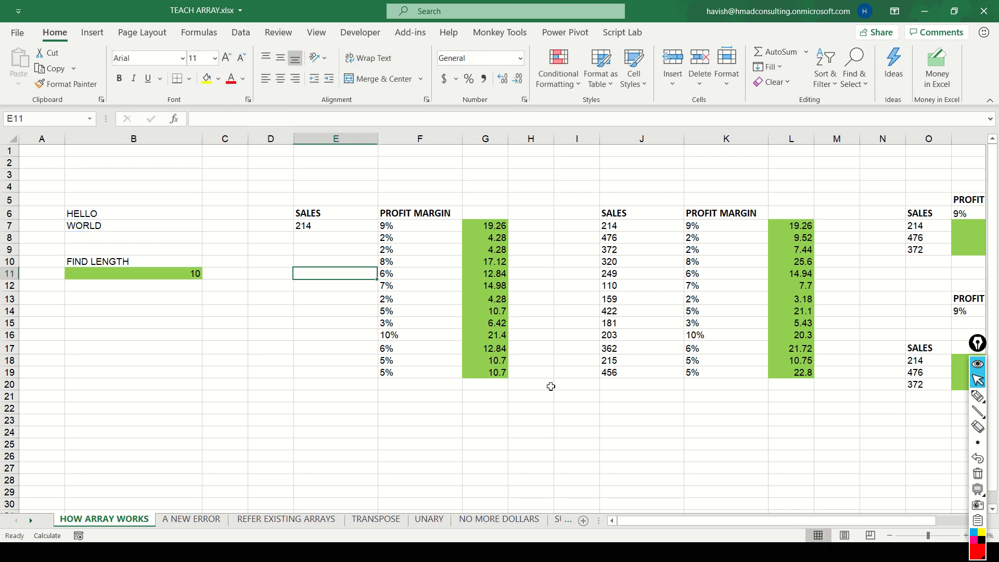
key("Right")
key("Right")
key("Left")
key("Up")
key("Up")
key("Right")
key("Up")
key("Up")
key("F2")
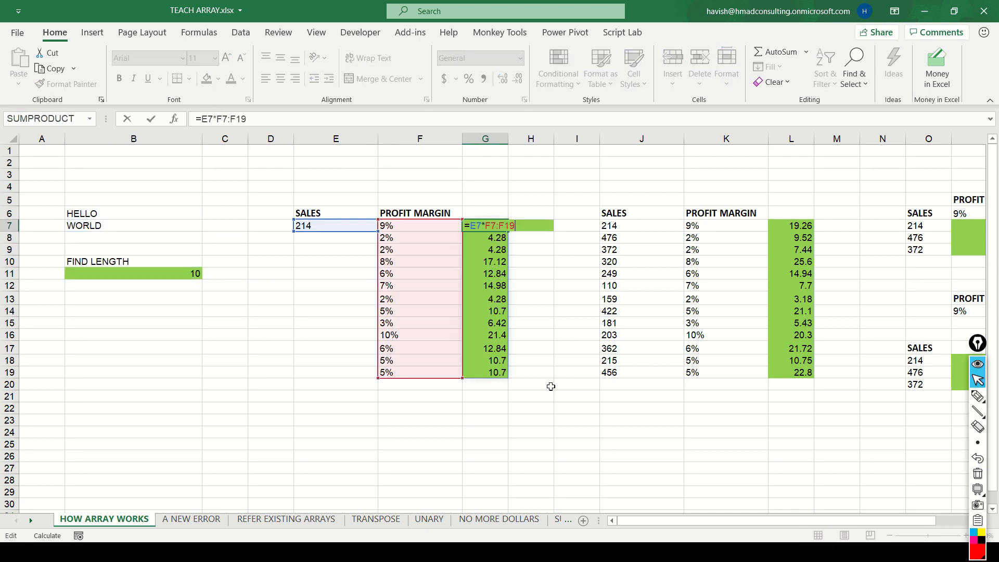
key("Escape")
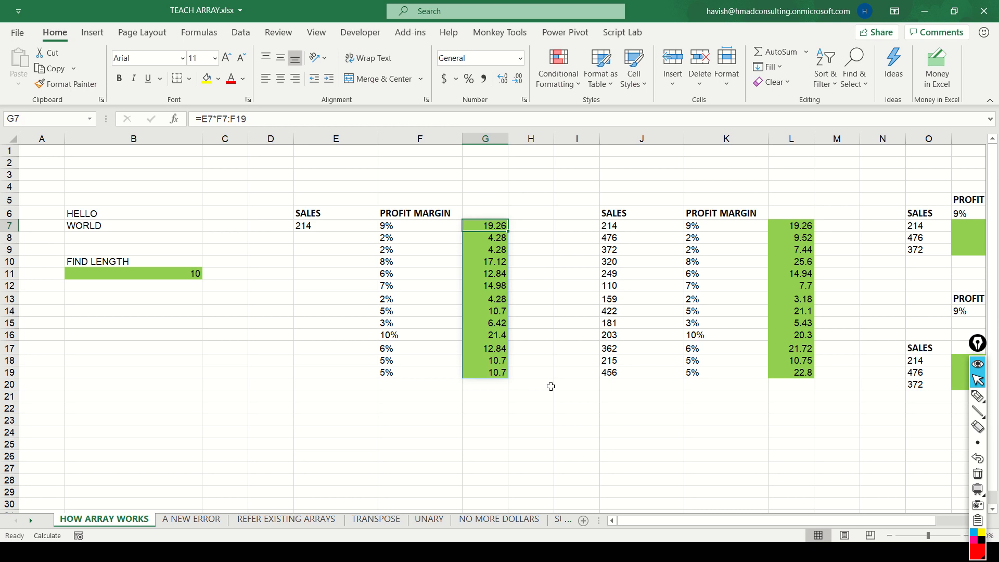
Switch to the A NEW ERROR sheet and put a single period in cell D12
key("ctrl+c")
key("ctrl+Page_Down")
left_click(254, 223)
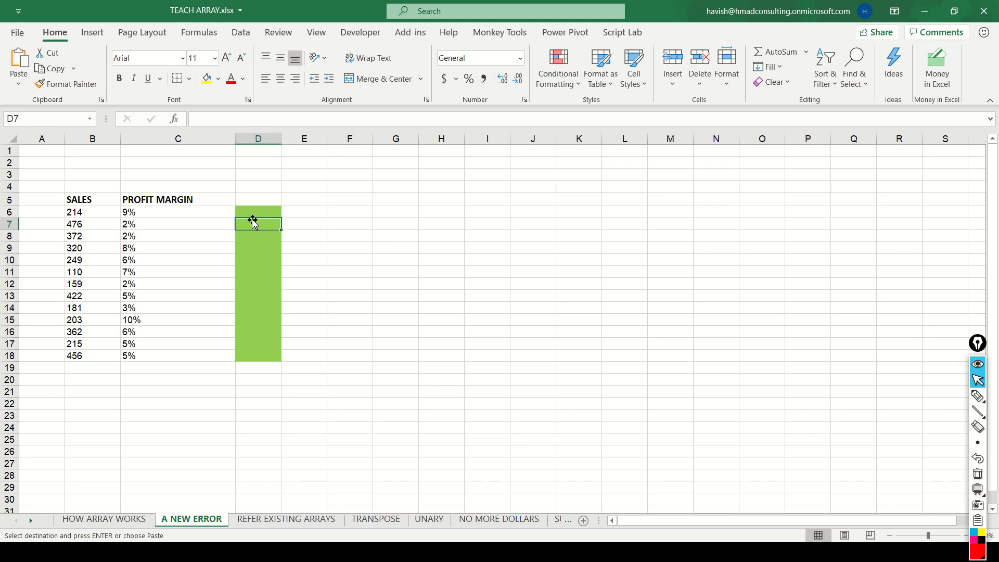
key("Down")
key("Down")
key("Down")
key("Down")
key("Down")
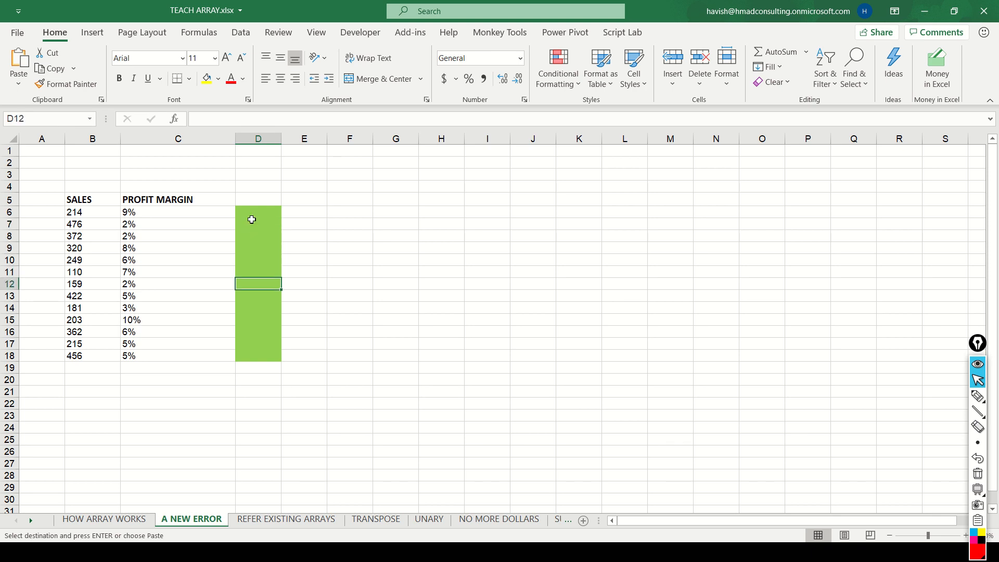
key("F2")
key("Escape")
Enter the formula =B6:B18*C6:C18 in D6 to multiply all sales by their profit margins
key("Up")
key("Up")
key("Up")
key("Up")
key("Up")
key("Up")
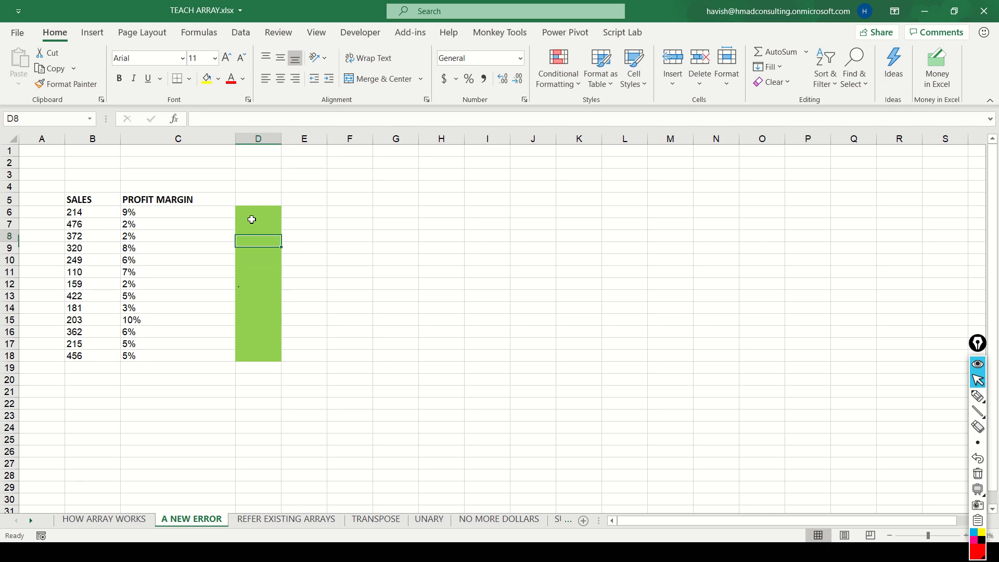
type("=")
key("Left")
key("Left")
key("Left")
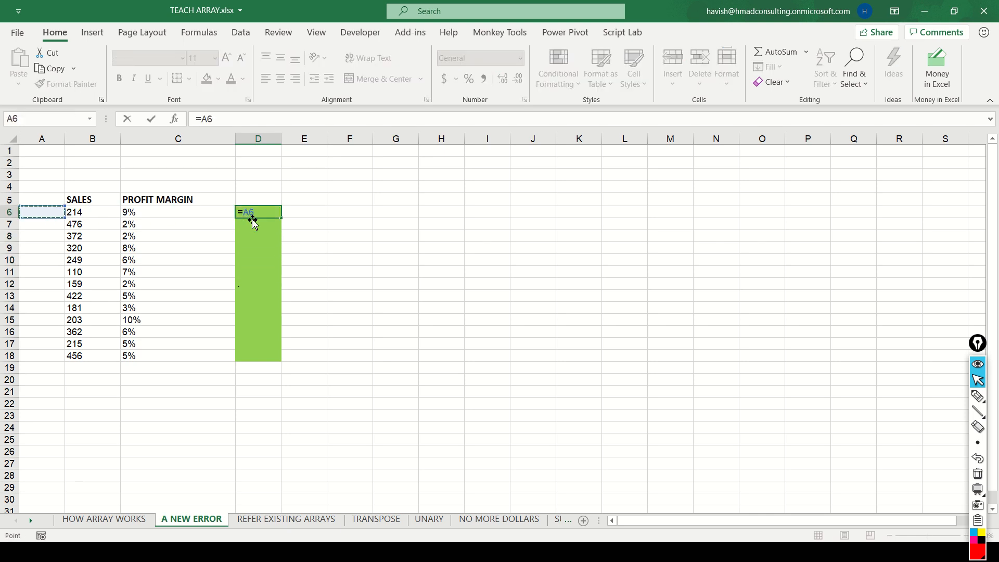
key("Right")
key("ctrl+shift+Down")
type("*")
key("Left")
key("Left")
key("Right")
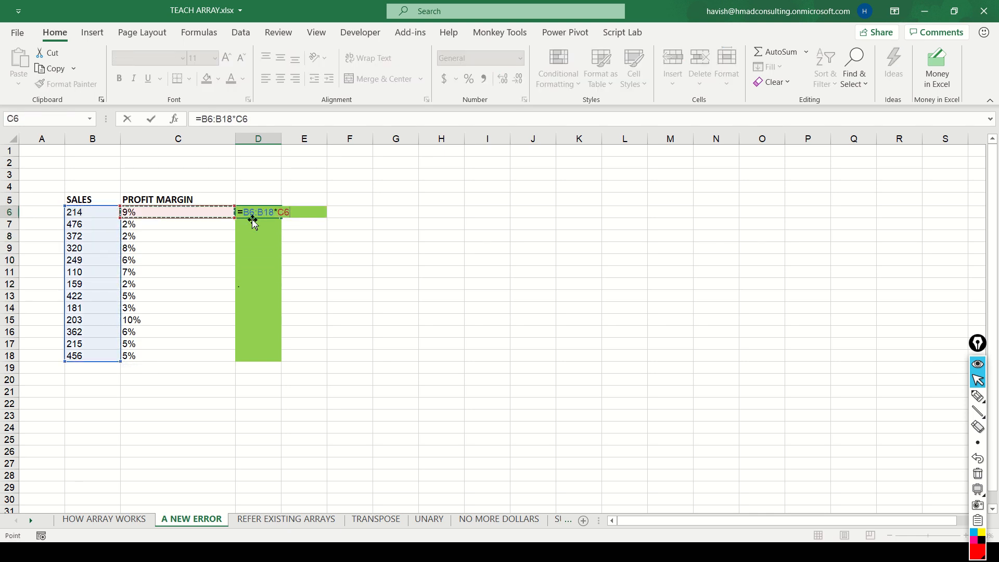
key("ctrl+shift+Down")
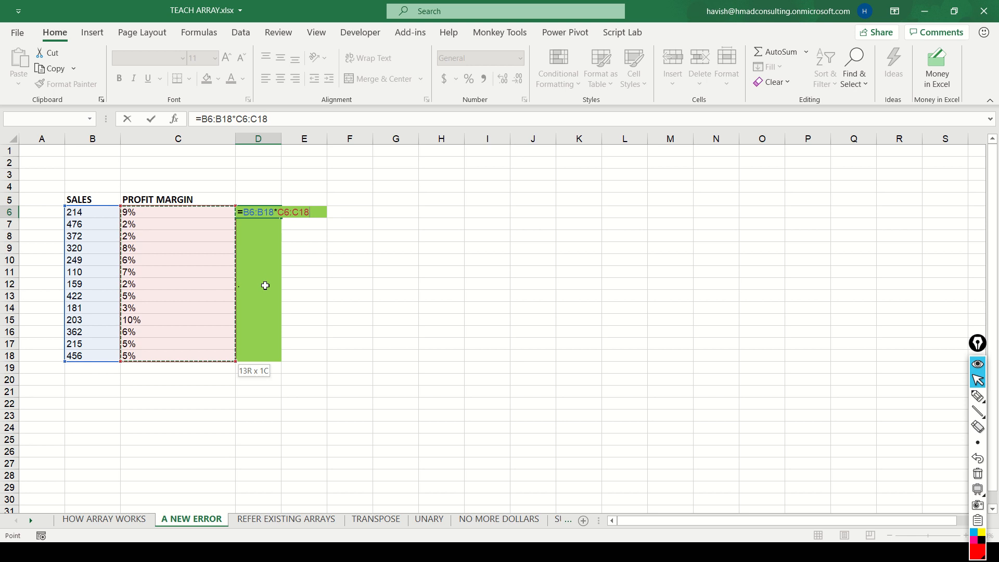
key("Return")
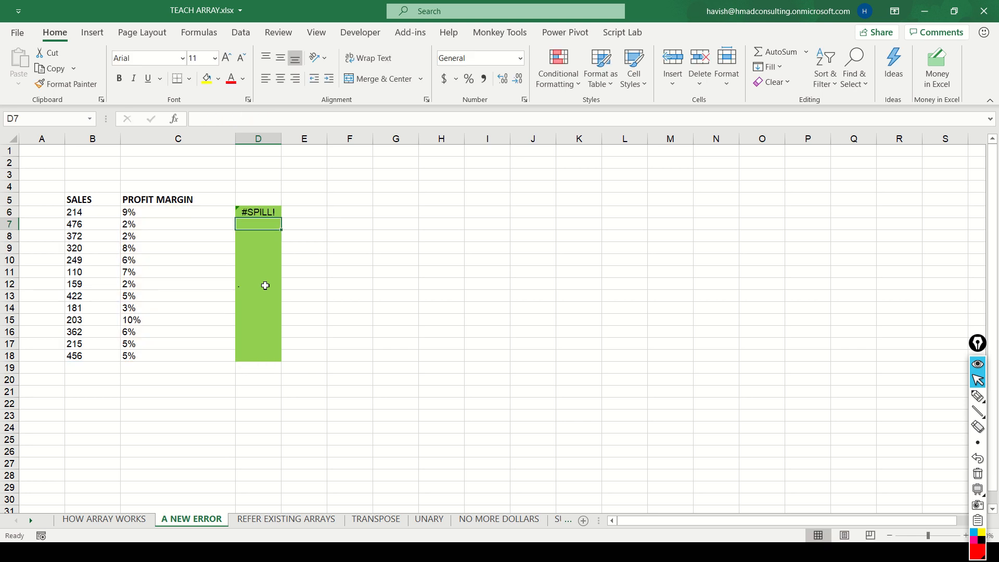
Read the reason for the error in D6 and select the obstructing cells from its error options
left_click(272, 213)
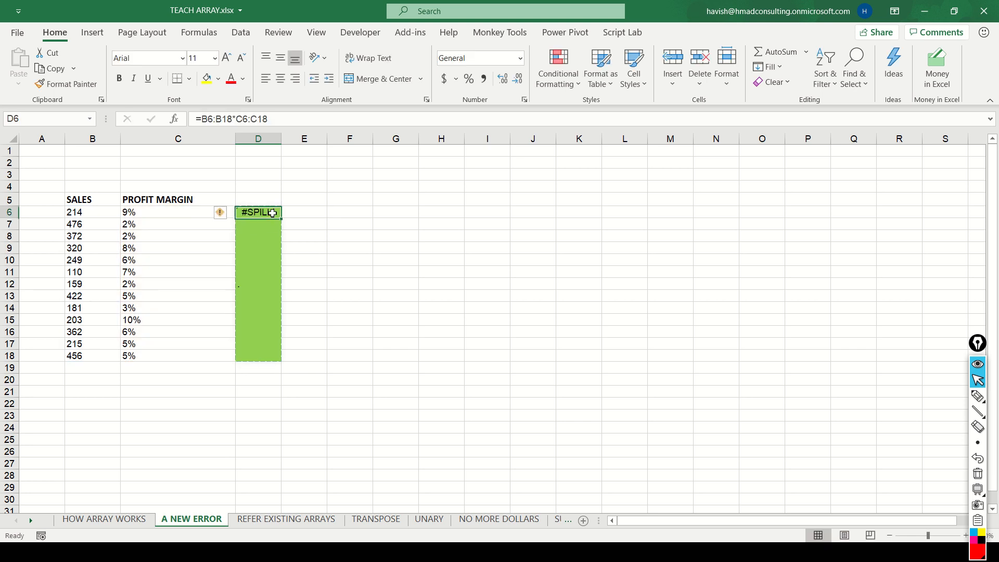
left_click(218, 214)
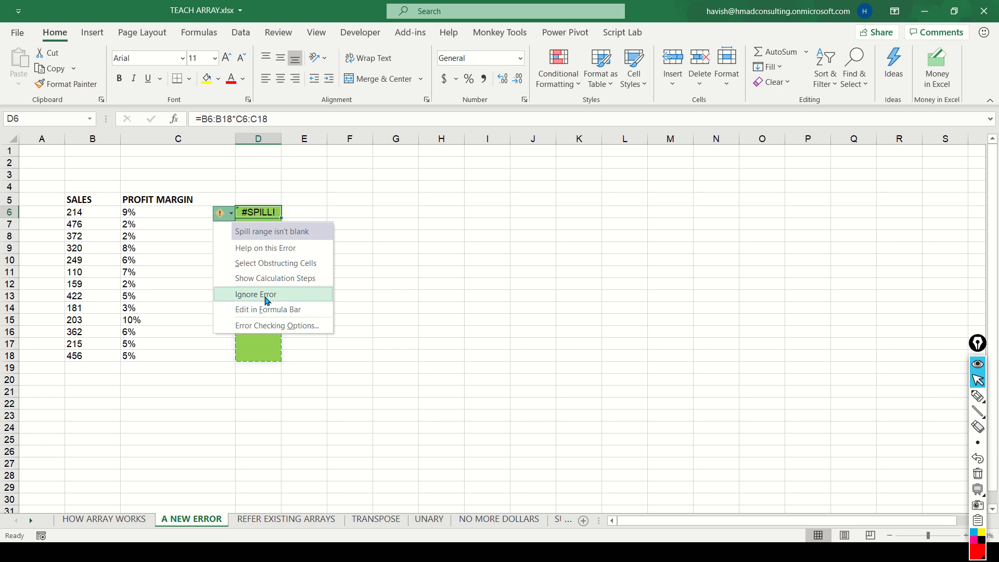
left_click(282, 267)
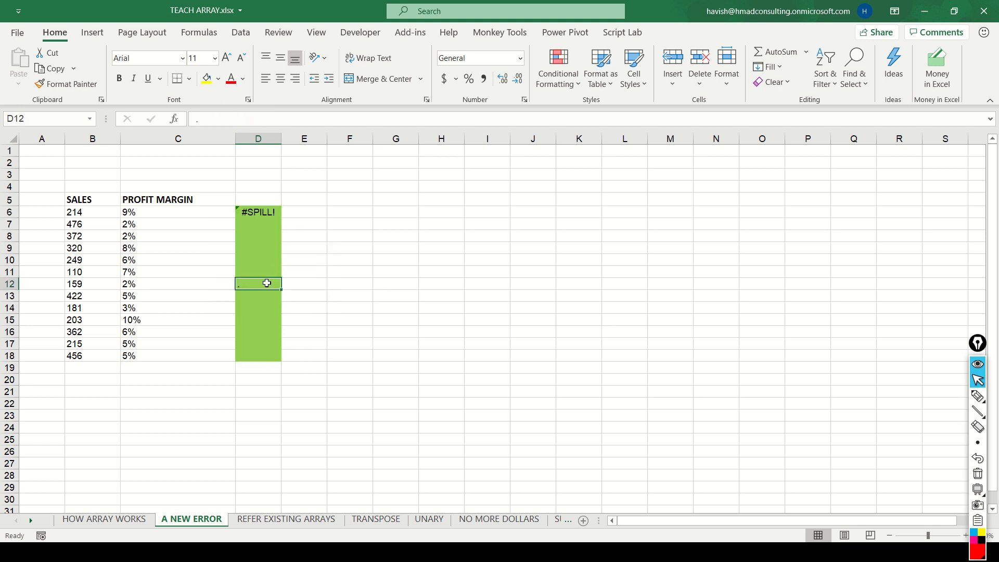
Try to ignore the spill error in D6
left_click(269, 213)
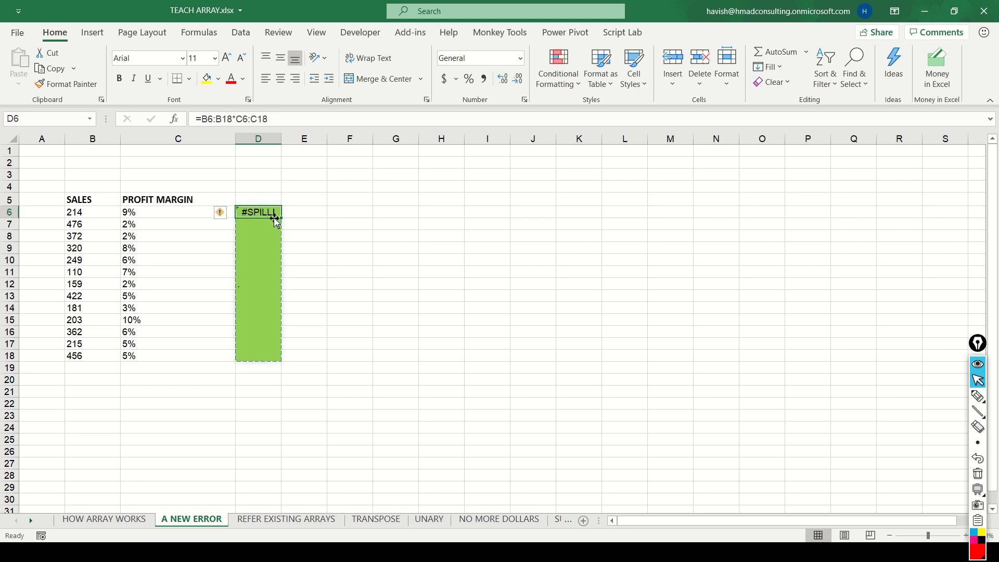
left_click(220, 215)
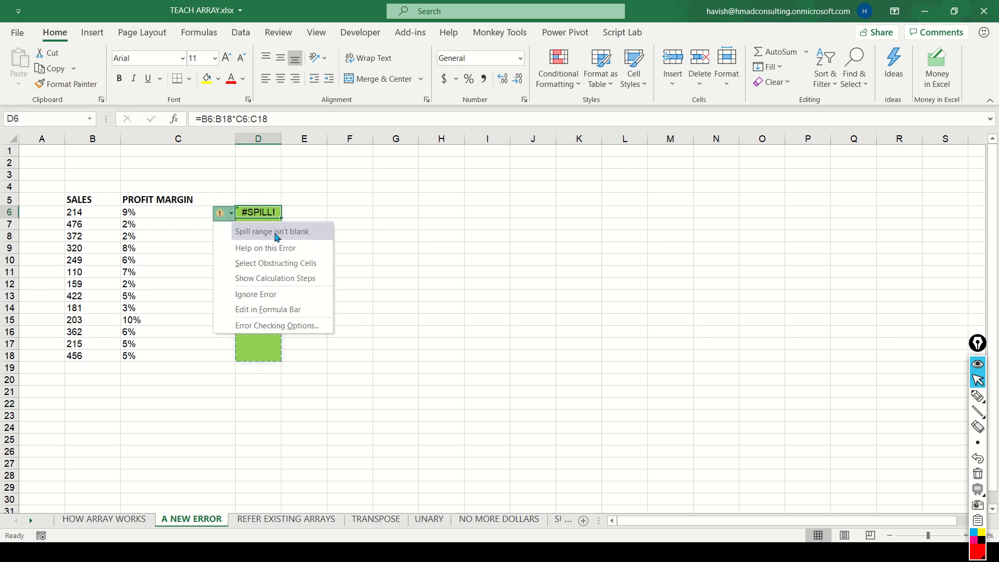
left_click(315, 295)
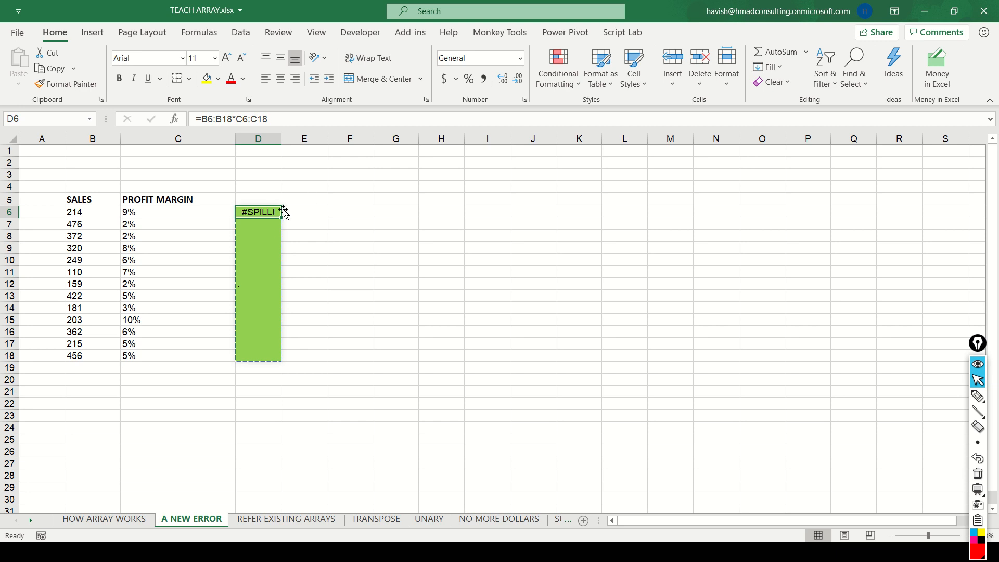
Open the D6 formula for editing from its error options and cancel the edit
left_click(225, 215)
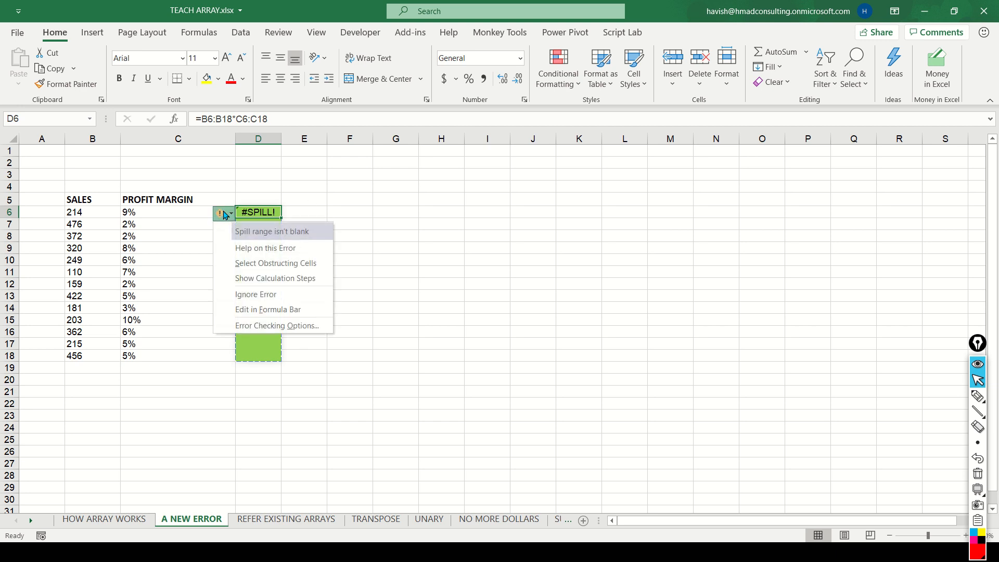
left_click(265, 309)
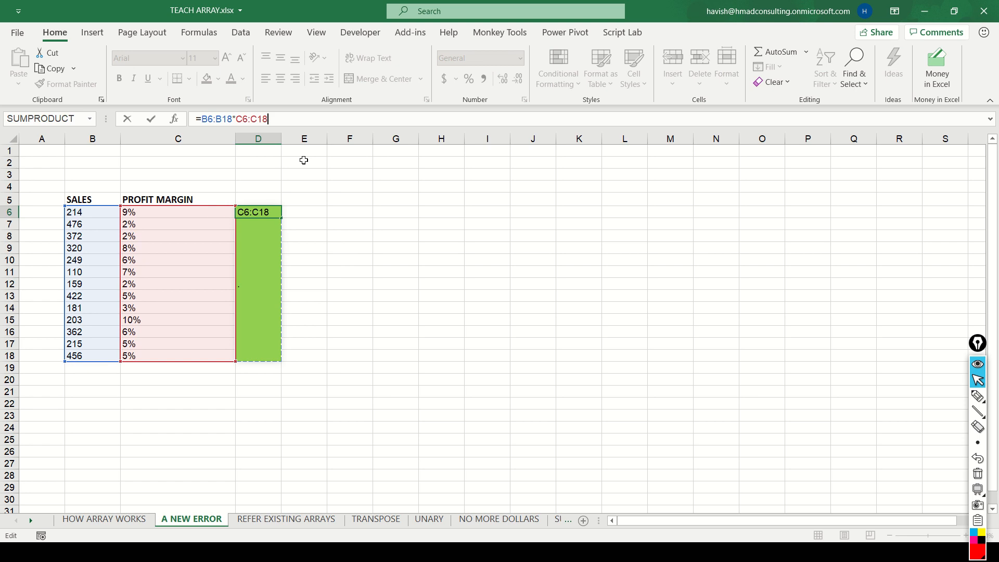
key("Escape")
Examine the intended spill range D6:D18 and the obstructing cell D12 within it
key("Down")
key("Down")
key("Down")
key("Down")
key("Down")
key("Down")
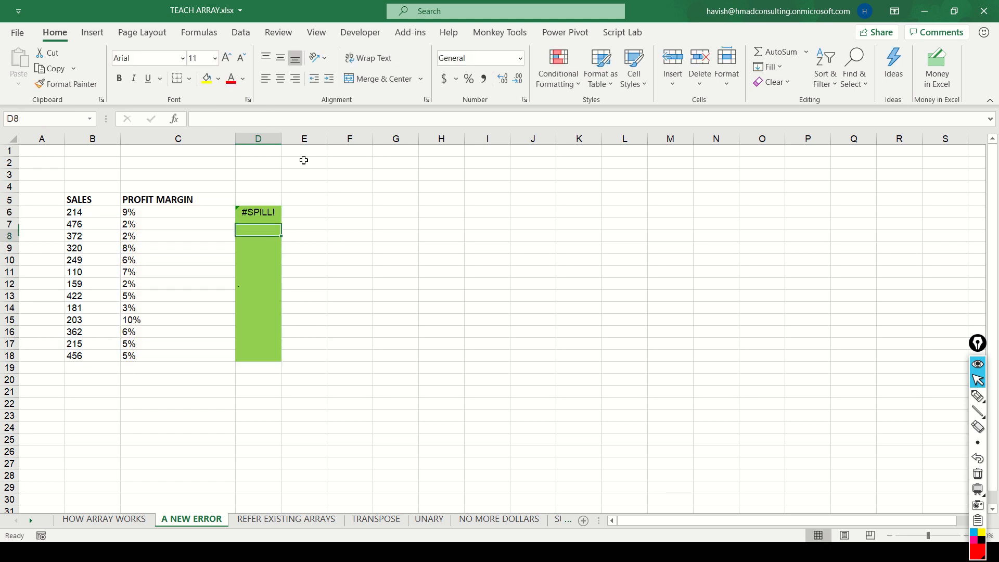
key("Up")
key("Up")
key("Up")
key("Up")
key("Up")
key("Up")
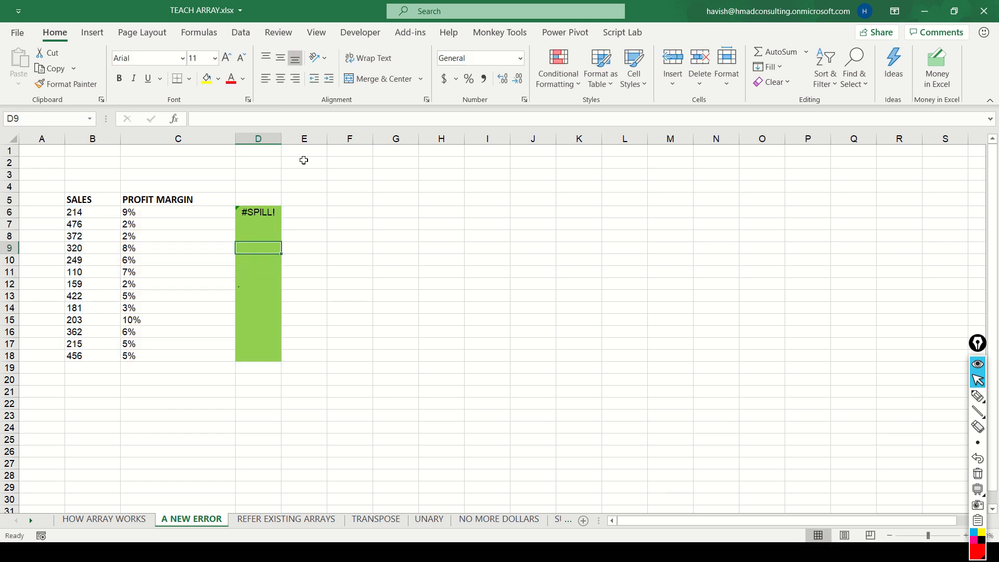
key("shift+Down")
key("shift+Down")
key("shift+Down")
key("shift+Down")
key("shift+Down")
key("shift+Down")
key("shift+Down")
key("shift+Down")
key("shift+Down")
key("shift+Down")
key("shift+Down")
key("shift+Down")
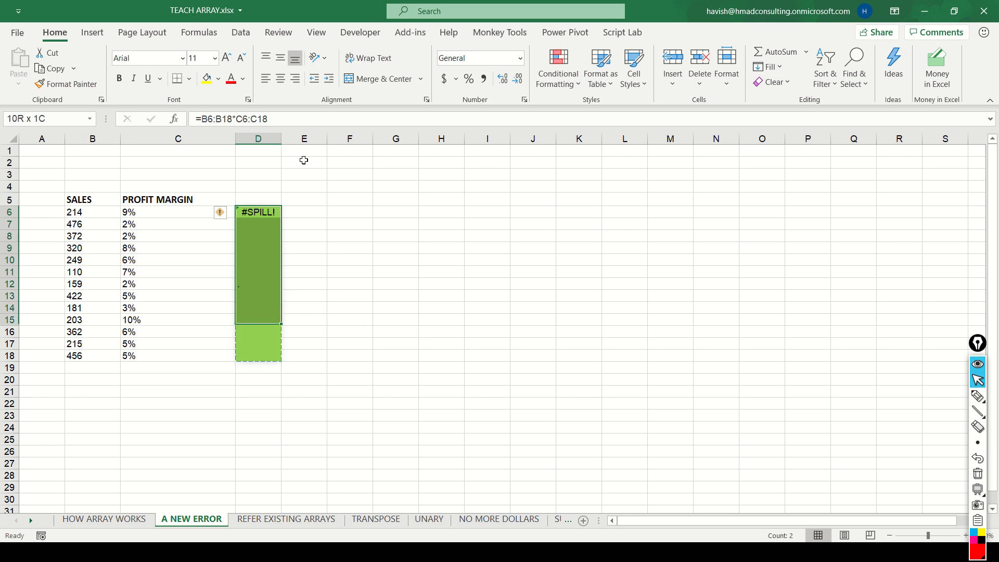
key("Down")
key("Down")
key("Down")
key("Down")
key("Down")
key("Down")
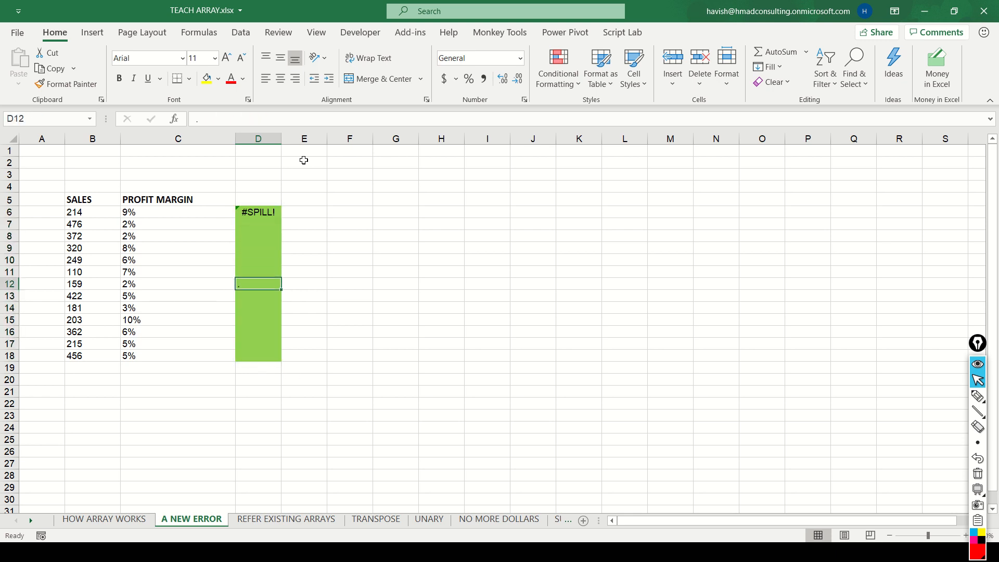
Clear the contents of D11:D18 to free the spill range of the D6 formula
key("Up")
key("shift+Down")
key("shift+Down")
key("shift+Down")
key("shift+Down")
key("shift+Down")
key("shift+Down")
key("shift+Down")
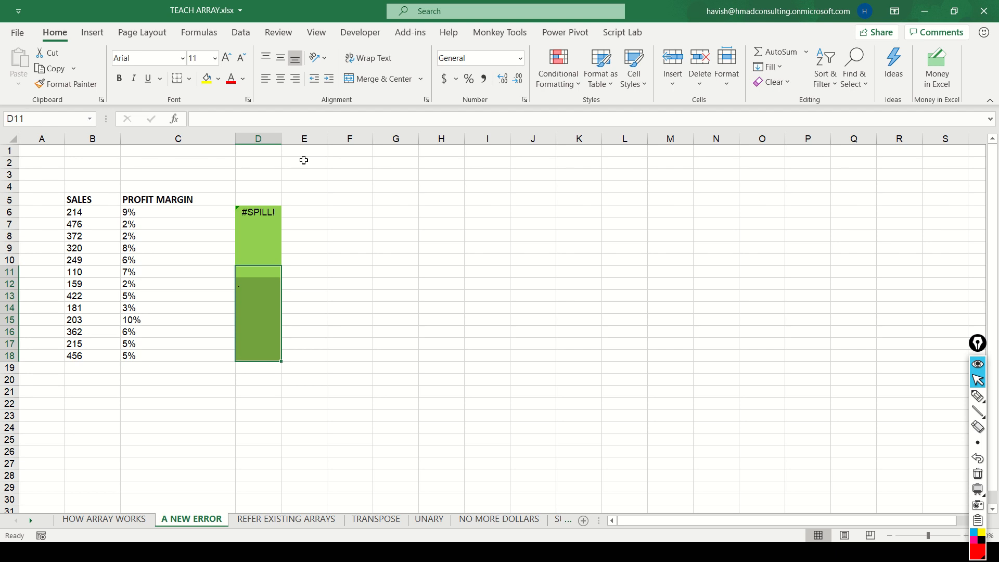
key("Delete")
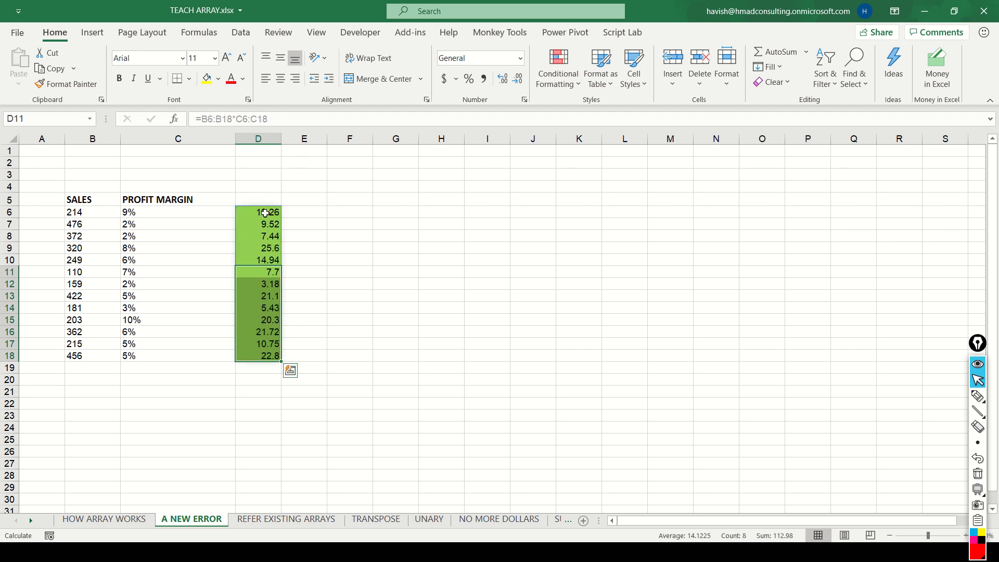
Block the spilled results in D6:D18 again by entering "..." in D12
left_click_drag(265, 212, 265, 350)
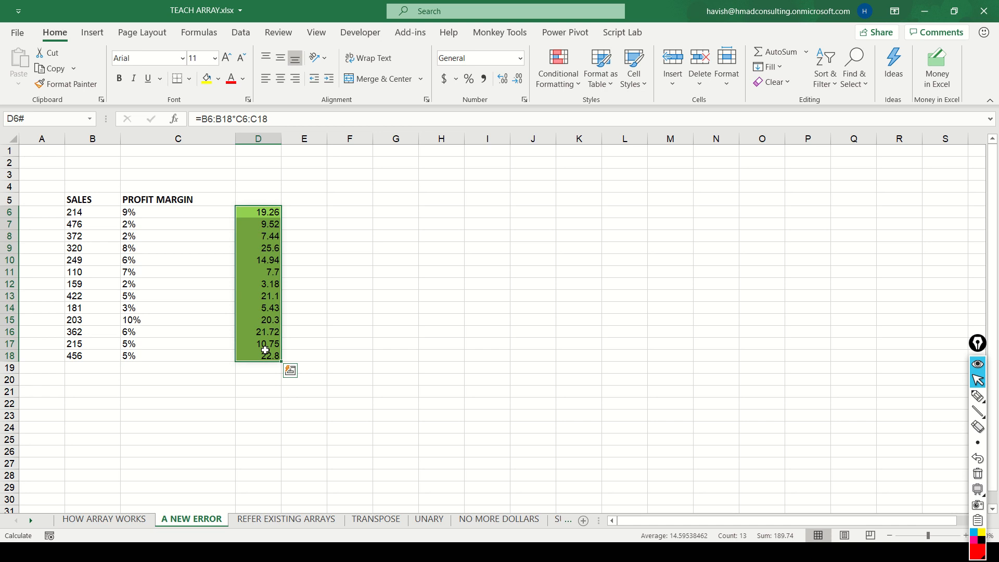
left_click(264, 297)
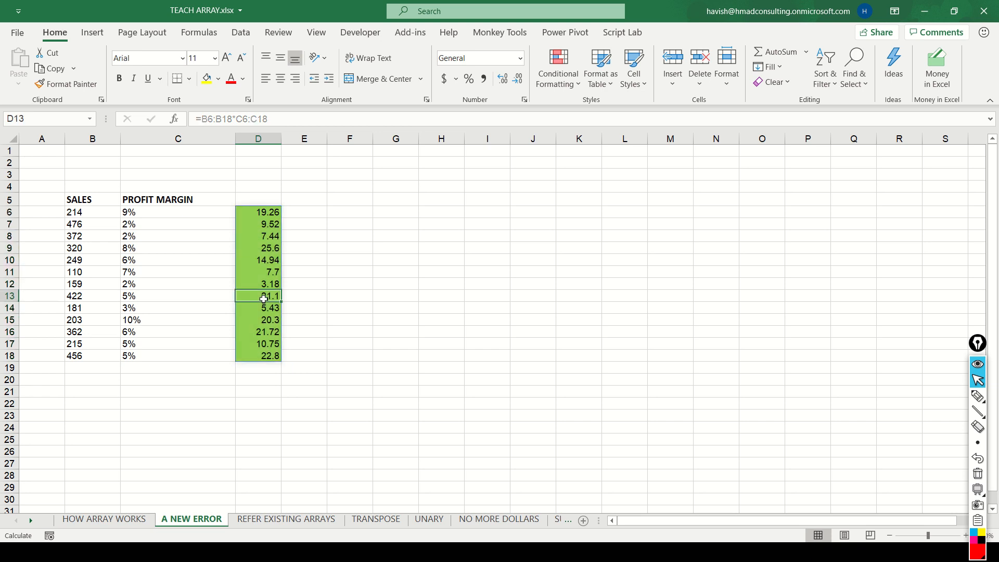
key("Up")
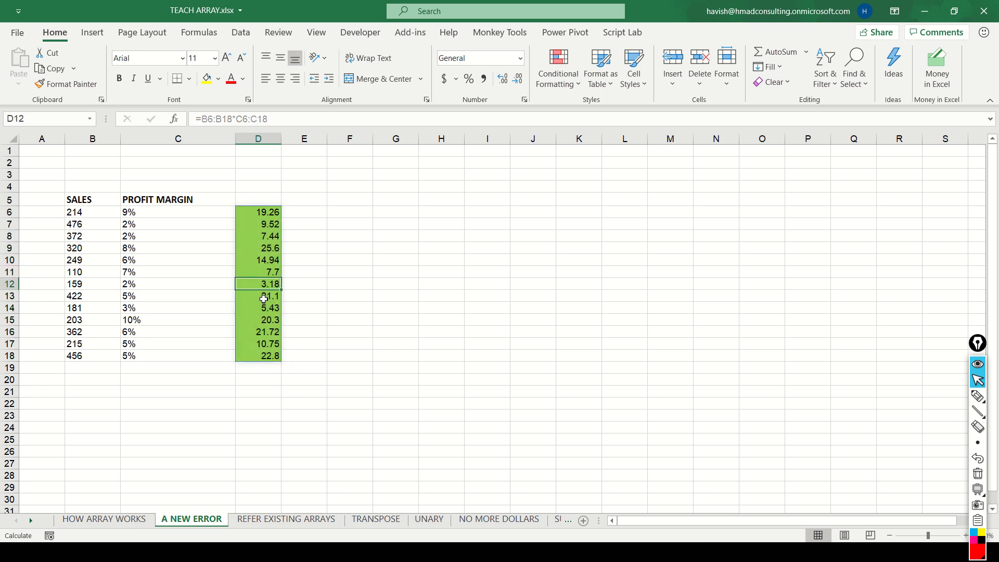
type("...")
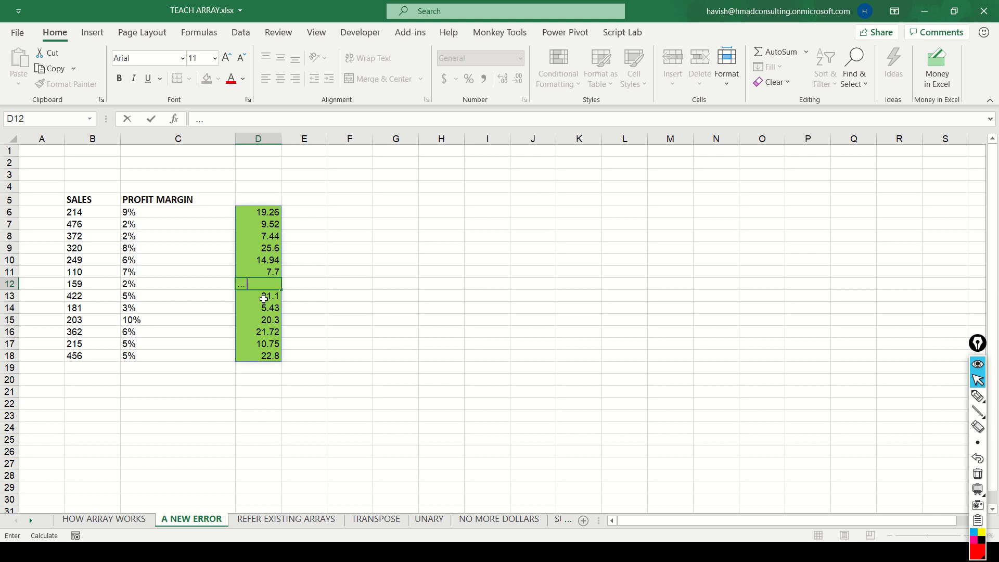
key("Return")
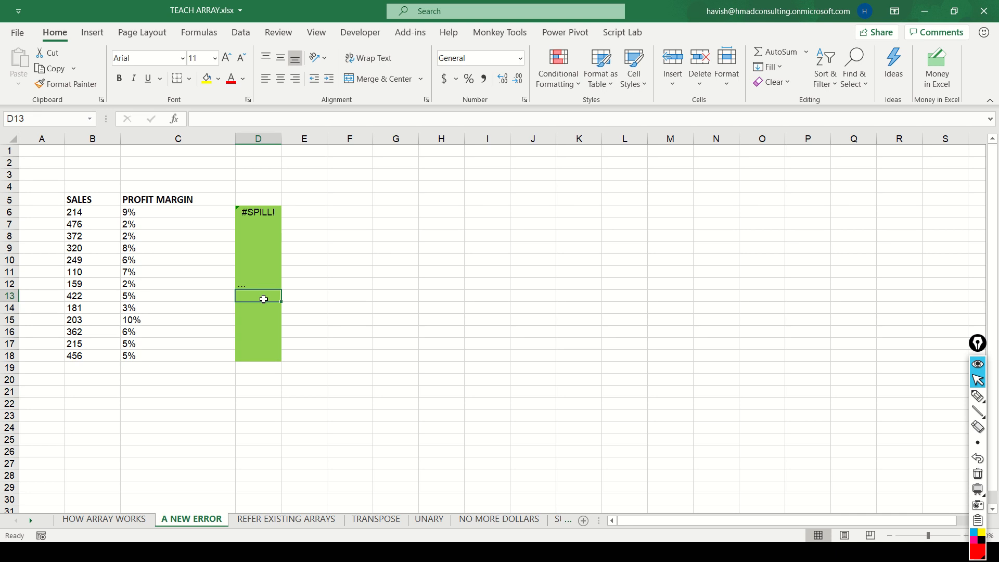
Delete the obstructing dots from D12 and return to the source formula in D6
key("Up")
key("Delete")
key("Up")
key("Up")
key("Up")
key("Up")
key("Up")
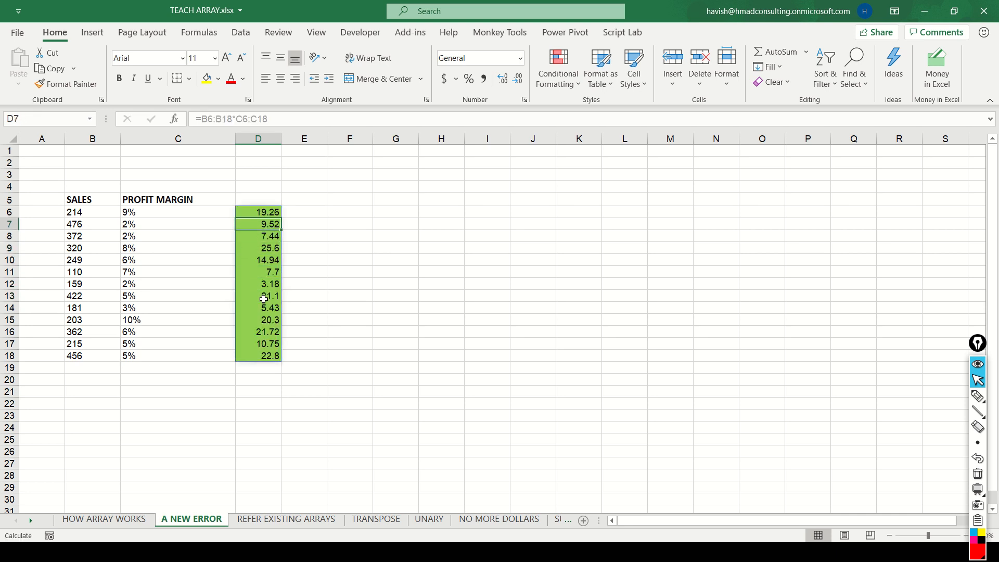
key("Up")
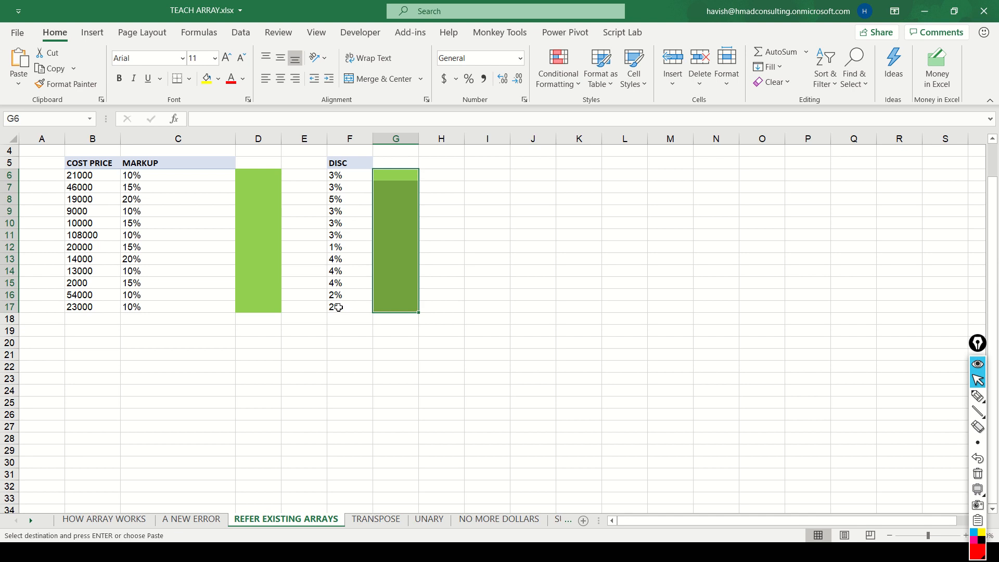
Look over the COST PRICE values in B6:B17 and the MARKUP values in C6:C17 on the REFER EXISTING ARRAYS sheet
key("Left")
key("Left")
key("Left")
key("Left")
key("Left")
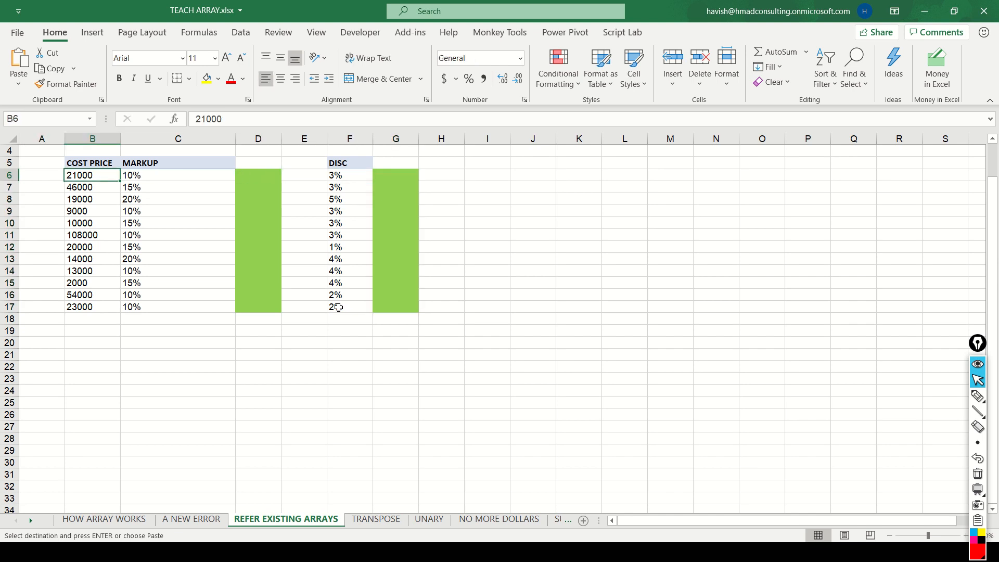
key("ctrl+shift+Down")
key("Right")
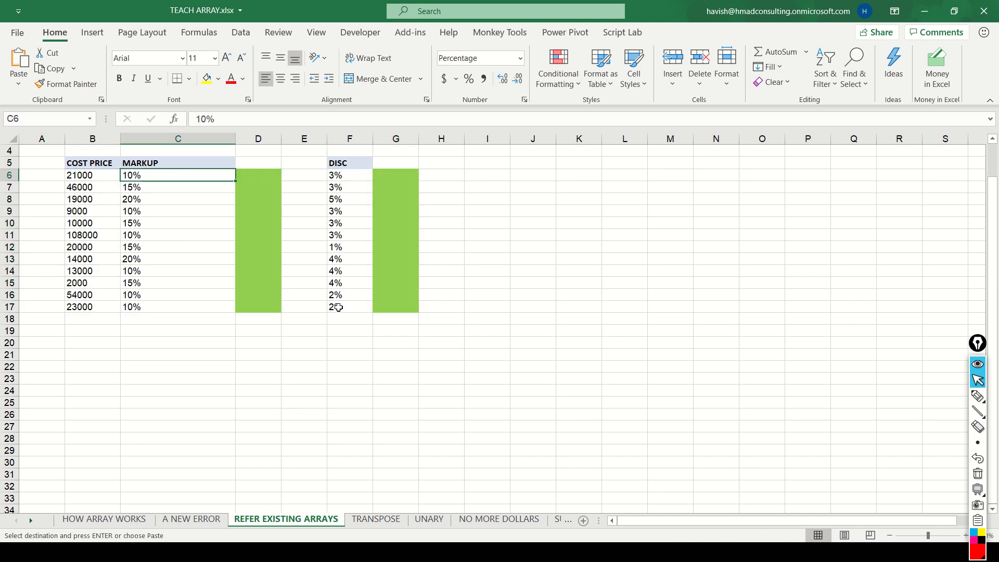
key("ctrl+shift+Down")
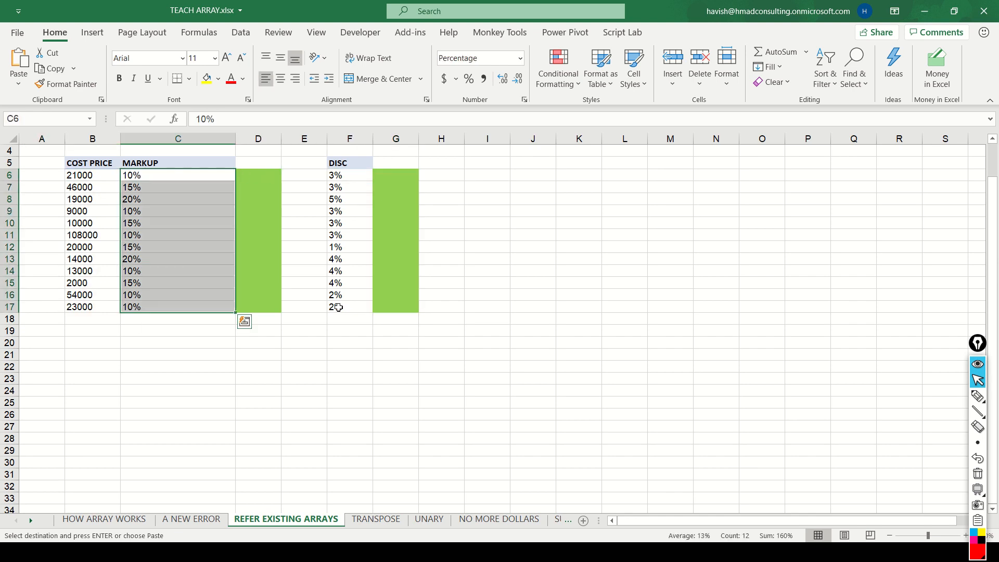
Enter =B6:B17*C6:C17 in D6 to multiply the COST PRICE range by the MARKUP range
key("Right")
type("=")
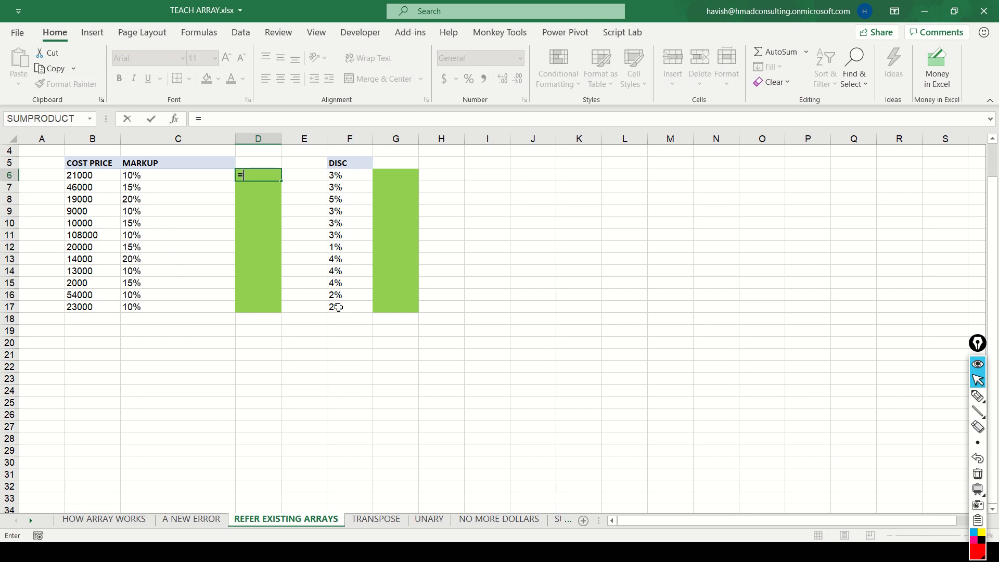
key("Left")
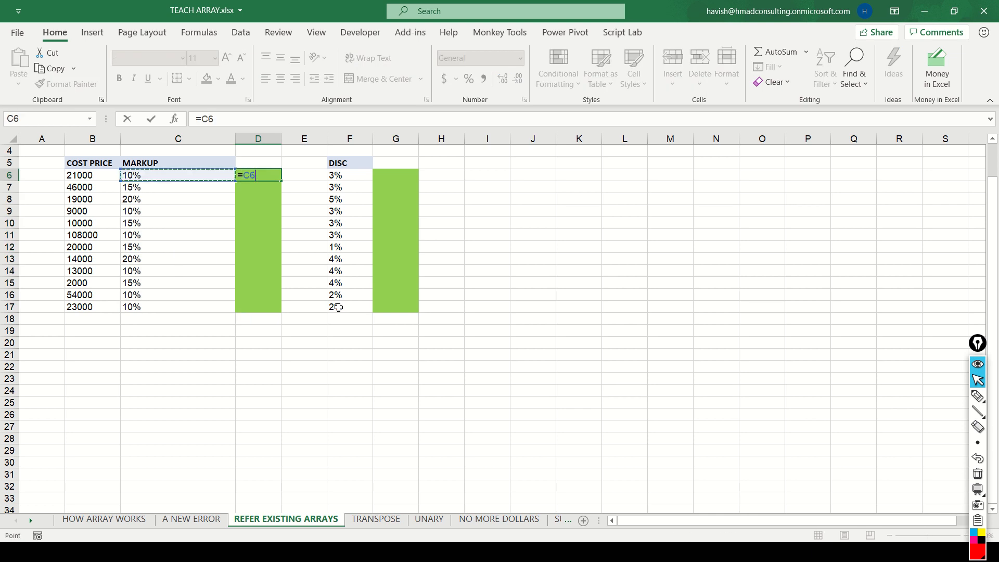
key("Left")
key("ctrl+shift+Down")
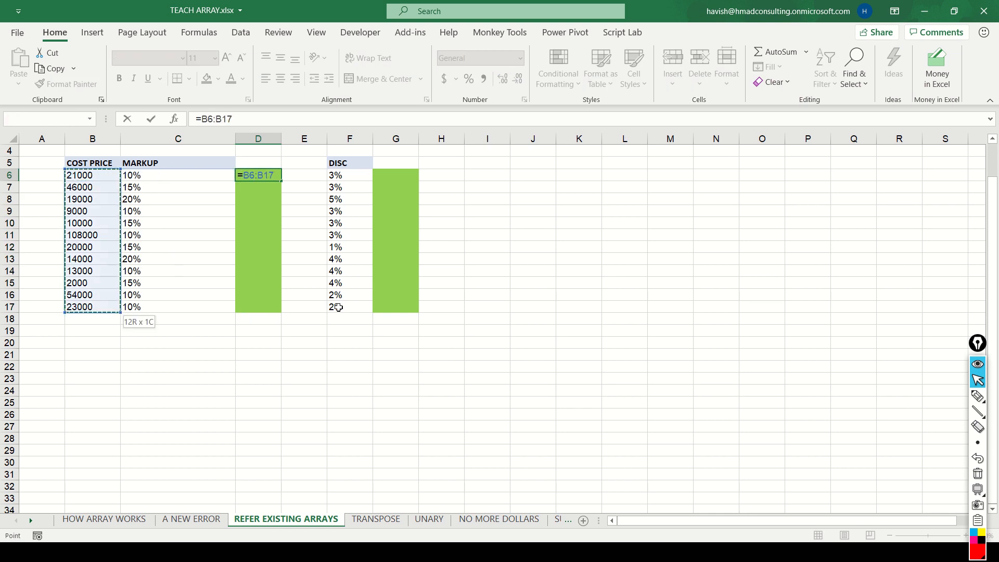
type("*")
key("Left")
key("ctrl+shift+Down")
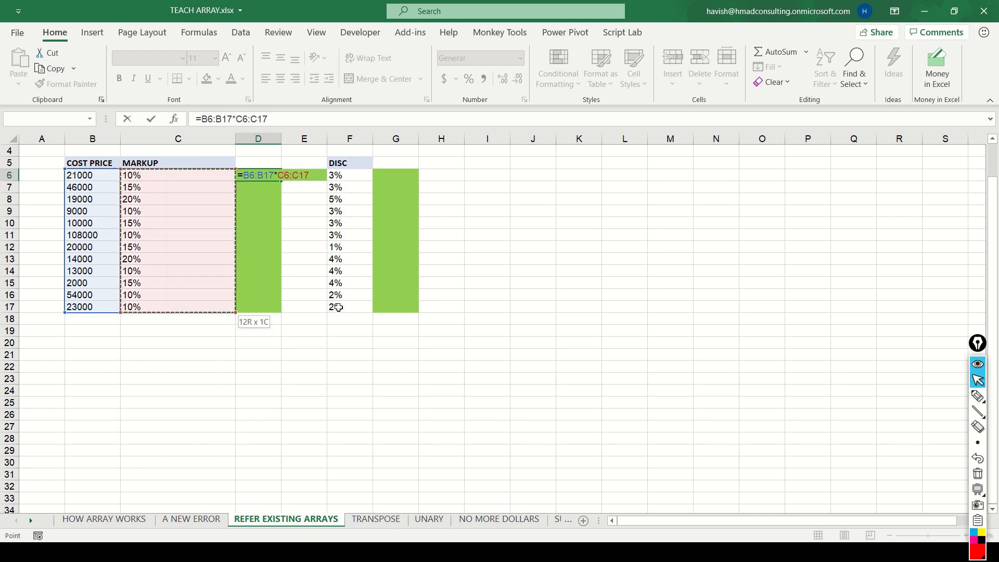
key("Return")
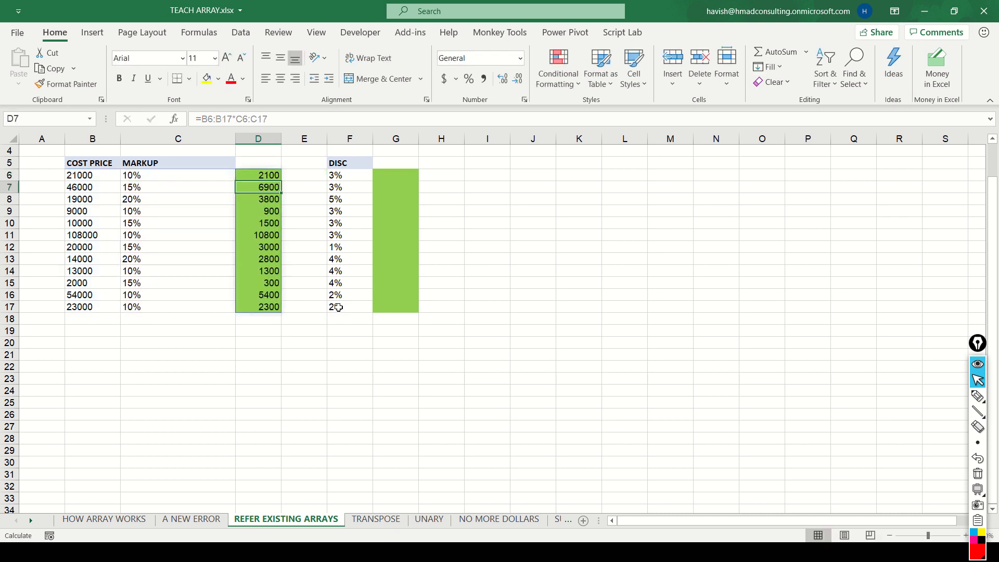
Look over the spilled results in D6:D17 and the DISC values starting in F6
key("Up")
key("ctrl+shift+Down")
key("Right")
key("Right")
key("Right")
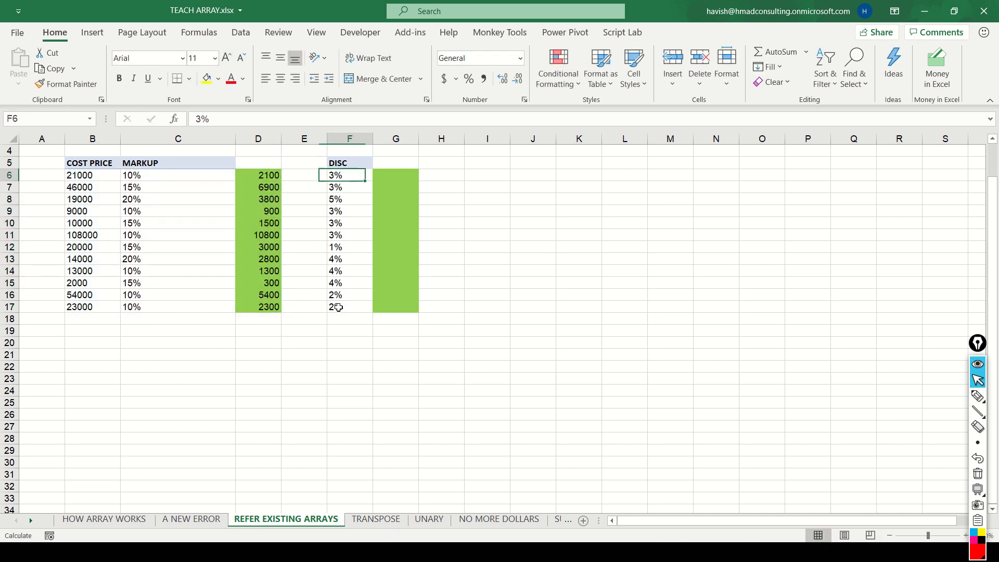
key("Left")
key("Left")
key("Left")
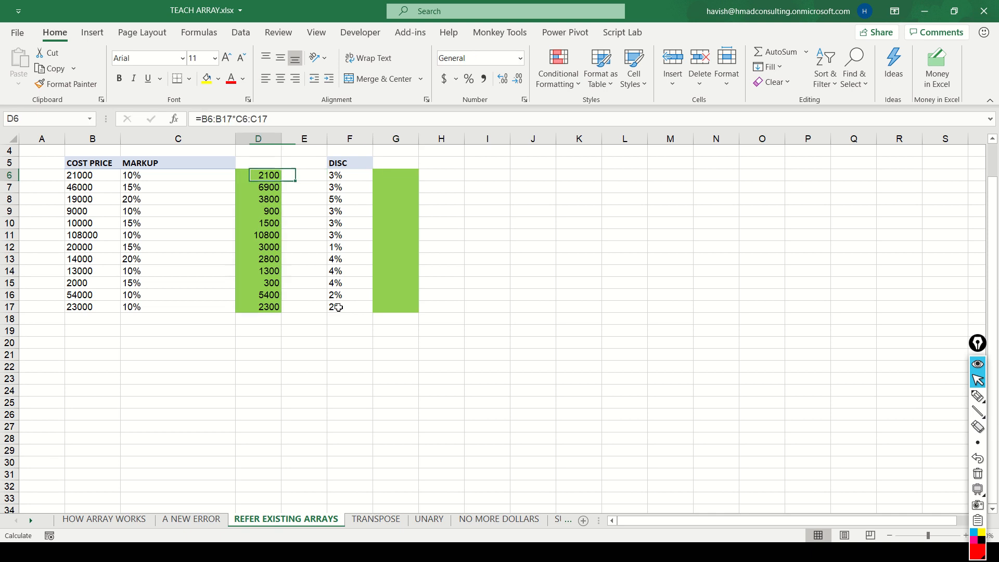
key("ctrl+shift+Down")
key("Right")
key("Right")
key("Right")
key("Left")
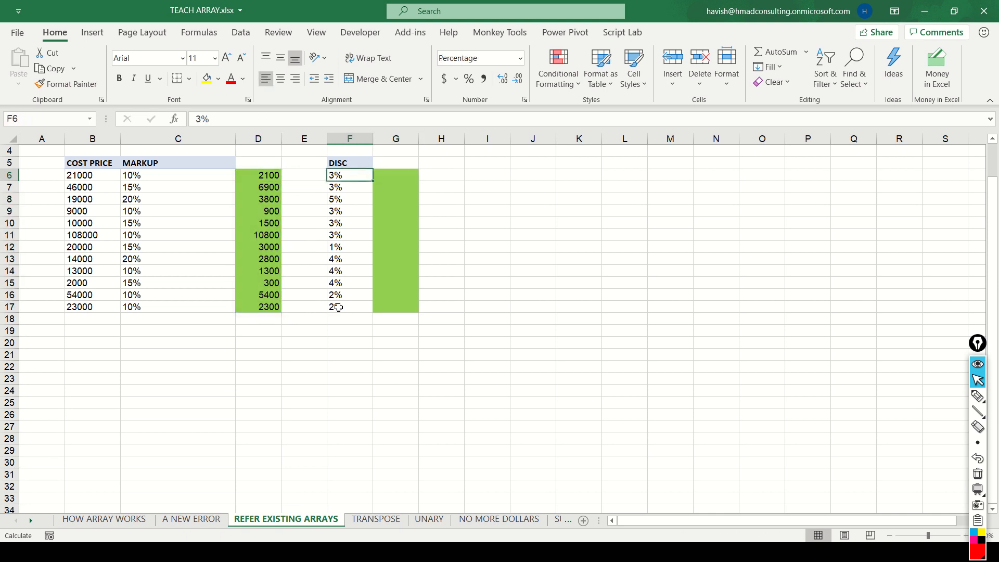
Enter =D6:D17*F6:F17 in G6 to multiply the results in column D by the DISC values
key("Right")
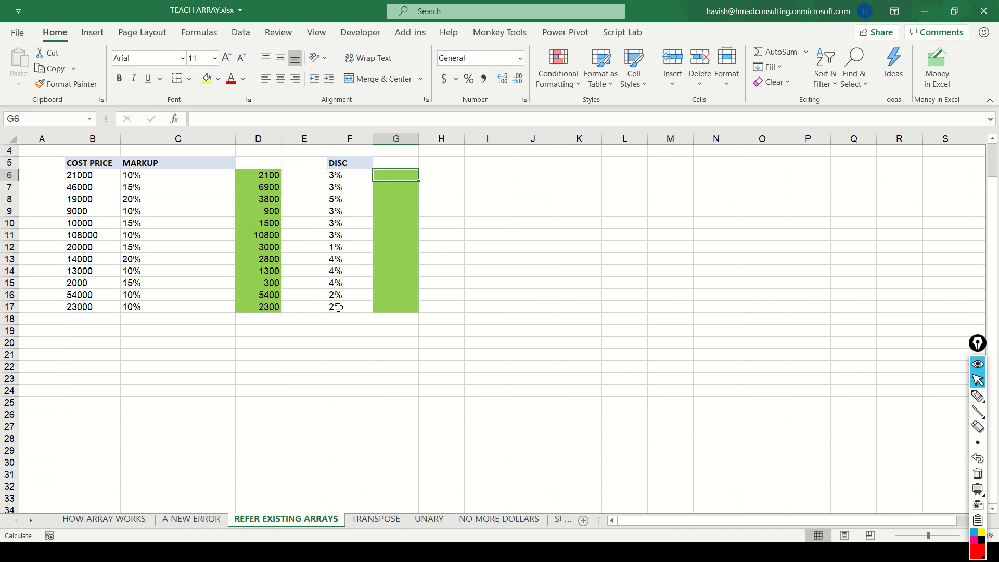
type("=")
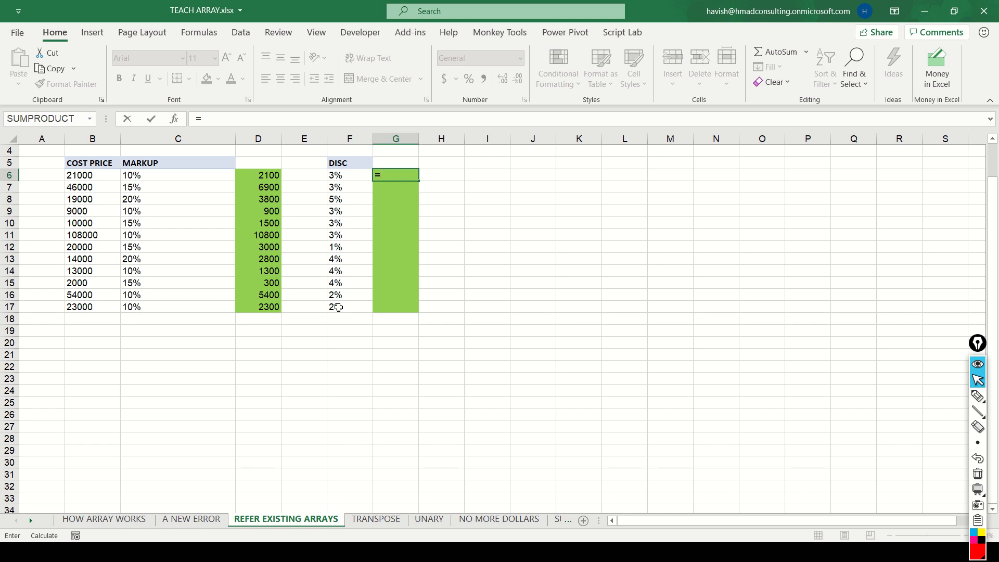
key("Left")
key("Left")
key("Left")
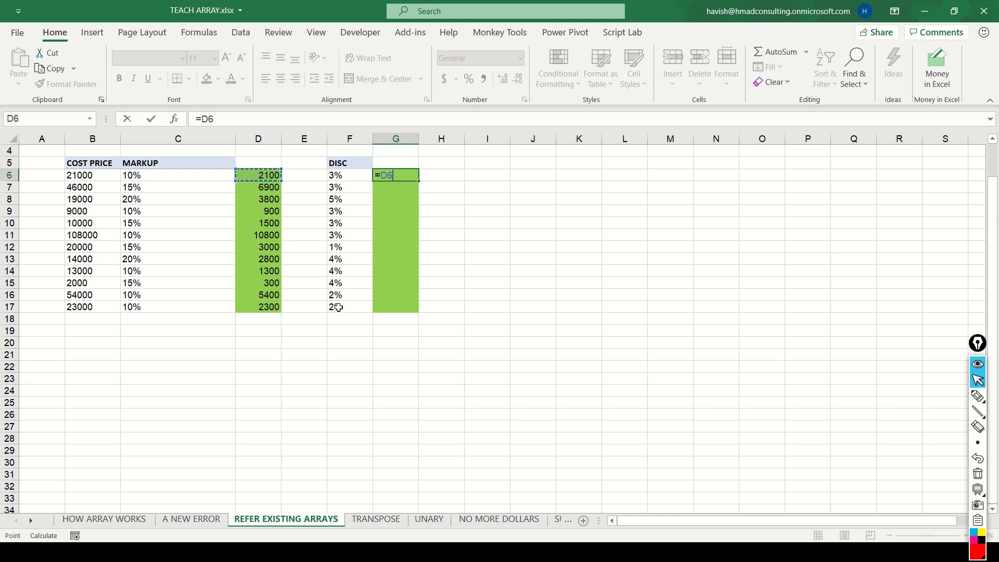
key("F8")
key("BackSpace")
key("BackSpace")
type("D17*")
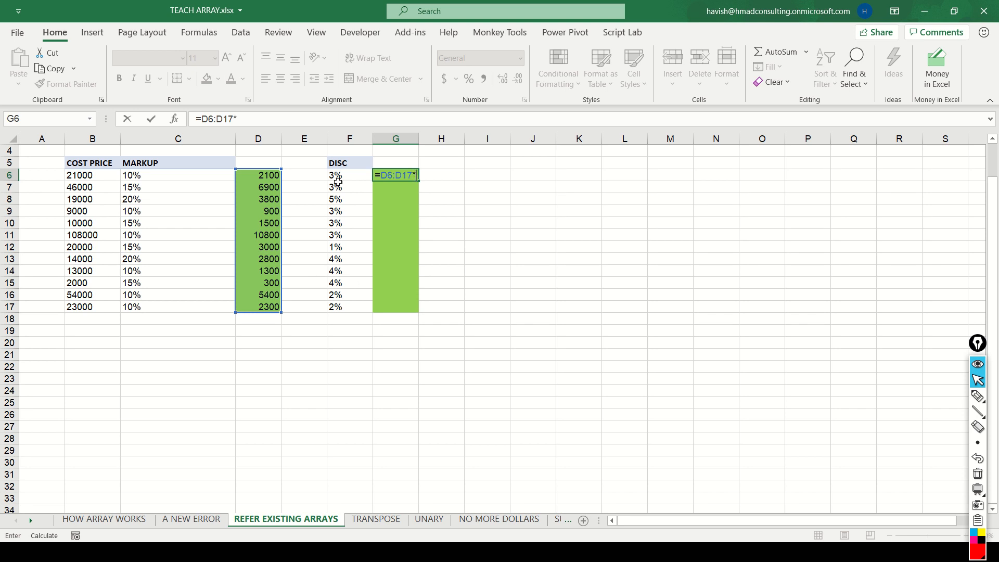
left_click_drag(341, 176, 356, 307)
key("Return")
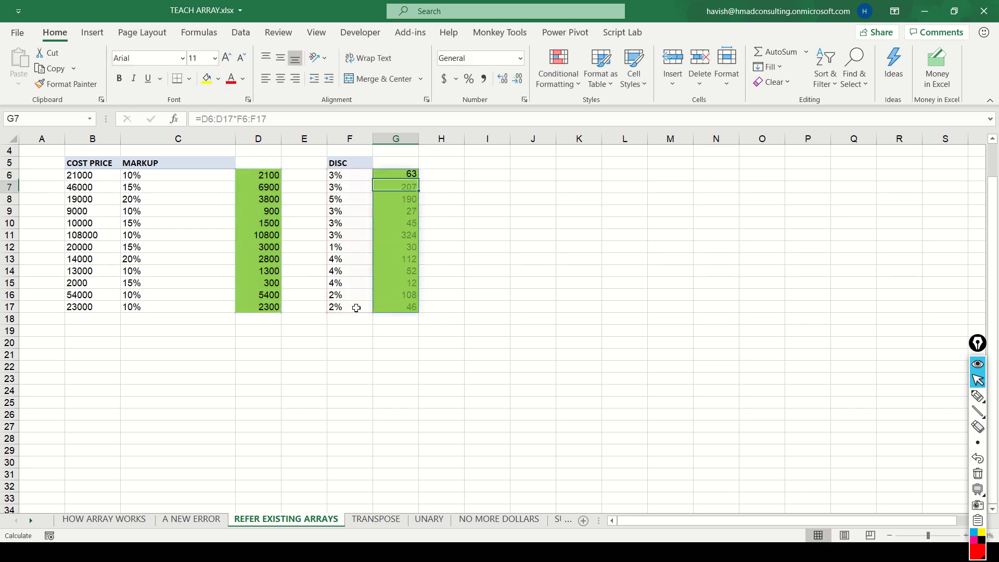
Inspect the formula behind the results in G6:G17 and clear that range
key("Up")
key("Down")
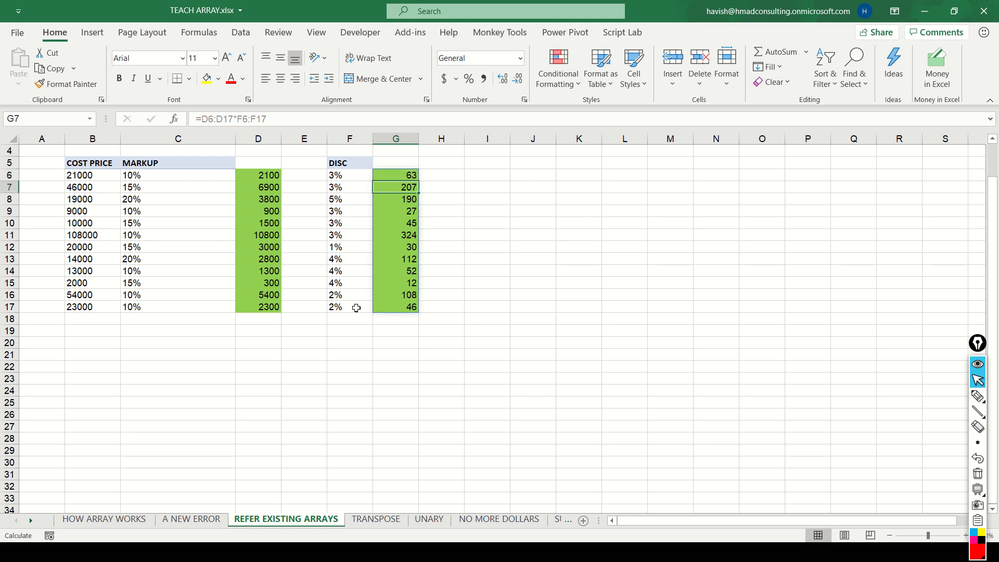
key("Up")
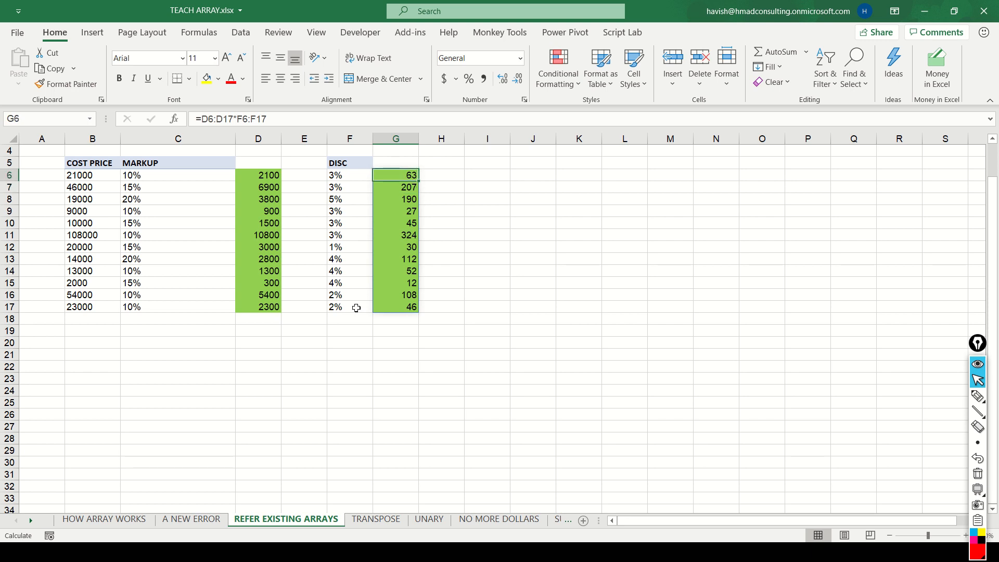
key("ctrl+shift+Down")
key("Delete")
Examine the existing array in D6:D17 and check which cell holds its source formula
key("Left")
key("Left")
key("Left")
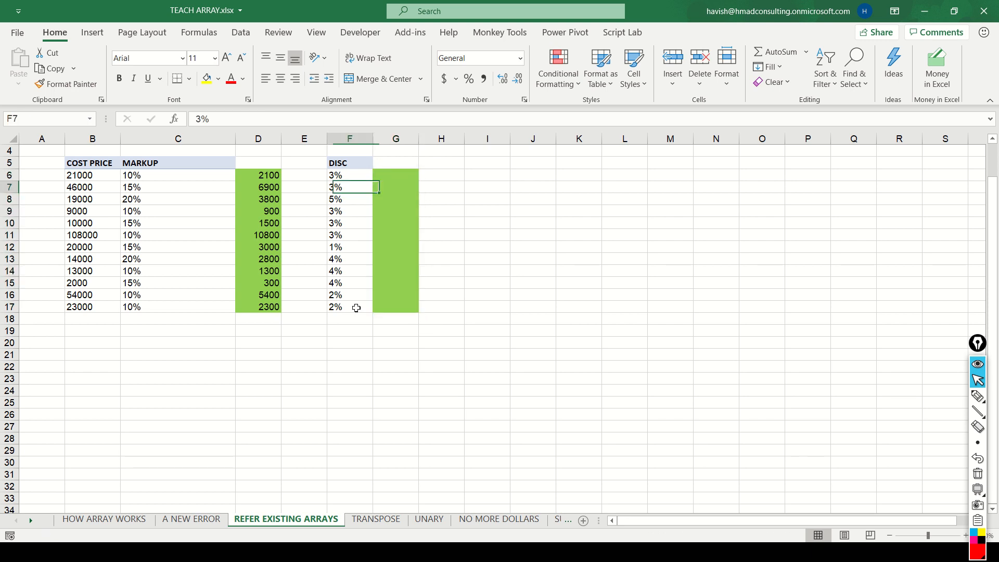
key("ctrl+shift+Down")
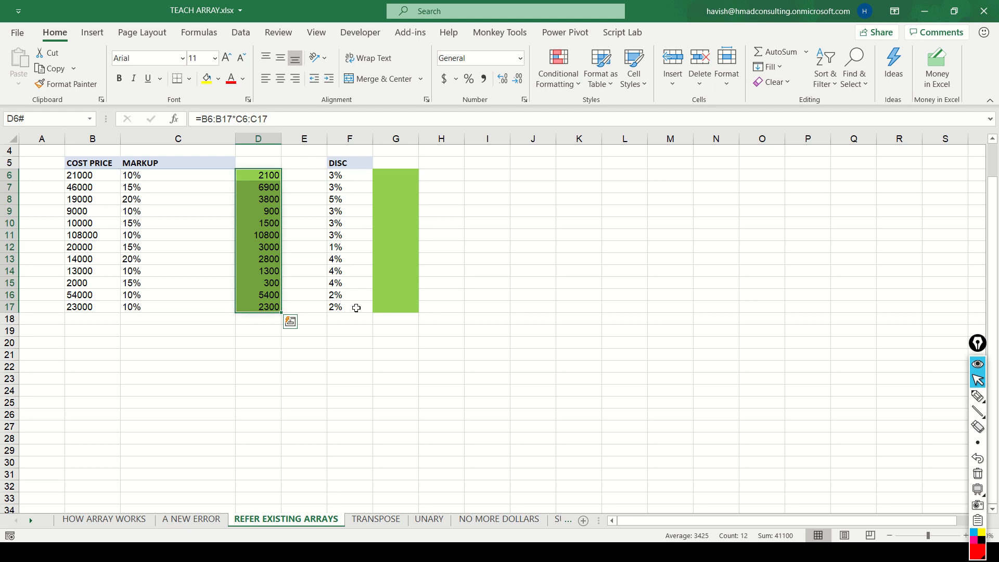
key("Up")
key("Down")
key("Down")
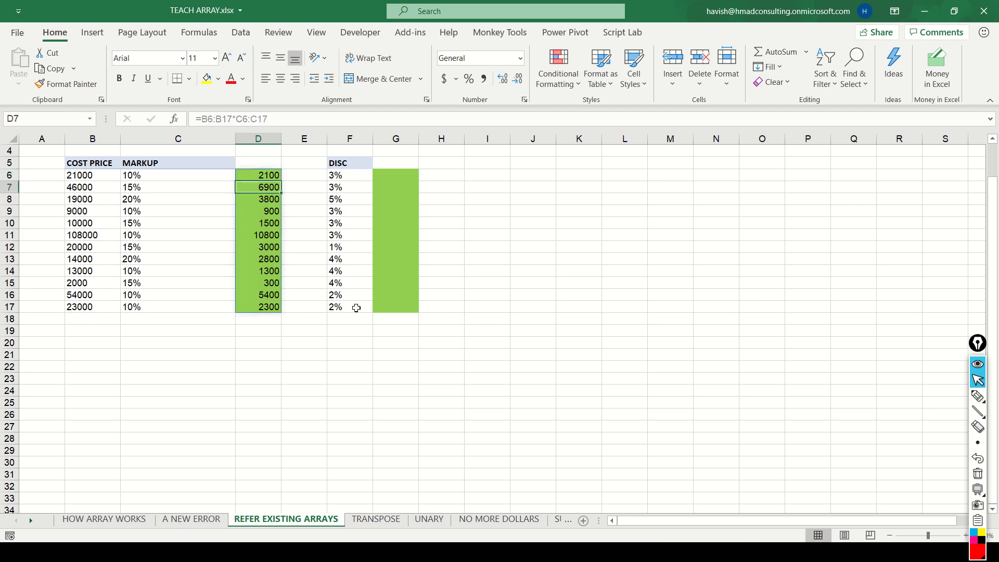
key("Up")
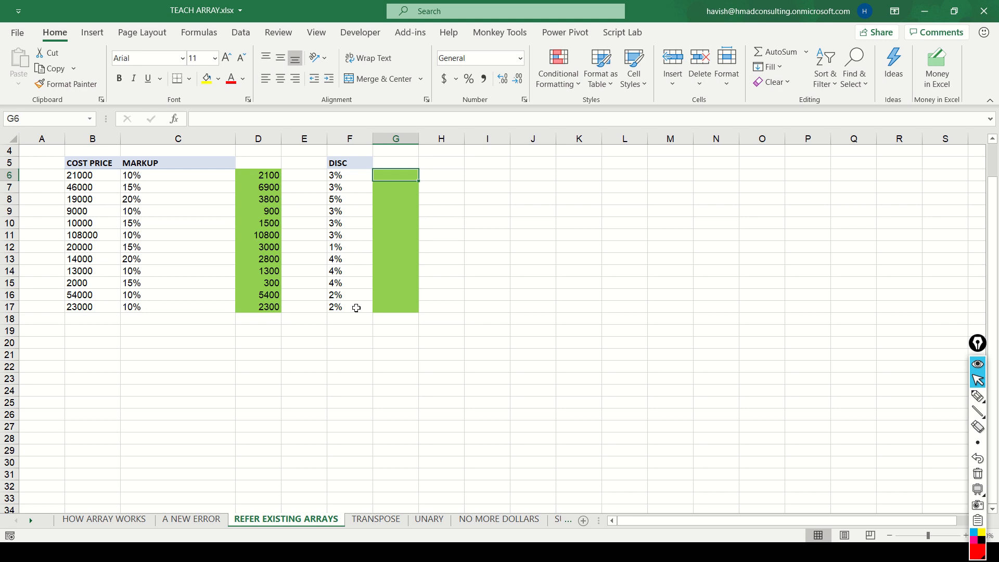
Enter =D6#*F6:F17 in G6 to multiply the whole D6 spill array by the DISC values
type("=")
key("Left")
key("Left")
key("Left")
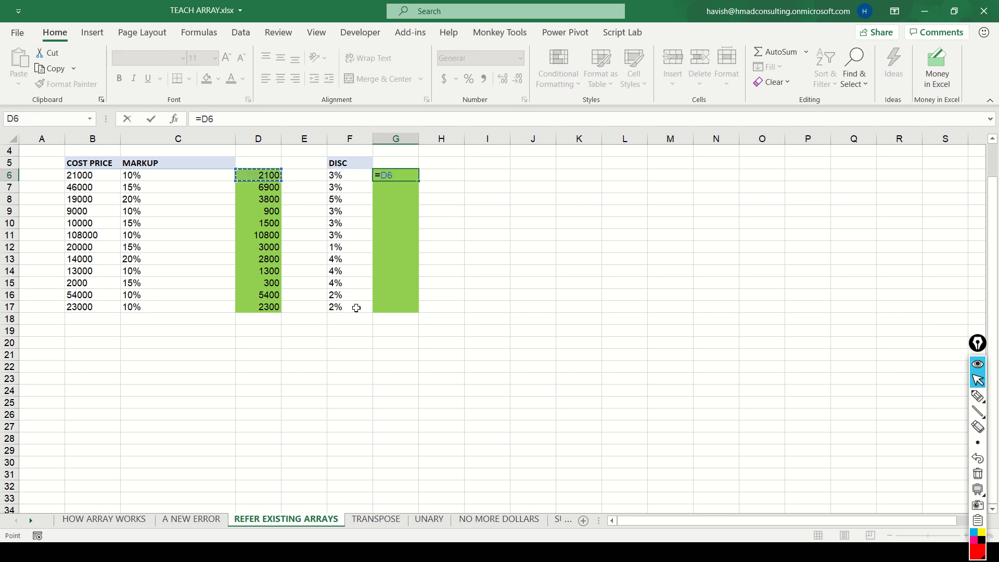
type("#")
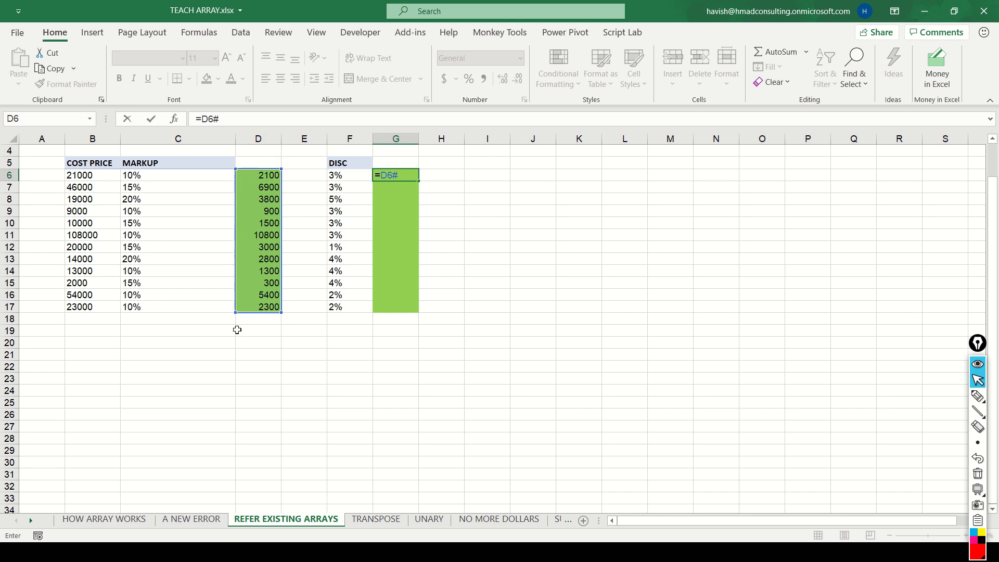
type("*")
left_click_drag(347, 177, 346, 305)
key("Return")
key("Up")
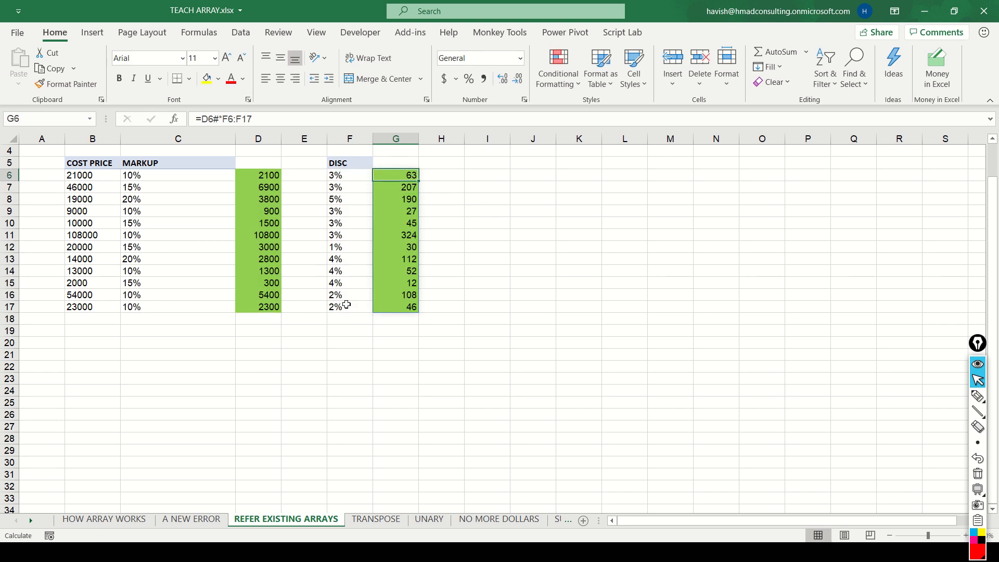
Review the D6# reference in the G6 formula and compare it with the spilled range D6:D17
key("F2")
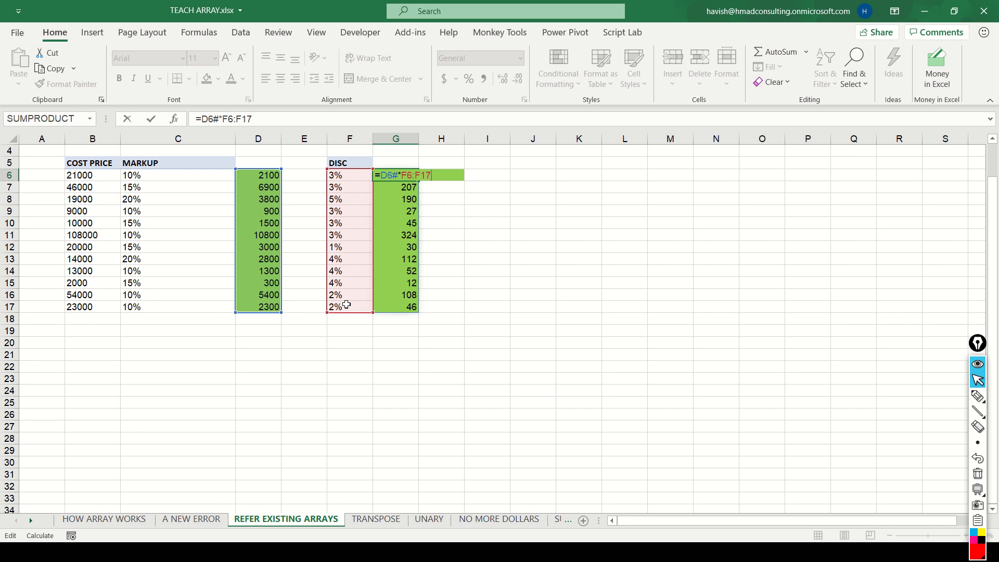
key("Return")
key("Up")
key("Left")
key("Left")
key("Left")
key("ctrl+shift+Down")
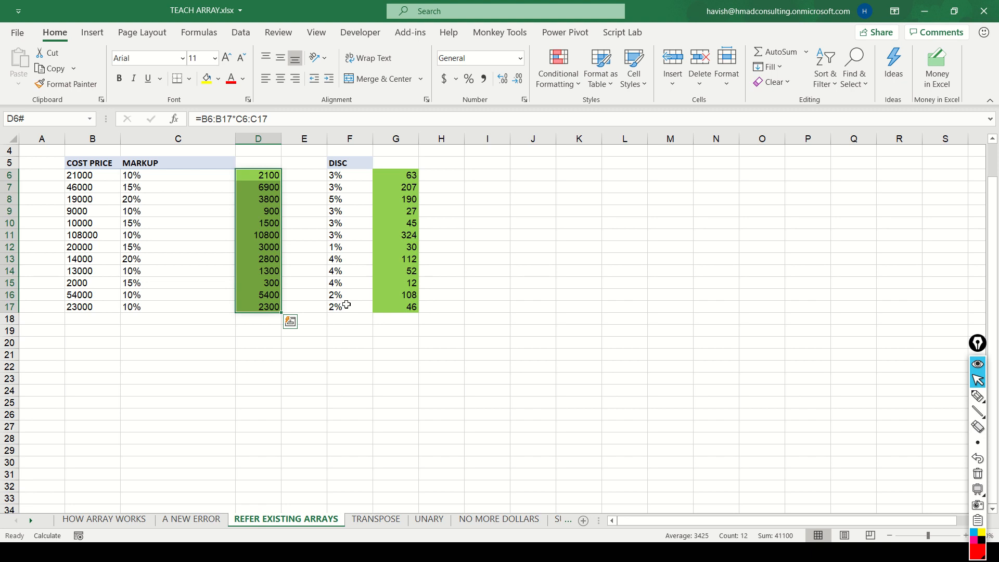
key("Right")
key("Right")
key("Right")
type("=D6#*F6:F17")
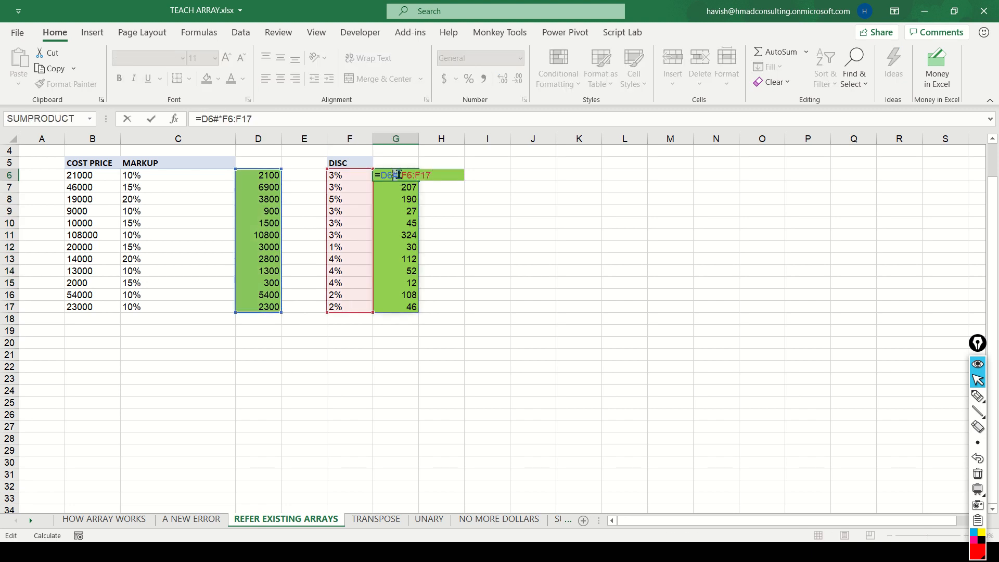
key("ctrl+Return")
Enter =COUNT(D6#) in J6 to count the spilled values, and check the range its reference covers
key("Right")
key("Right")
key("Right")
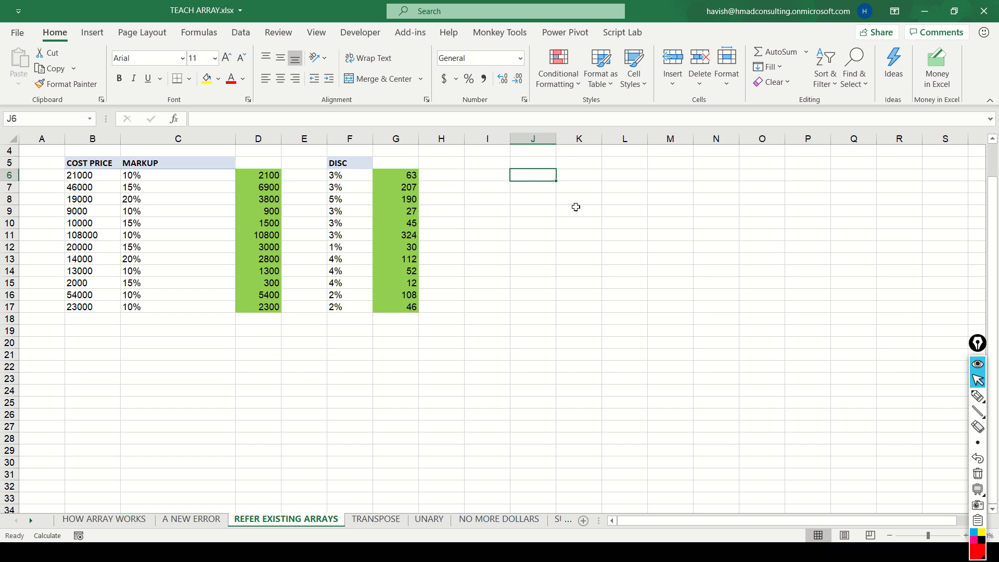
type("=COUNT(")
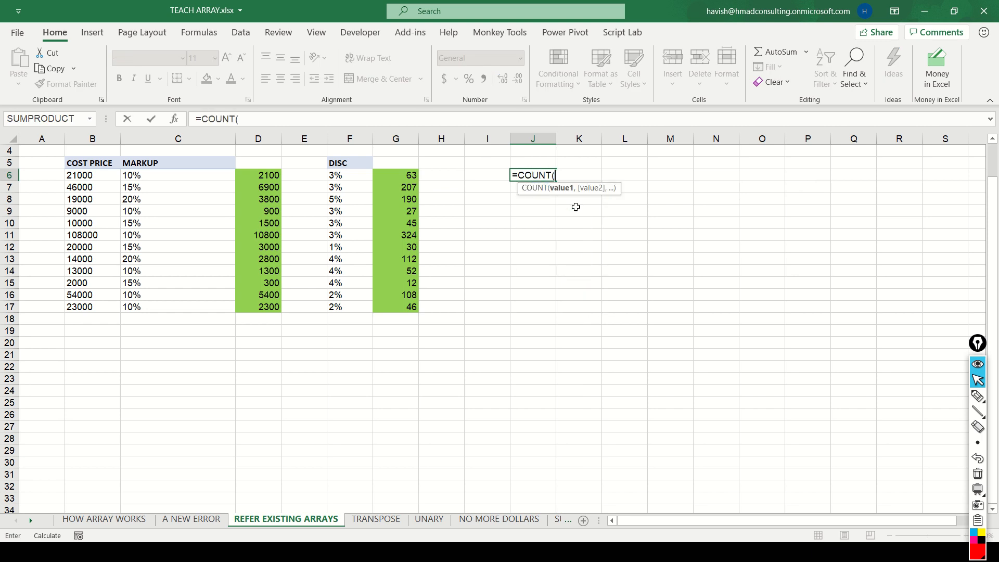
type("D6#)")
key("ctrl+Return")
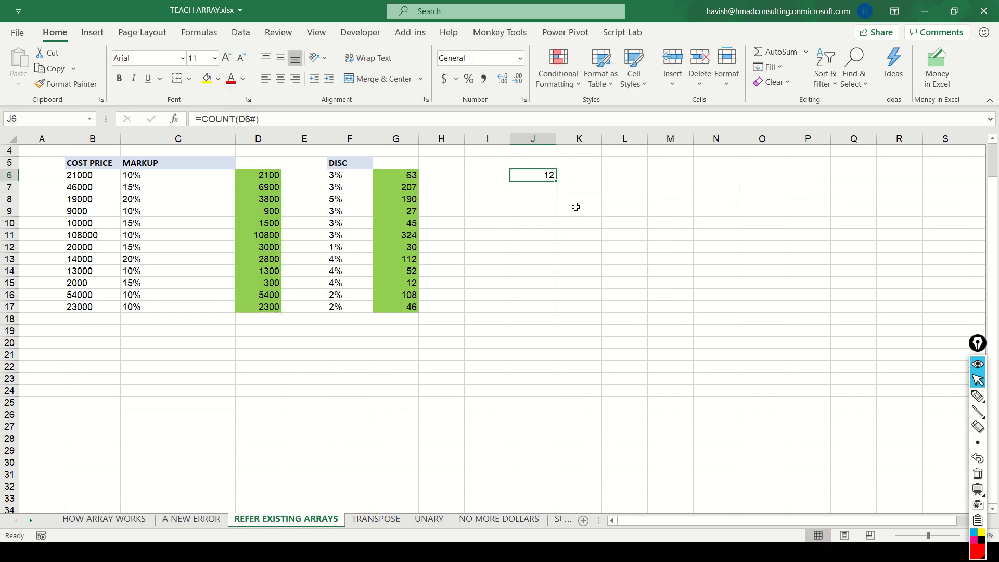
key("F2")
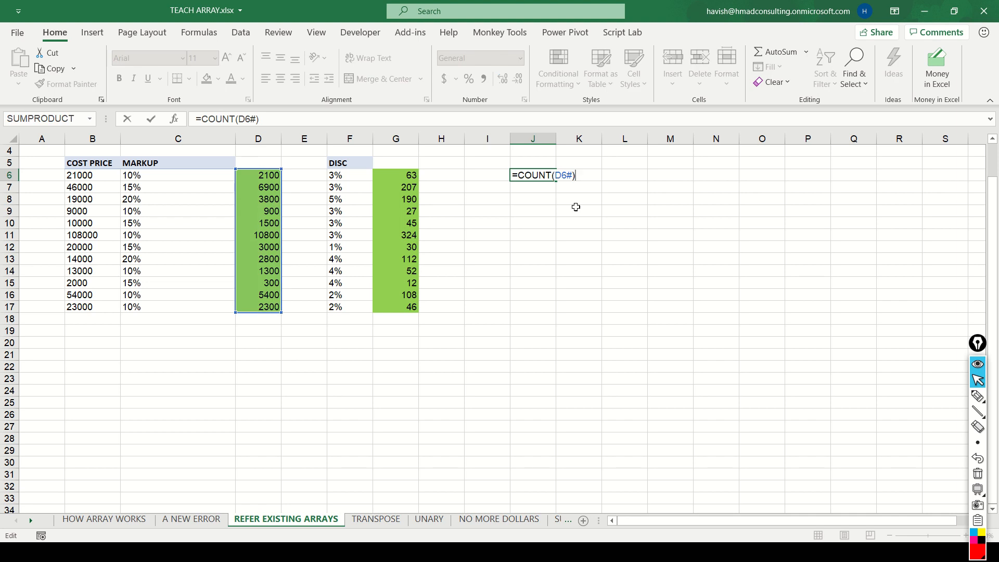
key("Escape")
Copy the cost prices and markups in B15:C17 to B18:C20 to extend the data
left_click(90, 320)
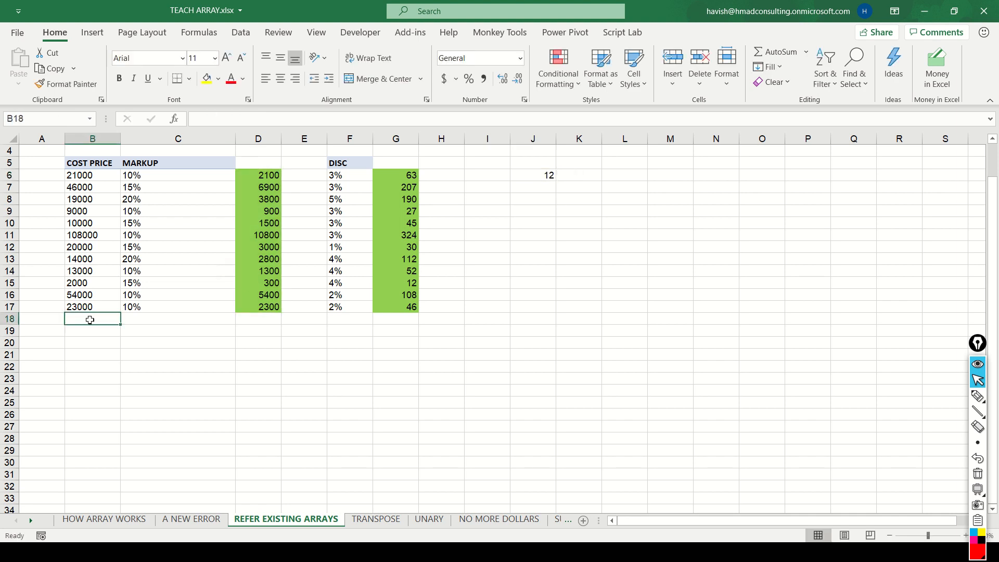
key("Up")
key("Up")
key("Up")
key("shift+Down")
key("shift+Down")
key("shift+Right")
key("ctrl+c")
left_click(90, 320)
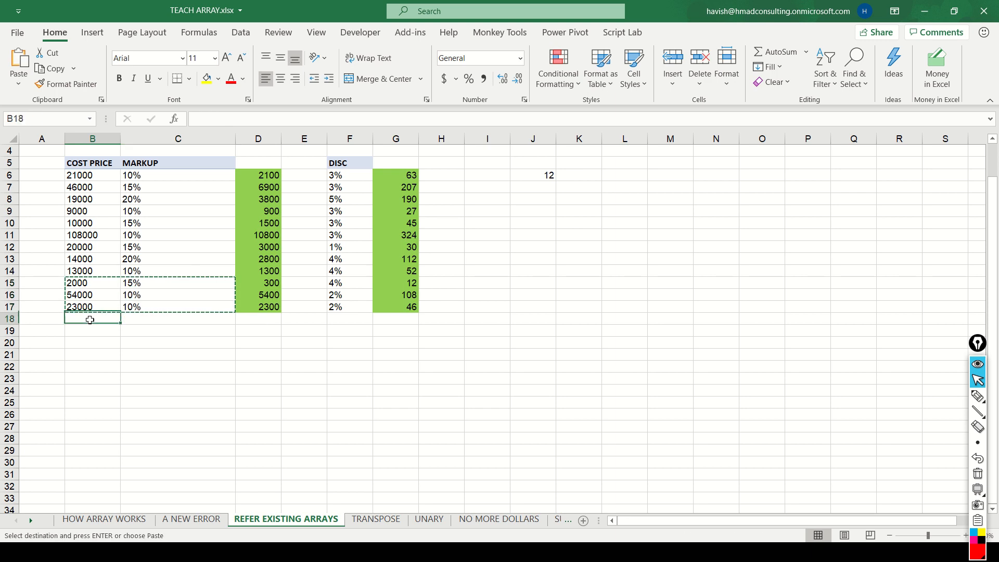
key("ctrl+v")
key("Escape")
Extend the D6 formula to =B6:B20*C6:C20 so the array includes the added rows
key("Right")
key("Right")
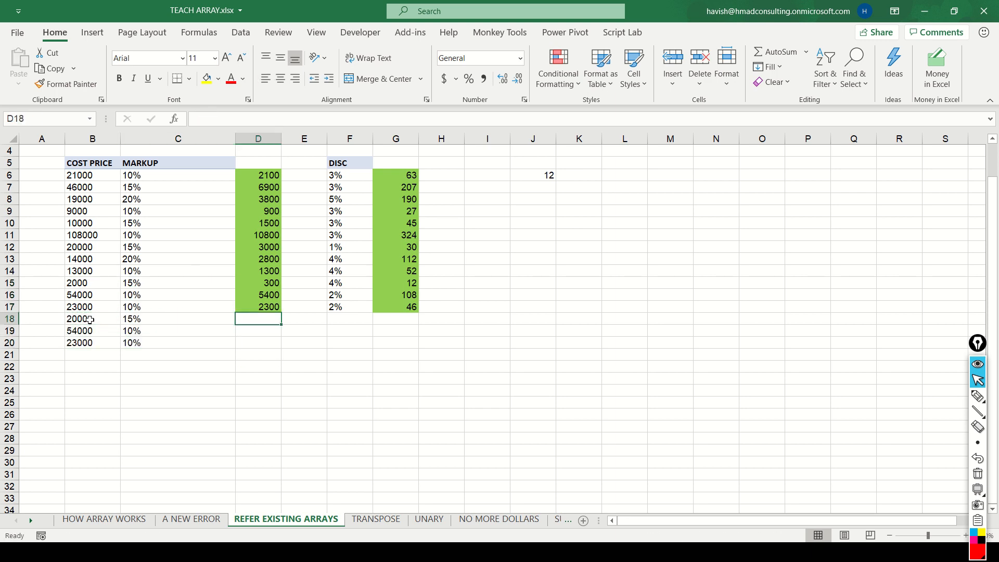
key("Up")
key("ctrl+Up")
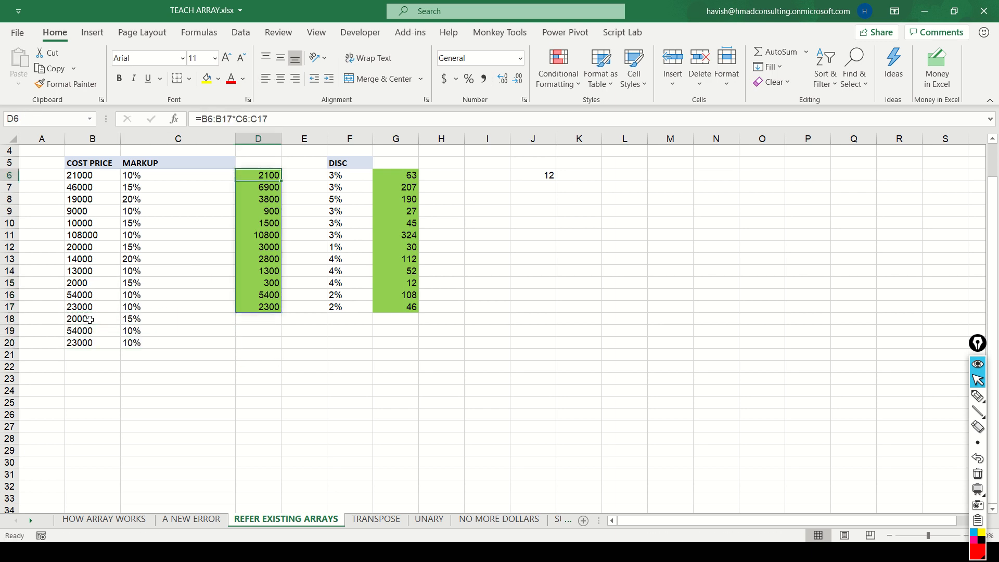
key("F2")
key("BackSpace")
key("BackSpace")
type("20")
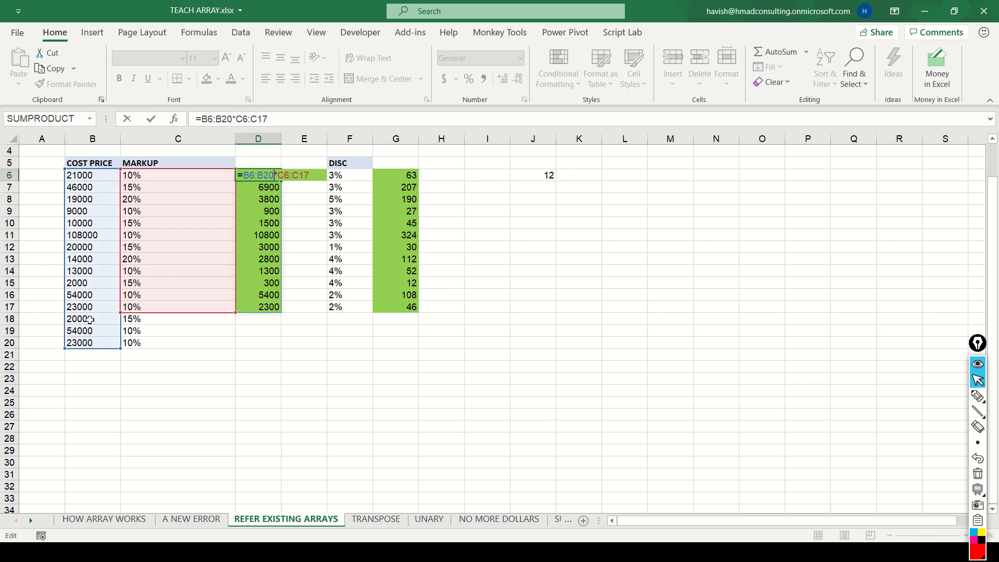
key("BackSpace")
key("BackSpace")
type("20")
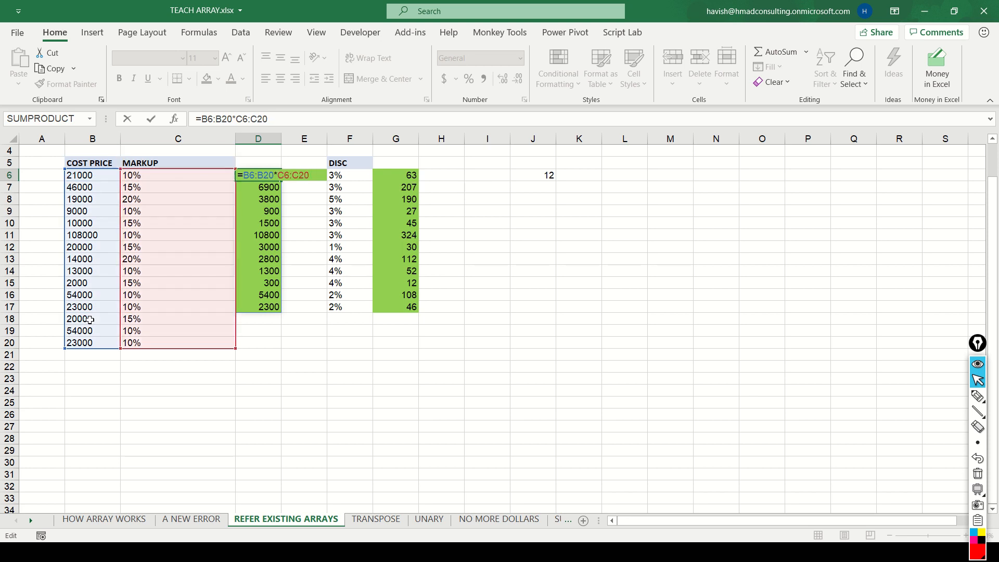
key("Return")
Check which spilled cells the D6# reference in the J6 COUNT formula covers
key("Up")
key("Right")
key("Right")
key("Right")
key("Right")
key("Right")
key("Right")
key("Right")
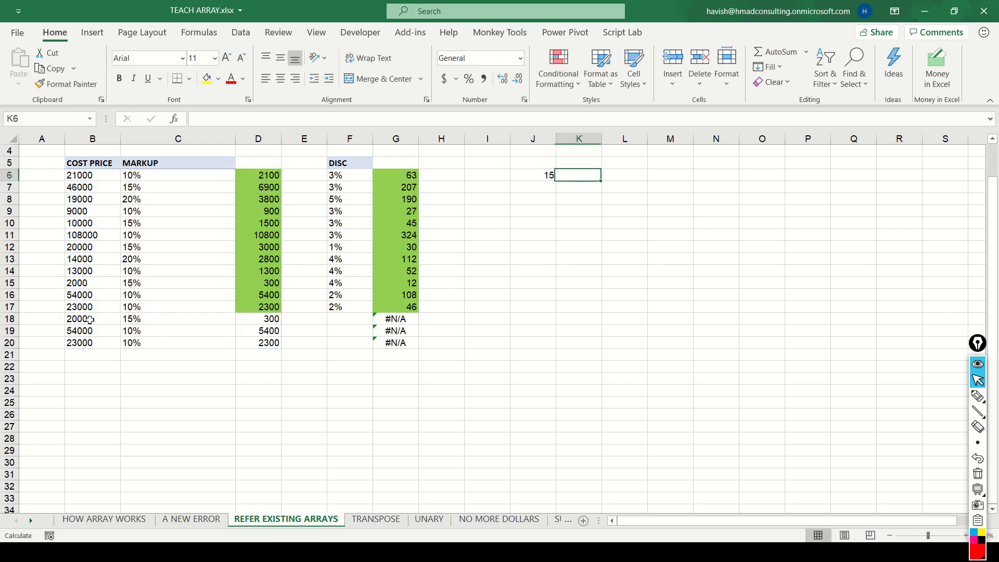
key("Left")
key("F2")
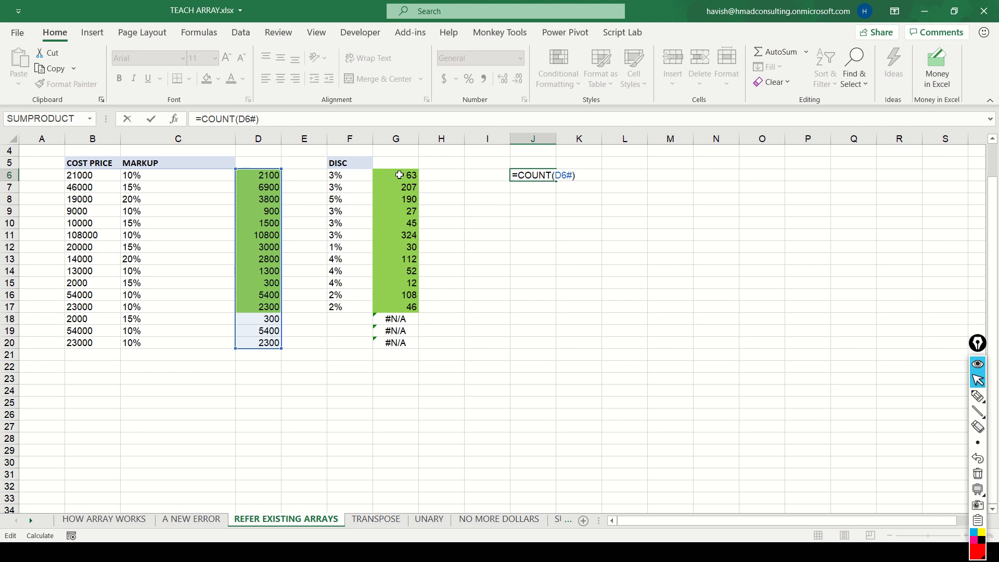
key("Escape")
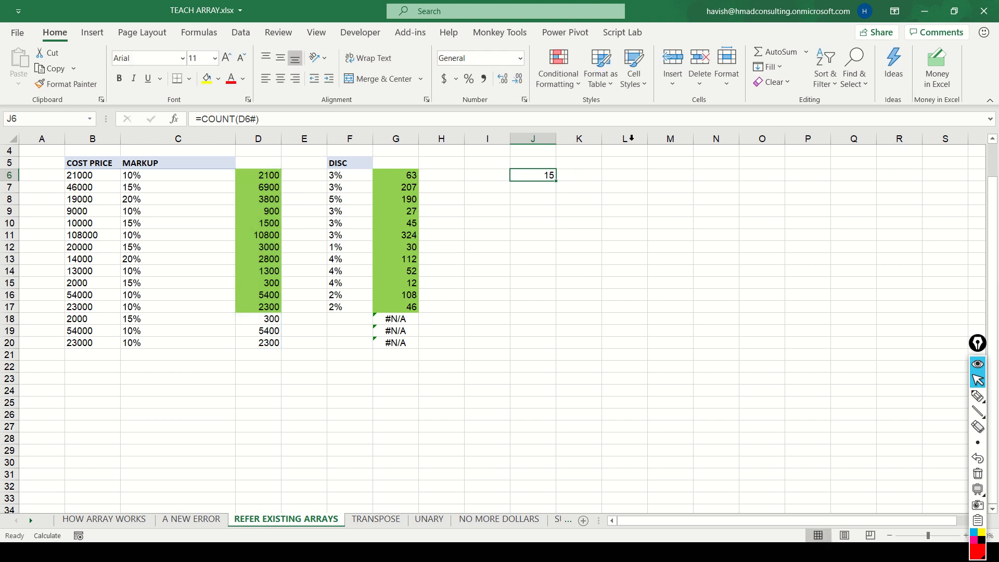
double_click(541, 176)
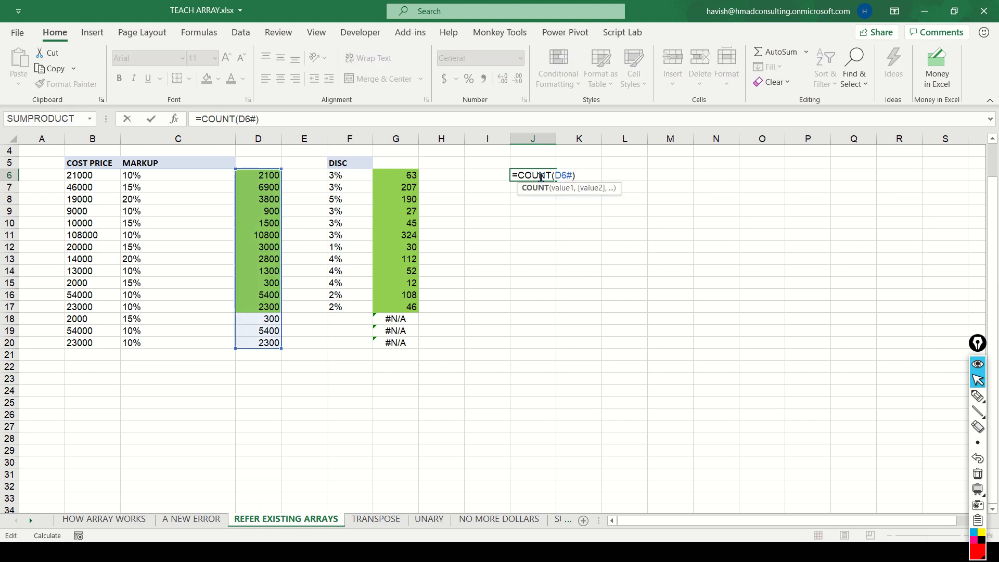
key("Escape")
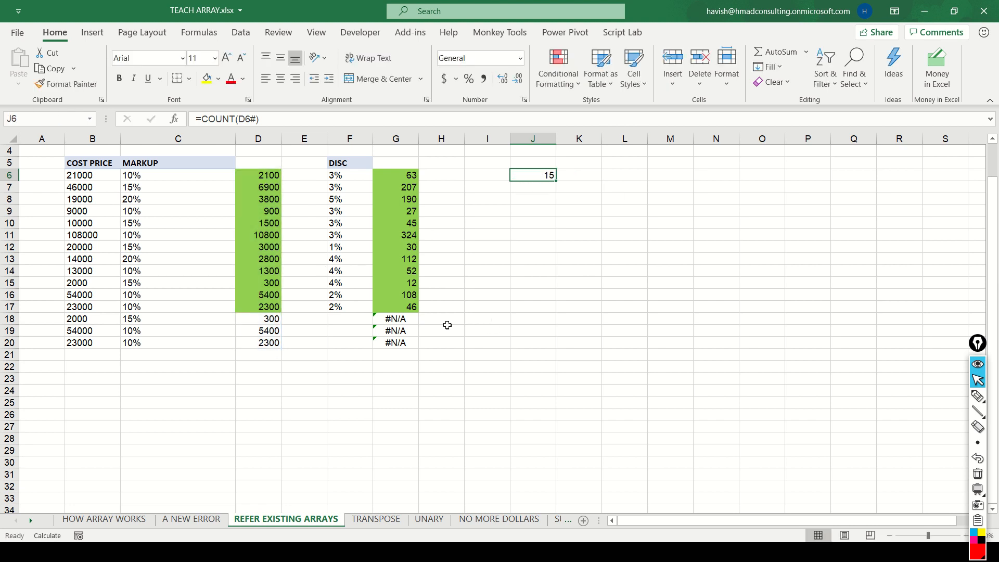
Examine the results in G18:G20 and the ranges referenced by the G6 formula
left_click(395, 327)
left_click_drag(395, 319, 397, 342)
key("ctrl+Up")
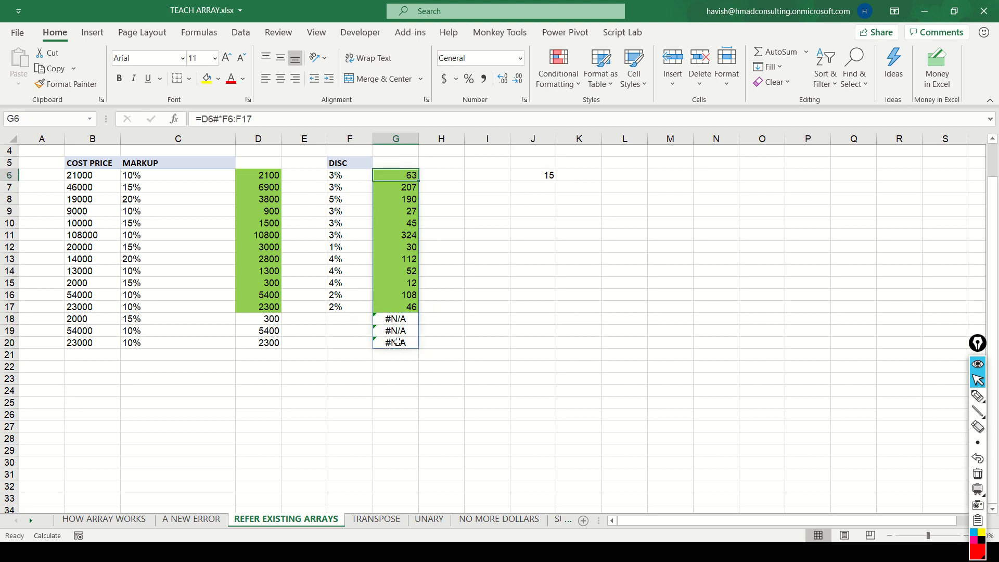
key("F2")
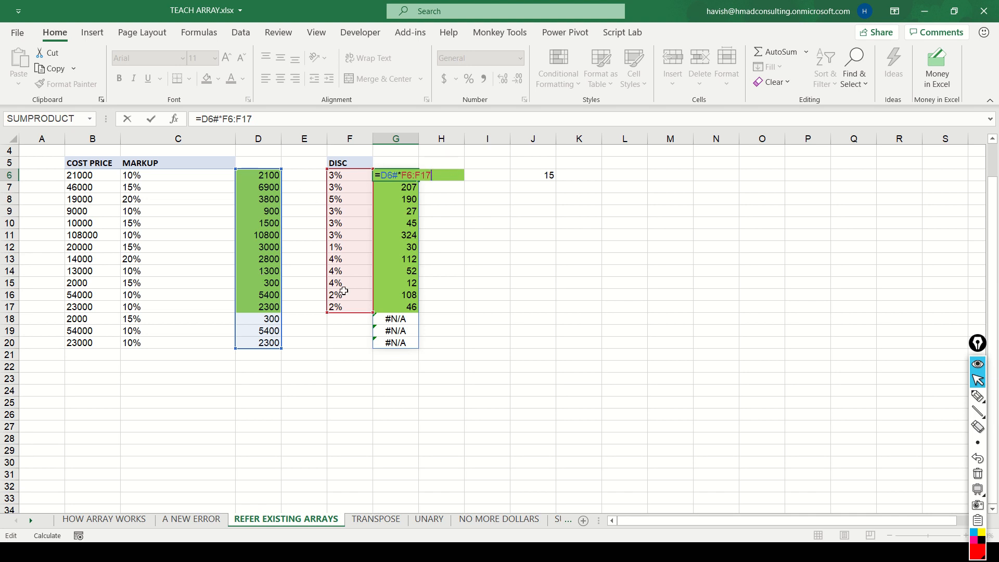
Copy the DISC values in F15:F17 to F18:F20
left_click(355, 329)
key("Up")
key("Up")
key("Up")
key("Up")
key("shift+Down")
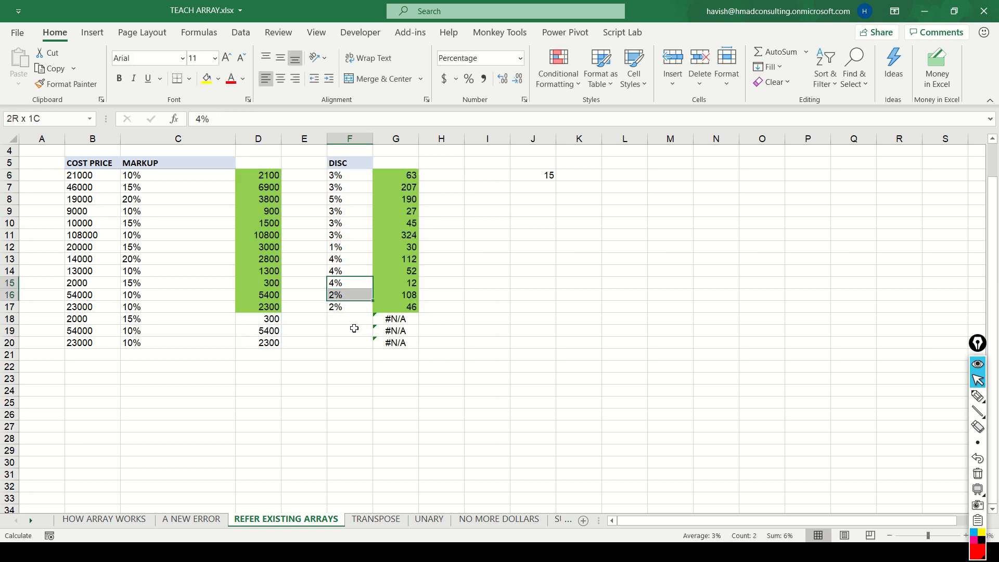
key("shift+Down")
key("ctrl+c")
key("Down")
key("Down")
key("Down")
key("ctrl+v")
key("Escape")
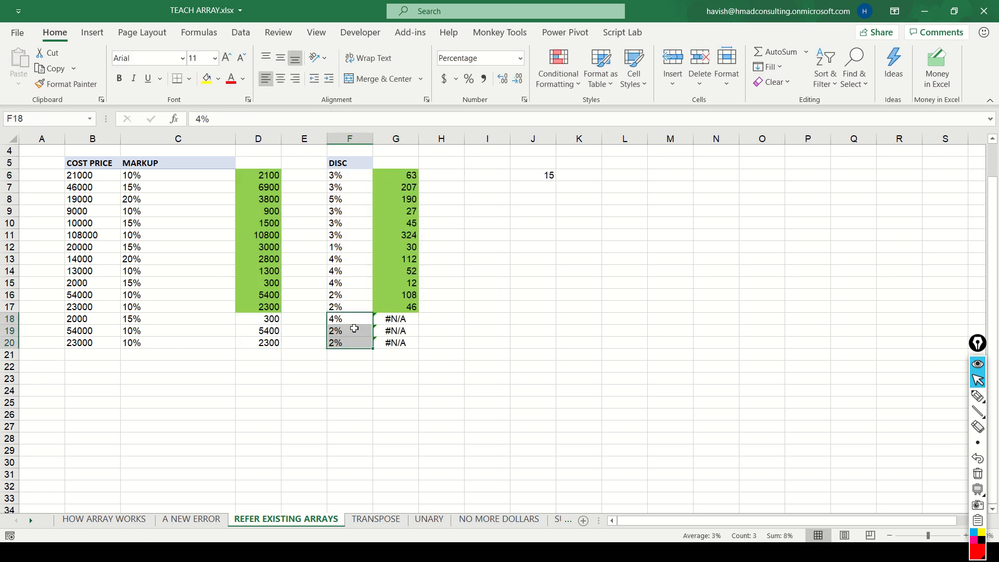
Extend the G6 formula to =D6#*F6:F20 so it includes the added DISC values
key("Right")
key("Up")
key("Up")
key("ctrl+Up")
key("F2")
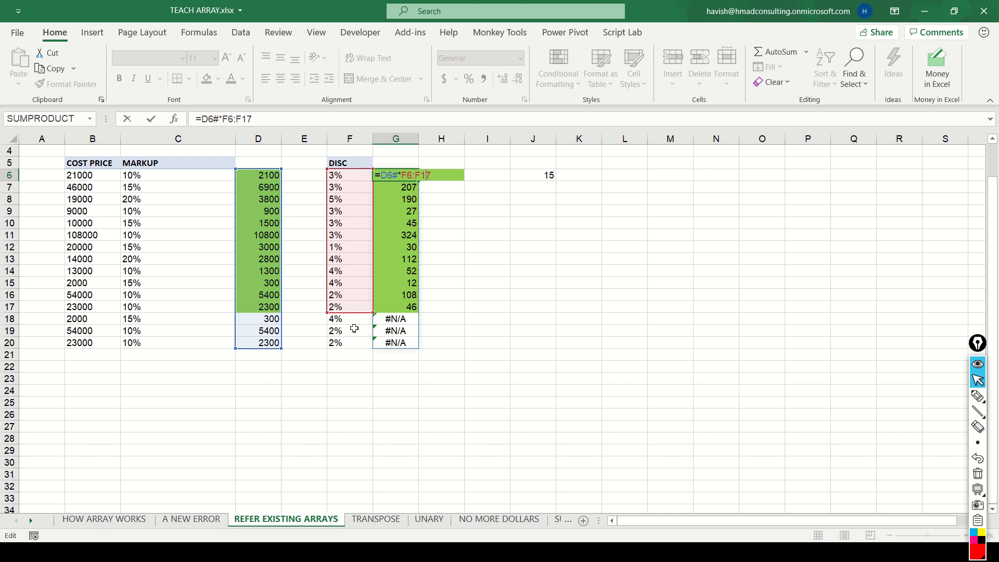
key("BackSpace")
key("BackSpace")
type("20")
key("Return")
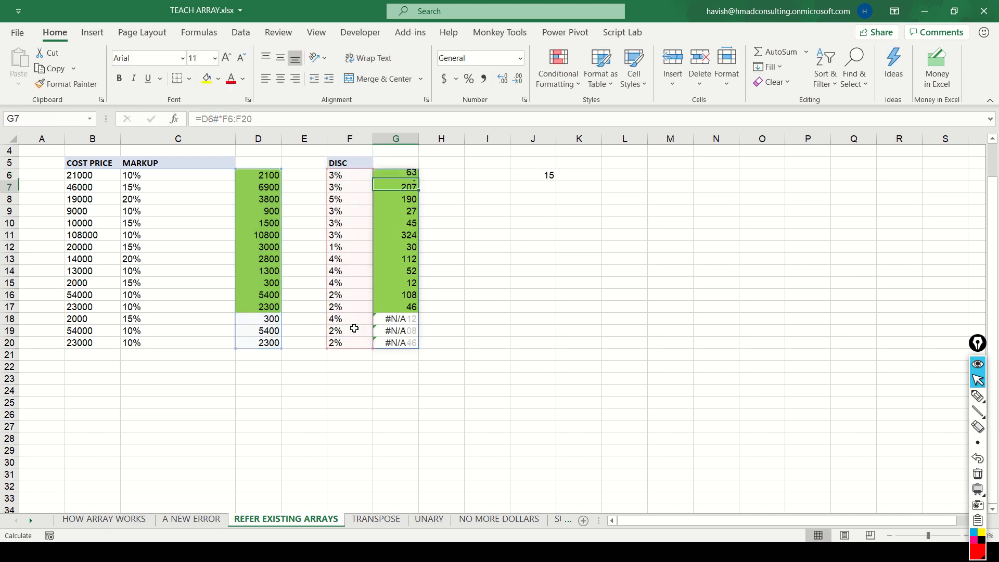
key("Up")
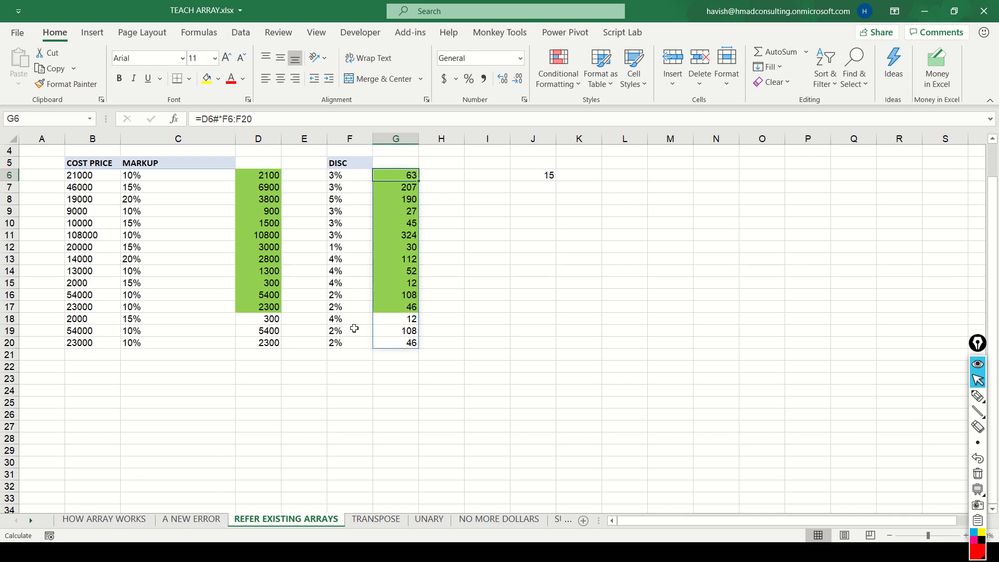
Switch to the TRANSPOSE sheet and select the S/No. header in B5
key("ctrl+Page_Down")
key("Down")
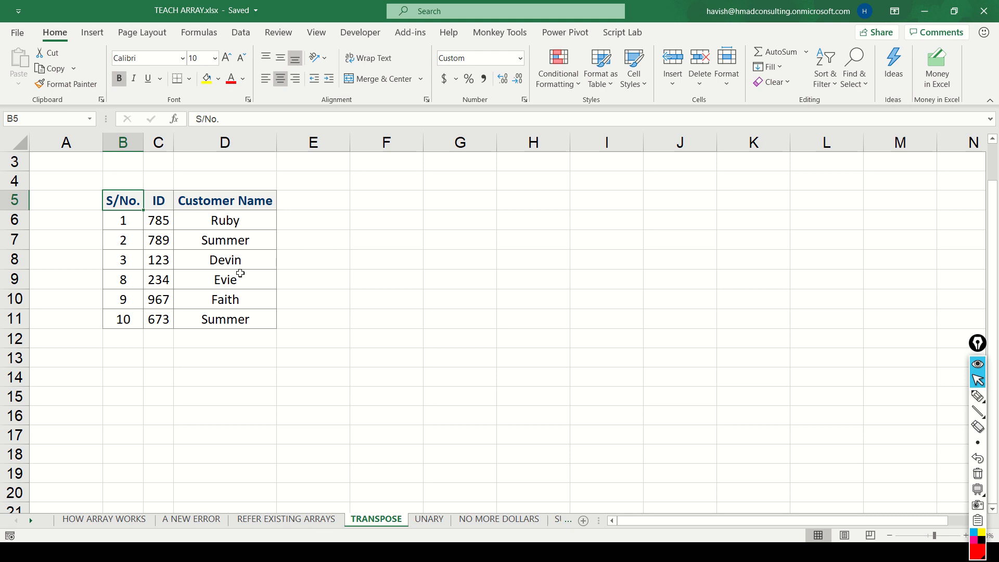
Copy the customer table B5:D11 and paste it at F5 with Paste Special's Transpose option
key("ctrl+shift+Down")
key("ctrl+shift+Right")
key("ctrl+c")
left_click(398, 203)
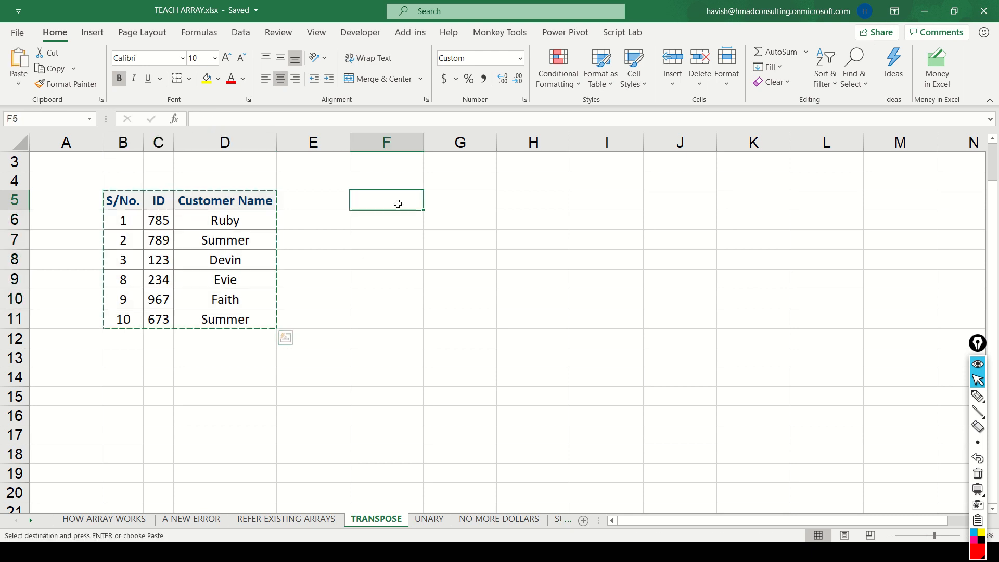
key("ctrl+alt+v")
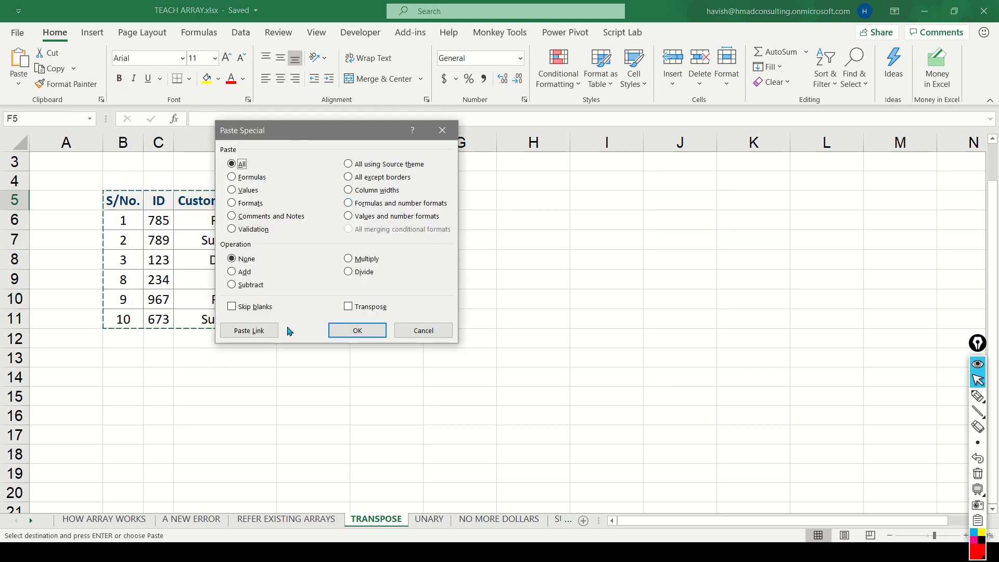
left_click(361, 308)
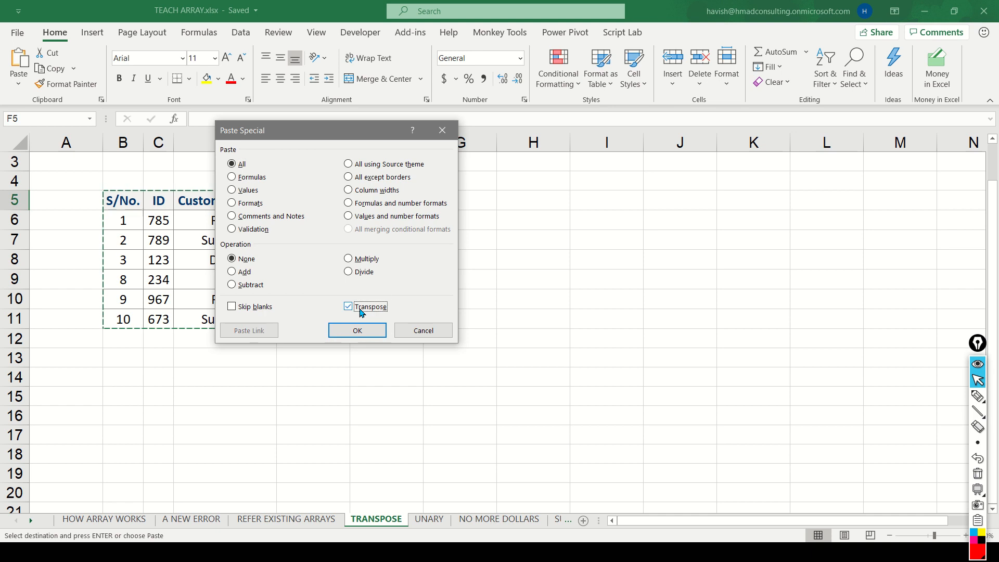
left_click(362, 328)
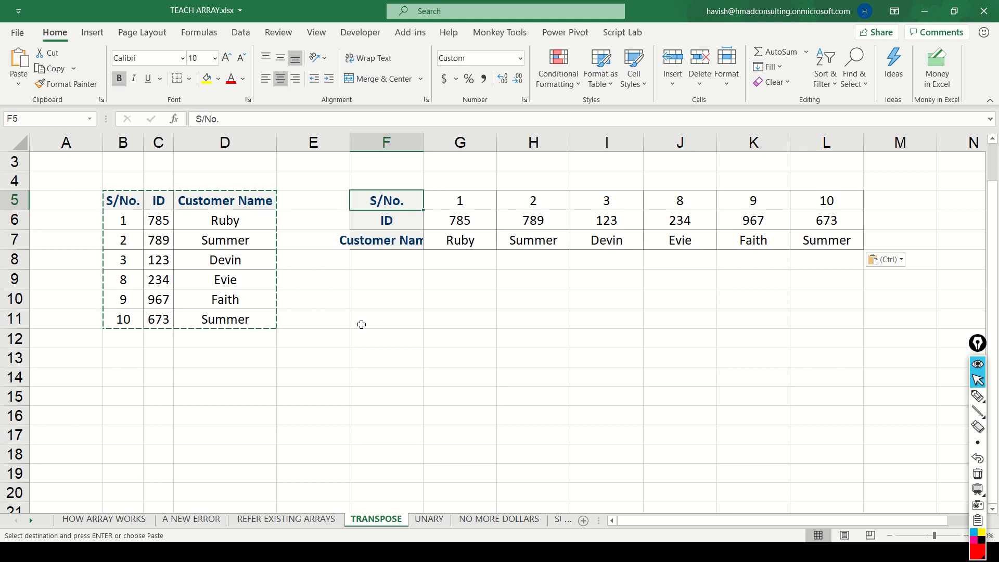
Renumber the S/No. values in B9:B11 as 4, 5 and 6, and compare them with the pasted copy in J5:L5
left_click(137, 203)
left_click_drag(137, 203, 239, 319)
key("Escape")
left_click(133, 320)
key("Up")
key("Up")
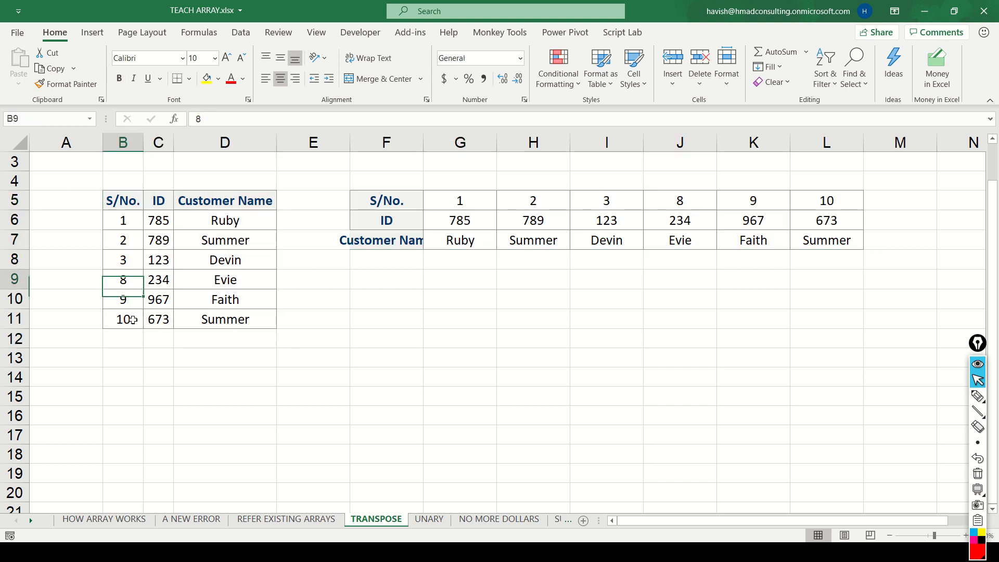
type("4")
key("Return")
type("5")
key("Return")
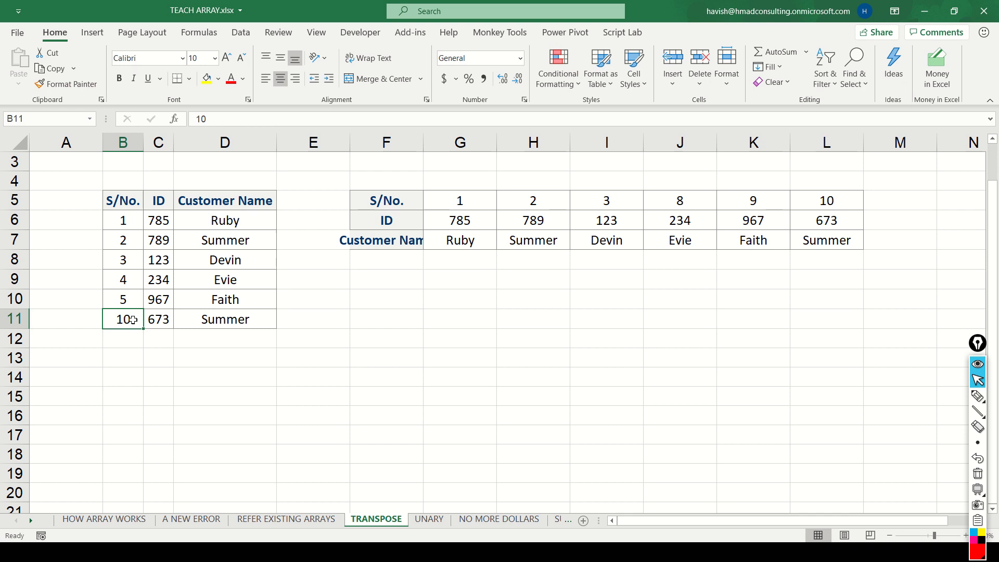
type("6")
key("ctrl+Return")
left_click_drag(659, 205, 818, 203)
Undo the S/No. renumbering and the transposed paste
key("ctrl+z")
key("ctrl+z")
key("ctrl+z")
key("ctrl+z")
key("ctrl+z")
key("ctrl+z")
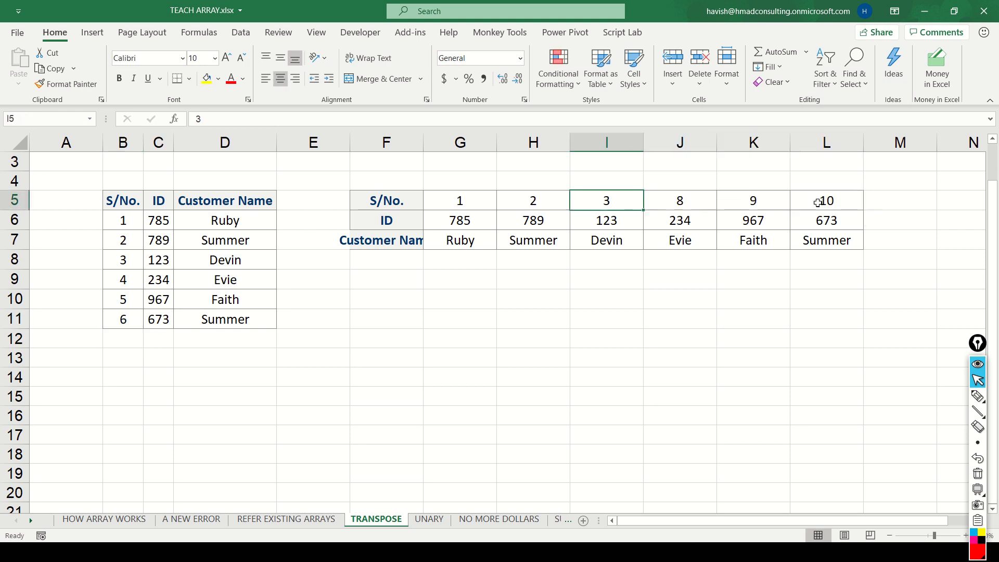
key("ctrl+z")
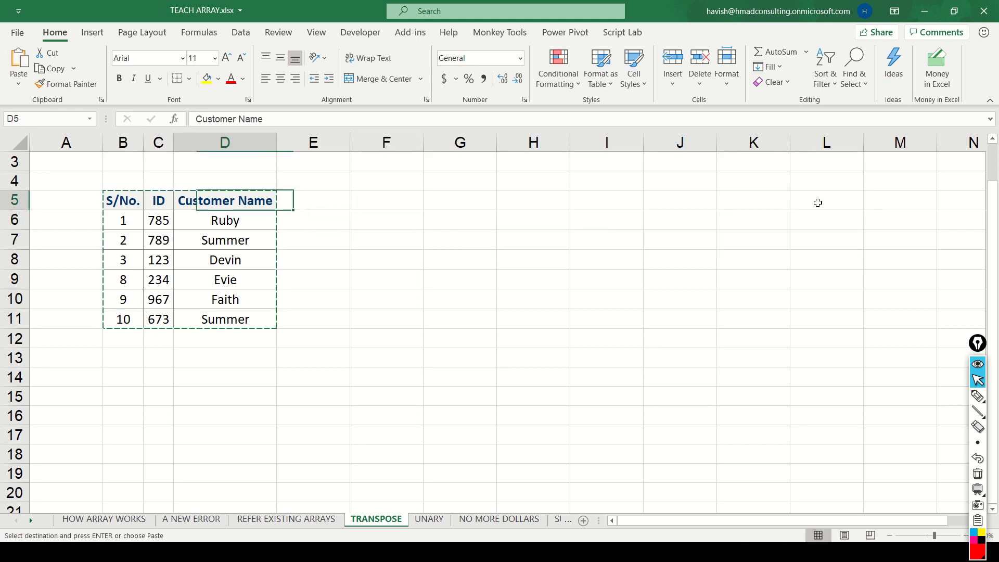
Enter =TRANSPOSE(B5:D11) in F5 to flip the customer table with a formula
key("Right")
key("Right")
type("=TRA")
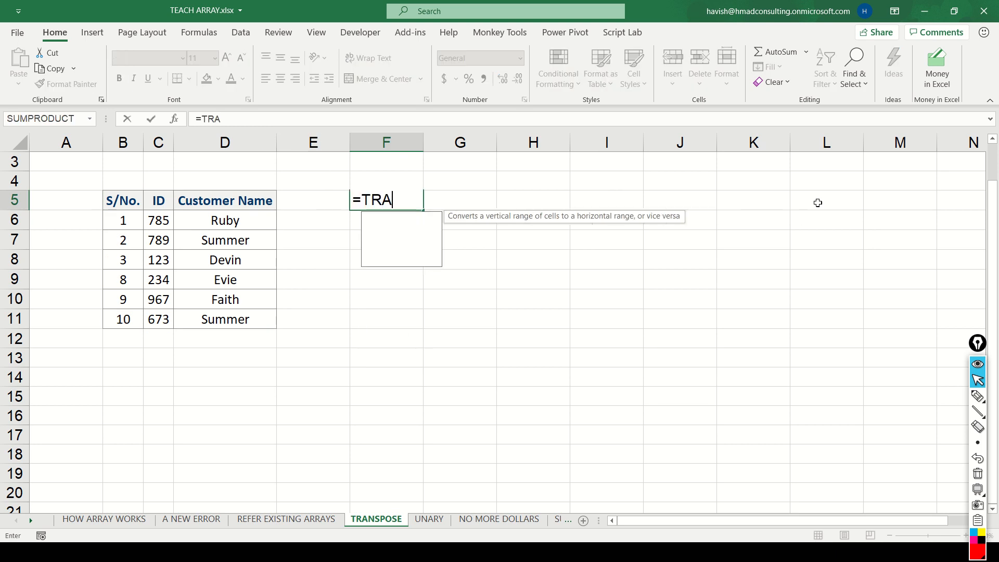
key("Tab")
key("Left")
key("Left")
key("Left")
key("Left")
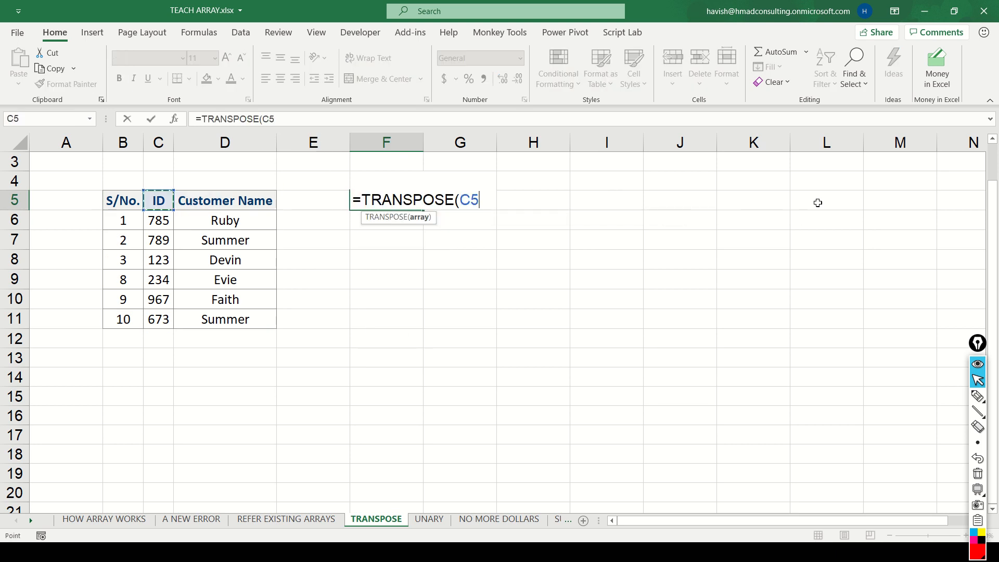
key("shift+Down")
key("shift+Down")
key("shift+Down")
key("shift+Down")
key("shift+Down")
key("shift+Down")
key("shift+Right")
key("shift+Right")
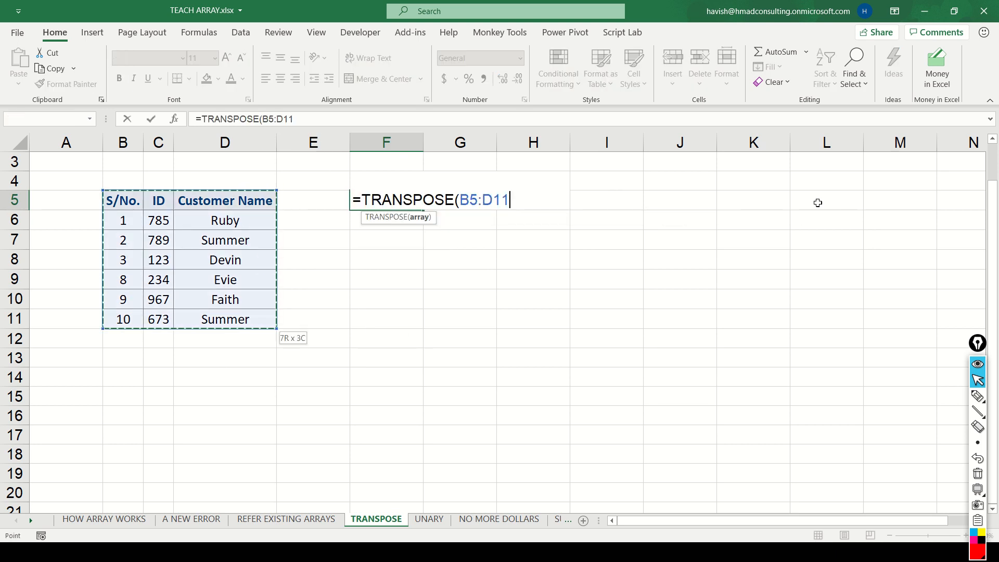
key("Return")
Select the whole F5 spill range, F5:L7, to review the transposed table
key("Up")
key("ctrl+shift+Right")
key("ctrl+shift+Down")
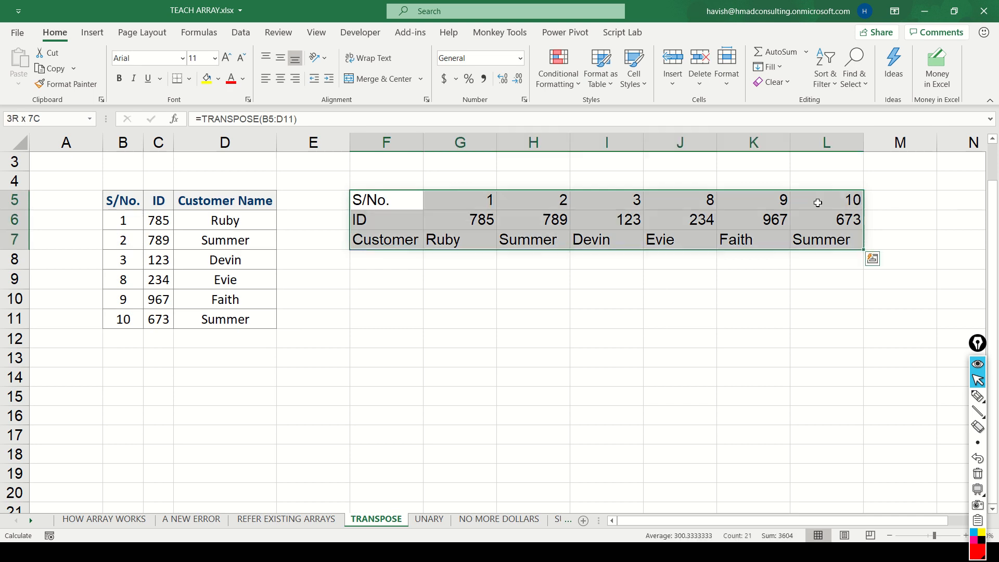
key("shift+BackSpace")
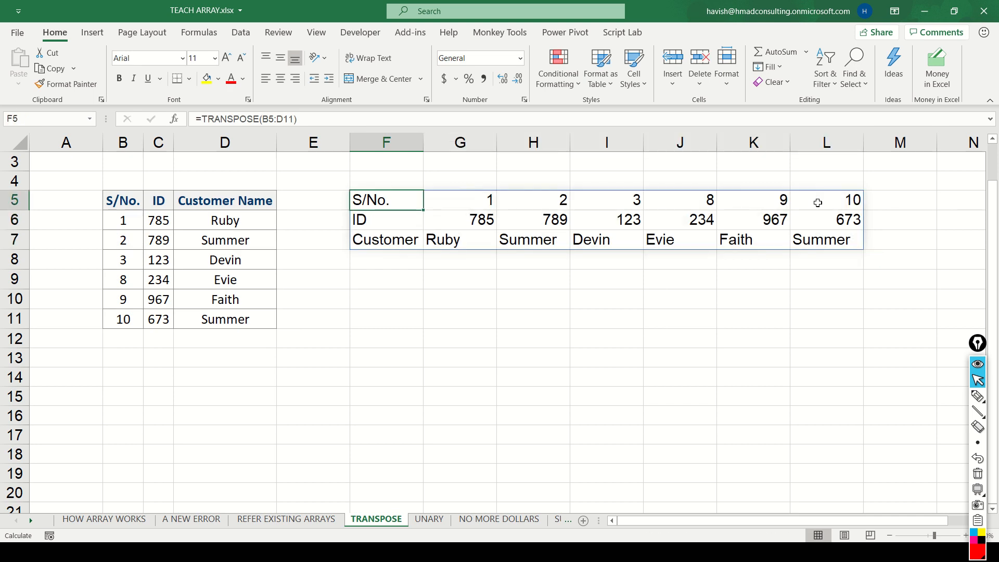
key("ctrl+shift+Right")
key("ctrl+shift+Down")
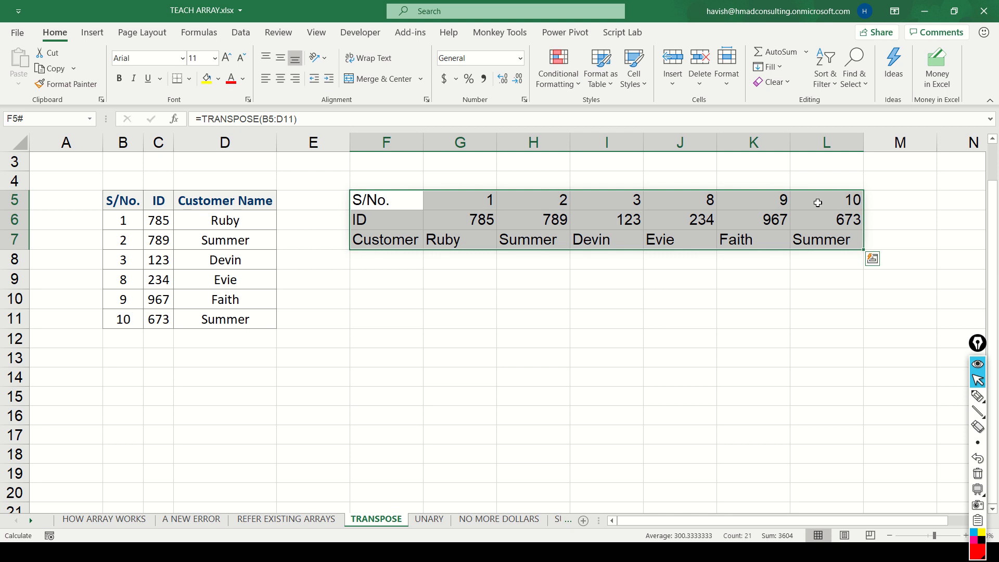
Change the source table's S/No. values in B9:B11 to 4, 5 and 6 to test the TRANSPOSE formula
key("Left")
key("Left")
key("Left")
key("Down")
key("Down")
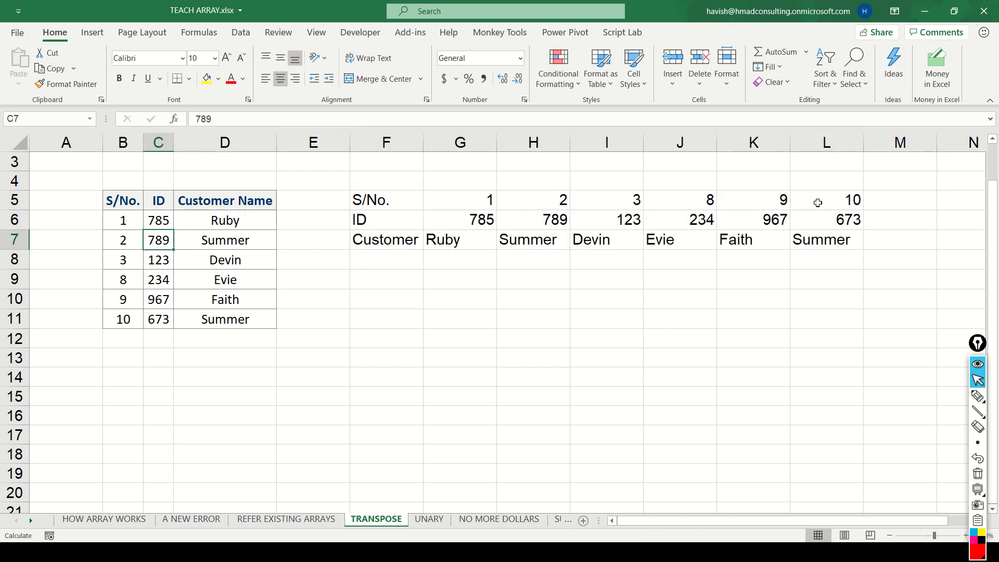
key("Down")
key("Down")
key("Down")
key("Left")
key("Up")
type("4")
key("Return")
type("5")
key("Return")
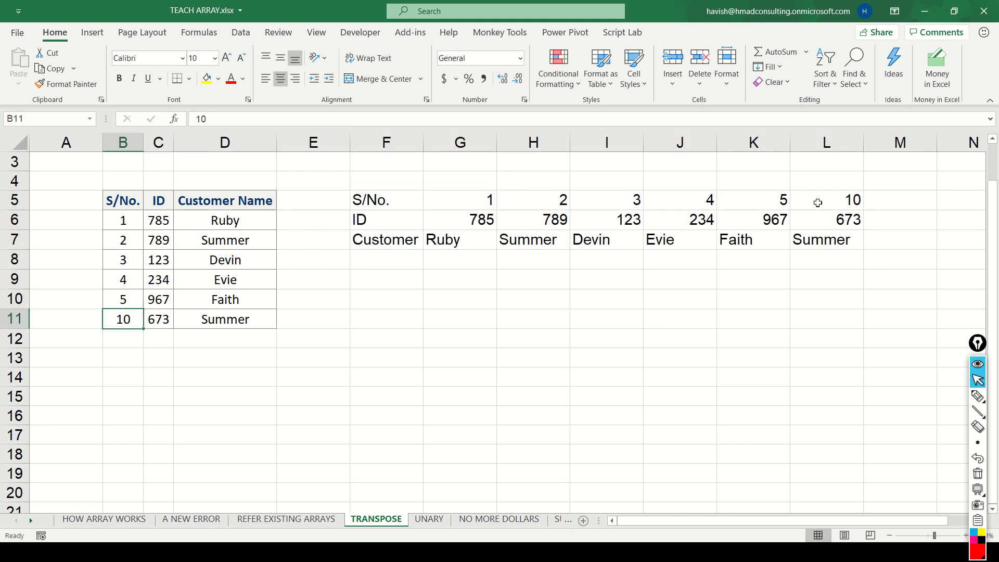
type("6")
key("Return")
Undo the S/No. changes in B9:B11
key("Up")
key("Up")
key("Up")
key("Right")
key("Up")
key("ctrl+z")
key("ctrl+z")
key("ctrl+z")
Open the TRANSPOSE formula in F5 and examine the source range it references
key("Right")
key("Up")
key("Right")
key("Up")
key("Right")
key("Up")
key("Up")
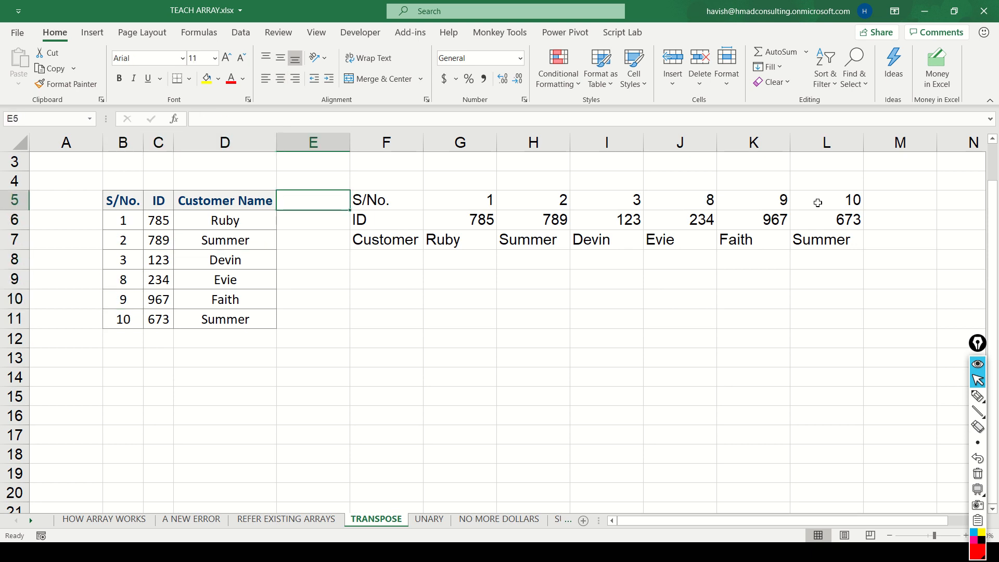
key("Right")
key("F2")
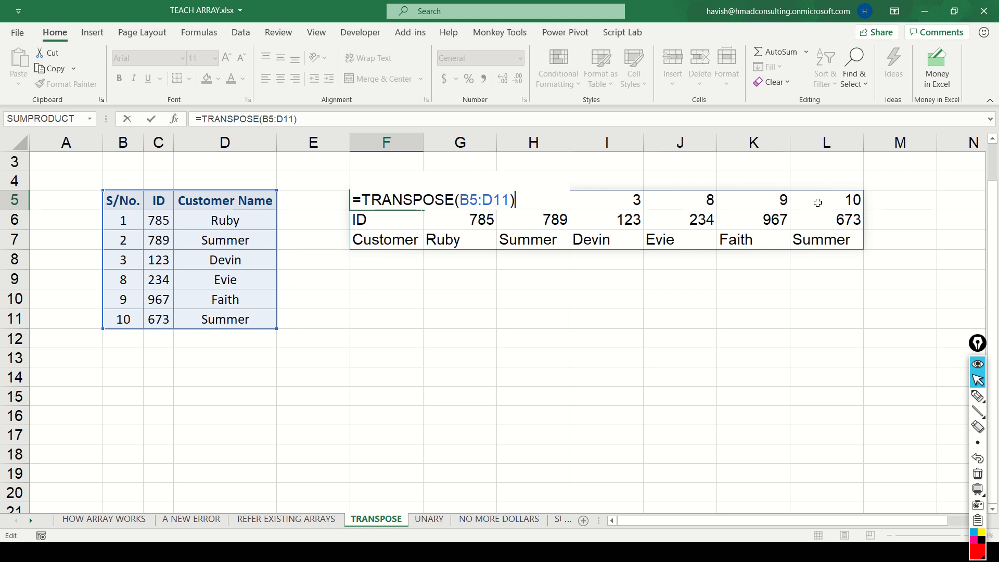
Move the source table's last two rows, B10:D11, out of the table to F13
left_click(130, 341)
left_click_drag(171, 344, 239, 358)
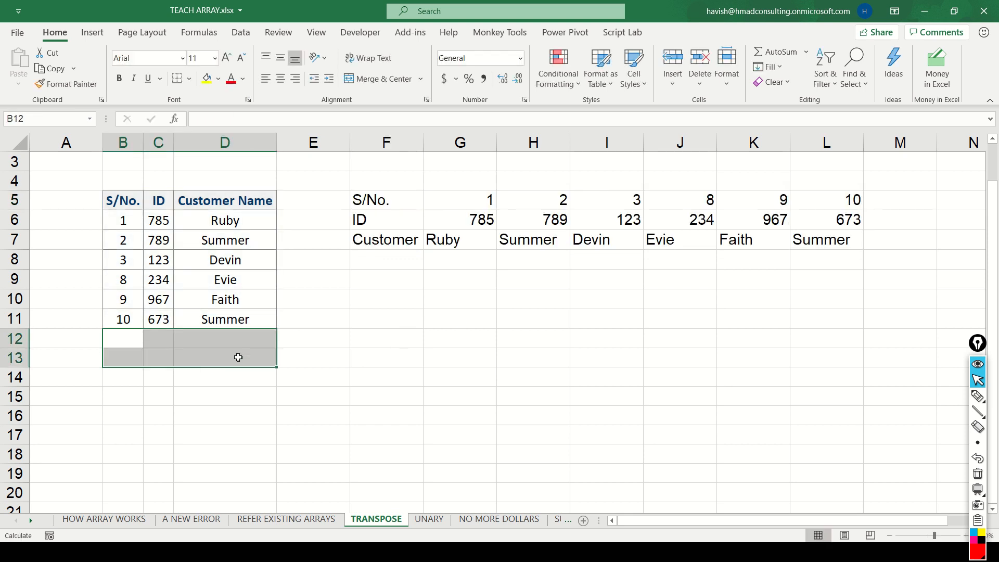
key("Up")
key("Up")
key("shift+Down")
key("shift+Right")
key("shift+Right")
key("shift+Down")
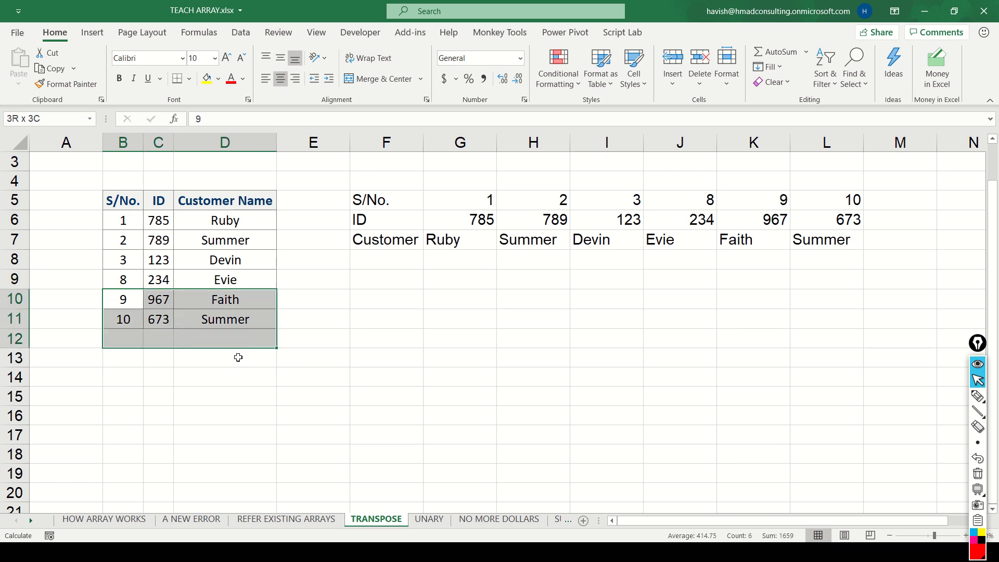
key("shift+Up")
key("ctrl+c")
key("Right")
key("Down")
key("Down")
key("Down")
key("Right")
key("Right")
key("Right")
key("Right")
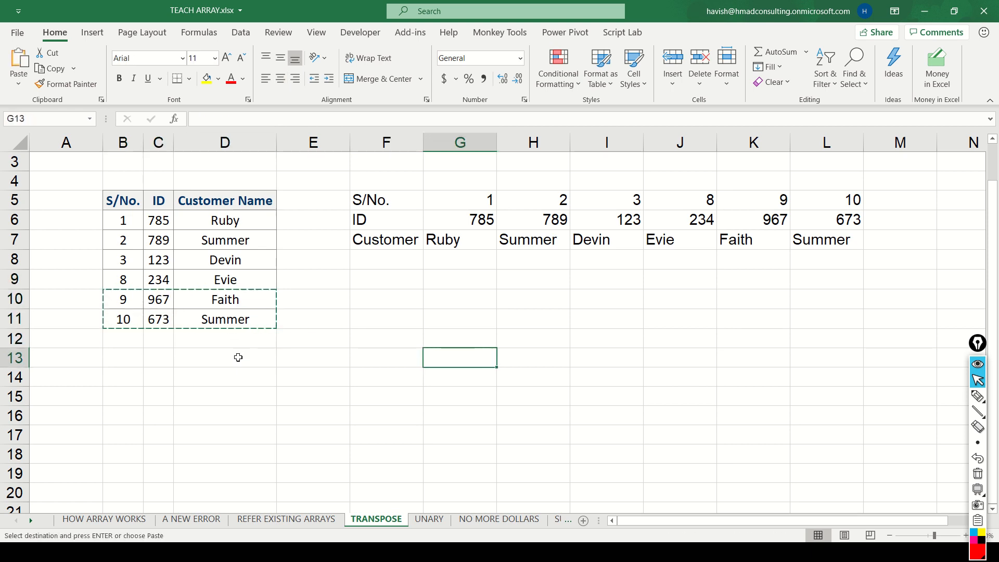
key("Left")
key("Left")
key("Left")
key("Left")
key("Left")
key("Right")
key("Right")
key("Right")
key("Right")
key("Return")
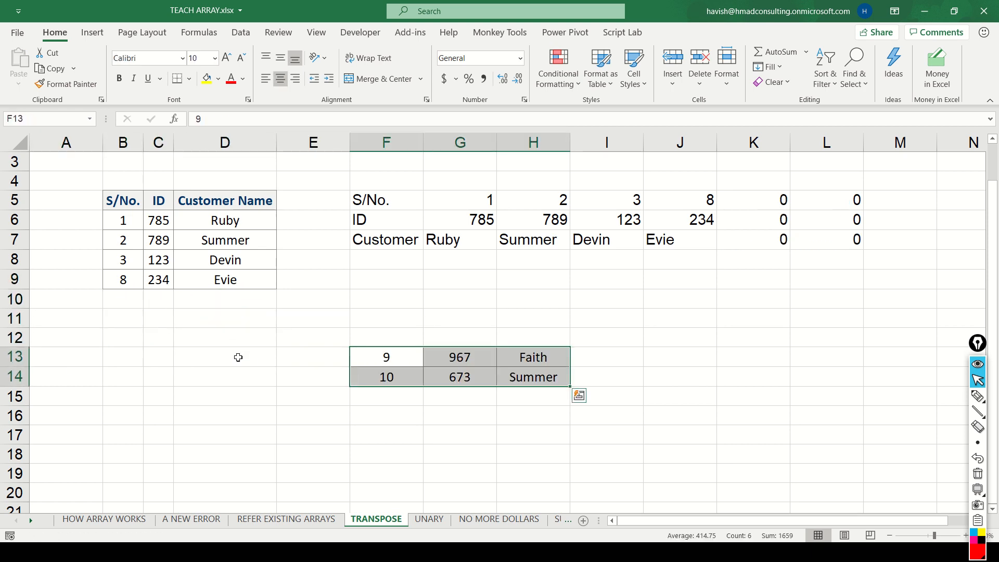
Change the TRANSPOSE formula in F5 so that it references only B5:D9
scroll(238, 357, "down", 1)
scroll(238, 357, "right", 1)
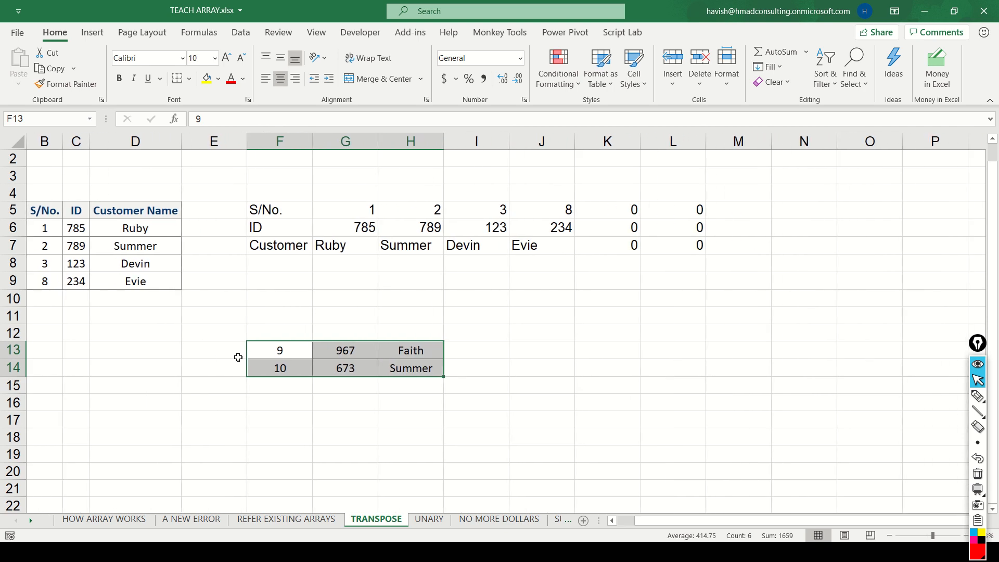
key("Up")
key("Up")
key("Up")
key("Up")
key("Up")
key("Up")
key("Up")
key("Up")
key("F2")
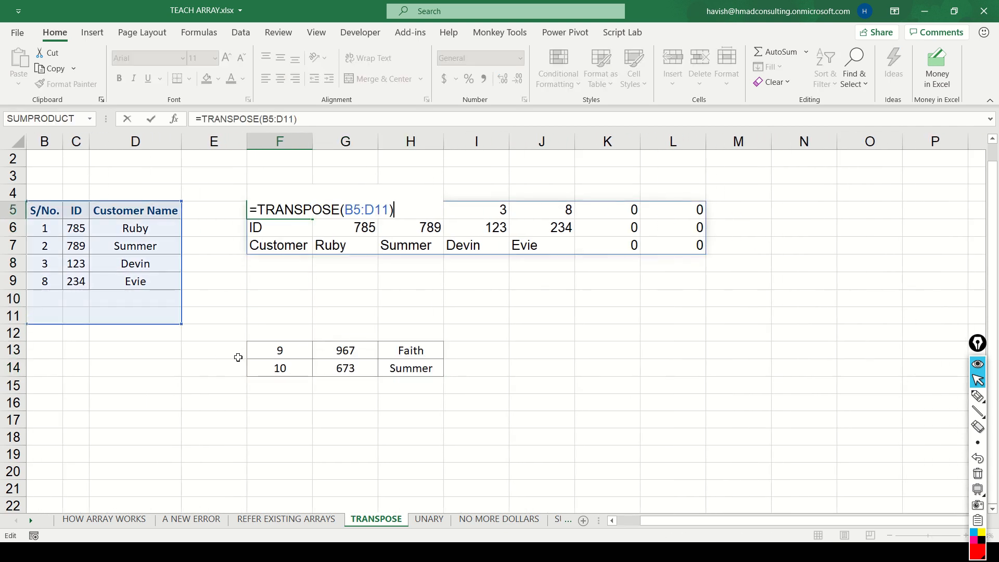
key("BackSpace")
key("BackSpace")
type("9")
key("Return")
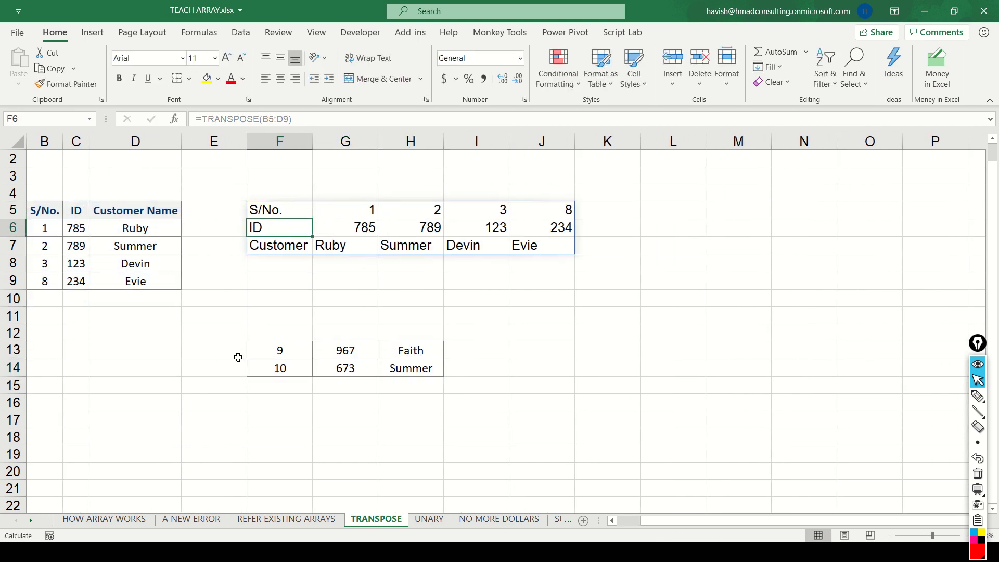
Try to left-align the whole spill range of F5
key("Up")
key("ctrl+a")
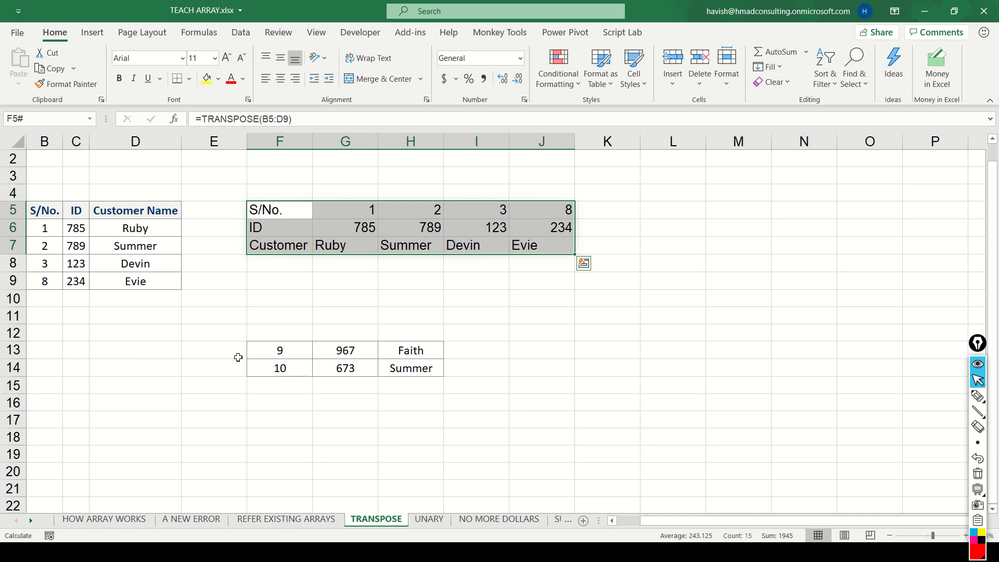
key("alt+h")
key("a")
key("l")
key("ctrl+shift+Right")
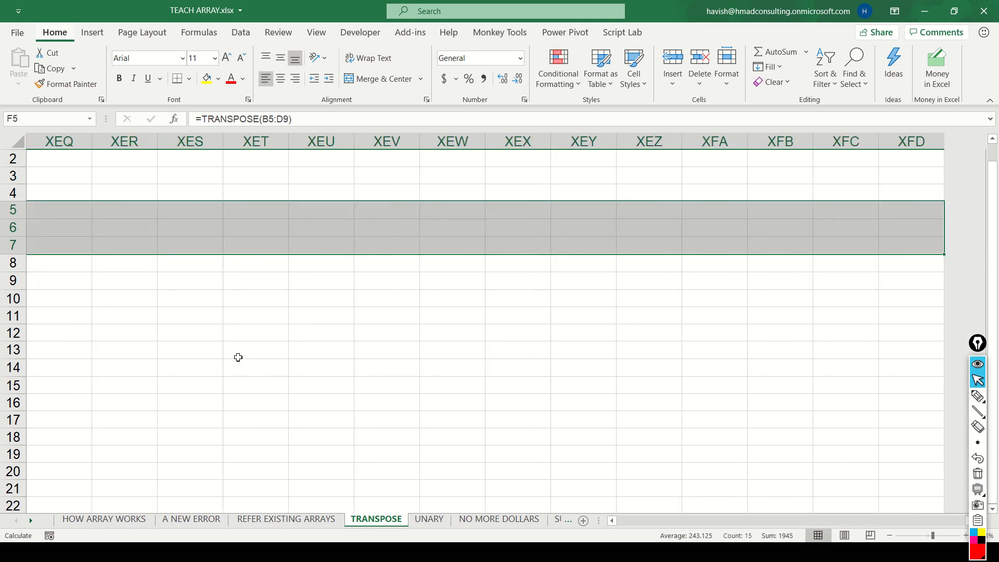
key("Left")
key("Left")
key("Left")
key("Left")
key("Right")
key("Right")
key("Right")
key("Right")
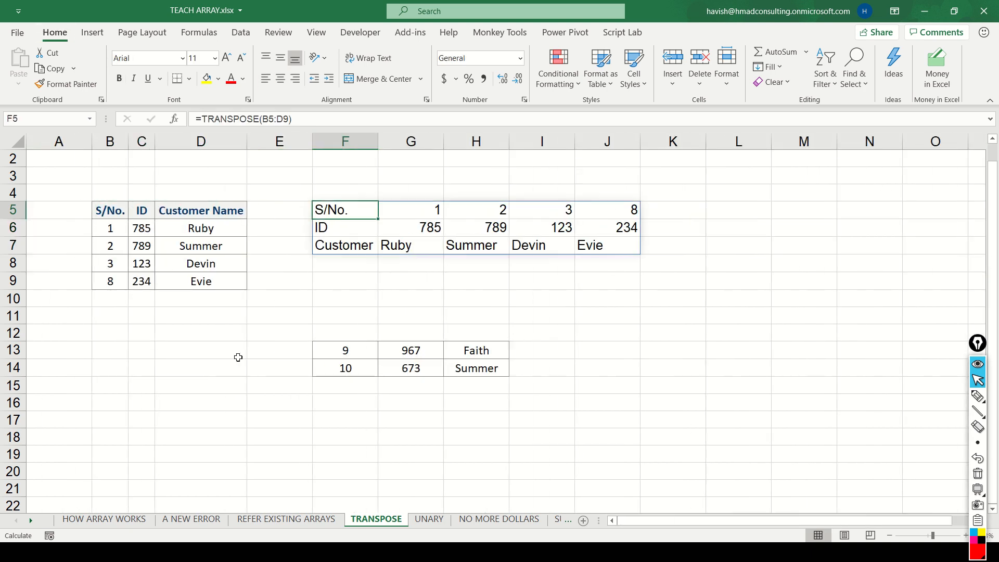
Select the transposed values in G5:J7 to review the shortened table
key("Down")
key("Down")
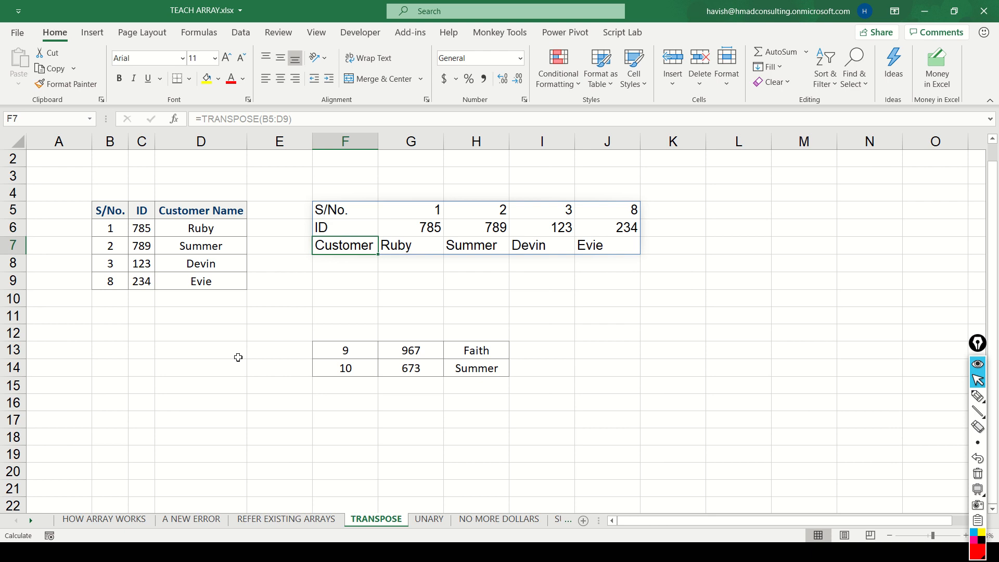
left_click_drag(408, 210, 630, 244)
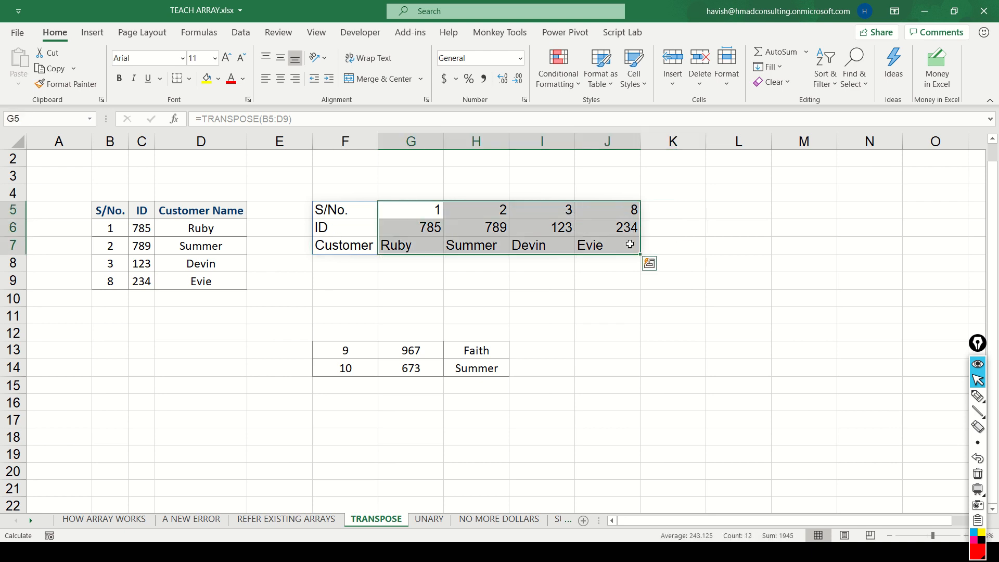
Move the two rows from F13:H14 back beneath the source table, starting at B10
left_click_drag(357, 352, 467, 368)
key("ctrl+c")
key("Up")
key("Left")
key("Up")
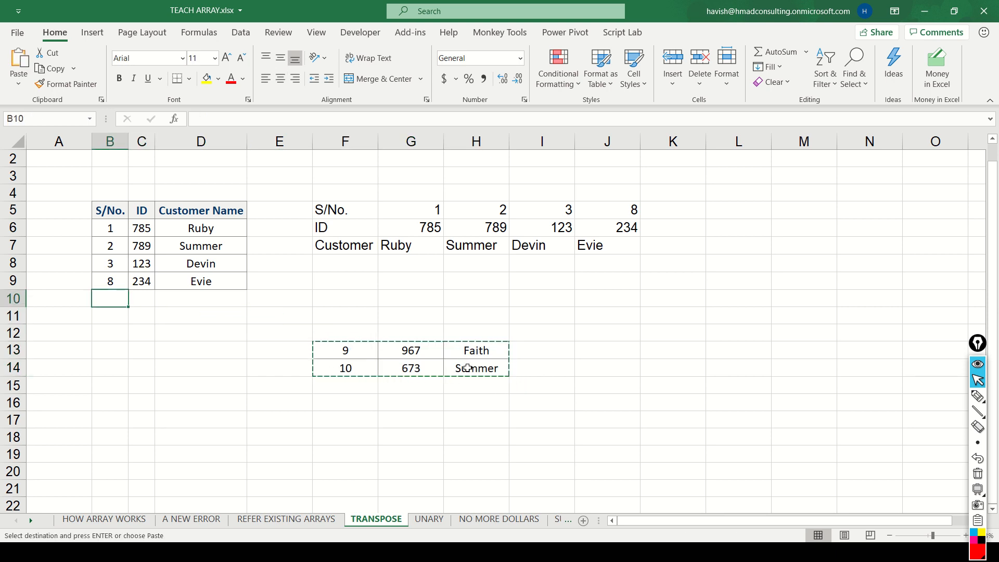
key("Return")
Open the TRANSPOSE formula in F5 and examine the end row of its source reference
left_click(345, 215)
double_click(345, 215)
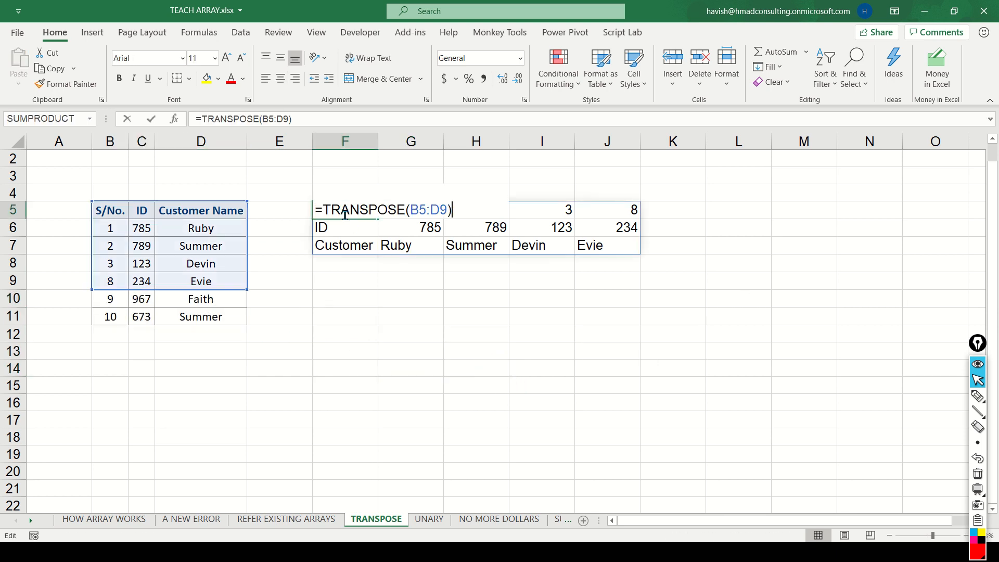
left_click(441, 209)
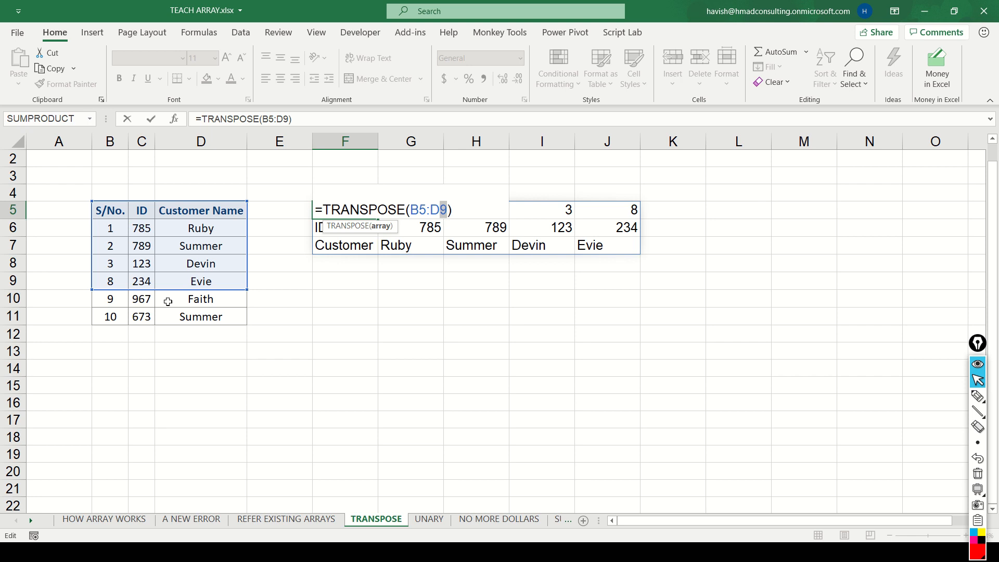
key("Return")
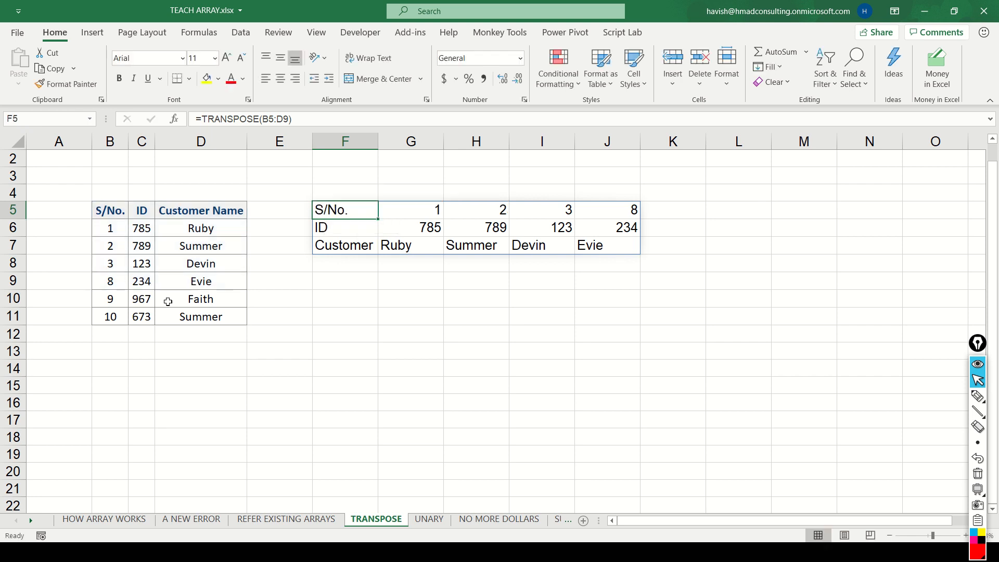
Undo moving the two rows back into the table and reopen the TRANSPOSE formula in F5 at the end of its reference
key("ctrl+z")
left_click(329, 295)
key("Up")
key("Up")
key("Up")
key("Up")
key("Up")
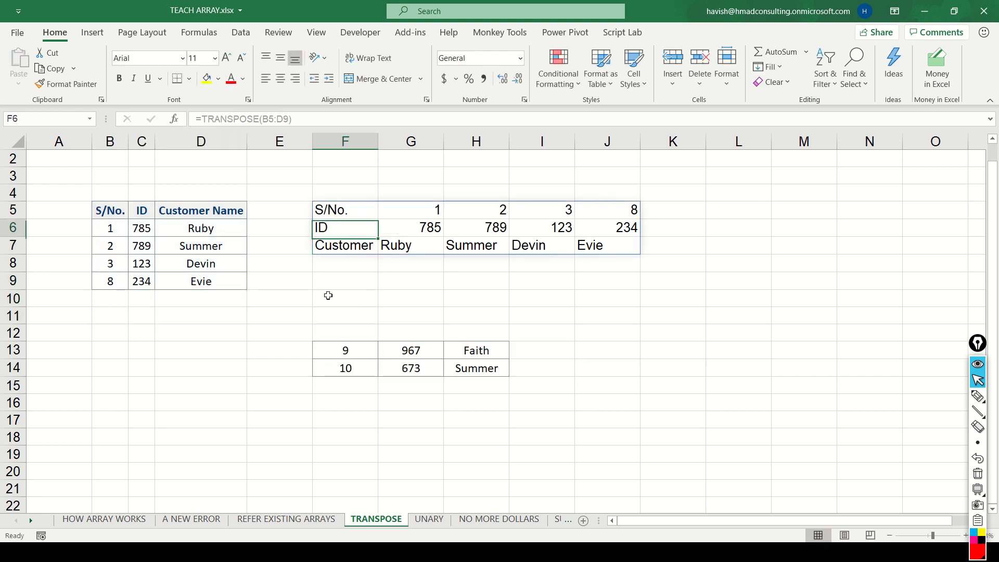
key("F2")
key("Left")
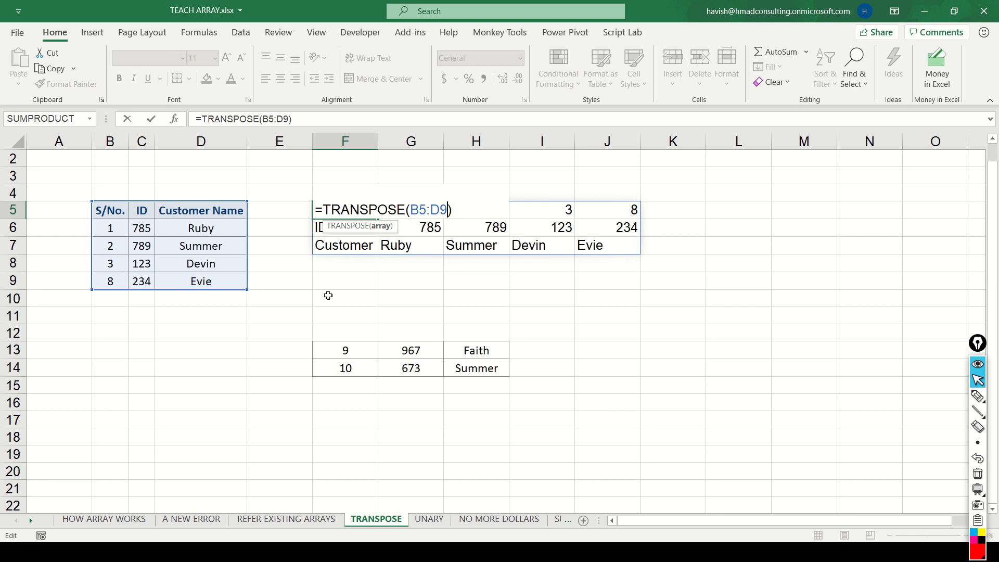
Enter =MATCH(9.99E+307,B:B) in F3 to find the last row with a number in column B
key("Return")
key("Up")
key("Up")
key("Up")
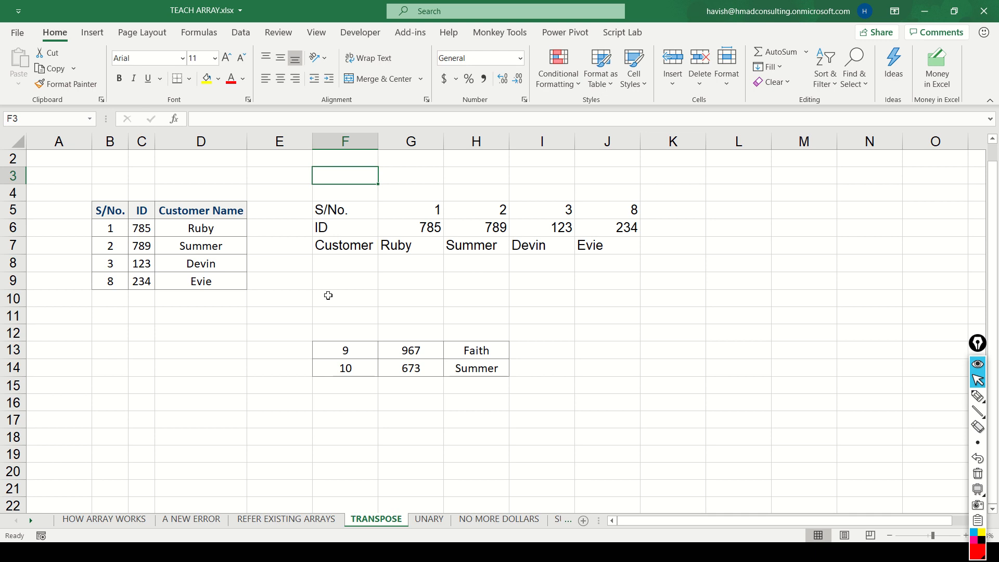
type("=MATCH(")
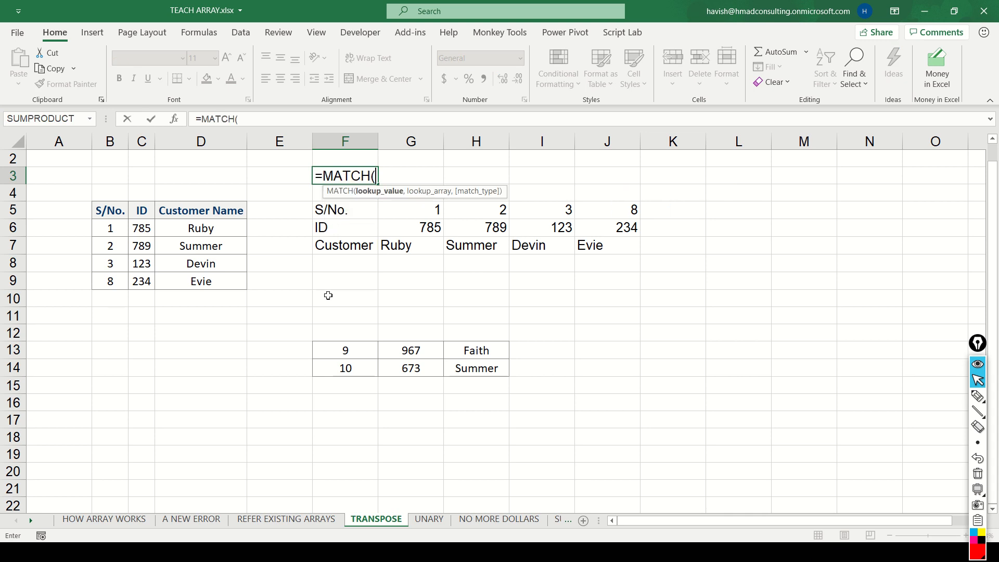
type("9.99e")
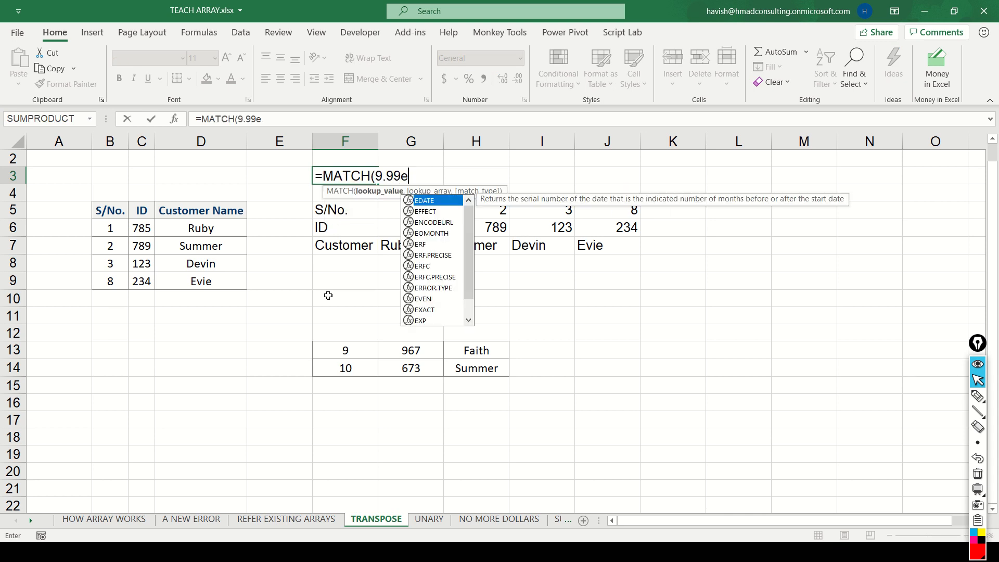
key("Caps_Lock")
key("BackSpace")
type("E")
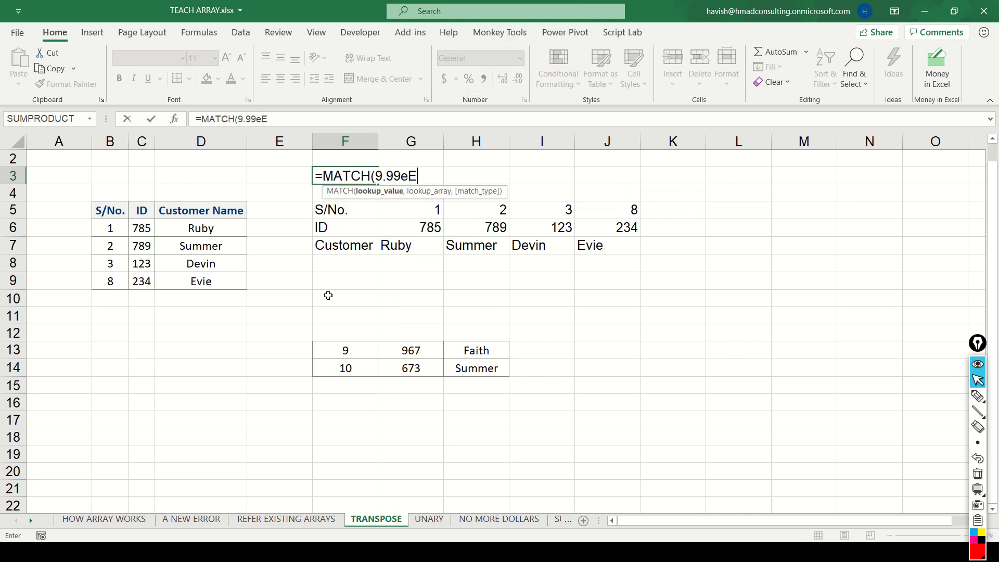
type("+307,b:B")
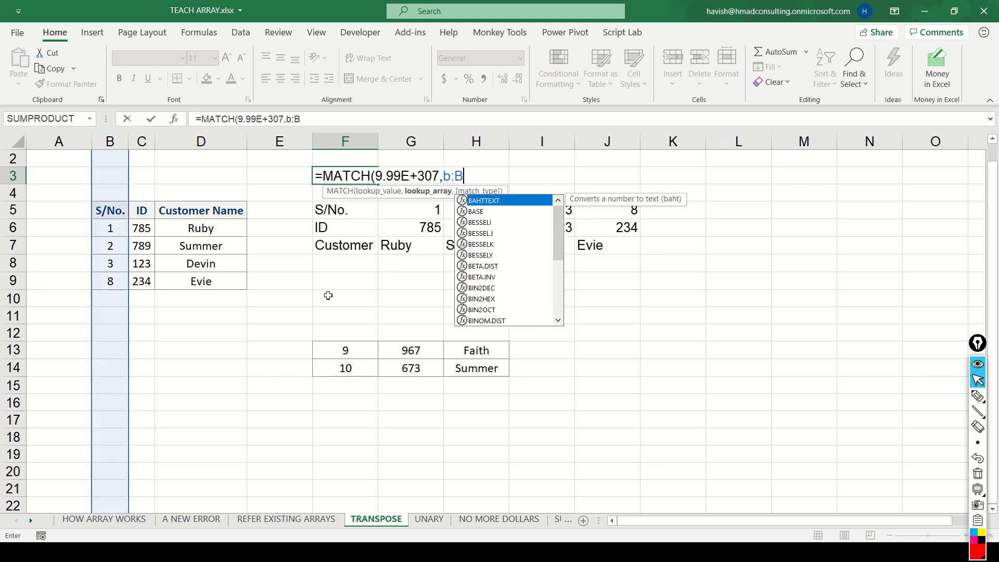
type(")")
key("Return")
key("Up")
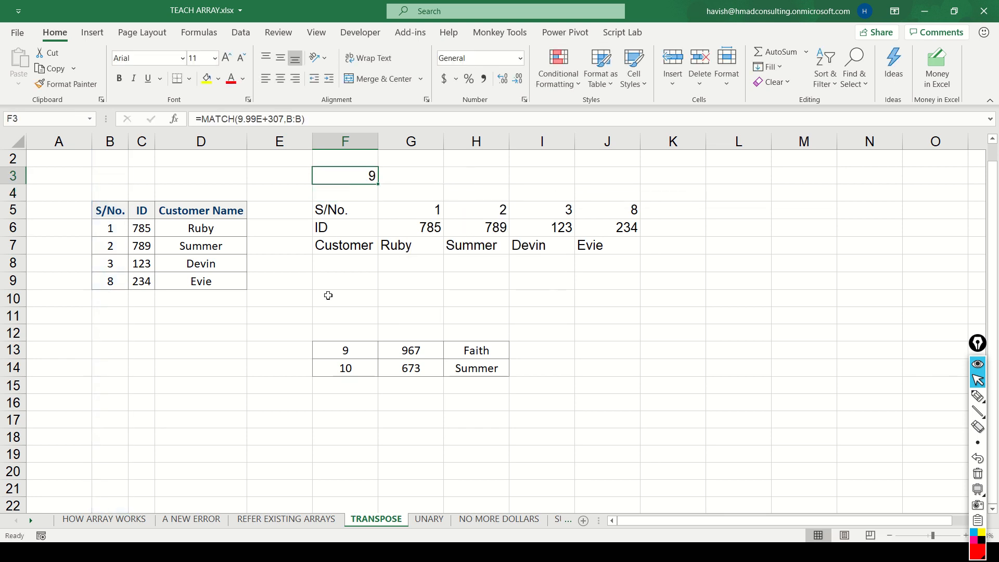
Open the MATCH formula in F3 and examine its lookup value and lookup array arguments
key("F2")
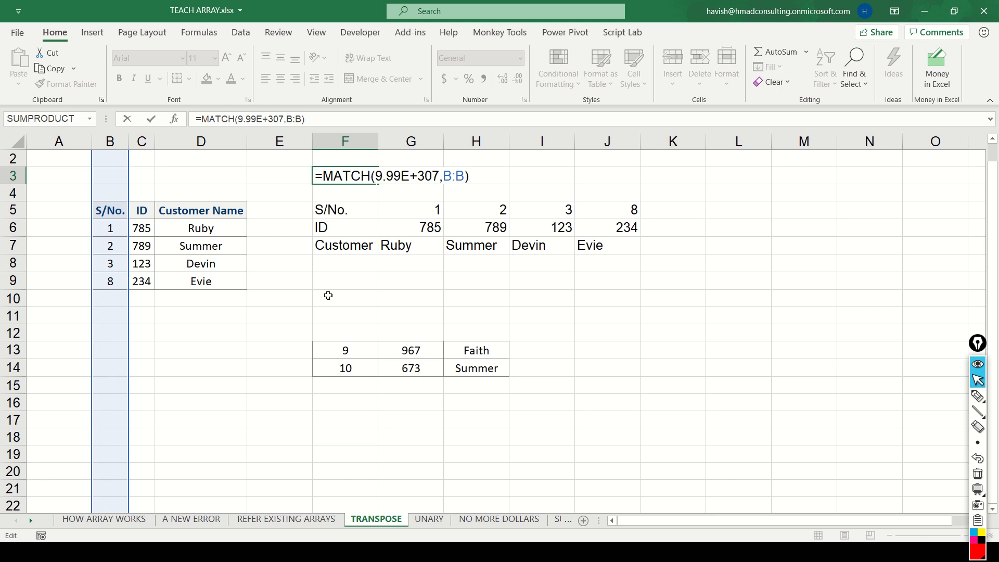
key("Left")
key("Left")
key("Left")
key("Left")
key("Left")
key("Left")
key("Left")
key("Left")
key("Right")
key("Right")
key("Right")
key("Right")
key("Right")
Change the MATCH lookup array in F3 to D:D and select column D to inspect its contents
left_click(448, 176)
key("BackSpace")
type("d")
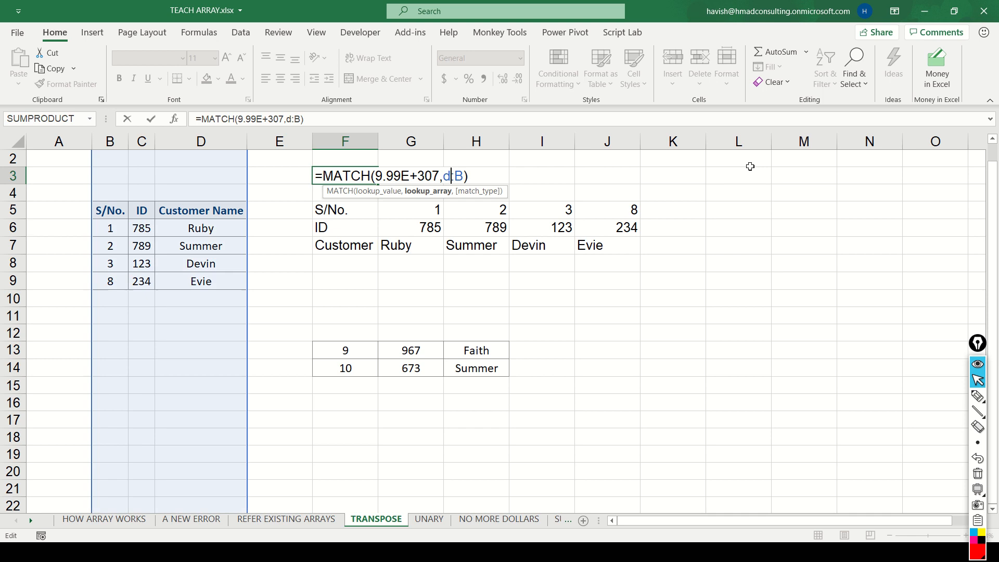
key("Right")
key("Right")
key("BackSpace")
type("d")
key("Return")
key("Up")
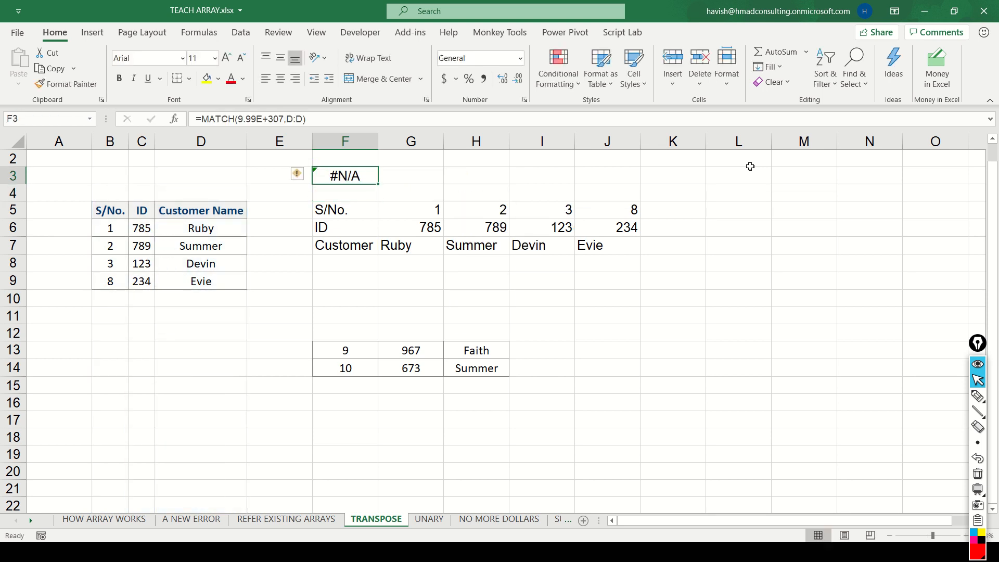
left_click(207, 146)
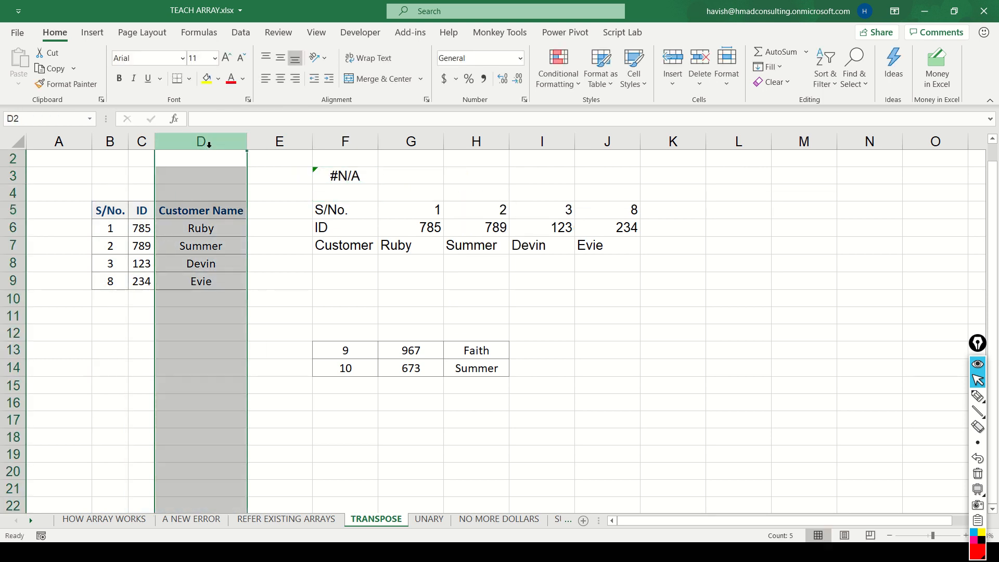
Set the lookup array of the MATCH formula in F3 back to B:B
left_click(335, 177)
key("F2")
key("Left")
key("Left")
key("Left")
key("BackSpace")
type("b")
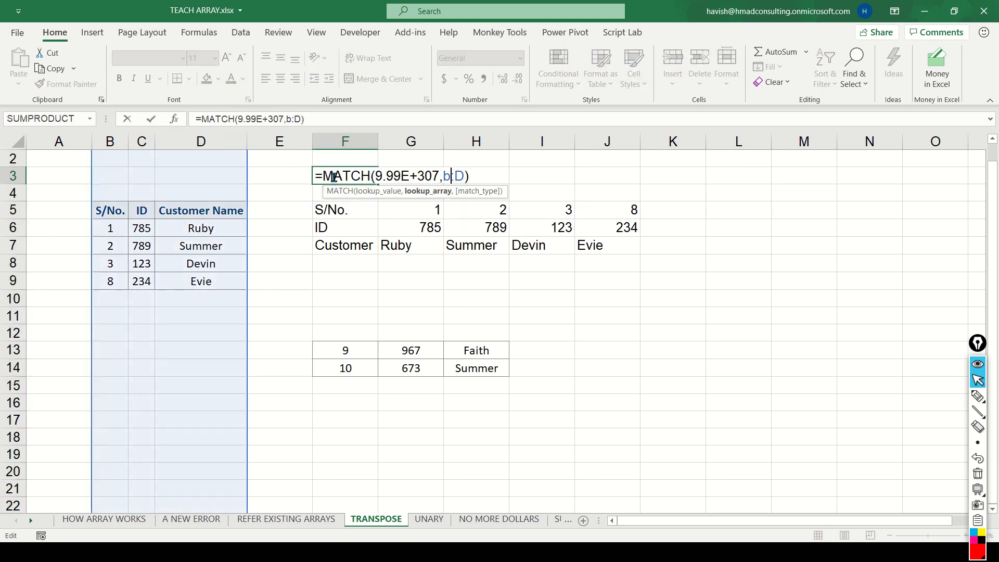
key("Right")
key("Right")
key("BackSpace")
type("b")
key("Return")
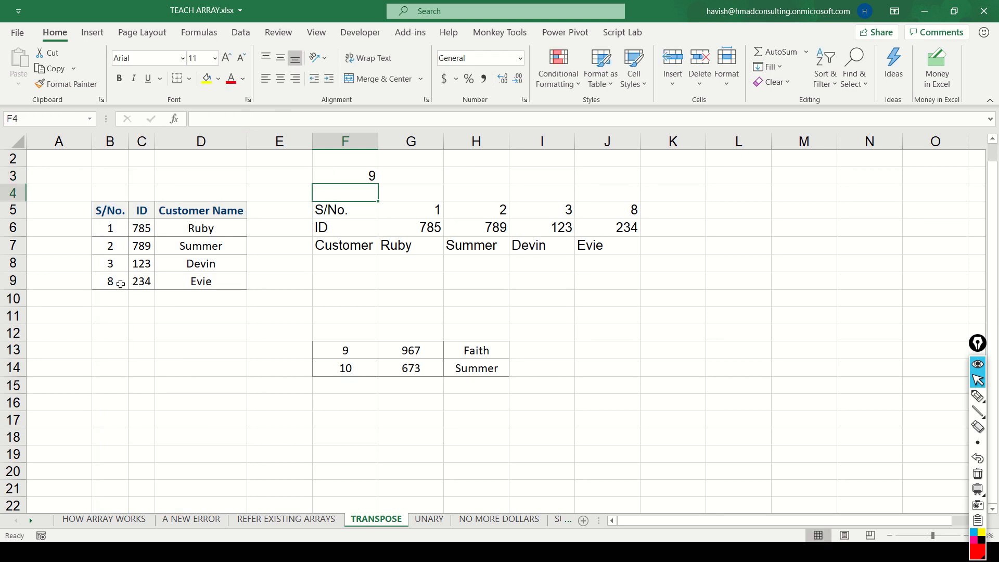
Test the MATCH formula with 123 in B11, 1223 in B12 and 23 in B16, and clear these test values
left_click(118, 320)
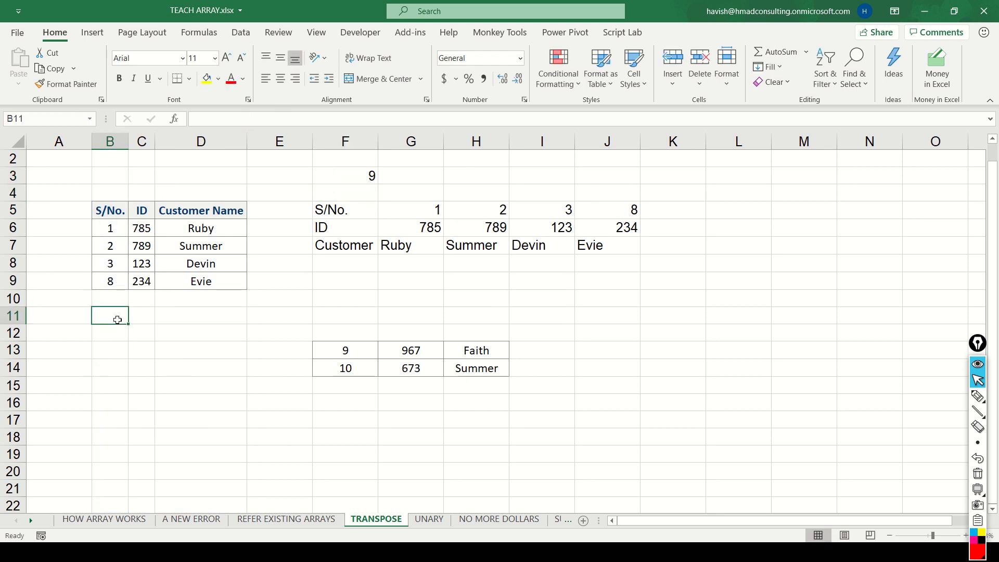
type("123")
key("Return")
type("1223")
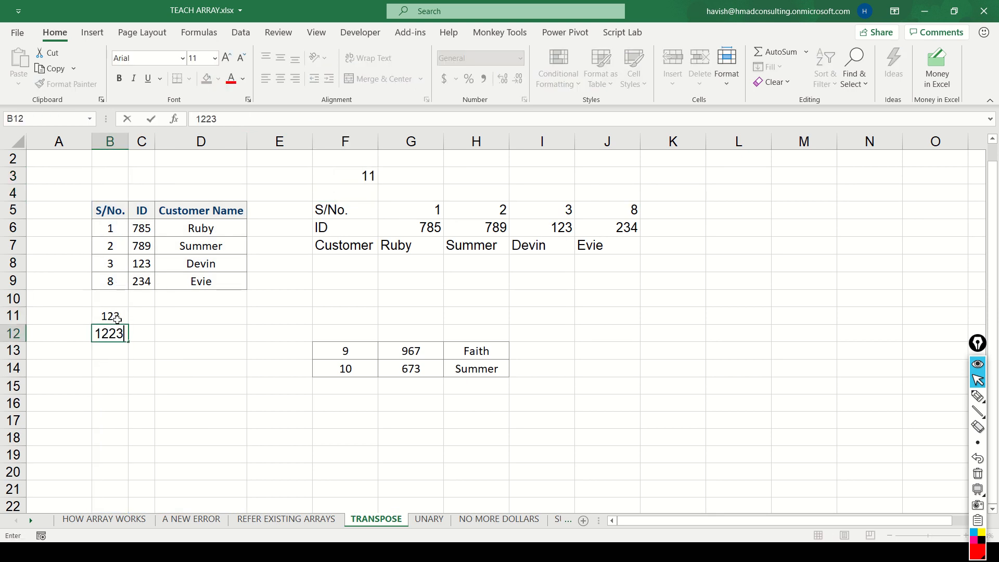
key("Return")
key("Return")
key("Return")
key("Return")
type("23")
left_click(118, 319)
left_click(120, 402)
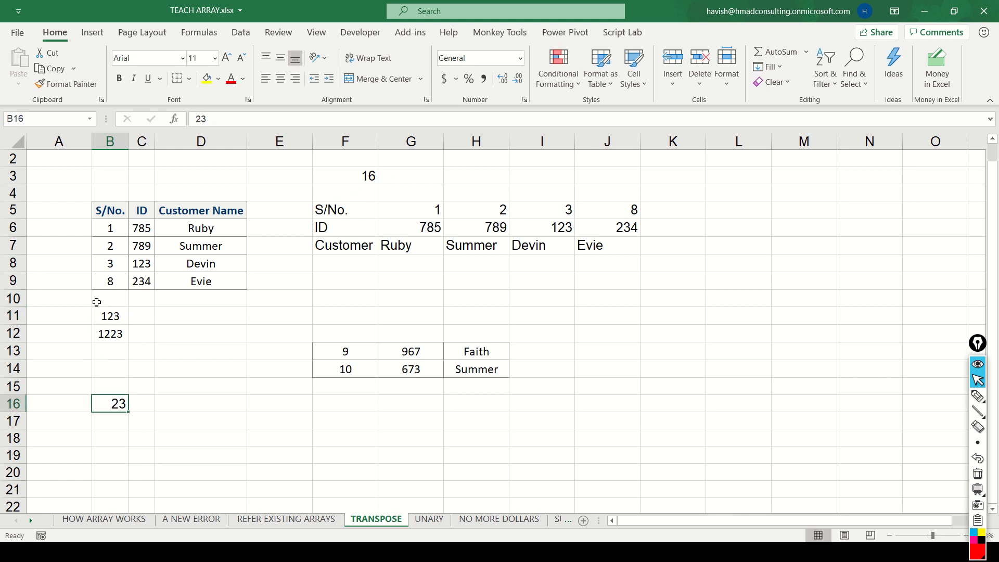
left_click_drag(96, 301, 99, 421)
key("Delete")
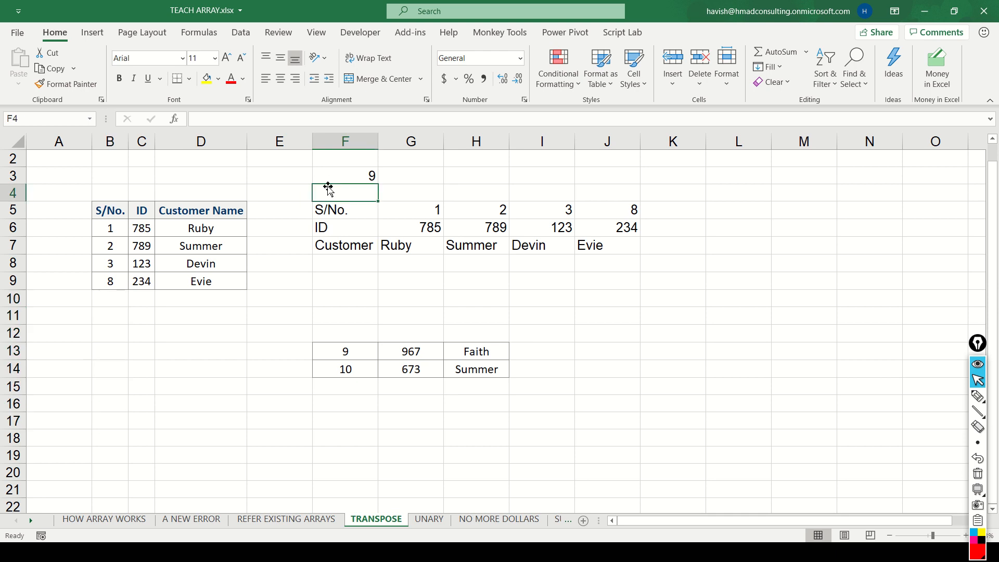
Prefix the MATCH formula in F3 with the text "b5:" joined by an ampersand
double_click(328, 181)
key("shift+Home")
key("shift+Right")
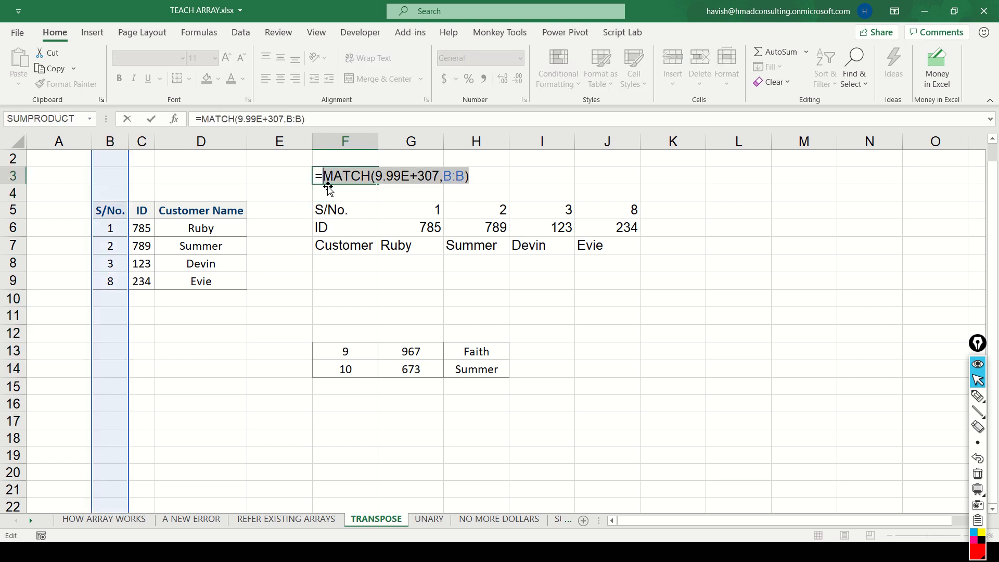
key("Left")
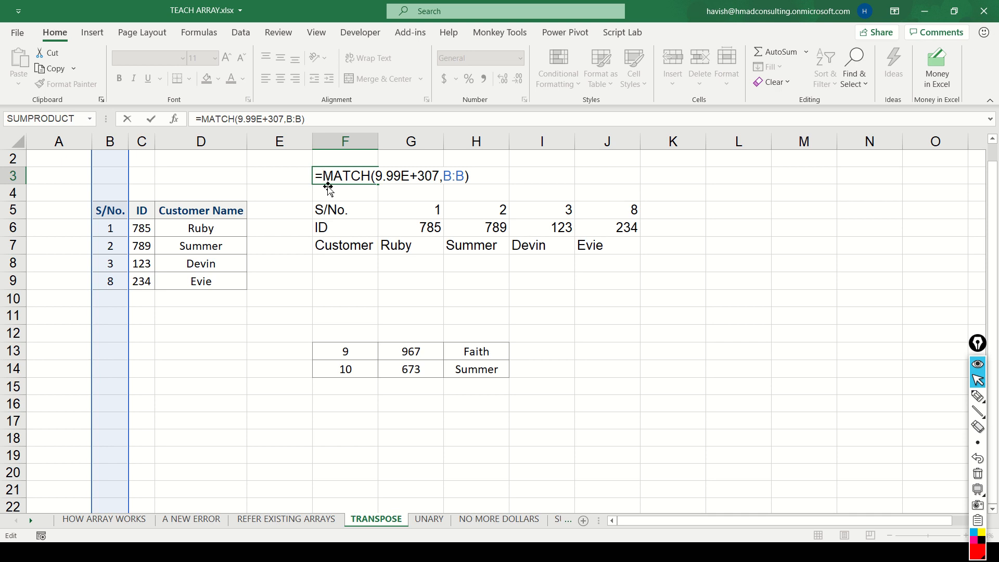
type("\"b")
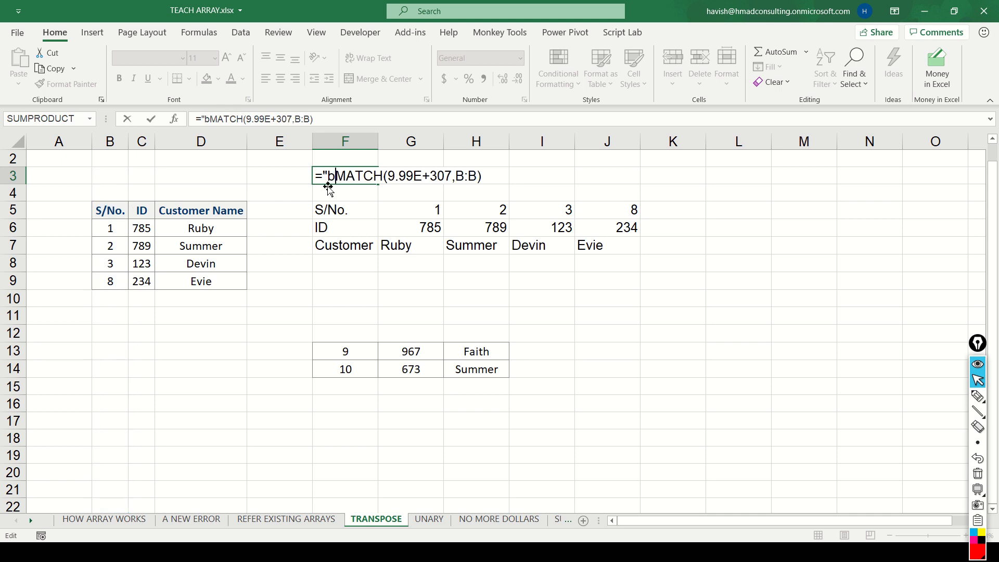
type("5:")
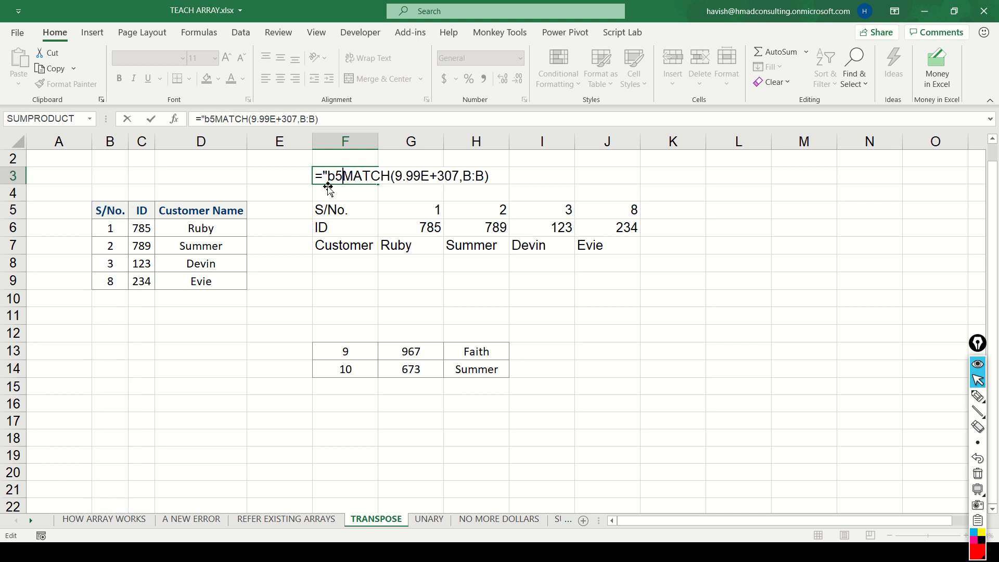
type("\" &")
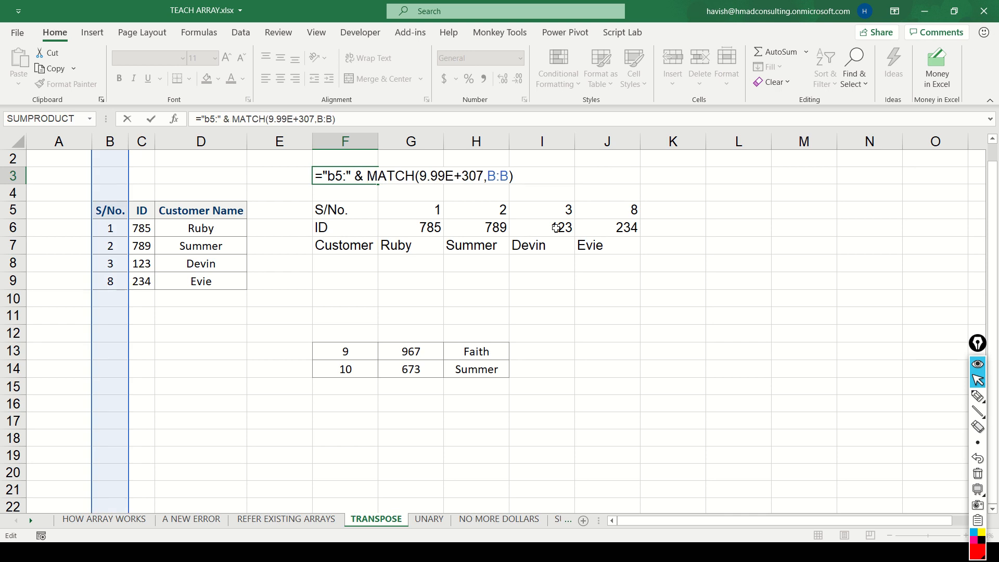
Extend the text in F3 so the formula is ="b5:b" & MATCH(9.99E+307,B:B)
key("Left")
key("Left")
key("Left")
key("Left")
type("b")
key("Right")
key("Right")
key("Right")
key("Right")
key("Right")
key("Left")
key("shift+Right")
key("shift+Right")
key("shift+Right")
key("shift+Right")
key("shift+Right")
key("shift+Right")
key("shift+Right")
key("shift+Right")
key("shift+Right")
key("shift+Right")
key("shift+Right")
key("shift+Right")
key("shift+Right")
key("shift+Right")
key("shift+Right")
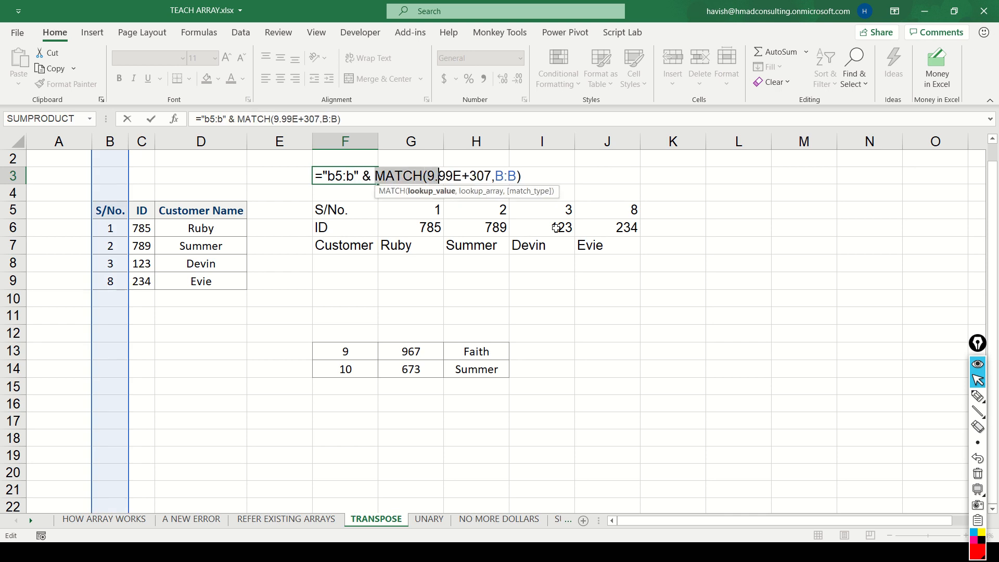
key("Return")
key("Up")
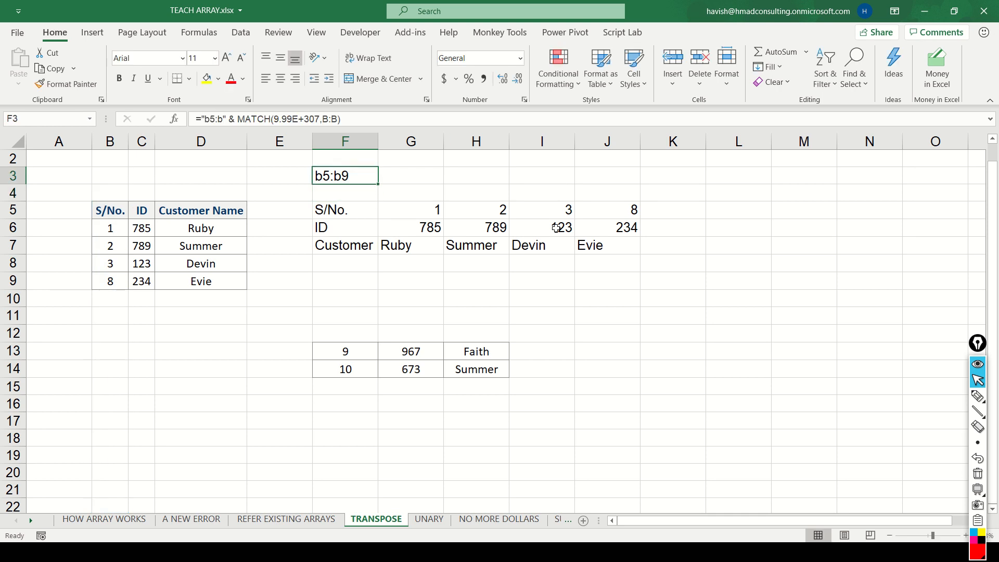
Move the range-text formula from F3 to M3
key("ctrl+x")
key("Right")
key("Right")
key("Right")
key("Right")
key("Right")
key("Right")
key("Right")
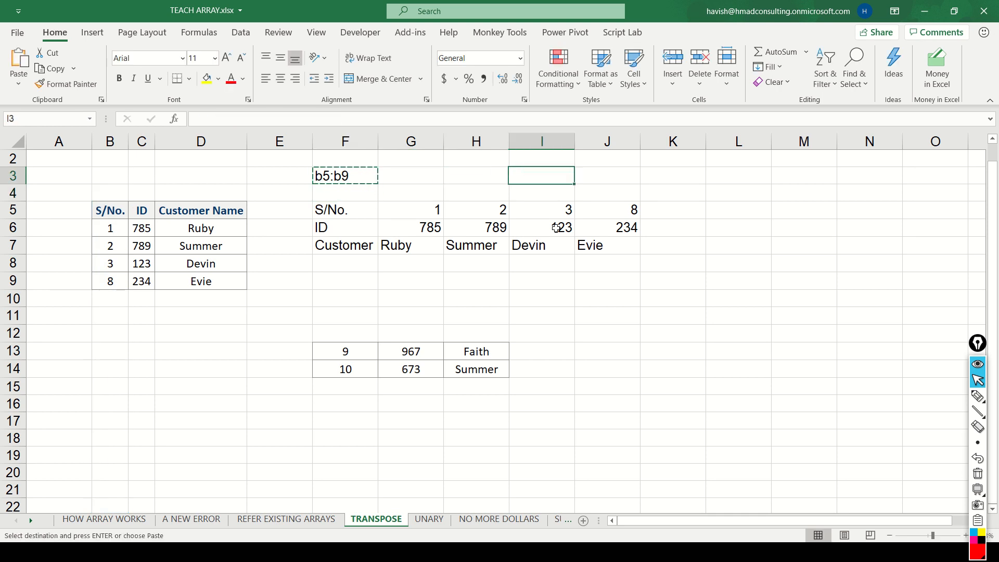
key("Return")
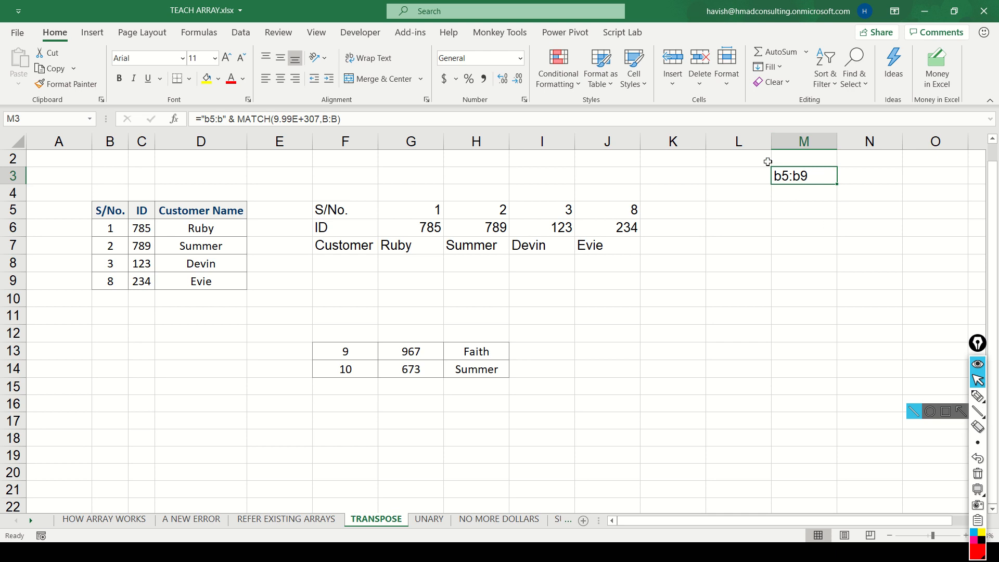
Wrap the formula in M3 with INDIRECT, giving =INDIRECT("b5:b" & MATCH(9.99E+307,B:B))
key("F2")
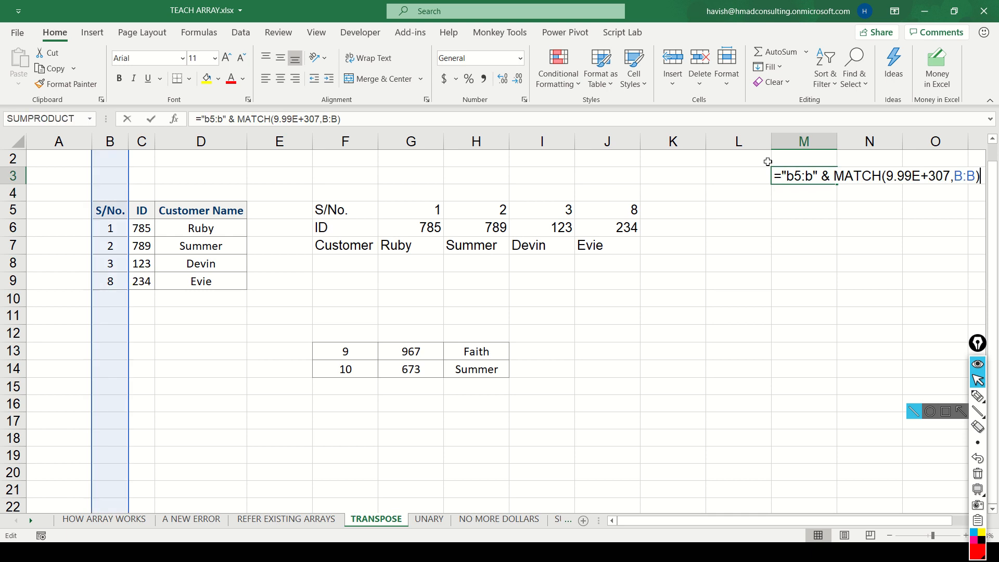
key("Left")
key("Left")
key("Left")
key("Left")
key("Left")
key("Left")
key("Left")
key("Left")
key("Home")
key("Right")
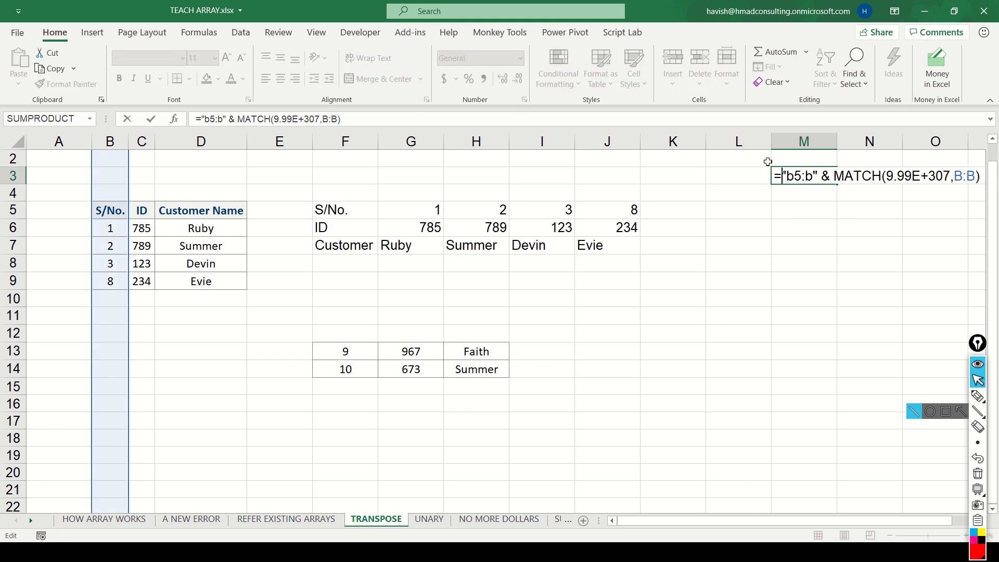
type("indi")
key("Tab")
key("Down")
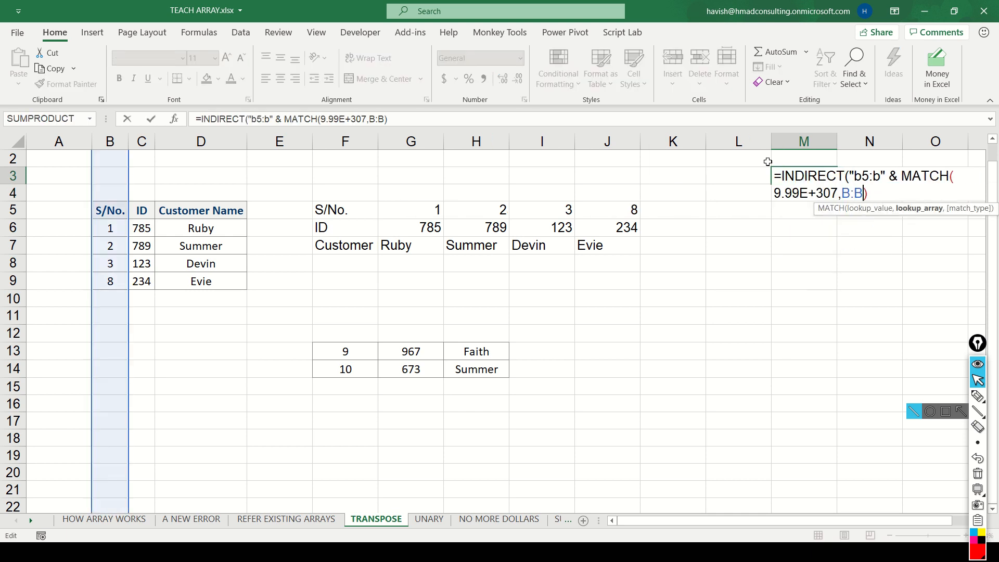
key("Right")
type(")")
key("Return")
key("Up")
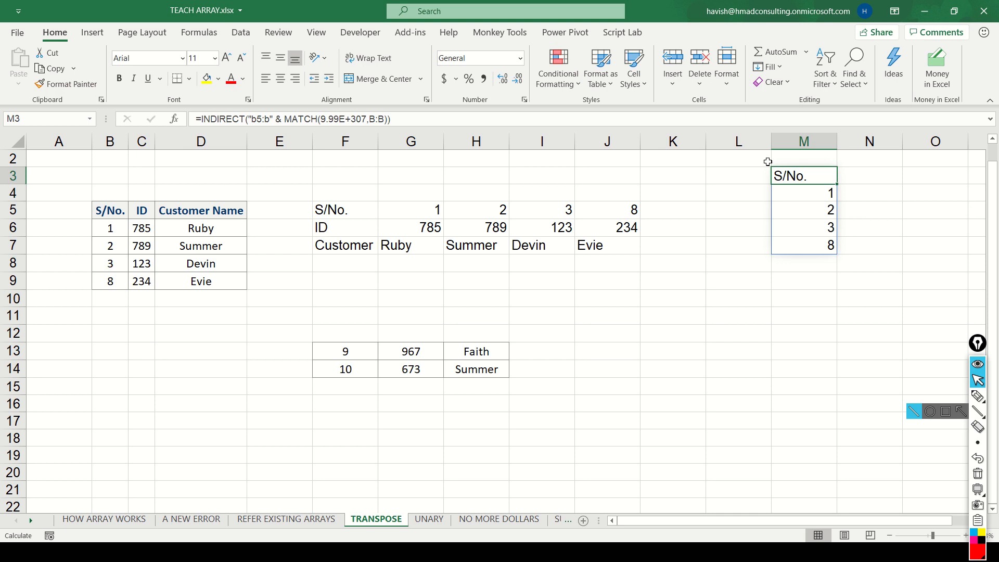
Examine the INDIRECT formula in M3 and compare its spilled range with the source cells B5:B9
key("ctrl+shift+Down")
key("Down")
key("Up")
key("F2")
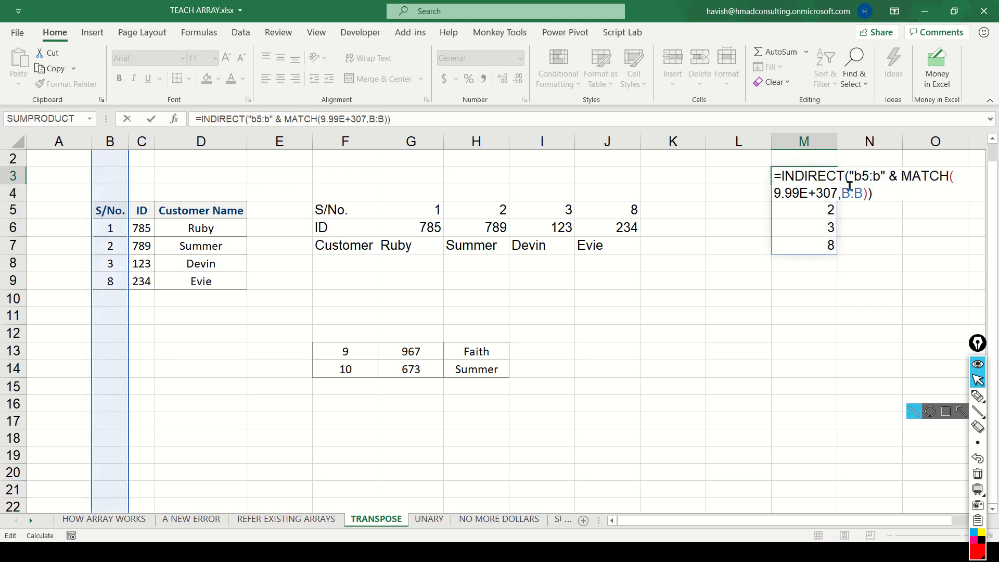
left_click_drag(794, 176, 818, 176)
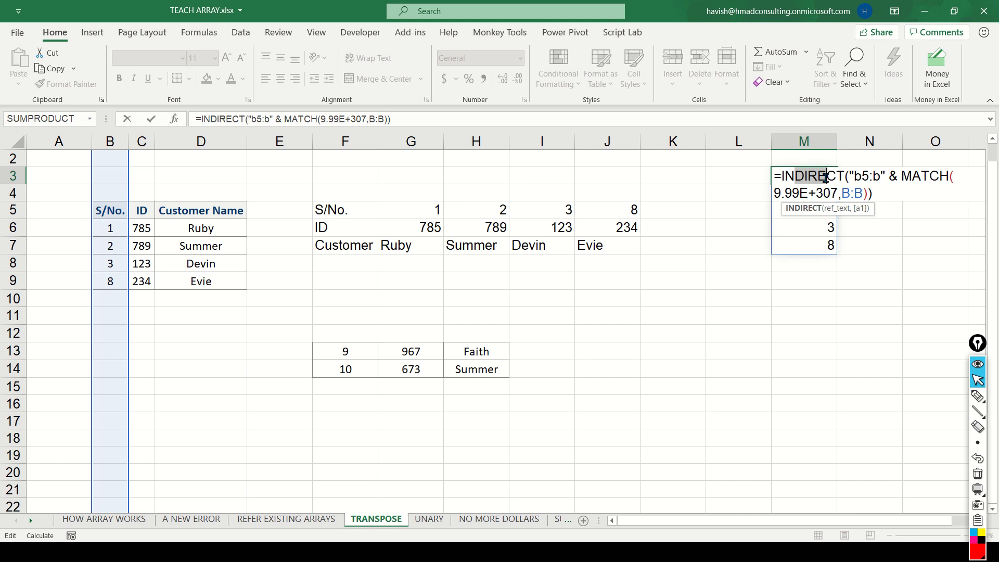
key("Escape")
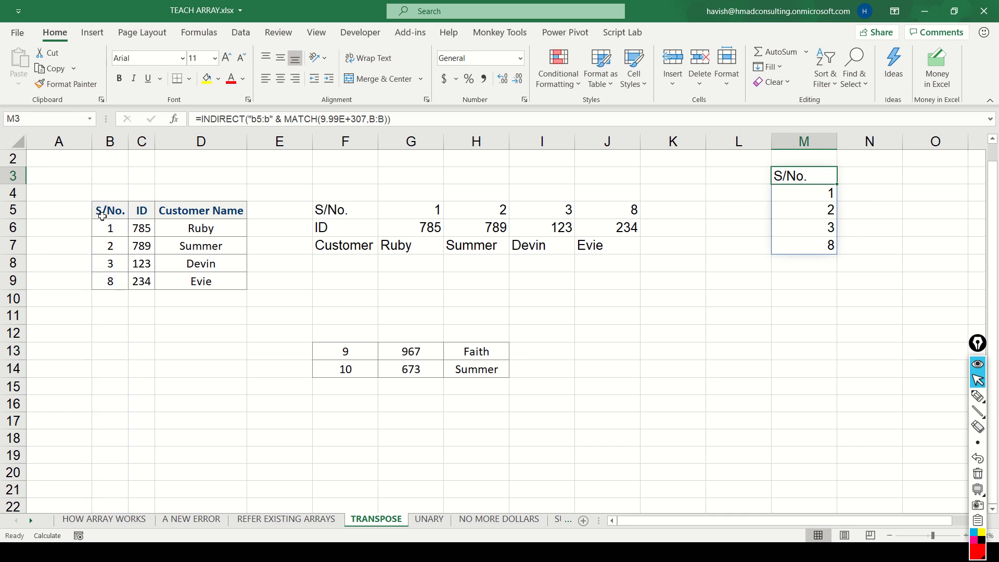
left_click_drag(101, 211, 109, 281)
left_click_drag(822, 174, 820, 256)
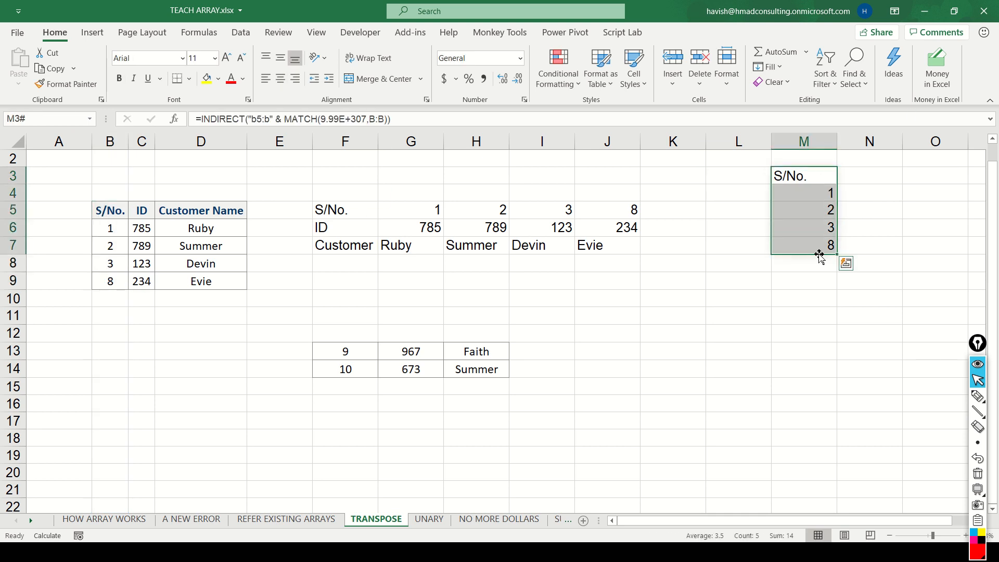
Copy the serial numbers 9 and 10 from F13:F14 into B10:B11 under the customer table
left_click(357, 339)
key("Left")
left_click(359, 344)
key("shift+Down")
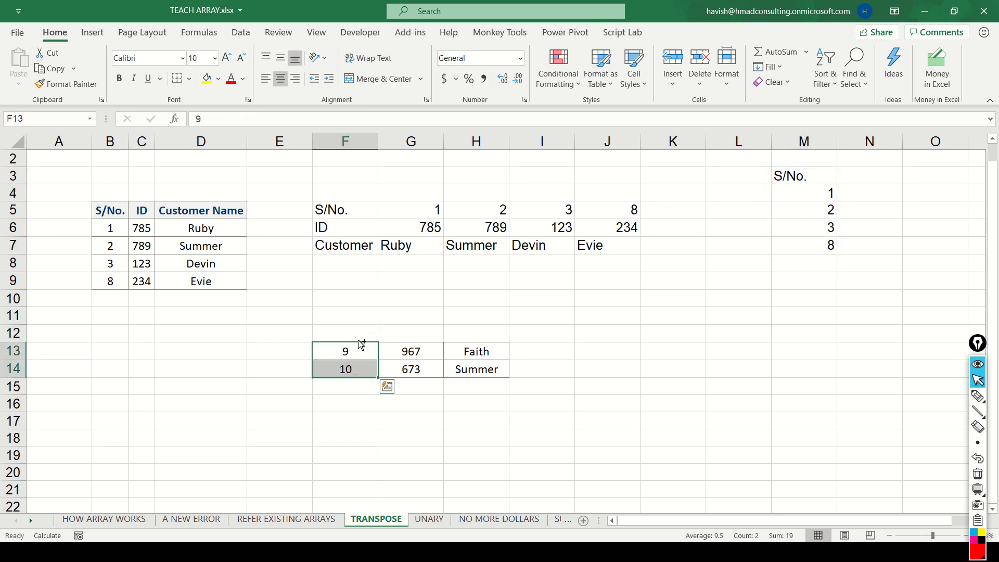
key("ctrl+c")
key("Up")
key("Left")
key("Up")
key("Up")
key("Left")
key("Left")
key("Left")
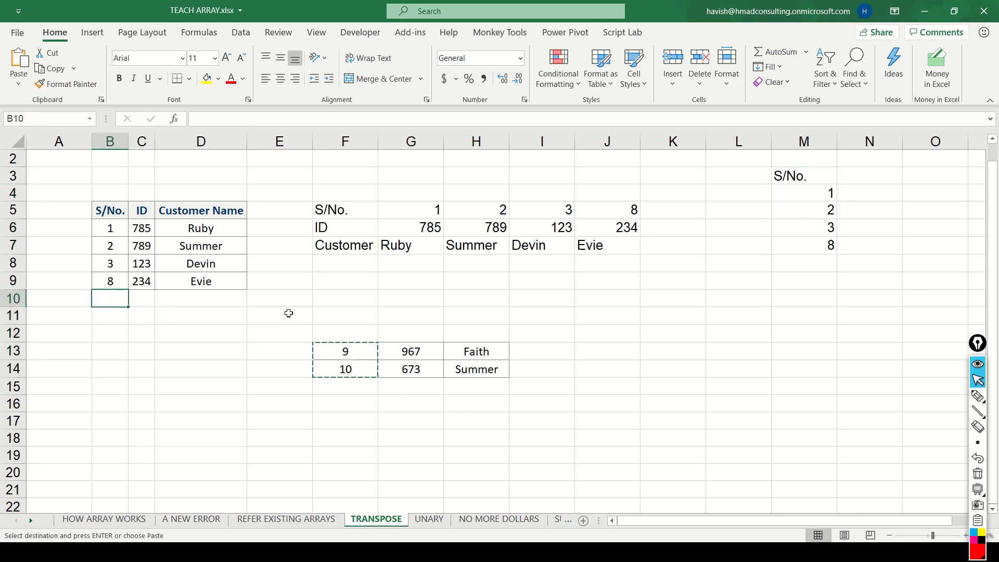
key("ctrl+v")
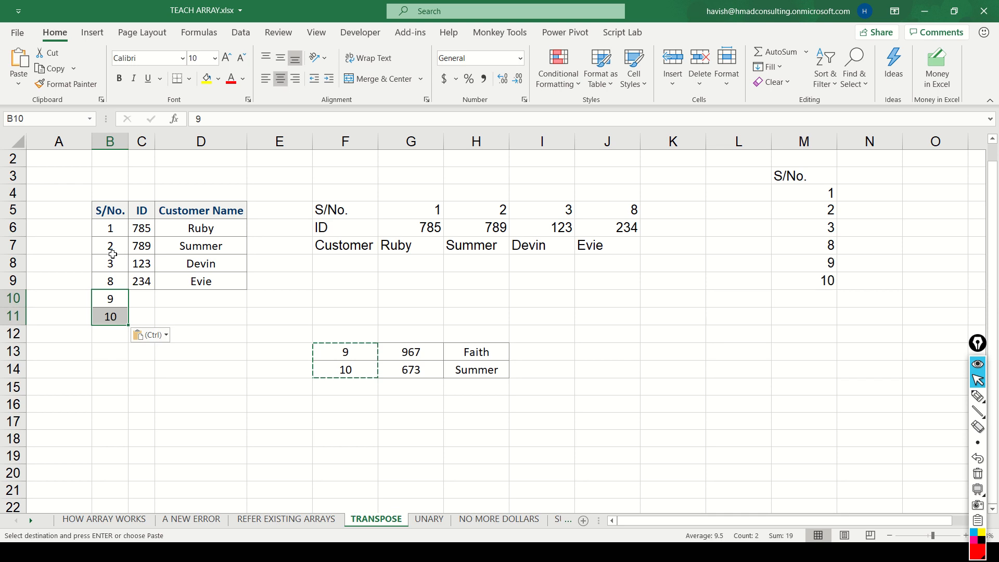
Examine the extended spill range in column M and the MATCH part of the INDIRECT formula in M3
left_click_drag(803, 250, 810, 280)
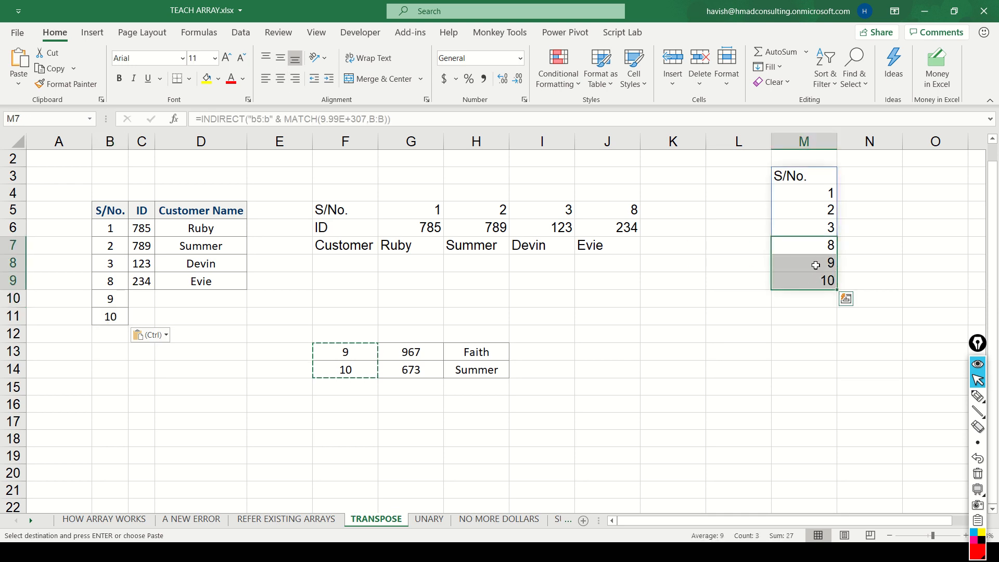
double_click(802, 177)
key("Right")
key("Right")
key("Right")
key("Right")
key("Right")
key("Right")
key("Right")
key("Right")
key("Right")
key("Right")
key("Right")
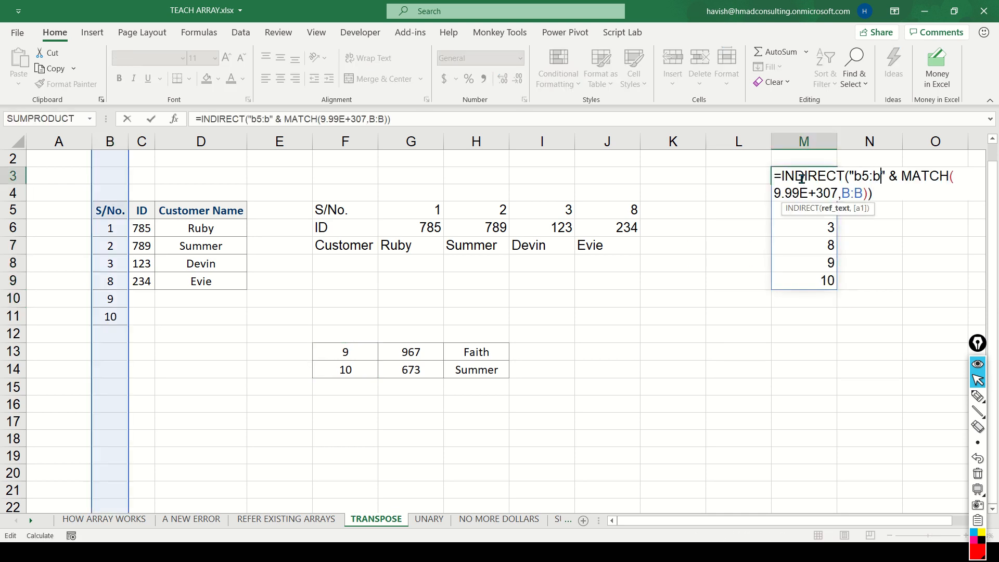
key("shift+Right")
key("shift+Right")
key("shift+Right")
key("shift+Right")
key("shift+Right")
key("shift+Right")
key("shift+Right")
key("shift+Right")
key("shift+Right")
key("shift+Right")
key("shift+Right")
key("shift+Right")
key("shift+Right")
key("shift+Right")
key("shift+Right")
key("shift+Right")
key("shift+Right")
key("shift+Right")
key("shift+Right")
key("shift+Right")
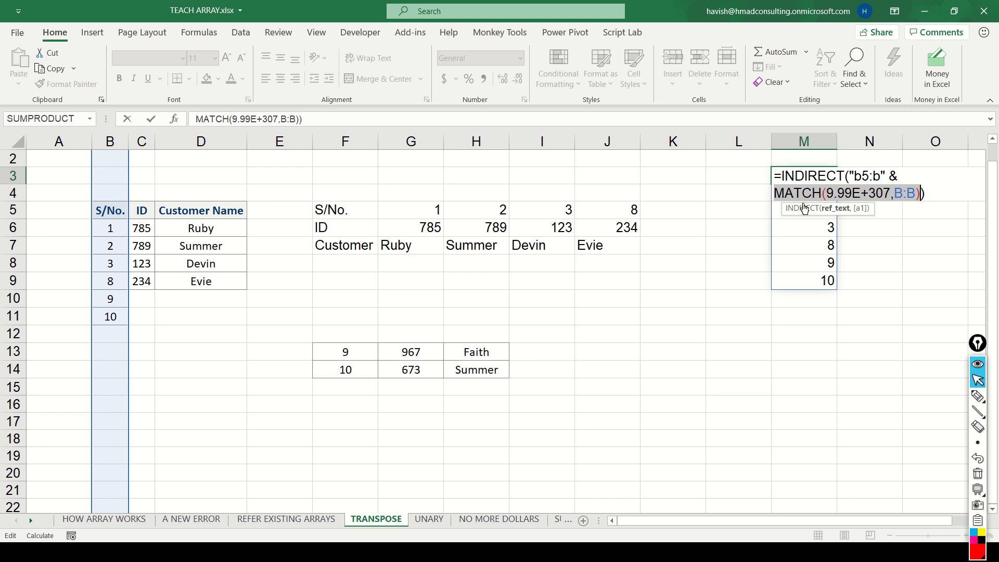
key("Return")
left_click_drag(810, 180, 810, 278)
Replace B5:D9 in the TRANSPOSE formula in F5 with the INDIRECT expression copied from M3
key("F2")
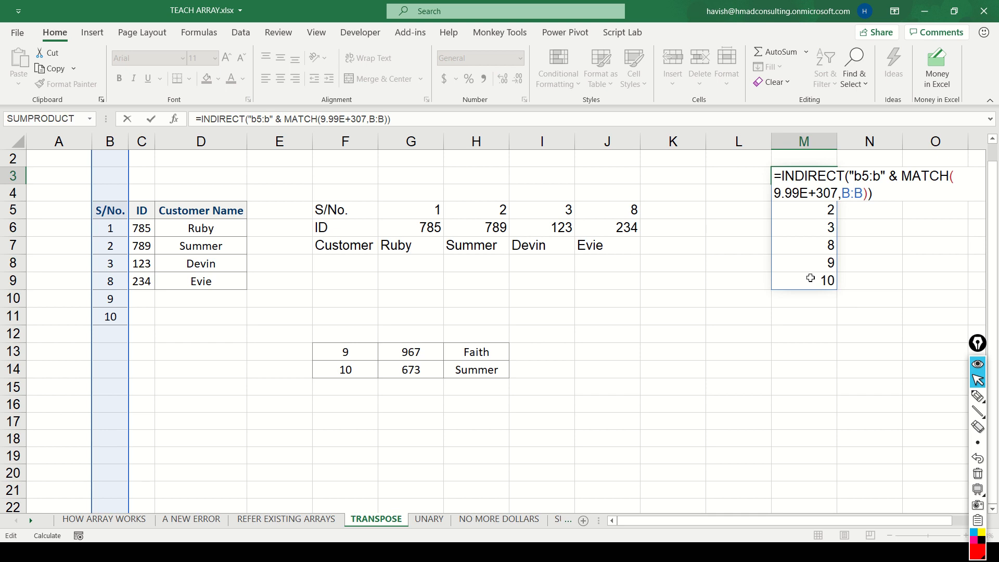
key("ctrl+shift+Home")
key("shift+Right")
key("ctrl+c")
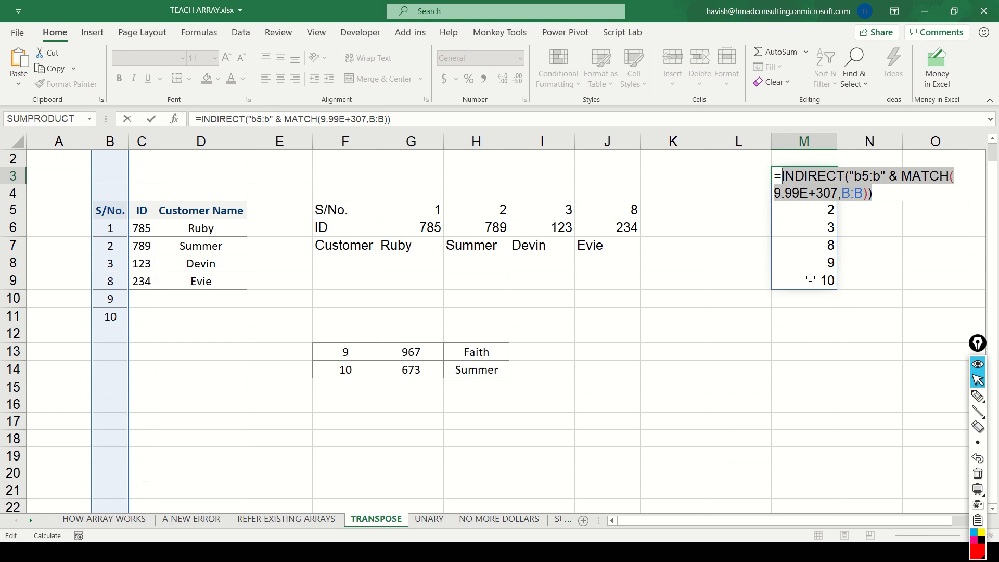
key("Escape")
key("Left")
key("Left")
key("Left")
key("Left")
key("Down")
key("Left")
key("Left")
key("Left")
key("Down")
key("F2")
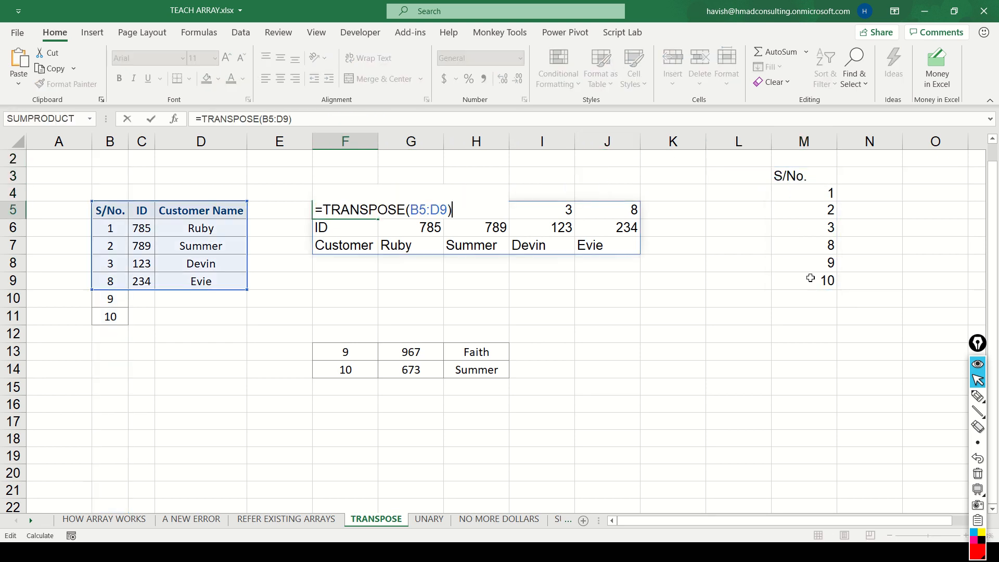
key("Left")
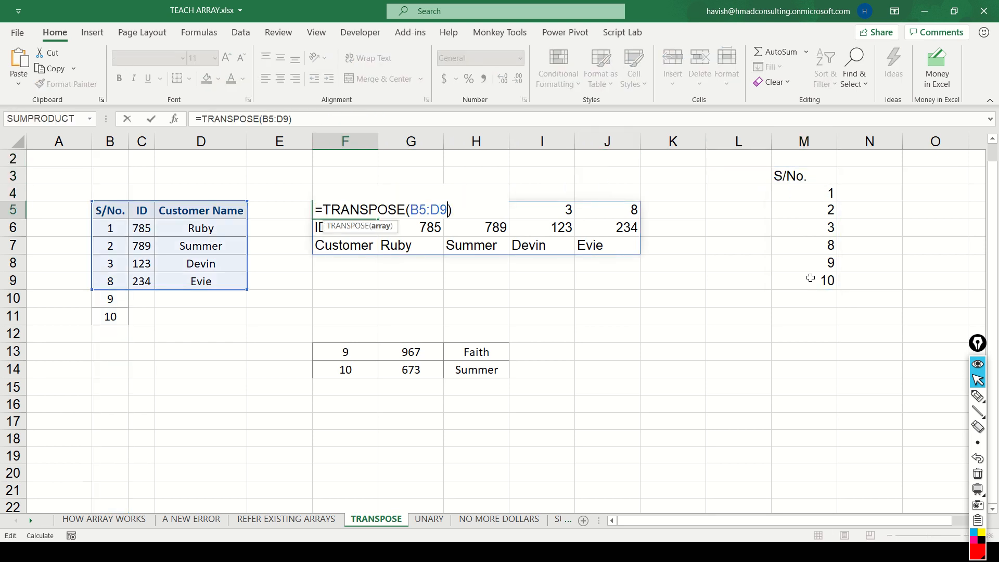
key("shift+Left")
key("shift+Left")
key("shift+Left")
key("shift+Left")
key("shift+Left")
key("ctrl+v")
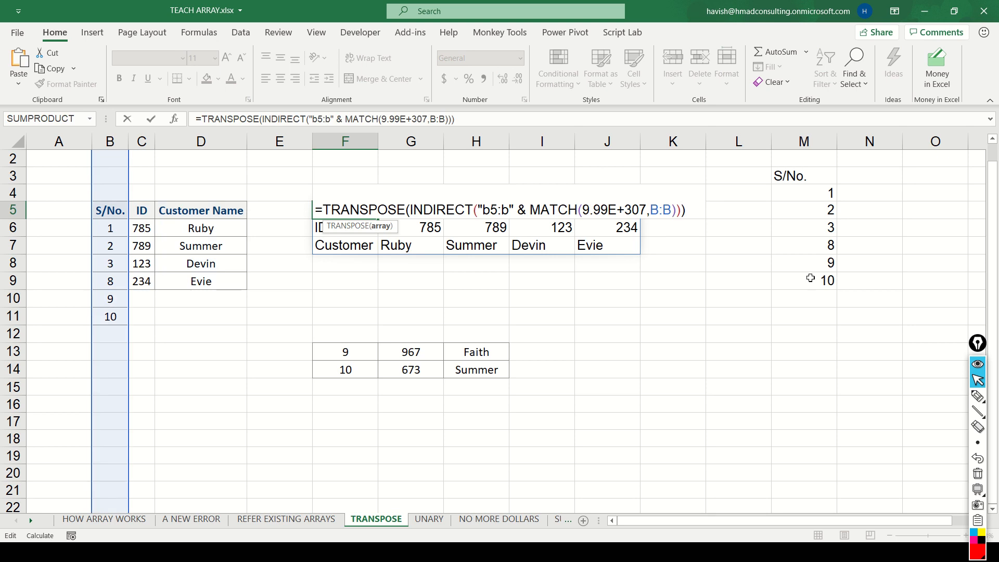
key("Return")
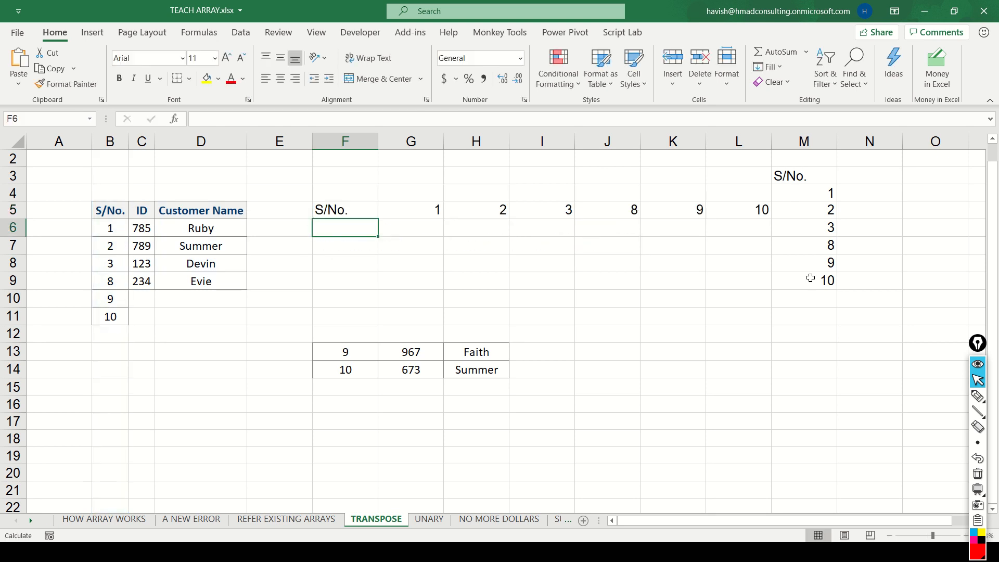
Clear the helper INDIRECT formula from column M
key("Up")
key("Right")
key("Right")
key("Right")
key("Right")
key("Up")
key("Right")
key("Right")
key("Right")
key("Up")
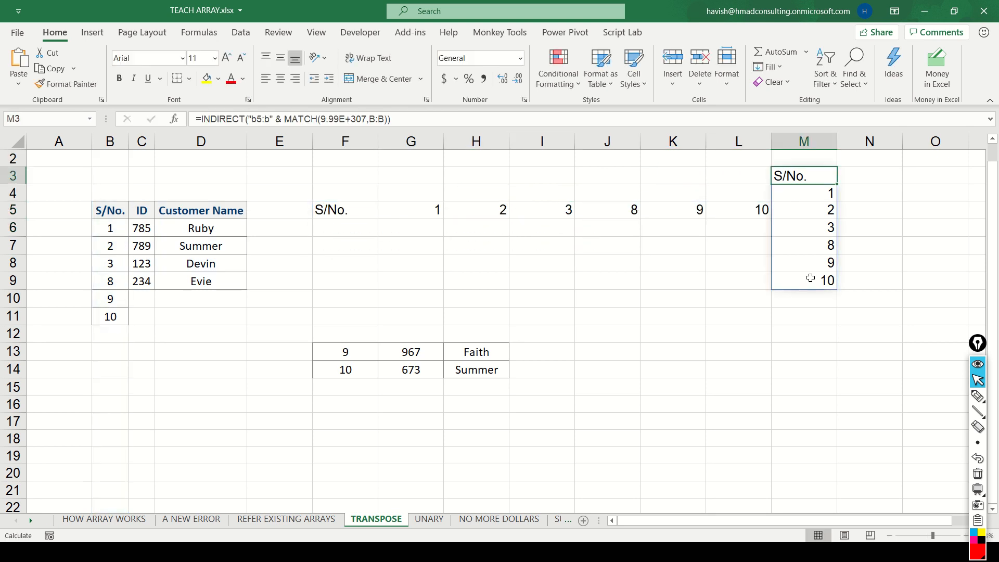
key("ctrl+space")
key("Delete")
Change the INDIRECT reference text in F5's TRANSPOSE formula to "b5:d" so it covers columns B through D
key("Left")
key("Left")
key("Left")
key("Down")
key("Left")
key("Left")
key("Left")
key("Down")
key("Left")
key("F2")
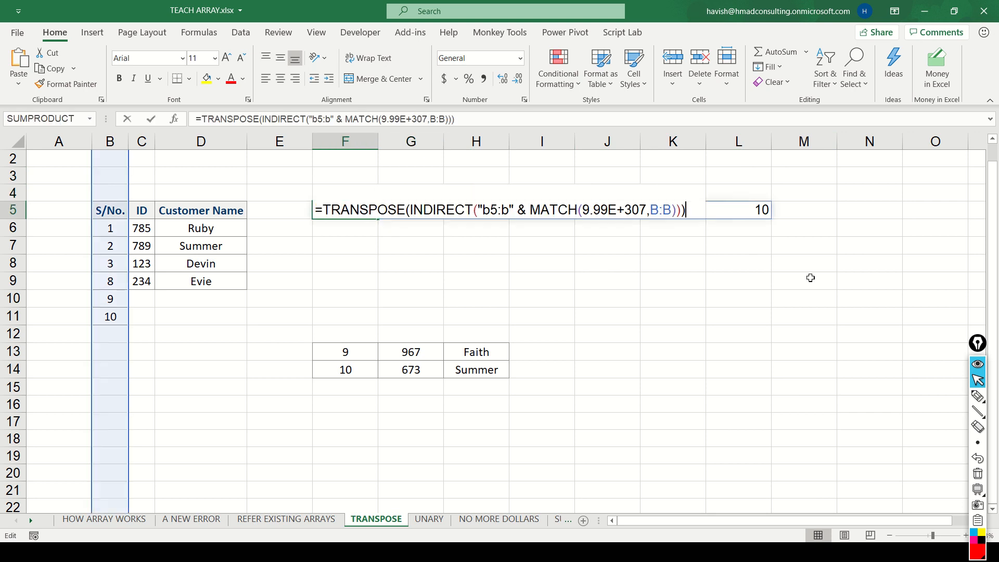
key("Left")
key("Left")
key("Left")
key("Left")
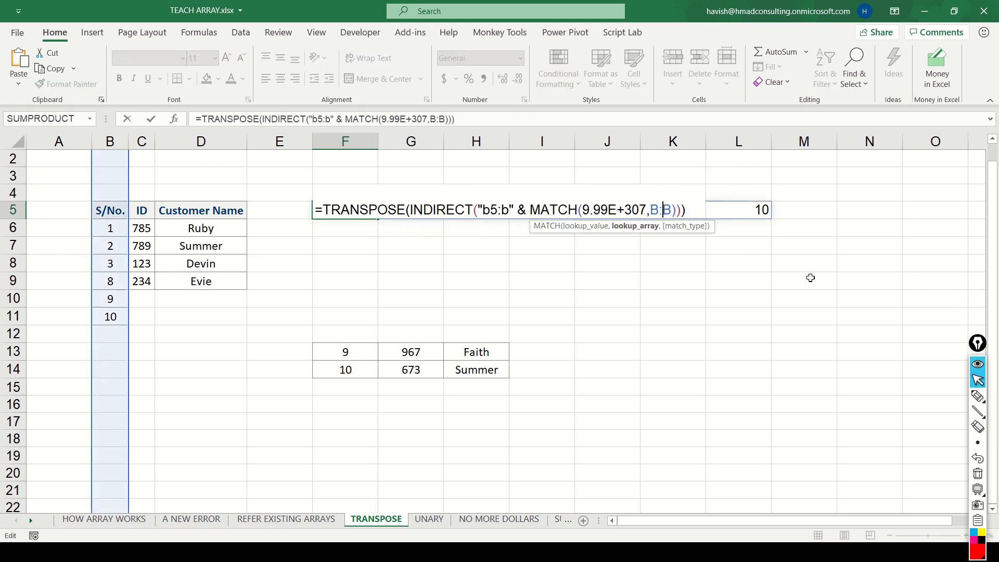
key("Left")
key("Left")
key("Left")
key("Left")
key("Left")
key("Left")
key("Left")
key("Left")
key("Left")
key("Left")
key("Left")
key("Left")
key("Left")
key("Left")
key("Left")
key("Left")
key("Left")
key("Left")
key("Left")
key("Left")
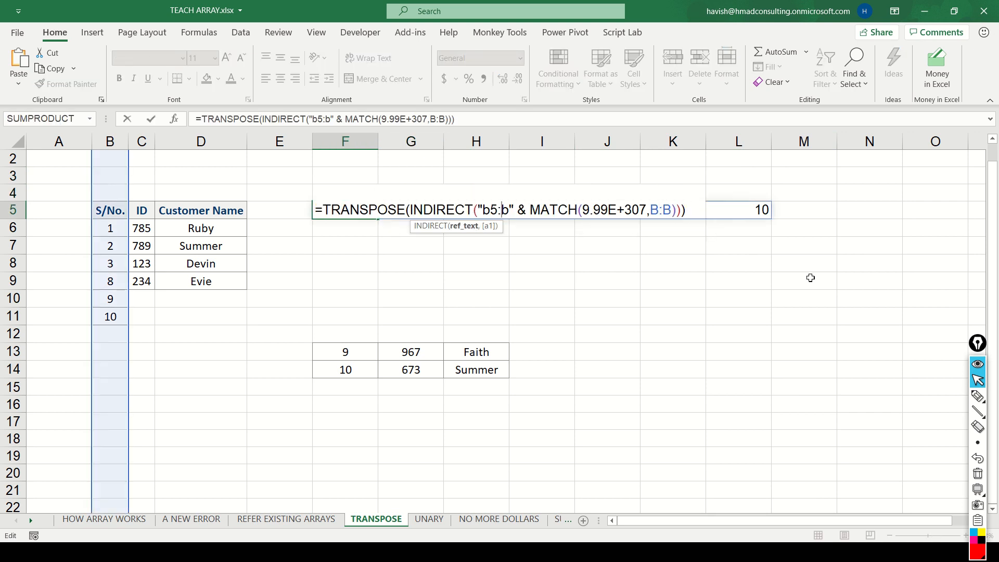
key("BackSpace")
type("d")
key("Return")
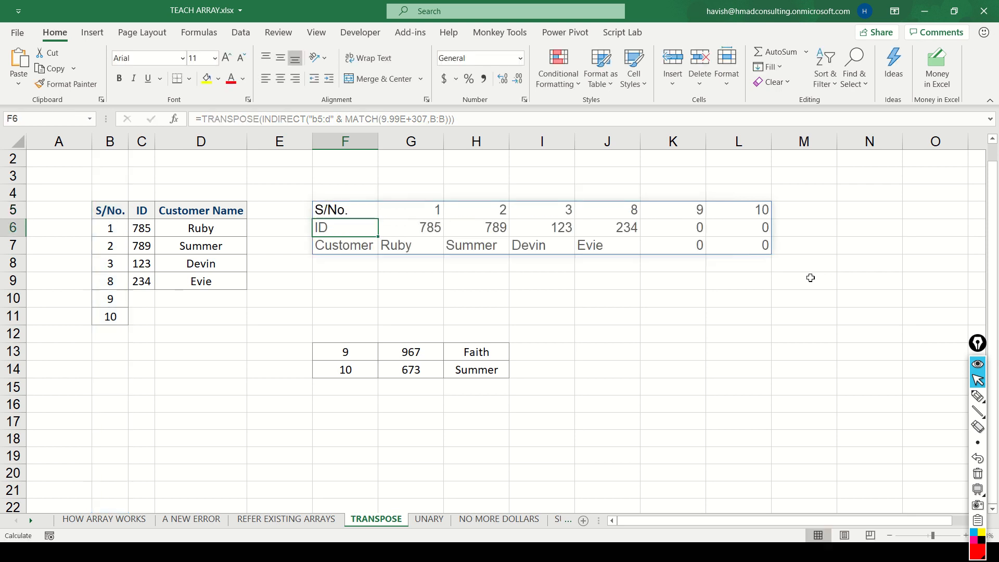
Clear the contents of rows 10 and 11, removing the serial numbers under the customer table
key("Up")
key("Left")
key("Down")
key("Down")
key("Down")
key("Down")
key("Down")
key("Left")
key("Left")
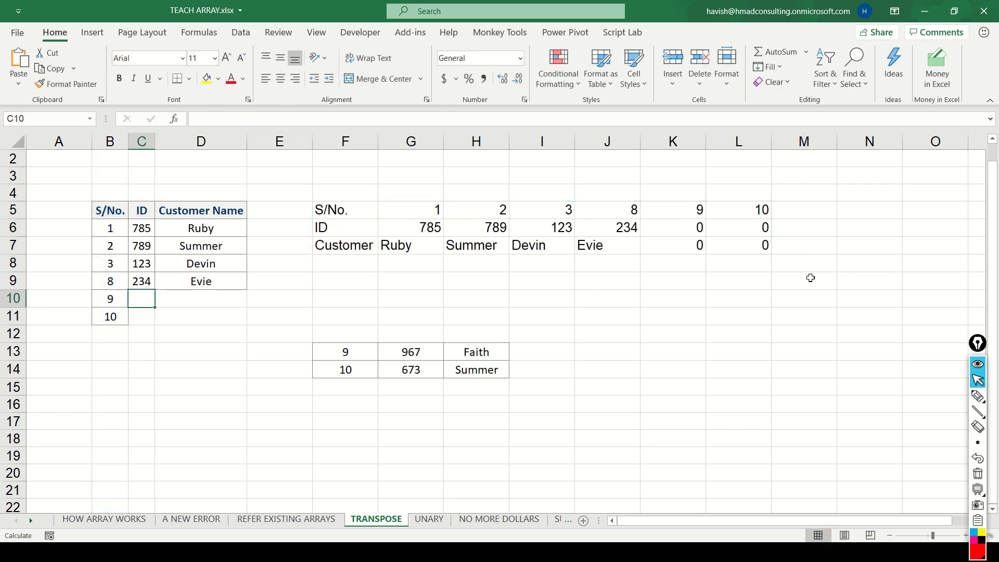
key("Left")
key("shift+Down")
key("shift+space")
key("Delete")
Examine the whole TRANSPOSE spill range starting at F5
key("Up")
key("Up")
key("Right")
key("Right")
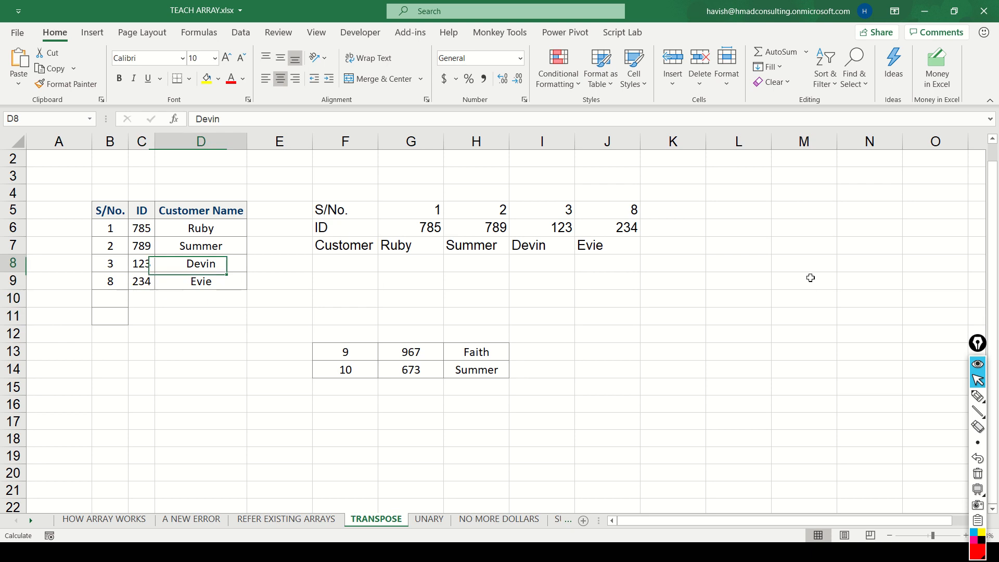
key("Right")
key("Right")
key("Up")
key("Up")
key("Up")
key("ctrl+a")
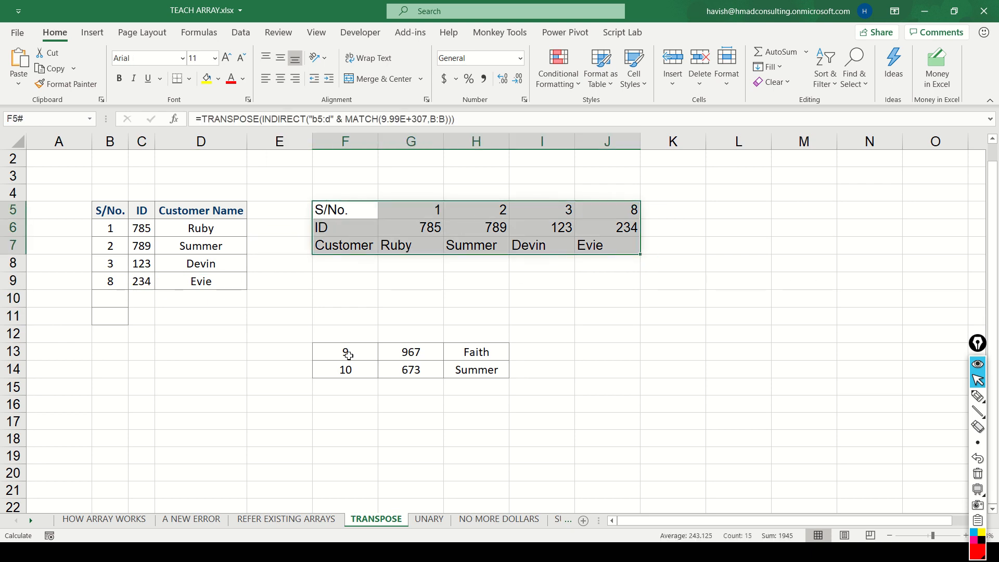
Move the two customer records from F13:H14 into B10:D11 at the end of the table
left_click_drag(346, 353, 453, 378)
key("ctrl+x")
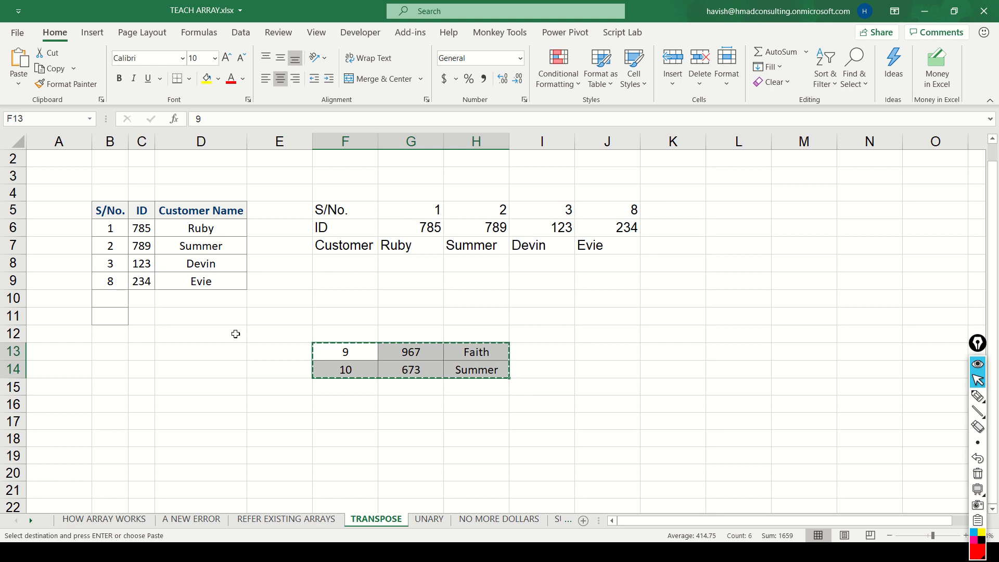
left_click(103, 292)
key("ctrl+v")
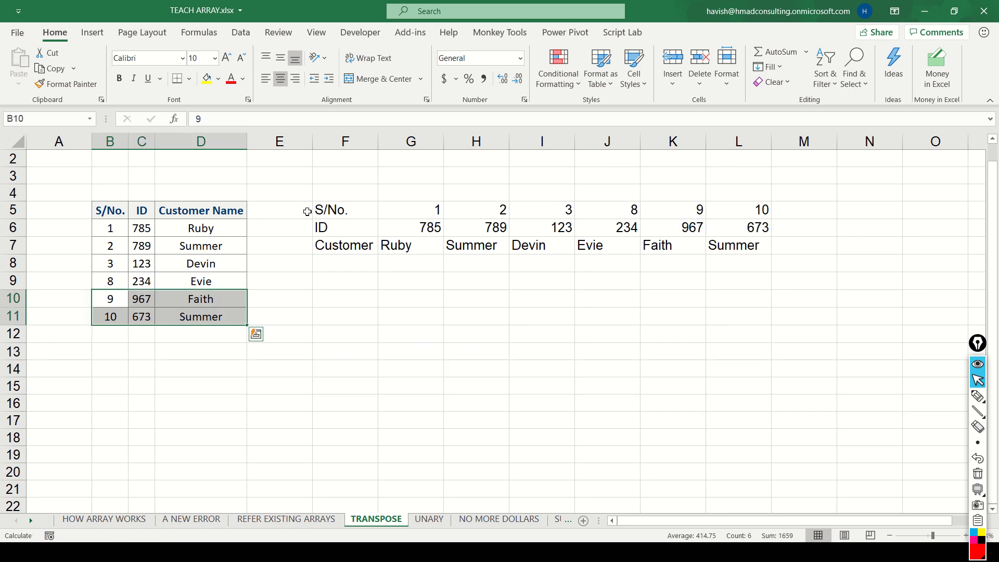
Examine the extended spill range from F5 and the TRANSPOSE and INDIRECT parts of its formula
left_click_drag(344, 209, 763, 250)
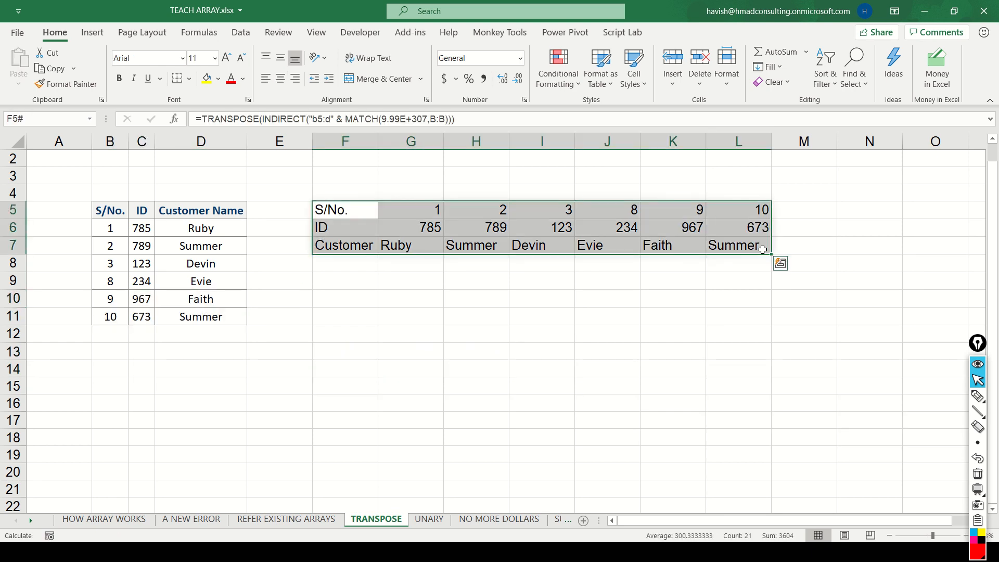
key("Left")
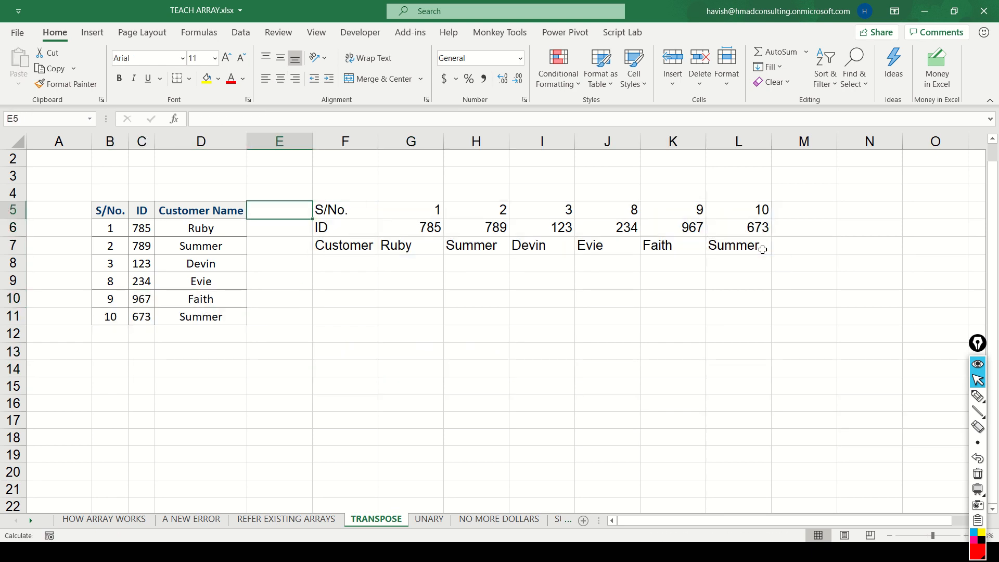
key("Right")
key("F2")
key("Right")
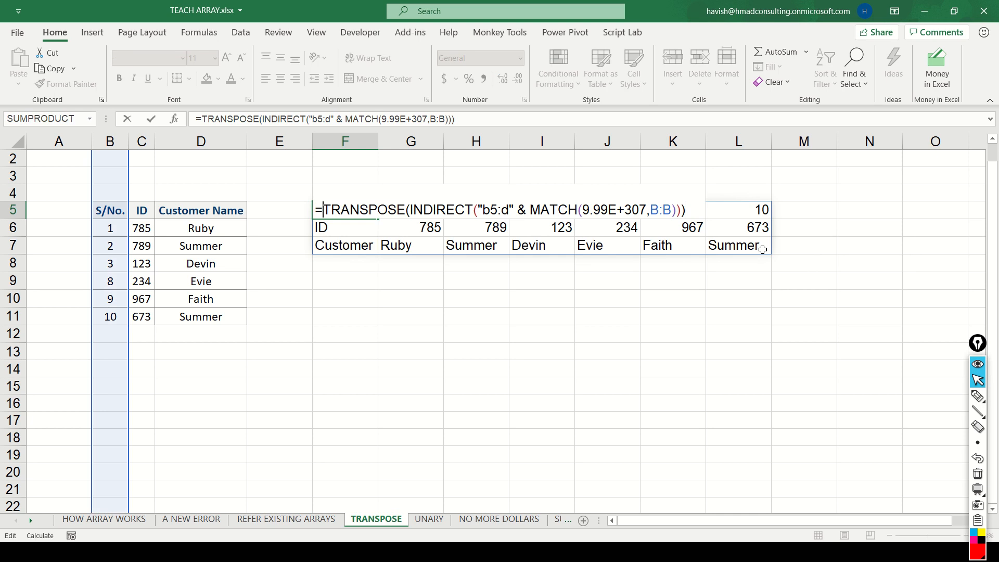
key("ctrl+shift+Right")
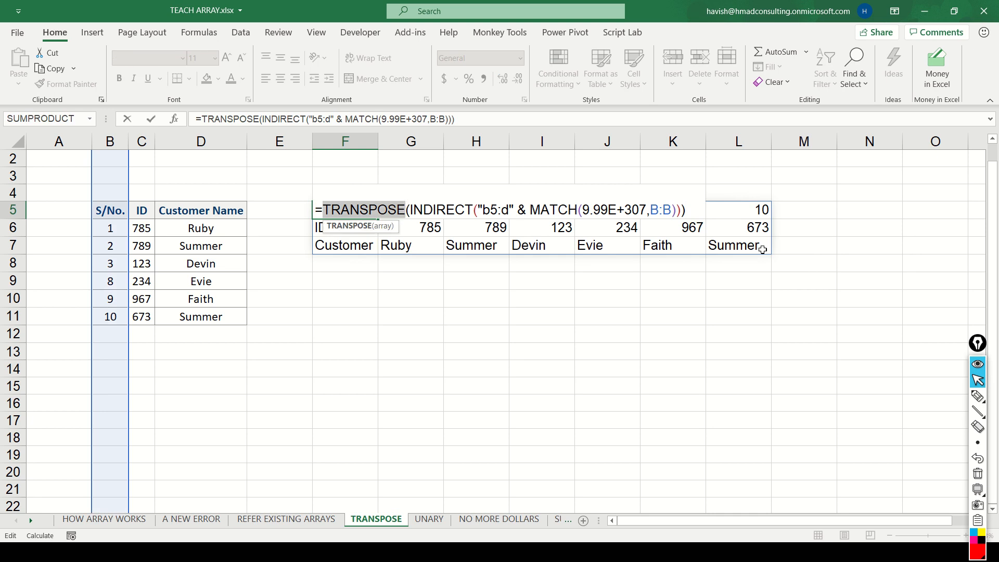
key("Right")
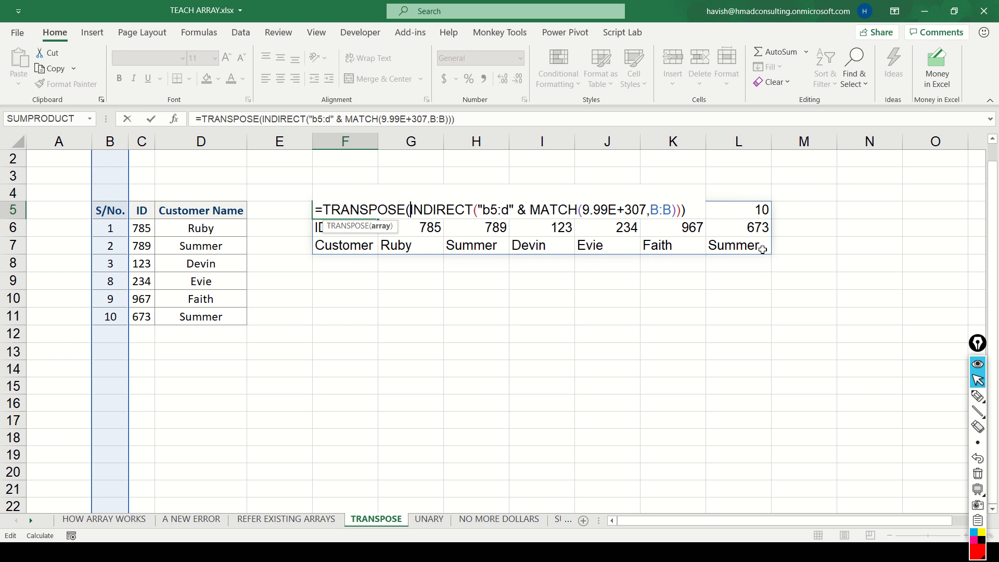
key("shift+End")
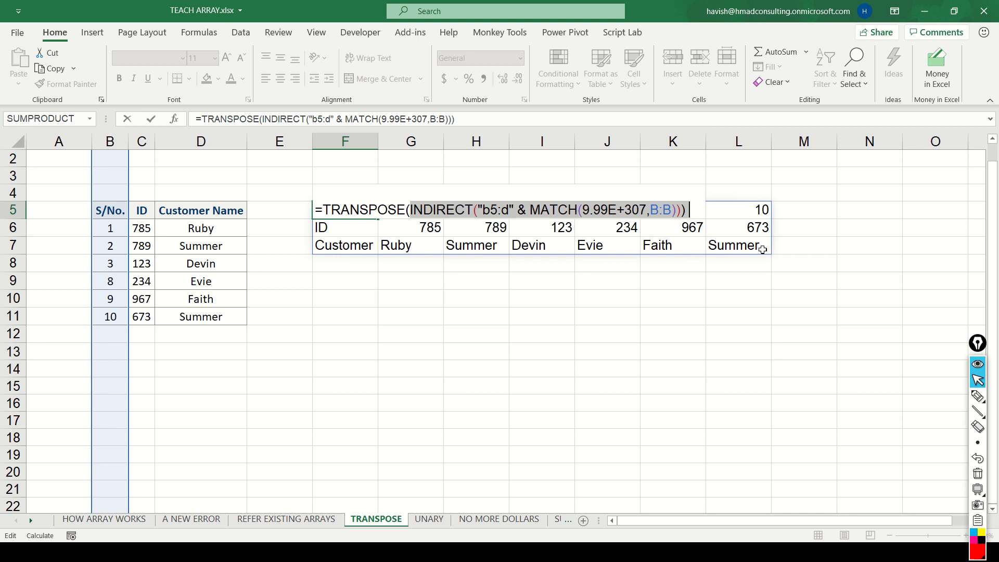
key("Escape")
Go to the UNARY sheet and examine the name-length question in D5:D6 and the customer names in B6:B11
key("ctrl+Page_Down")
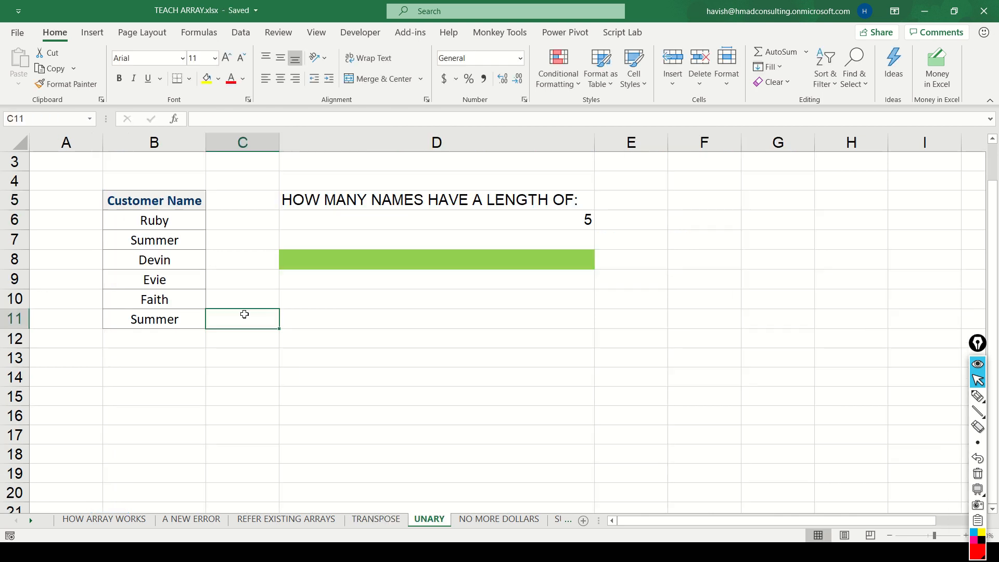
key("Right")
key("Up")
key("Up")
key("Up")
key("Up")
key("Up")
key("Up")
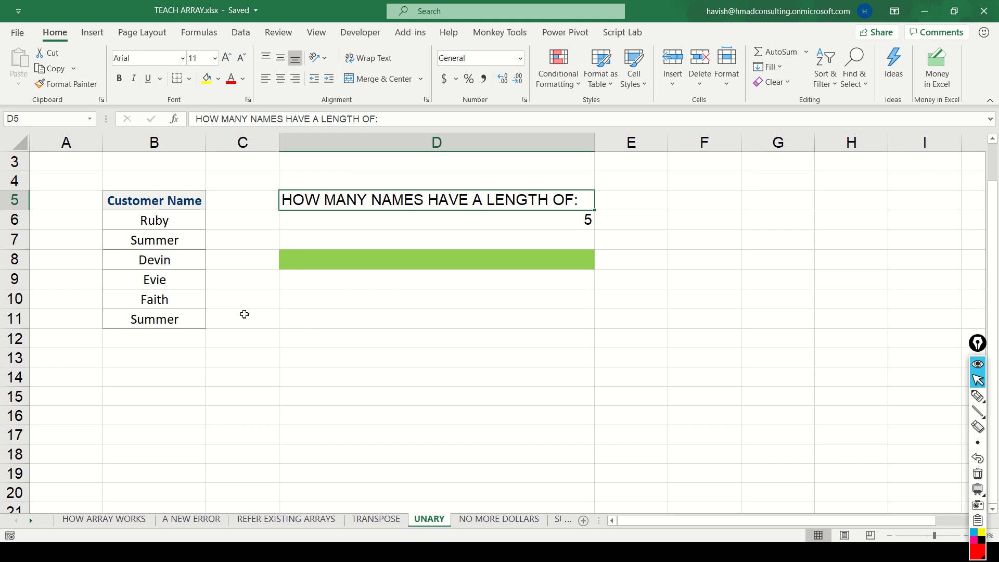
key("Down")
key("Left")
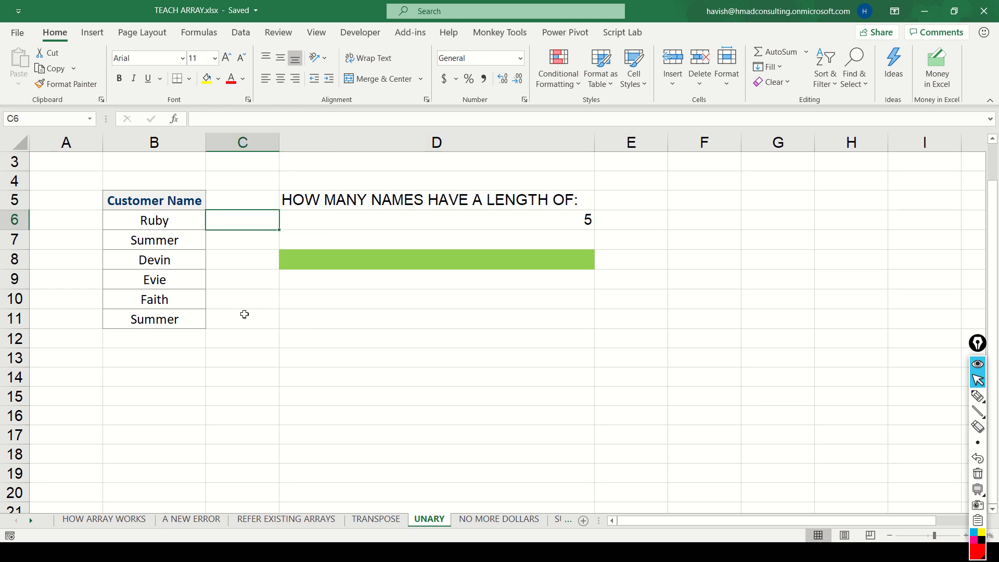
key("Left")
key("ctrl+shift+Down")
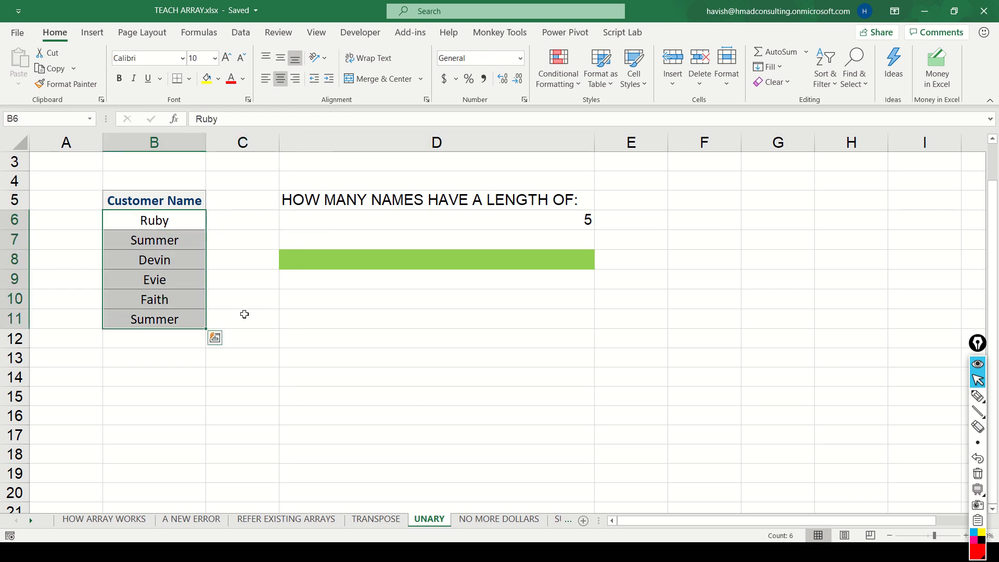
Enter =LEN(B6:B11) in the green cell D8 to get the length of each customer name
key("Right")
key("Down")
key("Down")
key("Right")
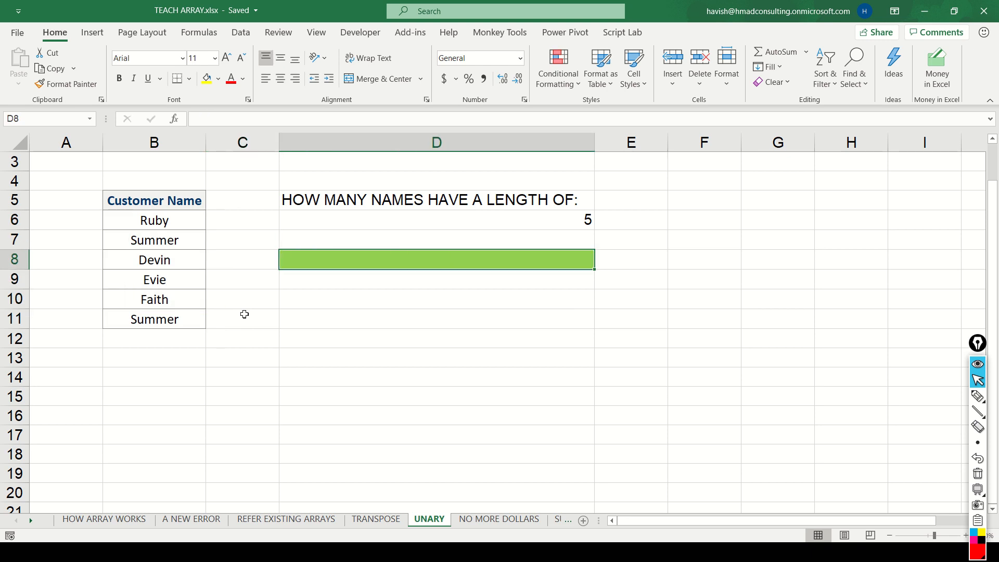
type("=len")
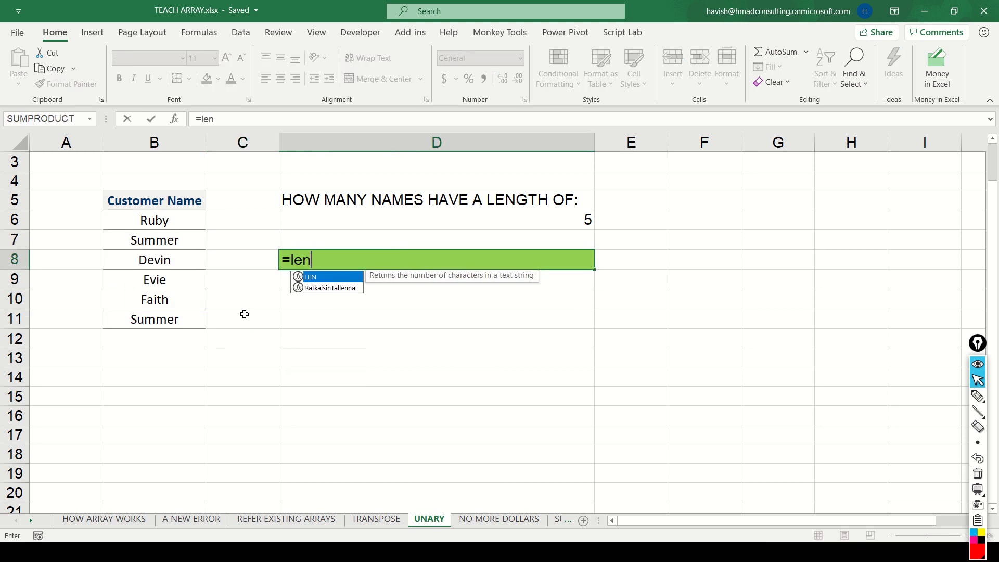
key("Tab")
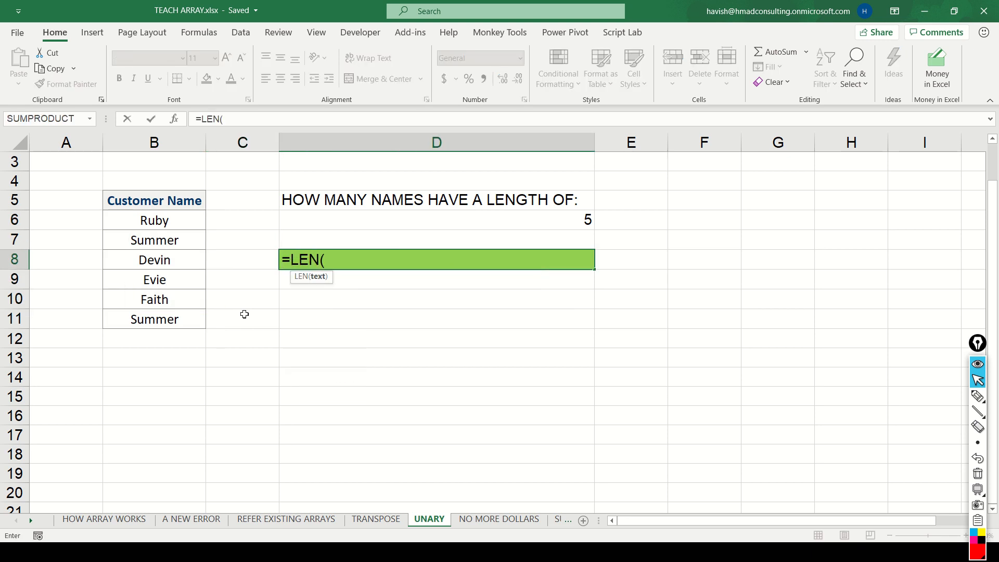
key("Left")
key("Left")
key("Up")
key("Up")
key("shift+Down")
key("shift+Down")
key("shift+Down")
key("shift+Down")
key("shift+Down")
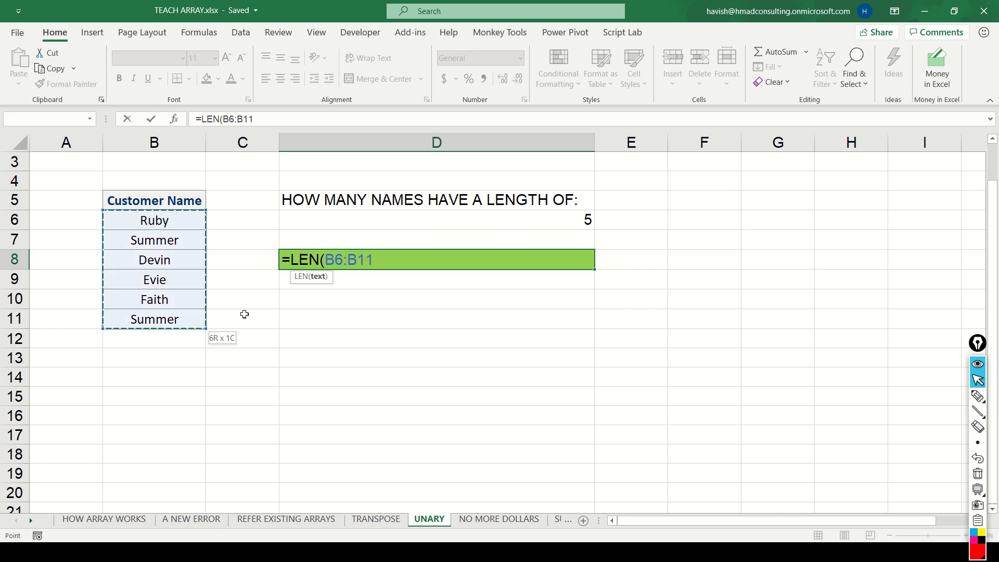
type(")")
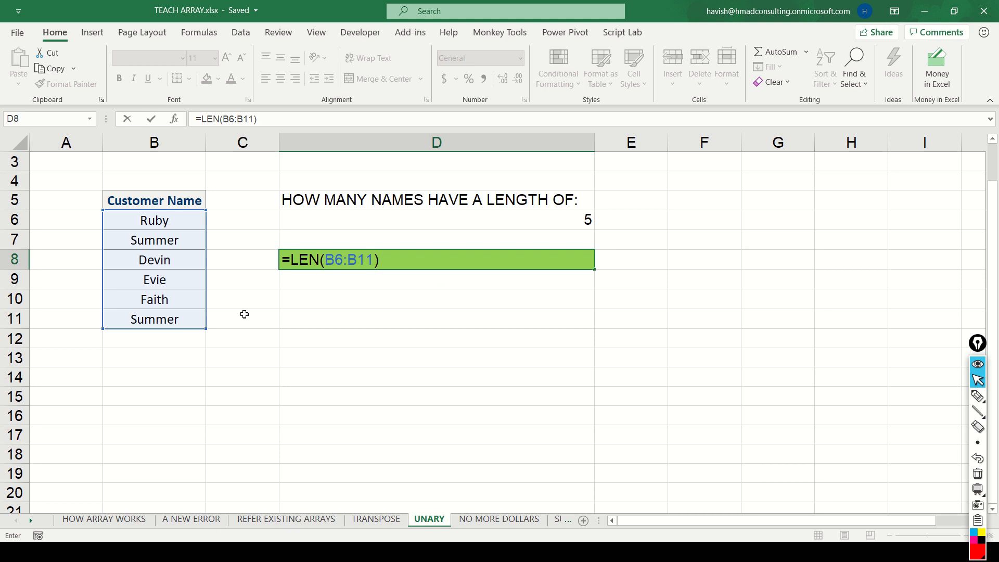
key("Return")
Examine the name lengths spilled down from D8
key("Up")
key("ctrl+shift+Down")
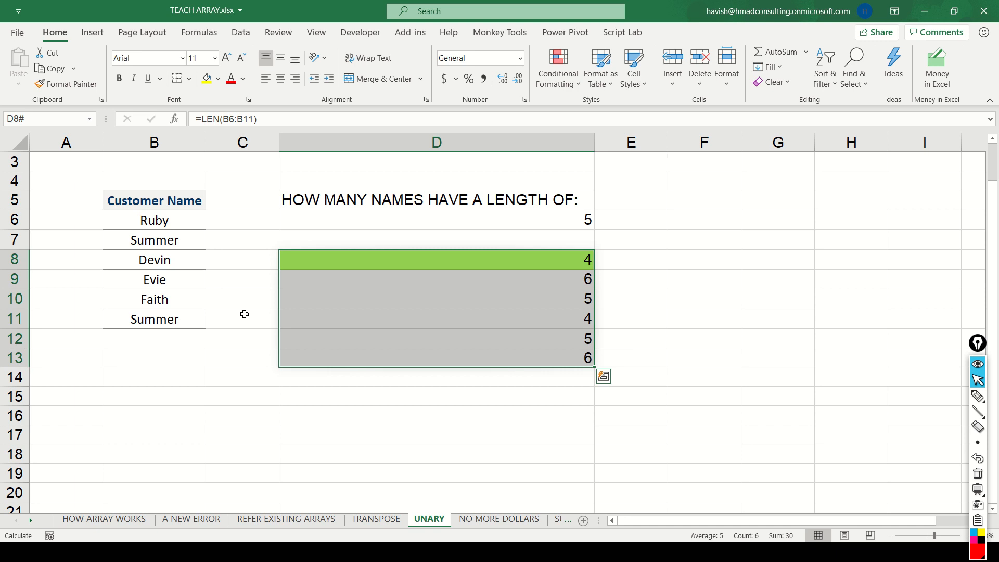
key("Down")
key("Down")
key("Down")
key("Down")
key("Down")
key("Down")
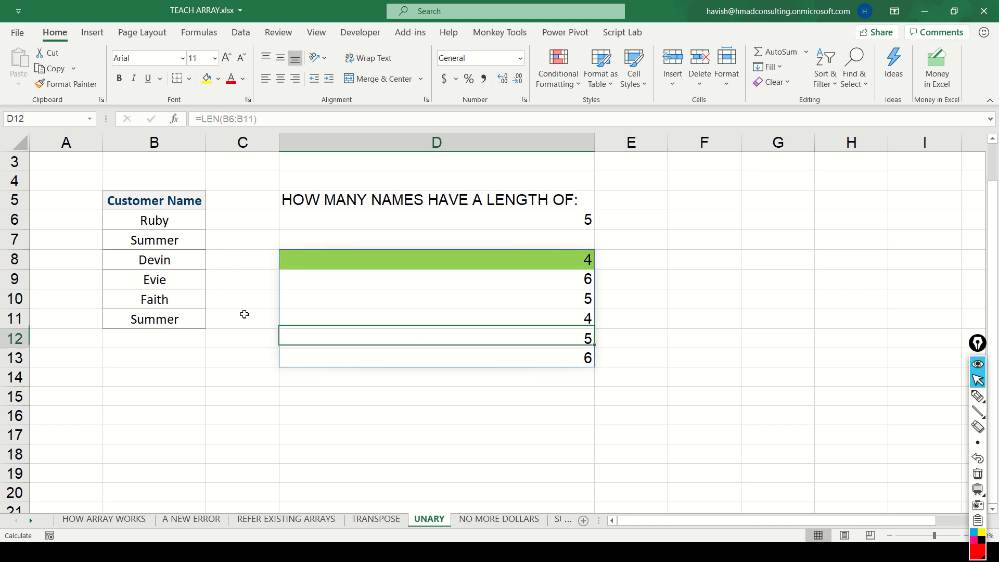
key("Up")
key("Up")
key("Up")
key("Up")
key("Up")
key("Up")
Extend the formula in D8 to =LEN(B6:B11)=D6 to compare each name length with the target length
key("F2")
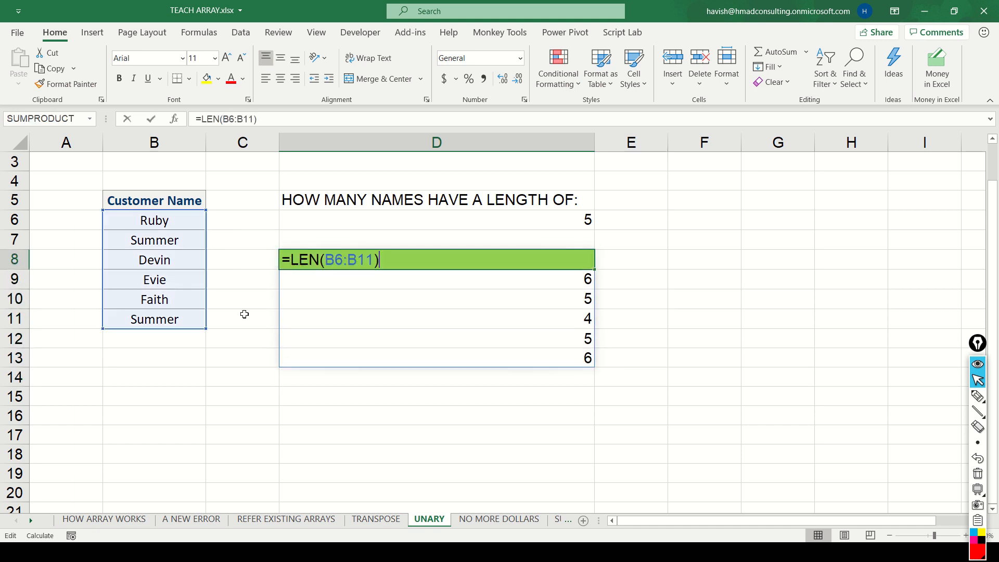
type("=")
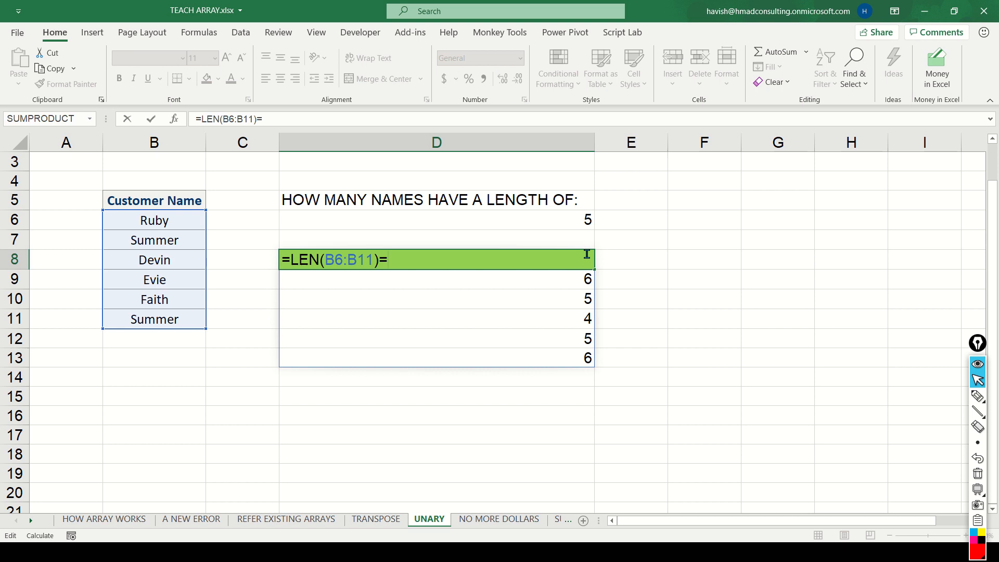
left_click(555, 223)
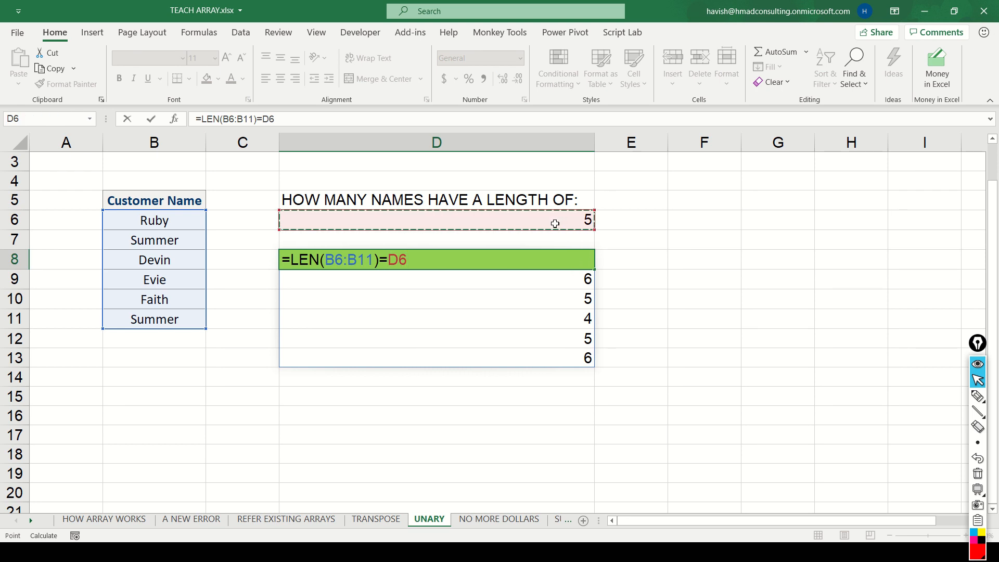
key("ctrl+Return")
Examine the logical comparison results spilled down from D8, cell by cell
key("ctrl+shift+Down")
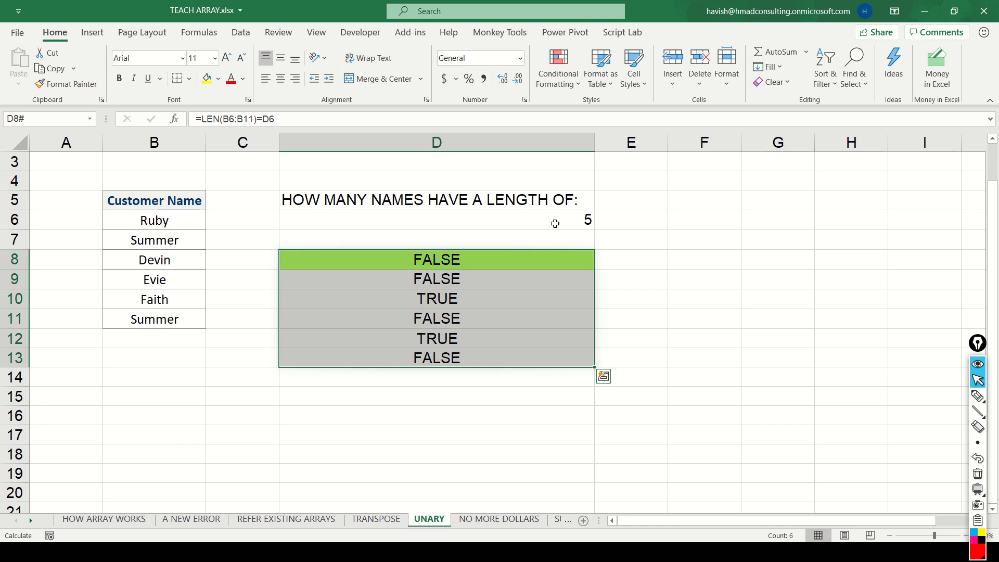
key("shift+Up")
key("shift+Up")
key("shift+Up")
key("shift+Up")
key("shift+Up")
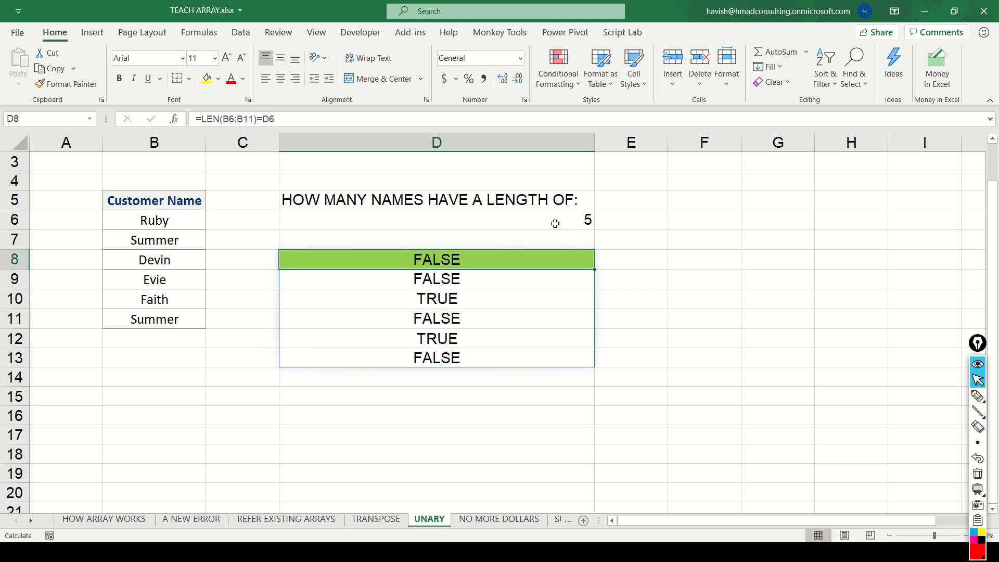
key("Down")
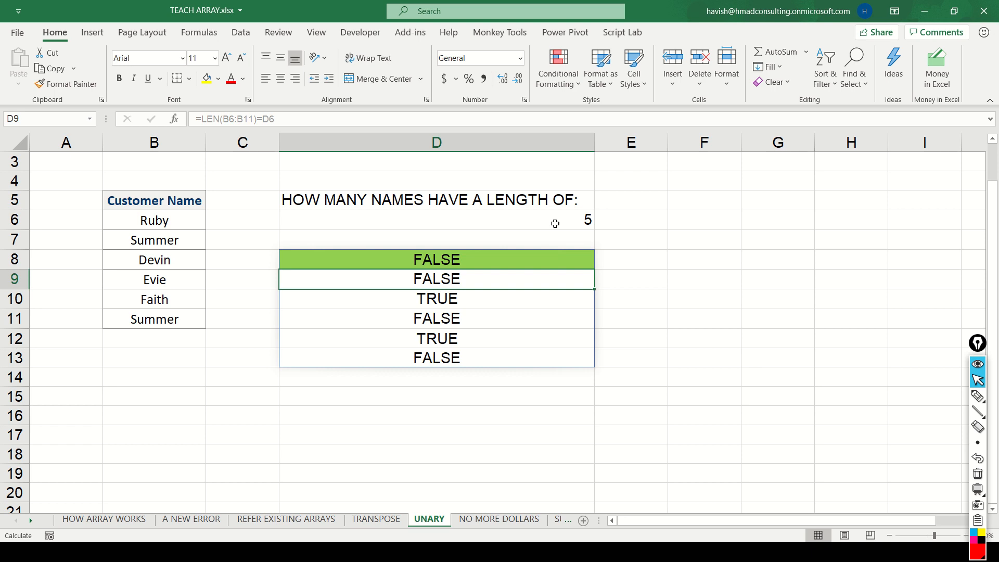
key("Down")
key("Down")
key("Down")
key("Down")
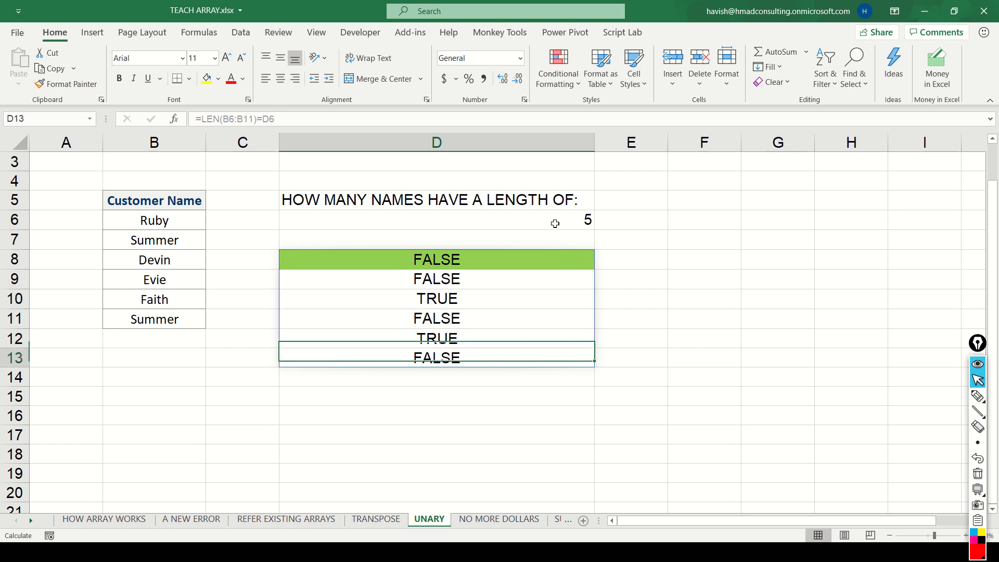
key("Up")
key("Up")
key("Up")
key("Up")
key("Up")
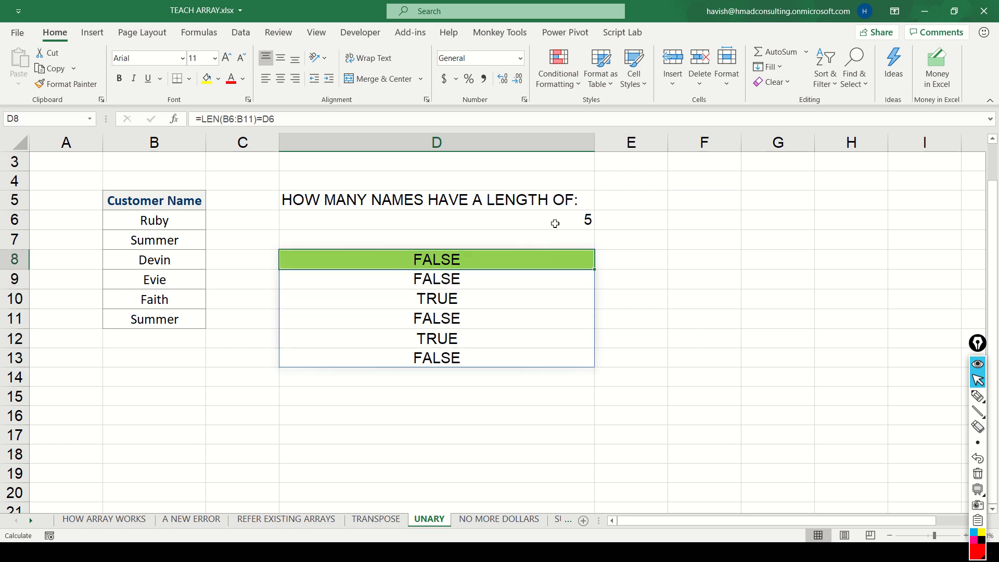
Test the comparison with target lengths of 4 and 6 in D6, and set it back to 5
key("Up")
key("Up")
type("4")
key("Return")
key("Up")
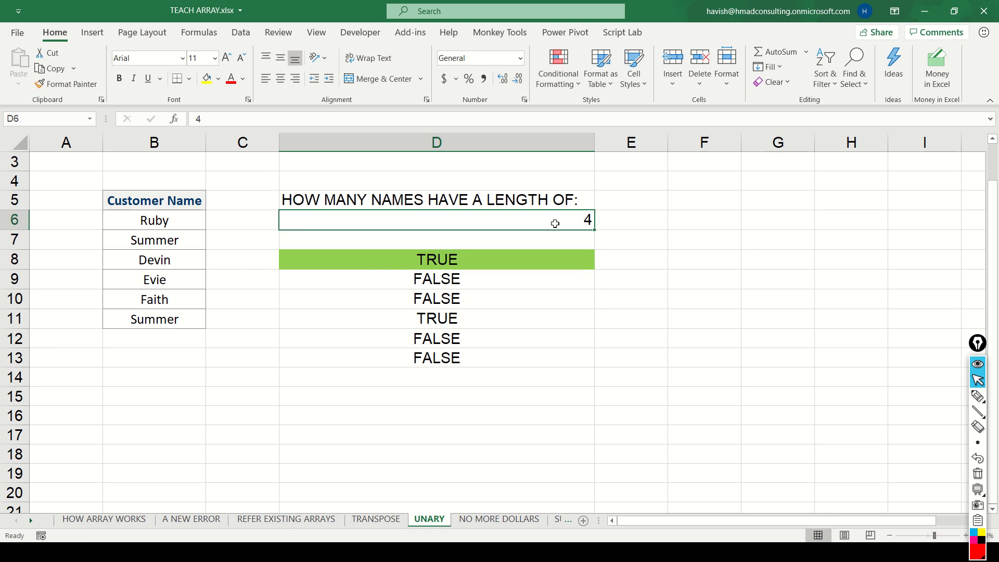
type("6")
key("Return")
key("Up")
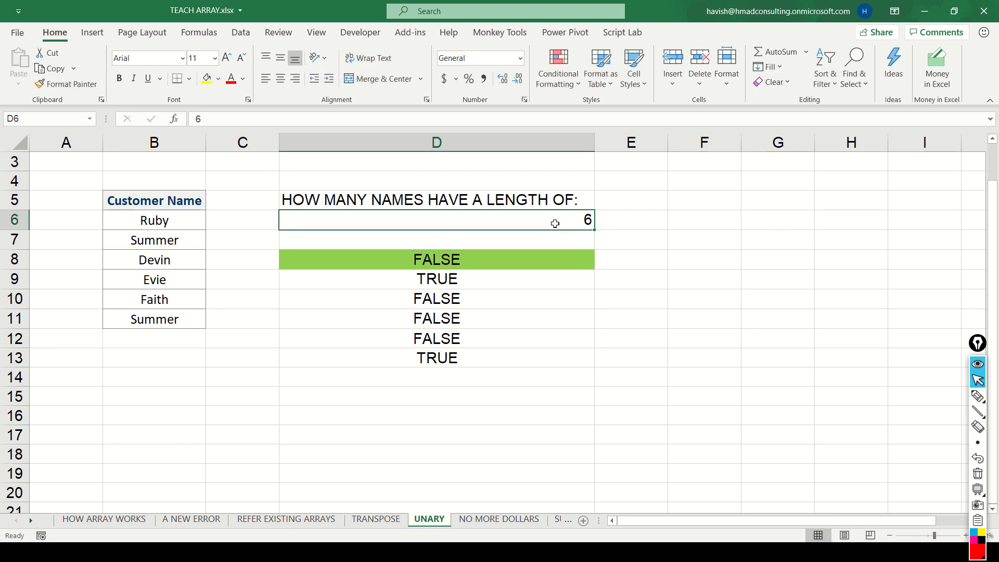
type("5")
key("Return")
key("Down")
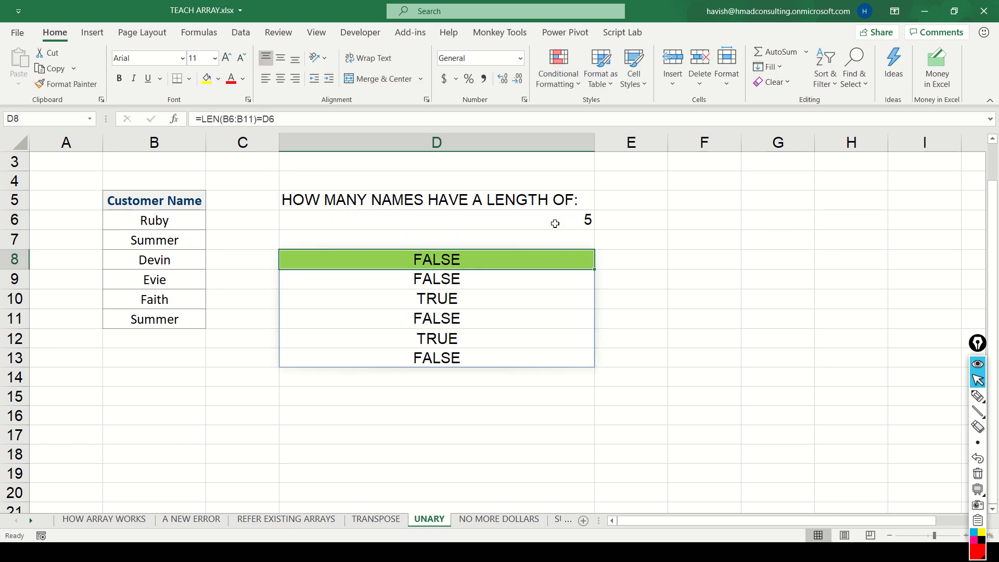
Try summing the logical results directly with =SUM(LEN(B6:B11)=D6) in D8, and undo the change
key("F2")
key("Home")
key("Right")
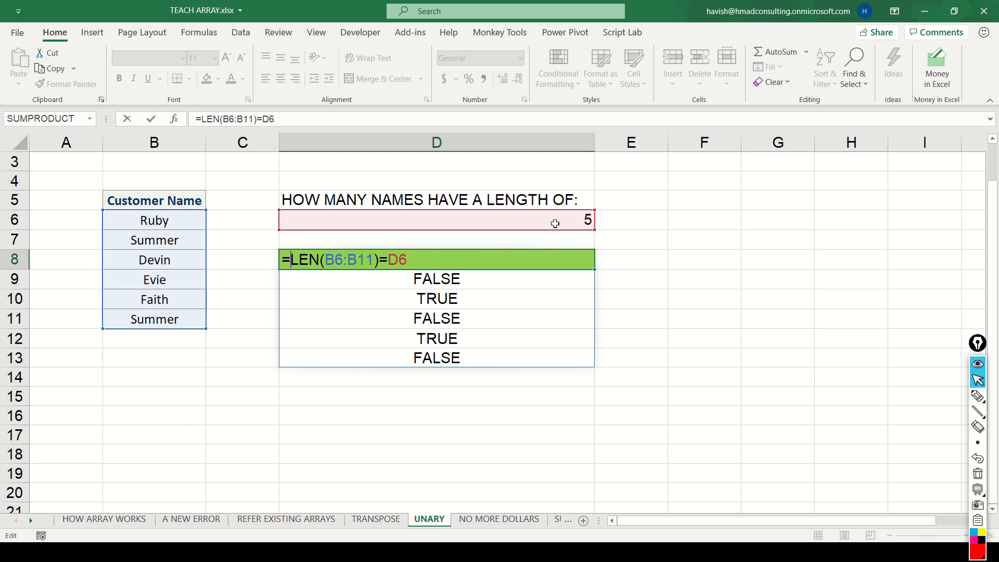
type("sum")
key("Tab")
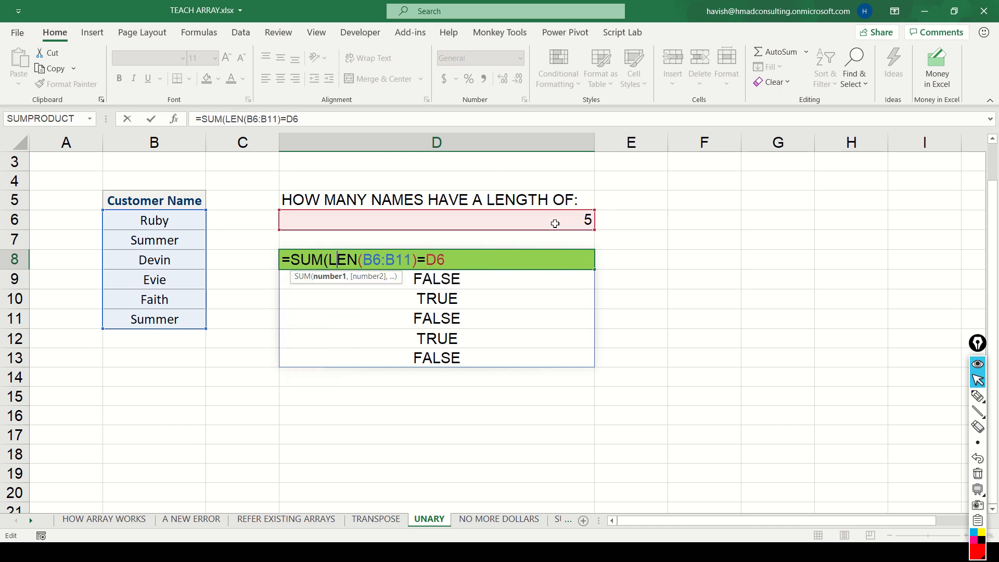
key("Right")
key("Right")
key("Right")
key("Right")
key("Right")
key("Right")
key("Right")
key("Right")
key("Right")
key("Right")
key("Right")
key("Right")
key("Right")
key("Right")
key("Return")
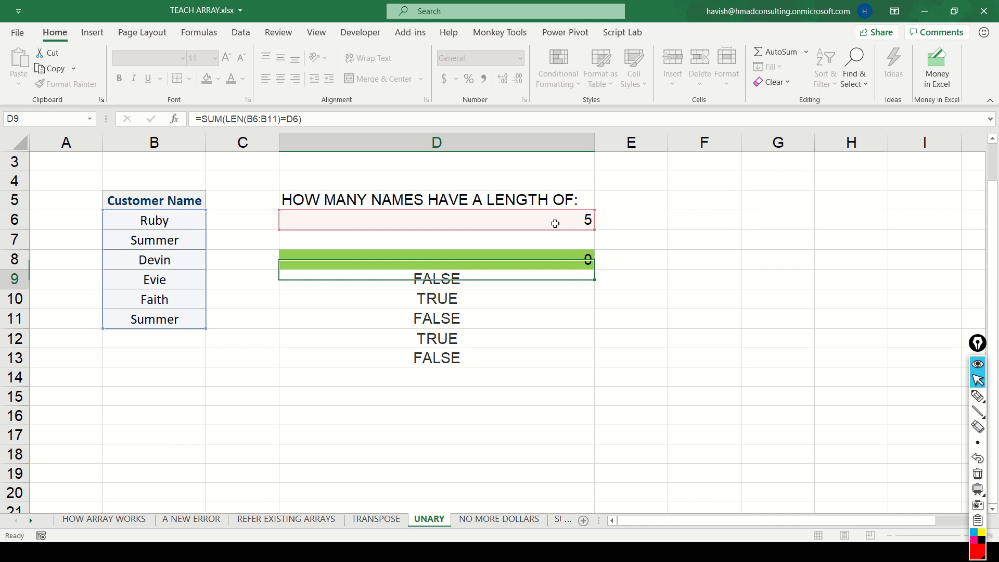
key("ctrl+z")
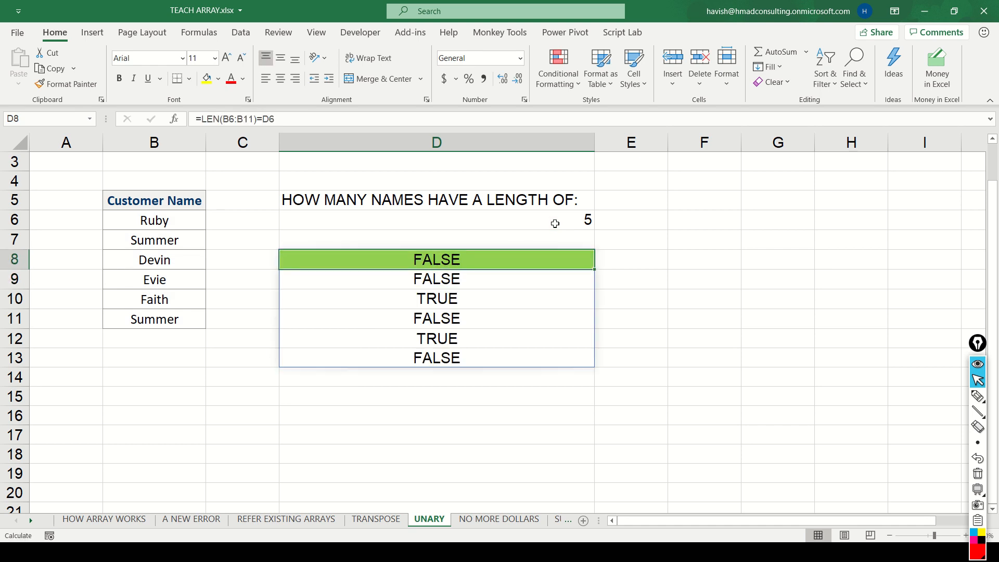
Enter the test values TRUE in F8 and FALSE in F9
key("Right")
key("Right")
type("true")
key("Return")
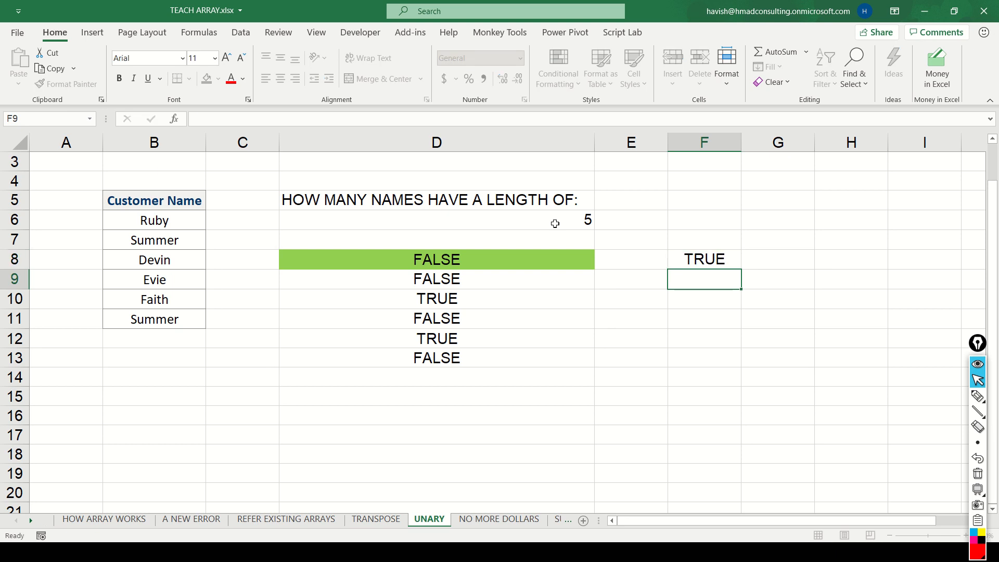
key("Down")
key("Up")
type("false")
key("Return")
key("Down")
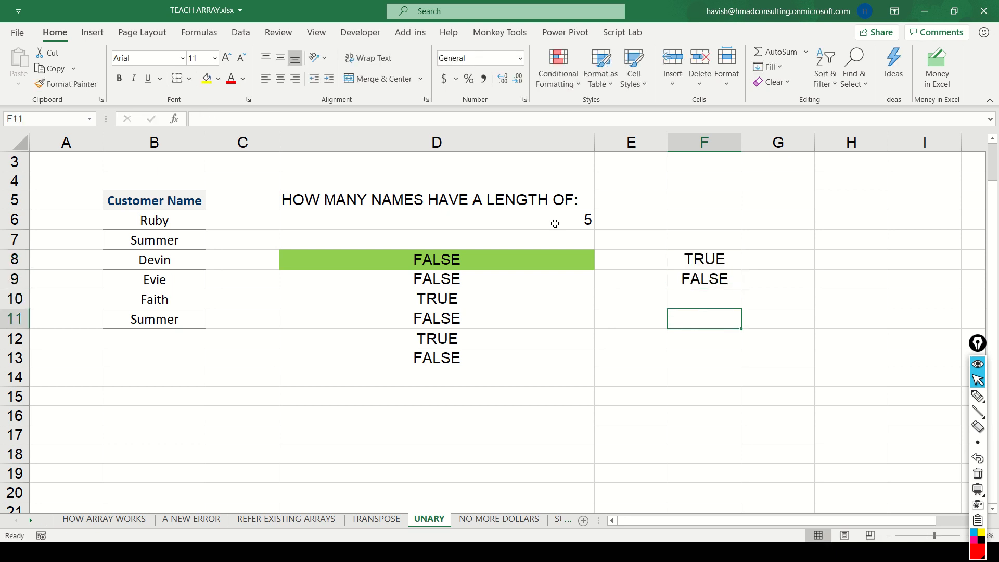
Enter =F9+F8 in F11 to add the two logical test values
type("=")
key("Up")
key("Up")
type("+")
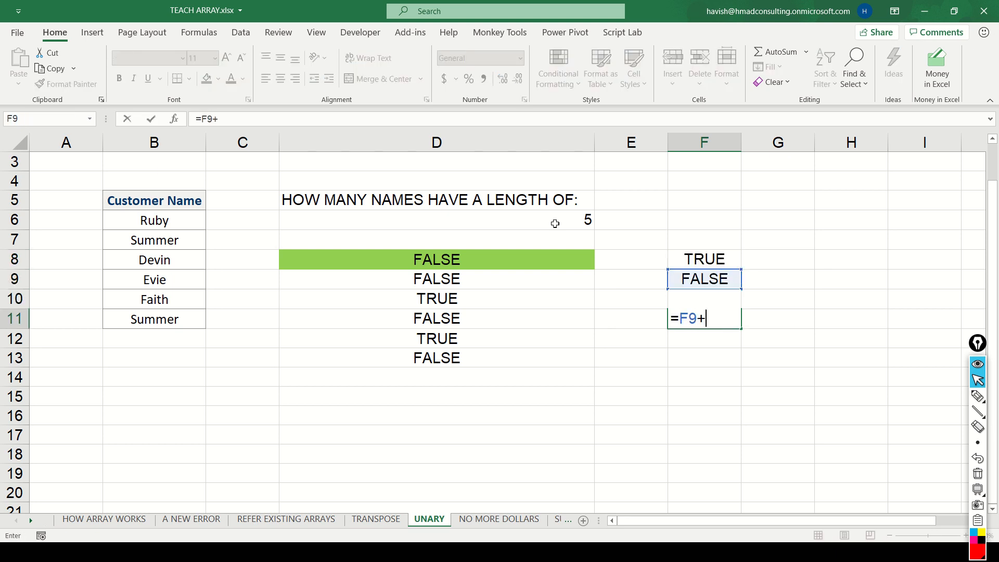
key("Up")
key("Up")
key("Up")
key("Return")
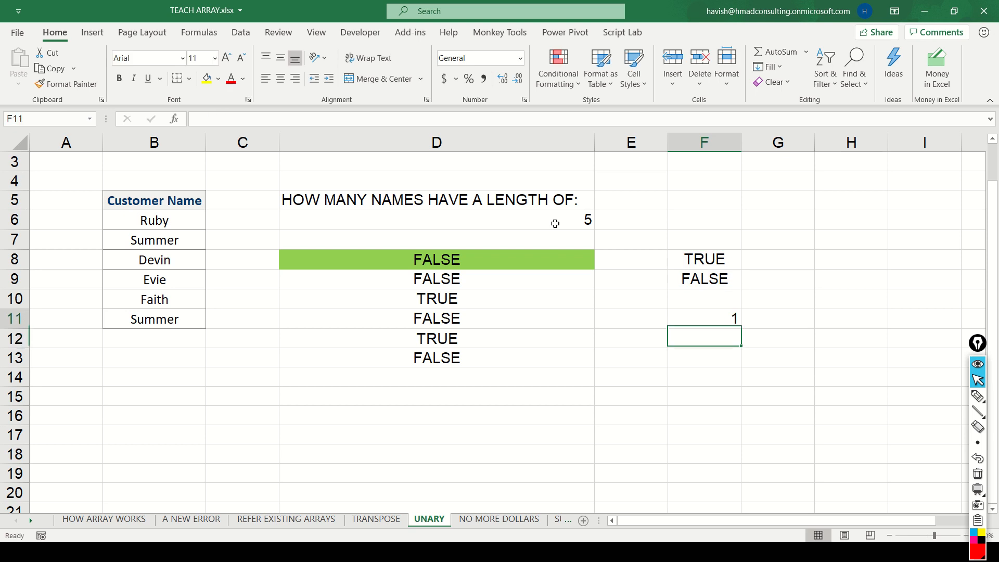
Change the logical test value in F9 to TRUE
key("Up")
key("Up")
key("Up")
key("Up")
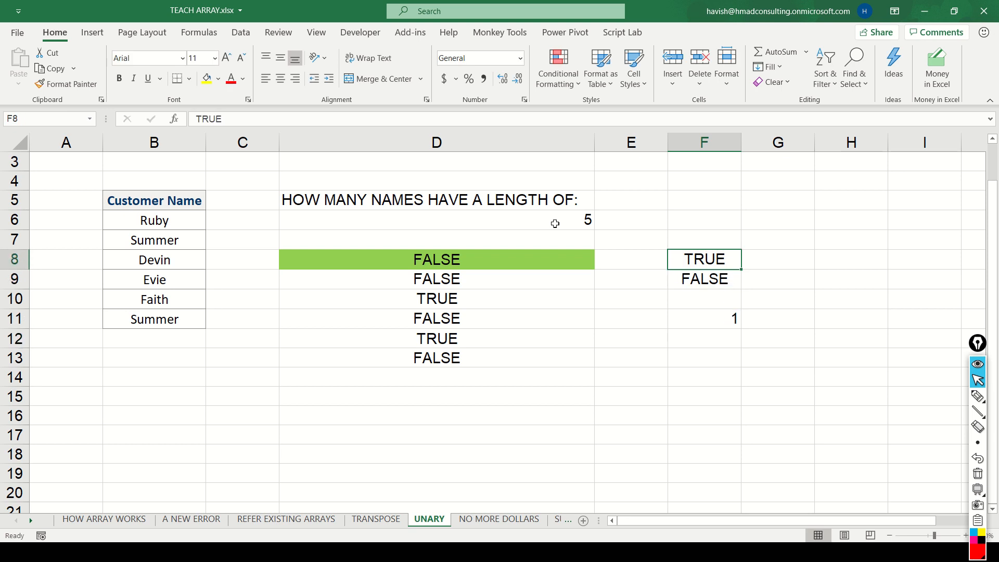
key("Down")
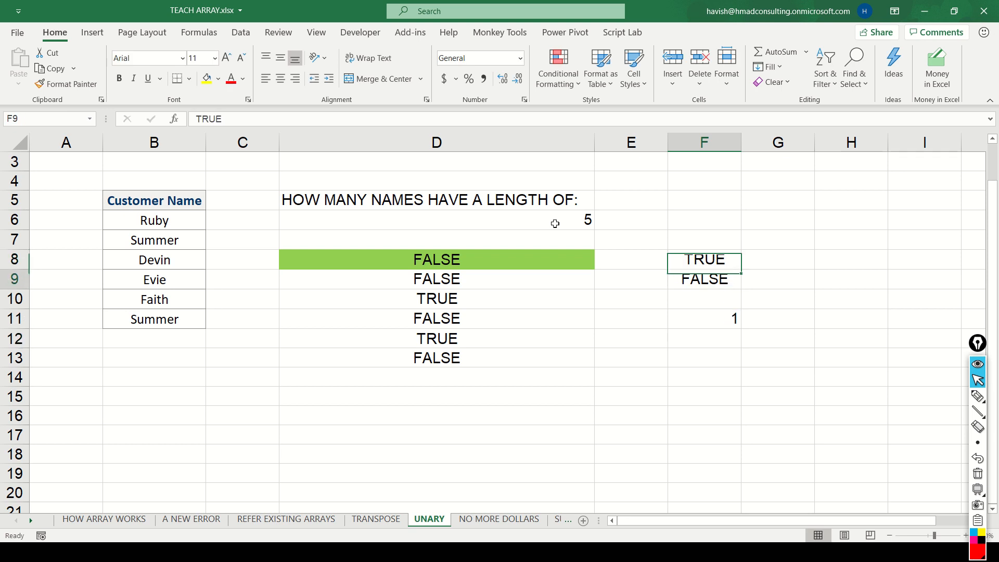
type("true")
key("Return")
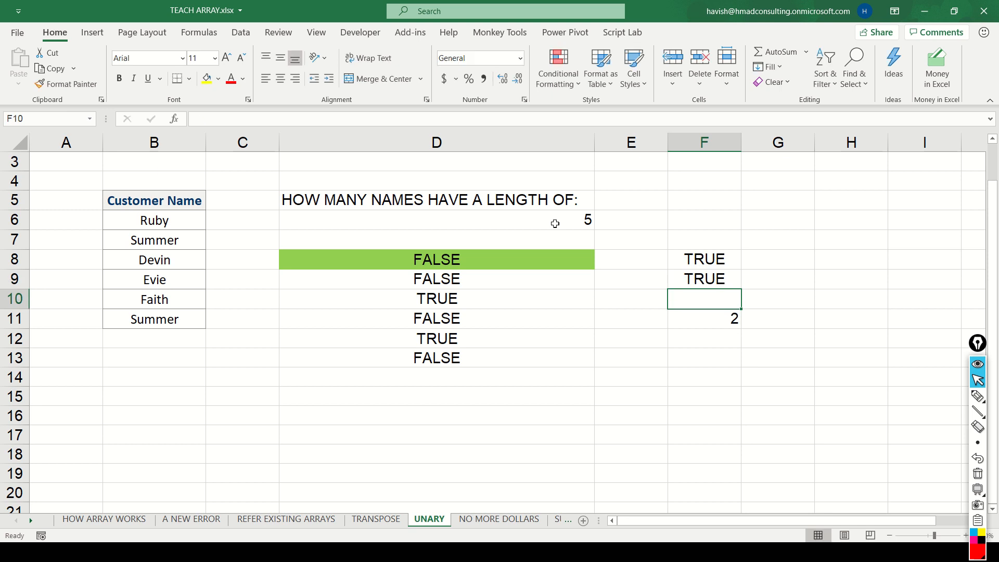
Clear the logical test values and their addition formula from F8:F11
key("Down")
key("Up")
key("Up")
key("Up")
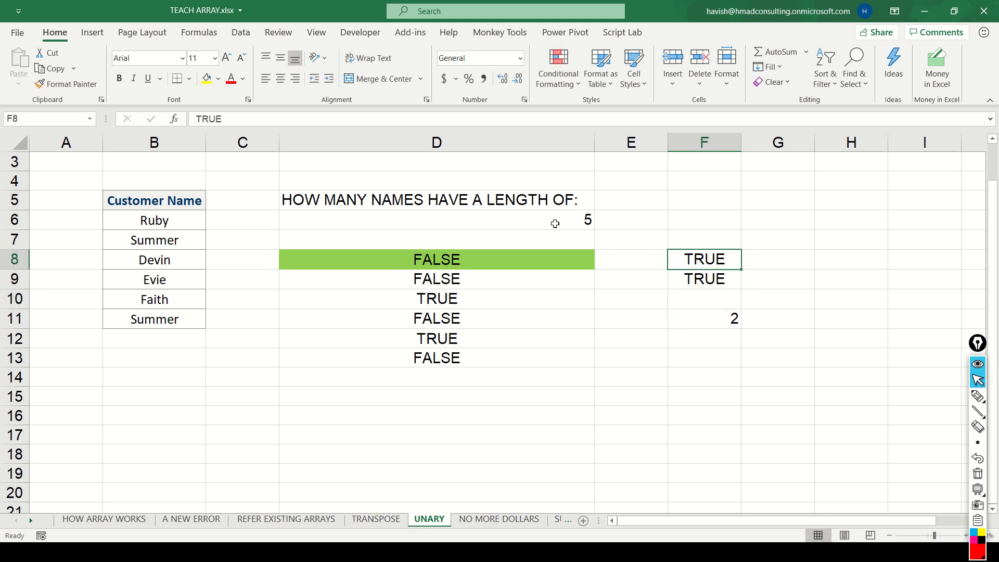
key("shift+Down")
key("shift+Down")
key("shift+Down")
key("Delete")
Enter =SUM(D8#) in F8 to try summing the spilled logical results, and inspect its reference
key("Down")
key("Up")
type("=sum")
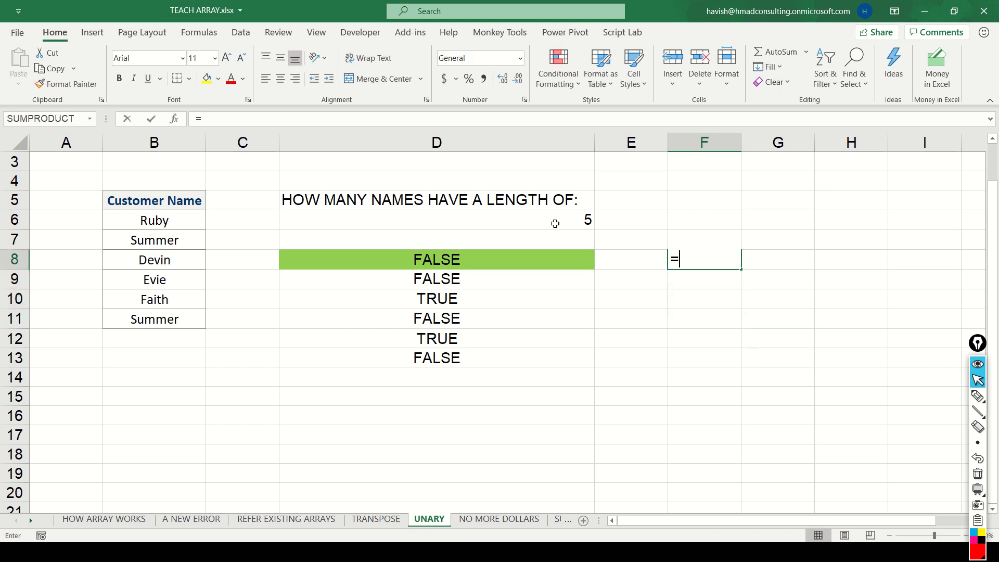
key("Tab")
key("Left")
key("Left")
type("#")
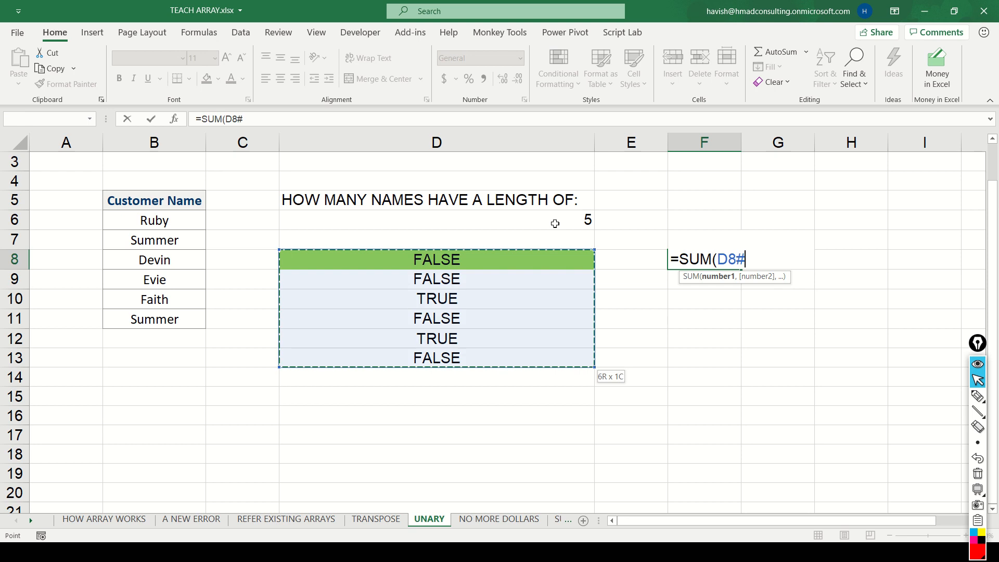
key("Return")
key("Up")
key("F2")
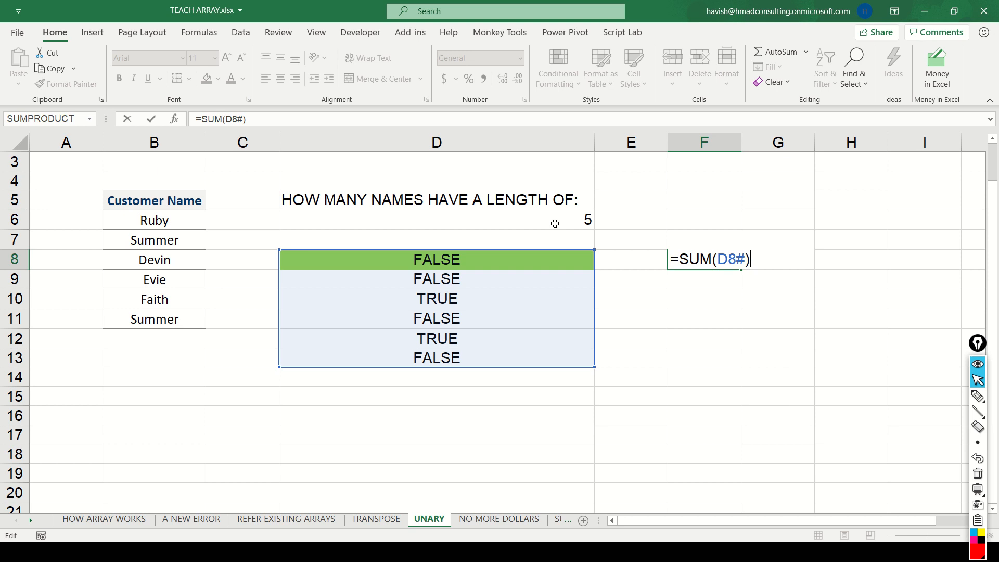
key("Escape")
Edit the formula in D8 to =--(LEN(B6:B11)=D6) to convert the logical results into numbers
left_click(479, 254)
key("ctrl+shift+Down")
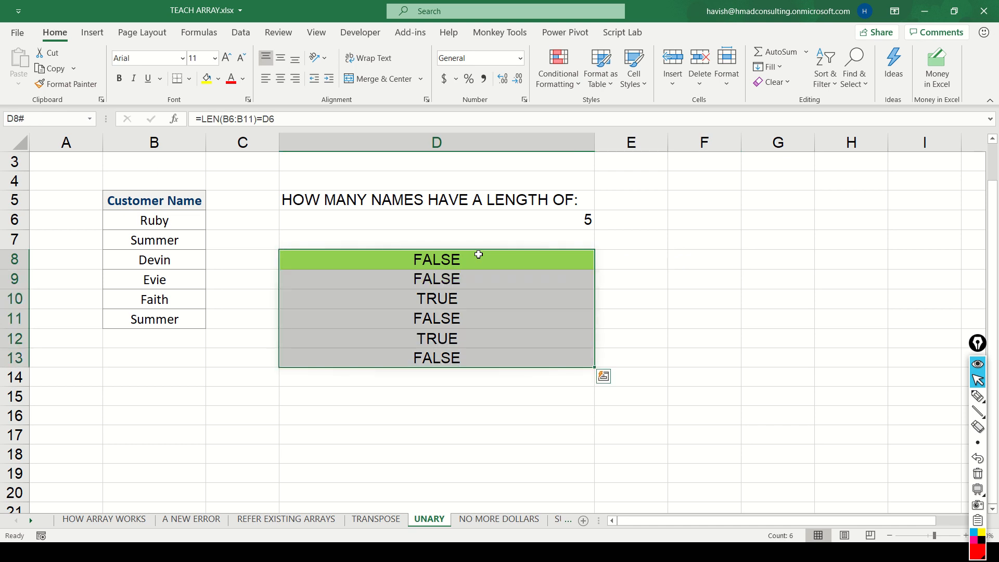
key("F2")
key("Left")
key("Left")
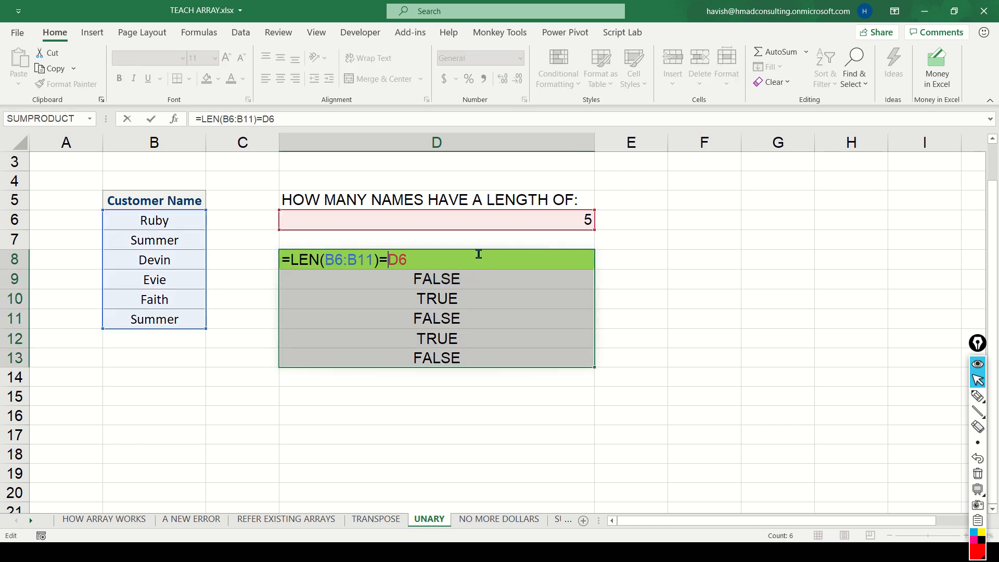
key("Home")
key("Right")
type("--(")
key("End")
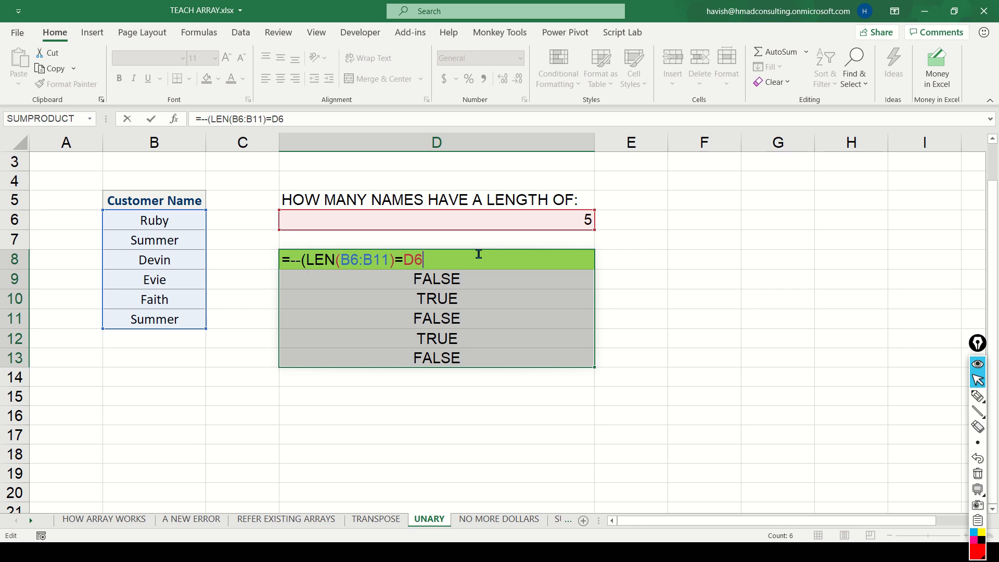
type(")")
key("Return")
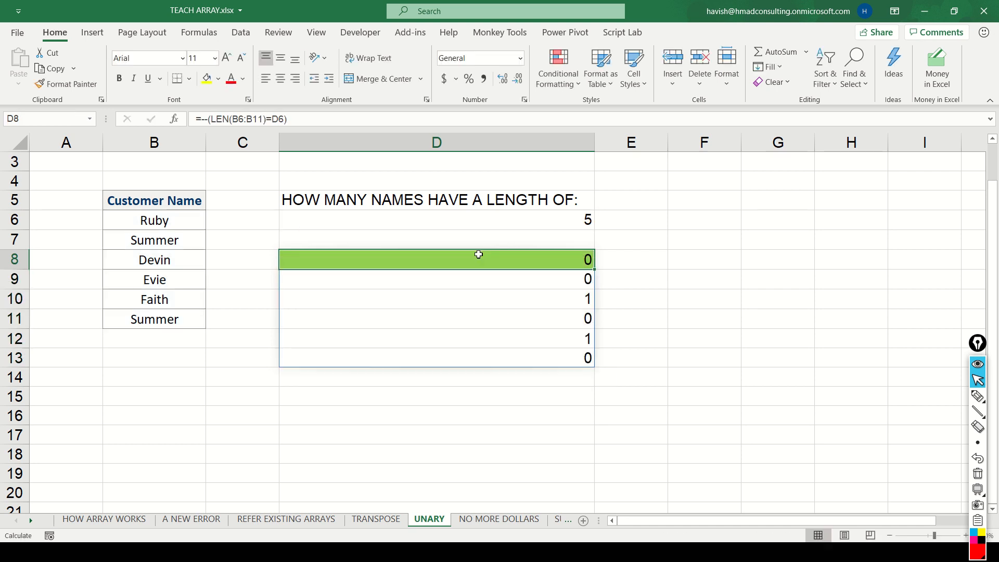
Examine the double minus and the bracketed comparison within the formula in D8
double_click(479, 255)
left_click(292, 259)
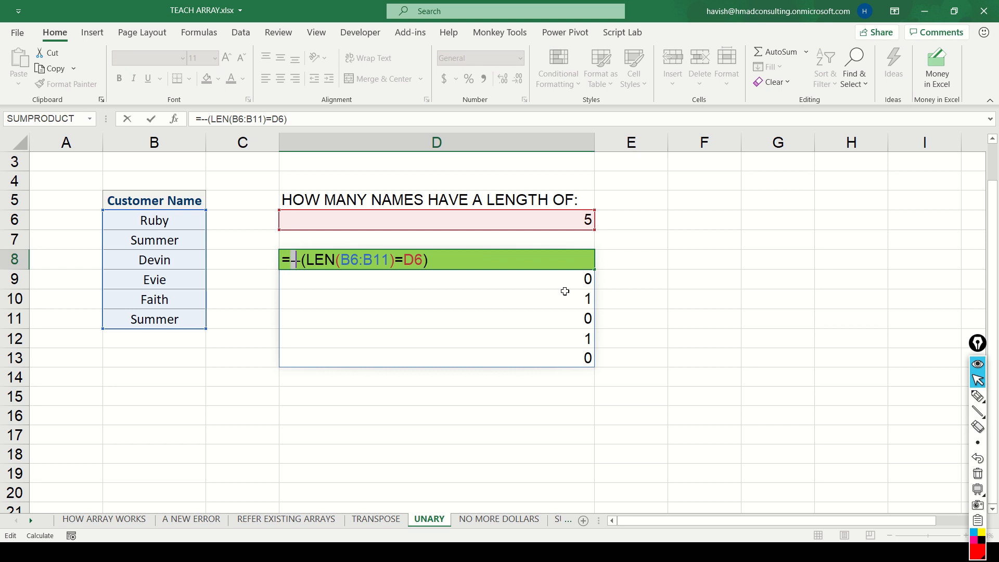
key("Right")
key("Right")
key("Right")
key("Right")
key("Right")
key("Right")
key("Right")
key("Right")
key("Right")
key("Right")
key("Right")
key("Right")
key("Right")
key("Right")
key("Right")
key("Right")
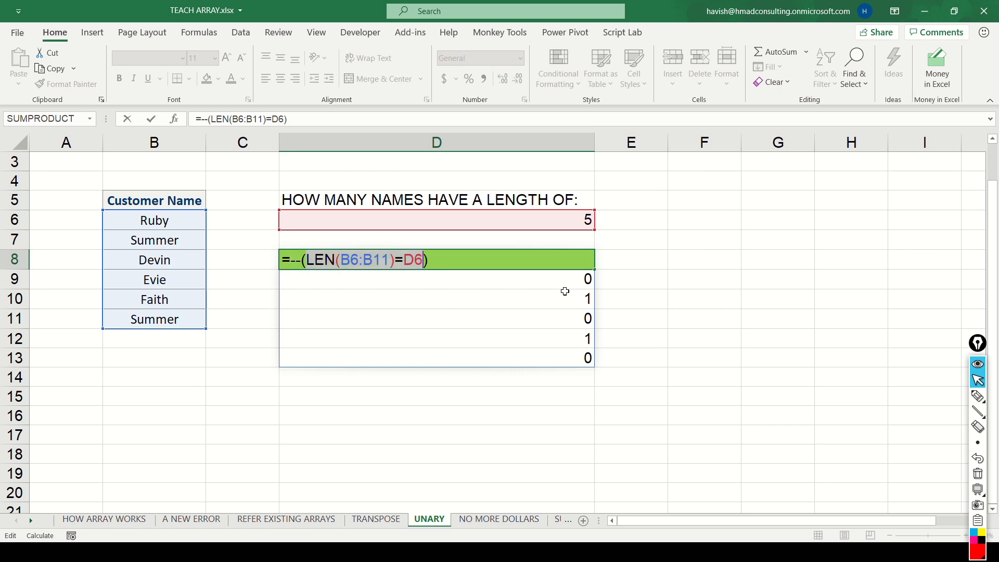
key("Escape")
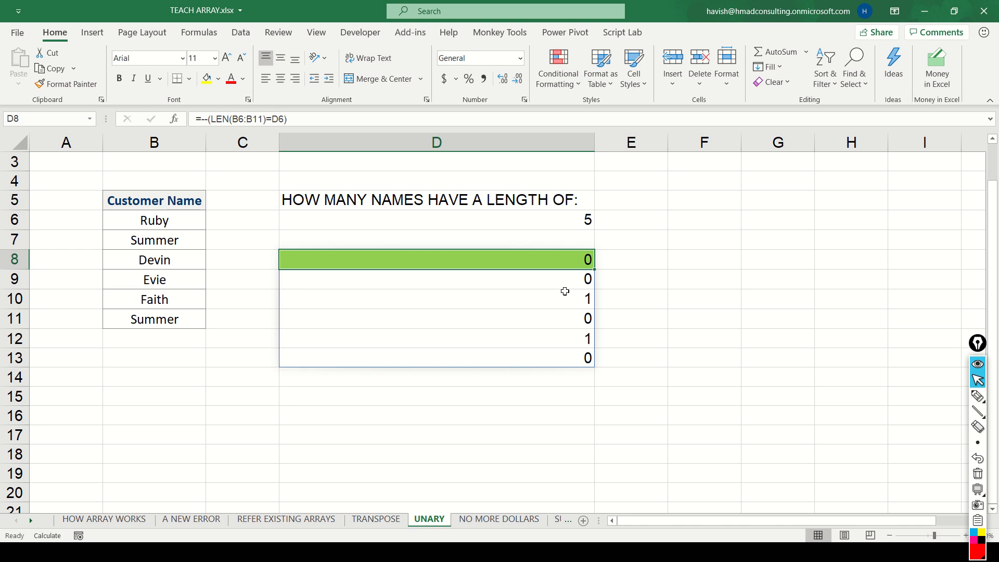
Examine the numeric results spilled down from D8 and the formula behind them
key("shift+Down")
key("shift+Up")
key("Down")
key("Down")
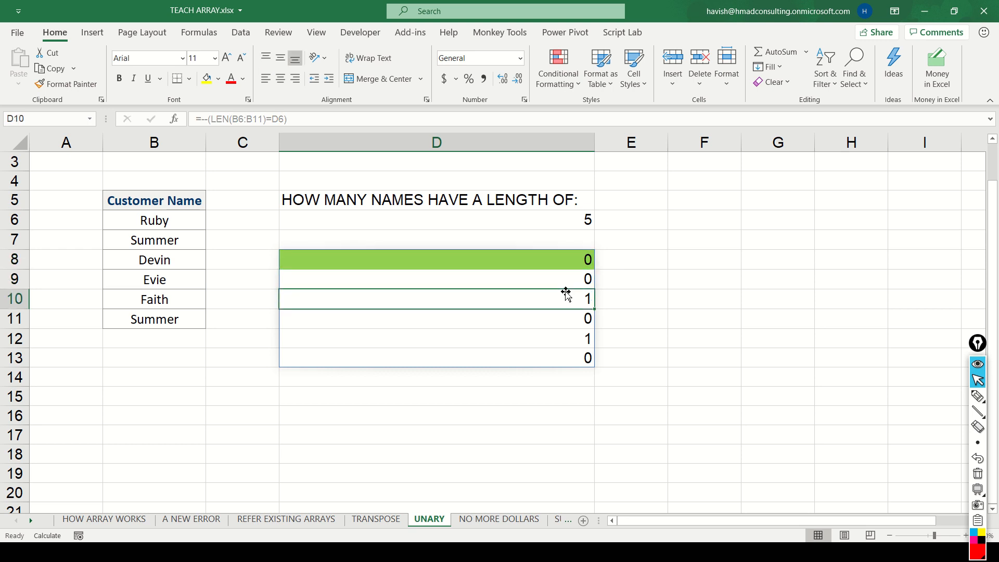
key("Up")
key("Up")
key("F2")
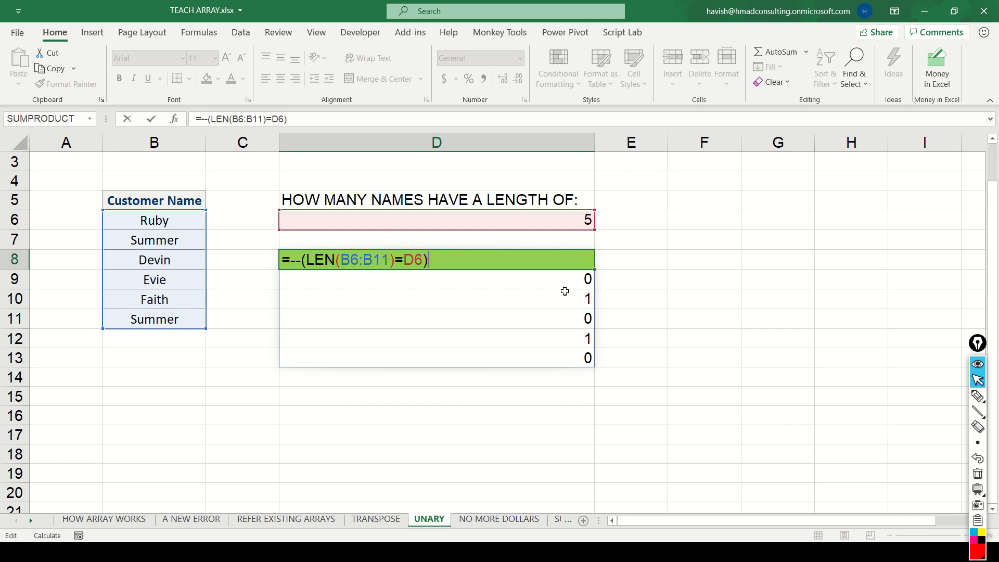
Enter the note UNARY OPERATOR in F8 and delete it again
key("Tab")
key("Tab")
key("Caps_Lock")
type("UNARY")
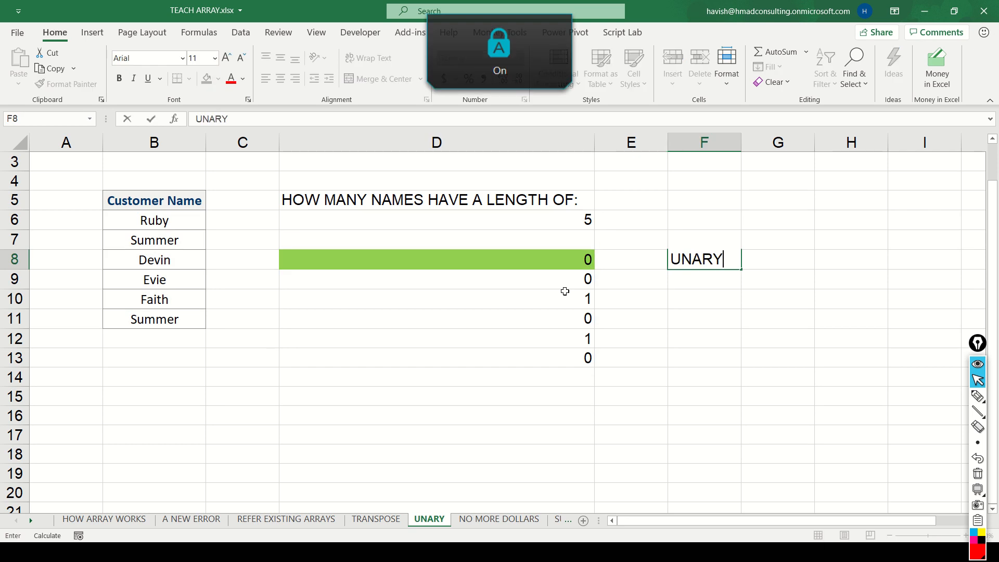
type(" OPERATO")
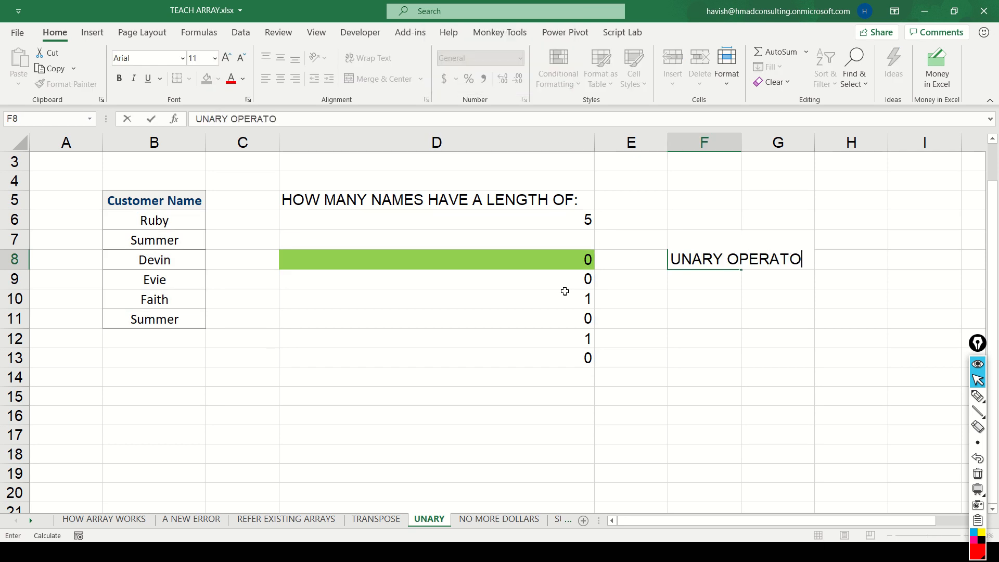
type("R")
key("Return")
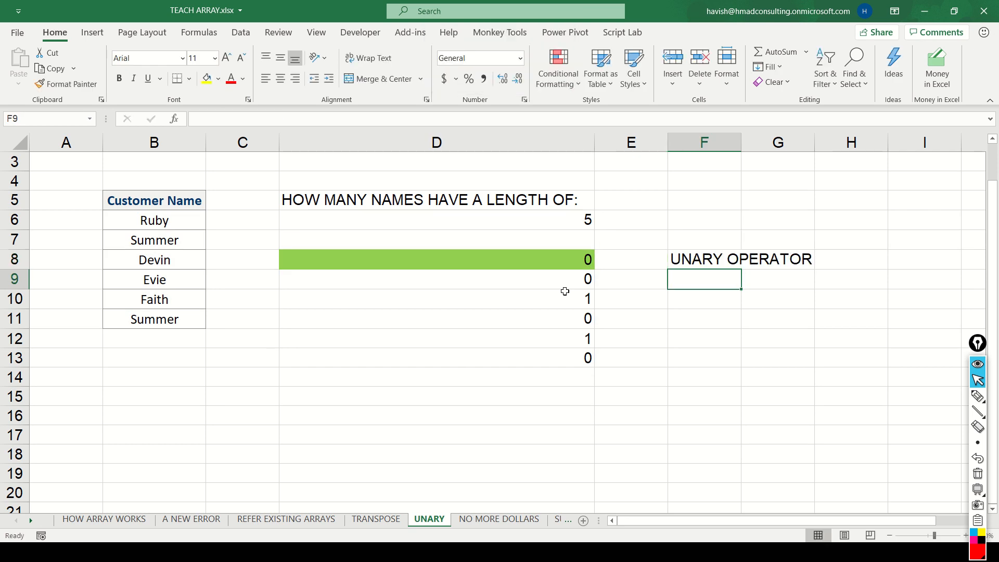
key("Up")
key("Delete")
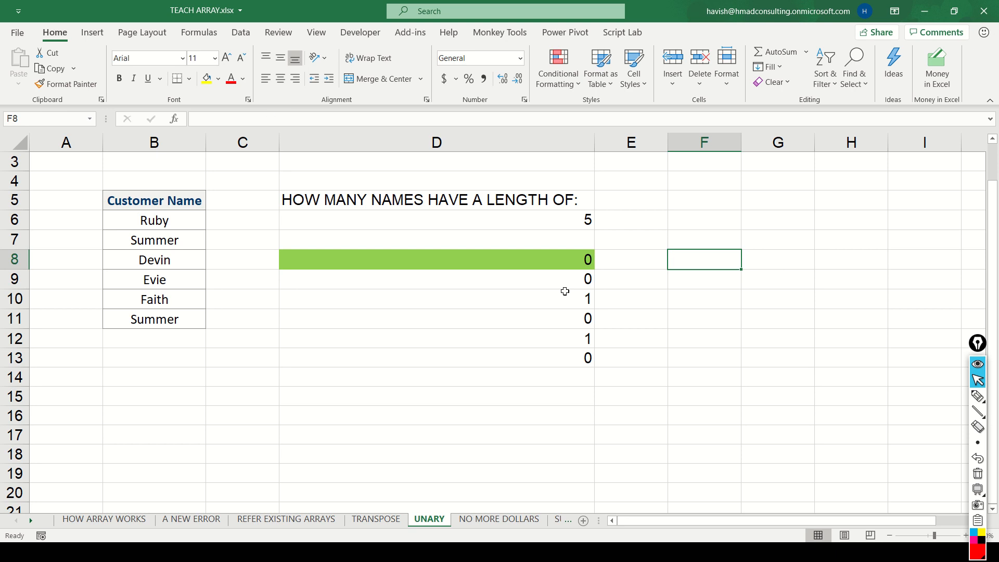
Wrap the formula in D8 in SUM so it reads =SUM(--(LEN(B6:B11)=D6)) and counts the matching names
key("Left")
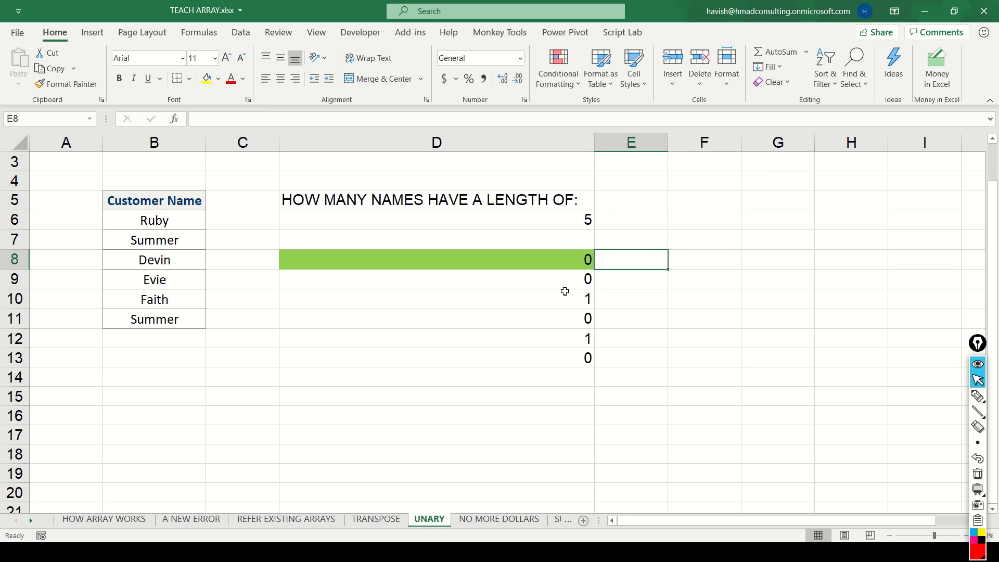
key("Left")
key("F2")
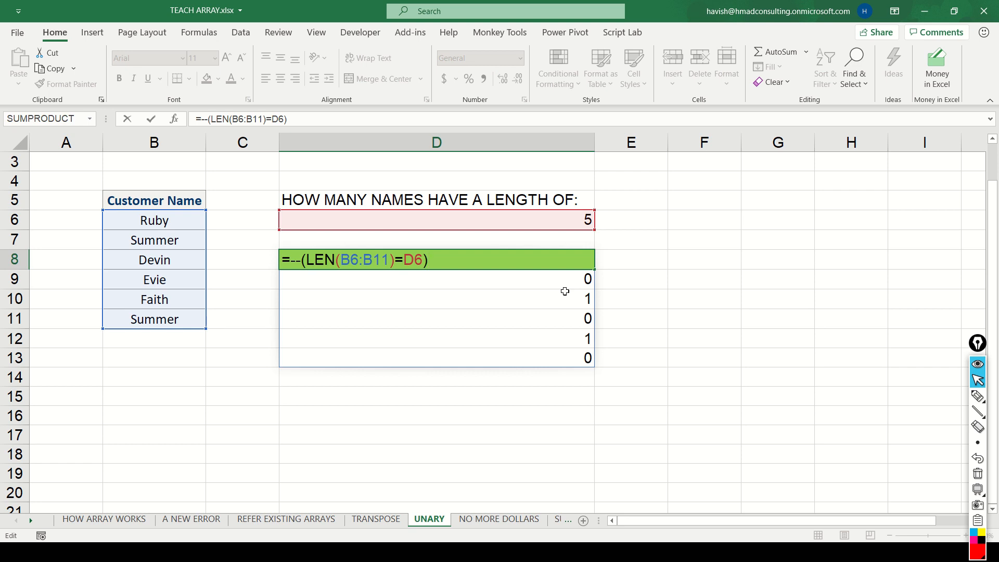
key("Home")
type("SUM(")
key("End")
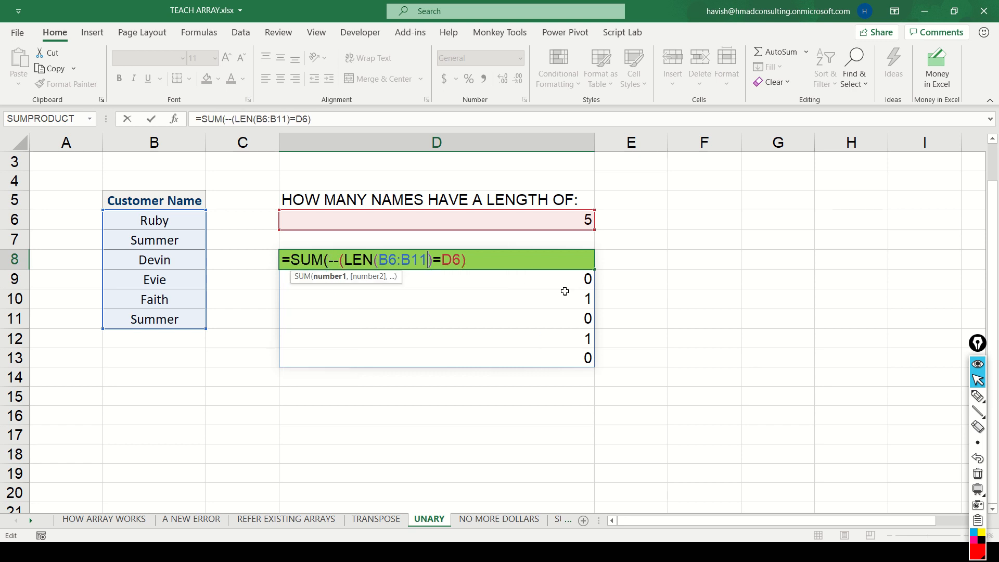
type(")")
key("Return")
key("Up")
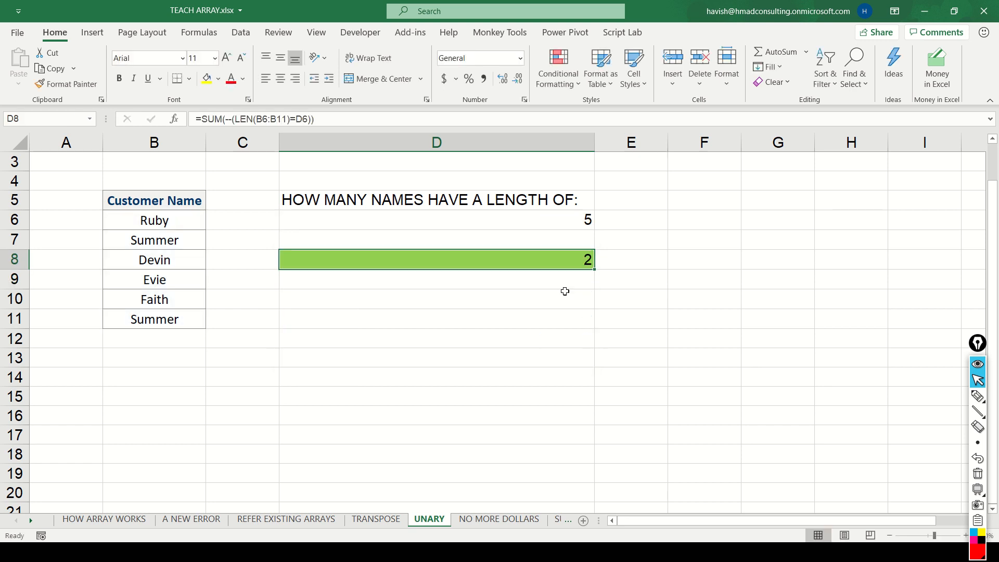
Test the count formula in D8 by setting the name length in D6 to 6 and to 4 in turn
key("F2")
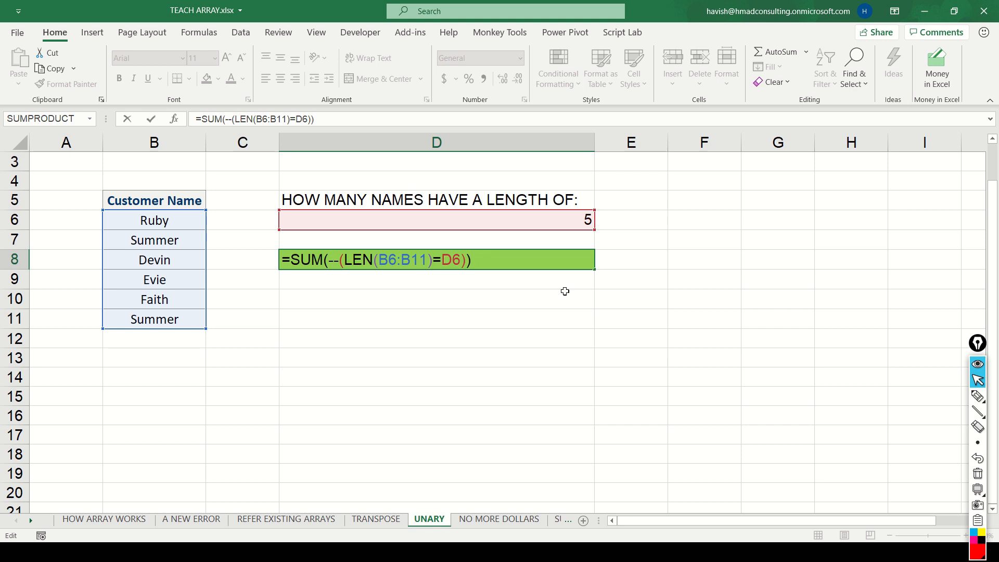
key("shift+Return")
key("Up")
type("6")
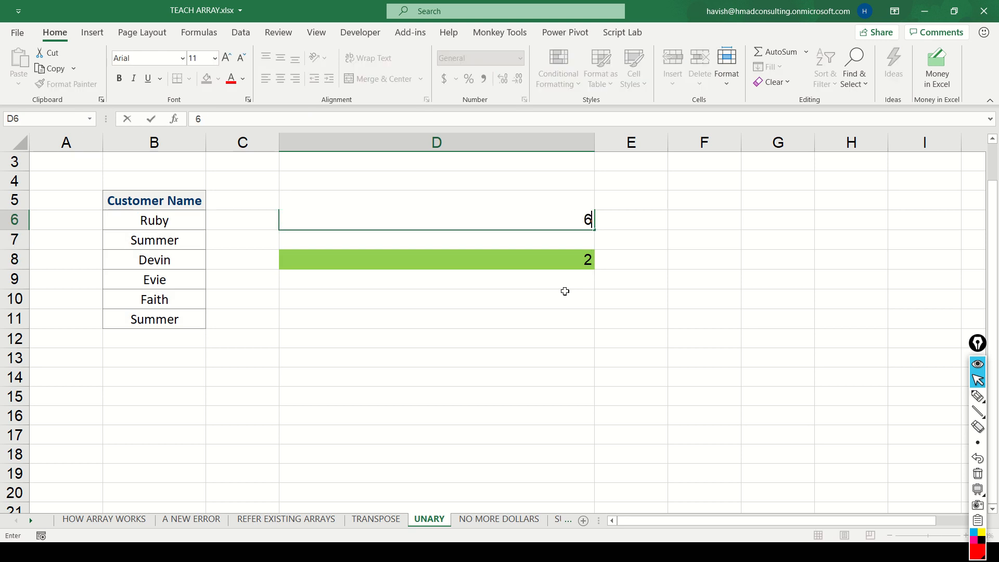
key("Return")
key("Up")
type("4")
key("Return")
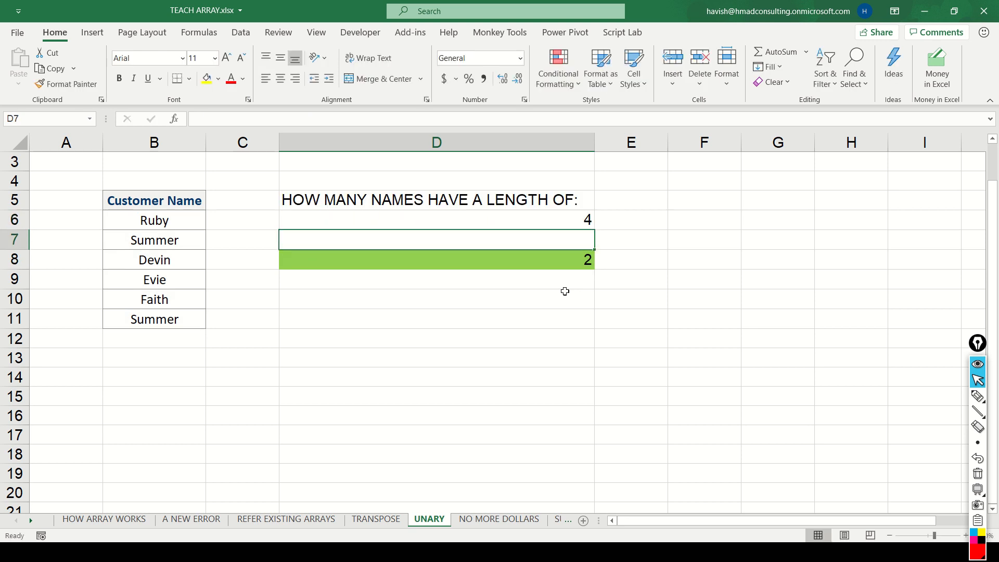
Replace the customer name in B6 with a different six-letter first name
key("Up")
key("Left")
key("Left")
type("Havish")
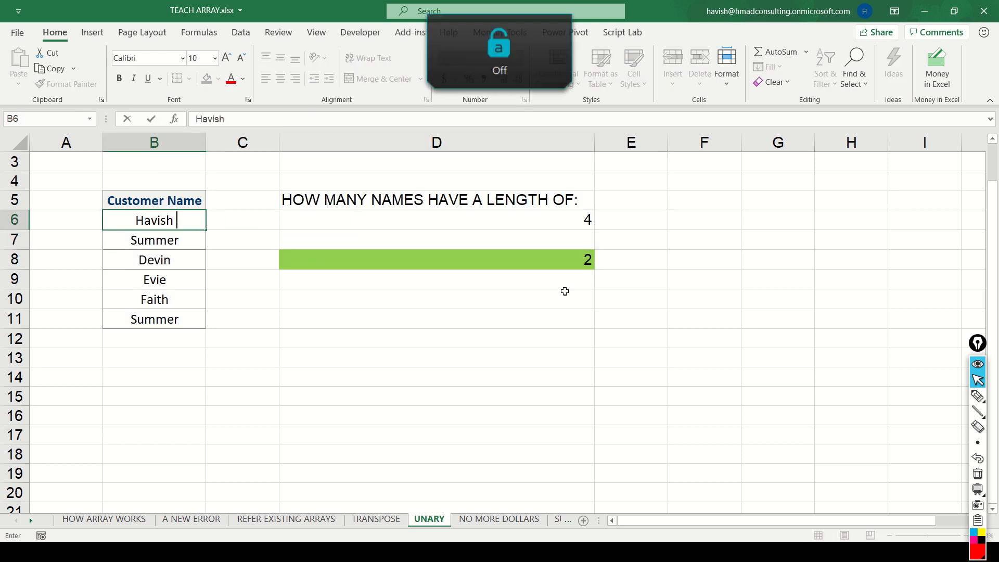
key("BackSpace")
key("Right")
key("Right")
key("Right")
key("Left")
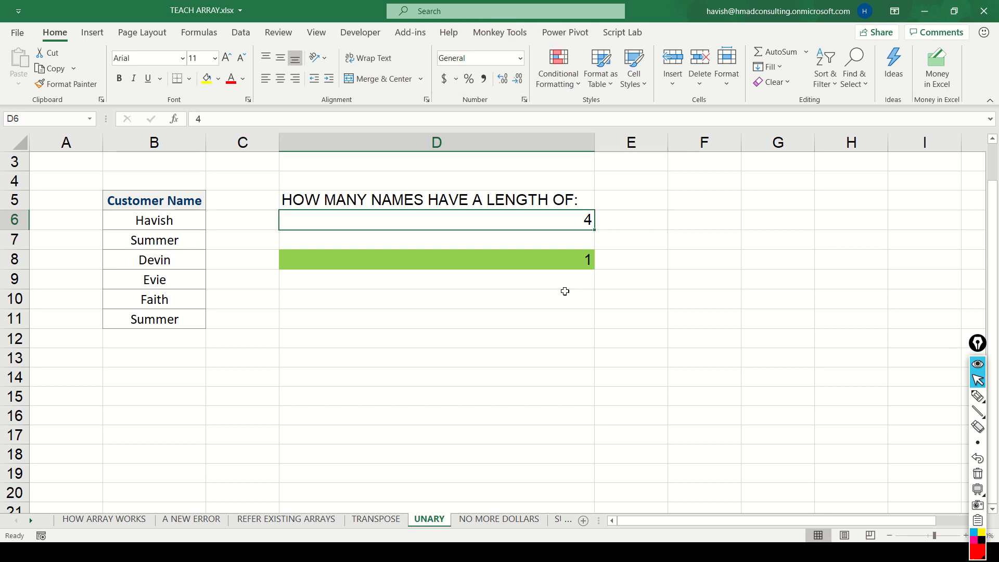
Set the name length criterion in D6 to 6
key("BackSpace")
type("6")
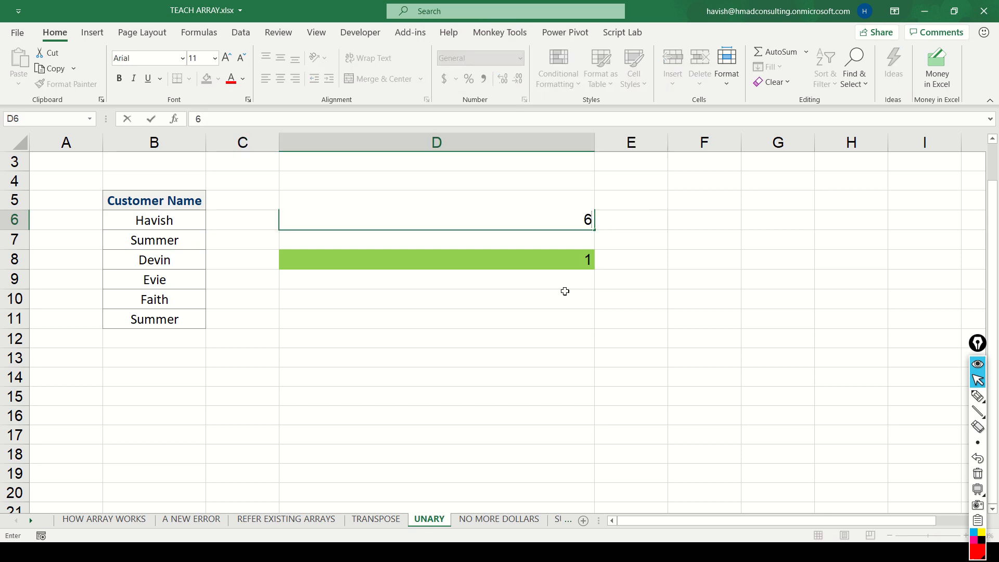
key("Return")
Examine the names in the Customer Name list against the count in D8
key("Up")
key("Left")
key("Left")
key("Down")
key("Down")
key("Down")
key("Down")
key("Down")
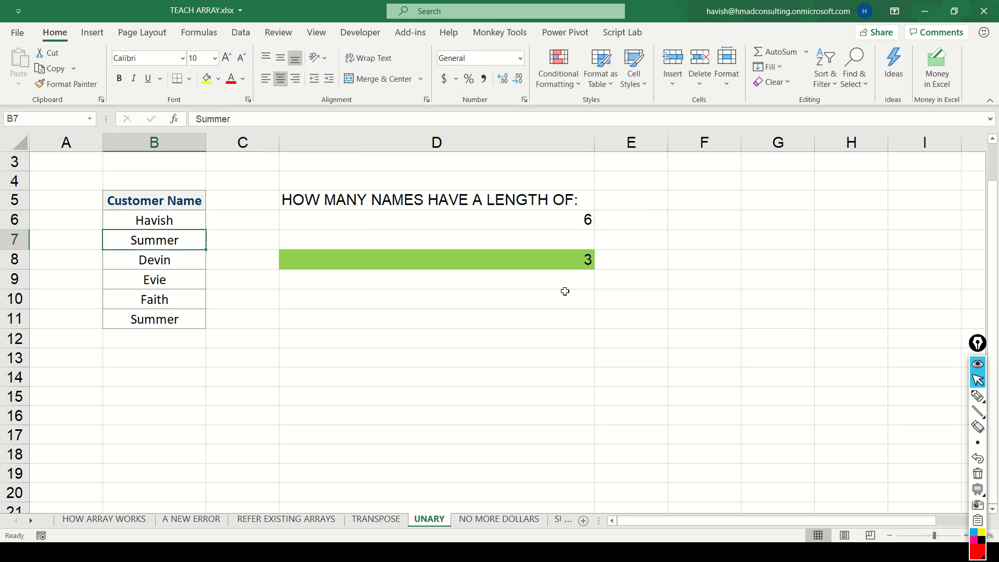
key("Right")
key("Up")
key("Up")
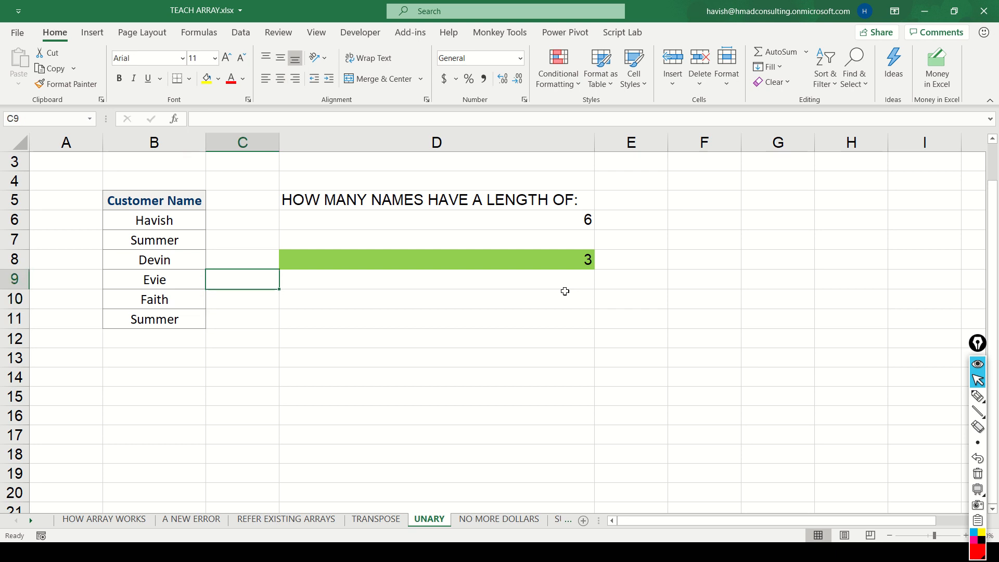
Review the SUM formula in D8 without changing it and save the workbook
key("Up")
key("Right")
key("F2")
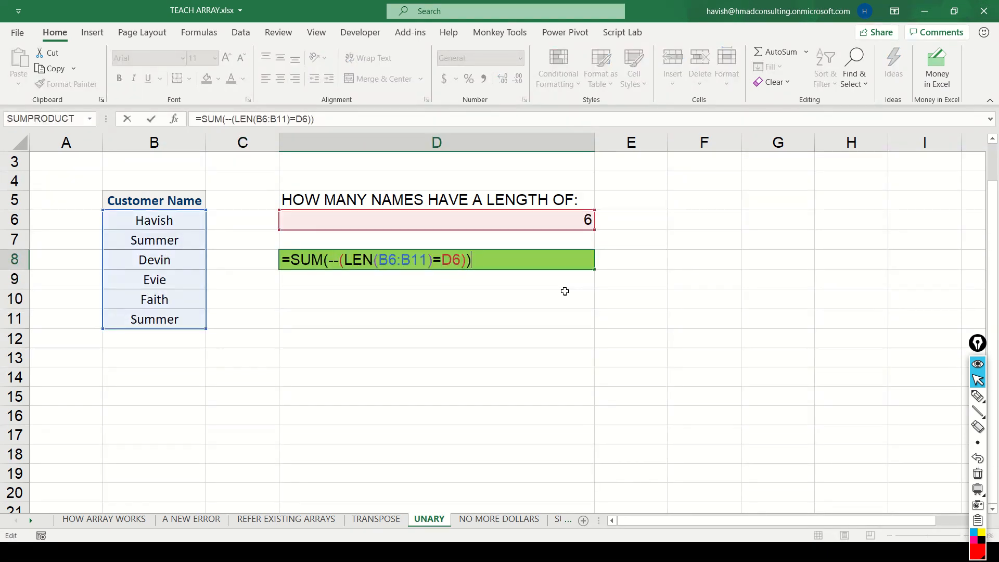
key("Escape")
key("ctrl+s")
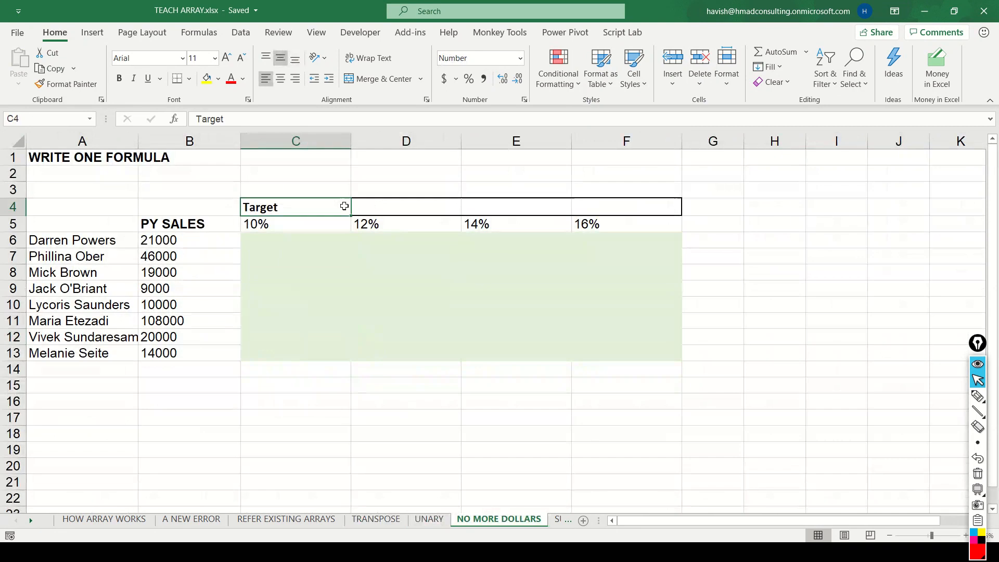
On the NO MORE DOLLARS sheet, examine the PY SALES figures in B6:B13 and the target percentages in C5:F5
key("Left")
key("Down")
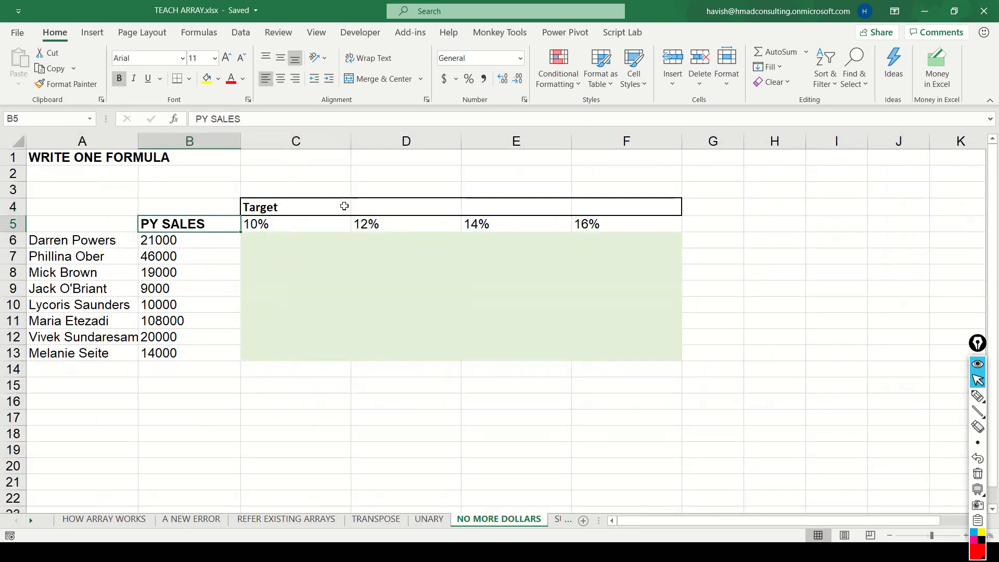
key("Down")
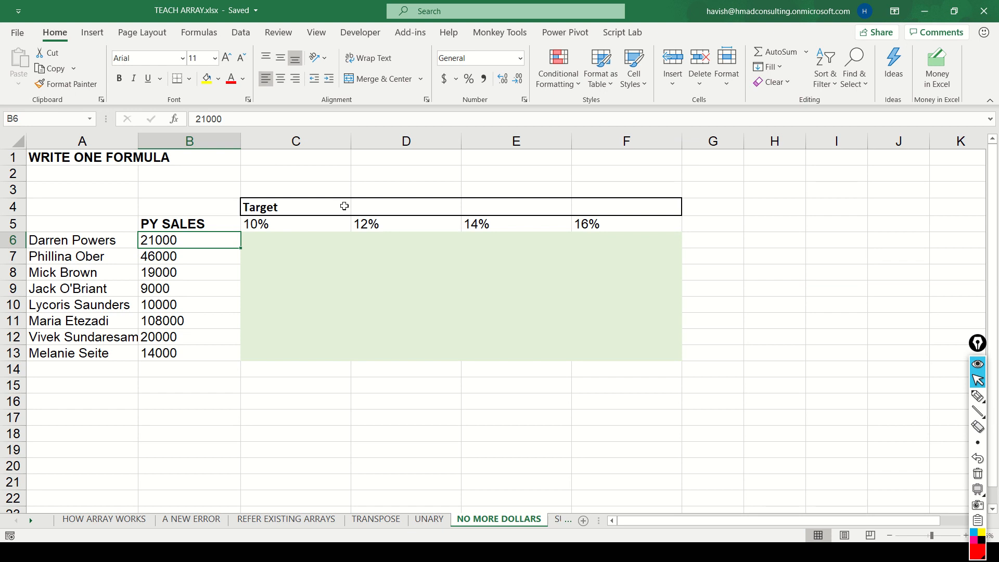
key("ctrl+shift+Down")
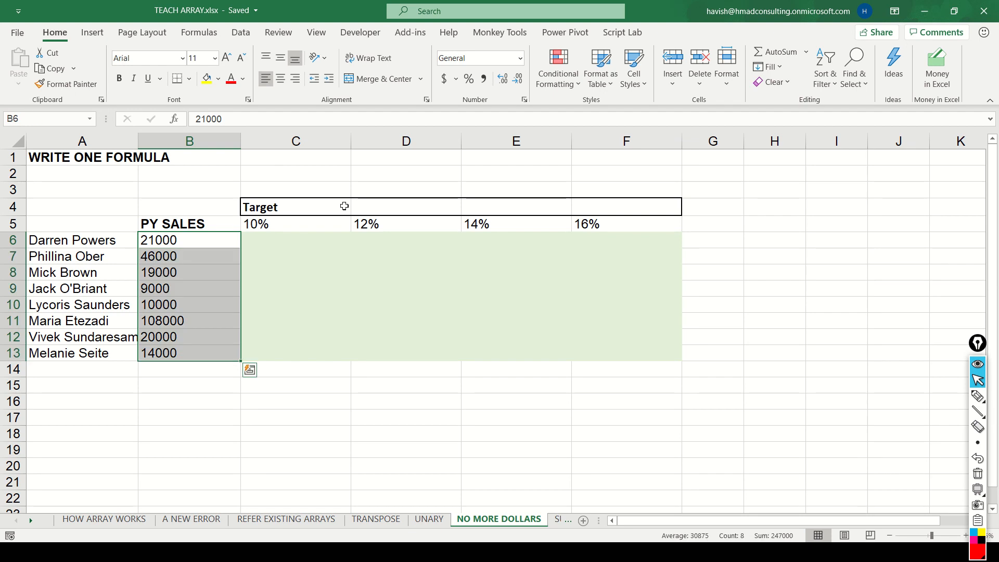
key("Up")
key("Right")
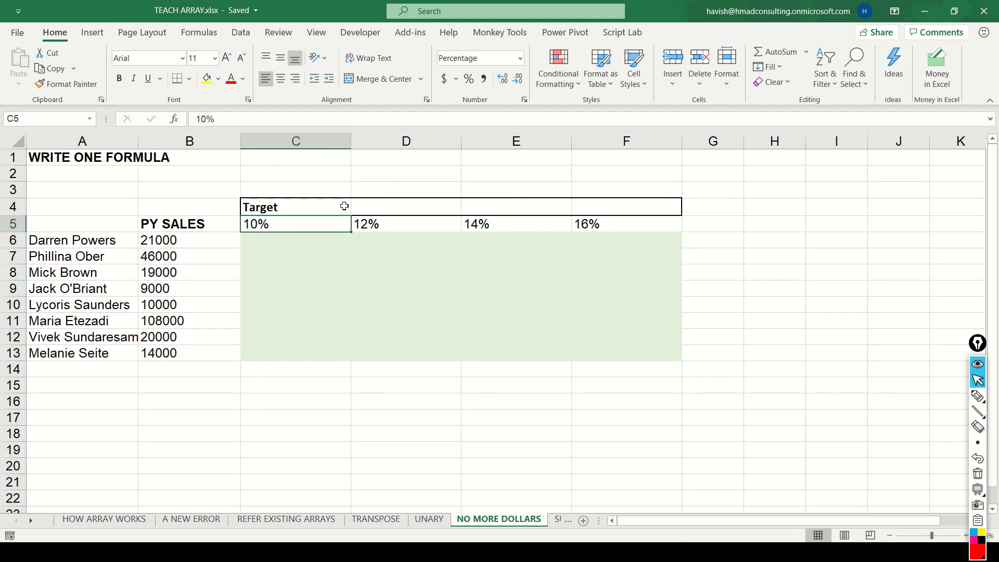
key("ctrl+shift+Right")
key("ctrl+q")
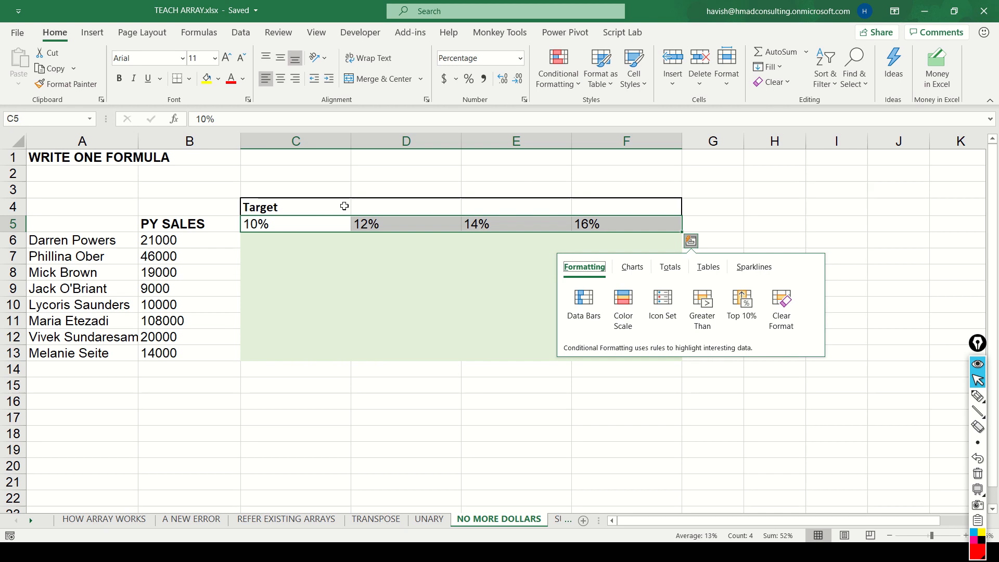
key("Escape")
key("Down")
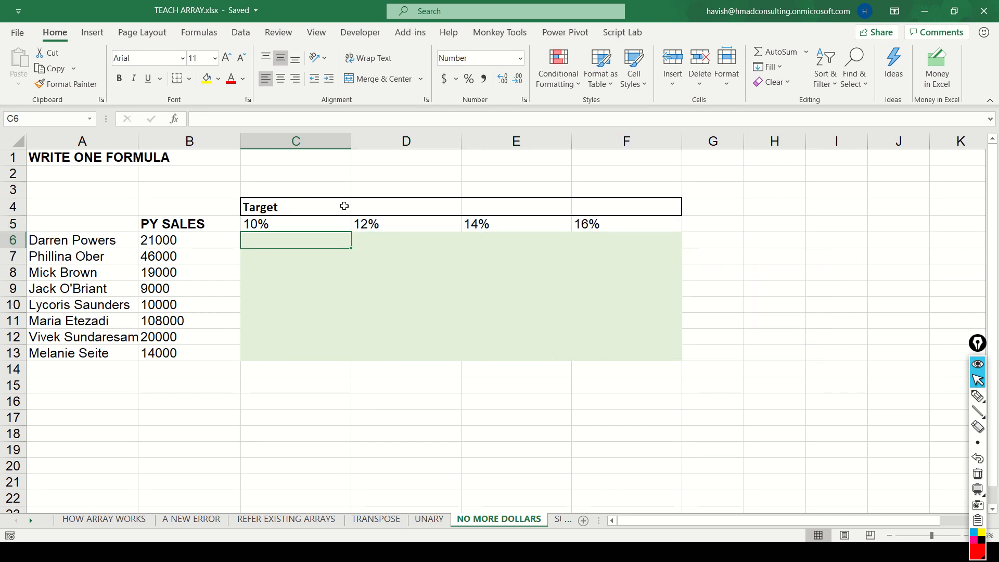
Enter the mixed-reference formula =$B6*(1+C$5) in C6 to calculate the first person's sales target
type("=")
key("Left")
key("F4")
key("F4")
key("F4")
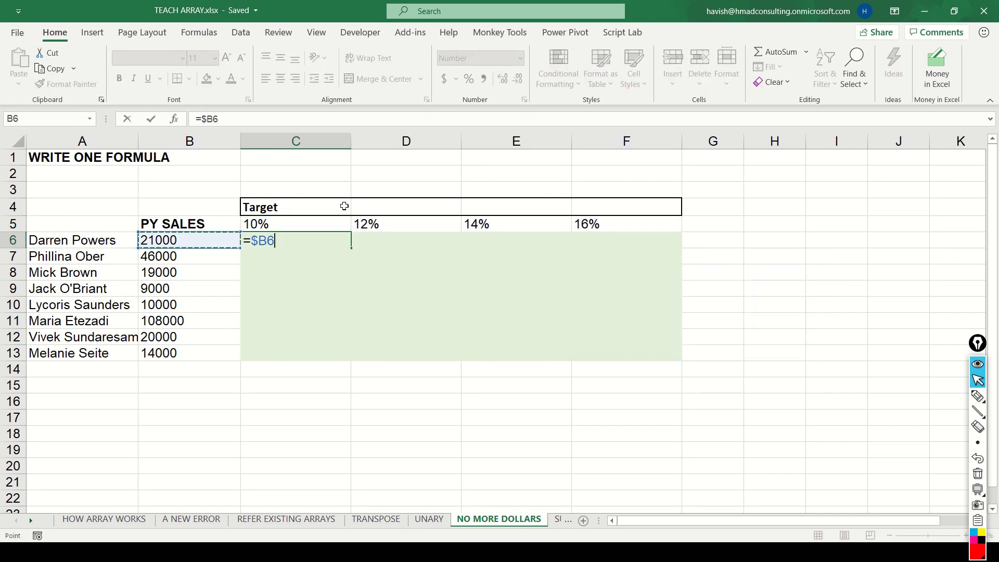
type("*(1+")
left_click(333, 225)
key("F4")
key("F4")
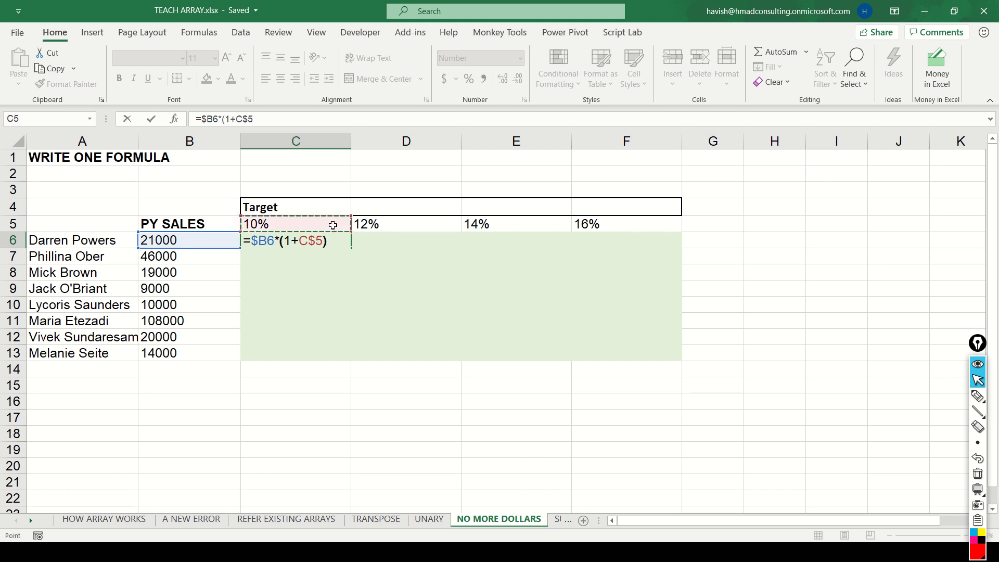
type(")")
key("Return")
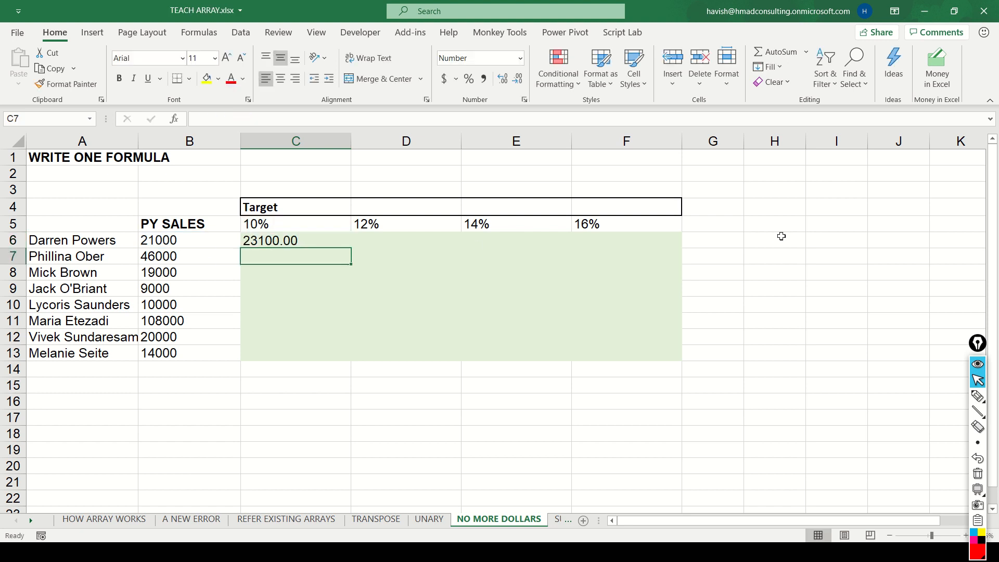
Fill the target formula from C6 down and across the range C6:F13
key("Up")
key("shift+Right")
key("shift+Right")
key("shift+Right")
key("shift+Down")
key("shift+Down")
key("shift+Down")
key("shift+Down")
key("shift+Down")
key("shift+Down")
key("shift+Down")
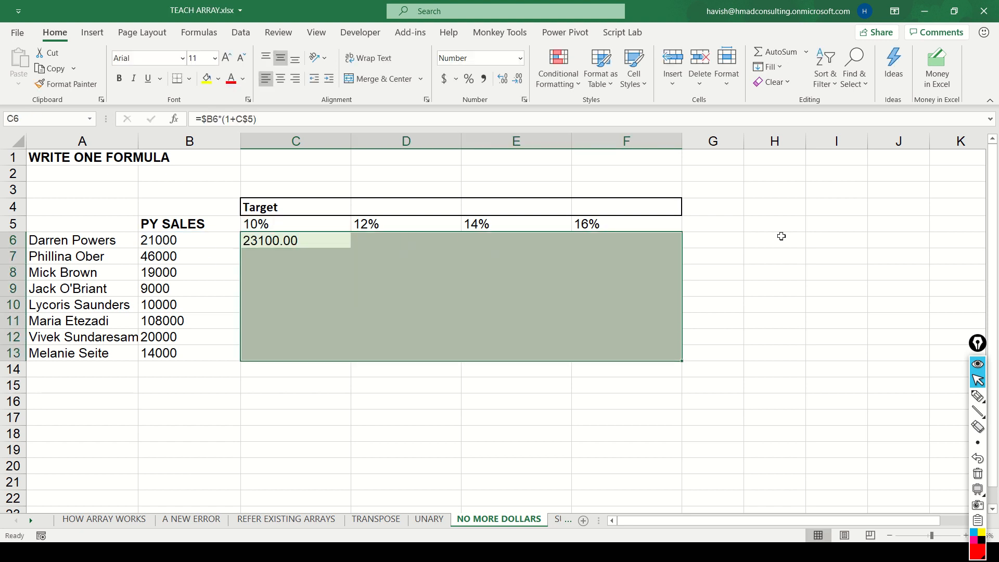
key("ctrl+d")
key("ctrl+r")
Examine the mixed references in the filled formulas of cells D8, E9, F10 and F11
key("Down")
key("Right")
key("Down")
key("F2")
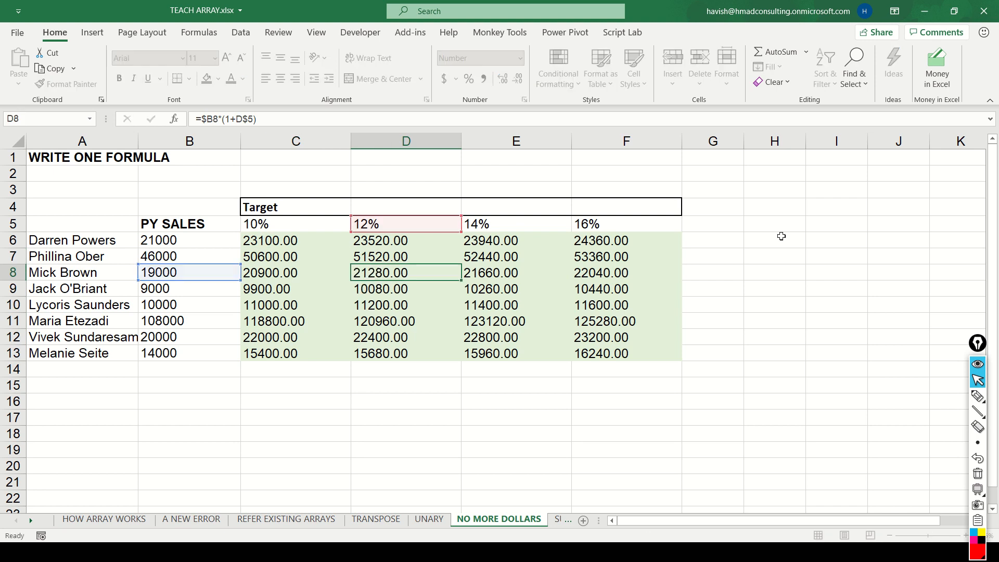
key("Escape")
key("Right")
key("Down")
key("F2")
key("Escape")
key("Right")
key("Down")
key("F2")
key("Escape")
key("Down")
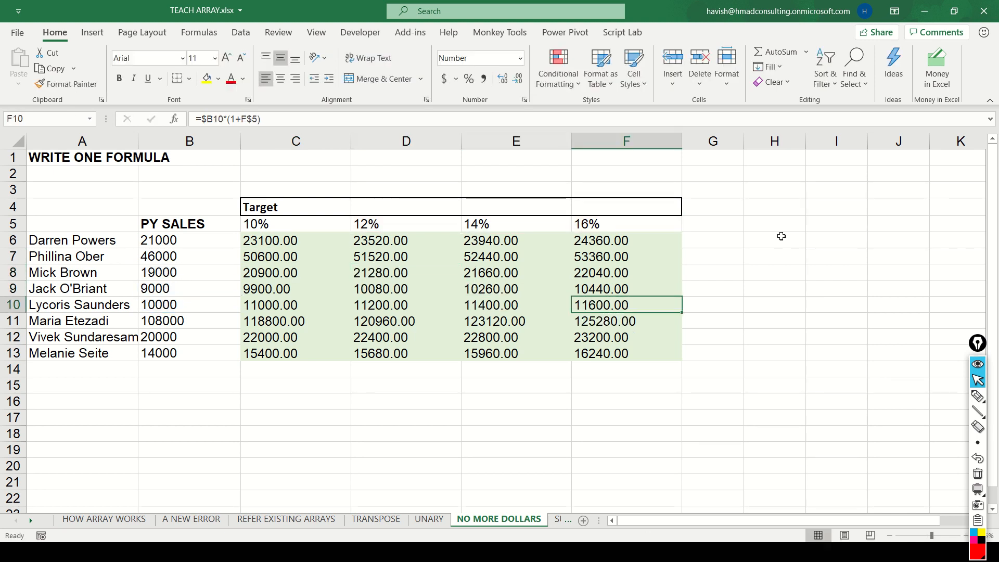
key("F2")
key("Escape")
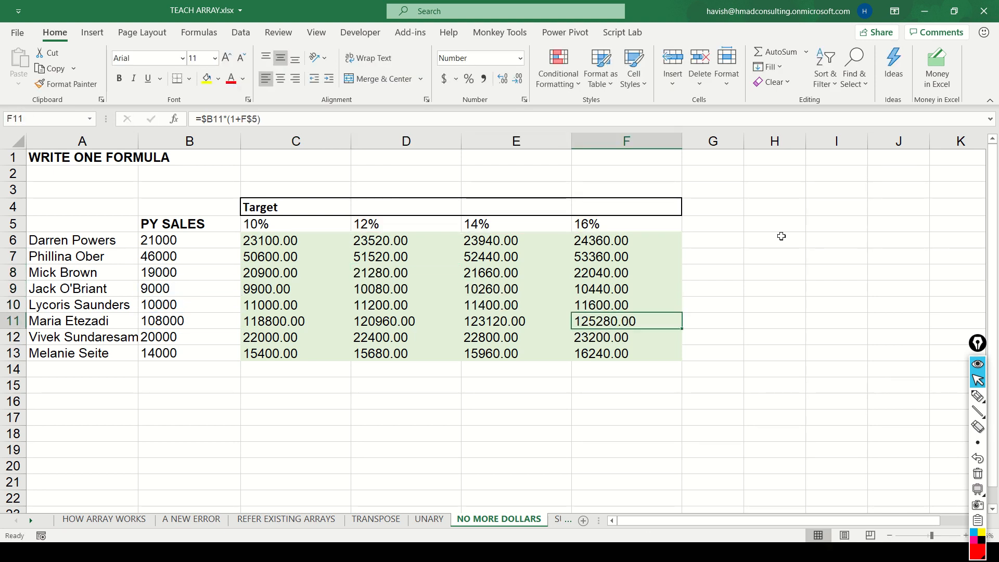
Check the formula in C6 and clear the contents of the target range C6:F13
key("Left")
key("Up")
key("Left")
key("Up")
key("Left")
key("Up")
key("Up")
key("Up")
key("F2")
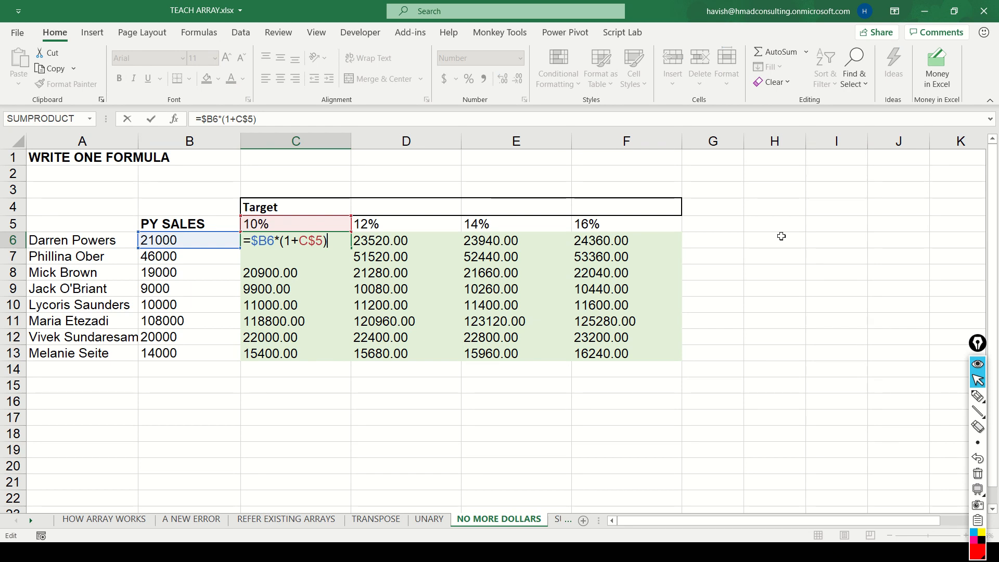
key("ctrl+Return")
key("ctrl+shift+End")
key("Delete")
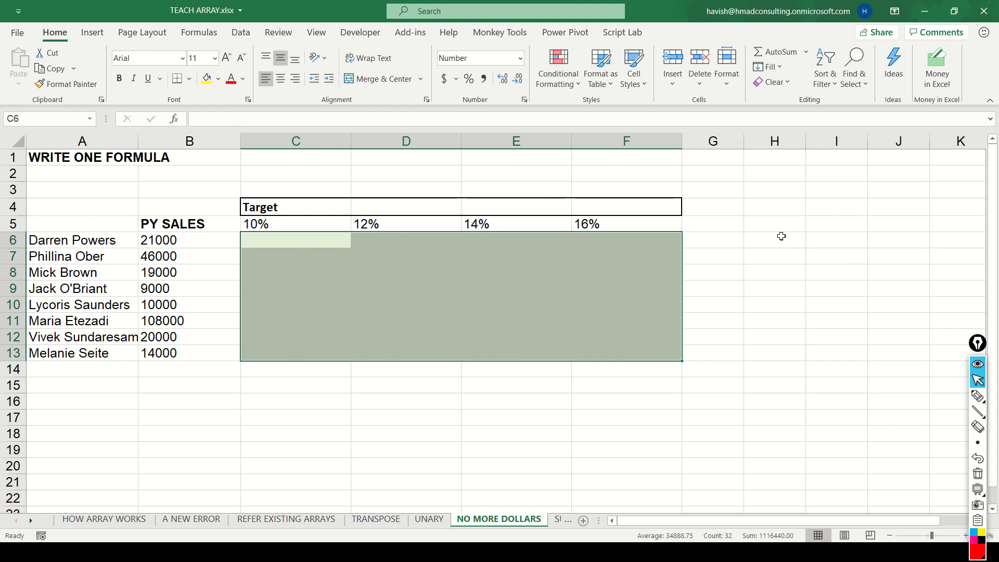
Enter the single array formula =B6:B13*(1+C5:F5) in cell C6
key("Left")
key("Right")
type("=")
key("Left")
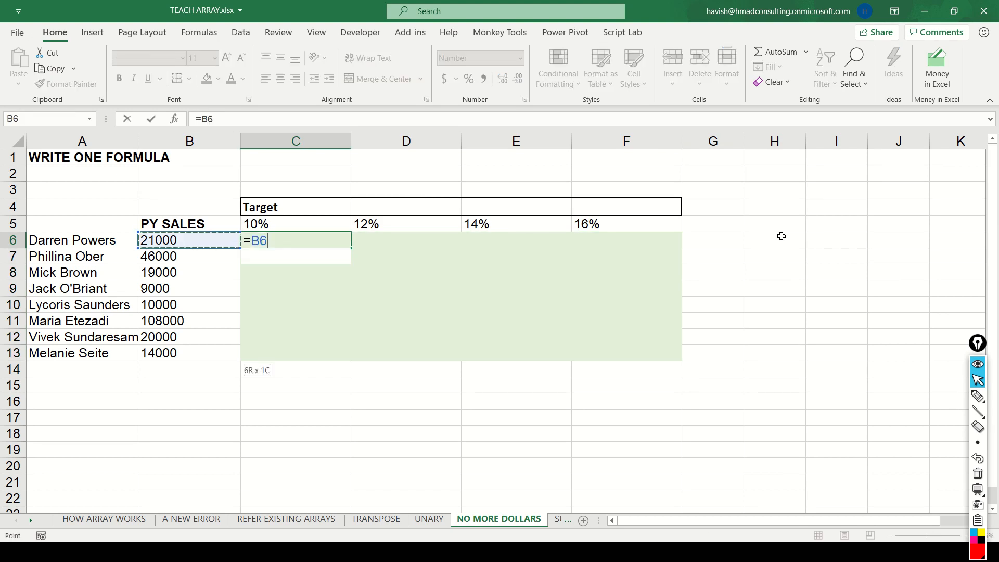
key("ctrl+shift+Down")
type("*")
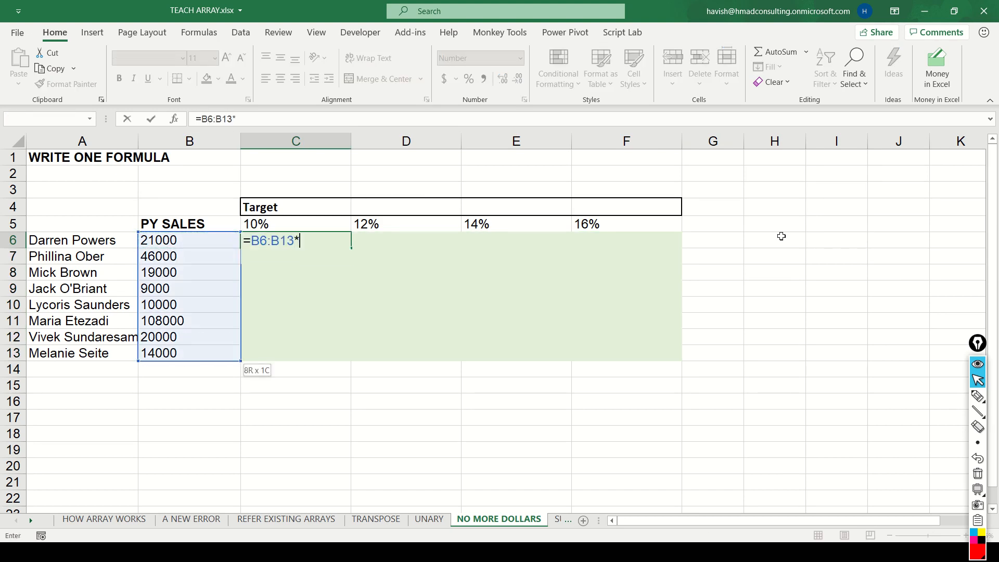
type("(1+")
key("Up")
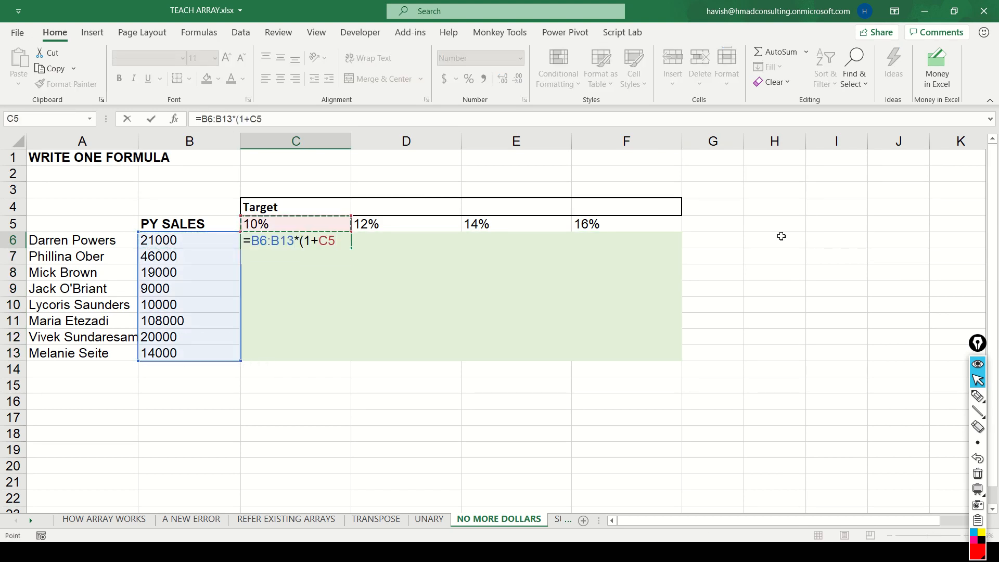
key("ctrl+shift+Right")
type(")")
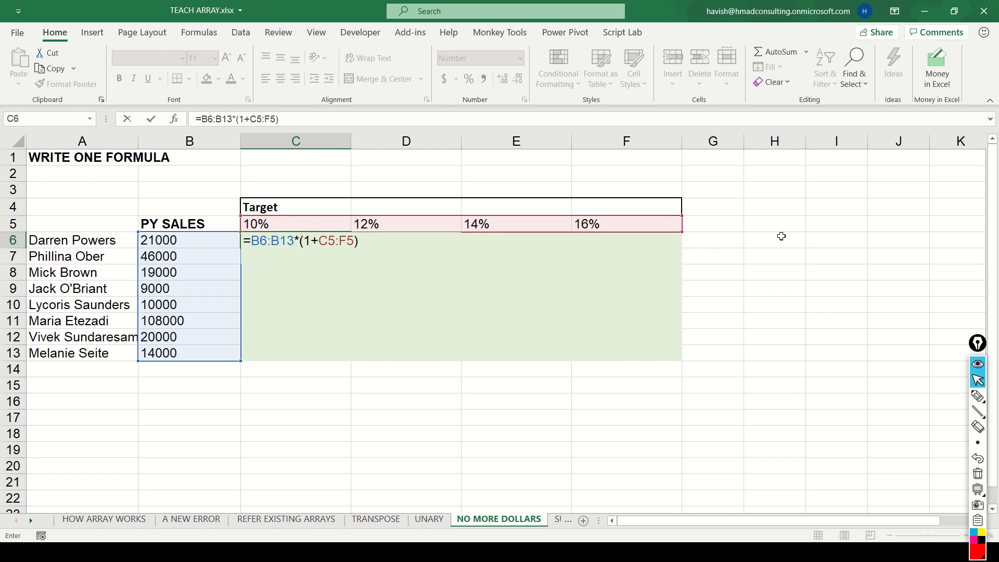
key("Return")
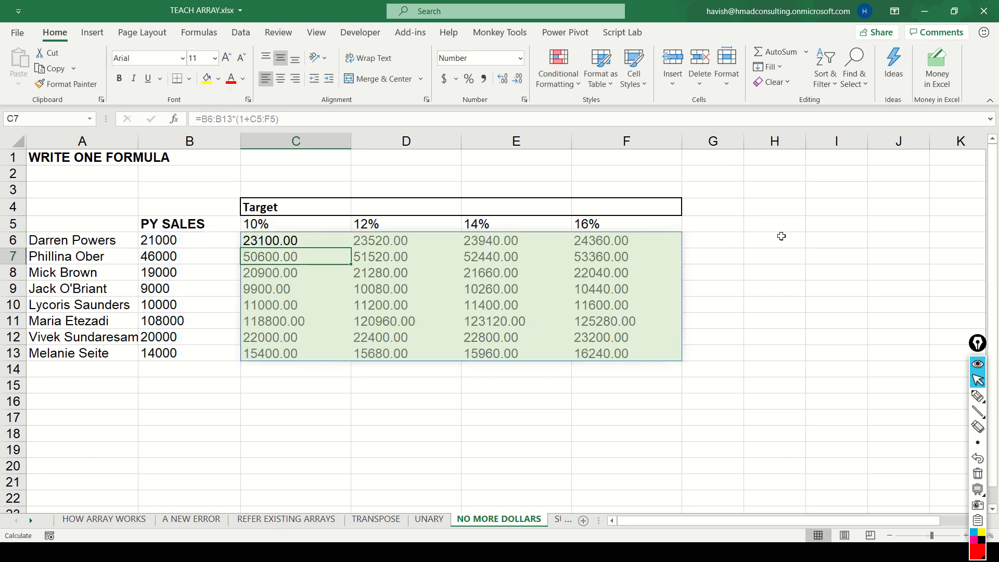
Review the array formula in C6 and the ranges it references
key("Up")
key("F2")
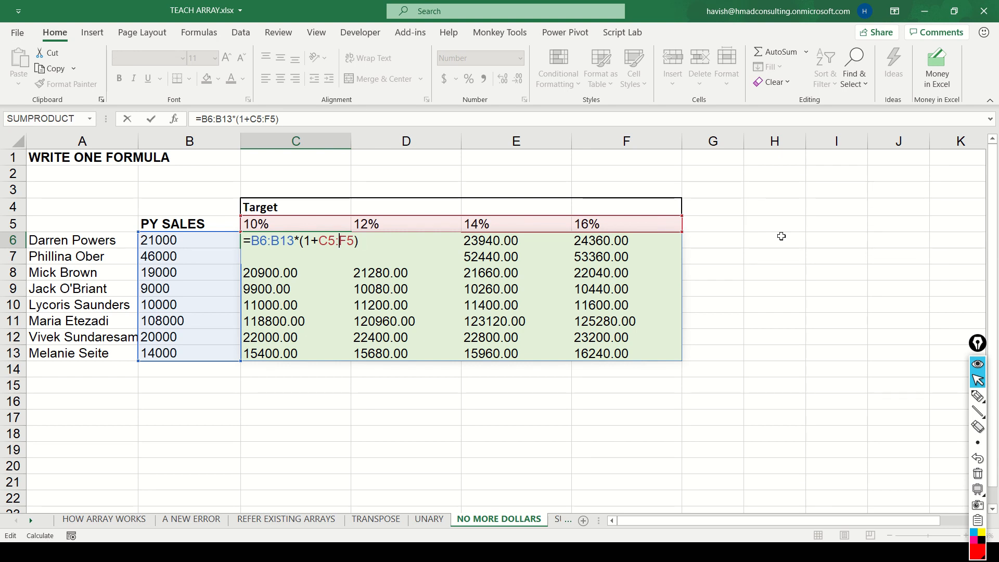
key("Home")
key("Right")
key("shift+End")
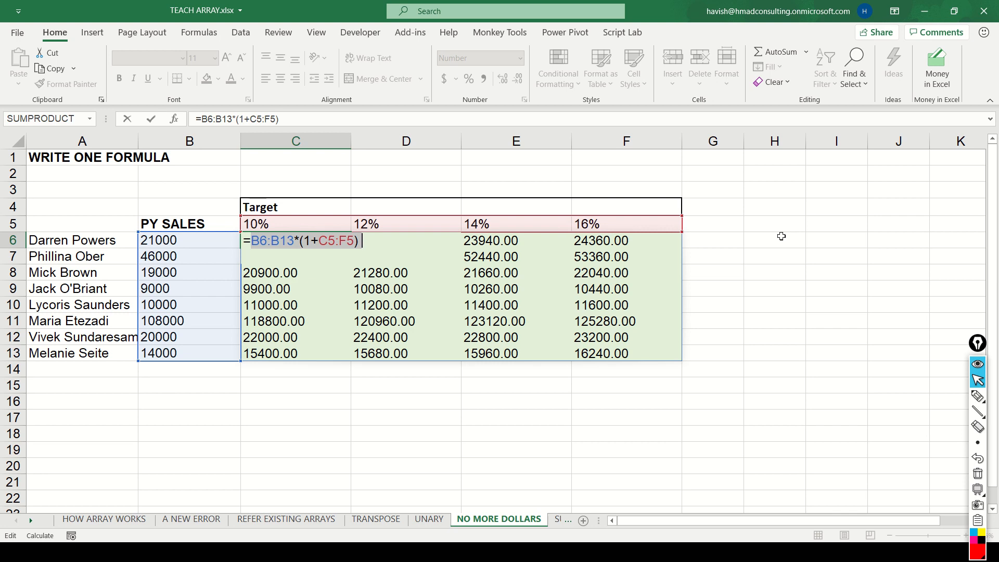
key("Return")
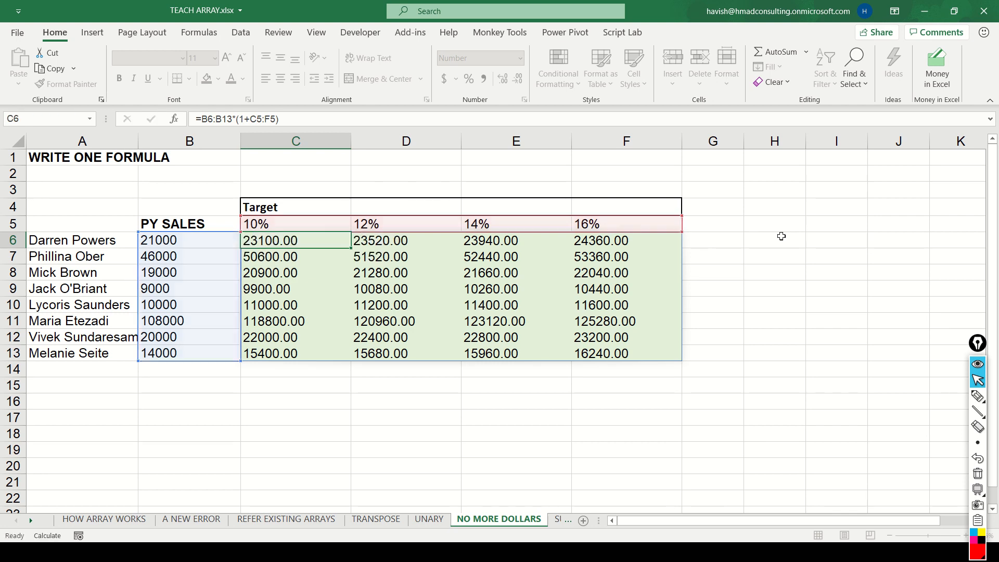
Switch to the SUMPRODUCT sheet and examine its customer name, cost price, markup and discount columns
key("ctrl+Page_Down")
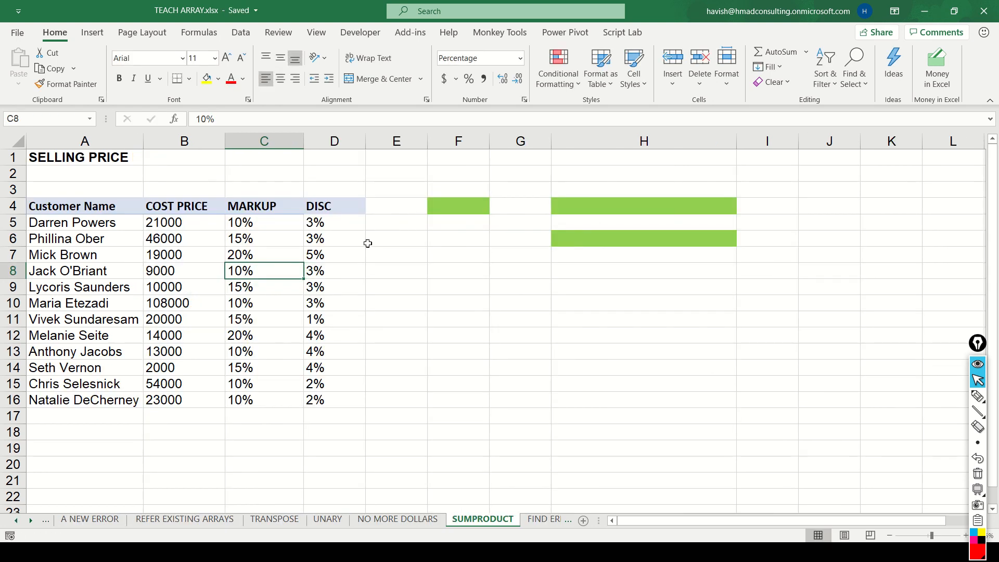
left_click(345, 259)
key("Up")
key("Left")
key("Left")
key("Up")
key("Left")
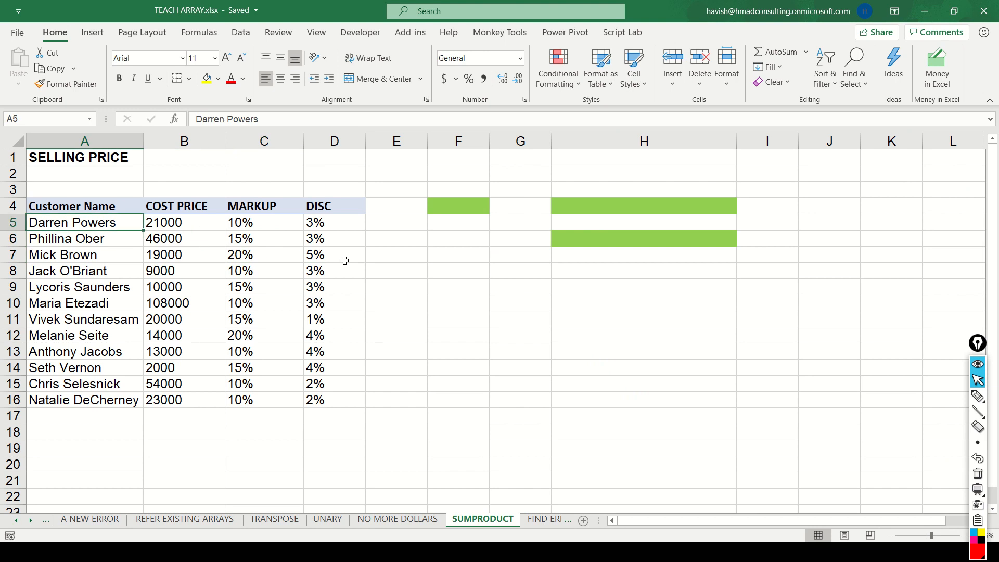
key("ctrl+shift+Down")
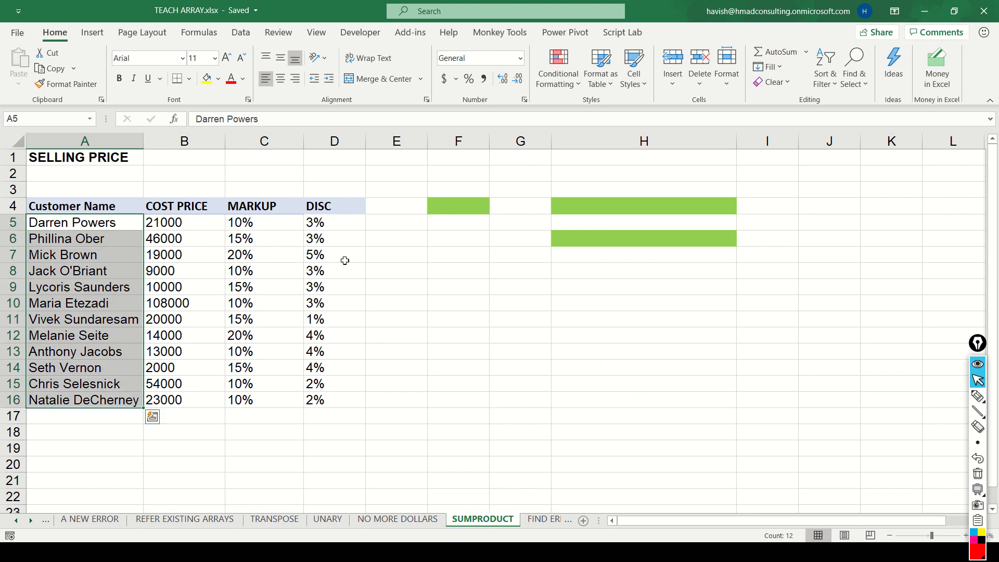
key("Right")
key("ctrl+shift+Down")
key("Right")
key("ctrl+shift+Down")
key("Right")
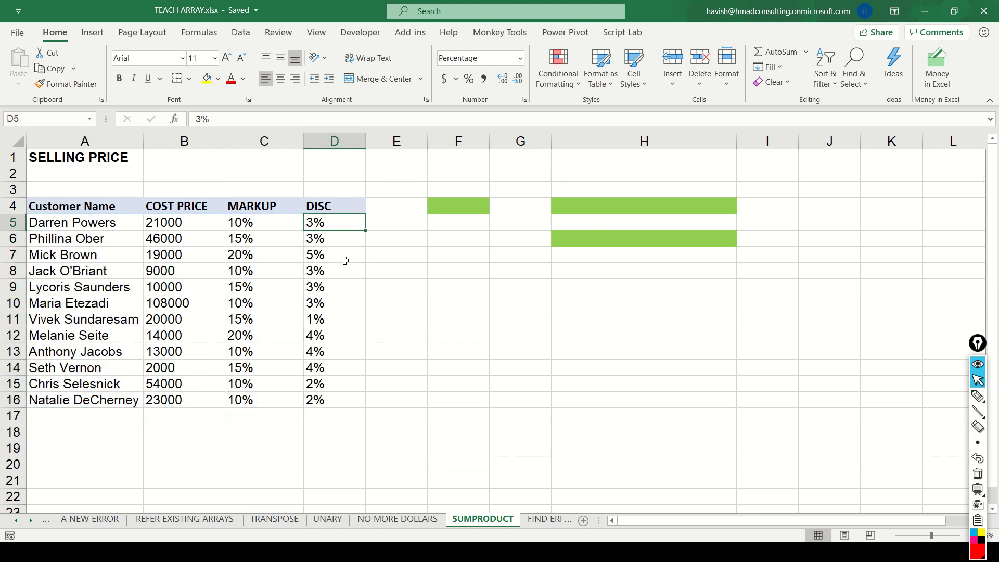
key("ctrl+shift+Down")
key("Right")
key("Up")
key("Right")
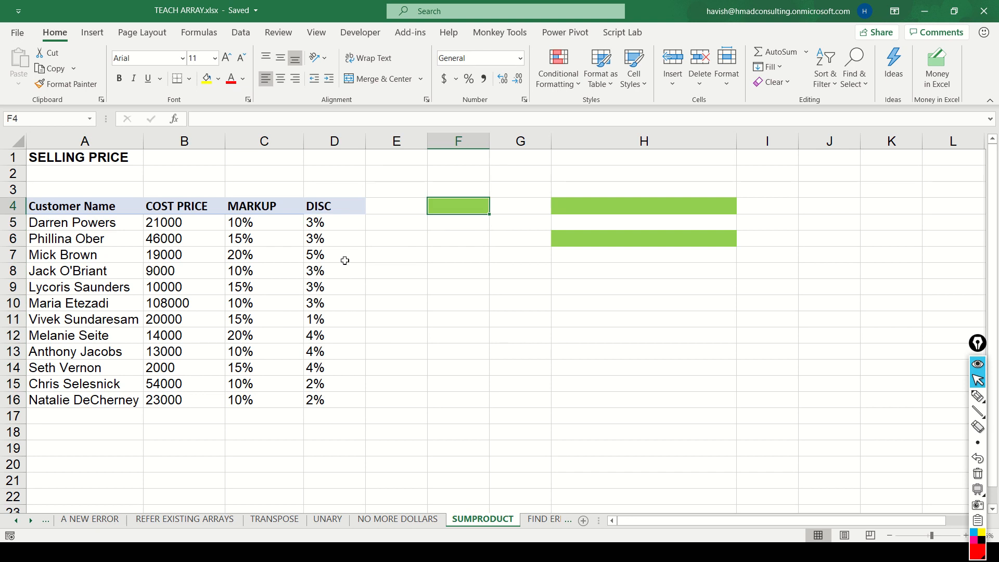
key("Right")
key("Right")
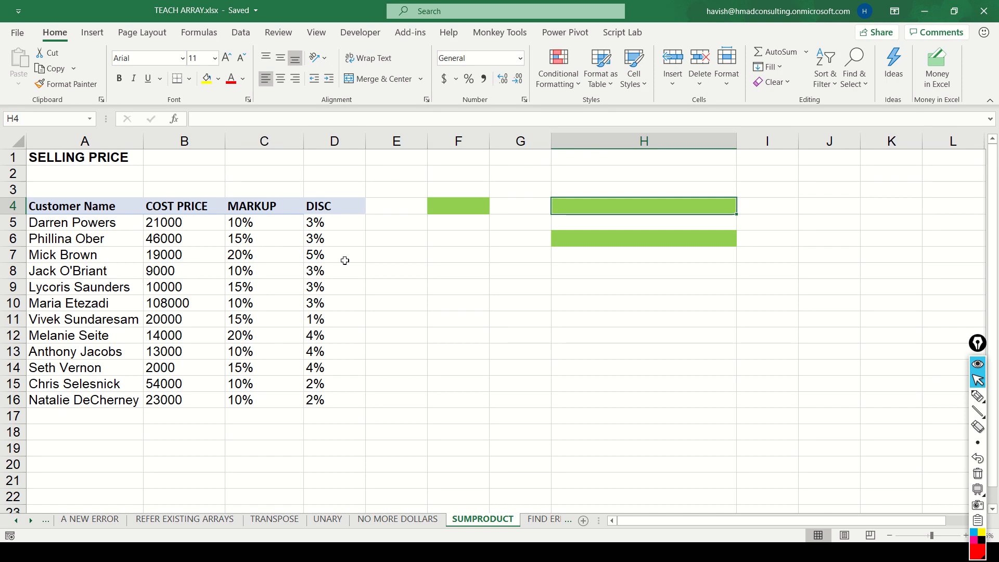
type("=")
key("Escape")
key("Left")
key("Left")
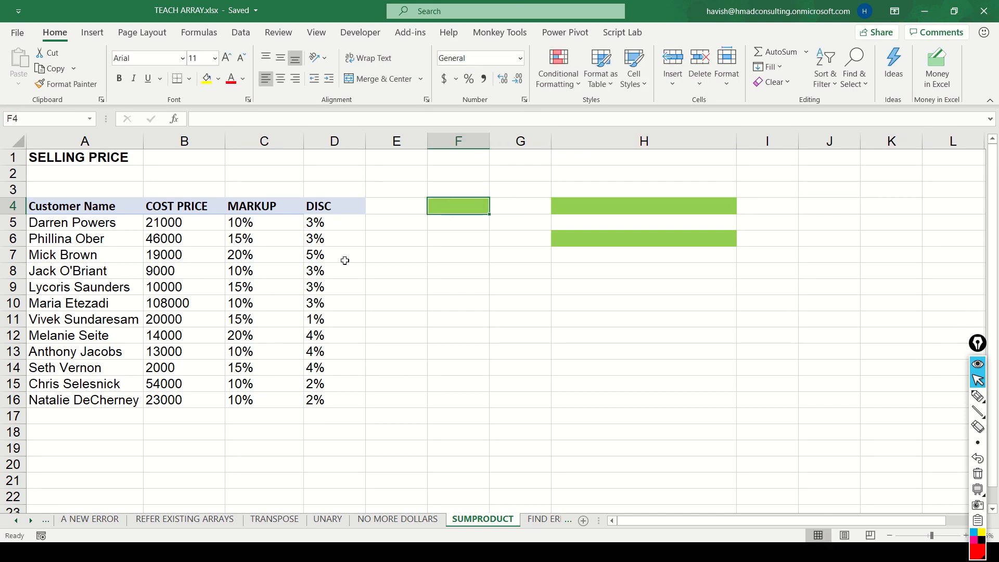
Start a SUMPRODUCT formula in F4 with the cost prices B5:B16 as the first array
type("=sum")
key("Down")
key("Down")
key("Down")
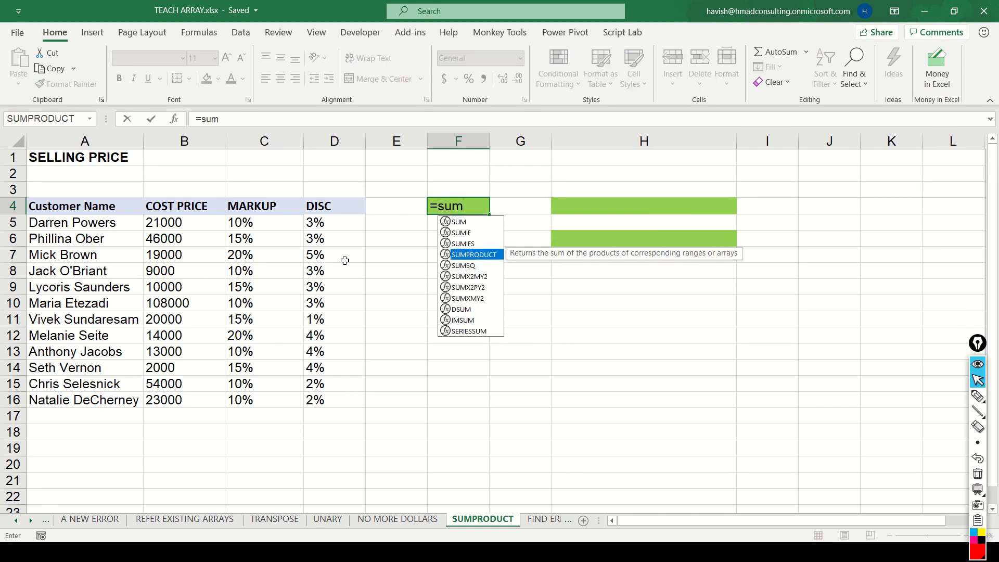
key("Tab")
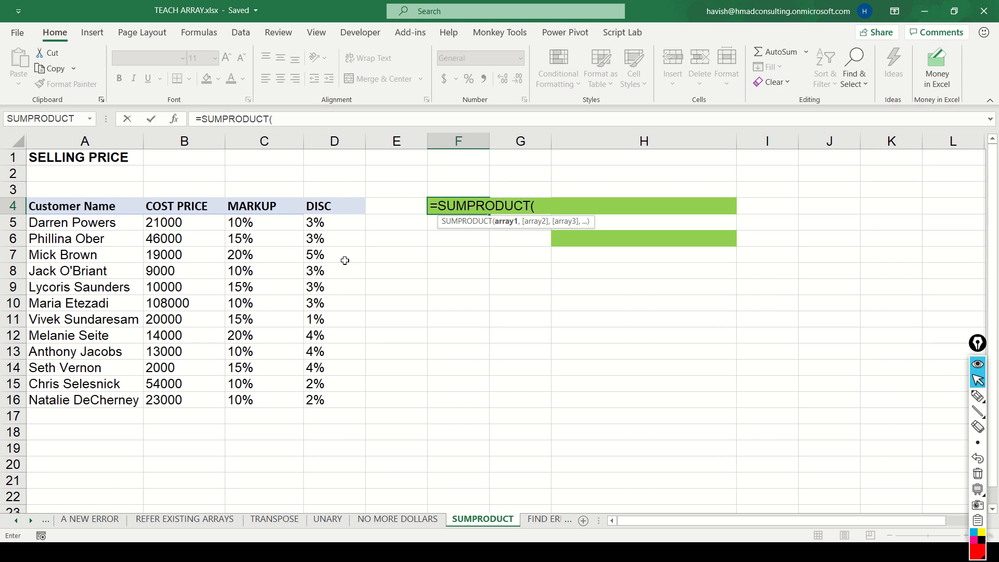
key("Left")
key("Left")
key("Left")
key("Down")
key("Left")
key("ctrl+shift+Down")
type(",")
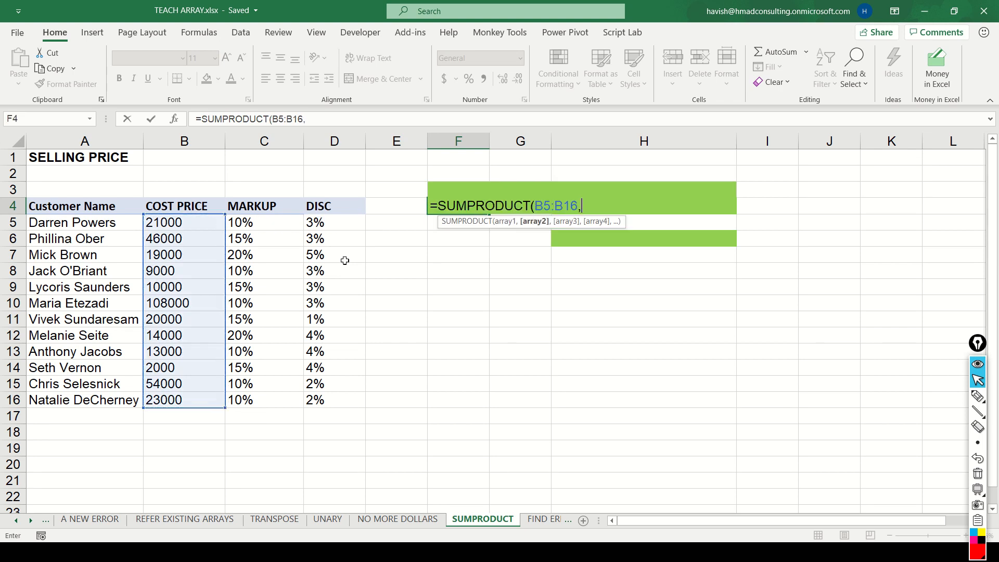
Complete the SUMPRODUCT formula with (1+C5:C16) as the second array and (1-D5:D16) as the third
type("(1+")
left_click(281, 231)
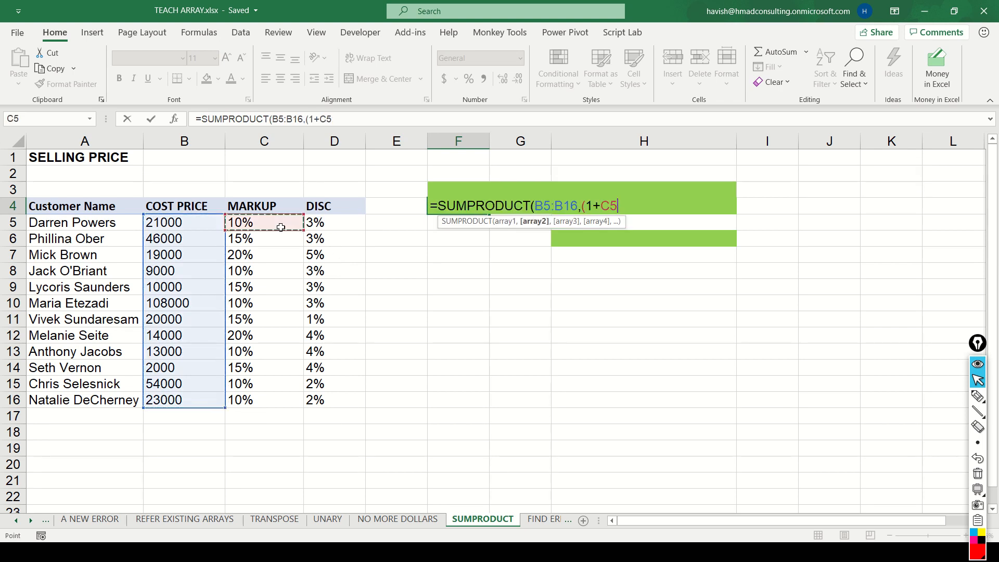
key("ctrl+shift+Down")
type("),")
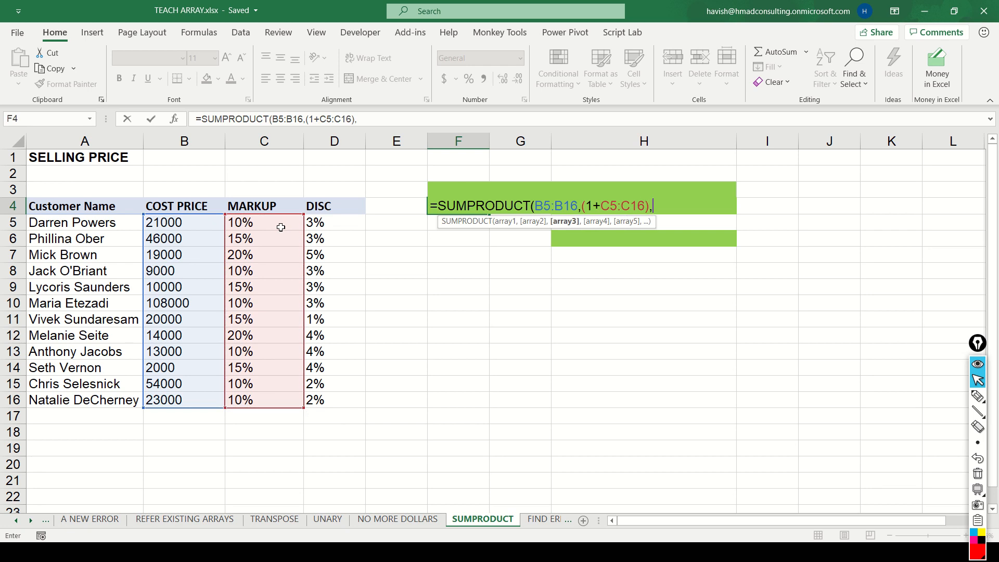
type("(1-")
left_click(341, 216)
key("ctrl+shift+Down")
type("))")
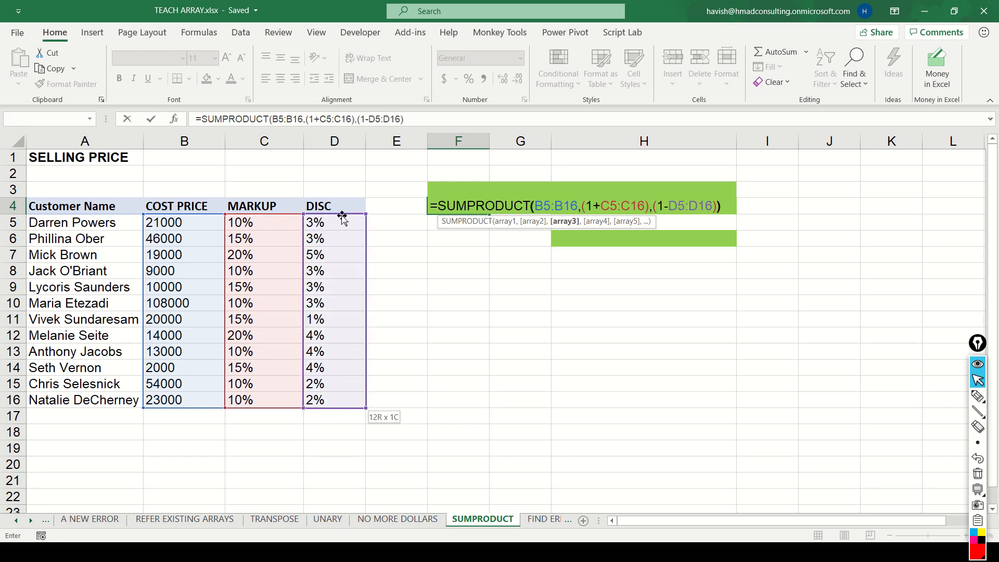
key("Return")
Examine the arguments and referenced ranges of the SUMPRODUCT formula in F4
key("Up")
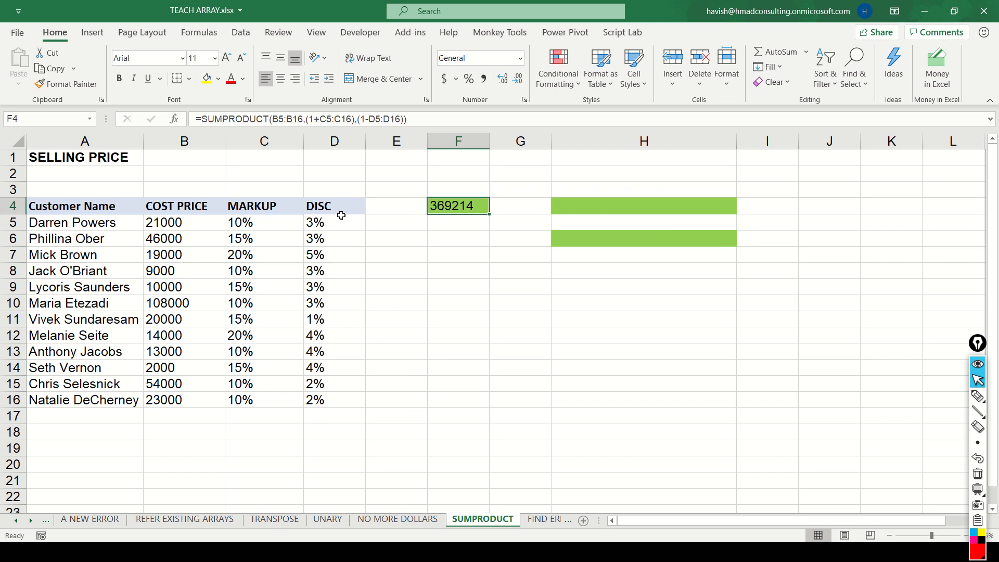
key("F2")
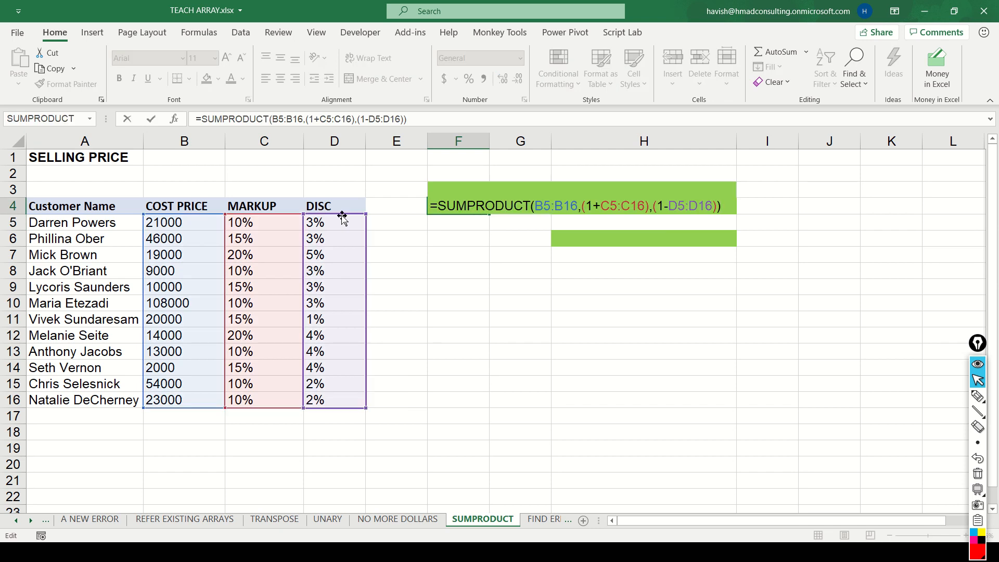
key("Escape")
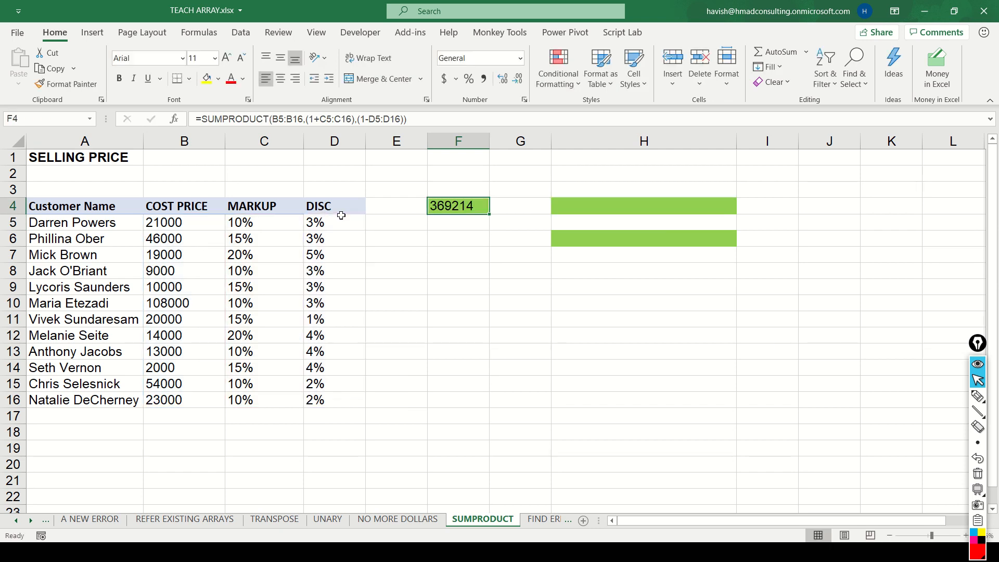
key("Right")
key("Right")
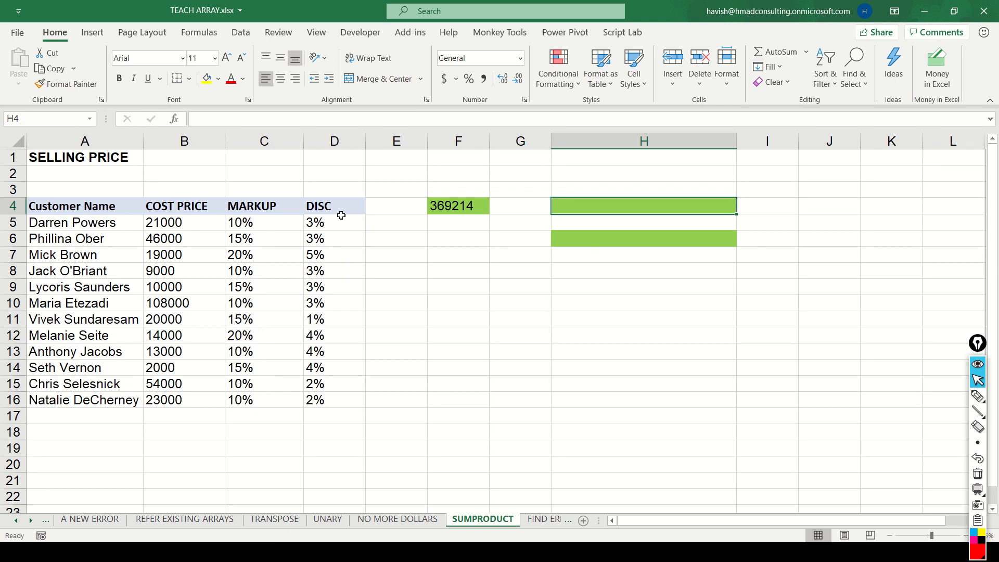
key("Down")
key("Left")
key("Left")
key("Up")
key("F2")
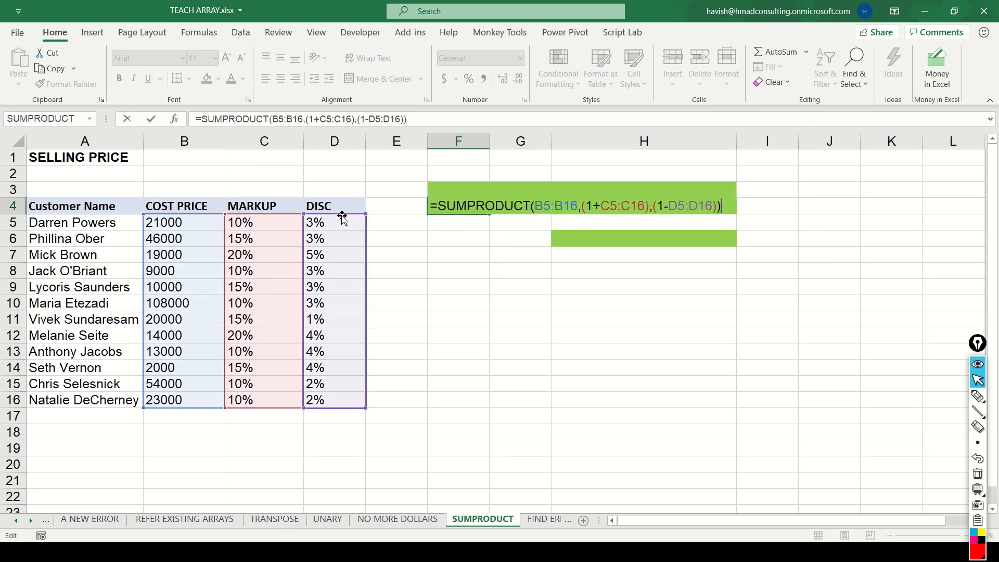
key("Escape")
key("Right")
key("Down")
key("Right")
key("Up")
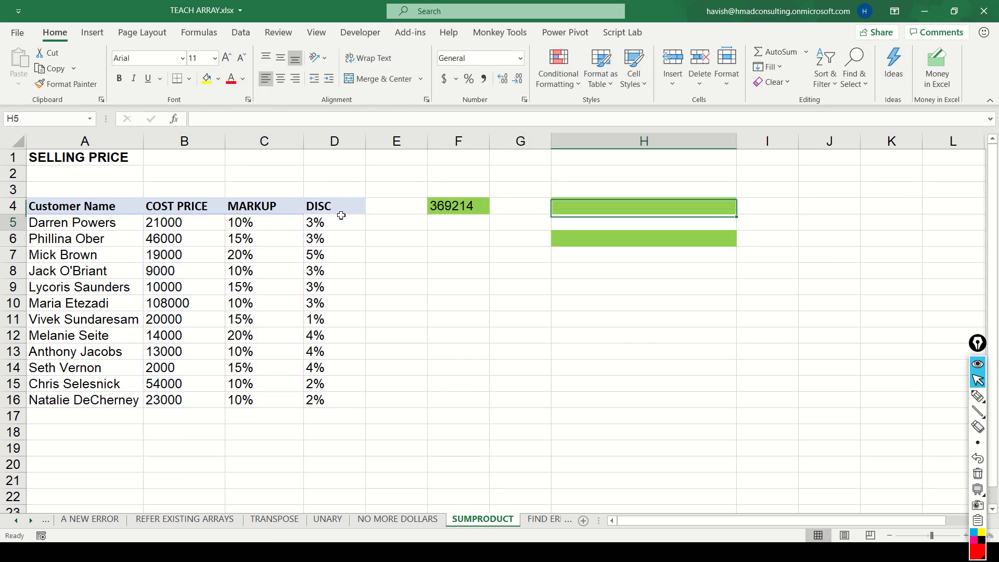
key("Down")
key("Down")
key("Up")
key("Up")
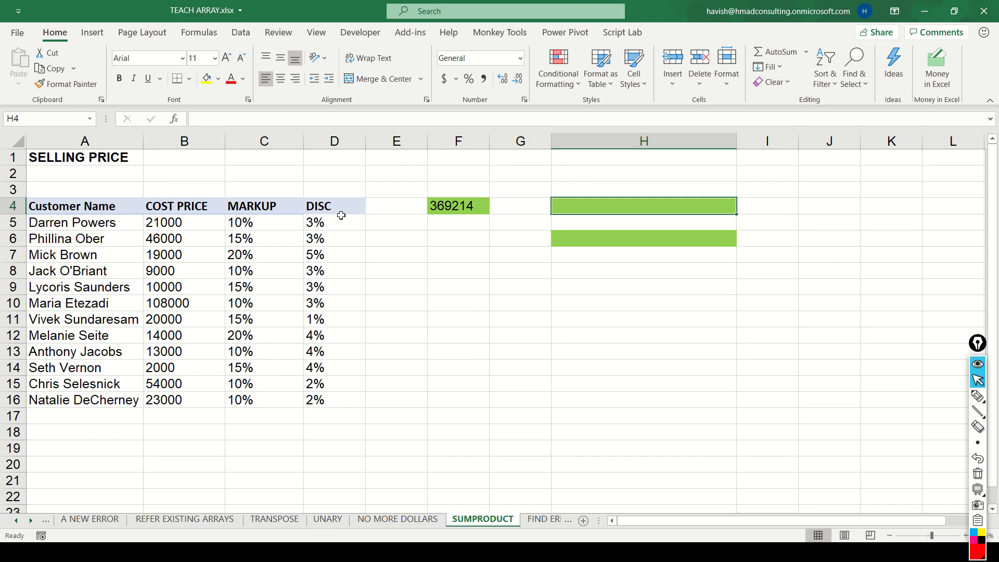
key("Down")
key("Down")
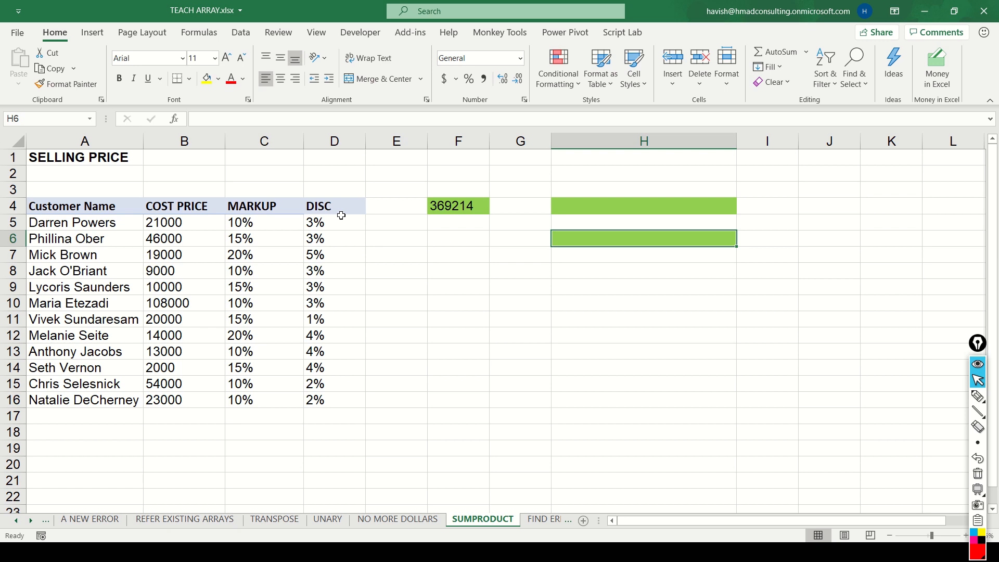
Enter an array formula in H6 that multiplies the cost prices B5:B16 by the markups C5:C16
type("=")
key("Left")
key("Left")
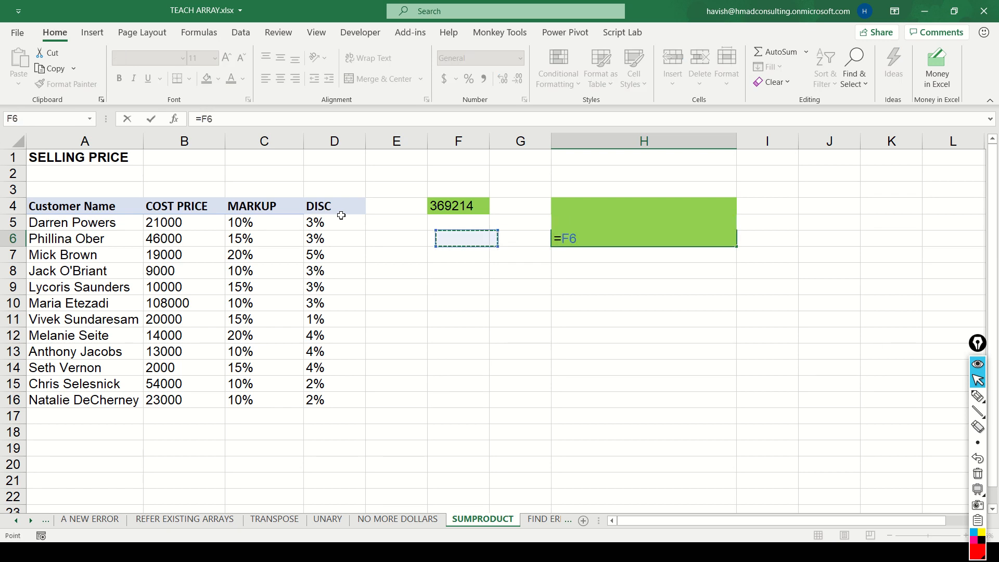
key("Up")
key("Left")
key("Left")
key("Left")
key("Left")
key("ctrl+shift+Down")
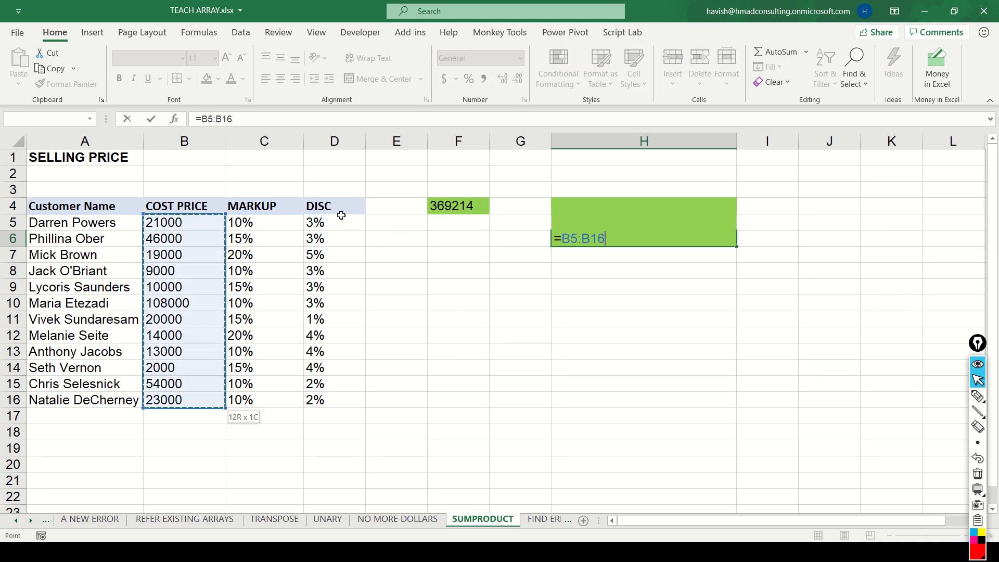
type("*")
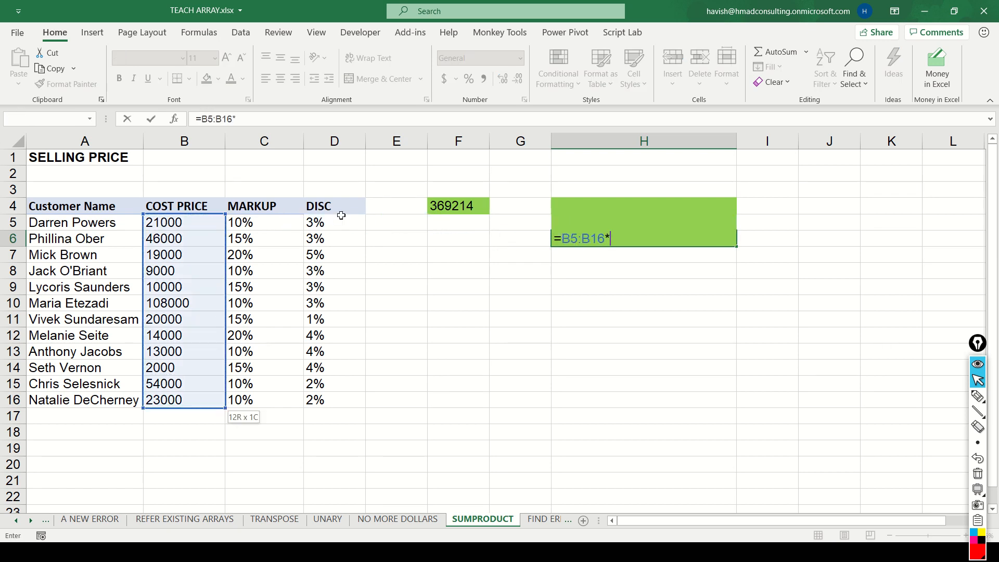
left_click(263, 219)
key("ctrl+shift+Down")
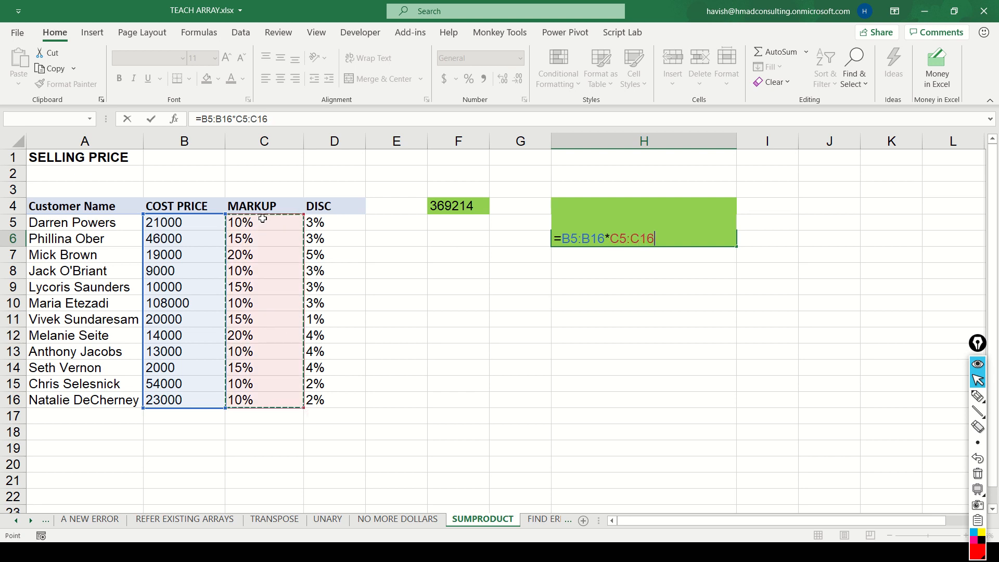
key("Return")
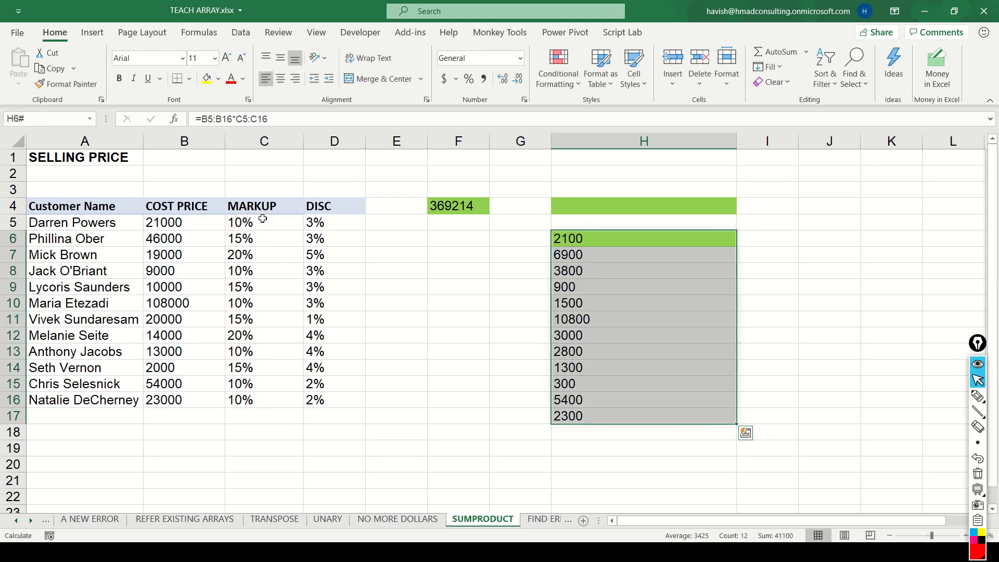
Change the markup factor in the H6 array formula to (1+C5:C16) and select its spilled range
key("F2")
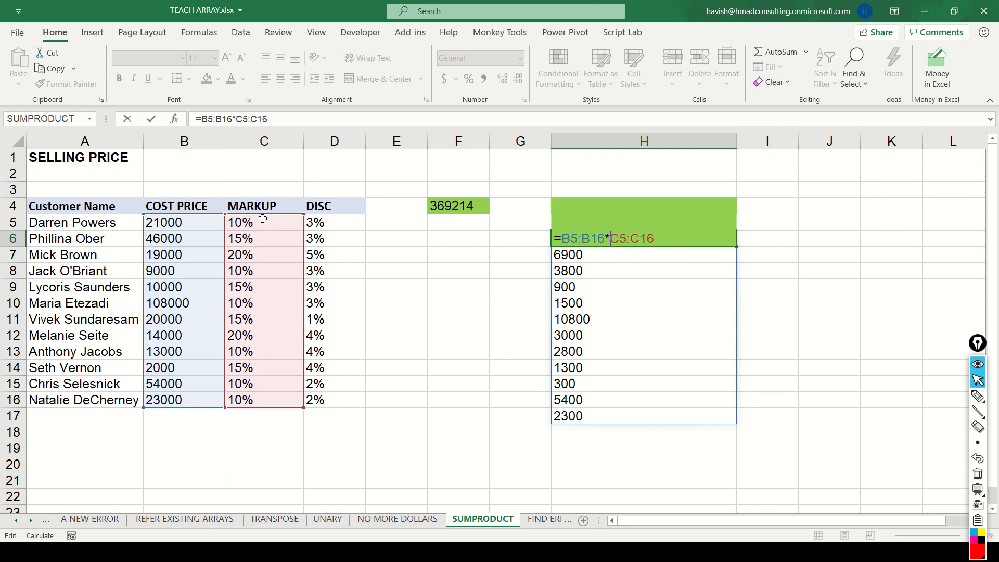
type("(1+")
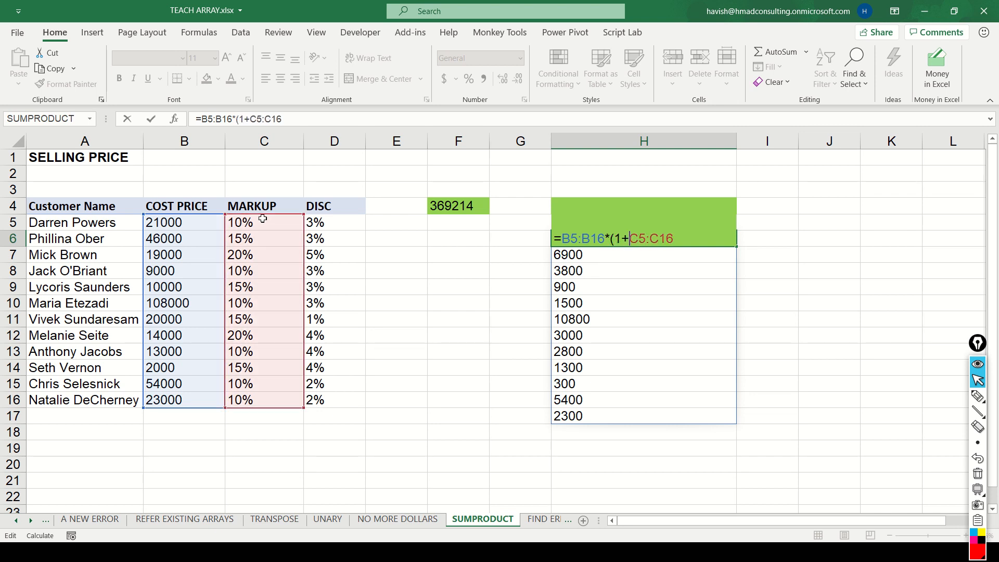
type(")")
key("Return")
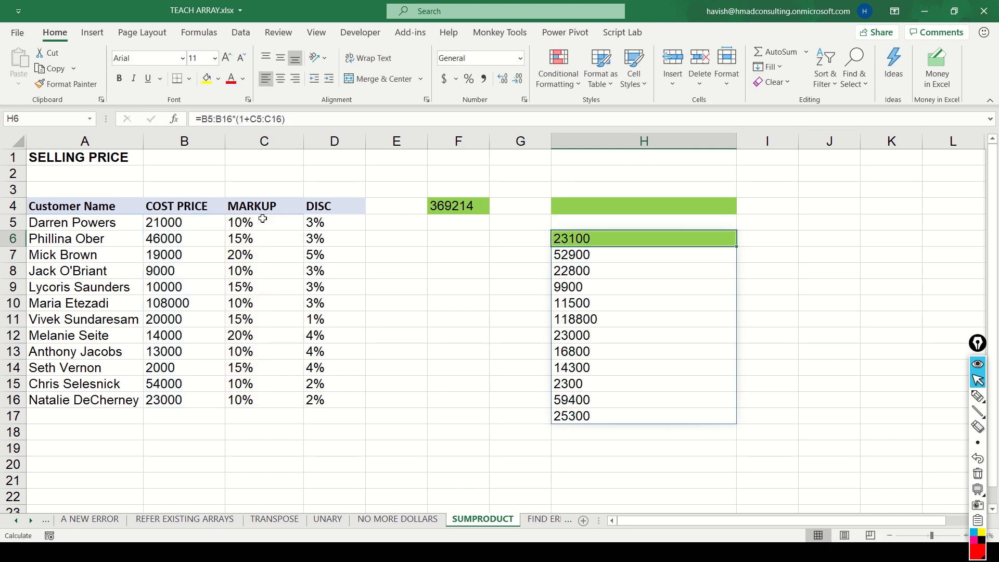
key("ctrl+shift+Down")
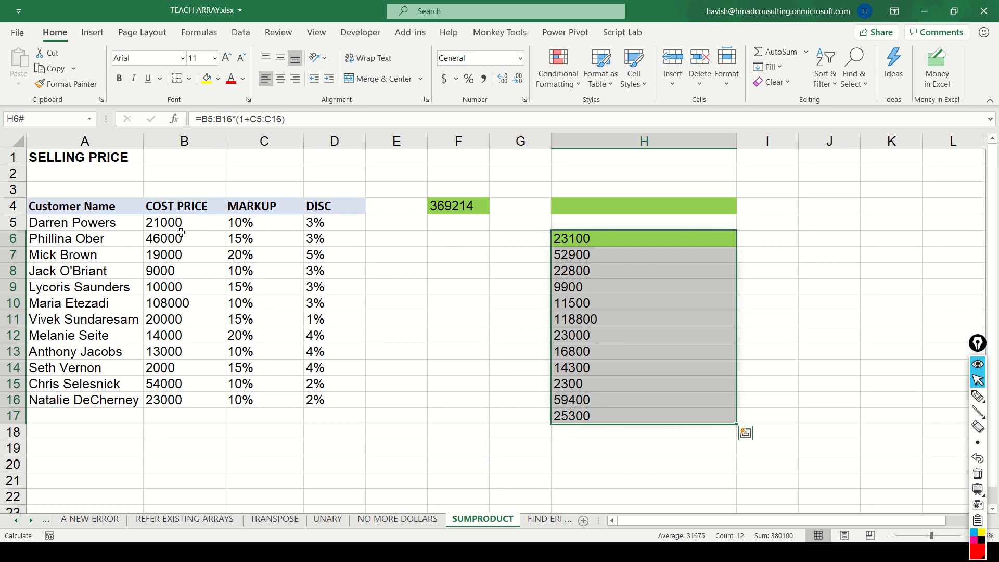
Extend the H6 array formula by multiplying it by the discount factor (1-D5:D16)
double_click(596, 243)
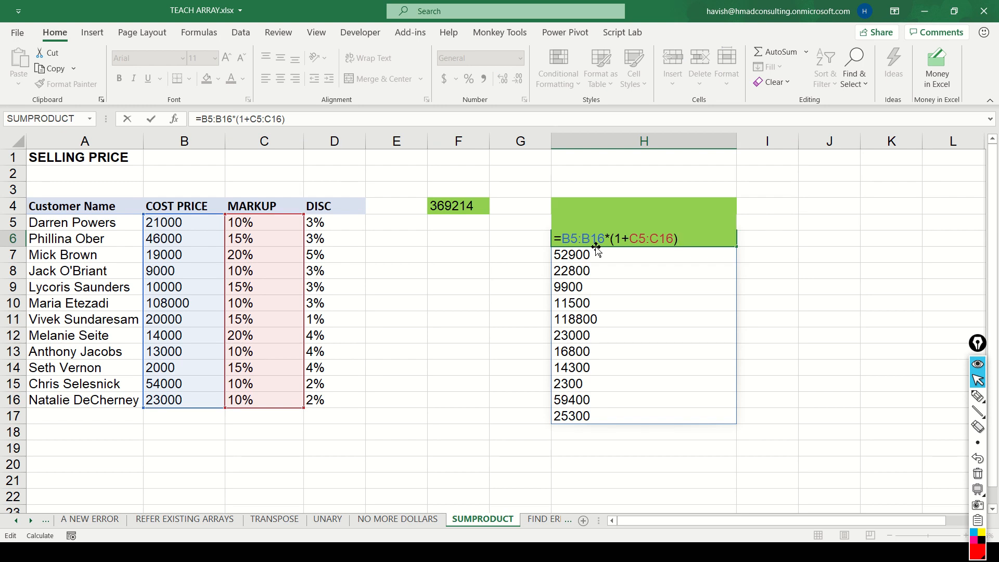
type("*(1-")
left_click(339, 219)
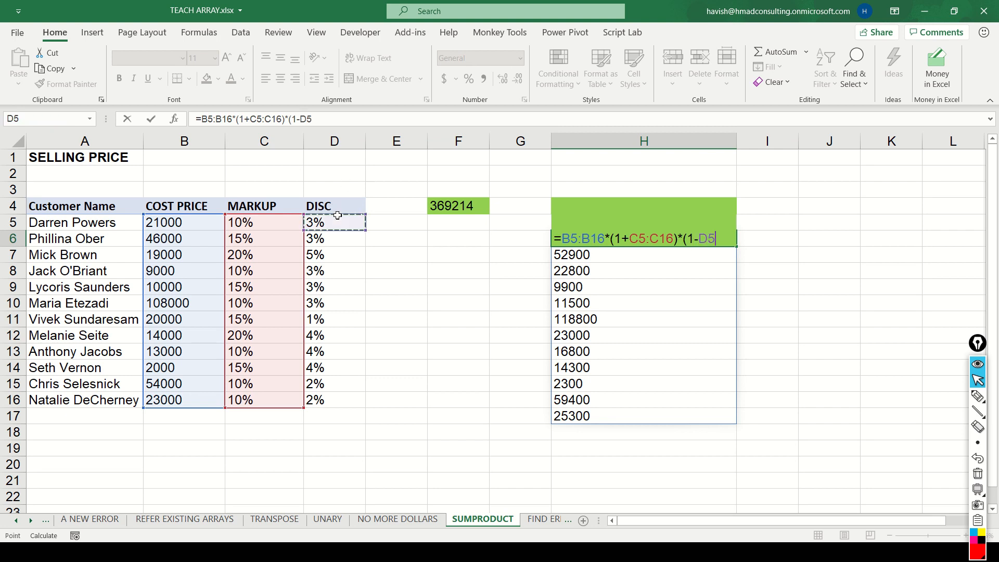
key("ctrl+shift+Down")
type(")")
key("Return")
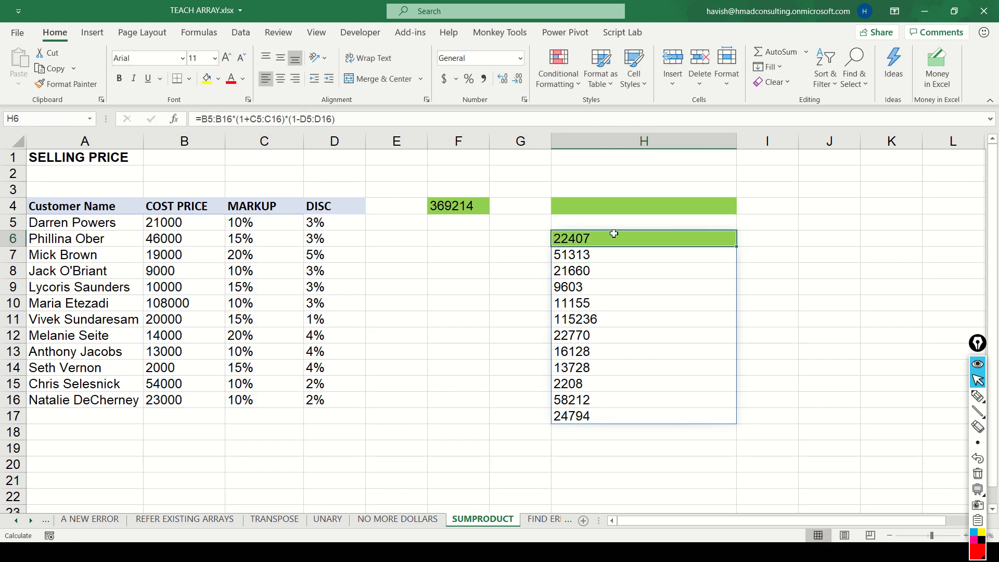
Wrap the H6 array formula in SUM to total the selling prices in a single cell
left_click(193, 225)
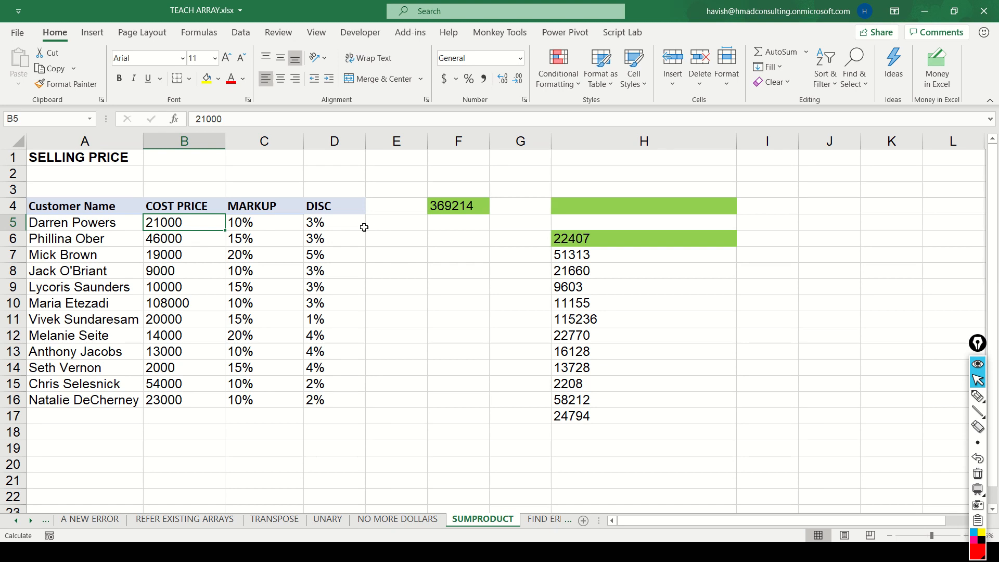
left_click(606, 250)
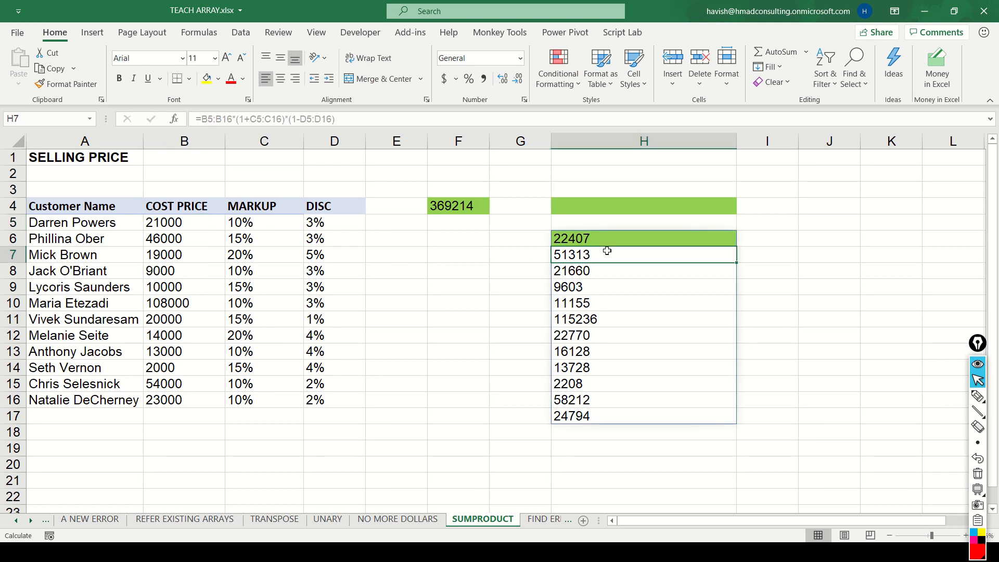
key("F2")
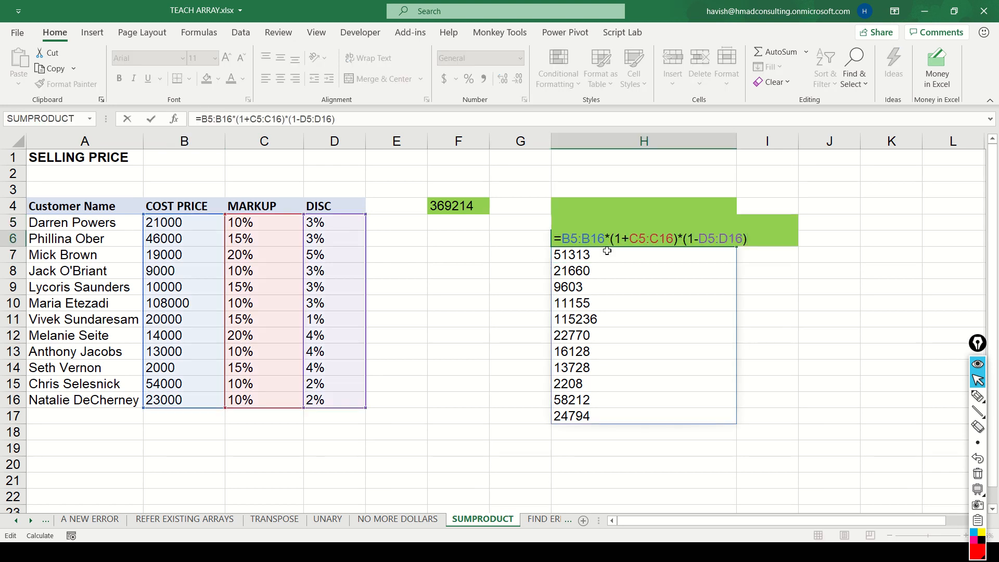
key("Home")
type("SUM(")
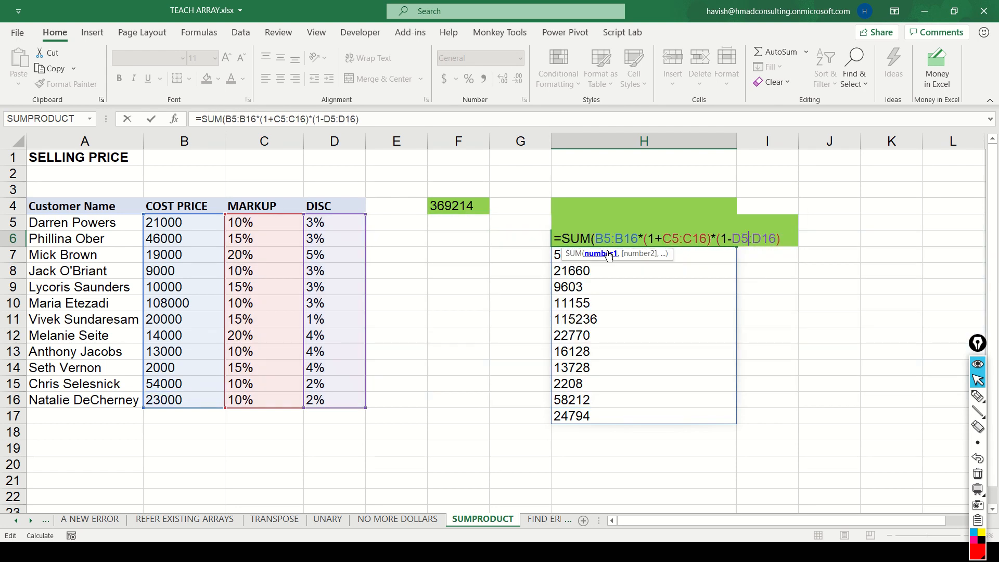
type(")")
key("Return")
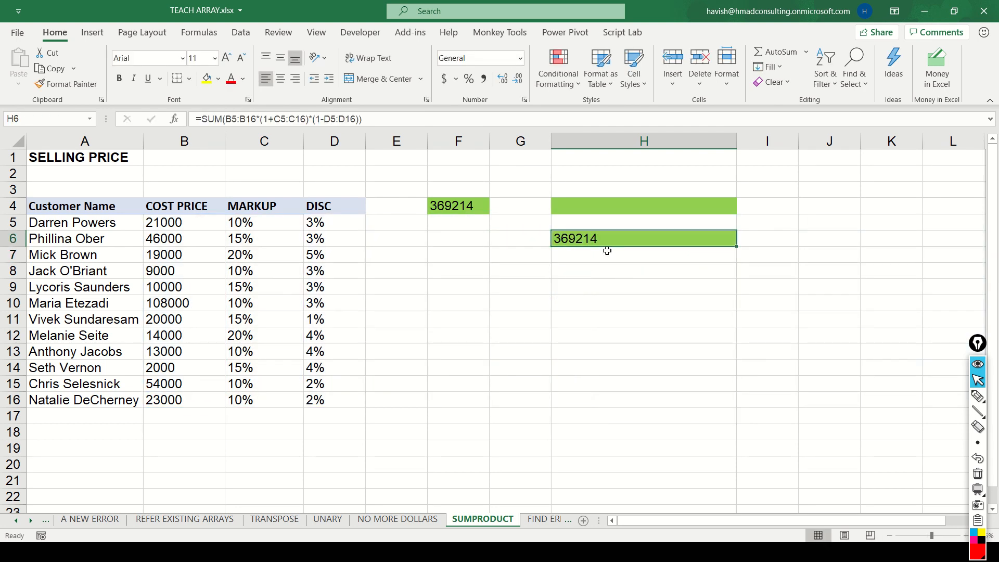
Move the SUM array formula from H6 to H4
key("F2")
key("Down")
key("ctrl+x")
key("Up")
key("Up")
key("ctrl+v")
key("Down")
key("Down")
key("Up")
key("Up")
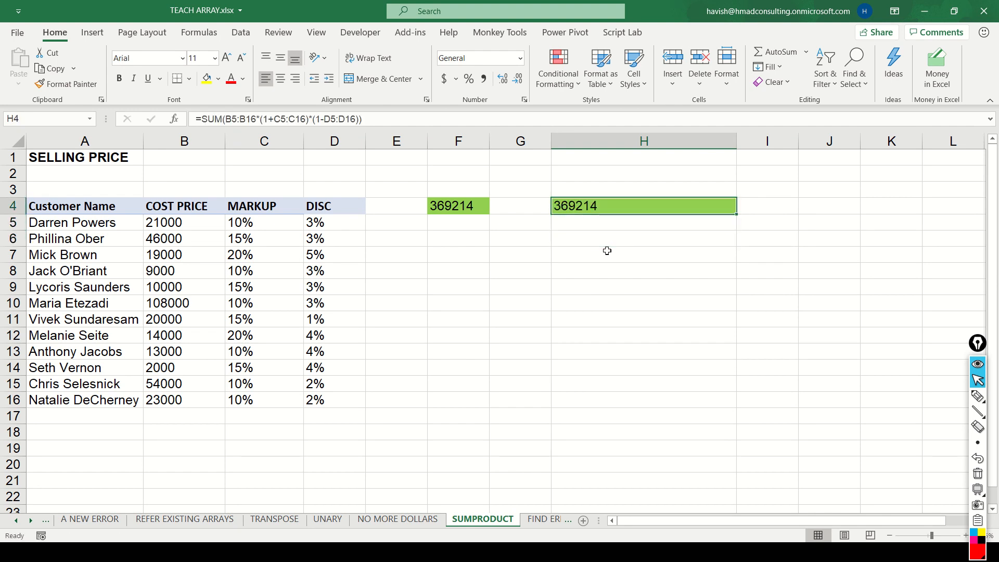
Compare the SUMPRODUCT formula in F4 with the SUM array formula in H4
key("Left")
key("Left")
key("F2")
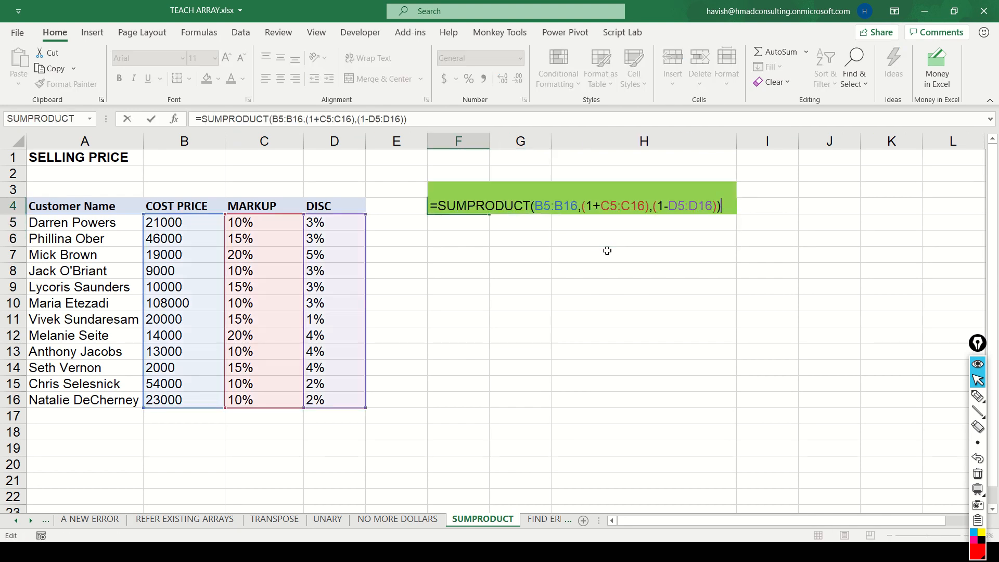
key("Tab")
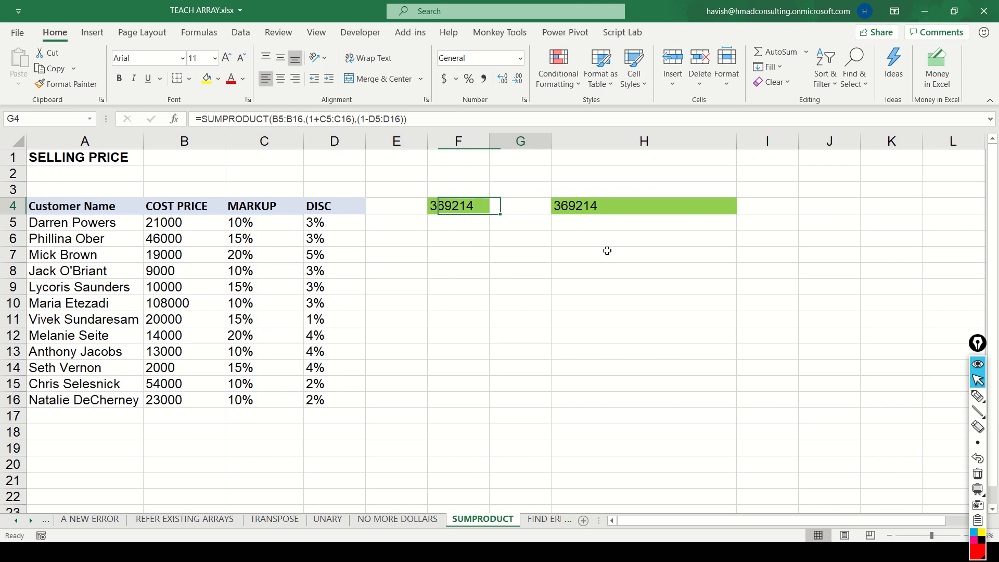
key("Right")
key("F2")
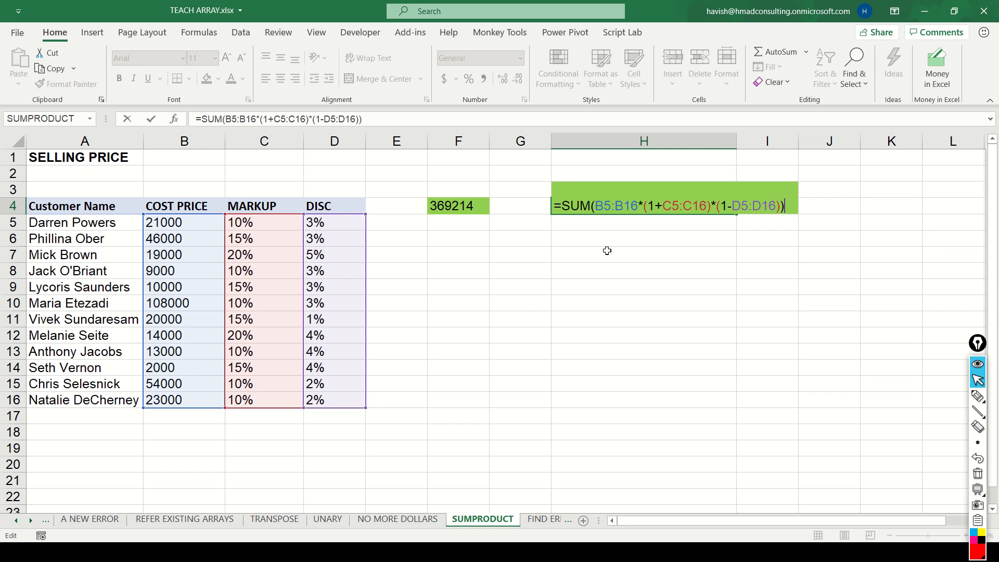
key("ctrl+Return")
key("Left")
key("Left")
key("Right")
key("Right")
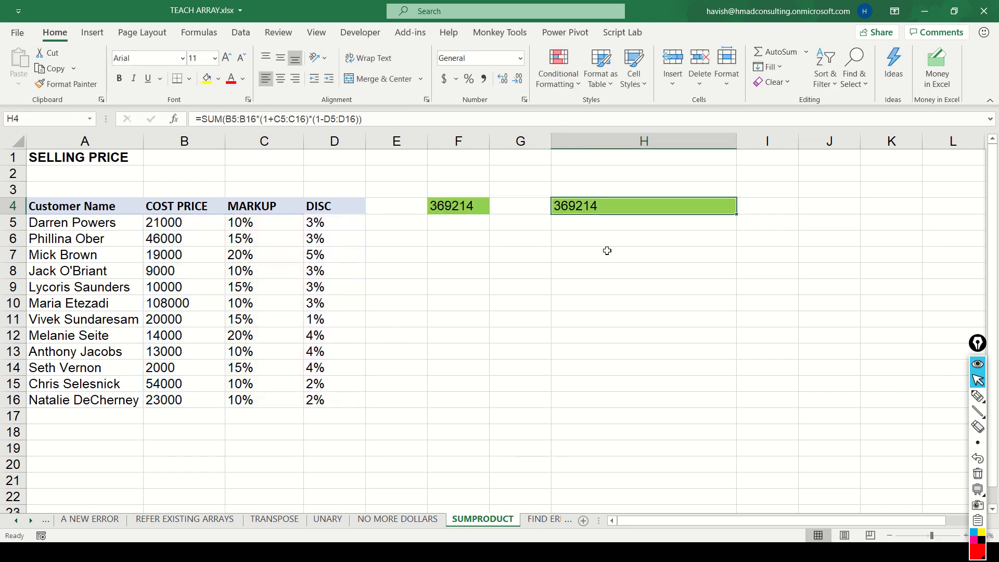
key("F2")
key("Escape")
Examine the separate array arguments of the SUMPRODUCT formula in F4, from the cost prices to the markup factor
key("Left")
key("Left")
key("F2")
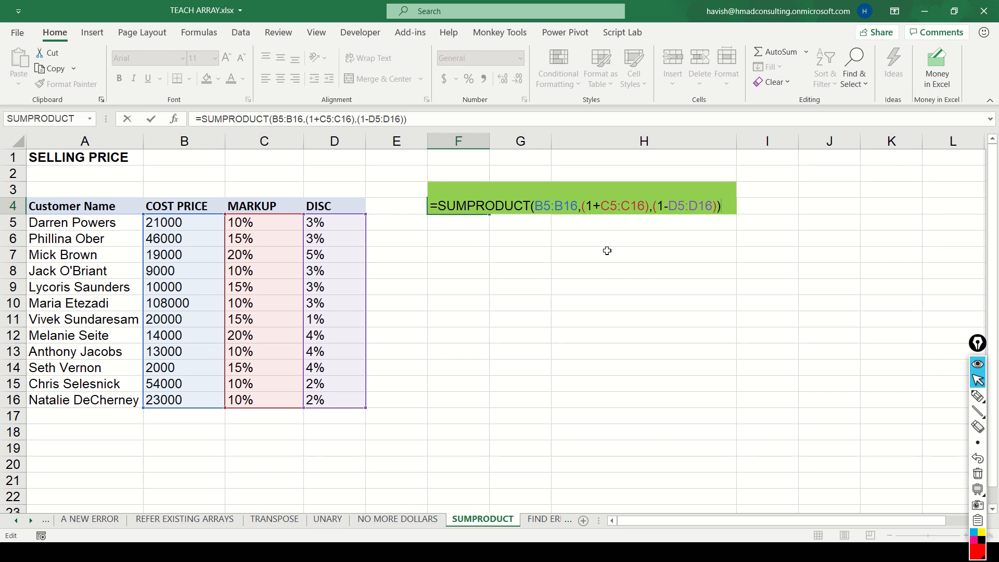
key("Left")
key("Left")
key("Left")
key("Left")
key("Left")
key("Left")
key("Left")
key("Left")
key("Left")
key("Left")
key("Left")
key("Left")
key("Left")
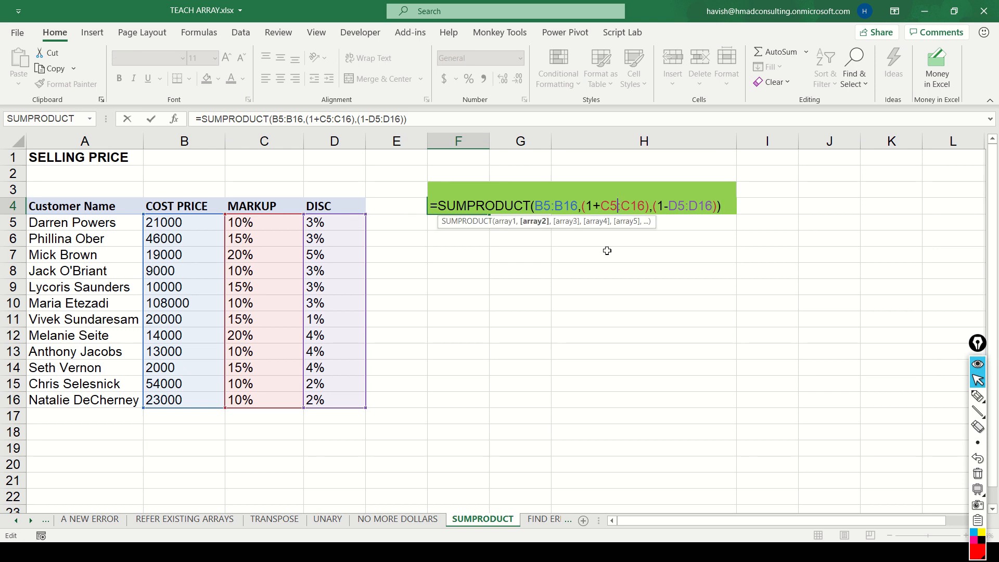
key("Left")
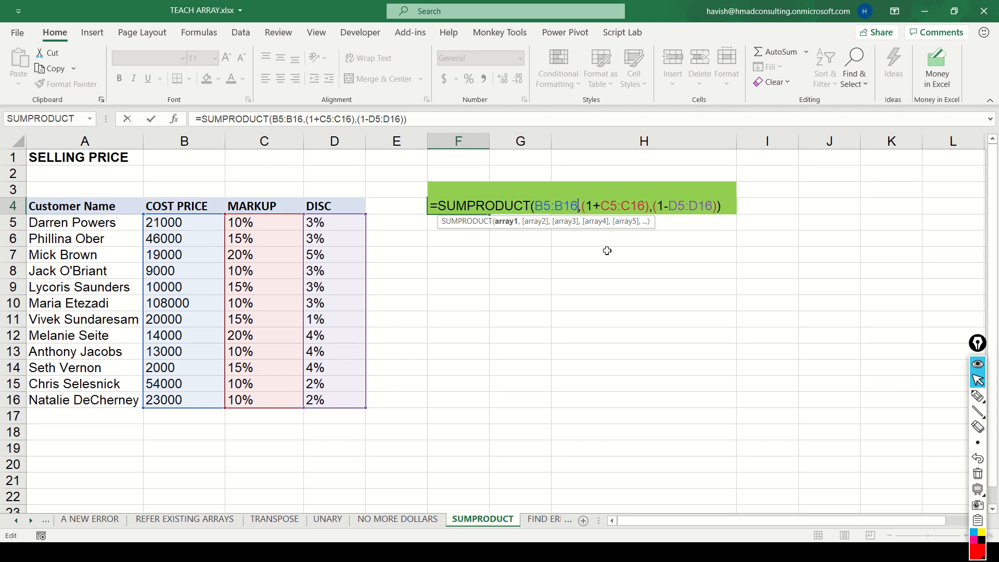
key("shift+Left")
key("shift+Left")
key("shift+Left")
key("shift+Left")
key("shift+Left")
key("shift+Left")
key("Right")
key("Right")
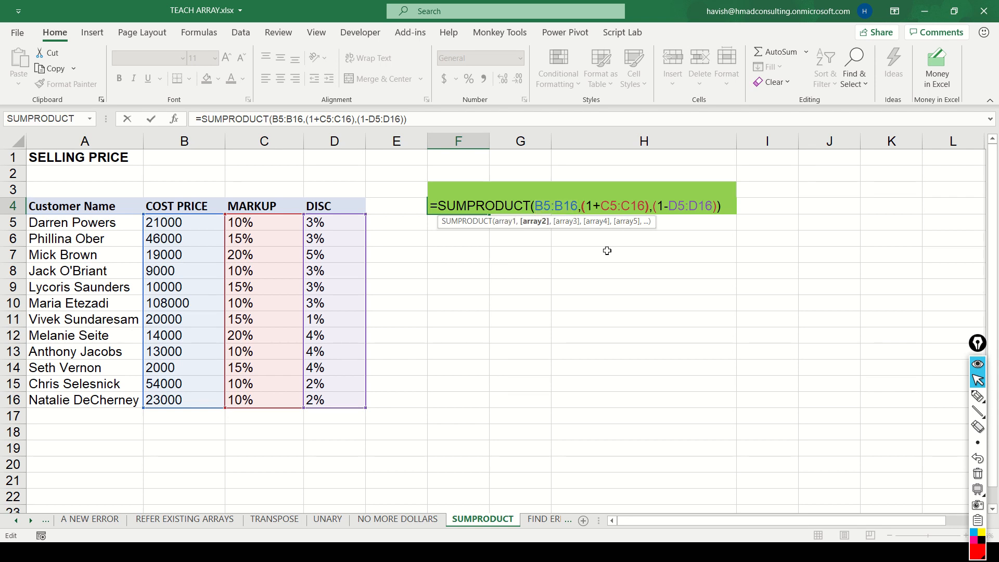
key("shift+Right")
key("shift+Right")
key("shift+Right")
key("shift+Right")
key("shift+Right")
key("shift+Right")
key("shift+Right")
key("shift+Right")
key("shift+Right")
key("shift+Right")
key("shift+Right")
key("Tab")
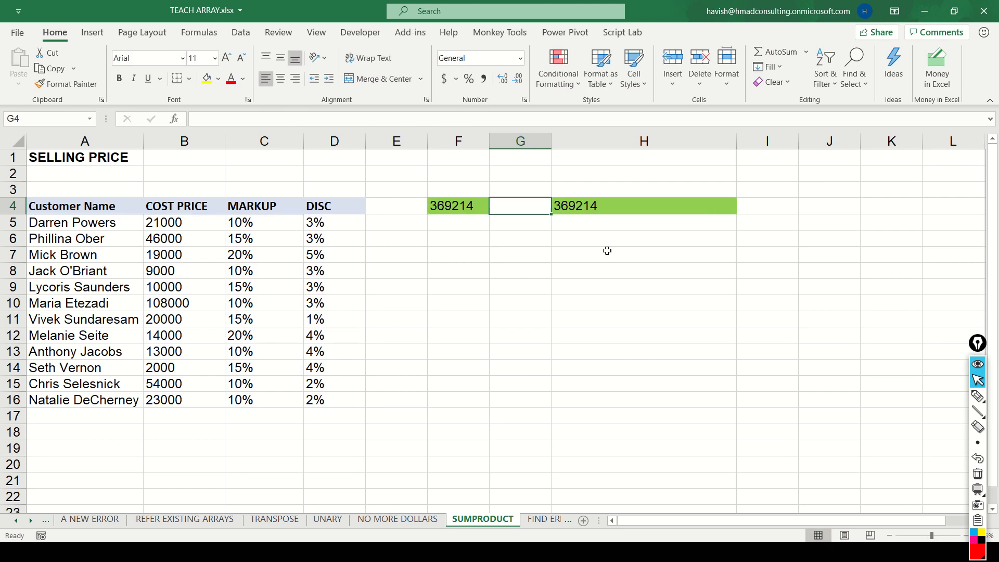
Replace SUM with AVERAGE in the H4 array formula, keeping its multiplied ranges
key("Tab")
key("F2")
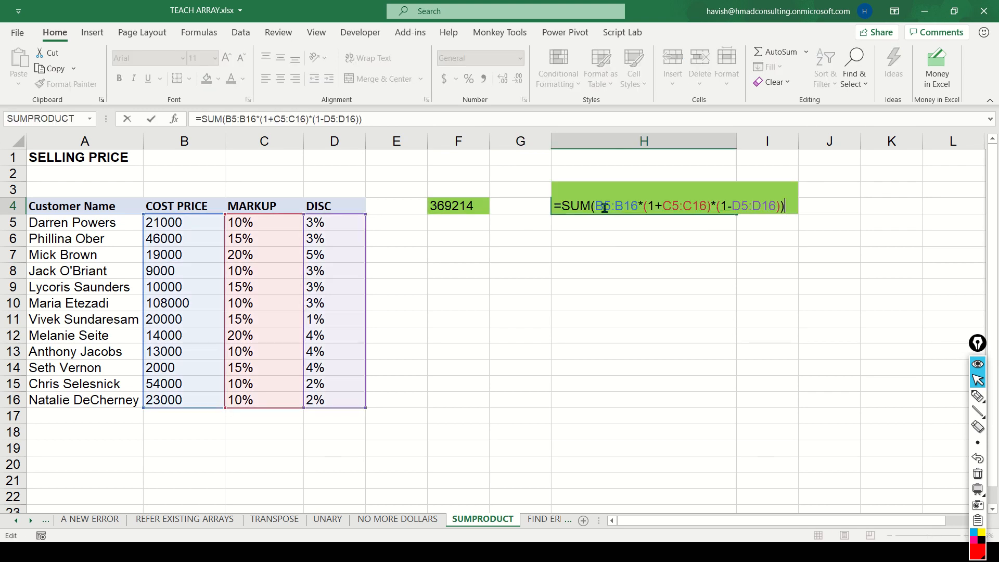
left_click_drag(604, 206, 826, 208)
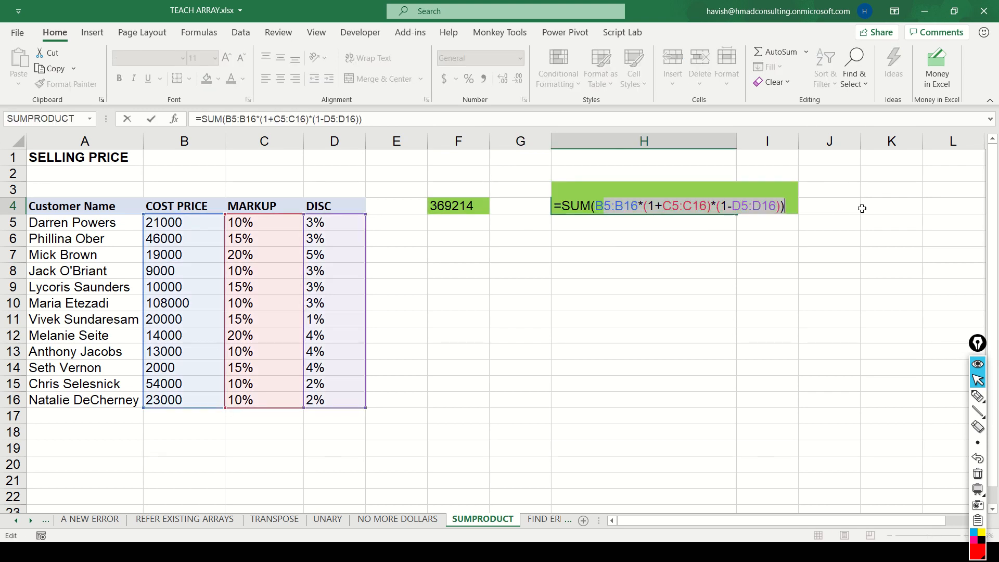
left_click(587, 210)
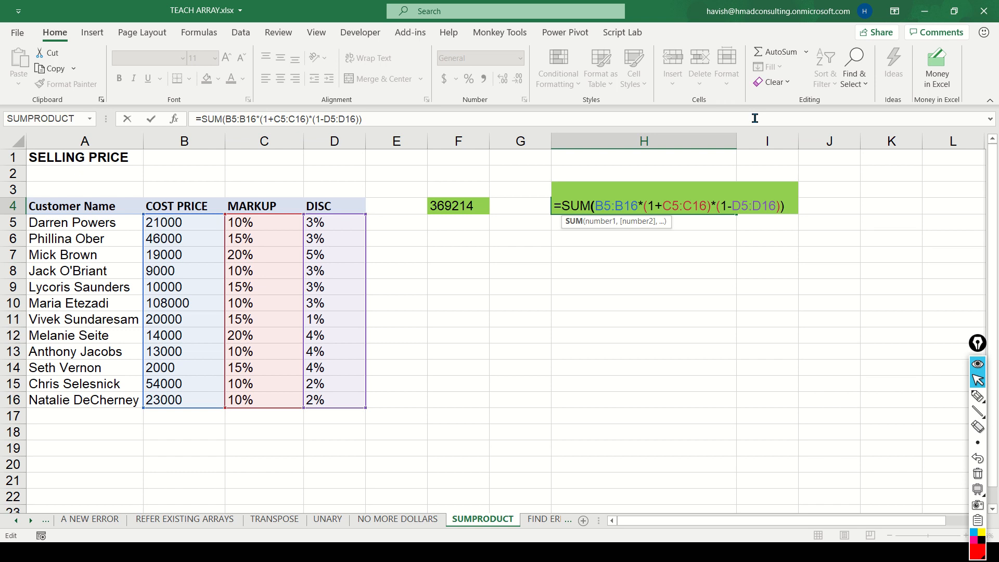
key("shift+Left")
key("shift+Left")
key("shift+Left")
type("average")
key("Return")
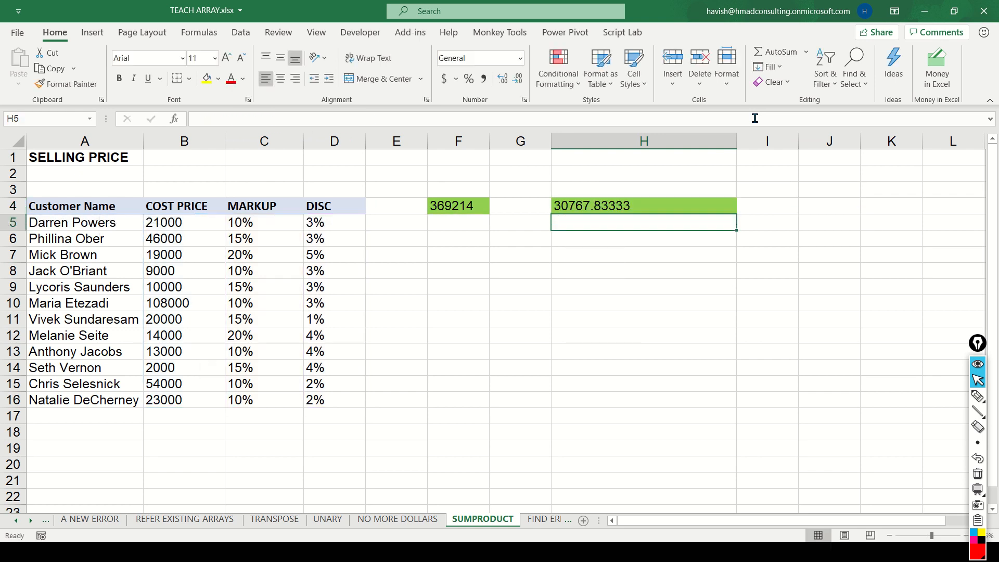
Examine the comma-separated array arguments of the SUMPRODUCT formula in F4
key("Up")
key("Left")
key("Left")
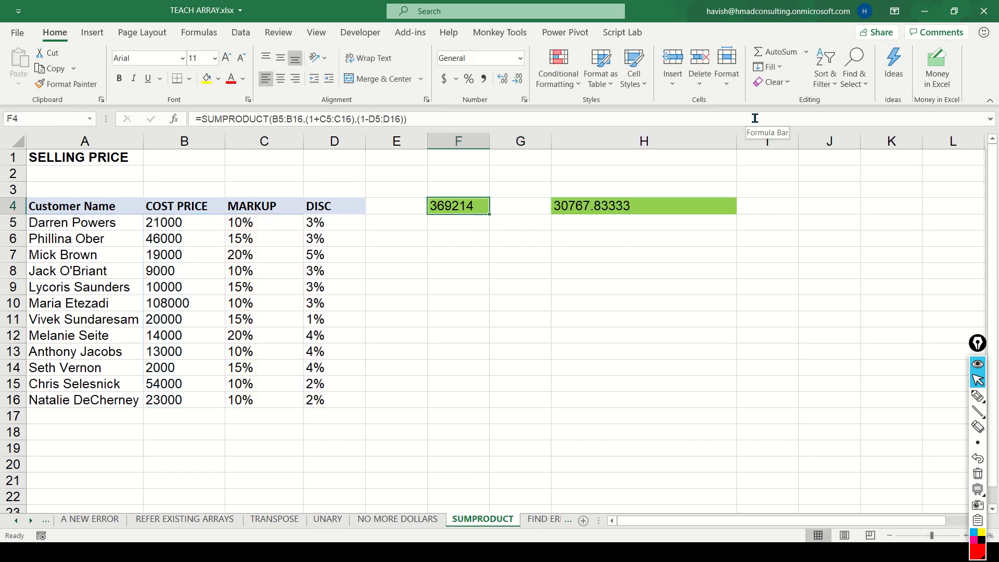
key("F2")
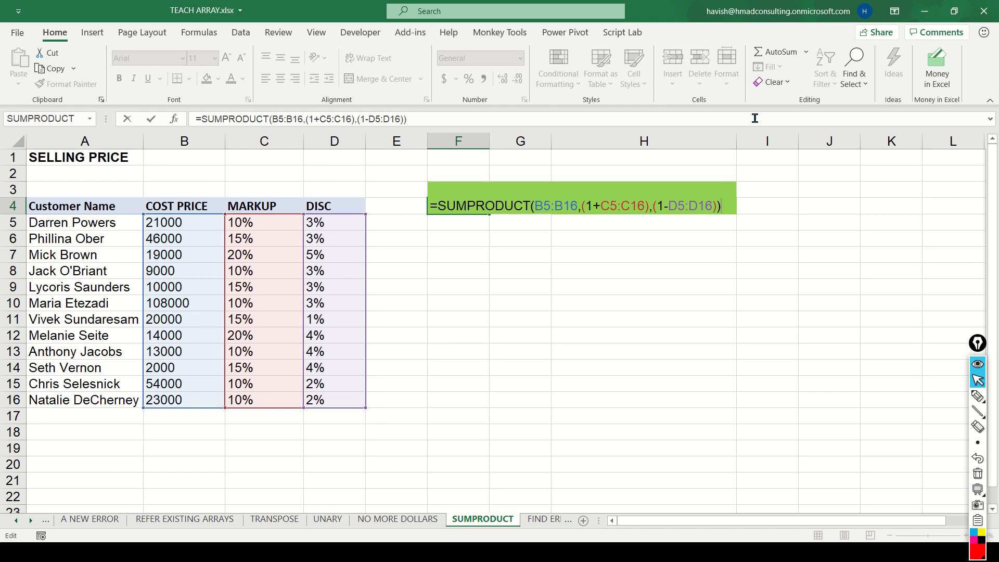
key("Tab")
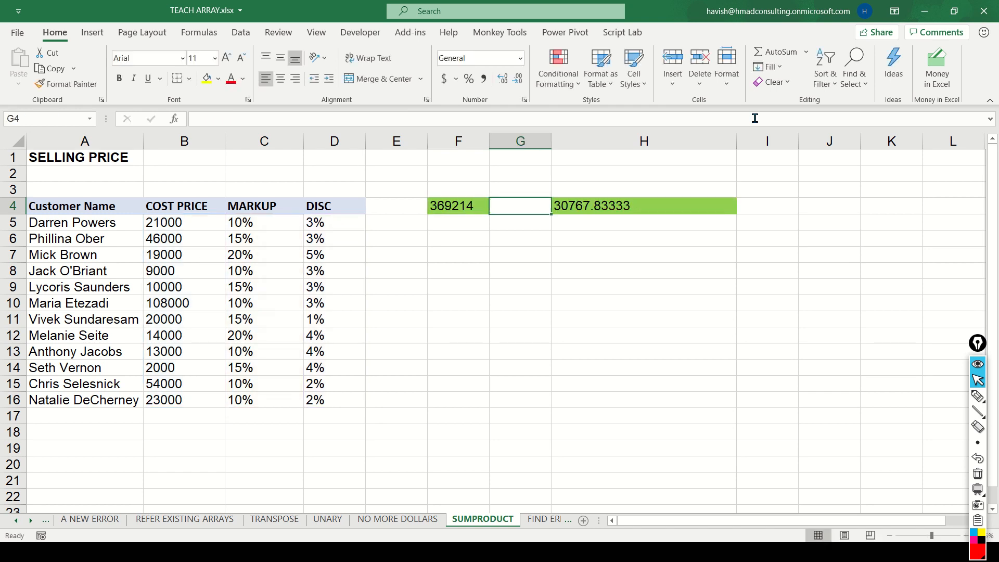
Change the multiplication before (1-D5:D16) to division in the H4 AVERAGE formula
key("Right")
key("F2")
key("Left")
key("Left")
key("Left")
key("Left")
key("Left")
key("Left")
key("Left")
key("Left")
key("Left")
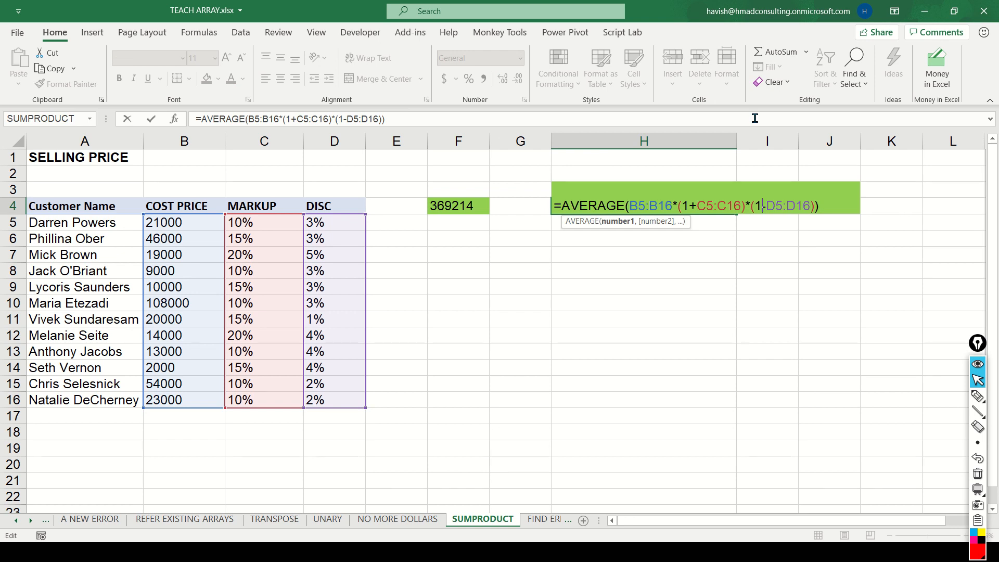
key("BackSpace")
type("/")
key("Return")
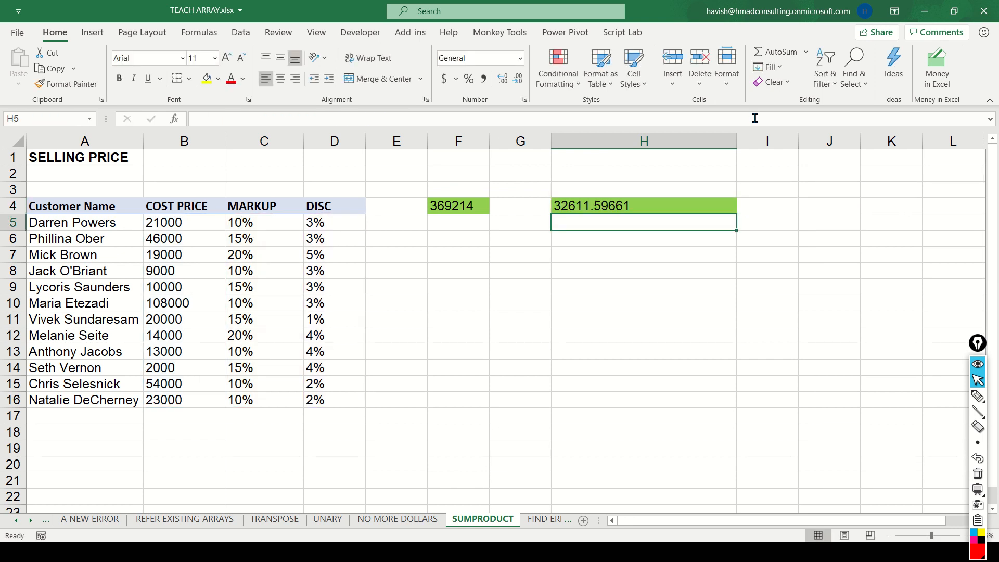
Review the divided ranges in the H4 AVERAGE formula and restore the multiplication before (1-D5:D16)
key("Up")
left_click(755, 118)
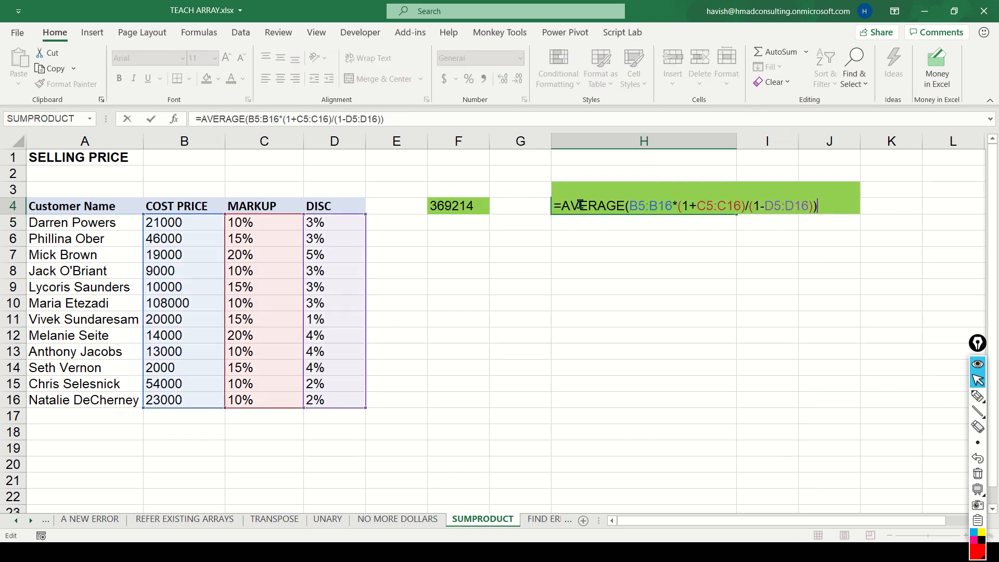
left_click(602, 204)
left_click_drag(638, 205, 821, 205)
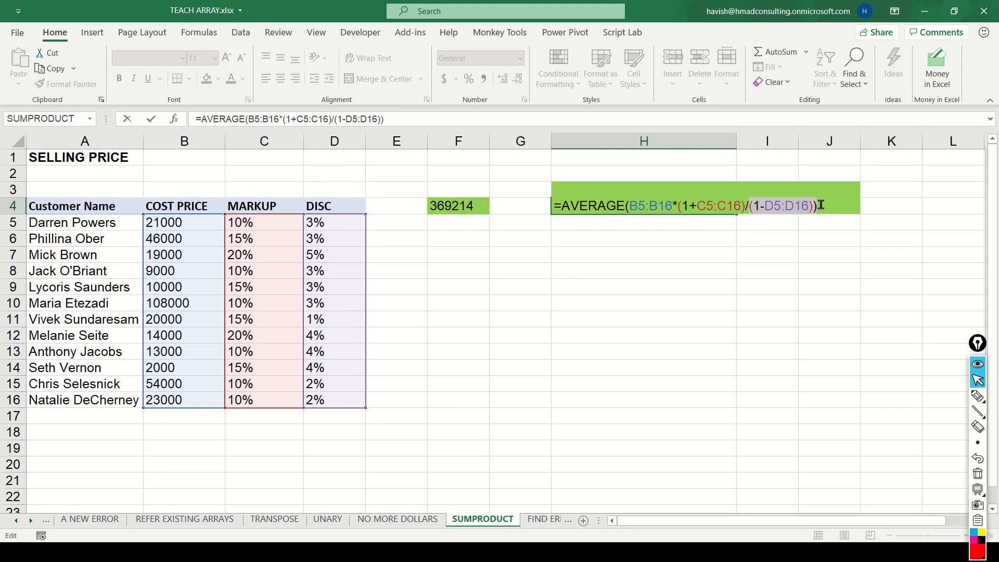
left_click(822, 204)
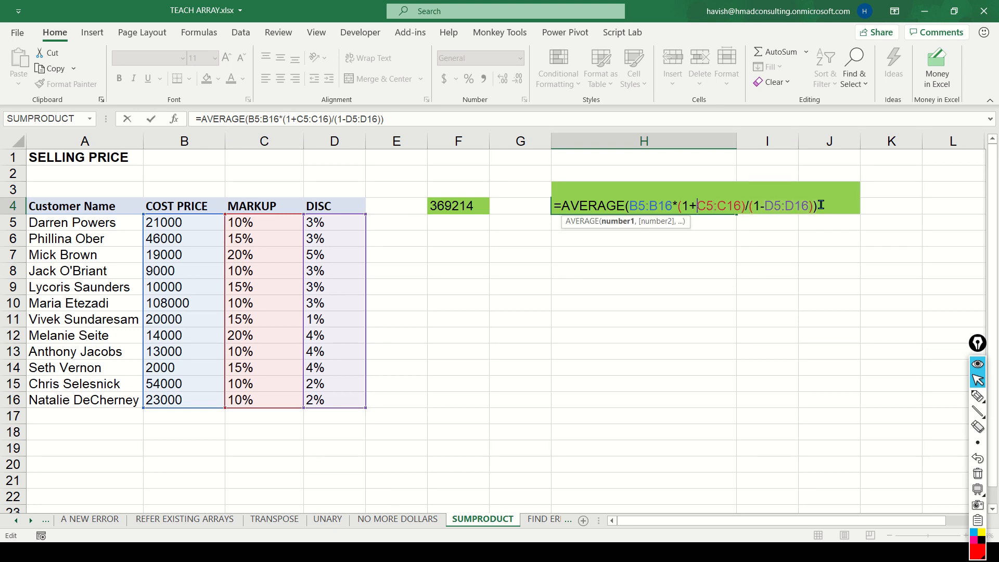
key("Left")
key("Left")
key("Left")
key("Left")
key("ctrl+Return")
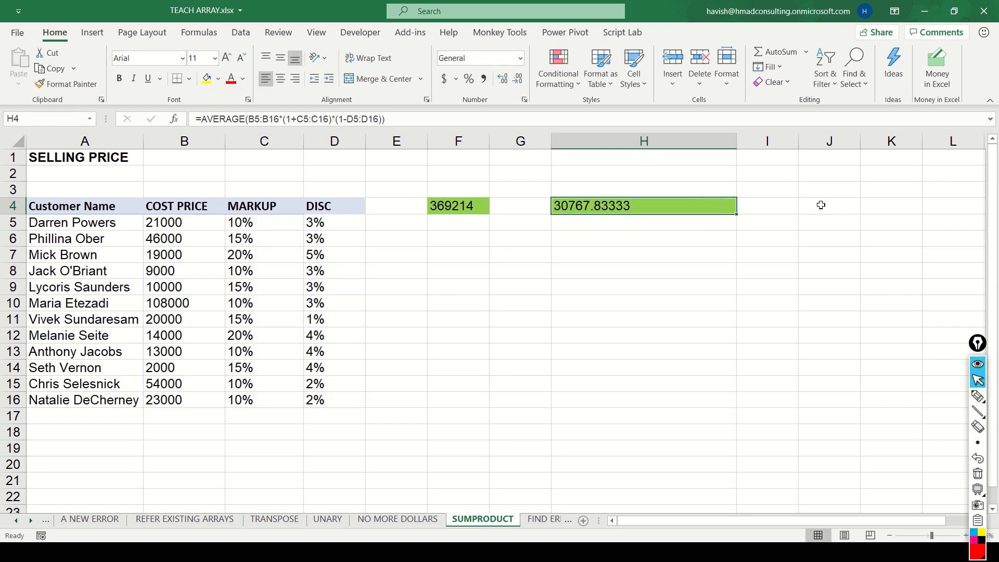
Undo the switch from SUM to AVERAGE in H4 and open the F4 SUMPRODUCT formula for review
key("ctrl+z")
key("Left")
key("Left")
key("F2")
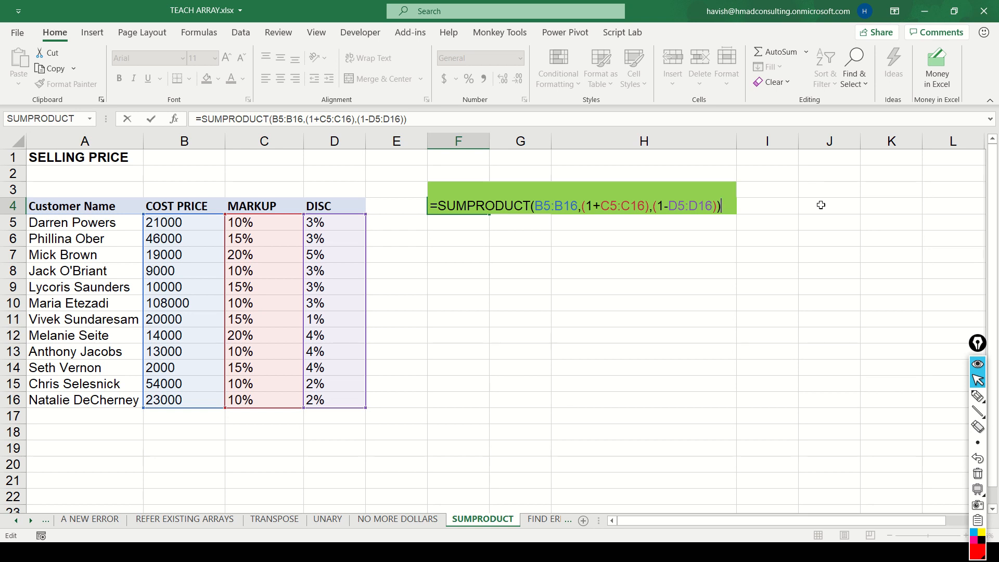
Examine the SUM function name in the H4 array formula without changing the formula
key("Tab")
key("Tab")
key("F2")
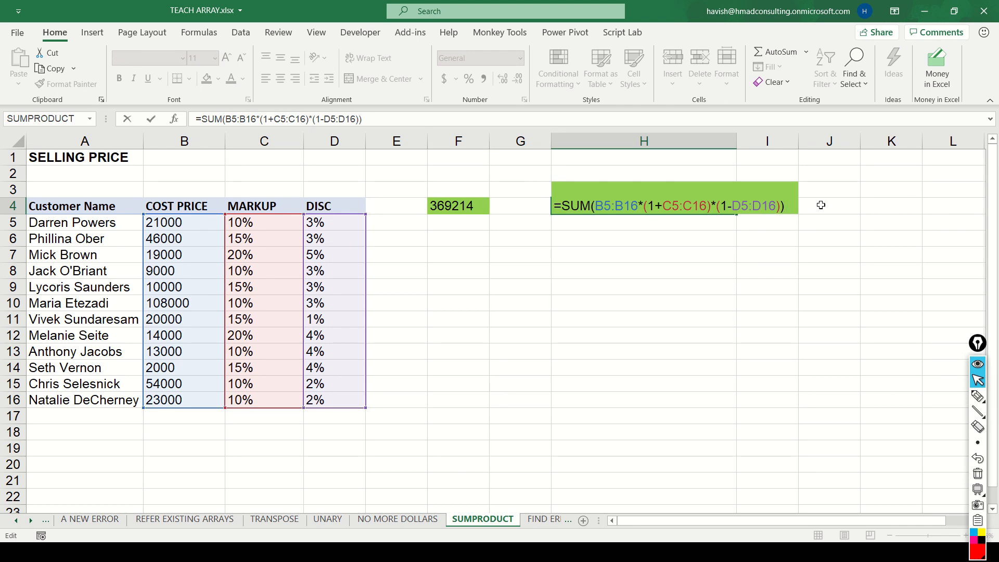
key("Home")
key("Right")
key("shift+Right")
key("shift+Right")
key("shift+Right")
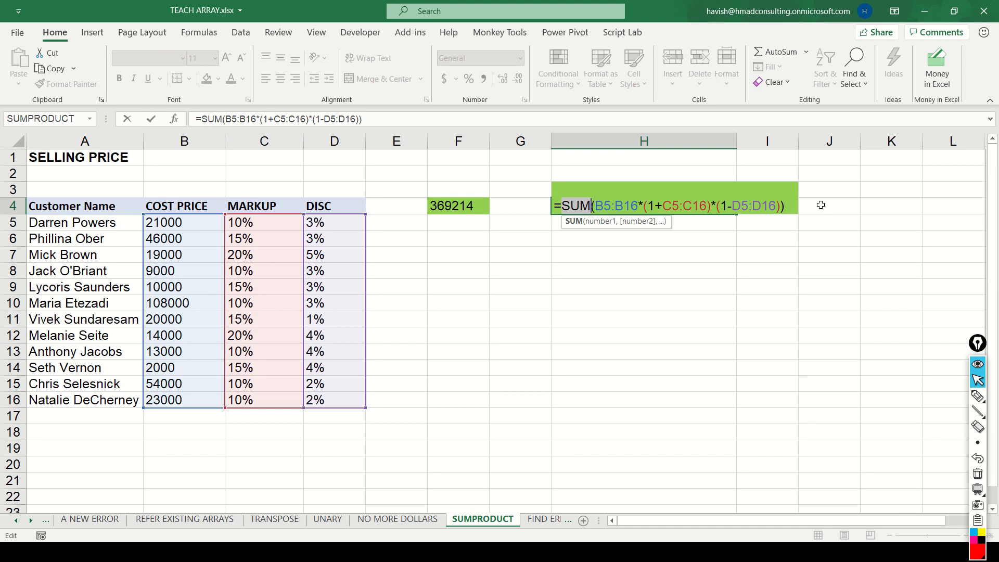
key("Escape")
Open the FIND ERRORS sheet and highlight the Q1 to Q4 figures in B6:E15
key("ctrl+Page_Down")
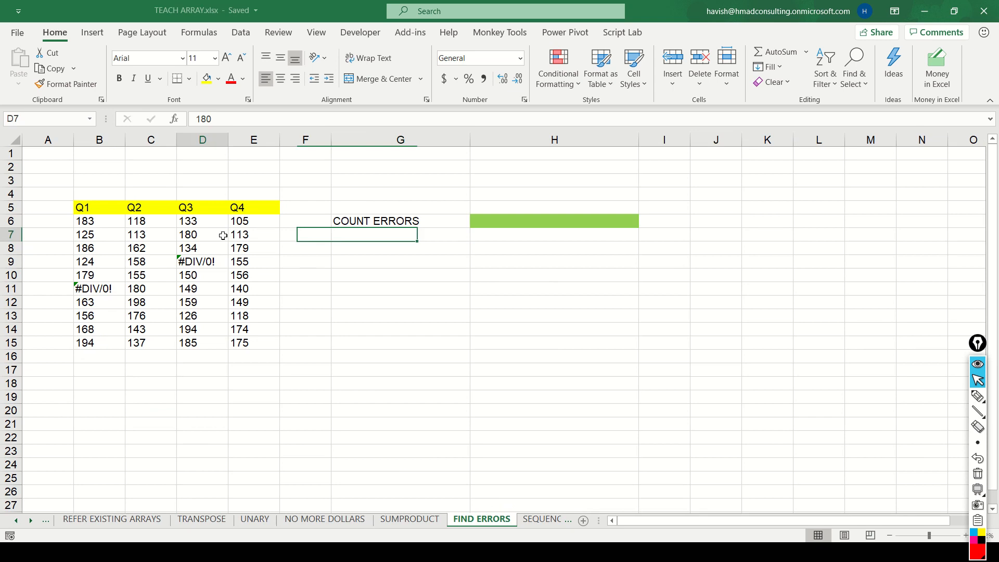
key("Up")
key("Left")
key("Left")
key("ctrl+shift+Right")
key("ctrl+shift+Down")
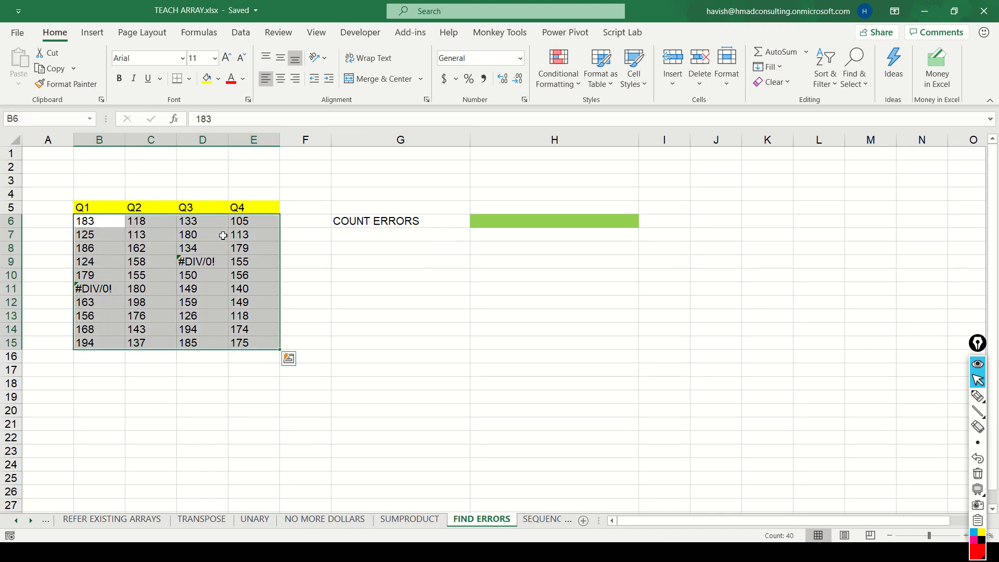
key("Left")
key("Right")
key("ctrl+shift+Down")
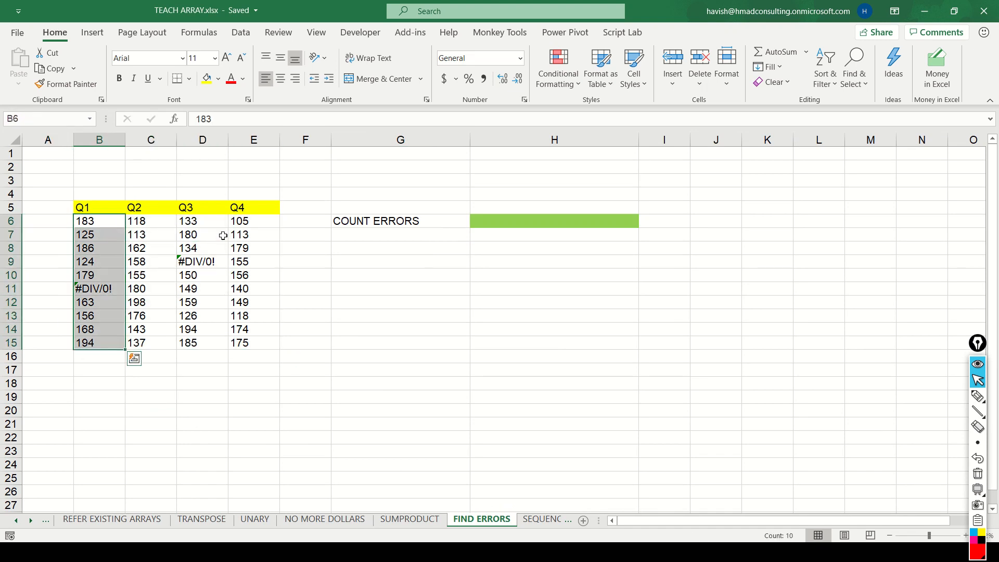
key("ctrl+shift+Right")
Examine the block of quarterly figures from row 7 to row 11 that contains the #DIV/0! cells
key("Left")
key("Down")
key("Down")
key("Right")
key("Down")
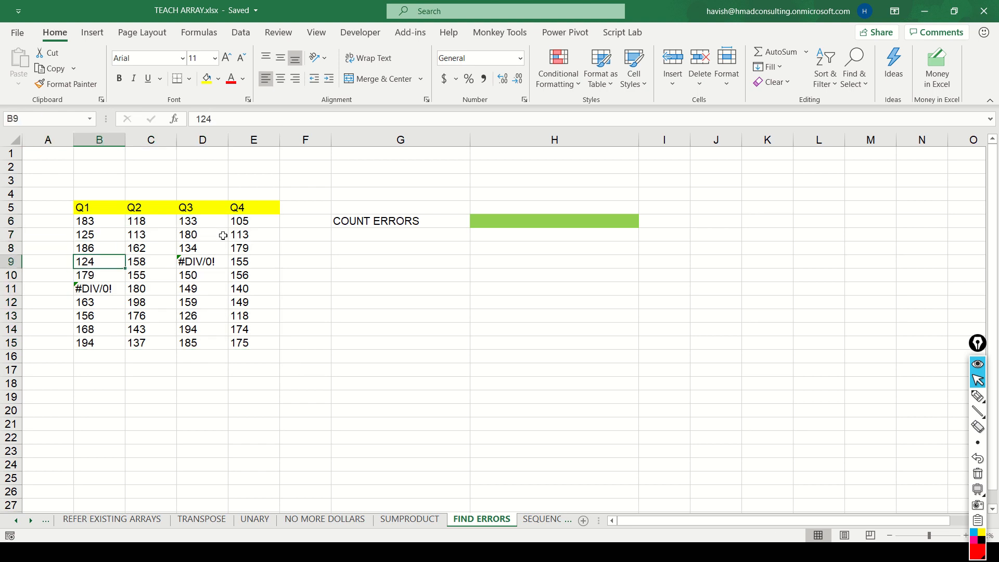
key("Down")
key("Down")
key("shift+Right")
key("shift+Right")
key("shift+Right")
key("shift+Up")
key("shift+Up")
key("shift+Up")
key("shift+Up")
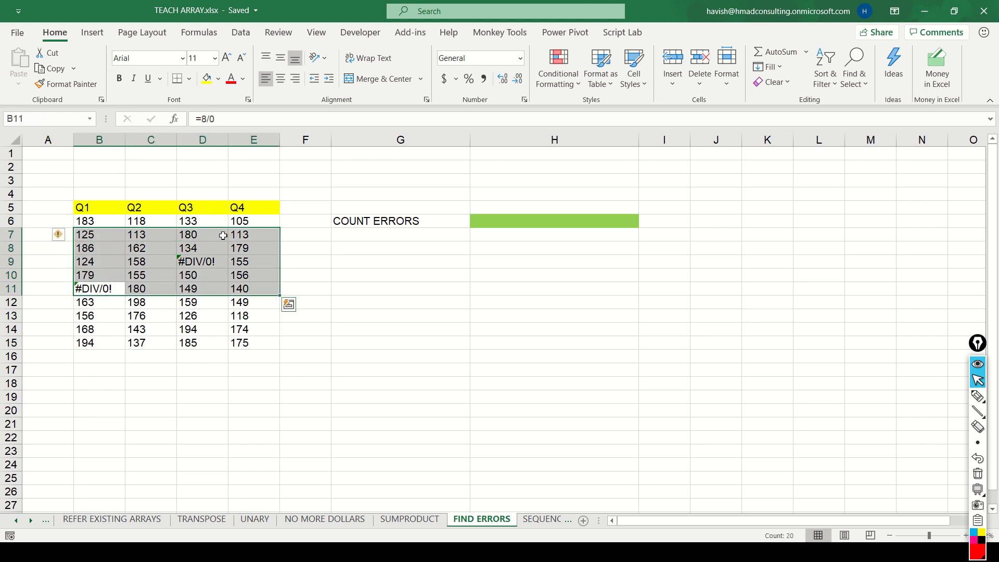
key("Up")
key("Up")
key("Up")
key("Up")
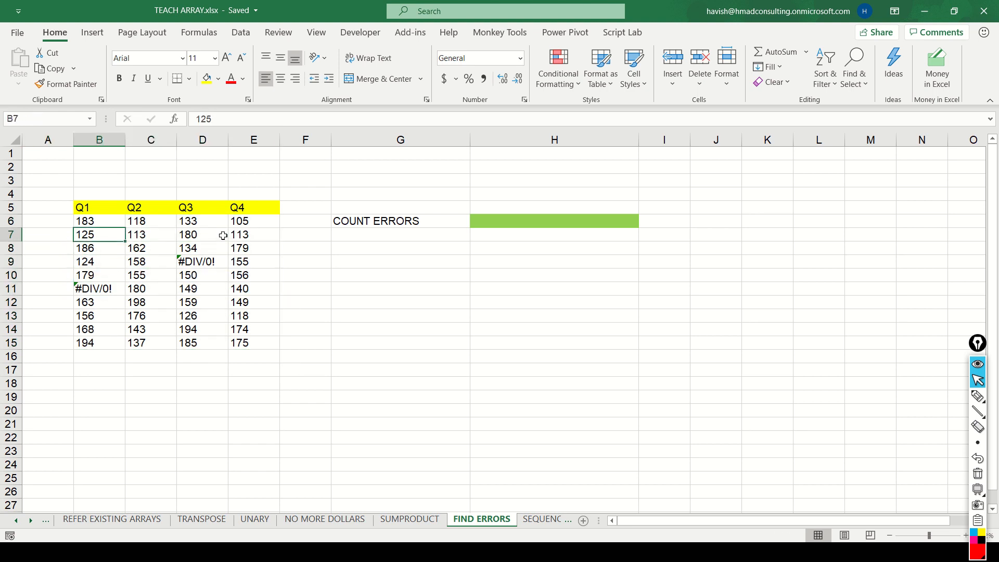
Select the green result cell H6 beside the COUNT ERRORS label
key("Right")
key("Up")
key("Right")
key("Right")
key("Right")
key("Right")
key("Right")
key("Right")
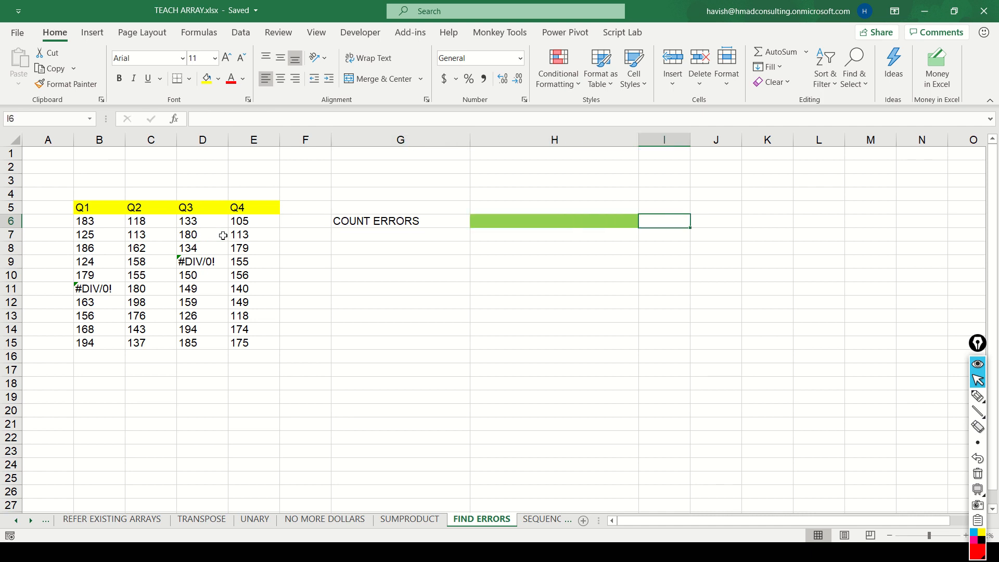
key("Left")
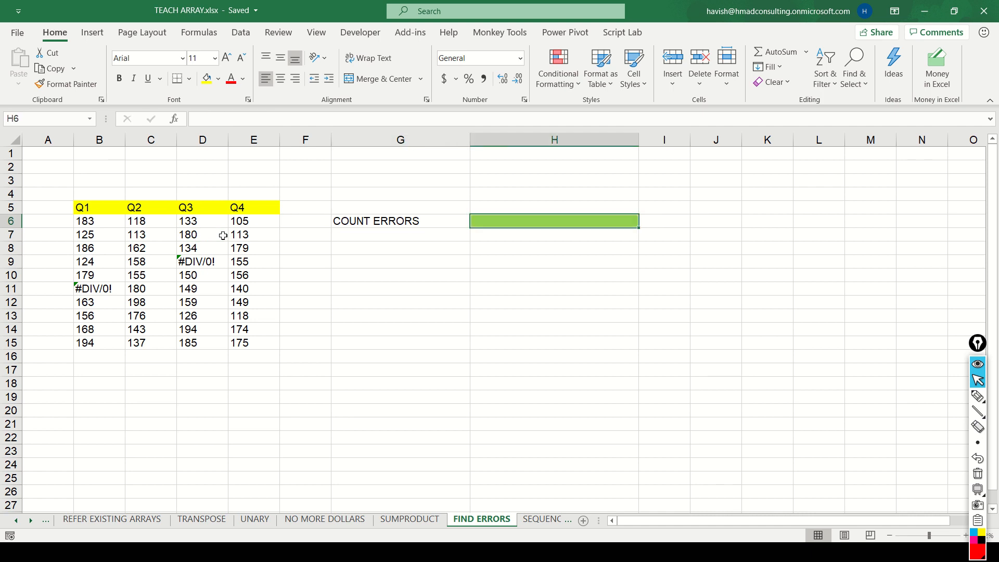
type("=count")
key("Down")
key("Down")
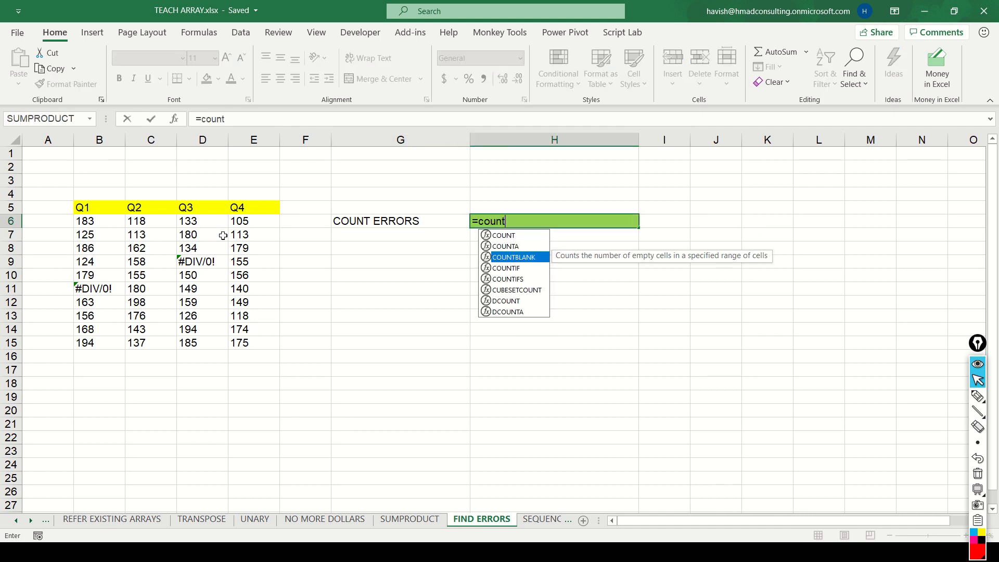
key("Tab")
key("BackSpace")
key("BackSpace")
key("BackSpace")
key("BackSpace")
key("BackSpace")
key("BackSpace")
key("BackSpace")
key("BackSpace")
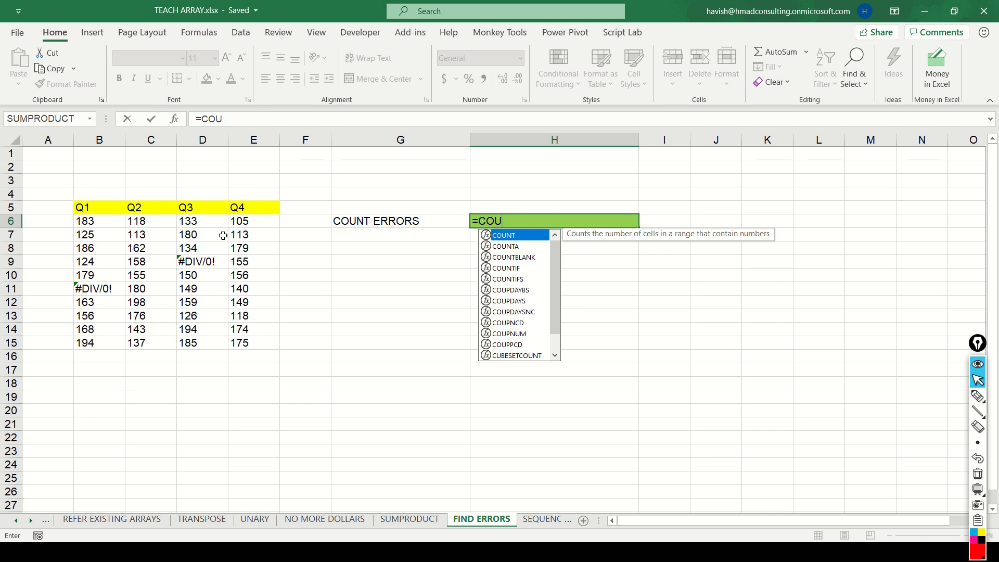
type("tif")
key("BackSpace")
key("BackSpace")
key("BackSpace")
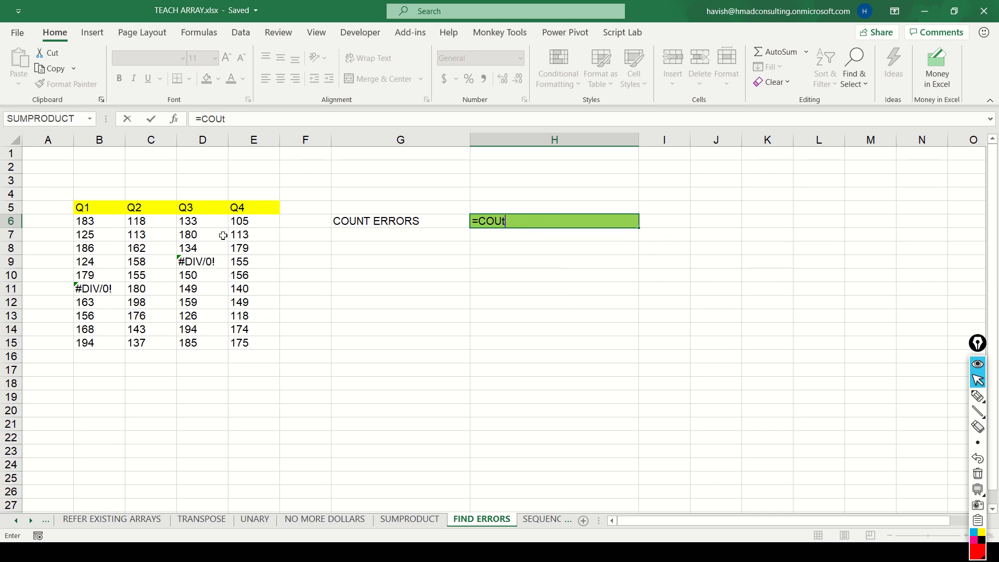
type("ntif")
key("Tab")
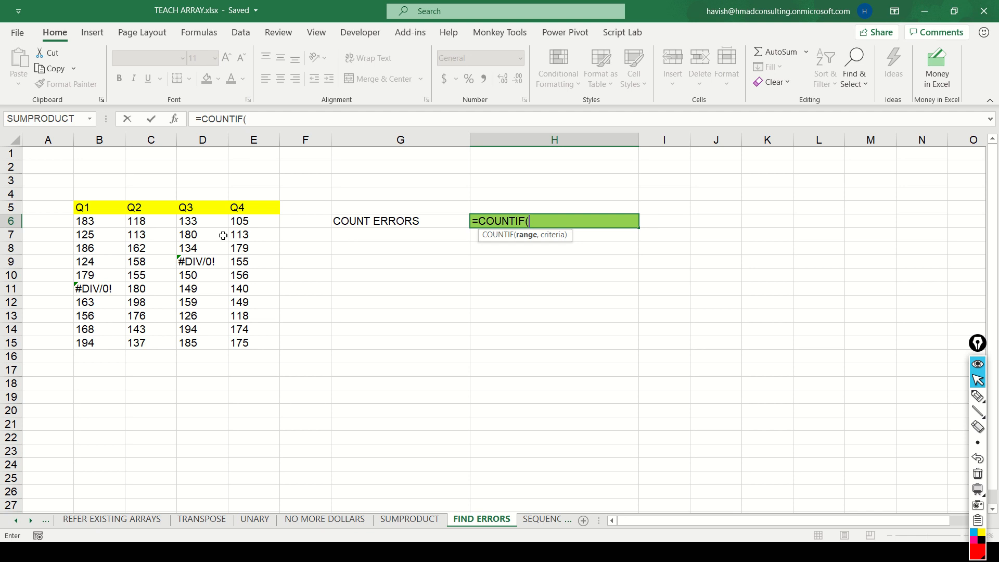
key("Escape")
key("Down")
key("Up")
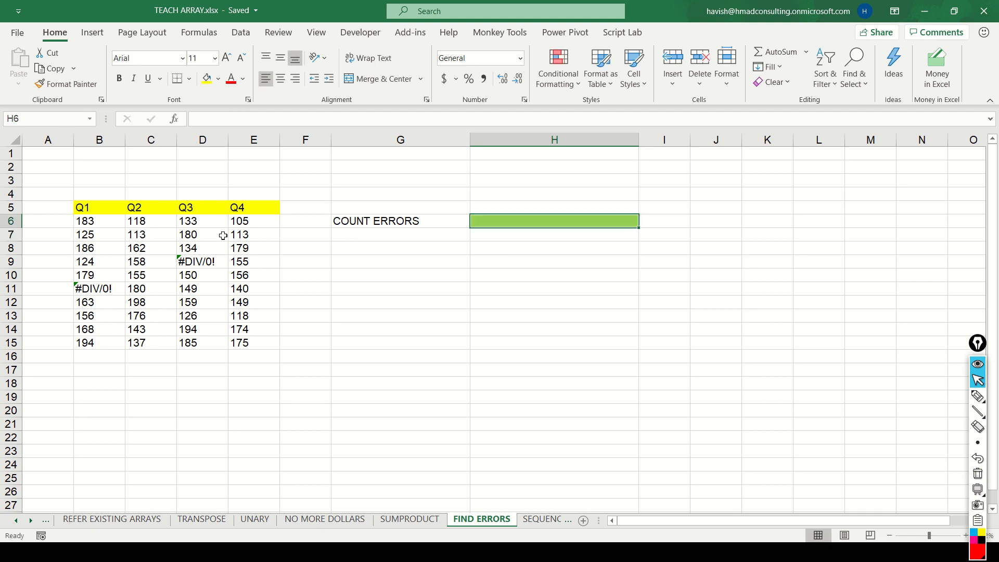
Enter the array formula =ISERROR(B6:E15) in H6 to test every quarterly figure for errors
type("=")
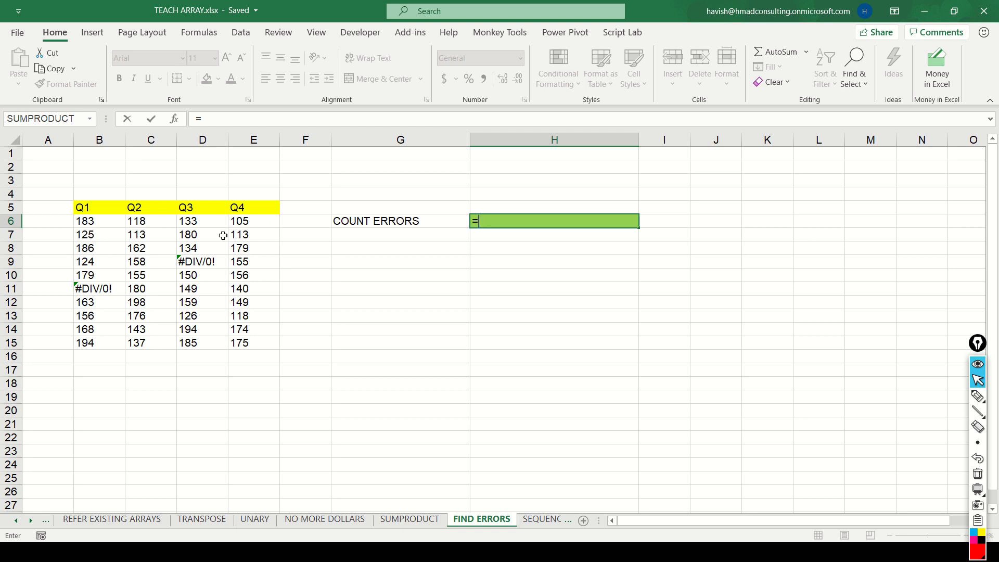
type("is")
key("Down")
key("Down")
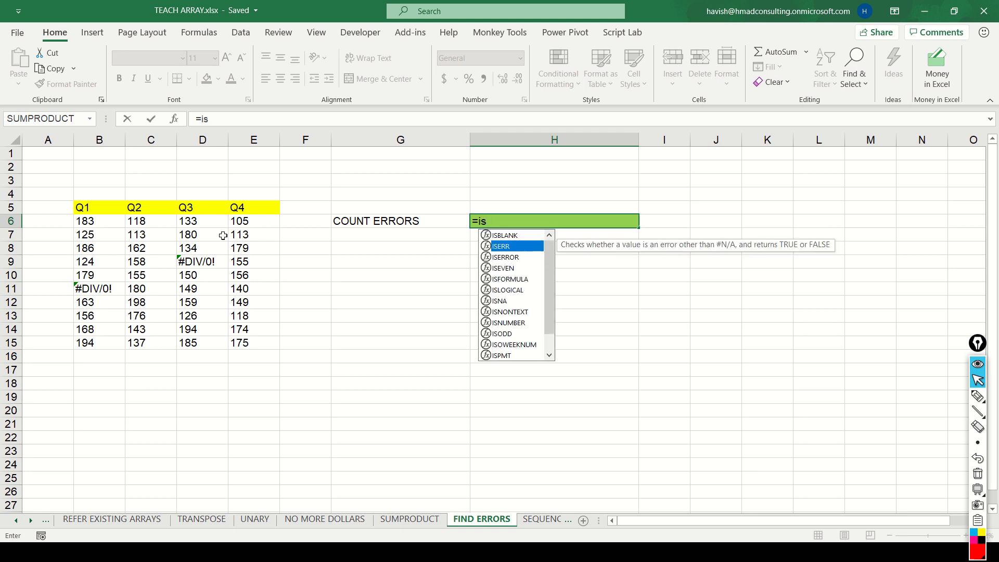
key("Tab")
key("Left")
key("Left")
key("Left")
key("Left")
key("Left")
key("Left")
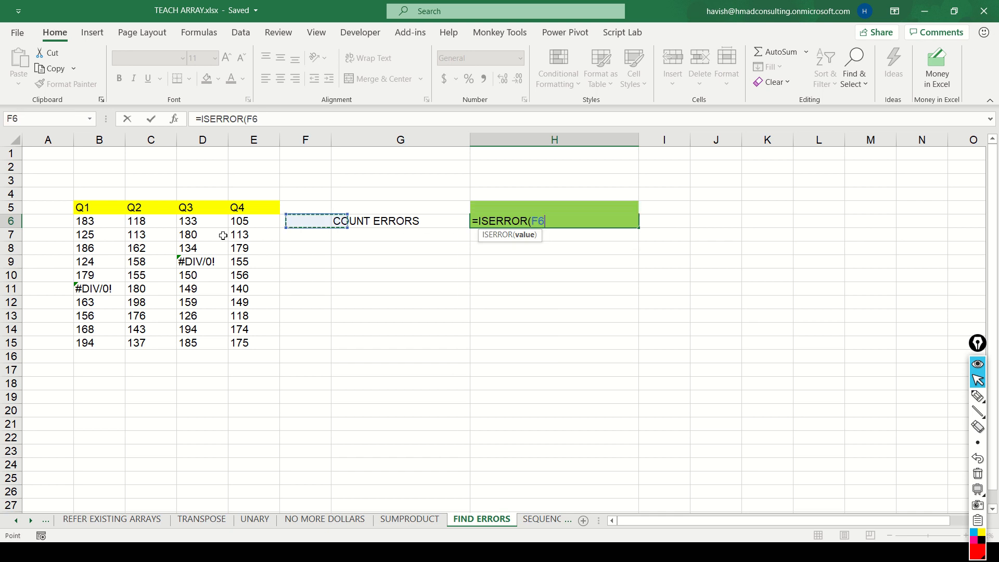
key("ctrl+shift+Down")
key("ctrl+shift+Right")
key("Return")
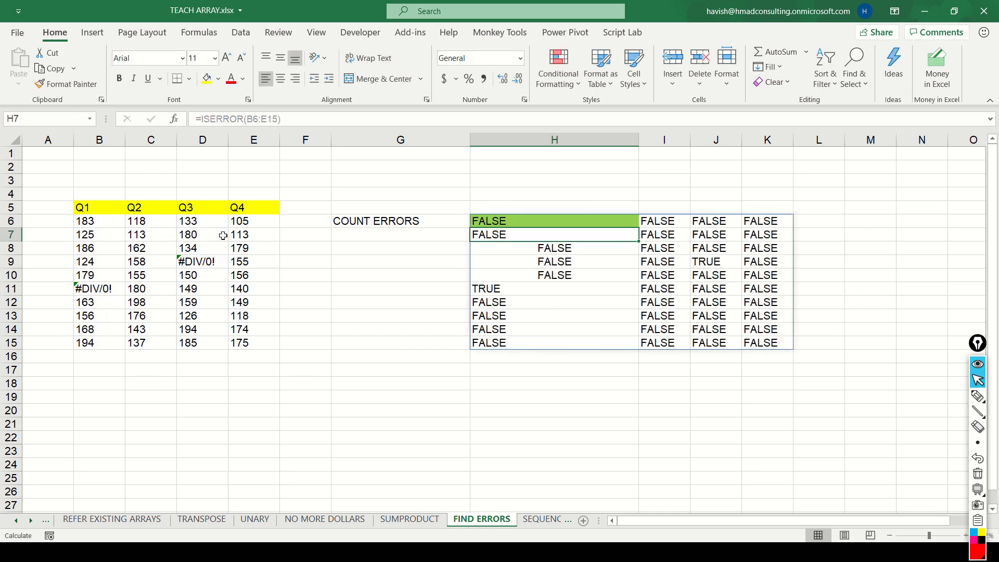
Center-align the spilled ISERROR results in H6:K15 and inspect the TRUE cells H11 and J9
key("Up")
key("ctrl+slash")
key("alt")
key("a")
key("c")
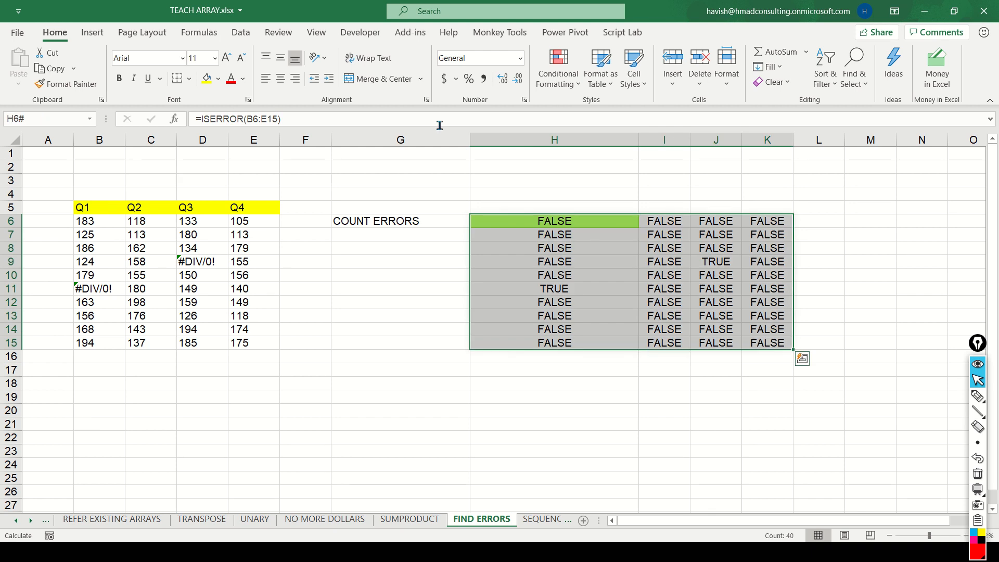
left_click(572, 291)
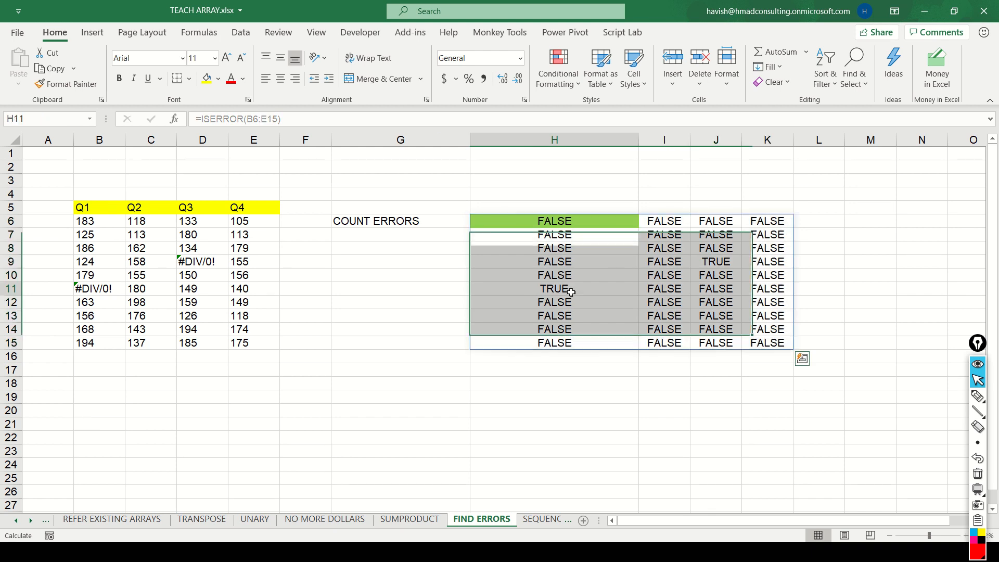
left_click(723, 261)
left_click(567, 292)
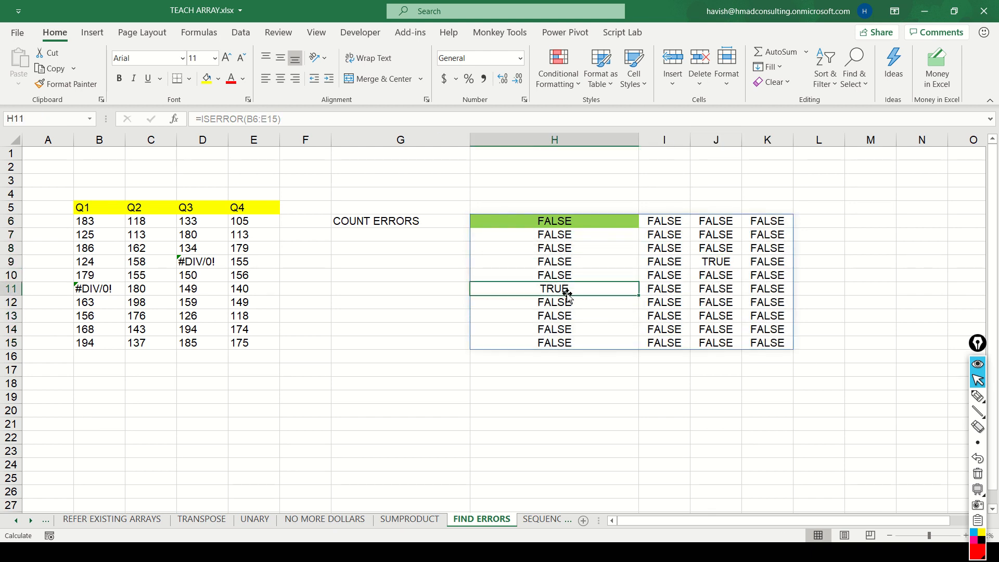
Change the formula in H6 to =--(ISERROR(B6:E15)) to convert the TRUE/FALSE results into ones and zeros
key("Up")
key("Up")
key("Up")
key("Up")
key("Up")
key("F2")
key("Home")
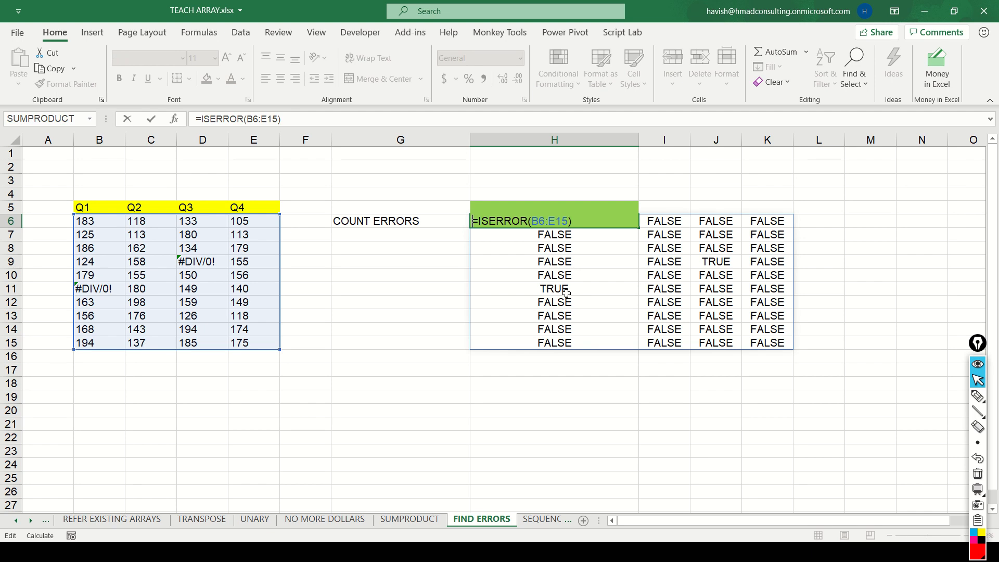
type("(--")
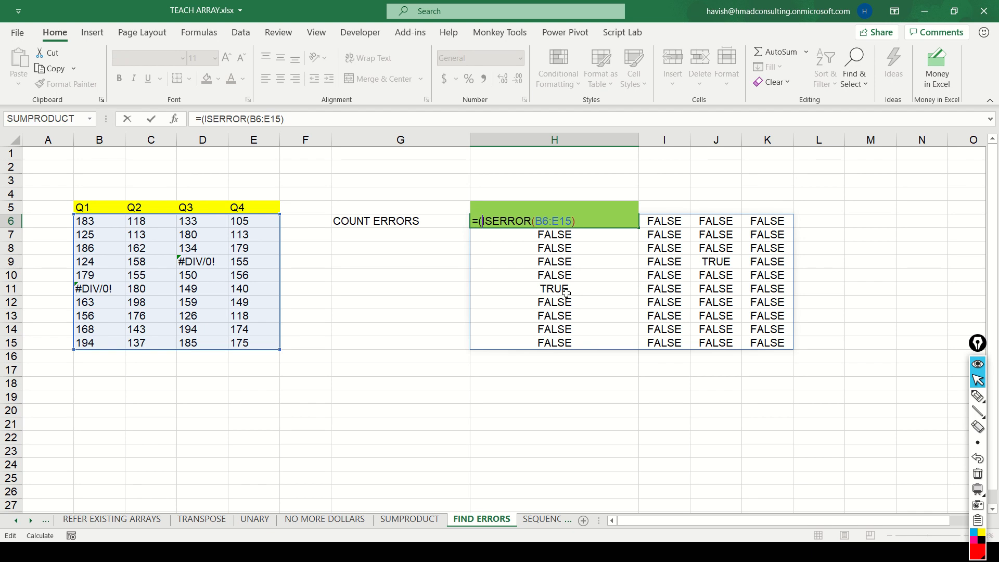
key("BackSpace")
key("BackSpace")
key("Left")
type("--")
key("End")
type(")")
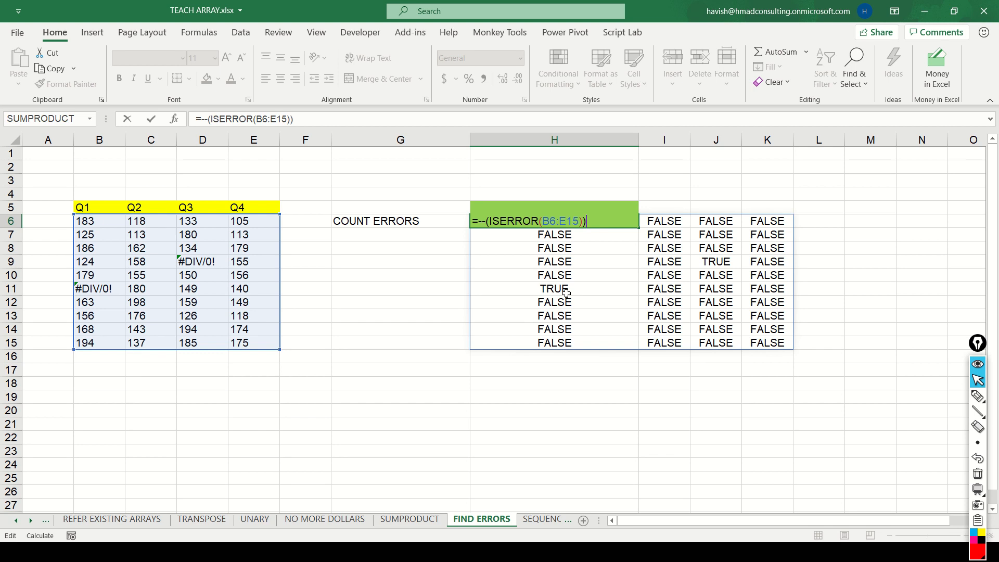
key("ctrl+Return")
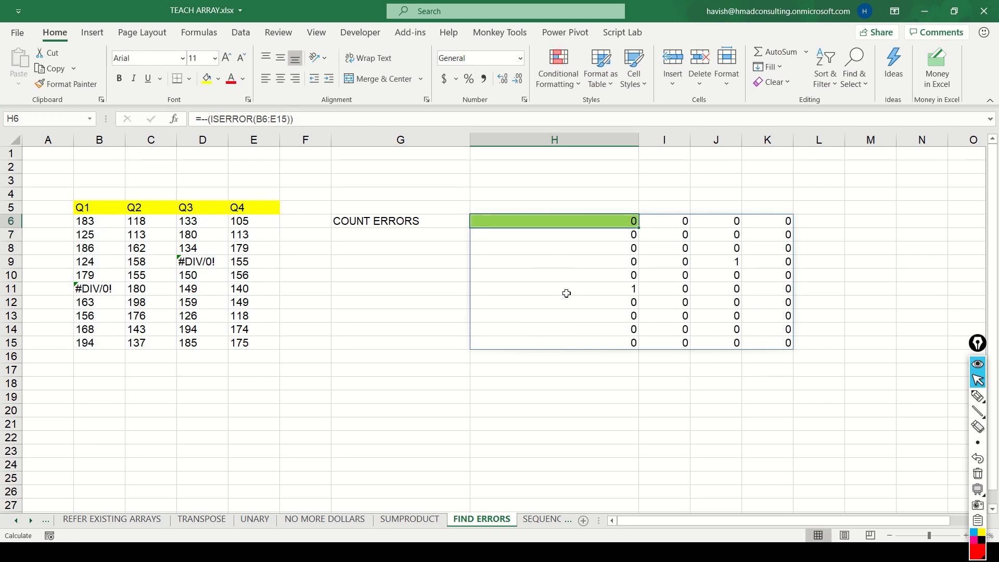
Wrap the H6 formula in SUM so it reads =SUM(--(ISERROR(B6:E15)))
key("F2")
type("SUM(")
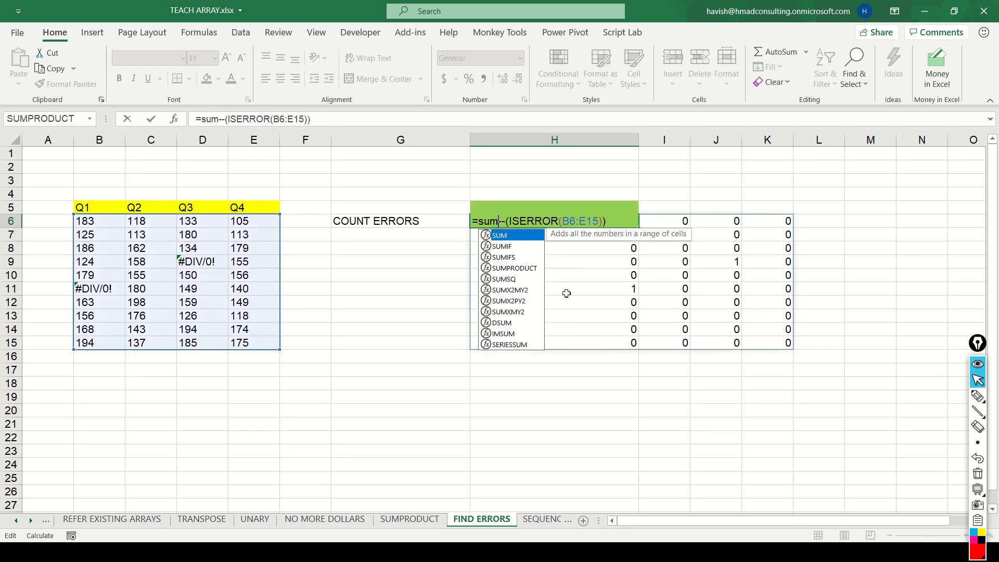
key("End")
type(")")
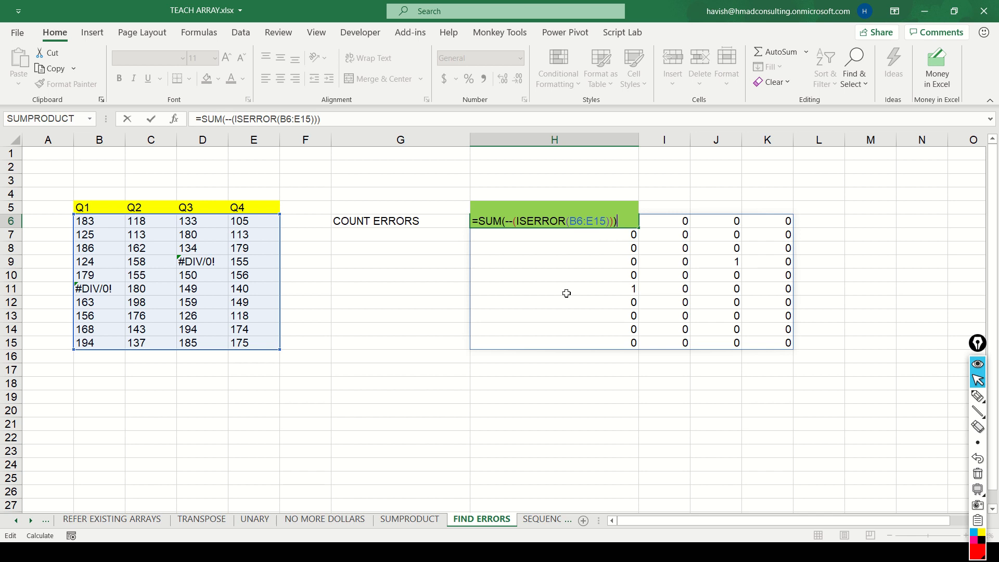
key("ctrl+Return")
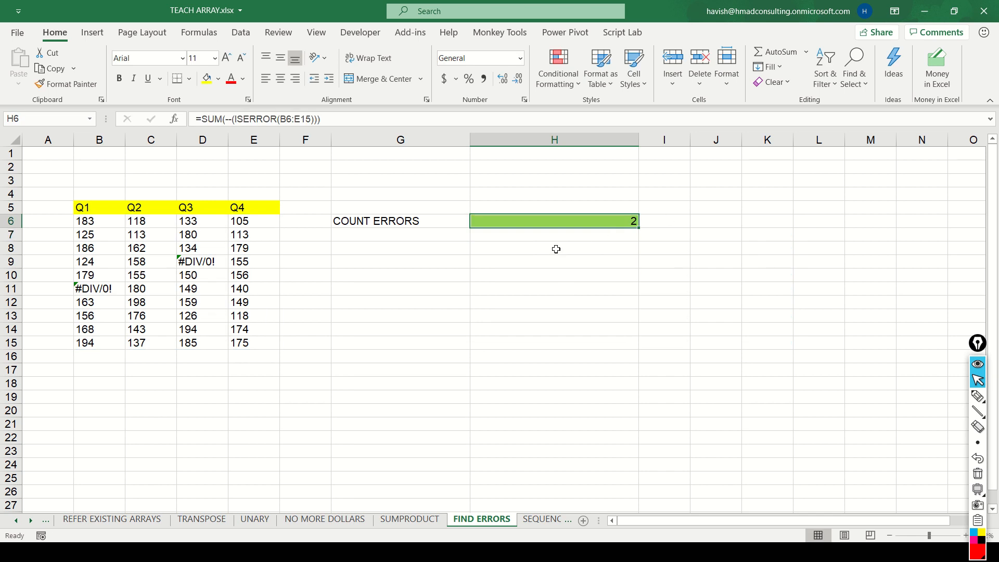
Copy the error-counting formula from H6 into H9
key("F2")
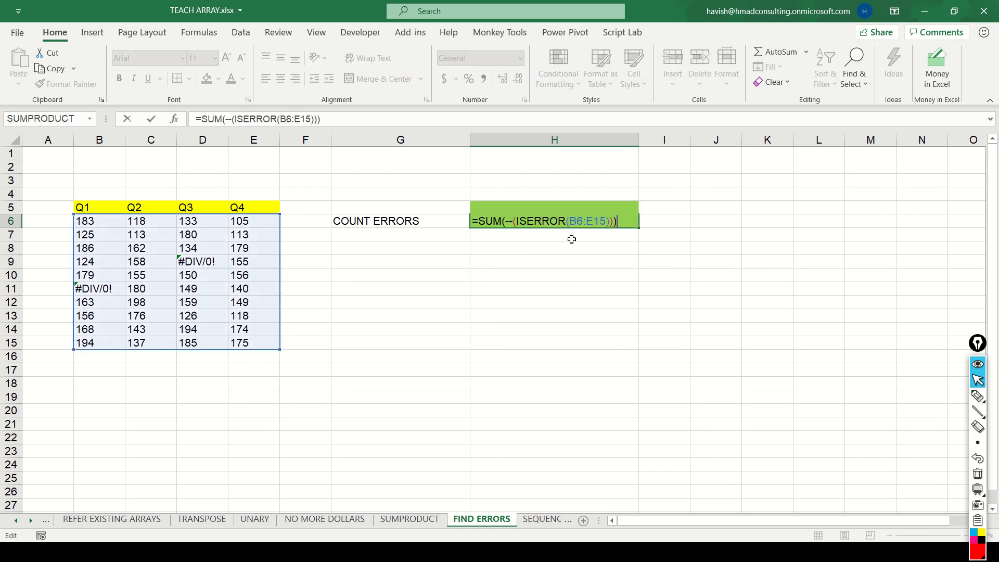
key("ctrl+Return")
key("ctrl+c")
key("Down")
key("Down")
key("Down")
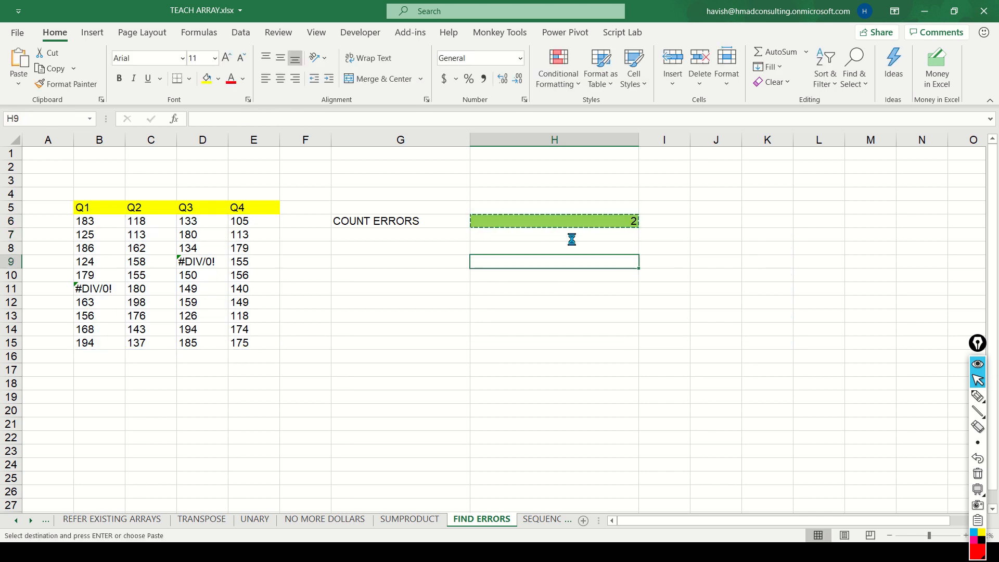
key("ctrl+v")
Strip the SUM and double-unary parts from the H9 formula, leaving =ISERROR(B9:E18)
key("F2")
key("BackSpace")
key("BackSpace")
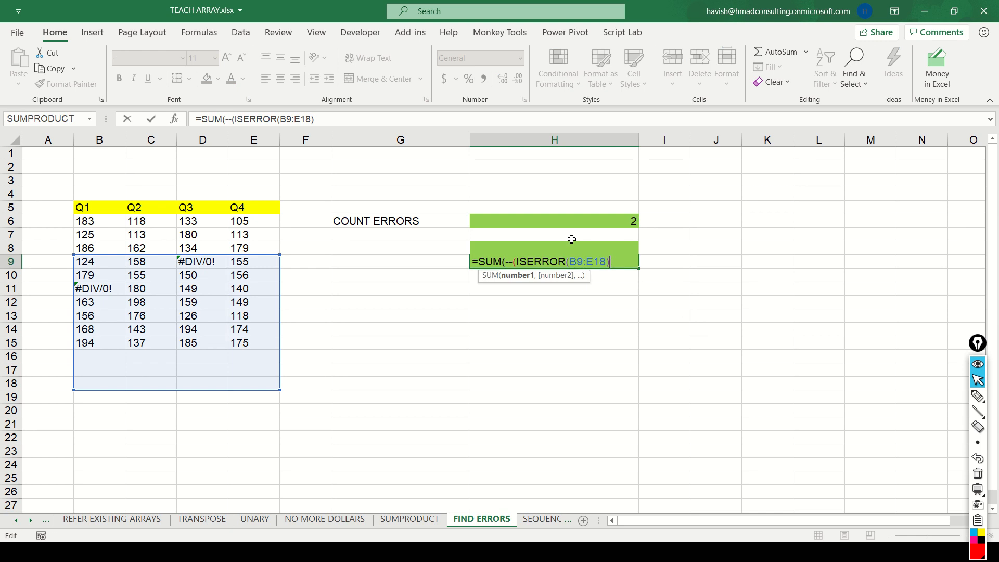
key("Home")
key("shift+Right")
key("shift+Right")
key("shift+Right")
key("shift+Right")
key("shift+Right")
key("shift+Right")
key("shift+Right")
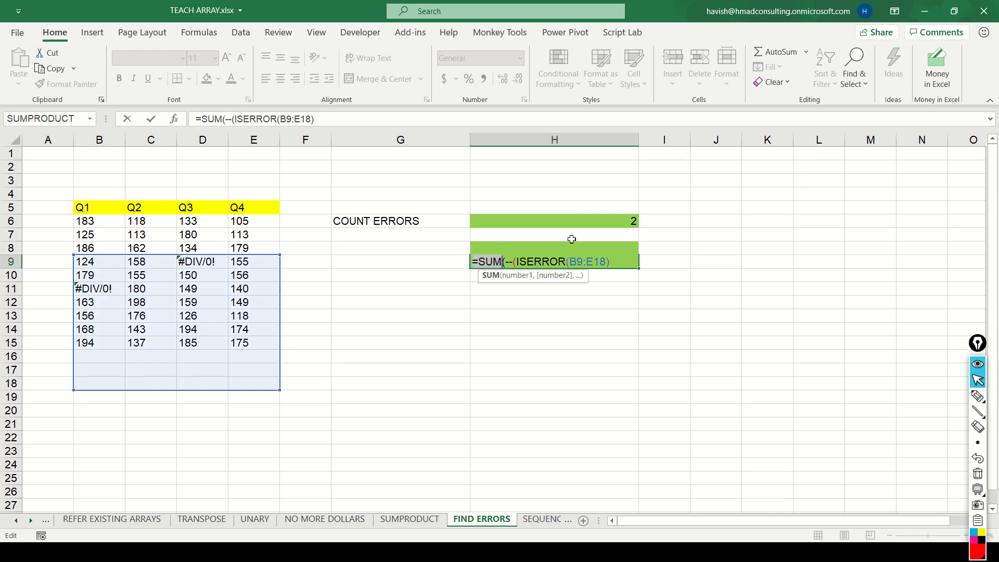
key("Delete")
type("=")
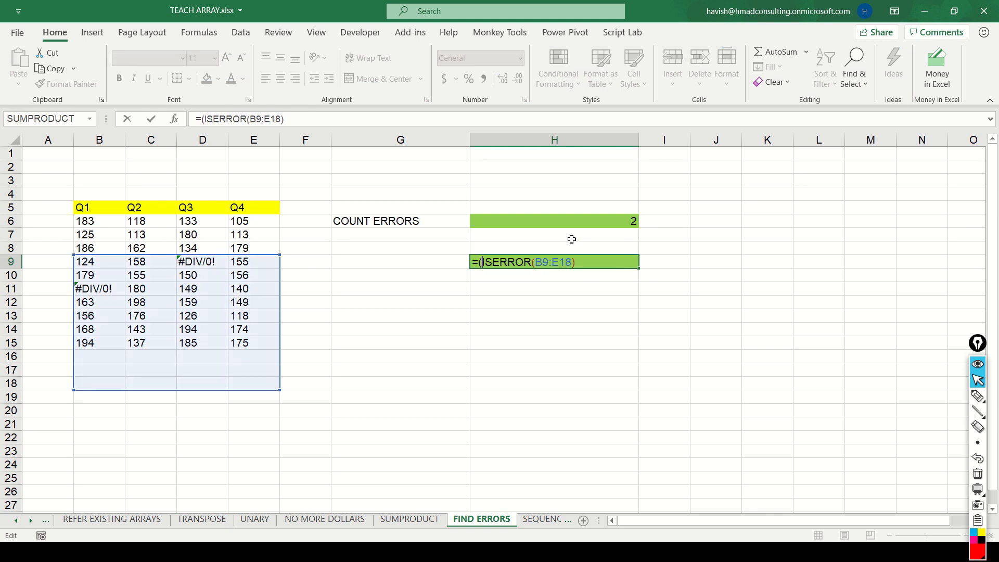
key("ctrl+Return")
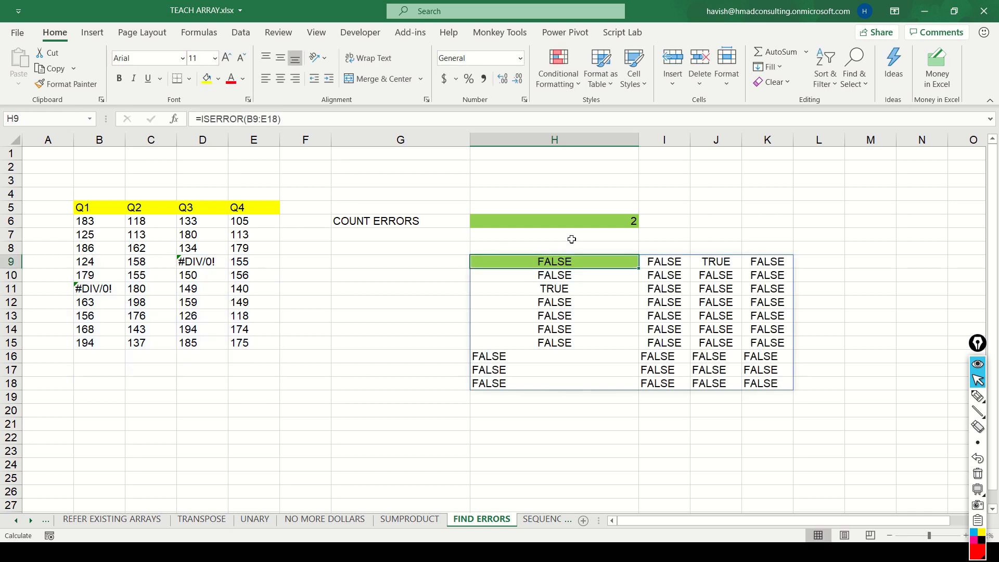
Left-align the spilled ISERROR results in H9:K18
key("ctrl+a")
key("alt+h")
key("a")
key("l")
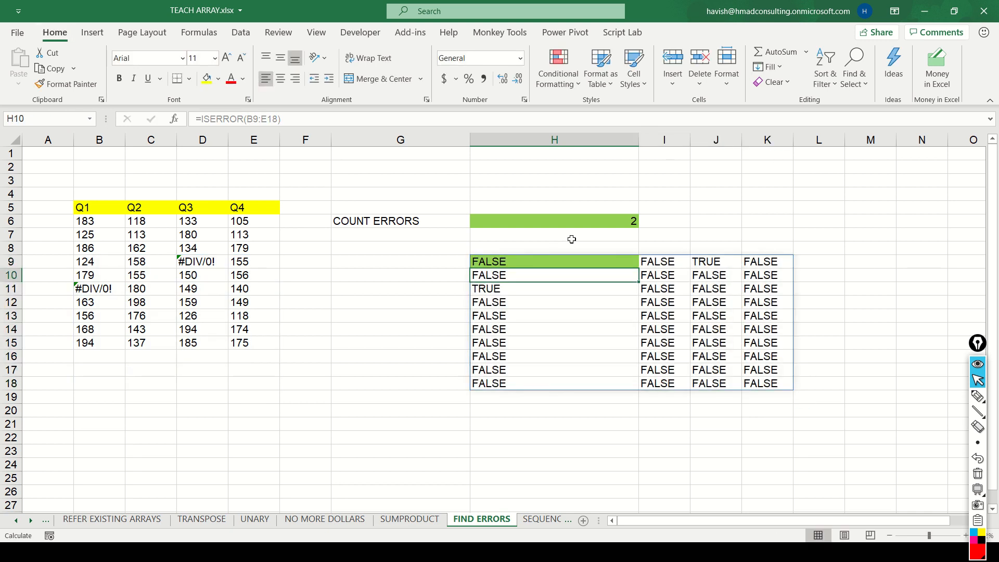
Change the H9 formula to =IF(ISERROR(B9:E18),1,0) to produce ones and zeros with IF
key("F2")
key("Left")
key("Left")
key("Left")
key("Left")
key("Left")
key("Left")
key("Left")
key("Left")
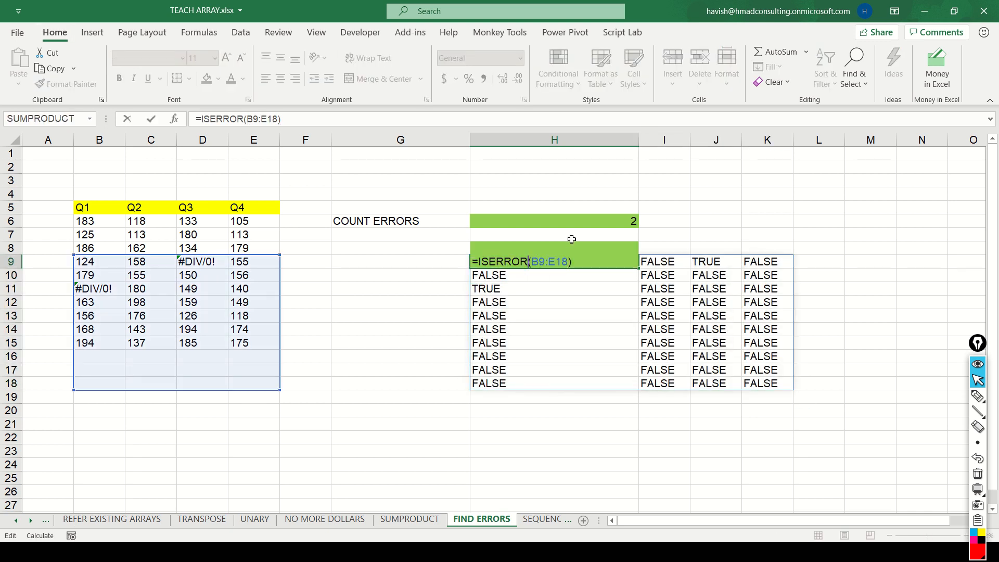
type("IF(")
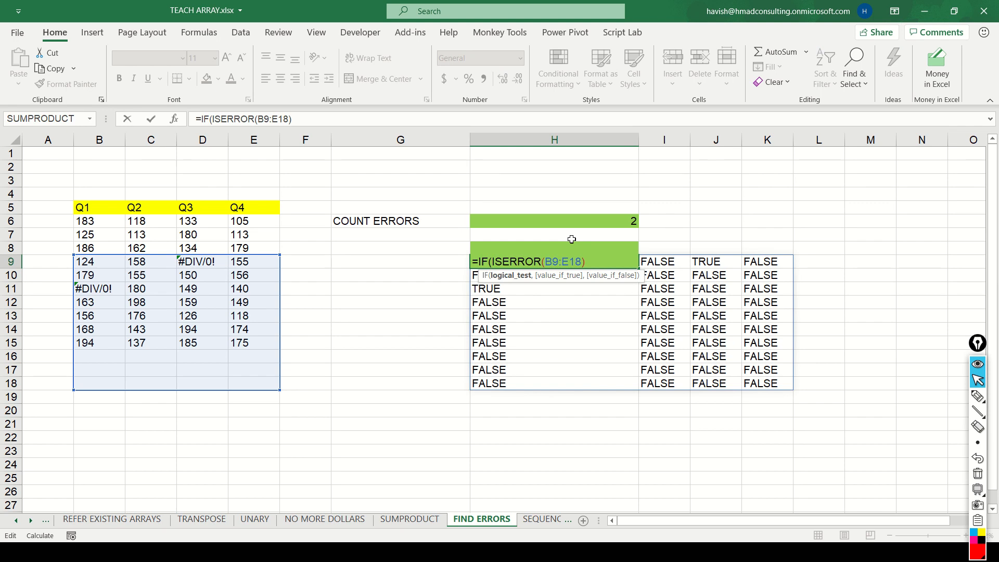
key("End")
type(",1,0)")
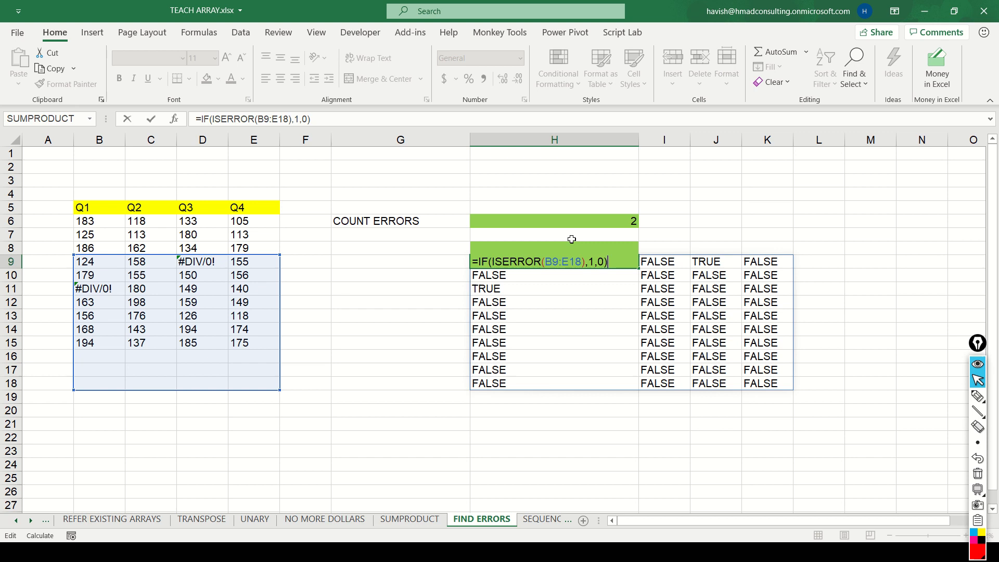
key("Return")
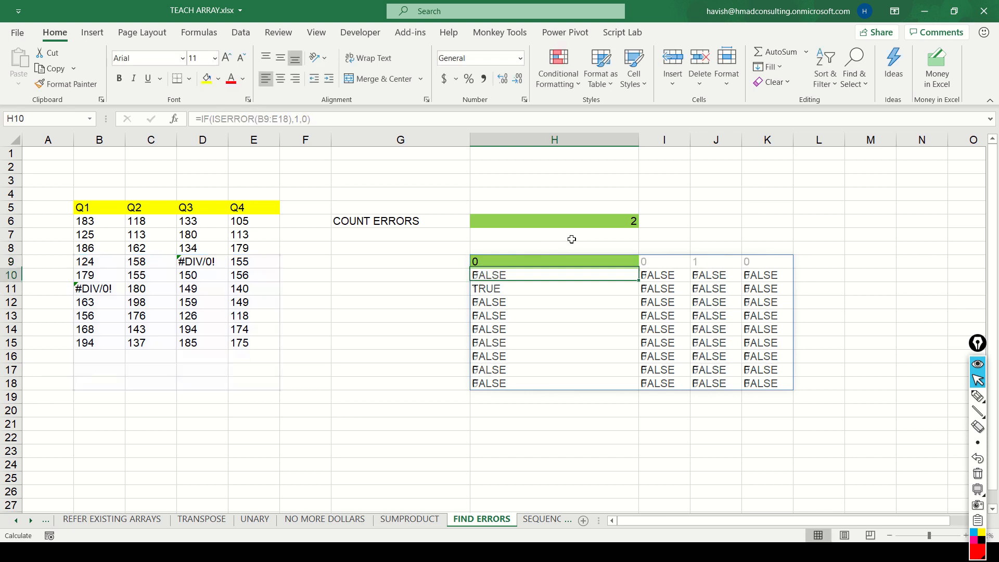
Compare the IF-based array formula in H9 with the double-unary formula in H6
key("Up")
key("ctrl+a")
key("F2")
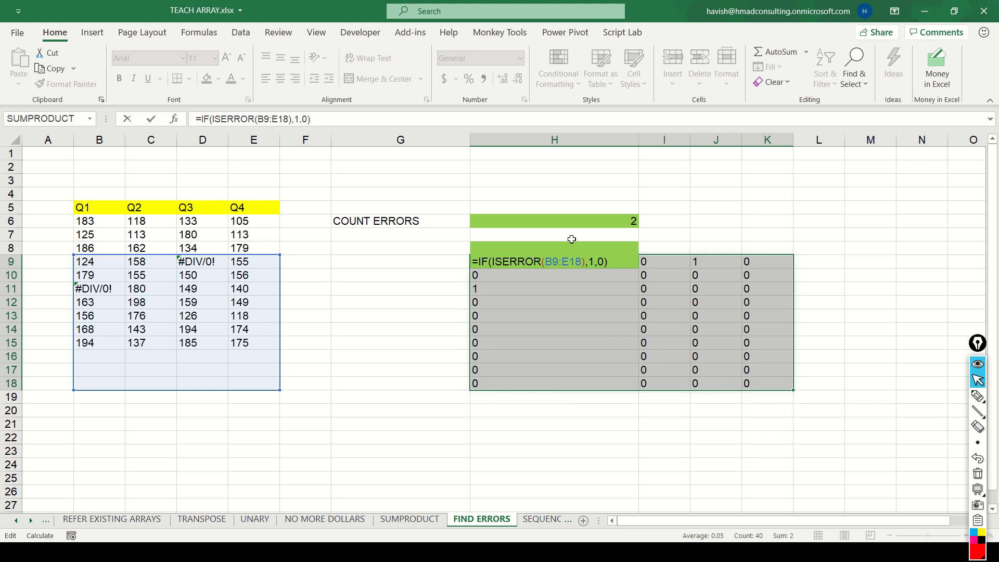
key("Escape")
key("Up")
key("Up")
key("Up")
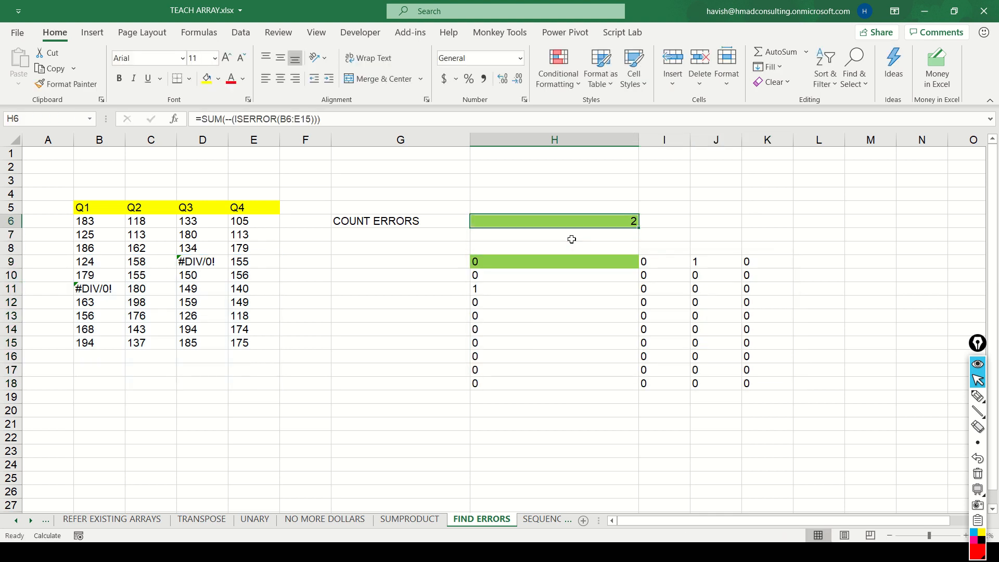
key("F2")
key("Right")
key("Right")
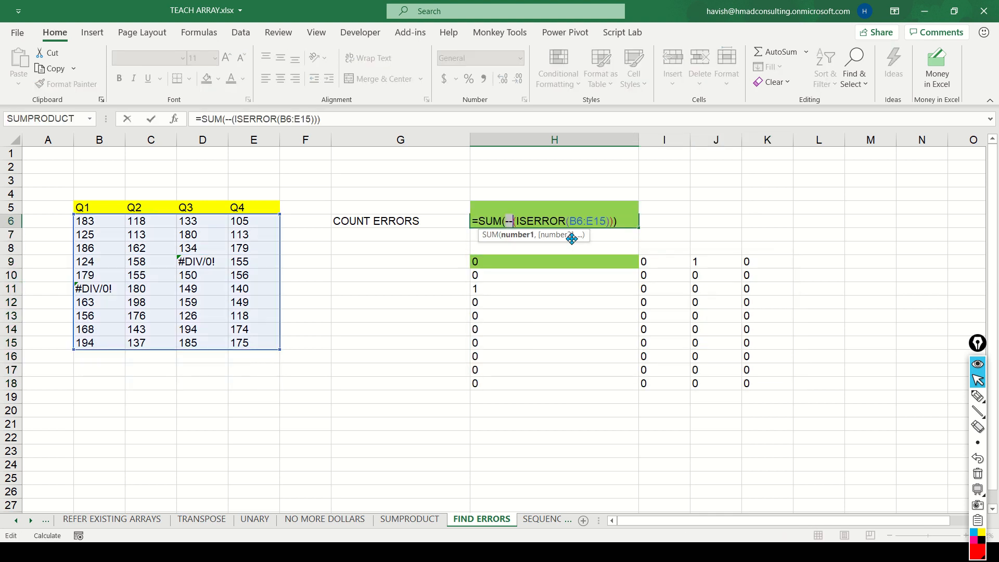
key("Return")
Wrap the H9 formula in SUM so it reads =SUM(IF(ISERROR(B9:E18),1,0))
key("Down")
key("Down")
key("F2")
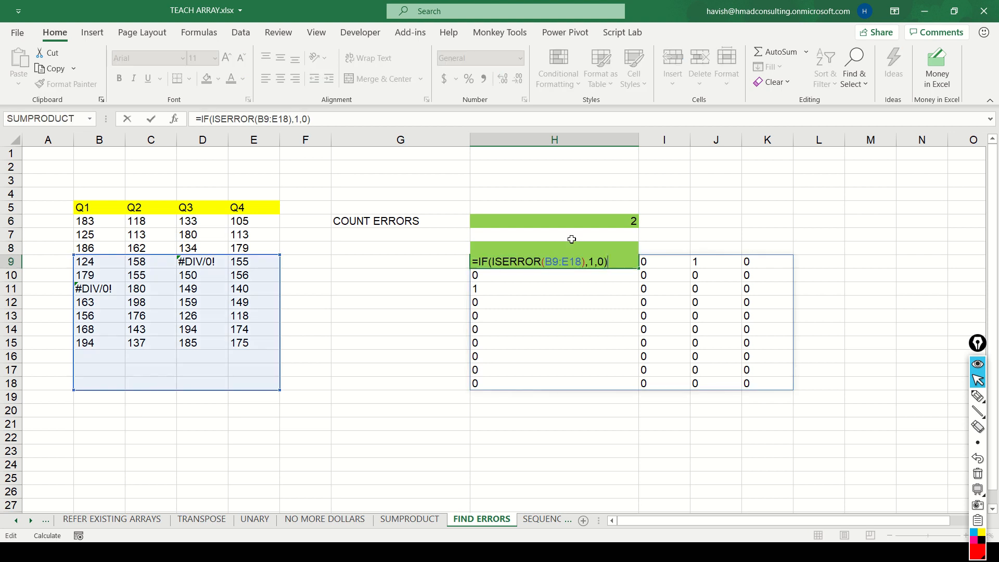
key("Home")
key("Right")
type("SUM(")
key("Right")
key("Right")
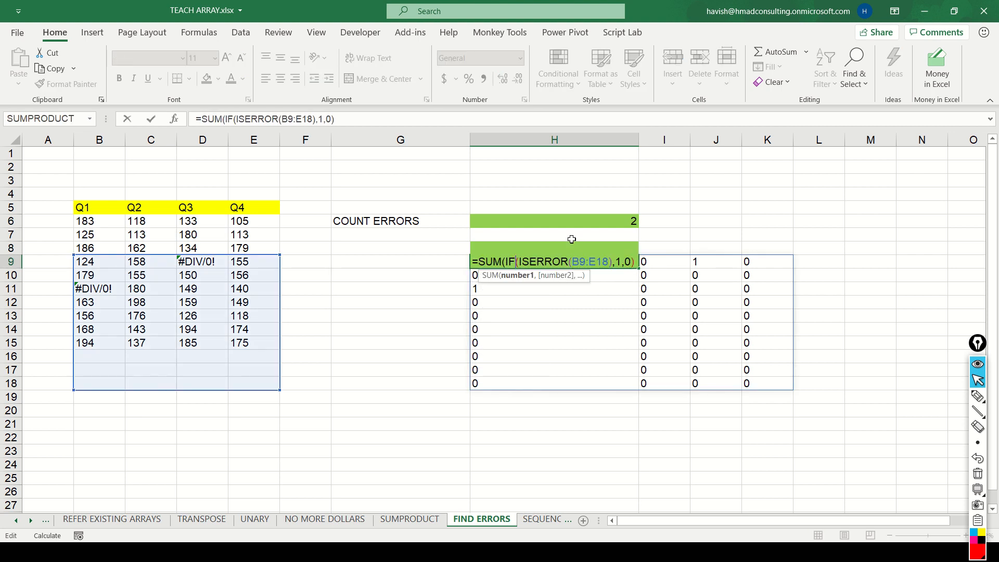
key("End")
type(")")
key("ctrl+Return")
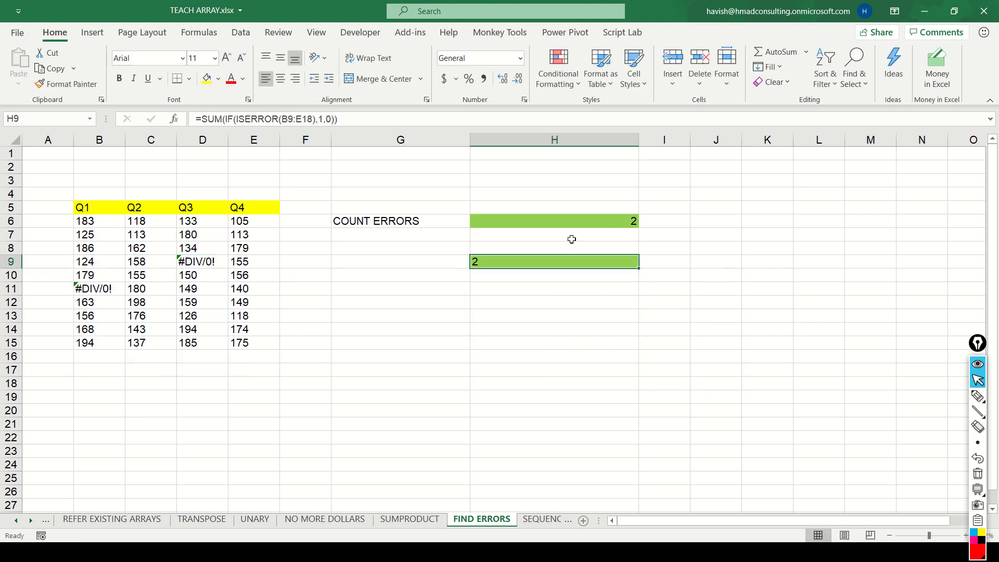
Left-align the COUNT ERRORS result in H6 and inspect its formula
key("Up")
key("Up")
key("Up")
key("Return")
key("Up")
key("F2")
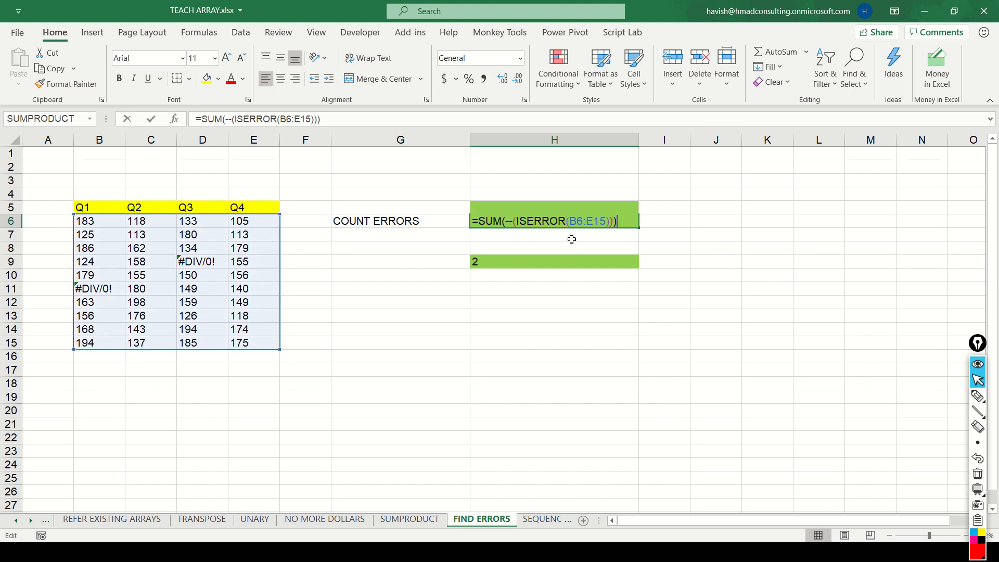
key("Escape")
Copy the #DIV/0! cell D9 into the Q4 cells E10 and E12 to add more errors
key("Down")
key("Down")
key("Down")
key("Left")
key("Left")
key("Left")
key("Left")
key("ctrl+c")
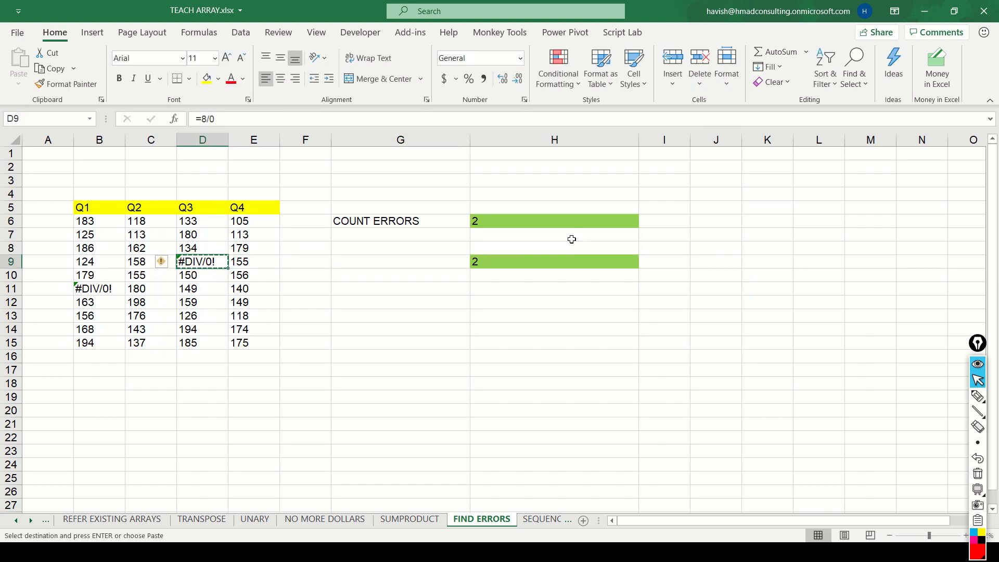
key("Right")
key("Down")
key("ctrl+v")
key("Down")
key("Down")
key("ctrl+v")
key("Escape")
Inspect the double-unary SUM formula in H6 against its highlighted source range
key("Right")
key("Right")
key("Up")
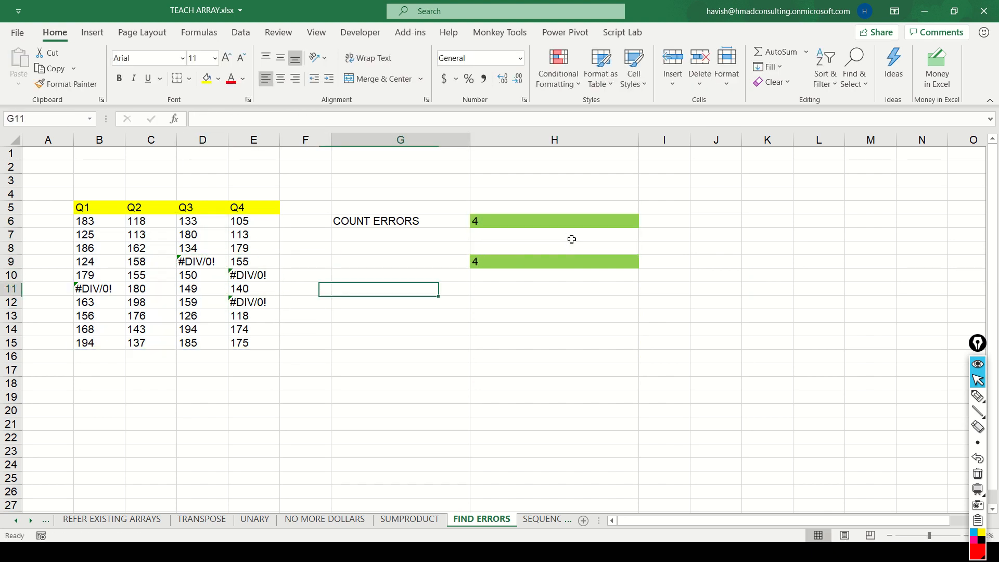
key("Right")
key("Right")
key("Up")
key("Up")
key("Up")
key("Left")
key("Up")
key("Up")
key("F2")
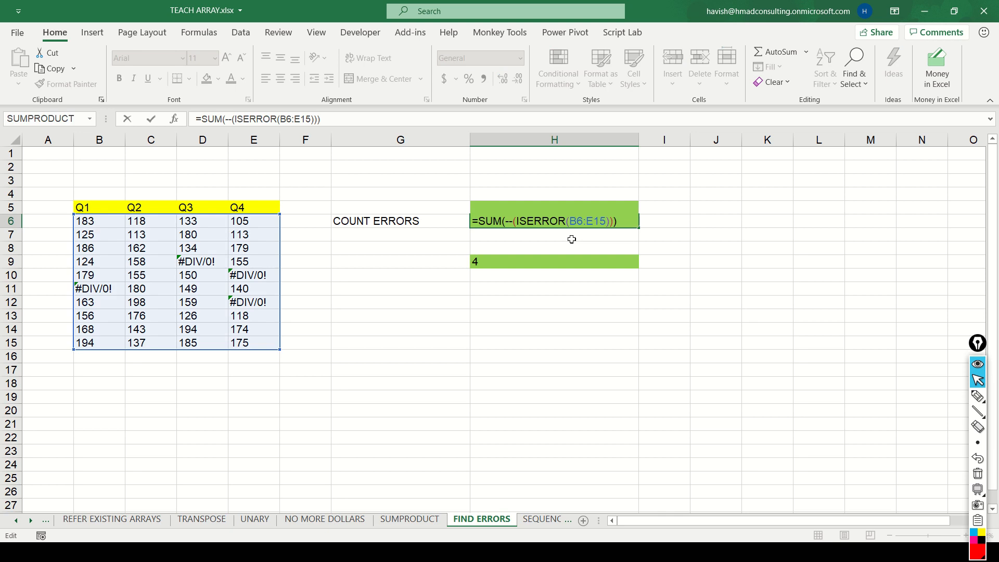
key("Escape")
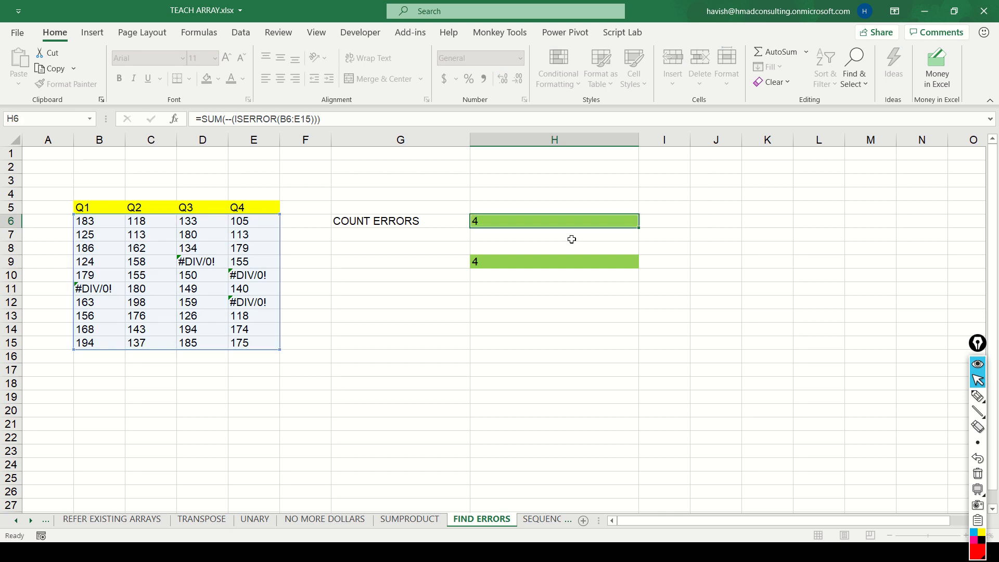
Review the SUM(IF(ISERROR)) formula in H9 and compare it with the COUNT ERRORS formula in H6
key("Down")
key("Down")
key("Down")
key("F2")
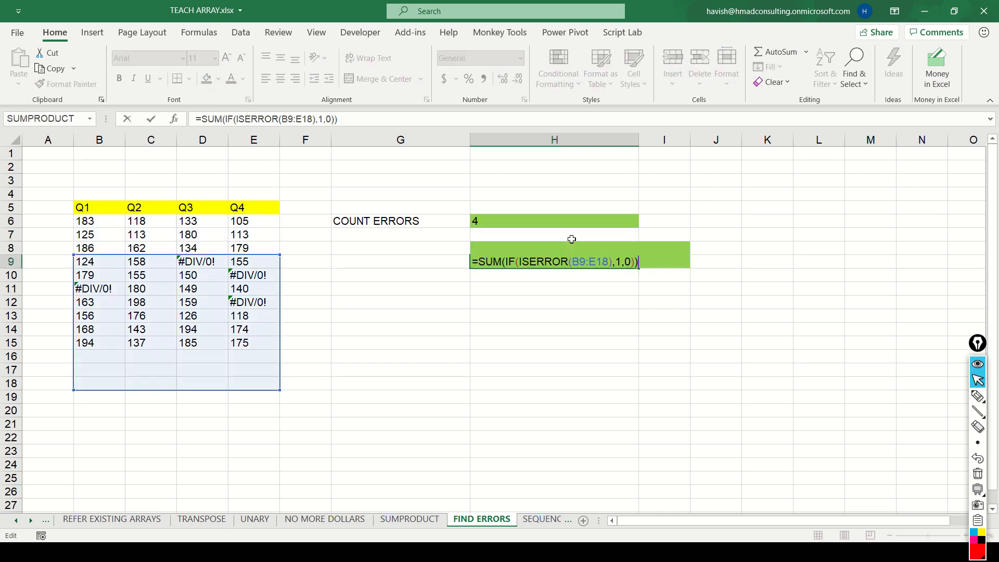
key("Escape")
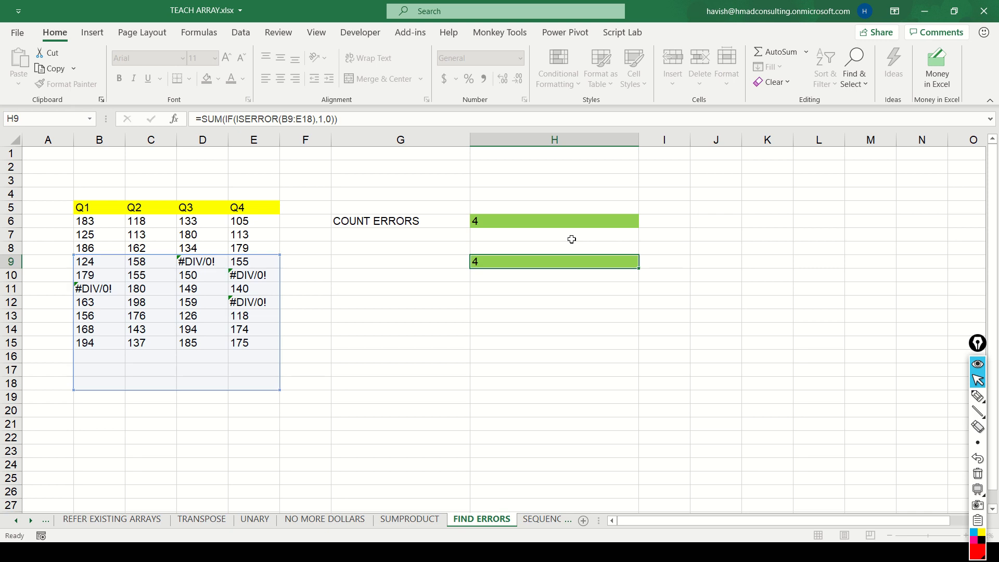
key("Up")
key("Up")
key("Up")
key("F2")
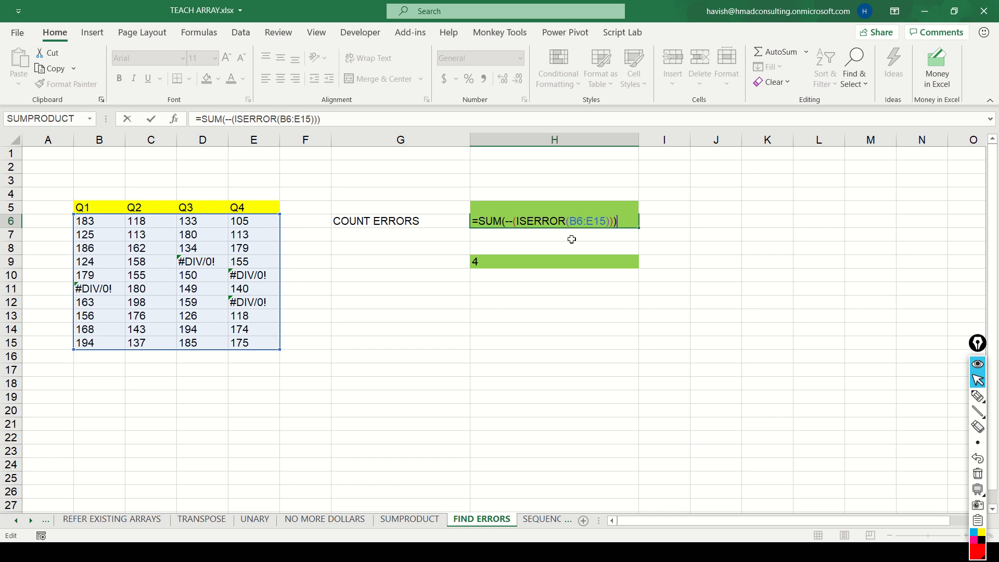
key("Return")
Switch to the SEQUENCE sheet and select the YEAR value in C3
key("ctrl+Page_Down")
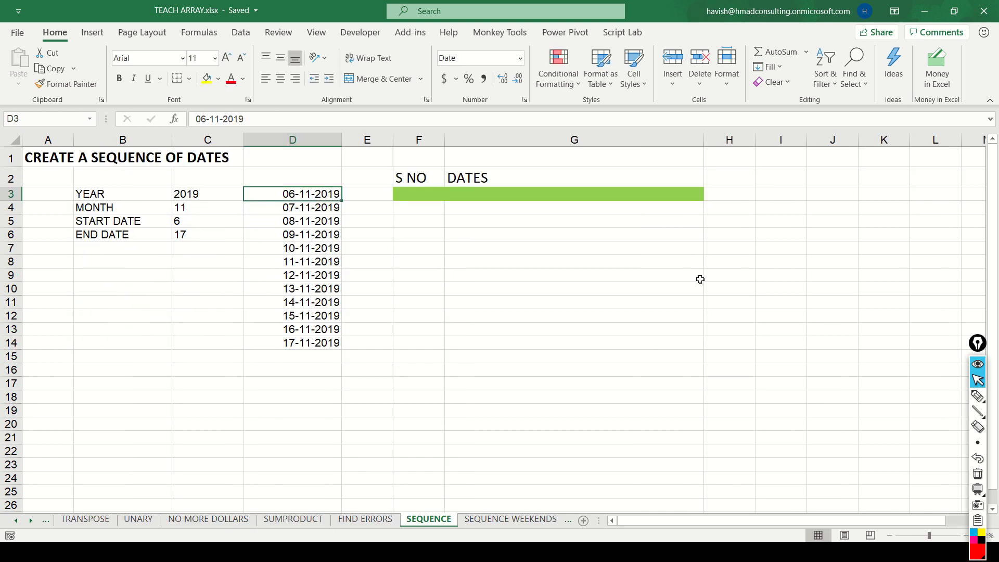
key("Down")
key("Left")
key("Left")
key("Up")
key("Right")
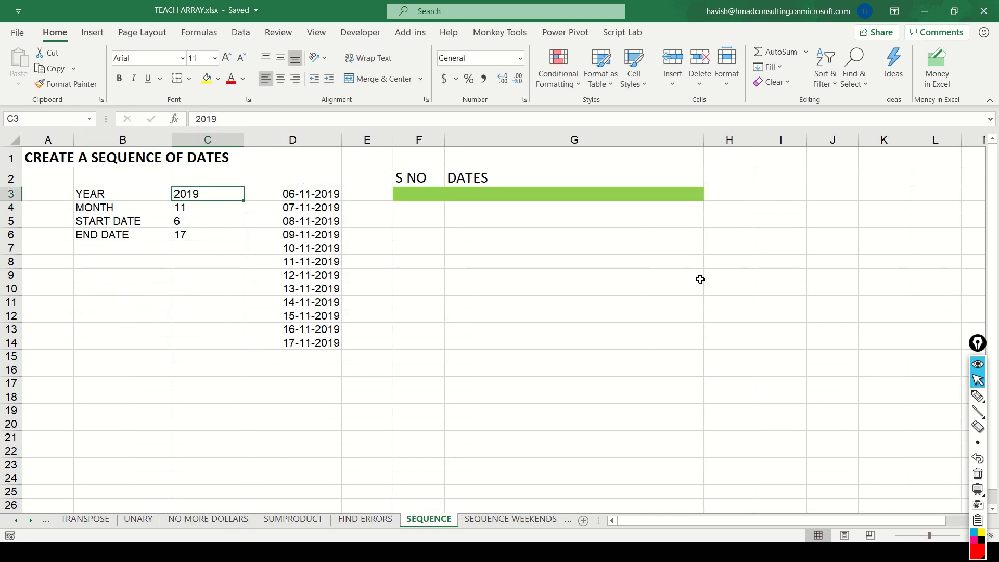
Examine the year, month, start date and end date inputs in B3:C6 beside the date list
key("Left")
key("shift+Right")
key("shift+Right")
key("shift+Down")
key("shift+Down")
key("shift+Down")
key("Left")
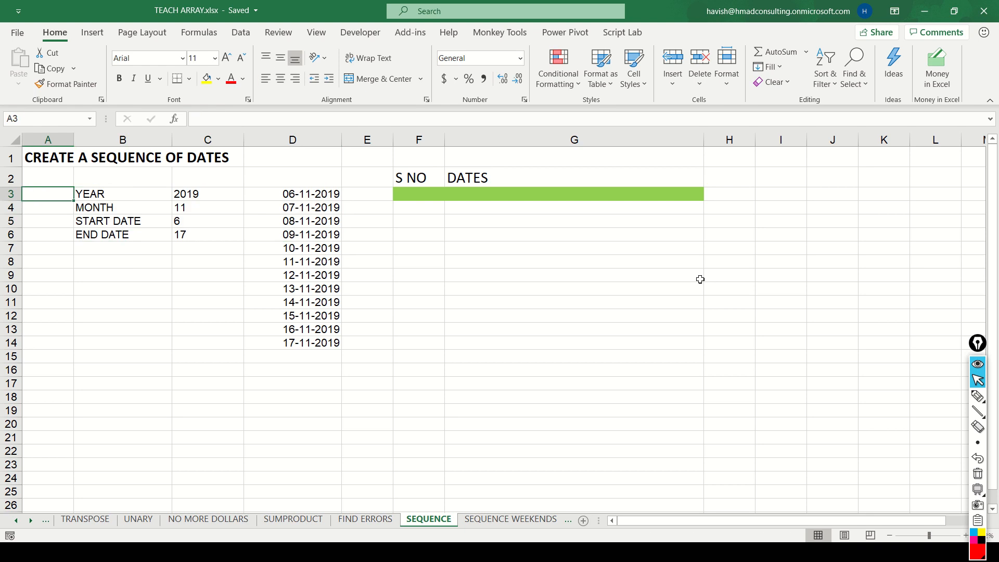
Review the month, start date and end date values in C4:C6 and the date list in D3:D14
key("Right")
key("Right")
key("Down")
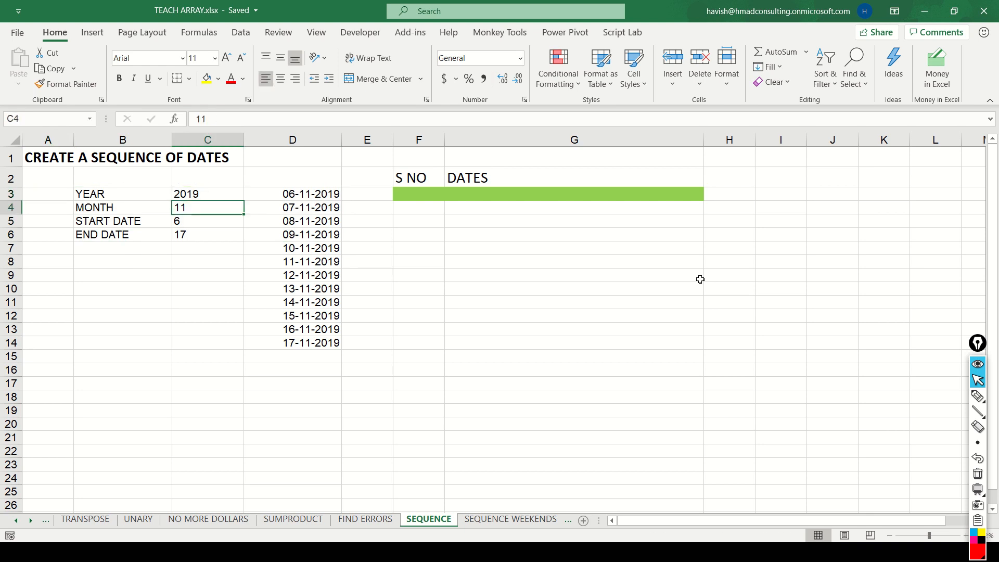
key("Down")
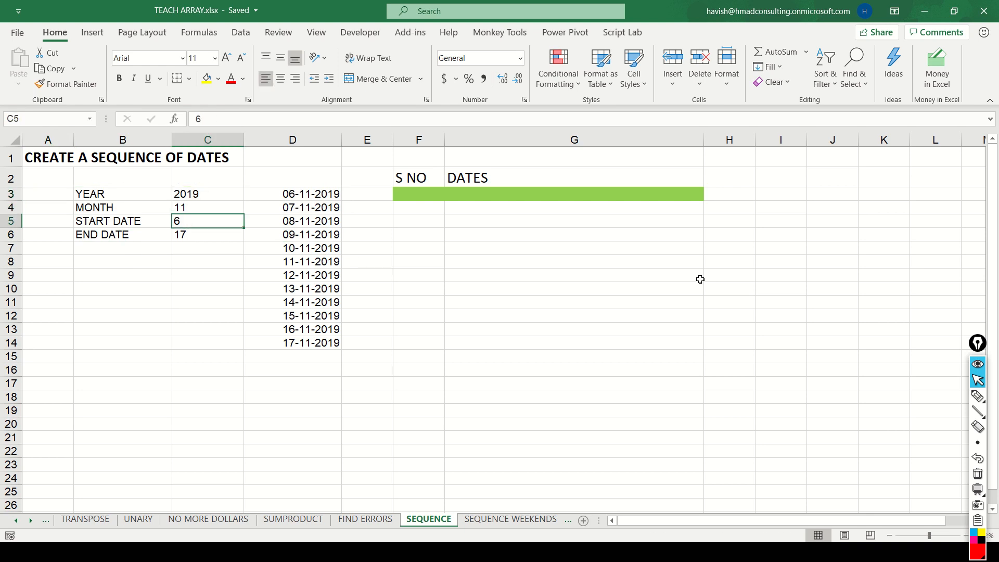
key("Down")
key("Right")
key("Up")
key("Up")
key("Up")
key("ctrl+shift+Down")
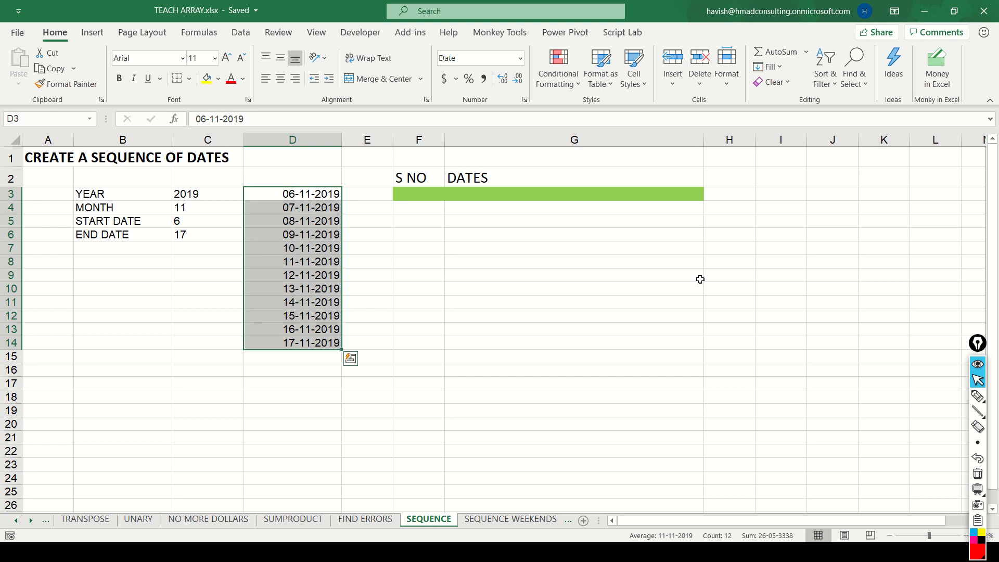
Start a SEQUENCE formula in G3 with C6-C5+1 as the rows and 1 as the columns
key("Right")
key("Right")
key("Right")
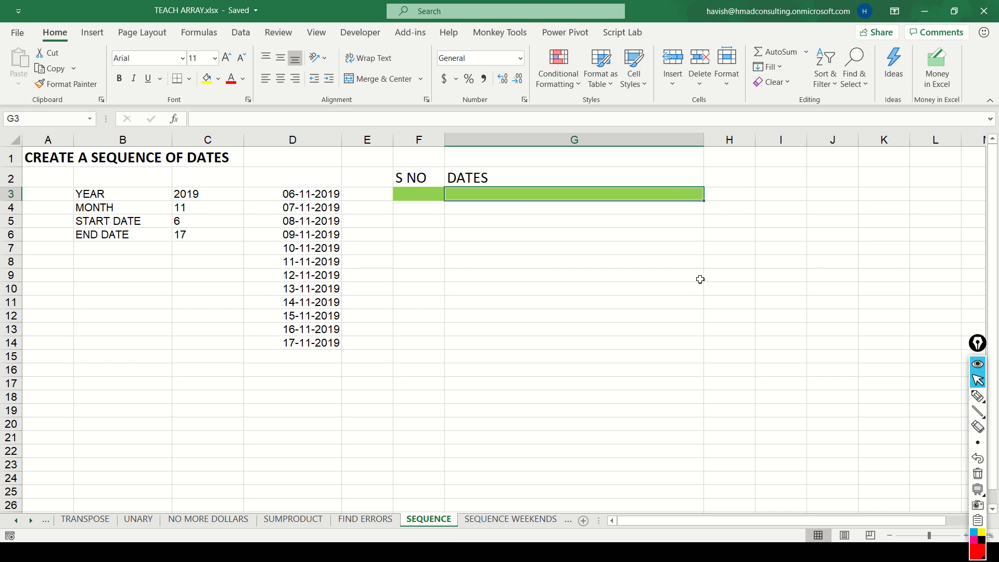
type("=se")
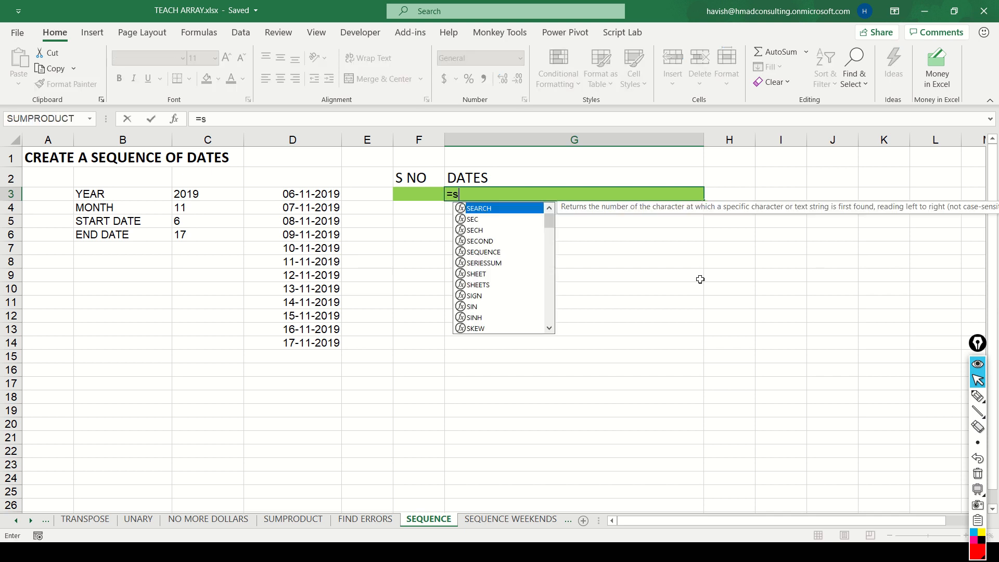
key("Down")
key("Down")
key("Down")
key("Down")
key("Tab")
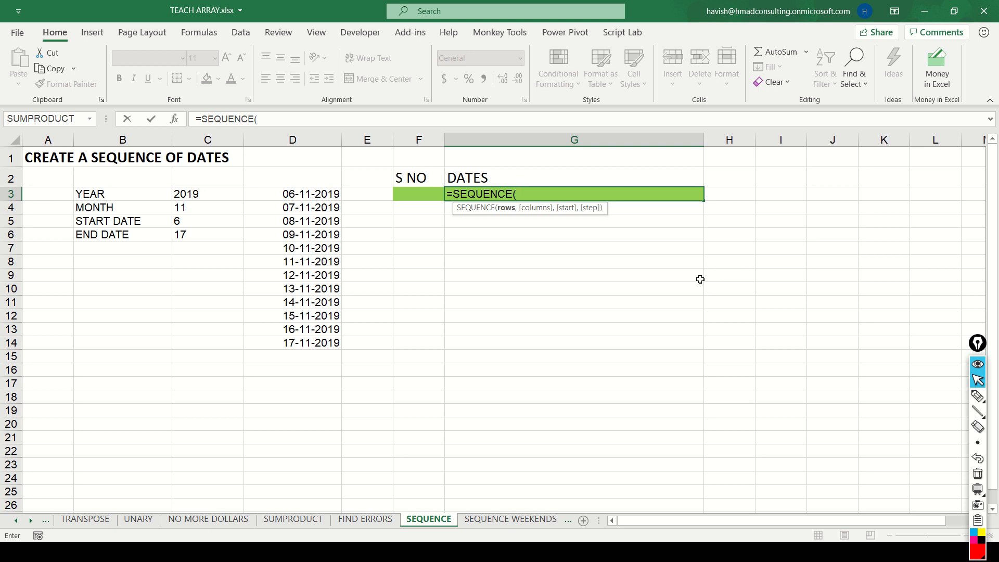
left_click(197, 242)
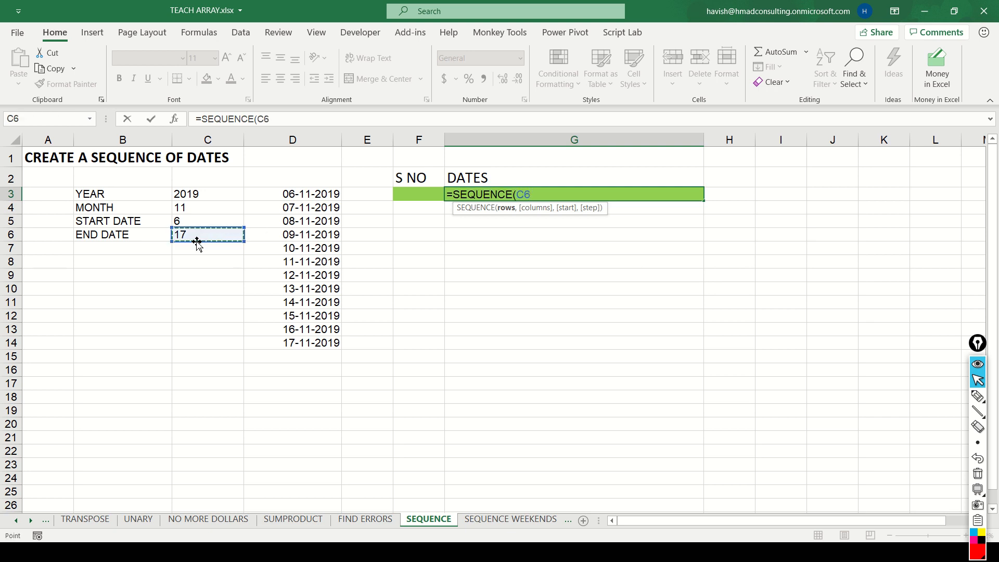
type("-")
left_click(191, 221)
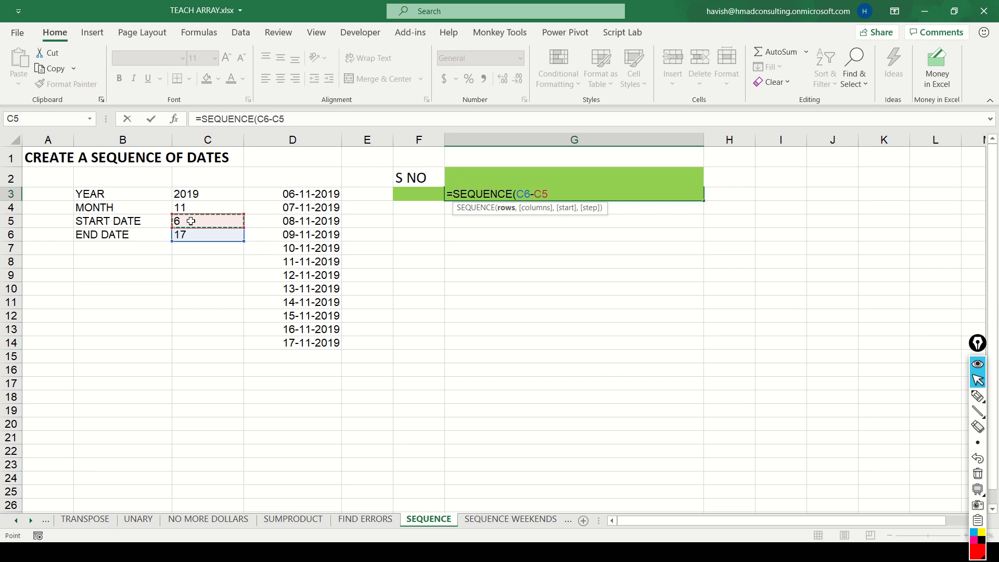
type("+1,1,")
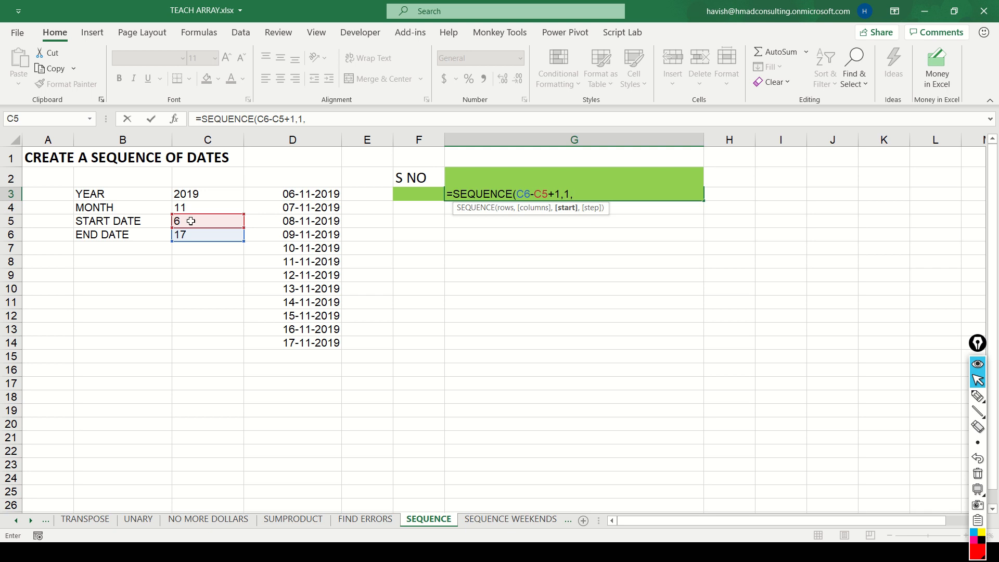
Complete the G3 SEQUENCE formula with DATE(C3,C4,C5) as the start and a step of 1
type("date")
key("Tab")
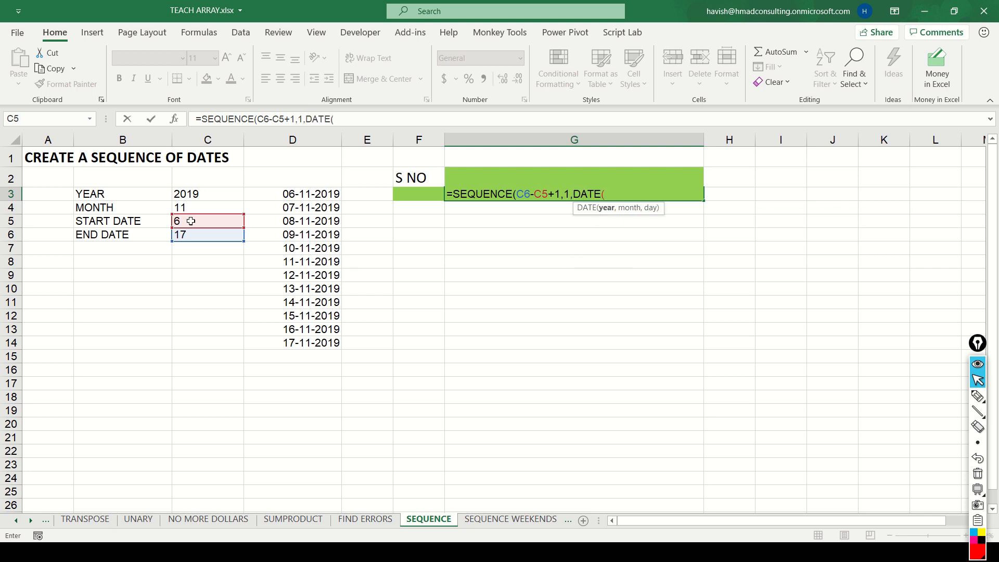
left_click(225, 193)
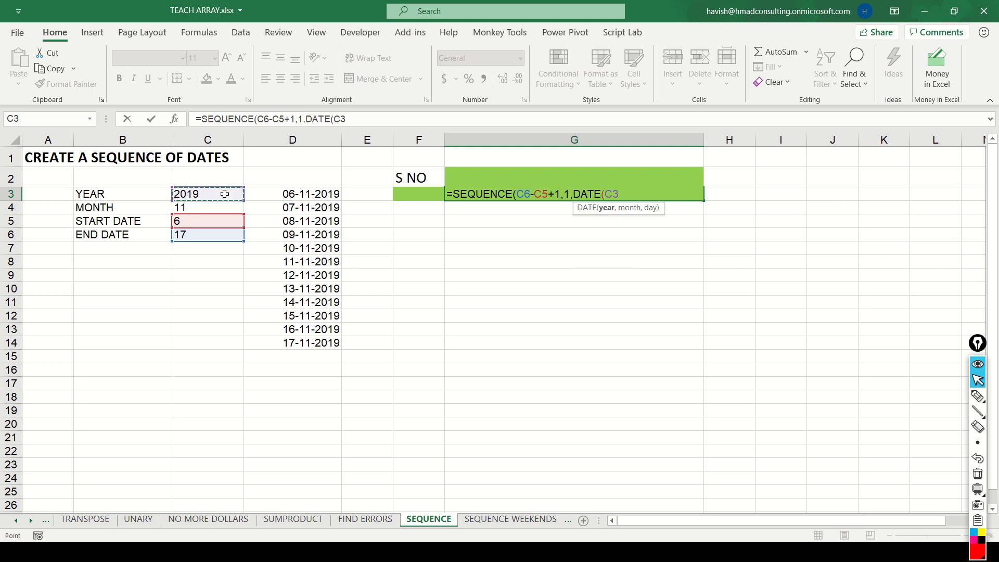
type(",")
left_click(206, 206)
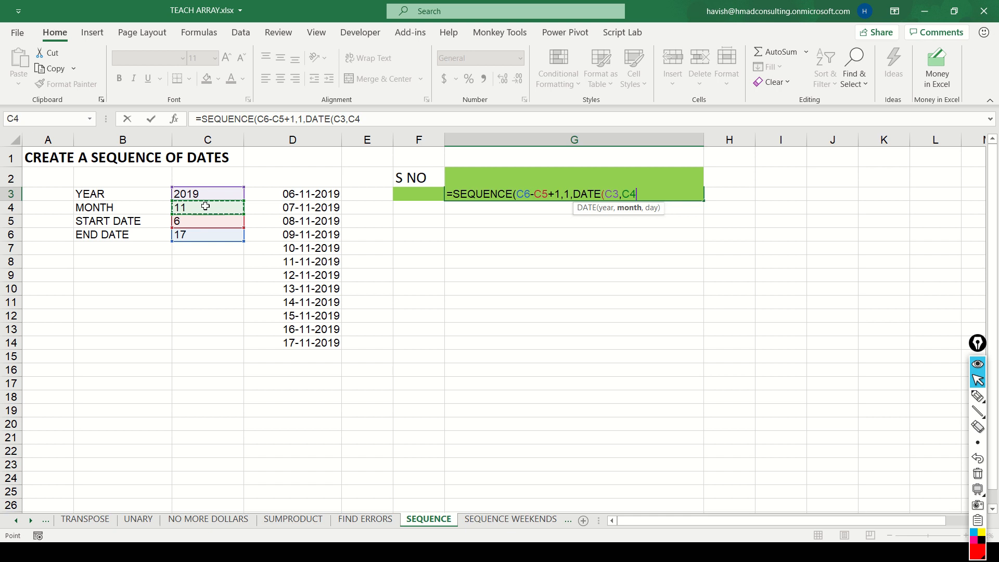
type(",")
left_click(191, 221)
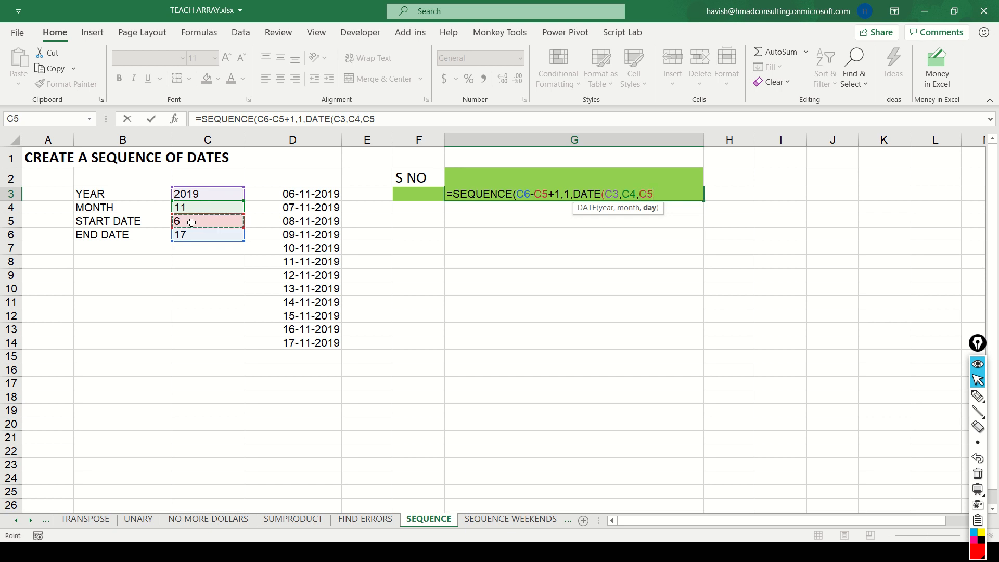
type("),")
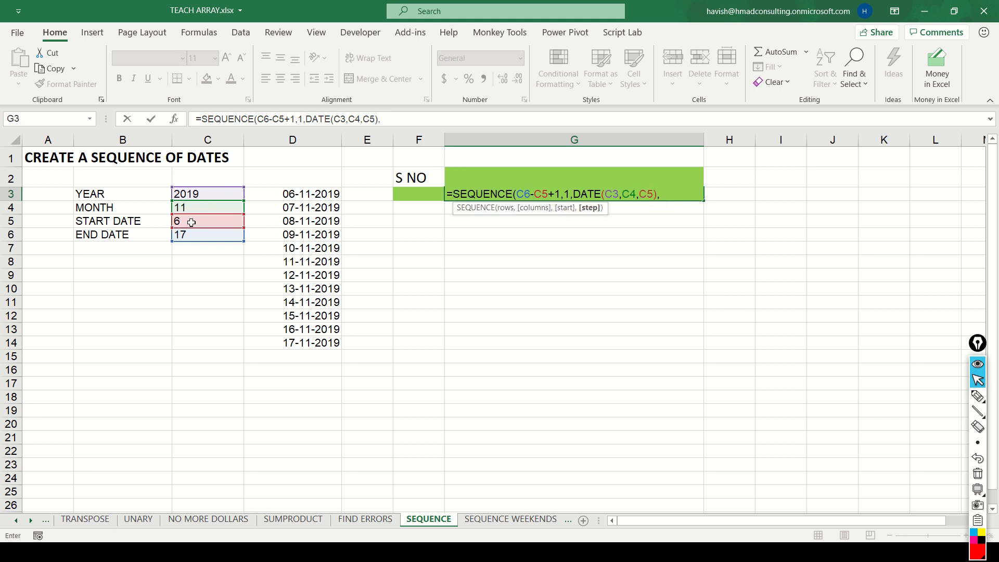
type("1)")
key("Return")
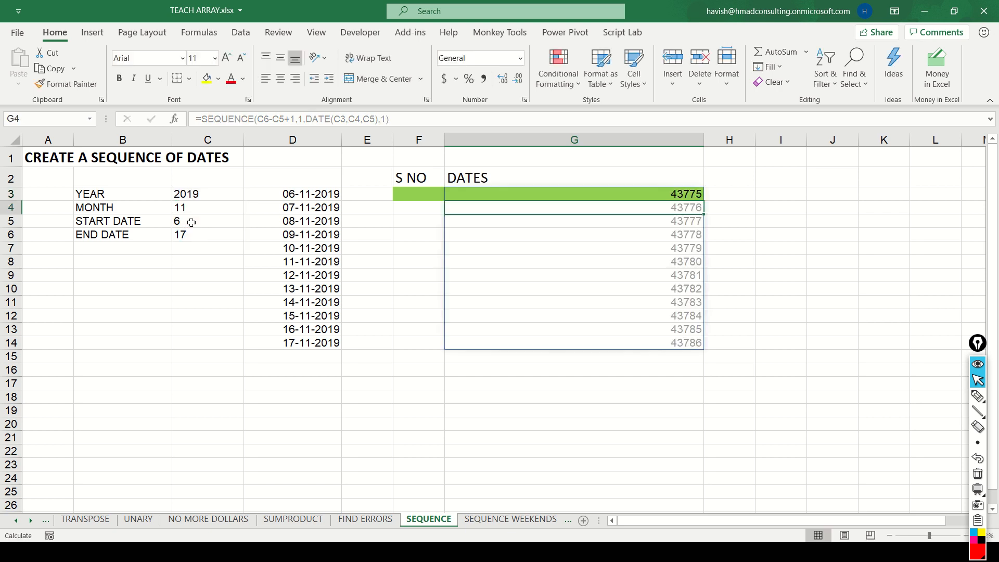
Format the spilled results in G3:G14 as Short Date and reselect the whole range
key("Up")
key("ctrl+shift+Down")
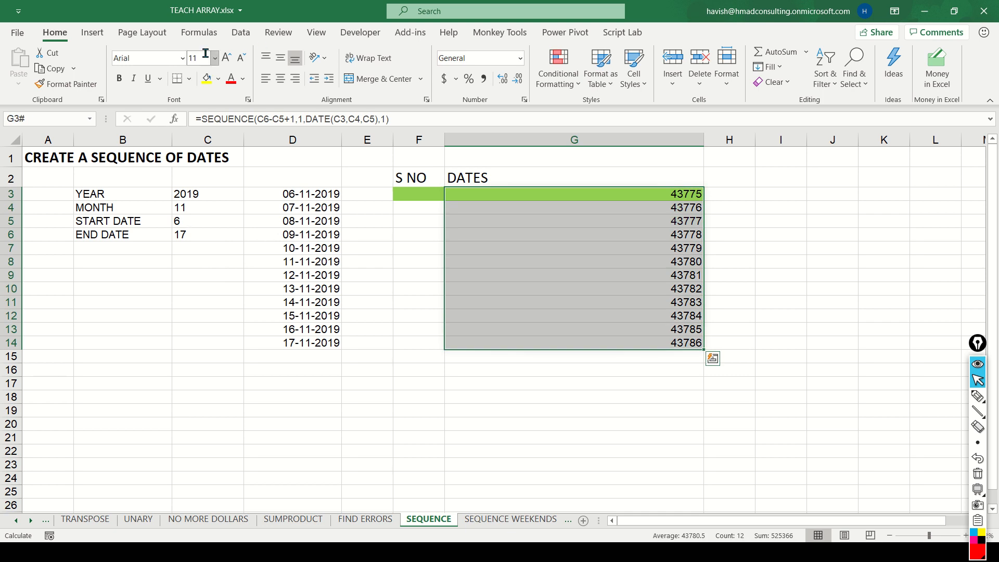
left_click(521, 59)
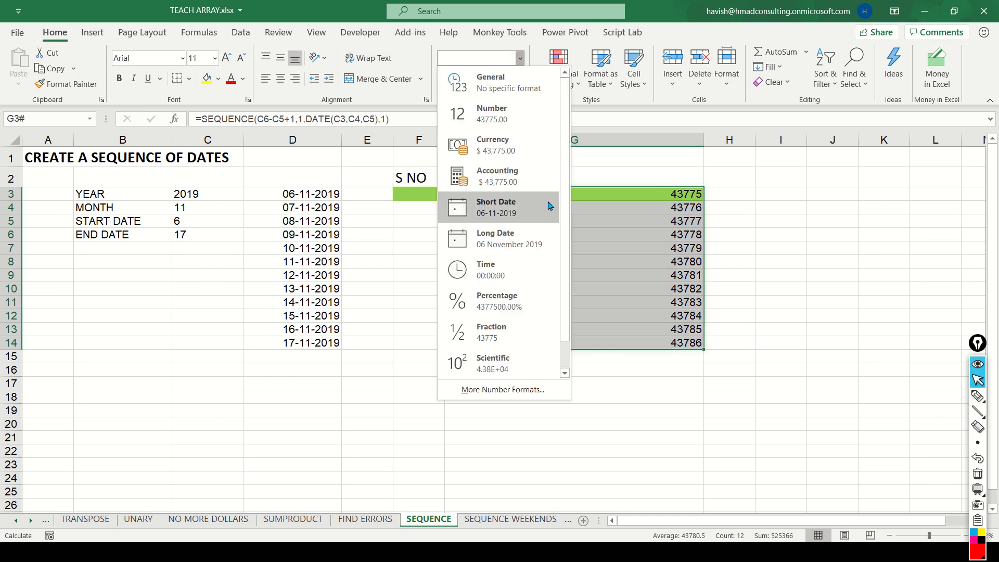
left_click(500, 207)
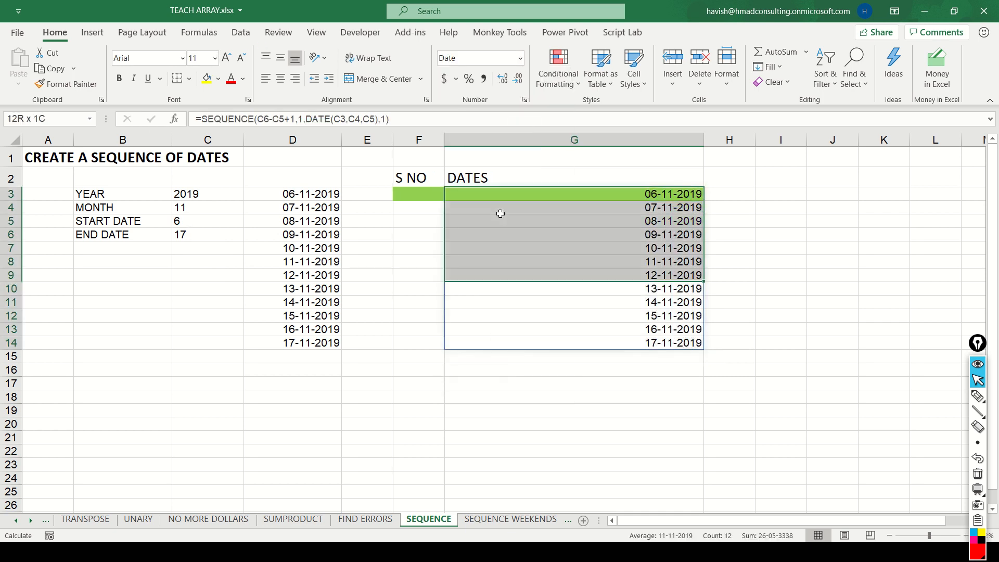
left_click(500, 213)
key("Up")
key("ctrl+shift+Down")
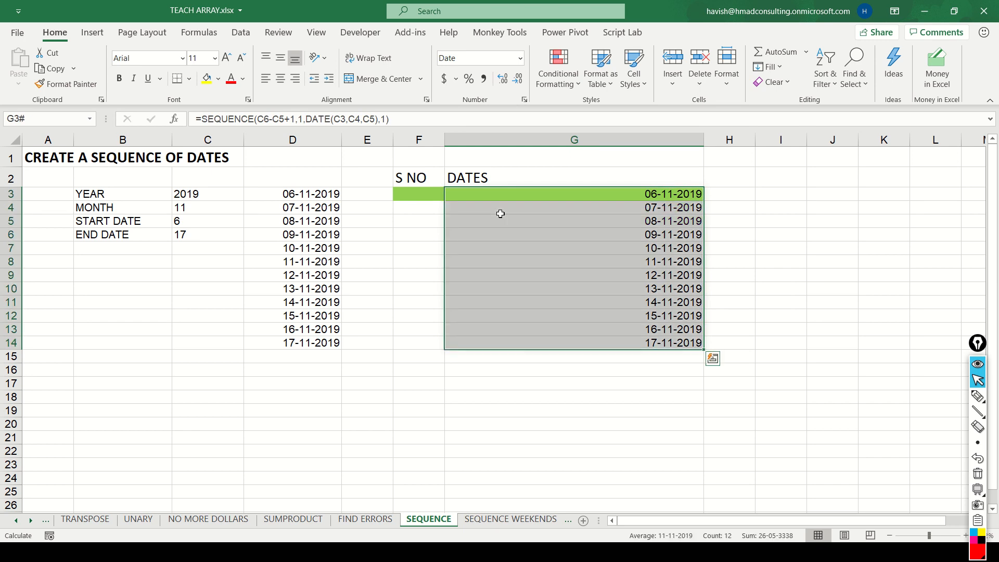
Set the END DATE value in C6 to 19
key("Left")
key("Right")
key("Down")
key("Left")
key("Left")
key("Left")
key("Left")
key("Down")
key("Down")
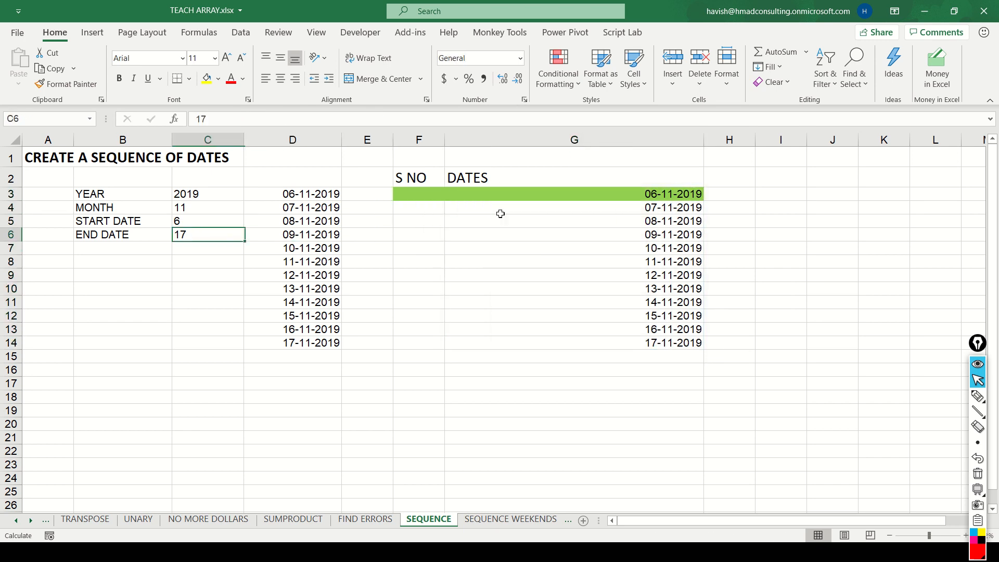
type("19")
key("Return")
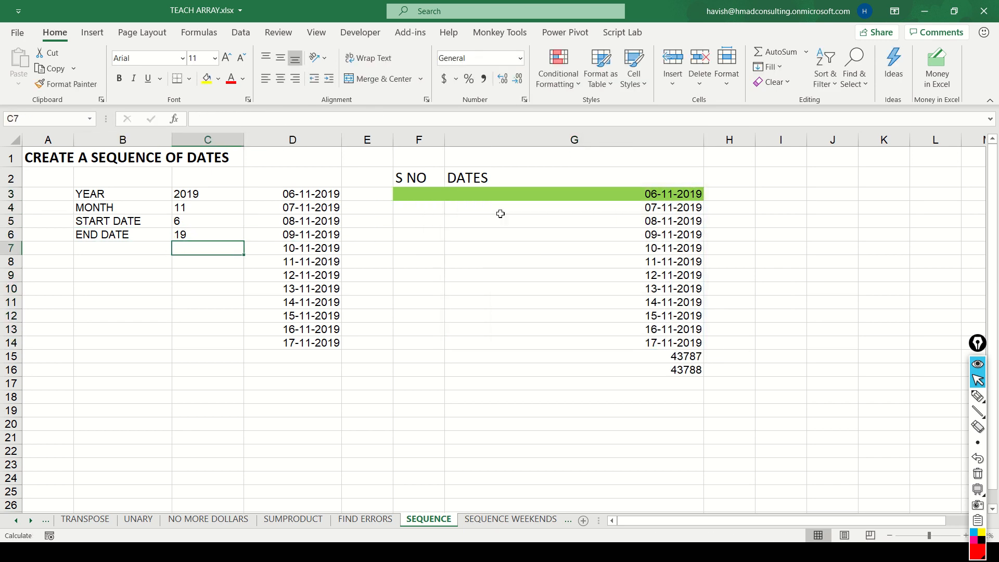
Format the whole of column G as Short Date and align its contents left
key("Up")
key("Right")
key("Right")
key("Right")
key("Right")
key("ctrl+space")
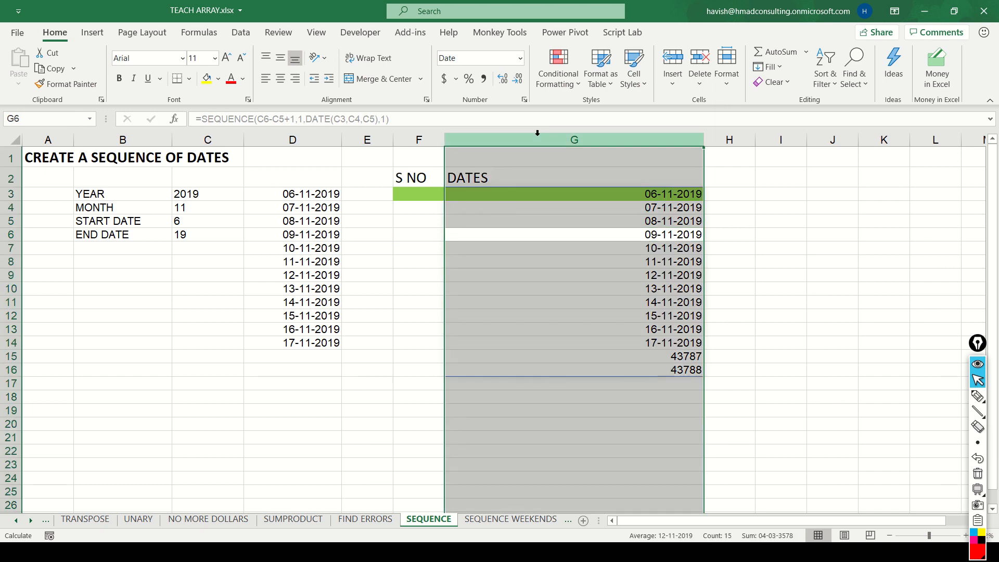
left_click(521, 59)
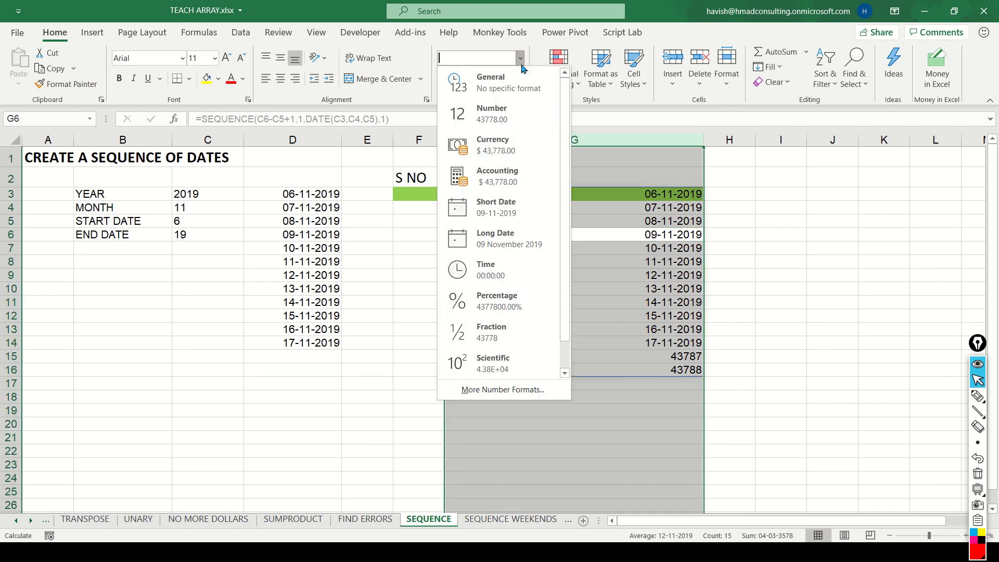
left_click(519, 212)
left_click(519, 212)
key("ctrl+space")
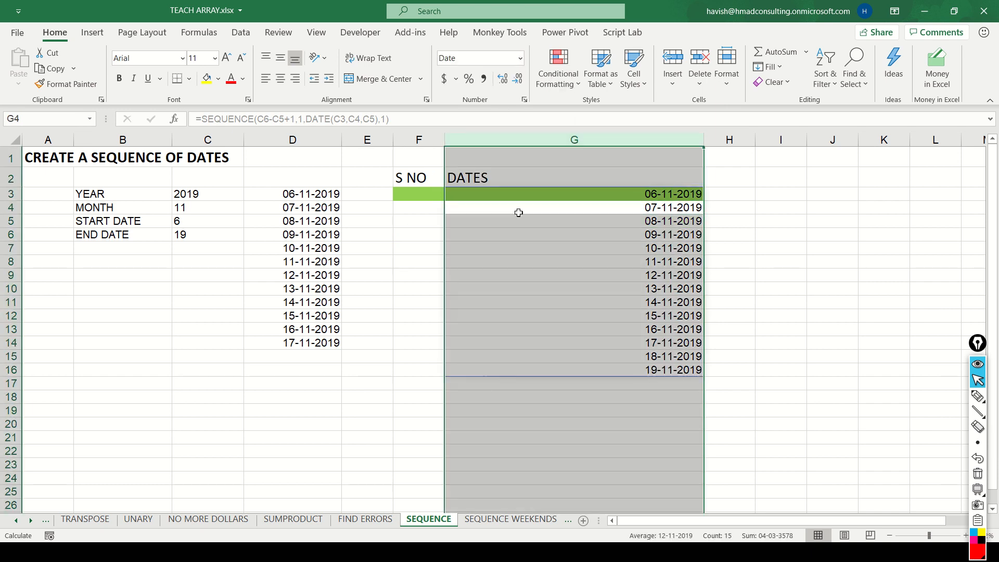
left_click(266, 78)
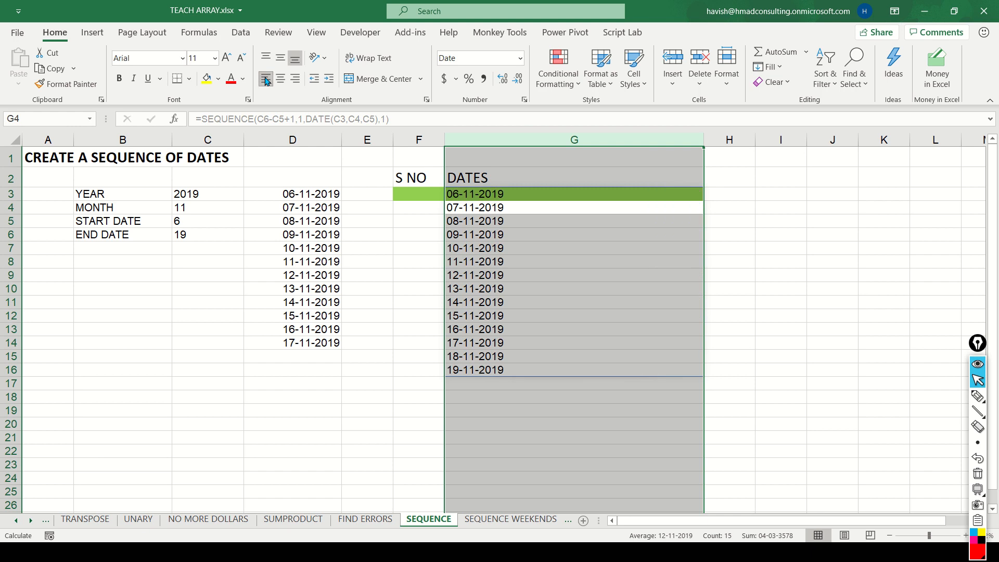
Set the END DATE value in C6 to 22
left_click(161, 219)
key("Down")
key("Right")
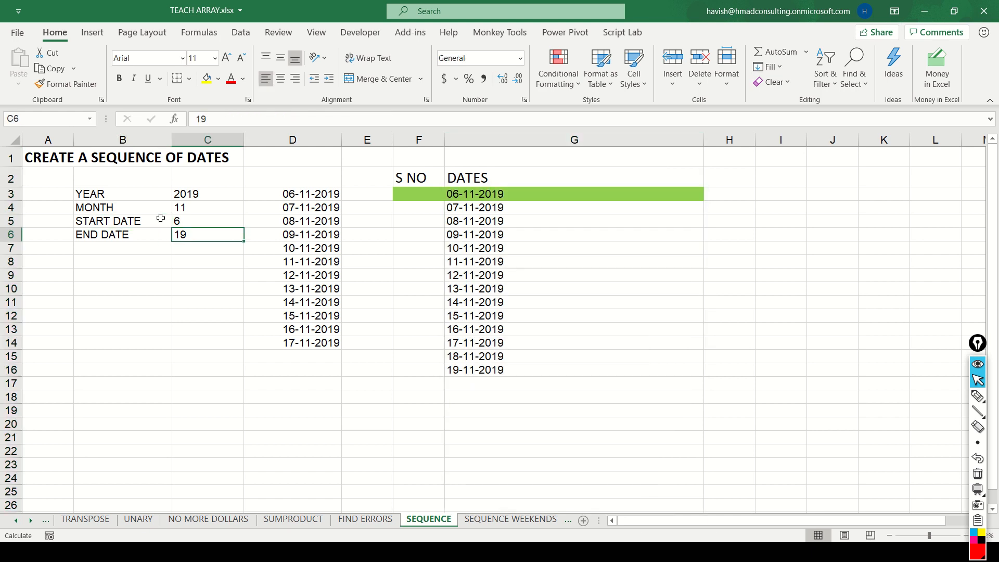
type("22")
key("Return")
key("Right")
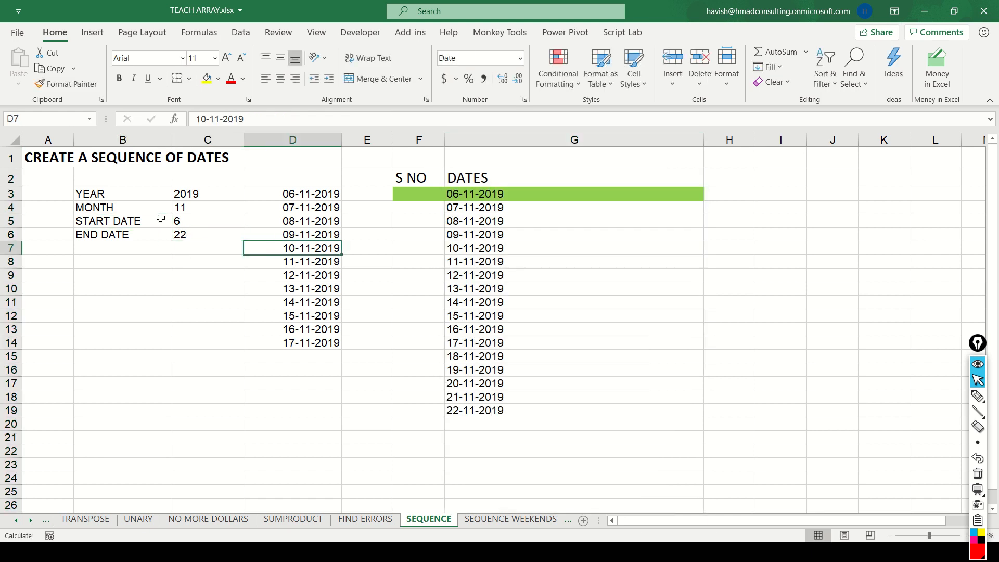
Select the full spilled array starting at G3 and examine how far the dates extend
key("Right")
key("Right")
key("Up")
key("Up")
key("Up")
key("Up")
key("Right")
key("ctrl+slash")
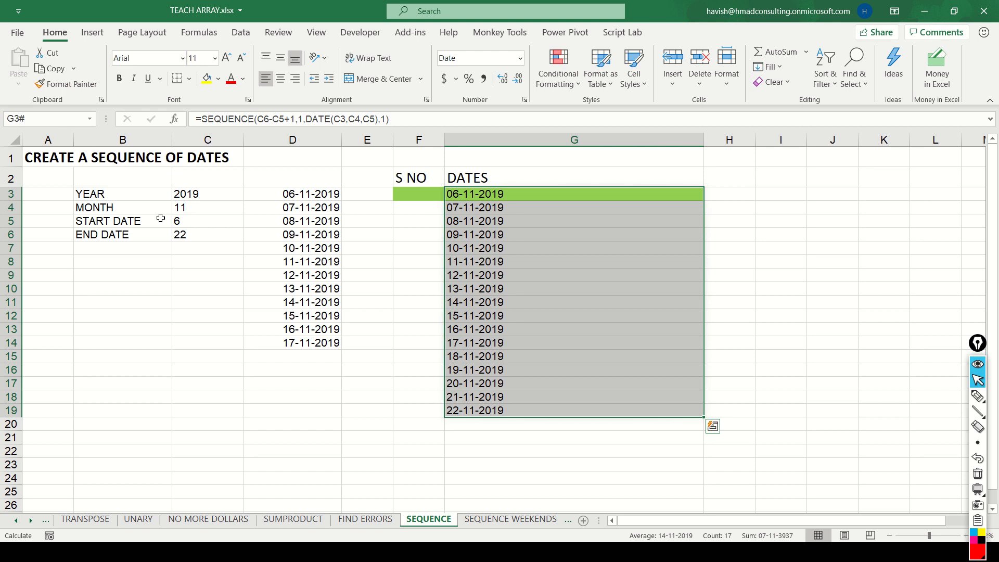
key("shift+Up")
key("shift+Up")
key("shift+Up")
key("shift+Up")
key("shift+Up")
key("shift+Up")
key("shift+Up")
key("shift+Up")
key("shift+Up")
key("shift+Up")
key("shift+Up")
key("shift+Up")
key("shift+Up")
key("shift+Up")
key("shift+Up")
key("shift+Up")
key("ctrl+slash")
Compare the manual date list in column D with the spilled dates under DATES and the empty S NO column
key("Left")
key("Left")
key("Left")
key("Down")
key("Right")
key("Up")
key("Up")
key("Right")
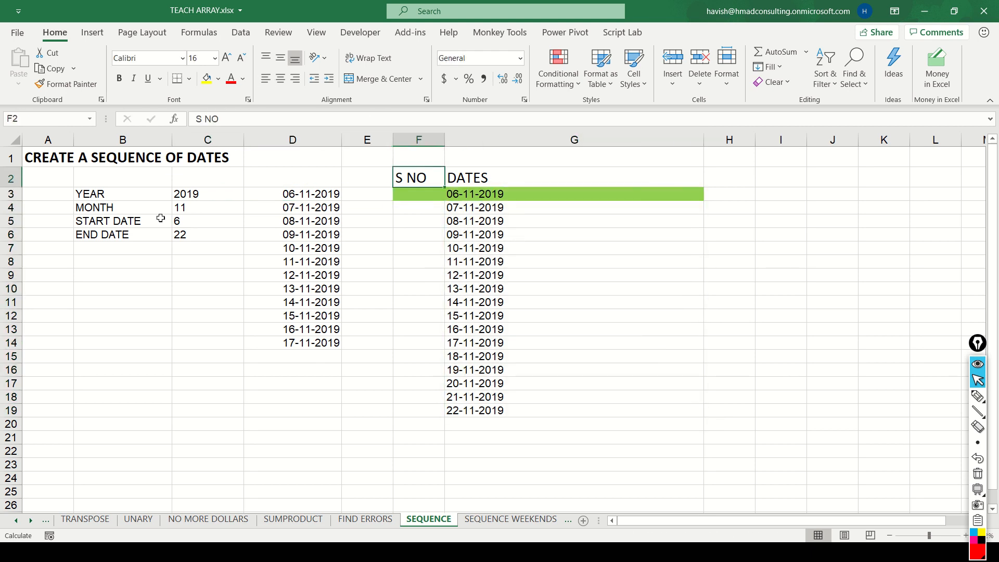
key("Right")
key("Down")
key("Left")
key("Left")
key("Left")
key("Down")
key("Down")
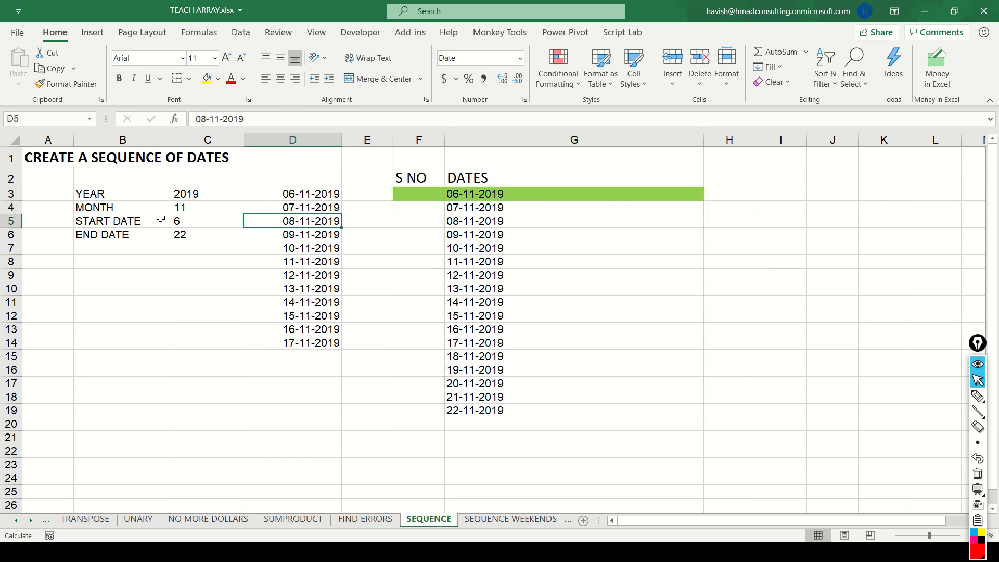
key("Left")
key("Right")
key("Right")
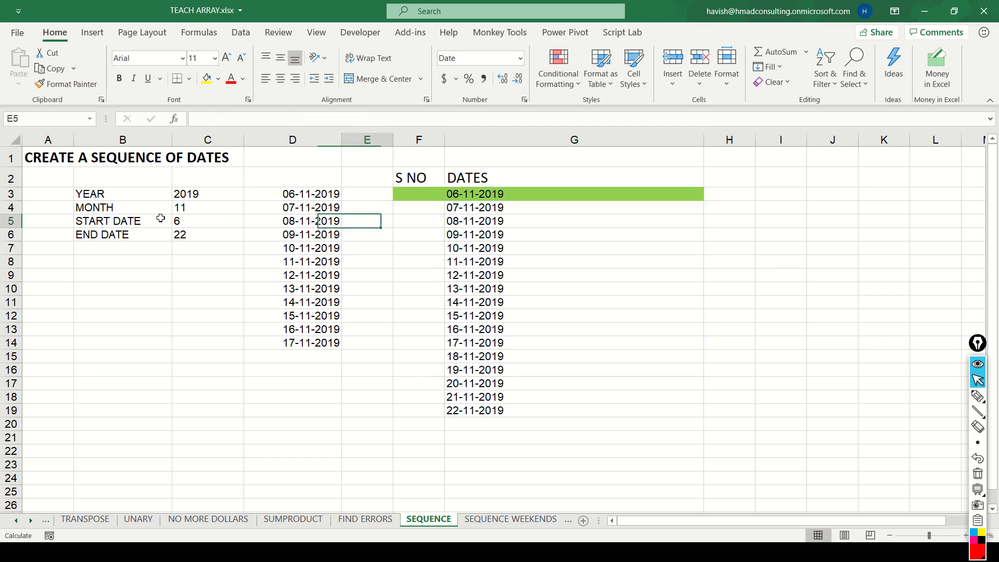
key("Up")
key("Right")
key("Up")
key("Right")
key("ctrl+shift+Down")
key("Left")
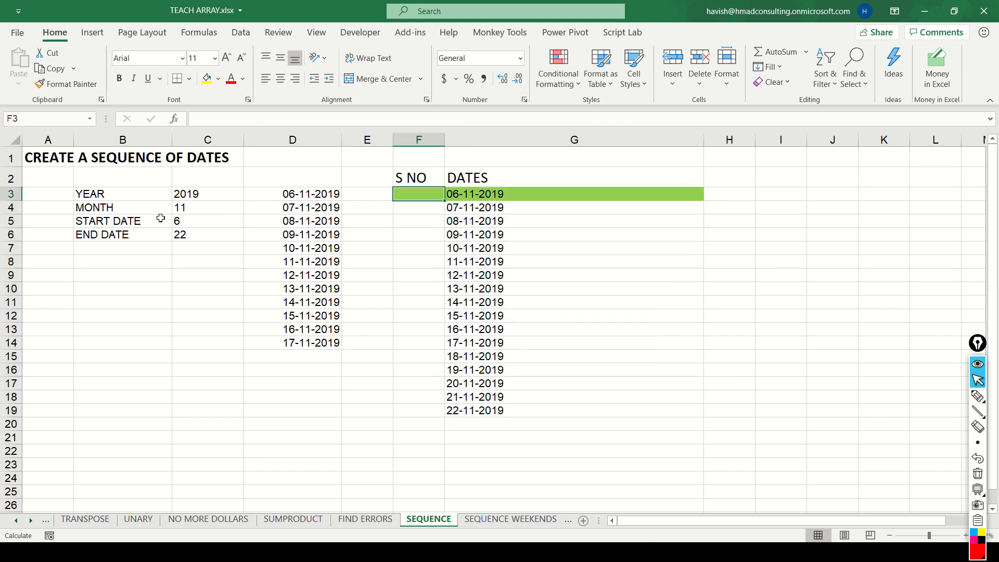
Set the END DATE value in C6 to 11 and return to the formula cell G3
key("Right")
key("Left")
key("Left")
key("Left")
key("Left")
key("Down")
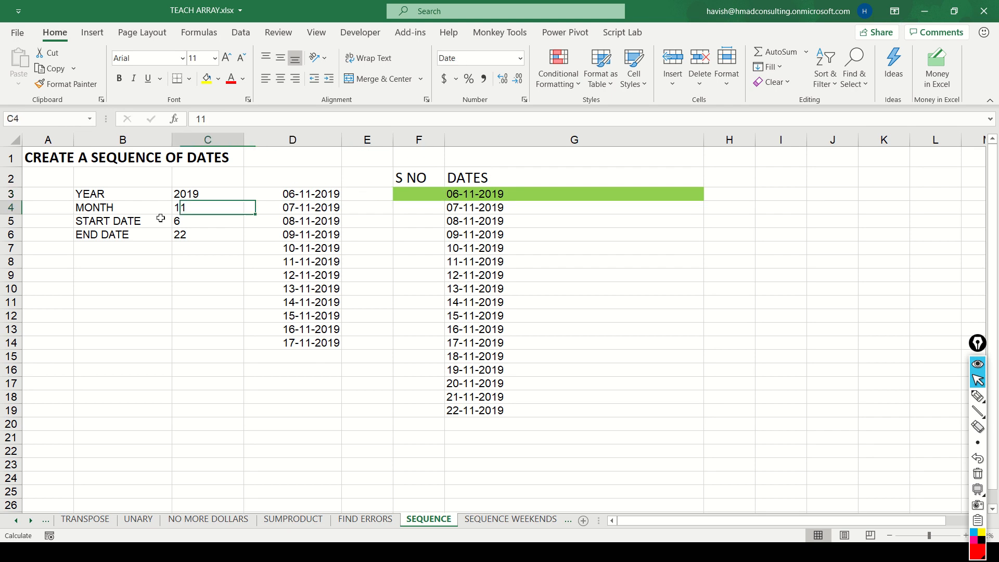
key("Down")
key("Down")
type("11")
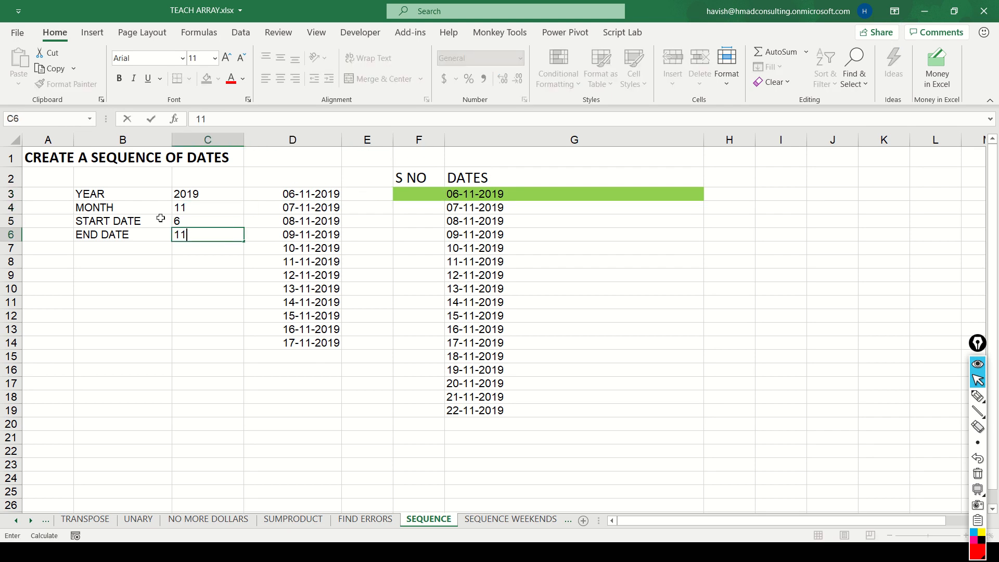
key("Right")
key("Right")
key("Up")
key("Right")
key("Up")
key("Up")
key("Right")
key("Right")
key("Left")
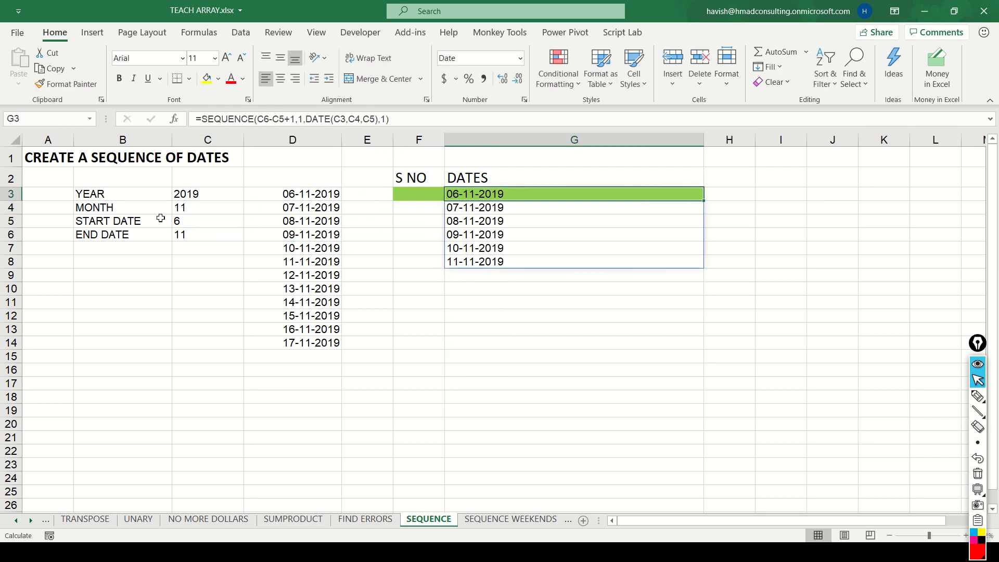
Enter =SEQUENCE(COUNT(G:G),1,1,1) in F3 under S NO and select the whole spilled number list
key("ctrl+shift+Down")
key("Left")
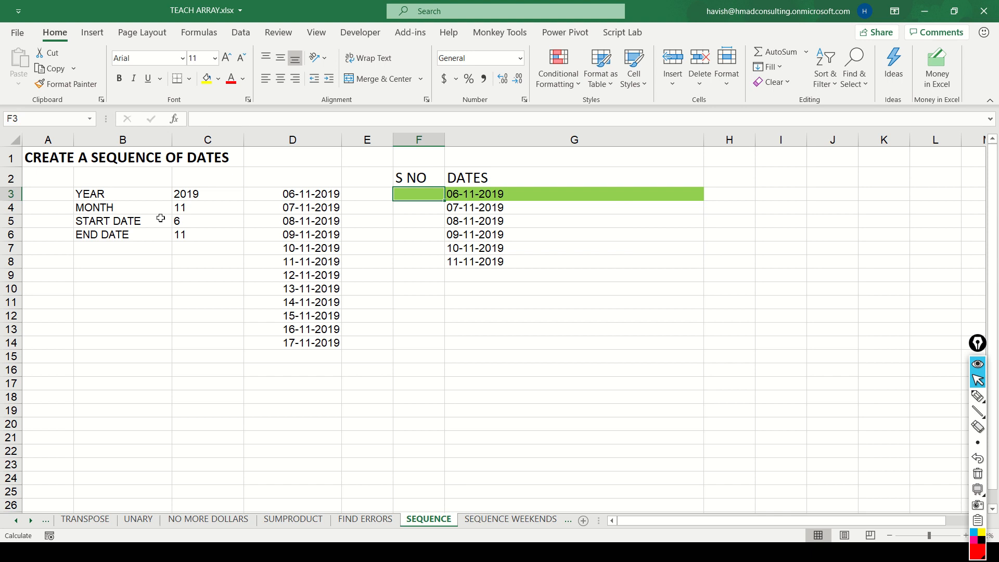
type("=se")
key("Down")
key("Down")
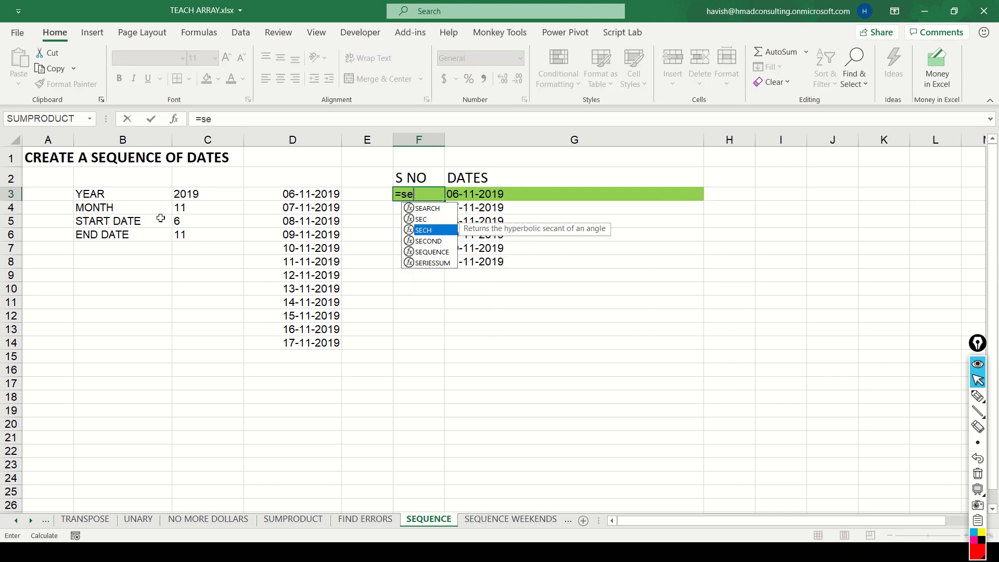
key("Down")
key("Down")
key("Tab")
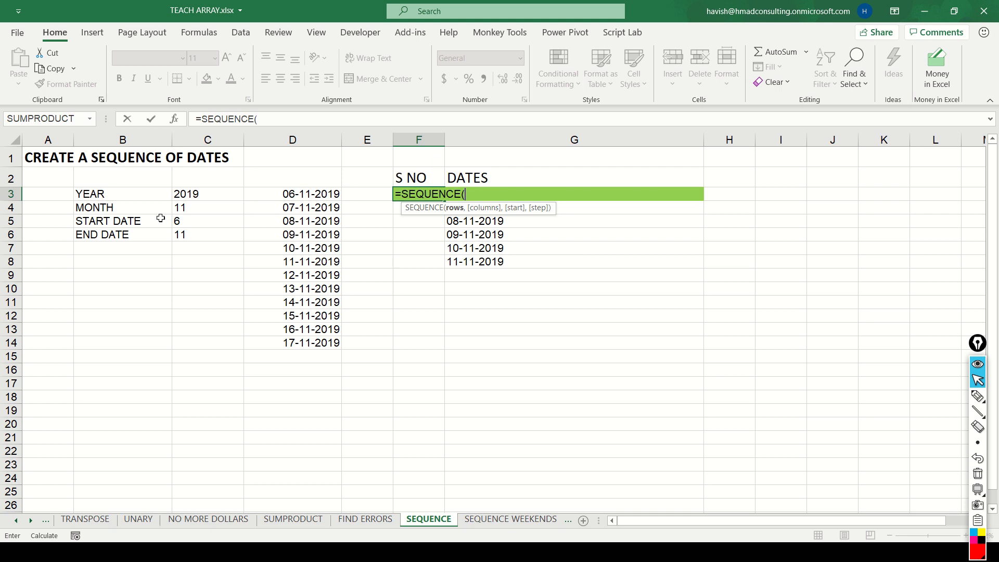
type("count")
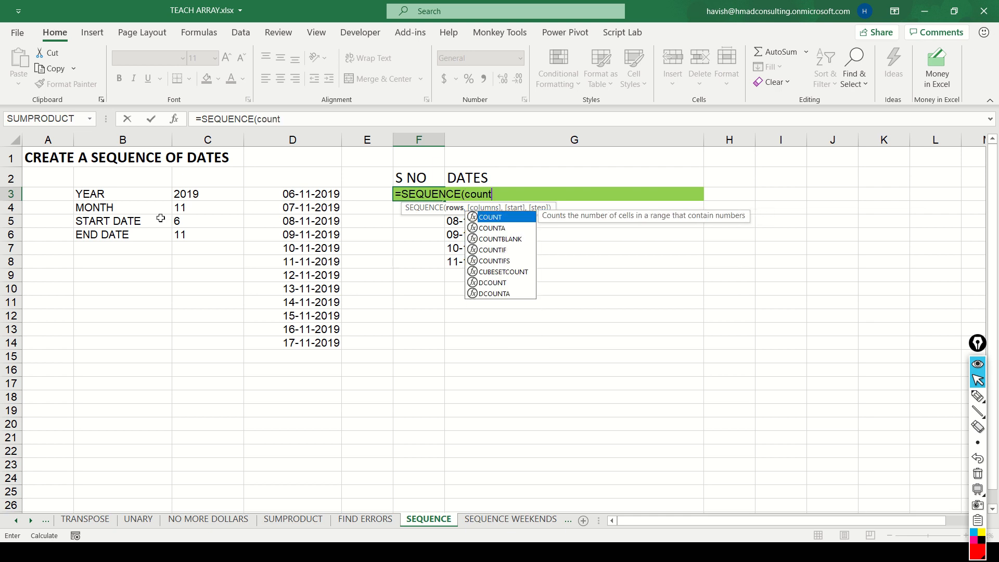
key("Tab")
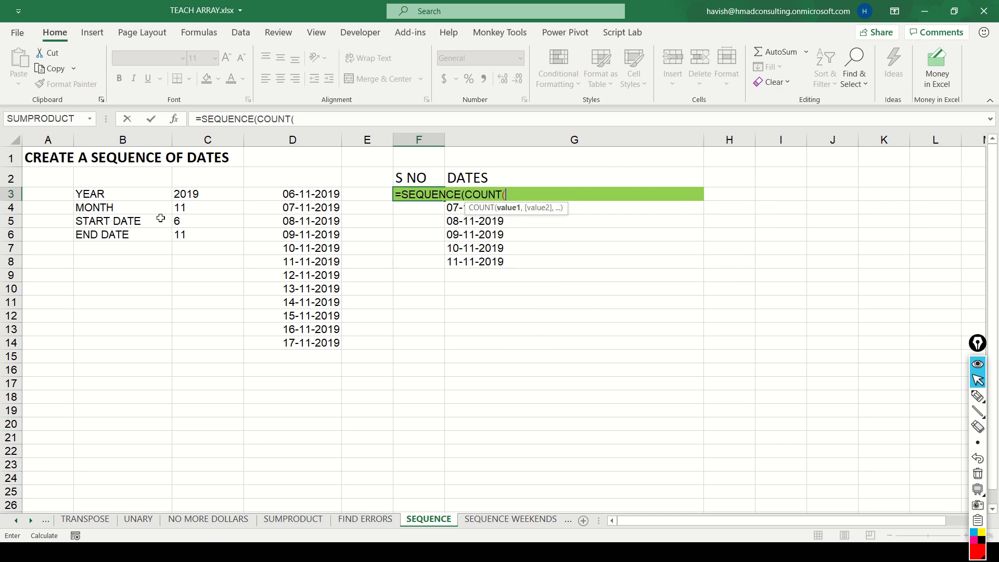
left_click(518, 134)
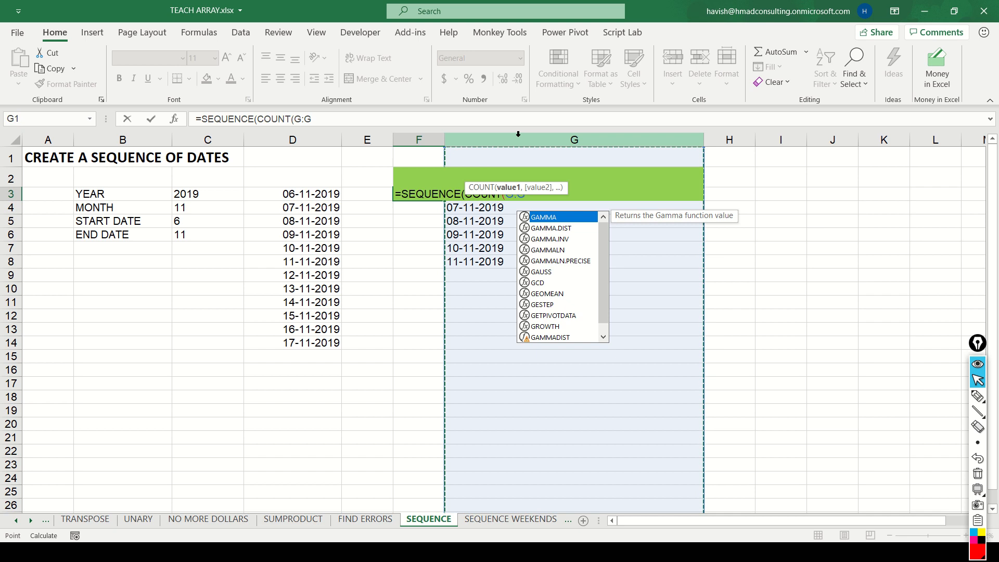
type("),1,1,")
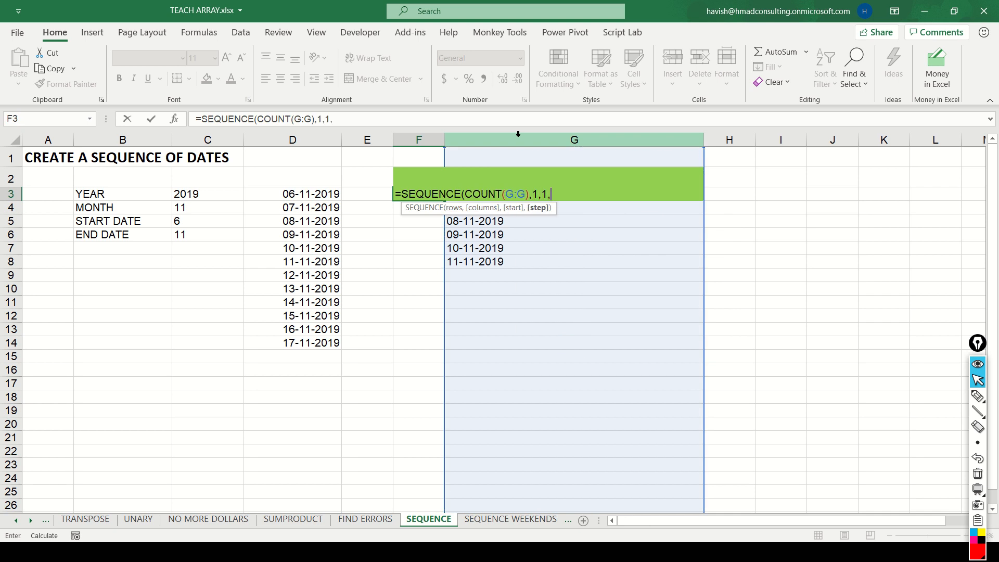
type("1)")
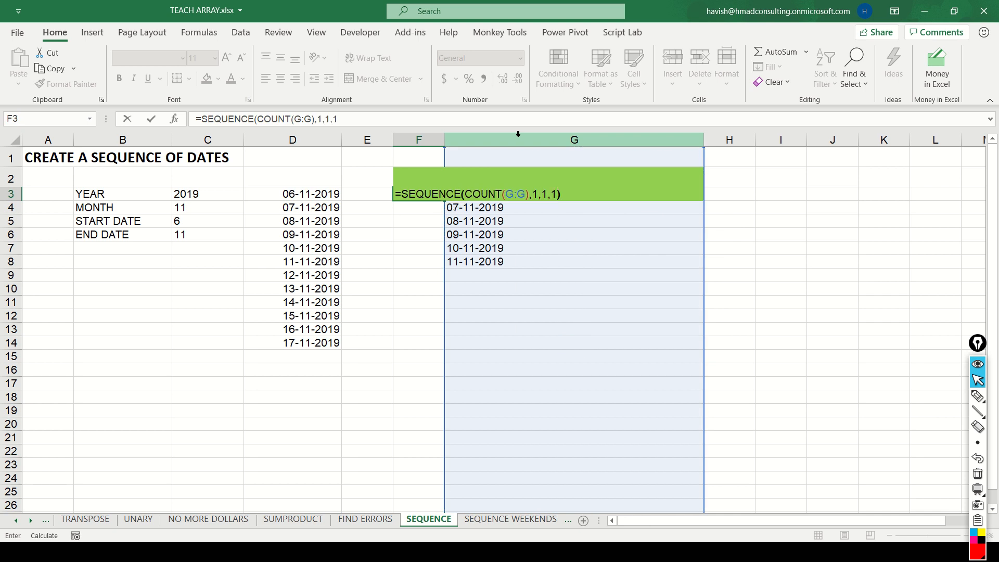
key("Return")
key("Up")
key("ctrl+shift+Down")
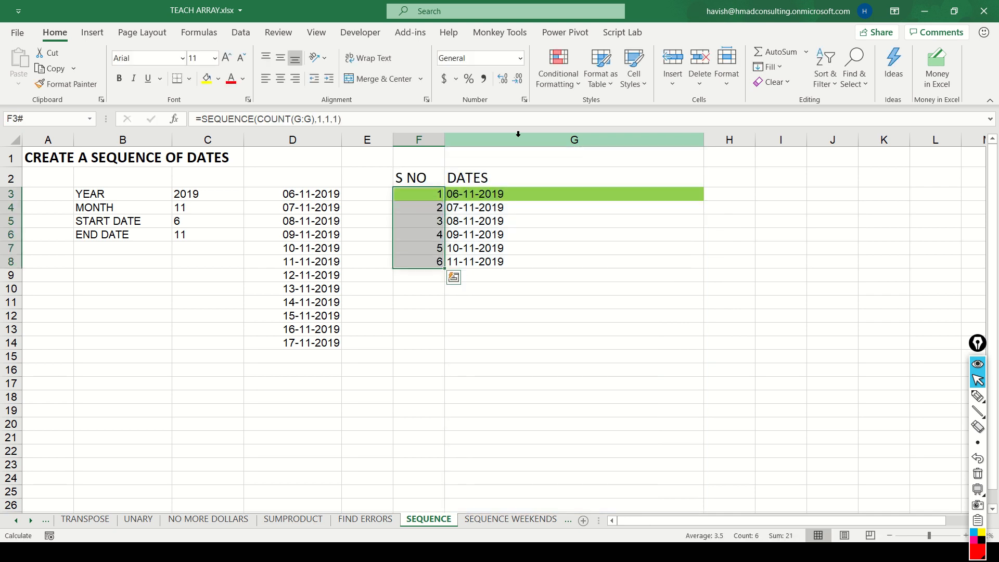
Set the END DATE value in C6 to 15
key("Down")
key("Down")
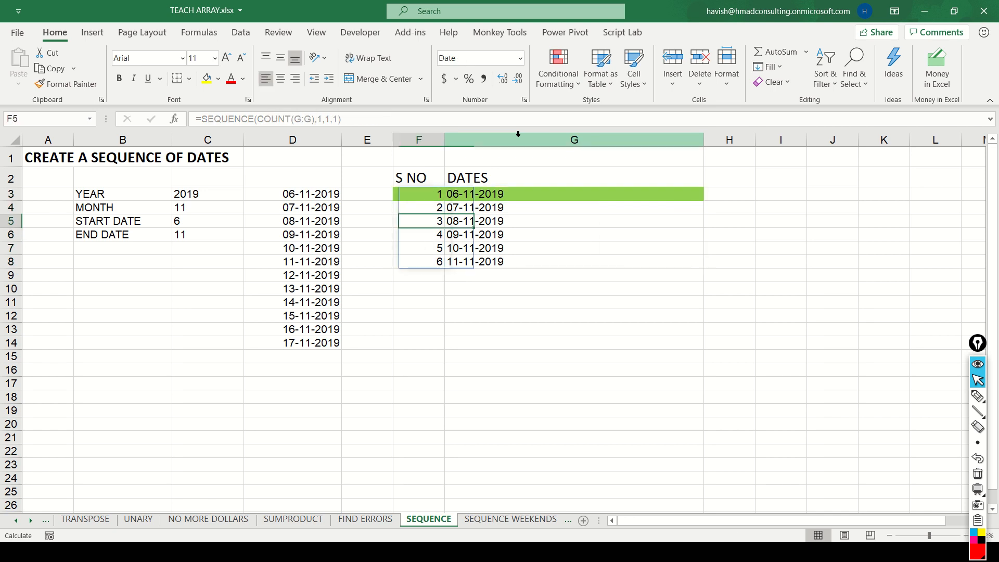
key("Left")
key("Left")
key("Up")
key("Up")
key("Left")
key("Down")
key("Down")
key("Down")
key("Up")
key("Down")
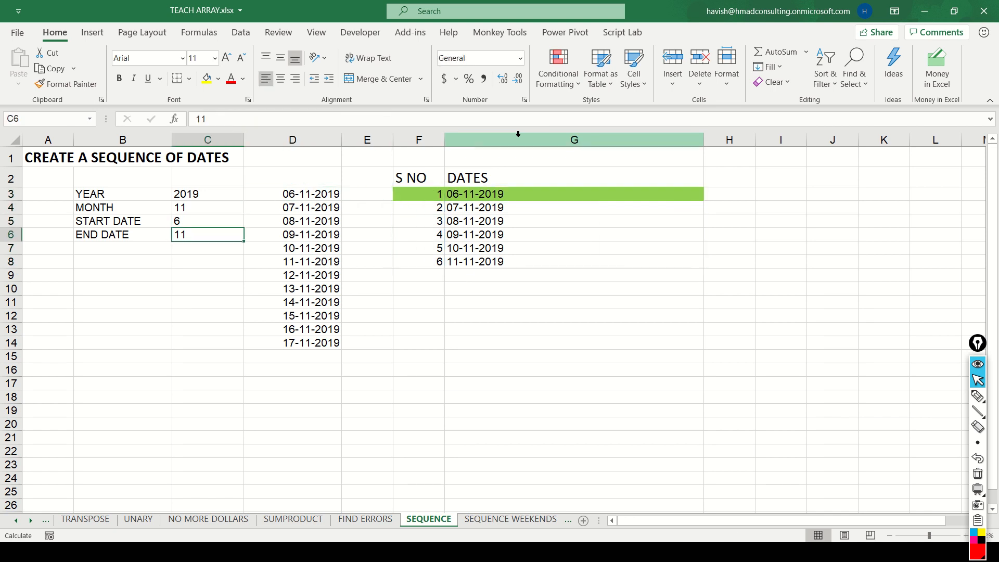
type("15")
key("Return")
key("Up")
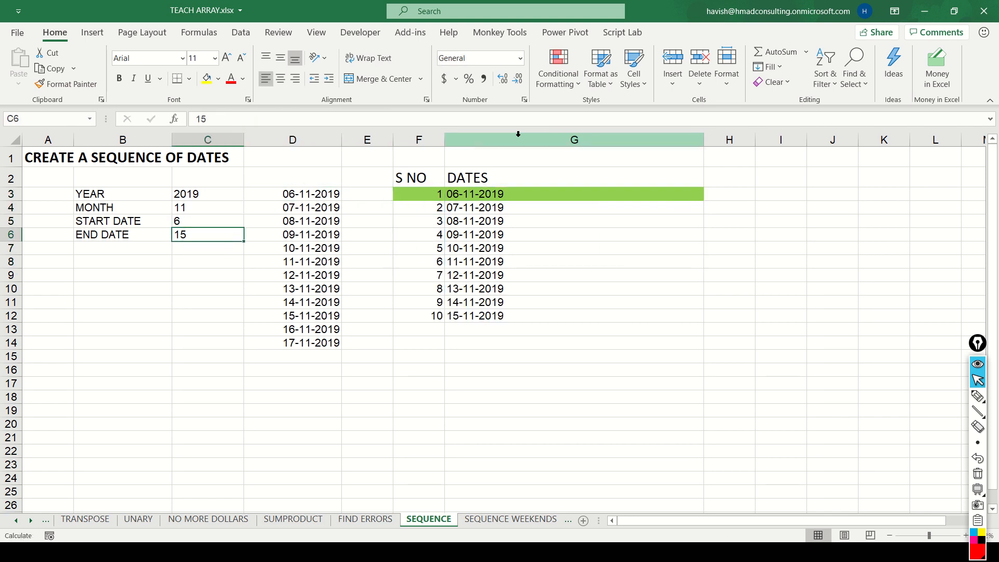
Set the END DATE value in C6 to 18 and return to the S NO formula cell F3
type("1")
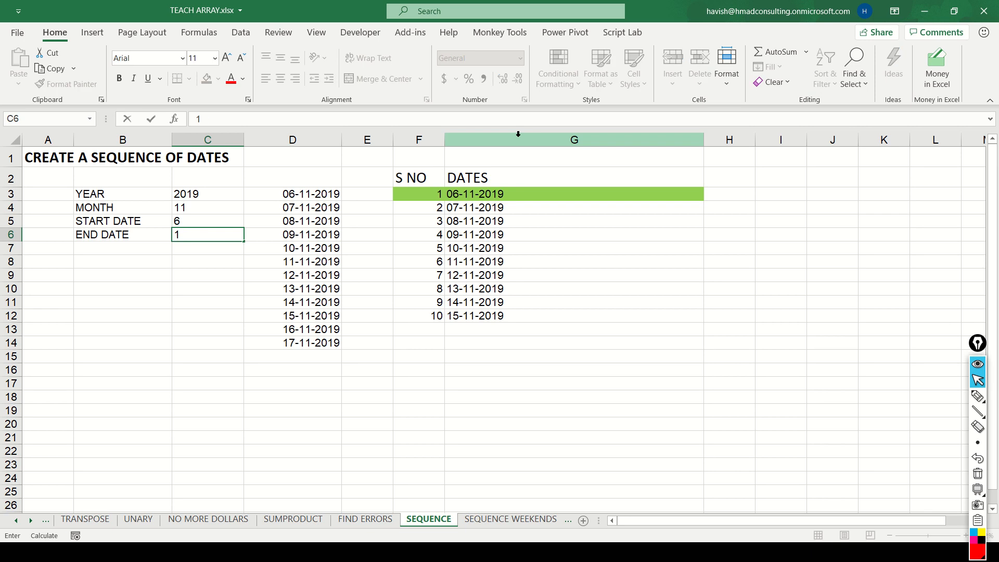
type("8")
key("Return")
key("Right")
key("Right")
key("Up")
key("Up")
key("Right")
key("Up")
key("Up")
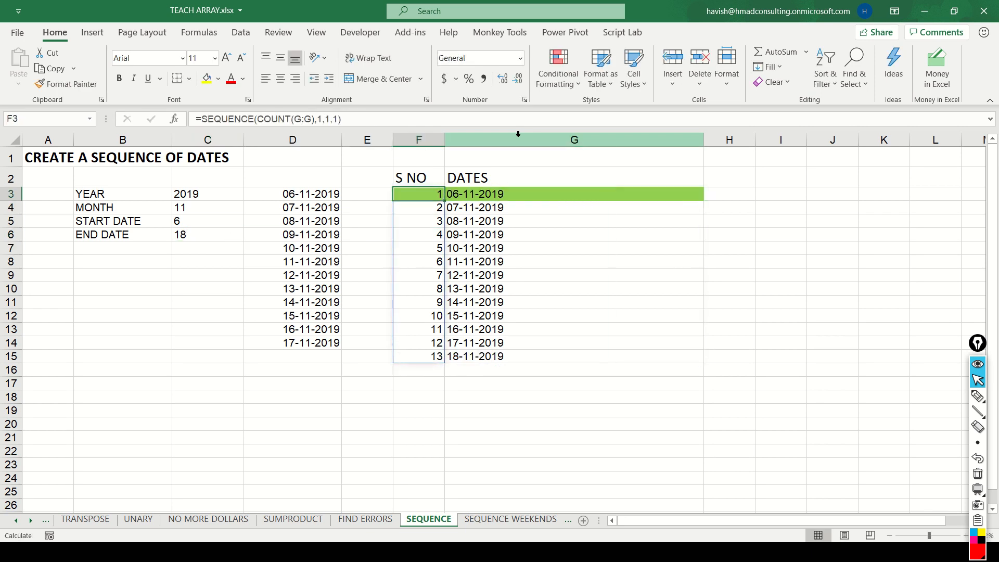
Inspect the DATES formula in G3 and the S NO formula in F3 without changing them
key("Right")
key("F2")
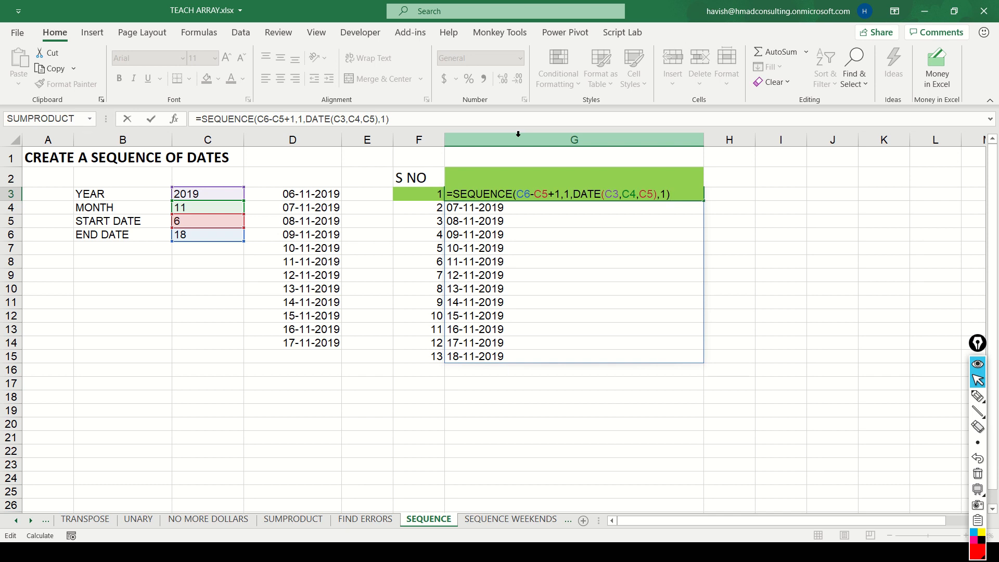
key("Escape")
key("Left")
key("F2")
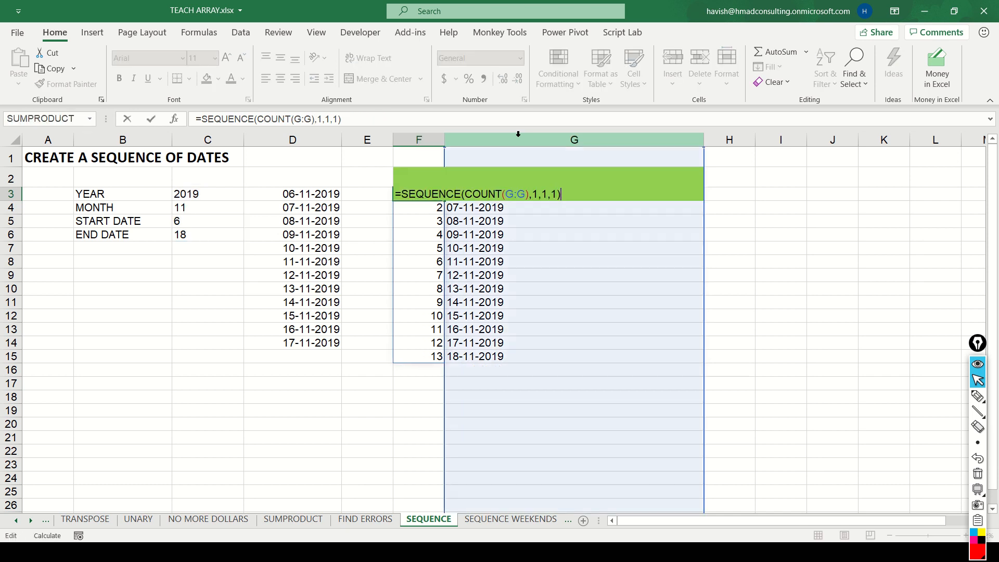
key("Escape")
On the SEQUENCE WEEKENDS sheet, correct the misspelled word in the A1 title to EXCLUDING
key("ctrl+Page_Down")
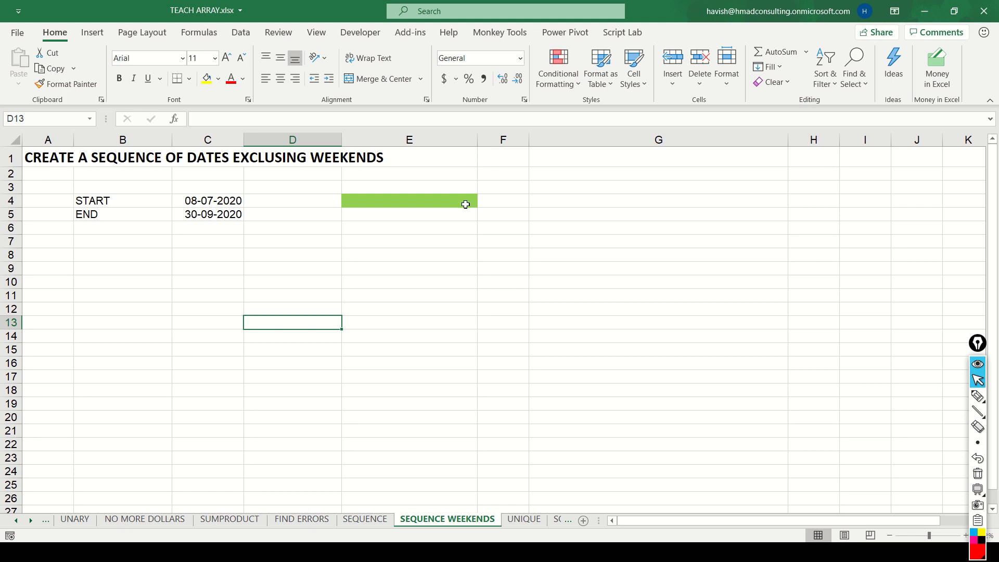
key("Home")
key("ctrl+Up")
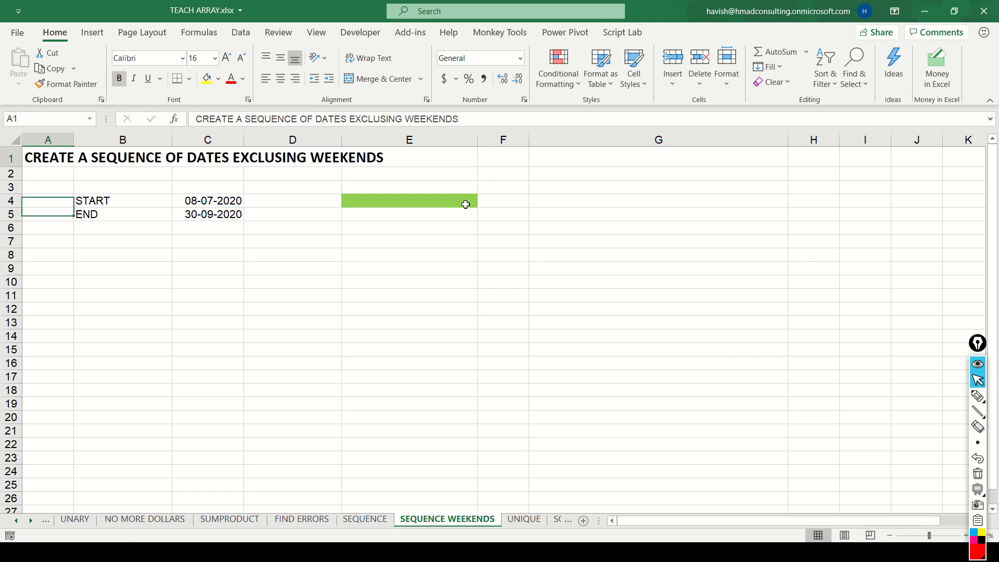
key("F2")
key("ctrl+Left")
key("ctrl+Left")
key("ctrl+Left")
key("Right")
key("Right")
key("Right")
key("Right")
key("Right")
key("Right")
key("Right")
key("Right")
key("Right")
key("Right")
key("Right")
key("Right")
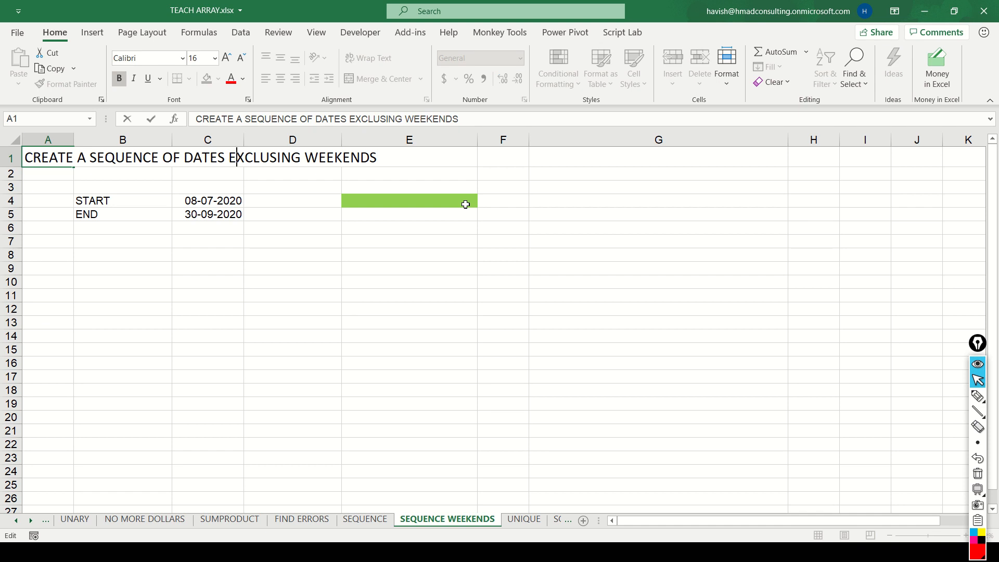
type("D")
key("Return")
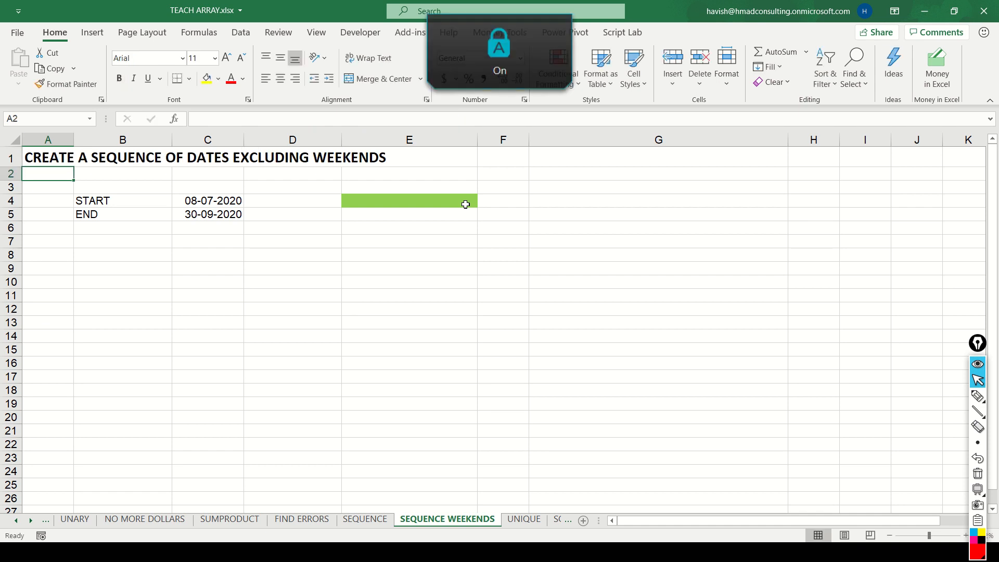
Examine the START date in C4 and the empty output range E4:E19, ending with only E4 selected
key("Down")
key("Right")
key("Down")
key("Right")
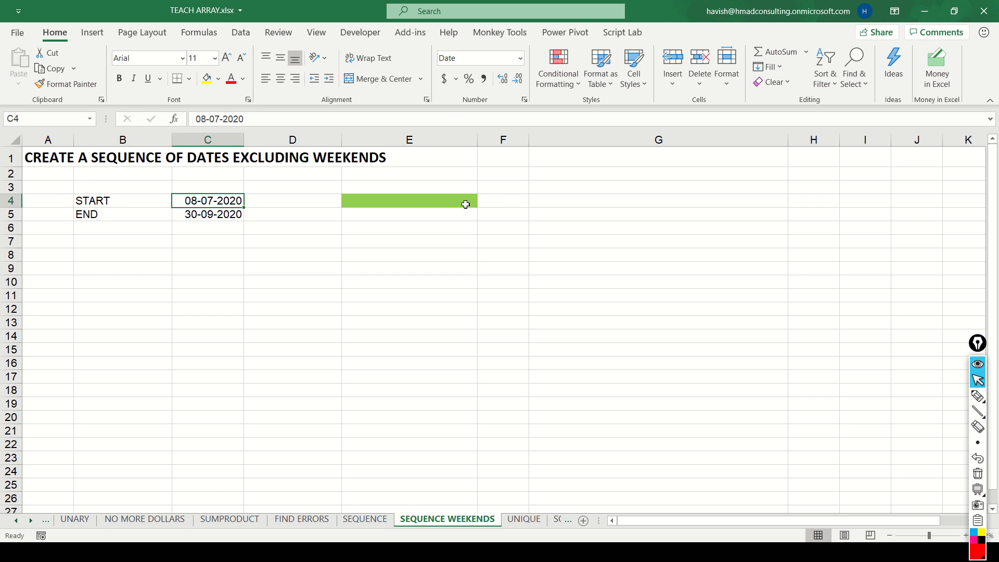
key("Right")
key("Right")
key("Right")
key("Left")
key("shift+Down")
key("shift+Down")
key("shift+Down")
key("shift+Down")
key("shift+Down")
key("shift+Down")
key("shift+Down")
key("shift+Down")
key("shift+Down")
key("shift+Down")
key("shift+Down")
key("shift+Down")
key("shift+Down")
key("shift+Down")
key("shift+Down")
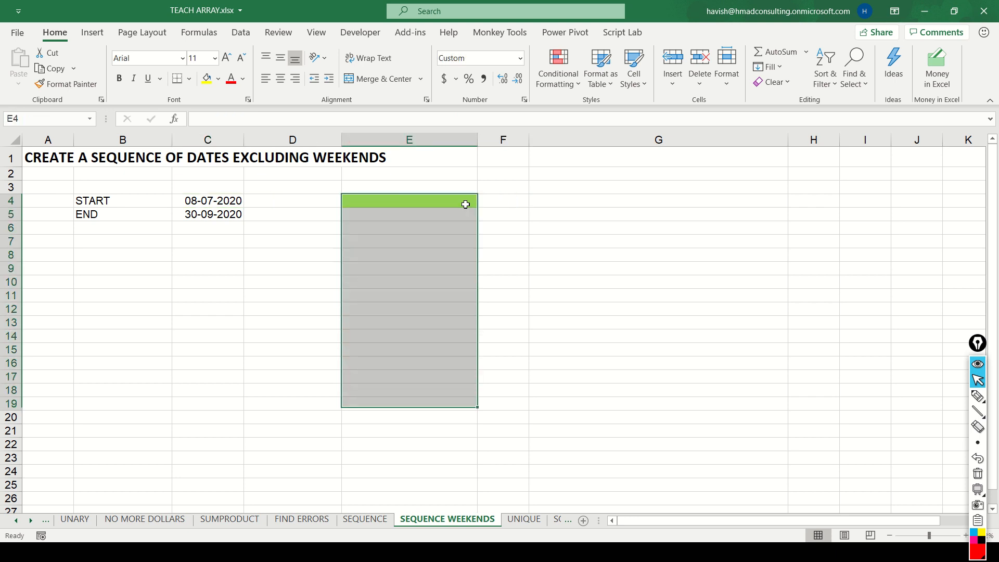
scroll(465, 205, "down", 2)
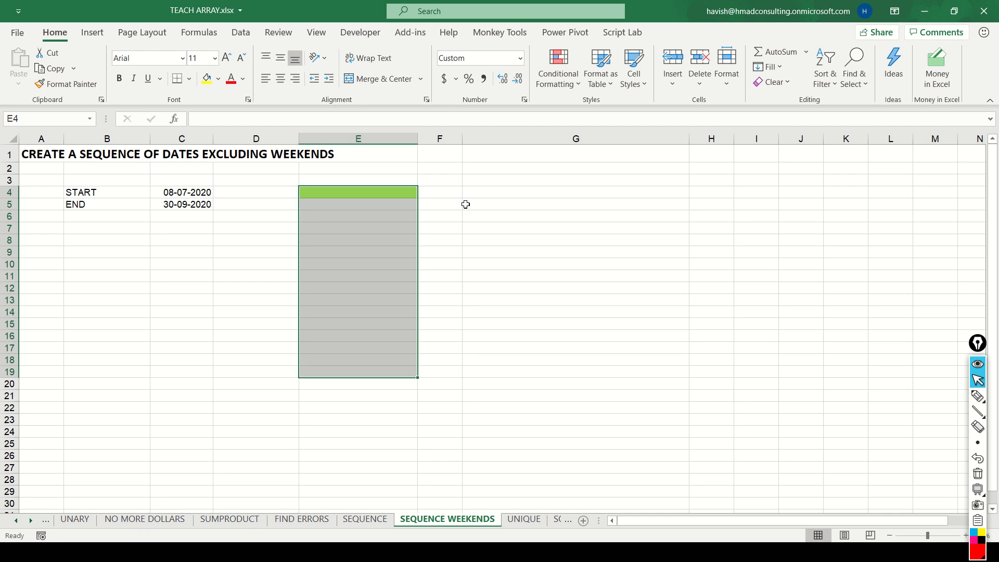
key("shift+Up")
key("shift+Up")
key("shift+Up")
key("shift+Up")
key("shift+Up")
key("shift+Up")
key("shift+Up")
key("shift+Up")
key("shift+Up")
key("shift+Up")
key("shift+Up")
key("shift+Up")
key("shift+Up")
key("shift+Up")
key("shift+Up")
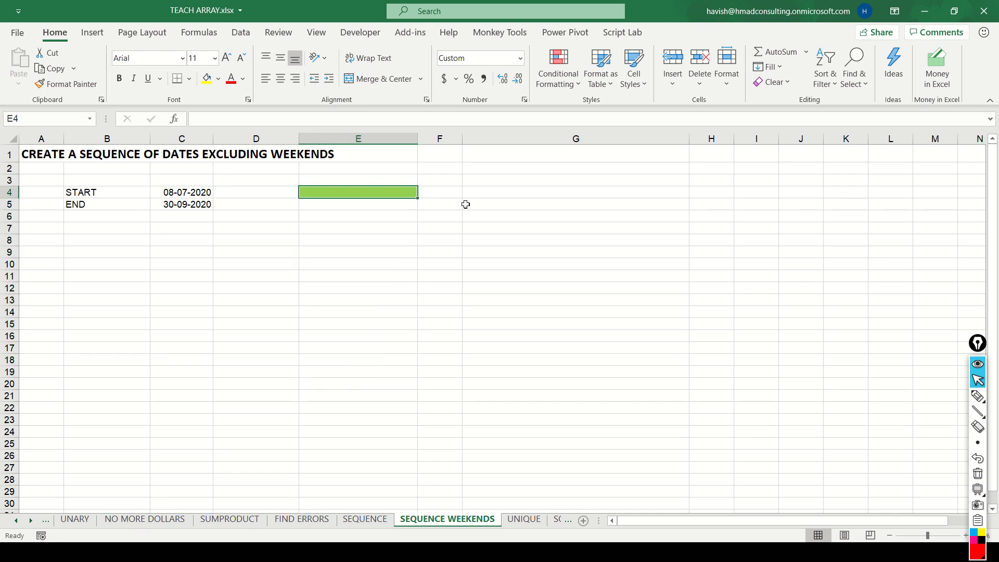
Enter =SEQUENCE(C5-C4+1,1,C4,1) in E4 to list every date from START to END
type("=SE")
key("Down")
key("Down")
key("Down")
key("Down")
key("Down")
key("Tab")
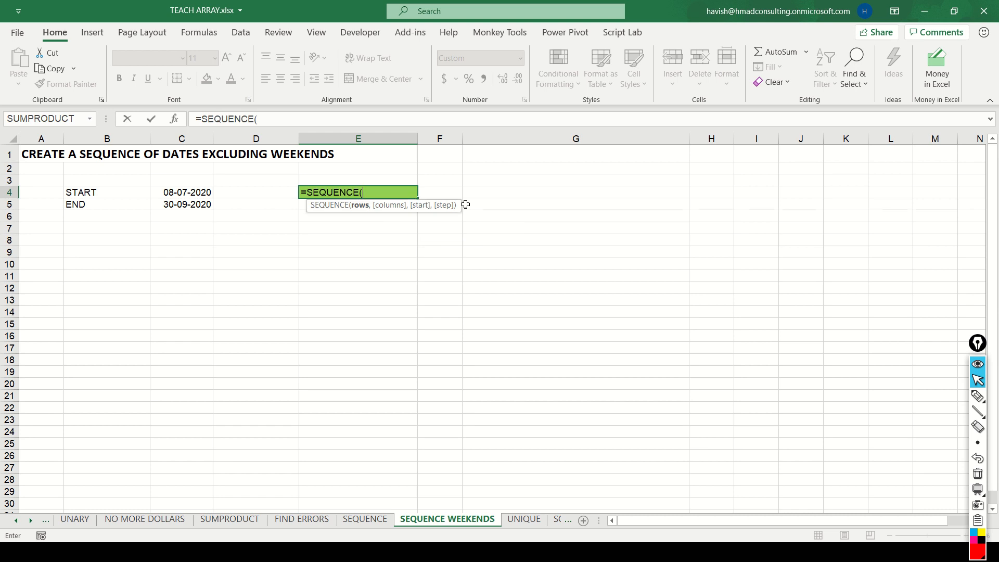
key("Down")
key("Left")
key("Left")
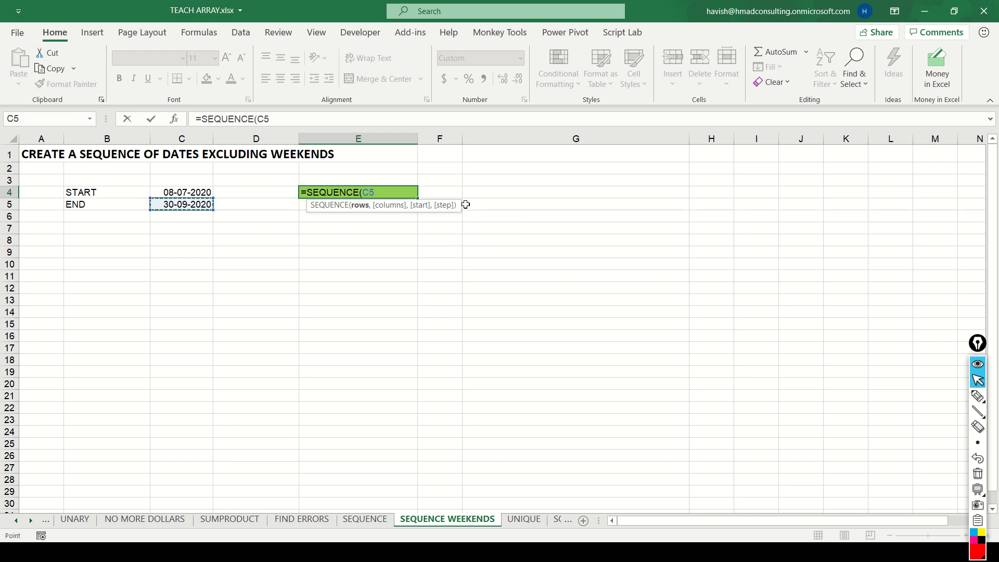
type("-")
key("Left")
key("Up")
key("Left")
key("Down")
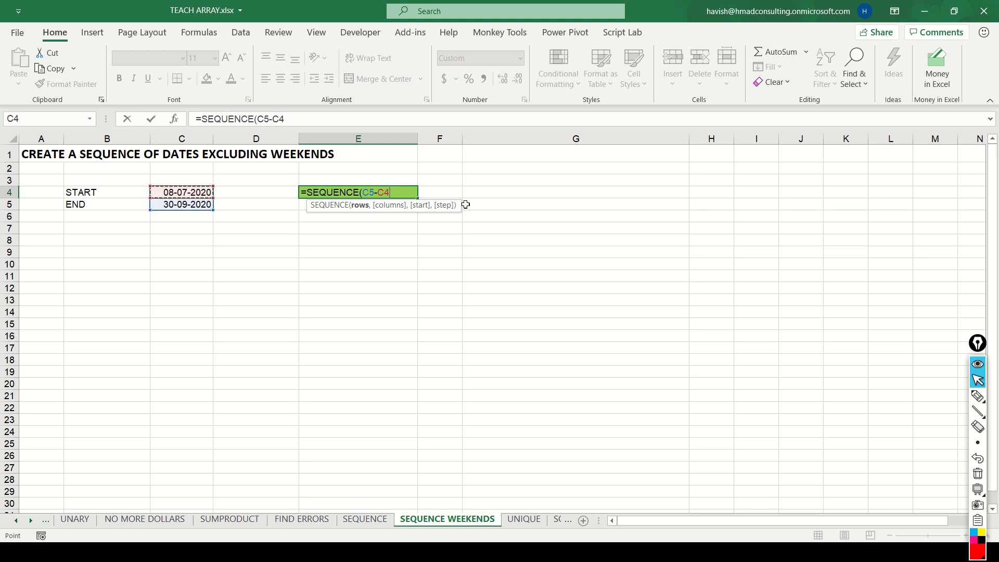
type("+1,1,")
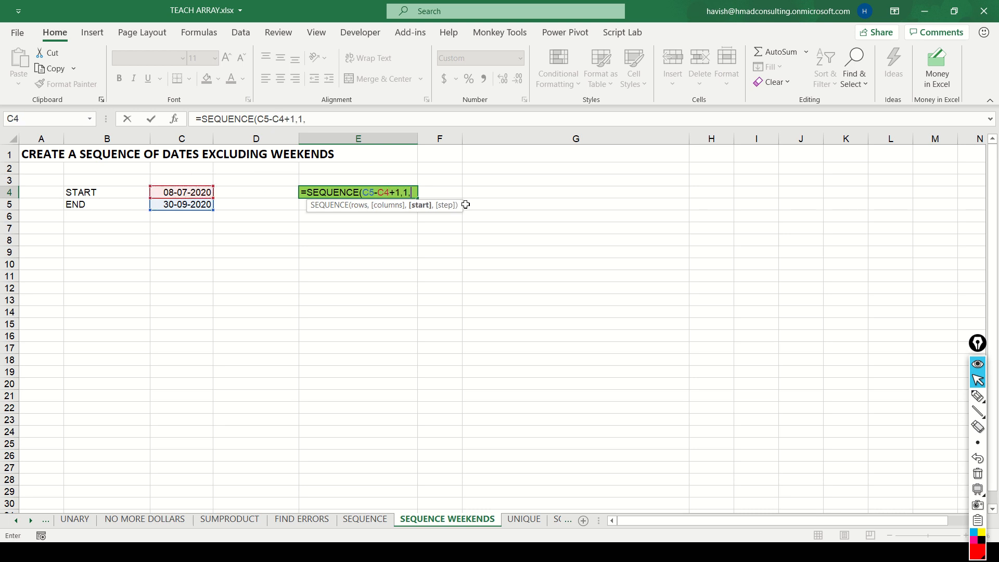
left_click(163, 192)
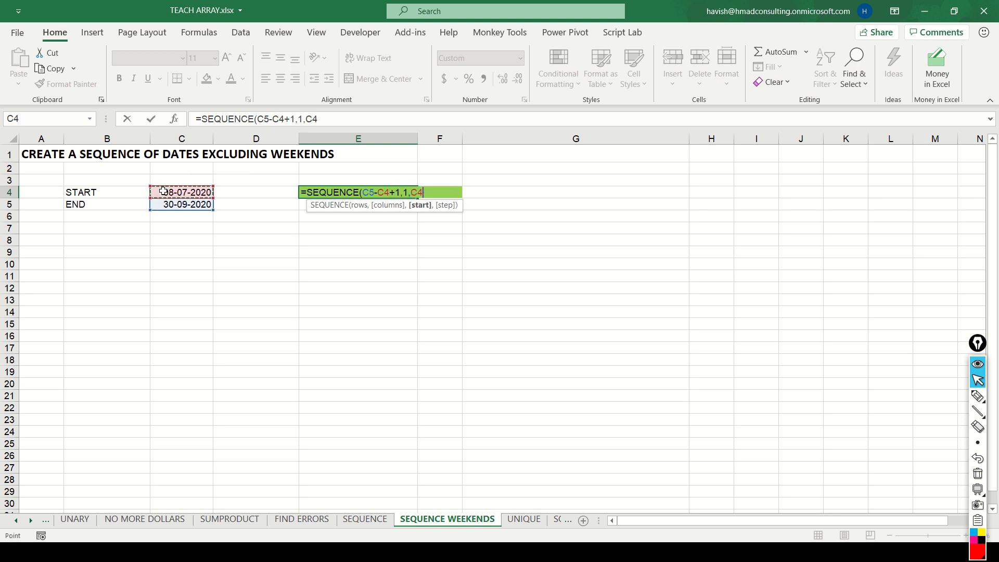
type(",1)")
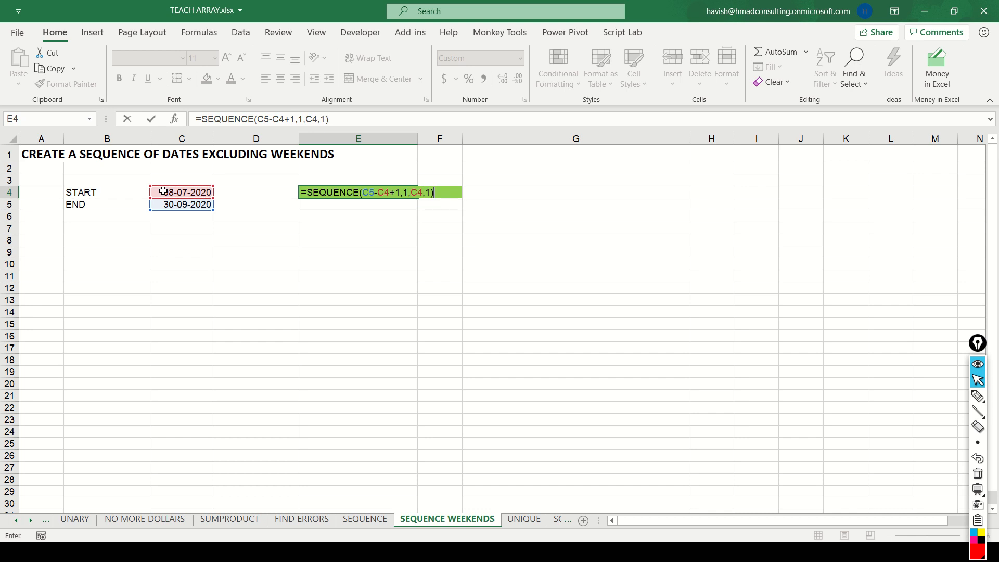
key("ctrl+Return")
Examine the spilled date list in column E from start to end and select the empty cell G4
key("ctrl+shift+Down")
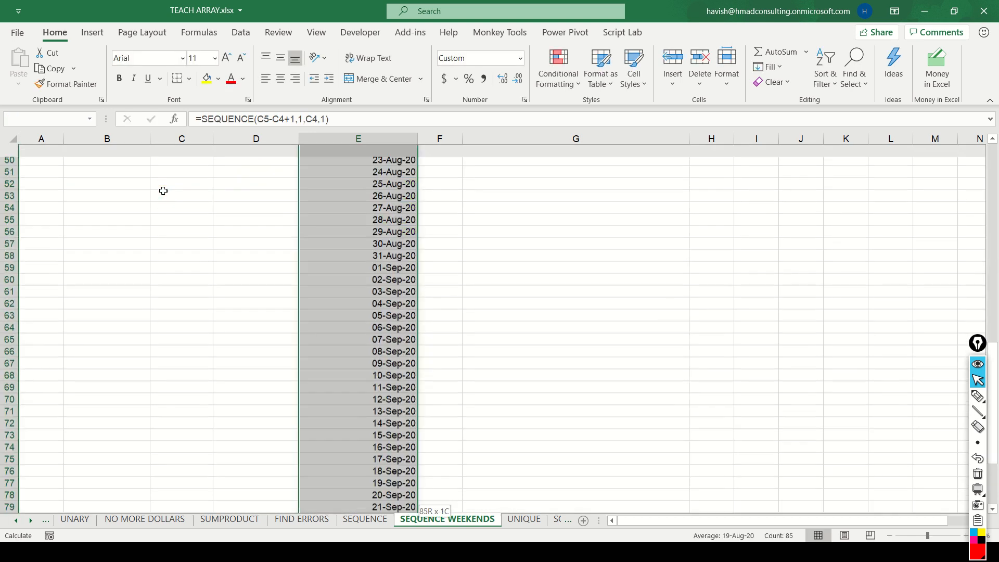
key("ctrl+shift+Up")
key("ctrl+Down")
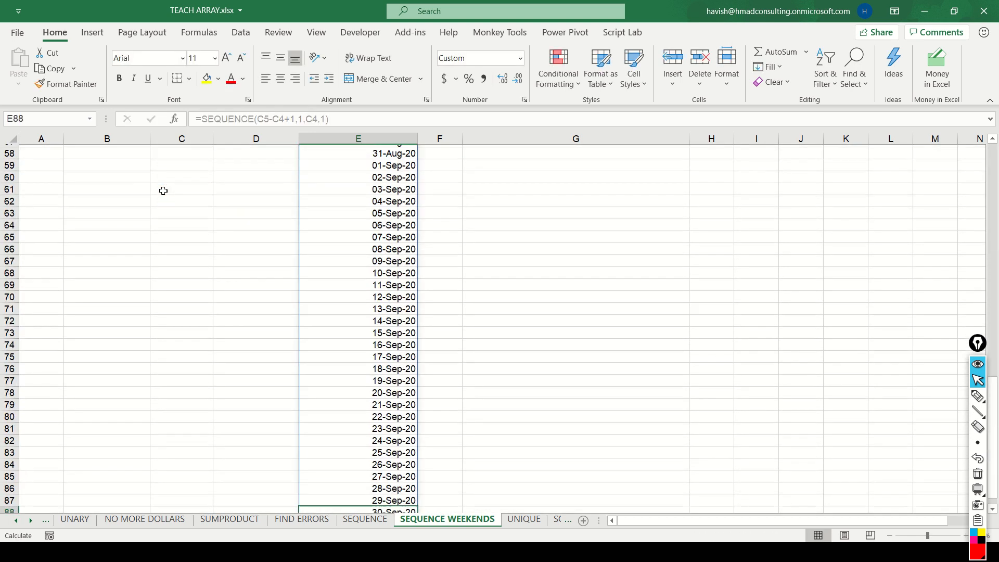
key("ctrl+Up")
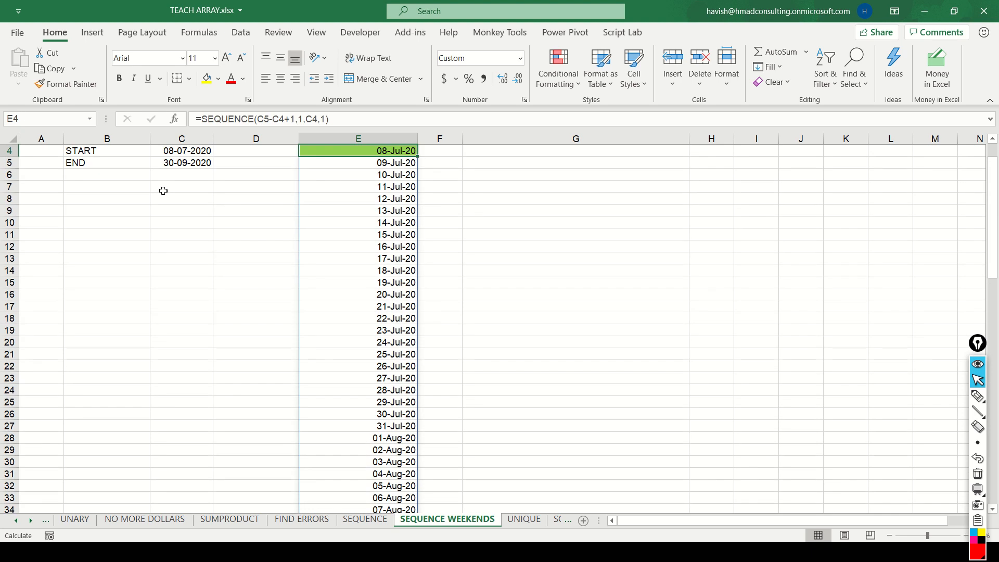
scroll(163, 191, "up", 1)
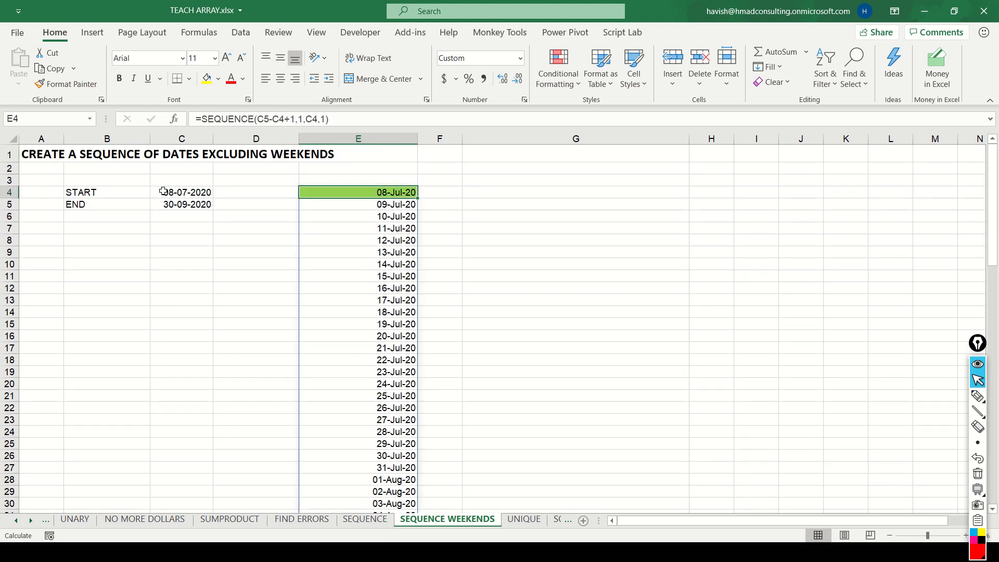
key("Right")
key("Right")
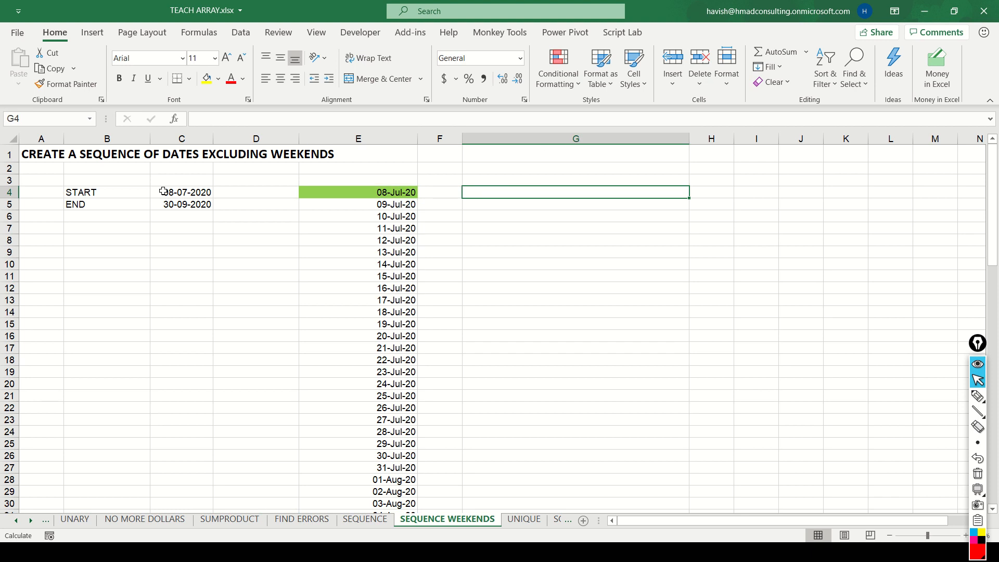
type("=")
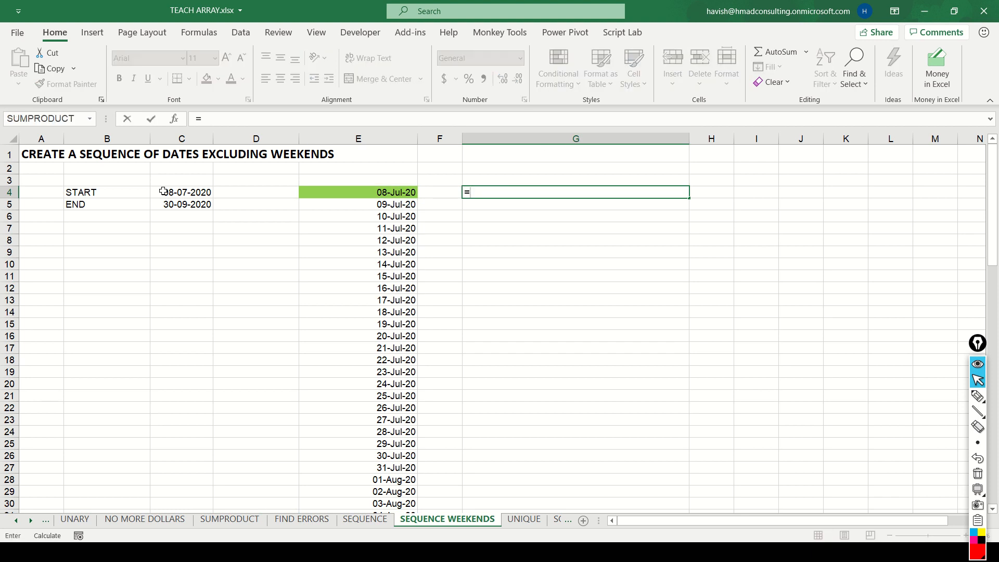
type("OR(")
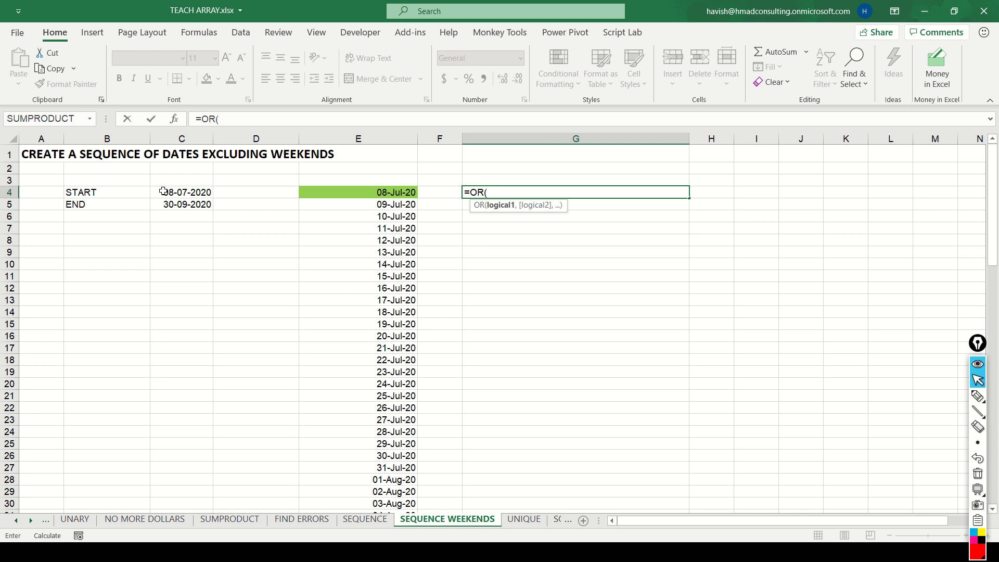
type("WEEK")
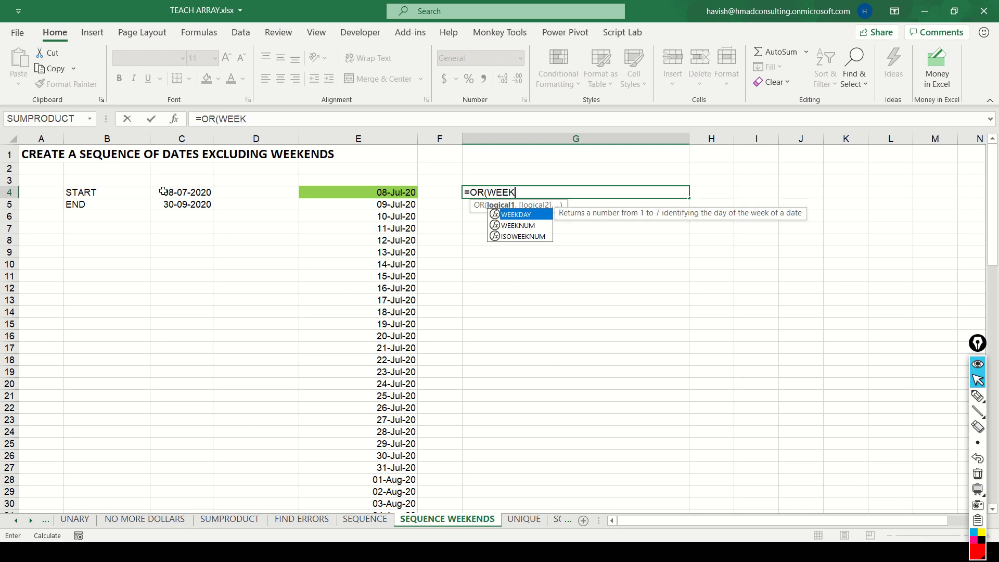
key("Tab")
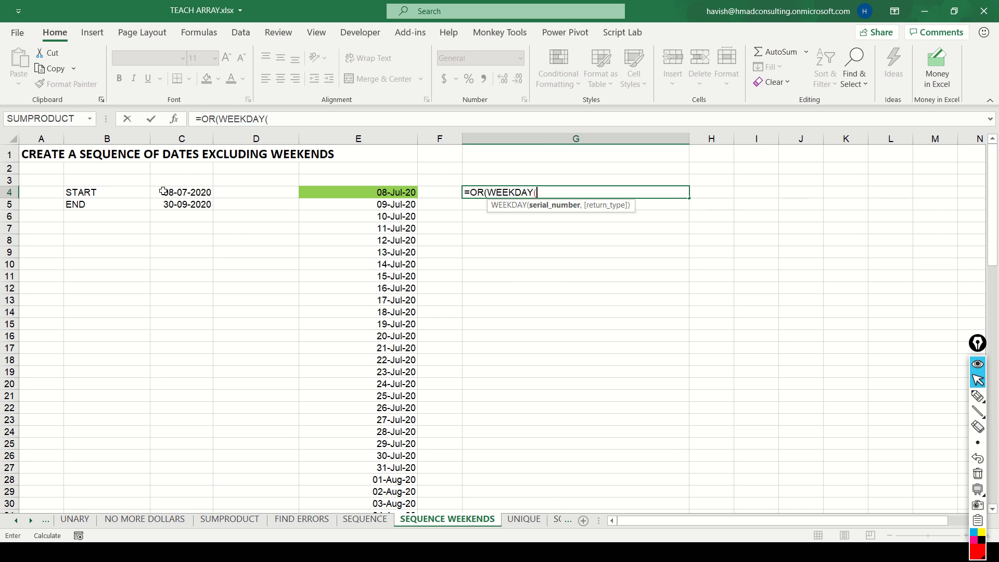
left_click(359, 194)
type("#")
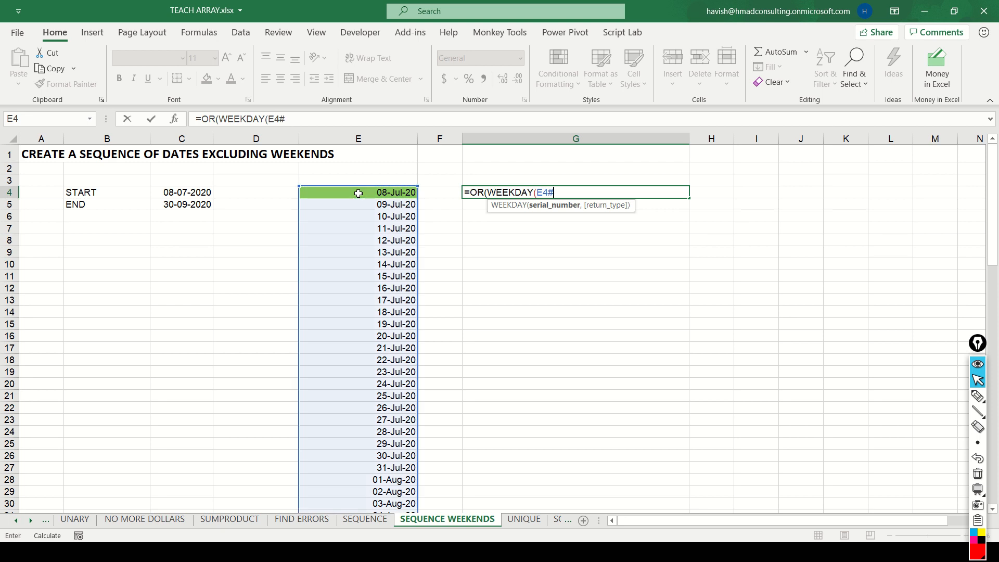
type(",")
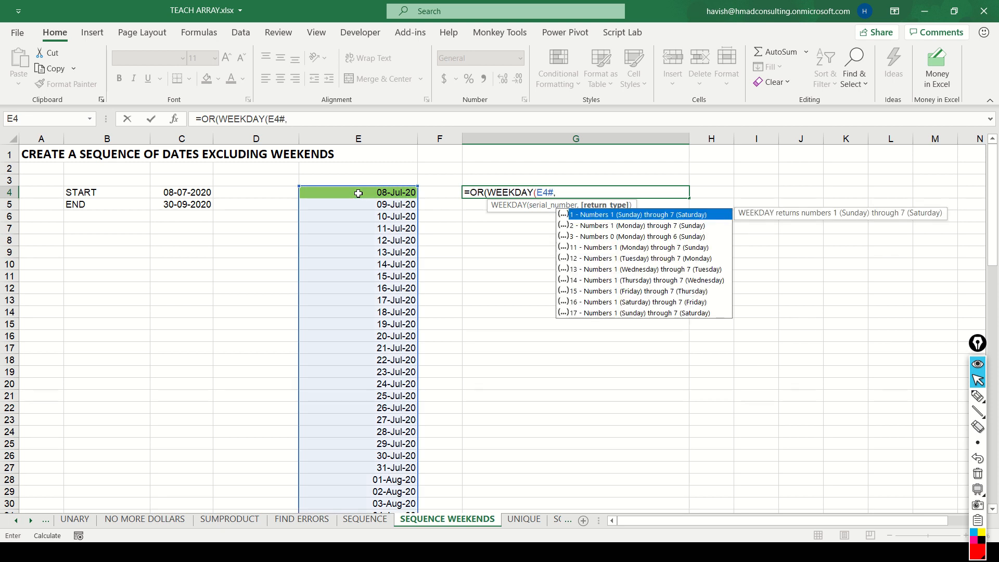
key("Down")
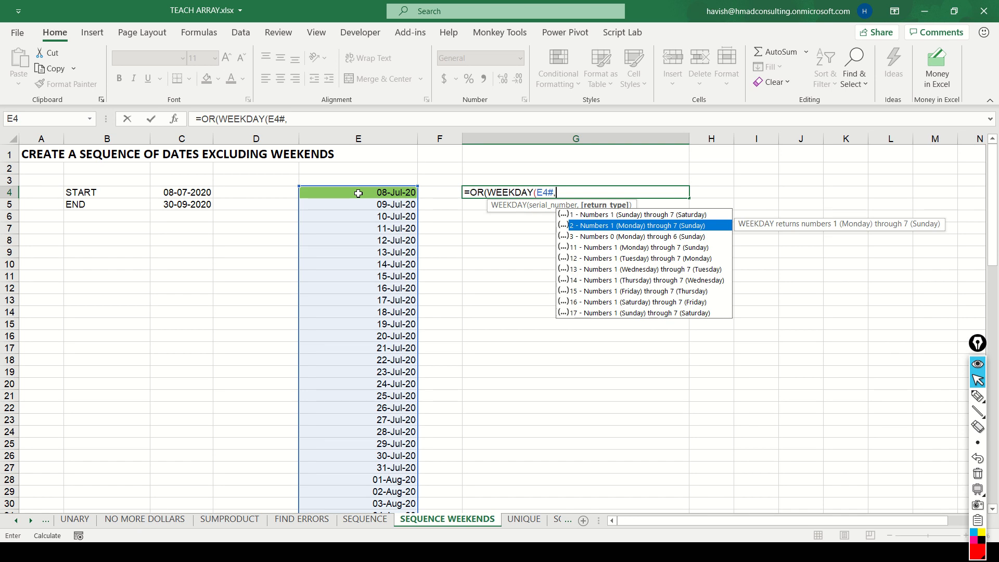
type("2)=6,")
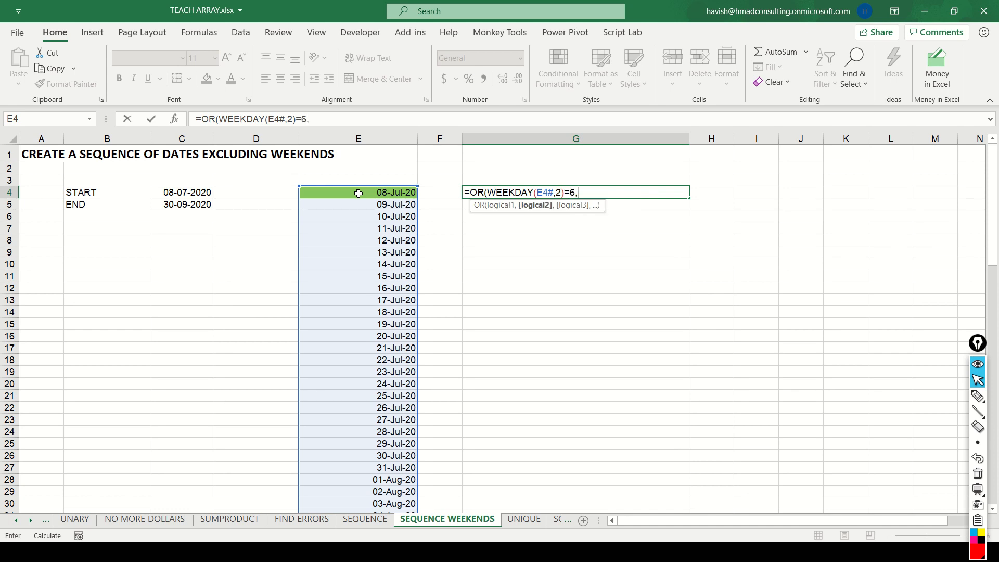
type("WEEKDAY(")
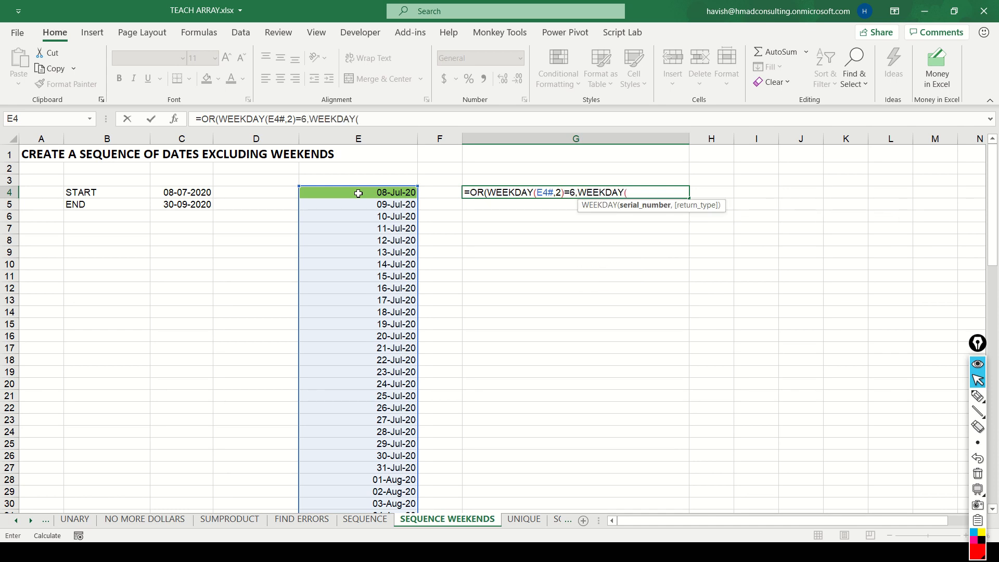
type("(")
key("BackSpace")
type("E")
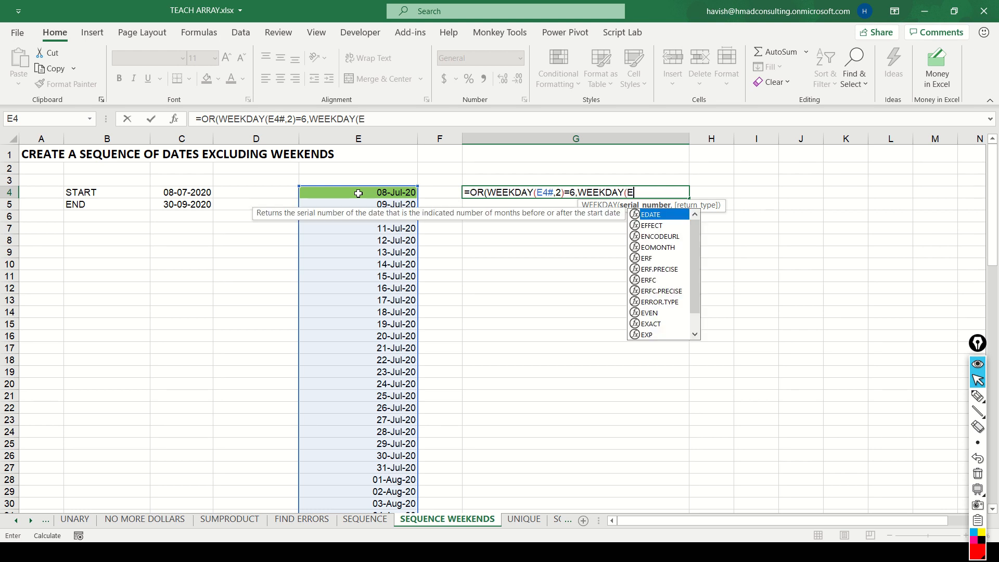
type("4#")
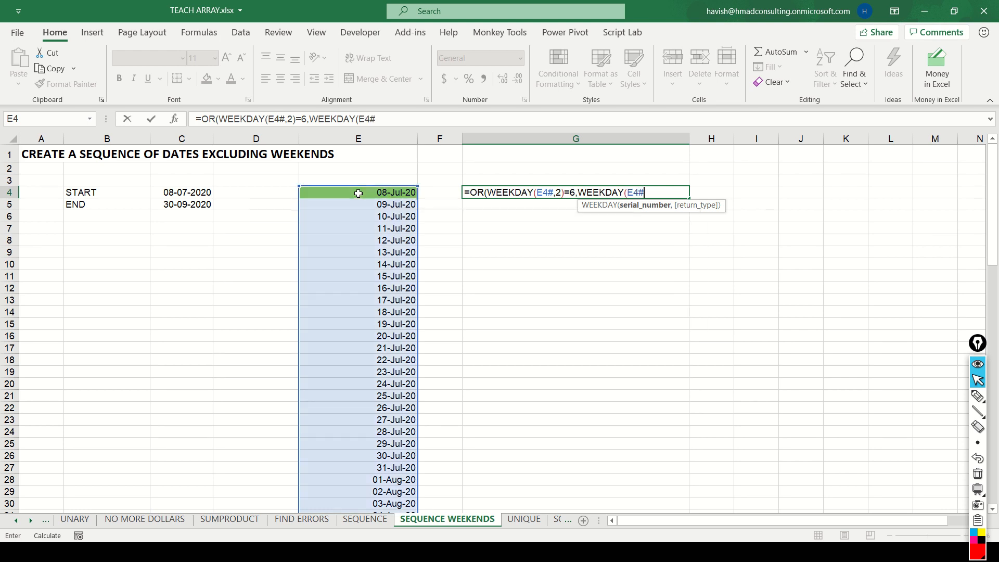
type(",2)=")
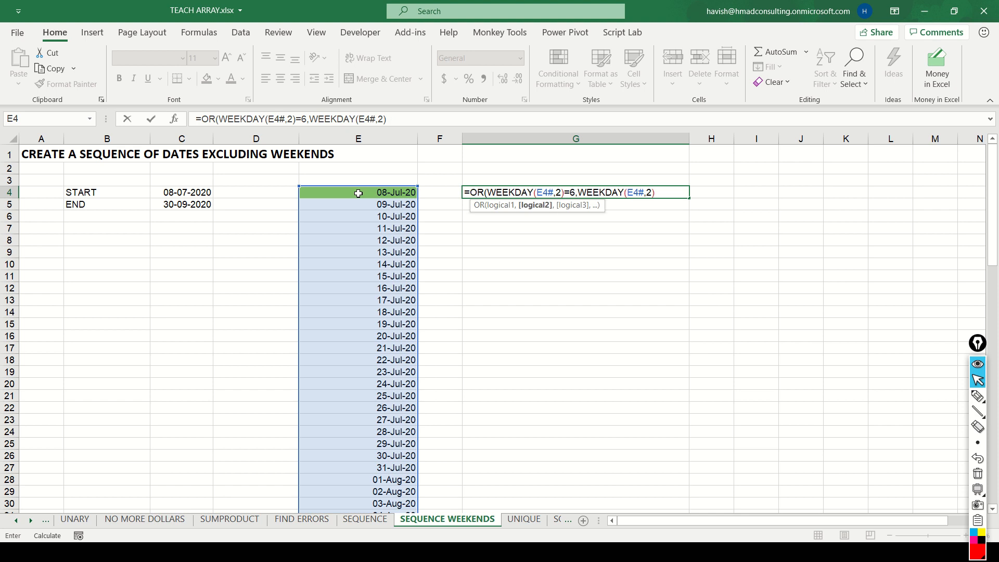
type("7")
key("BackSpace")
key("BackSpace")
key("BackSpace")
key("BackSpace")
key("BackSpace")
key("BackSpace")
key("BackSpace")
key("BackSpace")
key("BackSpace")
key("BackSpace")
key("BackSpace")
key("BackSpace")
key("BackSpace")
key("BackSpace")
key("BackSpace")
key("BackSpace")
key("BackSpace")
key("BackSpace")
key("BackSpace")
key("BackSpace")
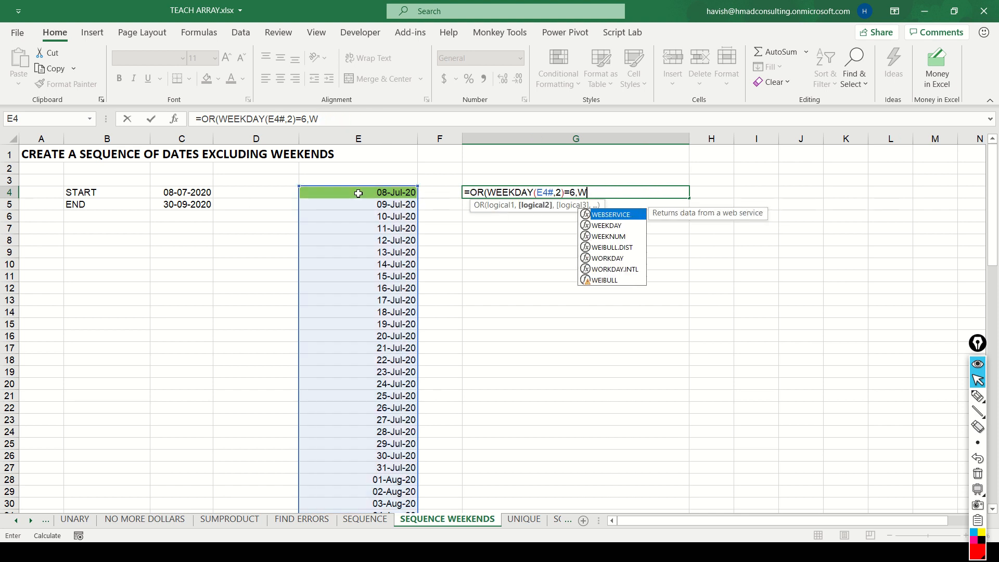
key("BackSpace")
key("BackSpace")
key("BackSpace")
key("BackSpace")
key("BackSpace")
key("BackSpace")
key("BackSpace")
key("BackSpace")
key("BackSpace")
key("BackSpace")
key("BackSpace")
key("BackSpace")
key("BackSpace")
key("BackSpace")
key("BackSpace")
key("BackSpace")
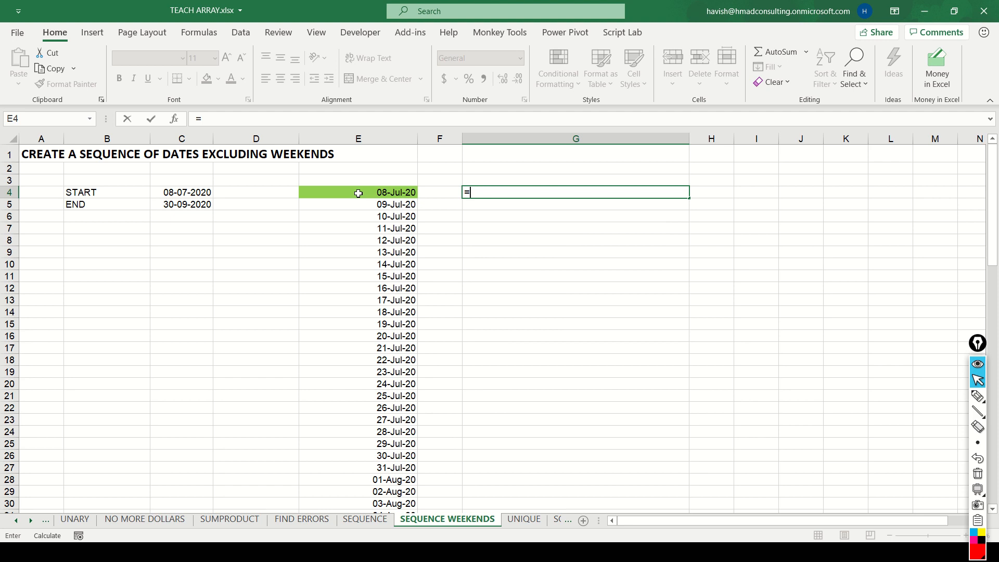
Enter =WEEKDAY(E4#,2)<6 in G4 to test each listed date for being a weekday
type("WEEKDAY(")
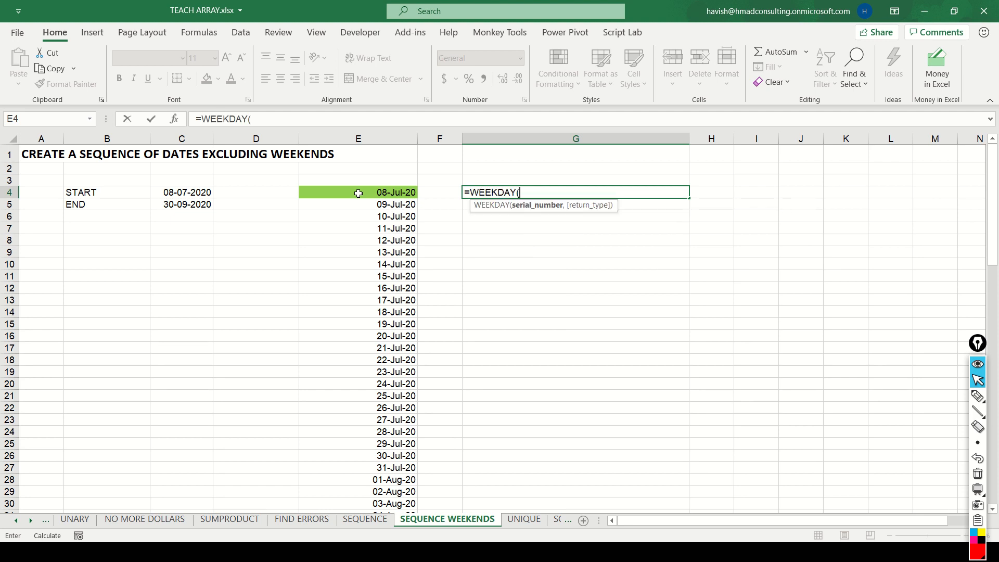
key("Left")
key("Left")
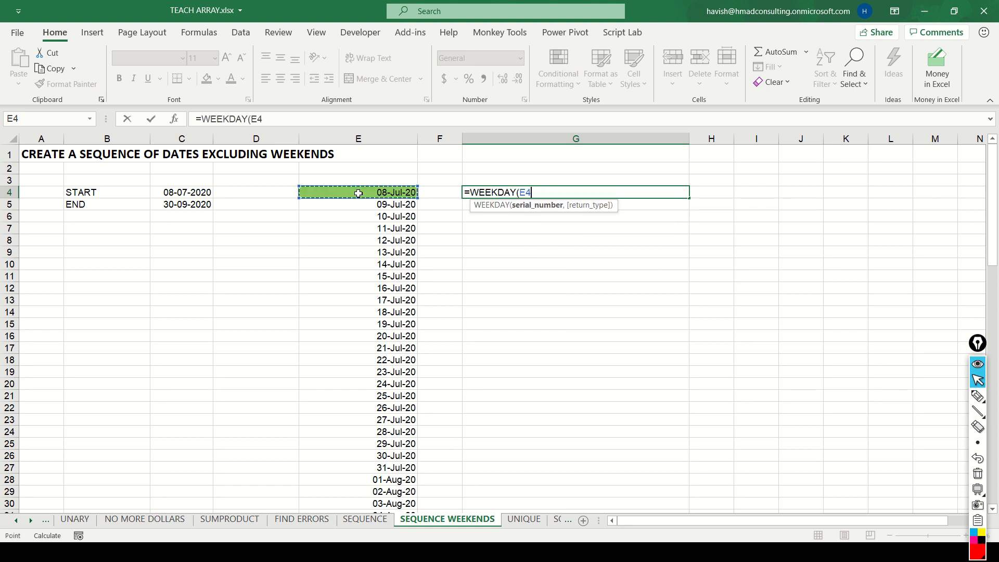
type("#,2)<6")
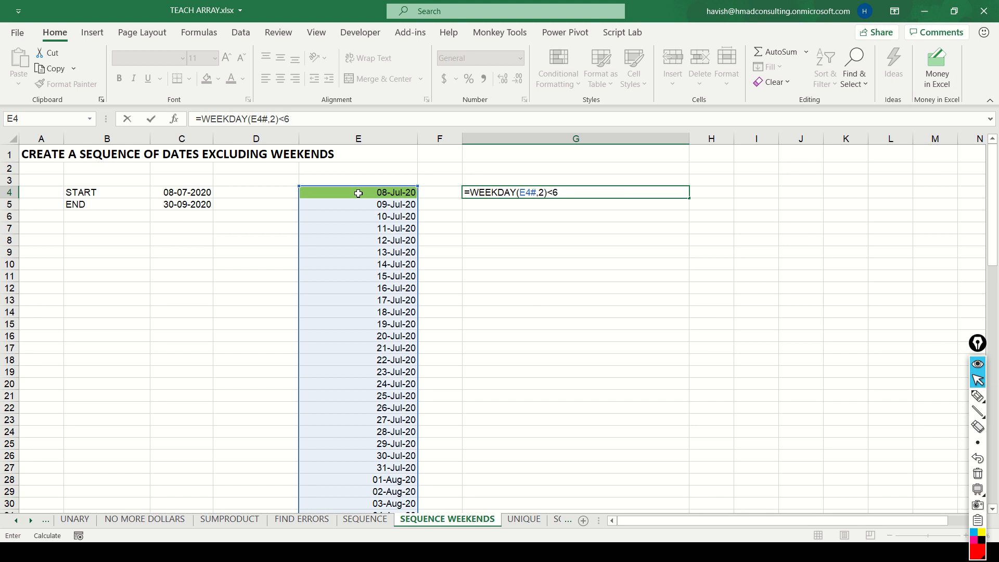
key("ctrl+Return")
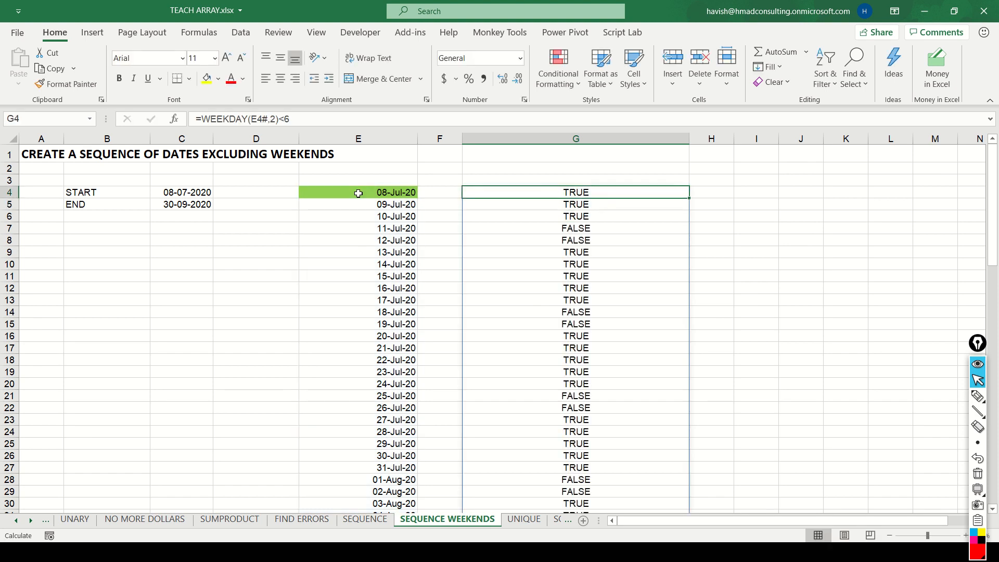
Examine the spilled weekday test results in column G against the dates in column E
key("ctrl+shift+Down")
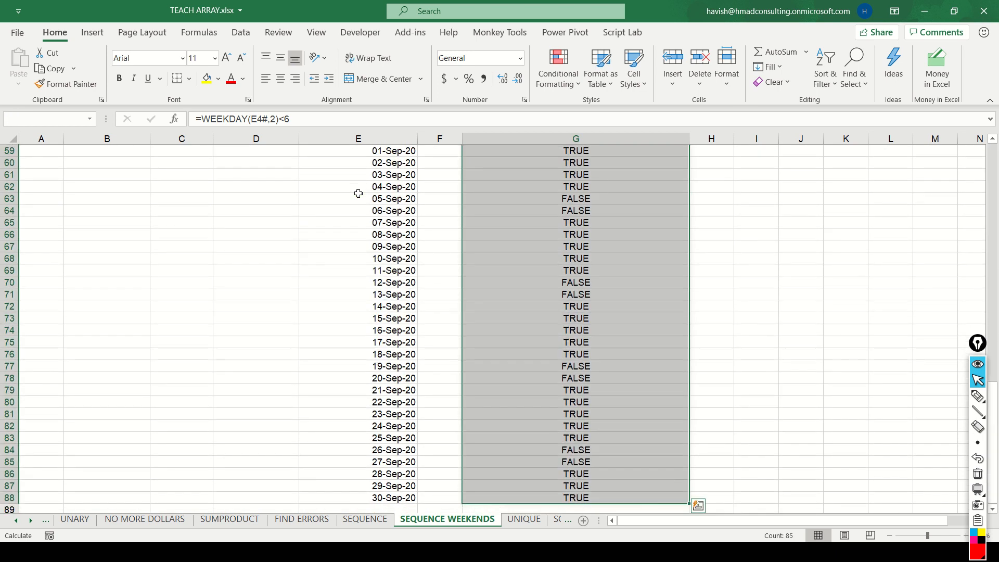
key("ctrl+shift+Up")
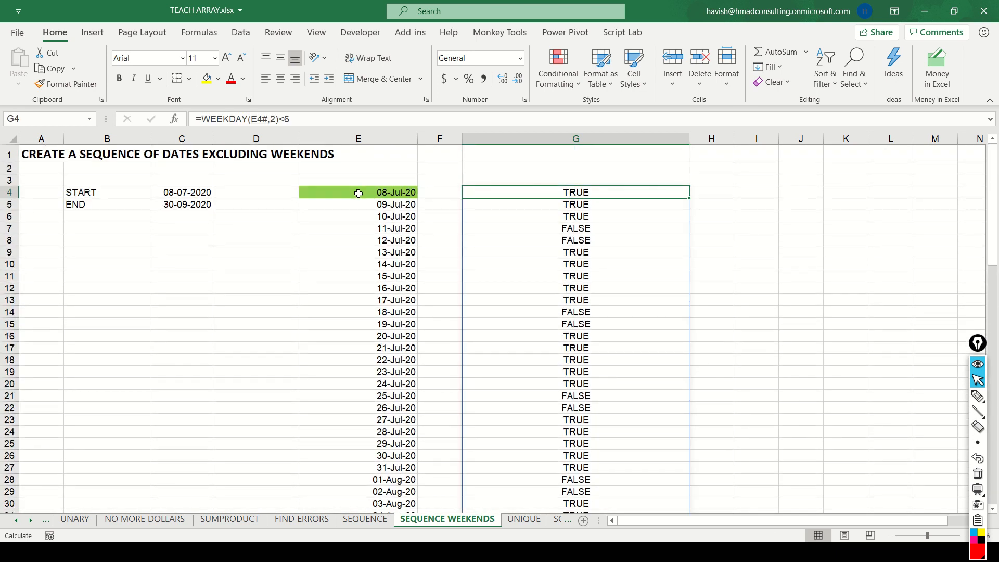
key("Left")
key("Left")
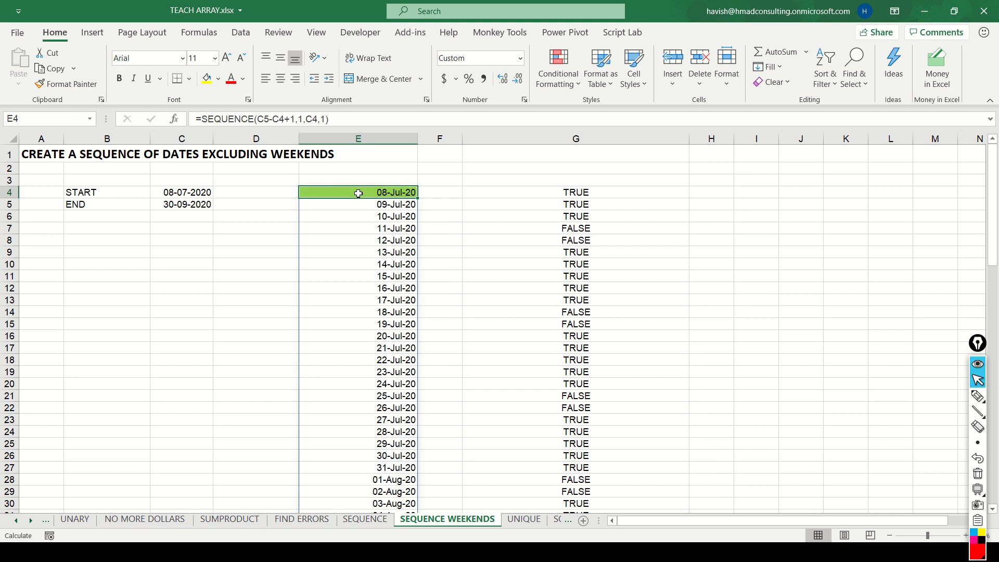
key("Up")
key("shift+Right")
key("shift+Right")
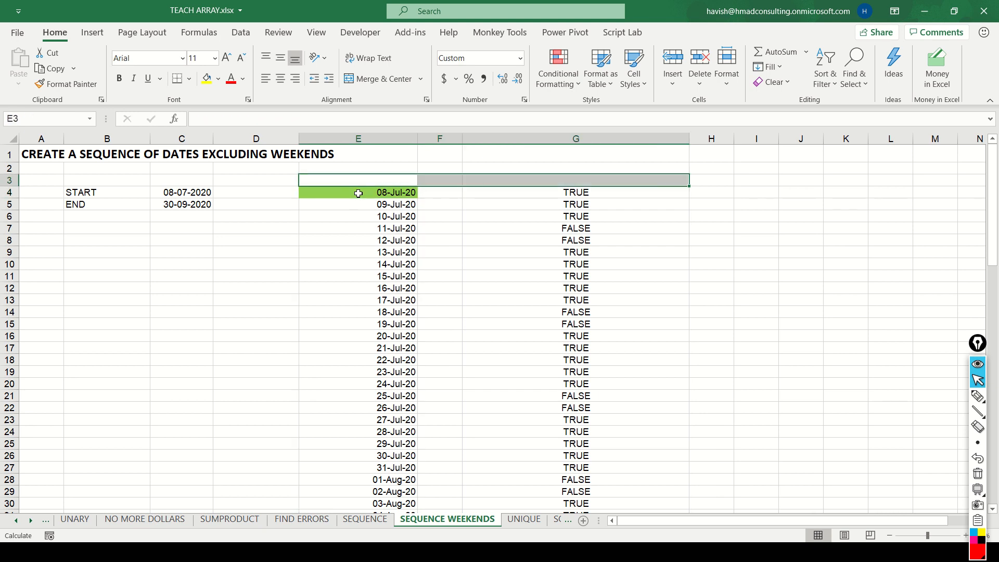
Delete helper column G containing the weekday test
key("Down")
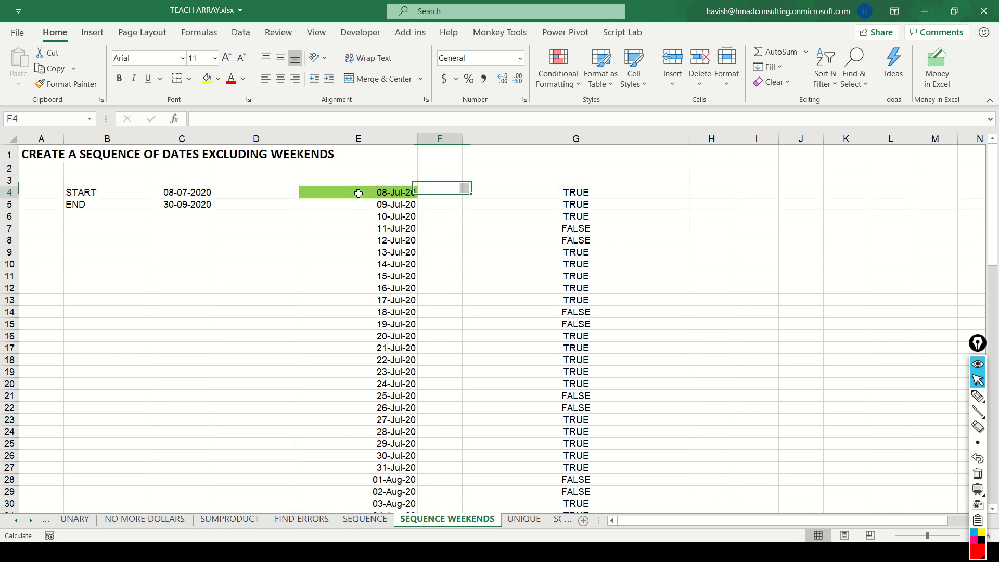
key("Right")
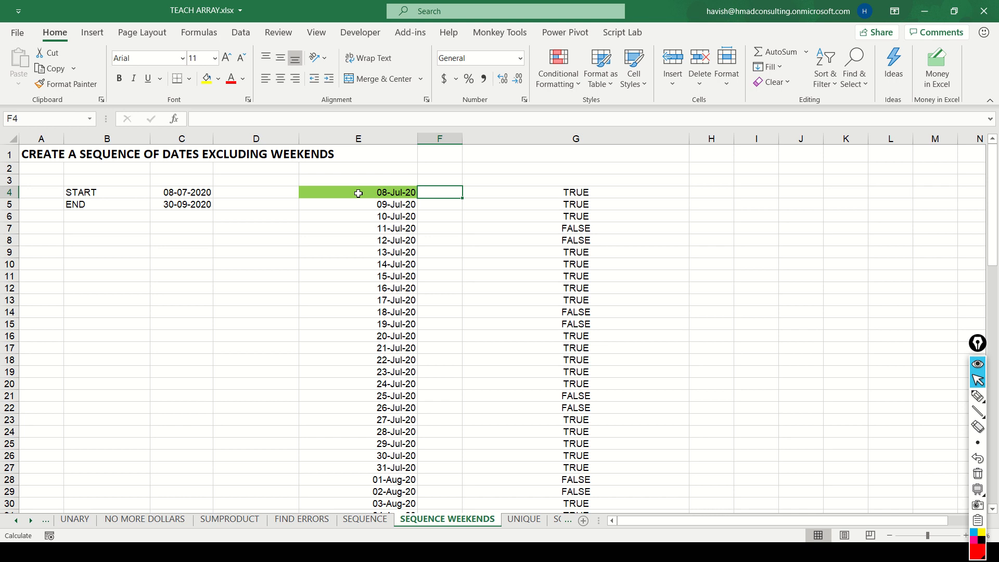
key("Right")
key("Right")
key("Left")
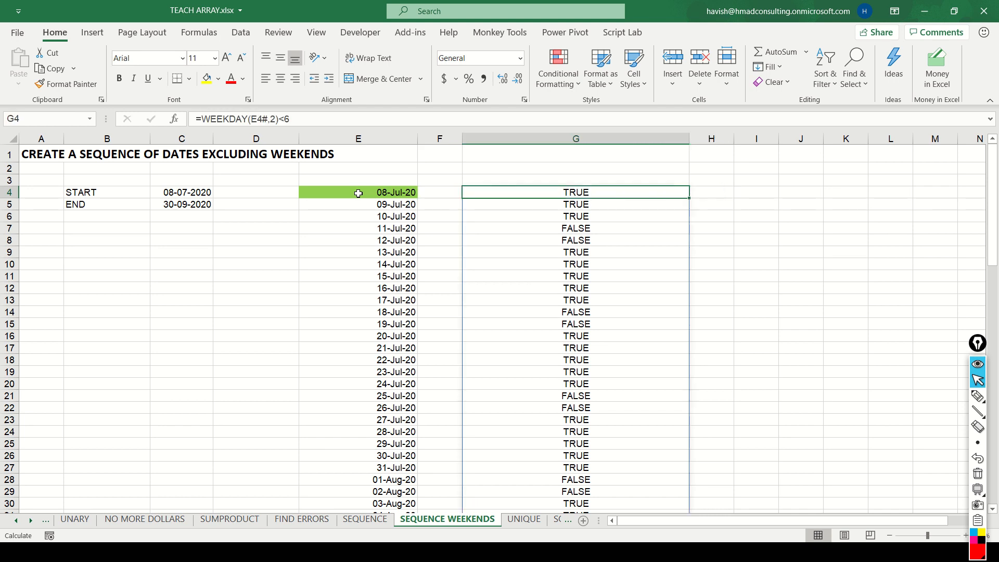
key("ctrl+space")
key("ctrl+minus")
In E4, nest the SEQUENCE expression as FILTER's array argument, copy it, and continue the formula on a new line
left_click(359, 193)
key("F2")
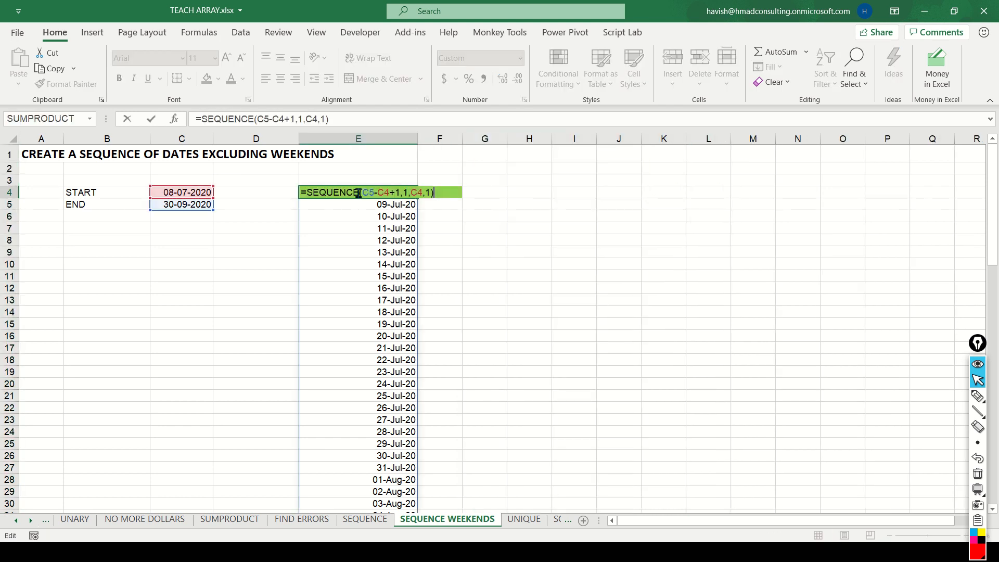
left_click(358, 194)
type("FILTER(")
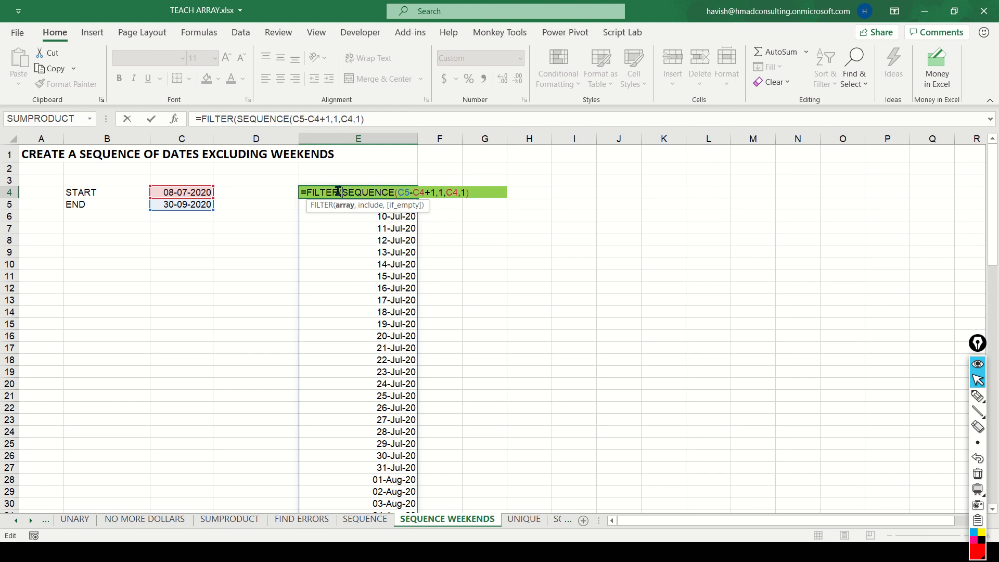
left_click_drag(341, 192, 539, 192)
key("ctrl+c")
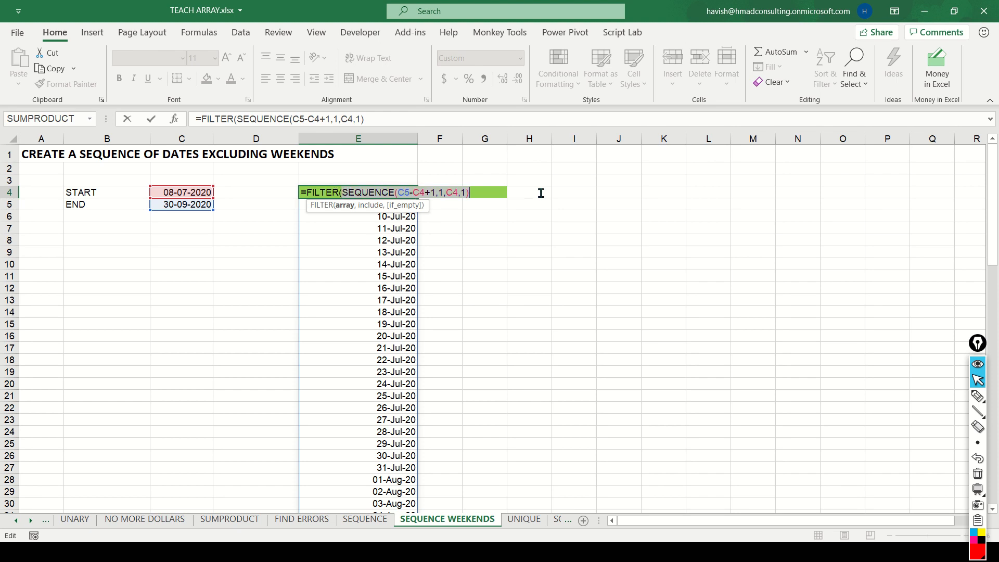
left_click(497, 192)
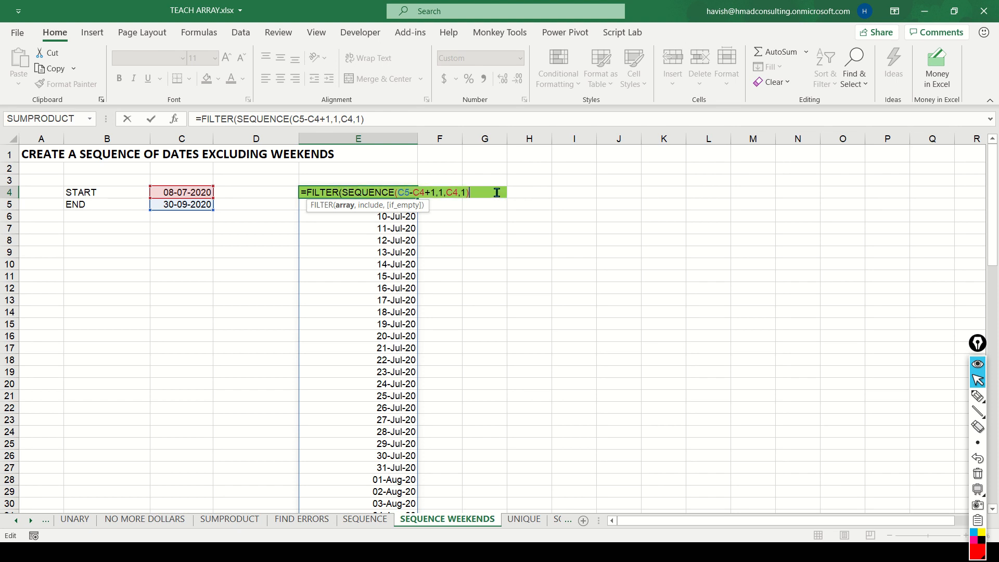
type(",")
key("alt+Return")
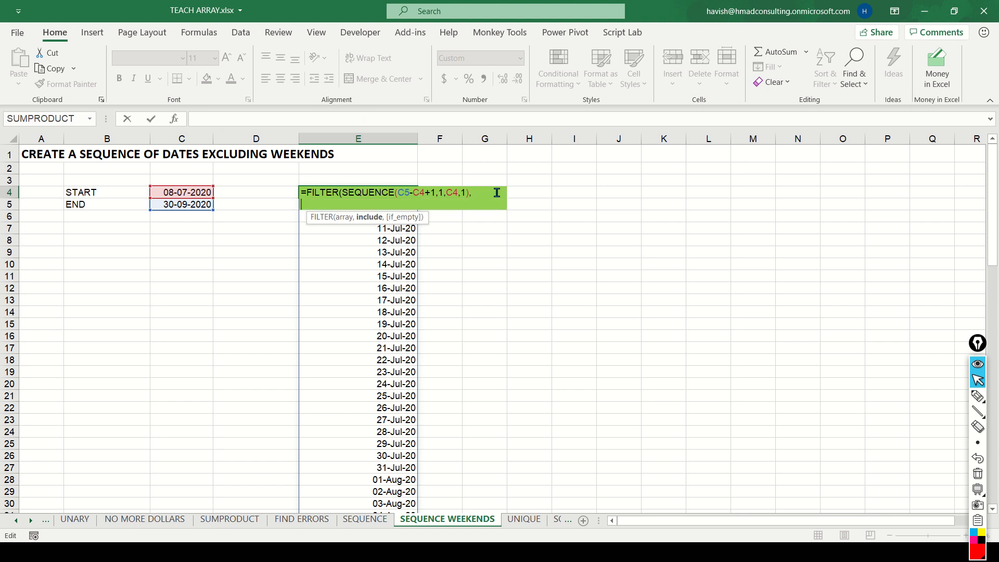
Complete E4's FILTER formula with the include condition WEEKDAY(SEQUENCE(C5-C4+1,1,C4,1),2)<6 and enter it
type("WEEKDAY(")
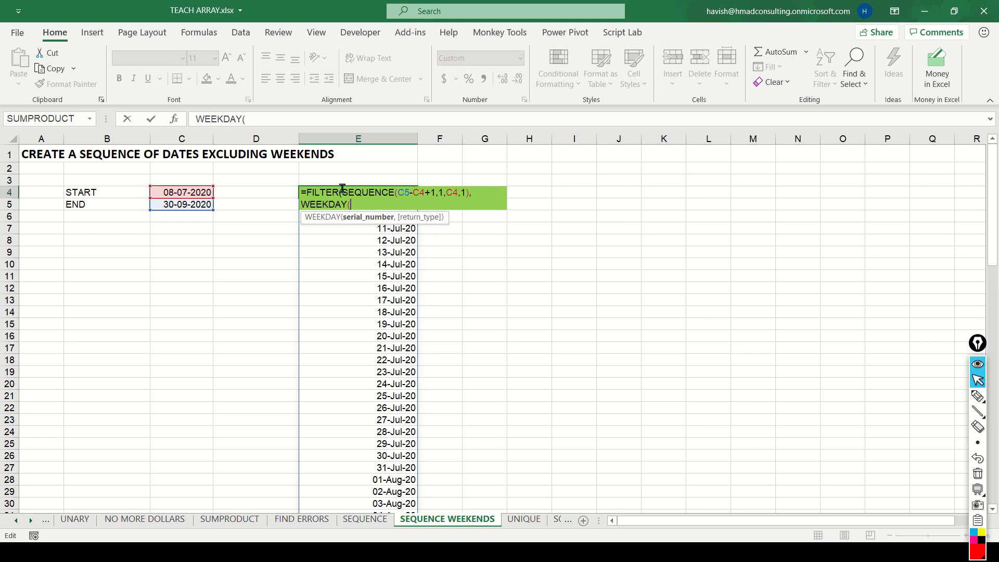
left_click_drag(341, 193, 467, 193)
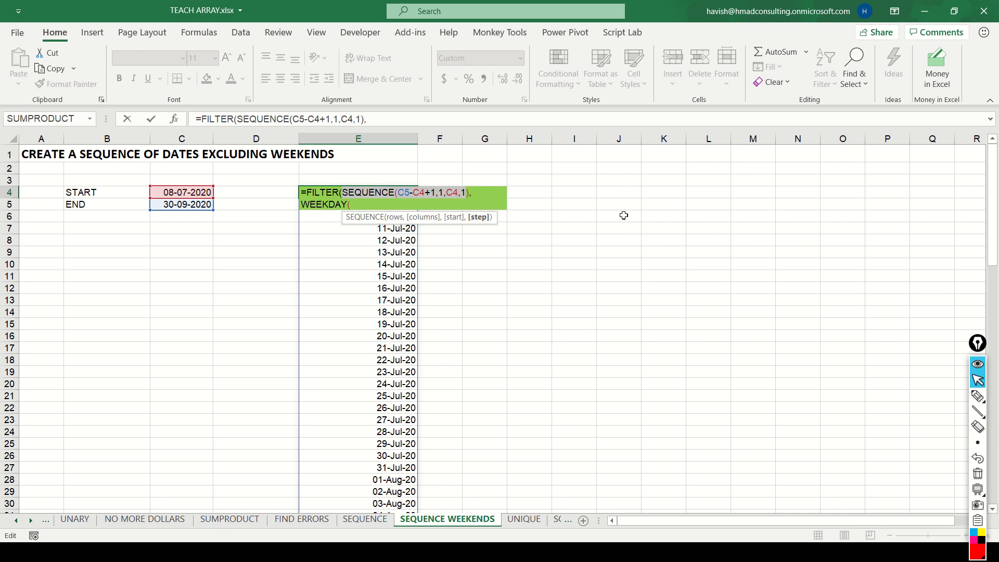
left_click(411, 204)
key("ctrl+v")
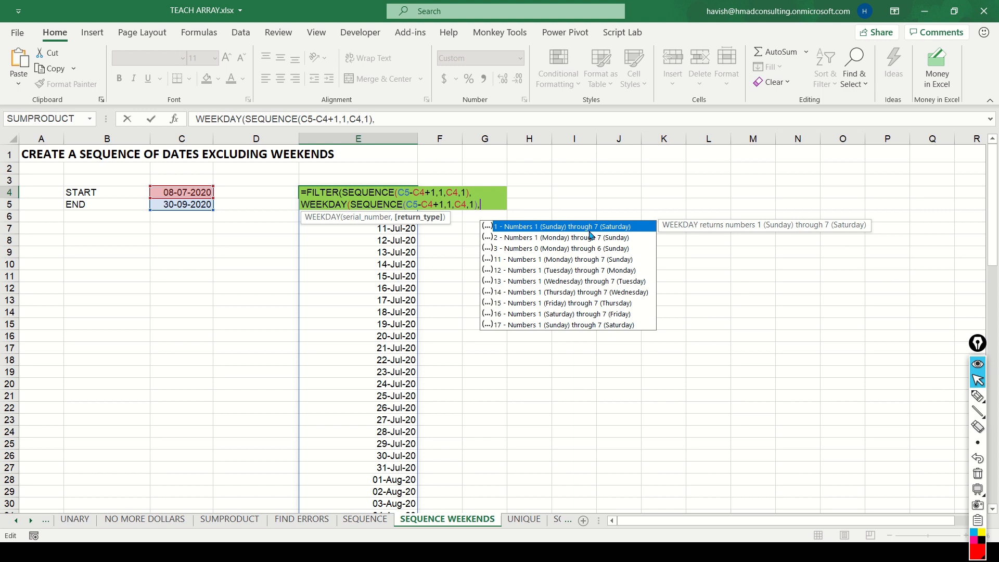
type(",2)<")
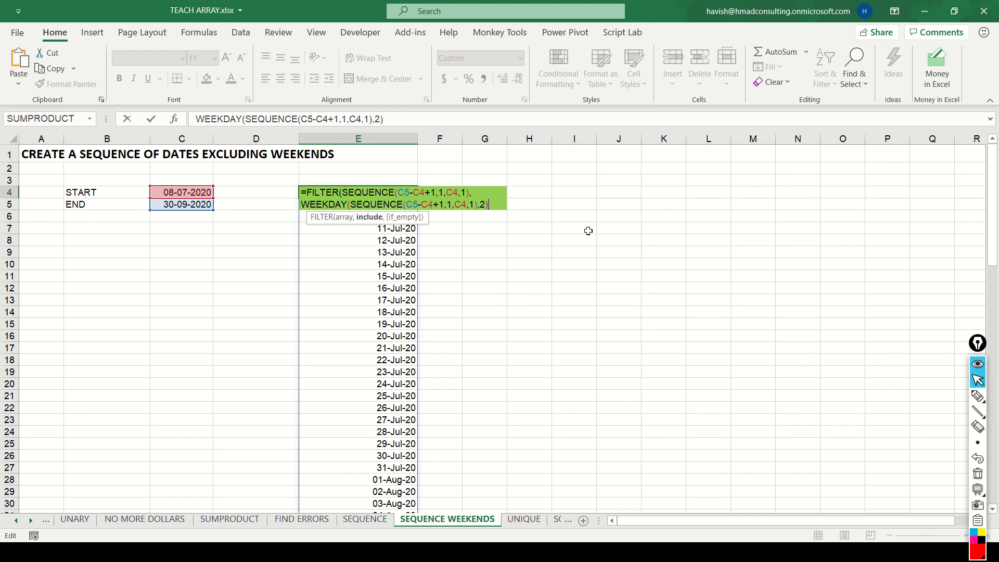
type("6)")
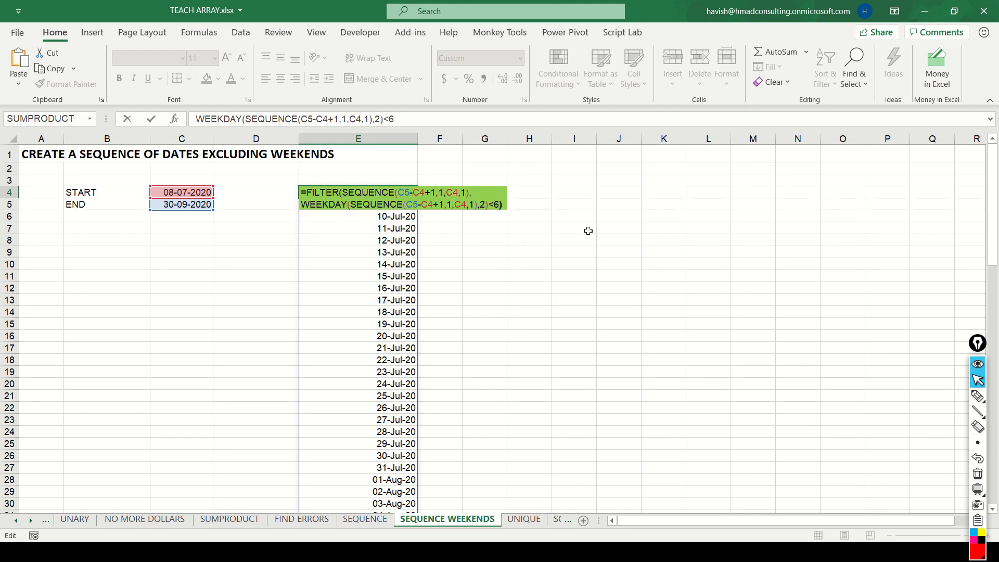
key("ctrl+Return")
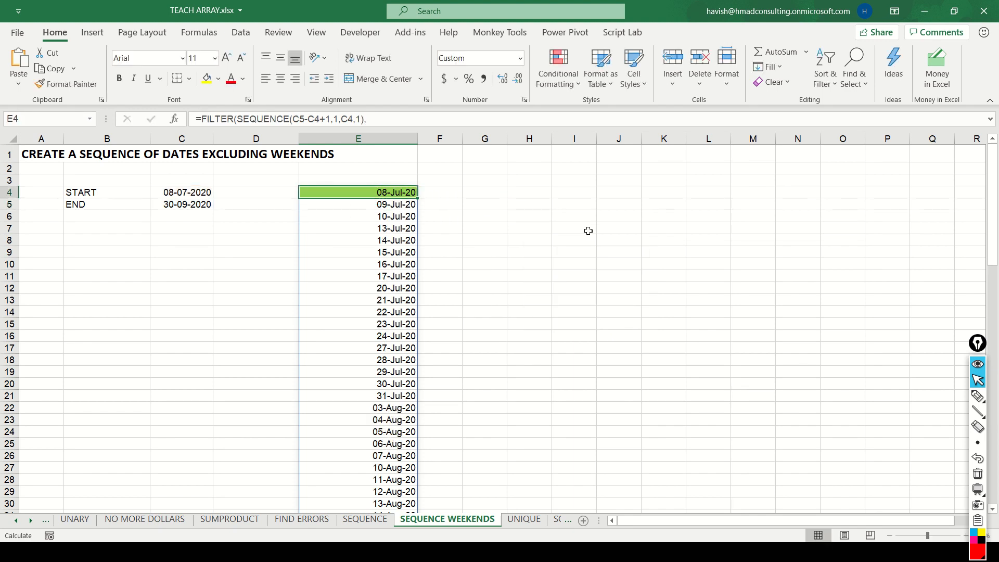
Copy the opening part of E4's formula, =FILTER(SEQUENCE(C5-C4+1,1,C4,1), into cell G4
key("shift+Down")
key("shift+Down")
key("F2")
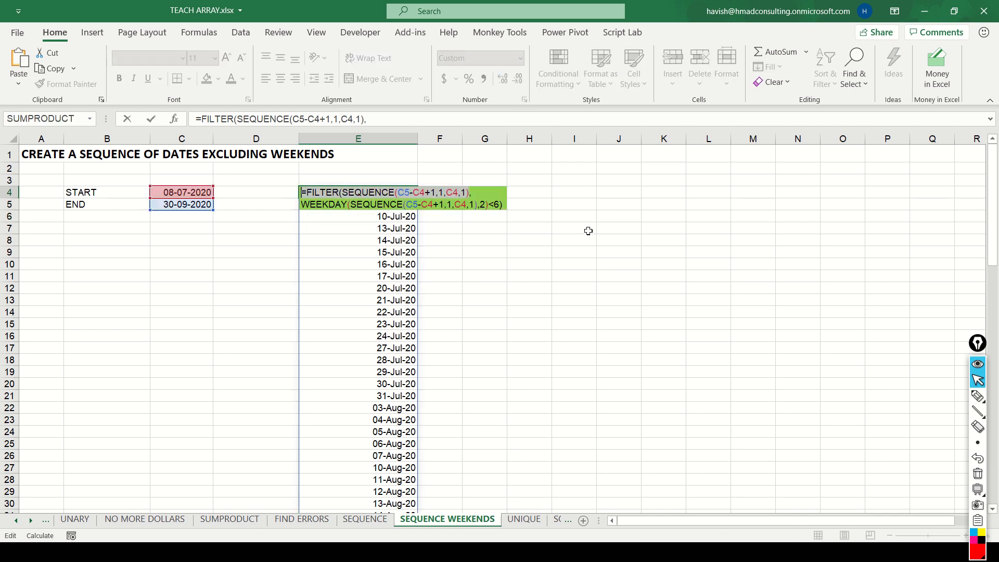
key("Escape")
key("Right")
key("Right")
key("F2")
type("=FILTER(SEQUENCE(C5-C4+1,1,C4,1)")
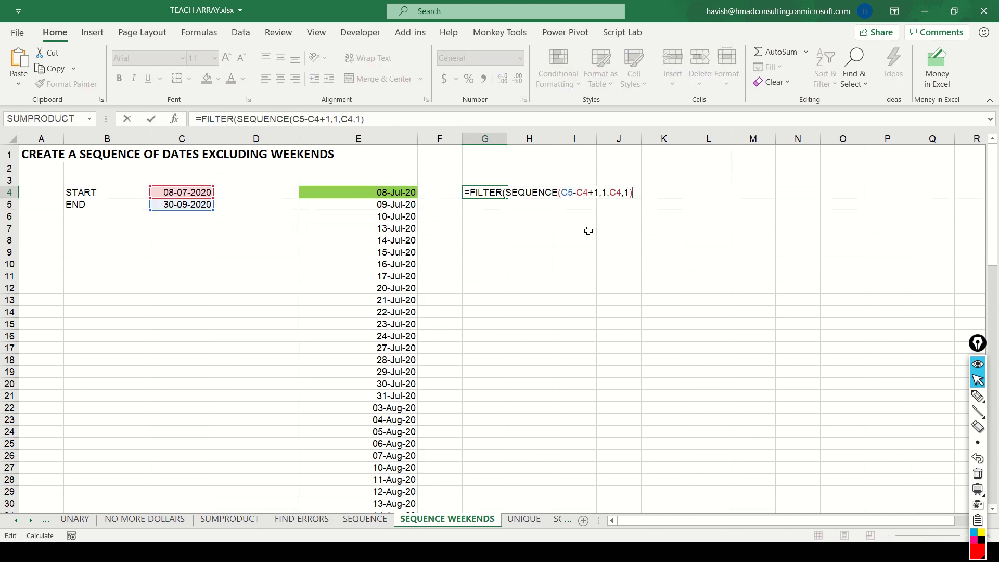
Remove the FILTER( wrapper in G4 and enter the formula as =SEQUENCE(C5-C4+1,1,C4,1)
key("Home")
key("Right")
key("shift+Right")
key("shift+Right")
key("shift+Right")
key("shift+Right")
key("shift+Right")
key("shift+Right")
key("shift+Right")
key("Delete")
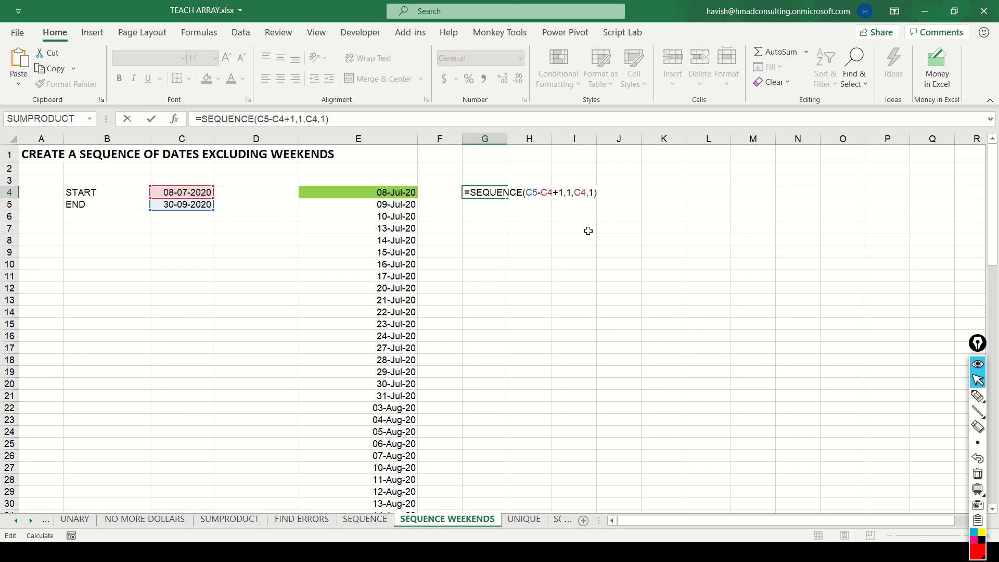
key("Return")
Copy column E and paste only its formats onto column G
key("Up")
key("Left")
key("Left")
key("ctrl+space")
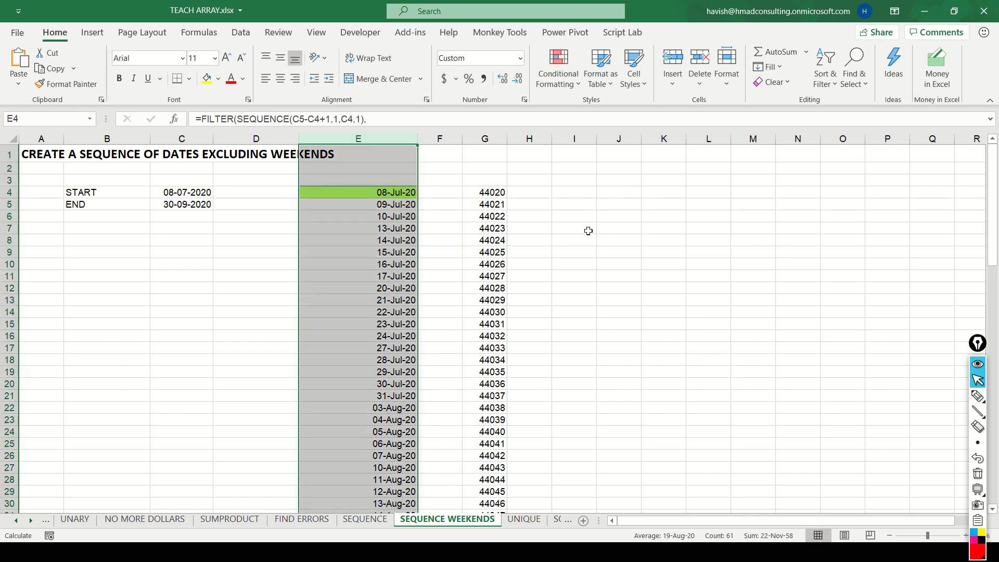
key("ctrl+c")
key("Right")
key("Right")
key("ctrl+space")
key("ctrl+alt+v")
key("t")
key("Return")
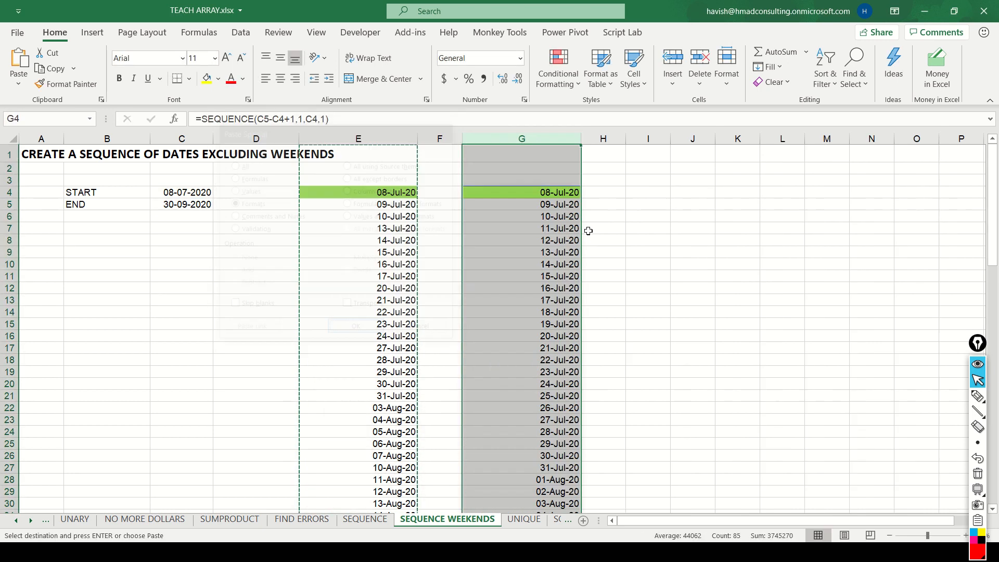
Compare where the filtered dates in column E and the full date list in column G end
key("Escape")
key("Left")
key("Left")
key("ctrl+Down")
key("Down")
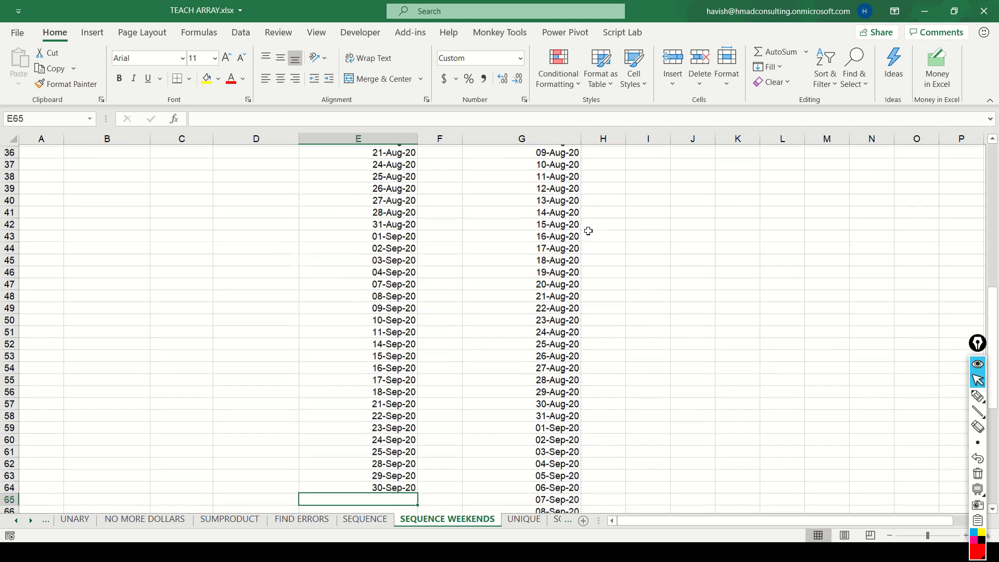
key("Down")
key("Right")
key("Right")
key("Down")
key("ctrl+Down")
key("Up")
key("Left")
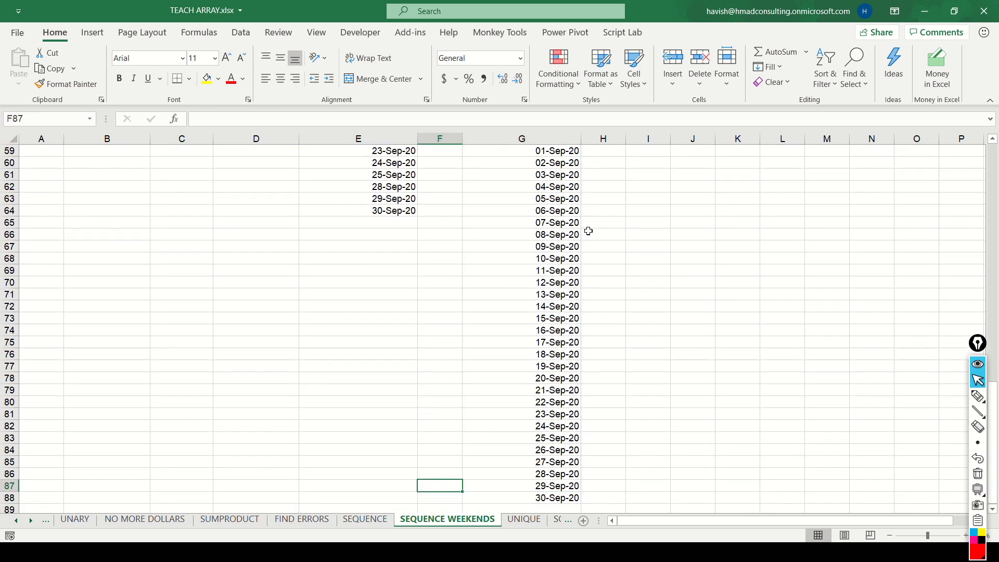
Compare the first four rows of the date lists in columns E and G, down to row 7
key("ctrl+Up")
key("Left")
key("ctrl+Down")
key("shift+Right")
key("shift+Right")
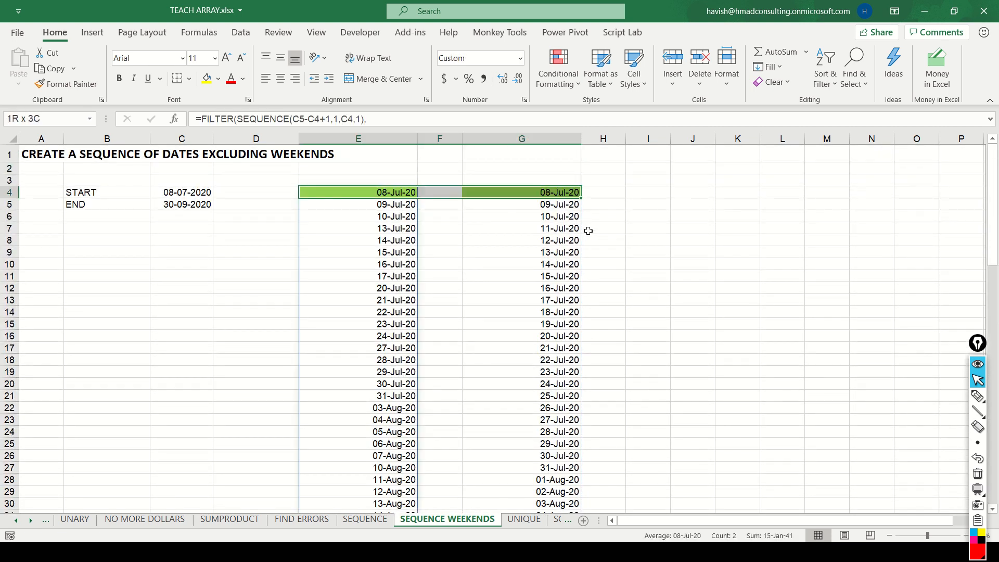
key("shift+Down")
key("shift+Down")
key("shift+Down")
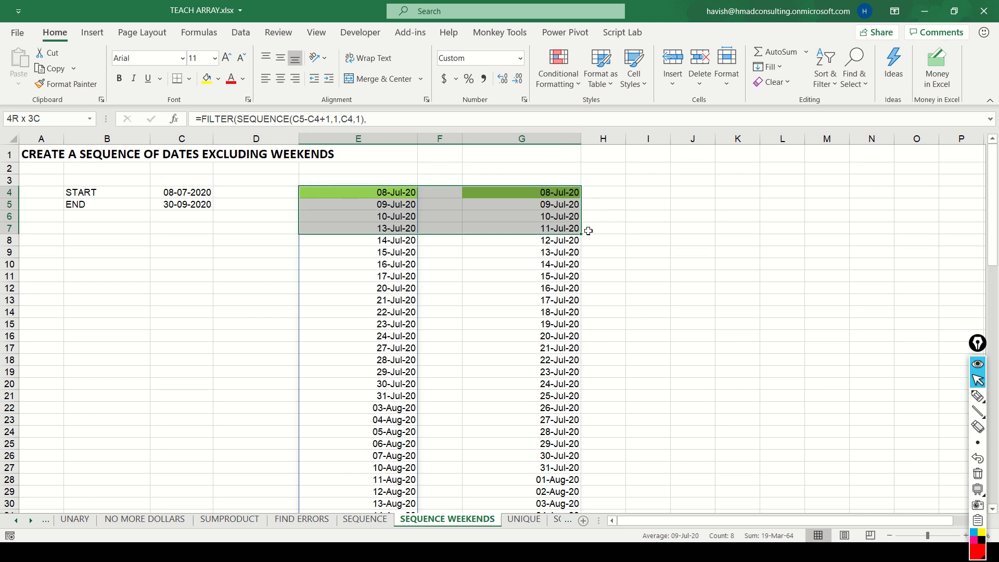
left_click(385, 228)
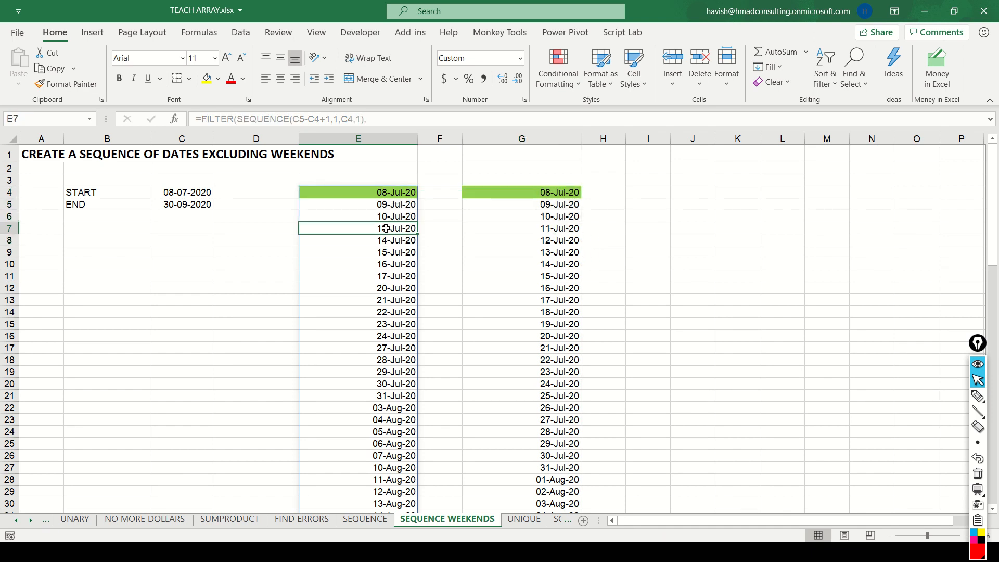
Review the WEEKDAY condition and its <6 test in E4's FILTER formula, leaving the formula as is
key("Up")
key("Up")
key("Up")
key("F2")
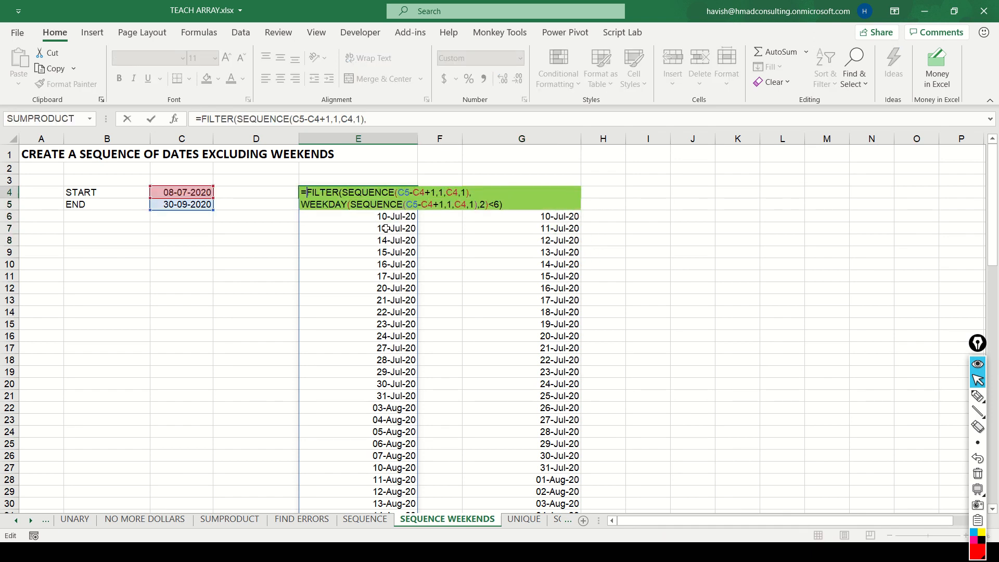
key("Down")
key("Home")
key("ctrl+Right")
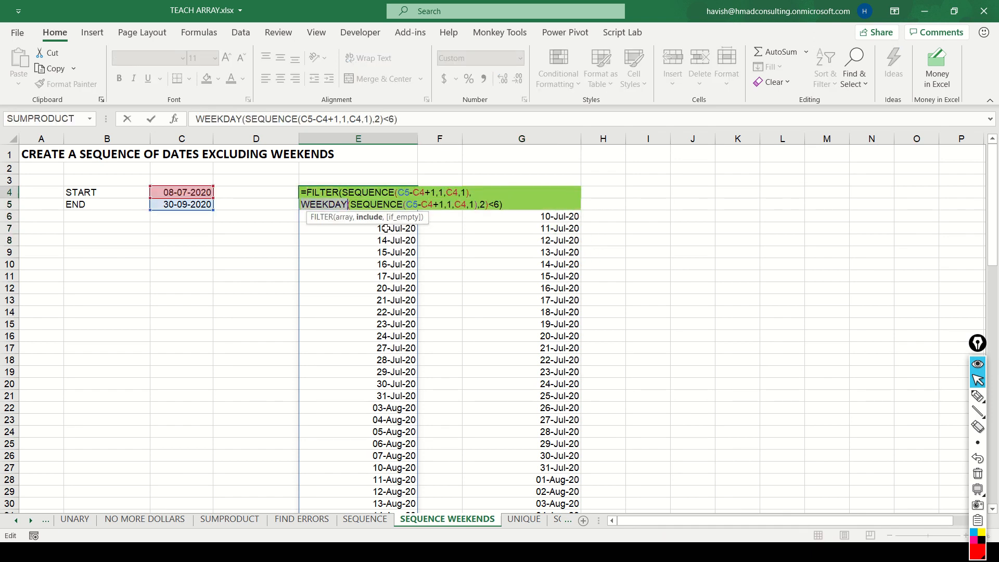
key("End")
key("Left")
key("Left")
key("Left")
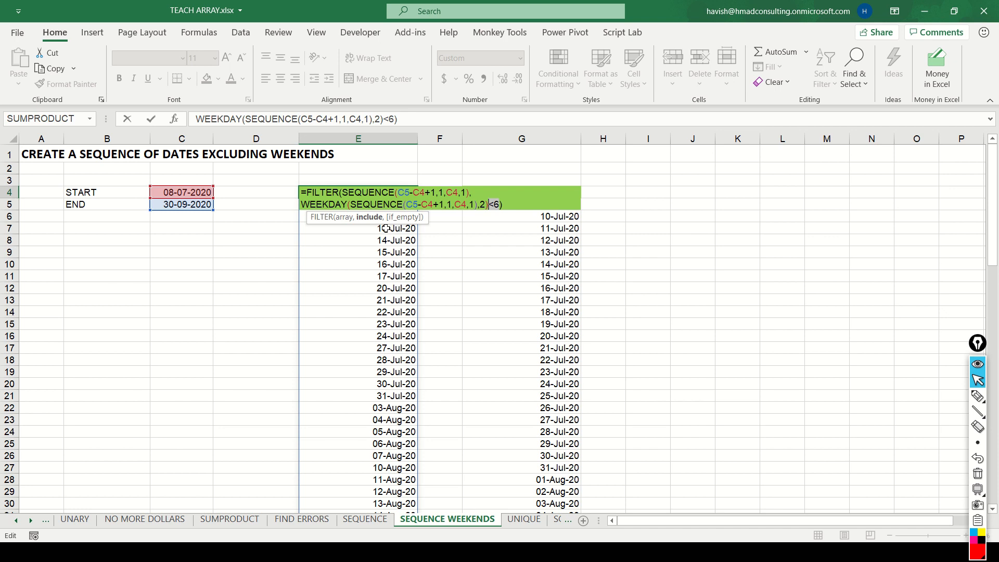
key("Return")
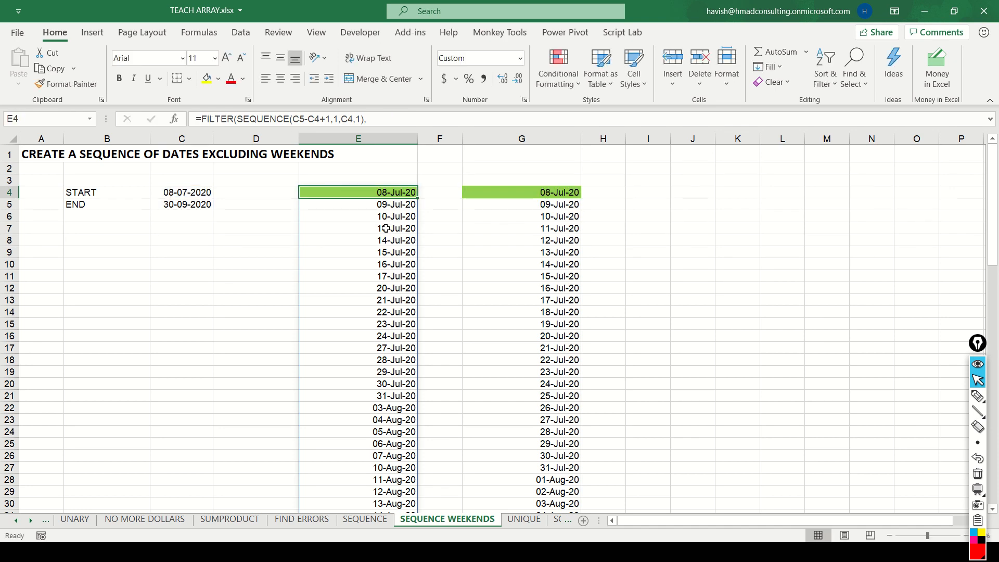
Switch to the UNIQUE sheet and examine the Ship Mode, Customer Name and Sum of Sales columns
key("ctrl+Page_Down")
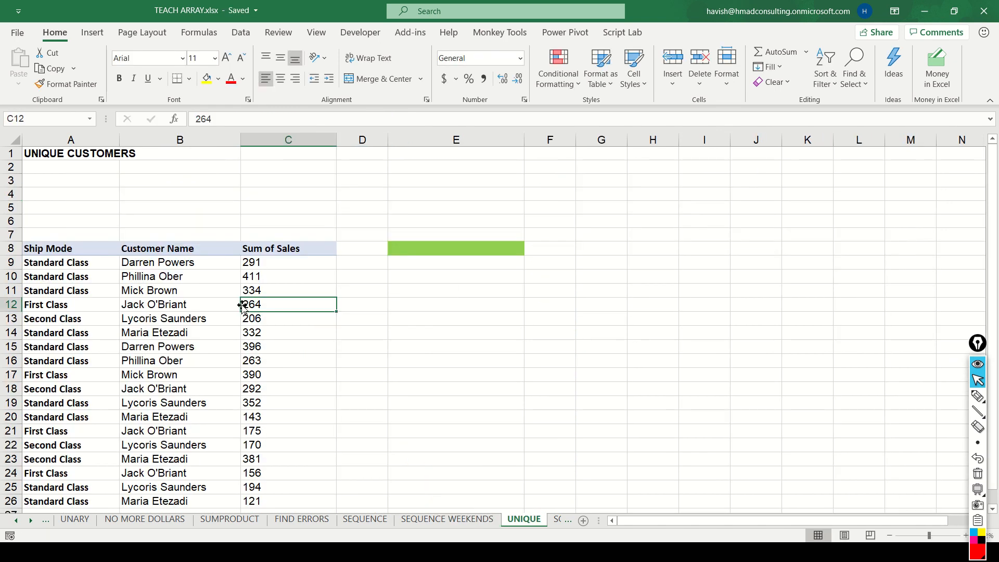
key("Right")
key("Right")
key("Up")
key("Up")
key("Up")
key("Up")
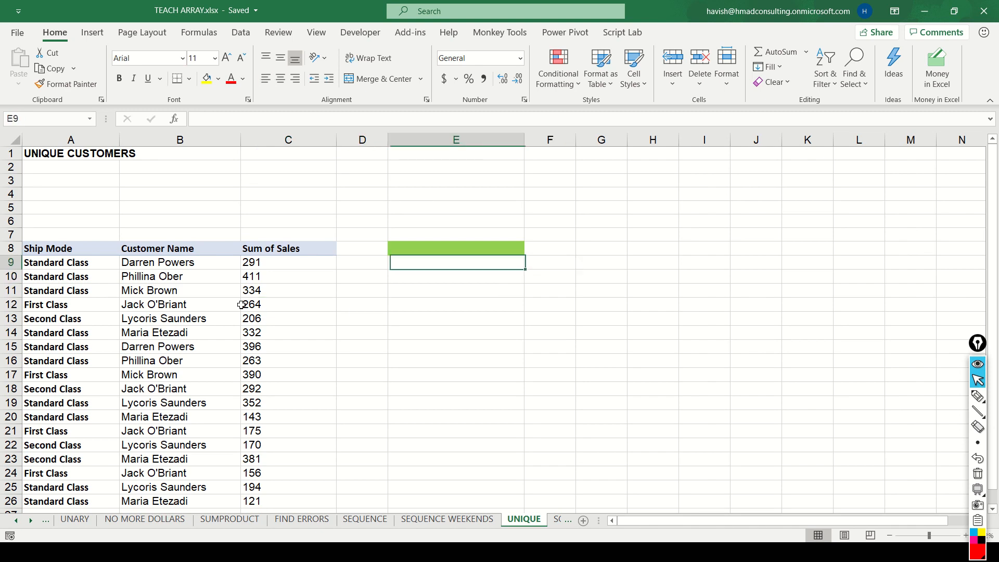
key("Left")
key("Left")
key("Left")
key("Left")
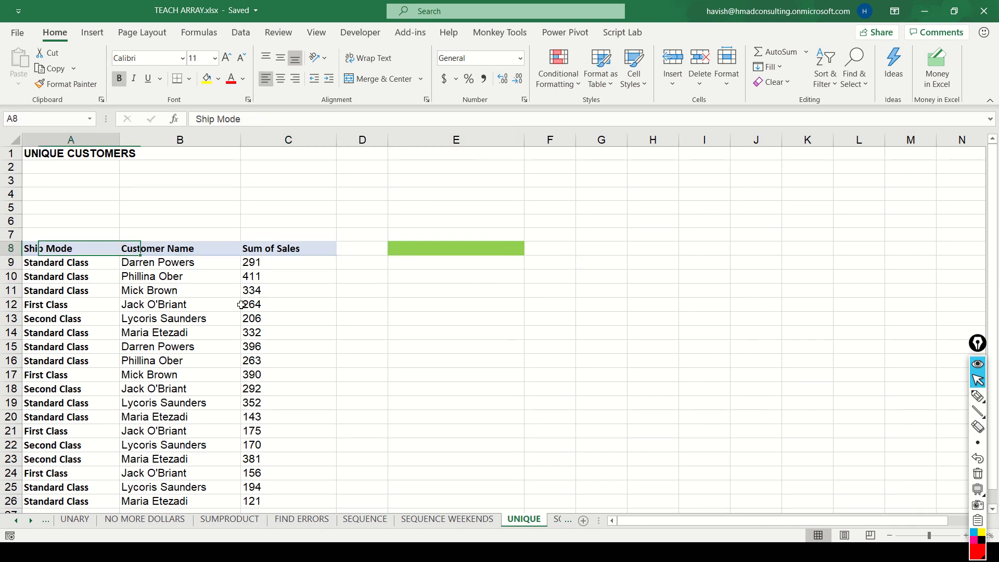
key("Right")
key("Down")
key("ctrl+shift+Down")
key("Up")
key("Right")
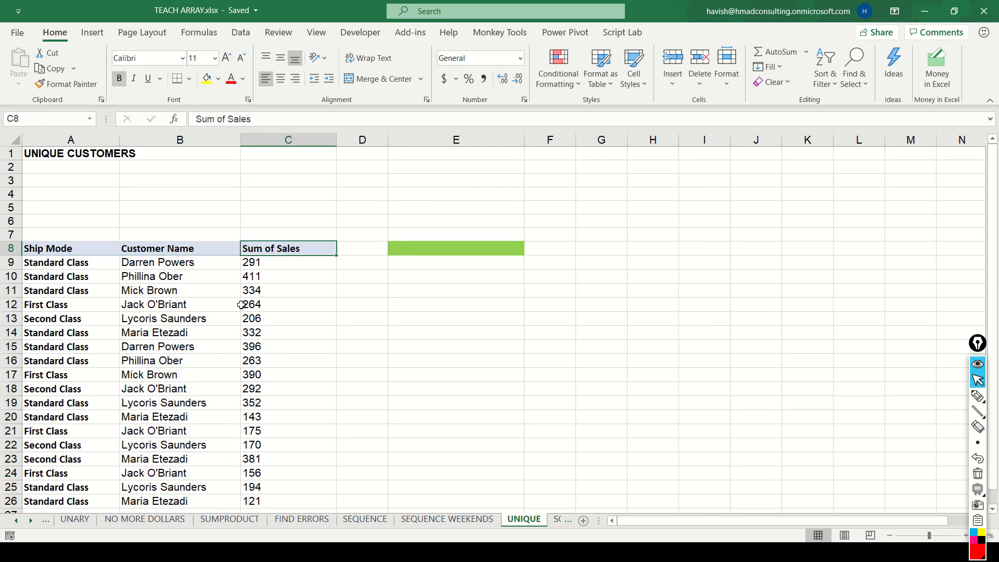
Enter =UNIQUE(B9:B26) in E8 to list the distinct customer names, and select the spilled list
key("Right")
key("Right")
type("=UNI")
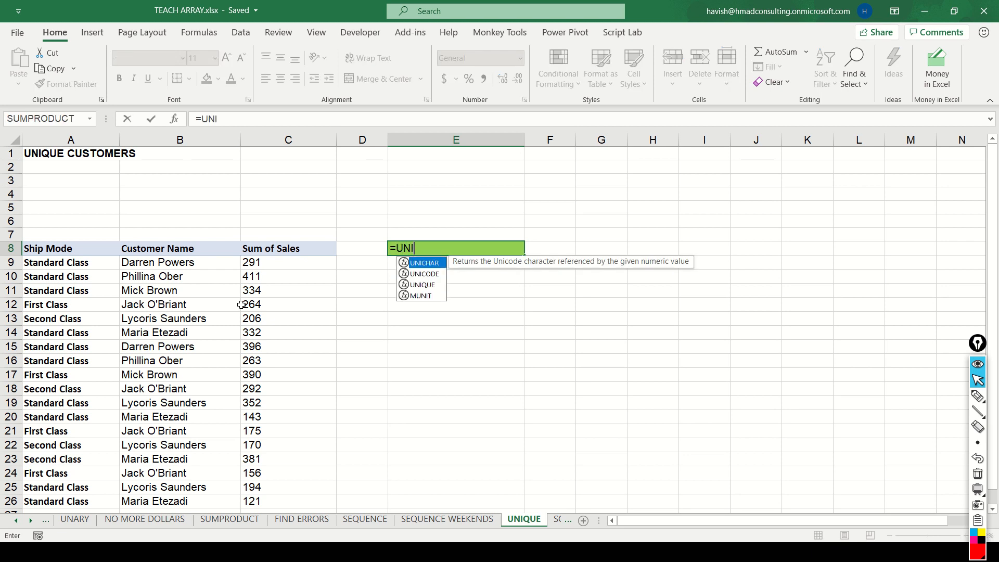
key("Down")
key("Down")
key("Tab")
key("Left")
key("Left")
key("Left")
key("Down")
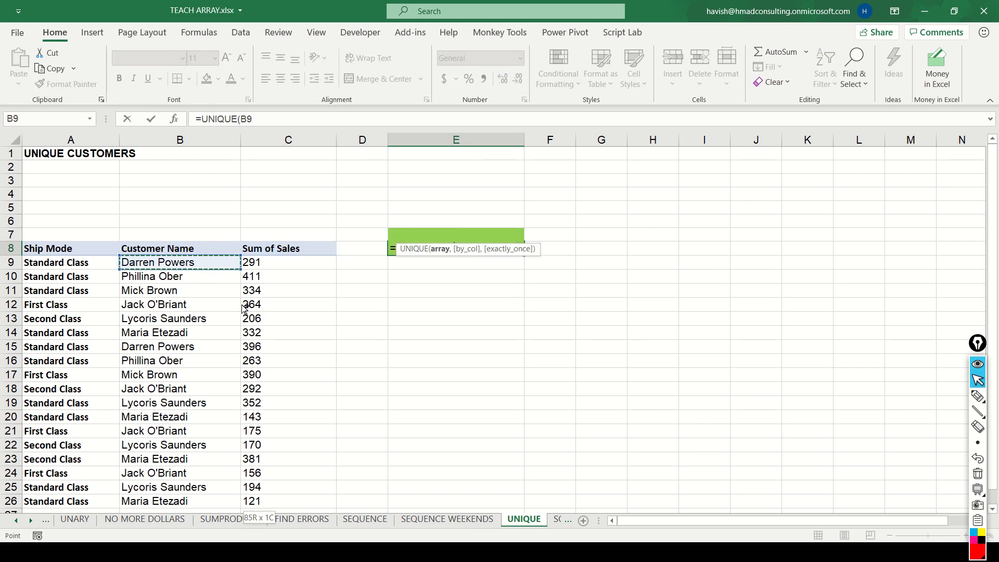
key("ctrl+shift+Down")
key("Return")
key("Up")
key("ctrl+shift+Down")
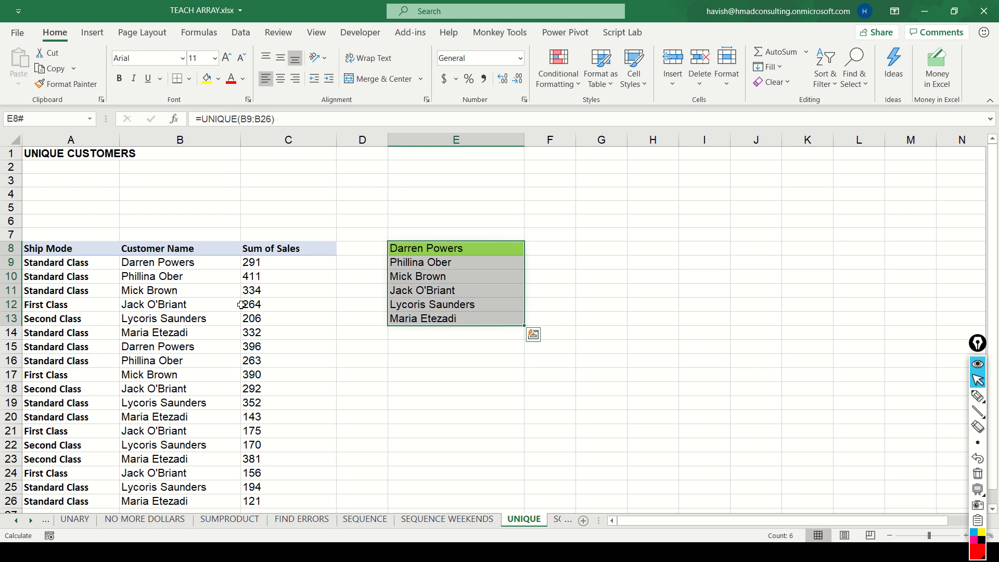
Wrap E8's formula in COUNTA as =COUNTA(UNIQUE(B9:B26)) to count the distinct customers
key("ctrl+shift+Up")
key("F2")
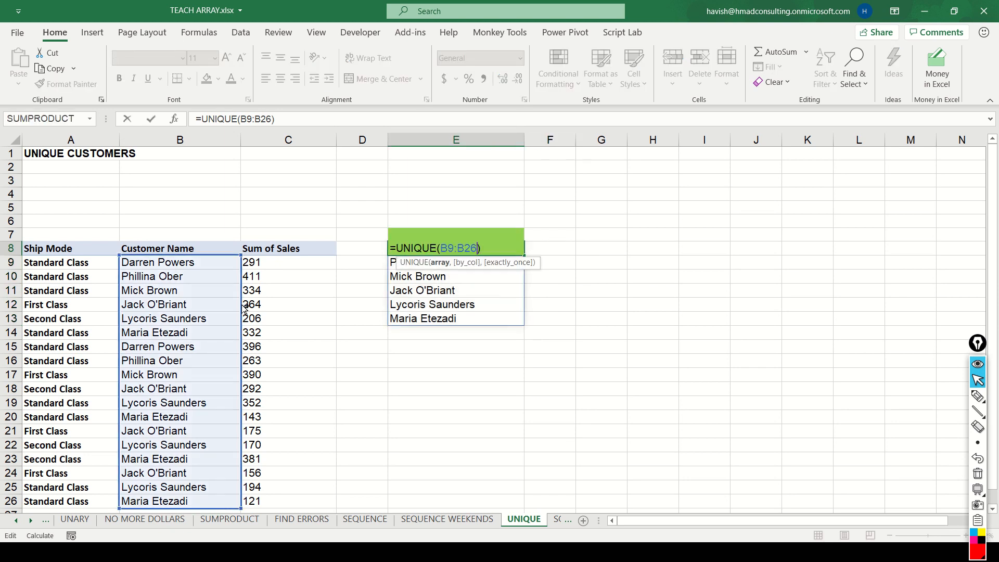
key("Home")
key("Right")
type("COUNTA(")
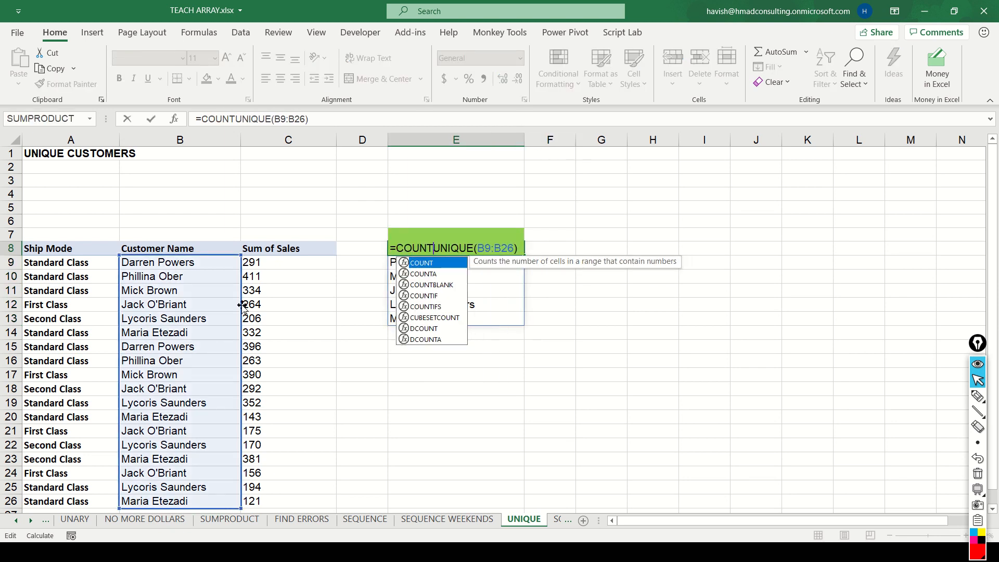
type(")")
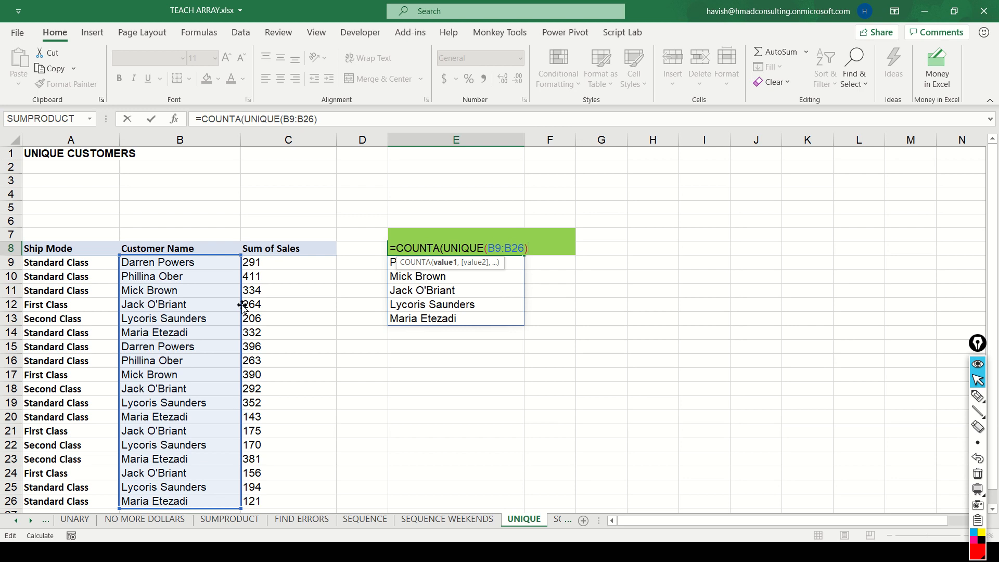
key("Return")
key("Up")
key("F2")
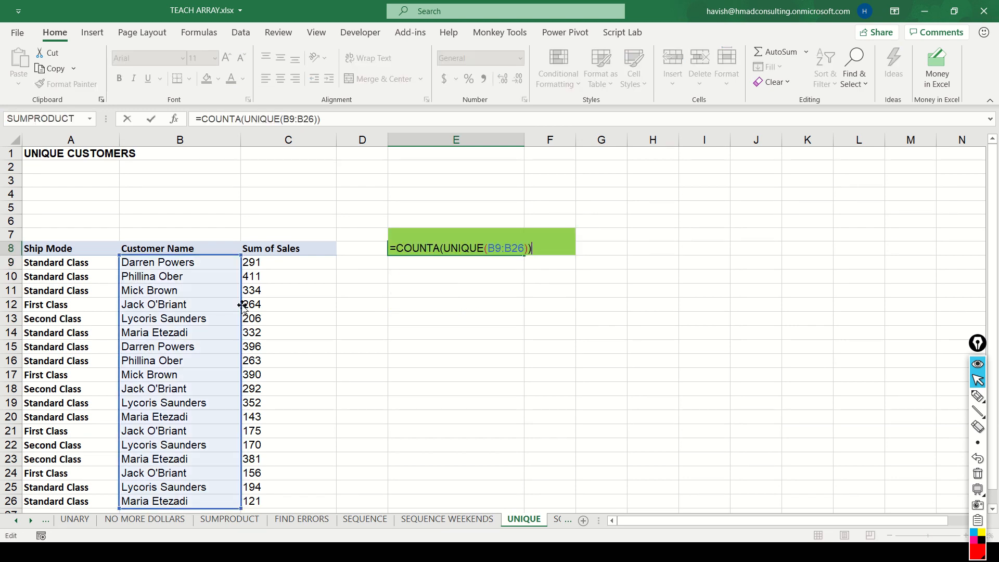
key("Tab")
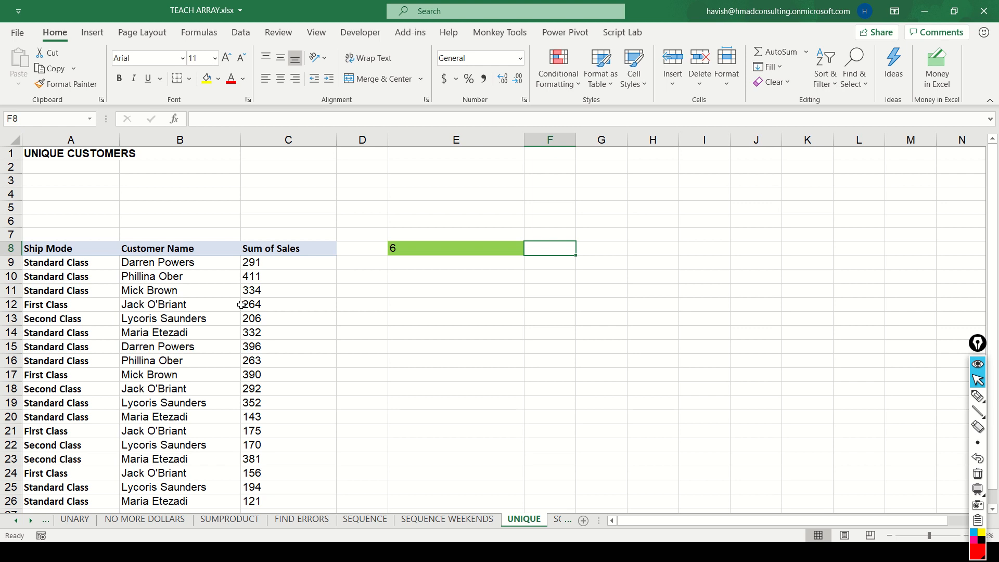
Change the range in E8's formula to A9:A26 to count the distinct ship modes
key("Right")
key("Left")
key("Left")
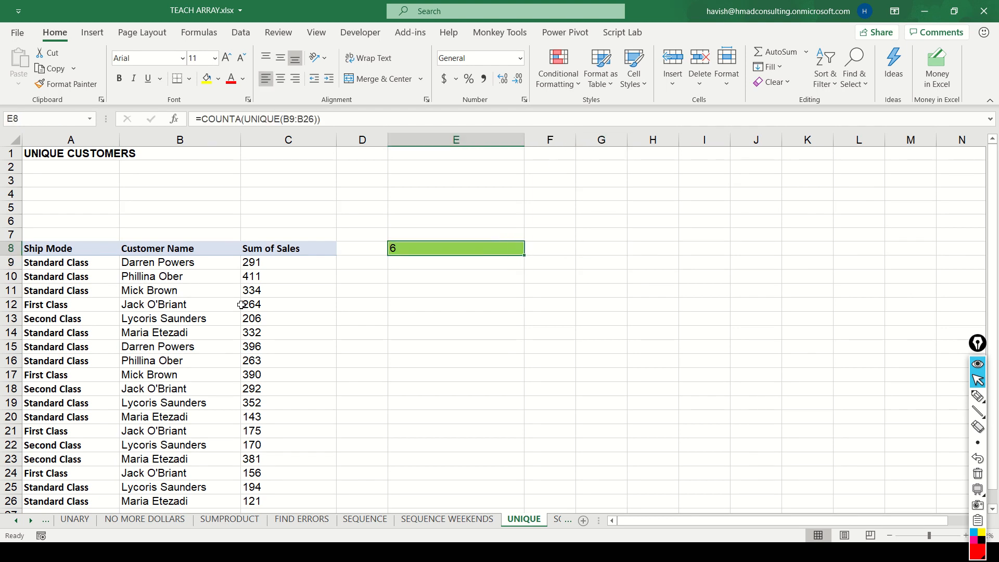
key("F2")
key("Left")
key("Left")
key("Left")
key("Left")
key("BackSpace")
type("A")
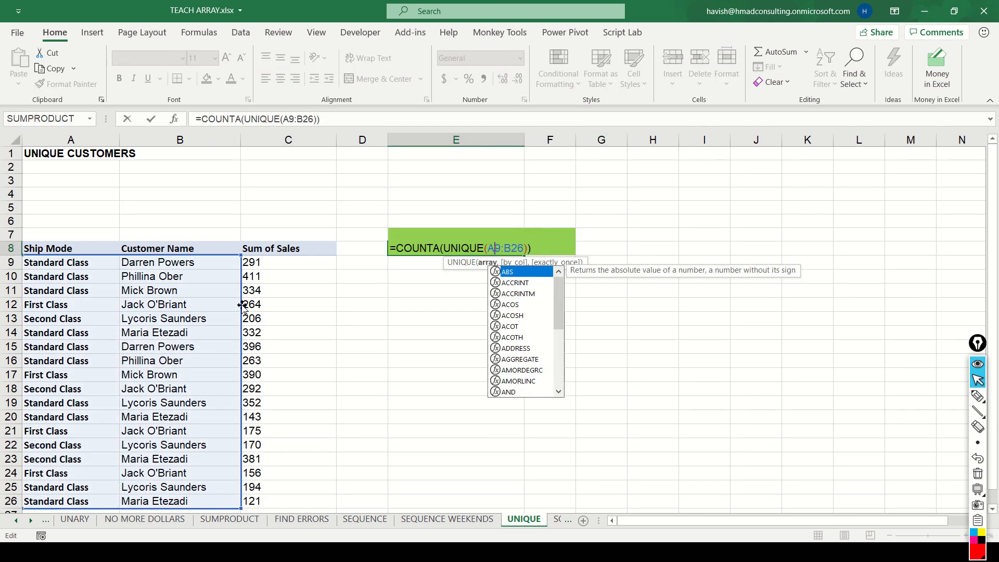
key("Right")
key("Right")
key("Right")
key("BackSpace")
type("A")
key("ctrl+Return")
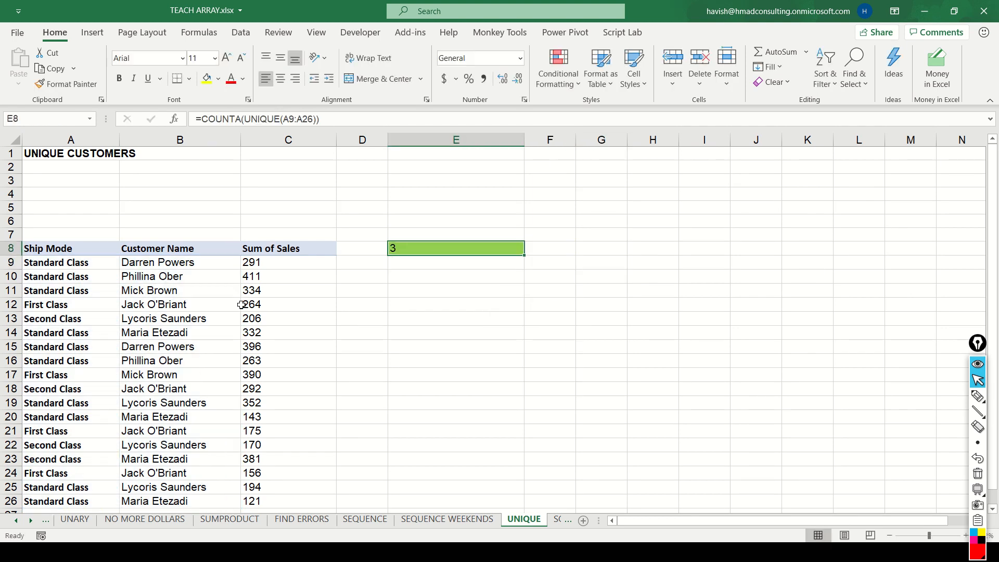
Undo the last range change in E8's COUNTA formula and review the range it refers to
key("ctrl+z")
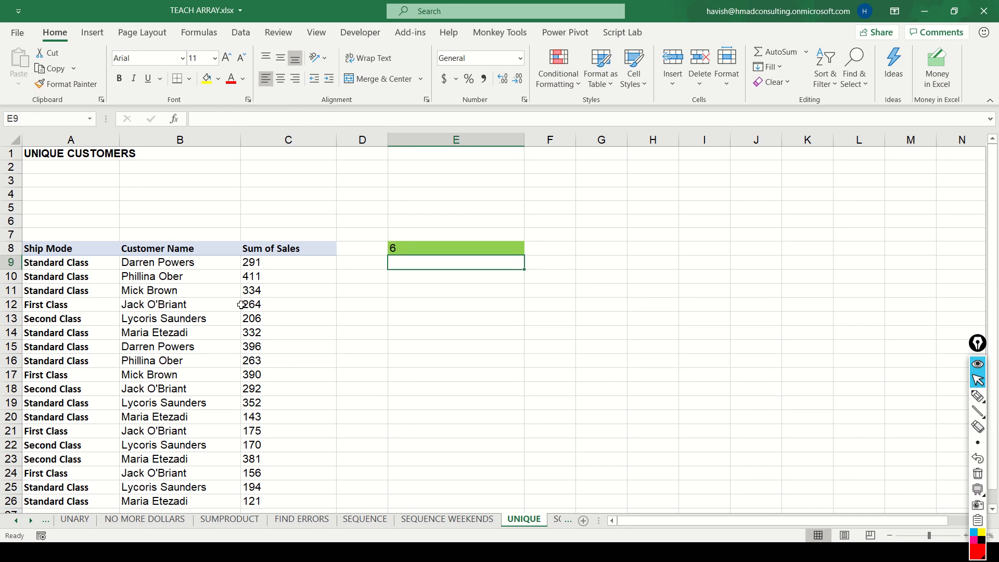
key("F2")
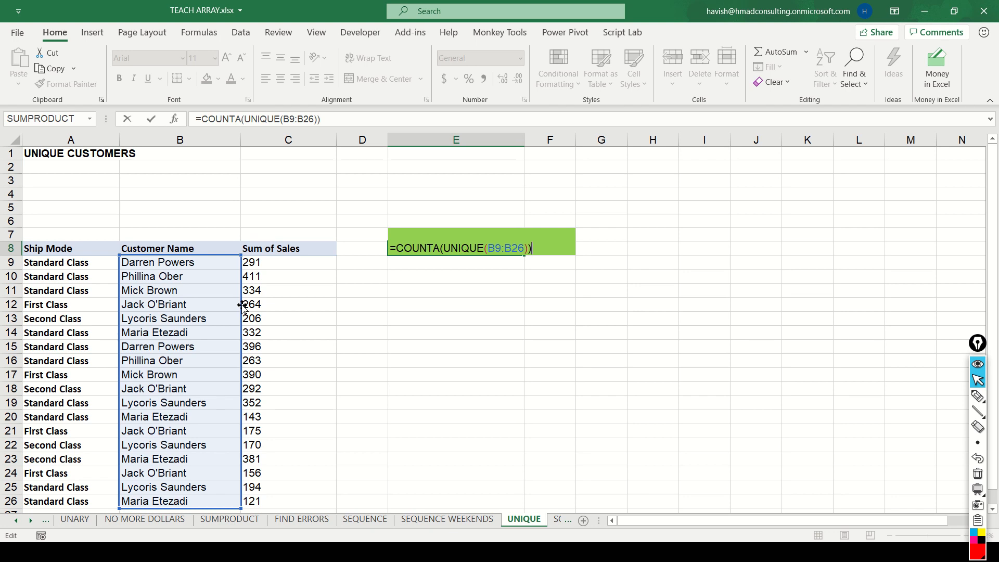
key("ctrl+Return")
Copy the first record, A9:C9, over row 10 to create a duplicate record in the source data
key("Left")
key("Left")
key("Down")
key("Left")
key("Left")
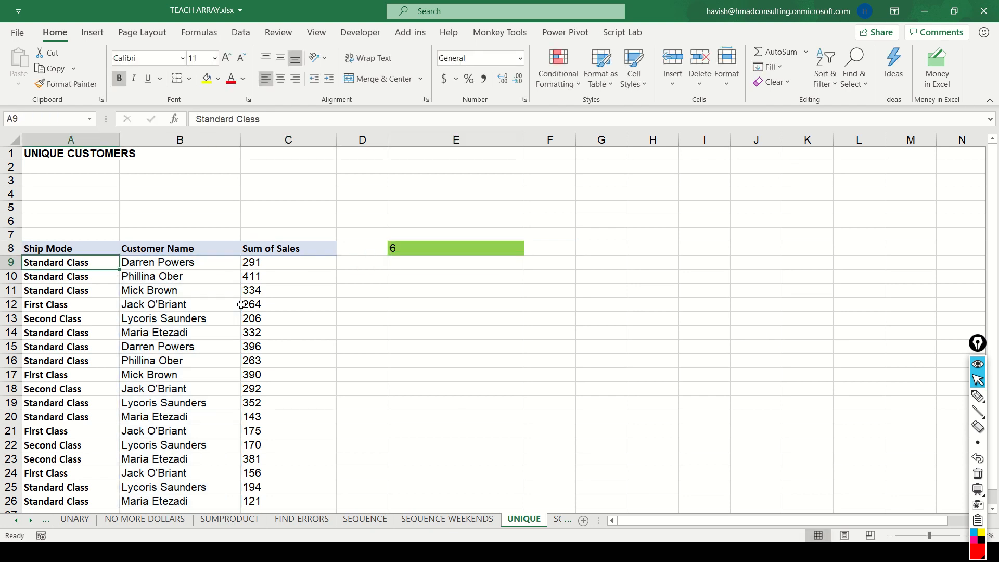
key("shift+Right")
key("shift+Right")
key("ctrl+c")
key("Down")
key("ctrl+v")
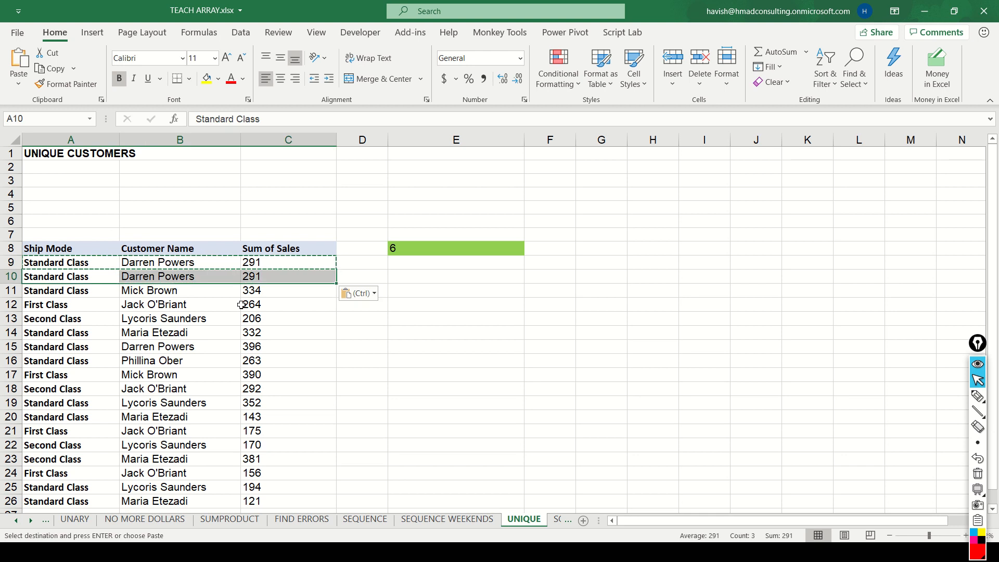
key("Escape")
Compare the ship mode and customer name of the duplicate records in rows 9 and 10
key("Up")
key("shift+Right")
key("shift+Down")
key("ctrl+v")
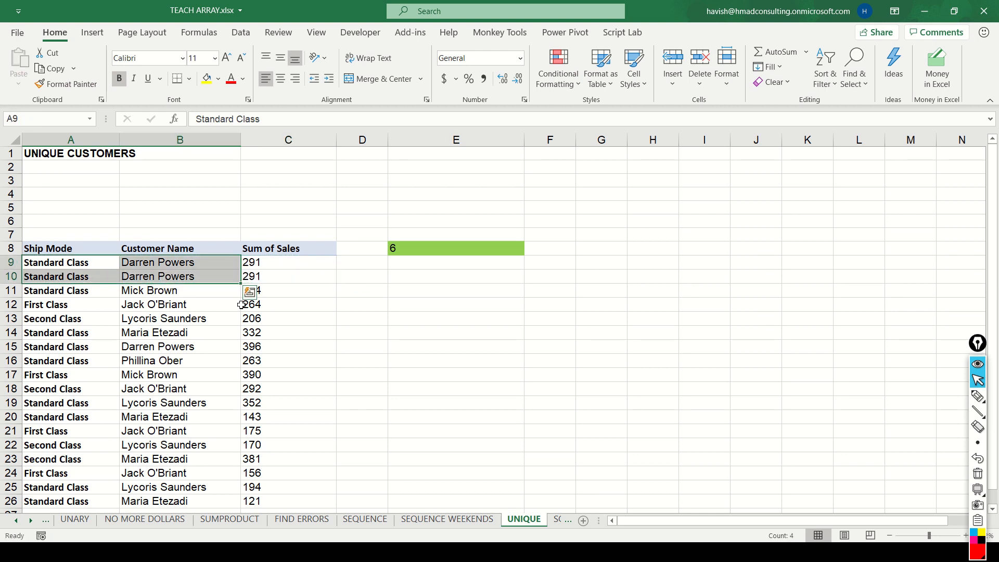
key("Right")
key("Right")
key("Right")
key("Up")
key("Left")
key("Down")
key("Left")
key("Right")
key("Right")
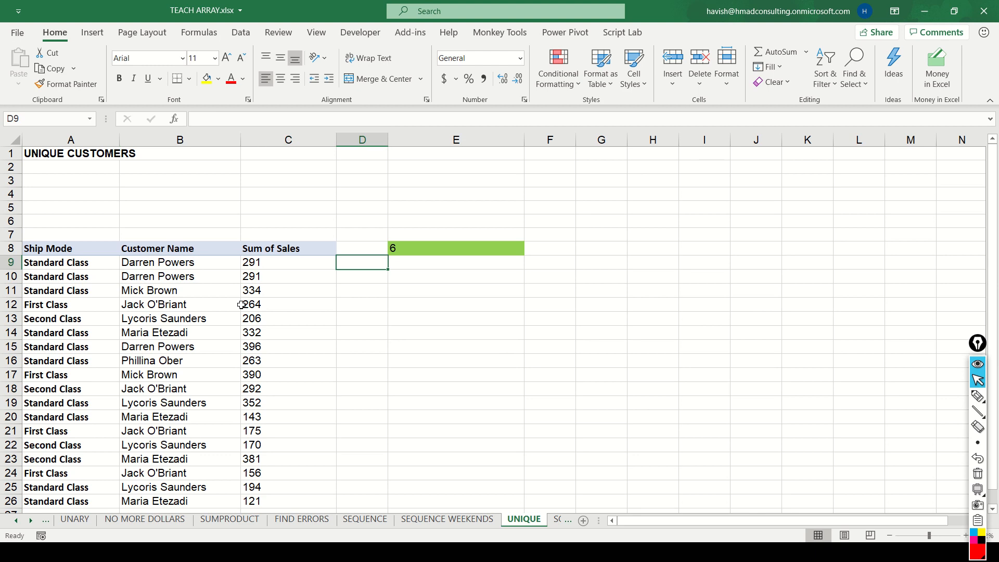
Replace E8's formula with =UNIQUE(A8:C26) to list the distinct records of the whole table, headers included
key("Up")
key("Right")
key("F2")
key("Escape")
type("=UNI")
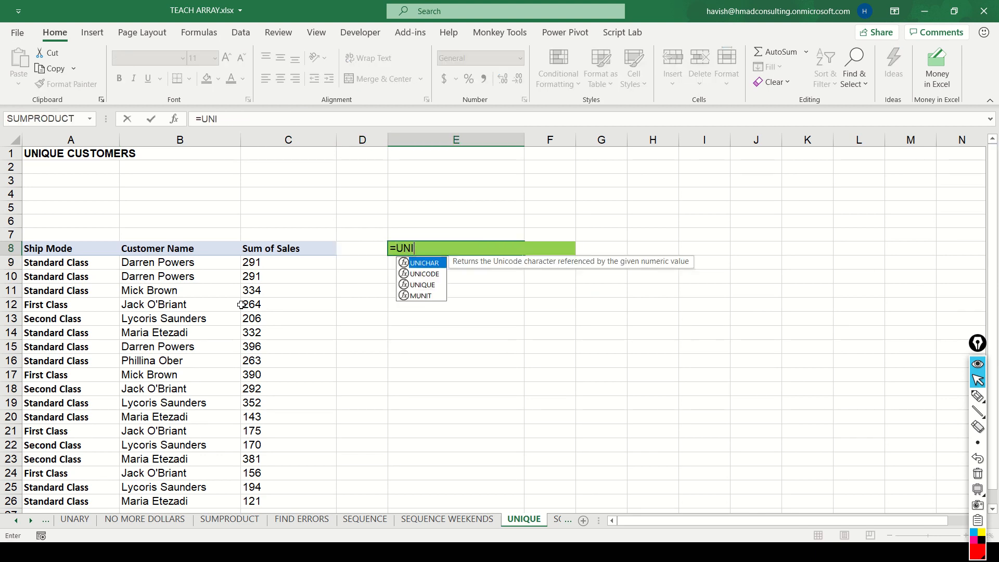
key("Down")
key("Down")
key("Tab")
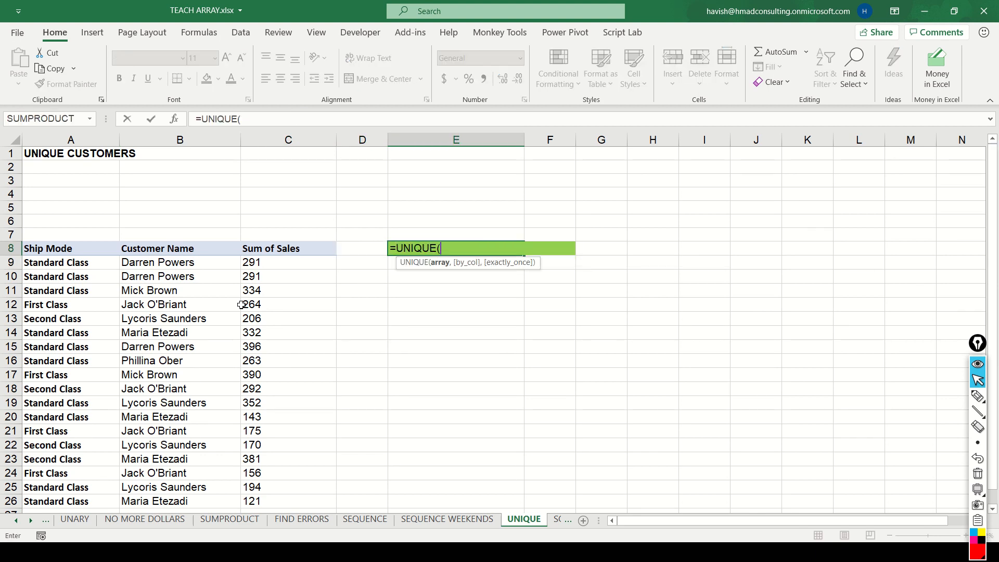
key("Left")
key("Left")
key("Left")
key("Down")
key("Down")
key("Left")
key("Up")
key("Up")
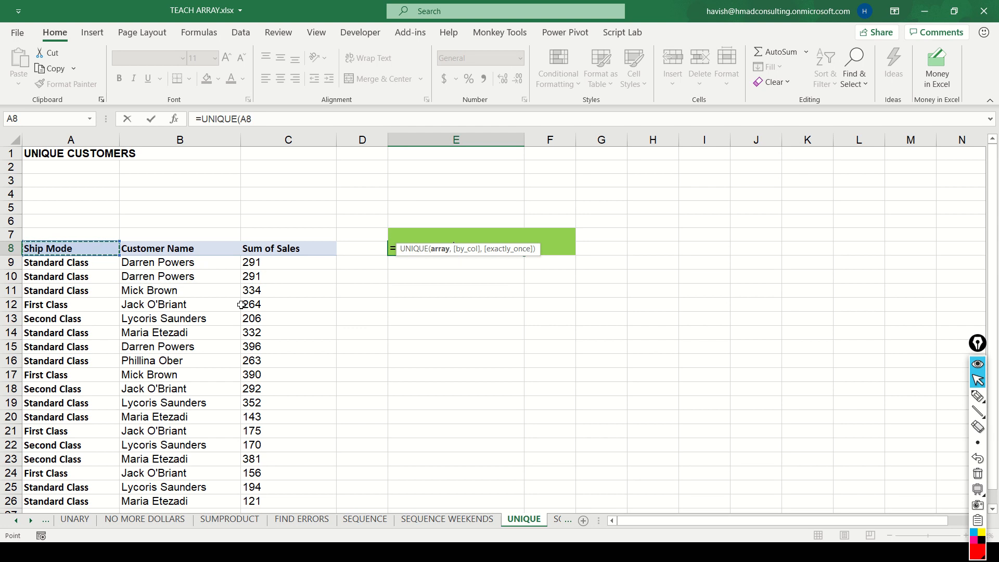
key("ctrl+shift+Right")
key("ctrl+shift+Down")
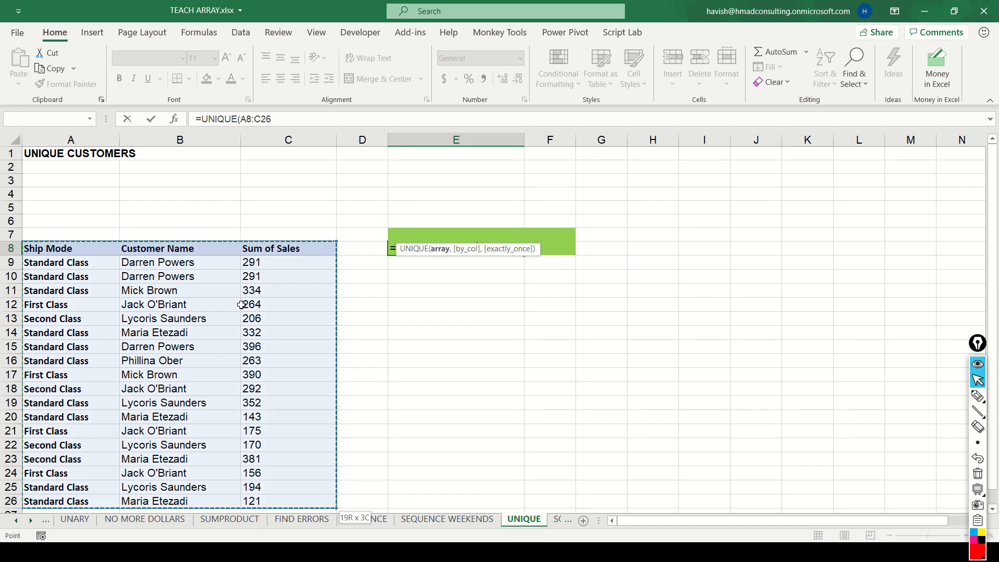
type(")")
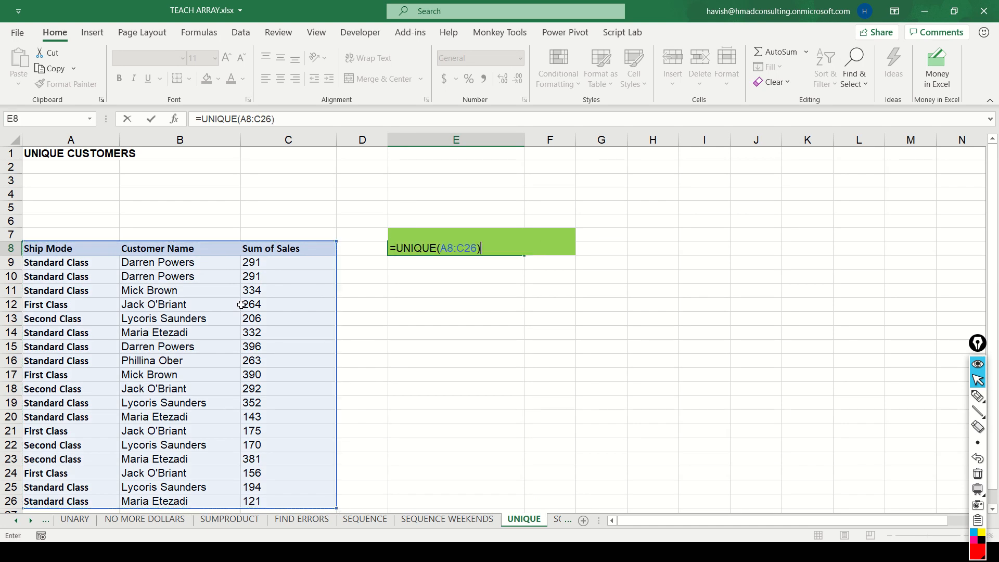
key("Return")
Select the spilled UNIQUE result from E8 and autofit the widths of its columns
key("Up")
key("ctrl+shift+Down")
key("ctrl+shift+Right")
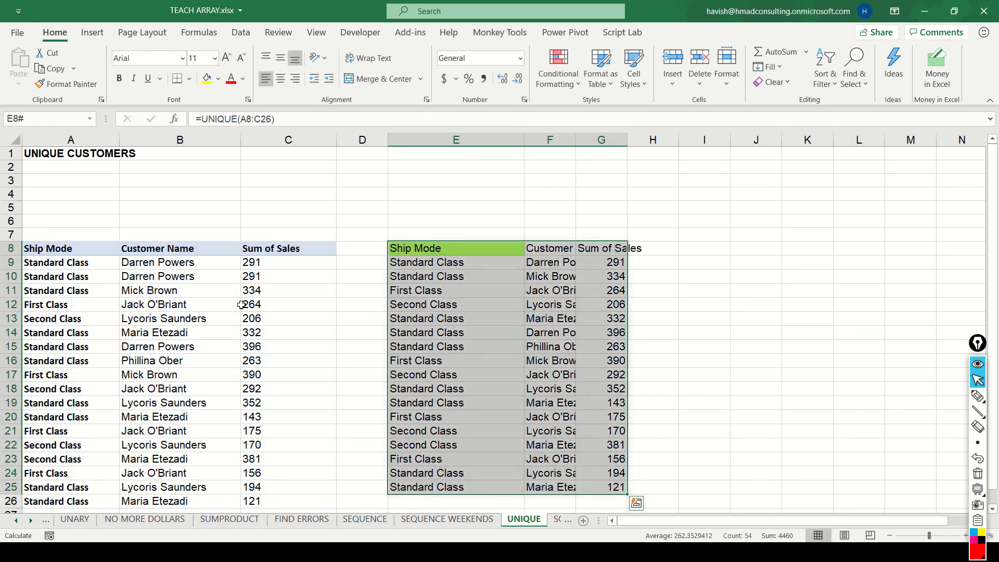
key("alt+h")
key("o")
key("i")
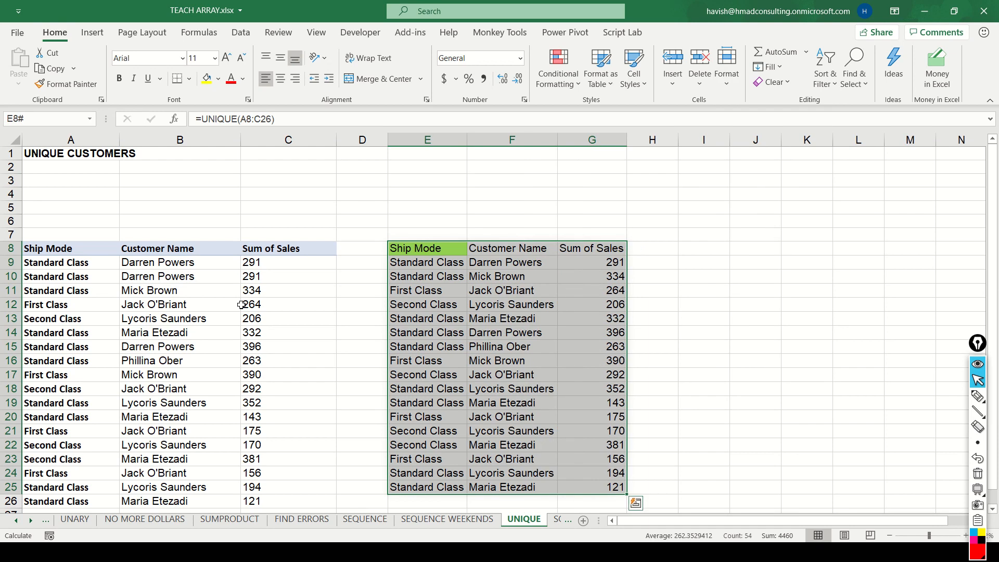
Compare the source record in A9:C9 with the matching spilled record in E9:G9
key("Down")
key("shift+space")
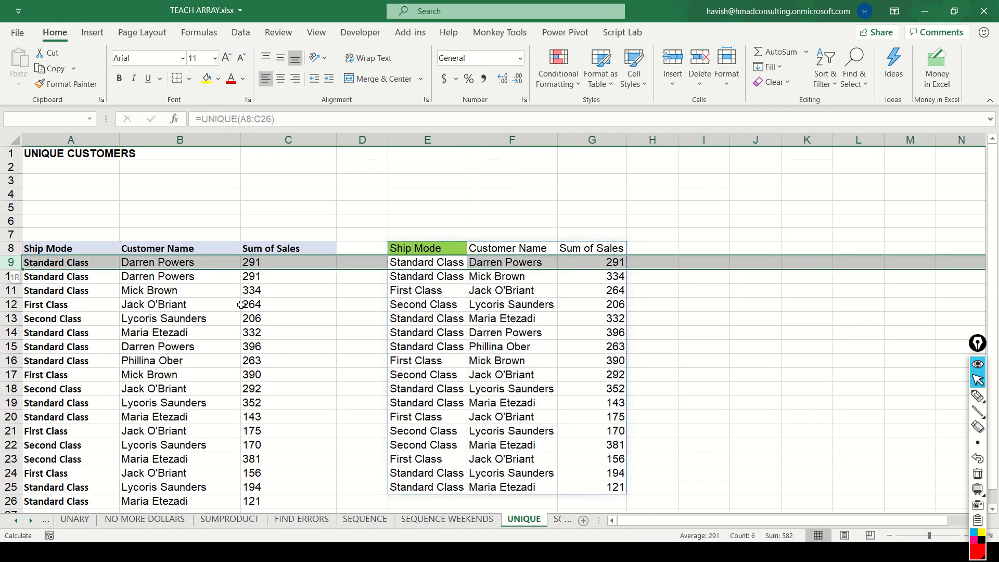
left_click(94, 262)
key("shift+Right")
key("shift+Right")
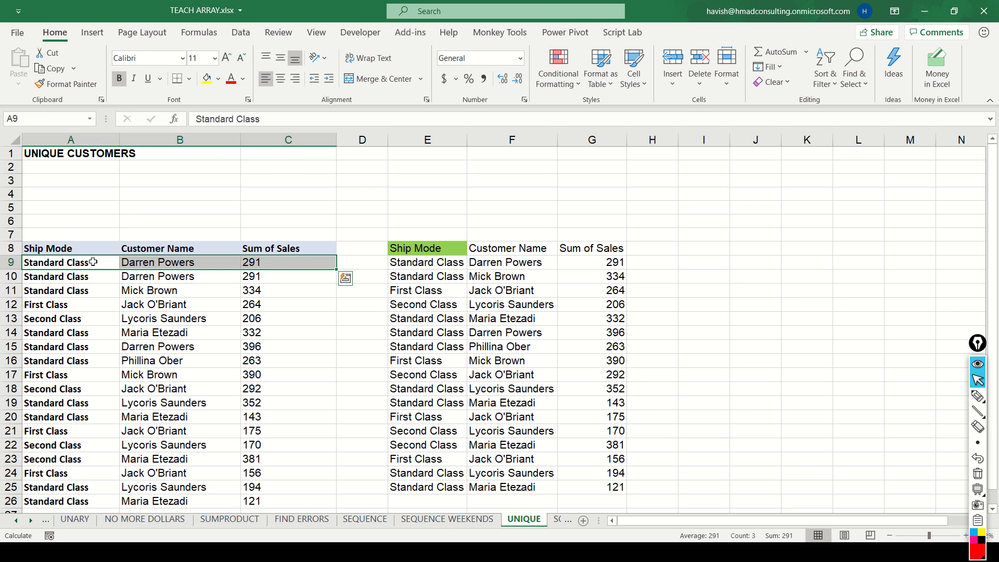
key("Left")
key("ctrl+Right")
key("ctrl+Right")
key("shift+Right")
key("shift+Right")
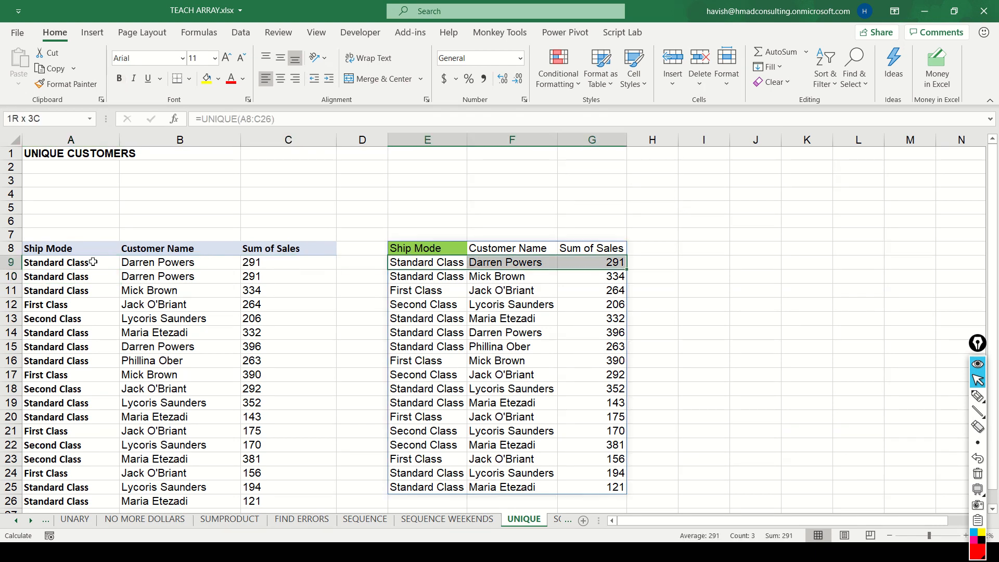
Examine the duplicate source record in row 10 against the complete spilled list starting at E8
key("Down")
key("Left")
key("Home")
key("shift+Right")
key("shift+Right")
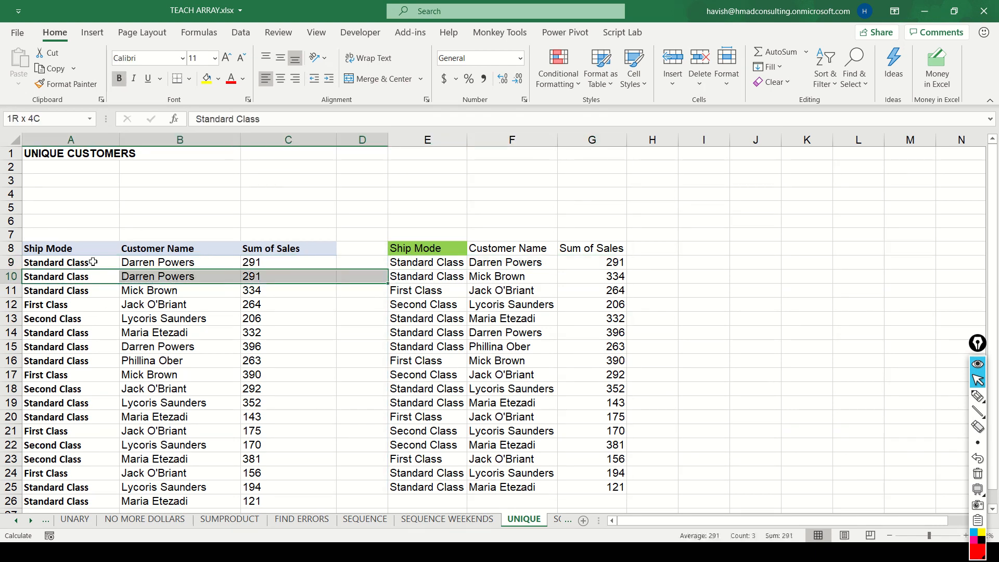
key("ctrl+Right")
key("Right")
key("Right")
key("Up")
key("Up")
key("ctrl+shift+Down")
key("ctrl+shift+Right")
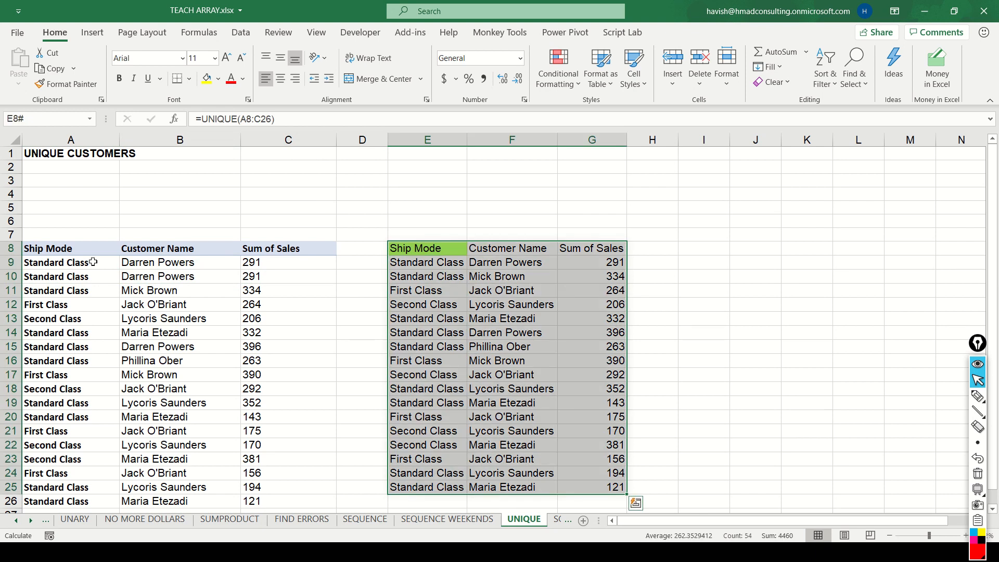
View the Remove Duplicates options for the source table A8:C26, and cancel without removing anything
key("ctrl+Left")
key("ctrl+shift+Down")
key("ctrl+shift+Left")
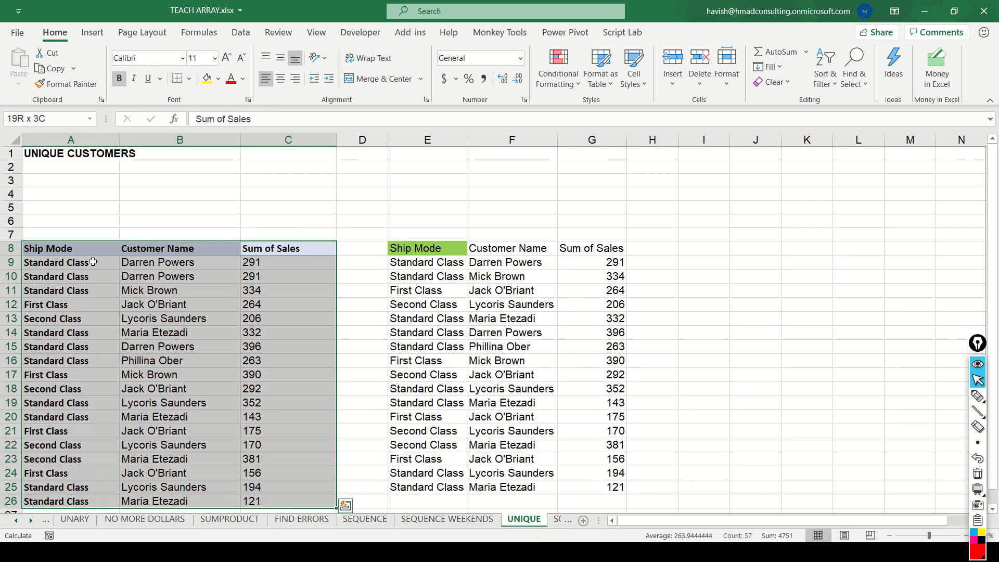
left_click(246, 37)
left_click(660, 69)
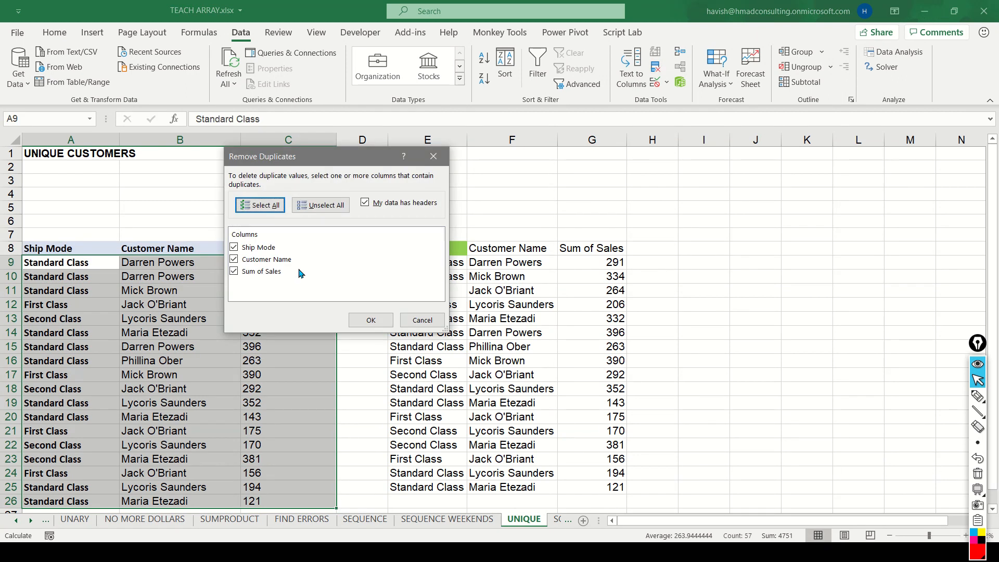
key("Escape")
Review the UNIQUE formula in E8 and the source range it refers to
key("Right")
key("Right")
key("F2")
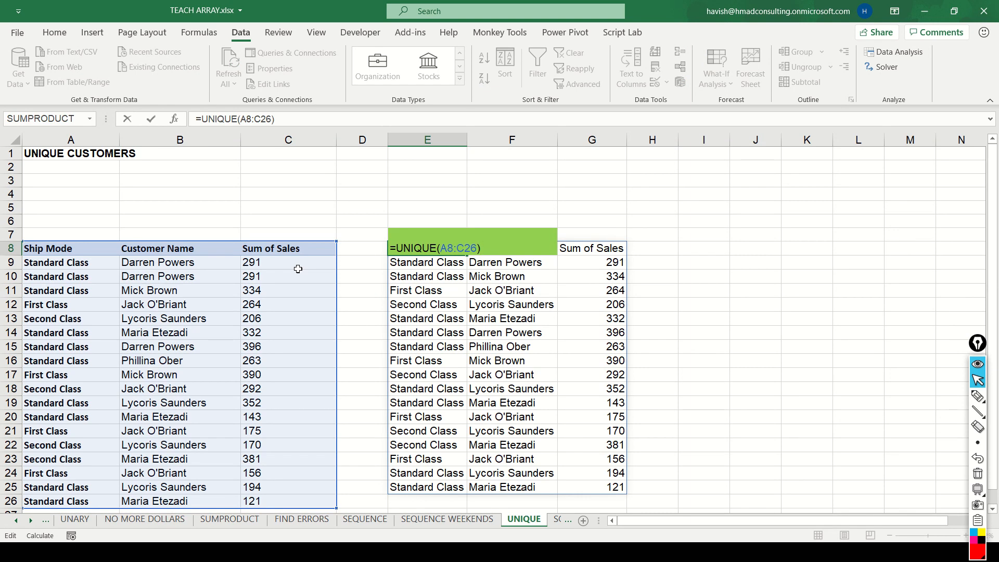
key("Escape")
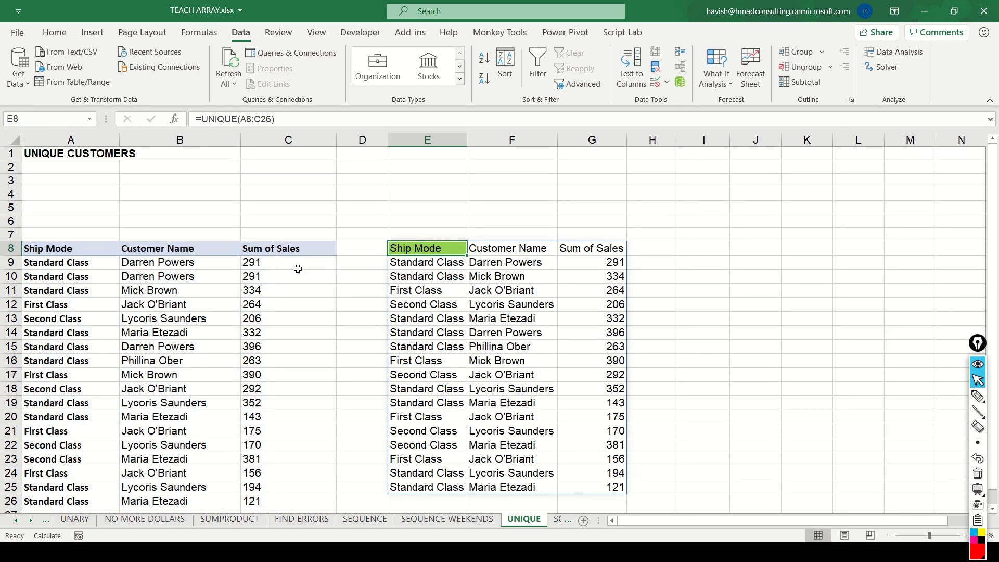
Enter =UNIQUE(B9:B26) in I8 to list the distinct customer names separately
key("Right")
key("Right")
key("Right")
key("Right")
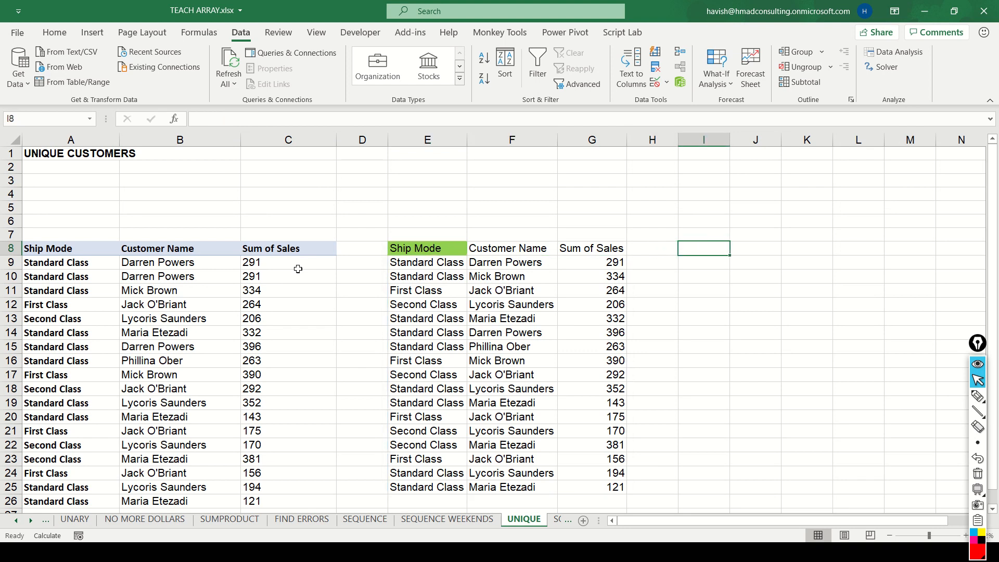
scroll(298, 269, "right", 3)
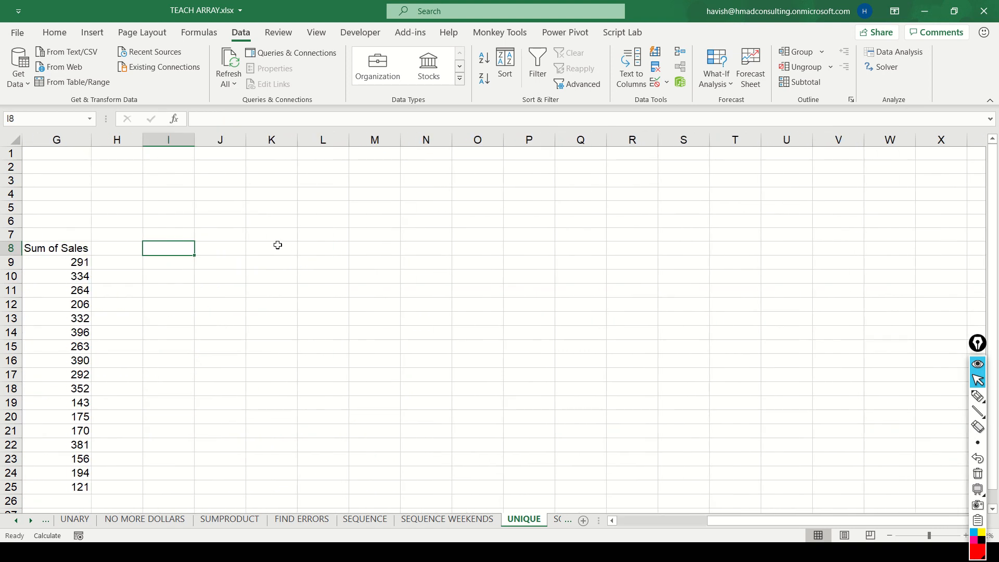
left_click(278, 245)
key("Left")
key("Left")
scroll(278, 245, "left", 3)
type("=UNICHAR")
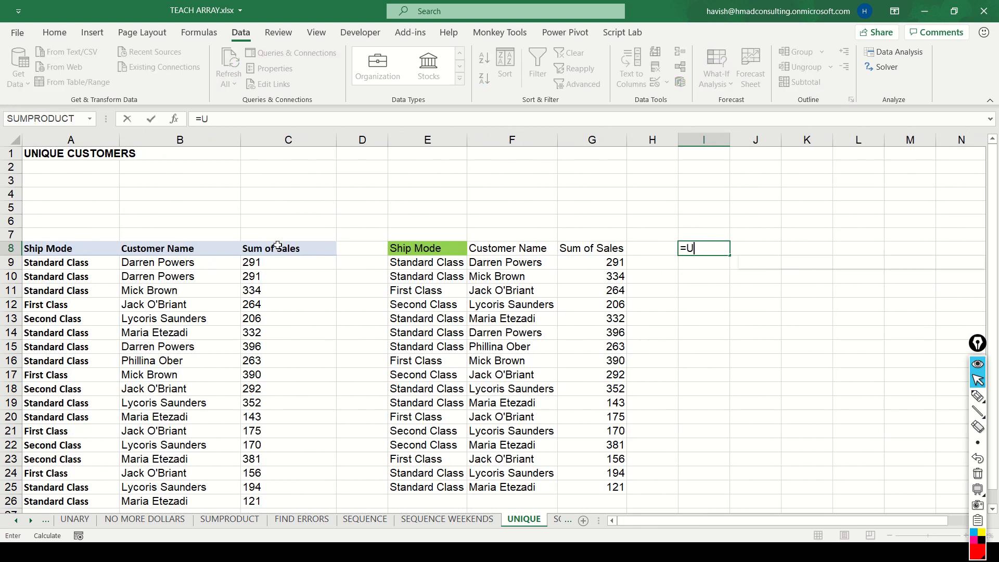
key("BackSpace")
key("BackSpace")
key("BackSpace")
key("BackSpace")
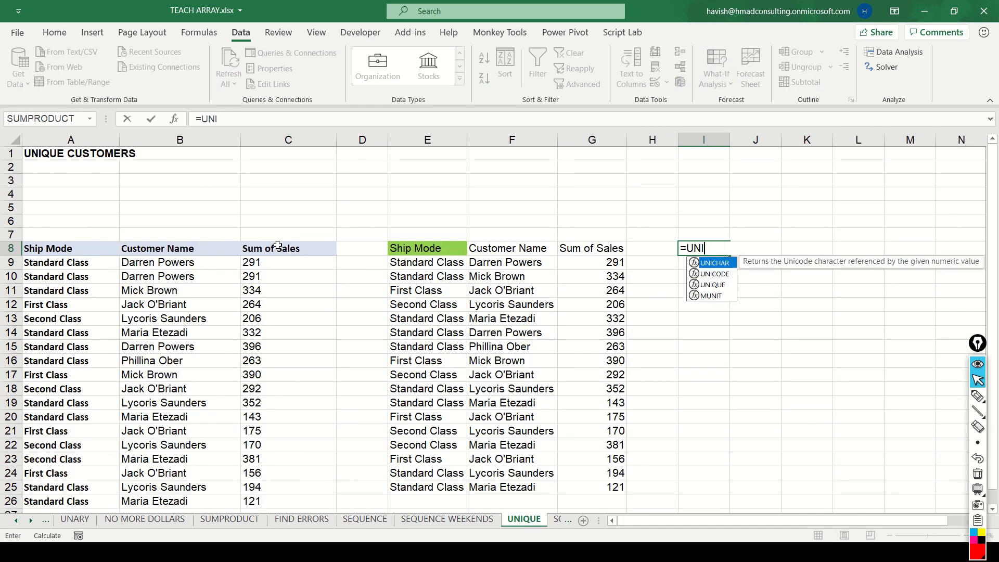
key("Down")
key("Down")
key("Tab")
key("Left")
key("Left")
key("Left")
key("Left")
key("Left")
key("Left")
key("Left")
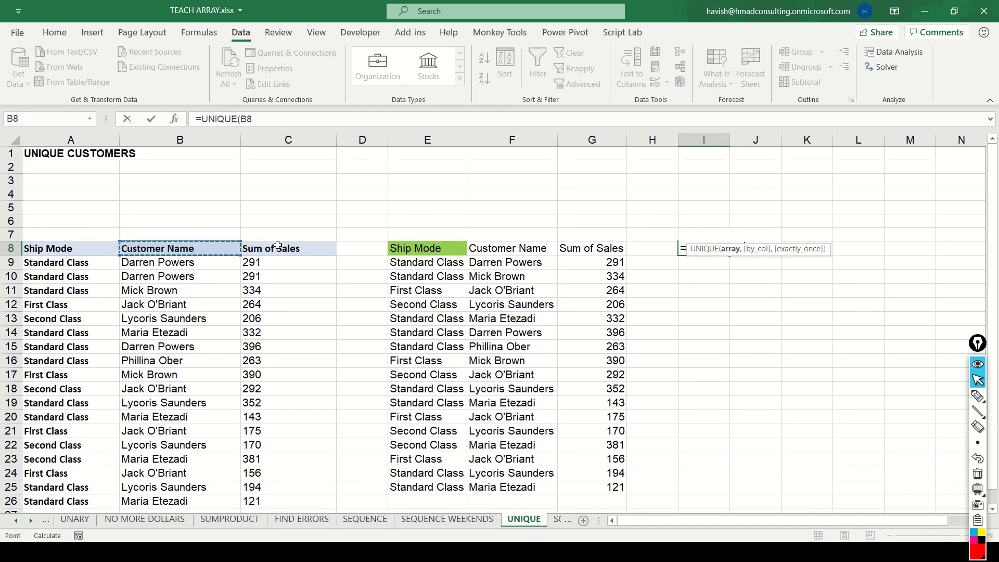
key("Down")
key("ctrl+shift+Down")
key("Return")
Enter a COUNTA formula in K8 that counts the distinct customer names listed from I8
key("F2")
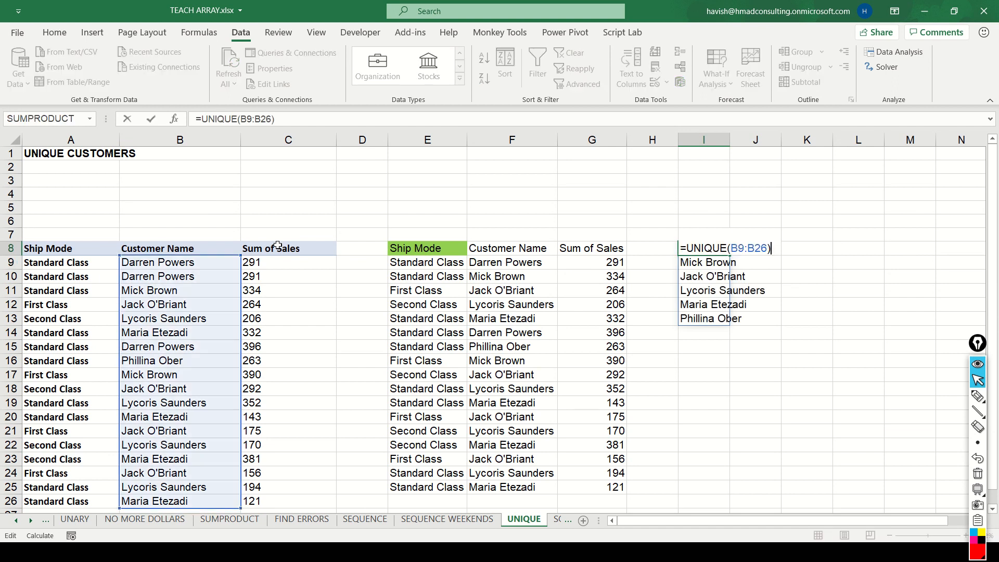
key("Tab")
key("Tab")
type("=COU")
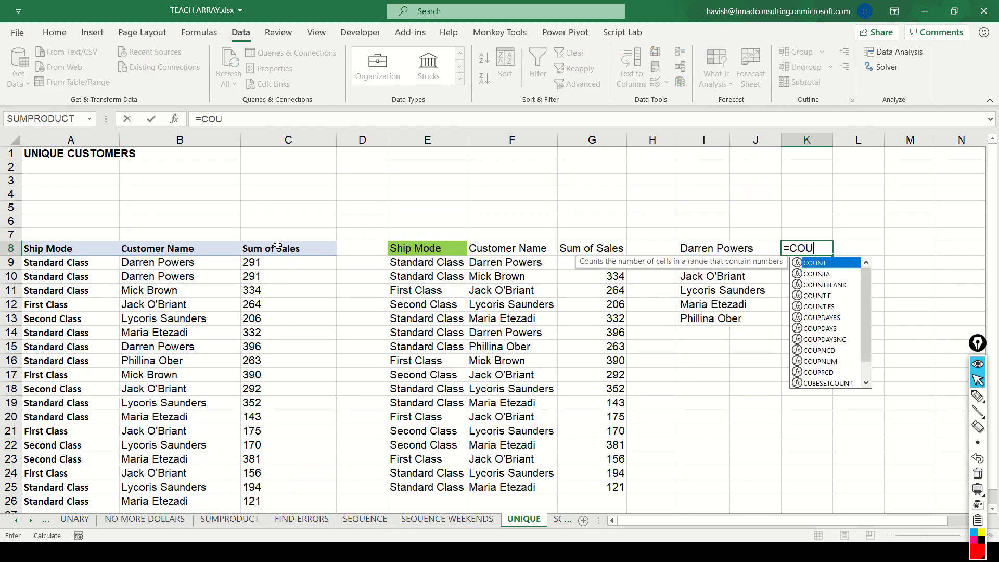
type("NTA(")
key("Left")
key("Left")
key("Return")
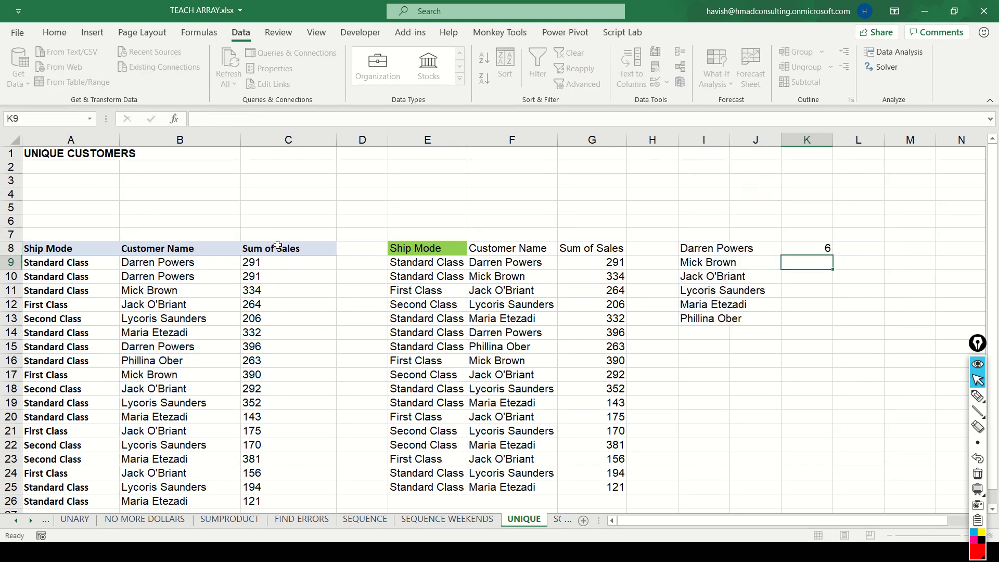
Try to copy the distinct customer list from column I to N8 with a regular paste
key("Up")
key("Right")
scroll(278, 245, "right", 3)
key("Left")
key("Left")
key("Left")
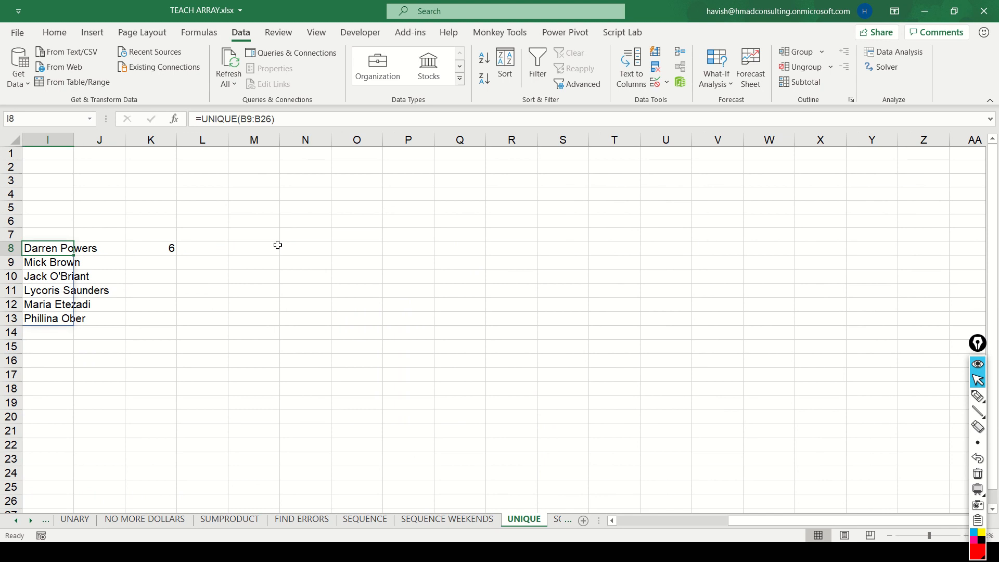
key("ctrl+shift+Down")
key("ctrl+c")
key("Right")
key("Right")
key("Right")
key("Right")
key("Right")
key("ctrl+v")
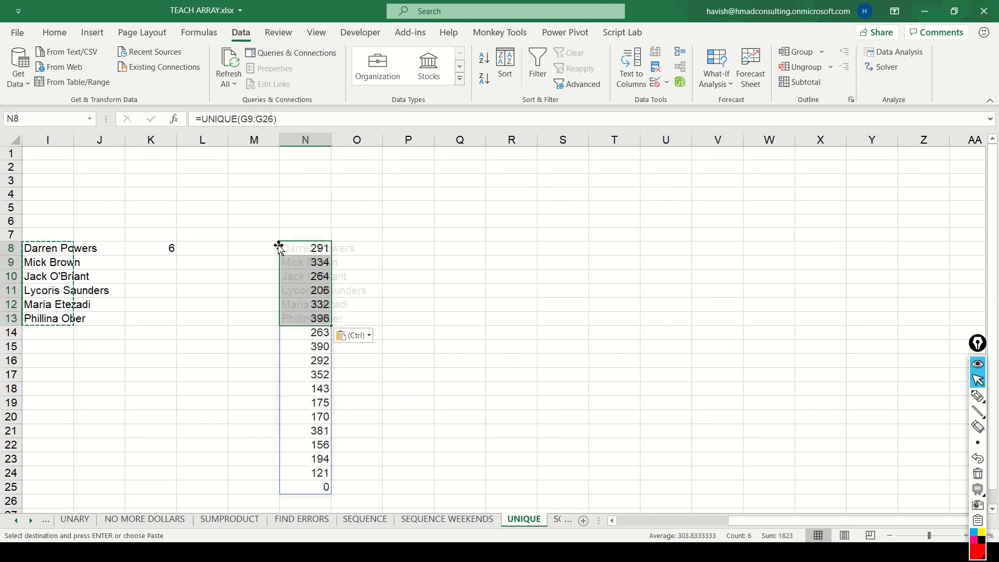
key("Escape")
Copy the distinct customer list I8:I13 again and paste it as values starting at N8
scroll(279, 248, "left", 2)
key("Left")
key("Left")
key("Left")
key("Left")
key("Left")
key("ctrl+shift+Down")
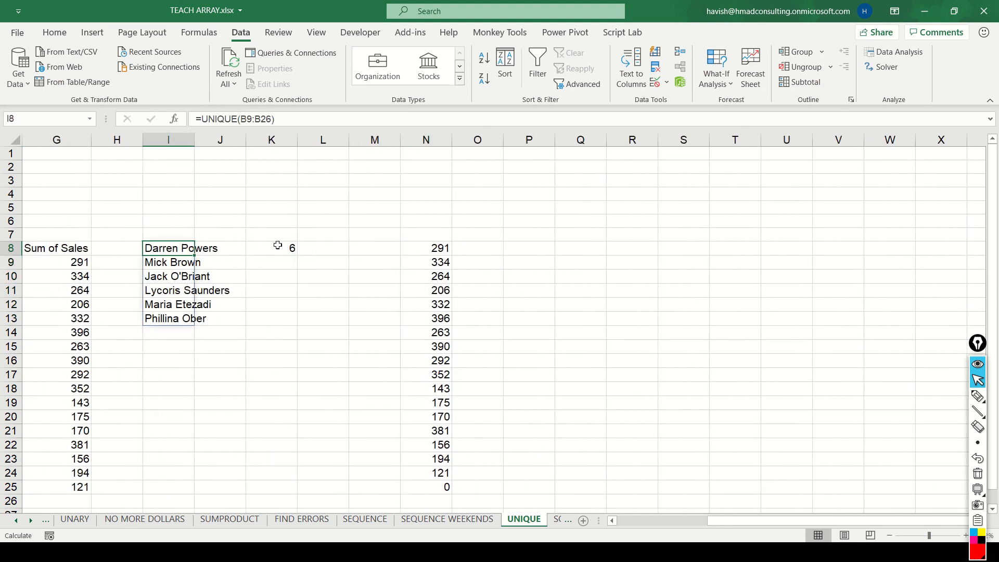
key("ctrl+c")
key("Right")
key("Right")
key("Right")
key("Right")
key("Right")
key("ctrl+v")
key("Left")
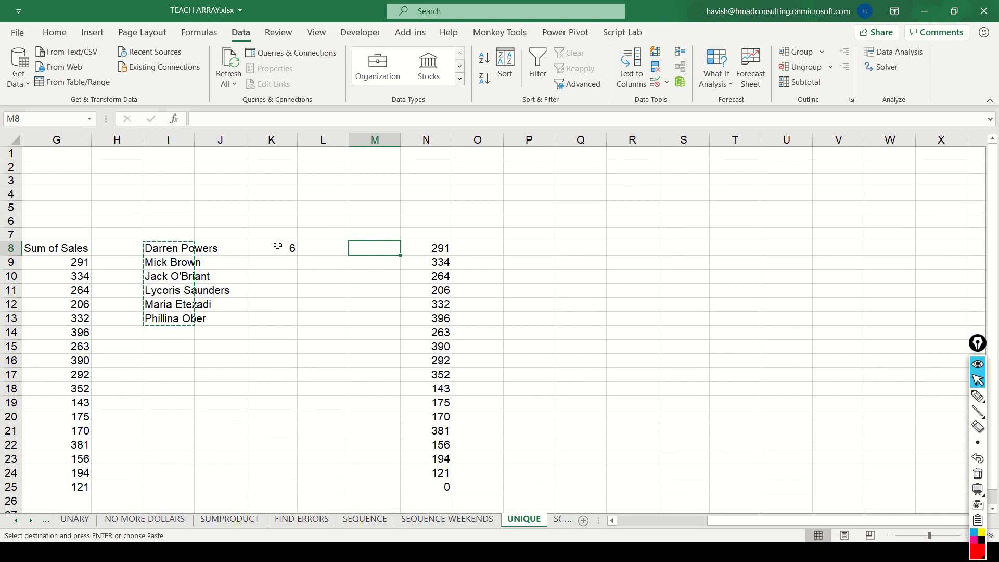
key("Right")
key("ctrl+alt+v")
key("v")
key("Return")
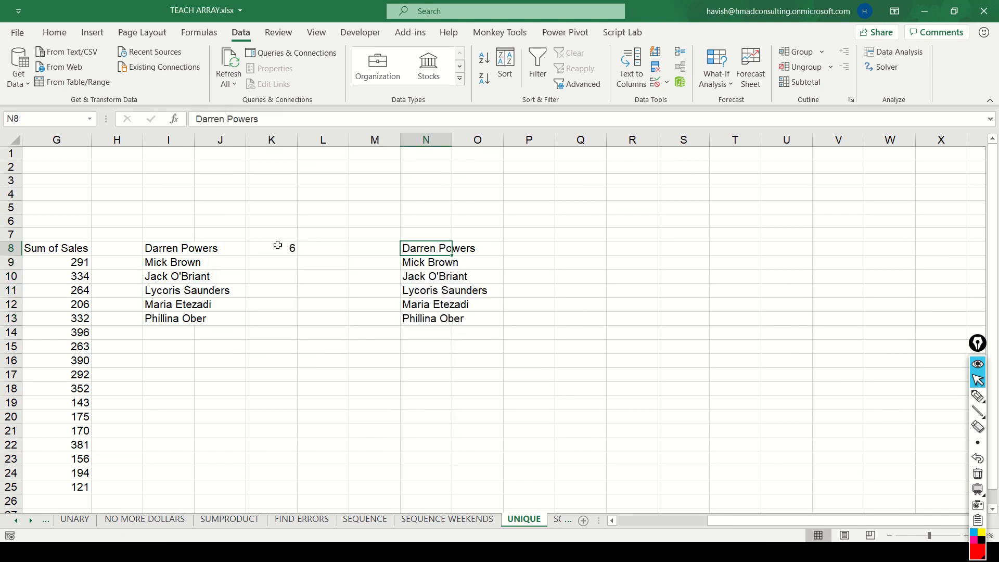
AutoFit the width of column N to the pasted customer names in N8:N13
scroll(278, 245, "right", 5)
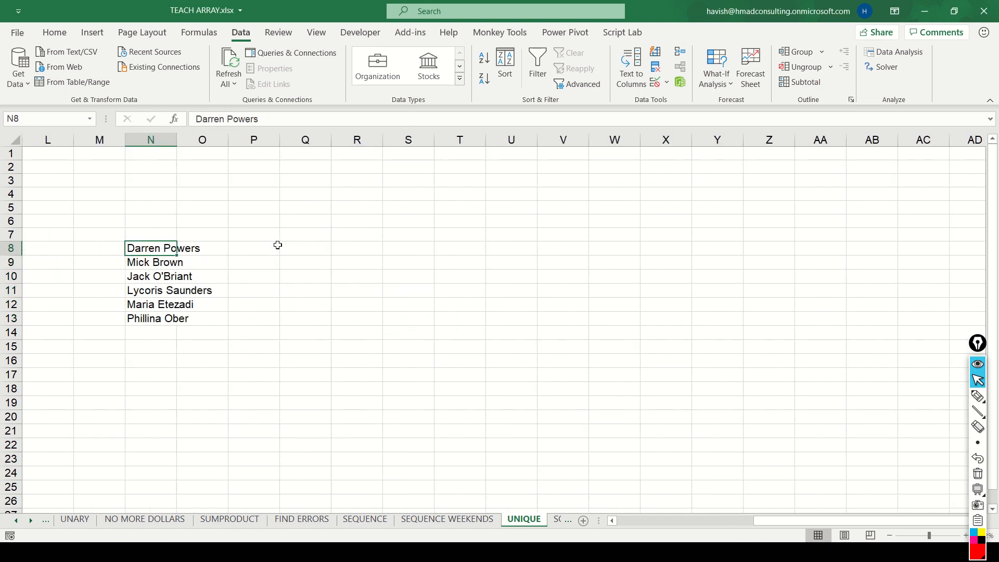
key("ctrl+shift+Down")
key("alt+h")
key("o")
key("i")
left_click(277, 245)
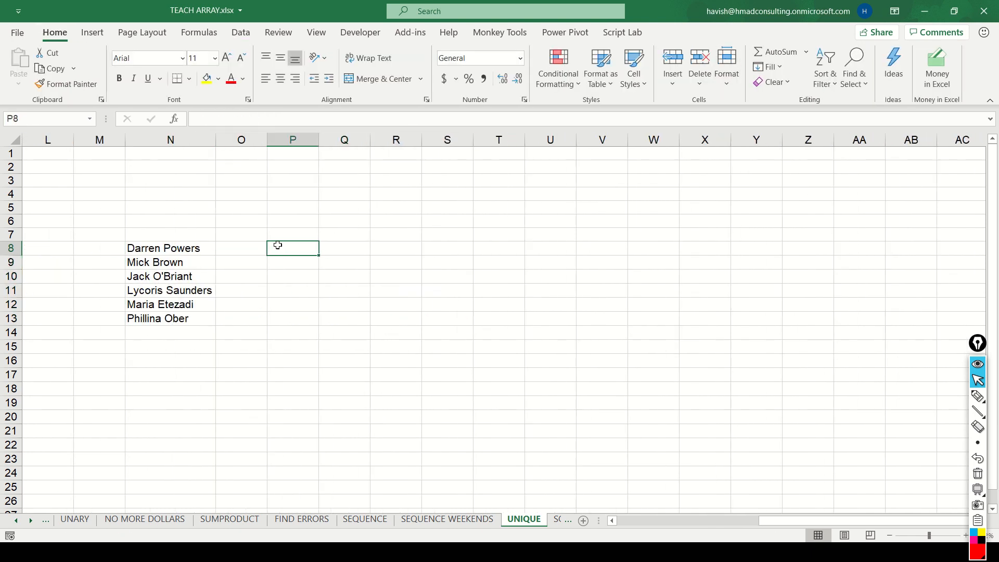
Enter the heading UNIQUE in Q7, correcting its spelling
key("Right")
key("Up")
type("UNQUE")
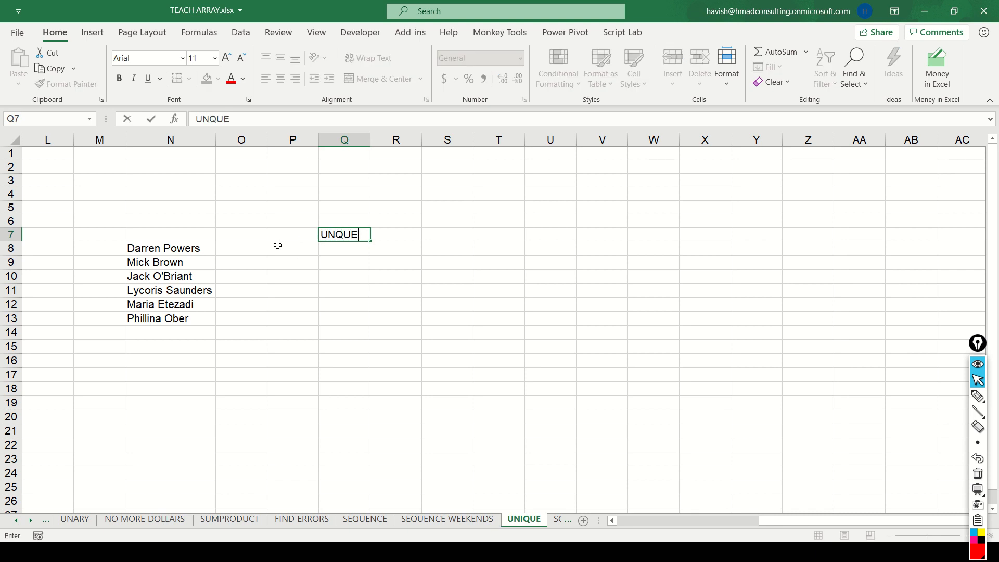
key("Return")
key("Up")
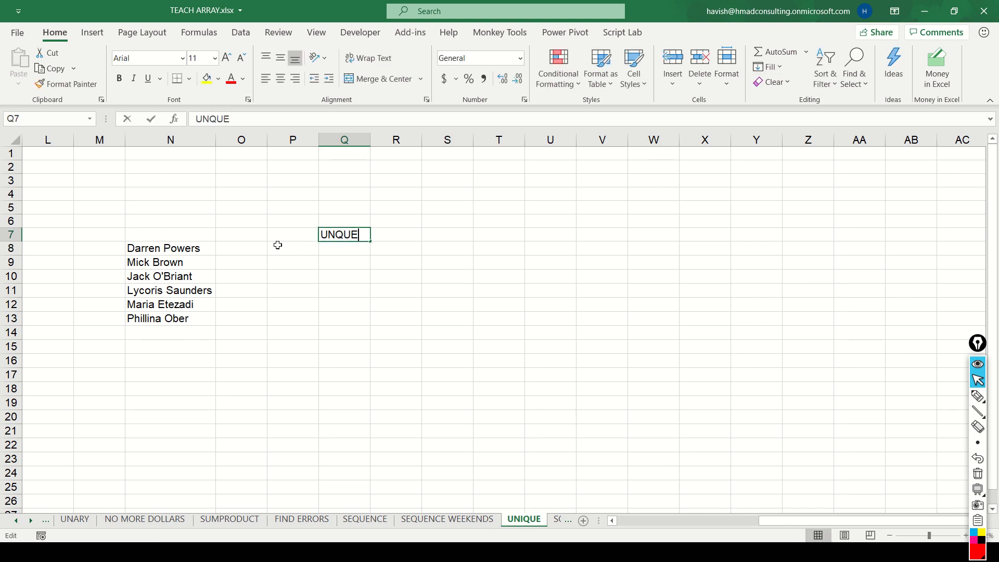
key("F2")
key("Left")
key("Left")
type("I")
key("Return")
Copy the first customer name from N8 into N14 to create a duplicate at the end of the list
key("Left")
key("Left")
key("Left")
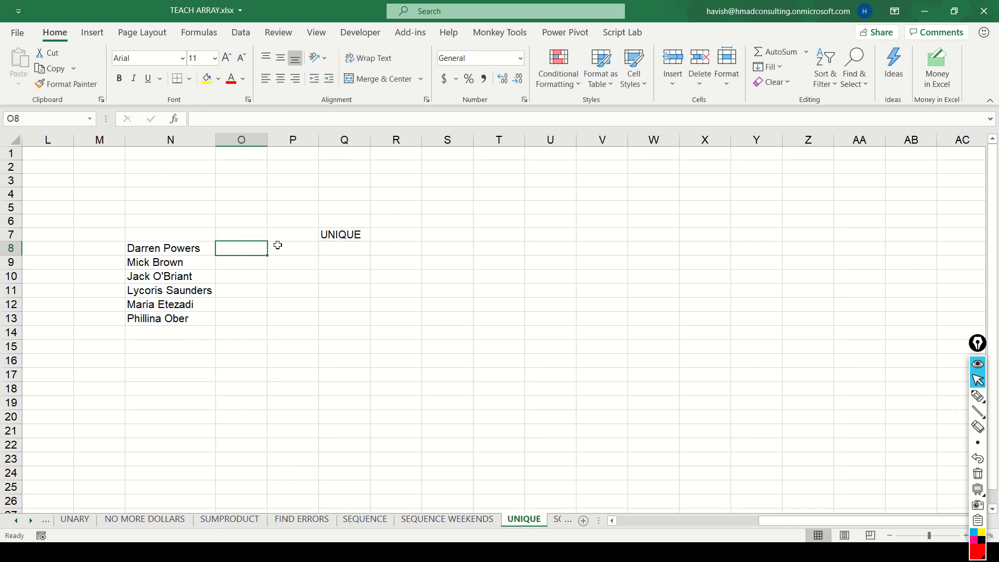
key("ctrl+shift+Down")
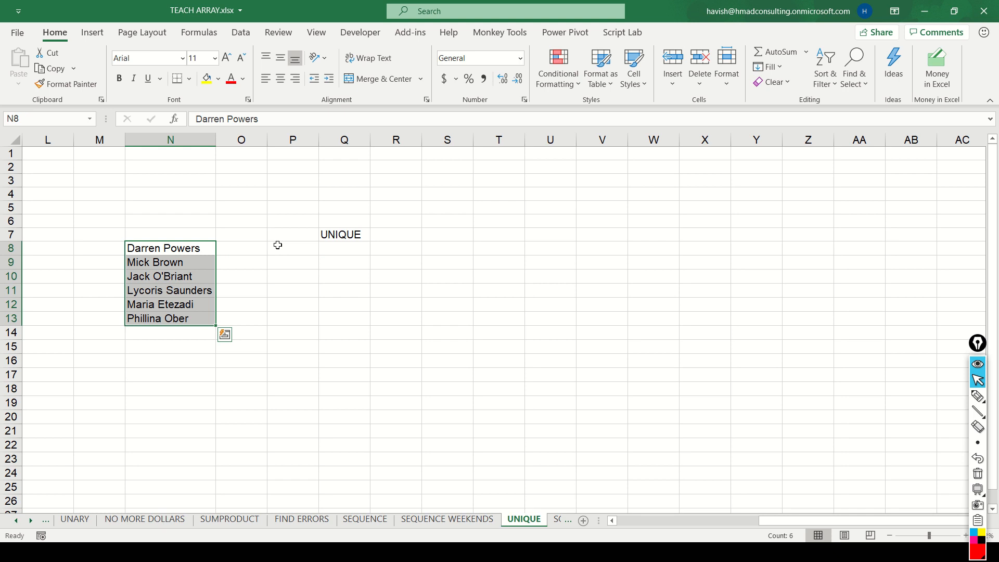
key("Down")
key("Down")
key("Down")
key("Up")
key("Up")
key("Up")
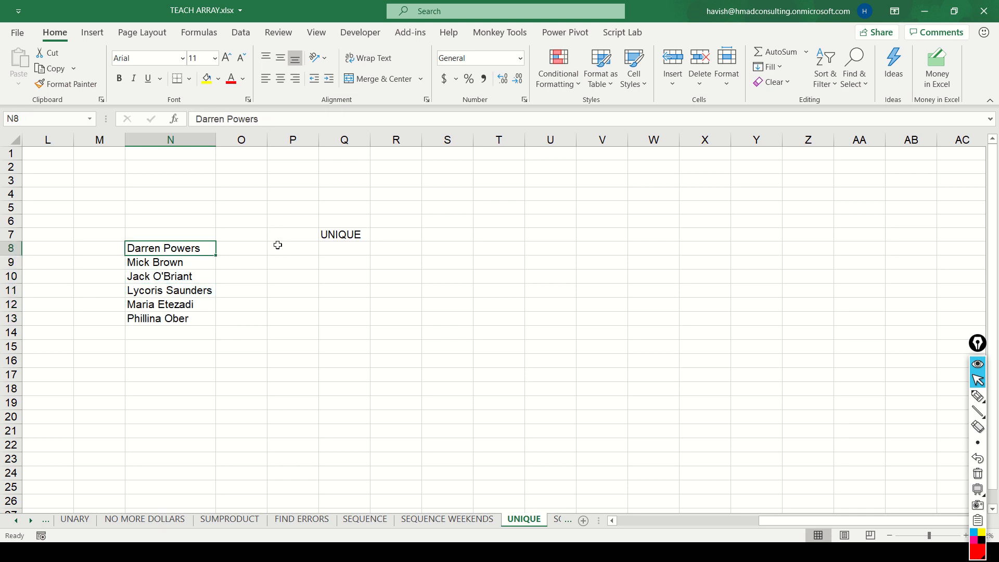
key("ctrl+c")
key("Down")
key("Down")
key("Down")
key("Down")
key("Down")
key("Down")
key("ctrl+v")
key("Escape")
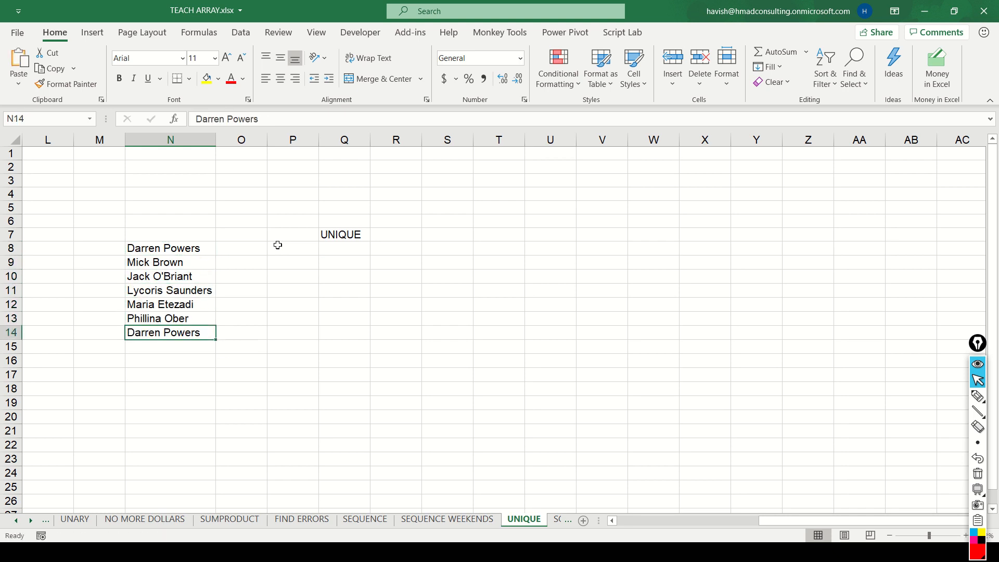
Enter =UNIQUE(N8:N14) in Q8 below the heading to list the distinct customer names
key("Right")
key("Up")
key("Right")
key("Up")
key("Right")
key("Up")
key("Up")
key("Up")
key("Up")
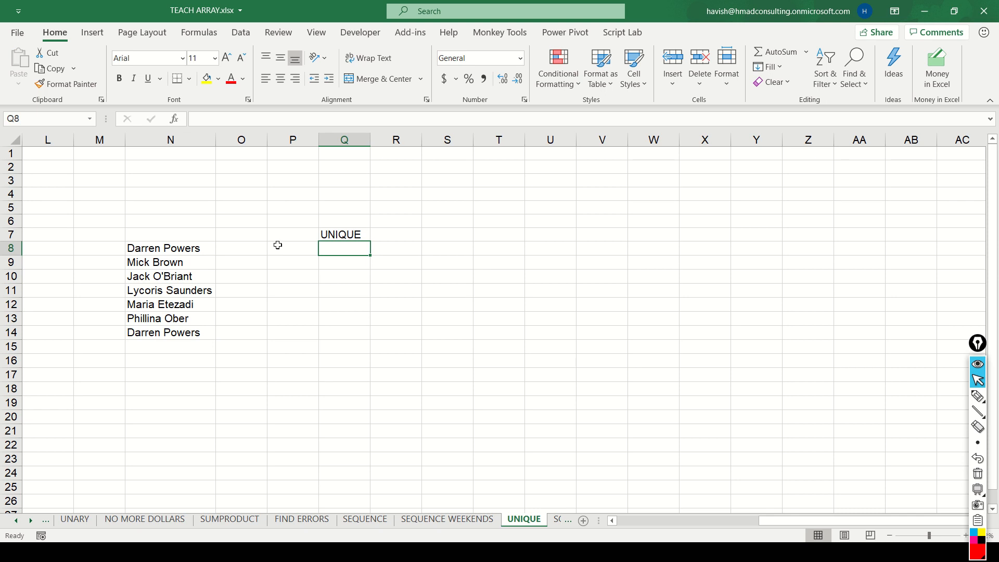
type("=UNI")
key("Down")
key("Down")
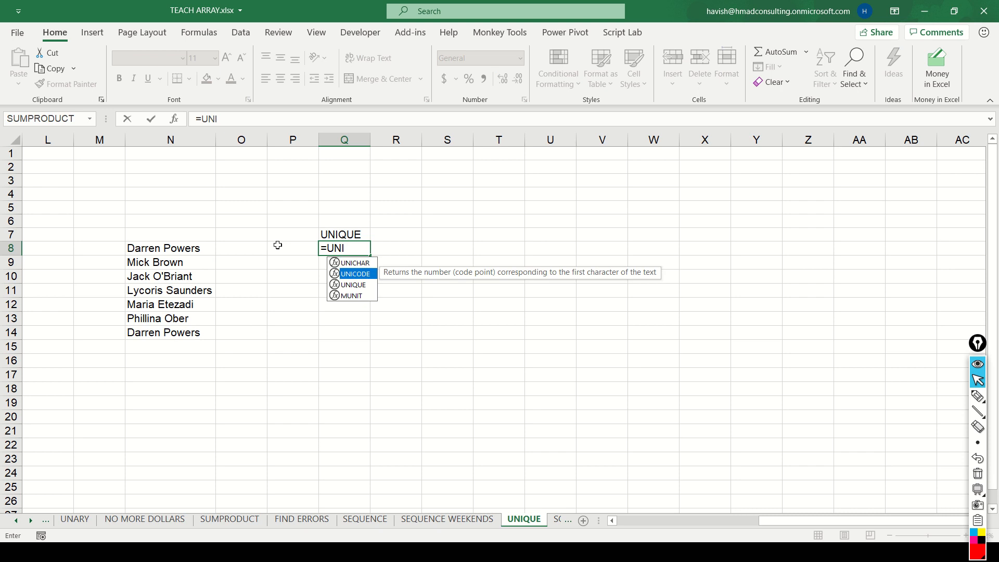
key("Tab")
left_click(278, 245)
key("Left")
key("Left")
key("shift+Down")
key("shift+Down")
key("shift+Down")
key("shift+Down")
key("shift+Down")
key("shift+Down")
key("ctrl+Return")
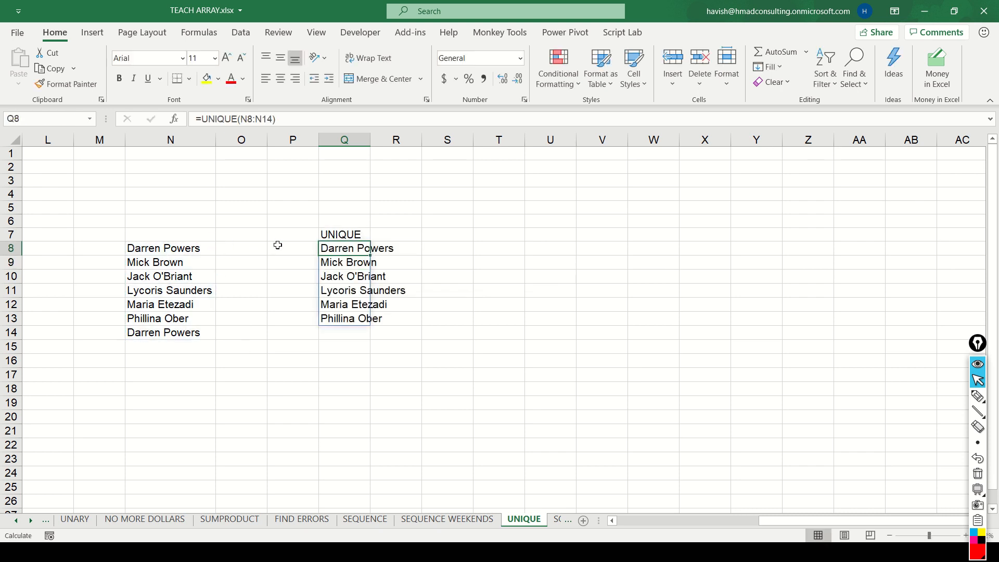
Widen column Q so the full customer names fit
key("shift+Down")
key("shift+Down")
key("shift+Down")
key("shift+Down")
key("shift+Down")
left_click_drag(370, 139, 429, 139)
Copy the customer name from N13 into N15 as a second duplicate in the list
left_click(175, 349)
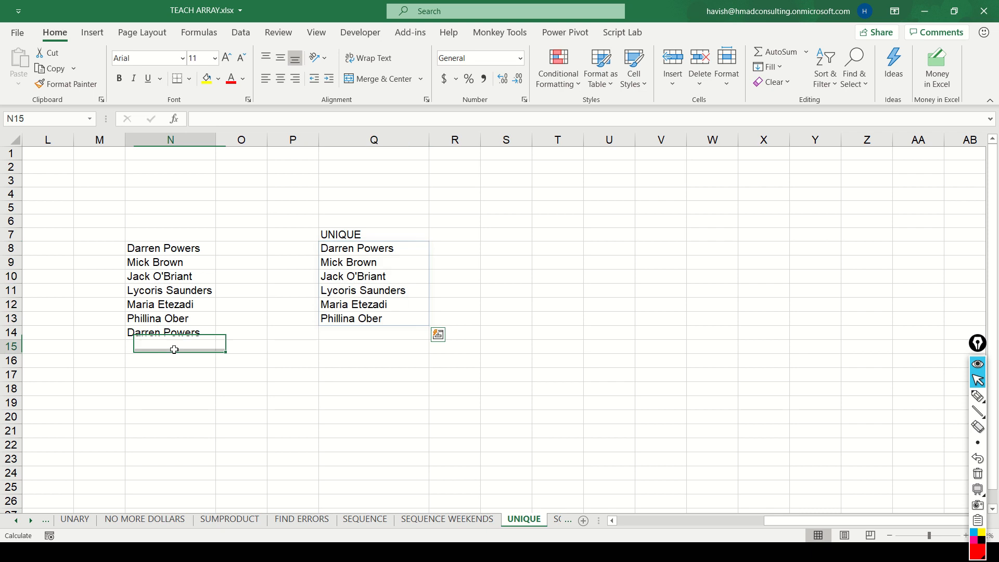
key("ctrl+d")
key("ctrl+z")
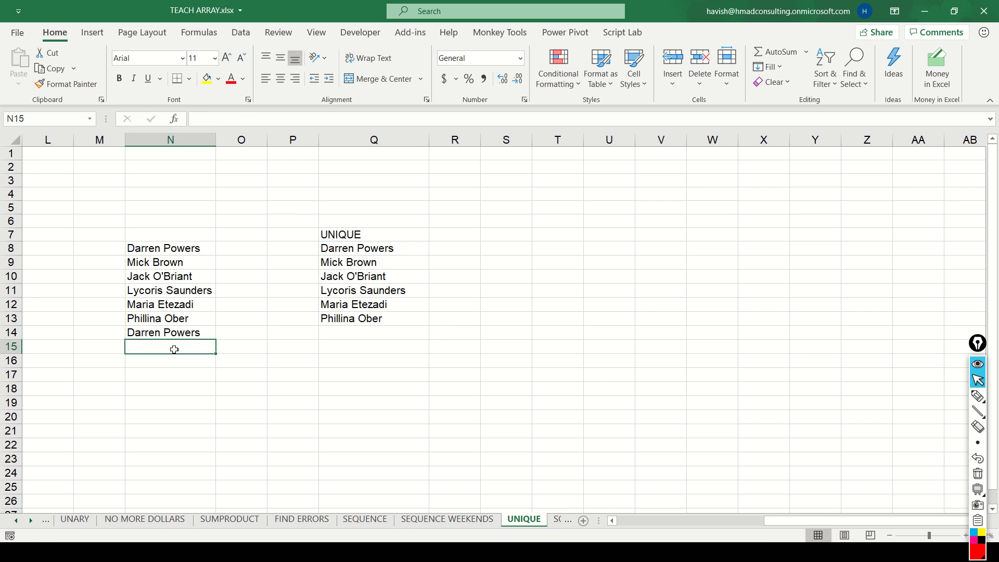
key("Up")
key("Up")
key("ctrl+c")
key("Down")
key("Down")
key("ctrl+v")
key("Down")
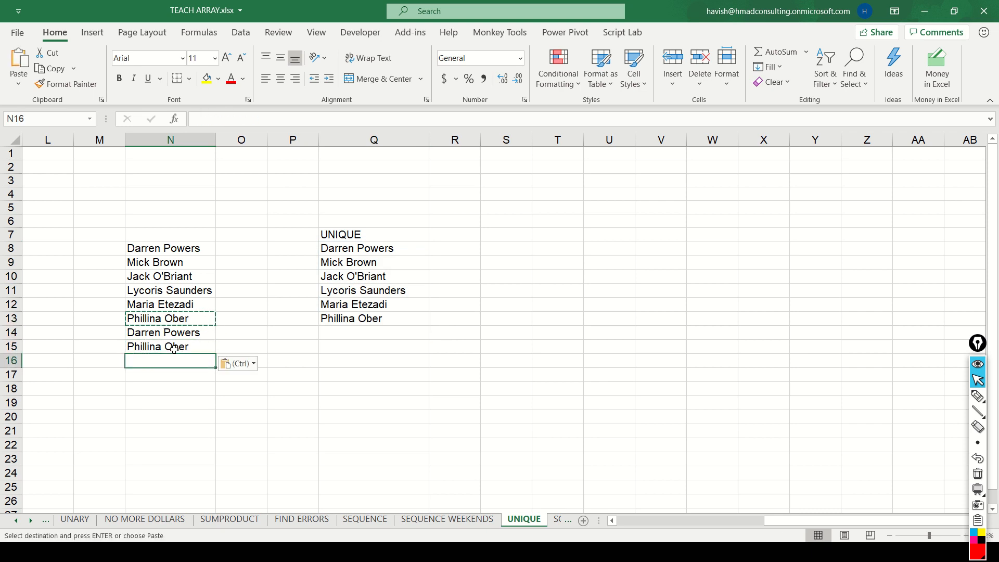
Enter a new person's first name in N16 to extend the customer list
type("hAVISH")
key("ctrl+Return")
key("Down")
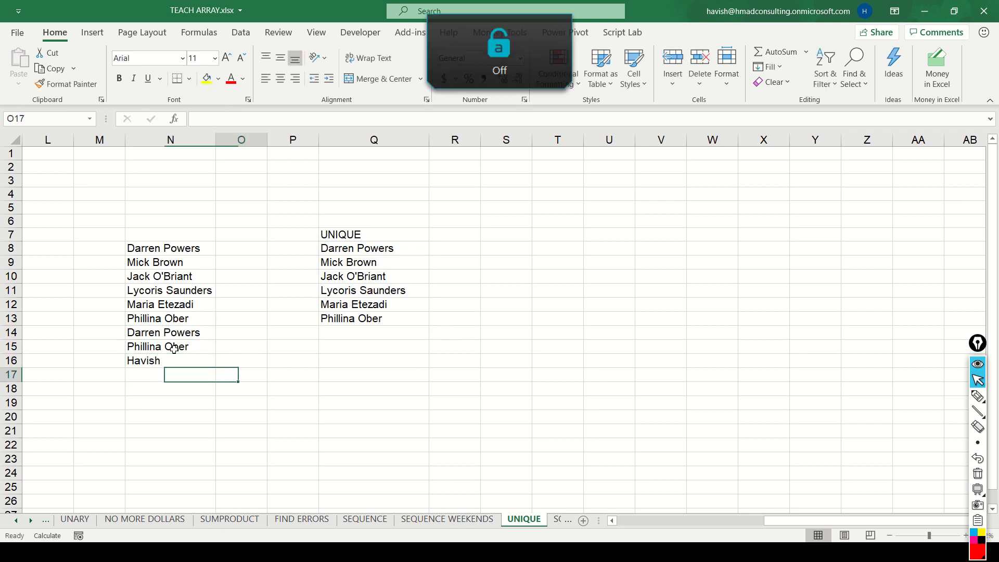
Open the UNIQUE formula in Q8 to examine its source range, and re-enter it with N8:N14
key("Up")
key("Right")
key("Right")
key("Right")
key("Up")
key("Up")
key("Up")
key("Up")
key("Up")
key("Up")
key("Up")
key("Up")
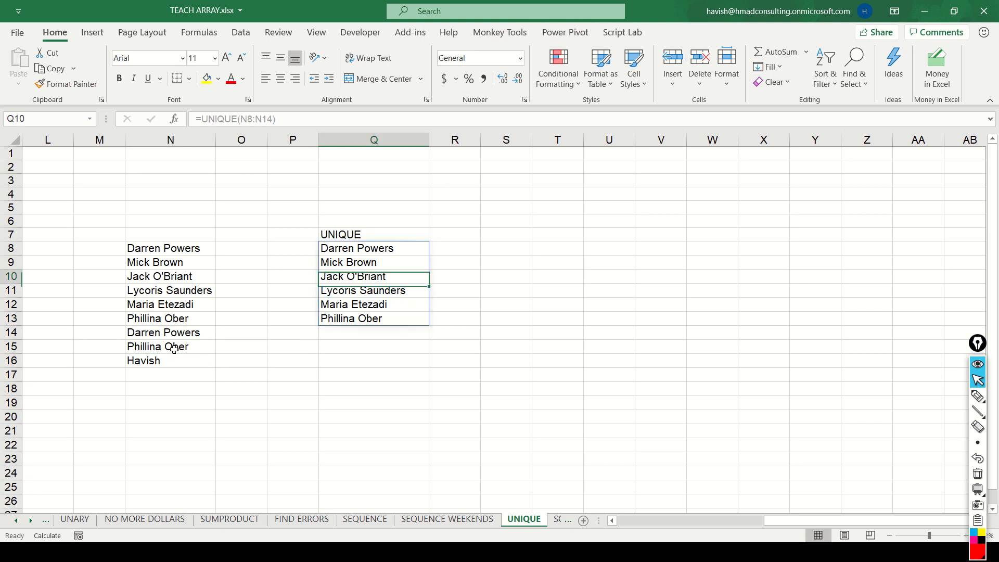
key("F2")
key("BackSpace")
key("BackSpace")
type("4)")
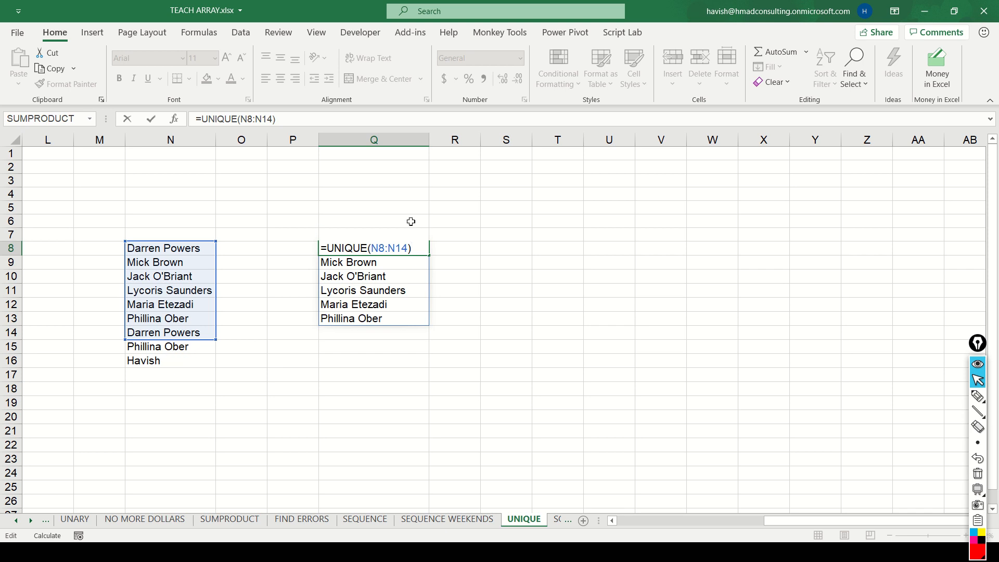
key("ctrl+Return")
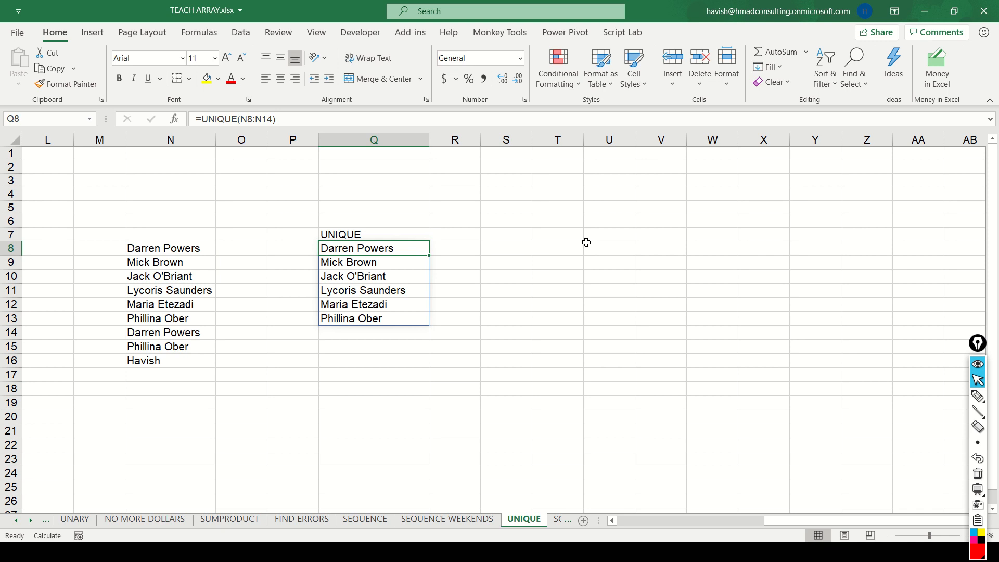
Try to reference the whole of column N by entering =N:N in T7
left_click(556, 246)
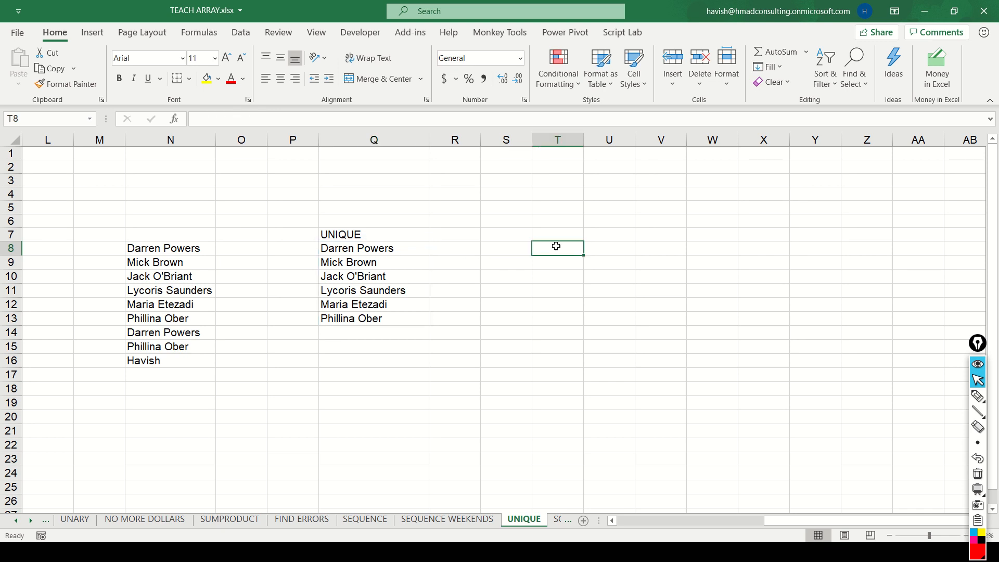
key("Up")
key("Left")
key("Left")
key("Right")
key("Right")
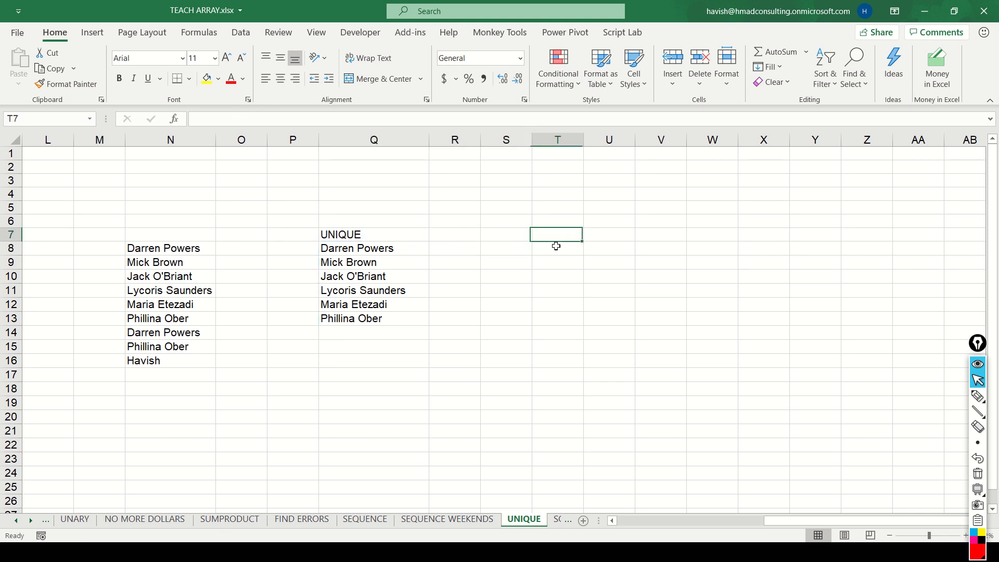
type("=n:n")
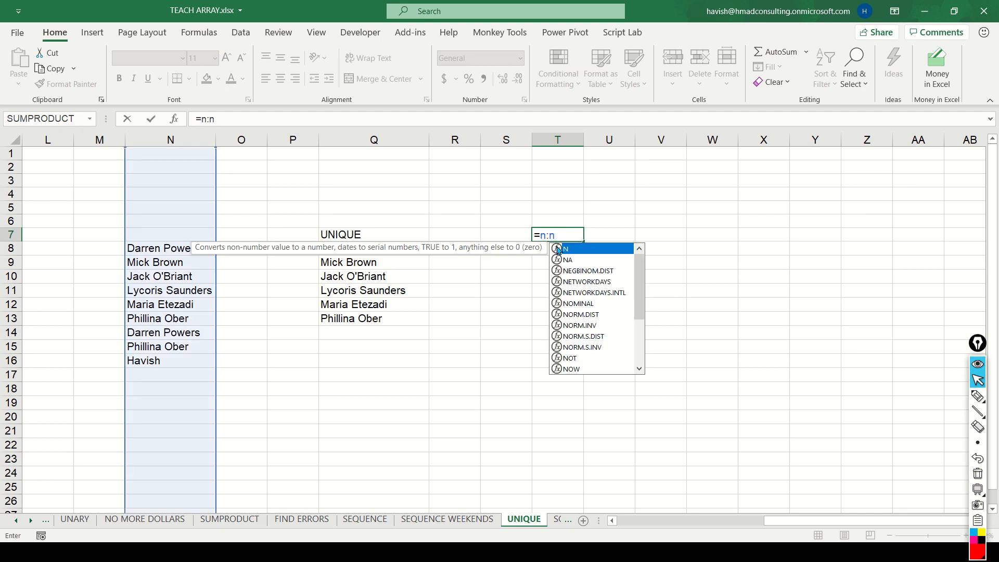
key("ctrl+Return")
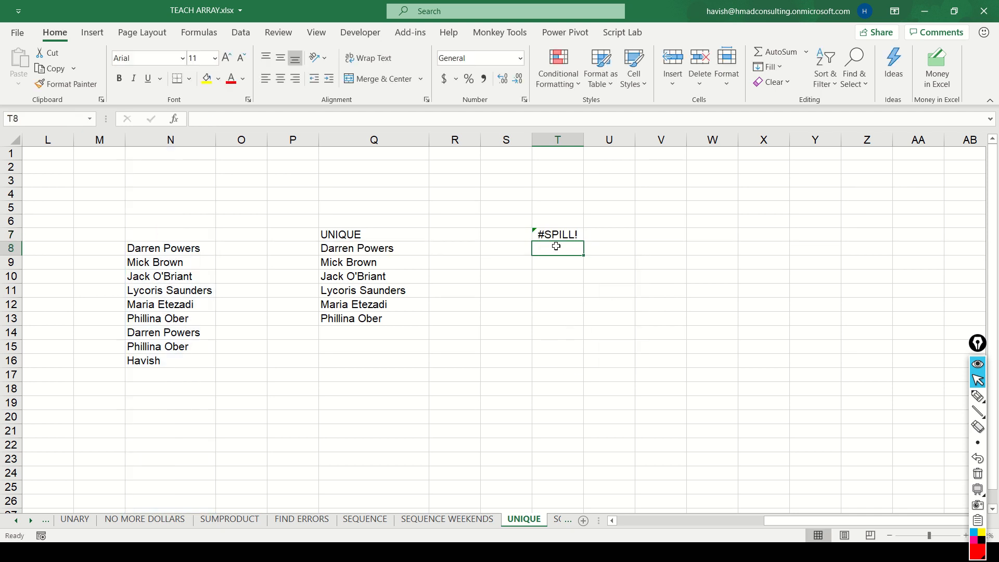
Inspect the whole-column reference formula in T7 and clear it from the cell
key("F2")
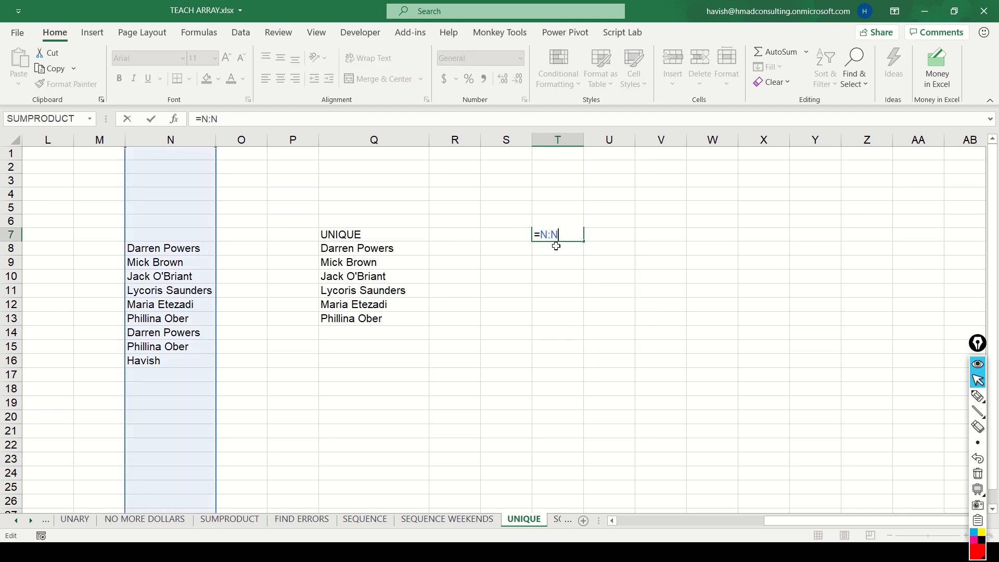
key("Escape")
type("=")
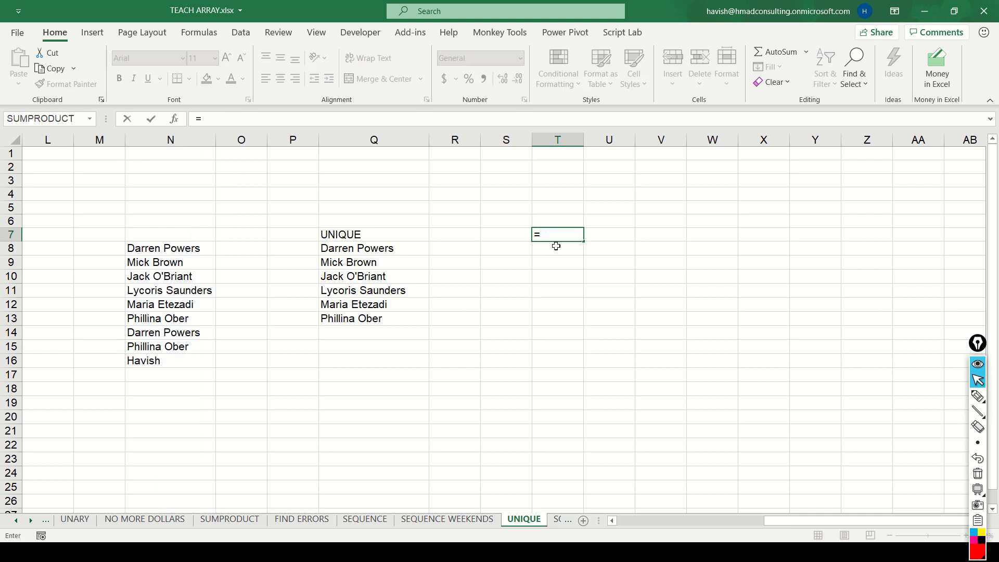
key("Escape")
left_click(556, 248)
key("Up")
key("Delete")
left_click(556, 248)
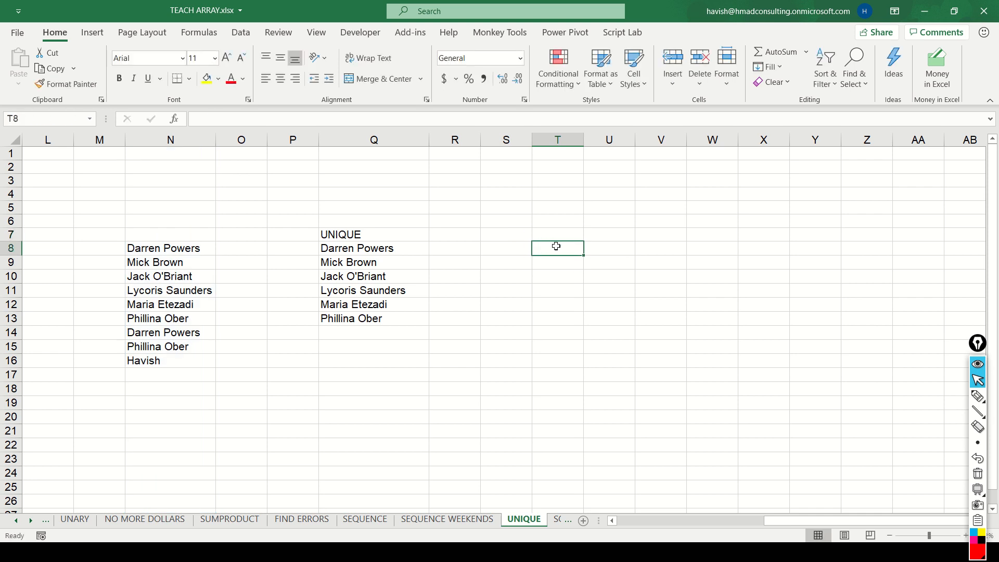
type("=n")
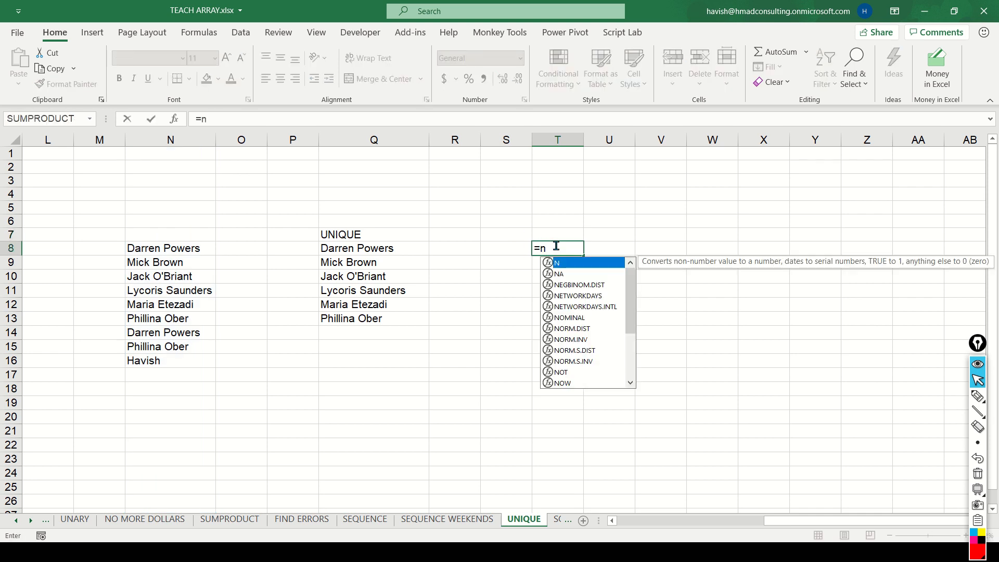
type("8")
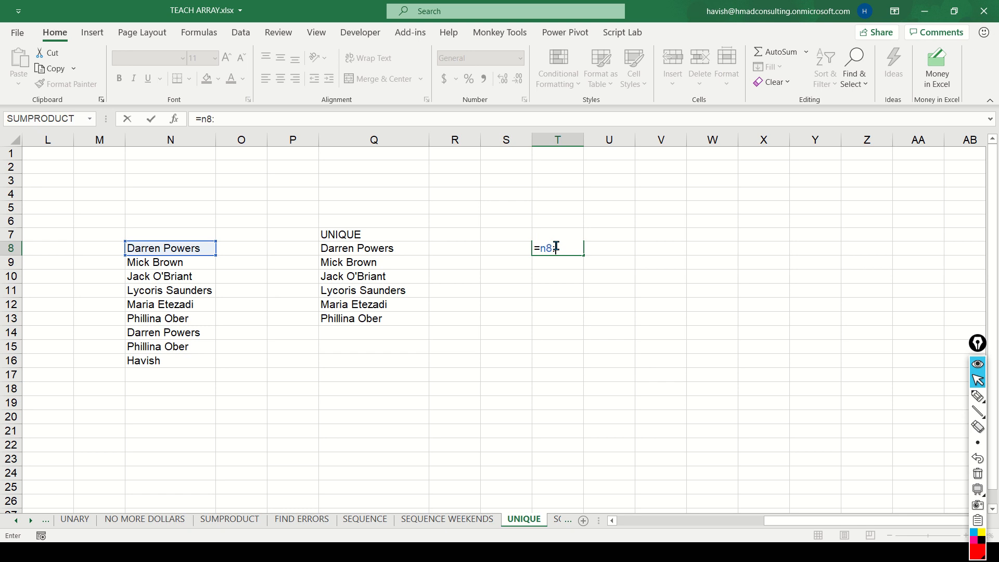
type(":n")
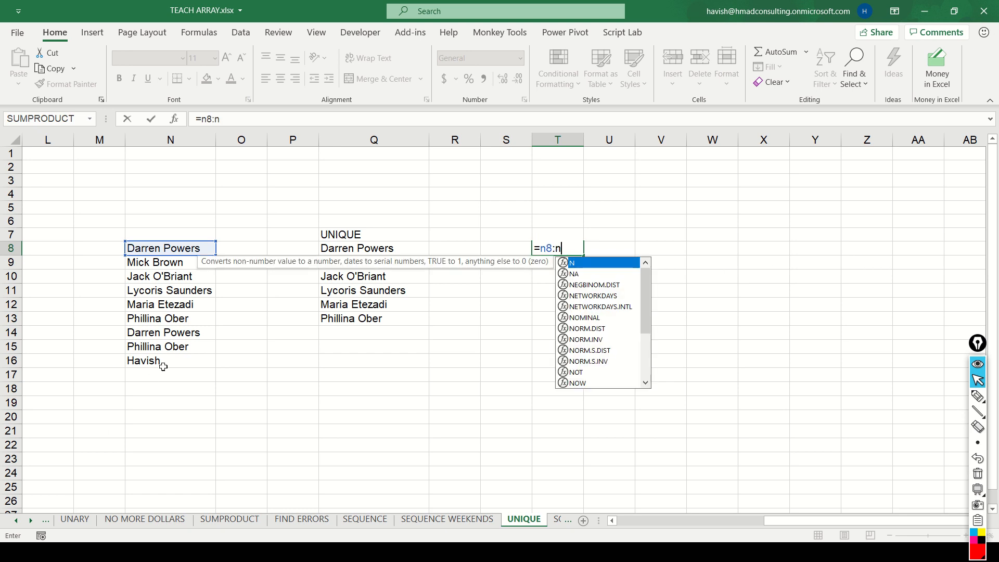
key("Escape")
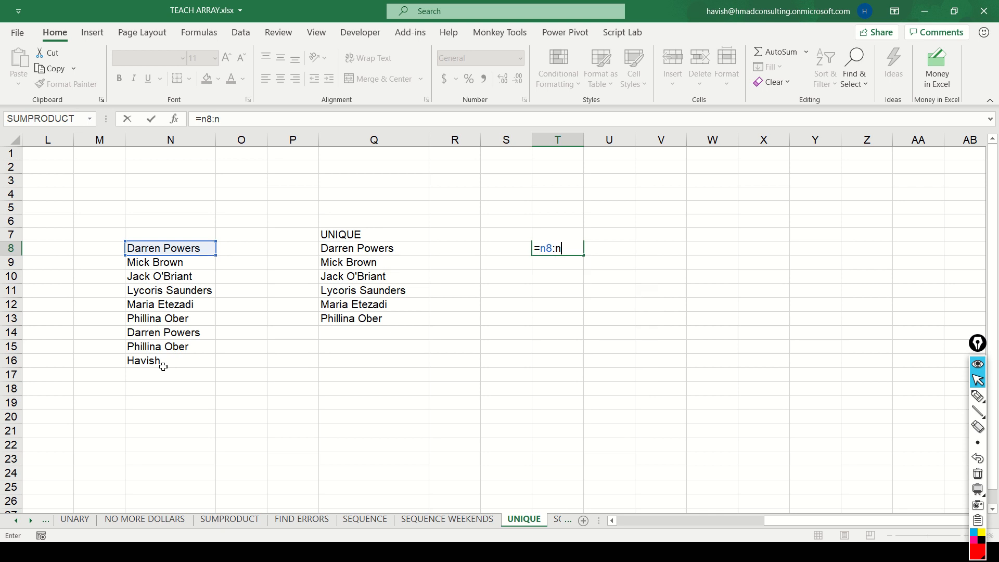
key("Escape")
Enter =MATCH(9.99E+307,N:N) in T8 to look for the last entry in column N, and review the formula
type("=match")
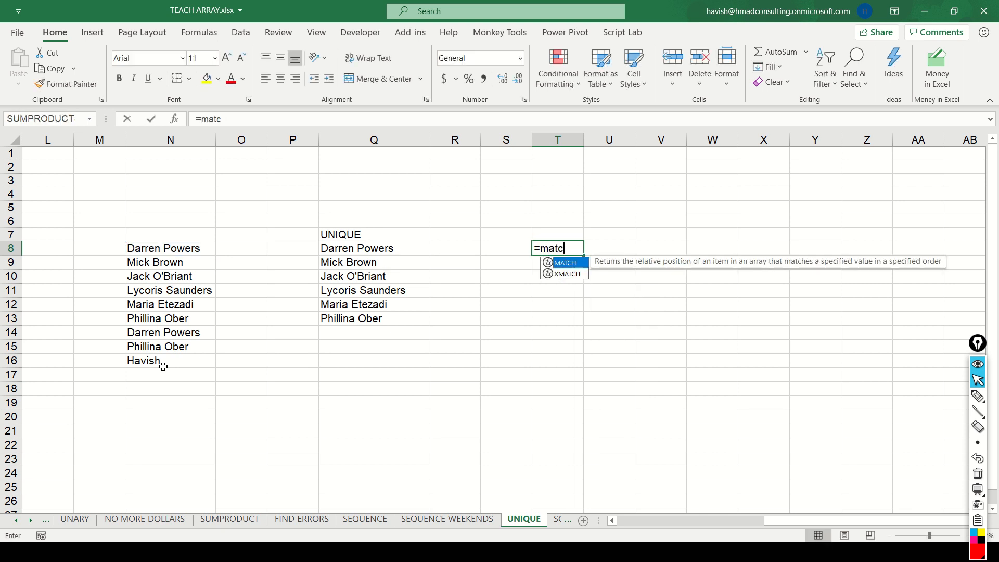
key("Tab")
type("9.9")
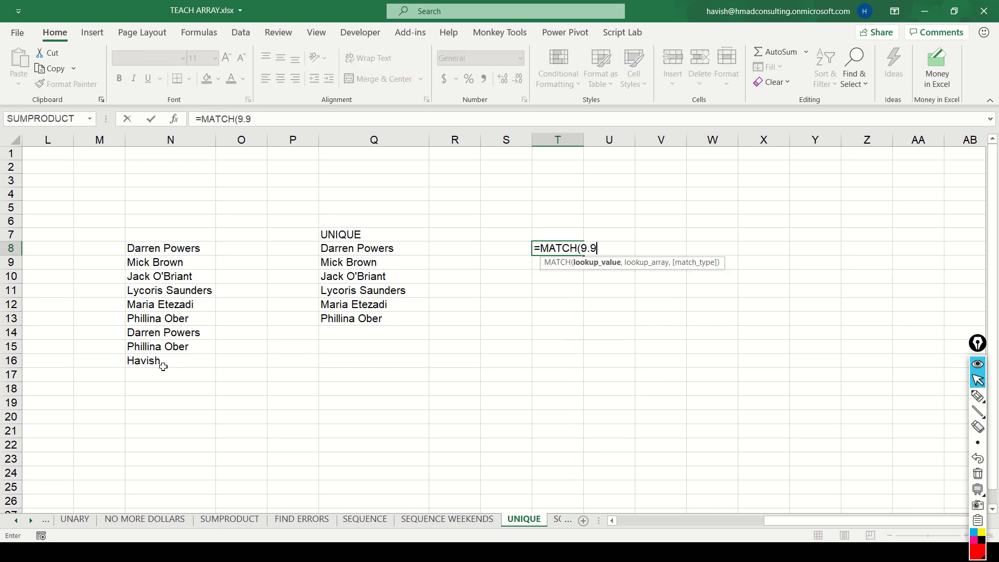
type("9E+307")
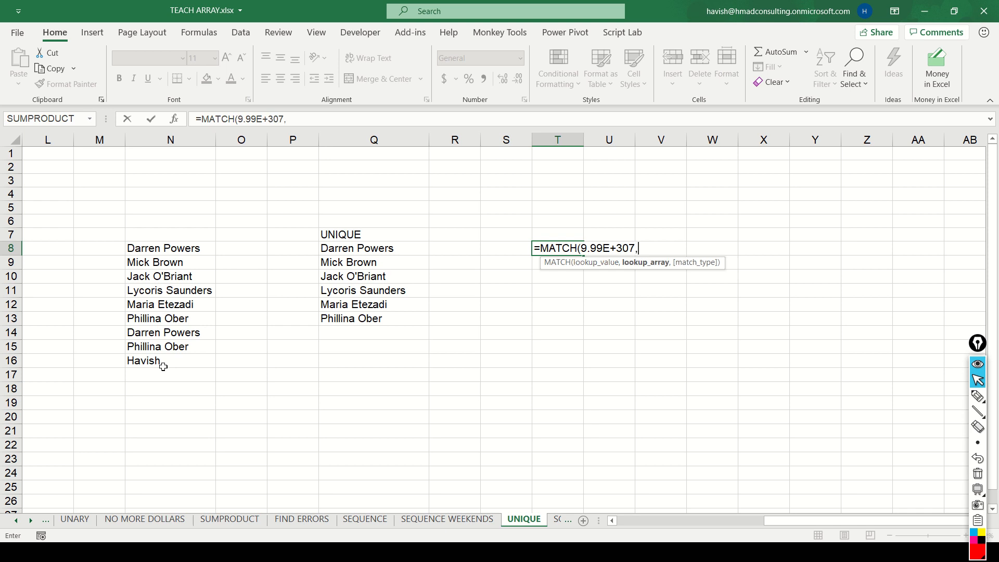
type(",")
left_click(158, 135)
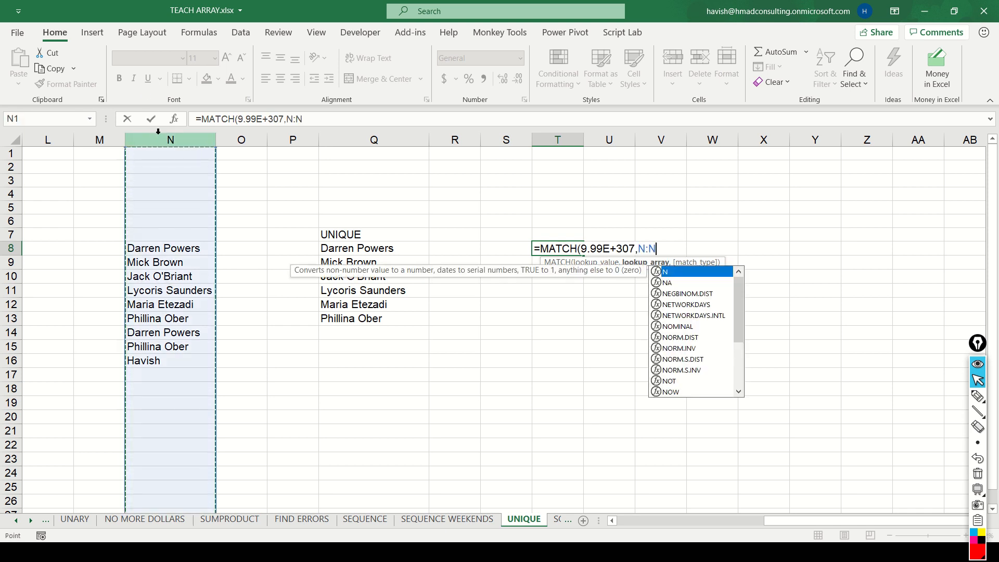
key("Return")
key("Up")
key("F2")
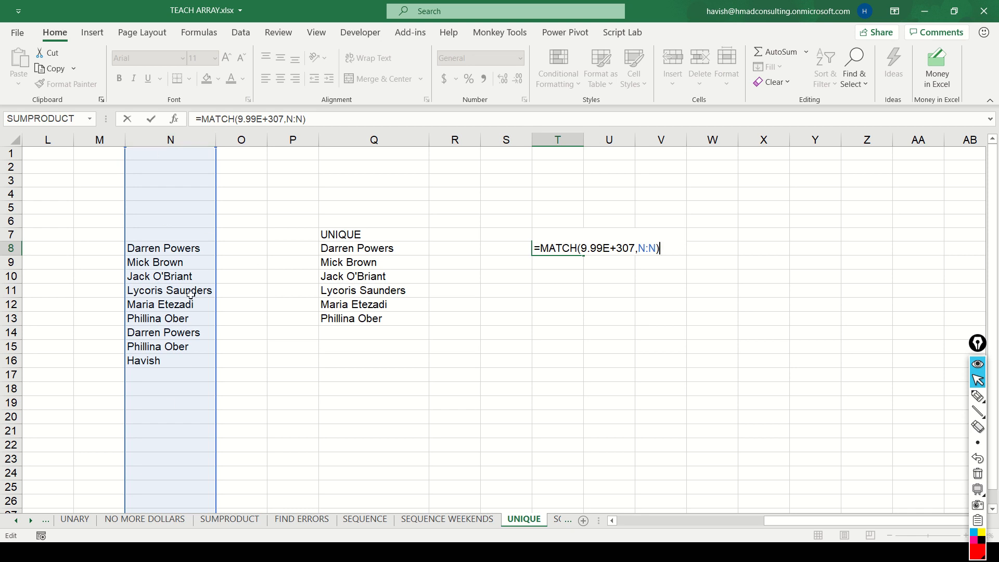
key("Escape")
key("Down")
key("Down")
key("Left")
key("Left")
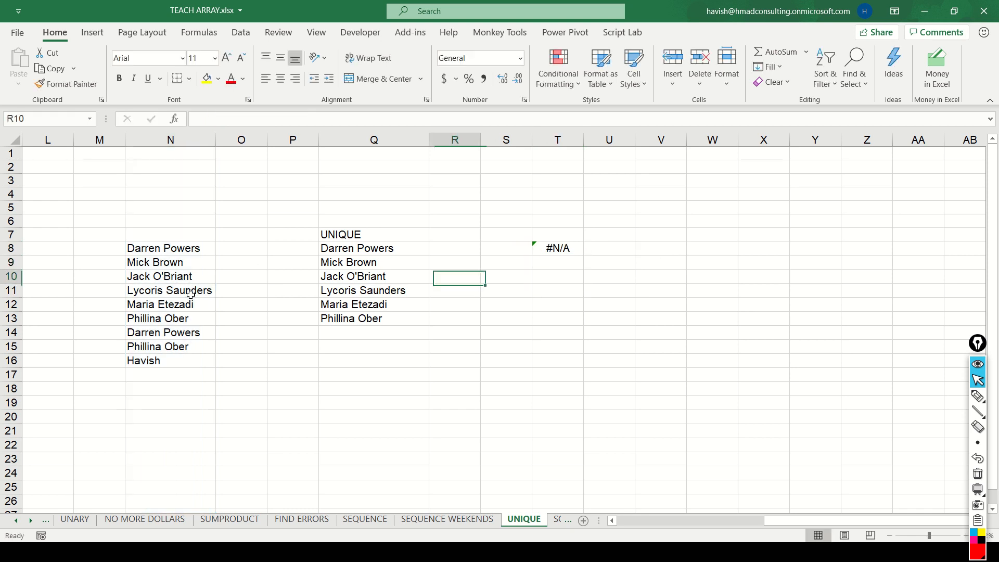
Number the customer names by entering =SEQUENCE(COUNTA(N:N)) in M8
key("Up")
key("Up")
key("Left")
key("Left")
key("Left")
key("Left")
key("Left")
type("=seq")
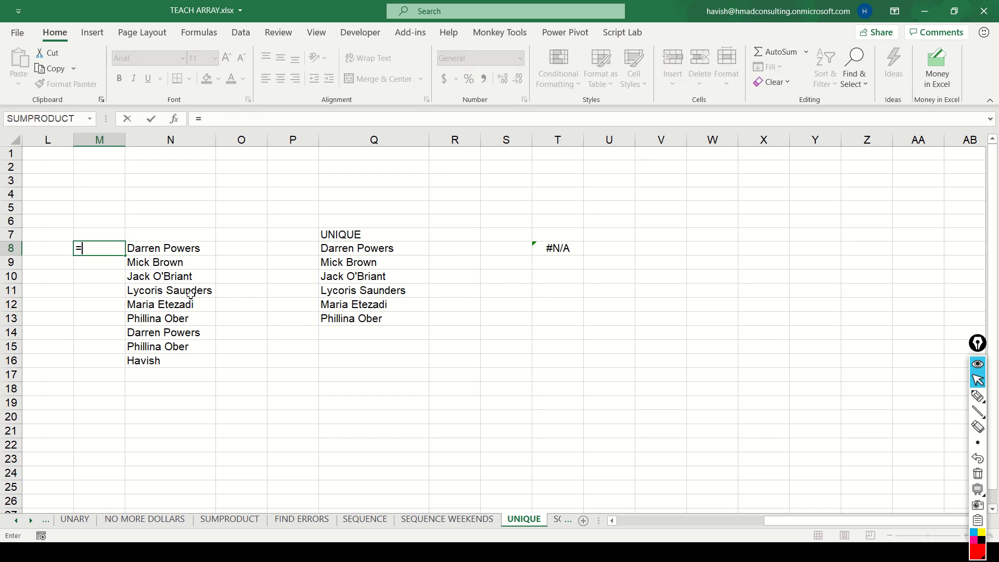
key("Tab")
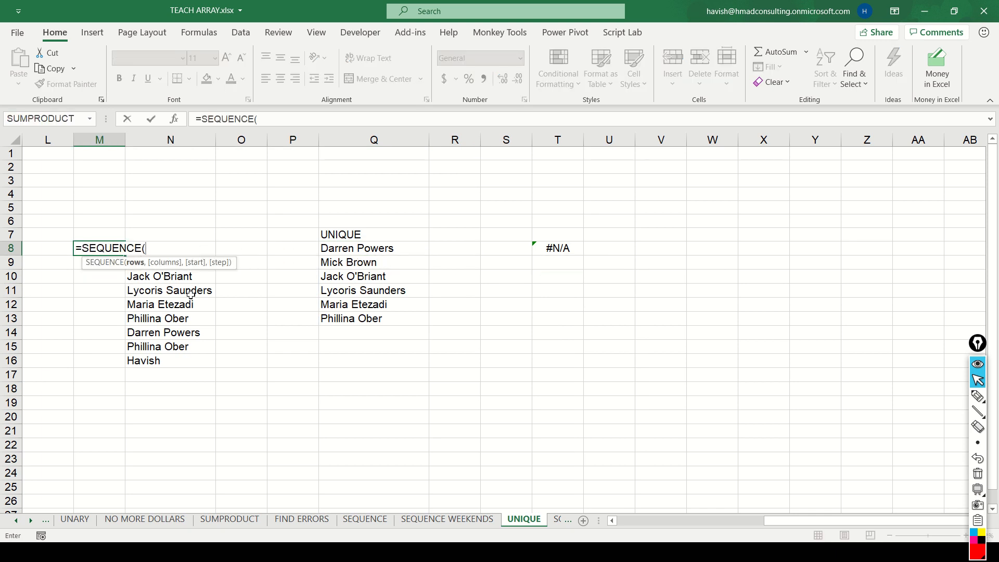
type("count")
key("Down")
key("Tab")
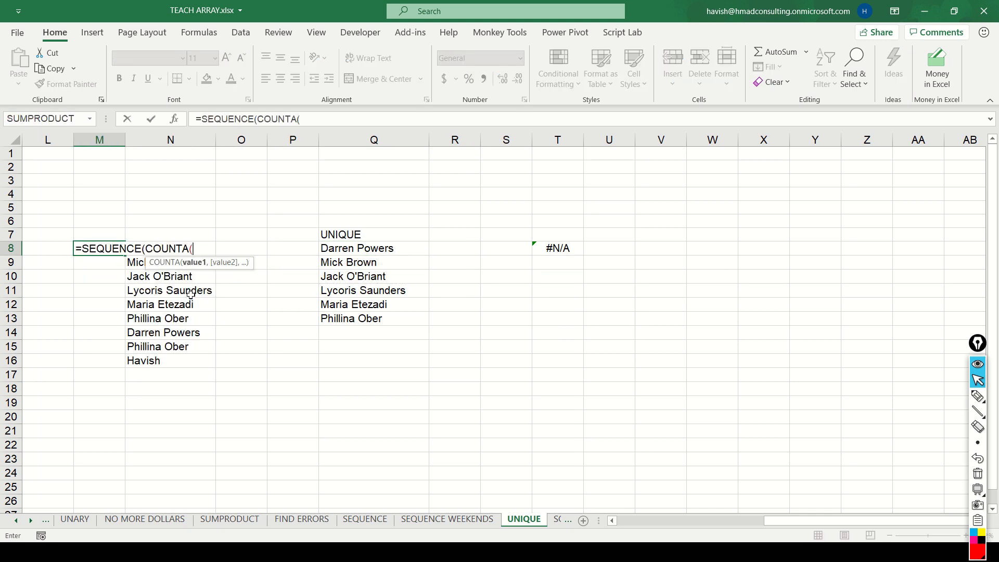
left_click(190, 294)
key("ctrl+space")
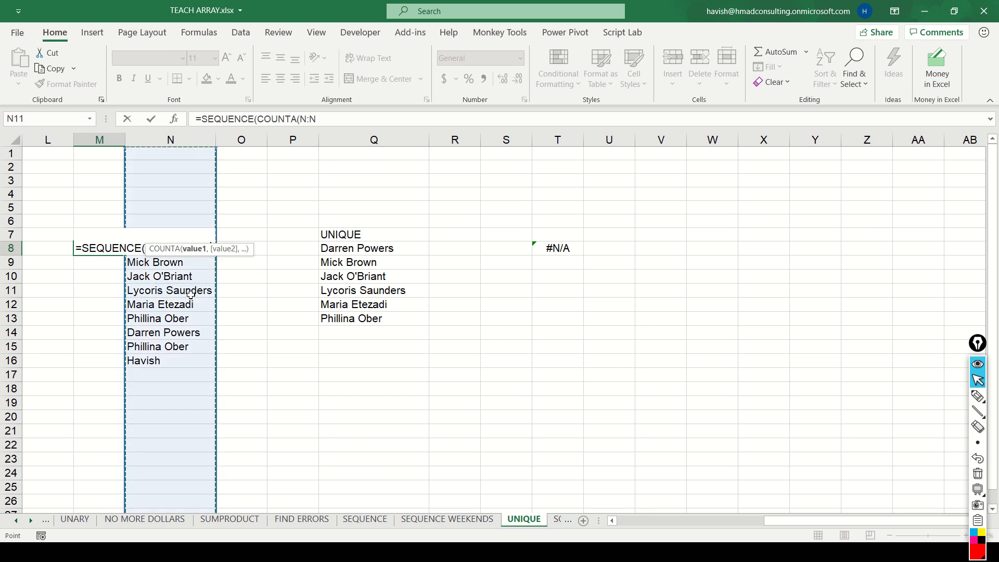
key("Return")
key("Return")
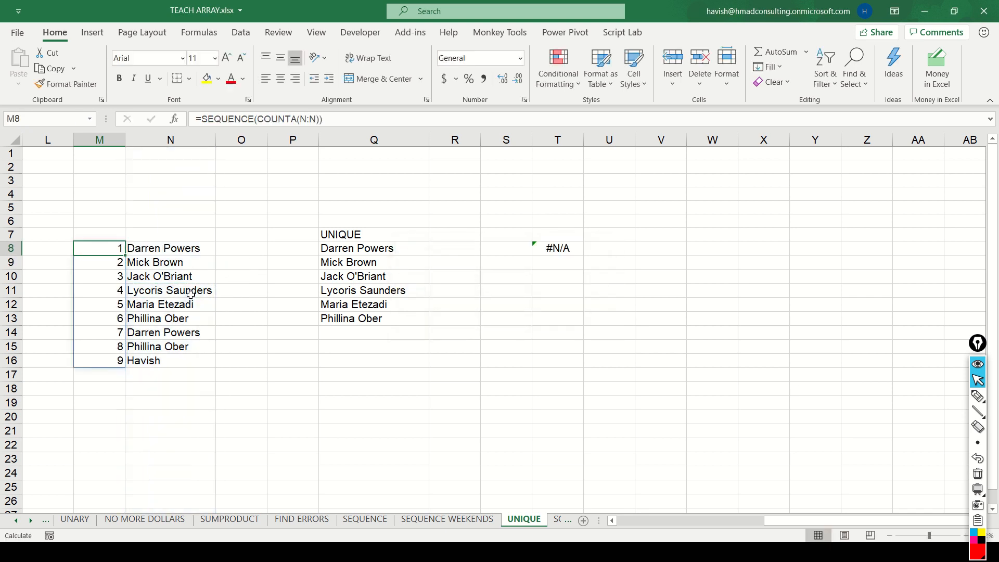
Change the lookup array of the MATCH formula in T8 to M:M
key("Right")
key("Right")
key("Right")
key("Right")
key("Right")
key("Right")
key("Right")
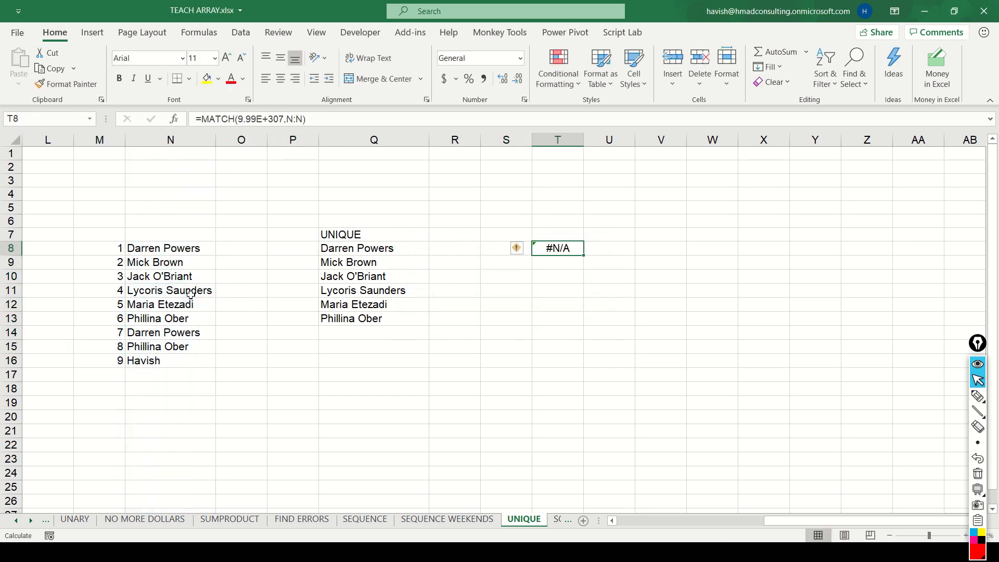
key("F2")
key("Delete")
key("Delete")
key("Delete")
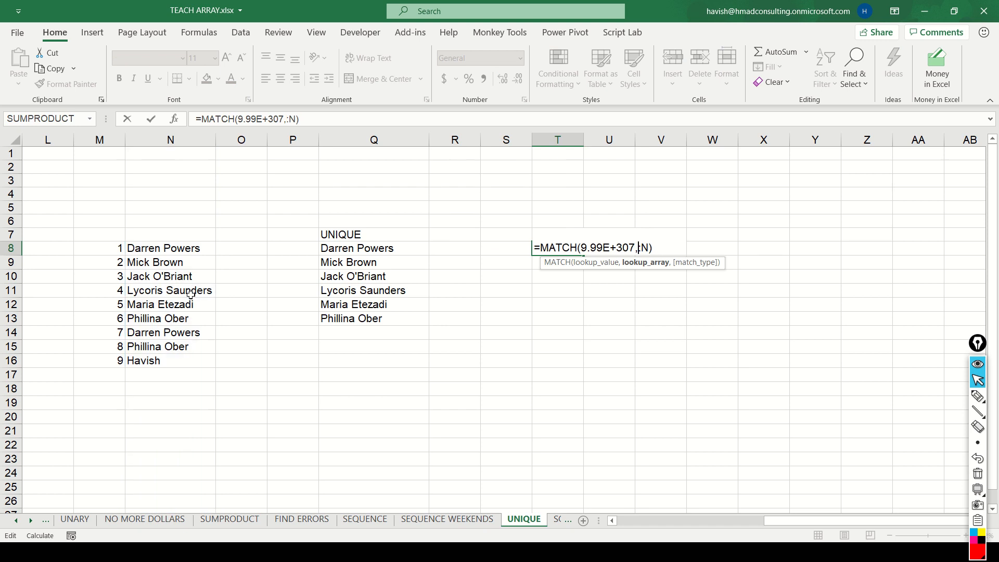
type("n:n")
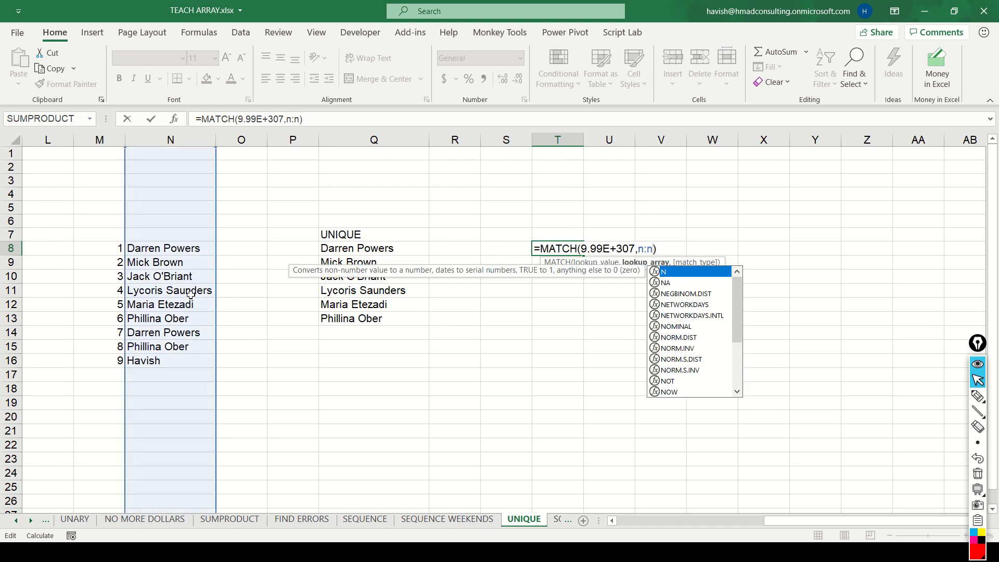
key("Left")
key("Left")
key("BackSpace")
type("m")
key("Right")
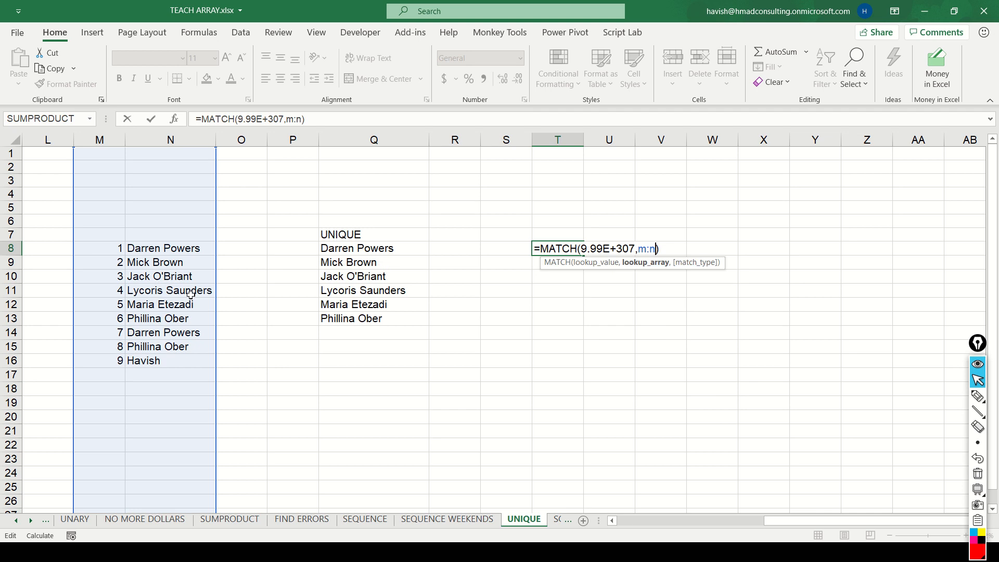
key("Delete")
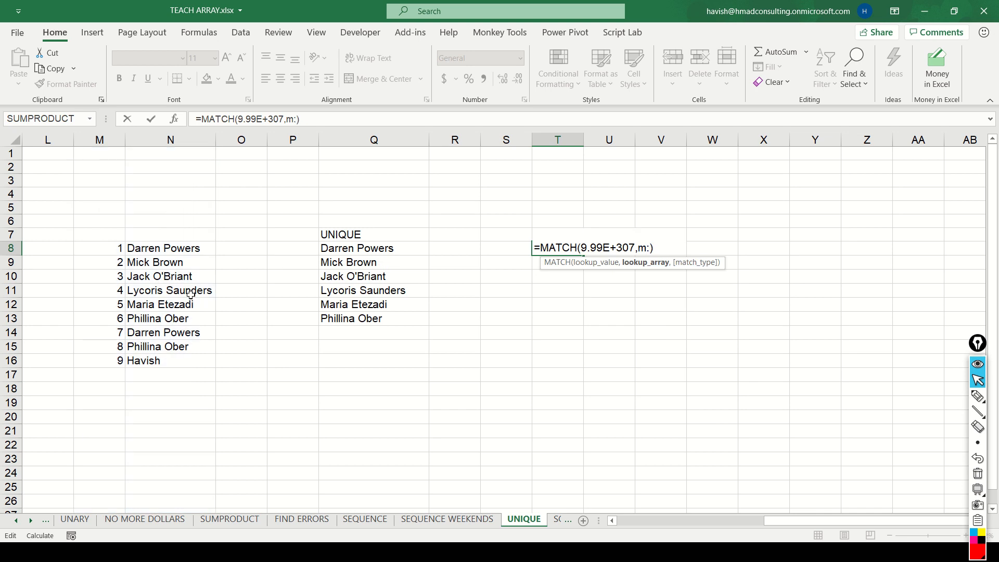
type("m")
key("ctrl+Return")
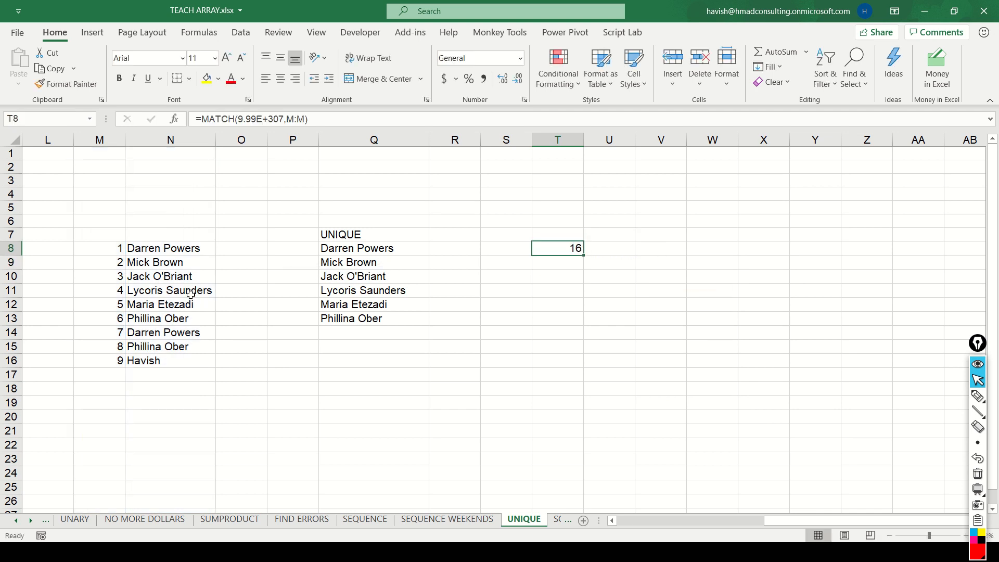
Copy the MATCH expression from T8 and paste it over the ending row number 14 in Q8's UNIQUE range
key("F2")
key("Escape")
key("F2")
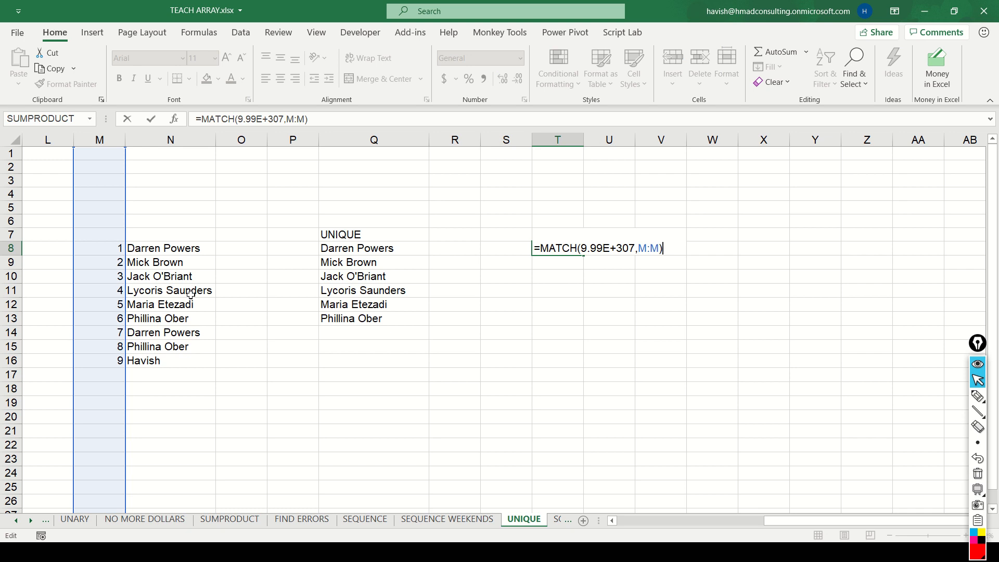
key("shift+Home")
key("ctrl+c")
key("Escape")
key("Left")
key("Left")
key("Left")
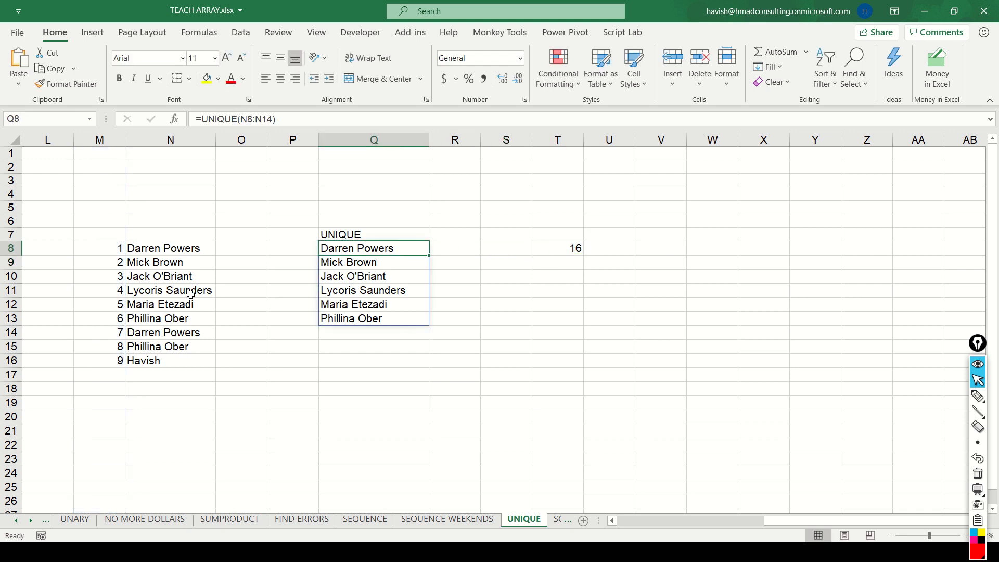
key("F2")
key("Left")
key("shift+Left")
key("shift+Left")
key("ctrl+v")
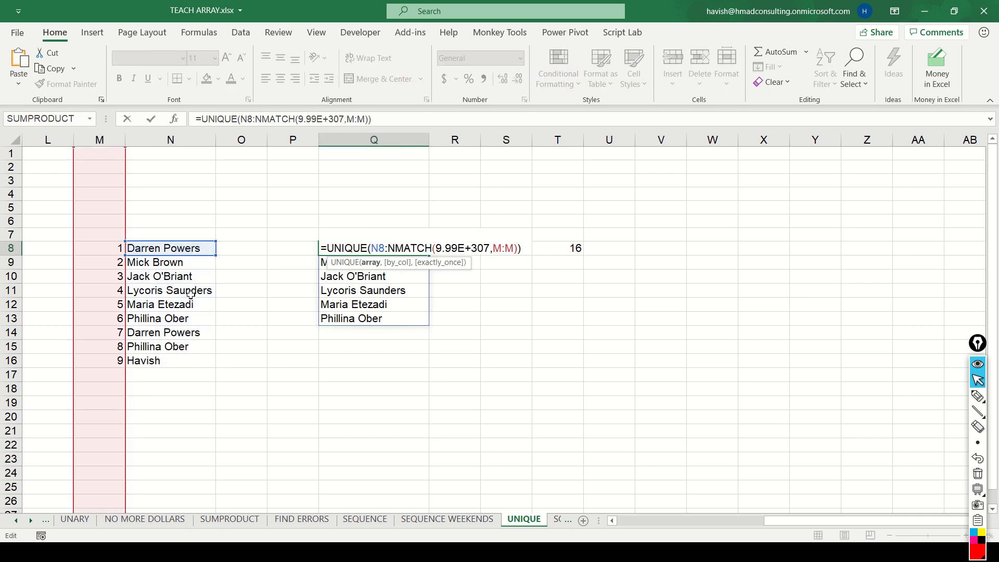
Complete Q8's formula by joining the text "N8:N" to the MATCH expression with & and wrapping it in INDIRECT inside UNIQUE
key("Left")
key("Left")
key("Left")
key("Left")
key("Left")
type("& ")
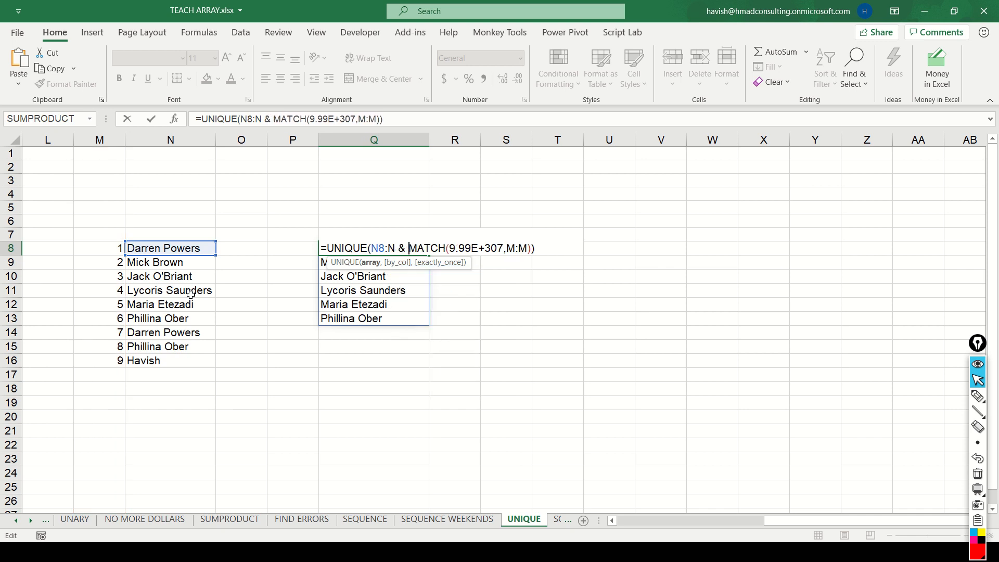
type("\"")
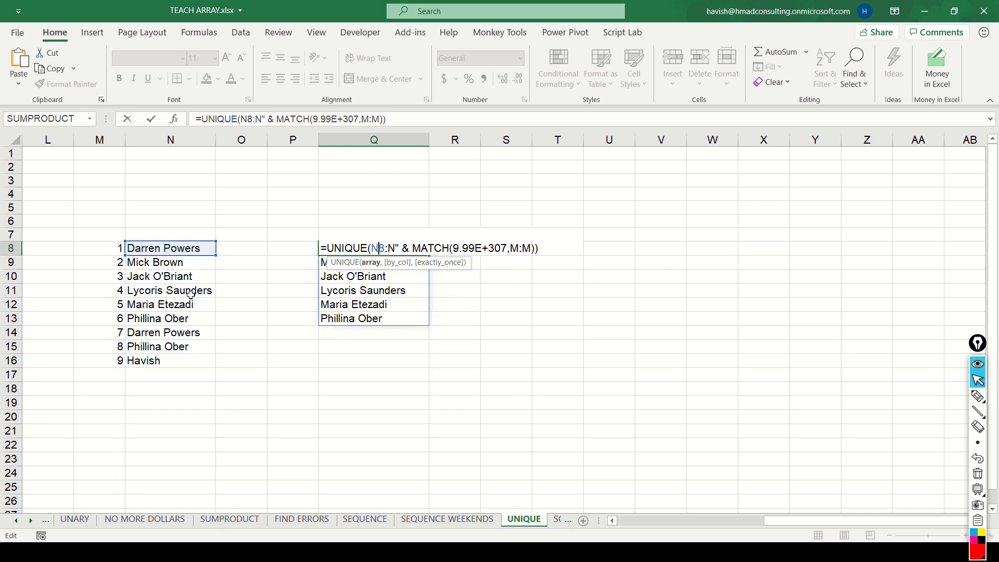
key("Left")
type("\"")
key("Left")
key("Left")
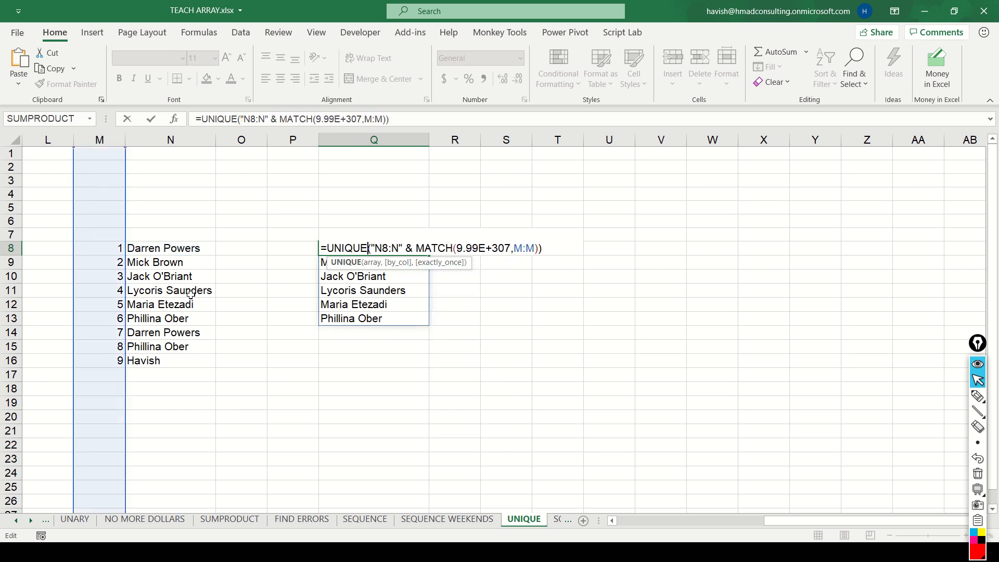
type("indire")
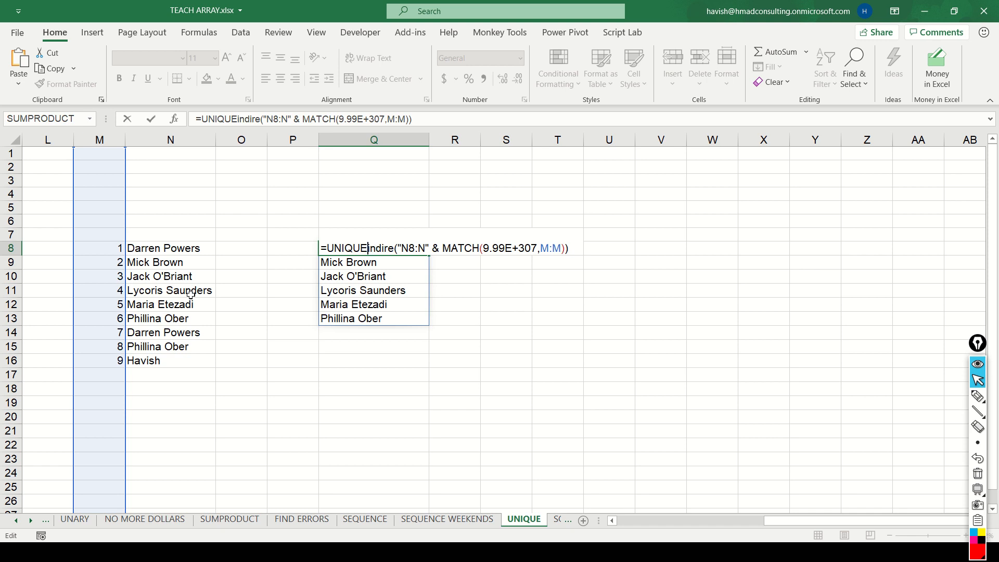
type("(")
type("ct")
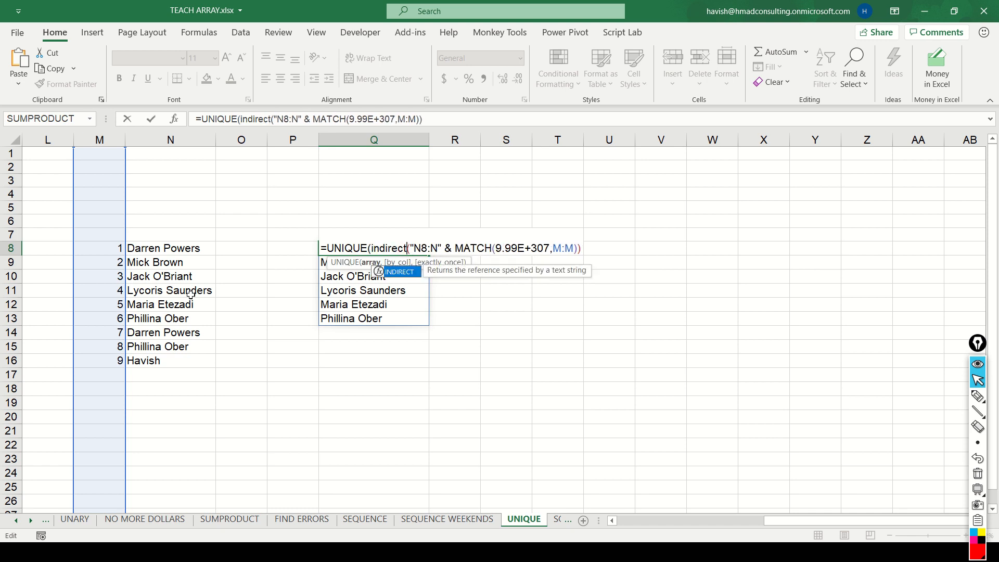
key("Return")
key("Return")
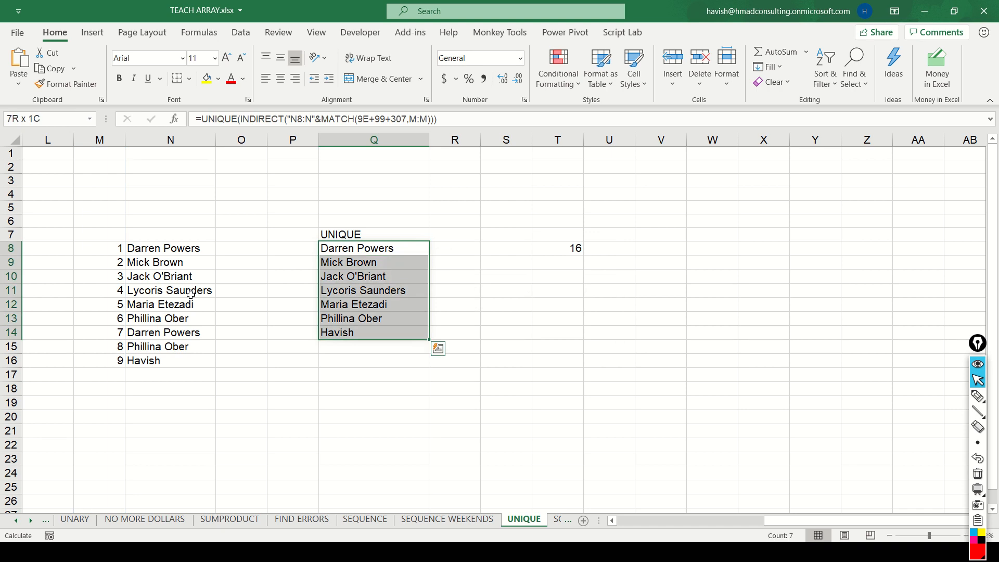
Review the unique customer names spilled down from Q8
key("Left")
key("Down")
key("Down")
key("Up")
key("Up")
key("Right")
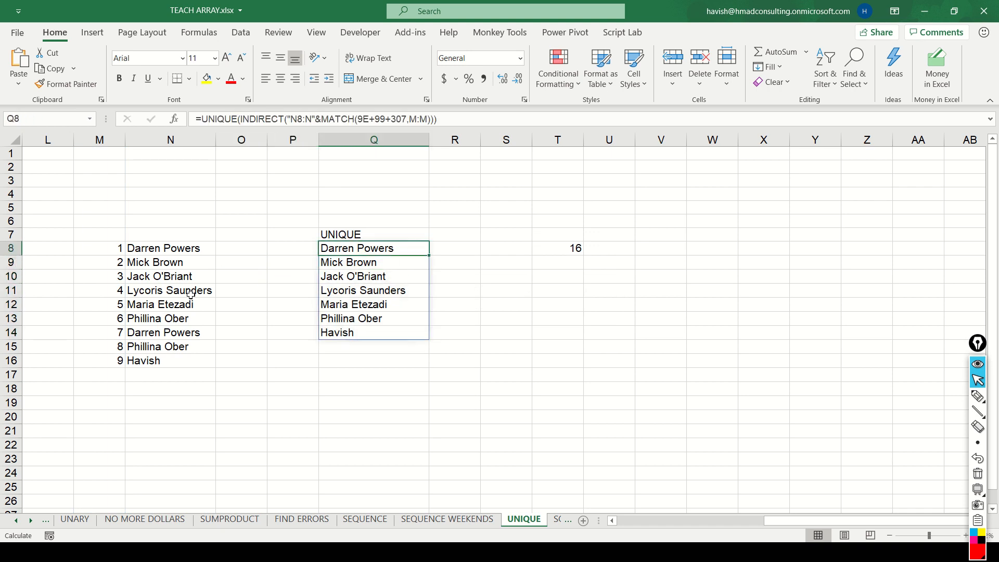
key("shift+Down")
key("shift+Down")
key("shift+Down")
key("shift+Down")
key("shift+Down")
Add three new customer first names below the source list in N17:N19
key("Left")
key("Left")
key("Down")
key("Down")
key("Left")
key("Down")
key("Down")
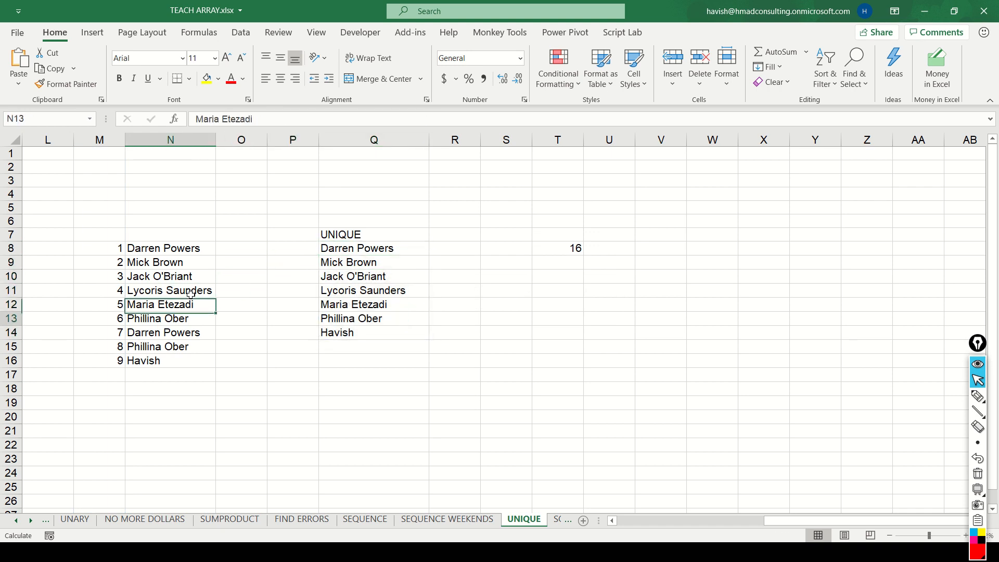
key("Down")
key("Down")
key("Down")
key("Down")
key("Down")
type("Anmol")
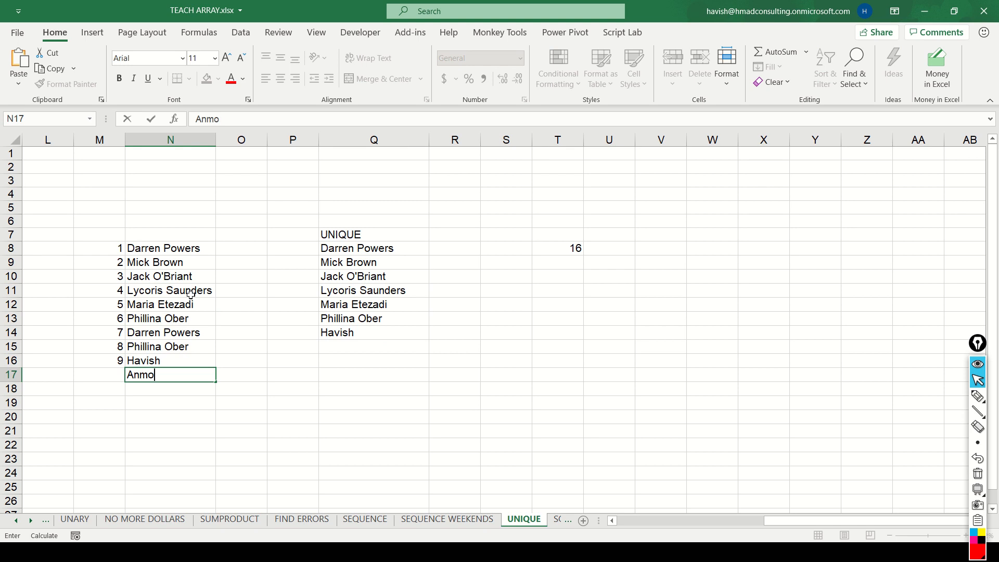
key("Return")
type("Naln")
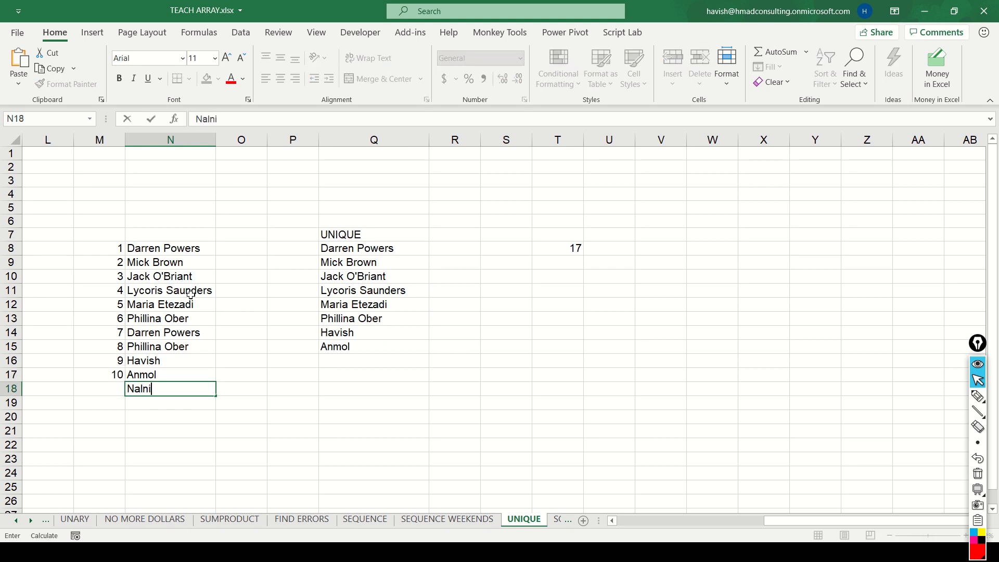
key("BackSpace")
type("ii")
type("ni")
key("Return")
type("Adam")
key("Return")
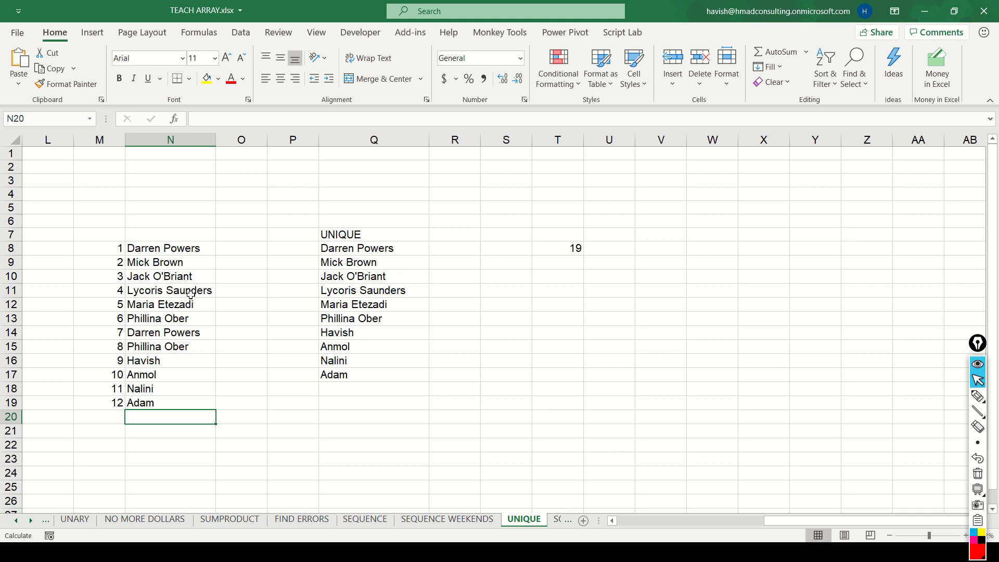
Test the UNIQUE list by adding repeated customer names in N20:N22 and a new name in N23
left_click(386, 252)
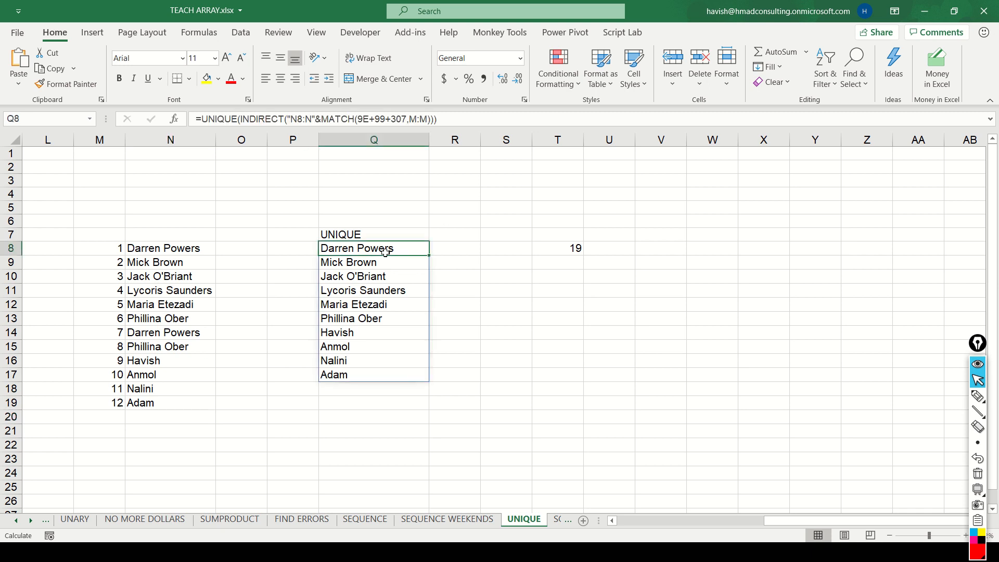
left_click_drag(385, 252, 383, 355)
left_click(156, 419)
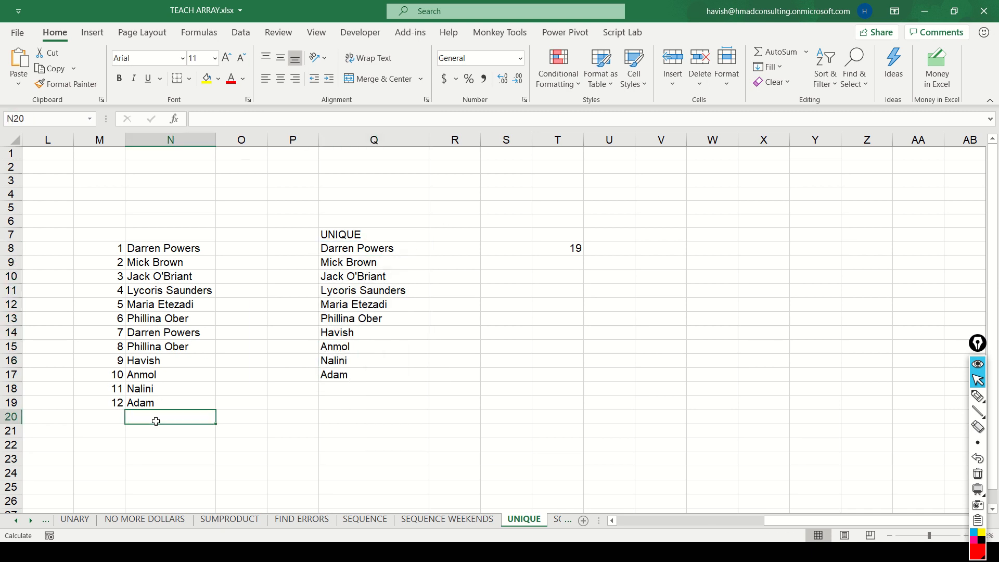
type("Adam")
key("Return")
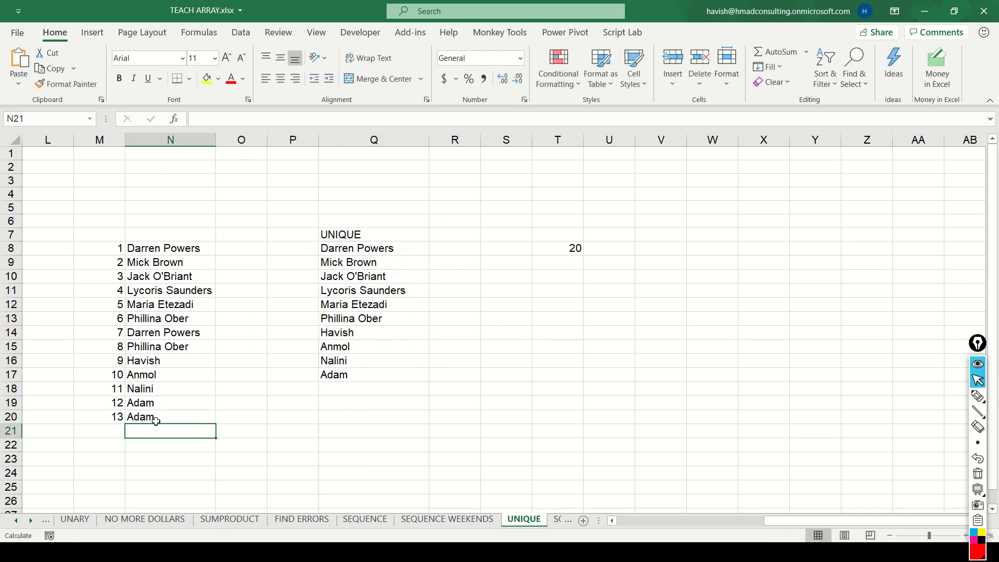
type("Adam")
key("Return")
type("Havish")
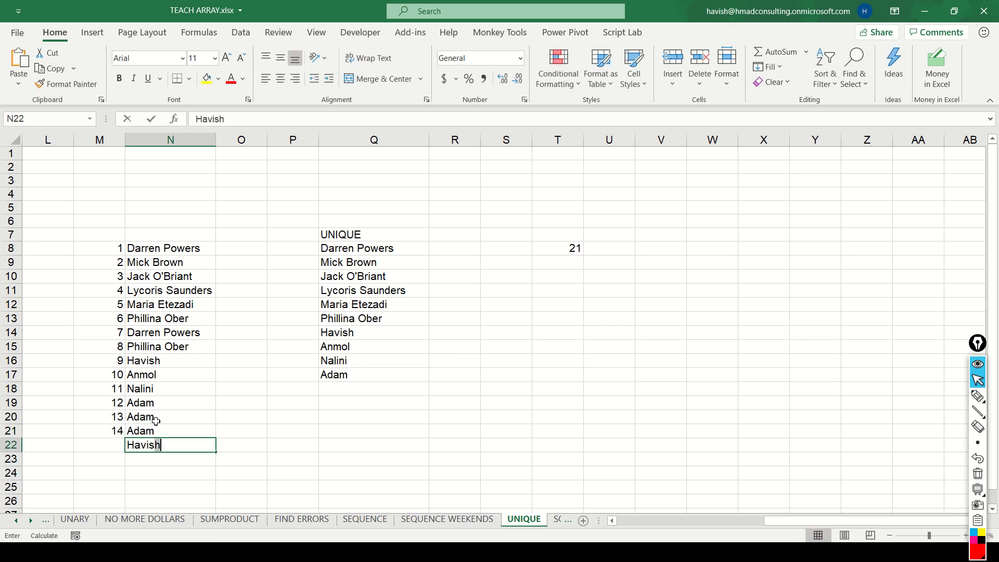
key("Return")
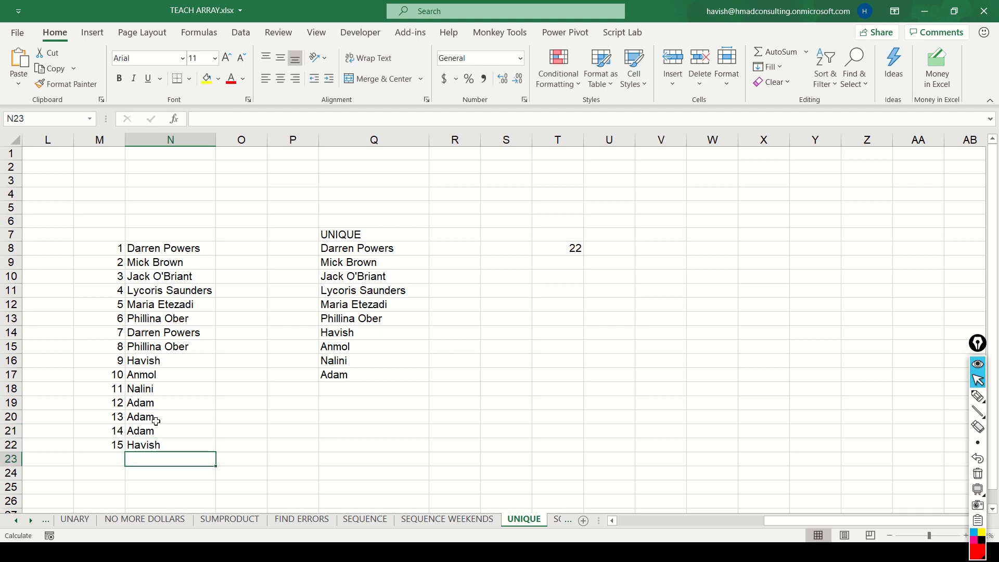
type("Steve")
key("Return")
Delete the helper MATCH formula from T8
key("Right")
key("Right")
key("Right")
key("Up")
key("Up")
key("Up")
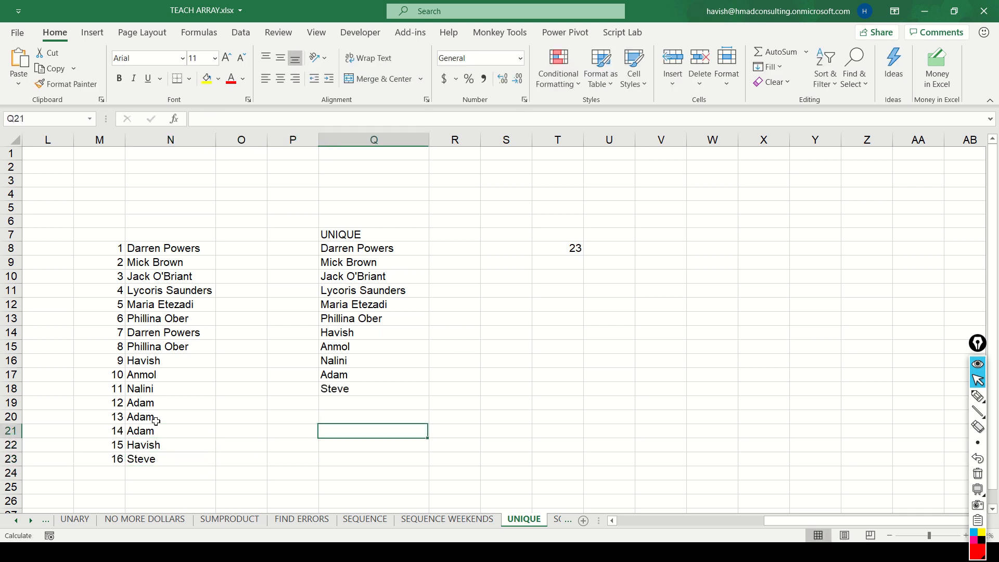
key("Up")
key("Up")
key("Up")
key("Up")
key("Up")
key("Up")
key("Up")
key("Up")
key("Up")
key("Up")
key("Up")
key("Up")
key("Up")
key("Right")
key("Right")
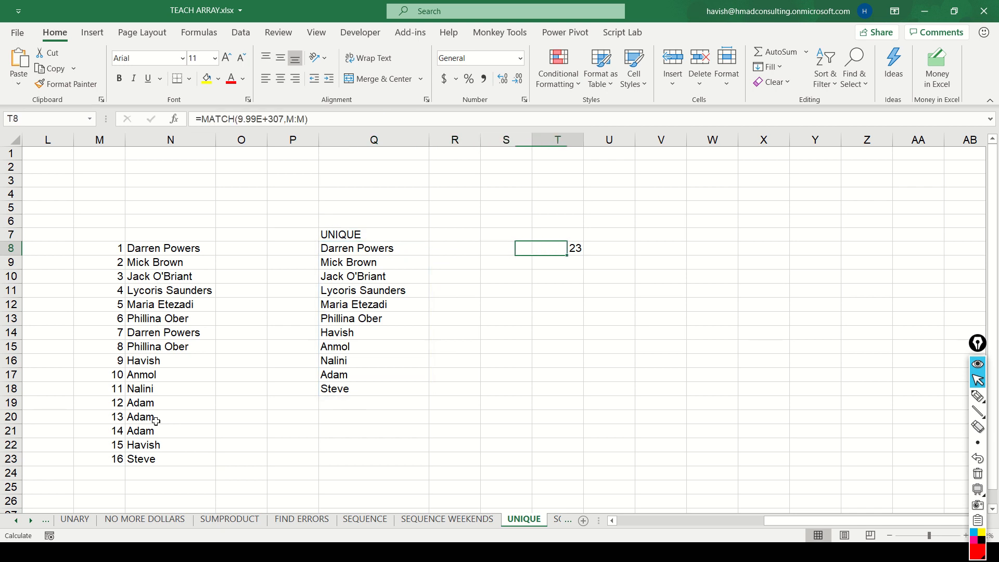
key("Delete")
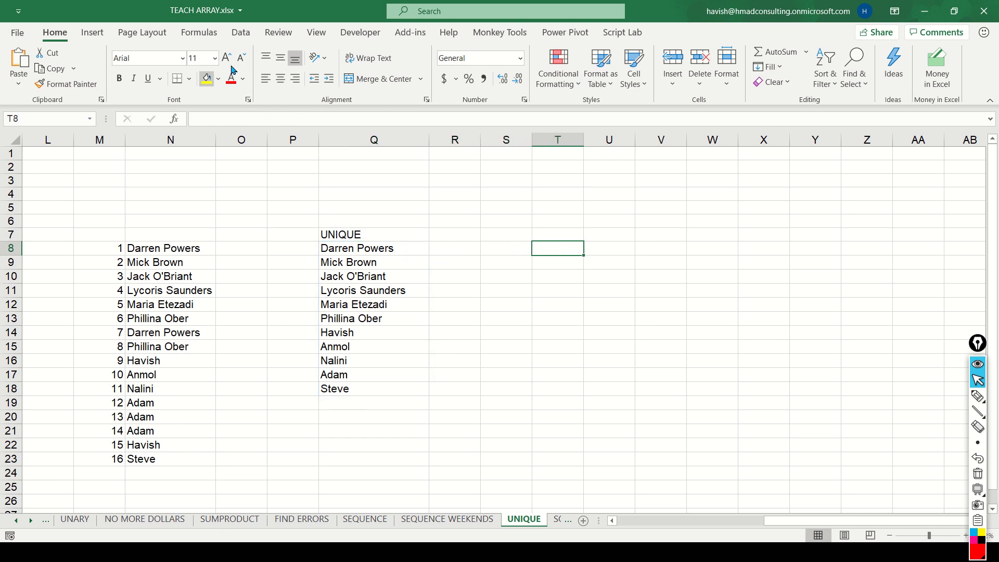
Apply list data validation to T8 using the spilled unique customer names, =$Q$8#, as the source
left_click(241, 32)
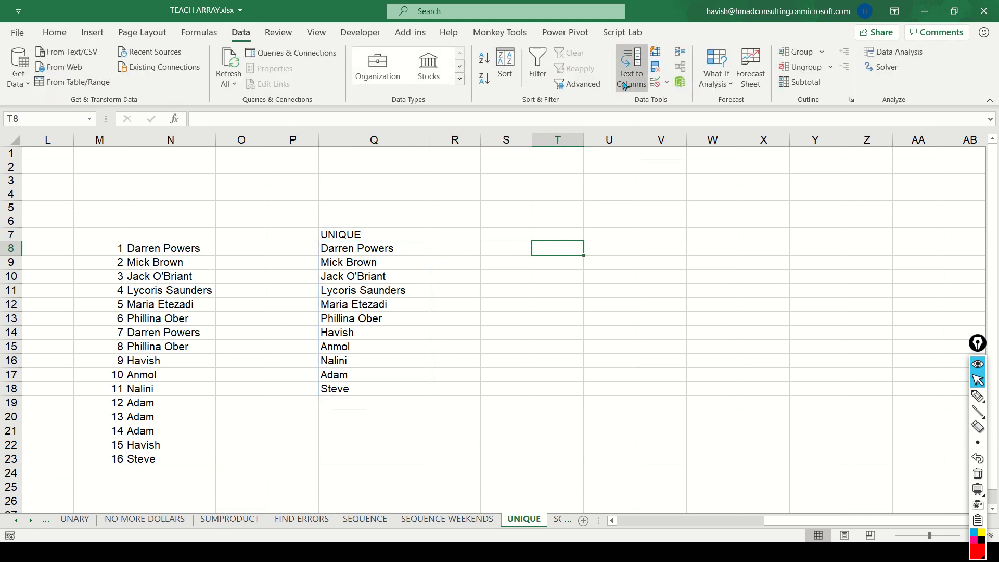
left_click(656, 84)
left_click_drag(307, 139, 675, 196)
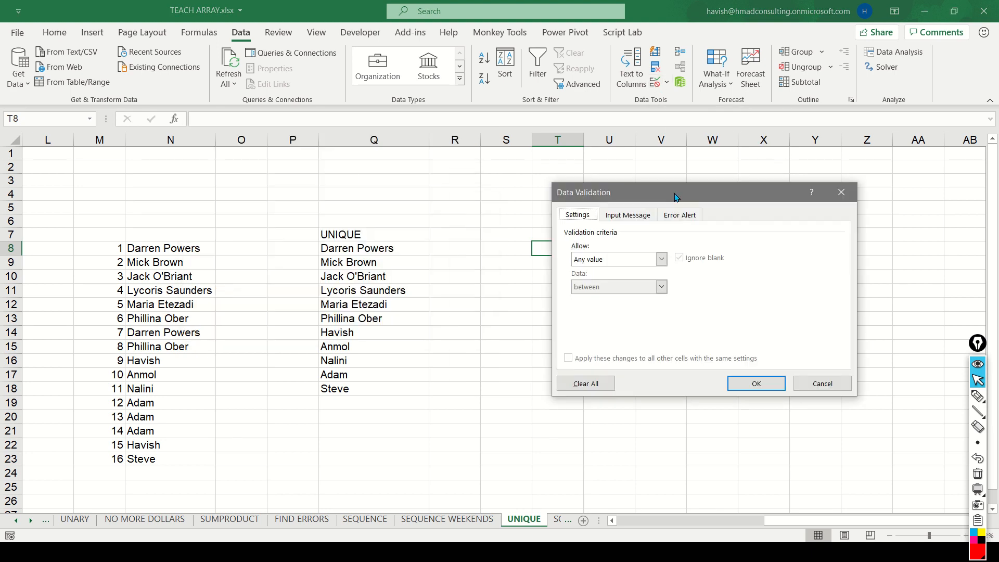
left_click(614, 259)
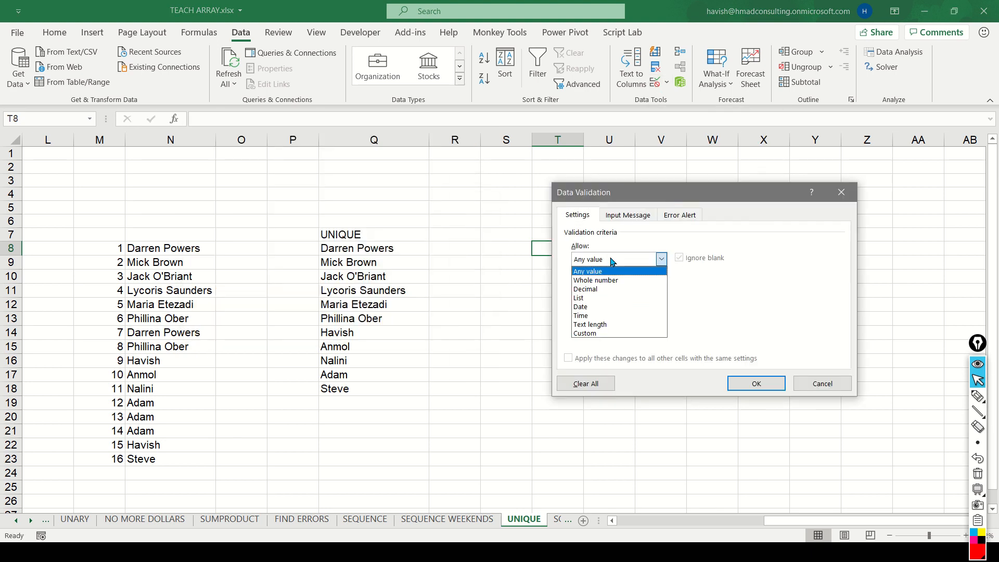
left_click(619, 297)
left_click(613, 314)
type("=")
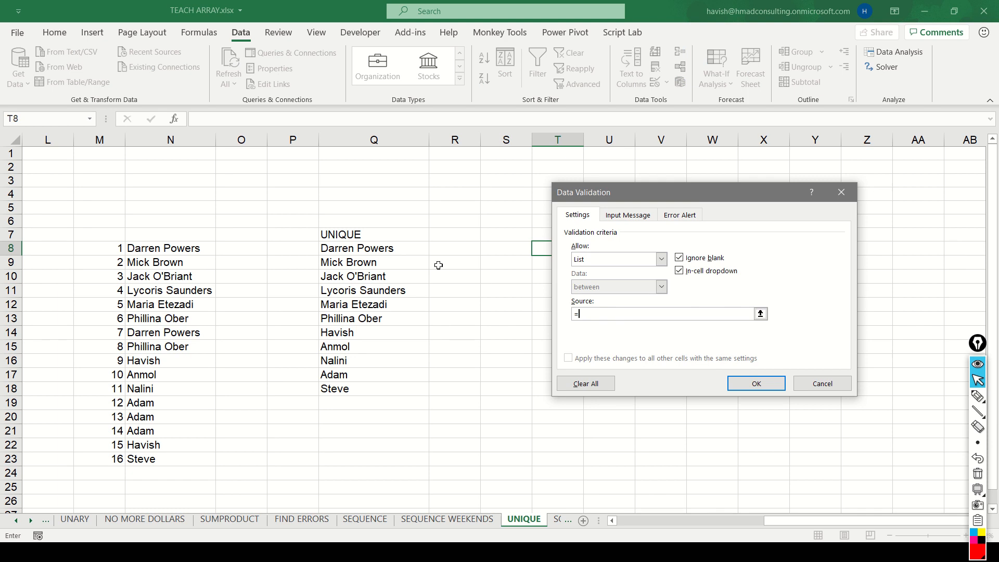
left_click(406, 258)
left_click(389, 251)
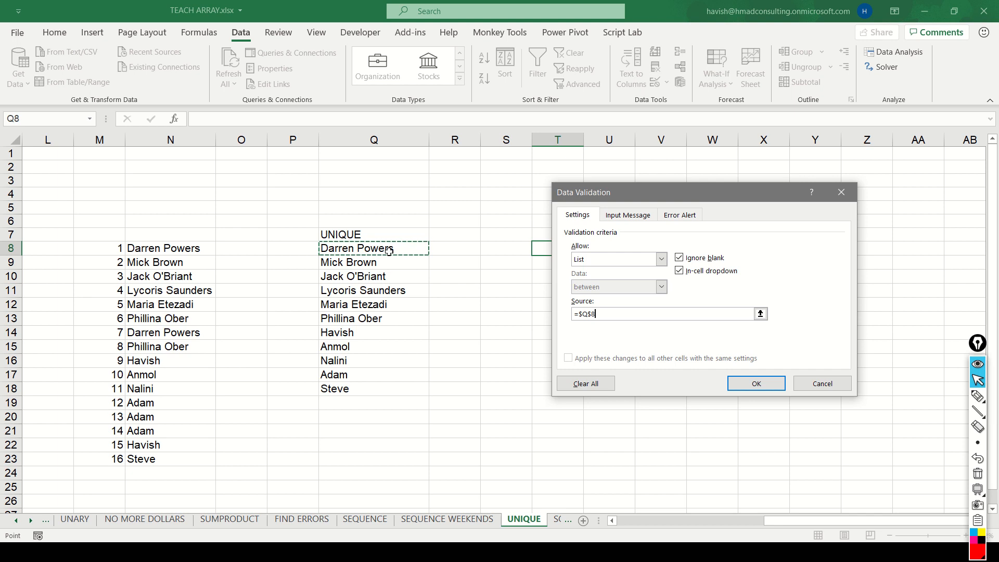
type("#")
key("Return")
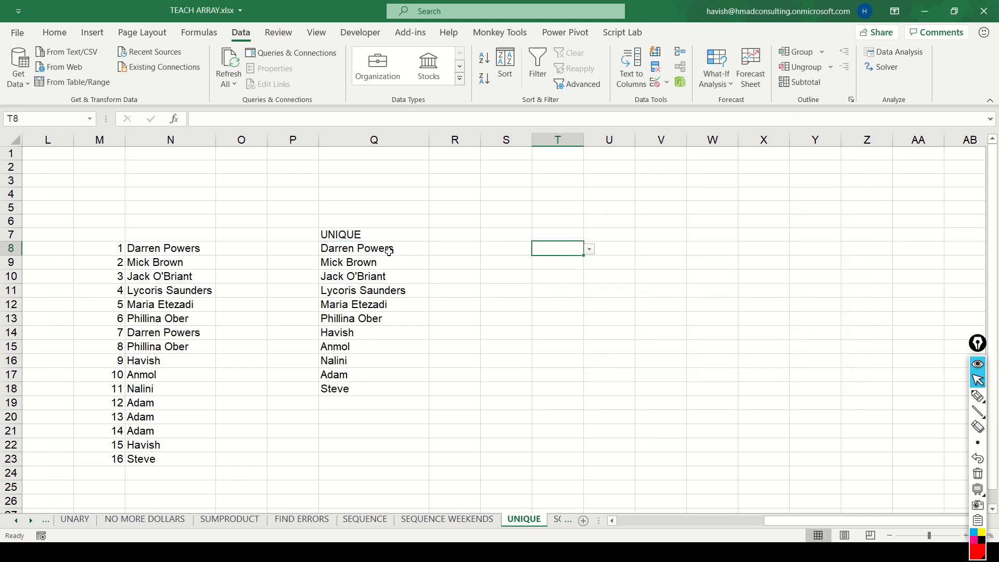
Browse the T8 dropdown through to its last customer name and back, leaving the cell blank
key("alt+Down")
key("Down")
key("Down")
key("Down")
key("Down")
key("Down")
key("Down")
key("Down")
key("Down")
key("Down")
key("Down")
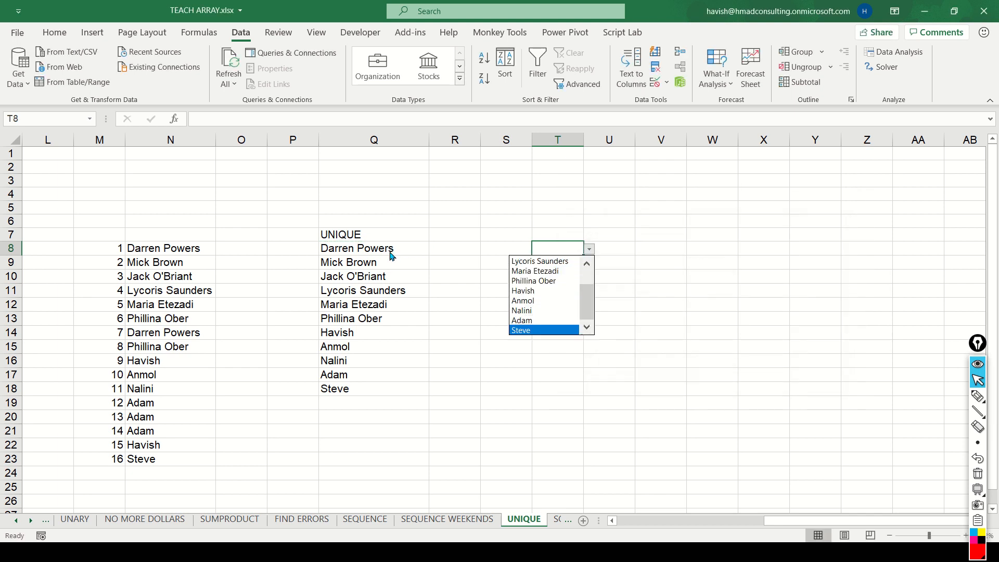
key("Up")
key("Up")
key("Up")
key("Up")
key("Up")
key("Up")
key("Up")
key("Up")
key("Up")
key("Up")
key("Escape")
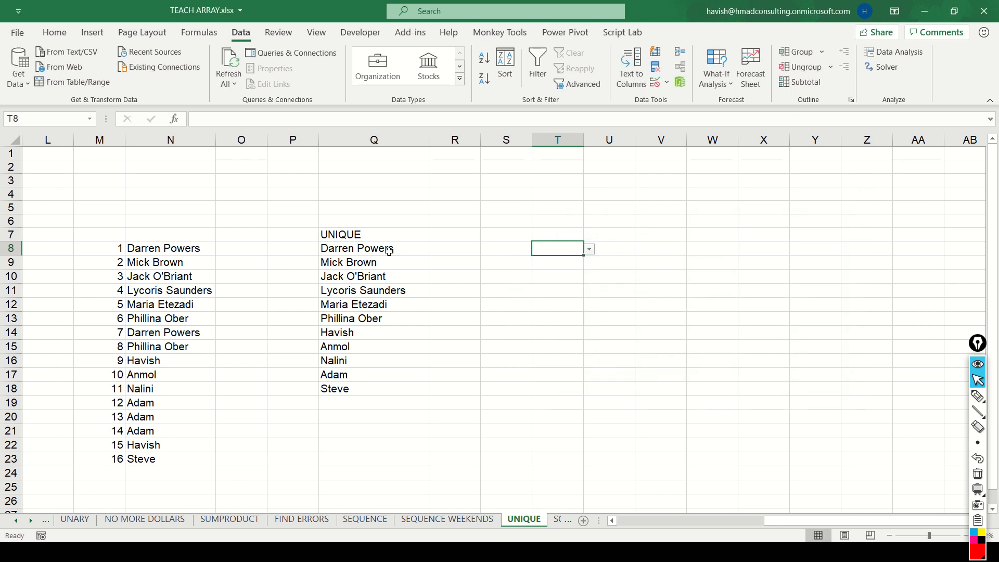
Add the heading DROPDOWN in T7 and widen column T to fit it
key("Right")
key("Up")
key("Left")
key("Caps_Lock")
type("DROPDOWN")
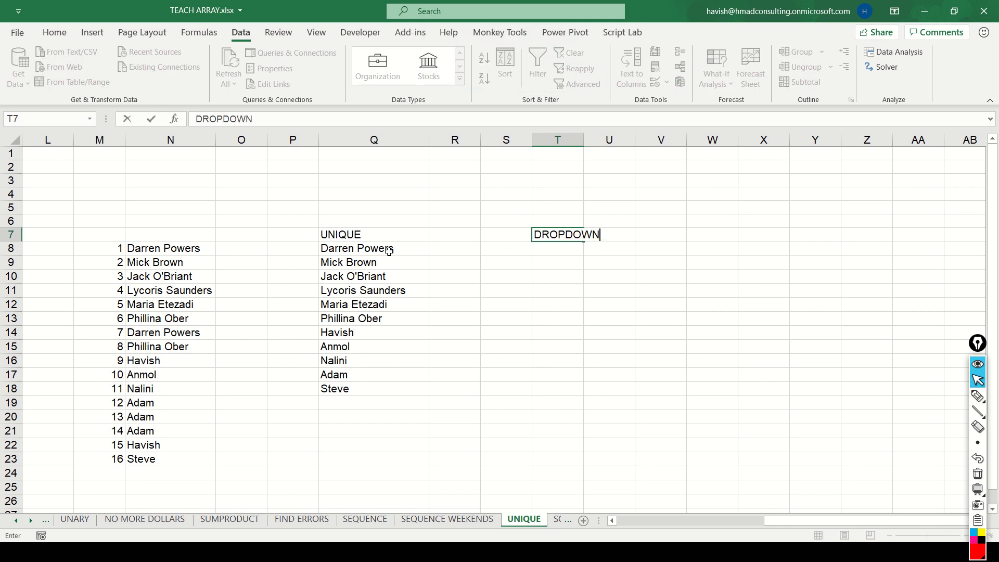
key("Return")
left_click_drag(583, 139, 666, 148)
key("Down")
key("Up")
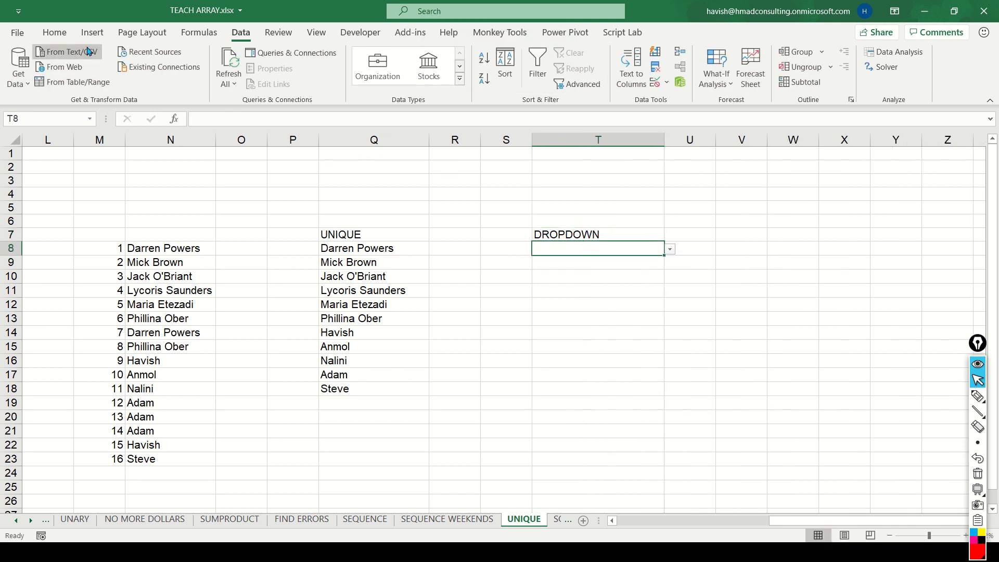
Highlight the dropdown cell T8 with the yellow fill color
left_click(57, 33)
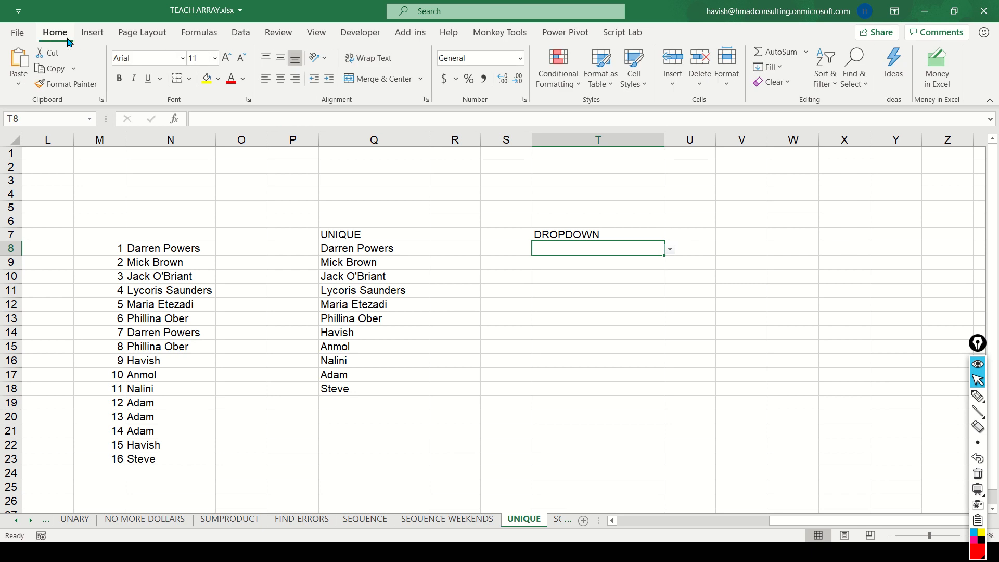
left_click(205, 82)
key("Down")
key("Up")
Switch to the SORT sheet and clear the existing Sort Names by Sales results in G7:G19
key("ctrl+Page_Down")
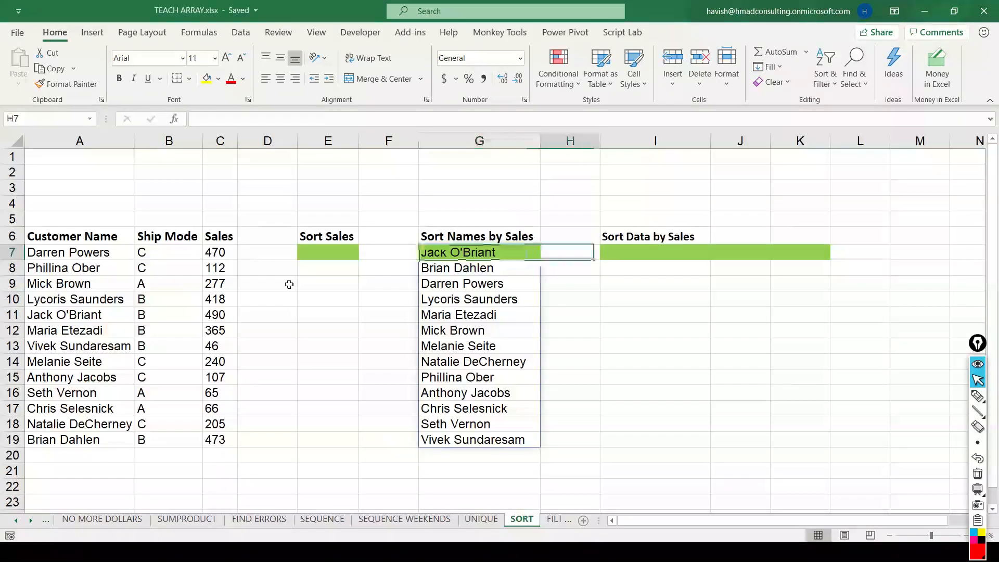
key("Up")
key("Right")
key("Left")
key("Down")
key("ctrl+shift+Down")
key("Delete")
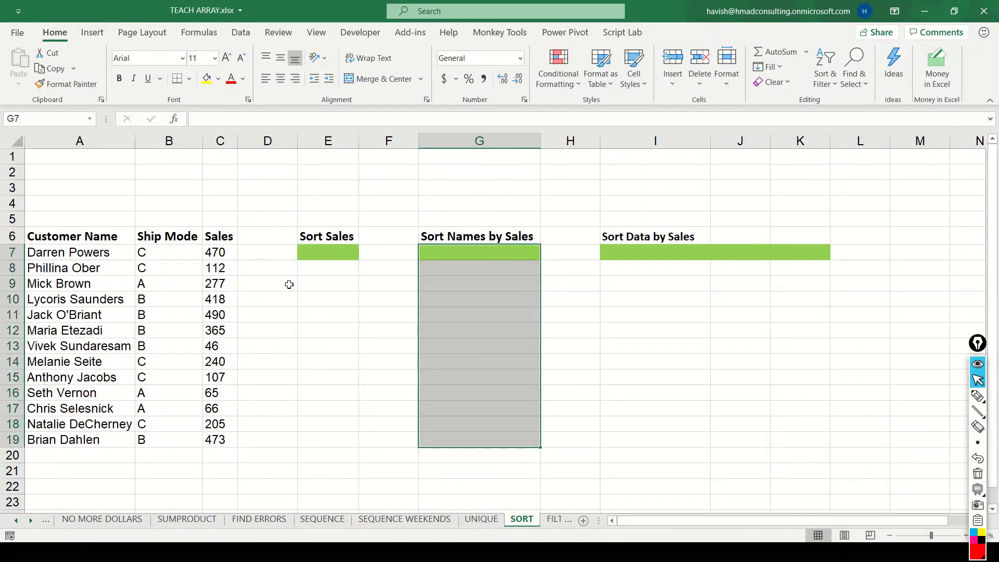
Select the first customer name cell, A7, in the SORT sheet's source table
key("Left")
key("Left")
key("Left")
key("Left")
key("Left")
key("Left")
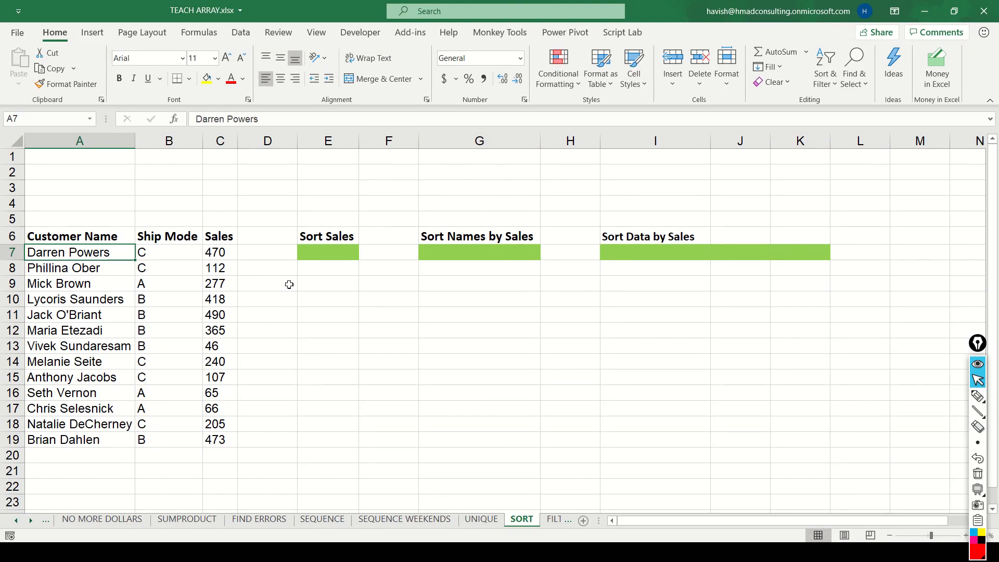
key("ctrl+Page_Down")
key("ctrl+Page_Down")
key("ctrl+Page_Down")
key("ctrl+Page_Up")
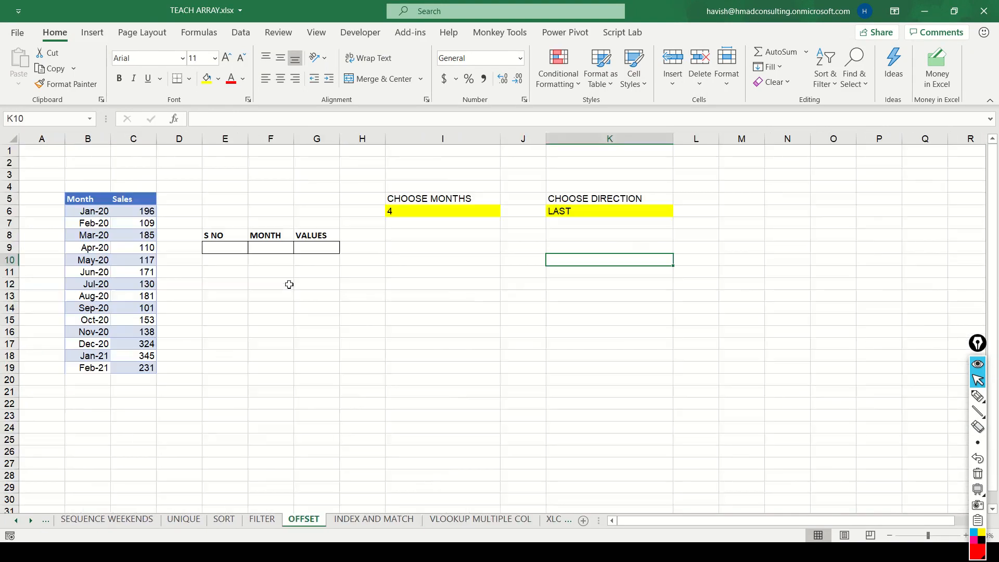
key("ctrl+Page_Up")
key("ctrl+Page_Up")
key("Right")
key("Left")
key("Up")
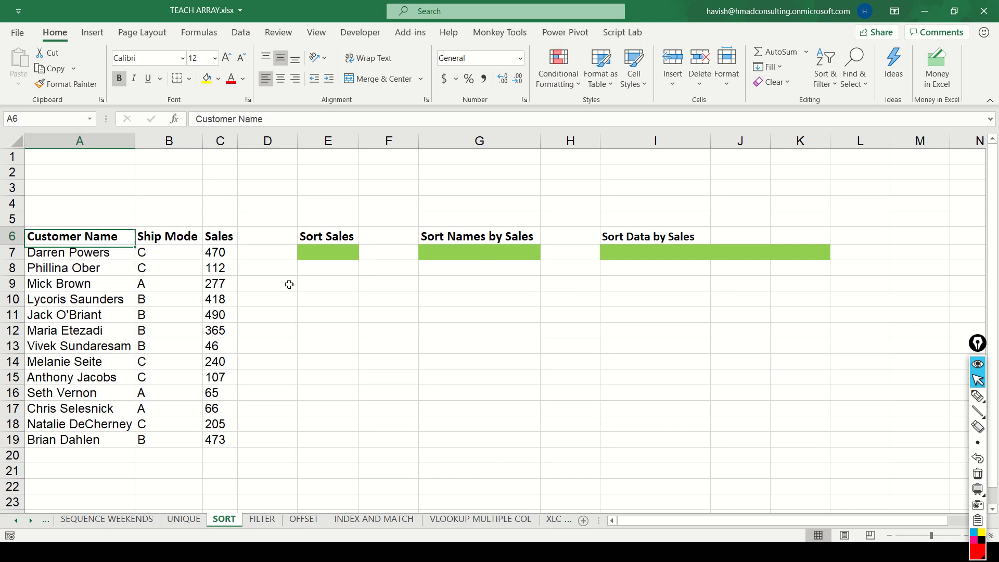
Examine the Customer Name, Ship Mode and Sales data in rows 7 to 19 of the SORT sheet
key("Down")
key("ctrl+shift+Down")
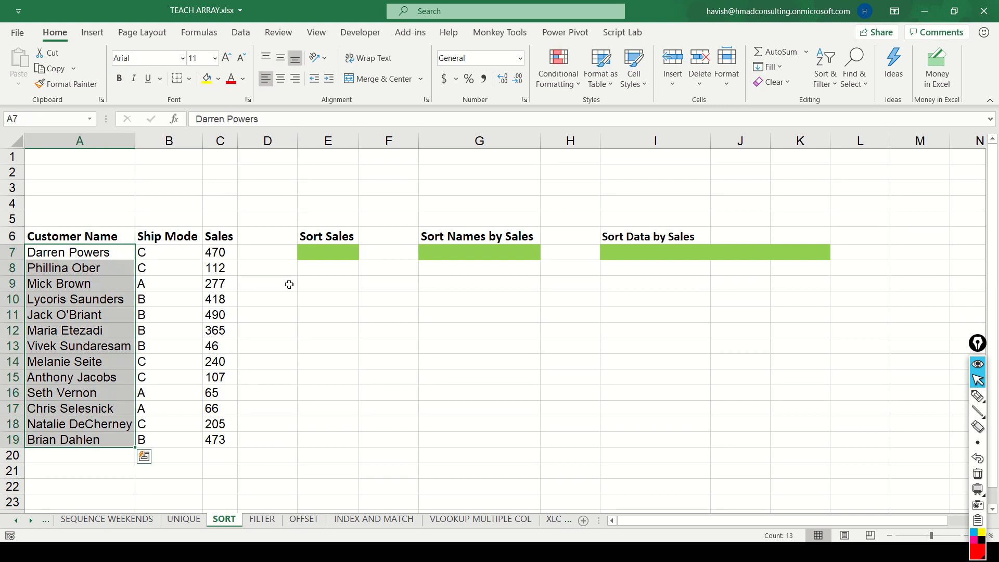
key("Right")
key("ctrl+shift+Down")
key("Right")
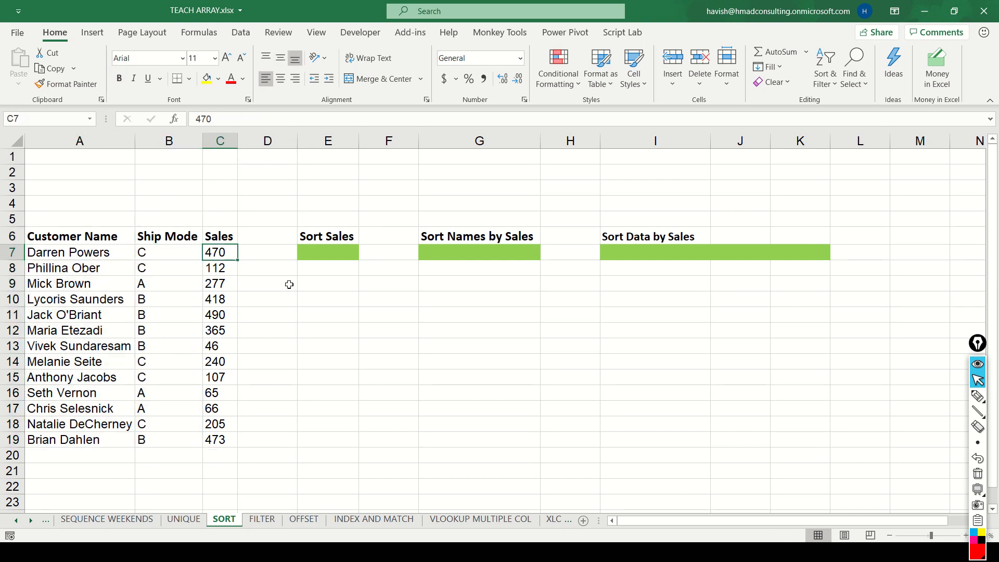
key("ctrl+shift+Down")
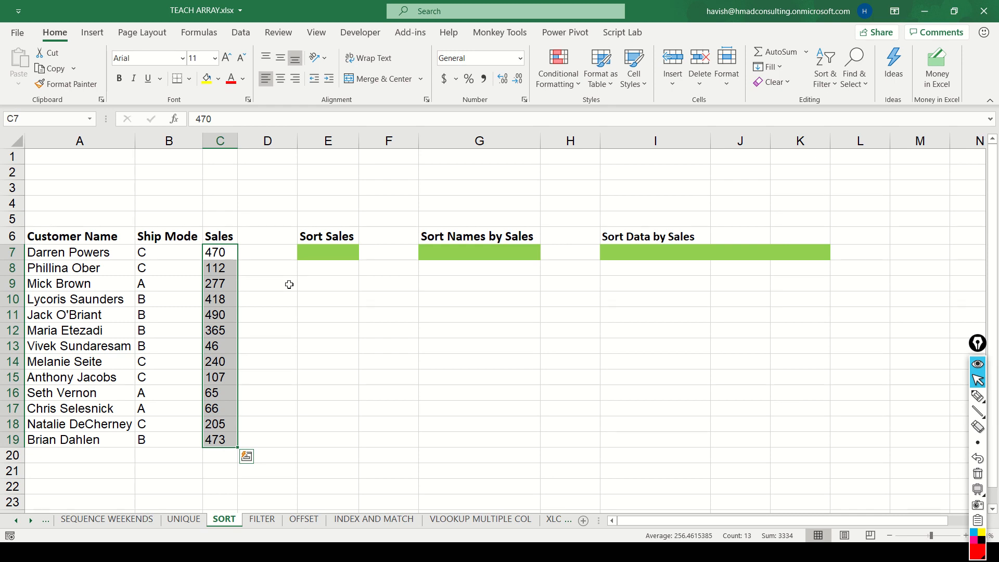
Enter =SORT(C7:C19) in E7 under Sort Sales and select the whole spilled range
key("Right")
key("Right")
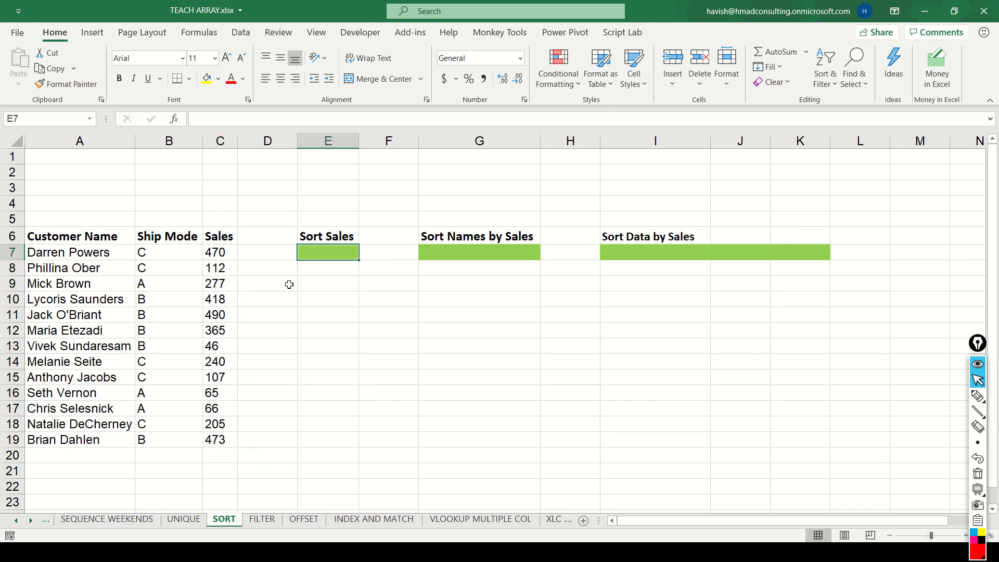
type("=SORT(")
key("Left")
key("Left")
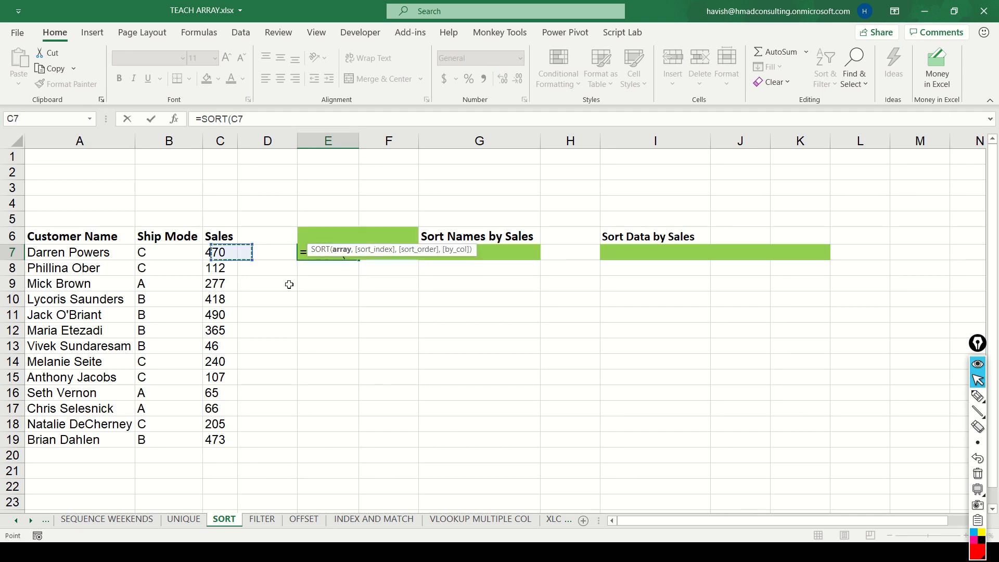
key("ctrl+shift+Down")
type(")")
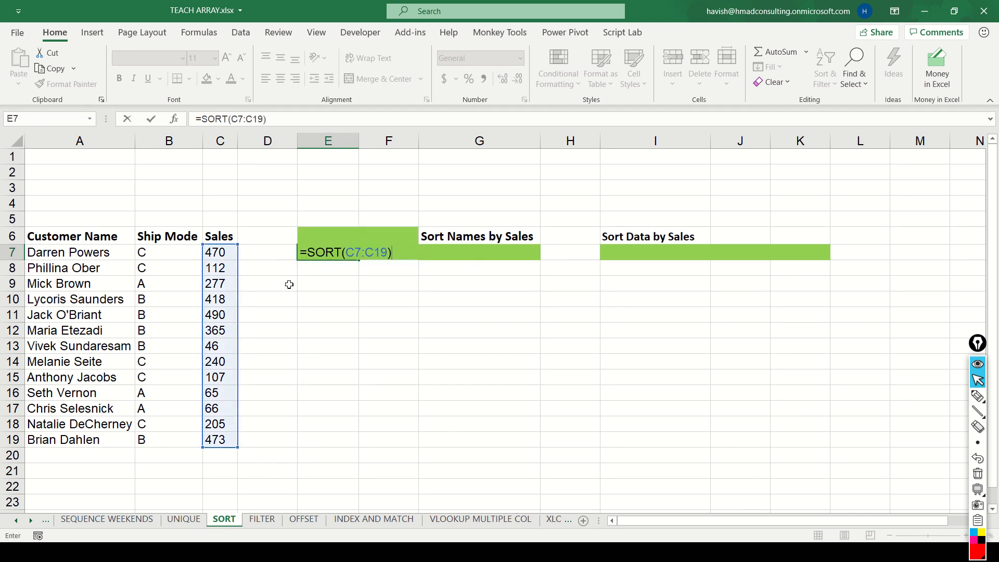
key("ctrl+Return")
key("ctrl+shift+Down")
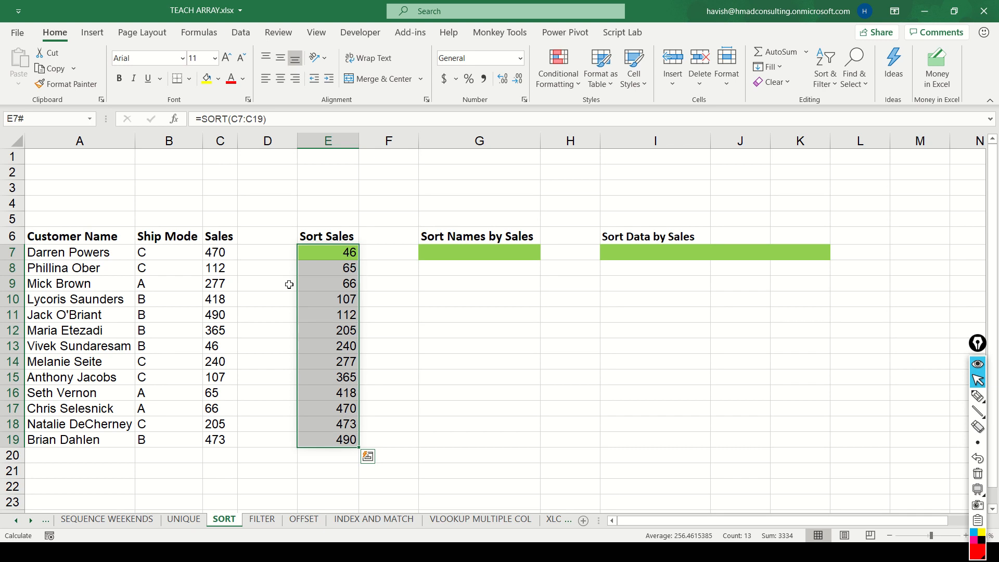
Change the Sort Sales formula to descending order so it reads =SORT(C7:C19,,-1)
key("F2")
key("Left")
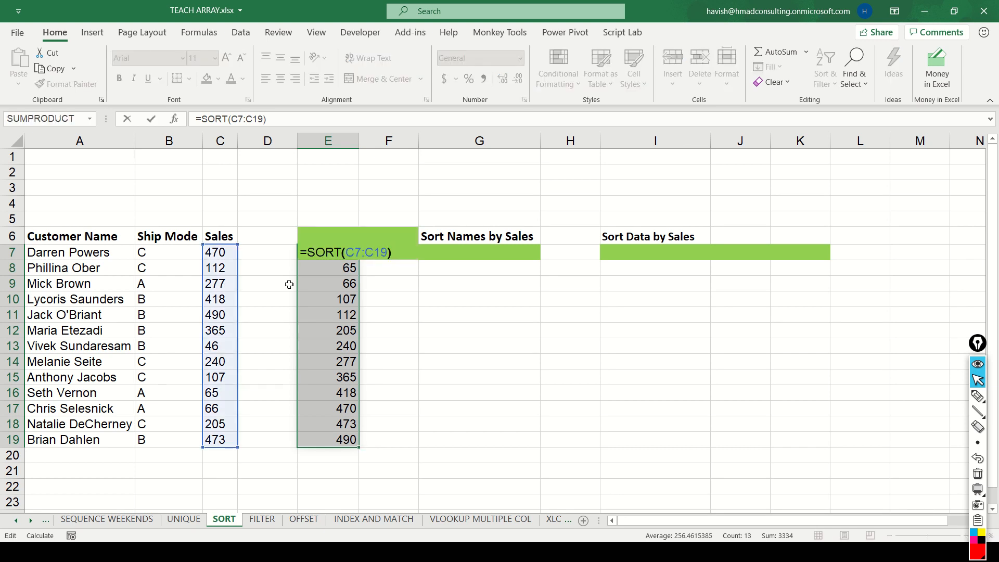
type(",,")
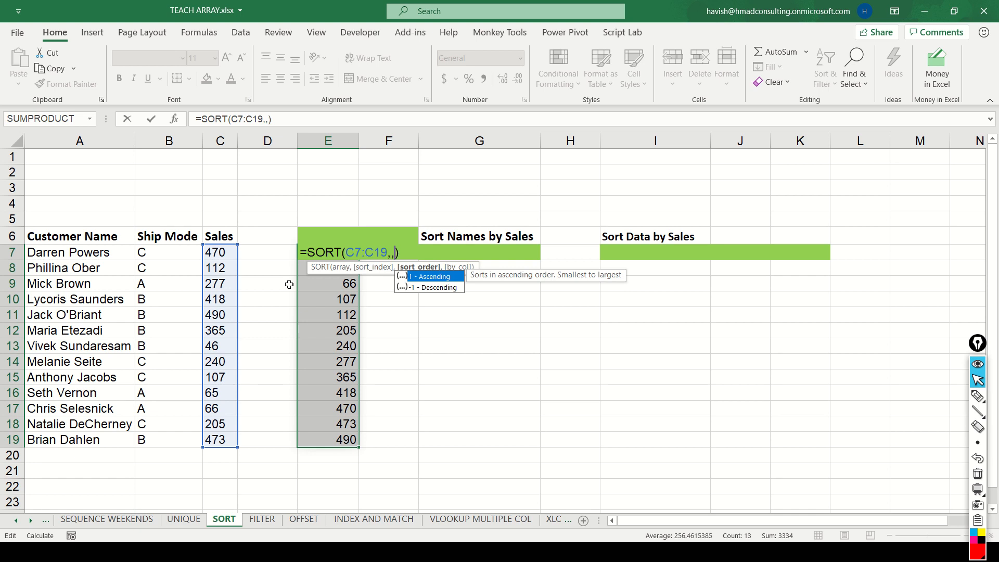
key("Down")
key("Tab")
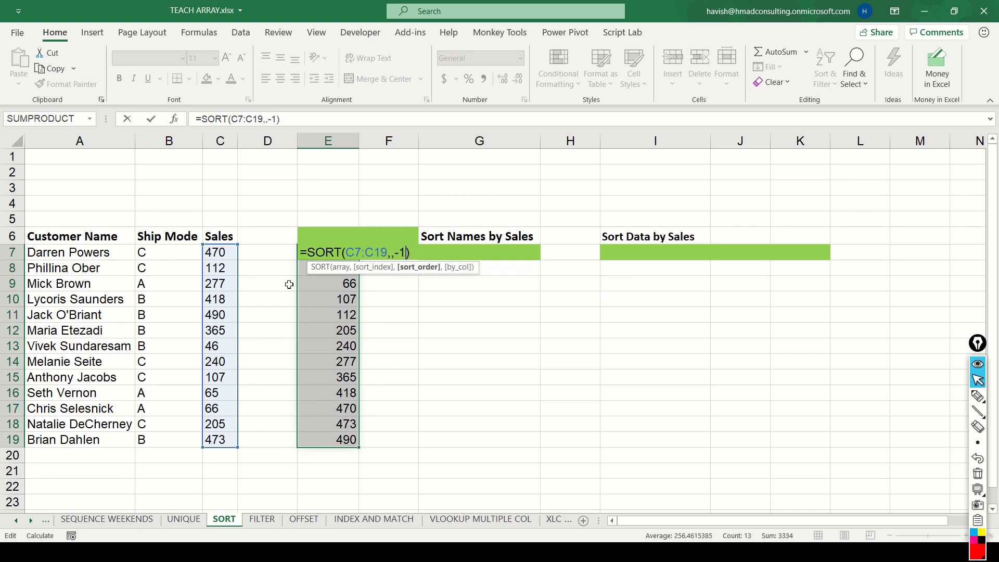
key("ctrl+Return")
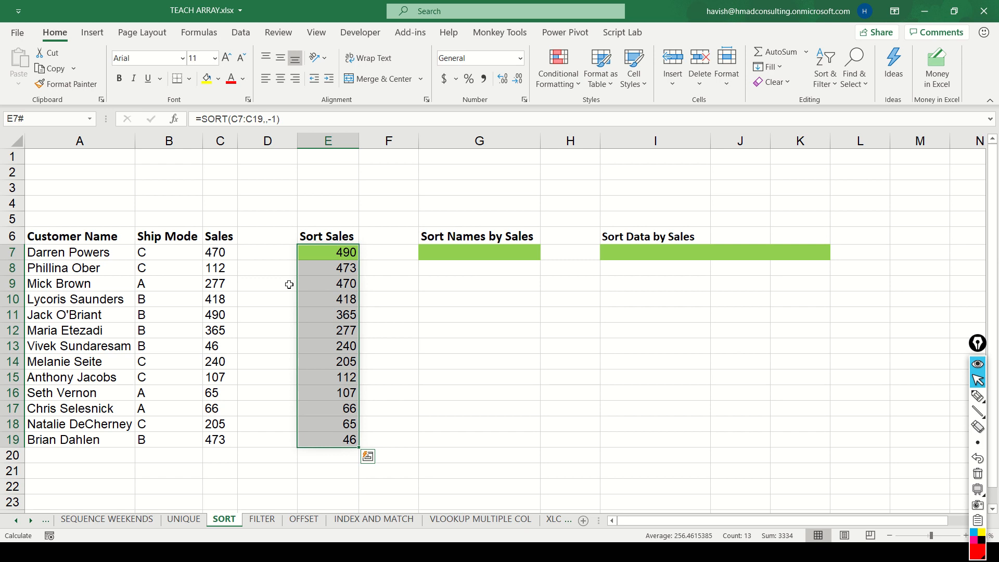
Try to sort the customer names in G7 with =SORT(A7:A19,E7#), using the sorted sales as sort index
key("Right")
key("Right")
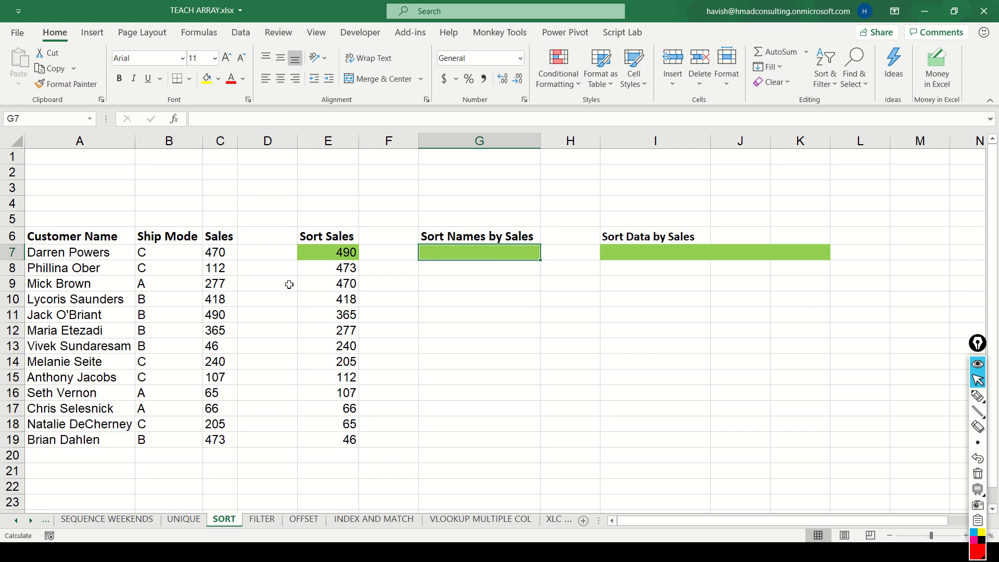
type("=")
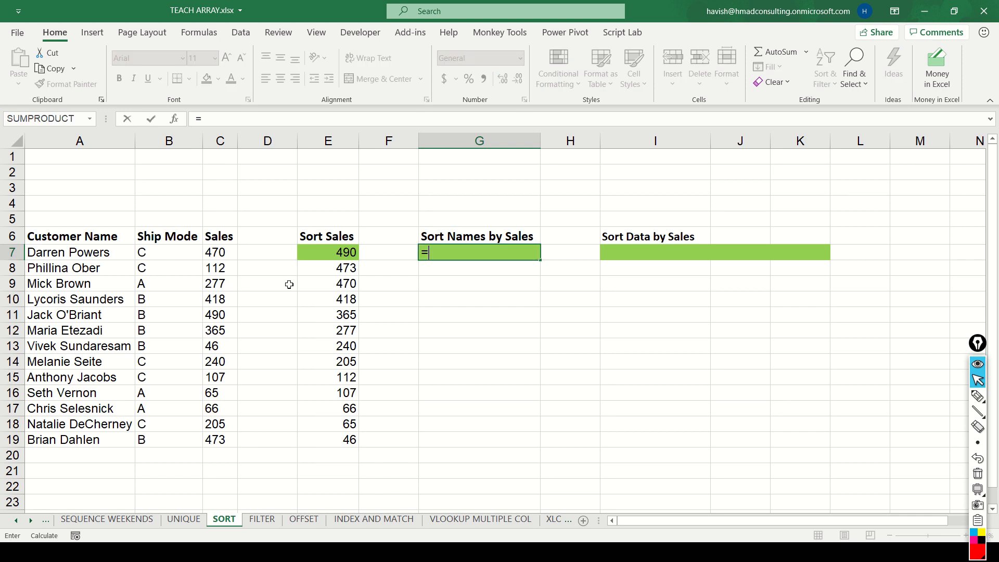
type("SORT(")
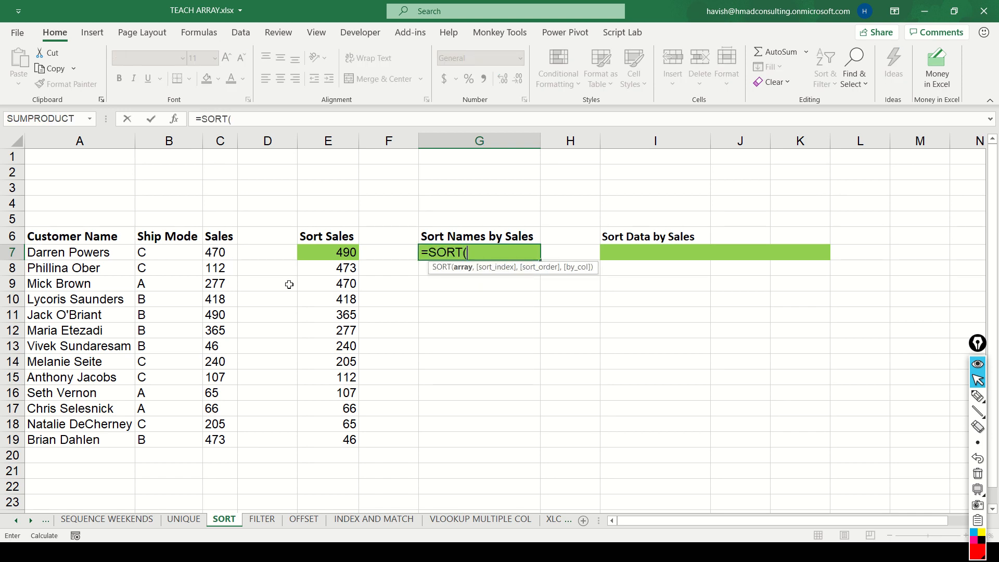
key("Left")
key("Left")
key("Left")
key("Left")
key("Left")
key("Left")
key("ctrl+shift+Down")
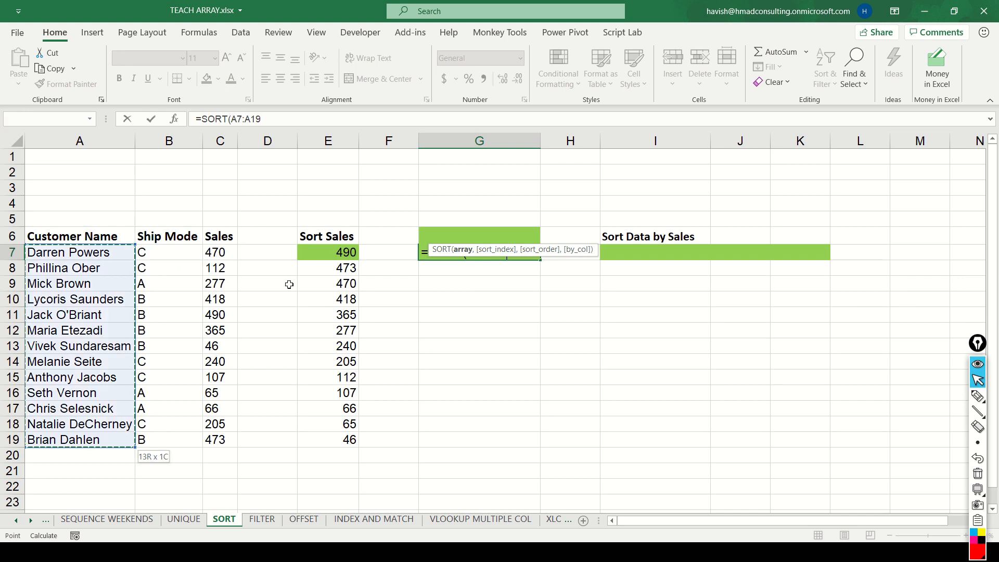
type(",")
key("Left")
key("Left")
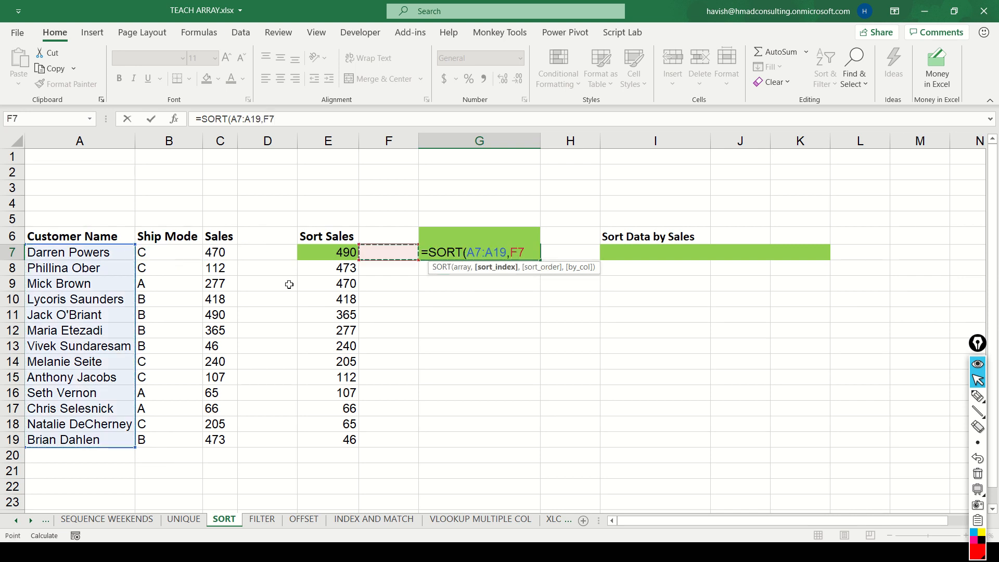
key("ctrl+shift+Down")
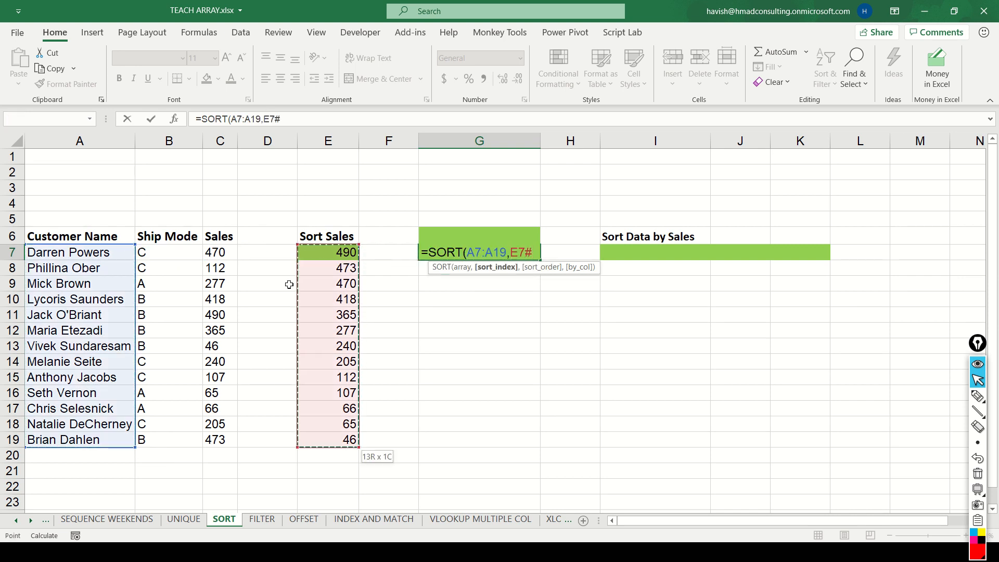
type(")")
key("Return")
key("Up")
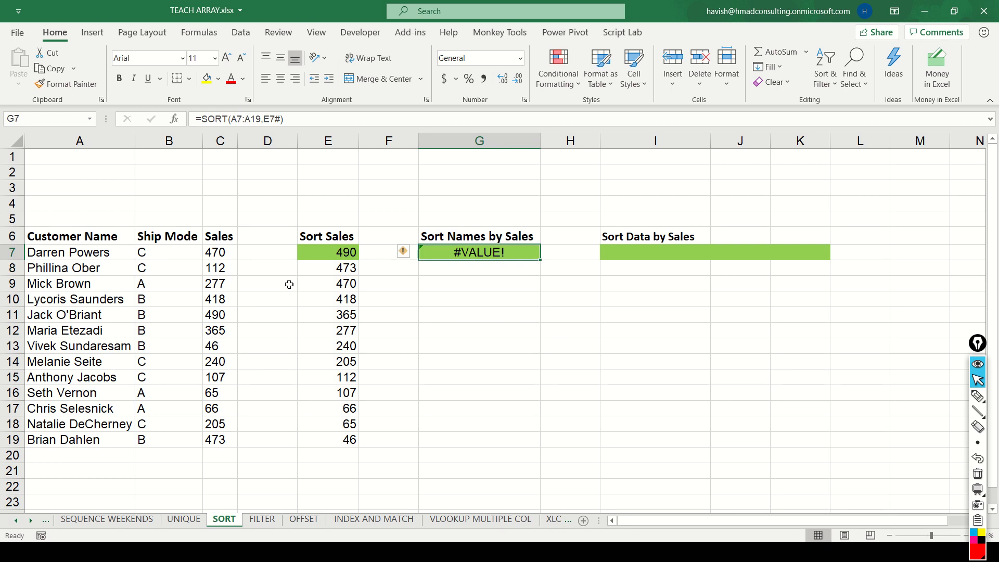
Try the G7 formula as =SORT(A7:A19,,,E7#), with the sorted sales as the by_col argument, and clear the cell
key("F2")
key("Left")
key("Left")
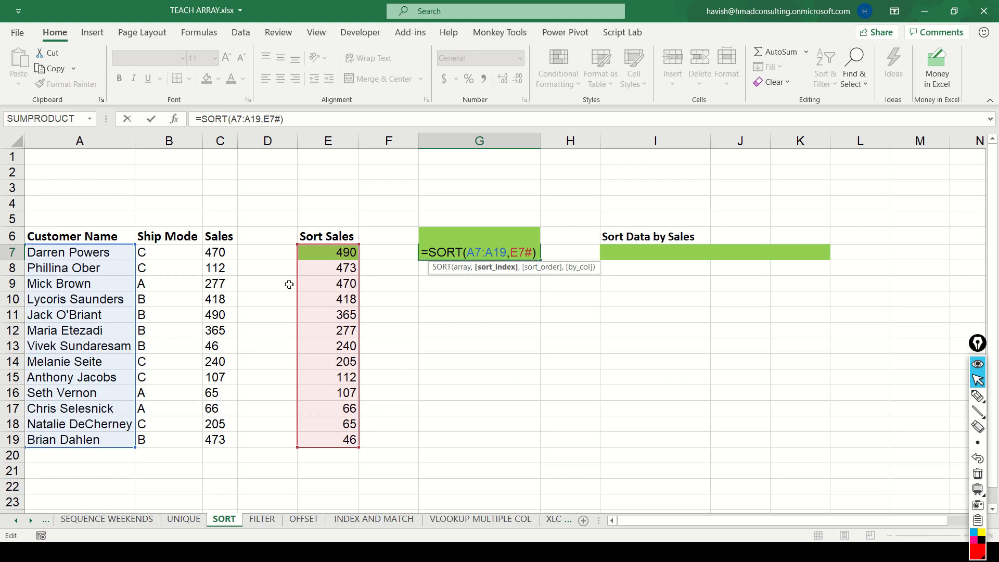
key("Left")
key("Left")
key("Left")
key("Left")
type(",")
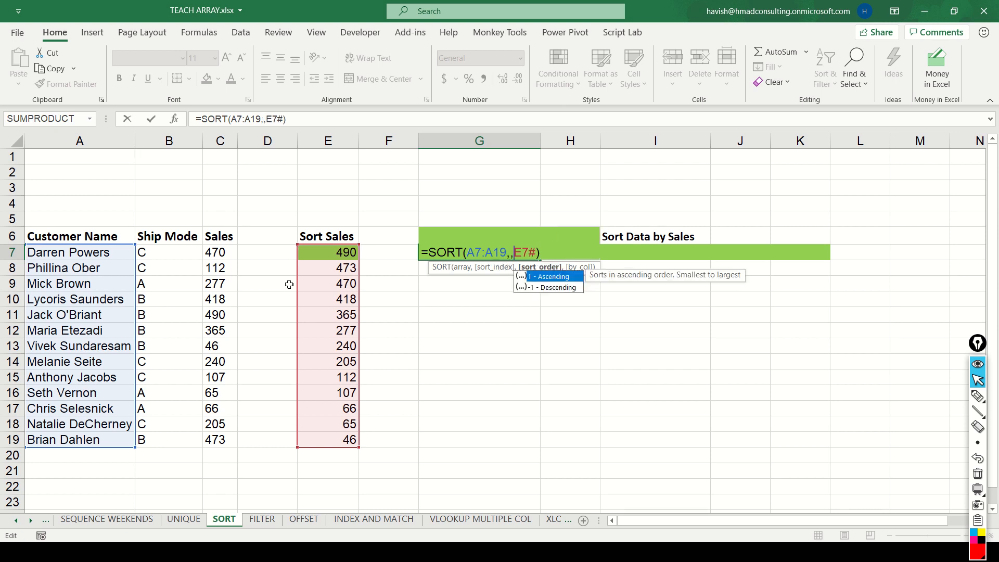
type(",")
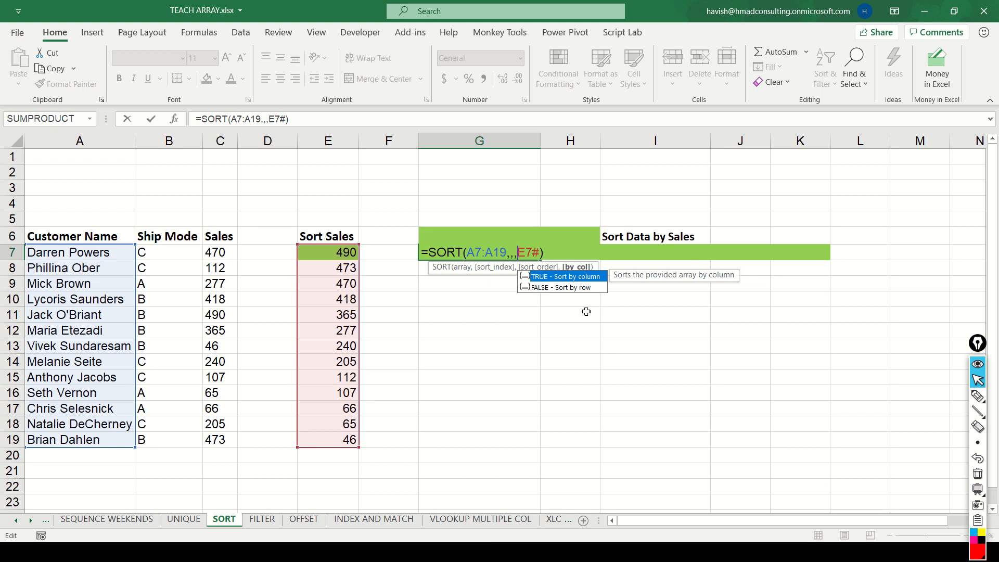
key("ctrl+Return")
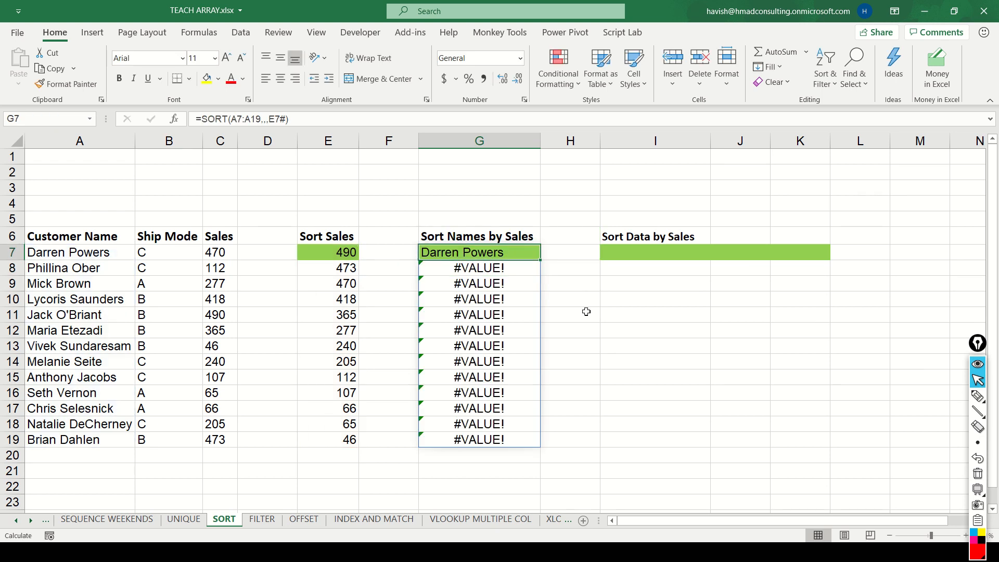
key("Delete")
Sort the customer names by descending sales in G7 with =SORTBY(A7:A19,C7:C19,-1)
type("=SO")
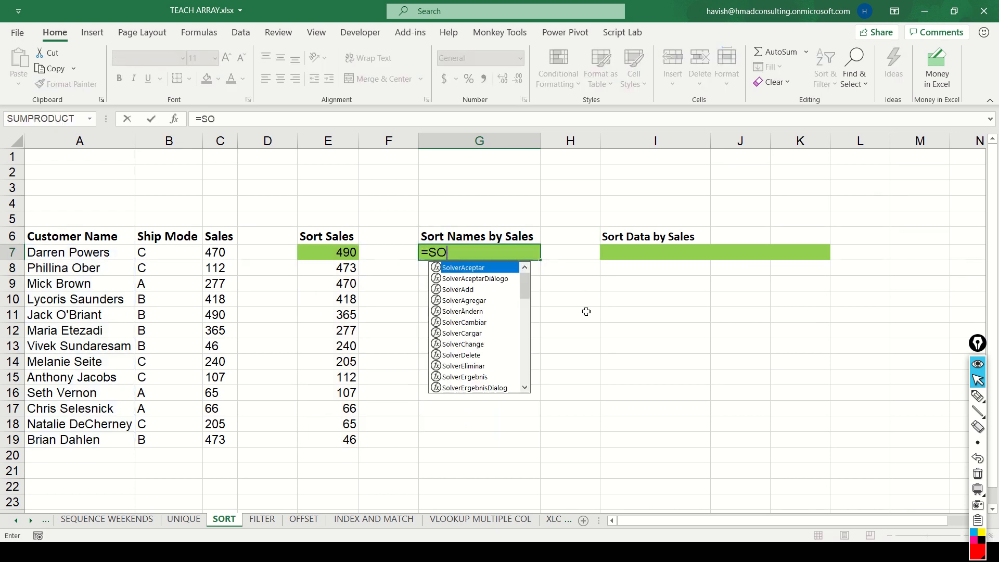
type("RTBY(")
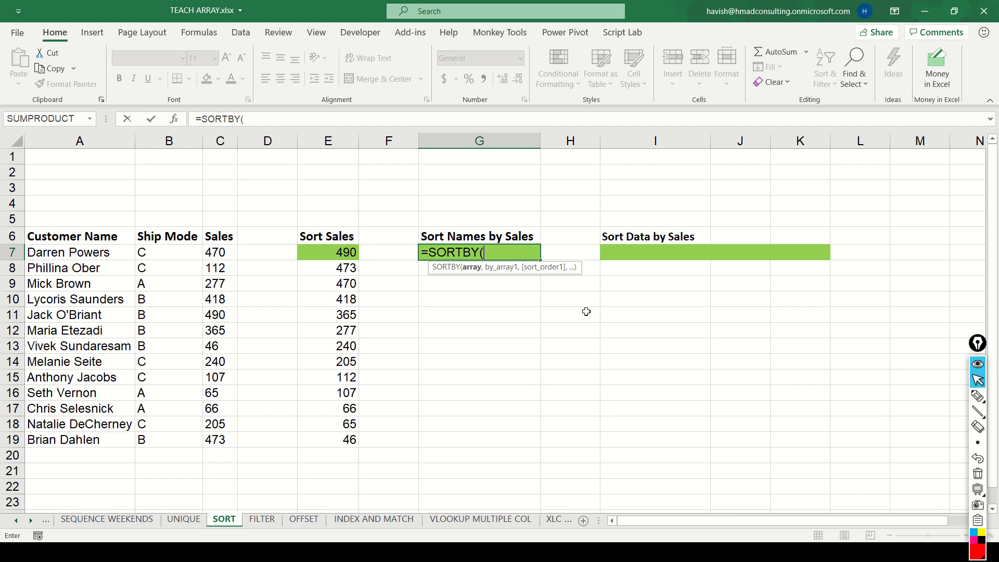
key("Left")
key("Left")
key("Left")
key("Left")
key("Left")
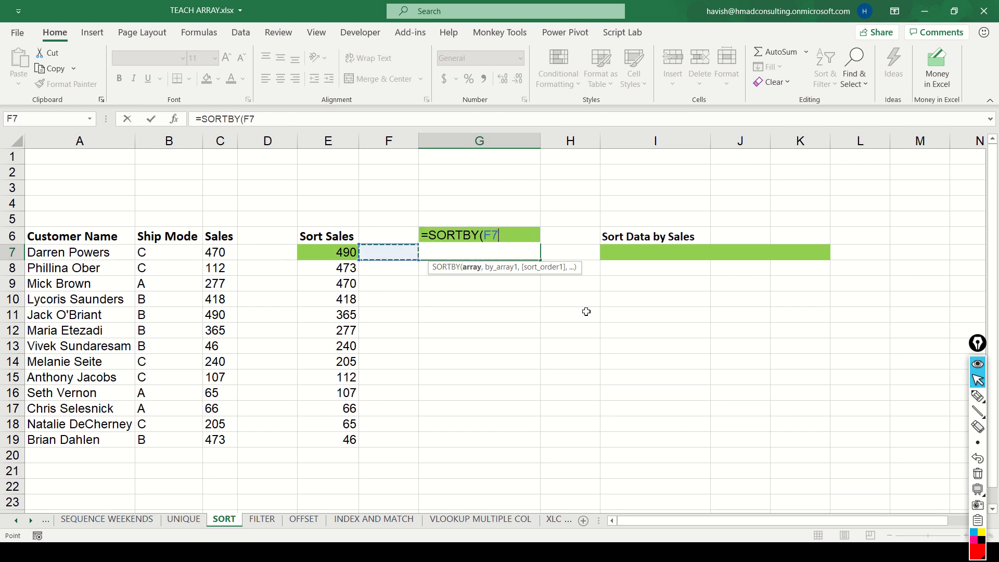
key("Left")
key("ctrl+shift+Down")
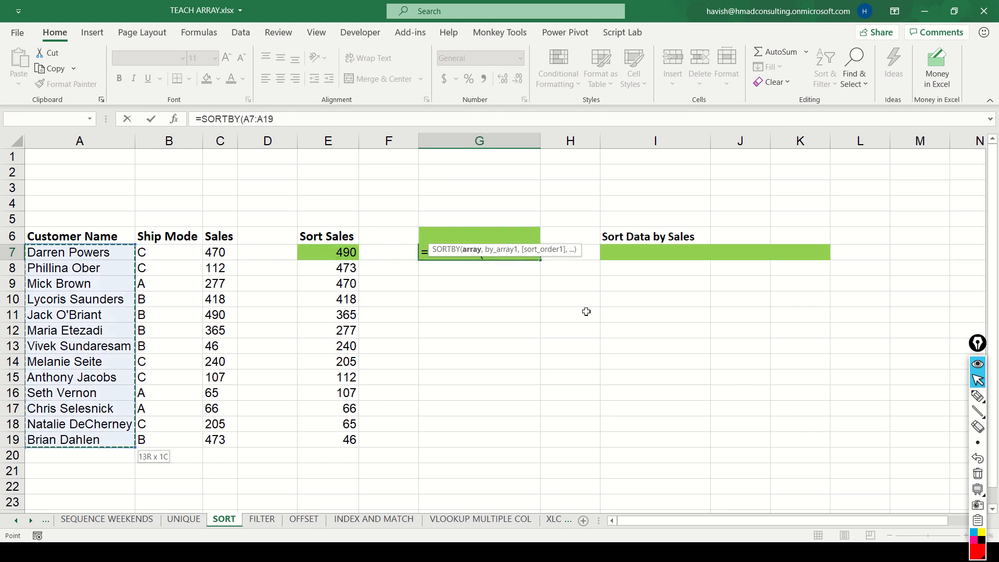
type(",")
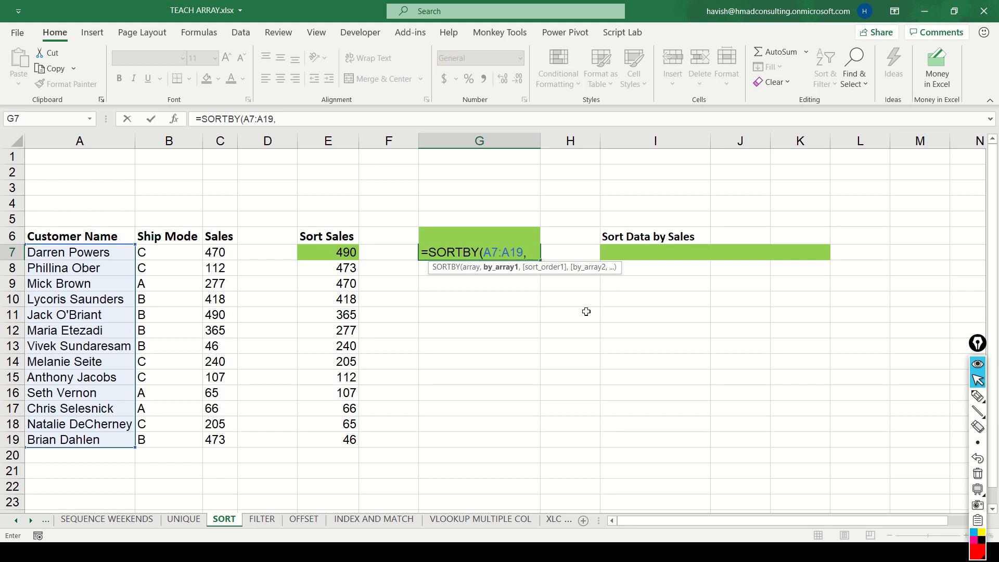
key("Left")
key("Left")
key("Left")
key("Left")
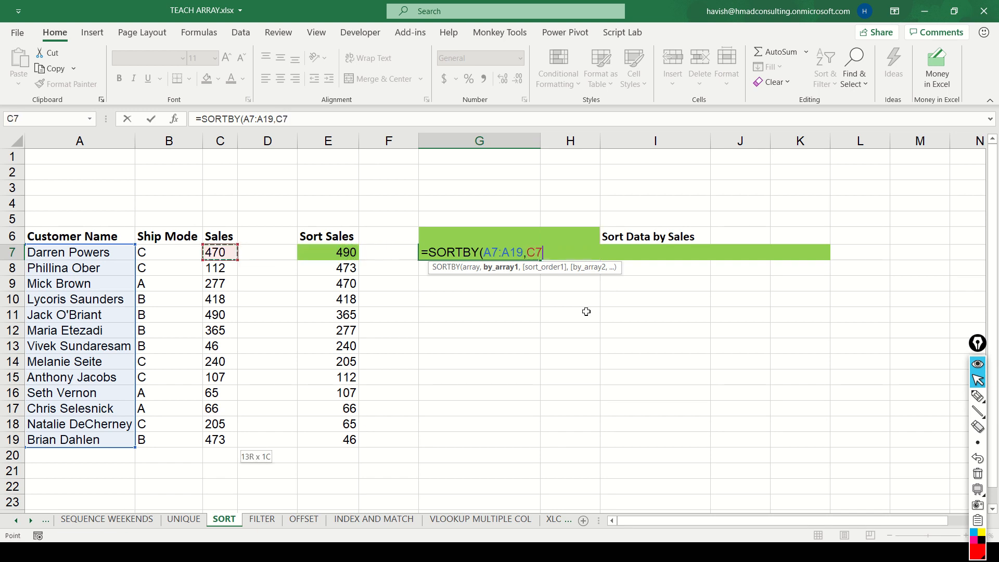
key("ctrl+shift+Down")
type(",")
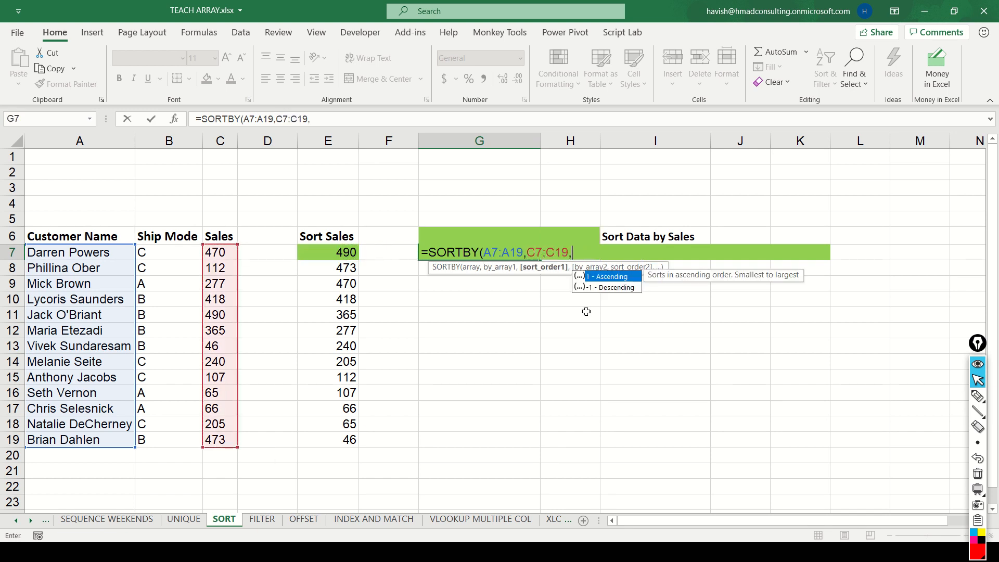
type("-1")
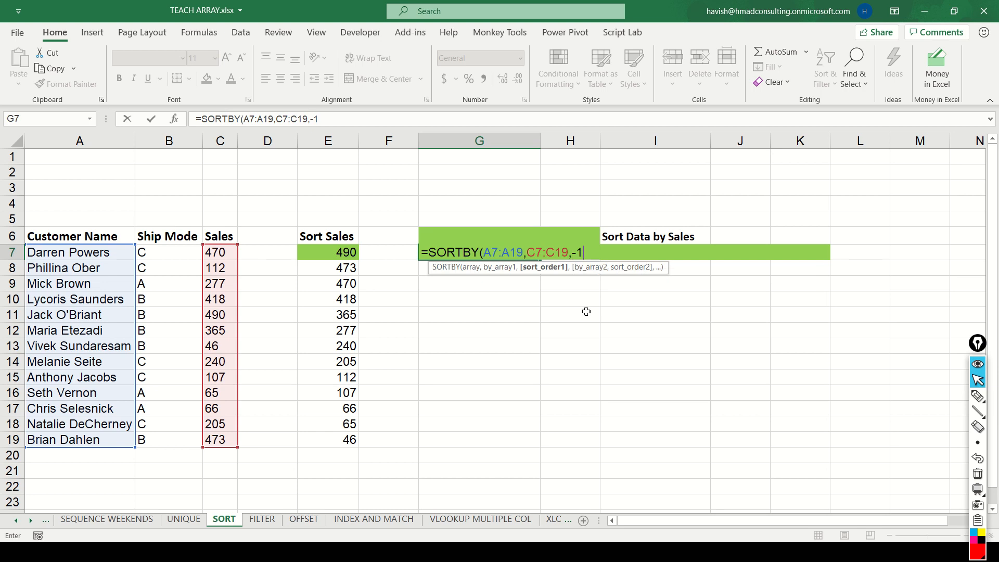
key("ctrl+Return")
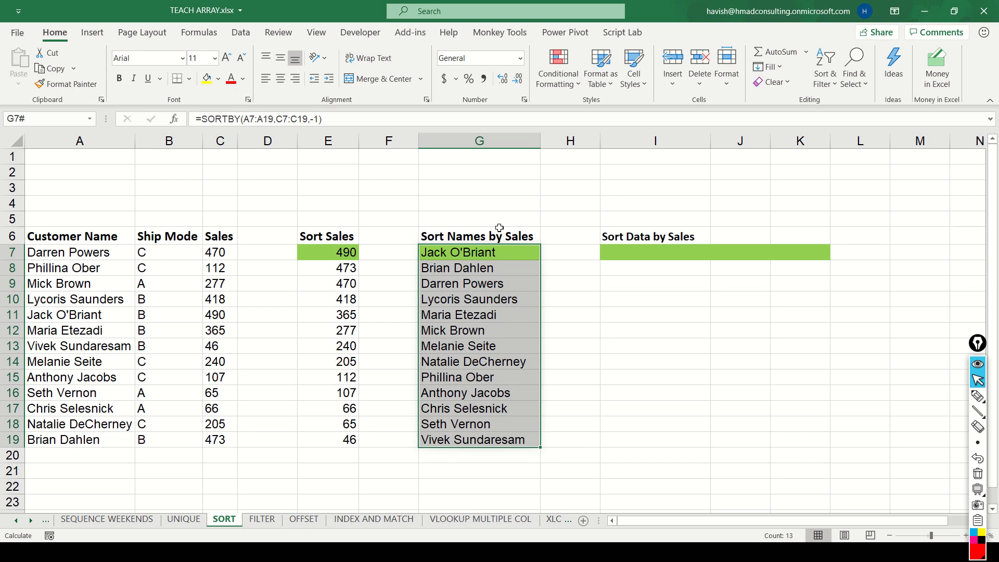
Compare the first sorted name in G7 with its source record in A11:C11
left_click(501, 256)
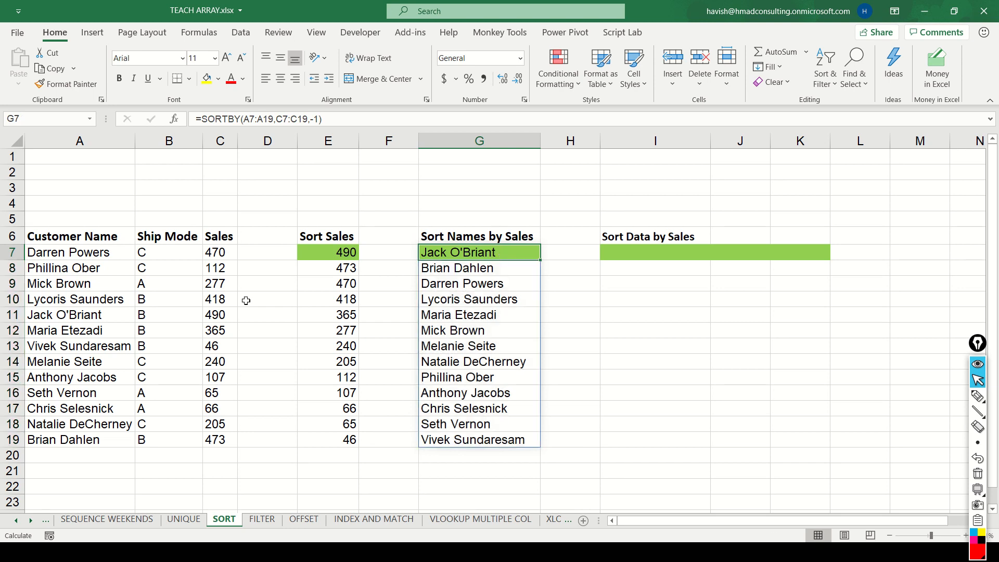
left_click_drag(112, 311, 219, 315)
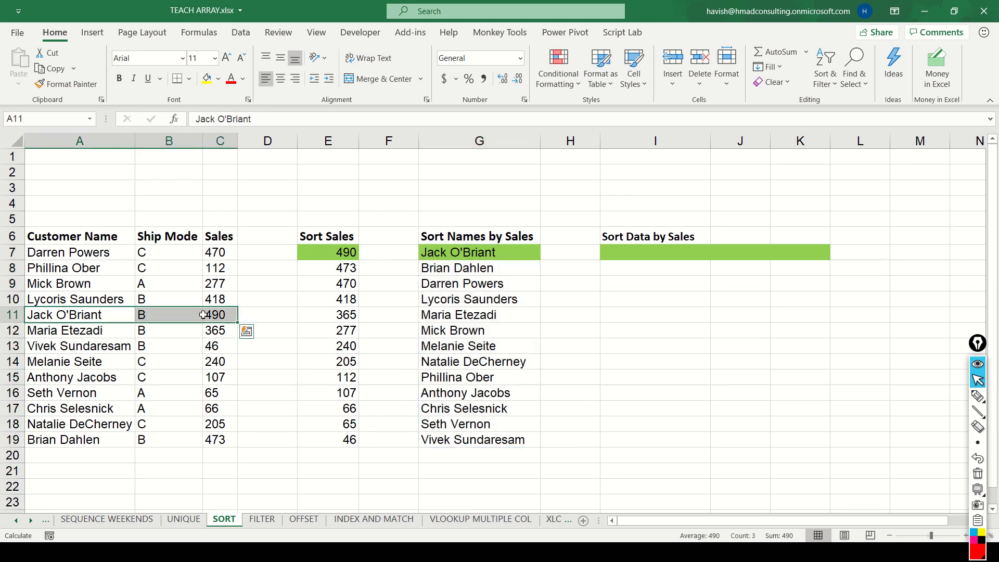
Compare the second sorted name in G8 with its source record in A19:C19
left_click(455, 272)
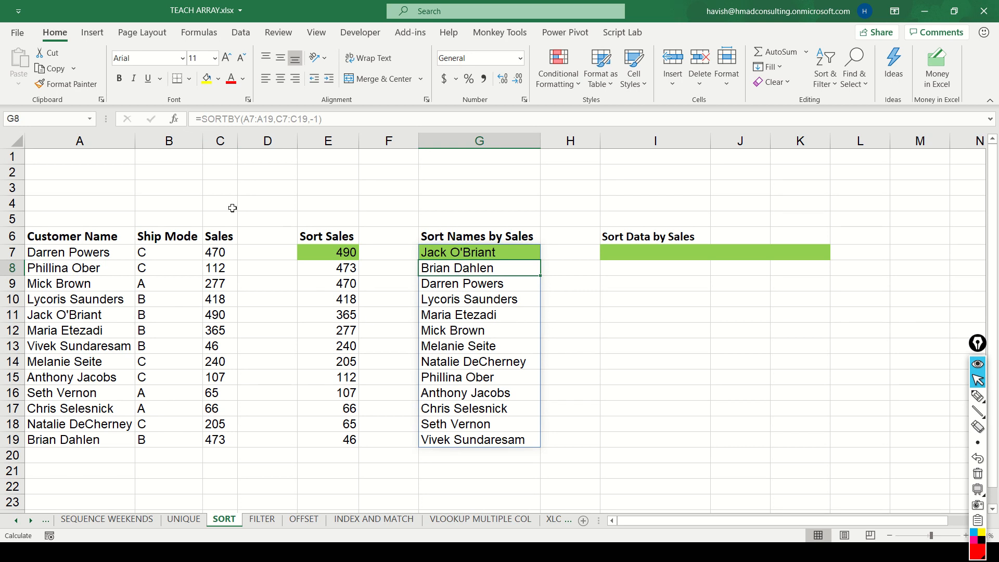
left_click(81, 444)
left_click_drag(81, 444, 219, 442)
left_click(514, 265)
key("Up")
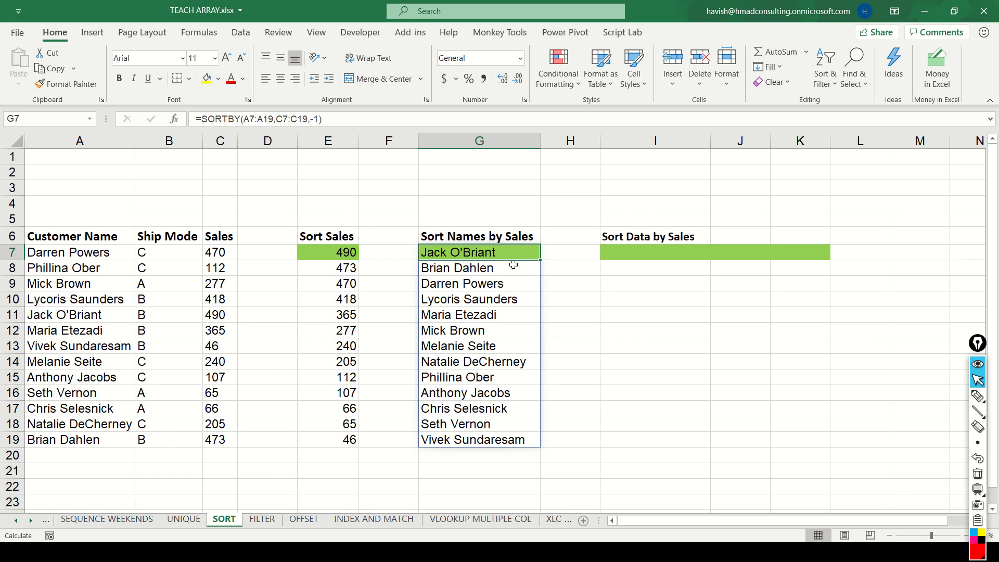
Sort the full data with its headers by descending sales in I7 using =SORTBY(A6:C19,C6:C19,-1)
key("Right")
key("Right")
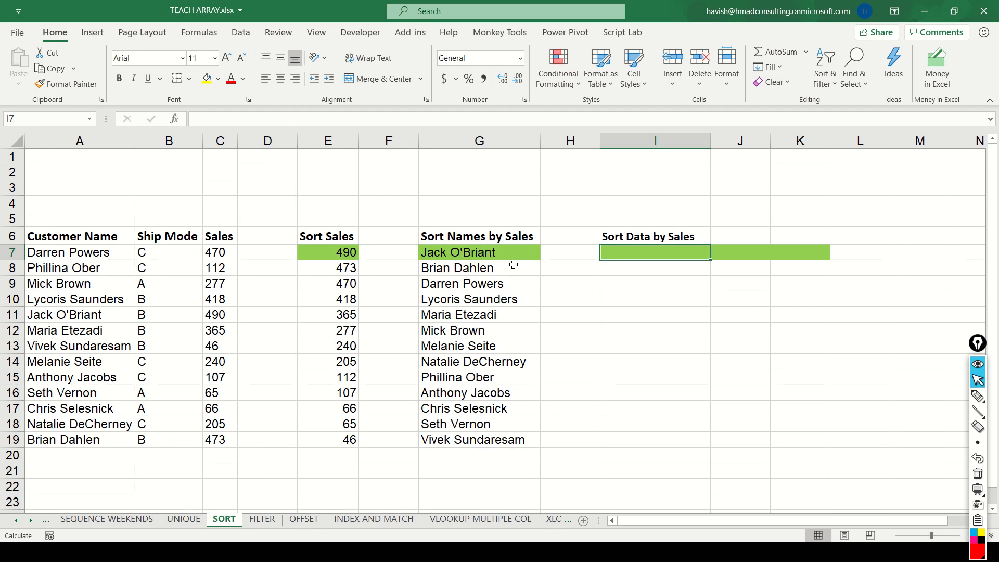
type("=")
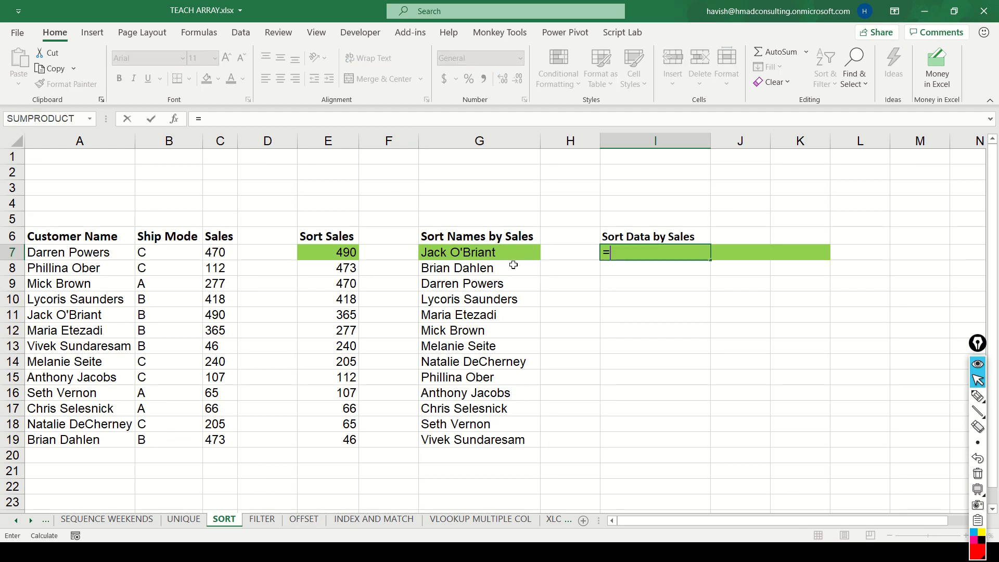
type("SORT")
key("Down")
key("Tab")
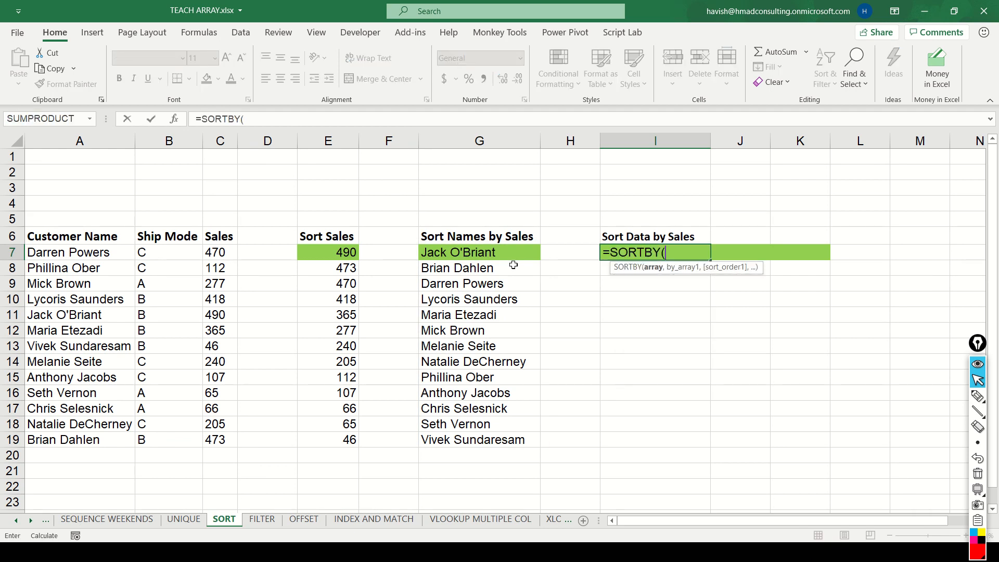
key("Left")
key("Left")
key("Left")
key("Left")
key("Left")
key("Left")
key("Left")
key("Left")
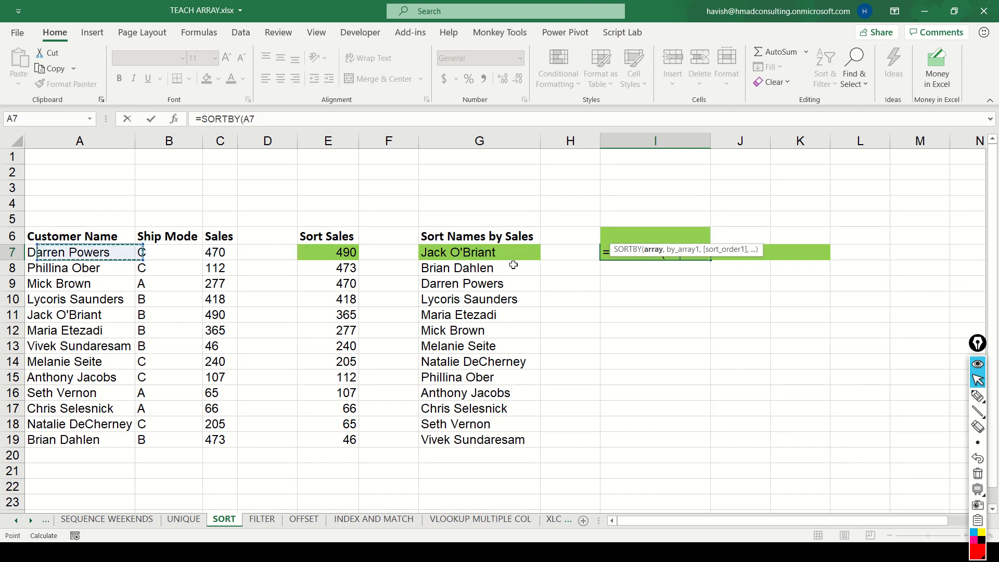
key("Up")
key("ctrl+shift+Right")
key("ctrl+shift+Down")
type(",")
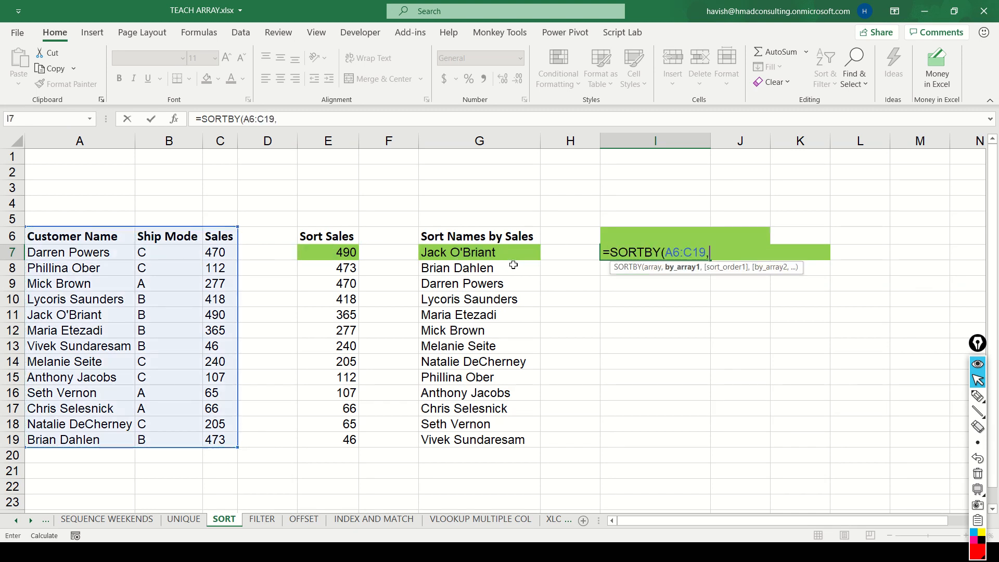
key("Left")
key("Left")
key("Left")
key("Left")
key("Left")
key("Left")
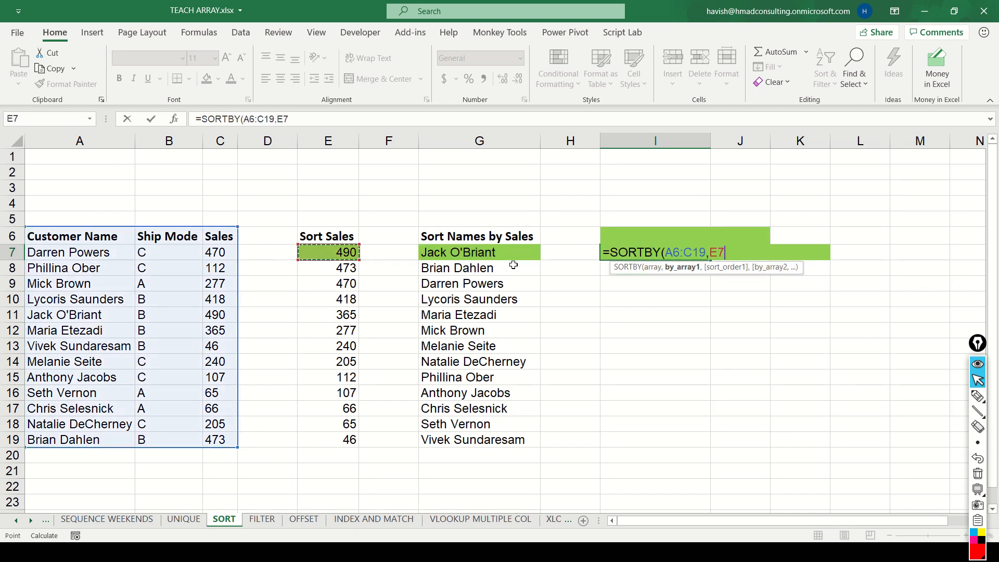
key("Up")
key("ctrl+shift+Down")
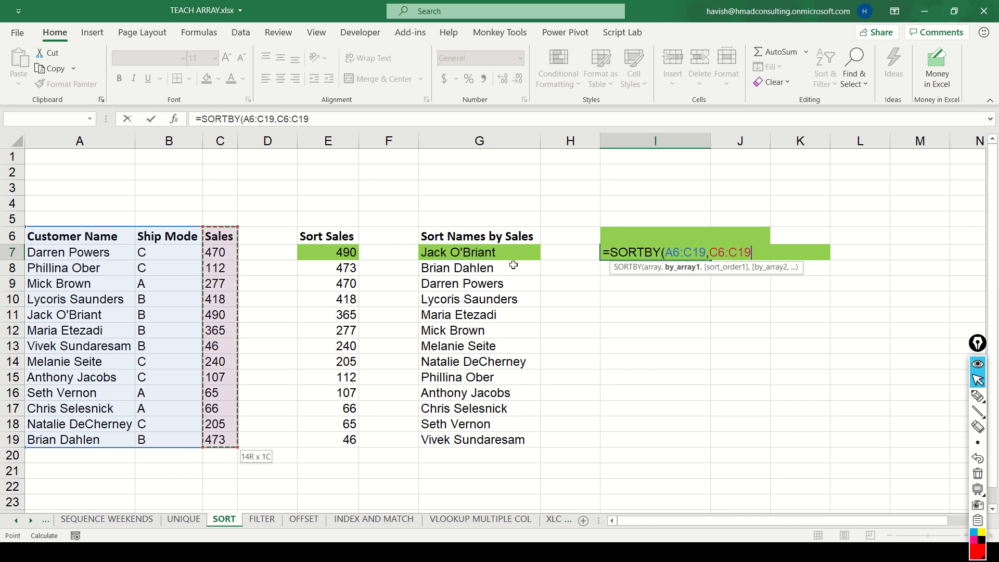
type(",-1")
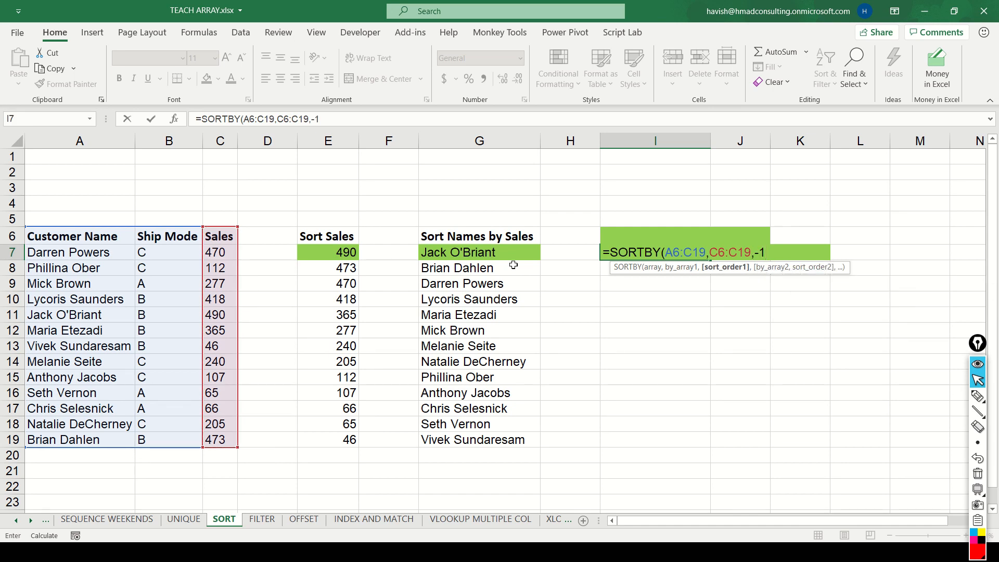
key("ctrl+Return")
Examine the spilled data in I7:K20 and the order of its sales in K8:K20
key("ctrl+shift+Down")
key("ctrl+shift+Right")
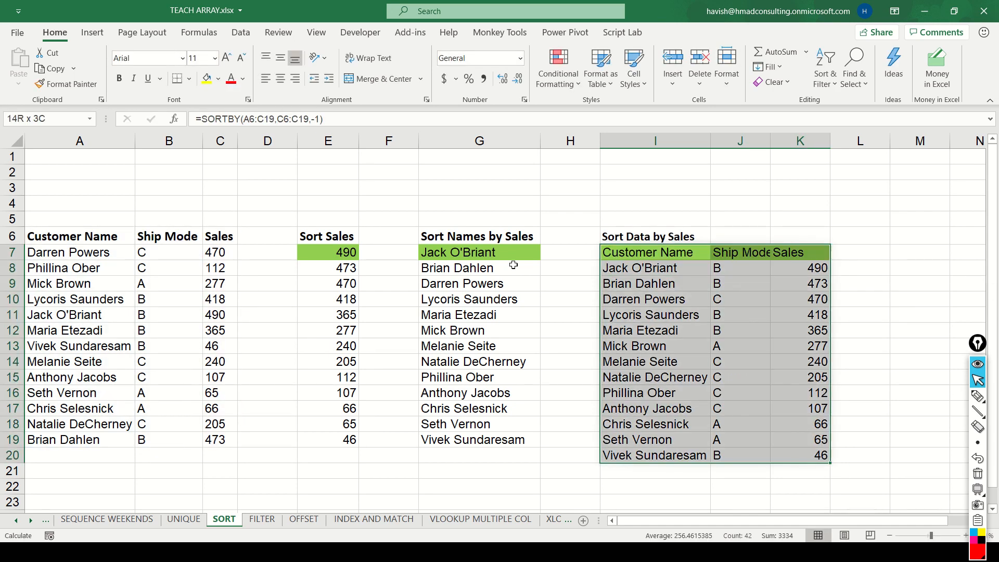
key("Up")
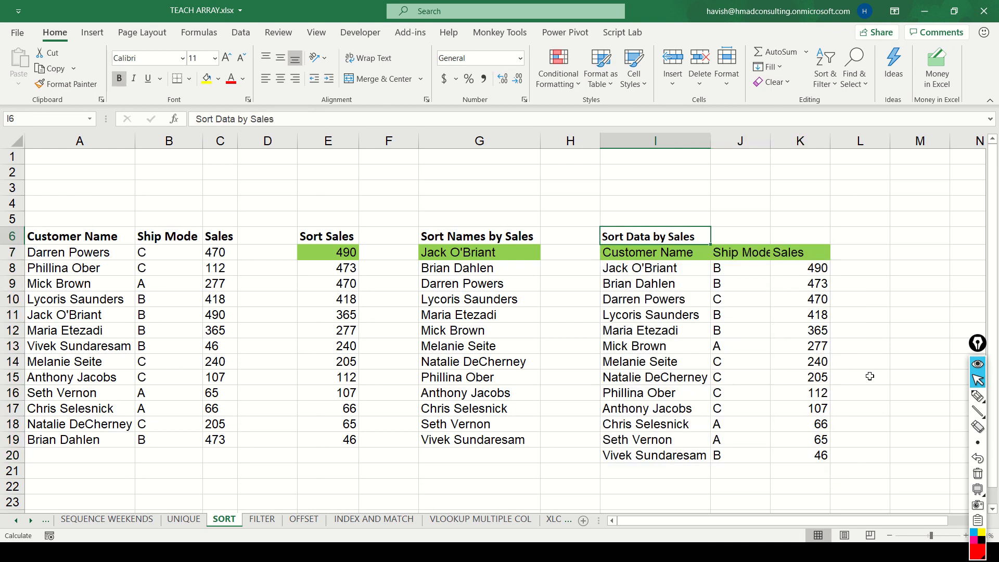
key("Down")
key("ctrl+shift+Down")
key("ctrl+shift+Right")
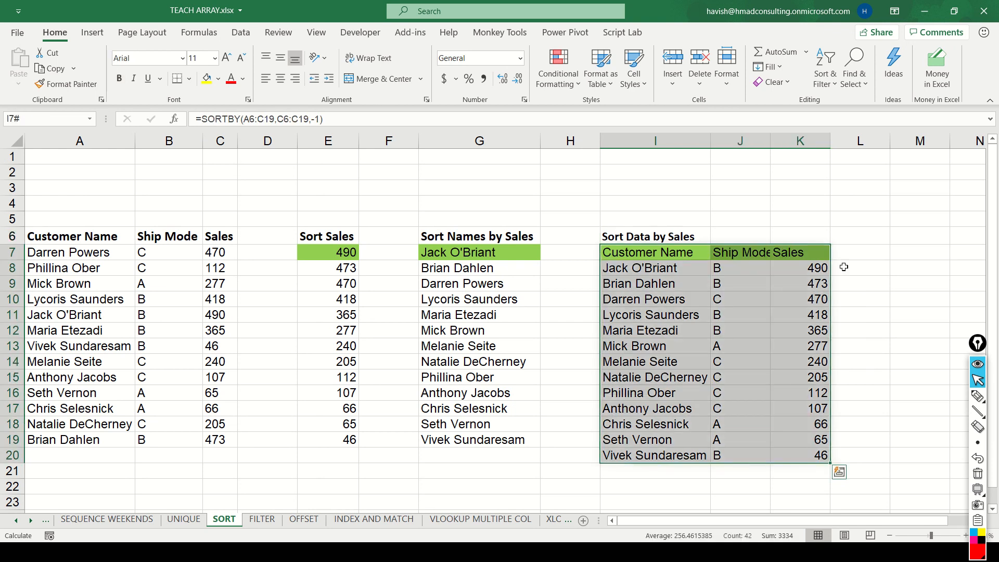
left_click_drag(818, 266, 833, 457)
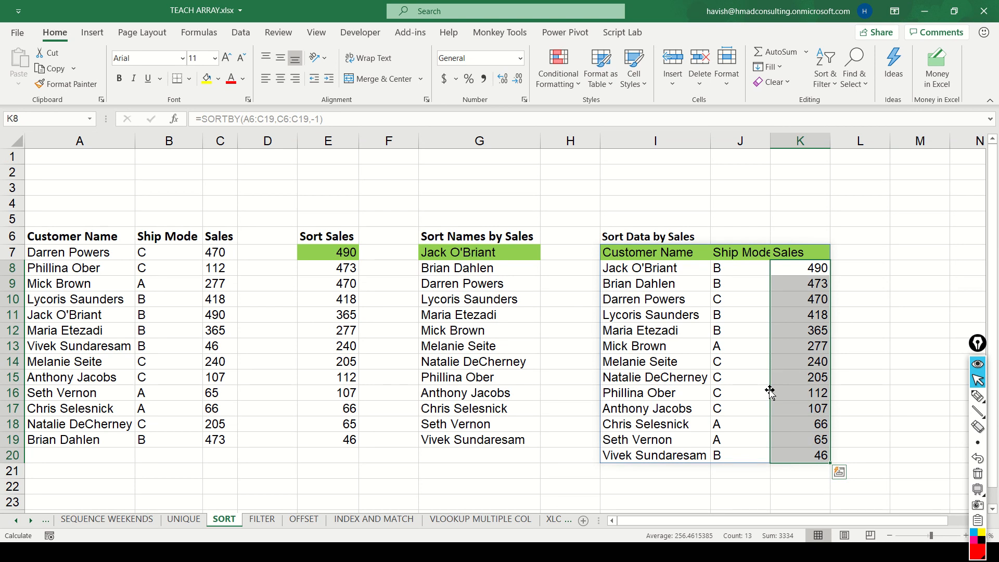
Switch to the FILTER sheet and go to the Ship Mode header in A8
key("ctrl+c")
key("ctrl+Page_Down")
key("Up")
key("Up")
key("Left")
key("Left")
key("Up")
key("Up")
key("Up")
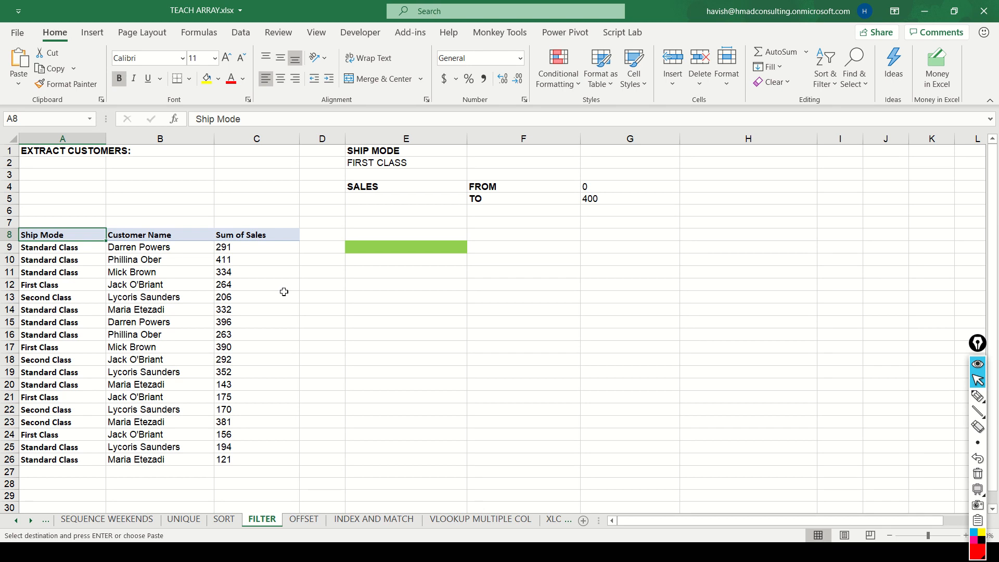
Review the FILTER and SEQUENCE formula in E4 of the SEQUENCE WEEKENDS sheet without changing it
key("ctrl+Page_Up")
key("ctrl+Page_Up")
key("ctrl+Page_Up")
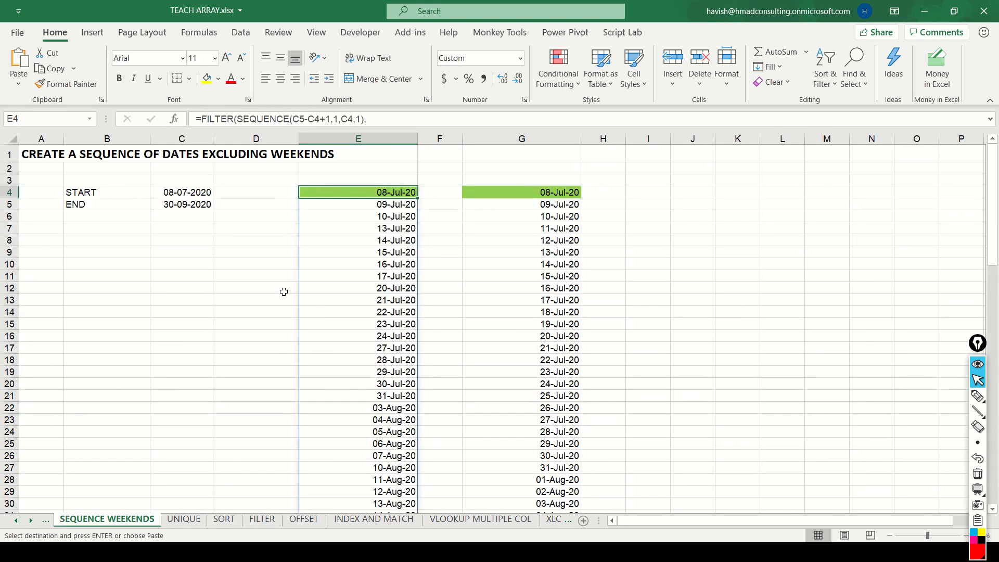
key("F2")
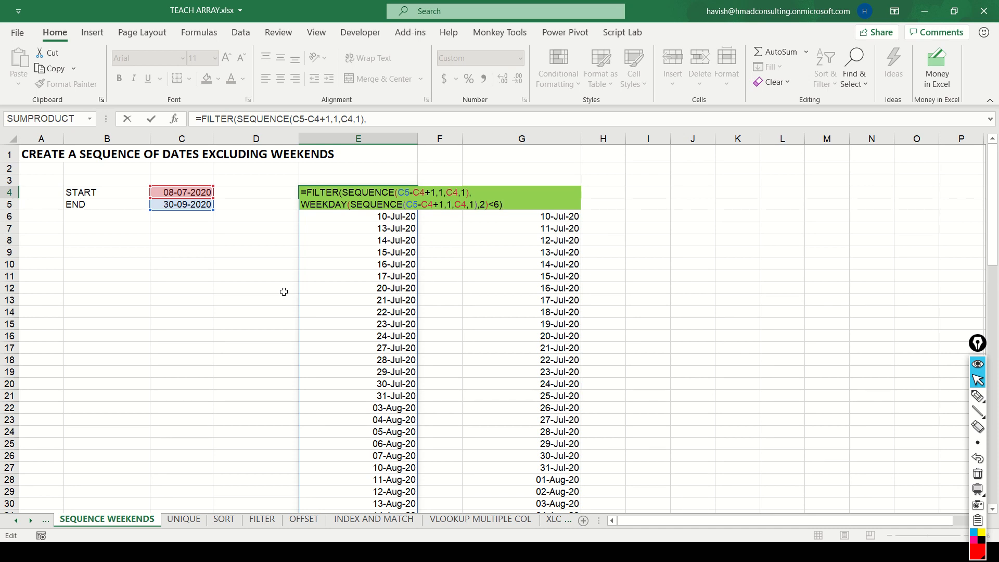
key("Escape")
Return to the FILTER sheet with the customer extraction data
key("ctrl+Page_Down")
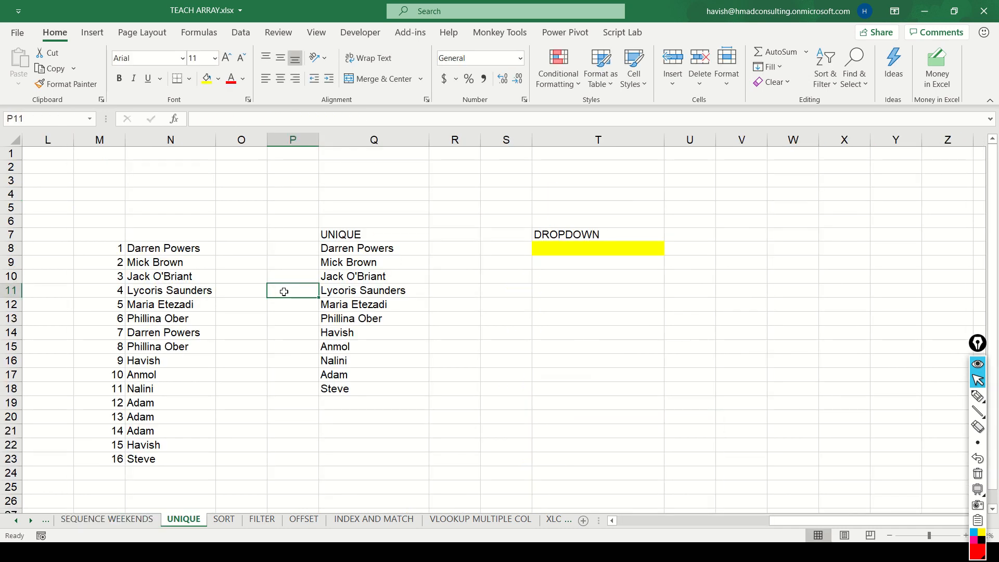
key("ctrl+Page_Down")
key("ctrl+Page_Down")
key("ctrl+Page_Down")
key("ctrl+Page_Down")
key("ctrl+Page_Up")
key("ctrl+Page_Up")
key("ctrl+Page_Up")
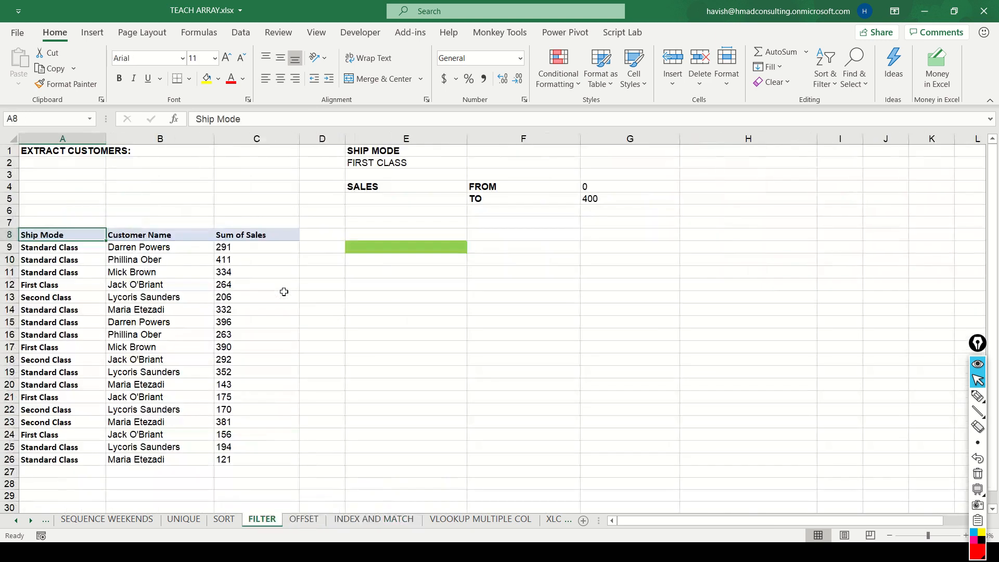
key("ctrl+Page_Down")
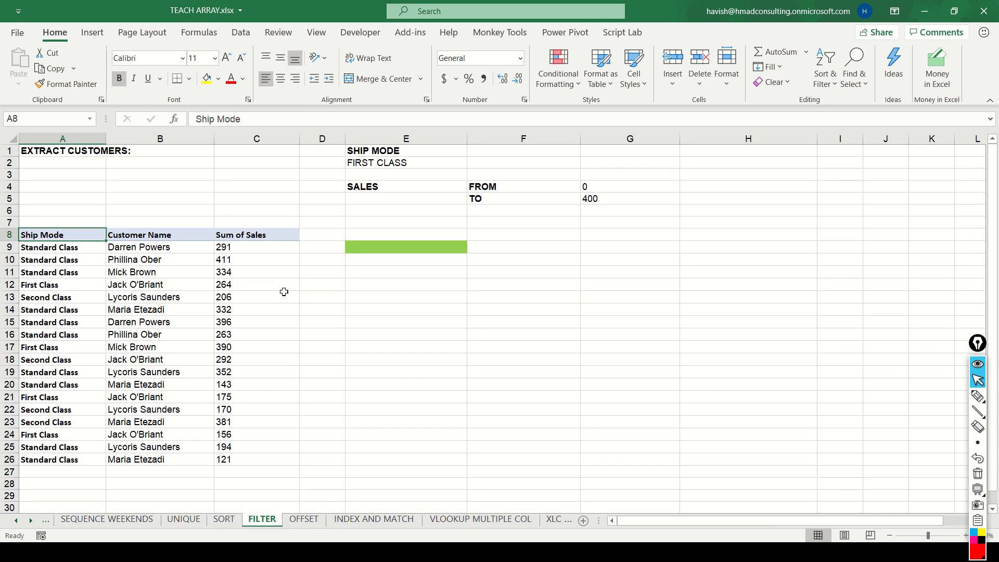
Examine the ship mode, customer name and sales columns of the source data in A9:C26
key("Down")
key("ctrl+shift+Down")
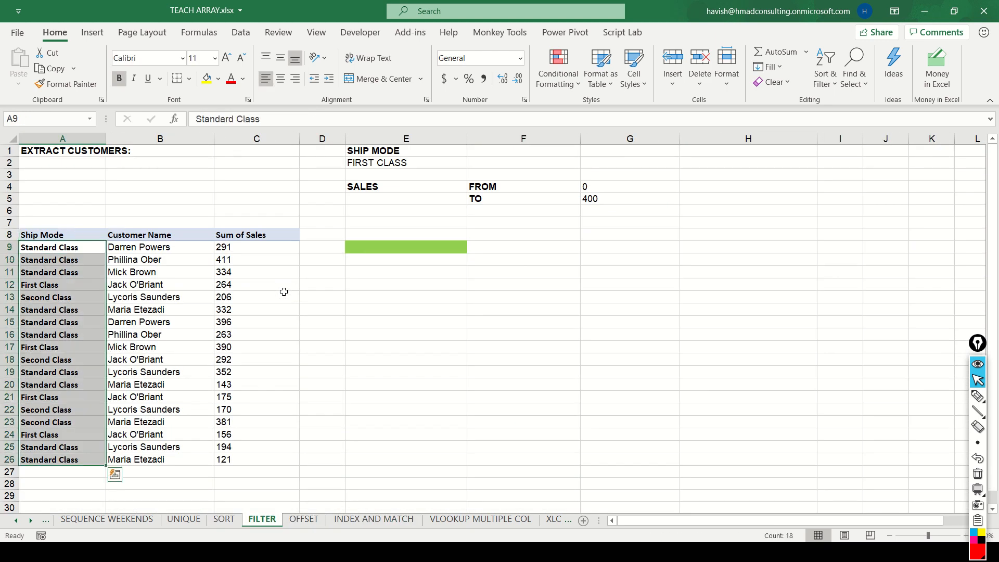
key("Right")
key("ctrl+shift+Down")
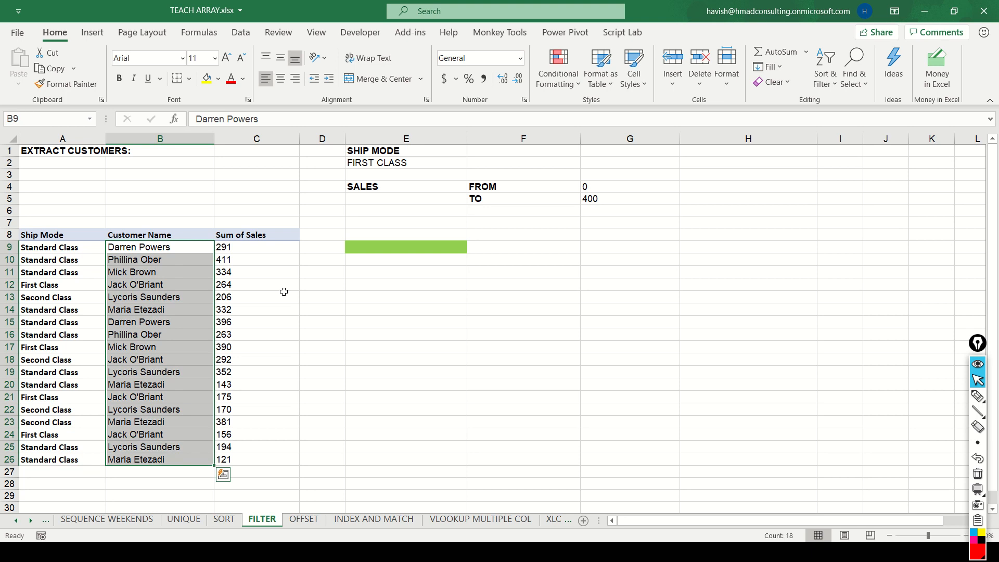
key("Left")
key("ctrl+shift+Down")
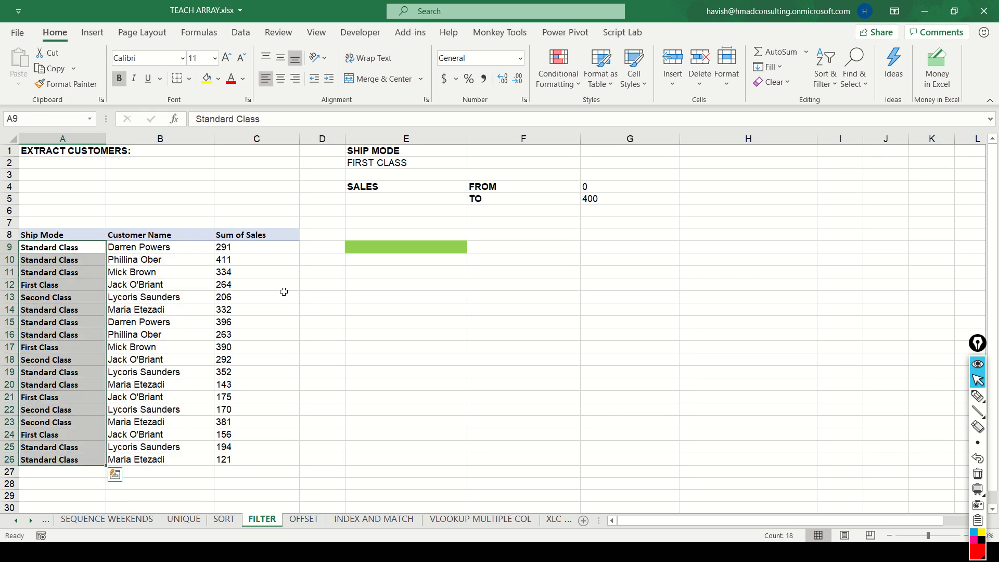
key("Right")
key("Right")
key("ctrl+shift+Down")
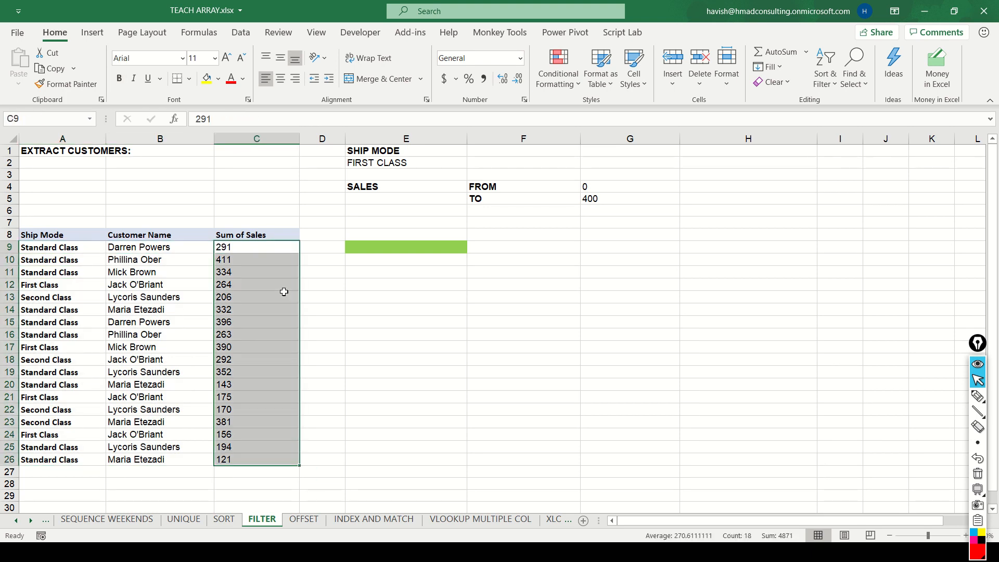
key("Right")
key("Right")
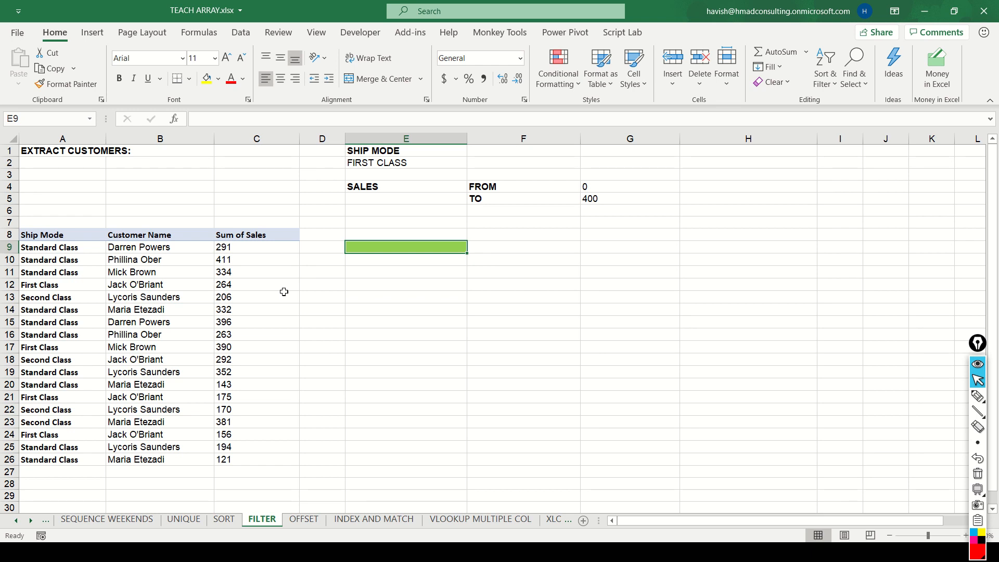
Examine the extraction criteria: the ship mode in E1:E2 and the sales limits in G4:G5
key("Up")
key("Up")
key("Up")
key("Up")
key("Up")
key("Up")
key("Up")
key("Up")
key("shift+Down")
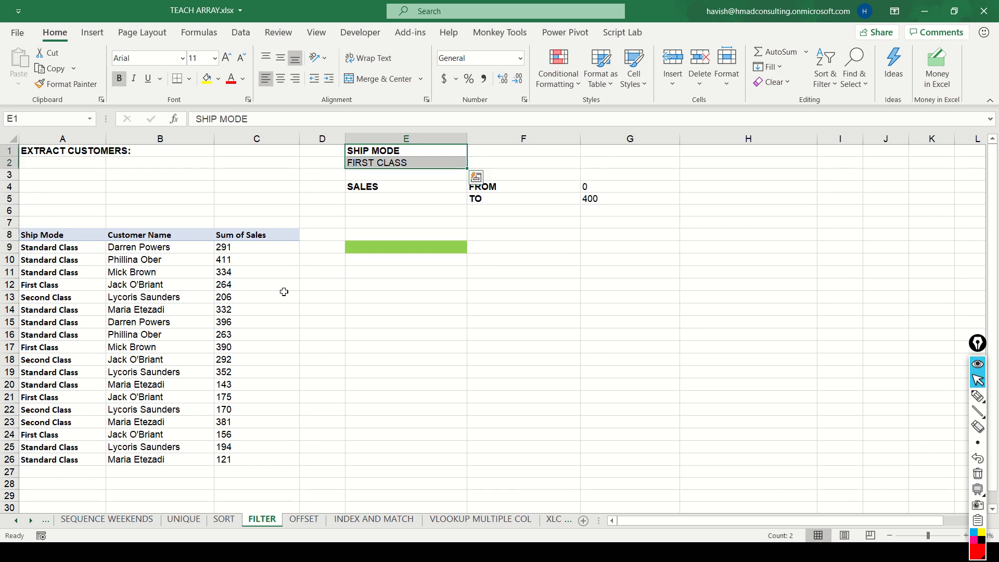
key("Down")
key("Down")
key("Down")
key("Down")
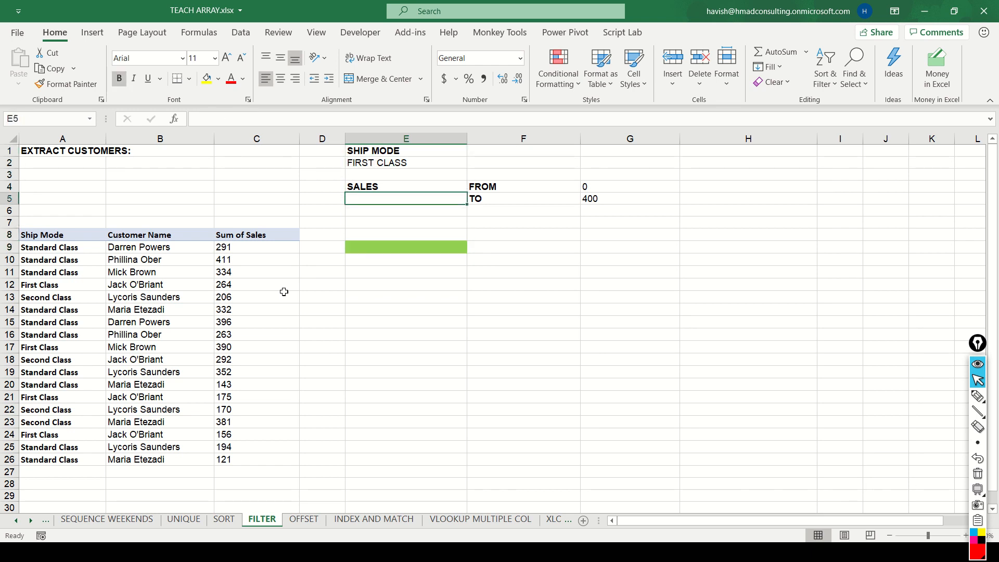
key("Up")
key("Right")
key("Right")
key("Right")
key("Left")
key("shift+Down")
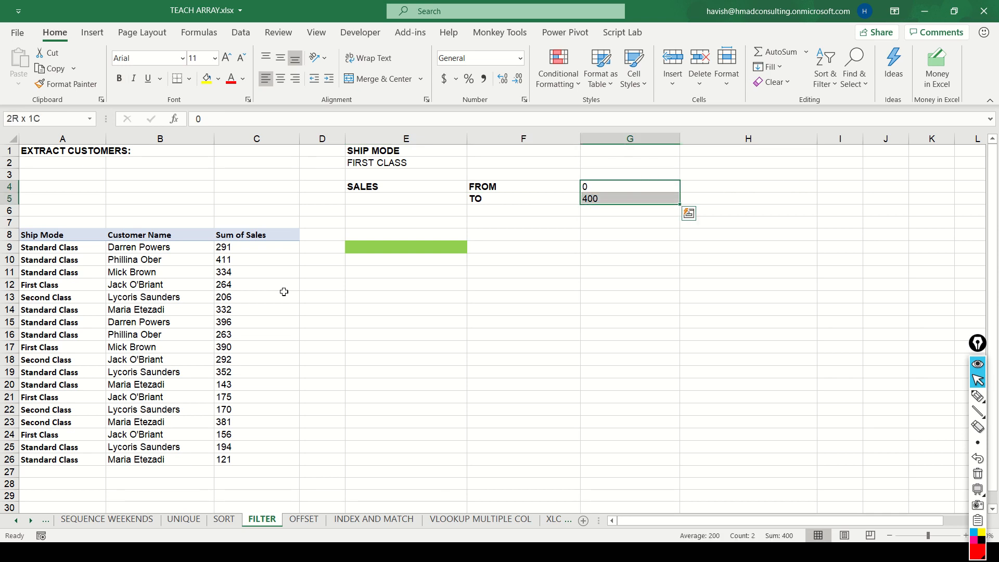
Test each ship mode against the criterion by entering =A9:A26=E2 in E9
key("Left")
key("Down")
key("Left")
key("Down")
key("Down")
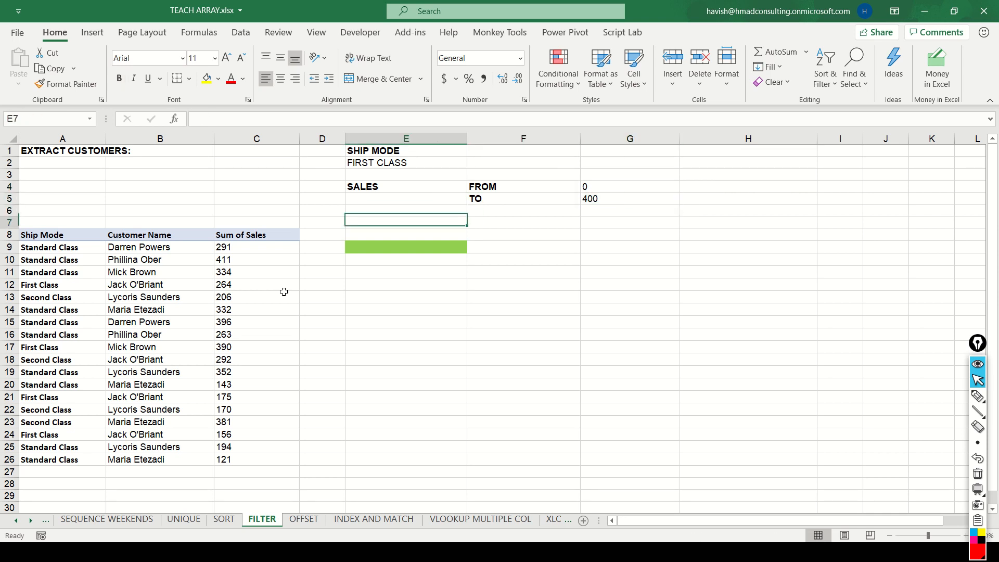
key("Down")
key("Down")
type("=")
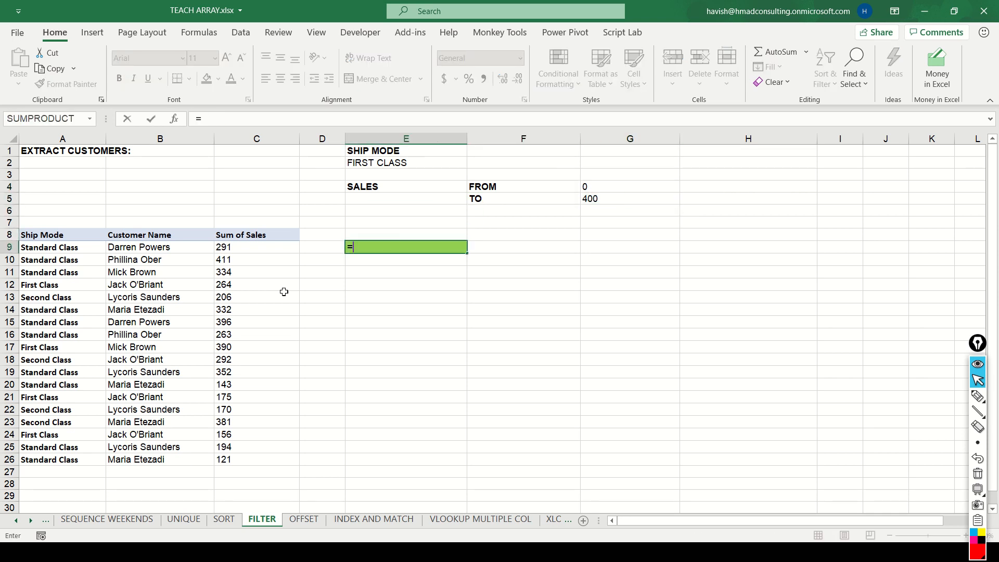
key("Left")
key("Left")
key("Left")
key("Left")
key("ctrl+shift+Down")
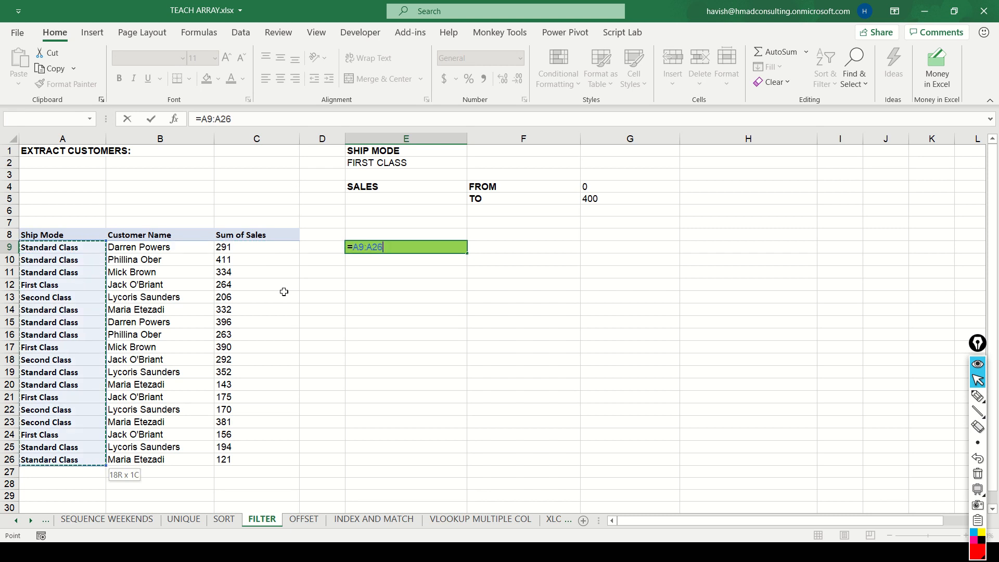
type("=")
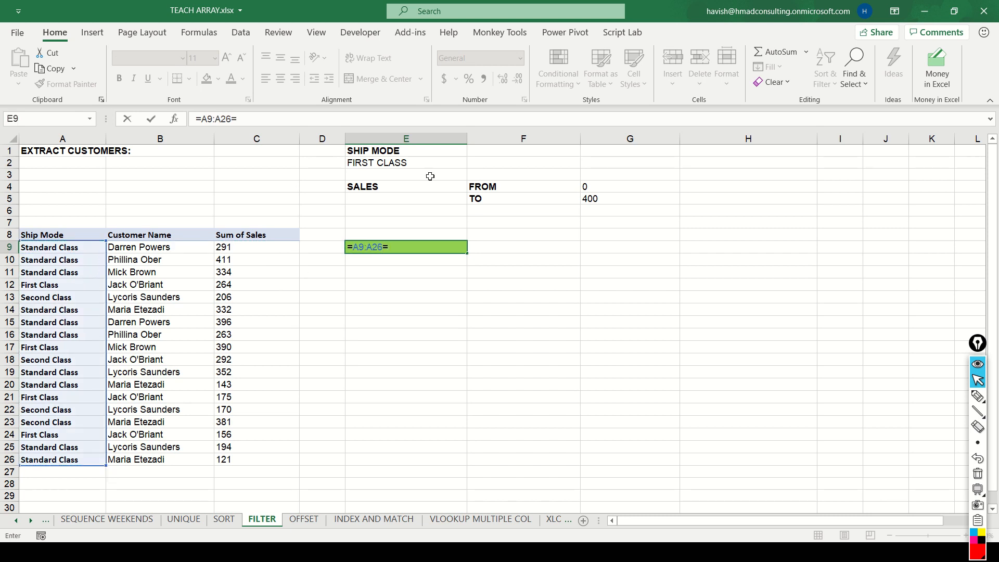
left_click(421, 162)
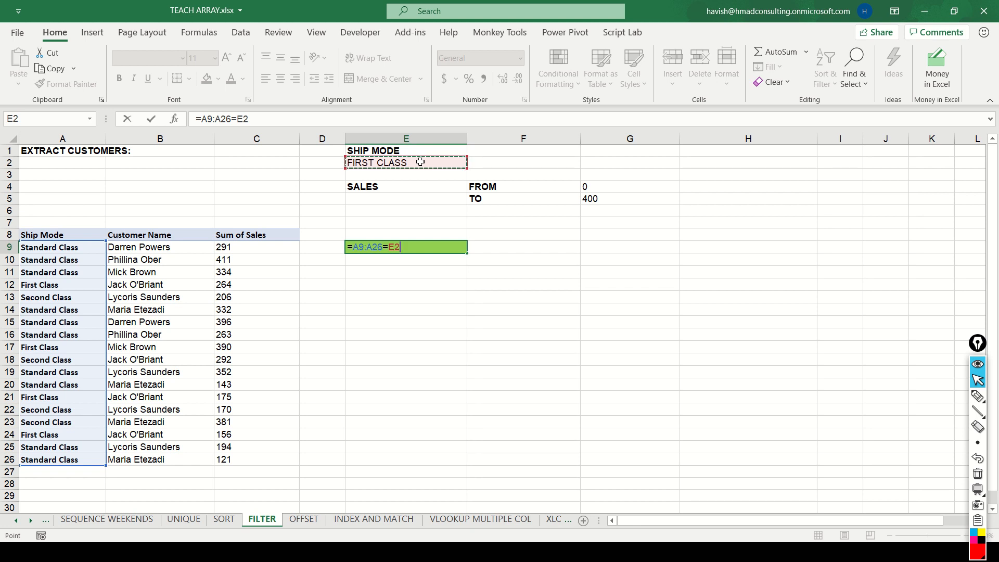
key("Return")
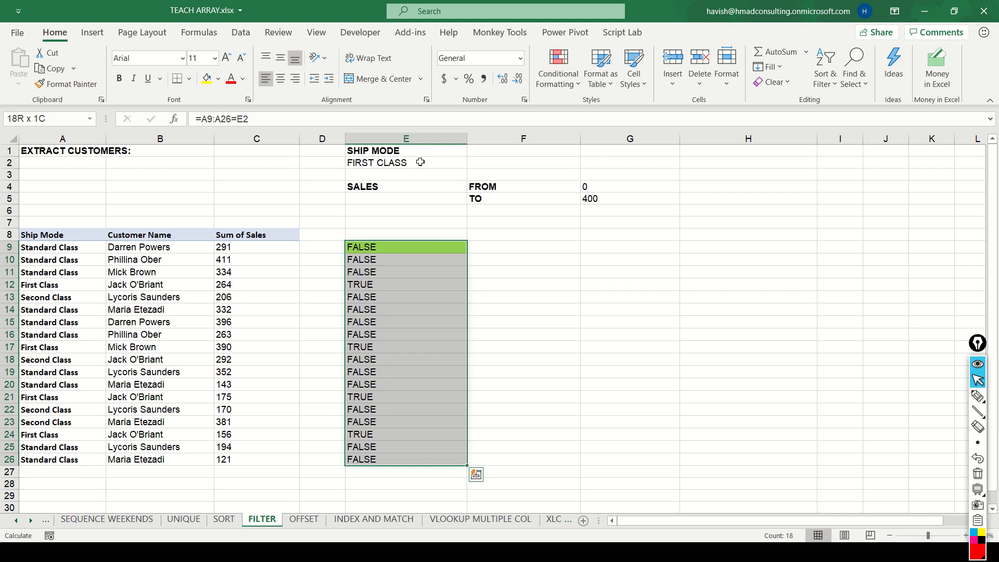
key("Right")
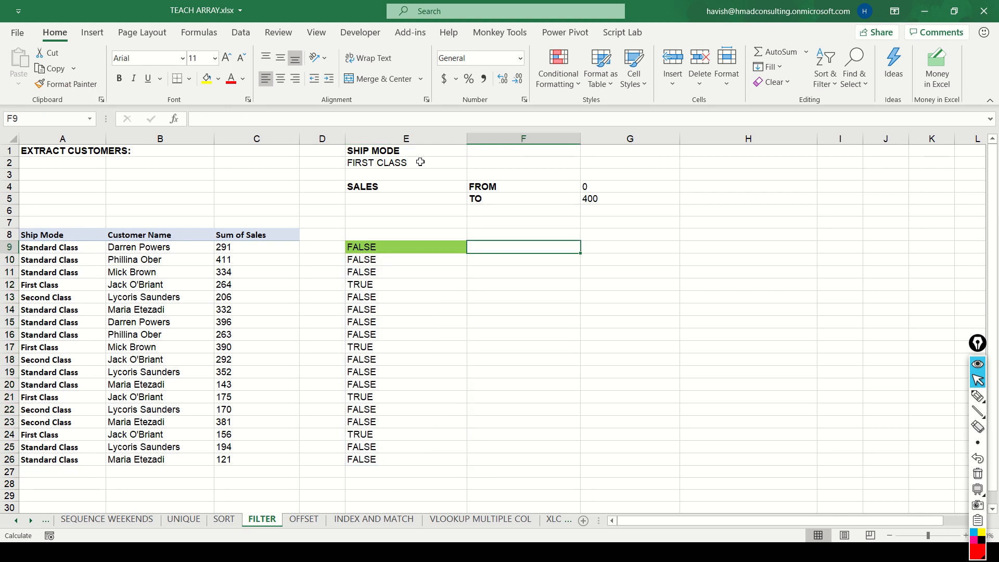
Test each sales figure against the lower limit by entering =C9:C26>=G4 in F9
type("=")
key("Left")
key("Left")
key("Left")
key("Left")
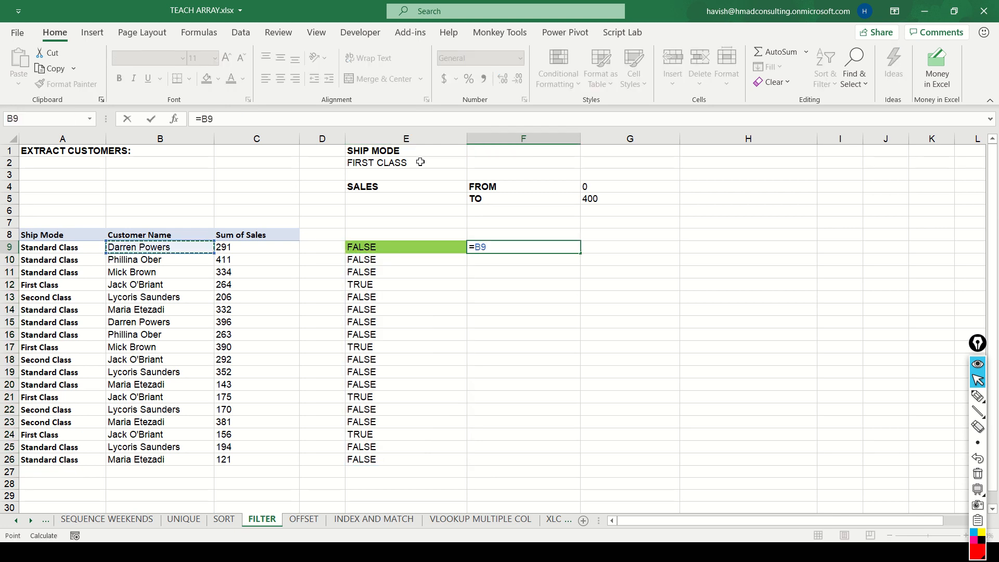
key("Right")
key("ctrl+shift+Down")
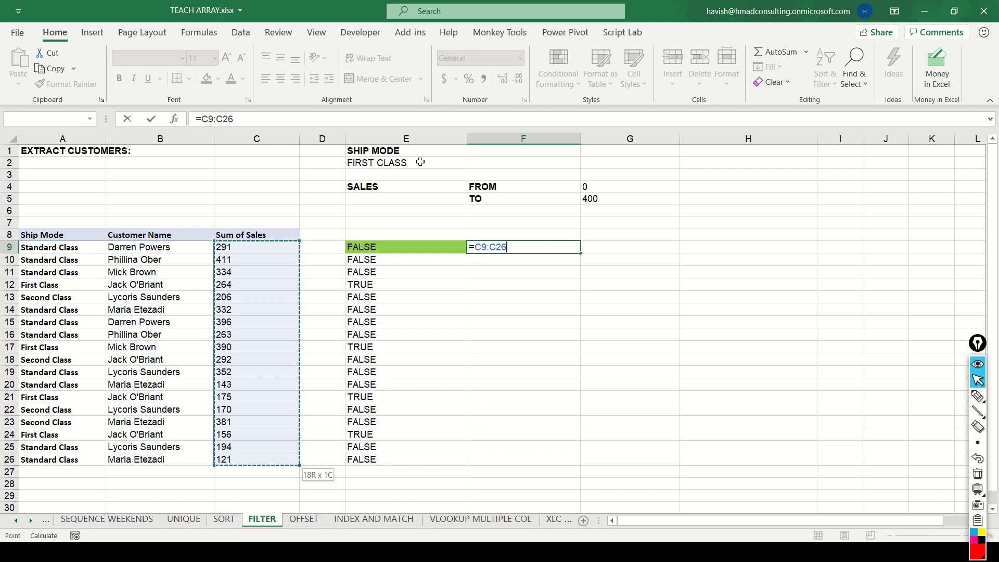
type(">=")
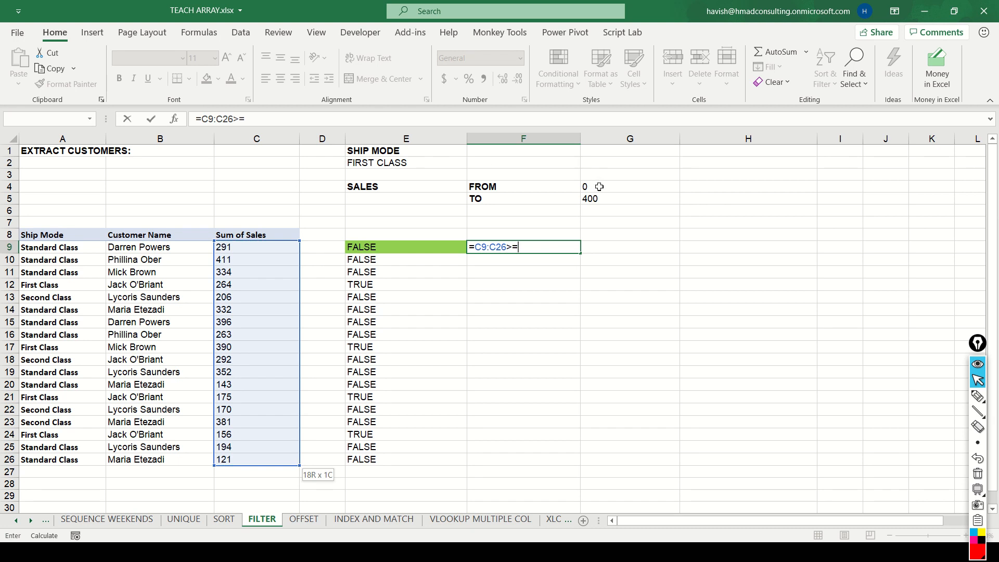
left_click(599, 186)
key("ctrl+Return")
key("ctrl+shift+Down")
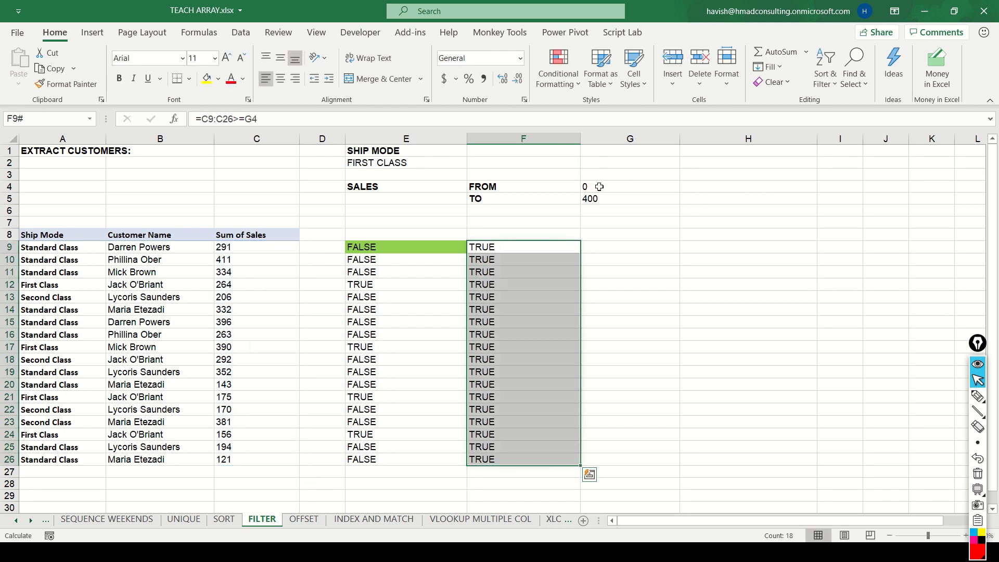
Set the sales limits to 200 in G4 and 400 in G5 to try out the lower-limit test
key("Right")
key("Up")
key("Up")
key("Up")
key("Up")
key("Up")
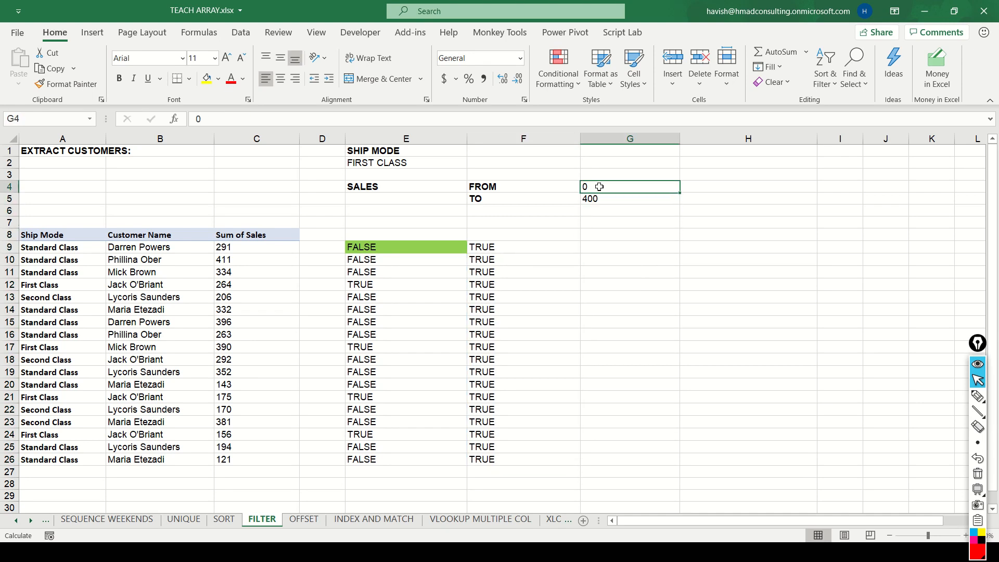
type("200")
key("Return")
type("400")
key("Left")
key("Left")
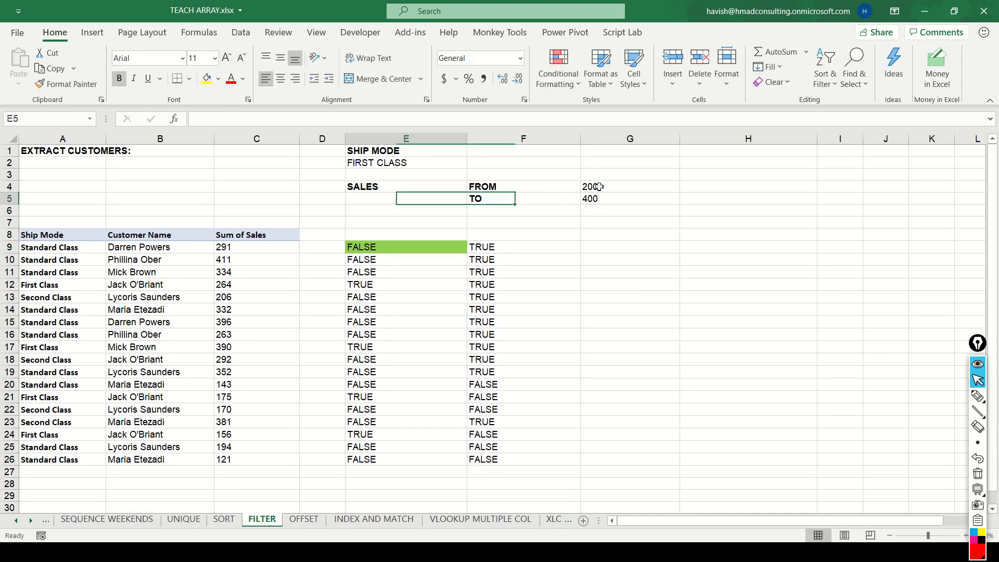
Set the lower sales limit in G4 back to 0
key("Down")
key("Right")
key("Down")
key("Down")
key("Right")
key("Up")
key("Up")
key("Up")
key("Up")
type("0")
key("Return")
key("Down")
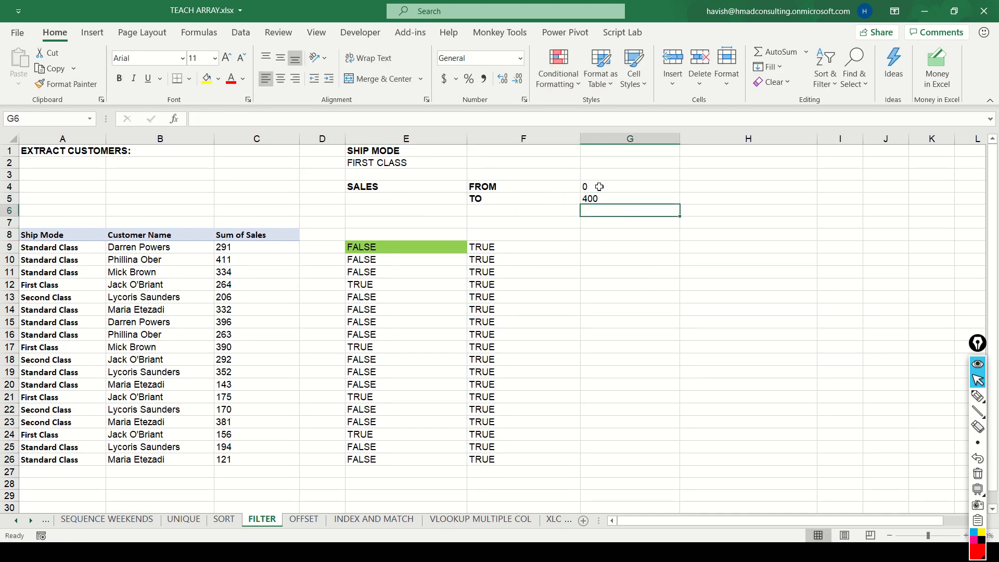
Copy the lower-limit test array from F9:F26 into the adjacent column starting at G9
key("Down")
key("Down")
key("Left")
key("Down")
key("ctrl+shift+Down")
key("ctrl+c")
key("Right")
key("ctrl+v")
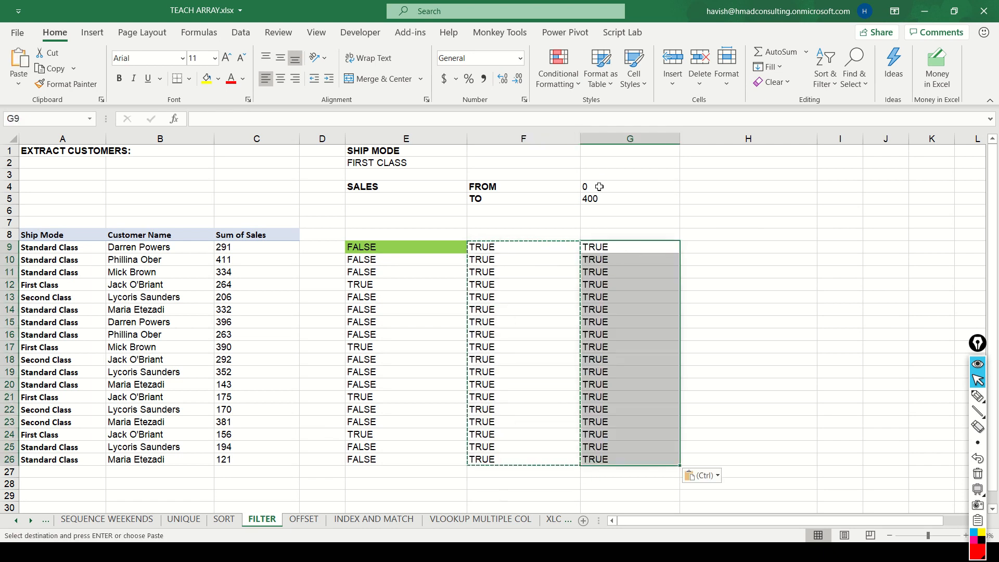
Change the copied formula in G9 to an upper-limit test reading =D9:D26<=G5
key("F2")
key("BackSpace")
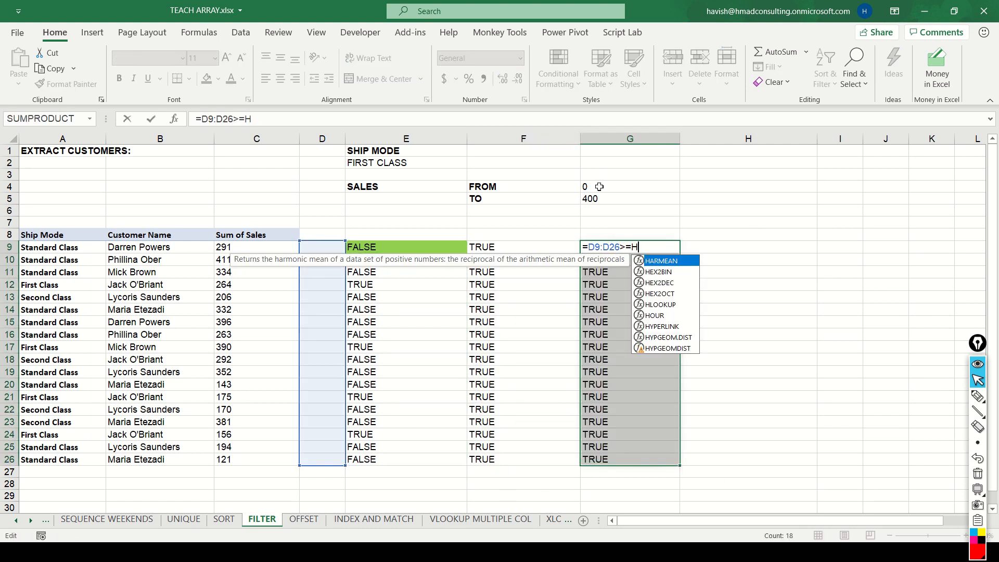
key("BackSpace")
left_click(600, 187)
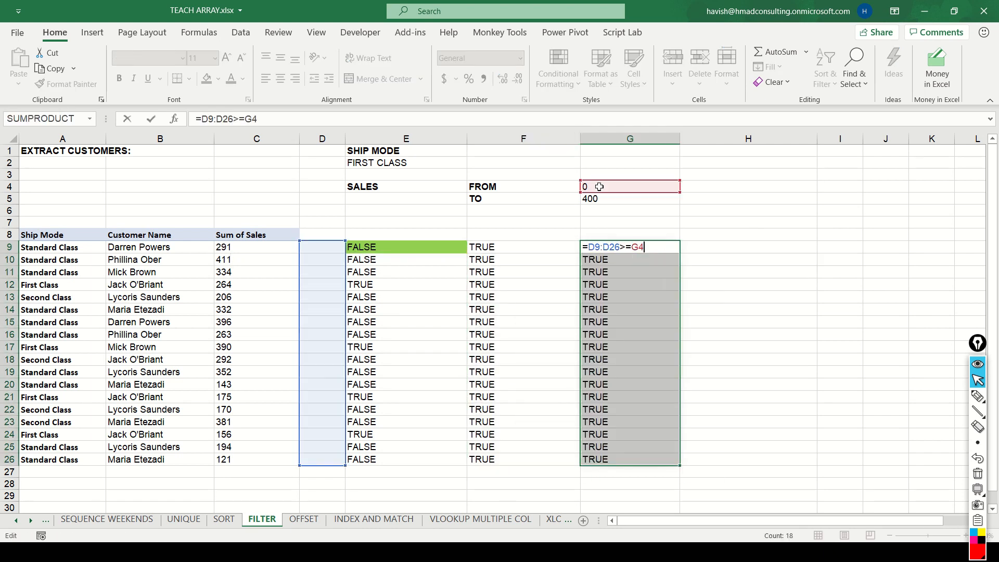
key("Down")
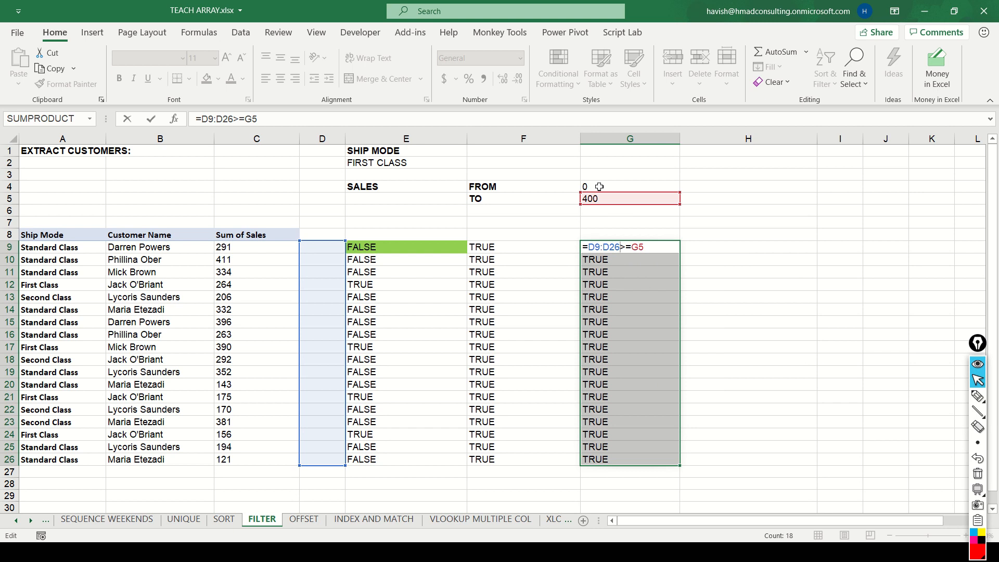
key("Delete")
type("<")
key("ctrl+Return")
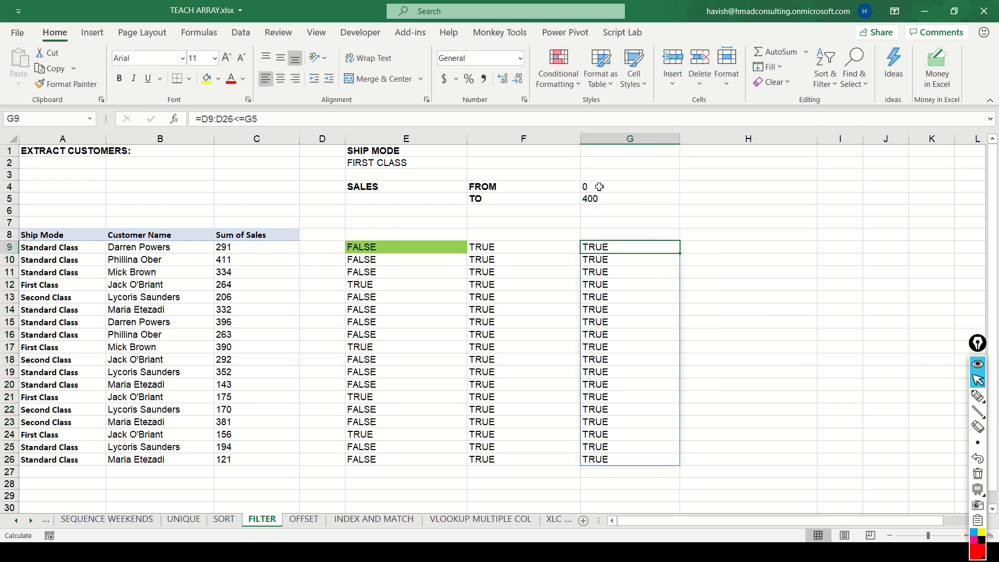
Check the upper-limit results in G9:G26 against the sales figures in C9:C26
key("ctrl+/")
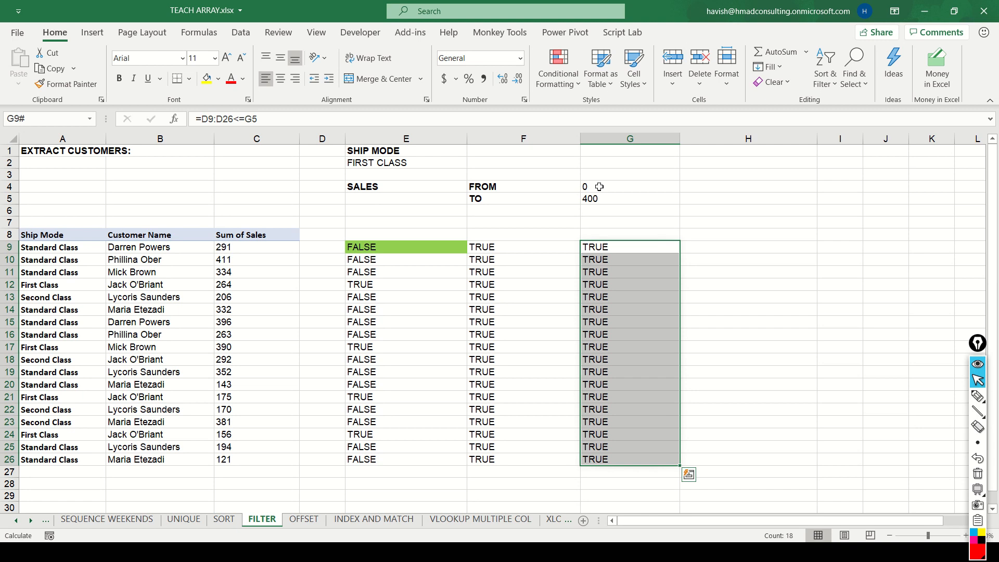
key("Left")
key("Left")
key("Left")
key("Left")
key("ctrl+shift+Down")
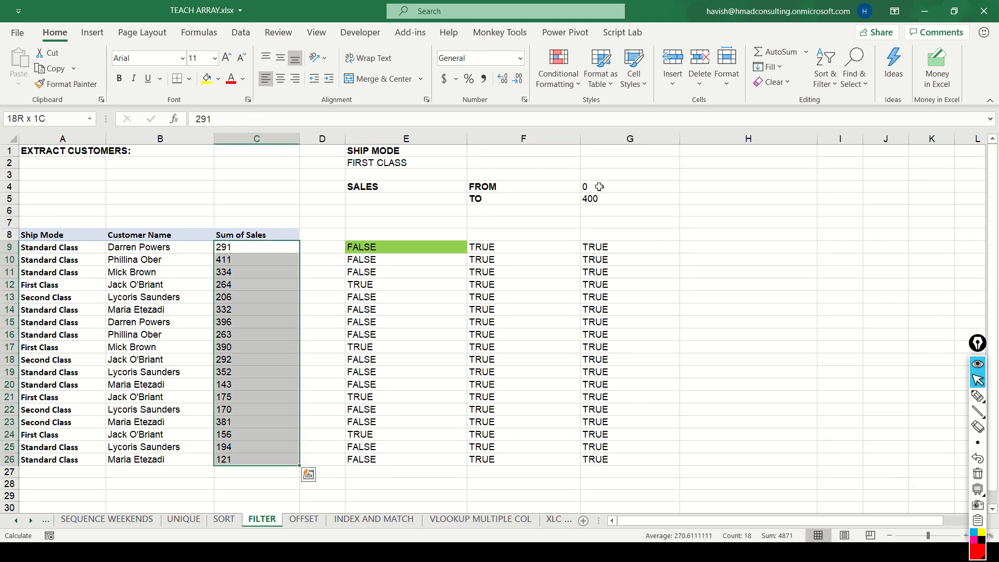
key("Right")
key("Right")
key("Right")
key("Right")
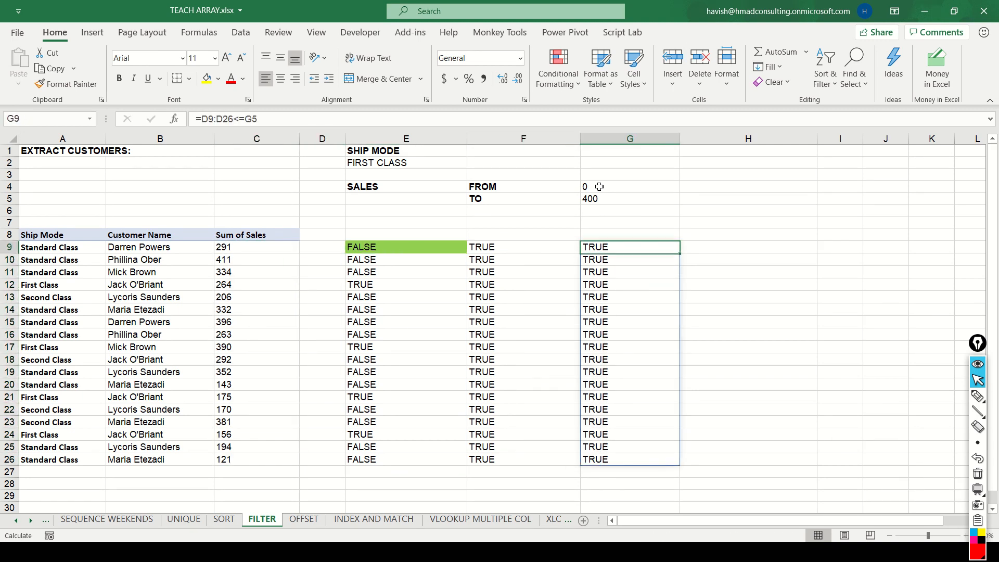
Correct the range in the G9 formula so it reads =C9:C26<=G5, and check row 10
key("F2")
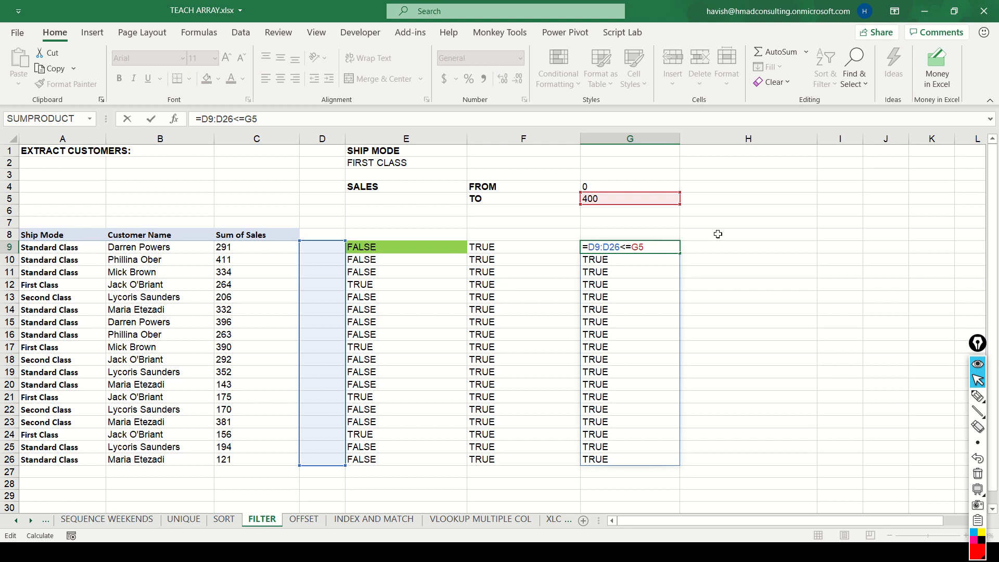
key("Left")
key("Left")
key("Left")
key("shift+Left")
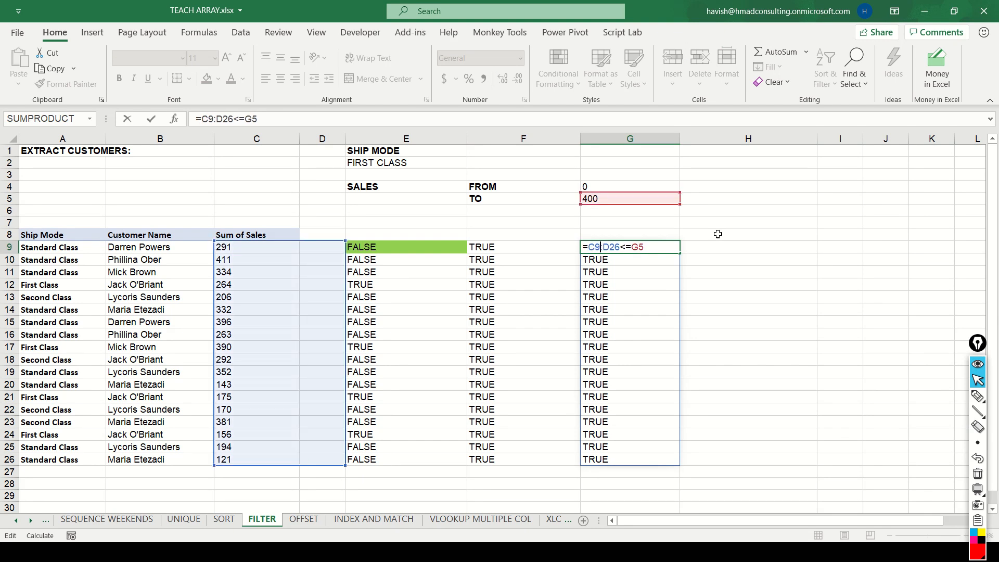
key("BackSpace")
type("C")
key("Return")
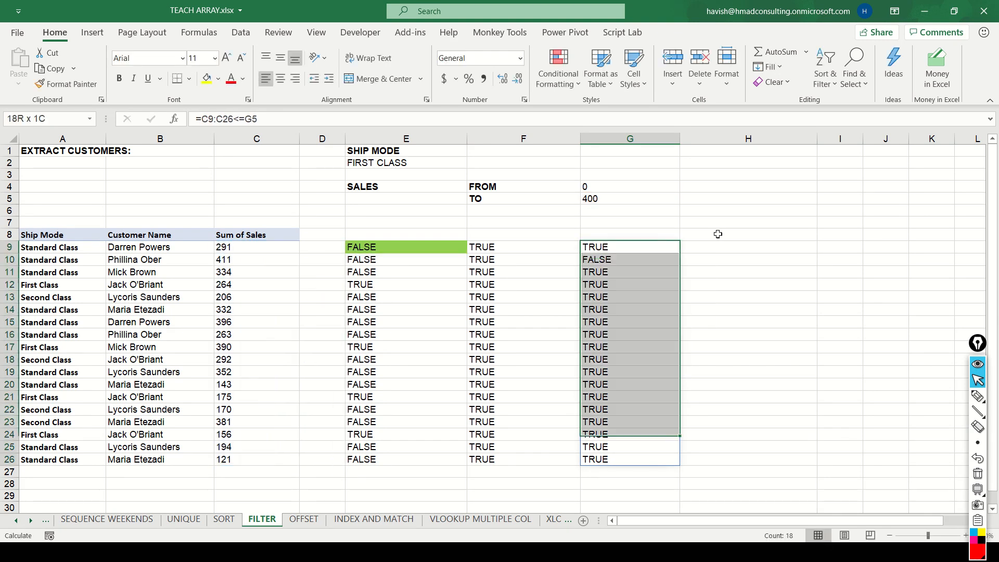
key("Down")
left_click(9, 259)
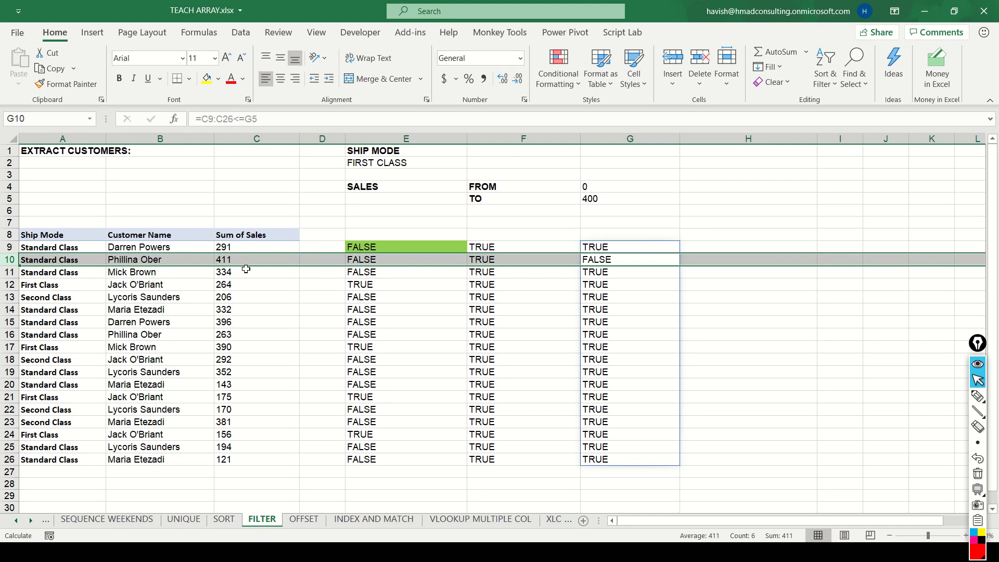
Combine the three test arrays by entering =E9#*F9#*G9# in H9, and select its spilled results
key("Tab")
key("Up")
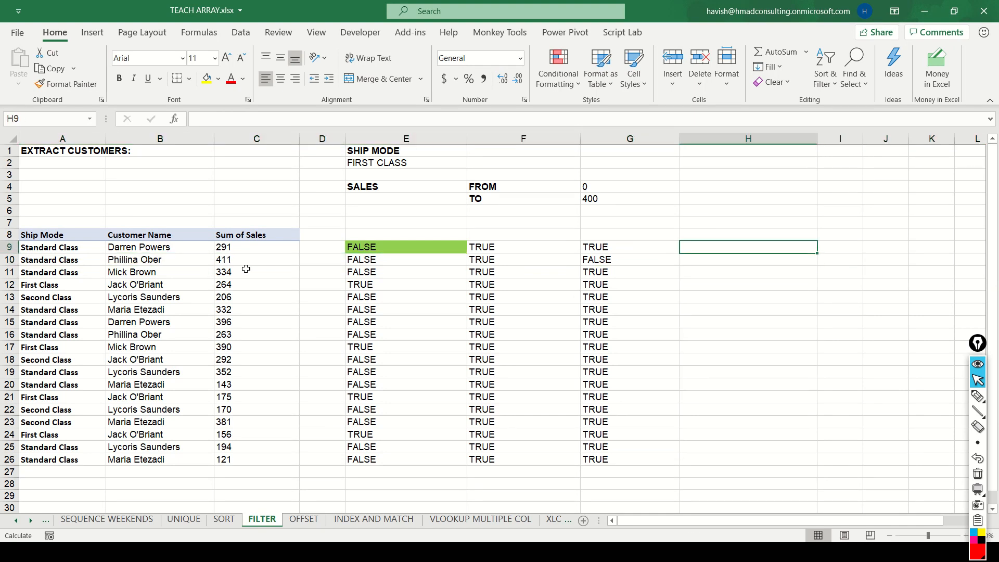
type("=")
key("Left")
key("Left")
key("Left")
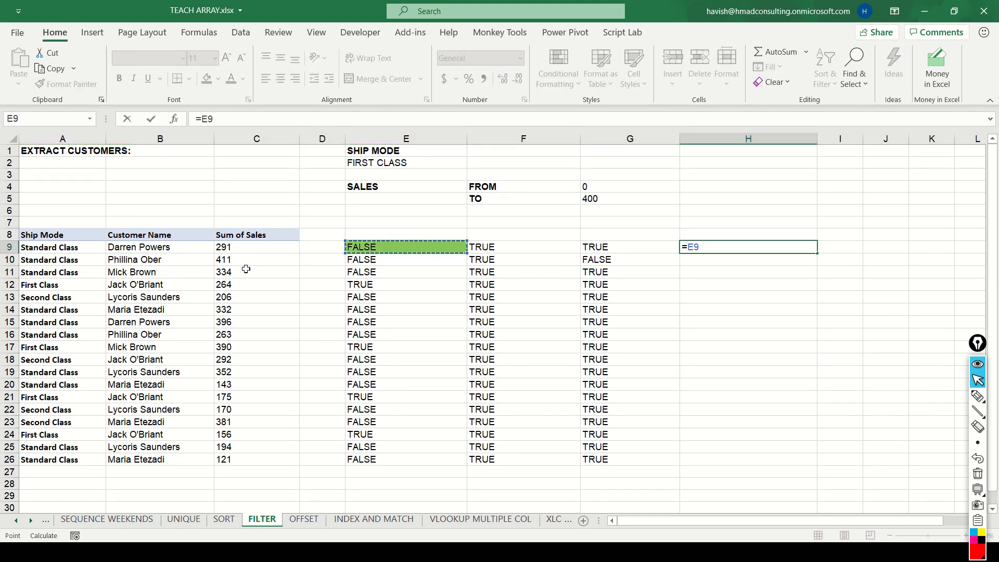
type("#")
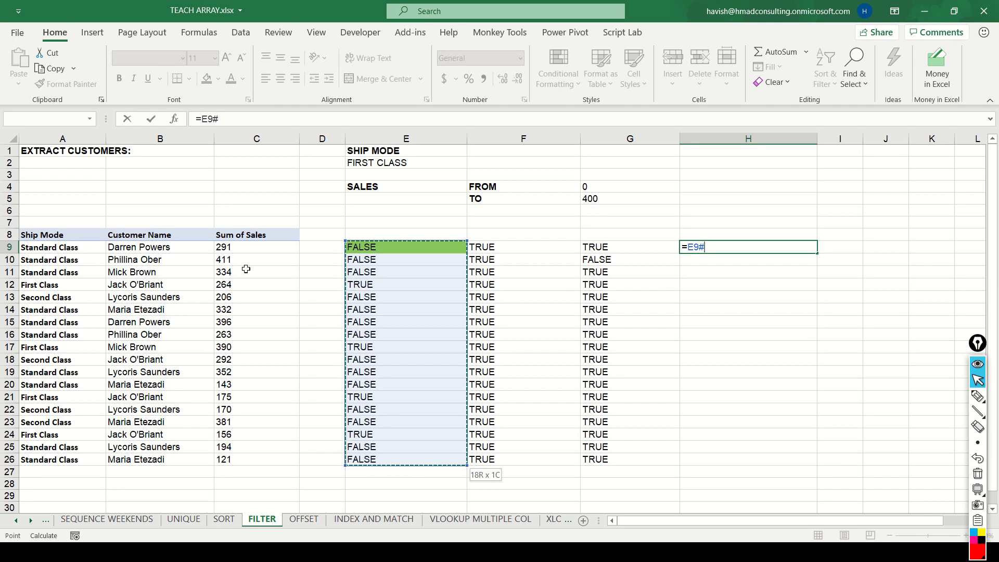
type("*")
key("Left")
key("Left")
type("#")
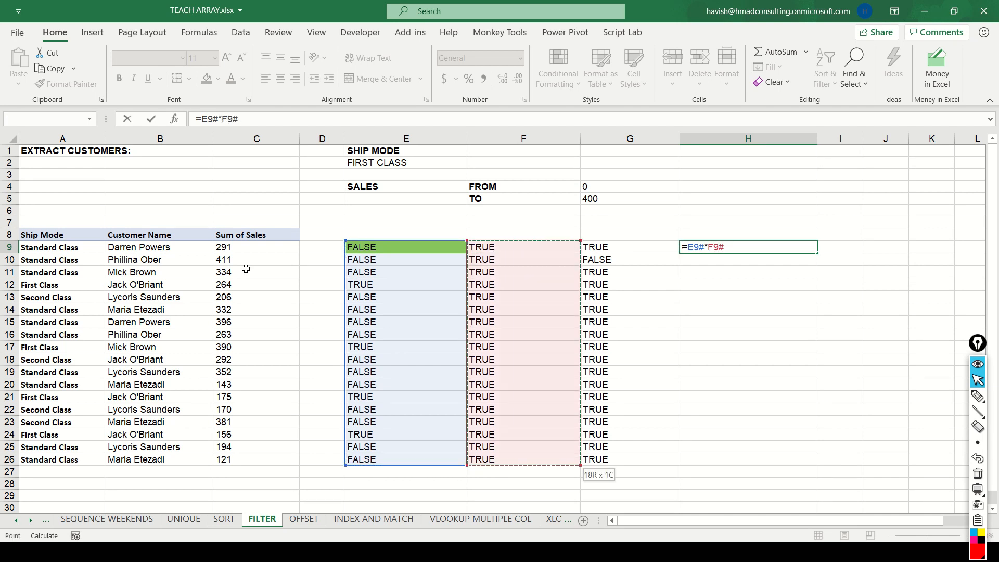
type("*")
key("Left")
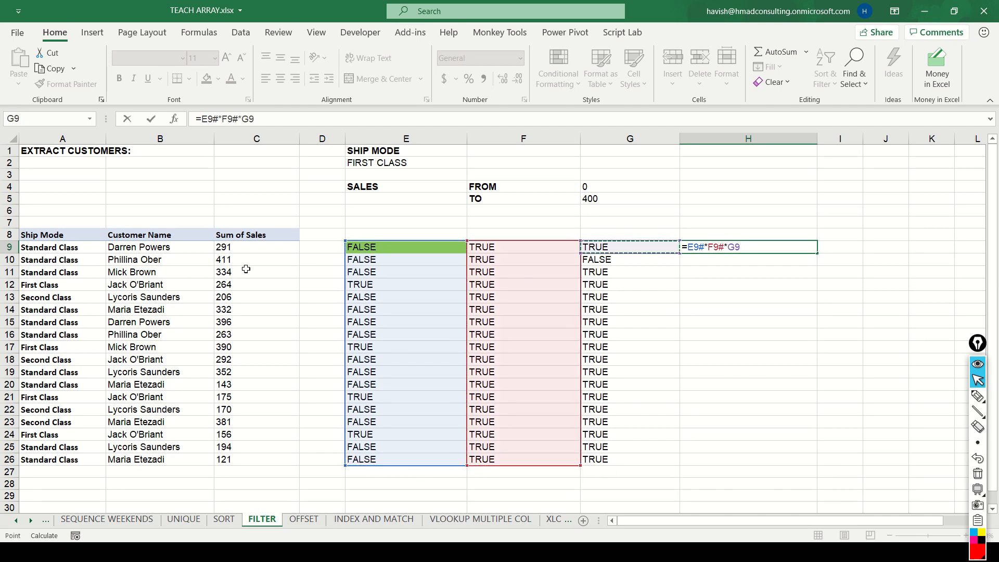
type("#")
key("Return")
key("Up")
key("shift+Down")
key("ctrl+shift+Down")
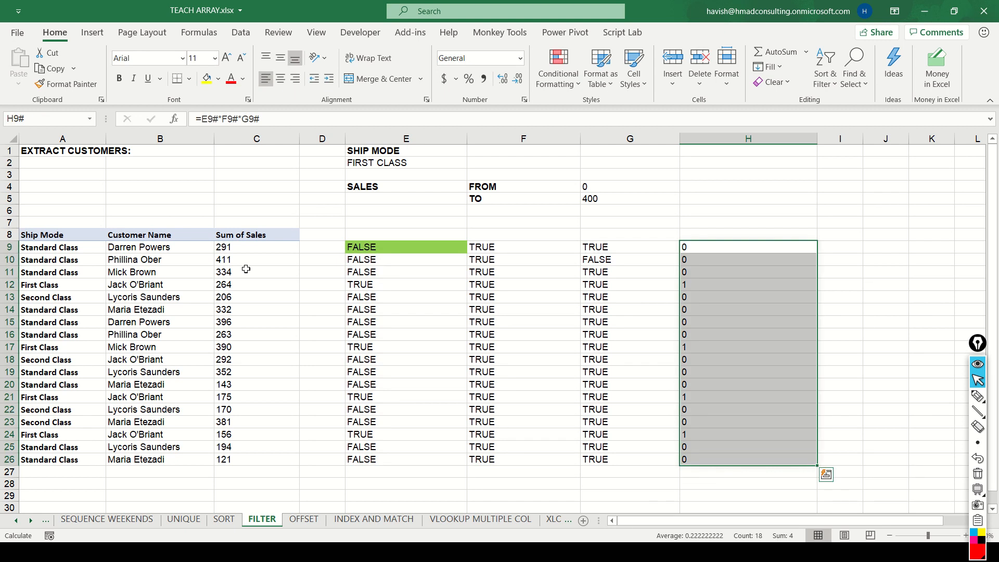
Review the combined formula in H9 and the individual test formulas in E9, F9 and G9
key("ctrl+shift+Up")
key("F2")
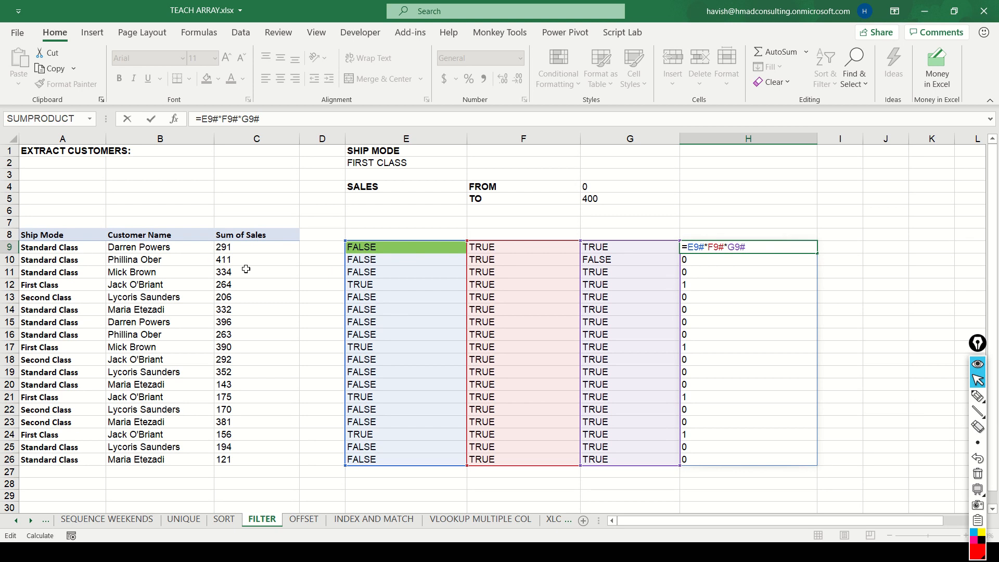
key("Escape")
key("Left")
key("Left")
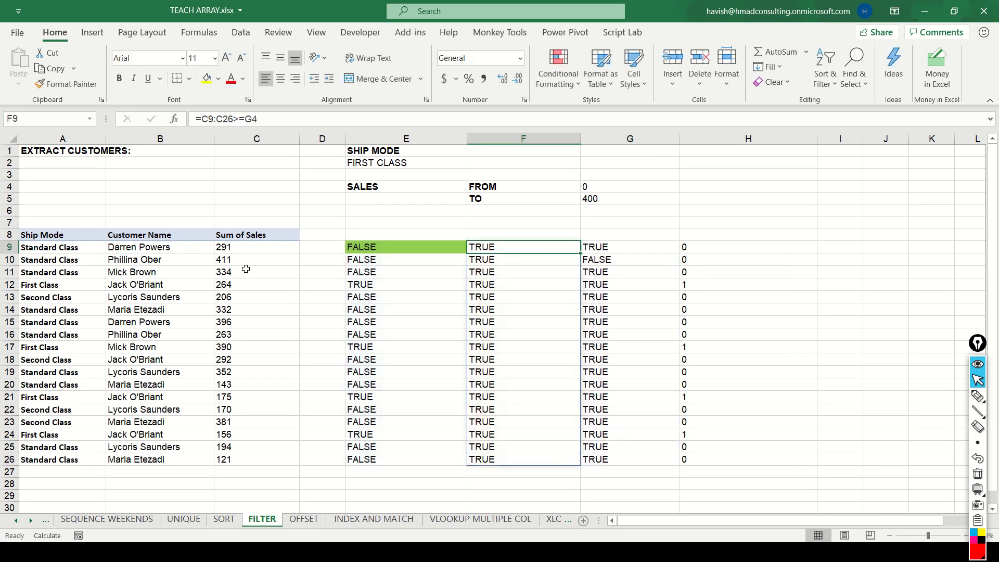
key("Left")
key("Right")
key("Right")
key("Left")
key("Left")
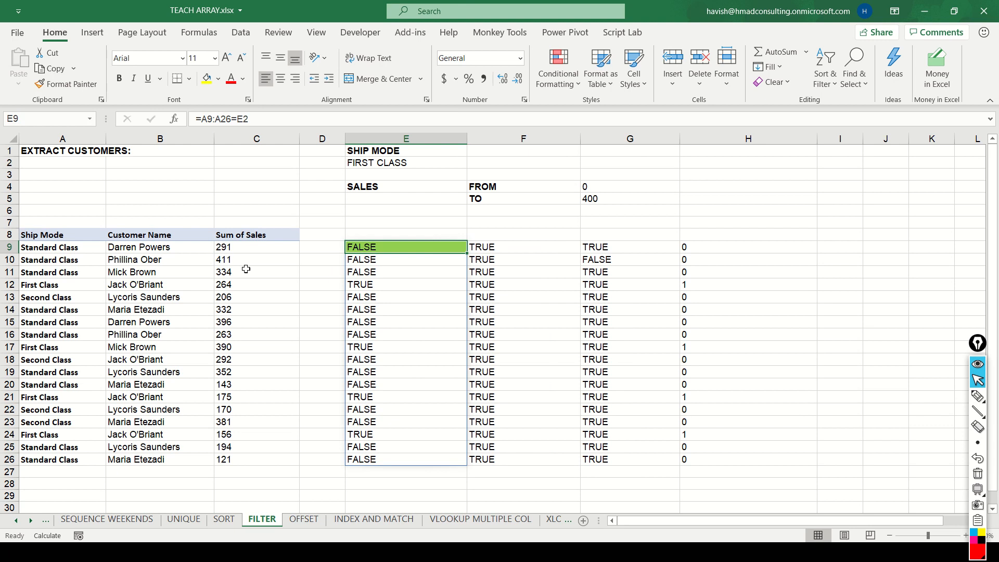
Examine the ship mode tests in E9:E26 and how the H9 formula multiplies the three spilled arrays
key("ctrl+shift+Down")
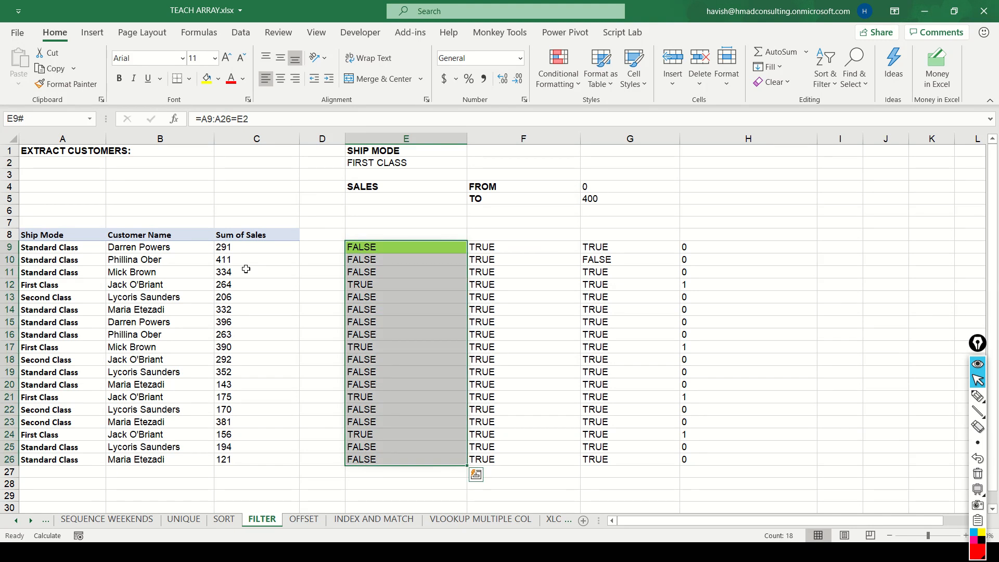
key("ctrl+shift+Up")
key("ctrl+shift+Down")
key("Right")
key("Right")
key("Right")
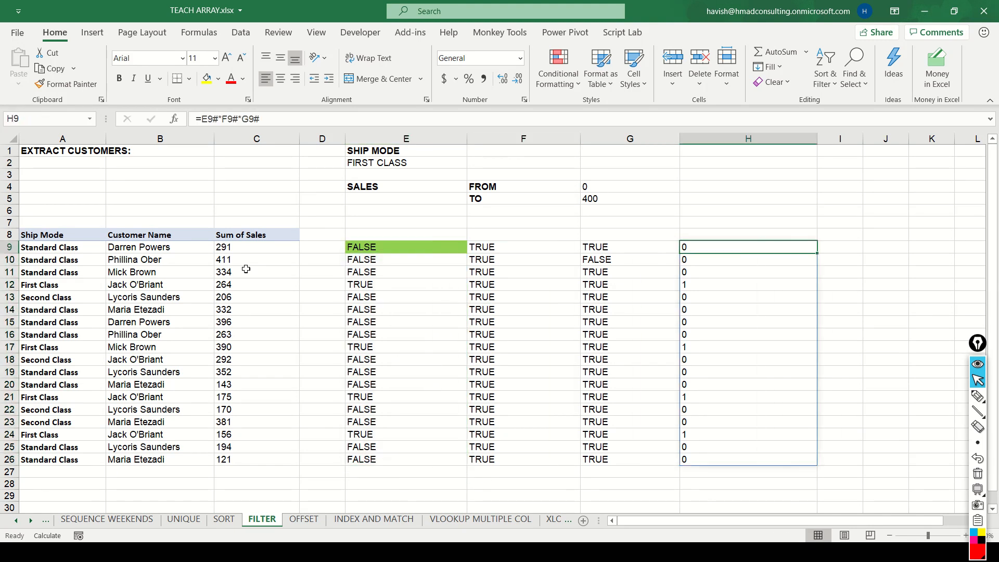
key("F2")
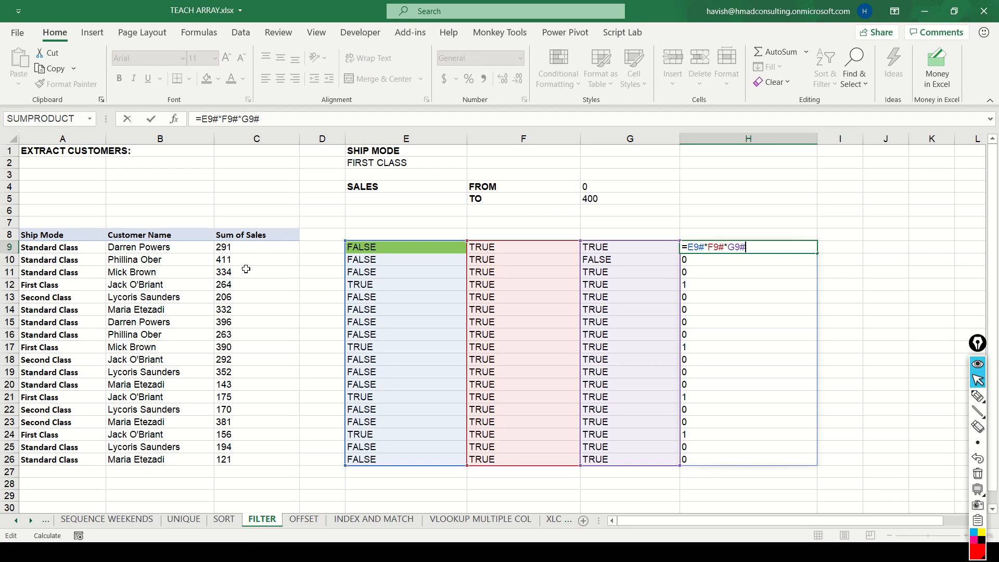
key("Escape")
key("Down")
key("Up")
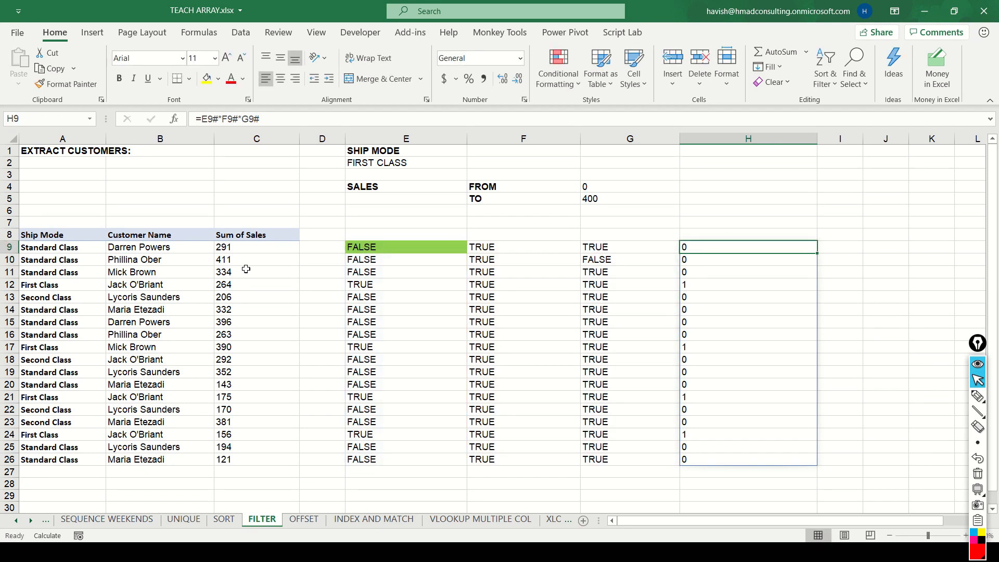
Examine row 12 and compare its three test results with the product in column H
key("Down")
key("Down")
key("Down")
key("shift+space")
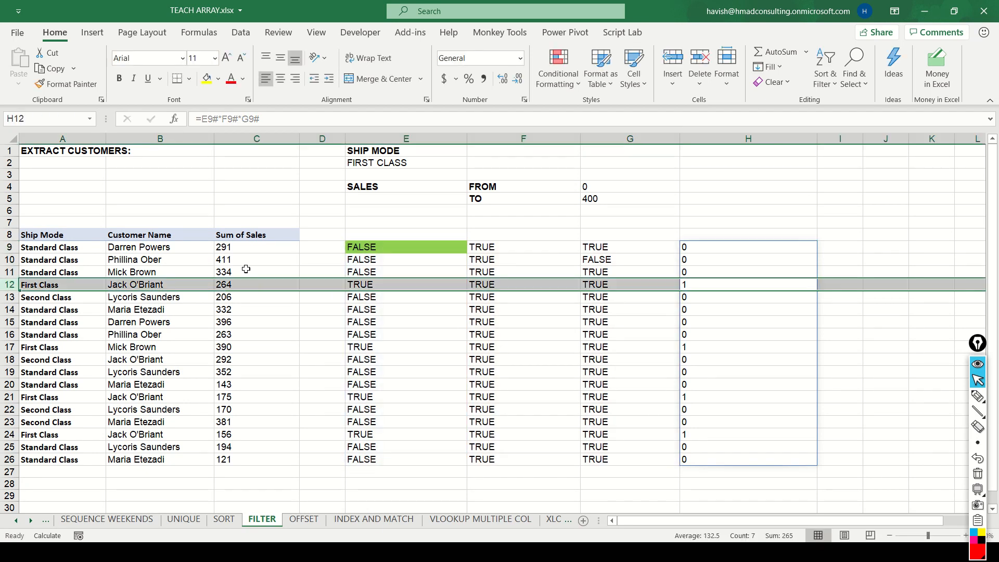
key("Left")
key("Left")
key("Left")
key("Right")
key("Right")
key("Left")
key("Left")
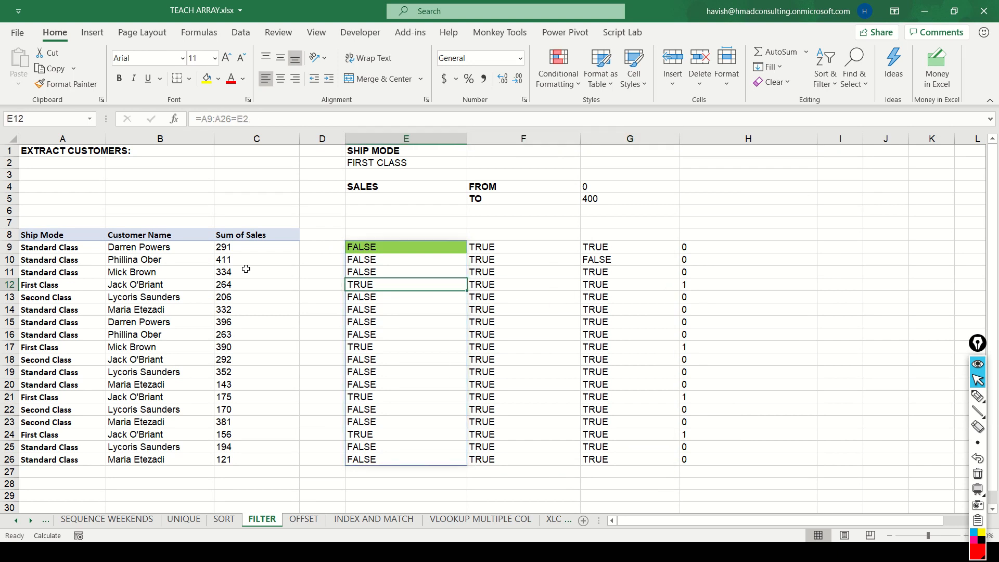
Compare the individual test results in row 15 with the product in column H
key("Right")
key("Right")
key("Down")
key("Down")
key("Down")
key("Right")
key("Left")
key("Left")
key("Left")
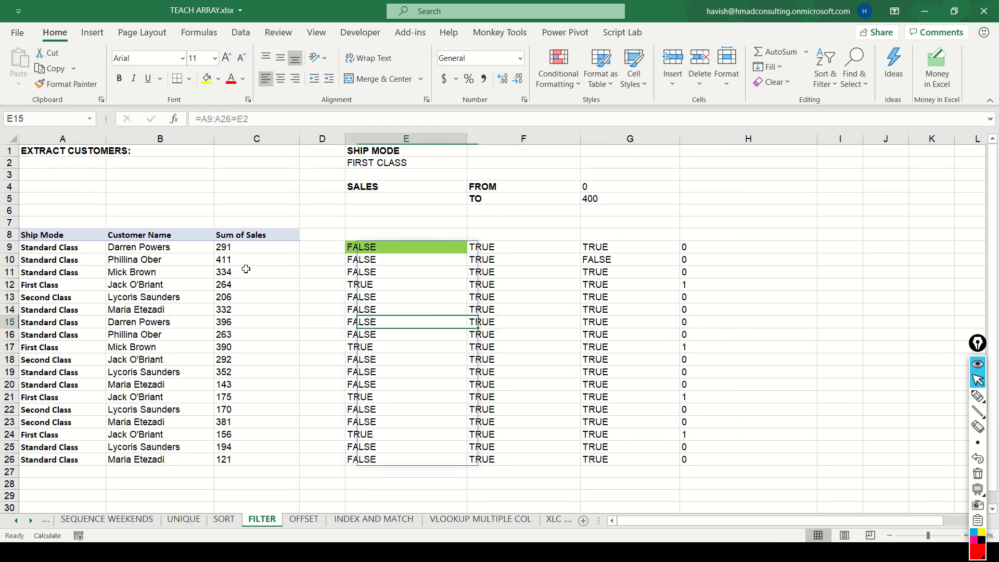
Compare the three test results in row 16 with the product in column H
key("Down")
key("Right")
key("Right")
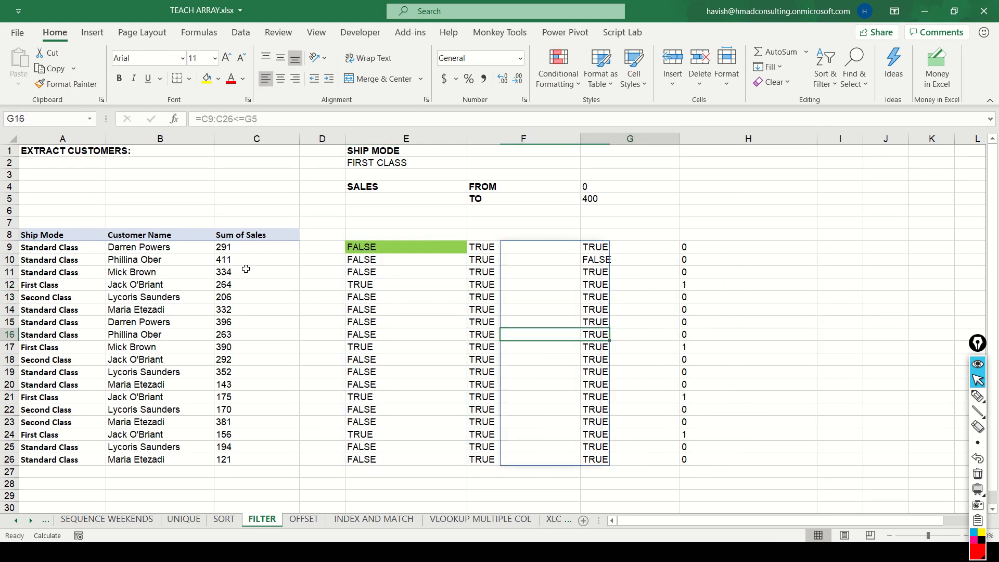
key("Left")
key("Left")
key("Right")
key("Right")
key("Right")
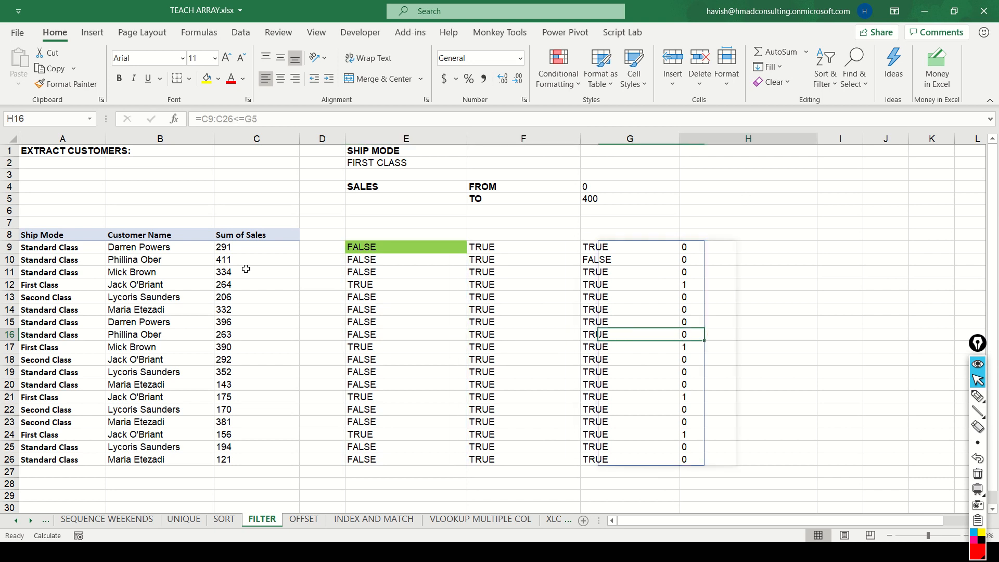
Review how the formula in H9 multiplies the spilled test arrays from E9, F9 and G9
key("Up")
key("Up")
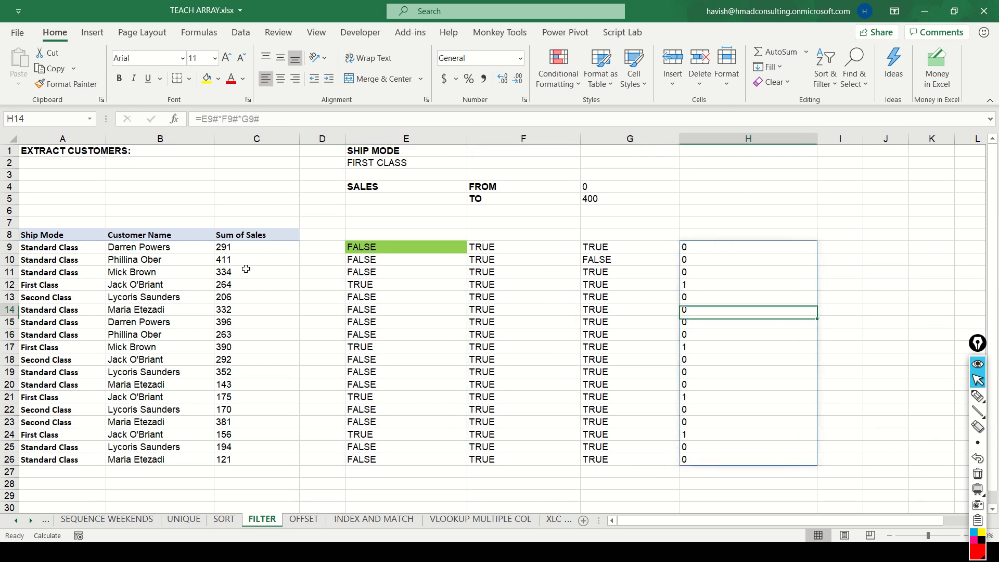
key("Up")
key("Up")
key("Up")
key("Up")
key("Up")
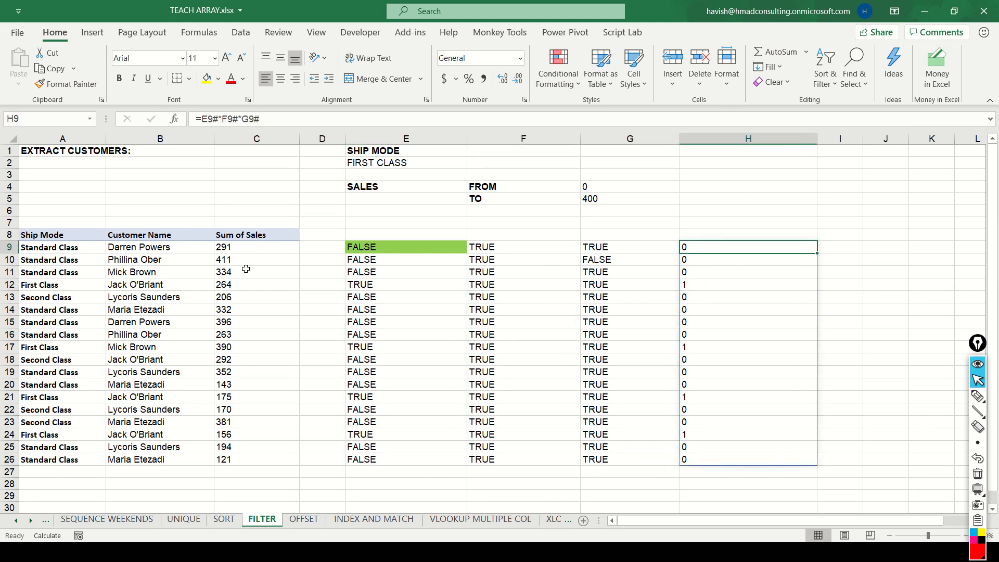
key("F2")
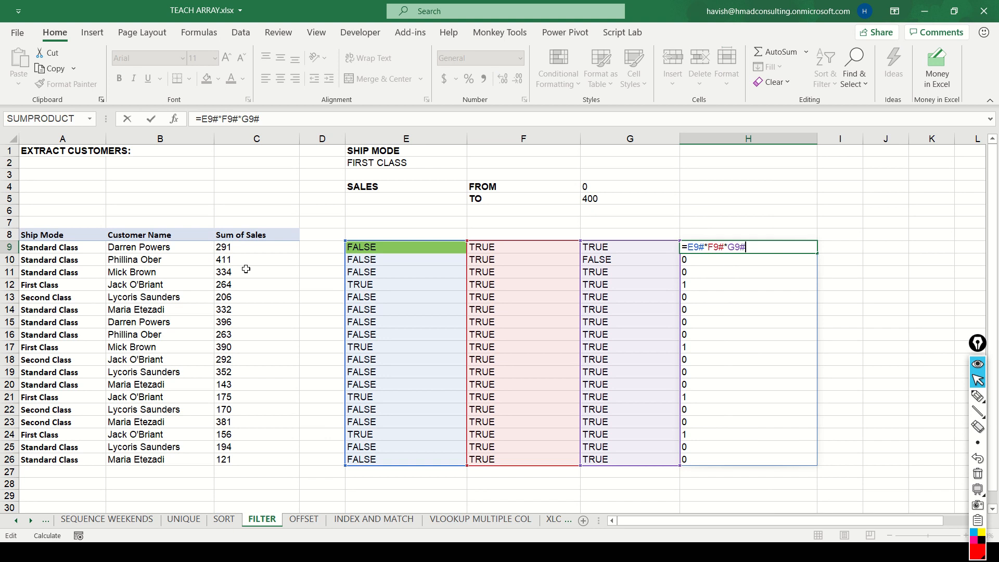
key("Escape")
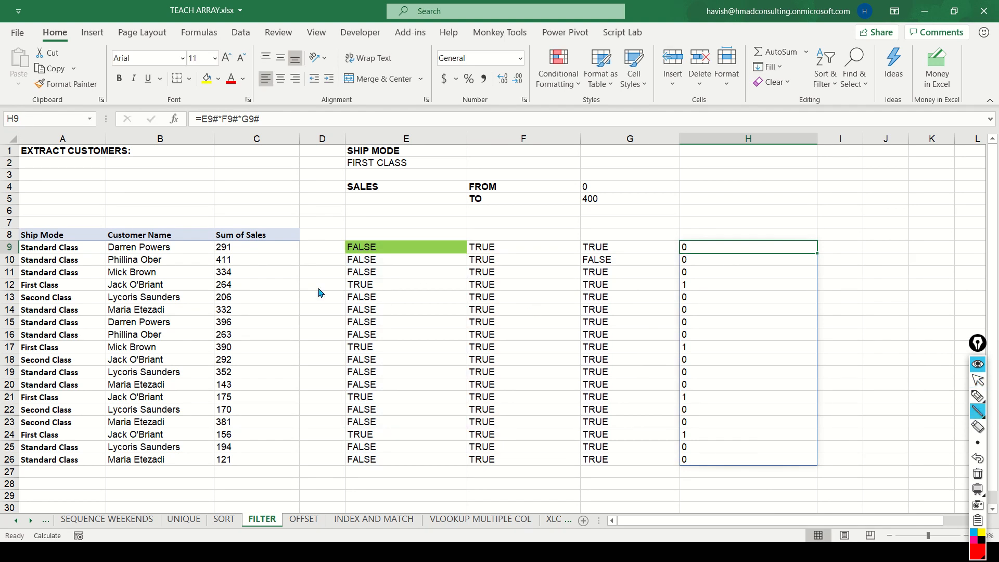
mouse_move(247, 288)
left_mouse_down()
mouse_move(608, 323)
mouse_move(675, 300)
left_mouse_up()
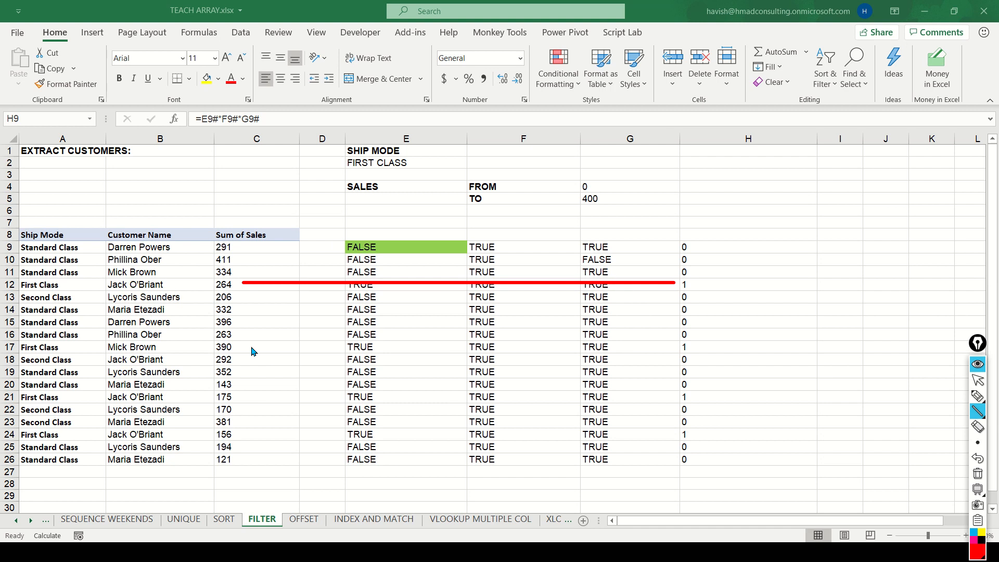
left_click_drag(251, 348, 657, 349)
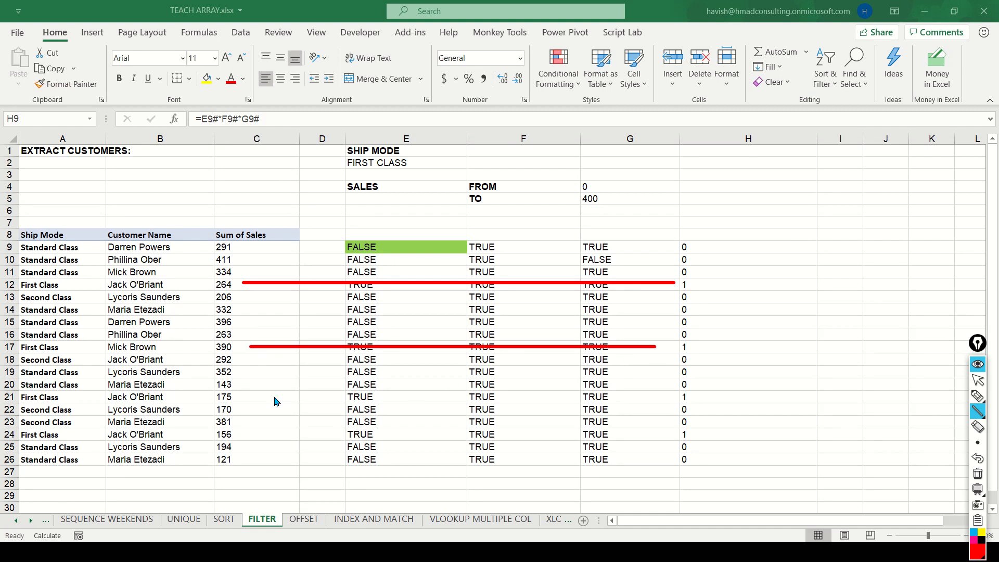
left_click_drag(272, 397, 660, 411)
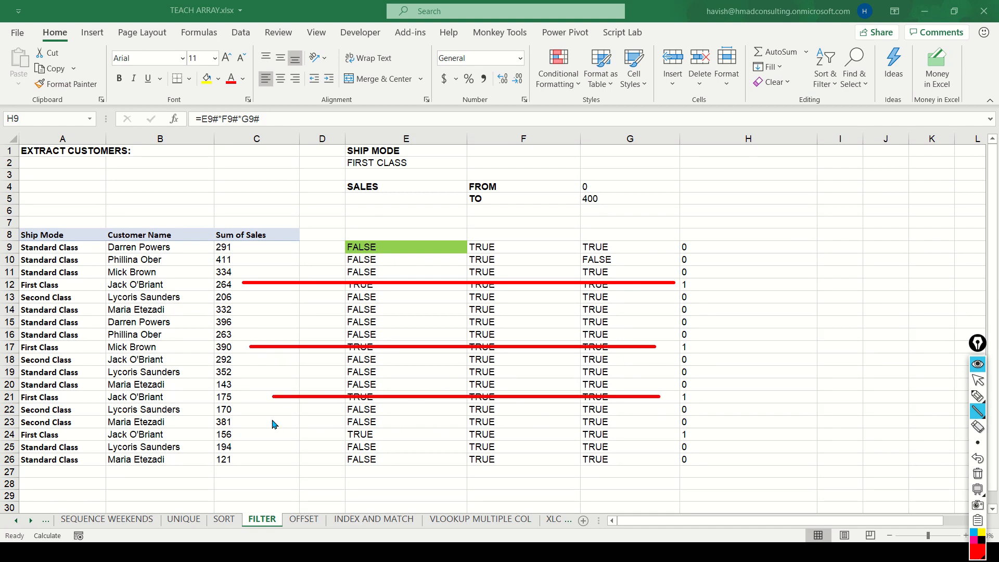
left_click_drag(272, 423, 650, 447)
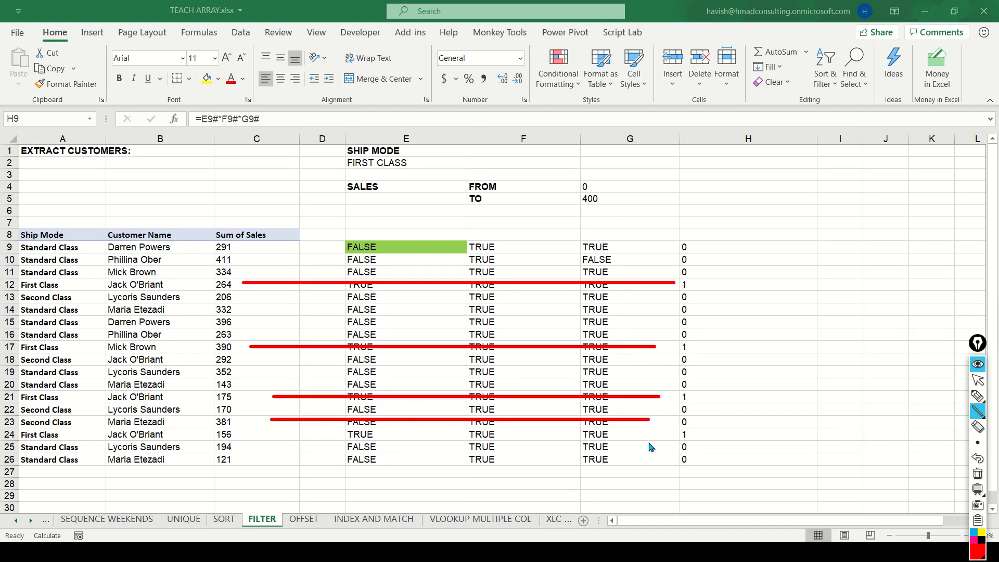
key("shift")
key("shift")
key("shift")
key("shift")
key("shift")
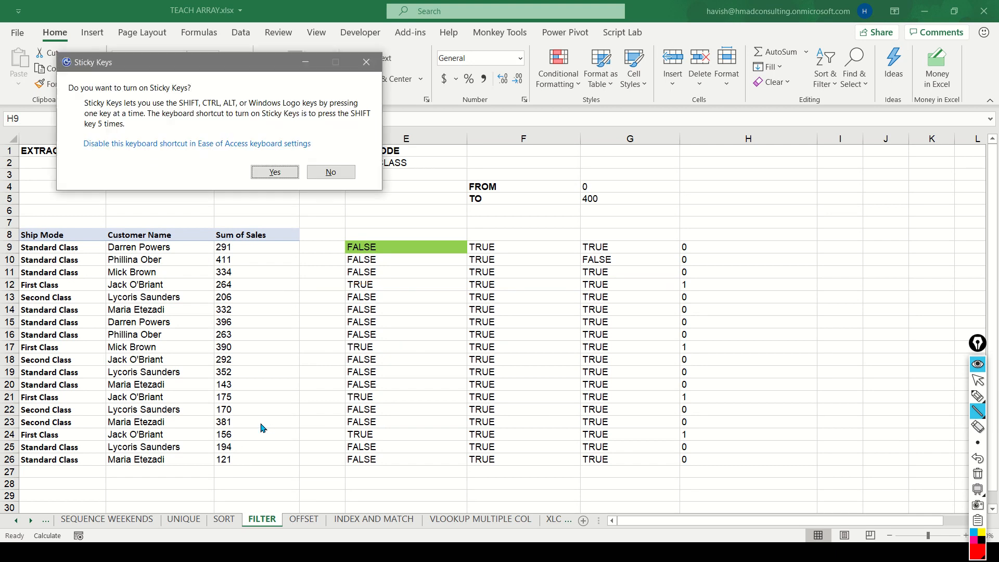
left_click(367, 61)
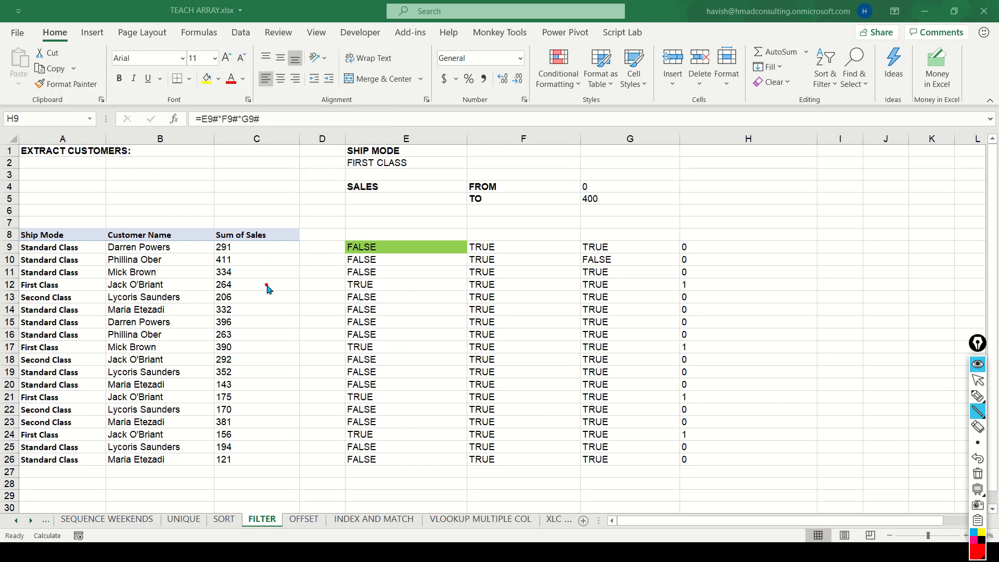
Mark rows 12, 17, 21 and 24 with red lines across the test columns, and clear the marks
left_click_drag(266, 285, 666, 284)
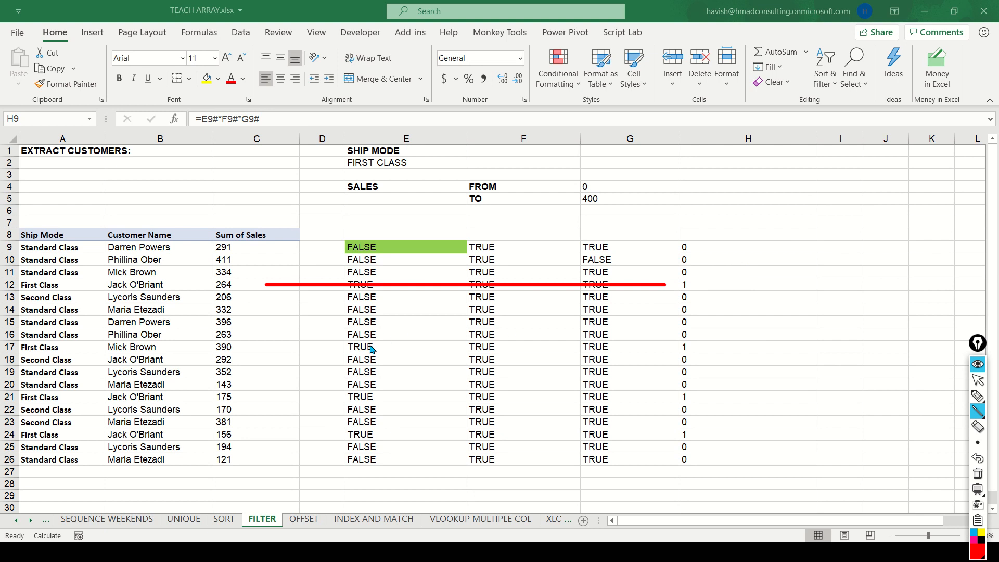
left_click_drag(269, 350, 654, 343)
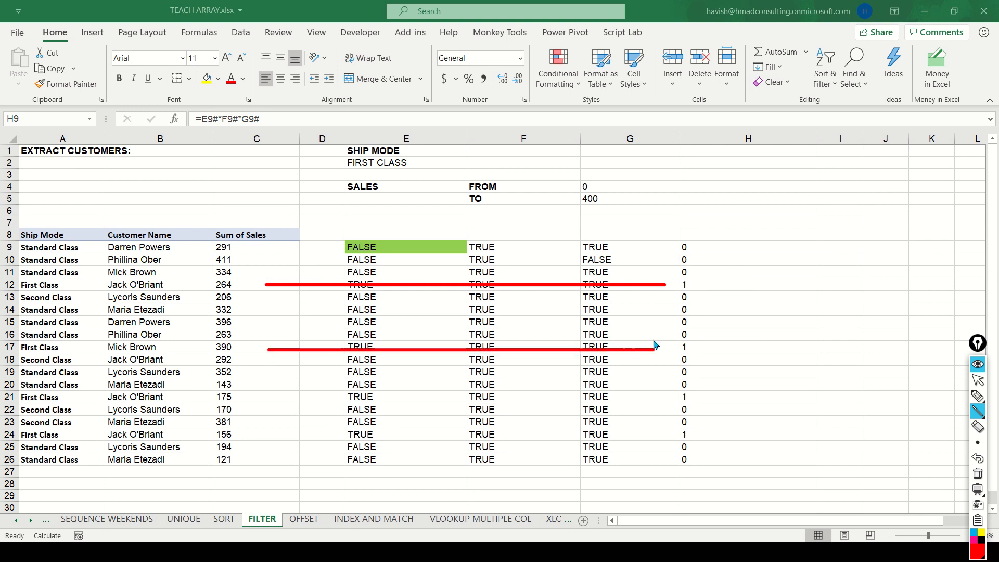
left_click_drag(286, 397, 646, 398)
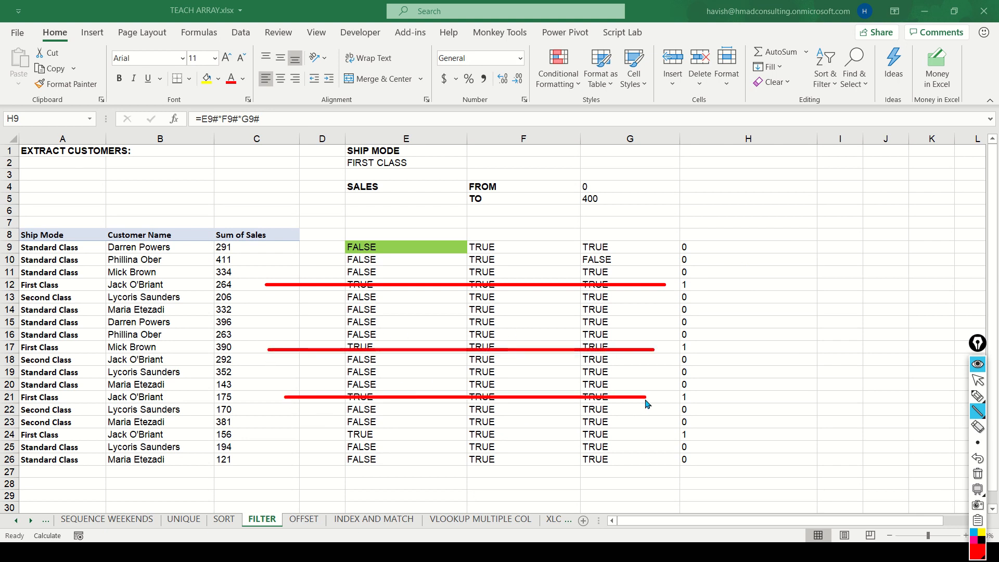
left_click_drag(266, 434, 671, 448)
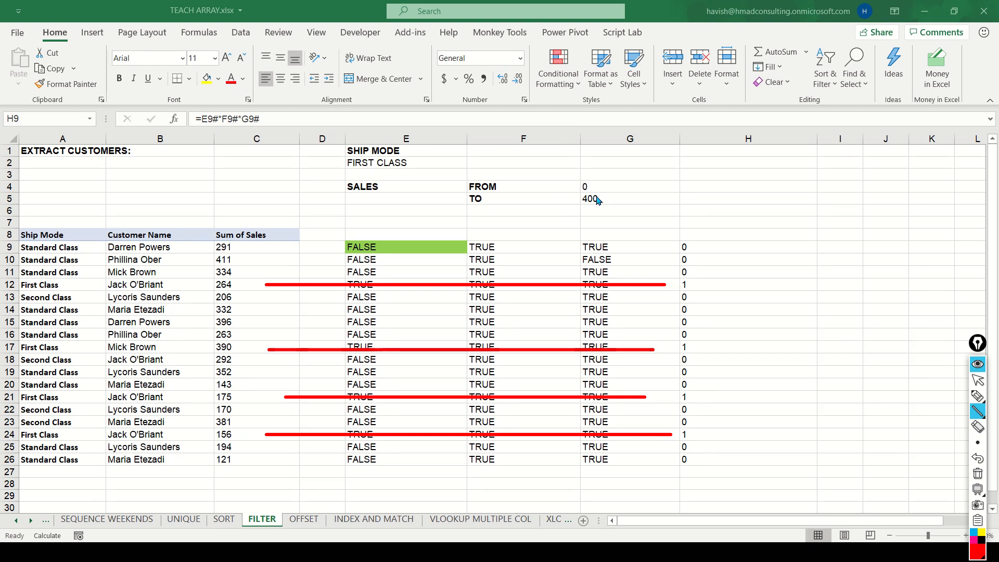
key("Escape")
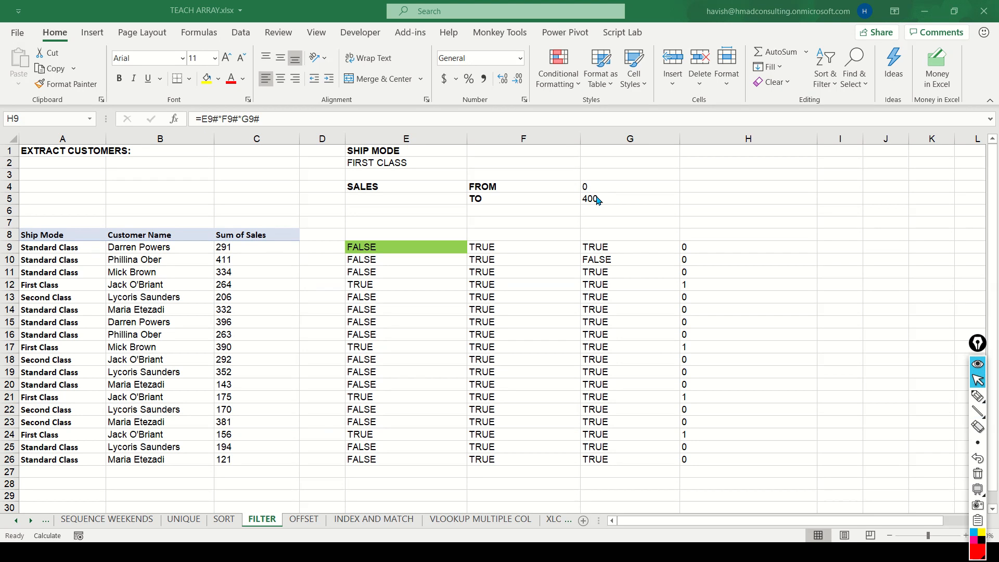
Delete the test arrays and their product from E9 through column H
key("Left")
key("Left")
key("Left")
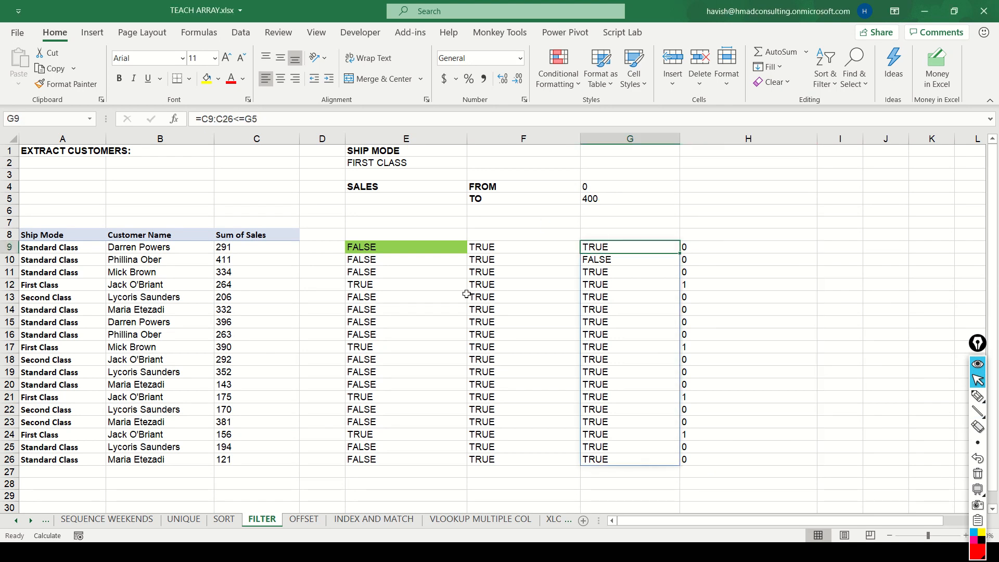
key("ctrl+shift+Down")
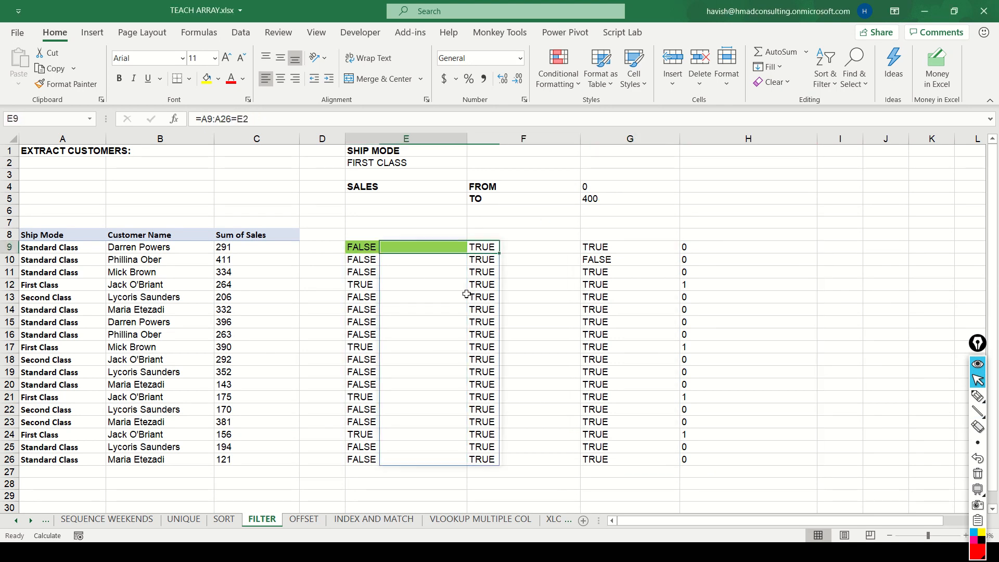
key("ctrl+shift+Right")
key("Delete")
Start a FILTER formula in E9 with A8:C26 as the array, and put its include argument on a new line
type("=FILTER(")
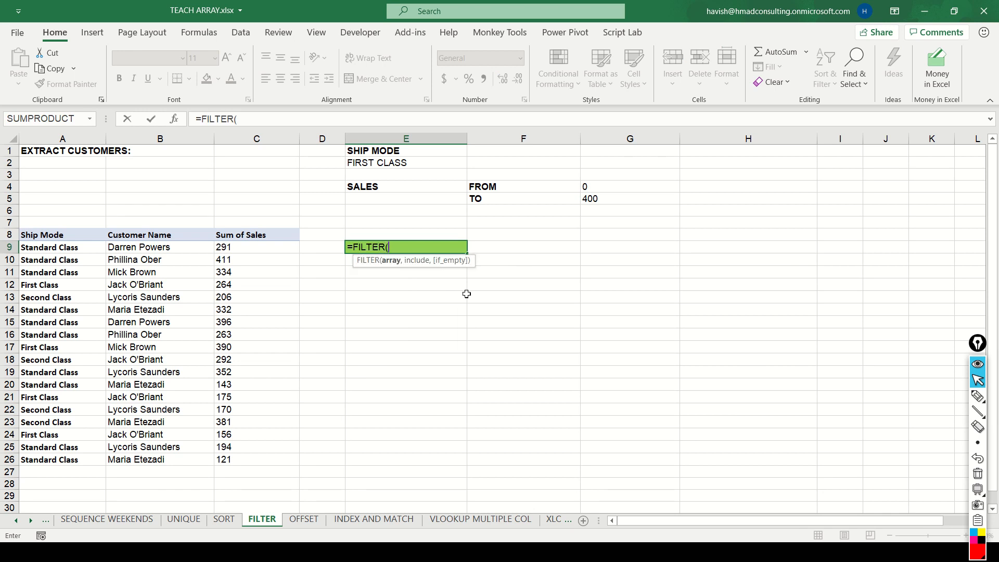
key("ctrl+Left")
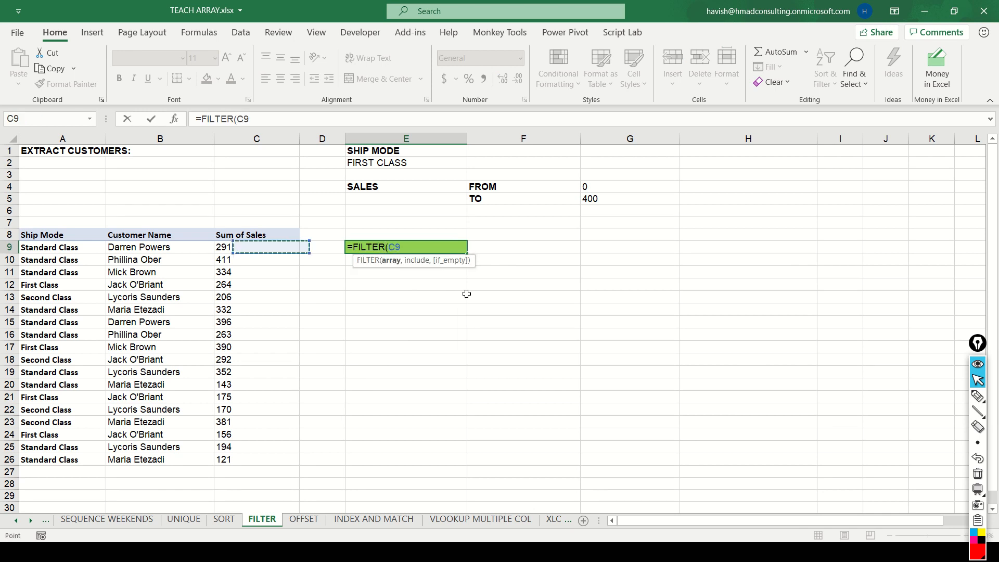
key("ctrl+Up")
key("ctrl+Left")
key("ctrl+shift+Right")
key("ctrl+shift+Down")
type(",")
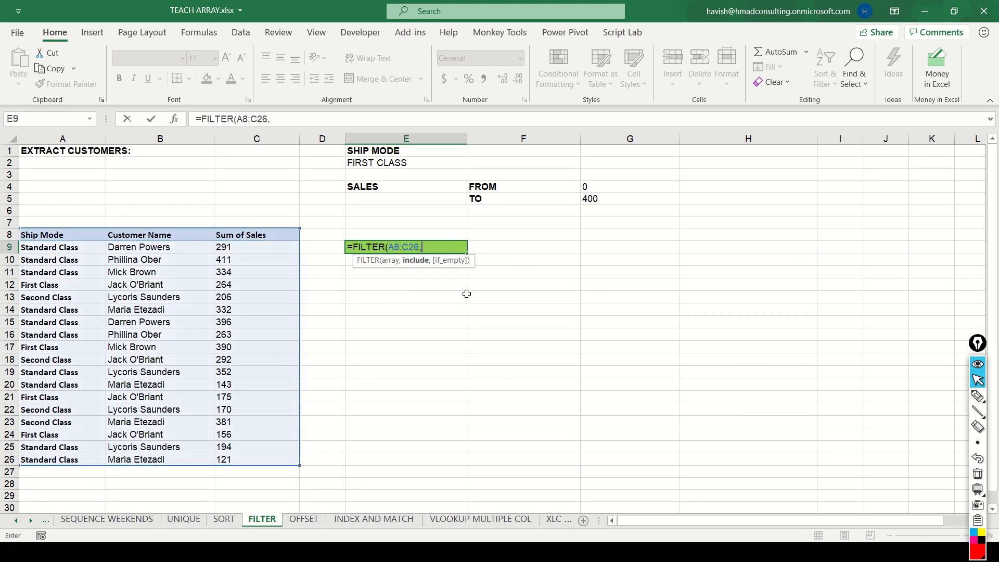
key("alt+Return")
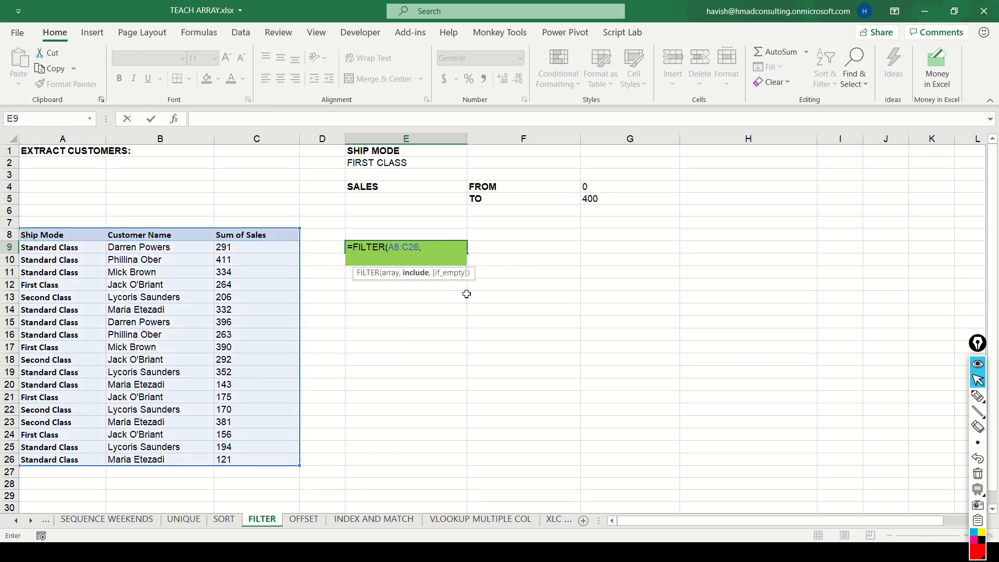
Add the ship mode condition A8:A26=E2 as the include argument of the FILTER formula in E9
left_click(38, 233)
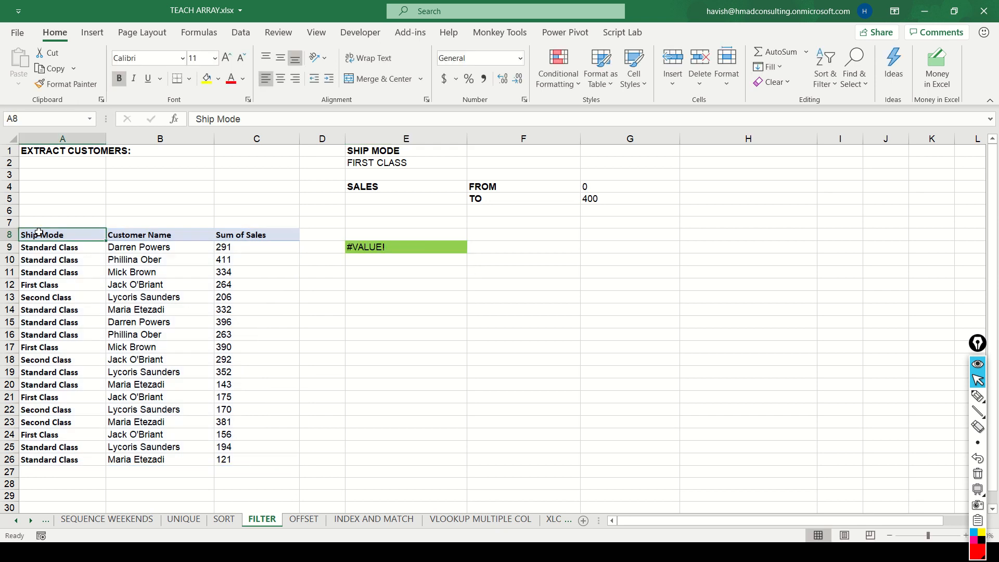
key("Right")
key("Right")
key("Right")
key("Right")
key("Down")
key("F2")
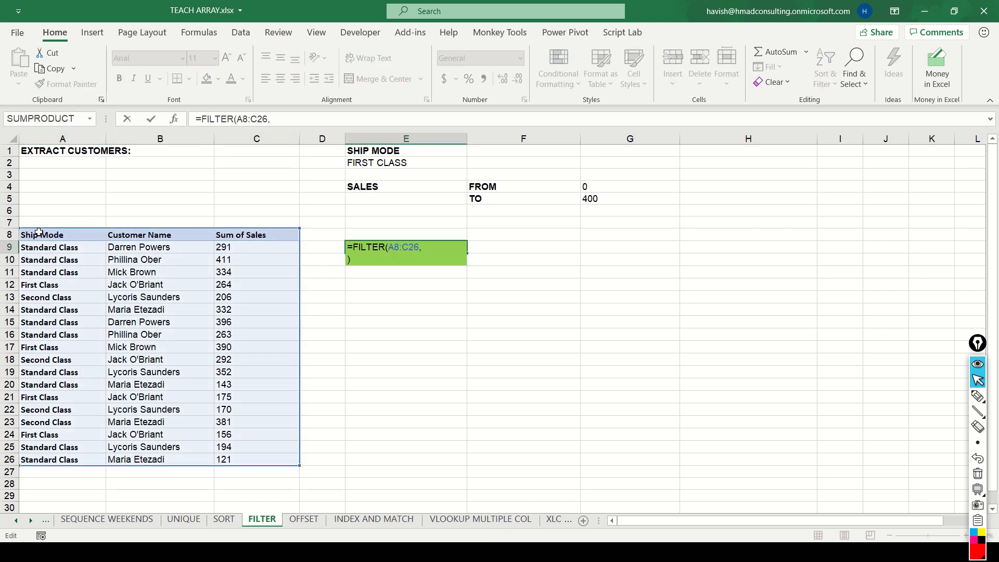
type("A8:A2")
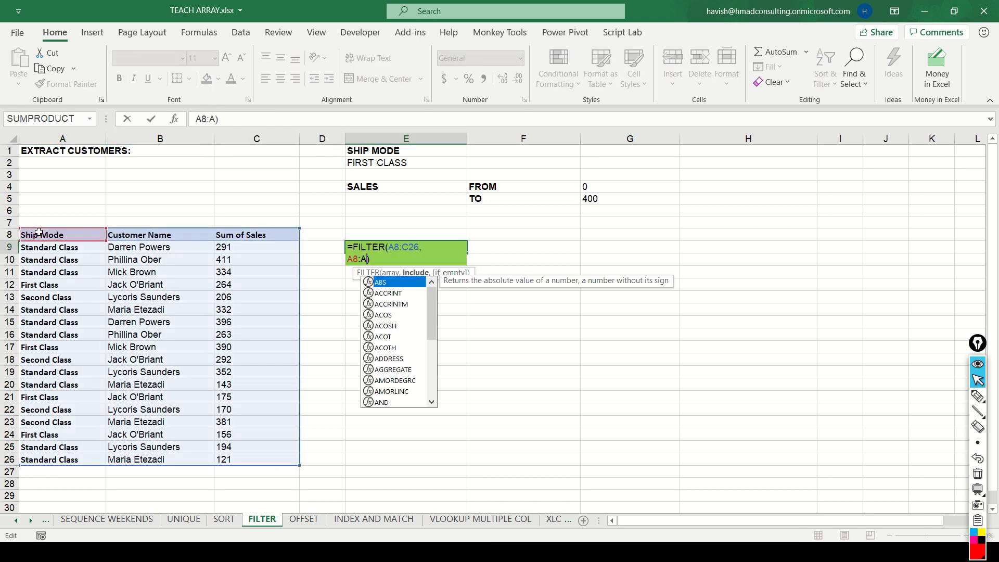
type("6")
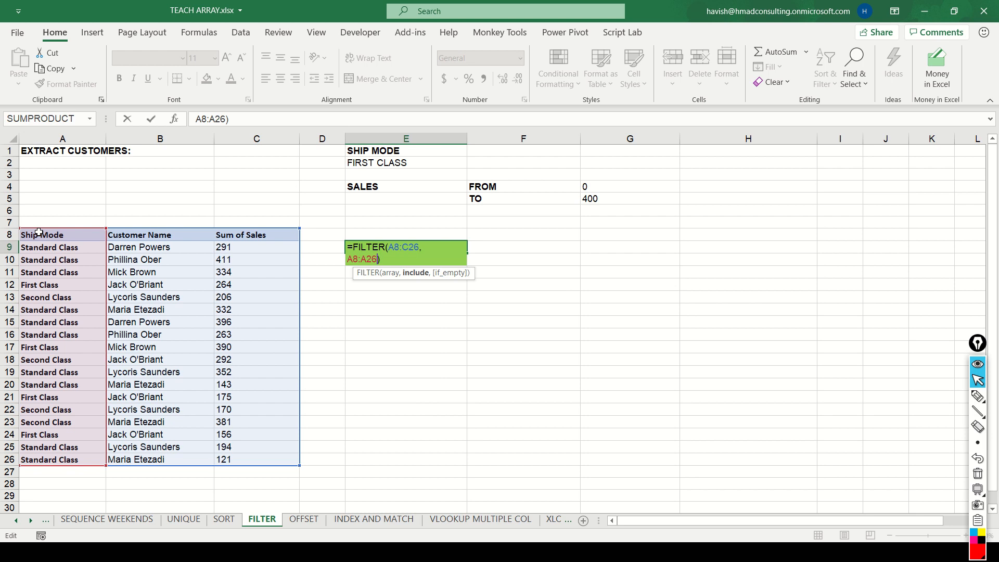
type("=")
left_click(353, 163)
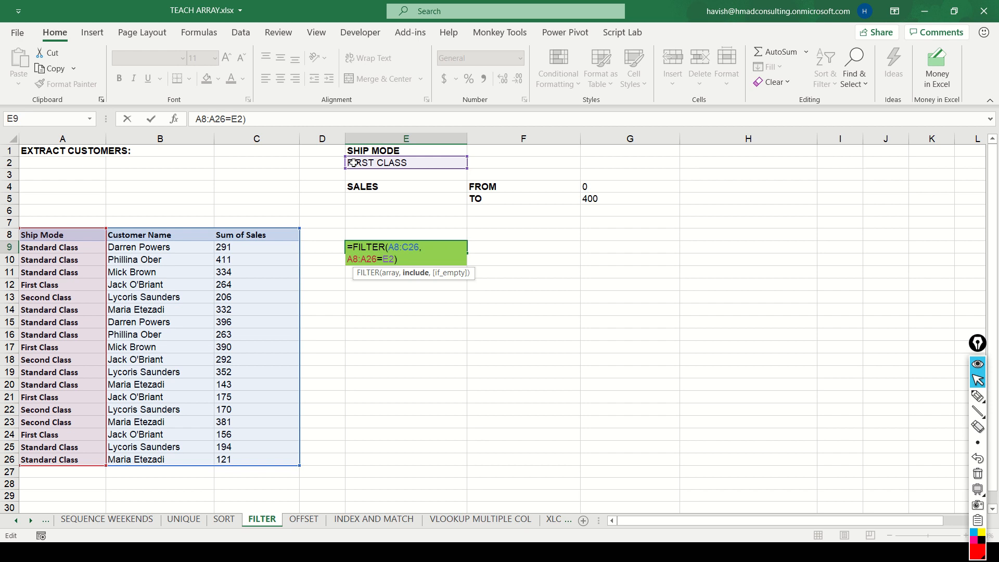
Enclose the ship mode condition in parentheses and multiply it by the lower sales limit condition (C8:C26>=G4)
type("(")
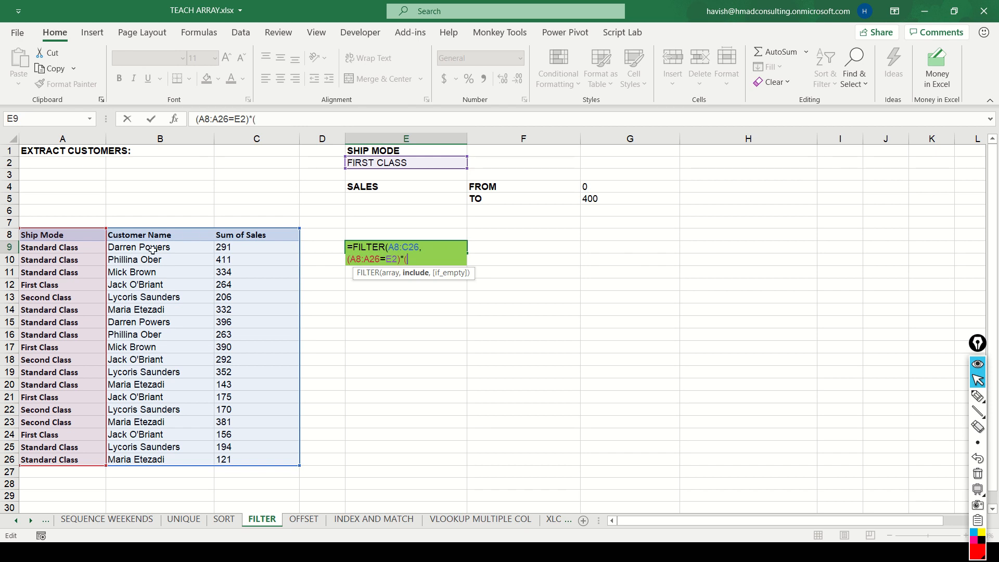
left_click(266, 236)
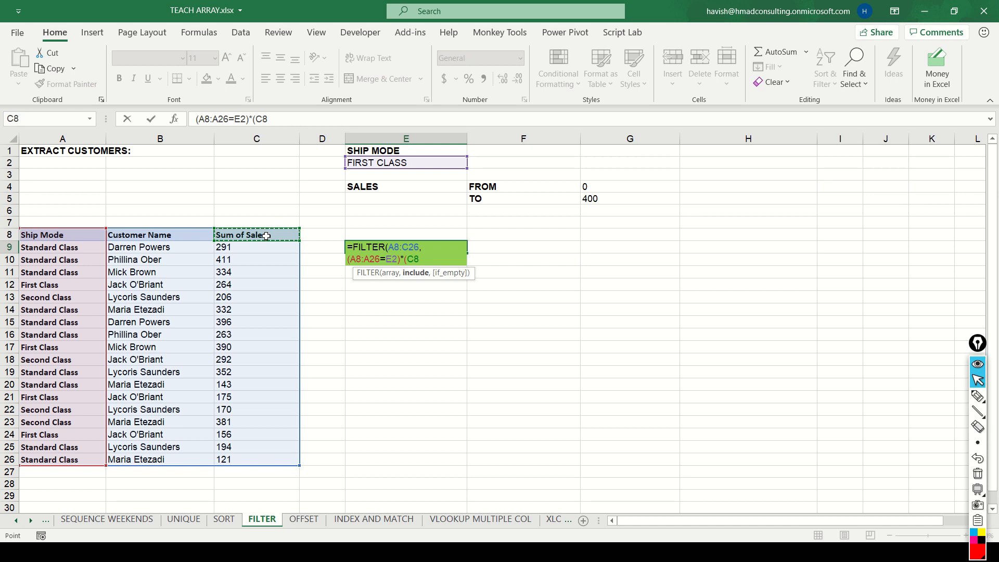
key("ctrl+shift+Down")
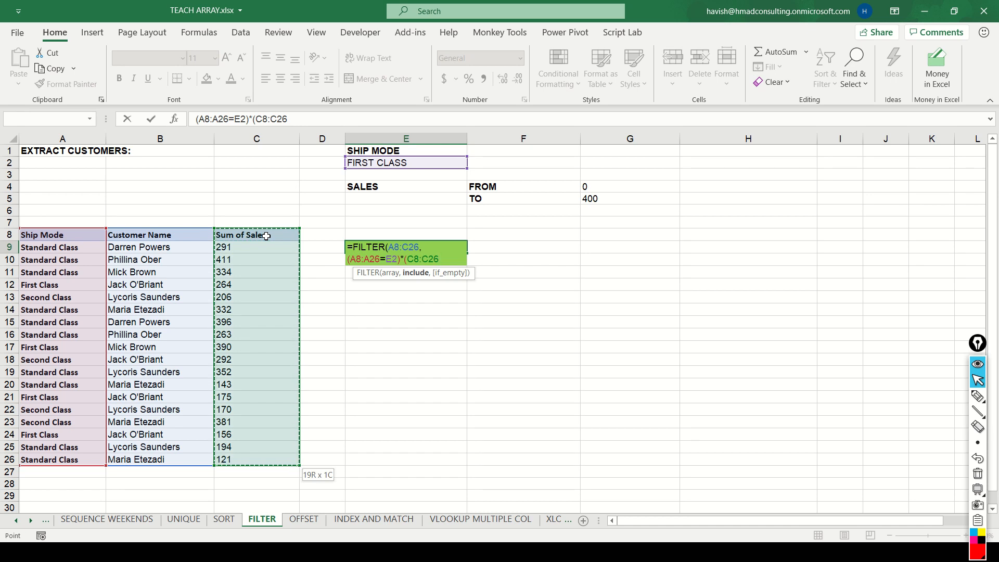
type(">=")
left_click(614, 185)
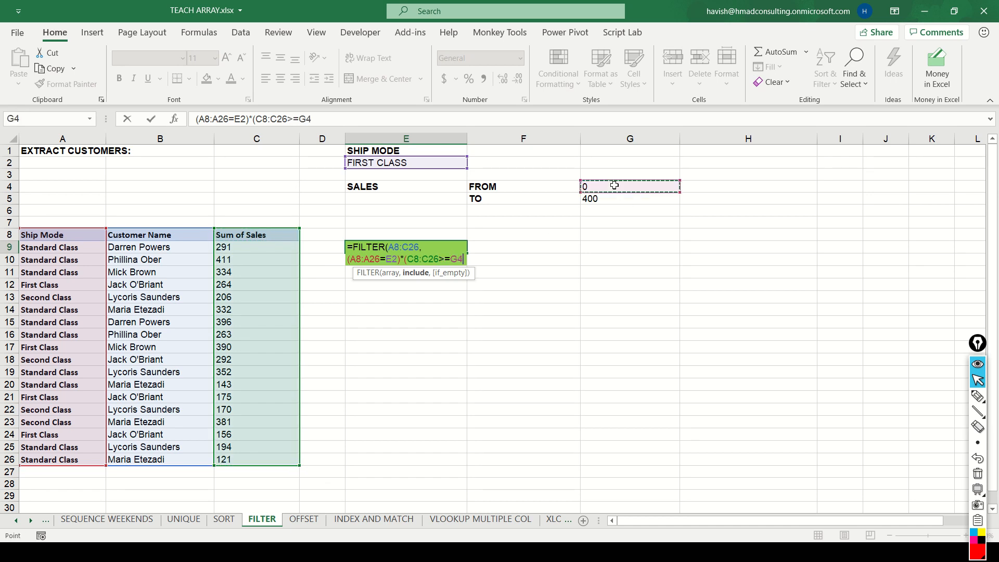
type(")*")
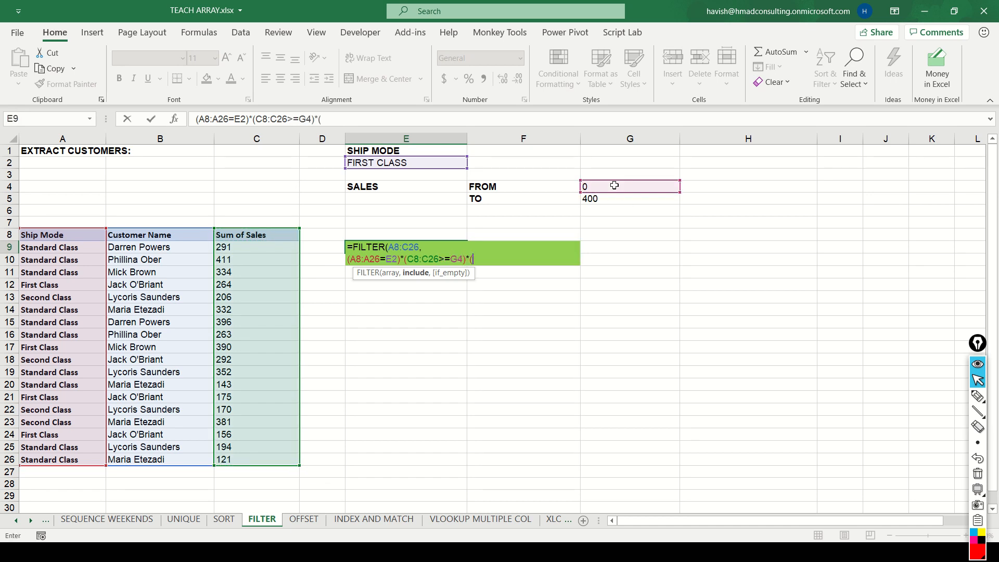
Multiply the FILTER conditions in E9 by the upper sales limit condition (C8:C26<=G5), commit the formula and select its results
type("(")
left_click(274, 234)
key("ctrl+shift+Down")
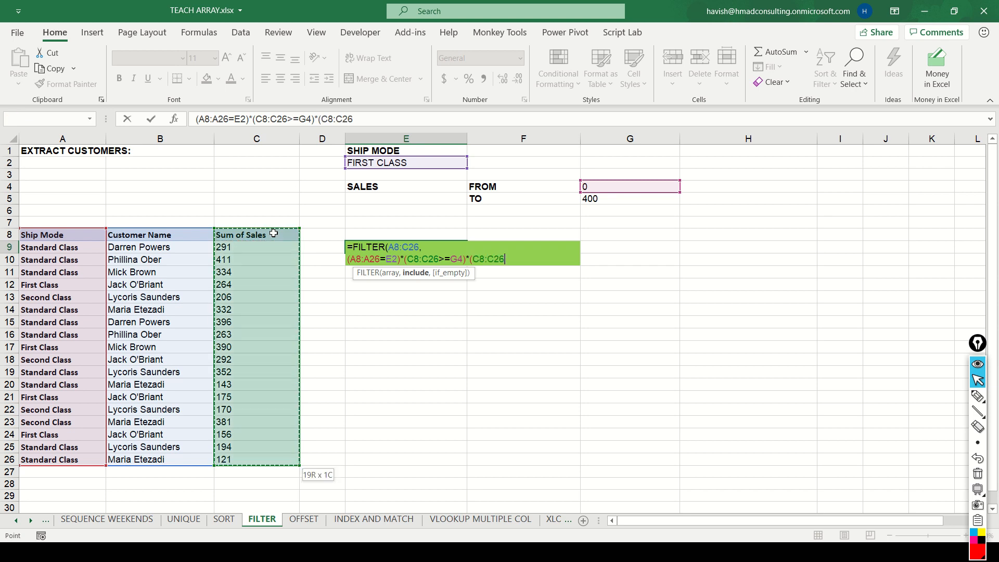
type("<=")
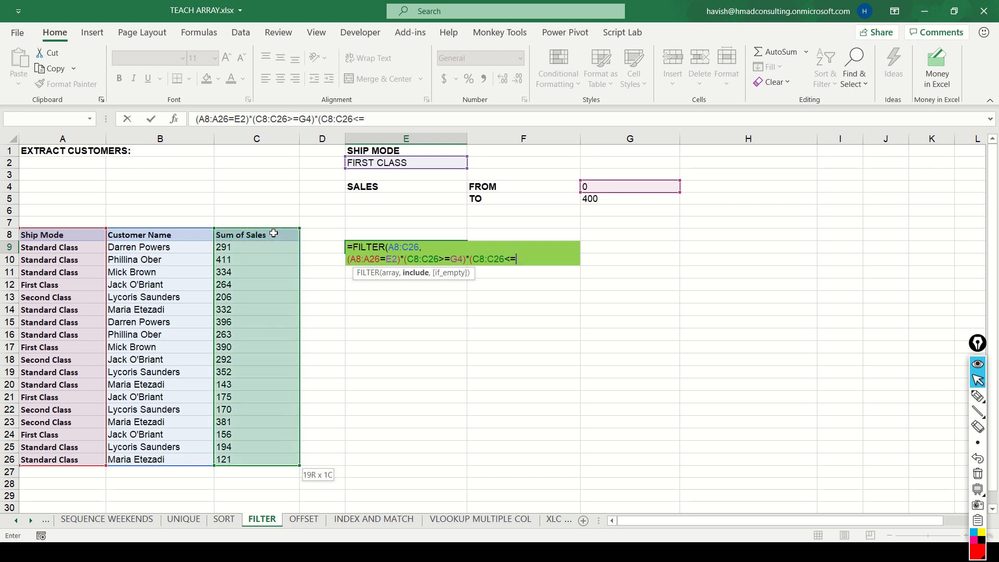
left_click(615, 199)
type("))")
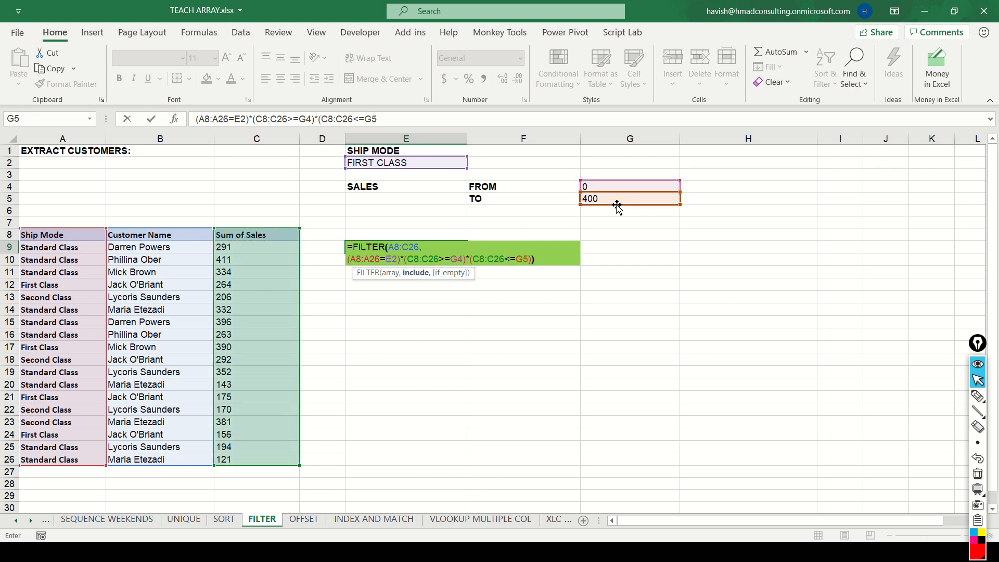
key("ctrl+Return")
key("ctrl+a")
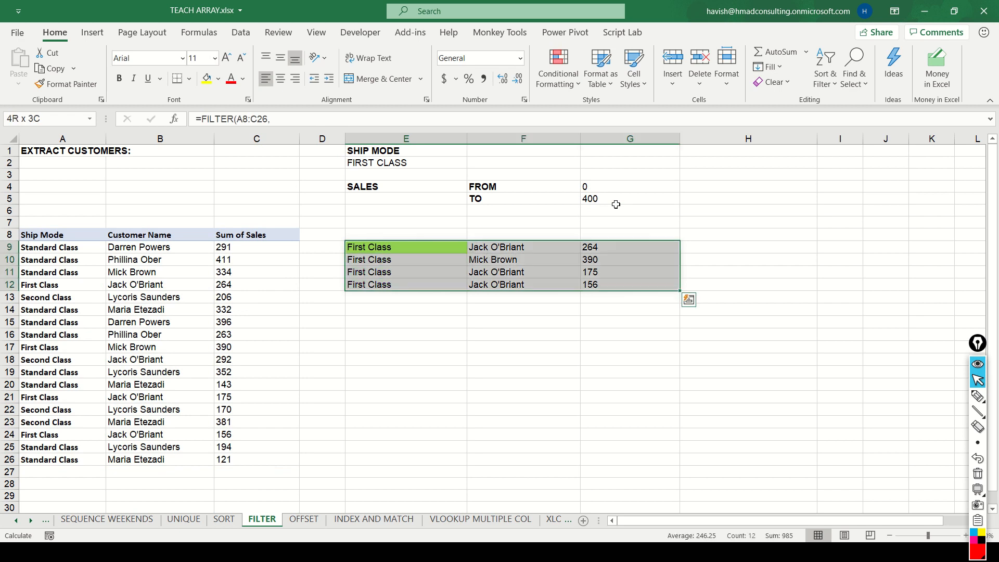
key("shift+BackSpace")
key("ctrl+a")
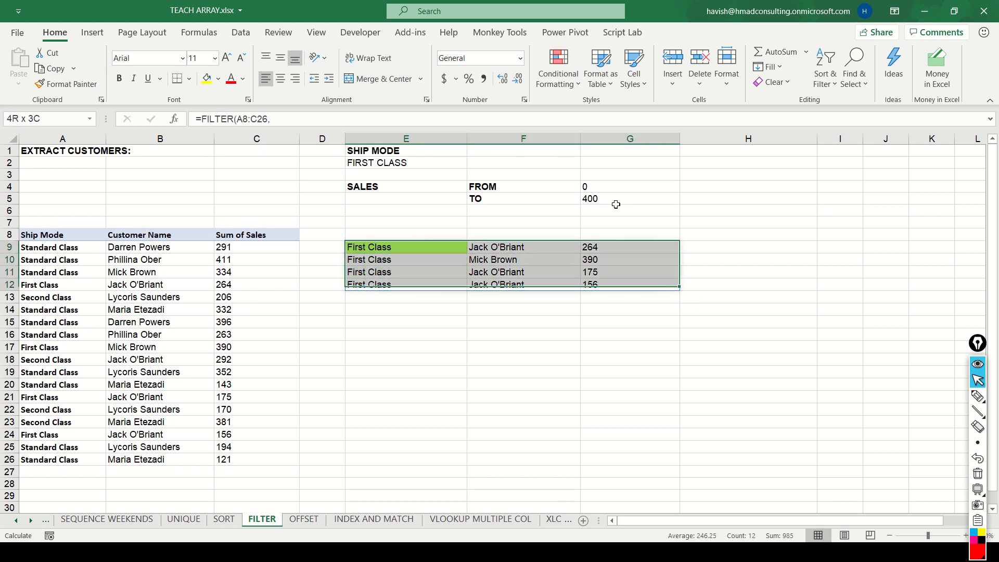
Copy the source table headers from A8:C8 to E8:G8 above the extracted results
key("Up")
key("Left")
key("Left")
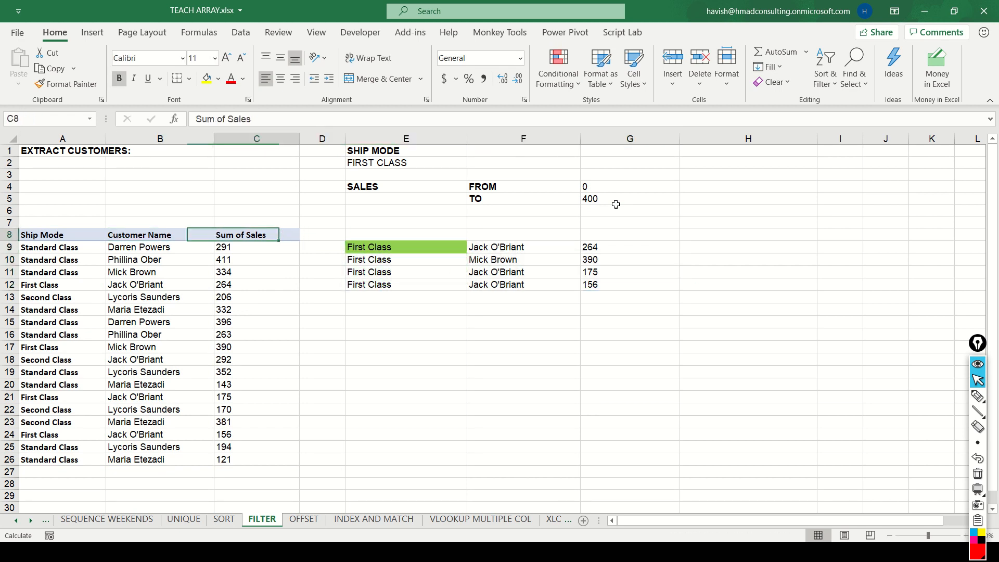
key("shift+Left")
key("shift+Left")
key("ctrl+c")
key("Right")
key("Right")
key("ctrl+v")
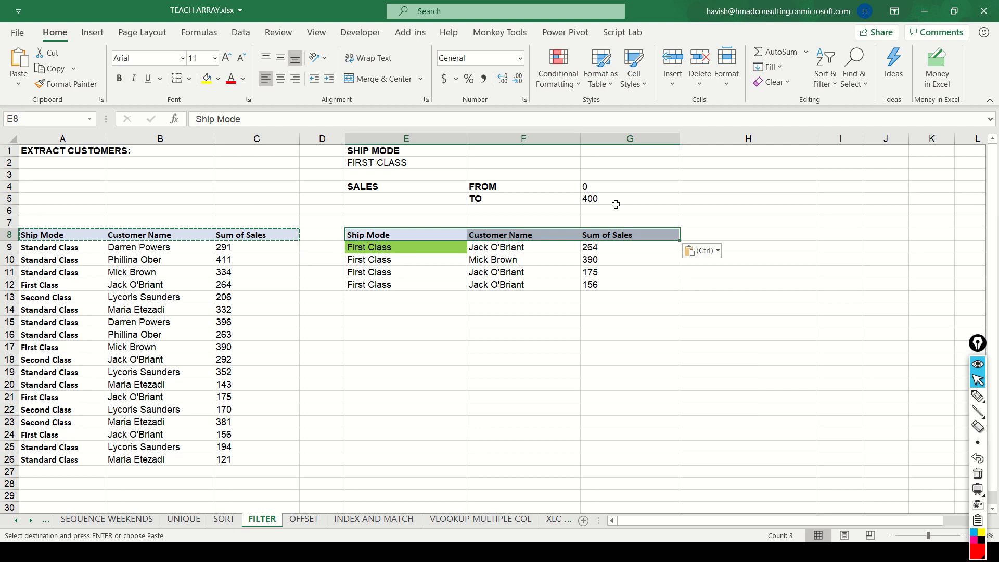
key("Escape")
Select the whole range of FILTER results starting at E9 to review the extracted rows
key("Down")
key("Down")
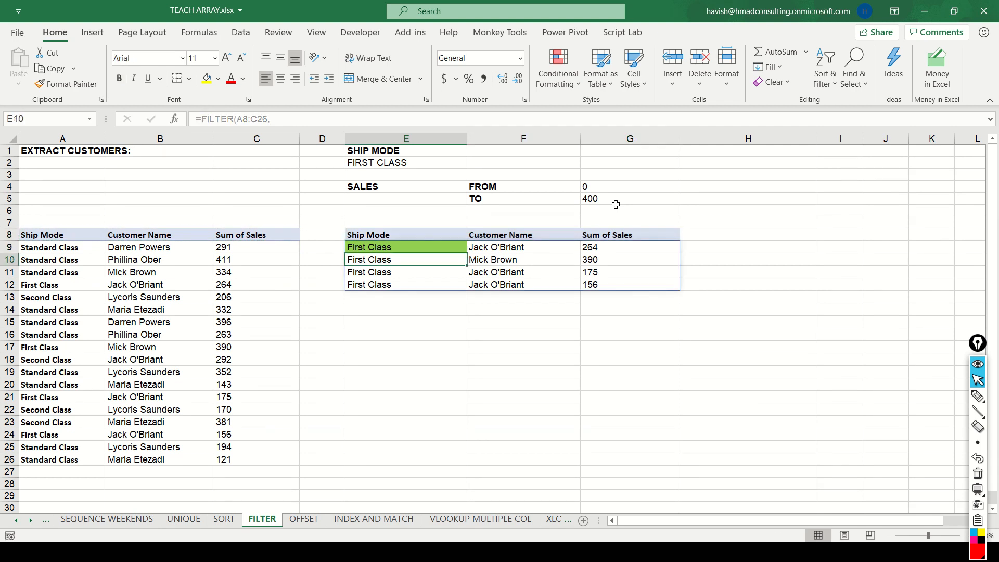
key("Up")
key("ctrl+shift+Down")
key("ctrl+shift+Right")
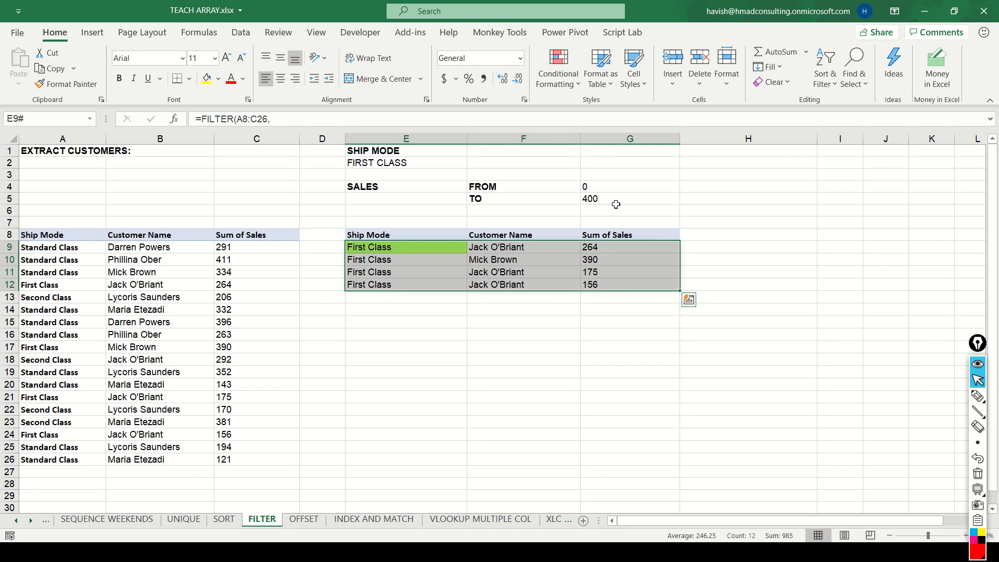
Set the lower sales limit in G4 to 200
key("Up")
key("Up")
key("Up")
key("Up")
key("Up")
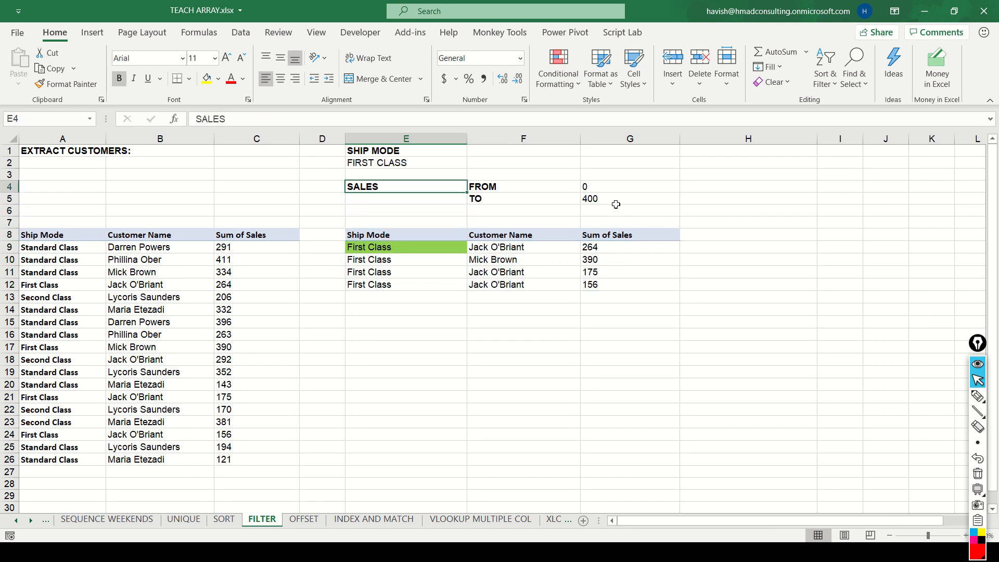
key("Down")
key("Right")
key("Right")
key("Up")
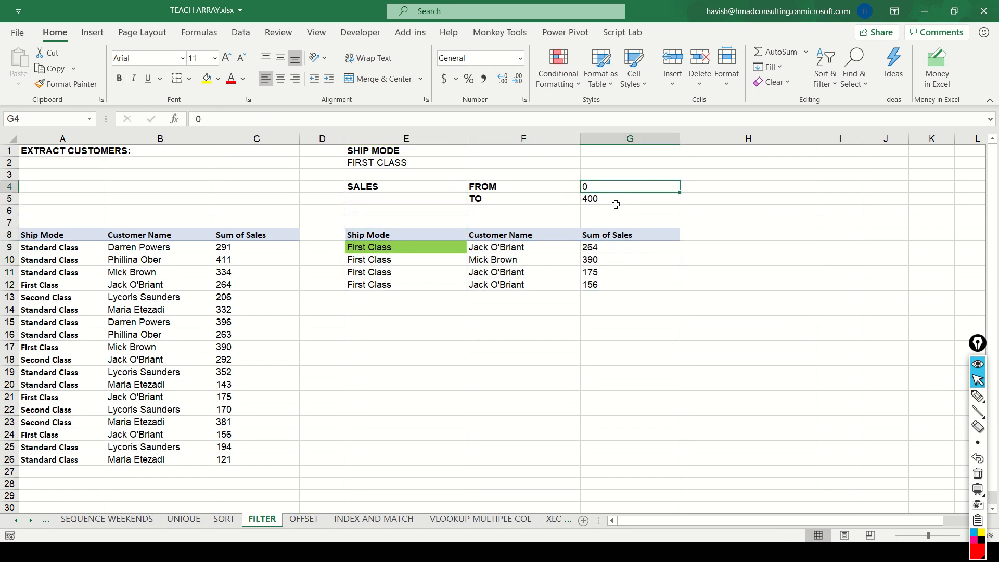
type("200")
key("Return")
key("Down")
key("Down")
key("Down")
key("Down")
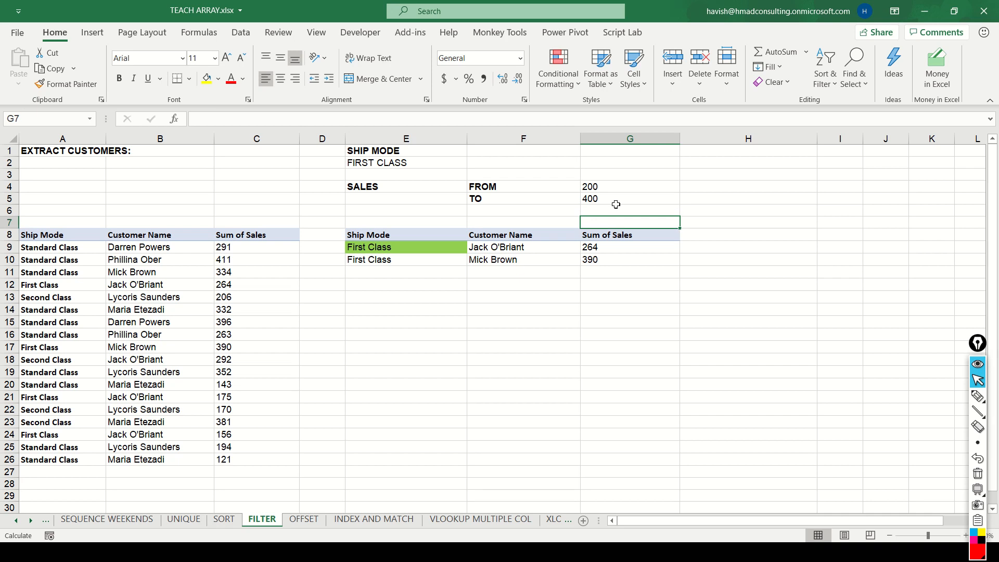
Change the ship mode criterion in E2 to STANDARD CLASS
key("Up")
key("Up")
key("Up")
key("Up")
key("Left")
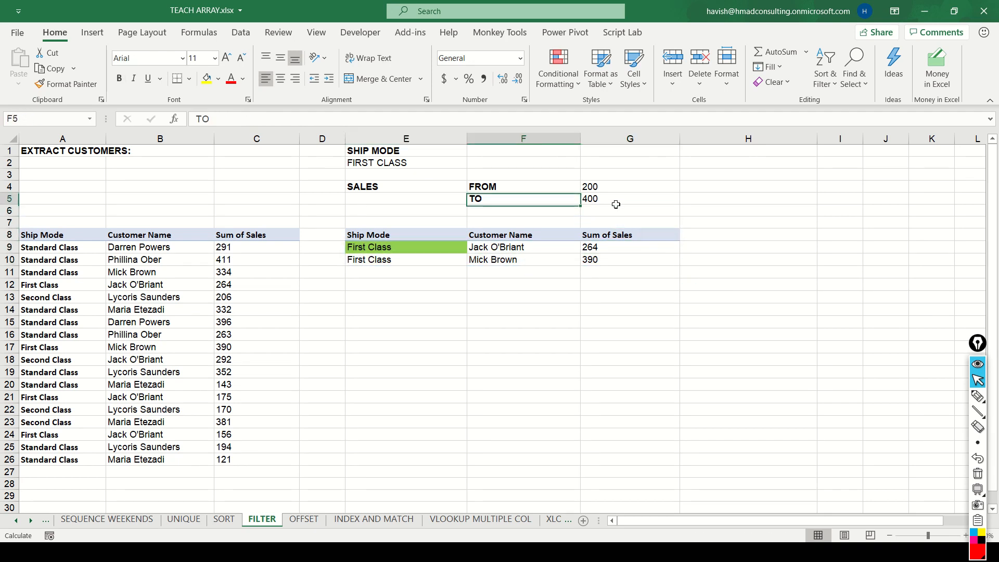
key("Left")
key("Up")
key("Up")
key("Up")
type("STANDAR")
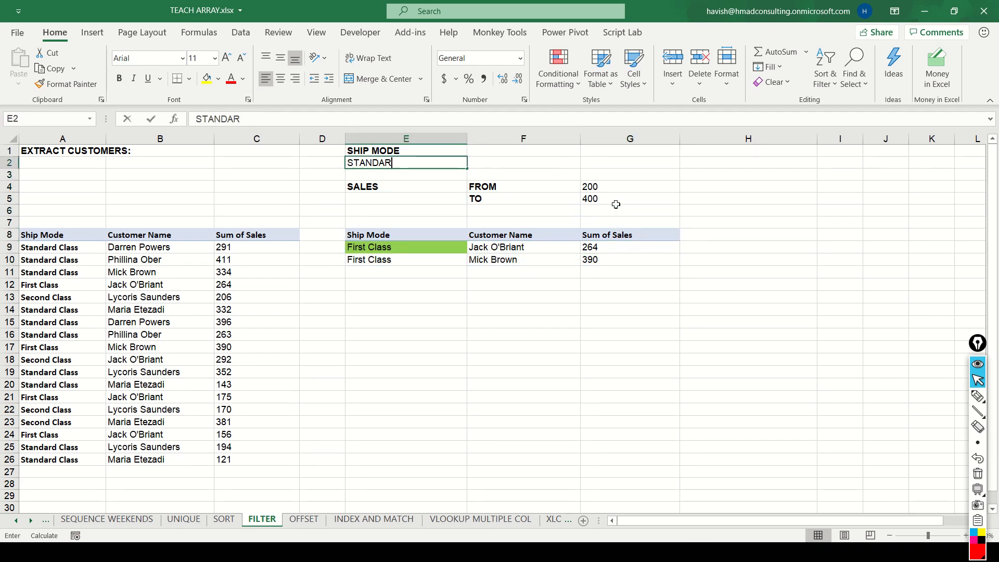
type("D CLASS")
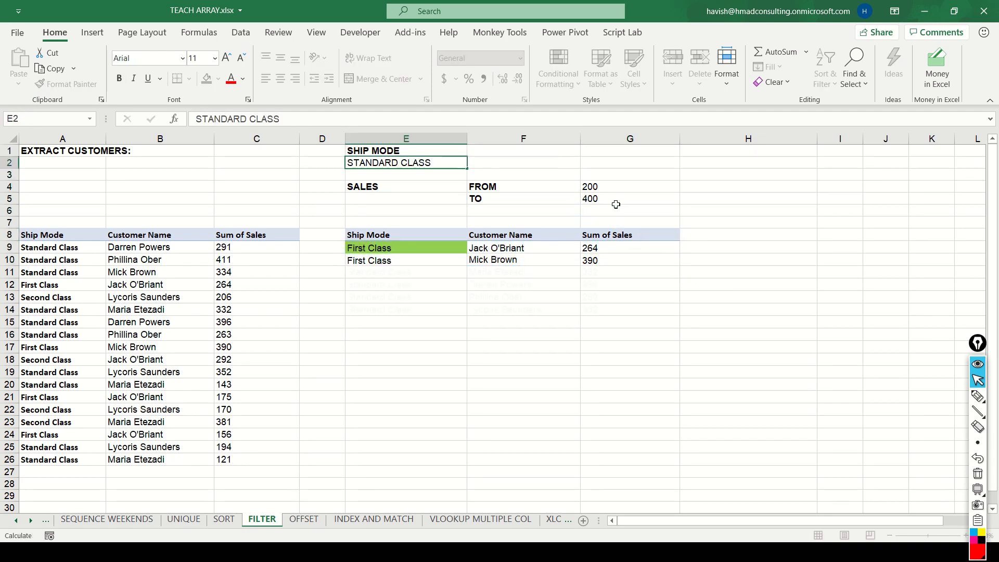
key("Return")
Select the results for the new ship mode from E9 through G14 to examine them
key("Down")
key("Down")
key("Down")
key("Down")
key("Down")
key("Down")
key("shift+Down")
key("shift+Down")
key("shift+Down")
key("shift+Down")
key("shift+Down")
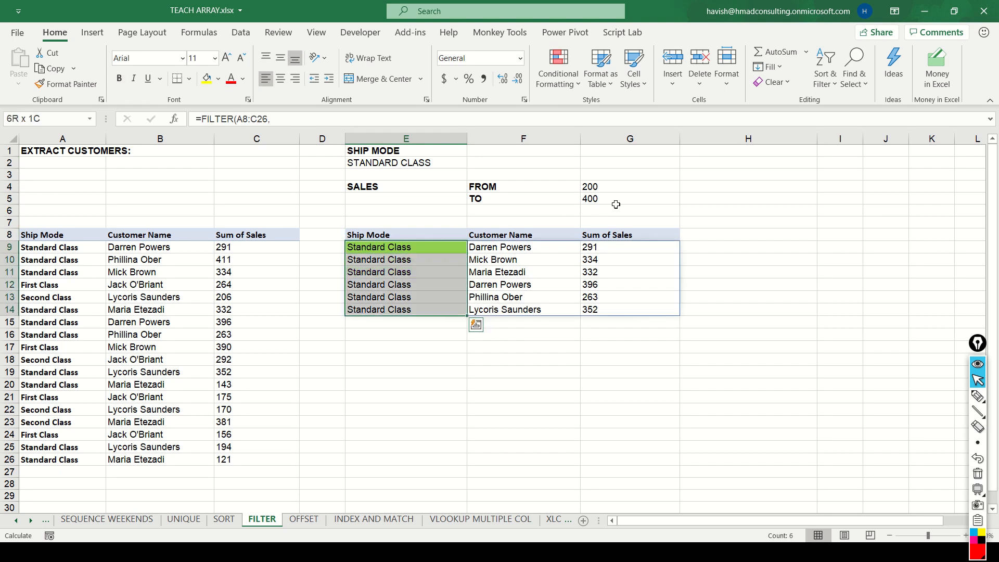
key("shift+Right")
key("shift+Right")
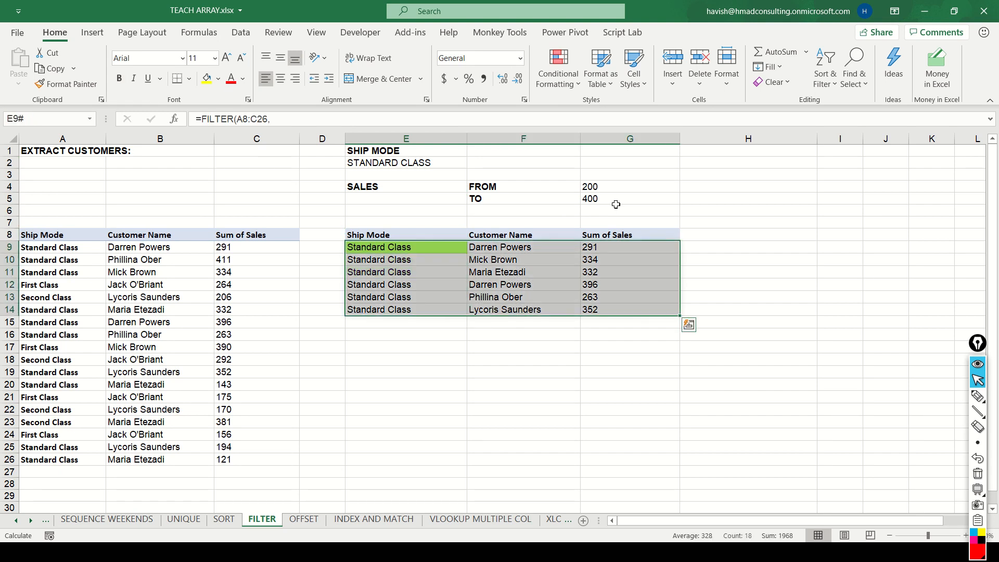
Set the lower sales limit in G4 to 0
left_click(616, 205)
key("Up")
key("Up")
type("0")
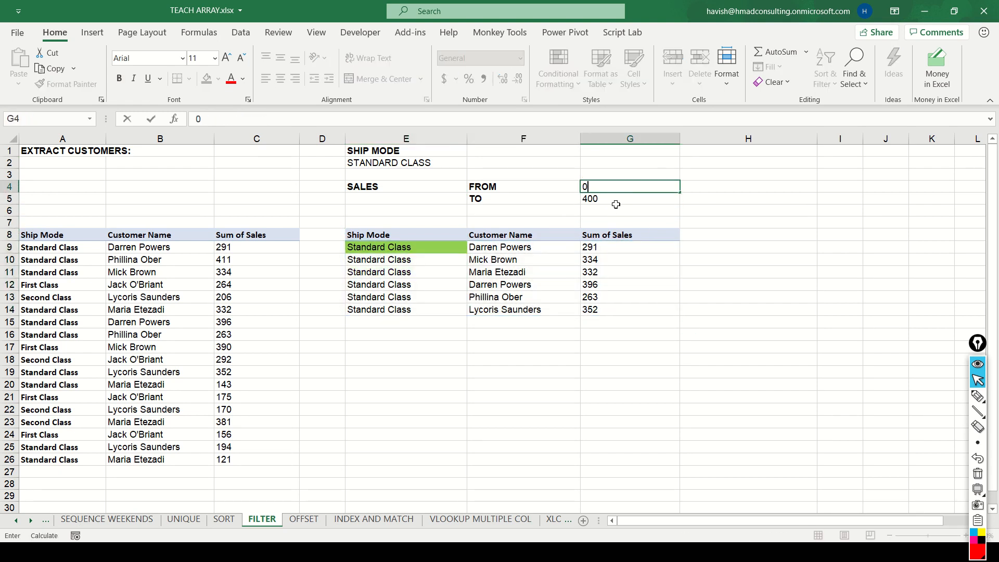
key("Return")
Open the FILTER formula in E9 to review its conditions and referenced ranges, and leave it unedited
key("Left")
key("Down")
key("Down")
key("Left")
key("Down")
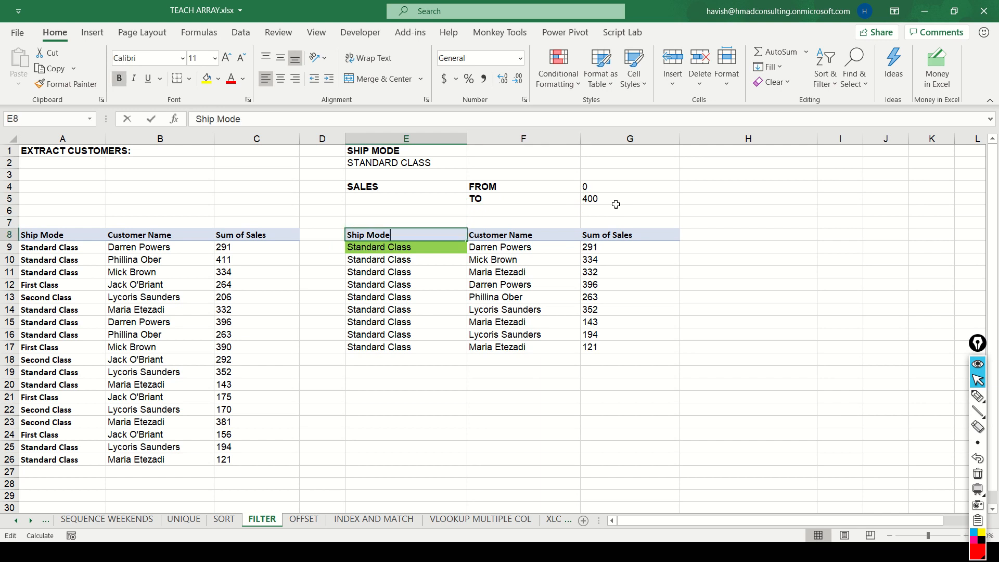
key("Down")
key("F2")
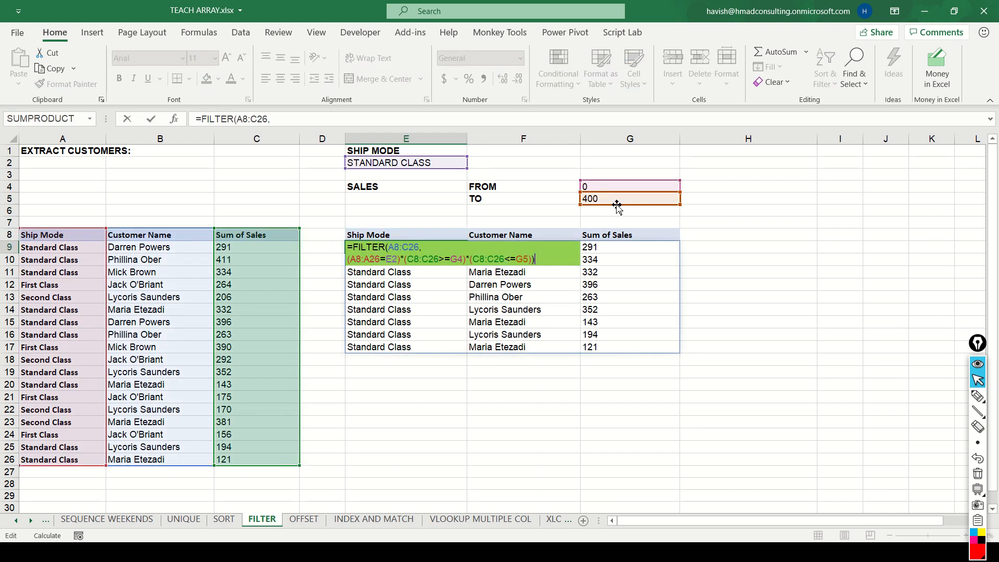
key("Escape")
Add AutoFilter controls to the source table in A8:C26
key("ctrl+Left")
key("Up")
key("ctrl+shift+Left")
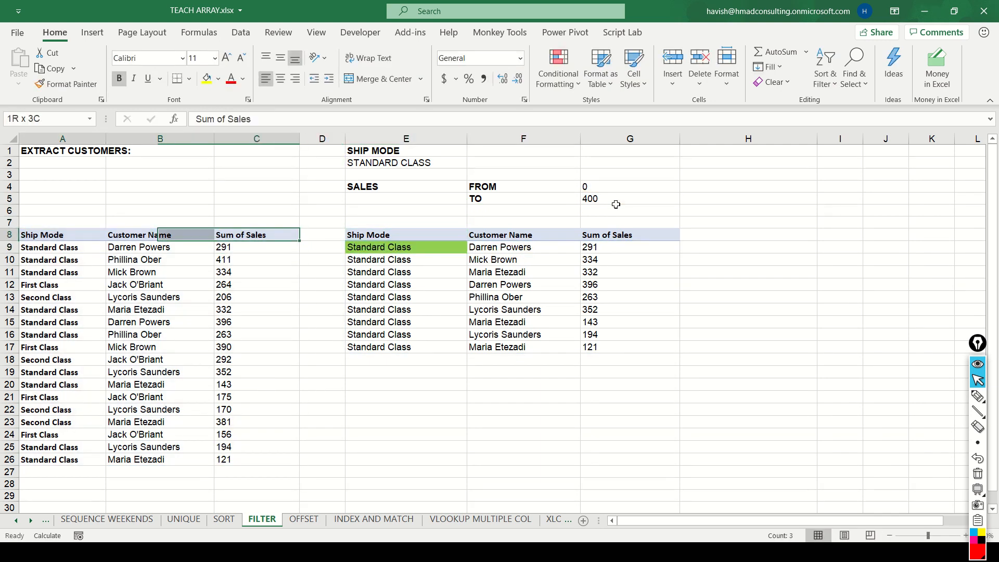
key("ctrl+shift+Down")
key("alt")
key("a")
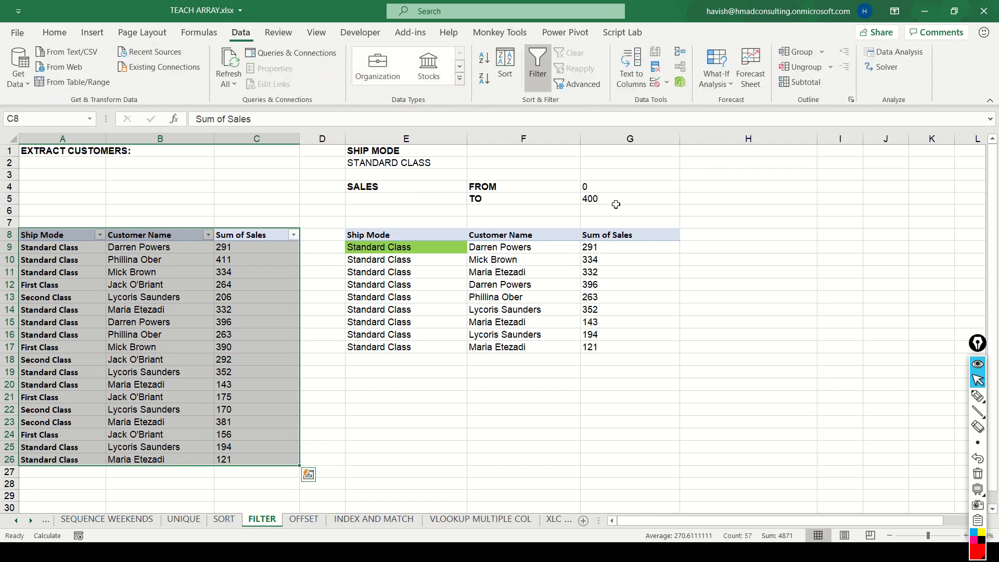
key("t")
Look through the AutoFilter options of the Sum of Sales column and close them without applying anything
key("Left")
key("Up")
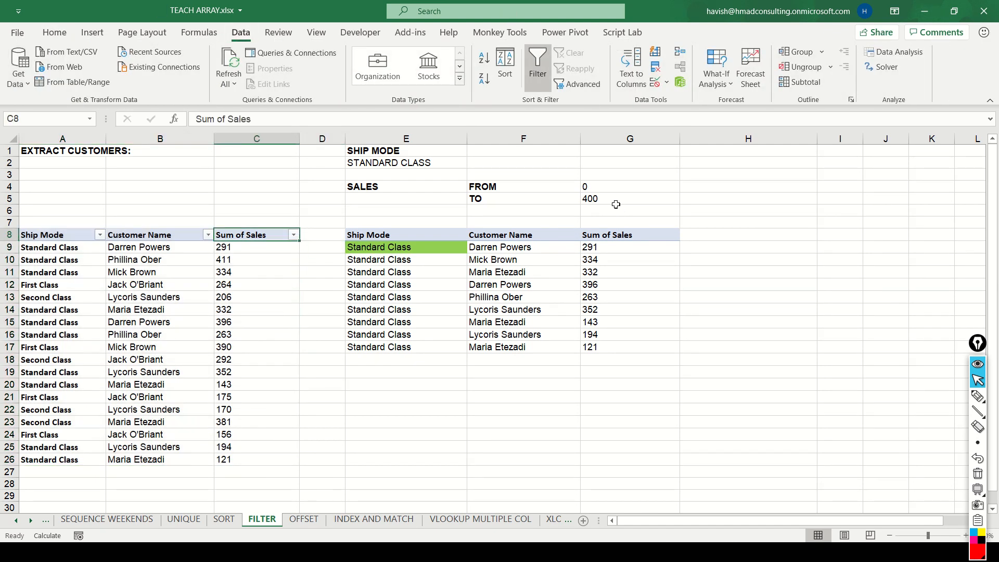
key("alt+Down")
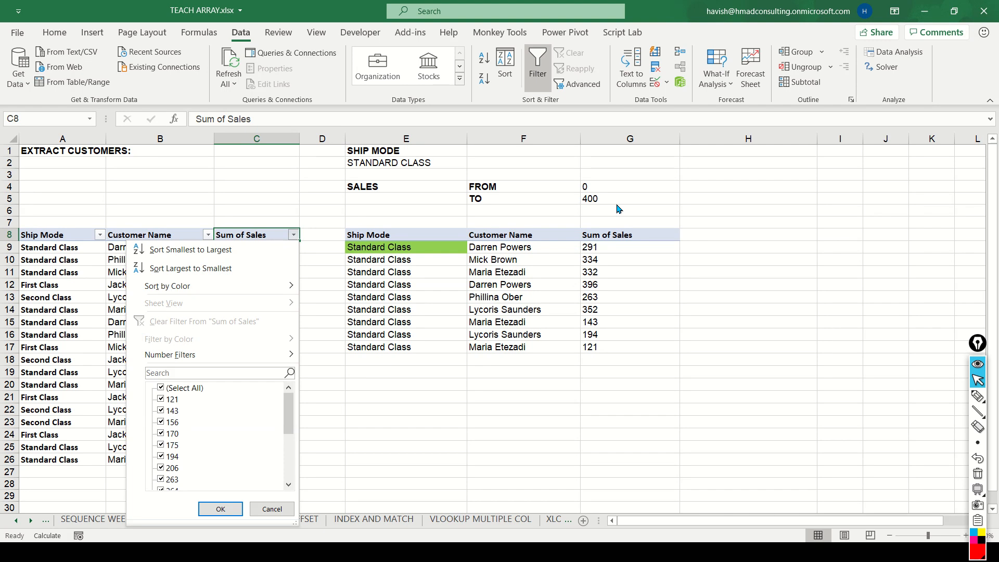
key("Escape")
Try adding a run of commas after the last condition of the FILTER formula in E9, and delete them
key("Right")
key("Right")
key("Right")
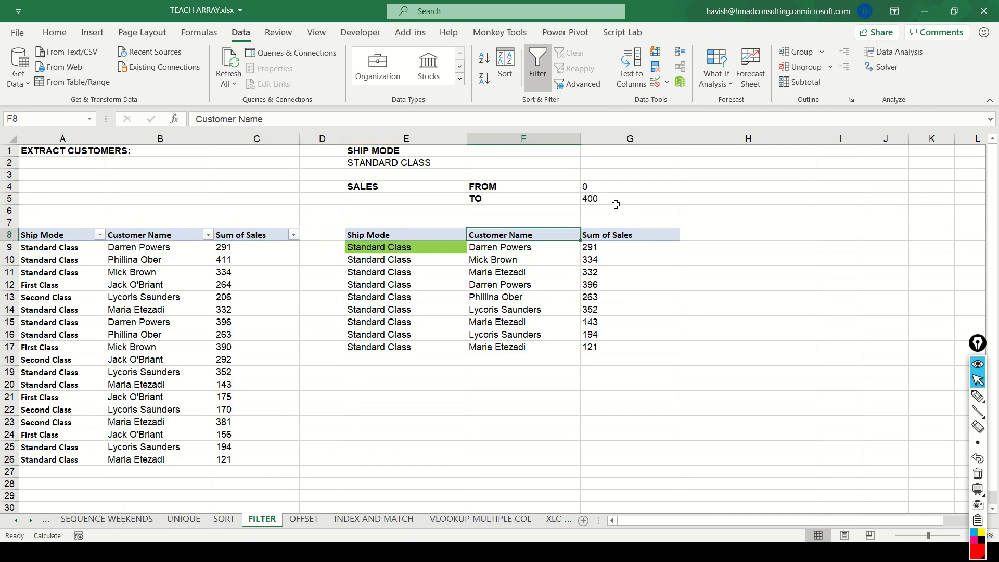
key("Down")
key("Left")
key("F2")
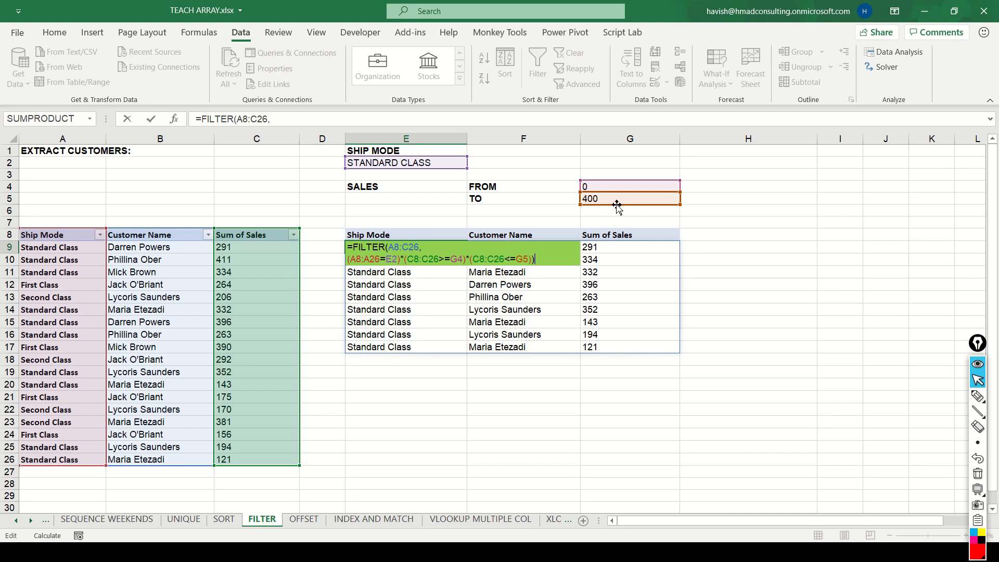
key("Left")
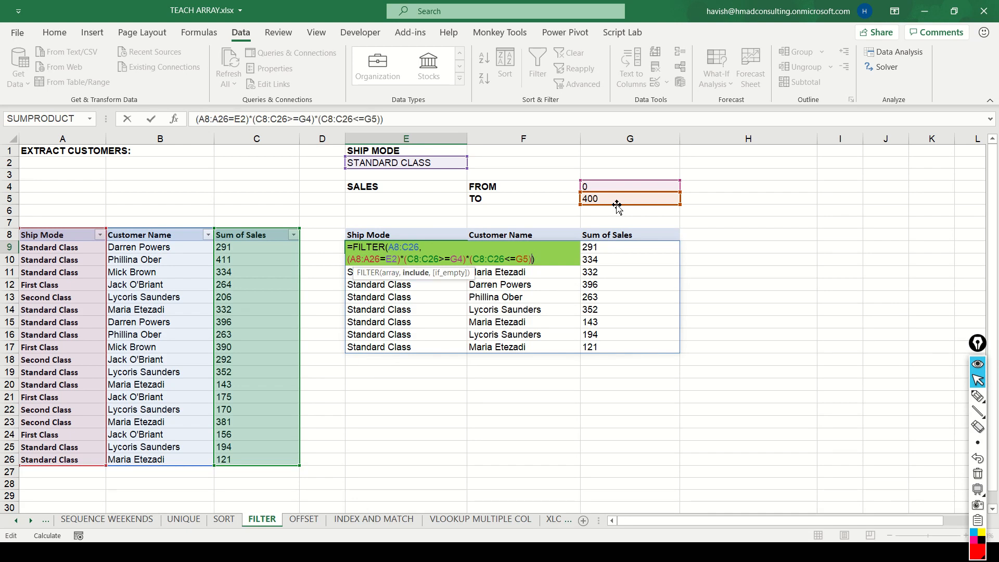
type(",,,,,,,,,,,,,,,,,,,,,,,,,,,,,,,,,,,,")
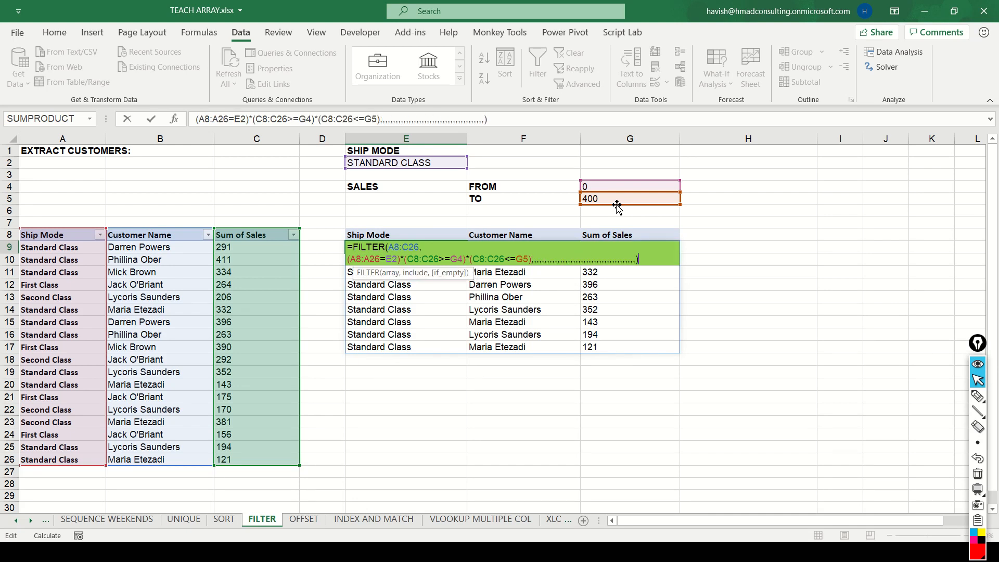
type(",,,,,,,,,")
key("BackSpace")
key("BackSpace")
key("BackSpace")
key("BackSpace")
key("BackSpace")
key("BackSpace")
key("BackSpace")
key("BackSpace")
key("BackSpace")
key("BackSpace")
key("BackSpace")
key("BackSpace")
key("BackSpace")
key("BackSpace")
key("BackSpace")
key("BackSpace")
key("BackSpace")
key("BackSpace")
key("BackSpace")
key("BackSpace")
key("BackSpace")
key("BackSpace")
key("BackSpace")
key("BackSpace")
key("BackSpace")
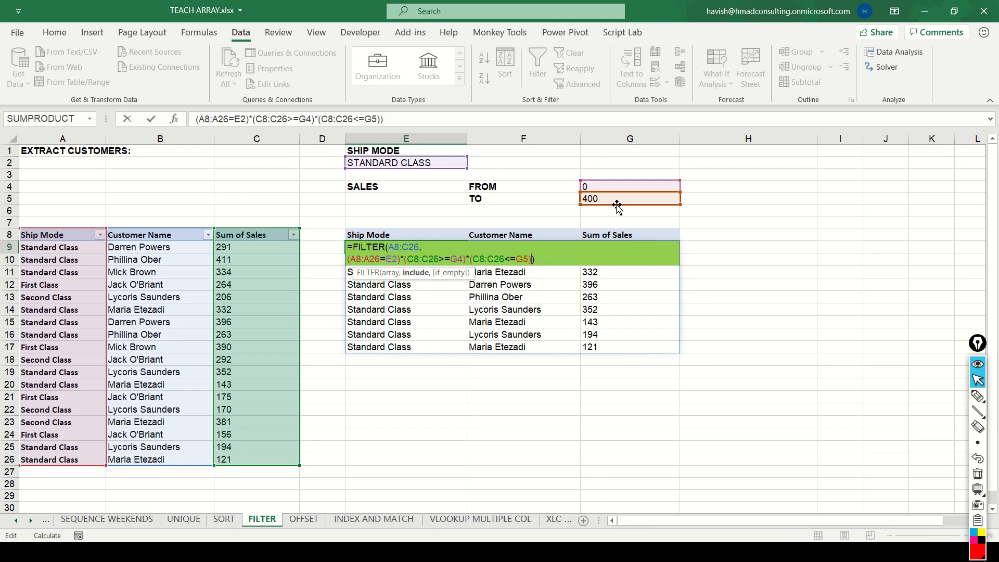
Try adding a run of asterisks after the last condition of the E9 formula, and delete them
type("******************************")
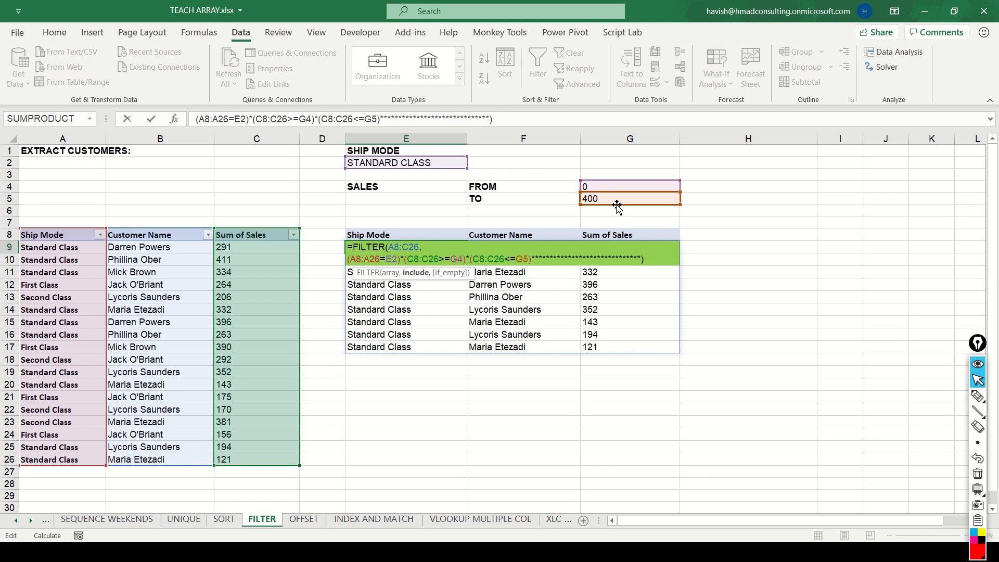
key("BackSpace")
key("BackSpace")
key("BackSpace")
key("BackSpace")
key("BackSpace")
key("BackSpace")
key("BackSpace")
key("BackSpace")
key("BackSpace")
key("BackSpace")
key("BackSpace")
key("BackSpace")
key("BackSpace")
key("BackSpace")
key("BackSpace")
key("BackSpace")
key("BackSpace")
key("BackSpace")
key("BackSpace")
key("BackSpace")
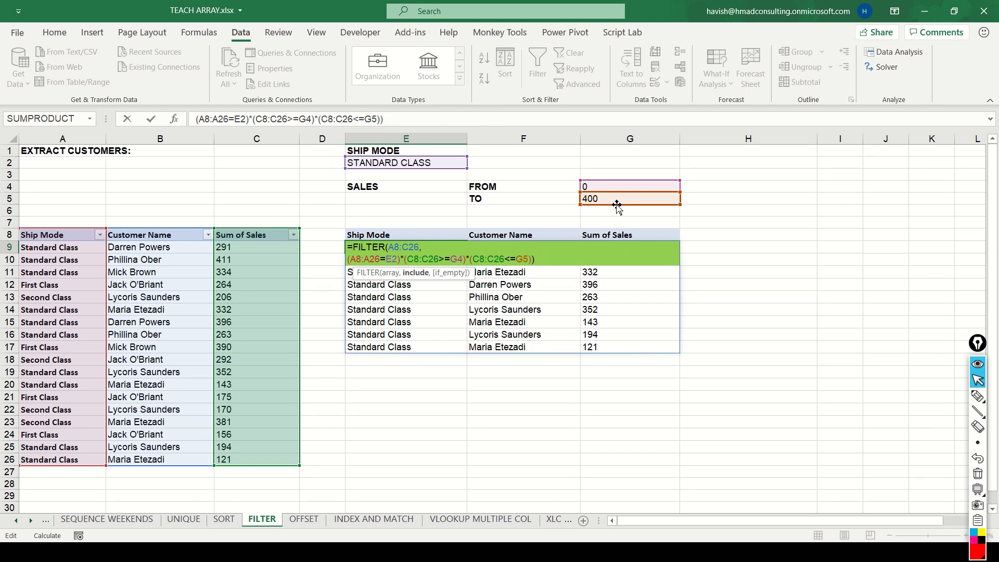
Examine the C8:C26>=G4 condition inside the FILTER formula in E9, and close the formula without changing it
key("Left")
key("Left")
key("Left")
key("Left")
key("Left")
key("Left")
key("Left")
key("Left")
key("Left")
key("Left")
key("Left")
key("Left")
key("Left")
key("Left")
key("shift+Left")
key("shift+Left")
key("shift+Left")
key("shift+Left")
key("shift+Left")
key("shift+Left")
key("shift+Left")
key("shift+Left")
key("shift+Left")
key("shift+Left")
key("shift+Left")
key("shift+Left")
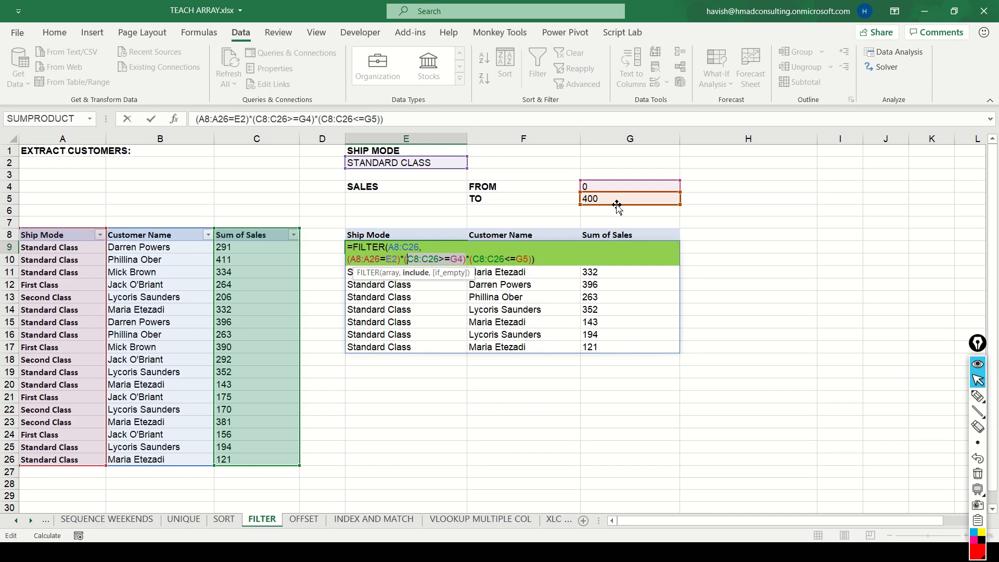
key("Return")
Switch to the OFFSET sheet and select the Month values B6:B19 and the Sales values C6:C19 in turn
key("ctrl+Page_Down")
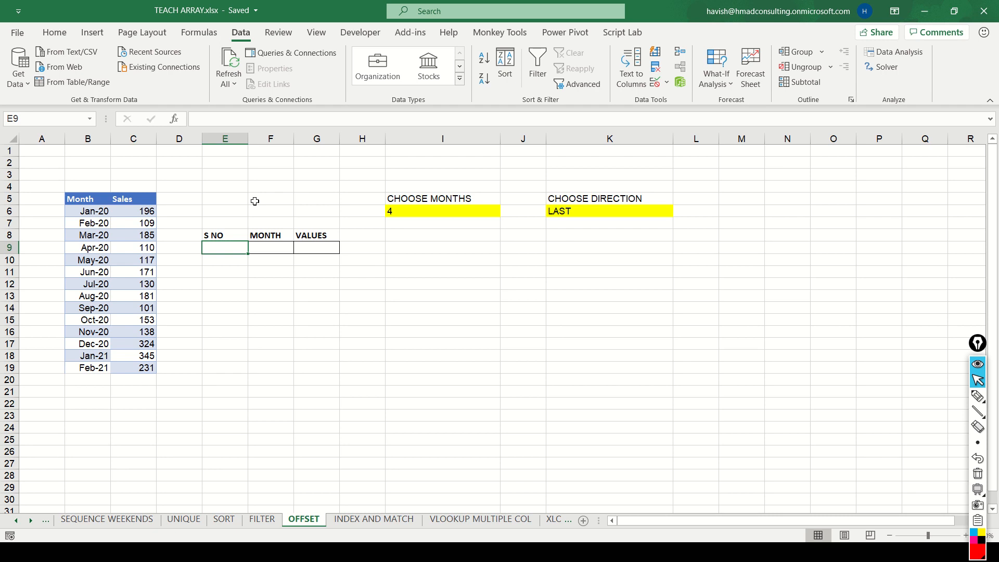
key("Left")
key("Left")
key("Left")
key("Up")
key("Up")
key("Up")
key("ctrl+shift+Down")
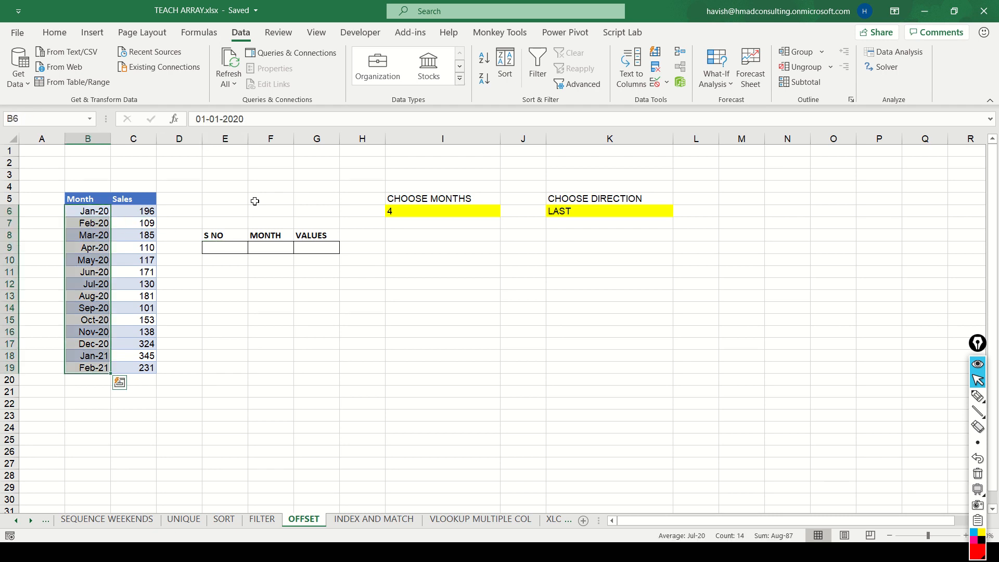
key("Right")
key("ctrl+shift+Down")
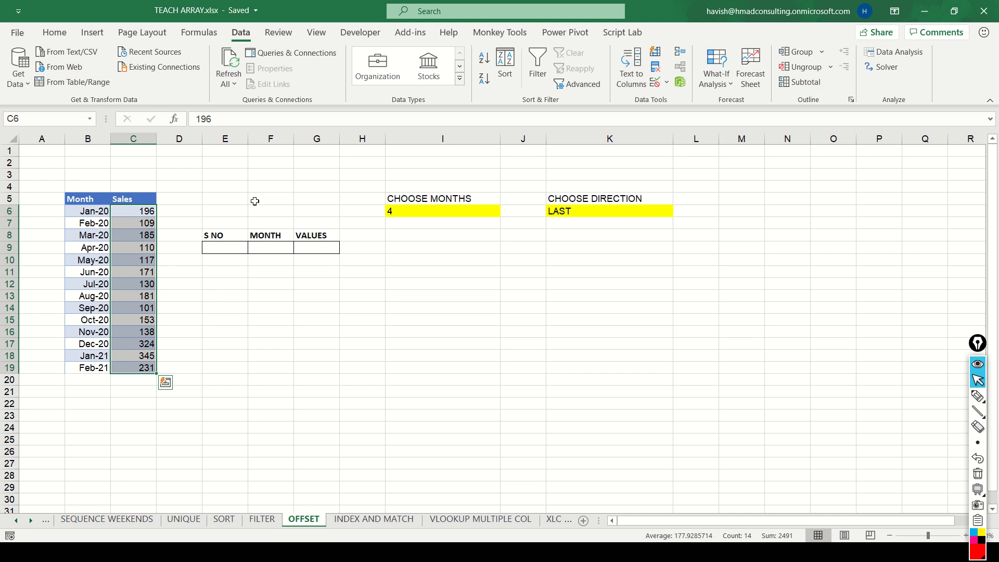
Set the direction in K6 to FIRST and select the first four sales values, C6:C9
key("Right")
key("Right")
key("Right")
key("Right")
key("Right")
key("Right")
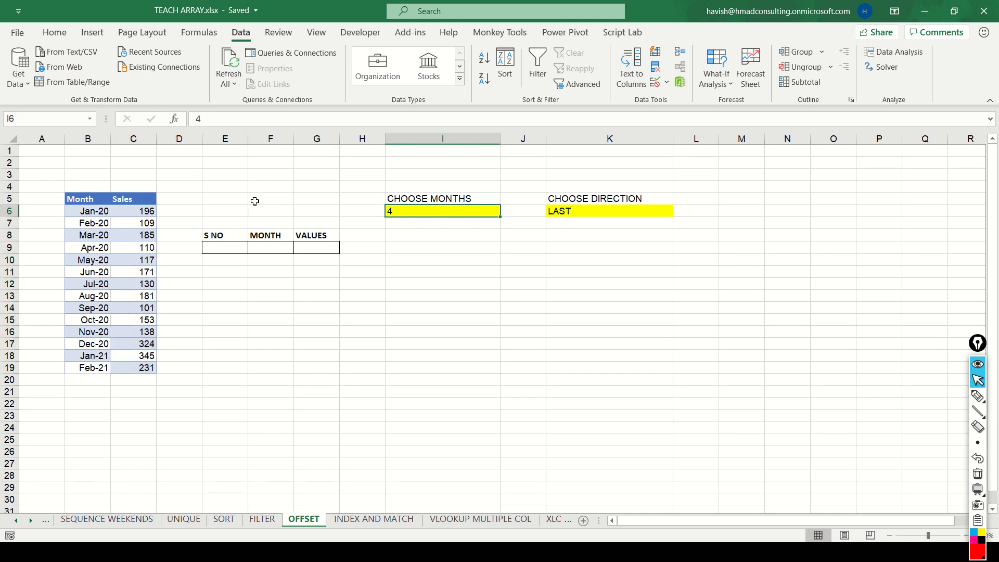
key("Right")
key("Right")
key("alt+Down")
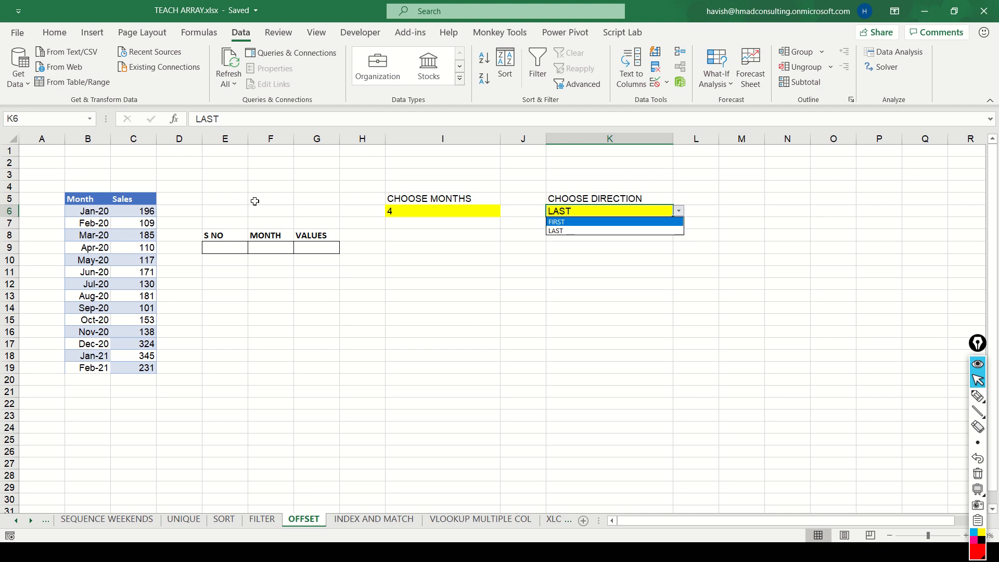
key("Up")
key("Return")
left_click(123, 234)
left_click_drag(122, 211, 123, 247)
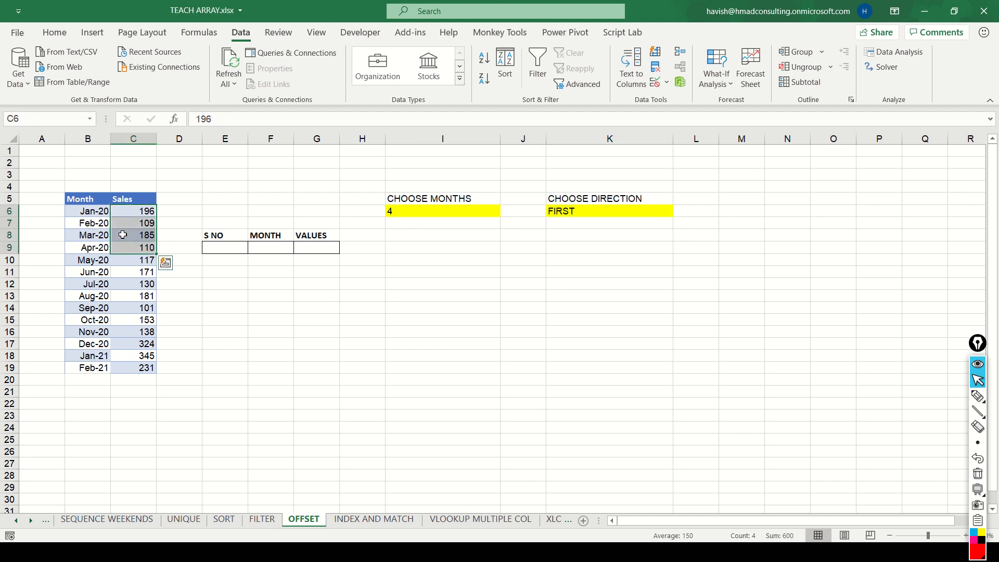
Set the direction in K6 to LAST and select the last four sales values, C16:C19
left_click(660, 215)
key("alt+Down")
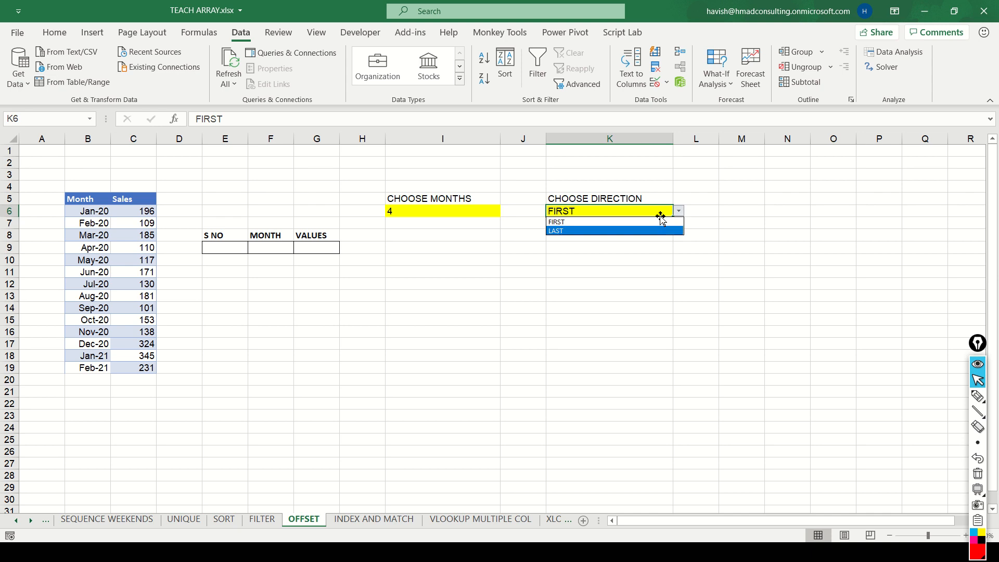
key("Down")
key("Return")
left_click_drag(121, 335, 121, 368)
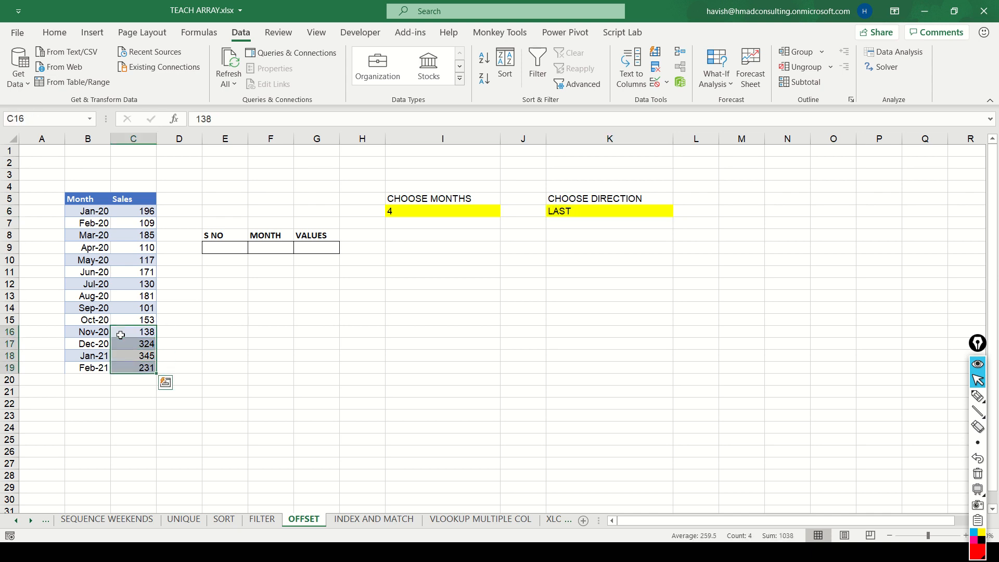
Start an OFFSET formula in F9 with B5 as the reference and COUNT(C:C) as the rows argument
key("Right")
key("Up")
key("Up")
key("Right")
key("Up")
key("Up")
key("Right")
key("Up")
key("Up")
key("Up")
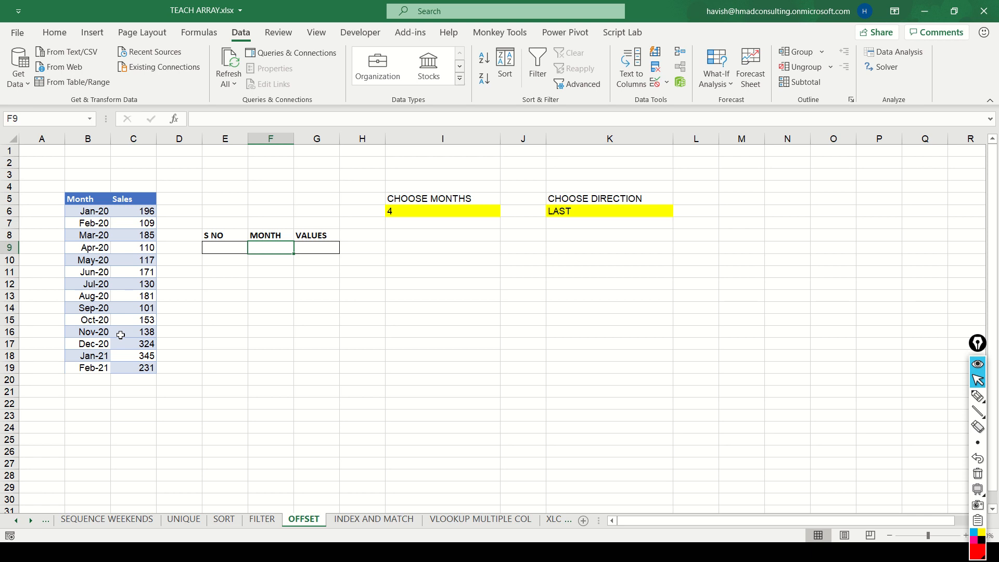
type("=")
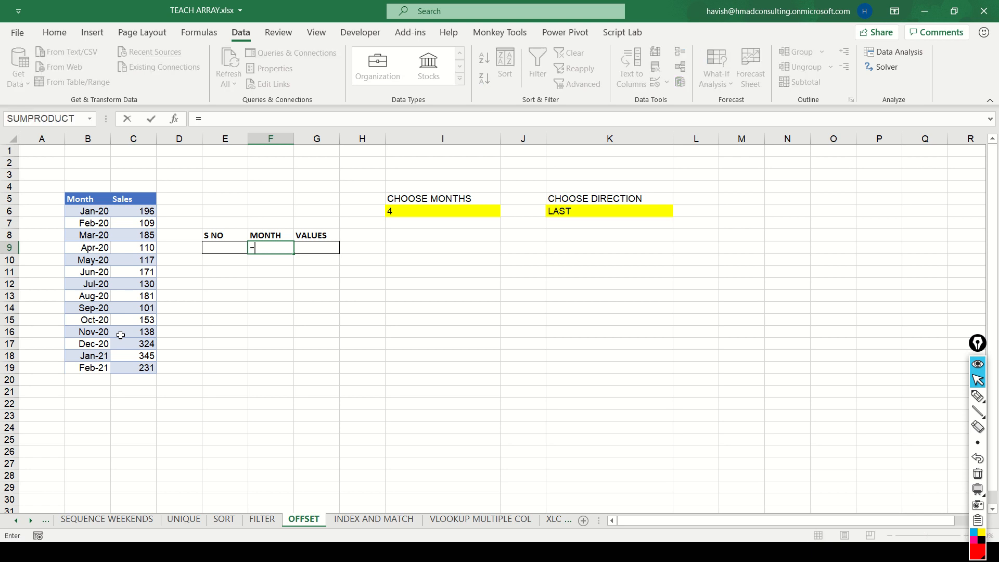
type("OFF")
key("Tab")
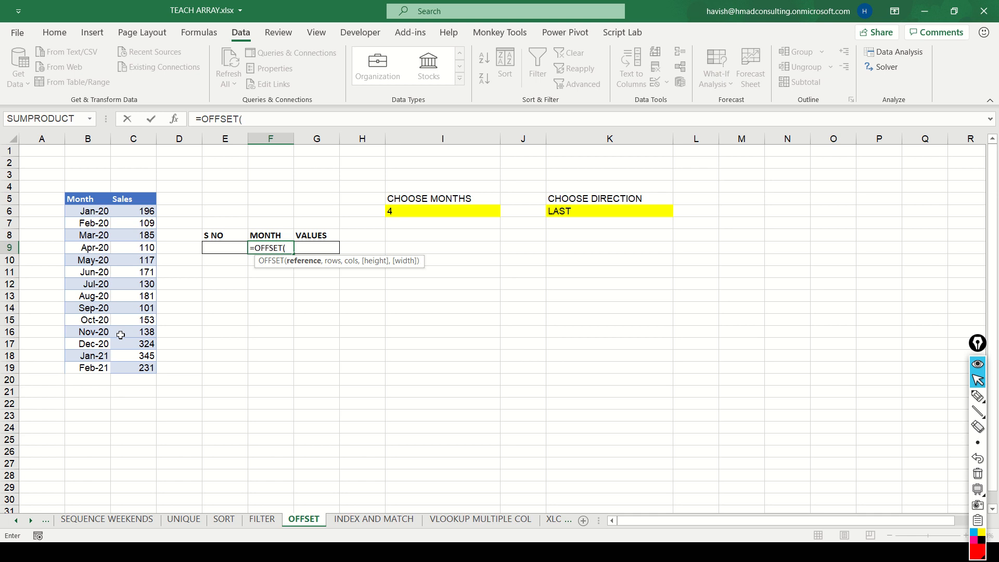
left_click(79, 197)
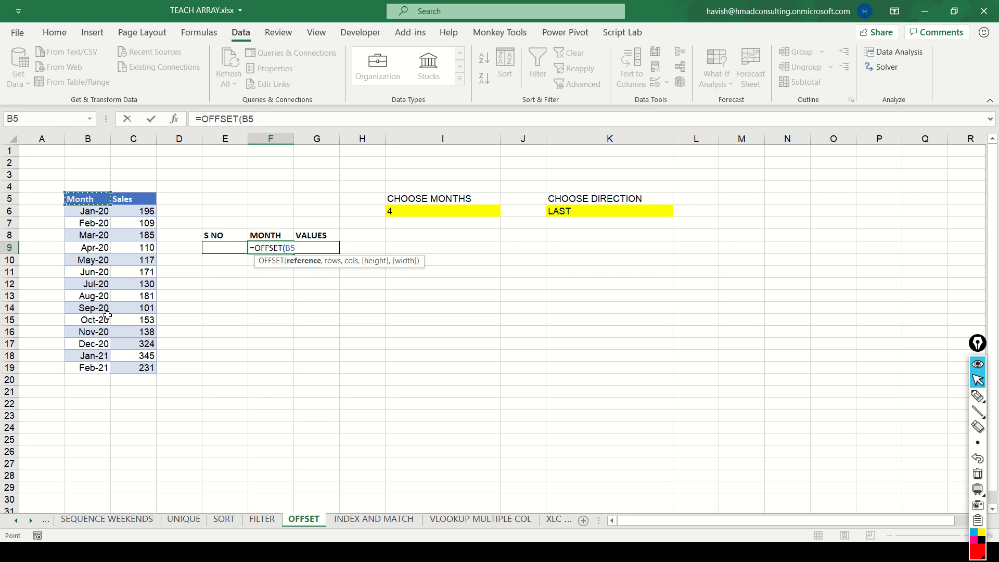
type(",")
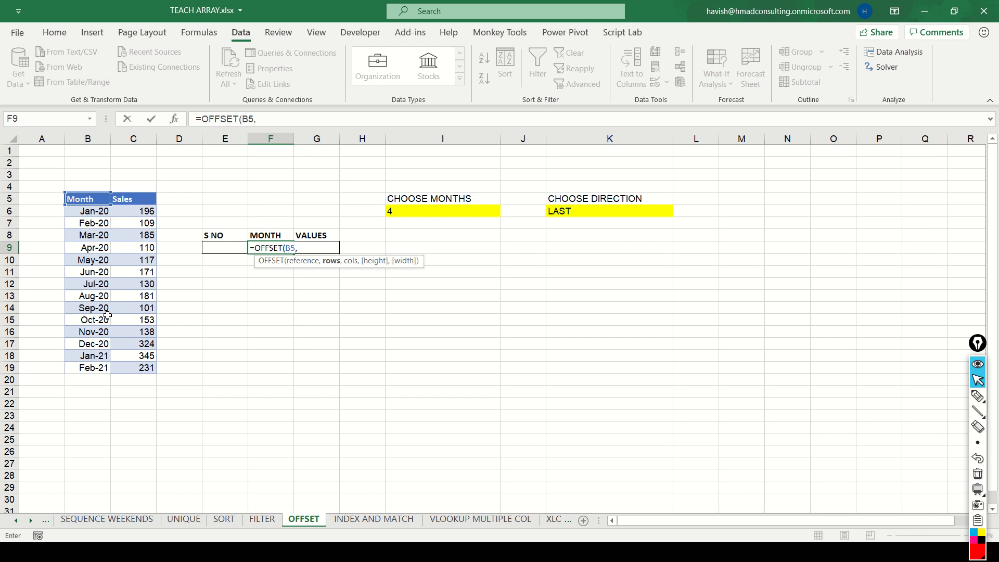
type(" COUNT(")
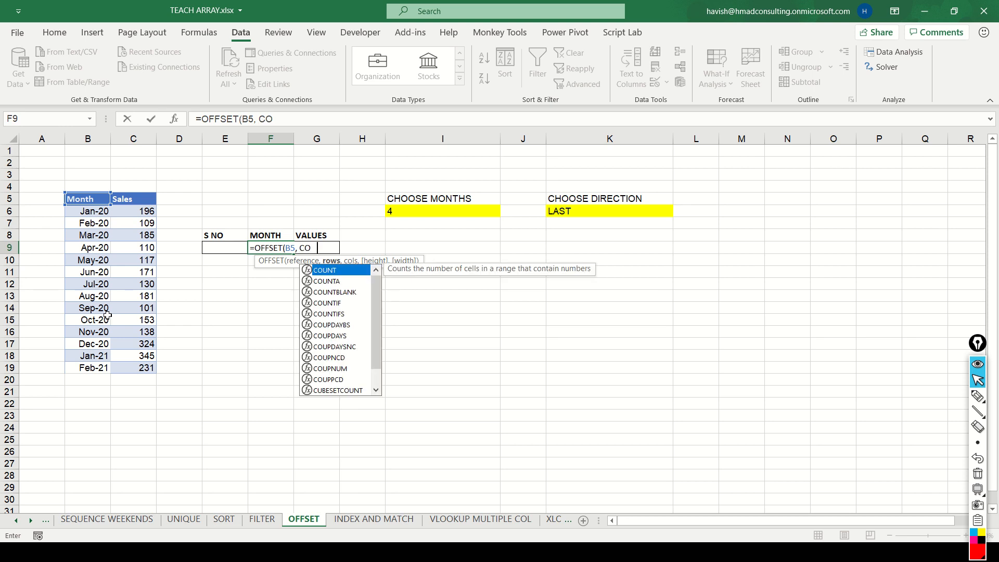
left_click(136, 131)
type(")")
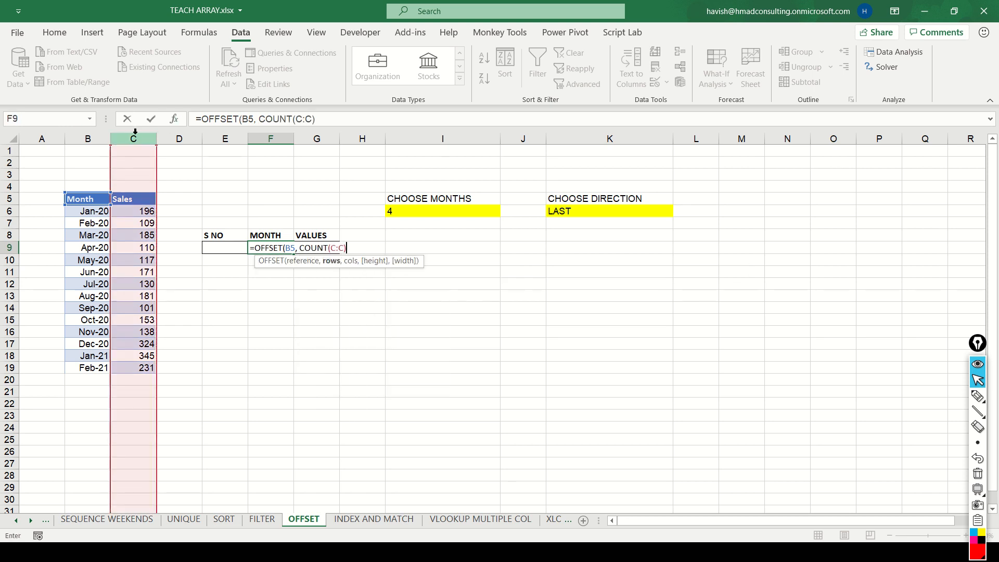
Complete the F9 formula with 0 columns, height -4 and width 2, giving =OFFSET(B5, COUNT(C:C), 0, -4, 2)
type(", 0,")
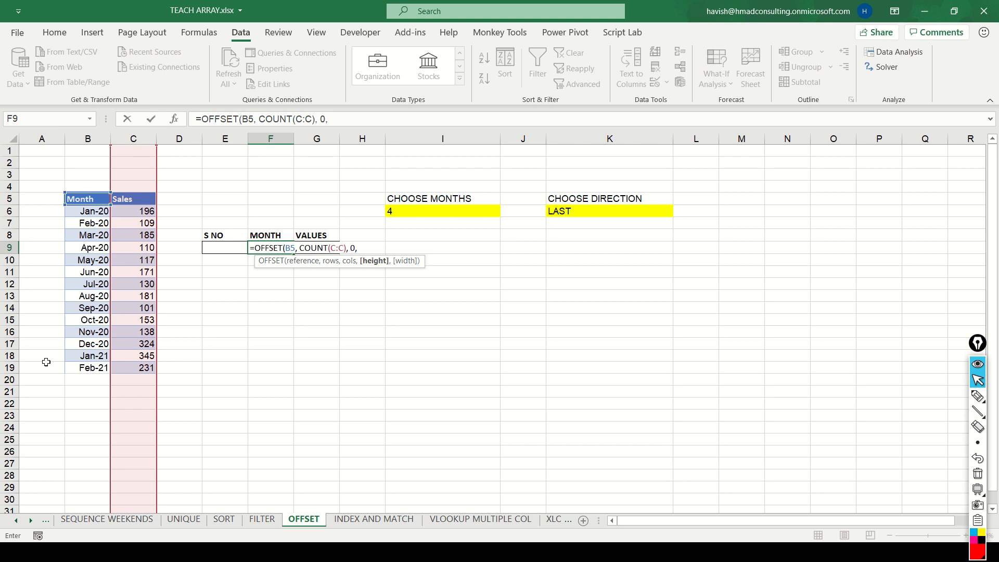
type("-4,1")
key("BackSpace")
type("2_")
key("BackSpace")
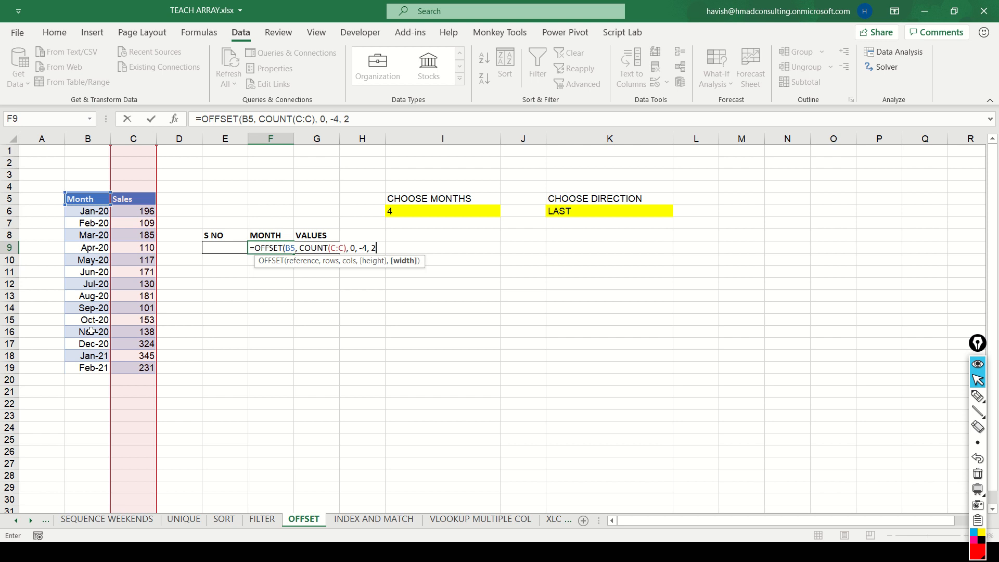
type(")")
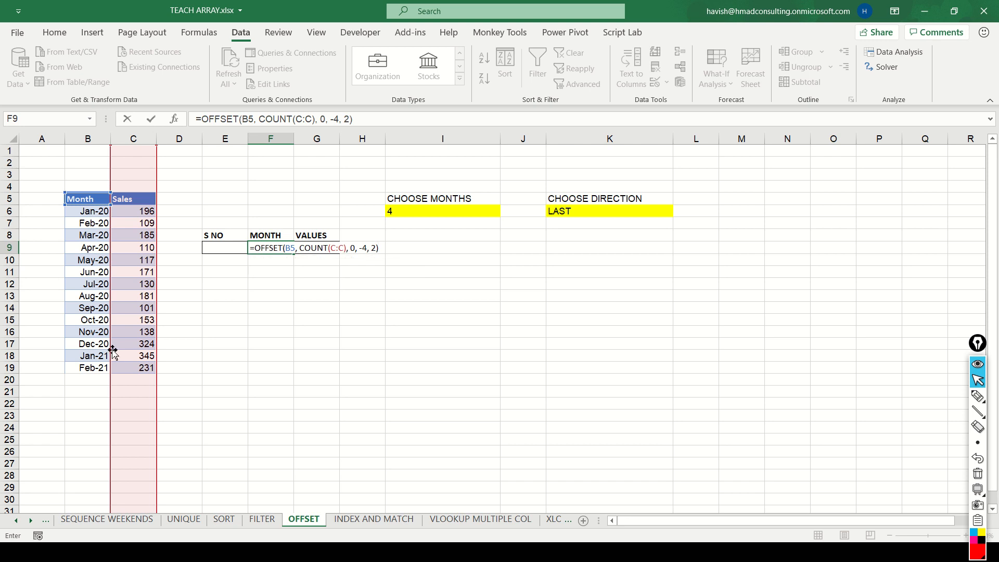
key("Return")
key("Up")
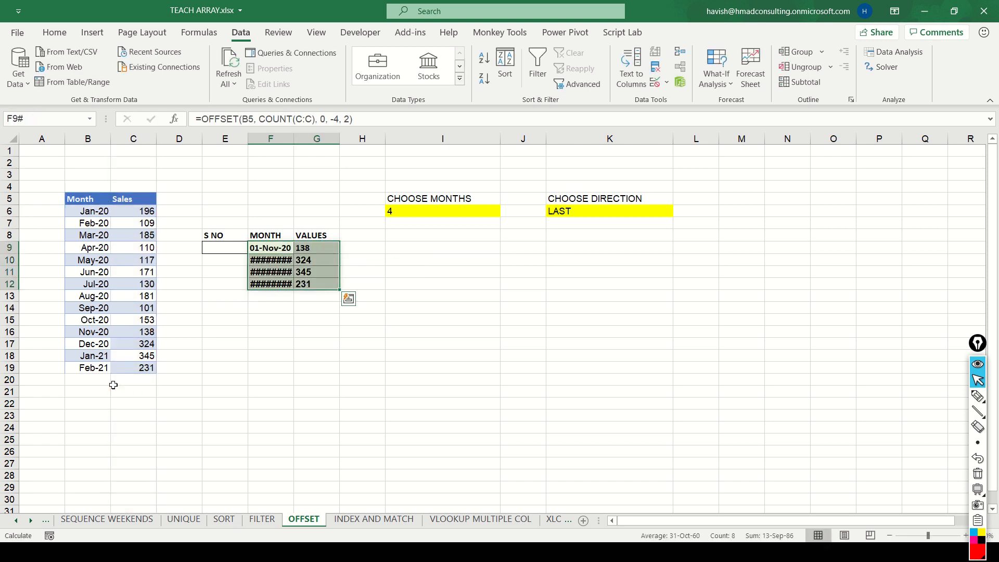
Format the extracted months in F9:F12 as Short Date, and widen columns F and G
key("shift+Down")
key("shift+Down")
key("shift+Down")
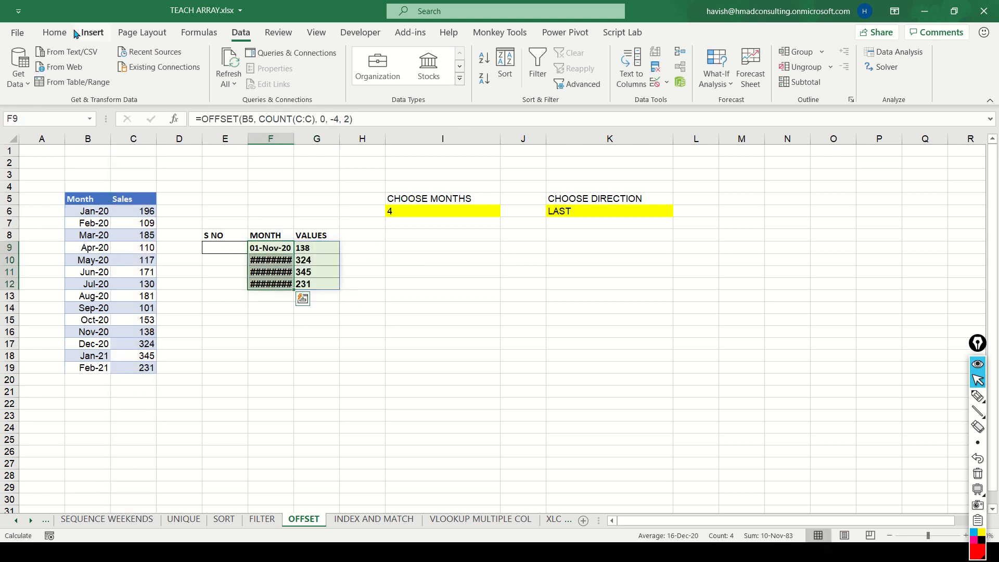
left_click(55, 33)
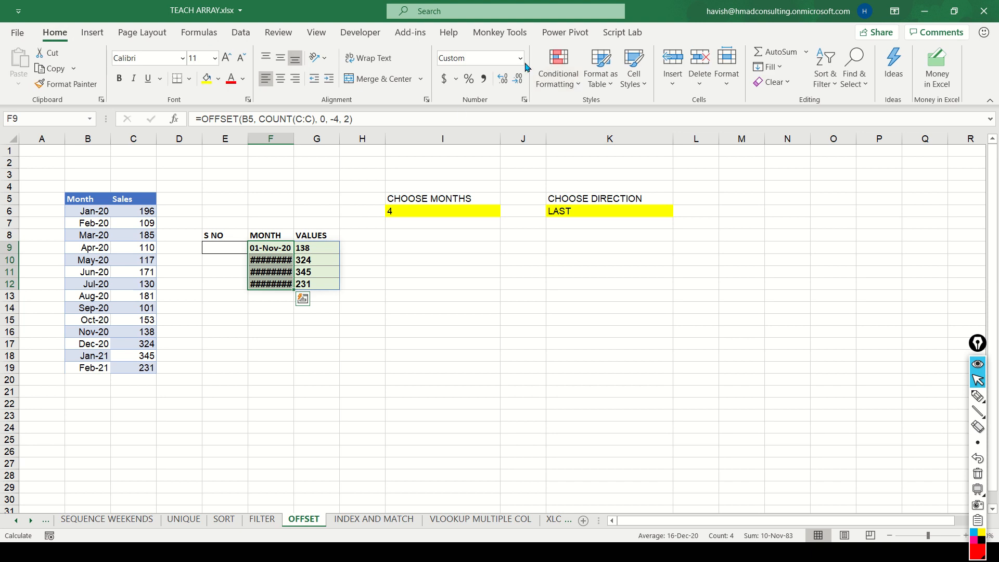
left_click(520, 59)
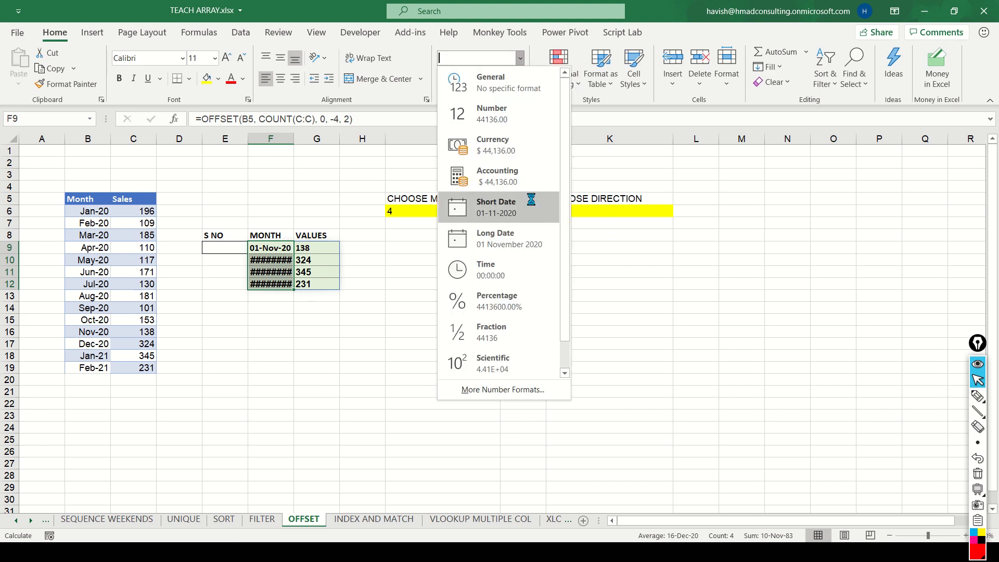
left_click(531, 201)
double_click(294, 139)
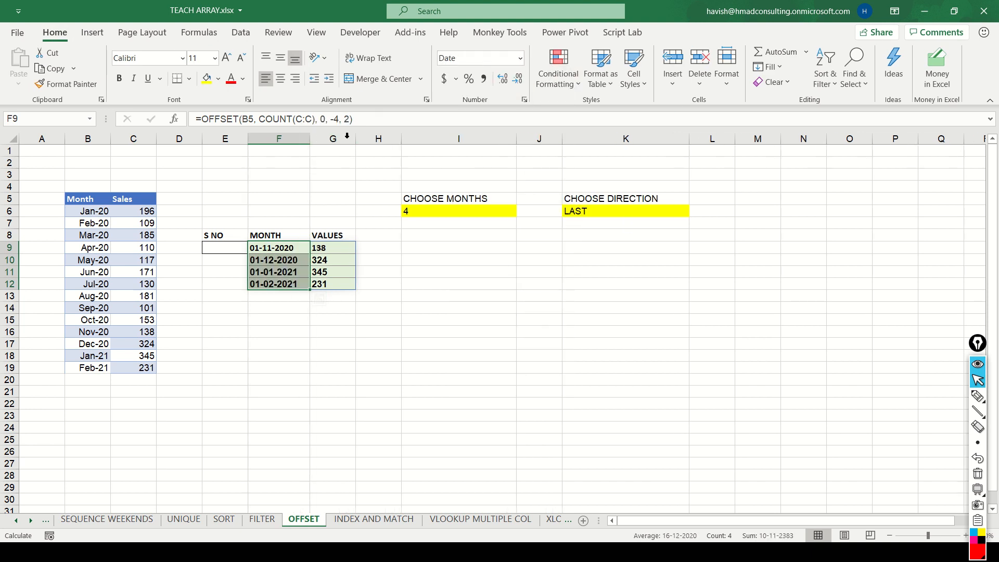
left_click_drag(356, 139, 400, 139)
left_click(66, 225)
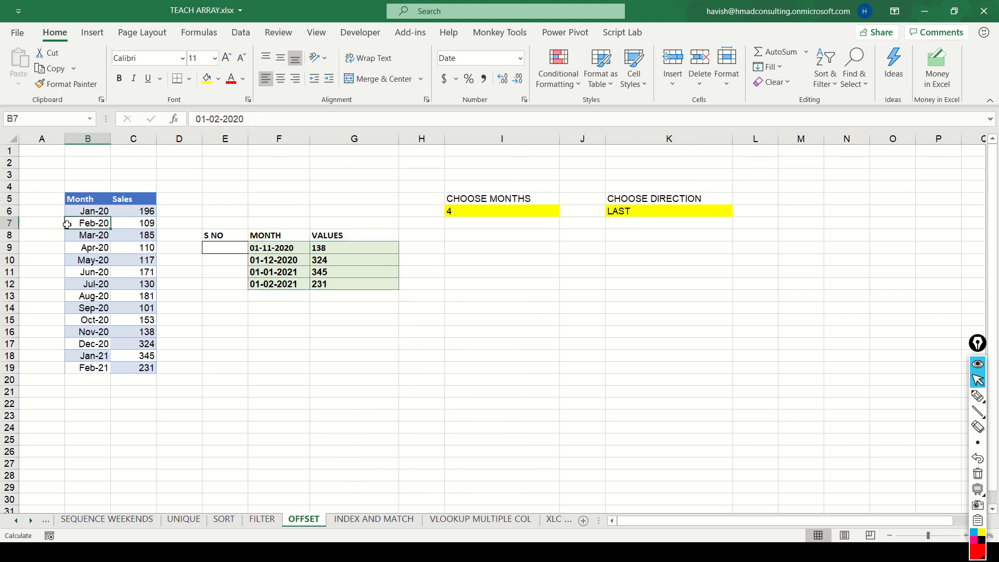
key("Up")
key("ctrl+c")
key("Right")
key("Right")
key("Right")
key("Down")
key("Down")
key("Down")
key("Right")
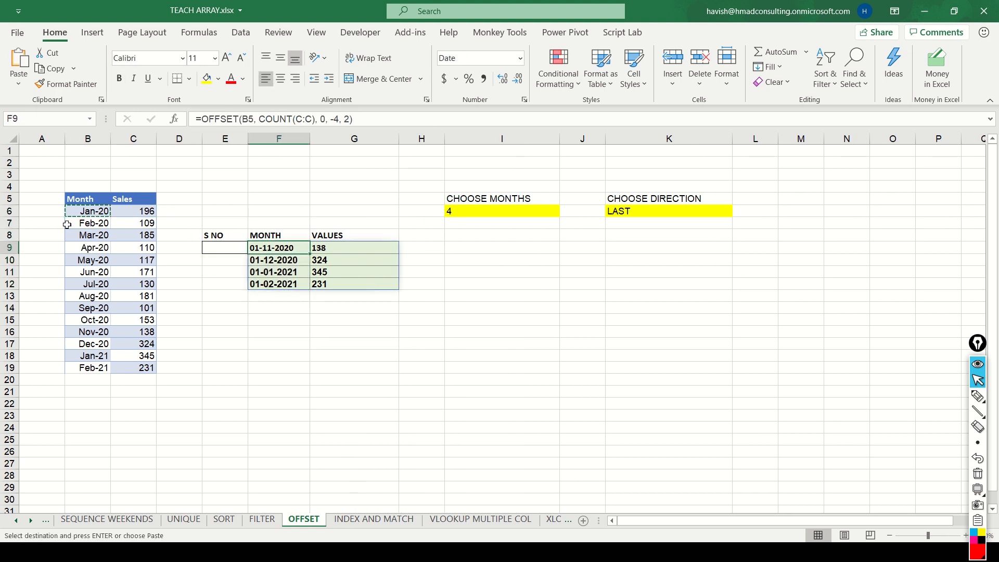
key("shift+Down")
key("shift+Down")
key("shift+Down")
key("ctrl+shift+Down")
key("ctrl+shift+Up")
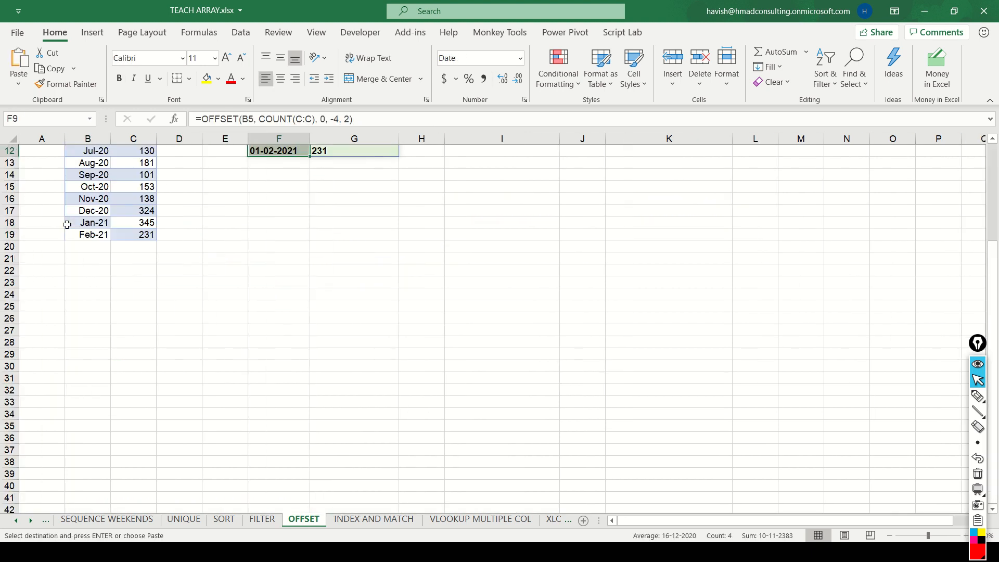
key("Up")
key("Up")
key("Up")
key("Up")
key("Up")
key("Up")
key("Up")
key("Down")
key("Down")
key("Down")
key("Down")
key("Down")
key("Down")
key("Down")
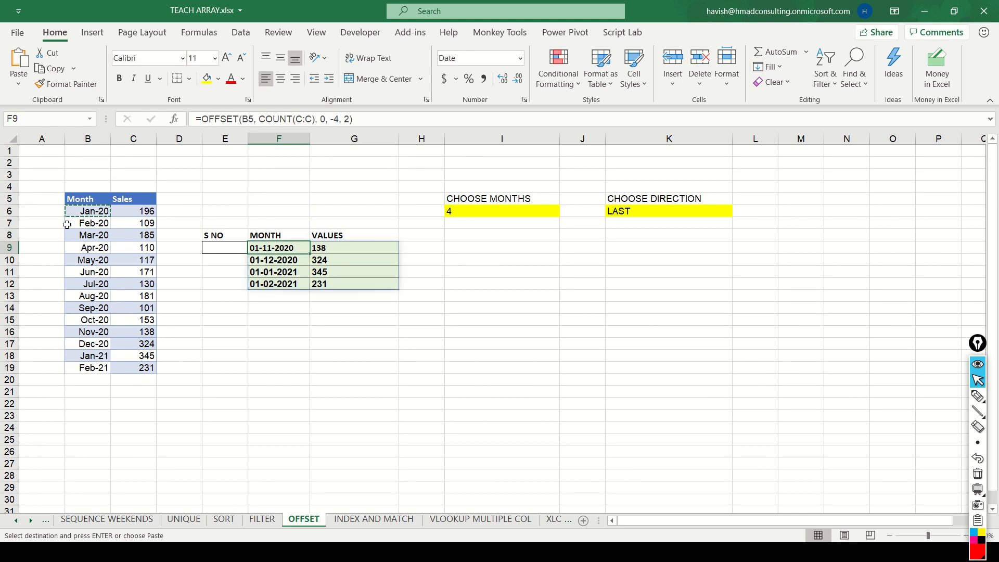
Apply the custom number format MMM-Y to column F from F9 down
key("ctrl+shift+Down")
left_click(520, 59)
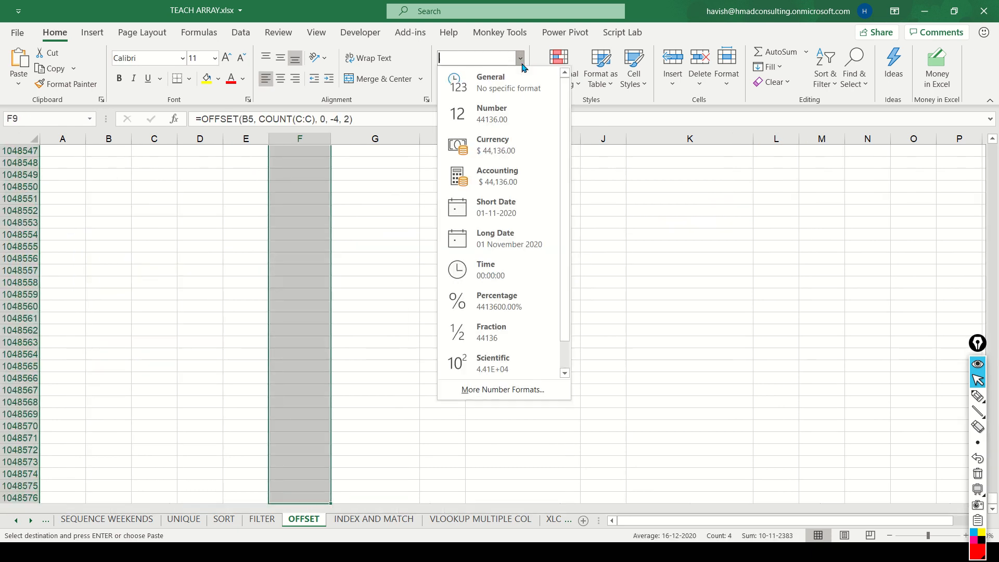
left_click(504, 389)
left_click(566, 285)
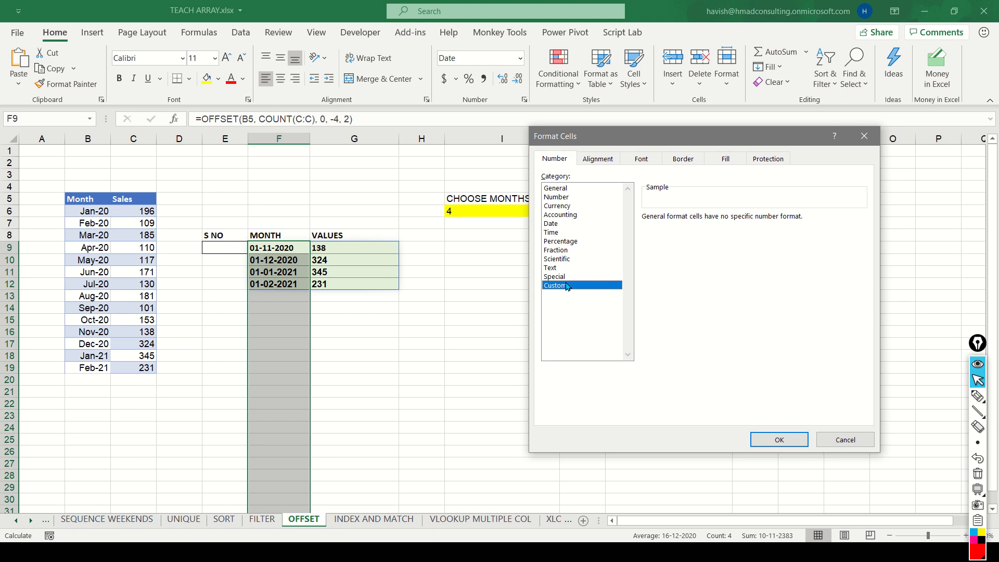
double_click(686, 226)
type("DD-MMM")
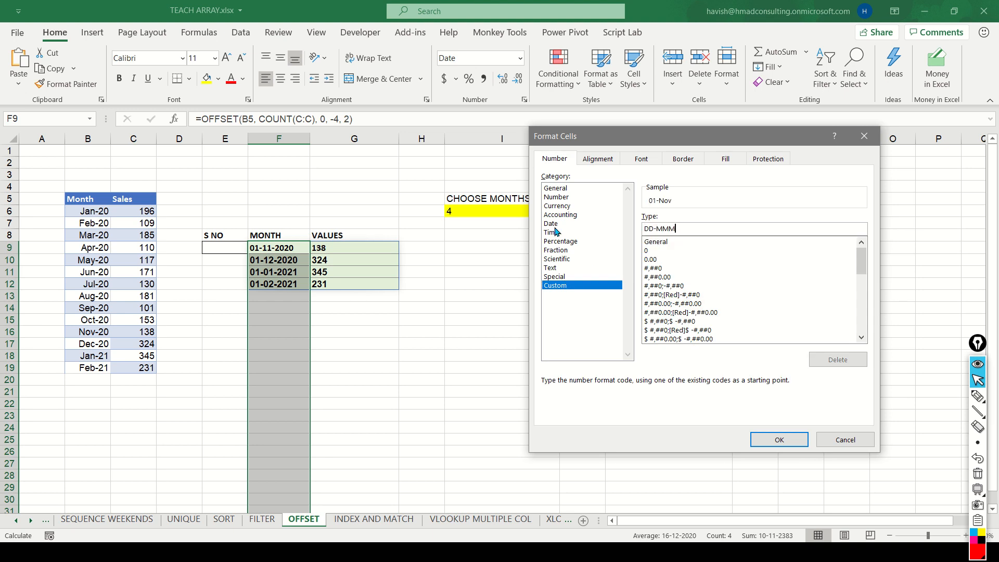
key("BackSpace")
key("BackSpace")
key("BackSpace")
key("BackSpace")
key("BackSpace")
key("BackSpace")
type("MMM-Y")
key("Return")
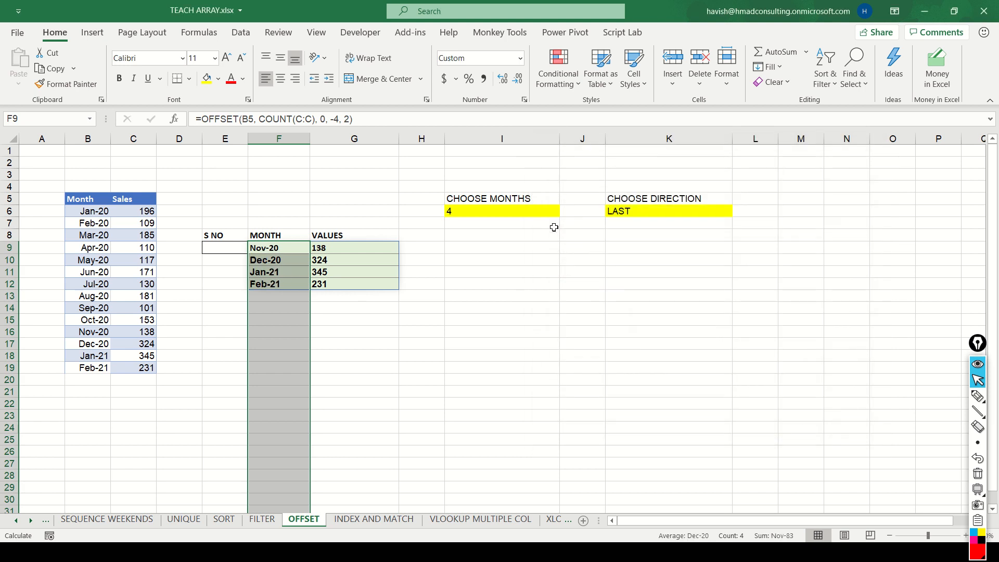
Set the font size of columns E to G to 12
key("ctrl+shift+Up")
key("ctrl+shift+Up")
key("Left")
key("Up")
key("shift+Right")
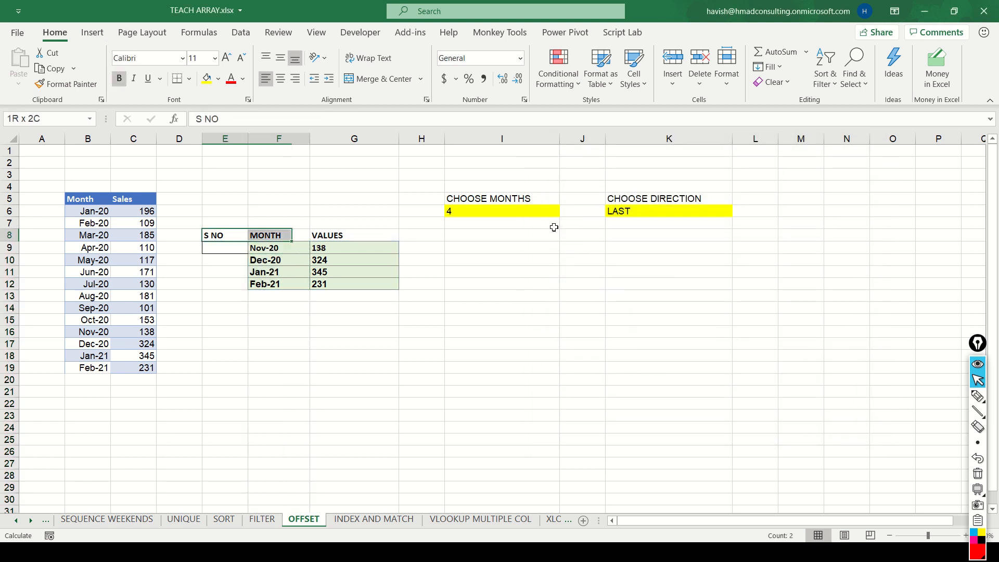
key("shift+Right")
key("ctrl+space")
key("alt+h")
type("fs12")
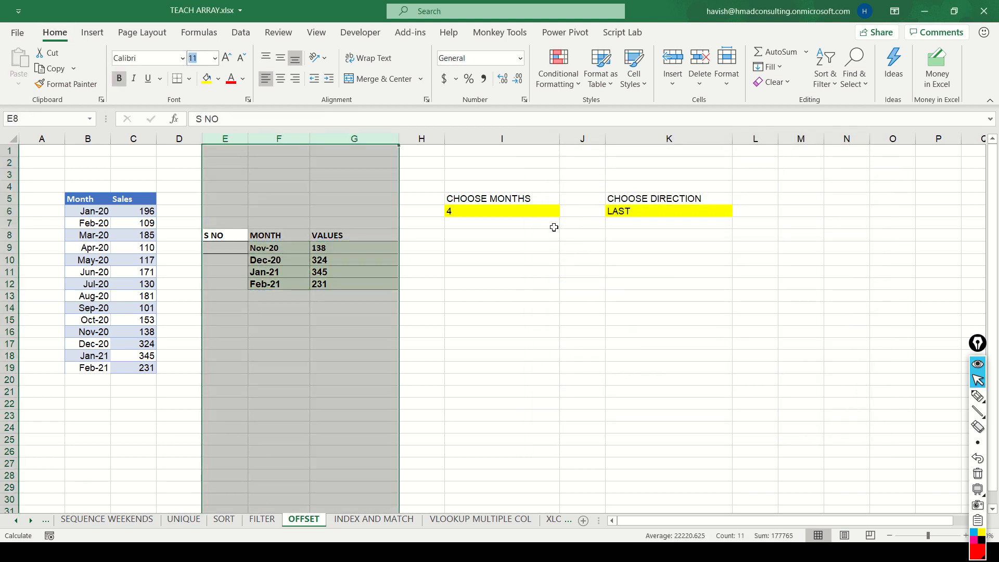
key("Return")
Change the font of columns E to G to Calibri Light
key("alt+h")
key("f")
key("f")
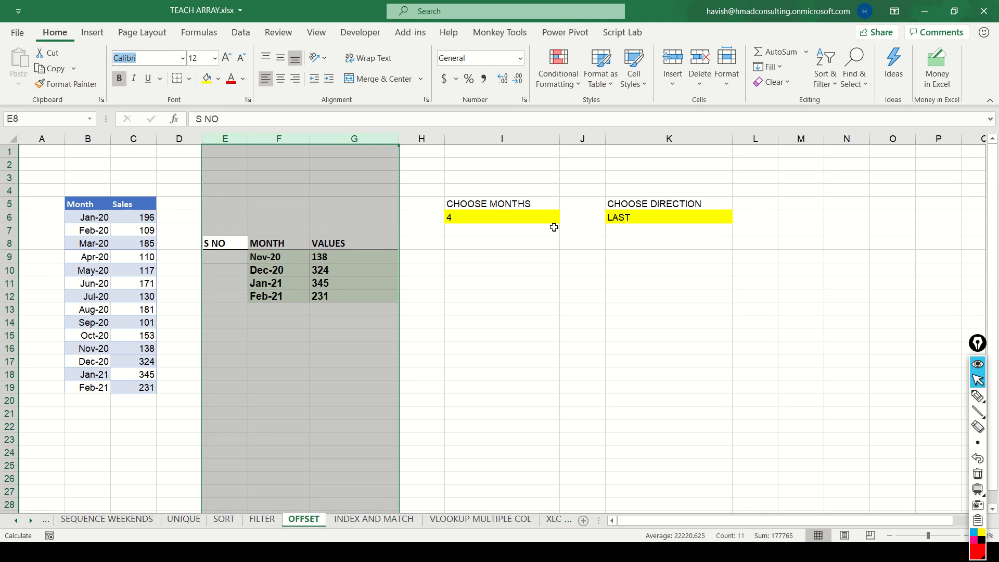
type("Calibri Light")
key("Return")
key("Down")
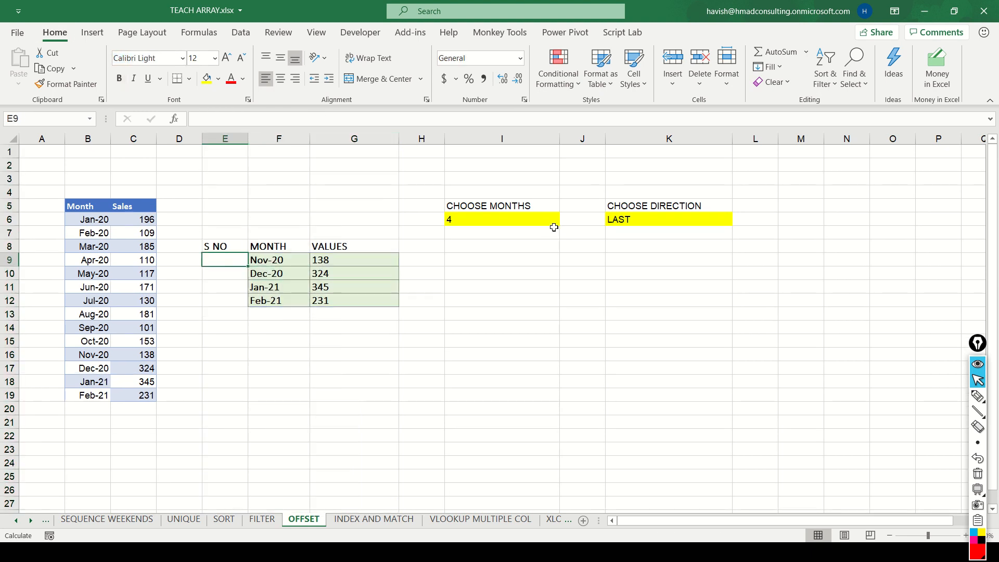
Make the S NO, MONTH and VALUES headers in E8:G8 bold
key("Up")
key("shift+Right")
key("shift+Right")
key("Down")
key("Up")
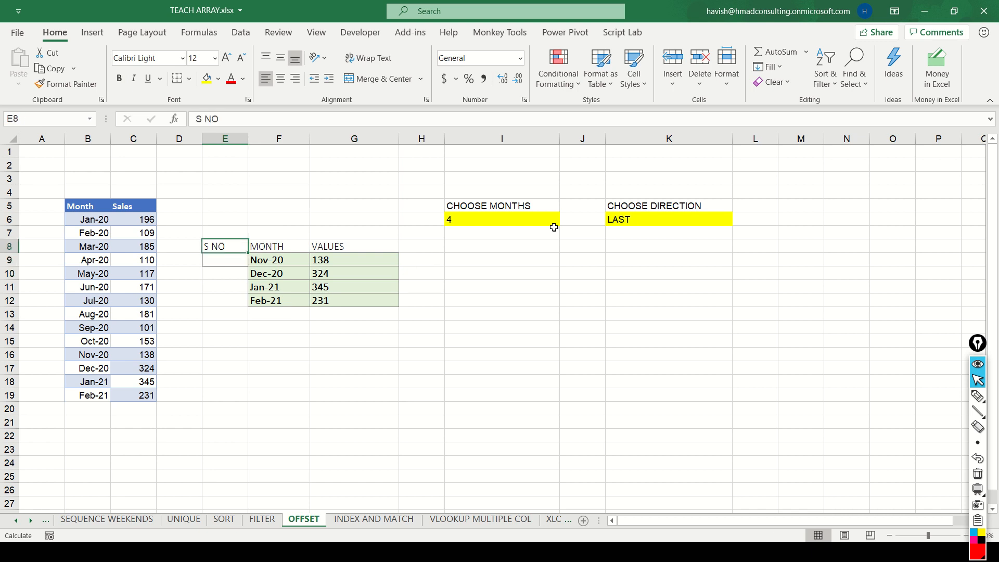
key("shift+Right")
key("shift+Right")
key("ctrl+b")
key("Left")
key("ctrl+Down")
key("ctrl+Up")
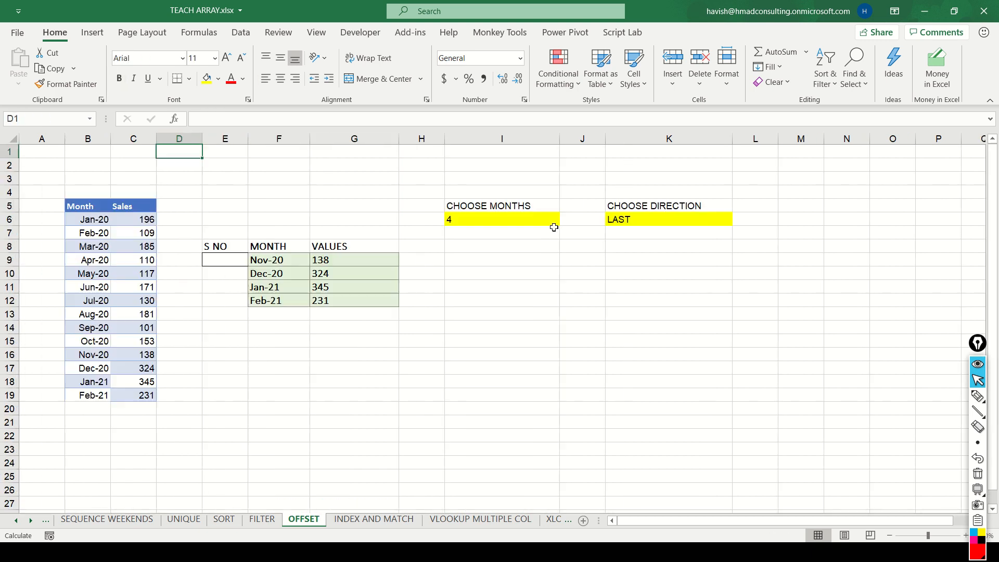
Enter =SEQUENCE(COUNT(G:G),1,1,1) in E9 to generate the serial numbers for the extracted rows
left_click(217, 259)
type("=S")
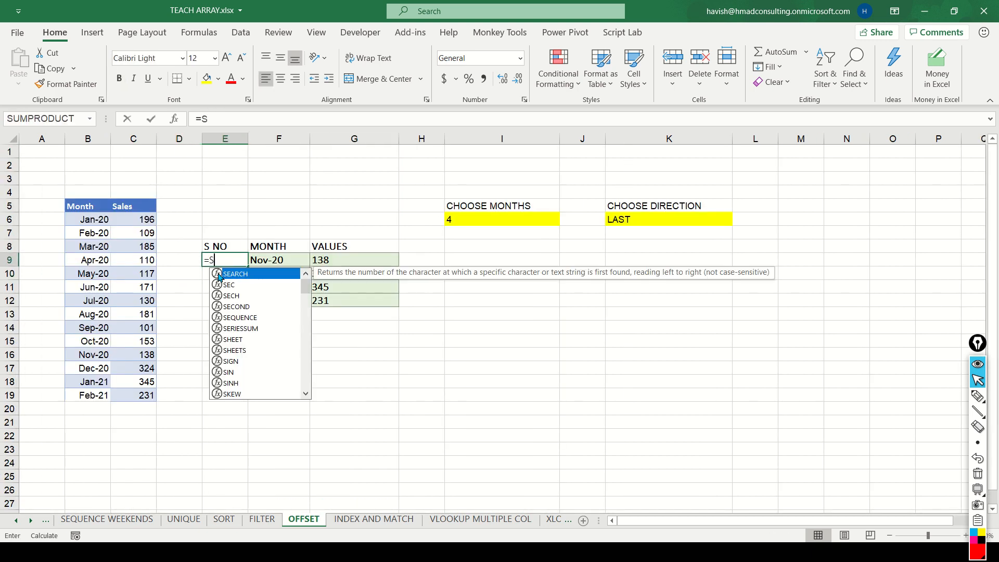
type("E")
key("Down")
key("Down")
key("Down")
key("Down")
key("Tab")
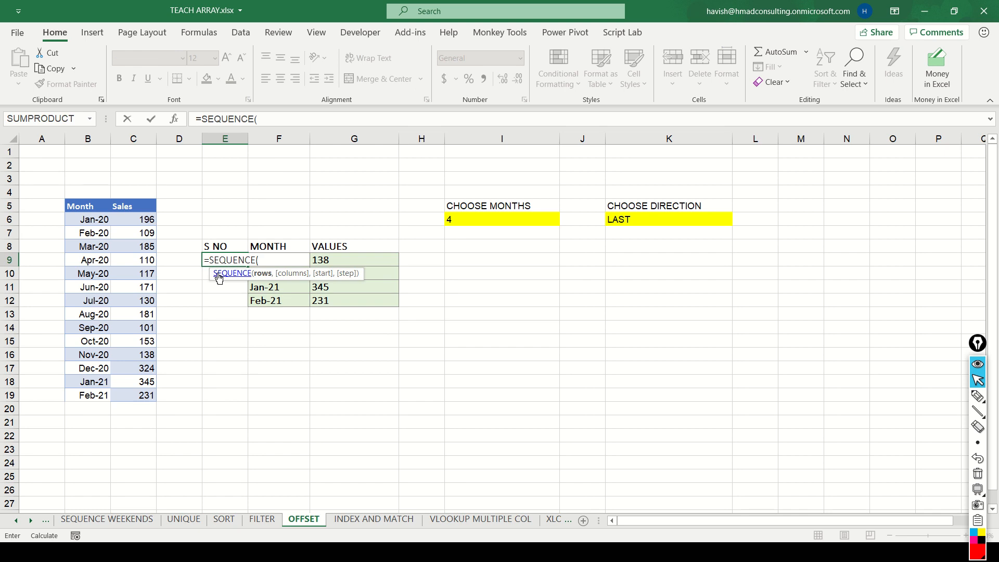
type("COUNT(")
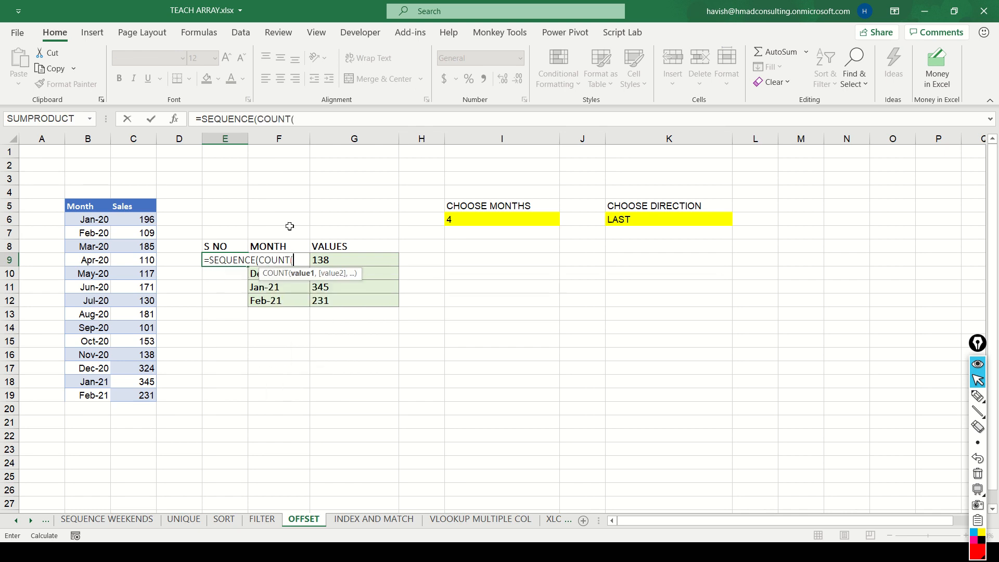
left_click(380, 139)
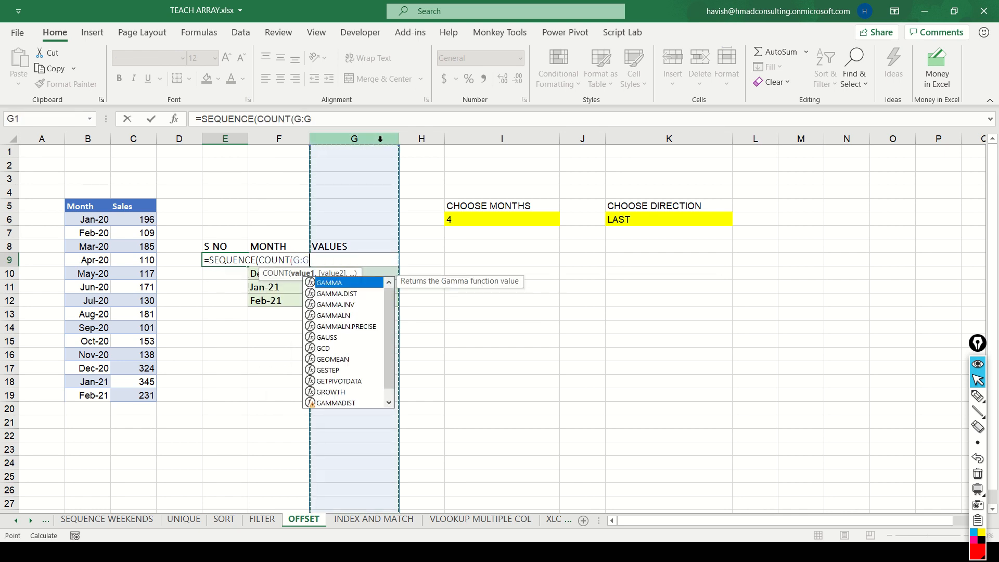
type("),1,1,1")
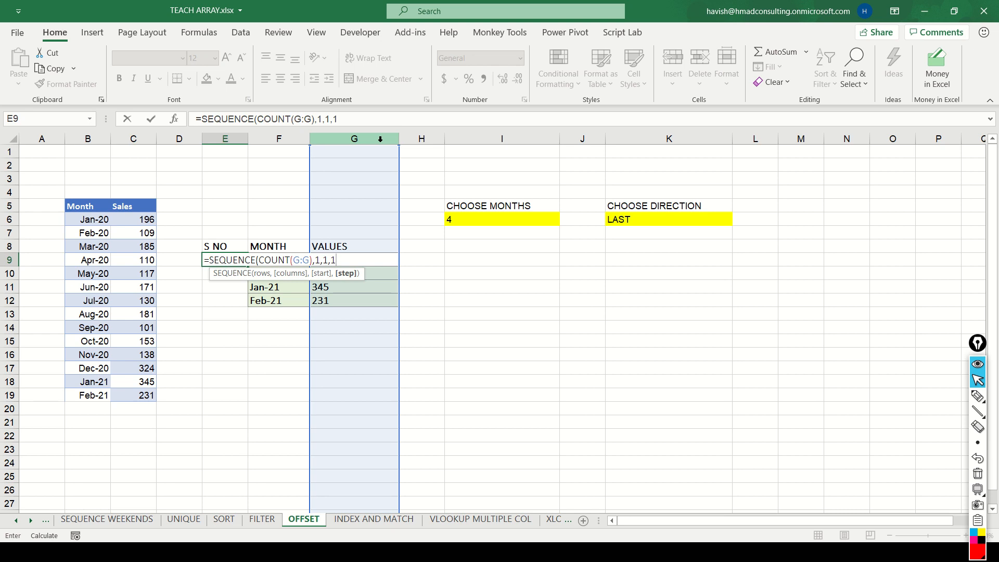
key("Return")
Check the serial numbers spilled from E9 beside the extracted months
key("Up")
key("shift+Down")
key("shift+Down")
key("shift+Down")
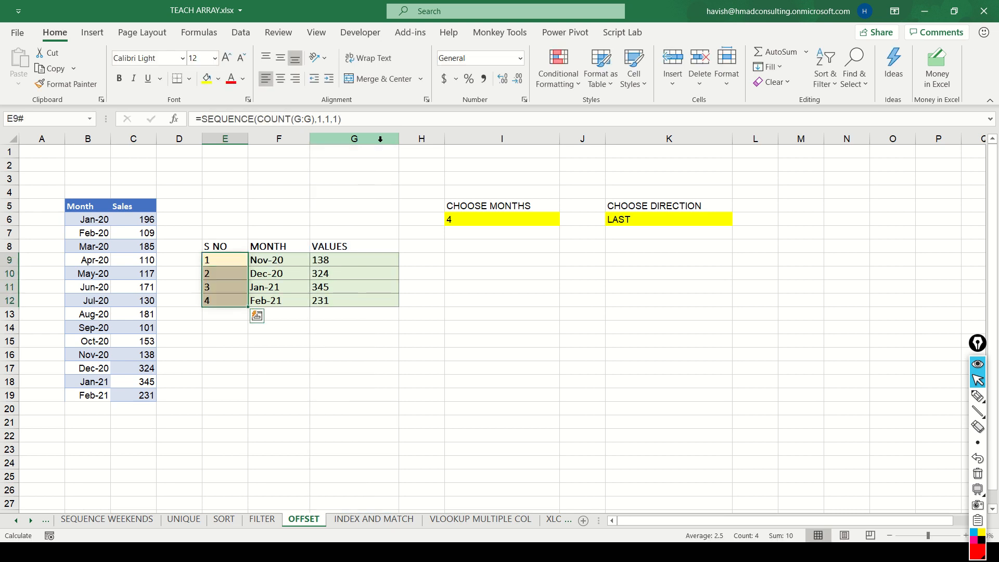
key("shift+Up")
key("shift+Up")
key("shift+Up")
key("Right")
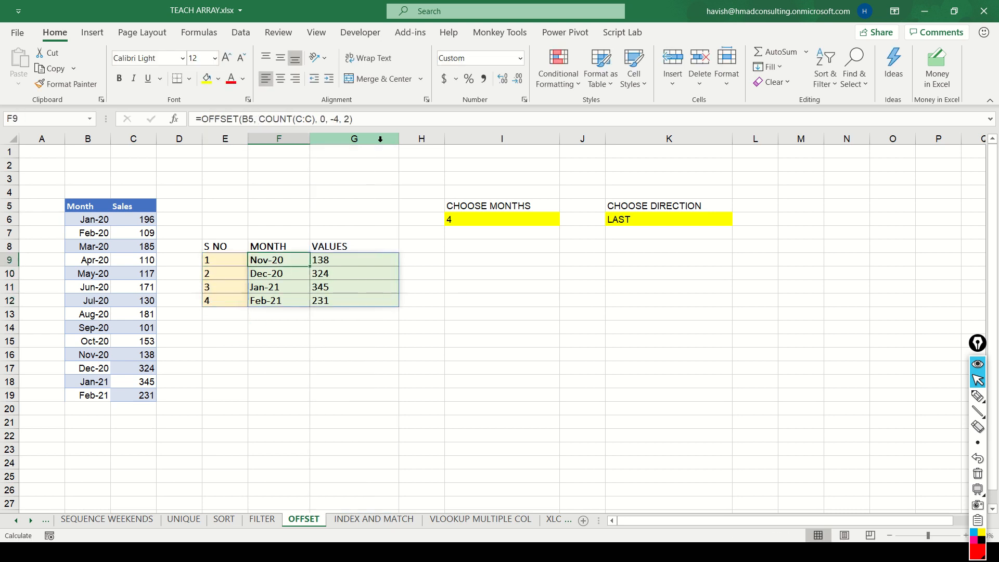
Try setting the number of months in I6 to 2, and undo the change
key("Right")
key("Right")
key("Right")
key("Up")
key("Up")
key("Up")
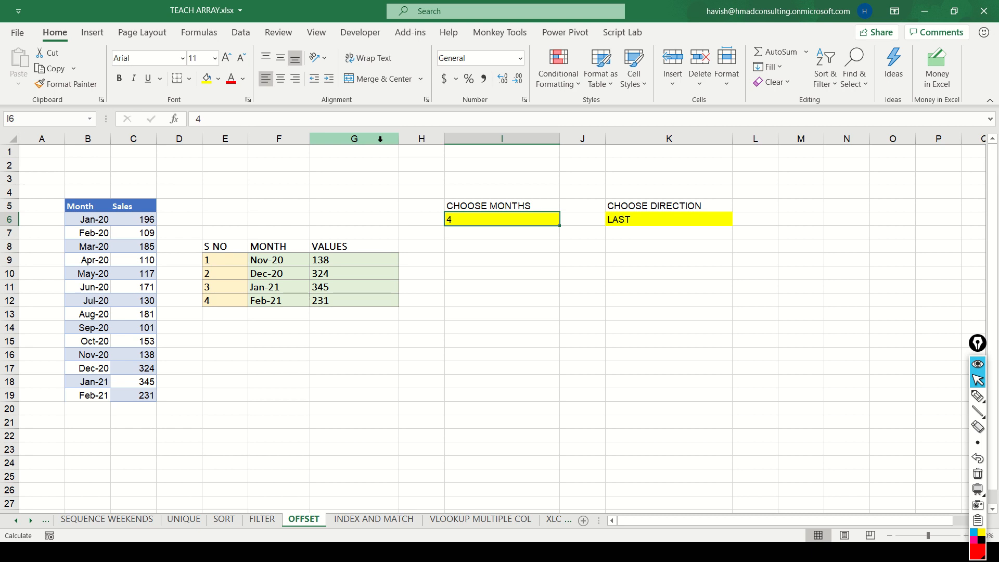
type("2")
key("Return")
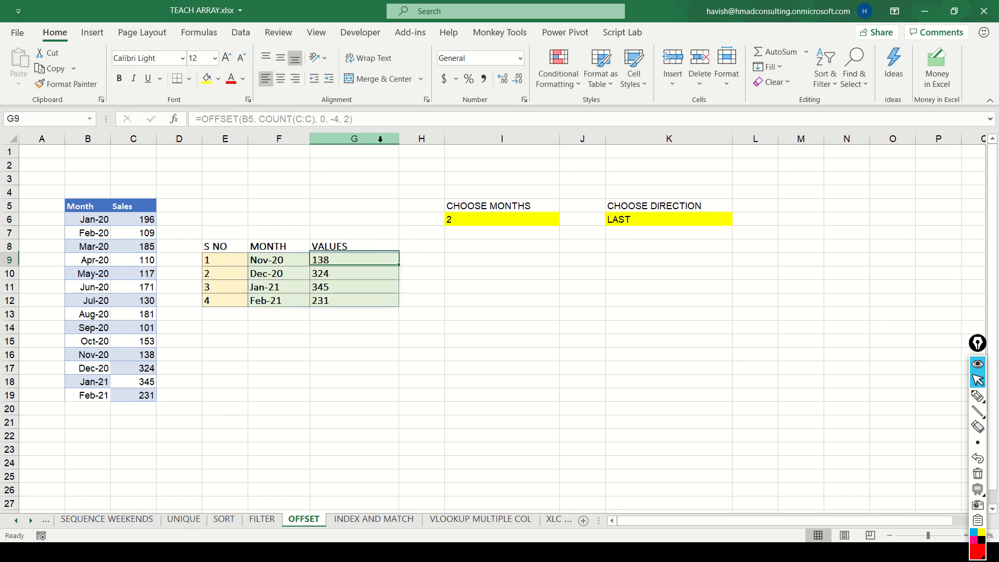
key("ctrl+z")
Replace the fixed height in the F9 OFFSET formula with -1*I6, giving =OFFSET(B5, COUNT(C:C), 0, -1*I6, 2)
key("Left")
key("Left")
key("Down")
key("Down")
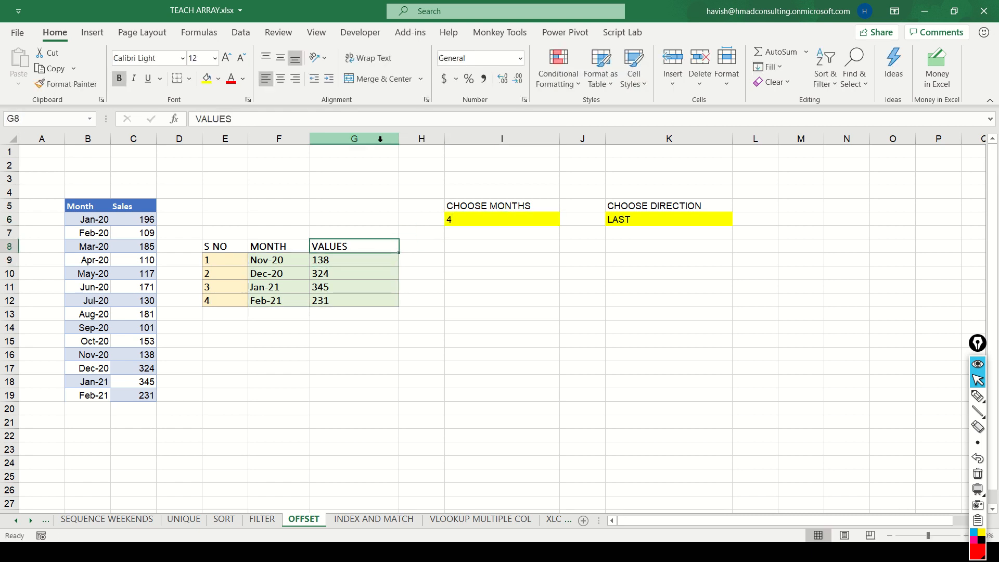
key("Down")
key("Left")
key("F2")
key("Left")
key("Left")
key("Left")
key("Left")
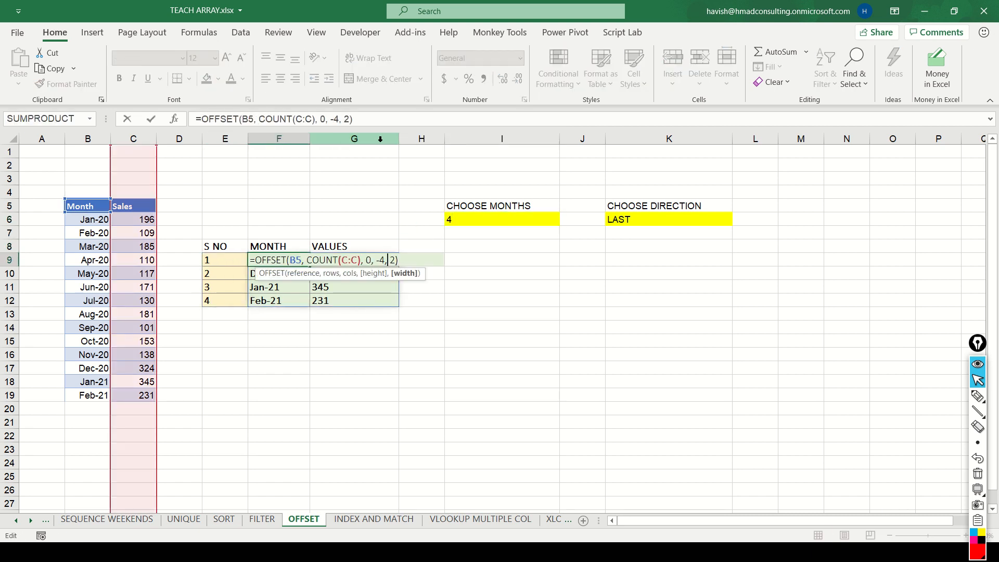
key("BackSpace")
type("1*")
left_click(527, 222)
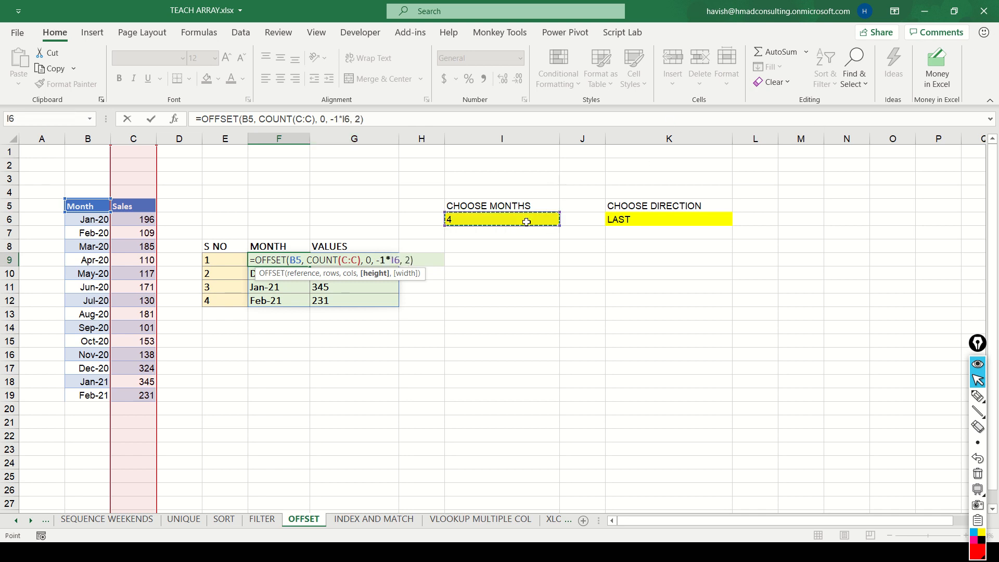
key("Return")
key("Up")
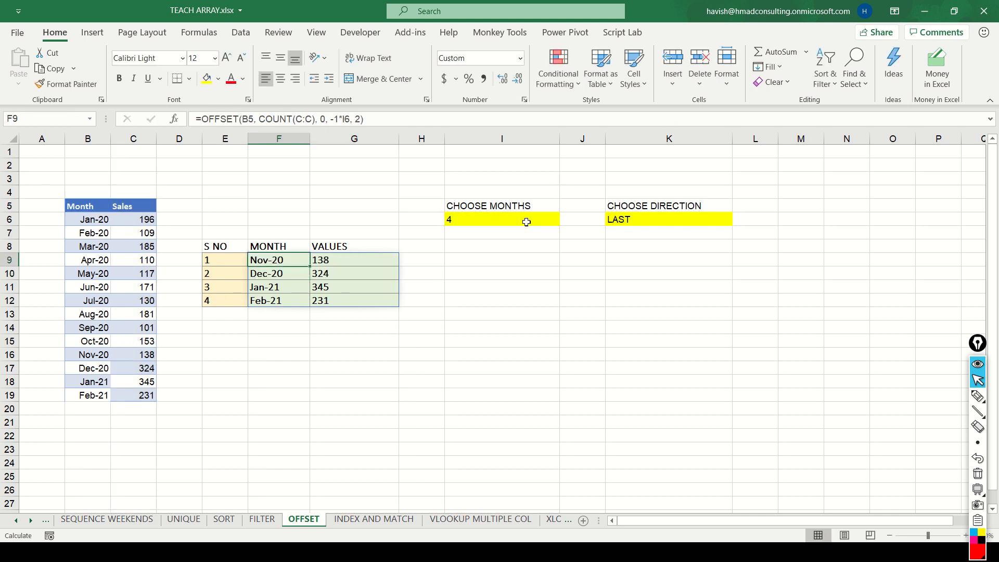
Set the number of months in I6 to 2
key("Up")
key("Up")
key("Right")
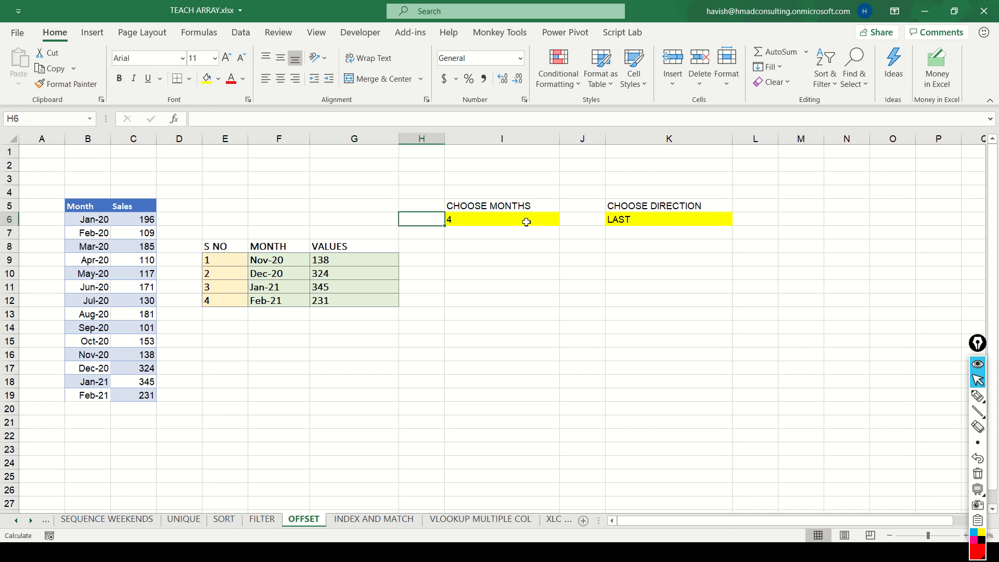
key("Right")
type("2")
key("Return")
key("Up")
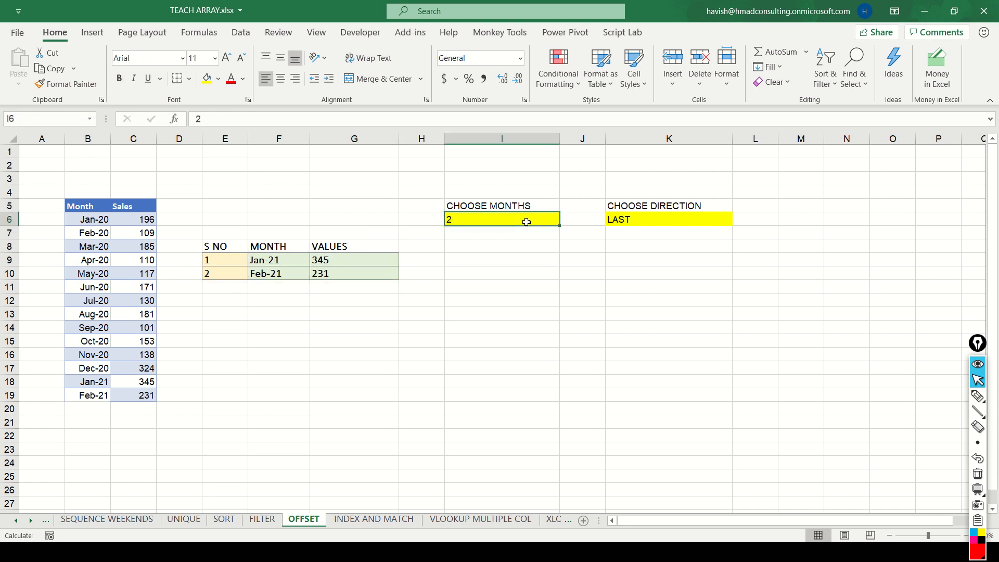
Test the extraction with 6 months in I6, and restore the value to 2
type("6")
key("Return")
key("Up")
type("2")
key("Return")
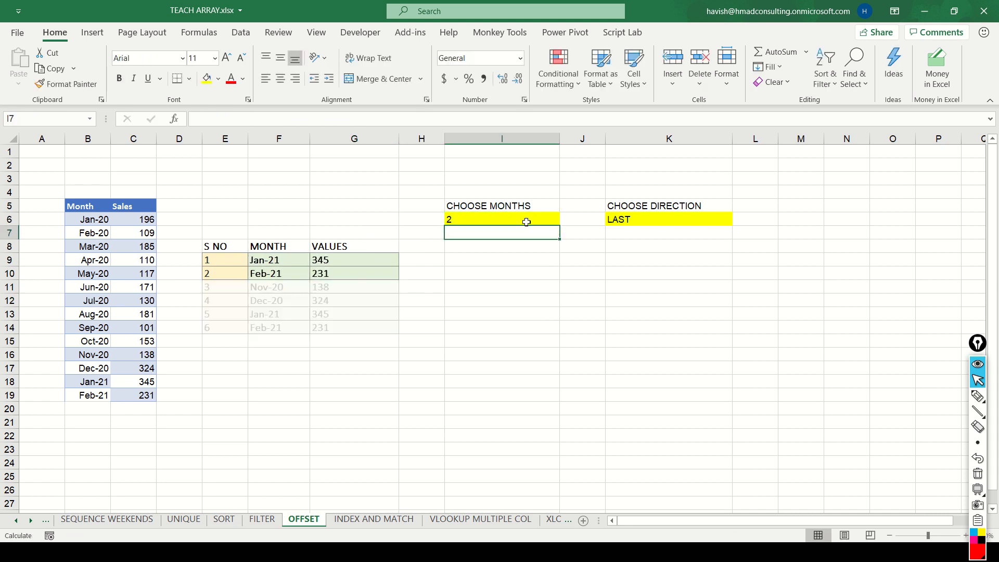
Examine the OFFSET formula in F9 and the direction choice in K6
key("Up")
key("Left")
key("Left")
key("Left")
key("Down")
key("Down")
key("Down")
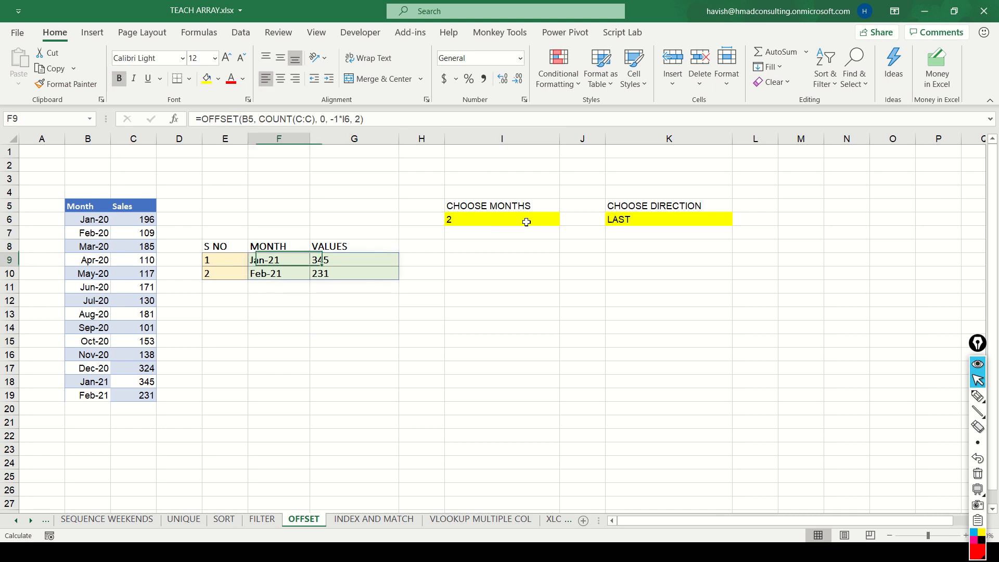
key("Right")
key("Right")
key("Right")
key("Up")
key("Up")
key("Right")
key("Up")
key("Right")
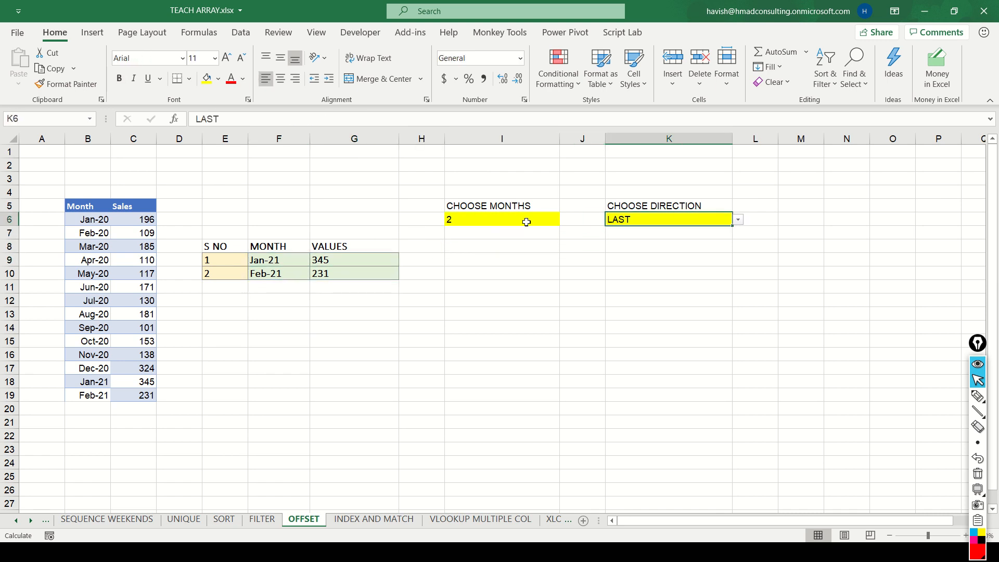
Wrap the F9 OFFSET formula in an IF testing K6="LAST", put the OFFSET on a separate line, and accept the suggested correction
key("Down")
key("Left")
key("Left")
key("Down")
key("Left")
key("Left")
key("Down")
key("F2")
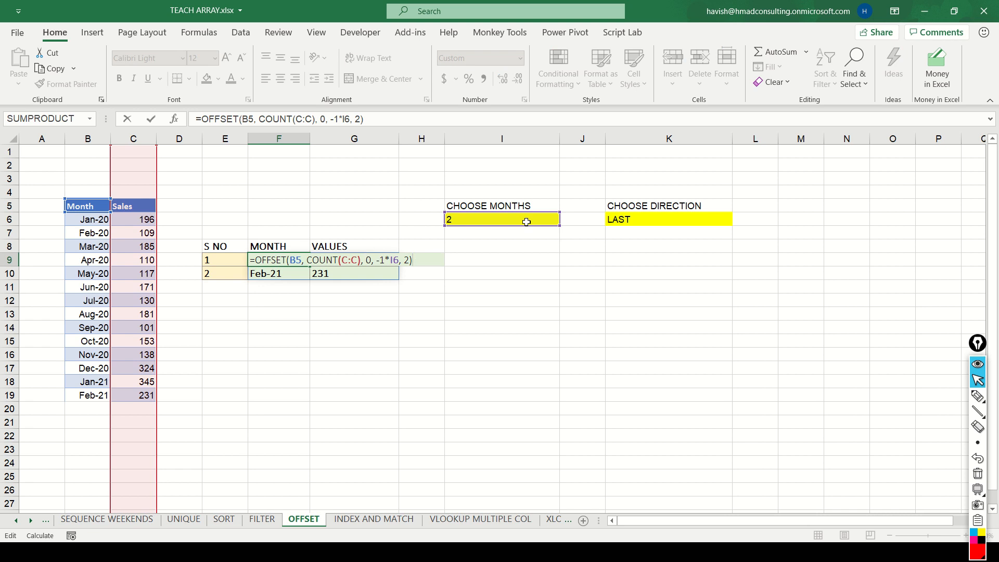
type("IF(")
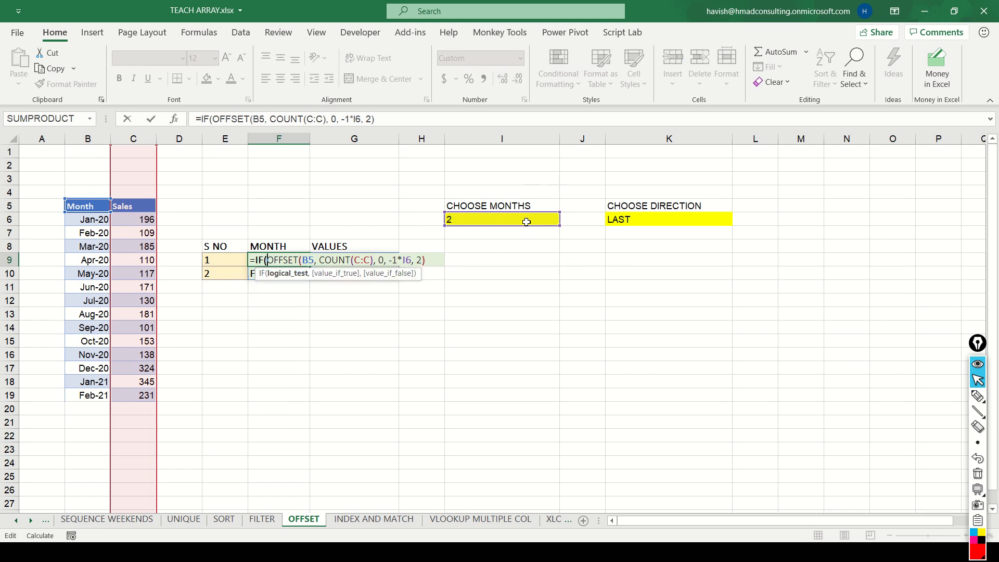
left_click(612, 219)
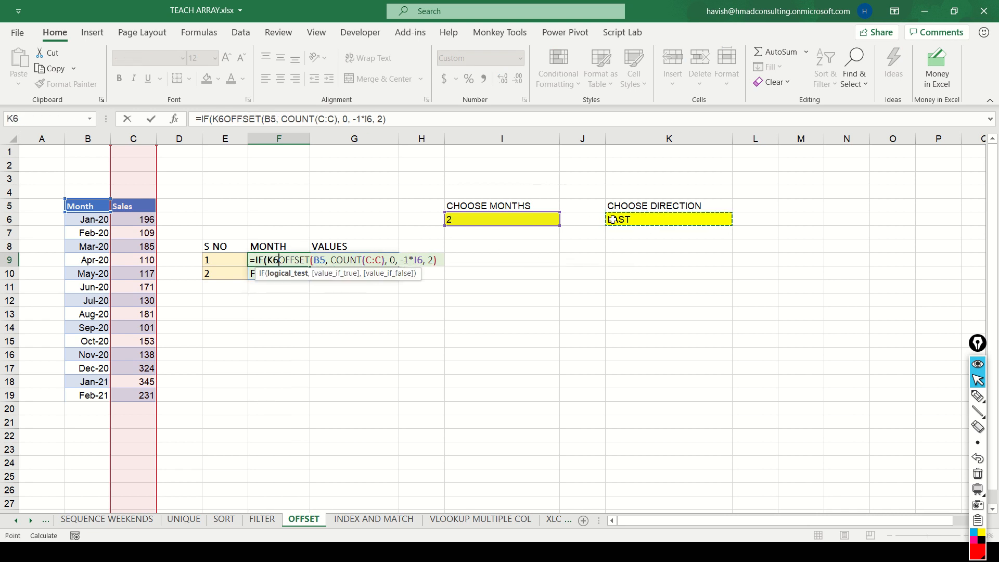
type("=")
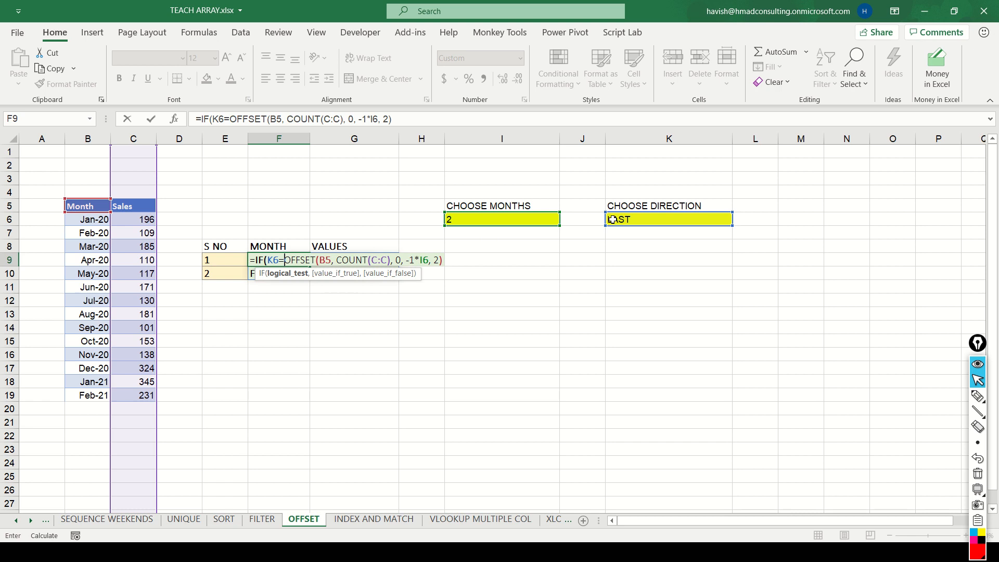
type("\"LAST\"")
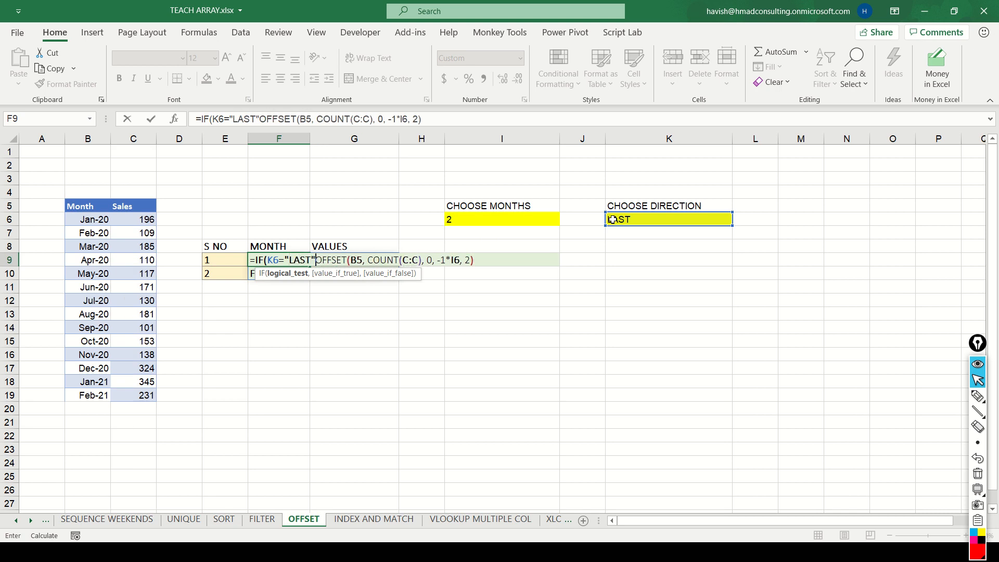
type(",")
key("alt+Return")
key("alt+Return")
key("Return")
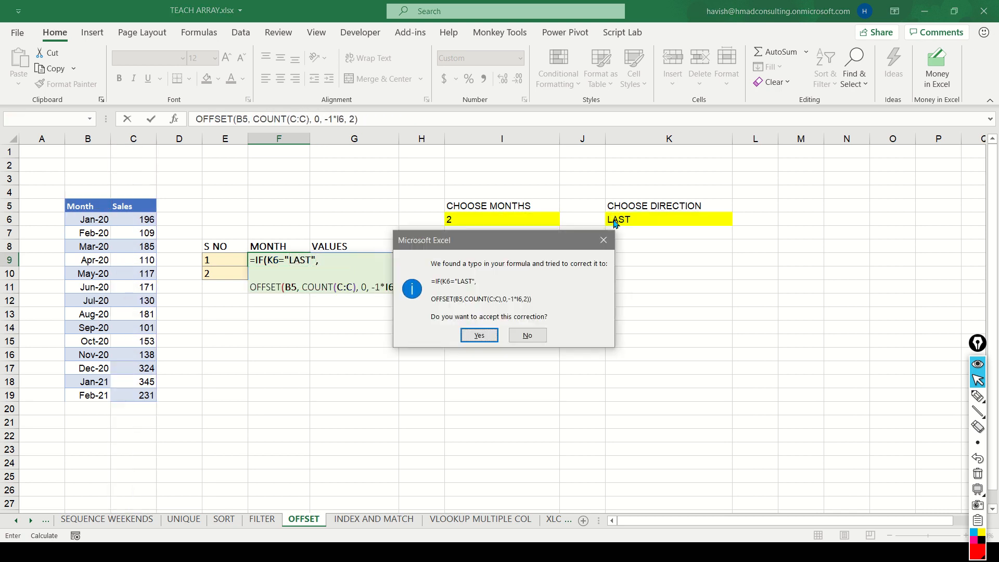
key("Return")
Add OFFSET(B5, 1,0,2,2) on a separate line as the IF's false result in F9, accepting the suggested correction
key("F2")
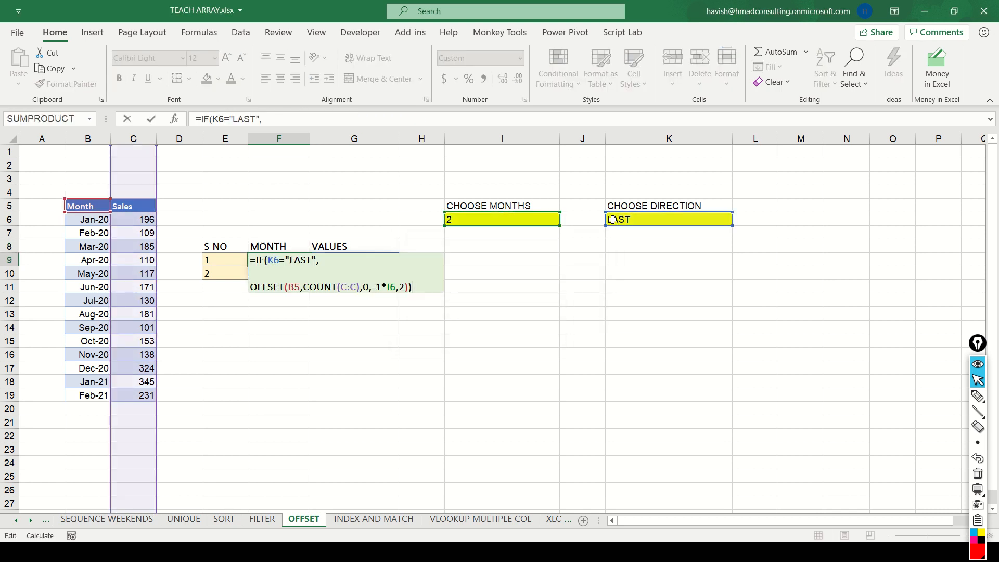
key("BackSpace")
type(",")
key("alt+Return")
key("alt+Return")
type("OFFSET(")
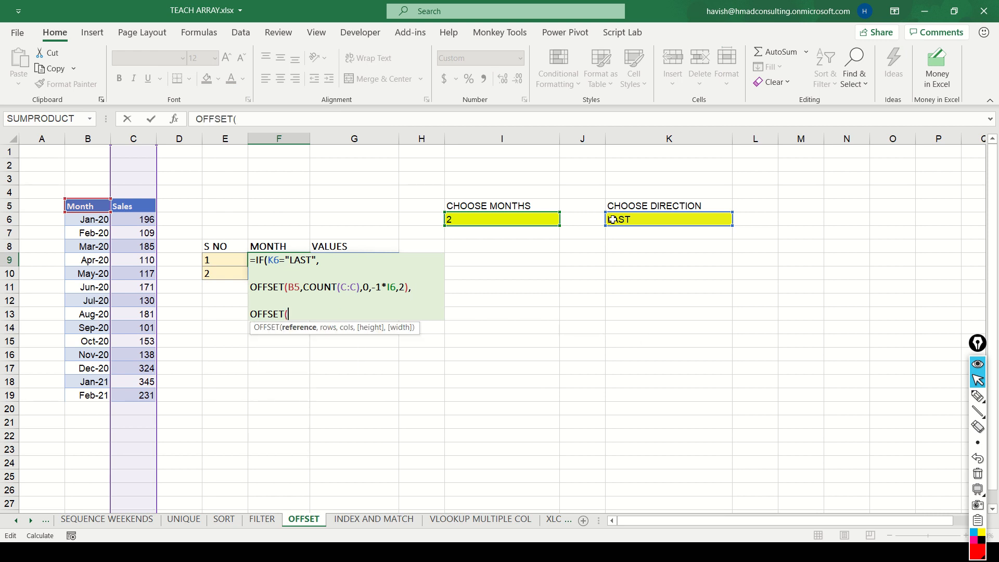
type("B5,")
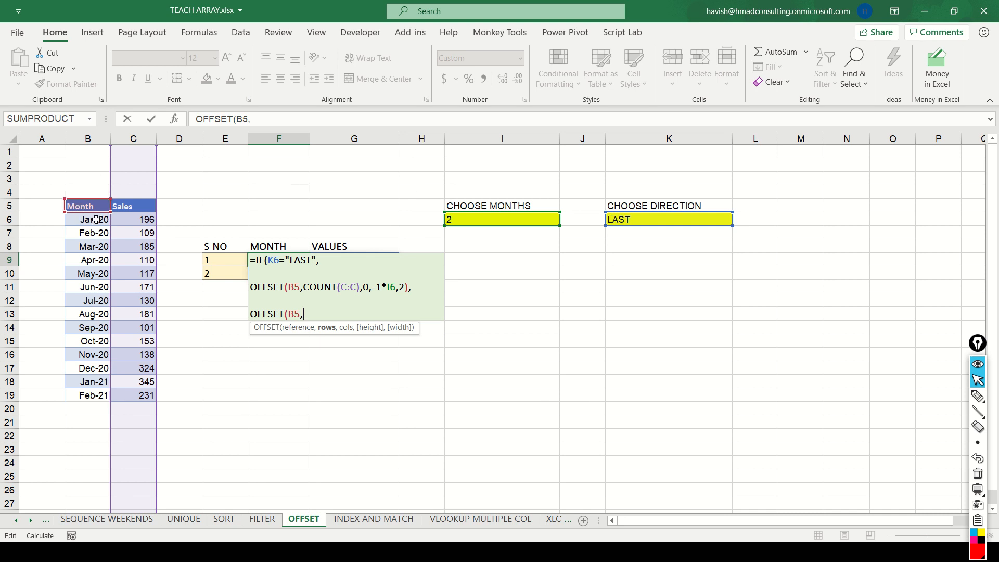
type(" 1,")
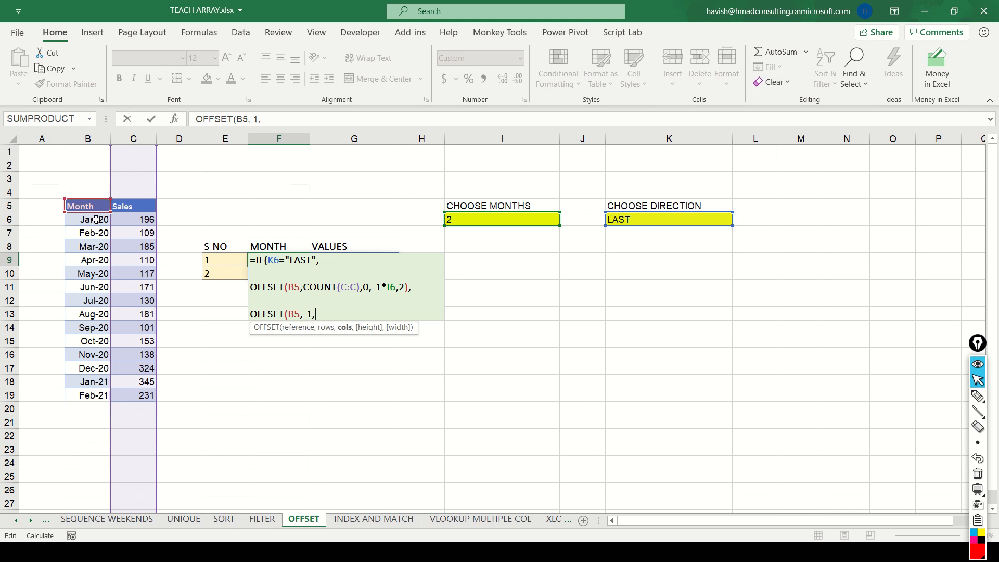
type("0,")
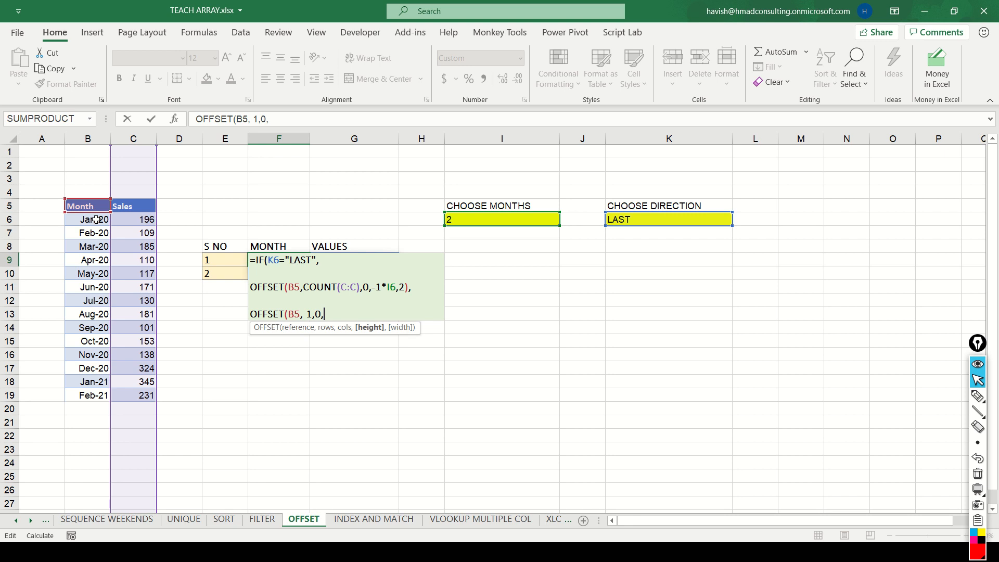
type("2,2")
key("Return")
key("Return")
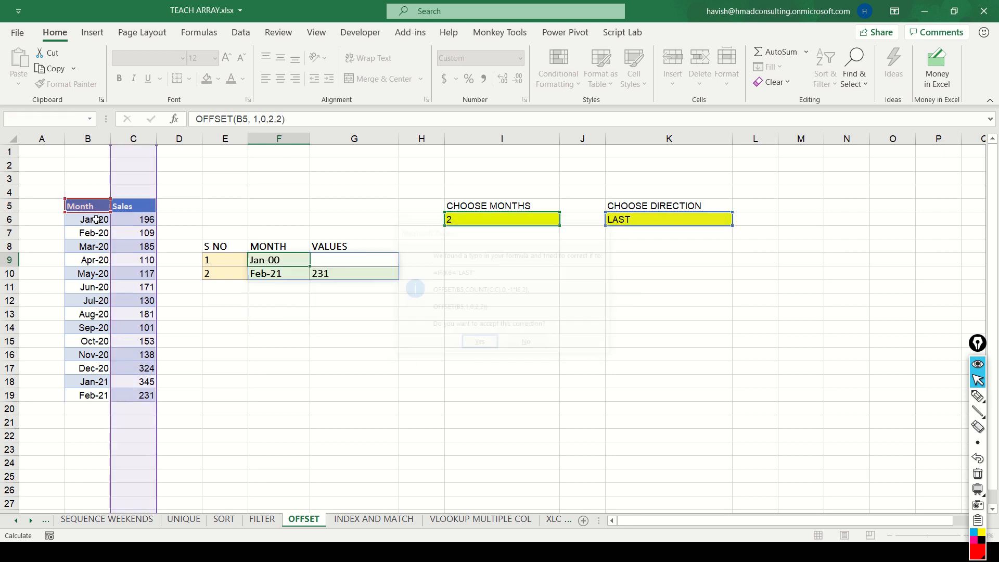
Replace the height 2 in F9's second OFFSET with a reference to I6
key("F2")
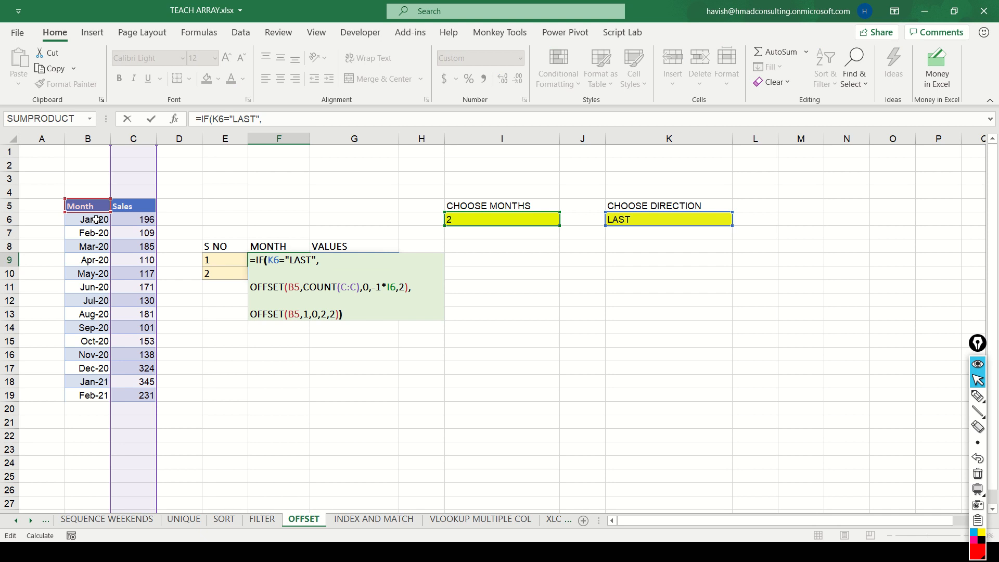
key("Left")
key("Left")
key("Left")
key("Left")
key("Left")
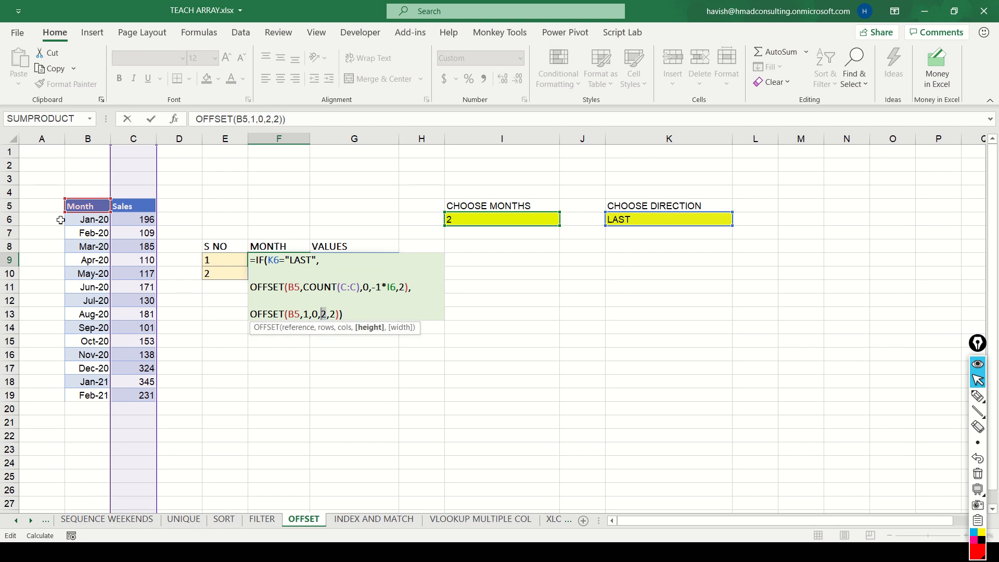
left_click(487, 220)
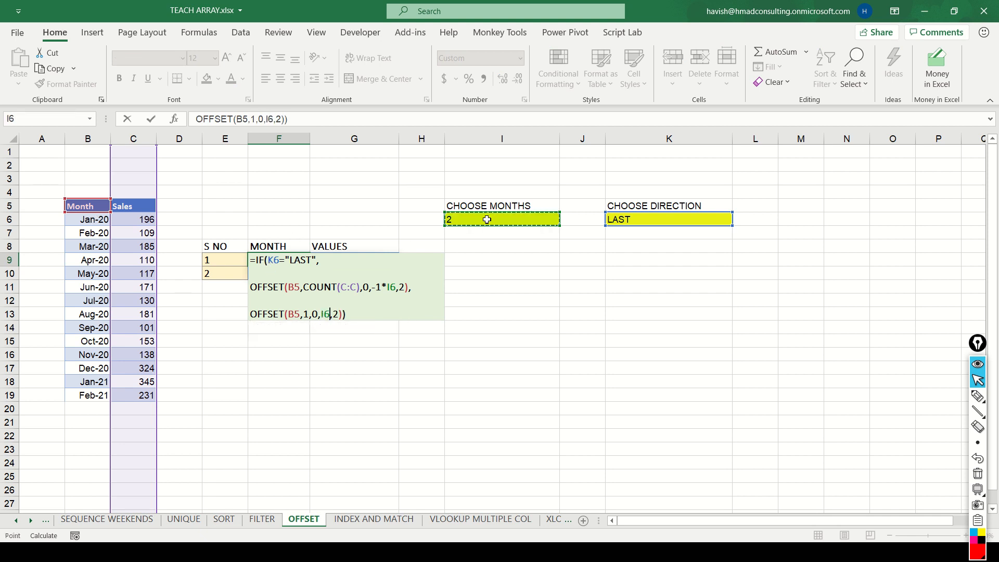
key("Return")
Set the direction in K6 to FIRST and check the extracted months and values
key("Right")
key("Right")
key("Right")
key("Up")
key("Up")
key("Up")
key("Right")
key("Right")
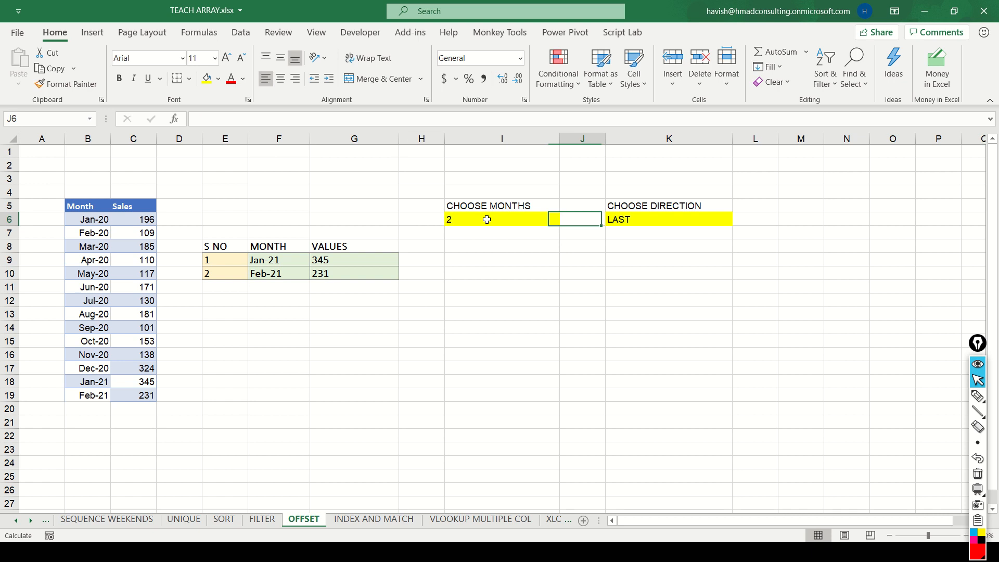
key("alt+Down")
key("Up")
key("Return")
key("Down")
key("Down")
key("Down")
key("Left")
key("Left")
key("Left")
key("Left")
key("Left")
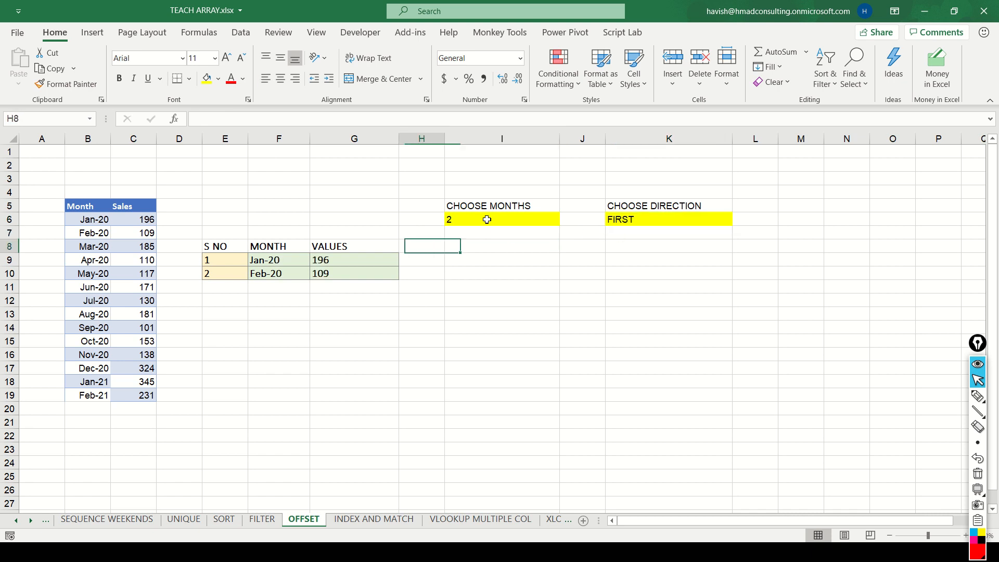
key("shift+Right")
key("shift+Down")
Switch the direction in K6 back to LAST and check the extracted rows
key("Right")
key("Right")
key("Right")
key("Up")
key("Up")
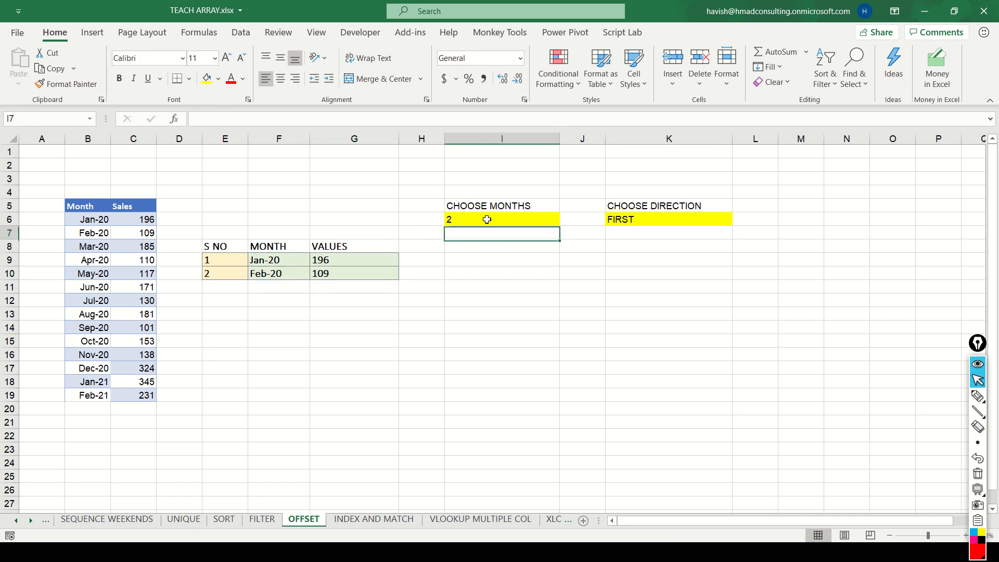
key("Up")
key("Right")
key("Right")
key("alt+Down")
key("Down")
key("Return")
key("Down")
key("Left")
key("Left")
key("Left")
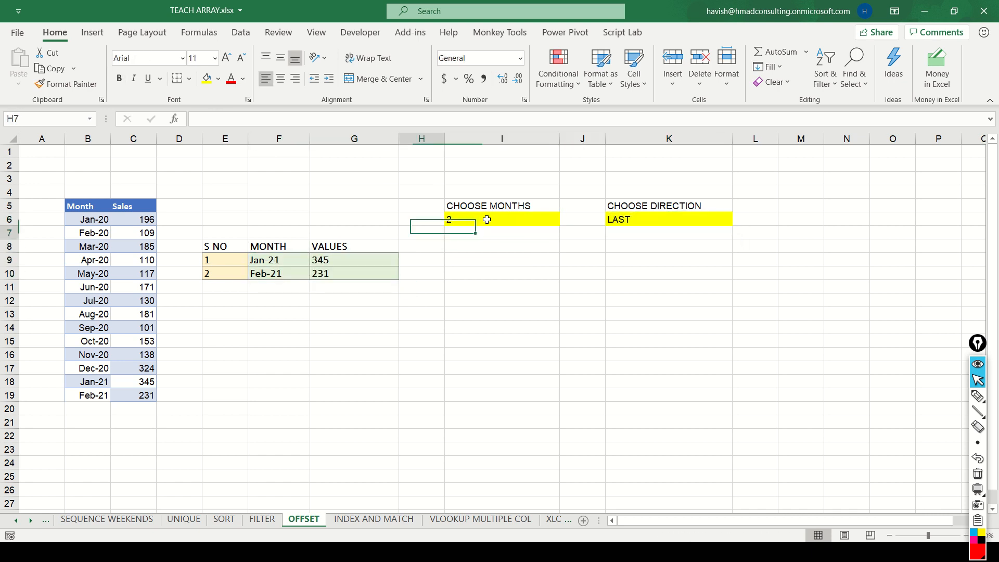
key("Down")
key("Left")
key("Left")
key("Left")
Test the extraction with 4 months in I6, and set the value to 5
key("Right")
key("Down")
key("Right")
key("Right")
key("Up")
key("Up")
key("Up")
key("Right")
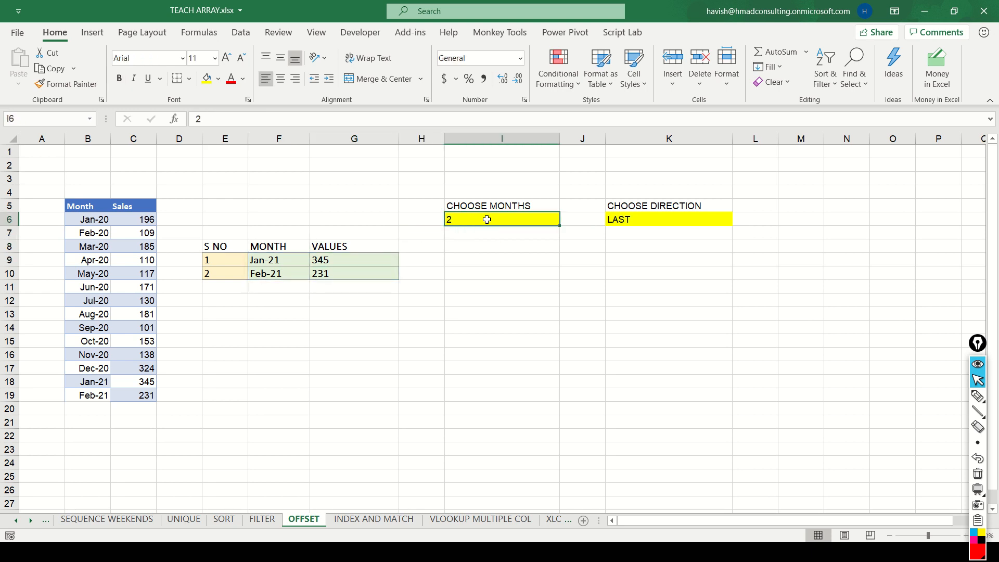
type("4")
key("Return")
key("Up")
type("5")
key("Return")
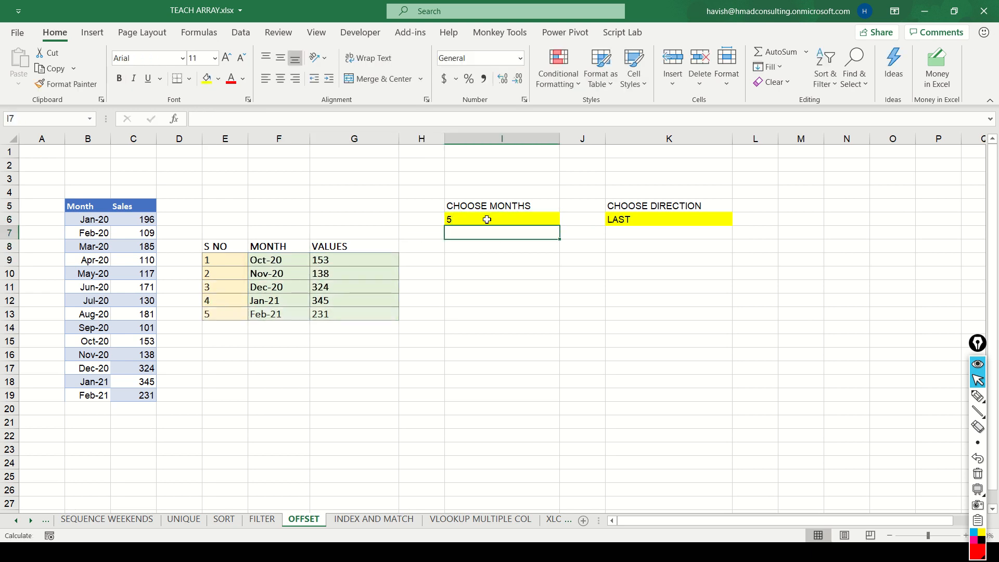
Set the direction in K6 to FIRST with five months chosen
key("Up")
key("Right")
key("Right")
key("alt+Down")
key("Up")
key("Return")
key("Down")
key("Down")
key("Down")
key("Left")
key("Left")
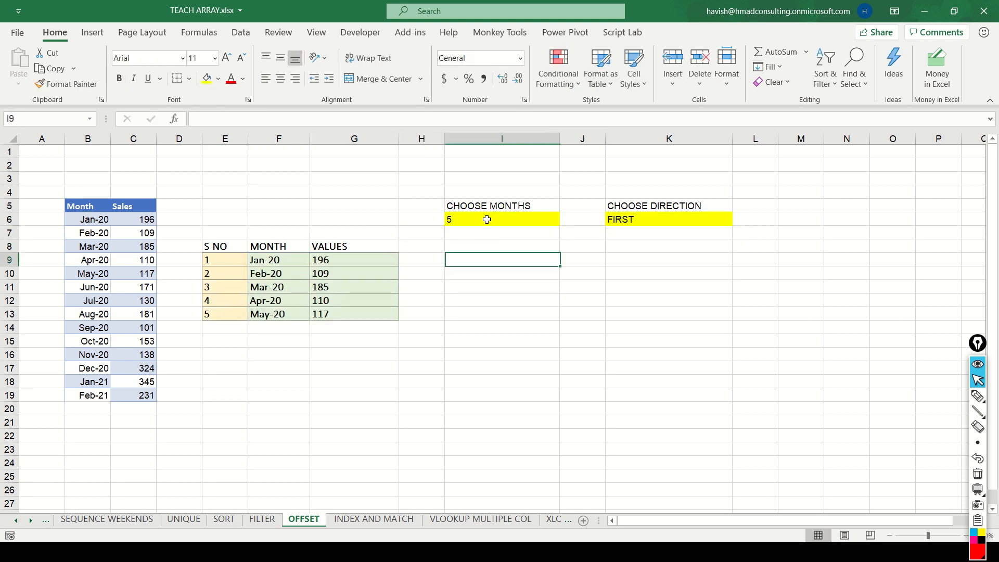
Examine the completed IF and OFFSET formula in F9
key("Left")
key("Left")
key("Left")
key("Left")
key("Right")
key("F2")
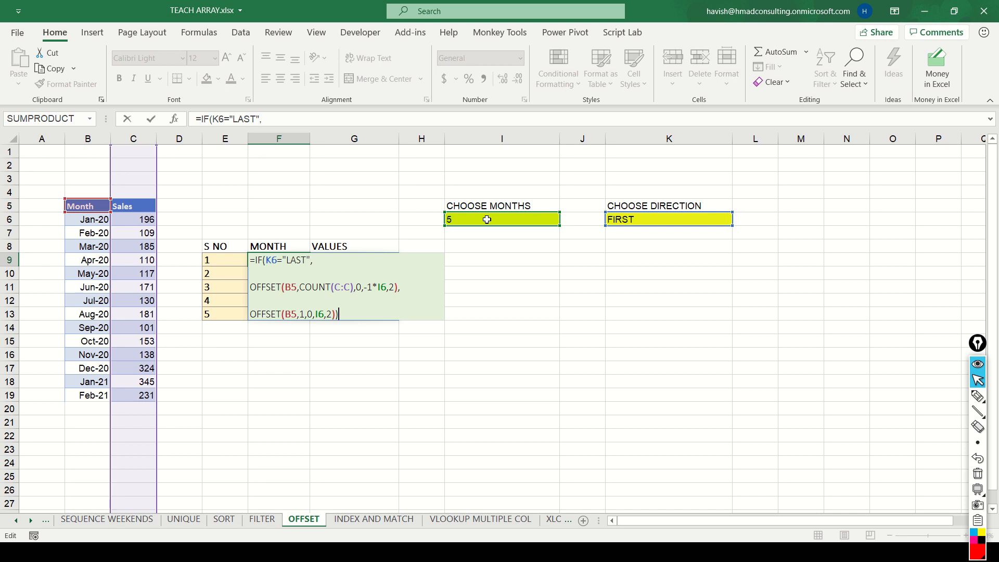
key("ctrl+Return")
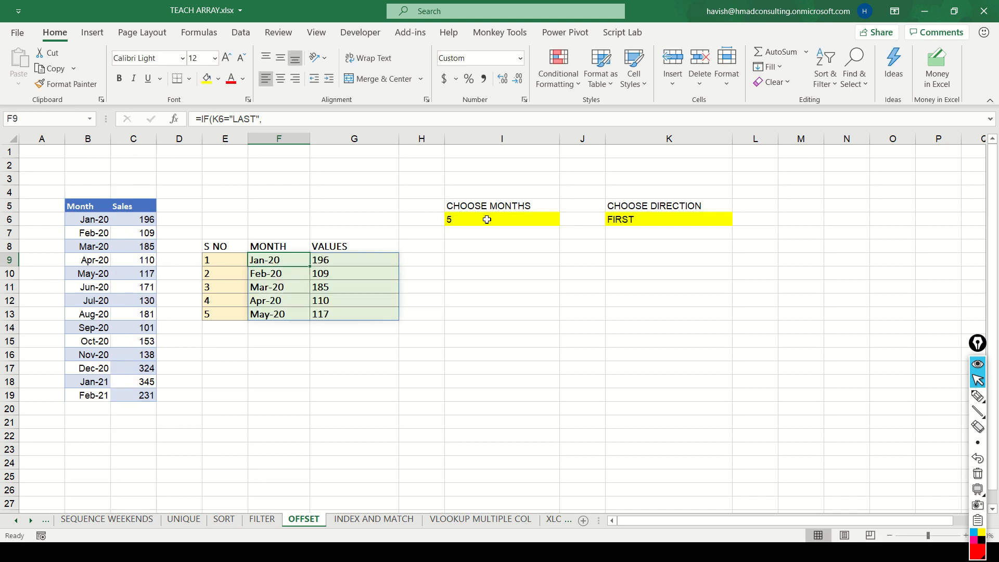
Switch to the INDEX AND MATCH sheet and go to the ID and Customer Name lookup table
key("ctrl+Page_Down")
key("Up")
key("Up")
key("Up")
key("Up")
key("Up")
key("Up")
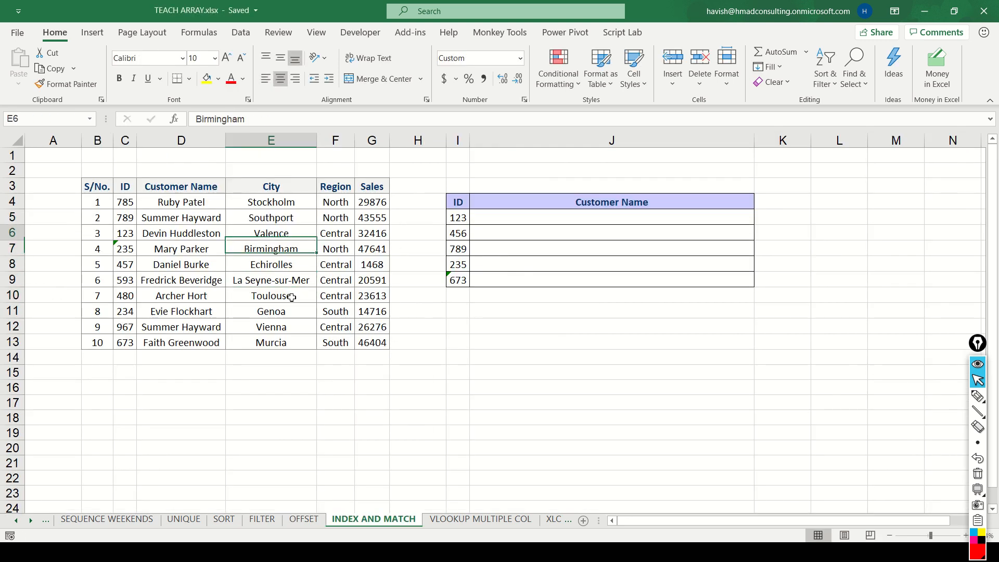
key("Right")
key("Right")
key("Right")
key("Right")
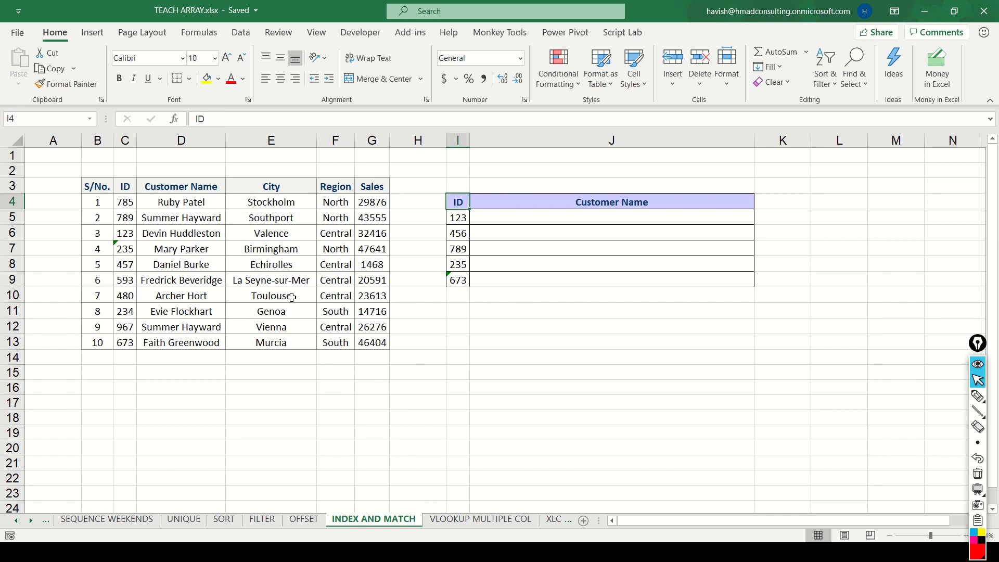
key("Down")
key("Left")
key("Up")
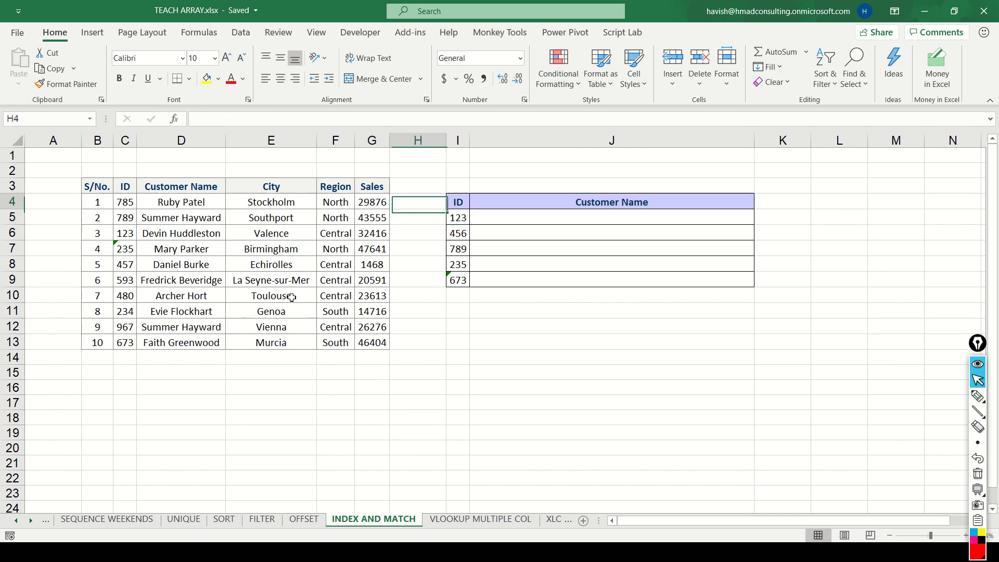
Examine the Customer Name, ID, City, Region and Sales columns of the source table
key("Up")
key("Left")
key("Left")
key("Left")
key("Left")
key("Down")
key("ctrl+shift+Down")
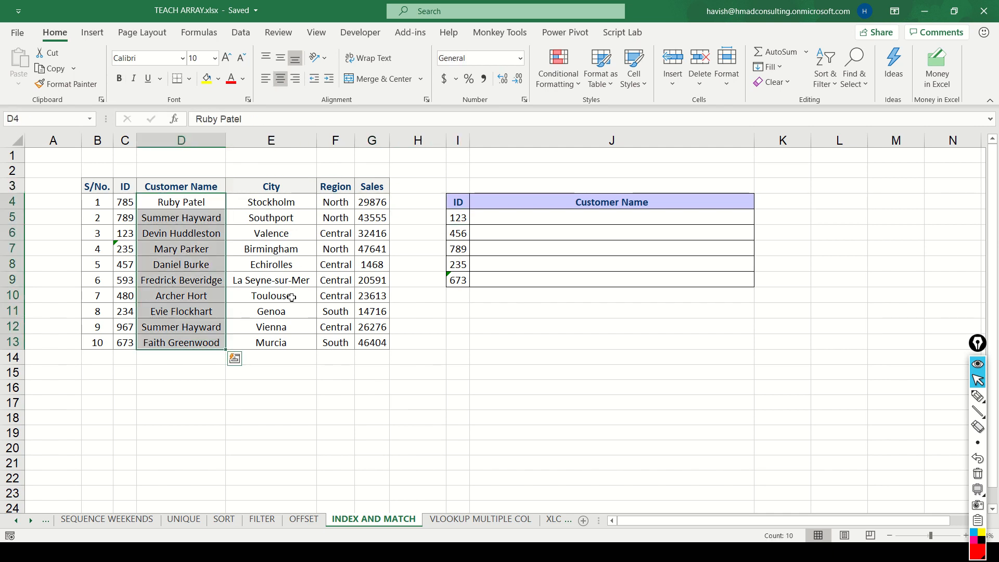
key("Left")
key("ctrl+shift+Down")
key("Right")
key("Right")
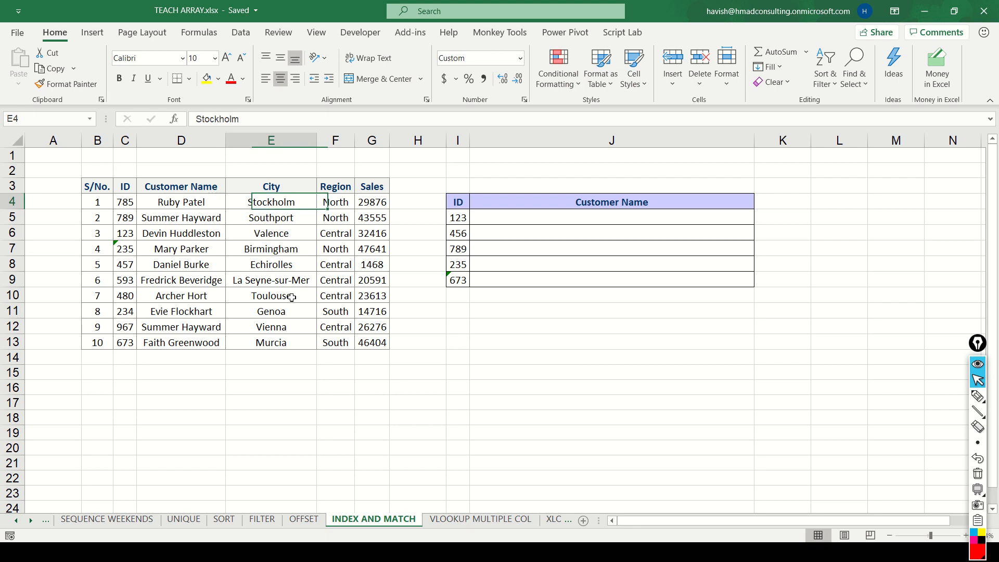
key("ctrl+shift+Down")
key("shift+Right")
key("shift+Right")
Review the lookup IDs in I5:I9
key("Right")
key("Right")
key("Right")
key("Right")
key("Down")
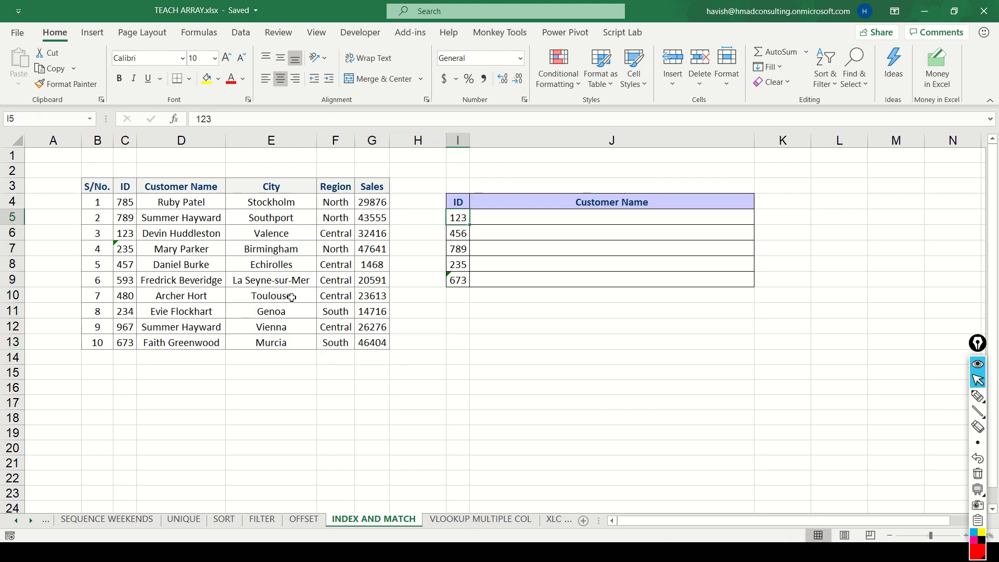
key("ctrl+shift+Down")
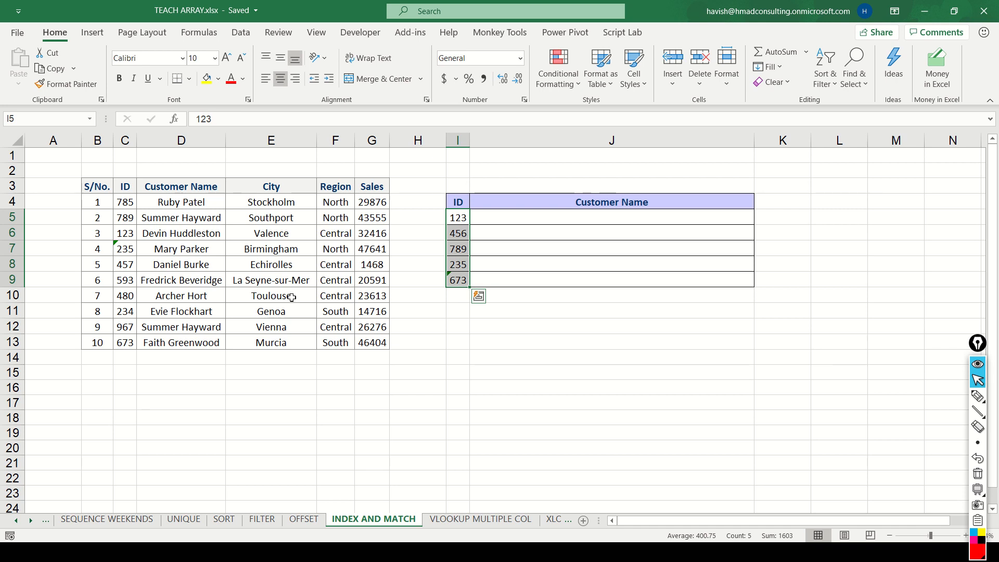
Enter =VLOOKUP(I5,C:G,2,FALSE) in J5 to look up the customer name for the first ID
left_click(545, 218)
type("=VLOOKUP(")
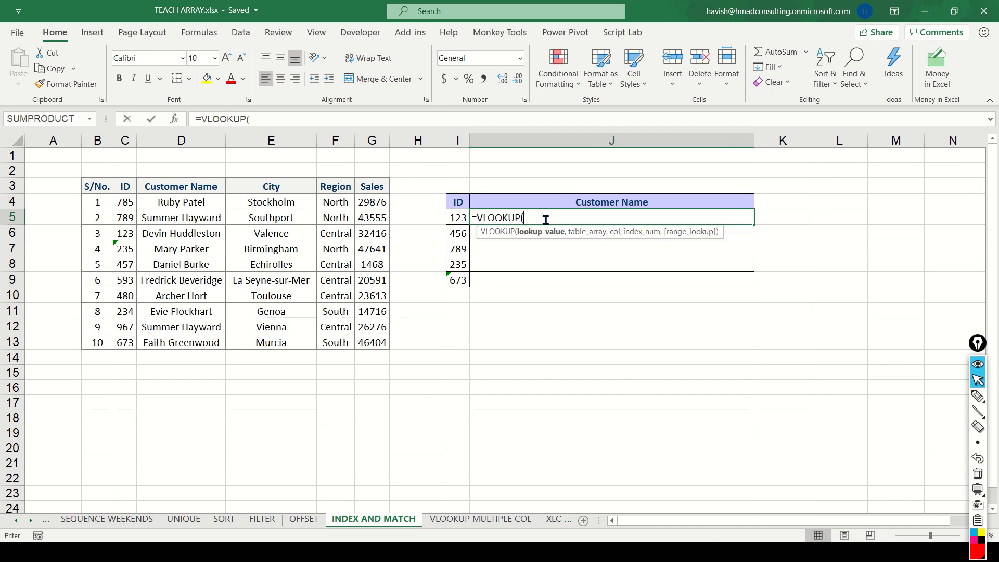
key("Left")
type(",")
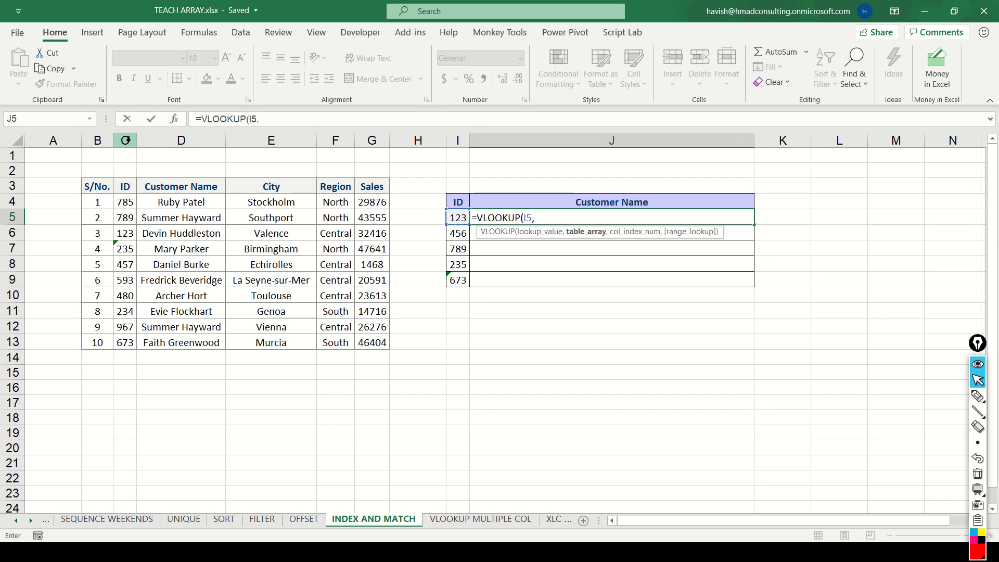
left_click_drag(125, 140, 371, 140)
type(",")
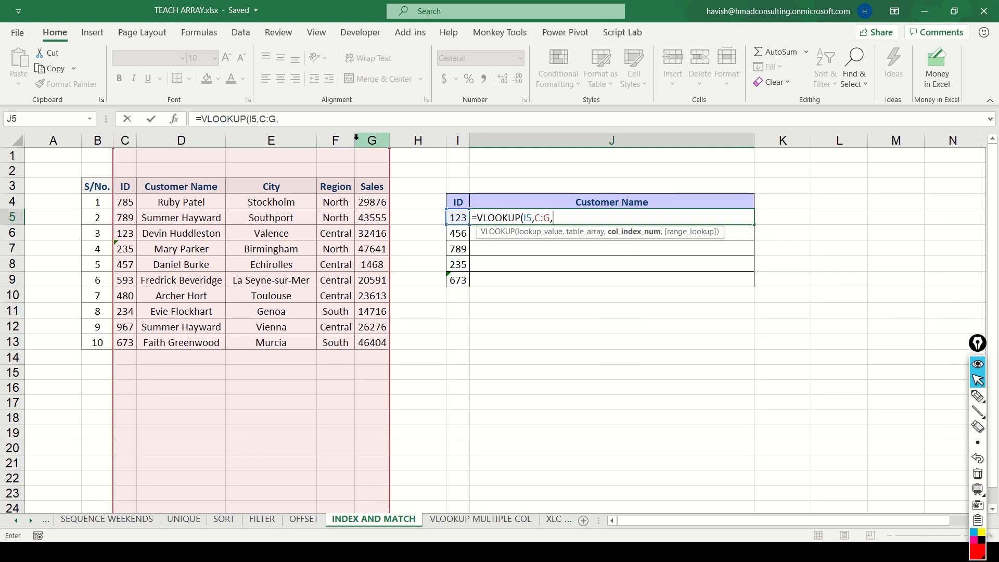
type("2,FALSE")
key("Return")
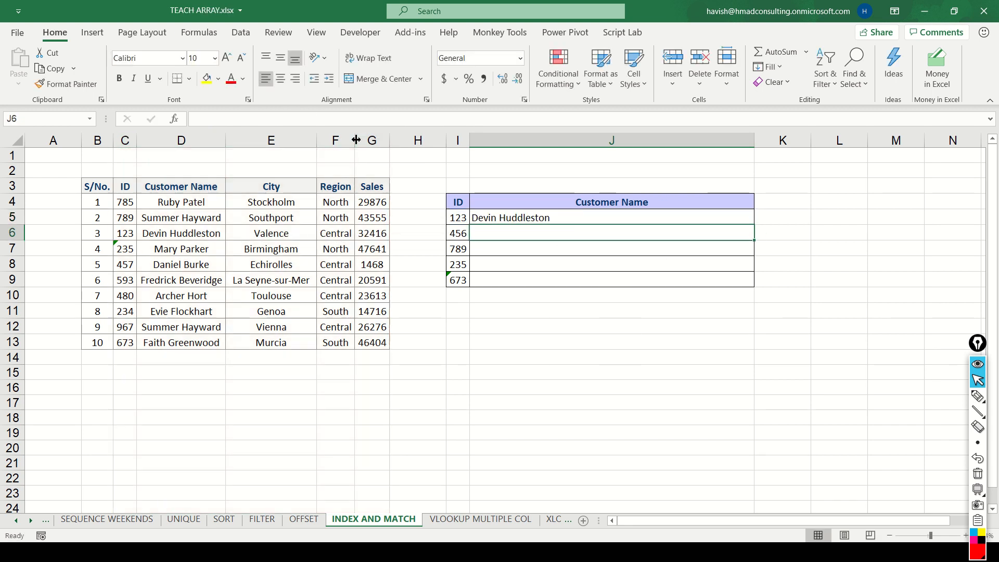
Fill the VLOOKUP formula down from J5 to J9
key("Up")
key("shift+Down")
key("shift+Down")
key("shift+Down")
key("shift+Down")
key("ctrl+d")
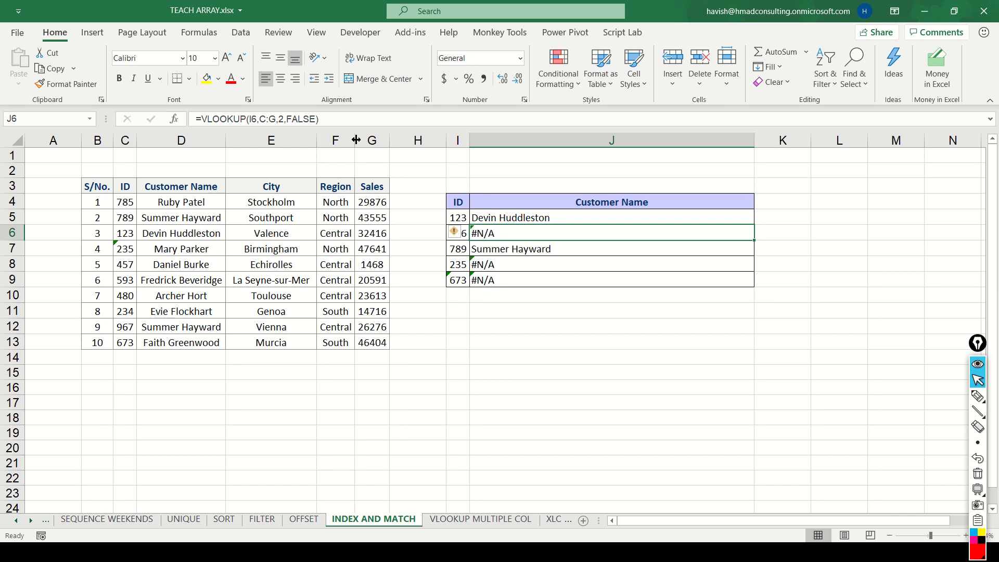
Examine the IDs and lookup results in rows 6, 8 and 9 of the lookup table
key("Left")
key("shift+Right")
key("Down")
key("Down")
key("shift+Right")
key("Down")
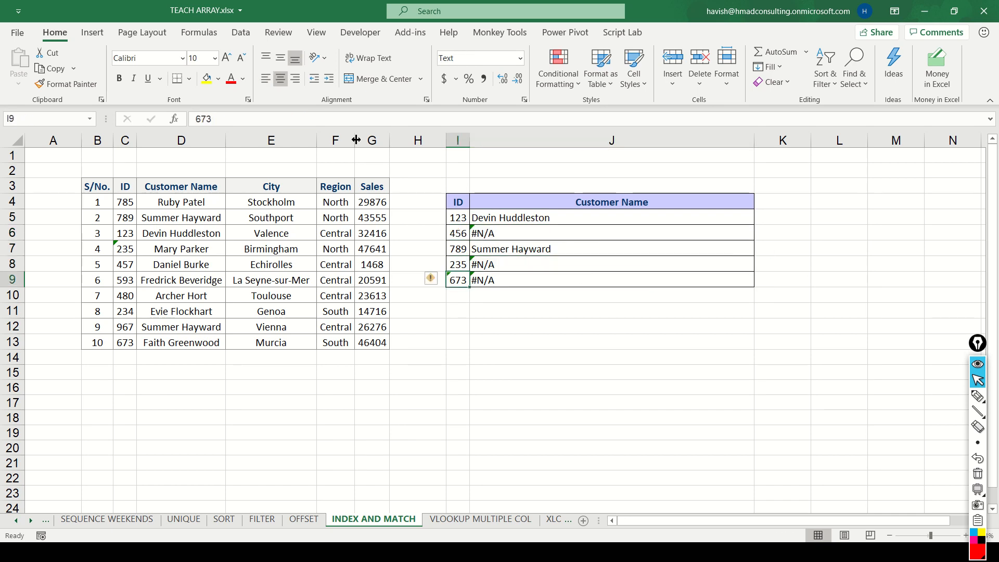
key("shift+Right")
key("Up")
key("Up")
key("Up")
key("shift+Right")
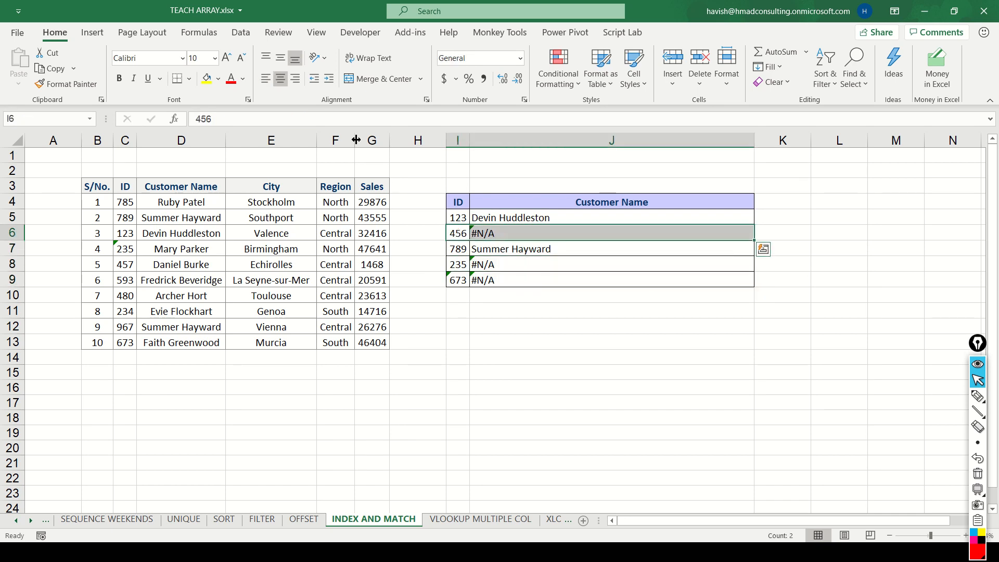
Compare the IDs in column C, including C7, with the lookup IDs in I8 and I9
left_click(125, 141)
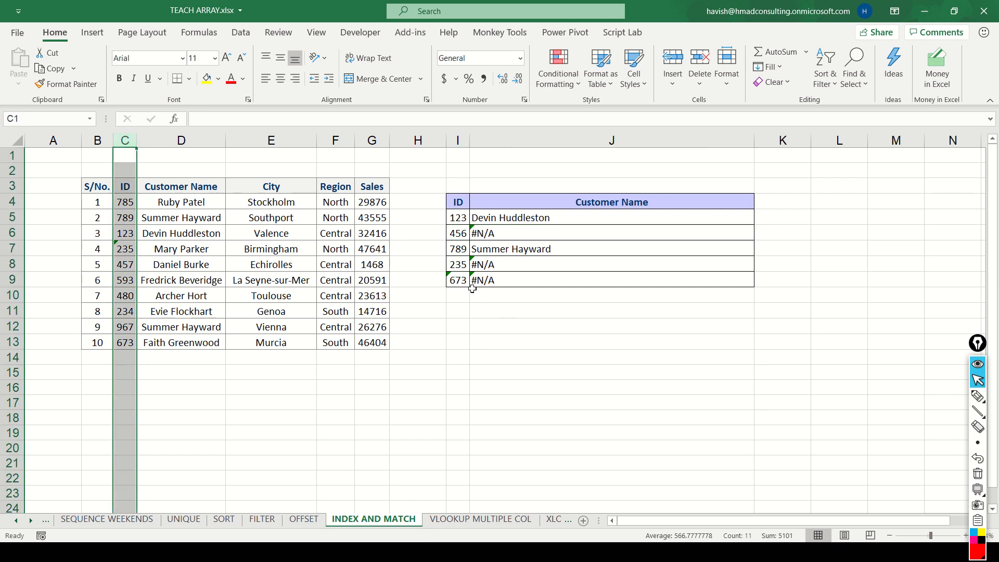
left_click_drag(464, 264, 508, 264)
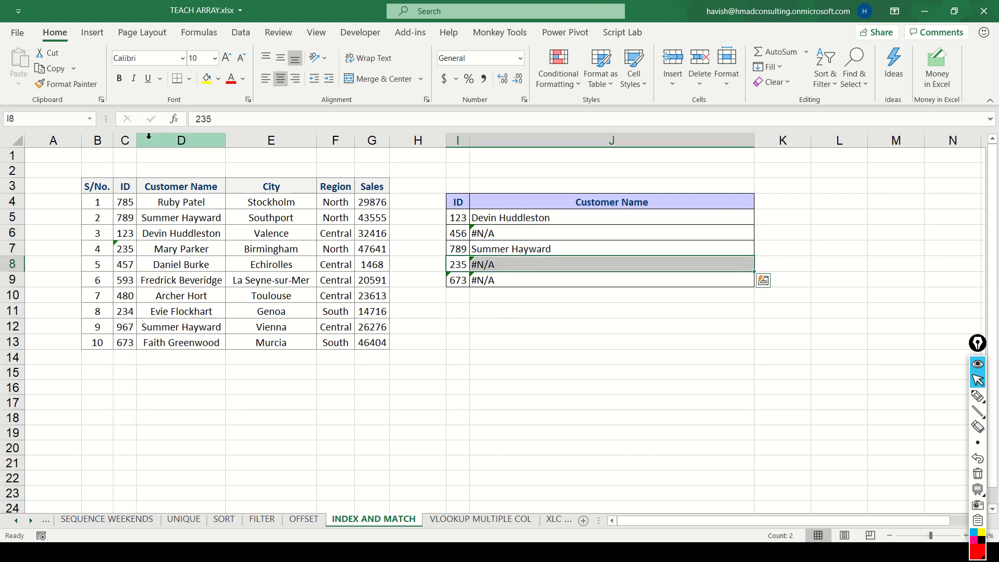
left_click(125, 140)
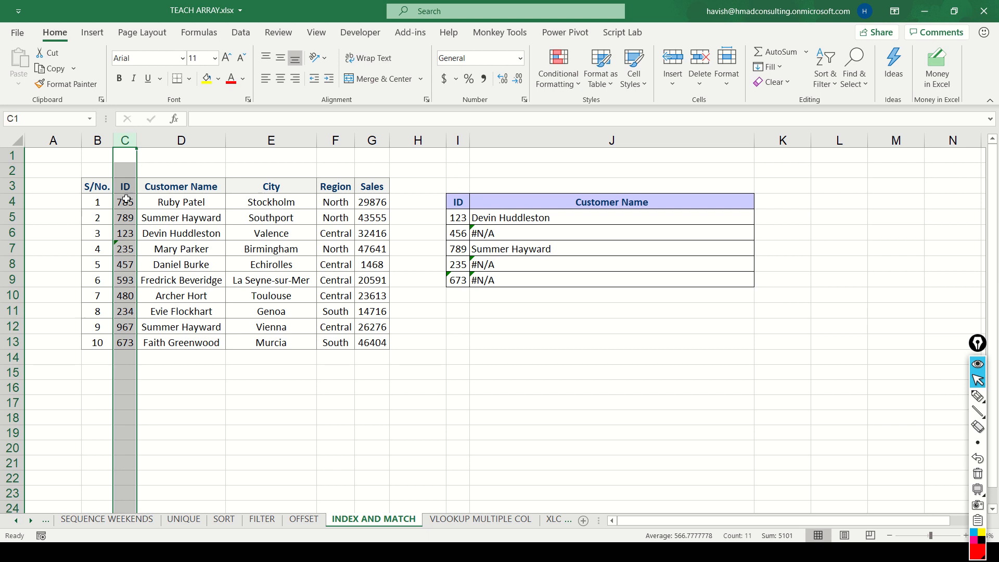
left_click(128, 249)
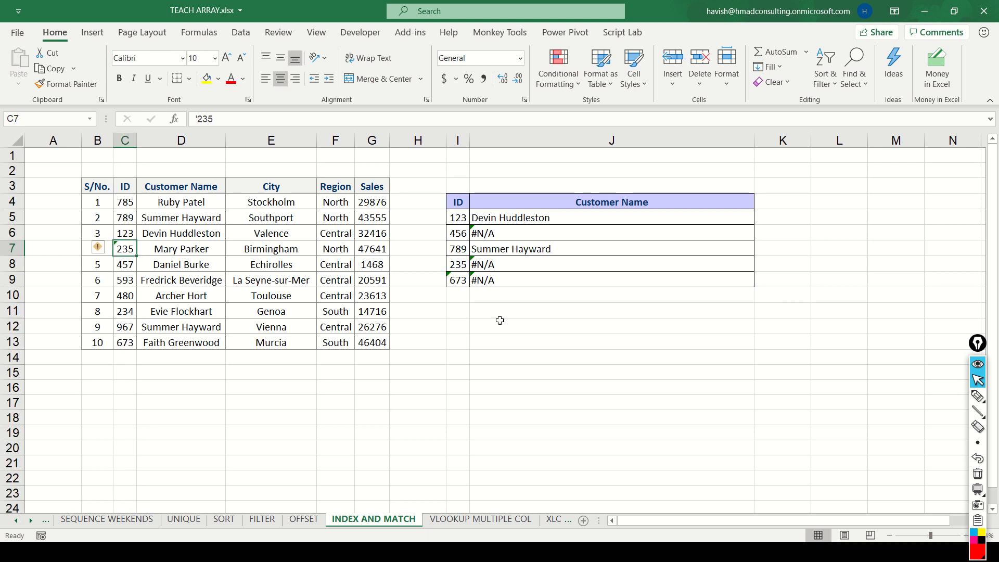
left_click(457, 279)
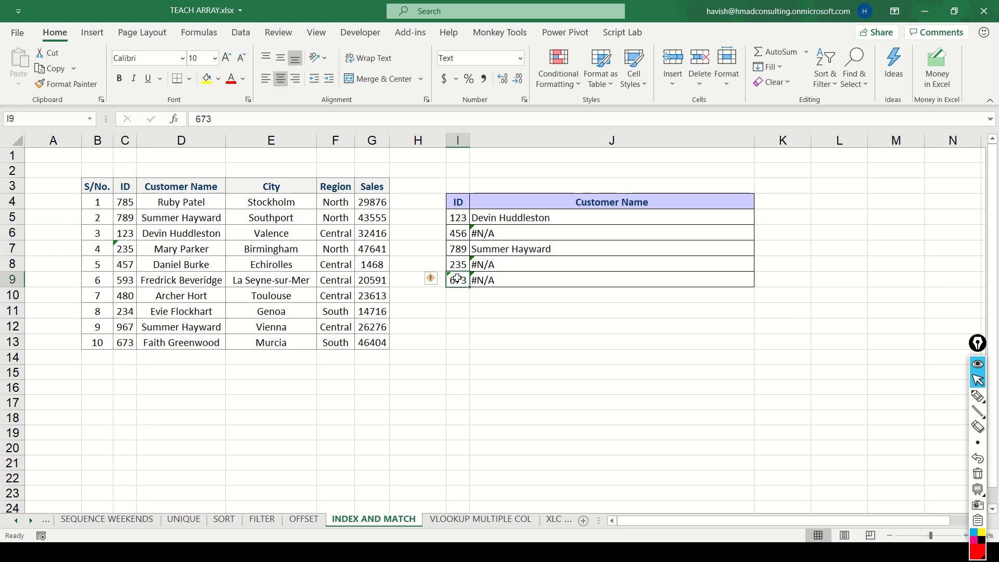
left_click(126, 138)
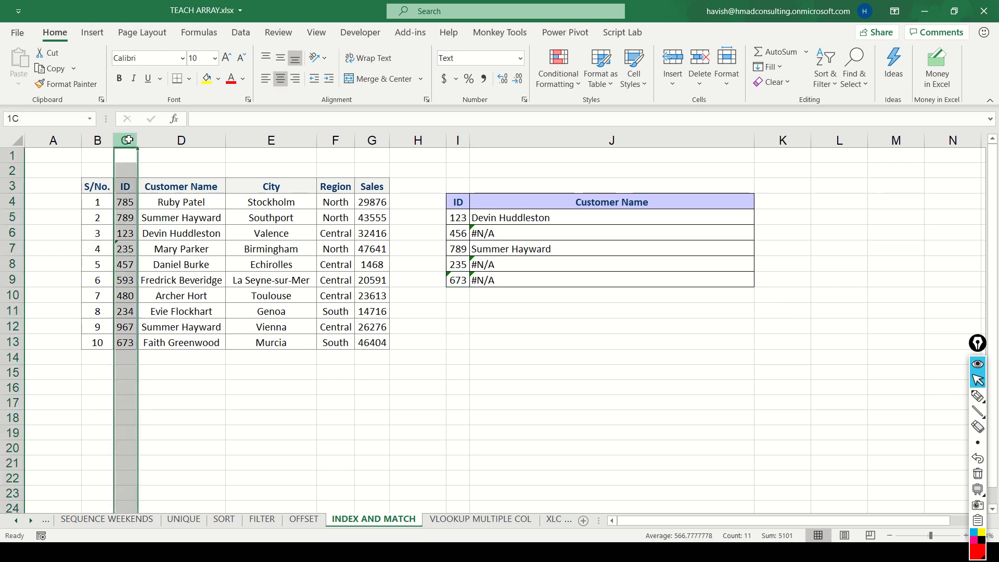
Mark the IDs in C7 and I8 with red annotation rectangles
left_click(179, 342)
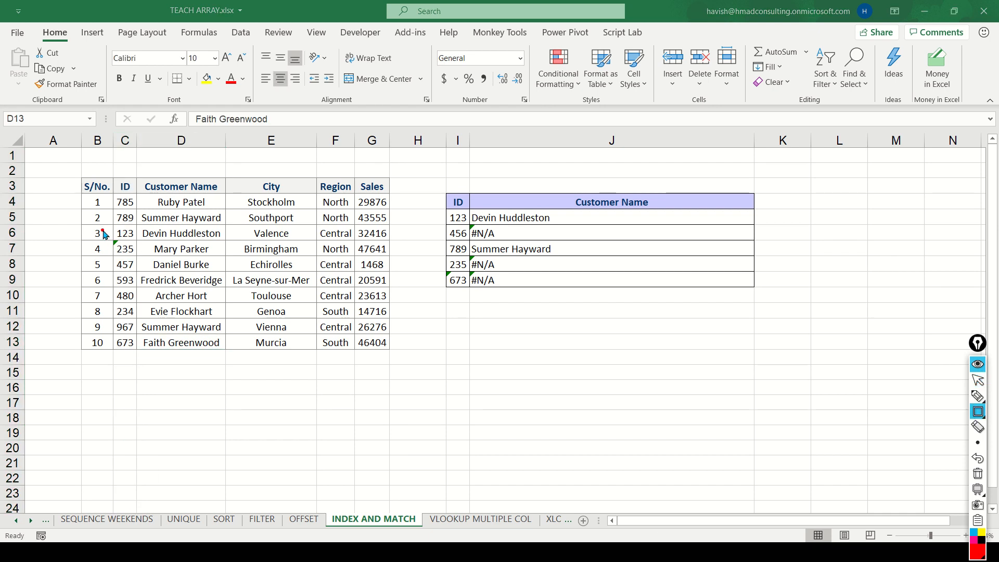
left_click_drag(102, 230, 155, 265)
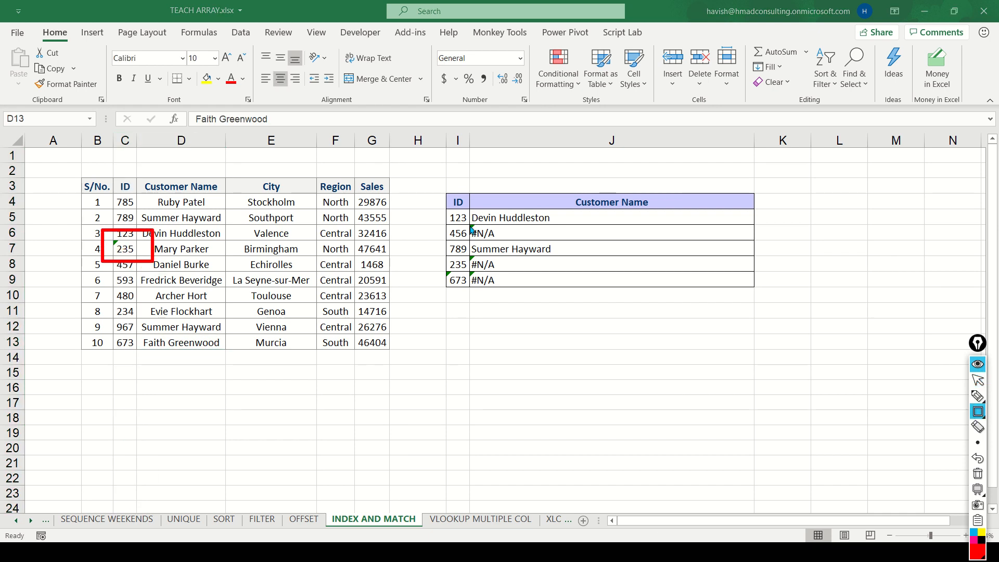
left_click_drag(441, 253, 479, 270)
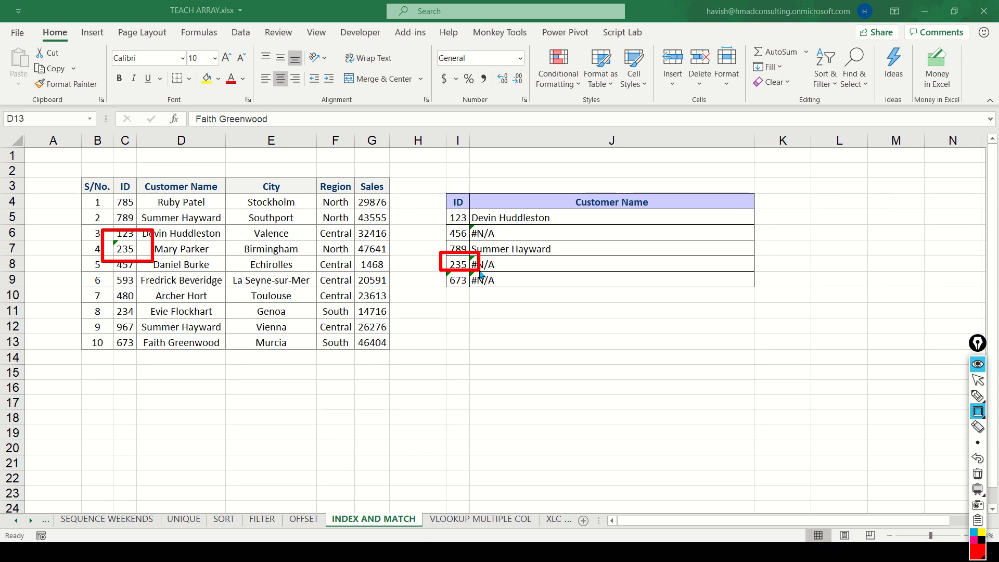
Mark the IDs in C13 and I9 with red annotation rectangles, and clear the annotations
left_click_drag(110, 329, 145, 357)
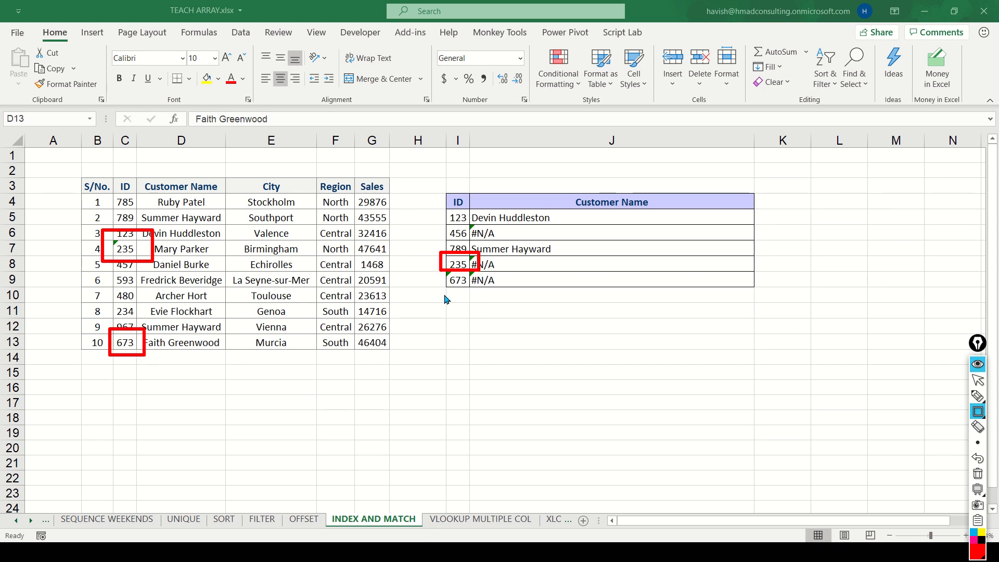
mouse_move(444, 293)
left_mouse_down()
mouse_move(489, 276)
mouse_move(478, 274)
left_mouse_up()
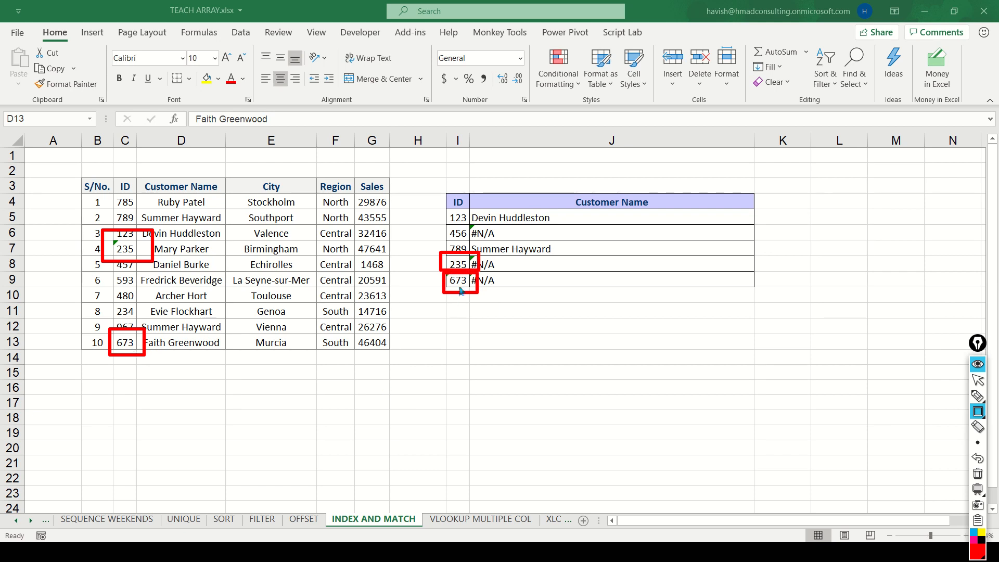
key("Escape")
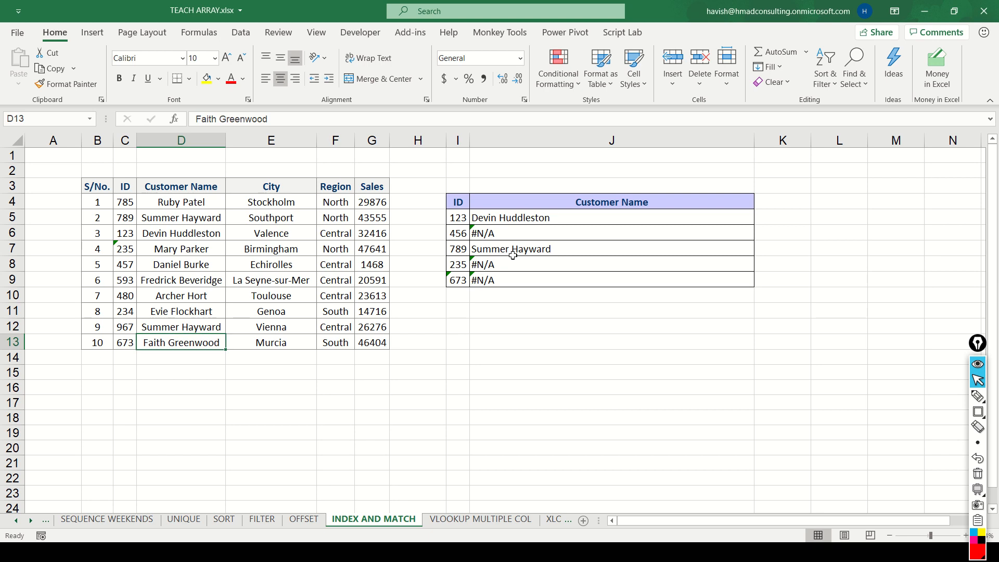
Clear the VLOOKUP formulas from J5:J9 in the Customer Name column
key("Up")
key("Up")
key("Right")
key("Up")
key("Up")
key("Up")
key("Right")
key("Right")
key("Up")
key("Up")
key("Up")
key("Right")
key("Right")
key("Right")
key("ctrl+shift+Down")
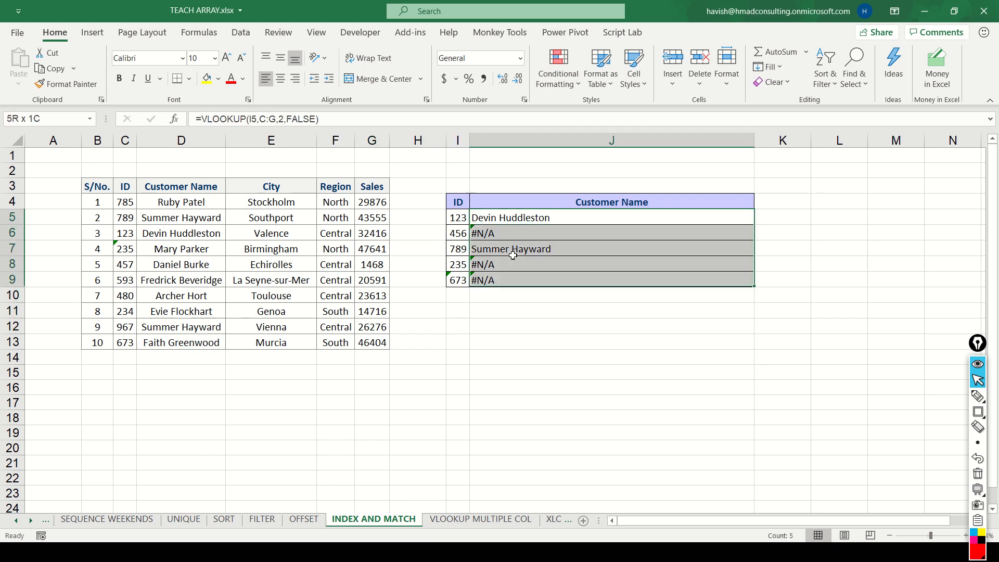
key("Delete")
key("Down")
key("Up")
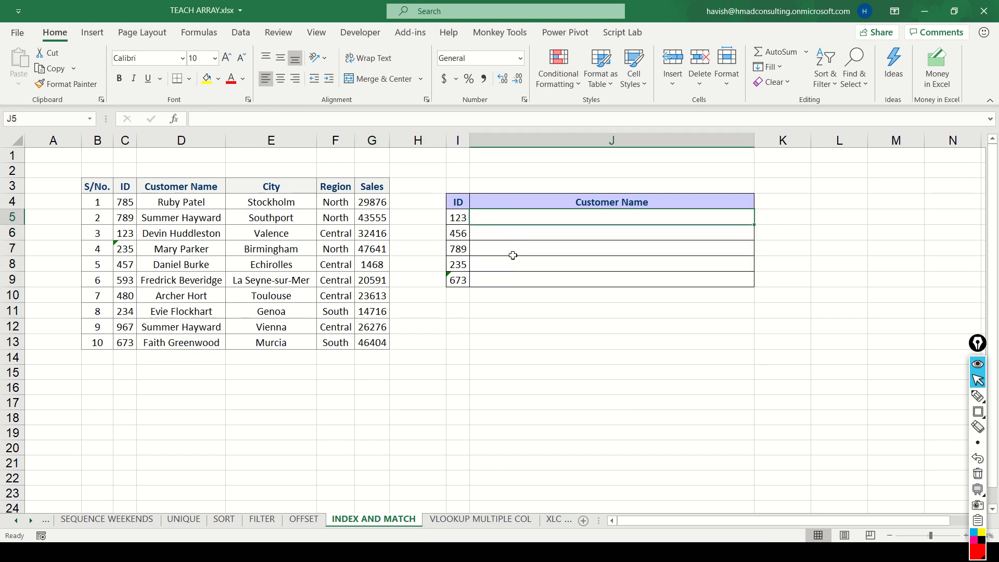
Enter =INDEX(C:D,MATCH(I5,C:C,0),2) in J5, with the MATCH and column-number arguments on separate lines
type("=INDEX(")
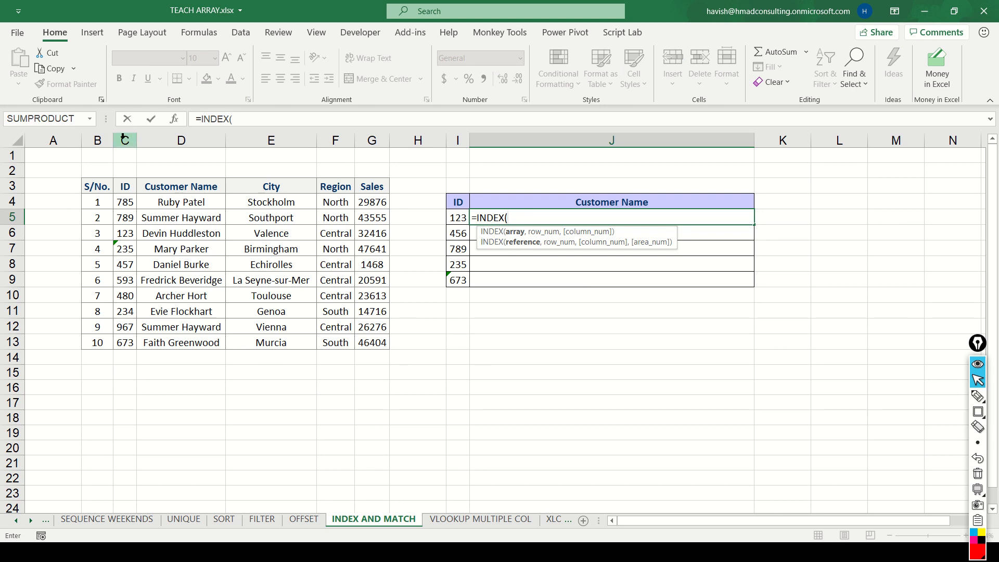
left_click_drag(125, 139, 198, 136)
type(",")
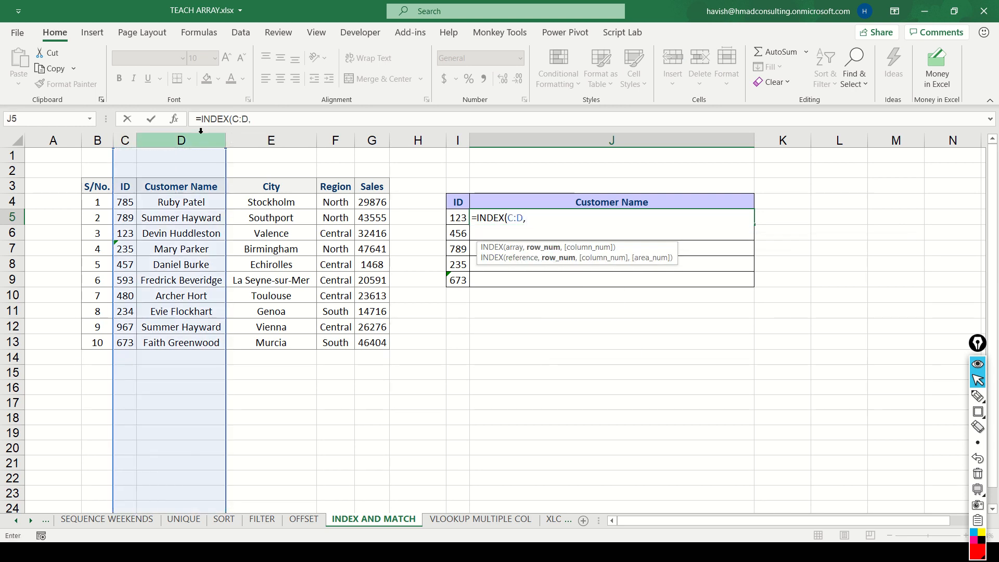
key("alt+Return")
type("MATCH(")
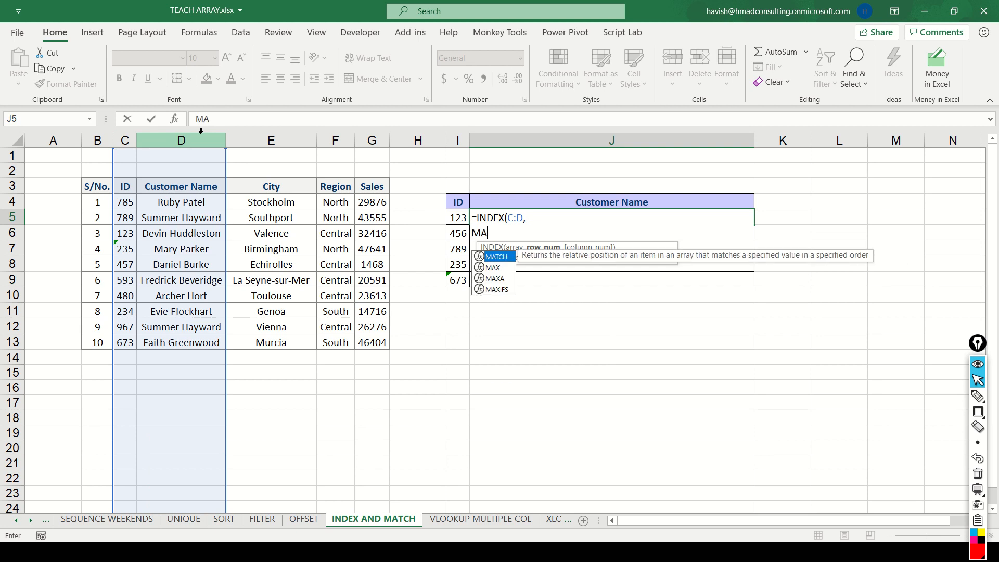
left_click(458, 221)
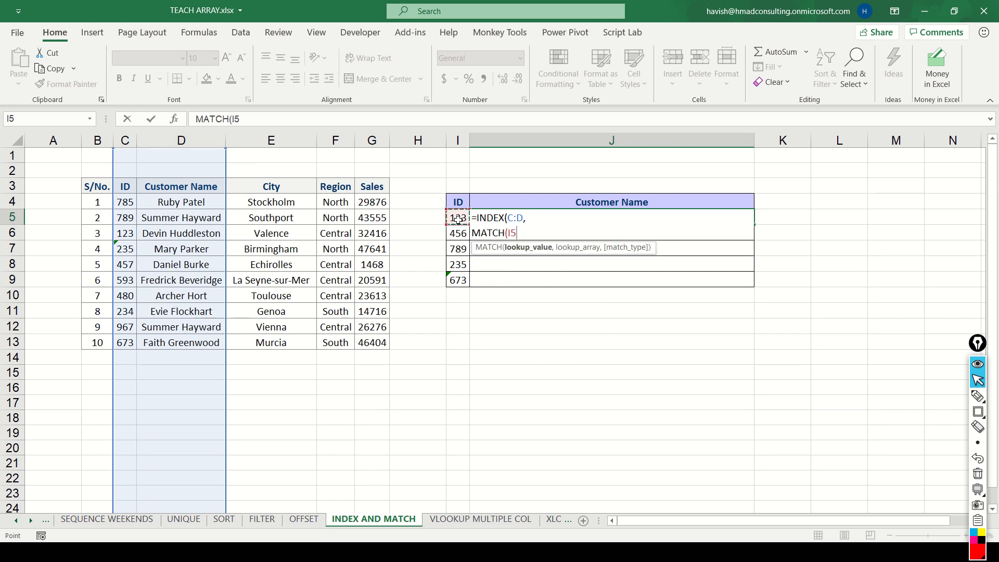
type(",")
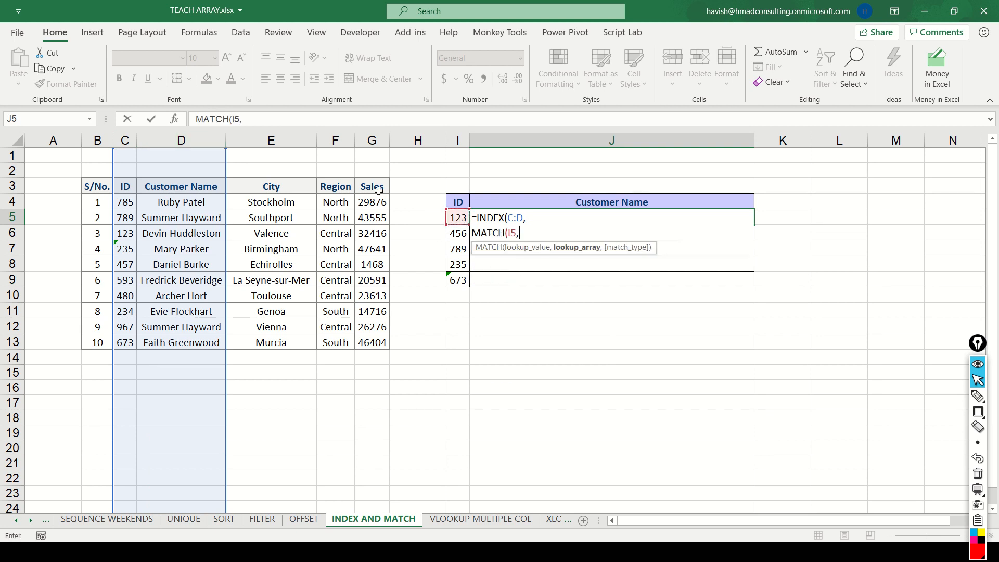
left_click(125, 139)
type(",0")
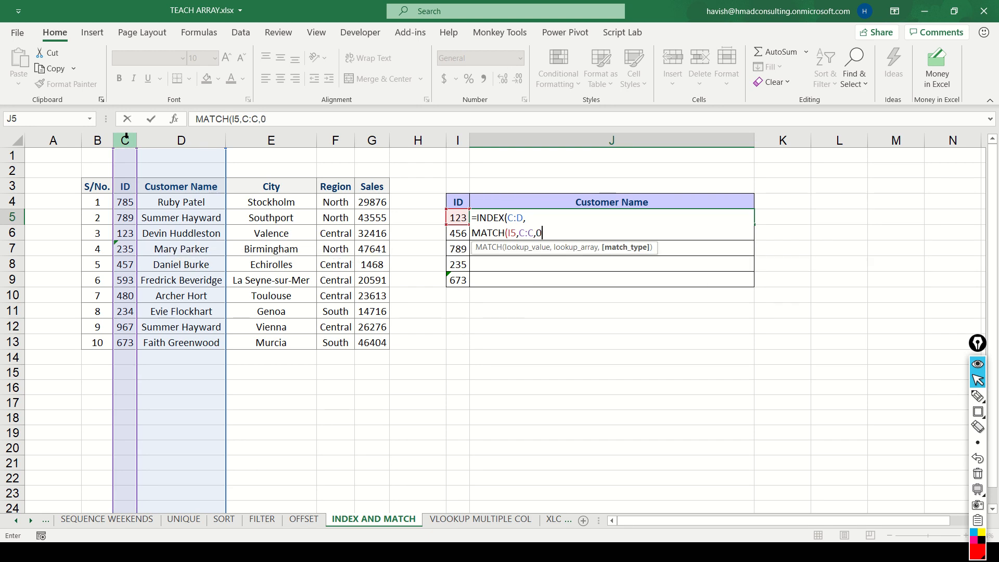
type("),")
key("alt+Return")
type("2)")
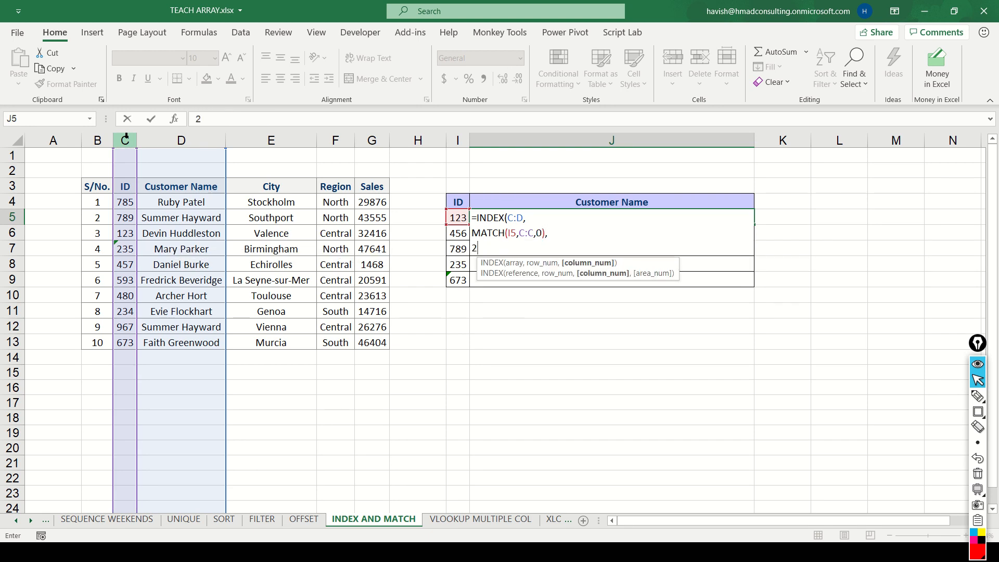
key("Return")
Fill the INDEX and MATCH formula down from J5 to J9
key("shift+Down")
key("shift+Down")
key("shift+Down")
key("ctrl+d")
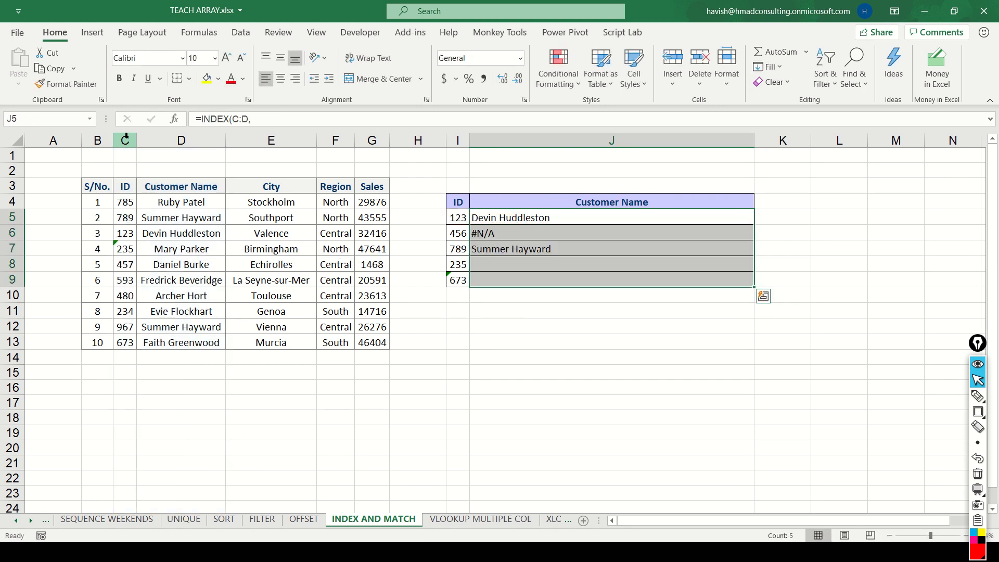
key("Down")
key("Up")
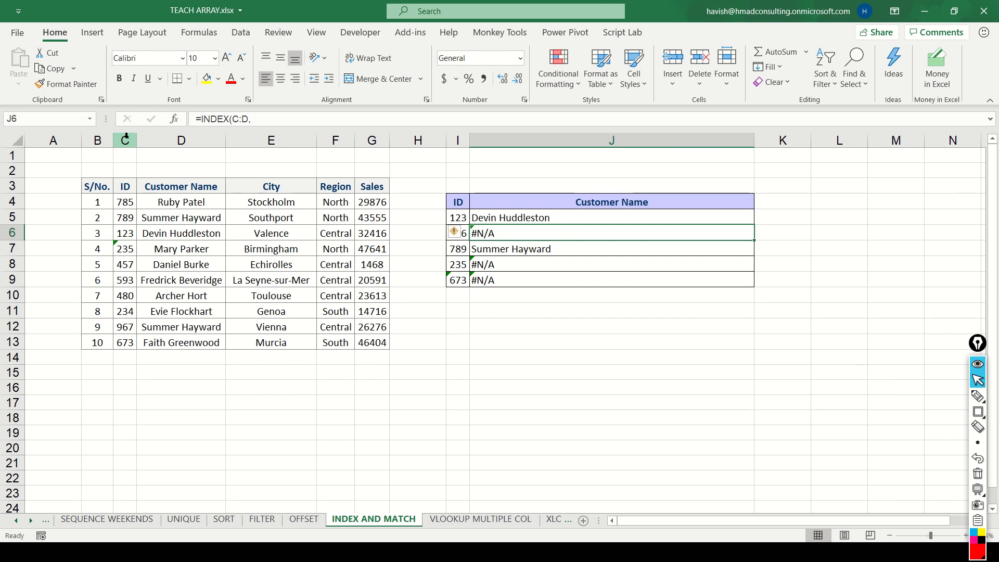
Wrap the lookup value I5 in VALUE inside the MATCH function of J5
key("Up")
key("F2")
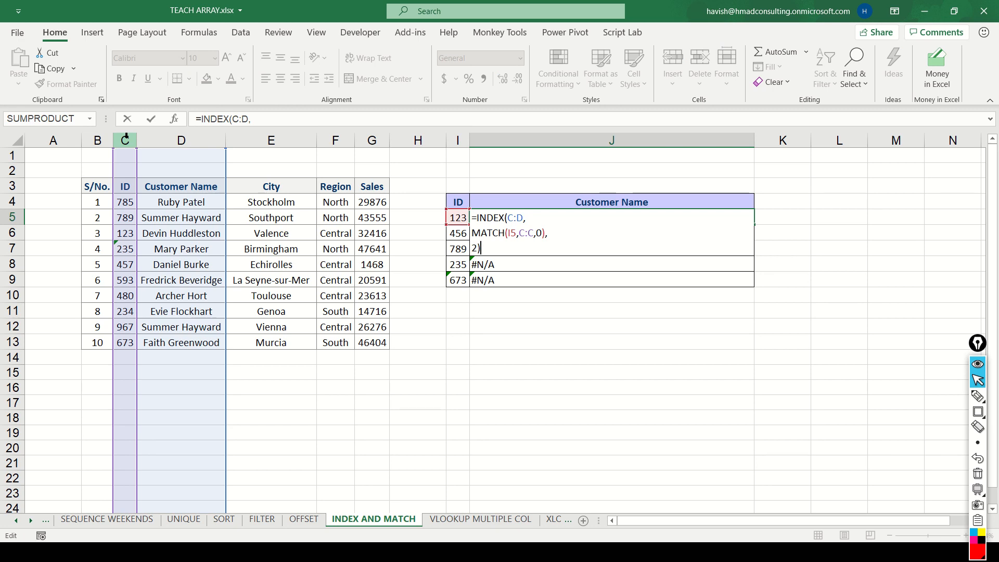
key("Up")
key("Right")
key("Right")
key("Right")
key("Right")
key("Right")
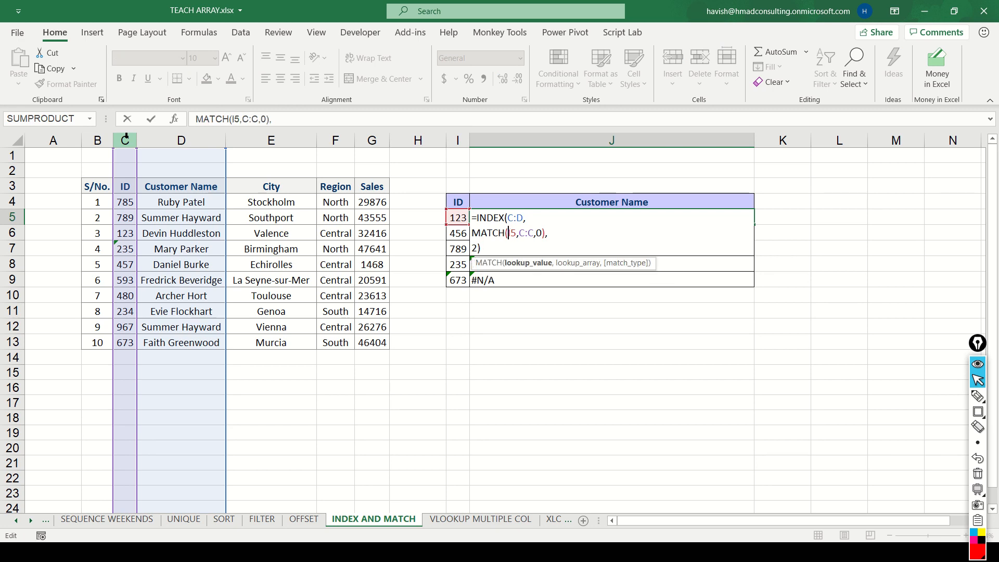
type("VALUE(I5")
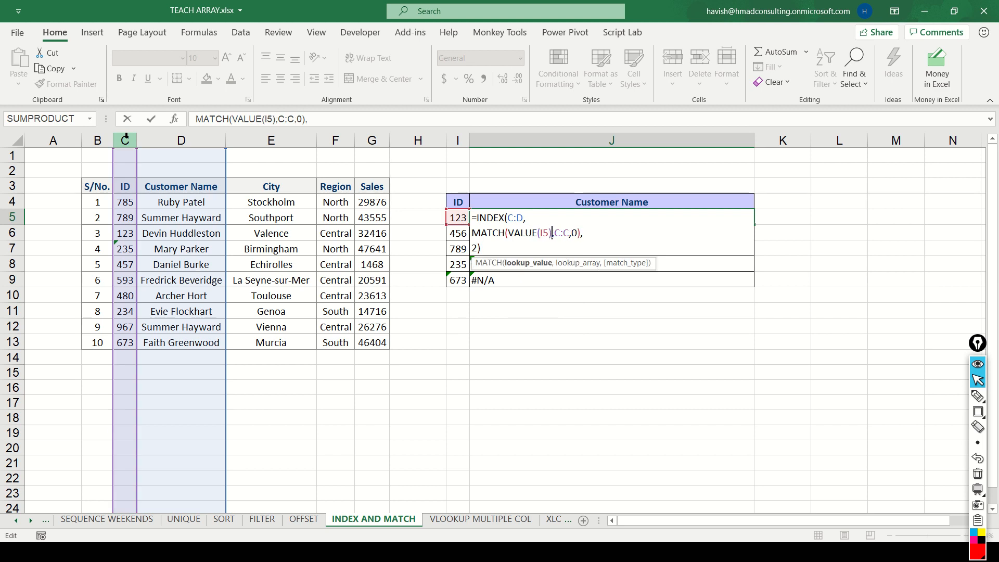
Wrap the lookup array C:C in VALUE inside the MATCH function of J5 and commit the formula
key("Right")
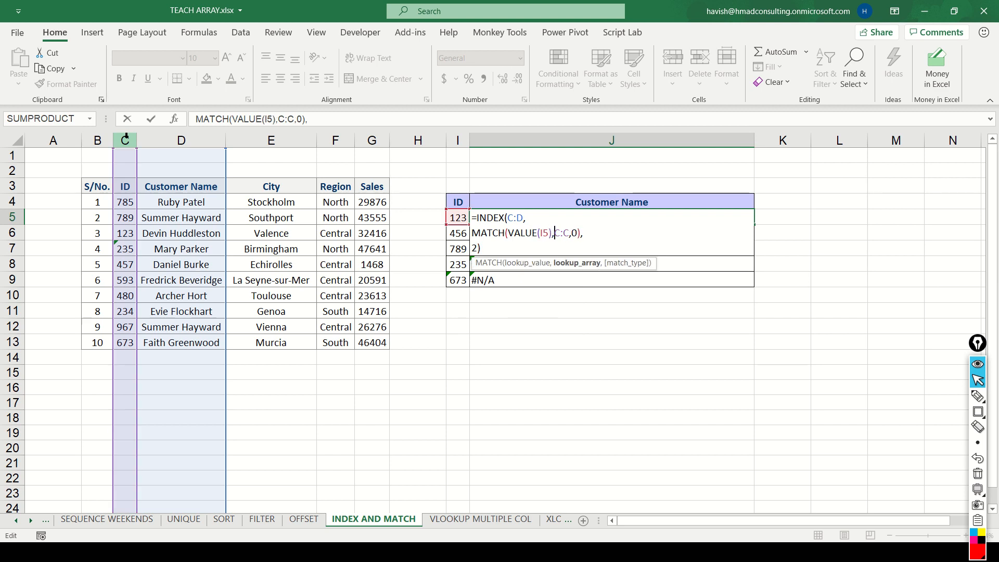
type("VALUE(")
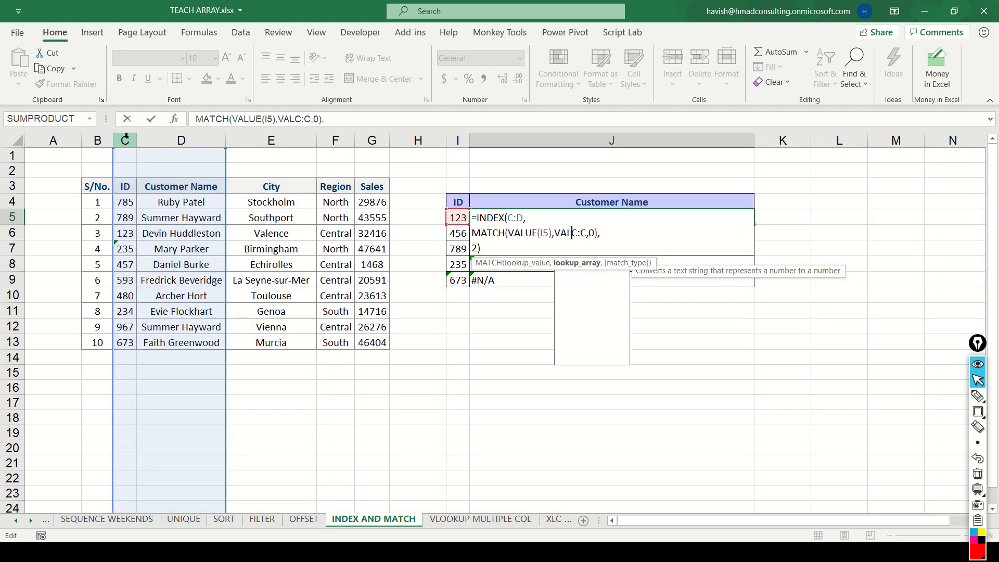
key("Right")
key("Right")
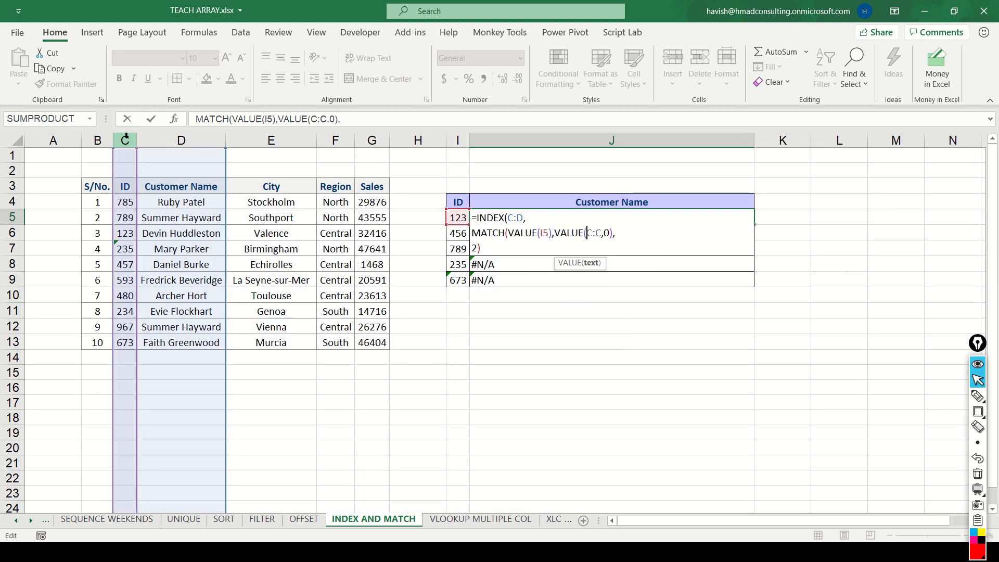
type(")")
key("ctrl+shift+Return")
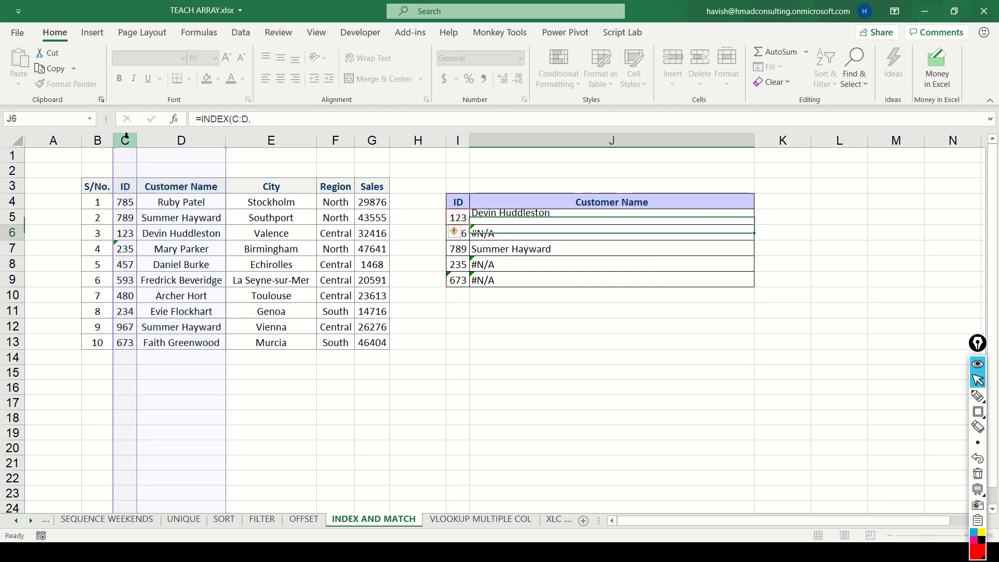
Fill the formula with the VALUE conversions down from J5 to J9
key("shift+Down")
key("shift+Down")
key("shift+Down")
key("shift+Down")
key("ctrl+d")
Examine the IDs and returned customer names in rows 8 and 9 of the lookup table
key("Left")
key("Down")
key("Down")
key("Down")
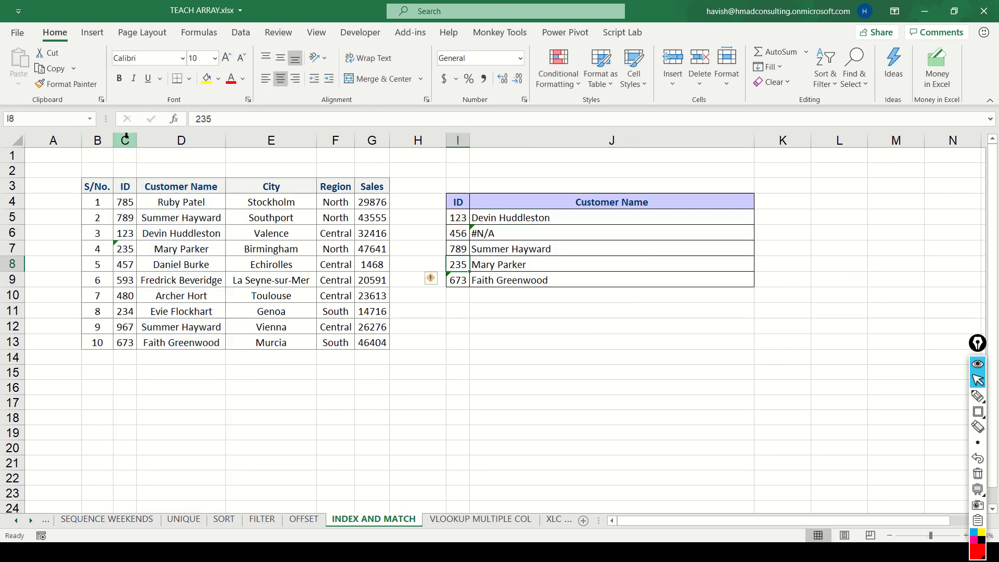
key("shift+Down")
key("shift+Right")
key("Right")
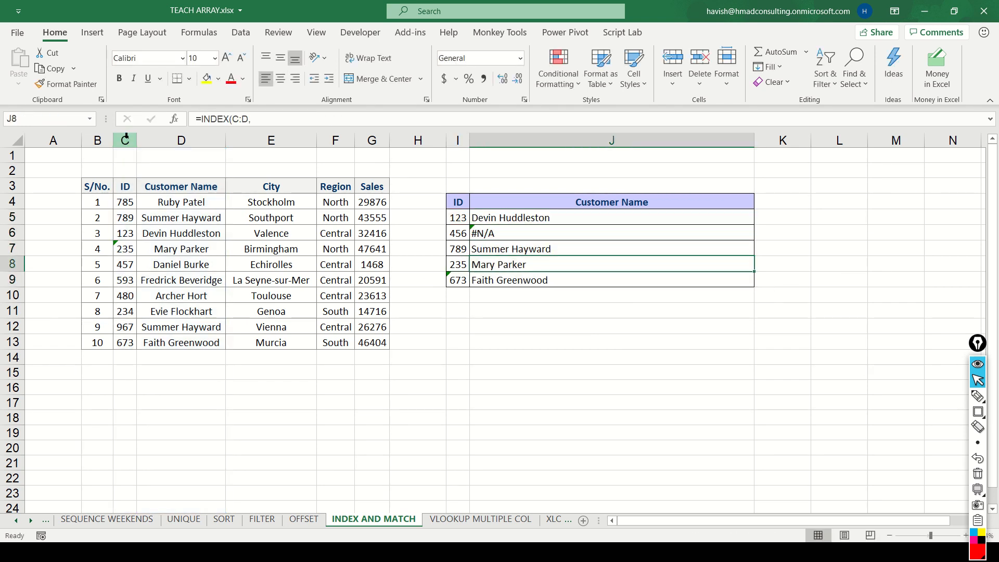
key("Left")
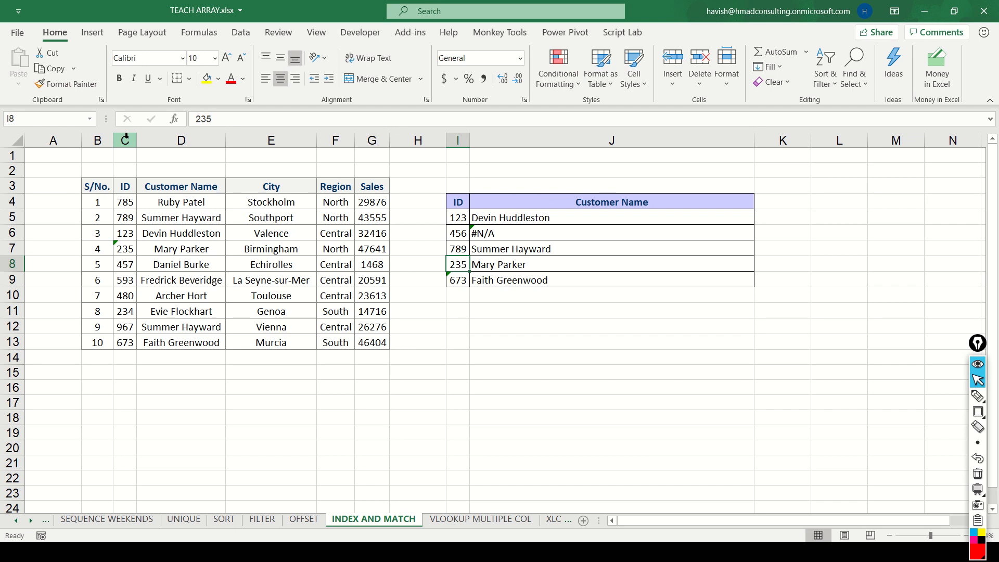
Wrap the J5 formula in IFERROR with "DOES NOT EXIST" as the value for missing IDs
key("Right")
key("Up")
key("Up")
key("Up")
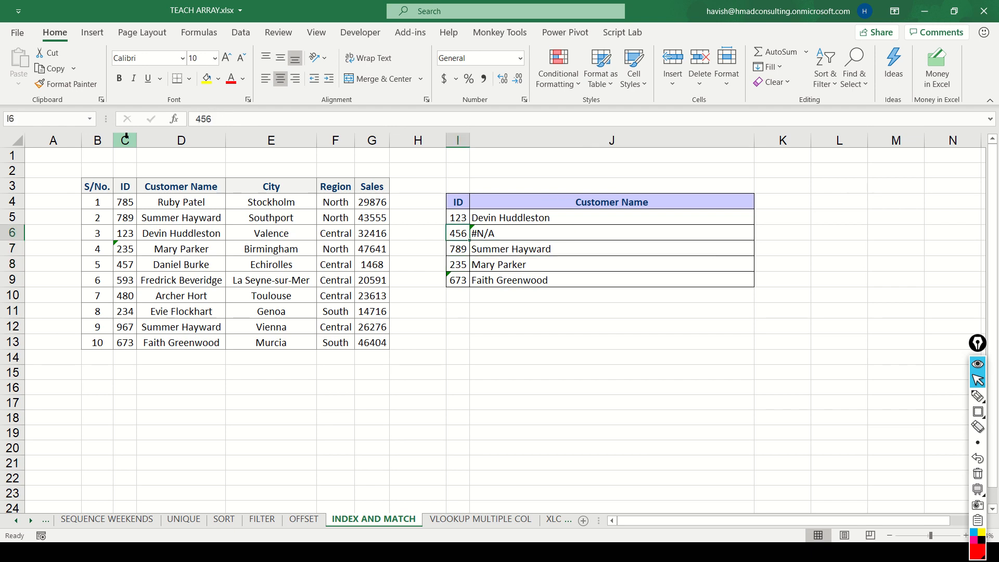
key("F2")
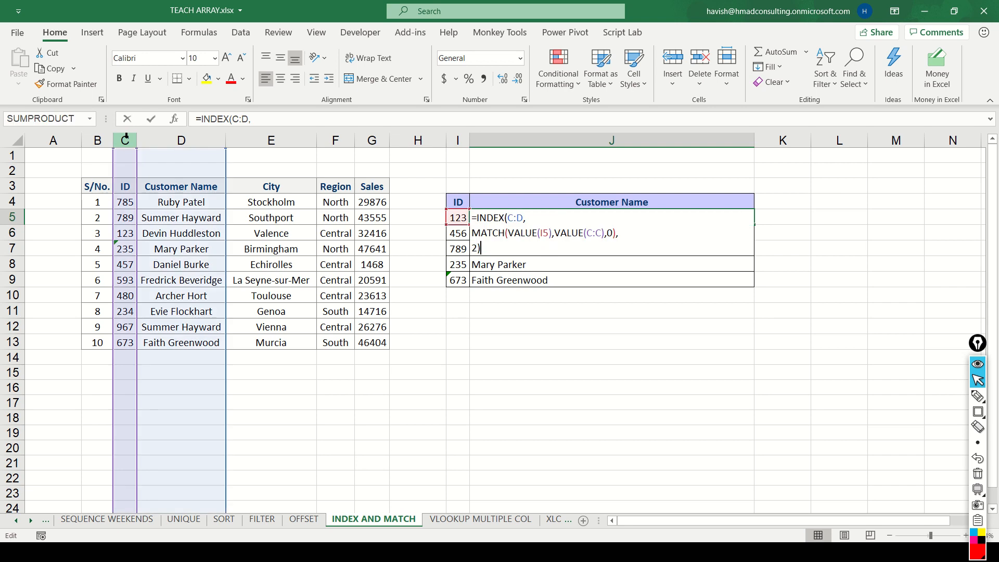
type("IFERROR(")
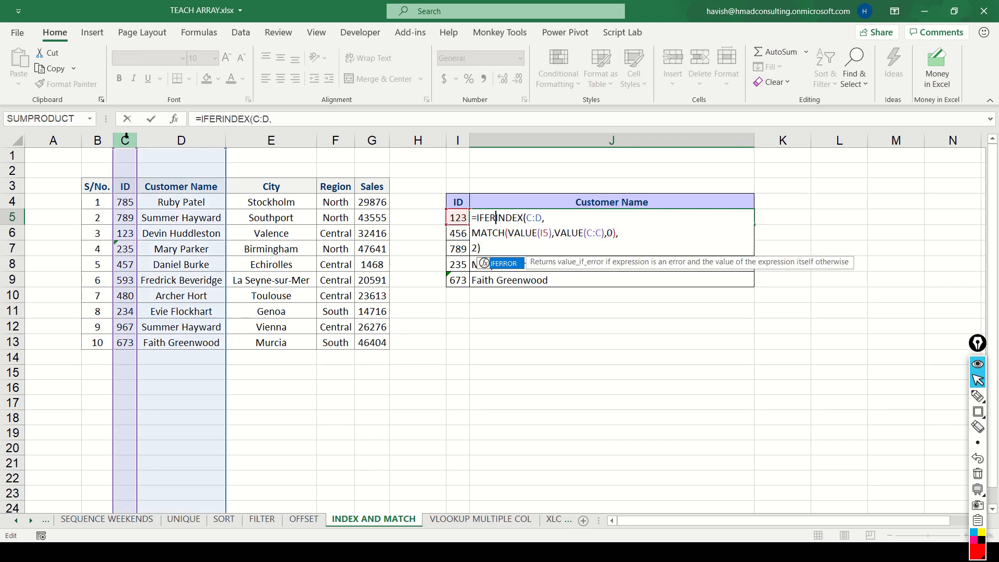
key("Down")
key("Down")
type(",")
key("alt+Return")
type("\"")
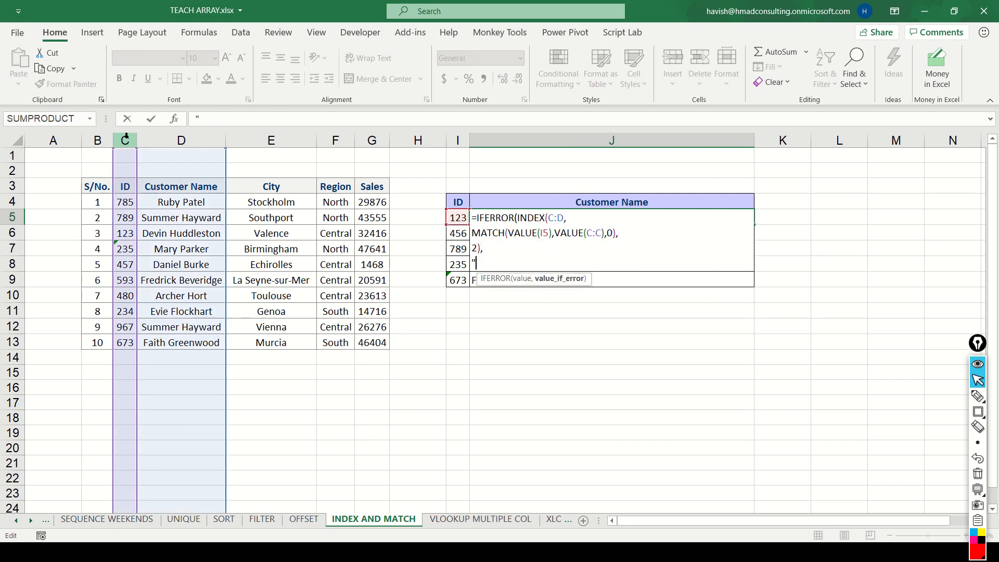
type("DOES NOT EXIST\")")
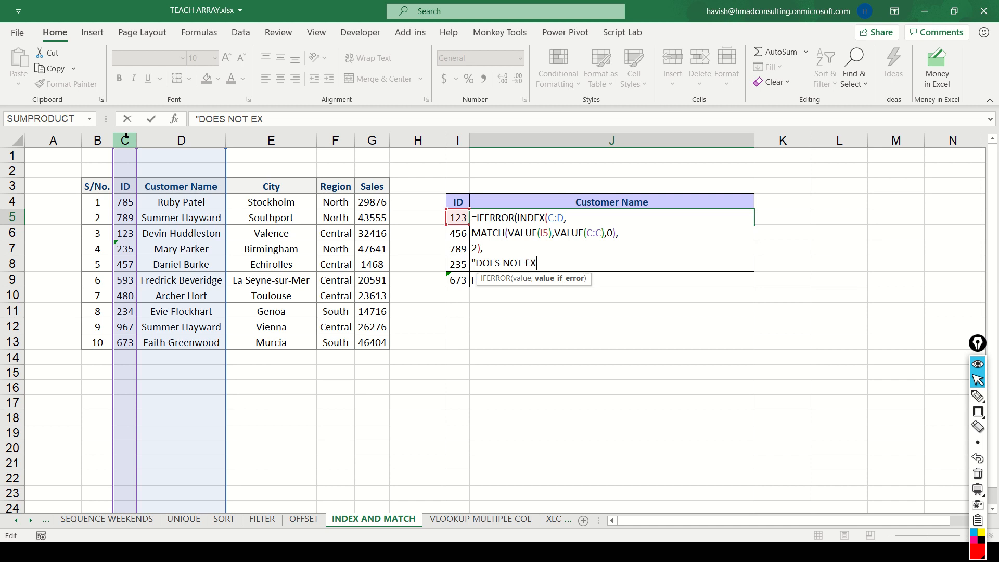
key("ctrl+Return")
Fill the IFERROR formula down from J5 to J9
key("shift+Down")
key("shift+Down")
key("shift+Down")
key("shift+Down")
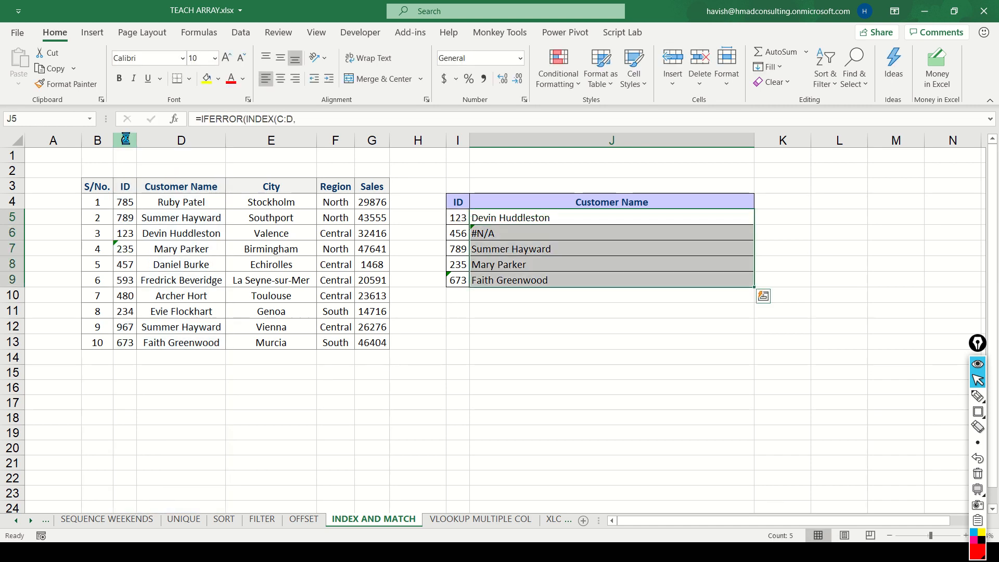
key("ctrl+d")
Review the IFERROR, INDEX and MATCH formula in J5 against its lookup ID in I5
key("F2")
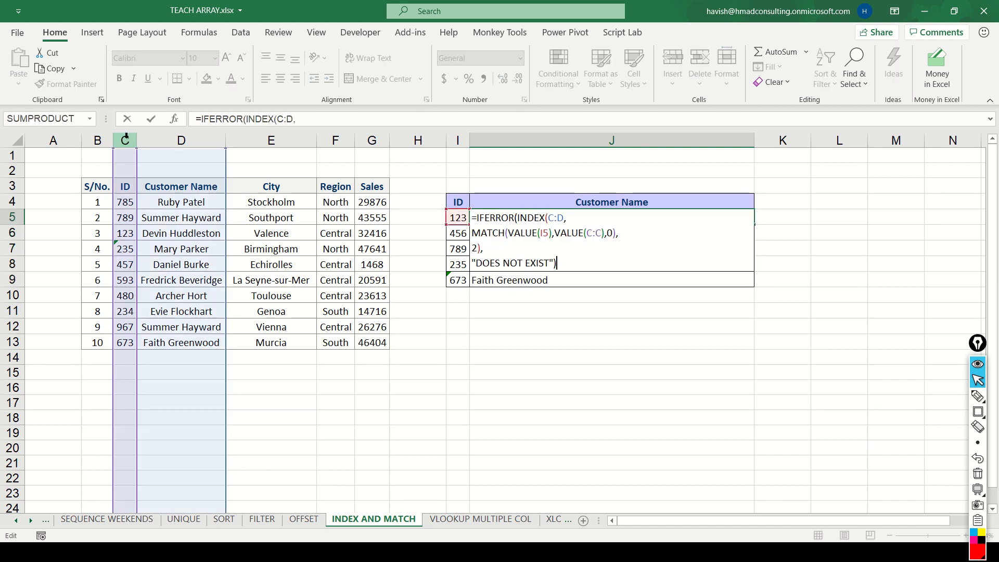
key("Escape")
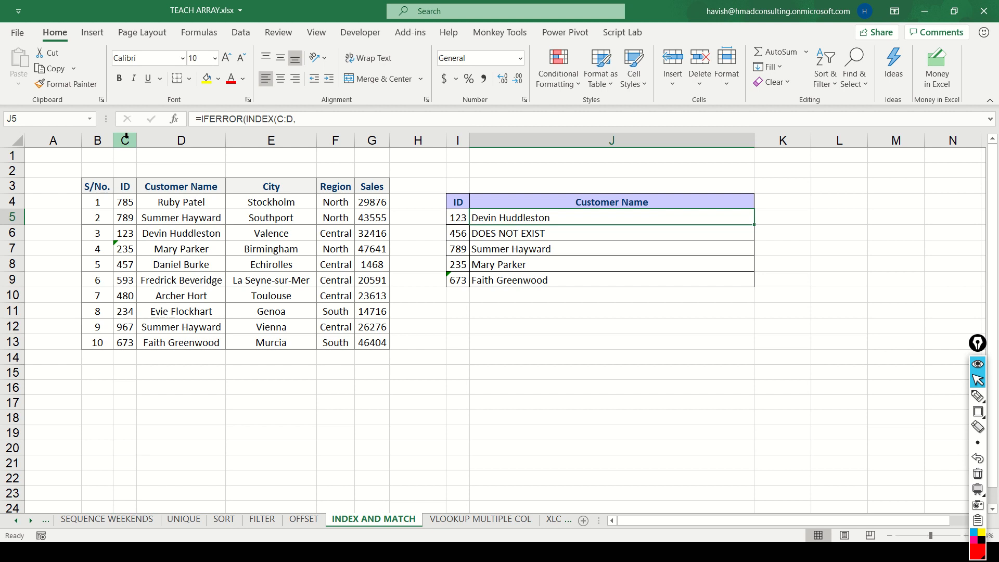
scroll(156, 182, "up", 2)
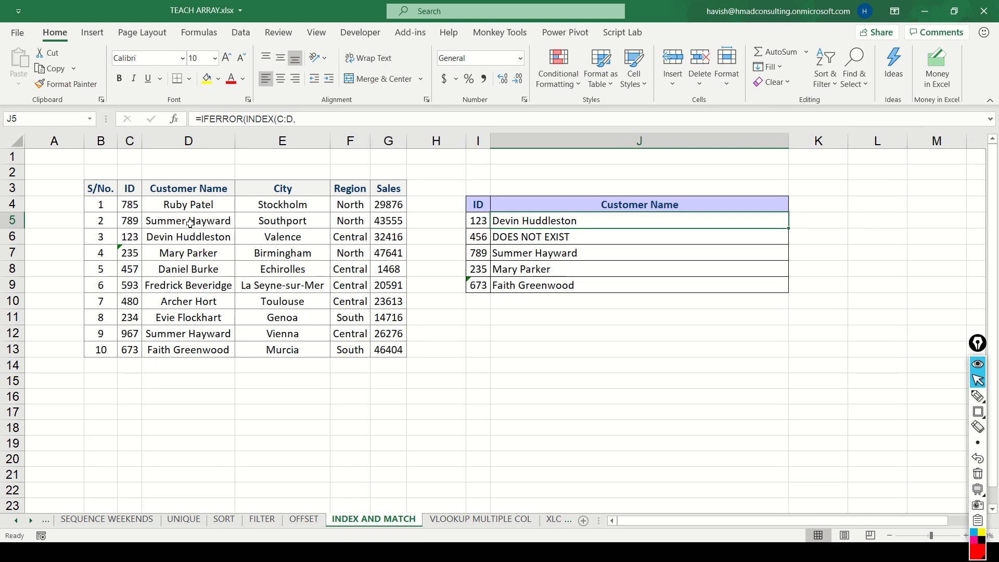
key("Left")
key("Right")
key("Left")
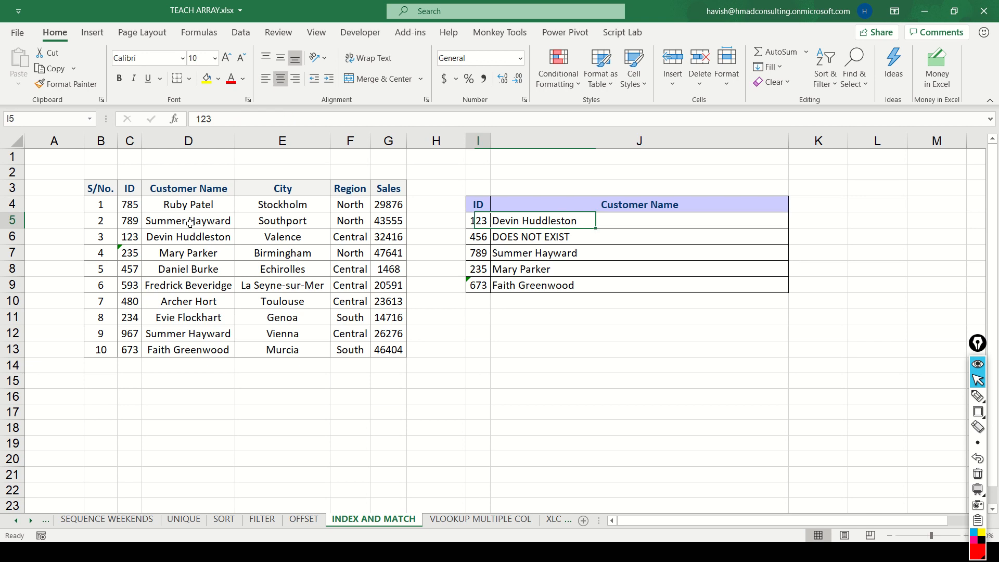
key("Right")
key("F2")
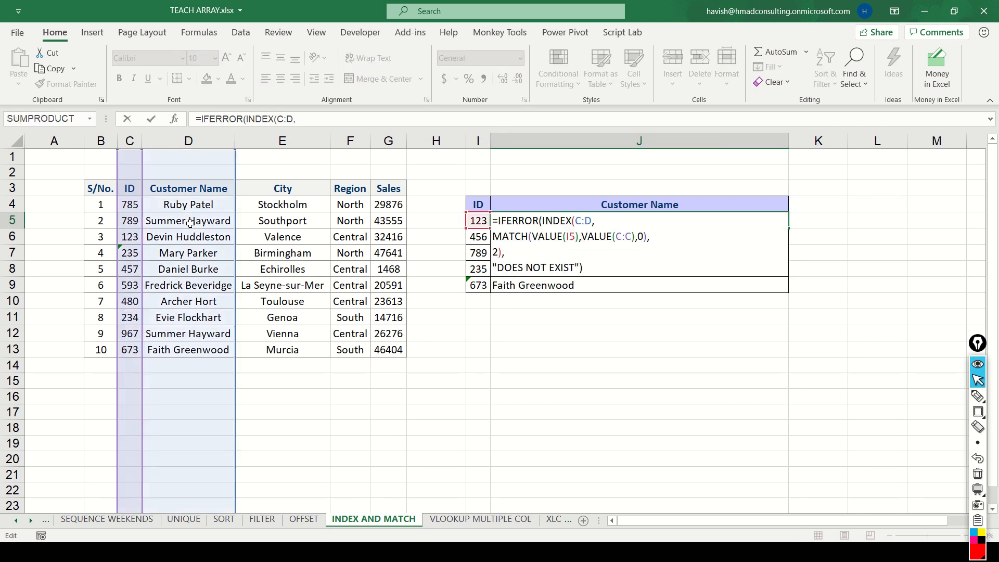
Extend the MATCH lookup value in the J5 formula from a single cell to the range I5:I9
key("Up")
key("Up")
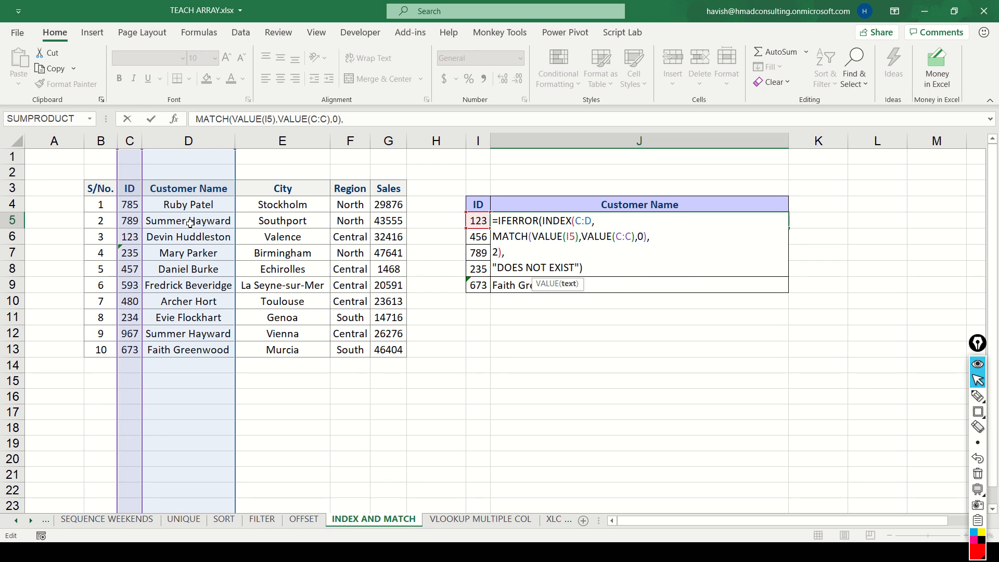
type(";")
key("BackSpace")
type(":I")
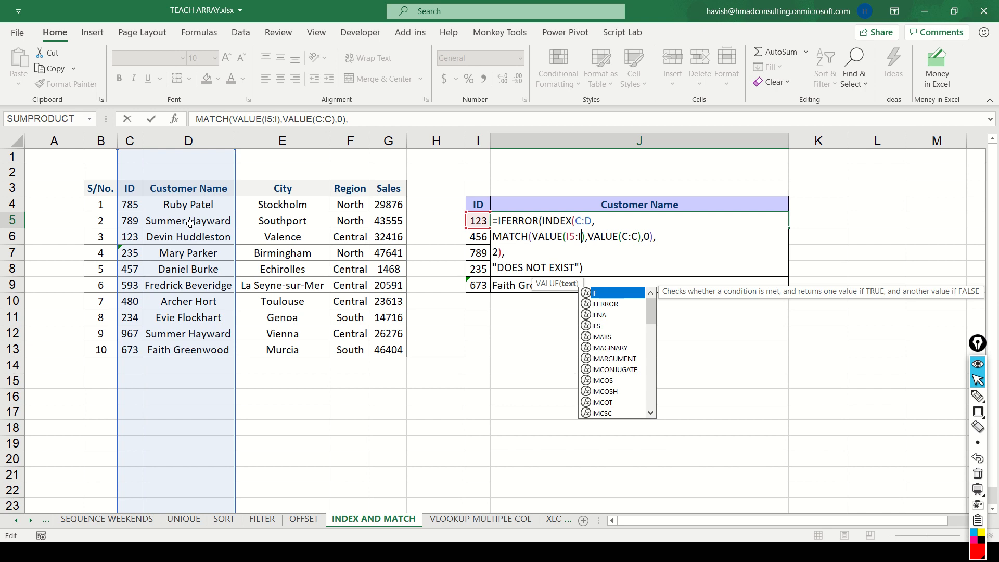
key("Return")
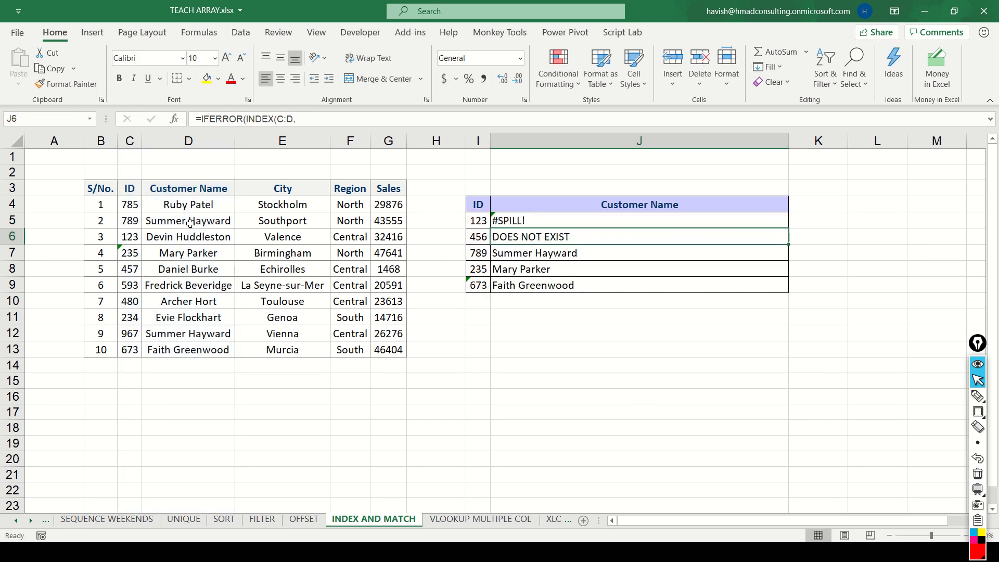
Clear the old formulas in J6:J9 so the J5 array formula can spill
key("shift+Down")
key("shift+Down")
key("shift+Down")
key("Delete")
key("Up")
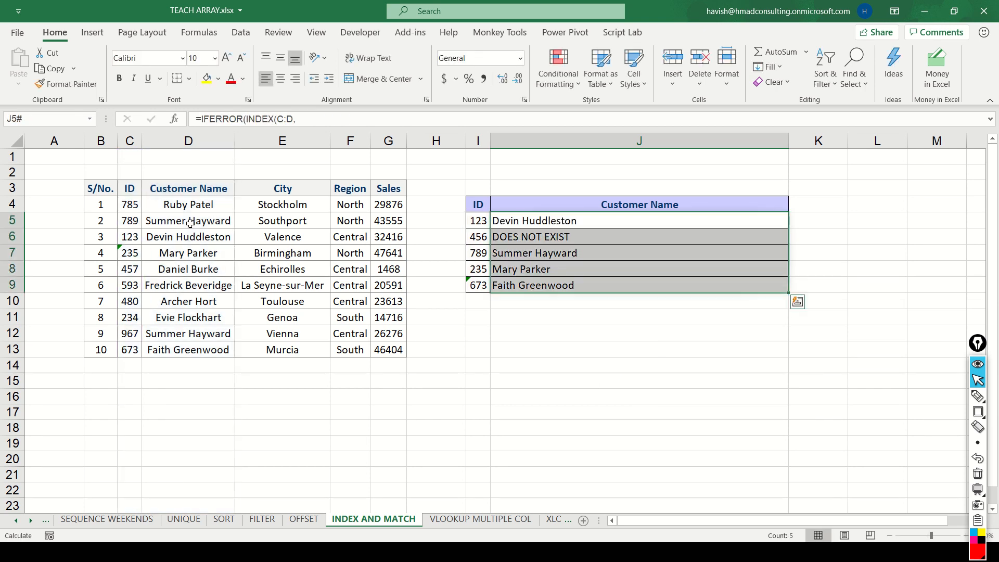
Review the J5 array formula against its lookup IDs in I5:I9 and the spilled names in J5:J9
key("F2")
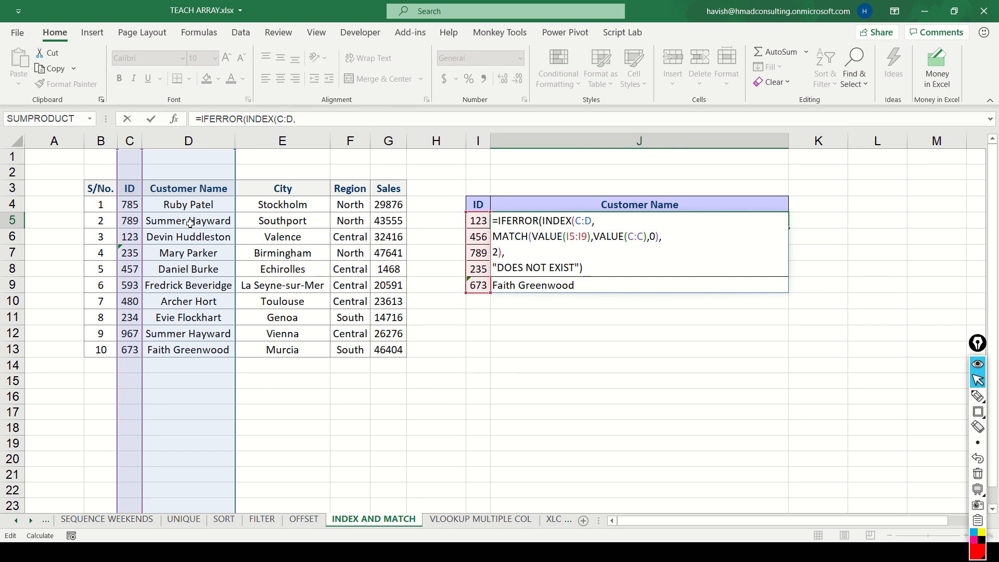
key("Escape")
key("Left")
key("shift+Down")
key("shift+Down")
key("shift+Down")
key("shift+Down")
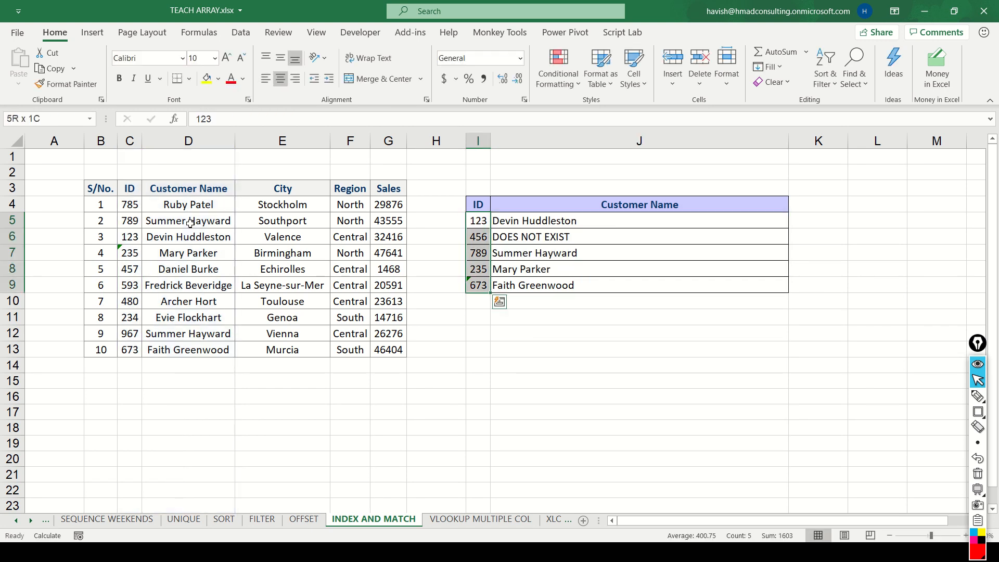
key("Right")
key("shift+Down")
key("shift+Down")
key("shift+Down")
key("shift+Down")
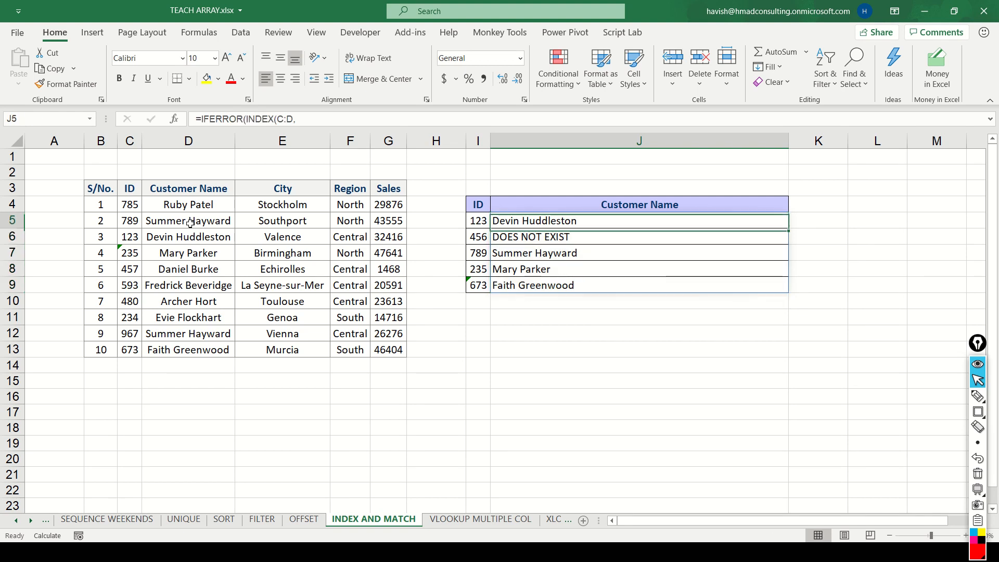
key("F2")
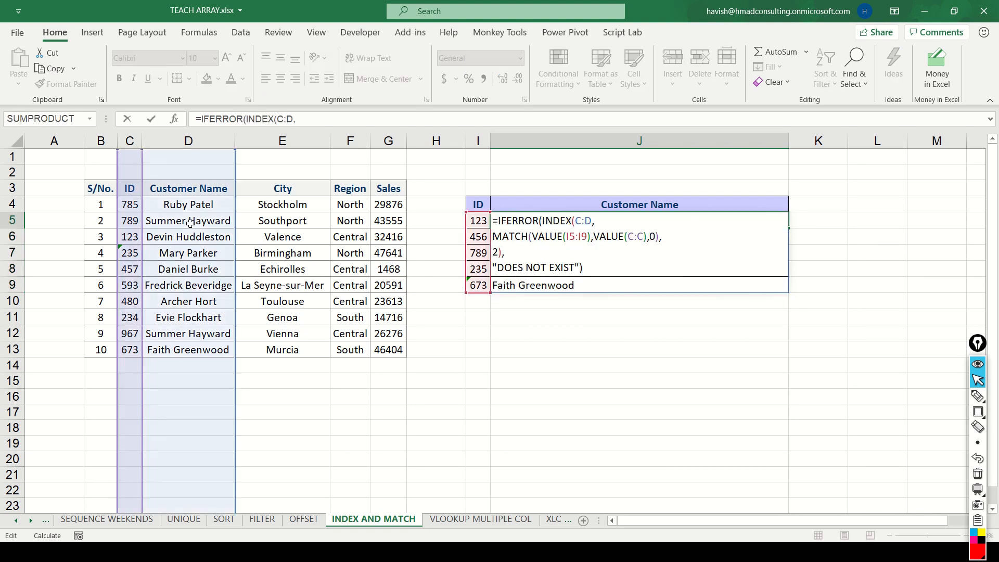
key("Escape")
Switch to the VLOOKUP MULTIPLE COL sheet and examine the lookup table's column headers and IDs
key("ctrl+c")
key("ctrl+Page_Down")
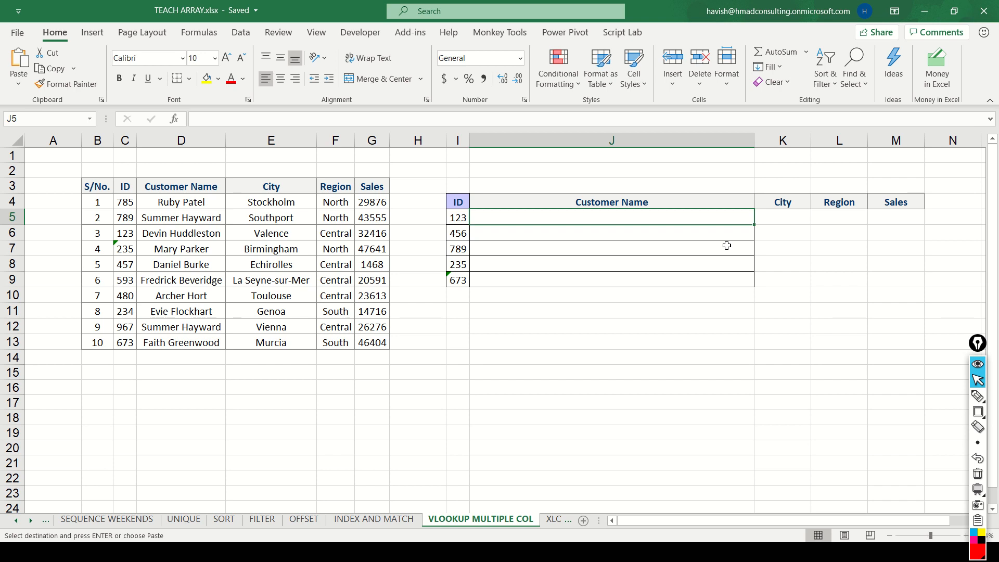
key("Left")
key("Left")
key("Left")
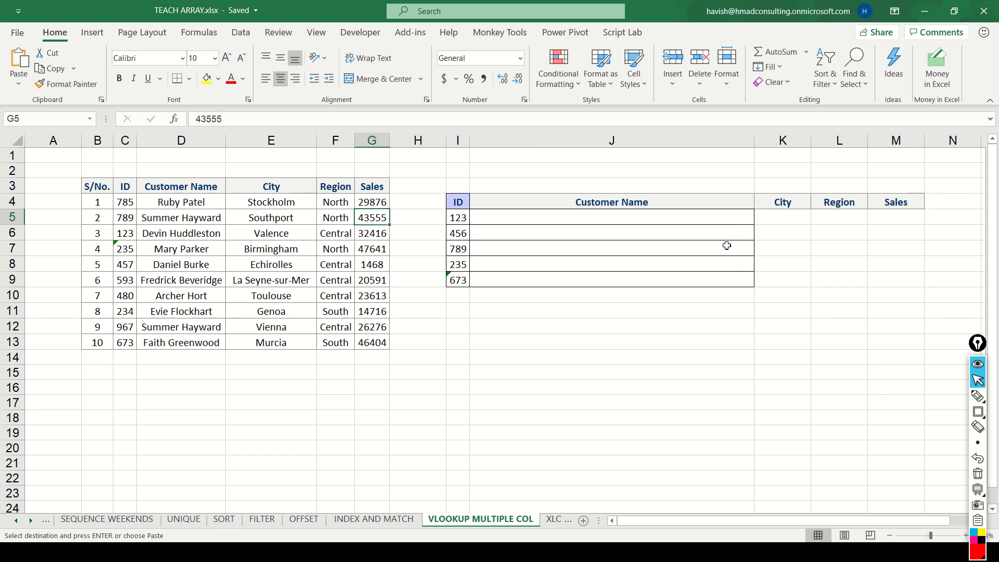
key("Up")
key("Right")
key("Right")
key("Right")
key("shift+Right")
key("shift+Right")
key("shift+Right")
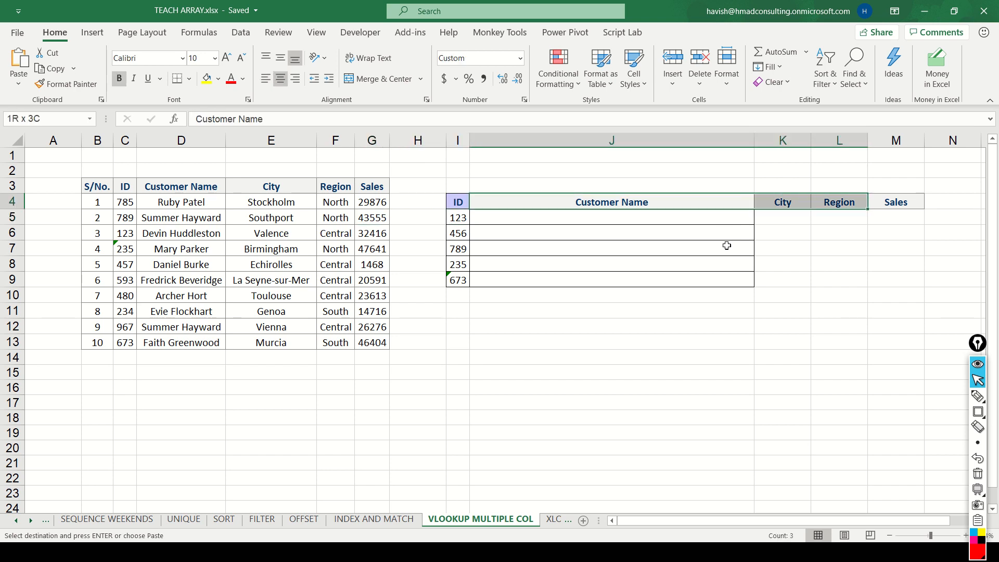
key("Left")
key("Down")
key("Down")
key("Down")
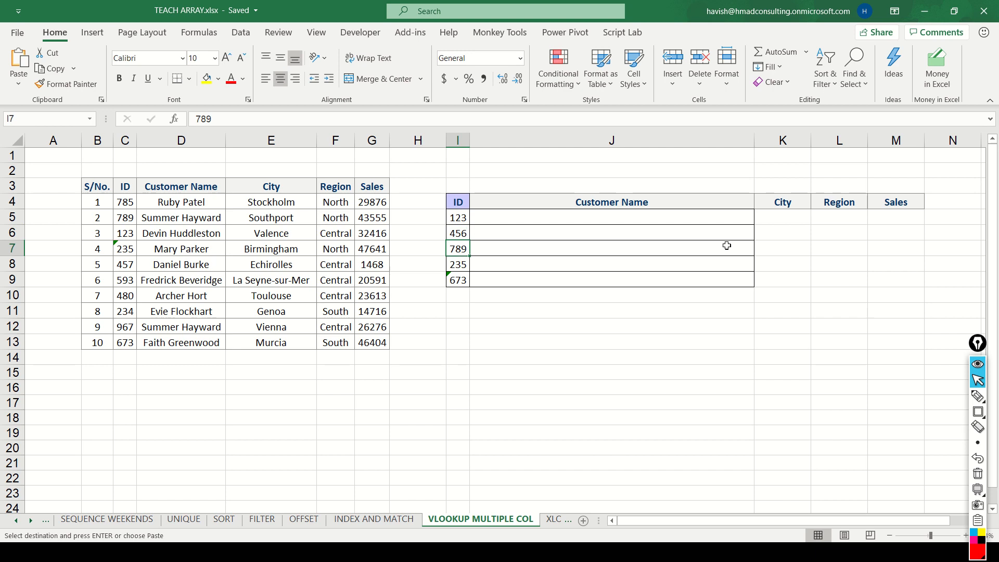
Convert the text-stored ID in C7 of the source table to a number
key("Down")
key("Left")
key("Left")
key("Left")
key("Left")
key("Left")
key("Left")
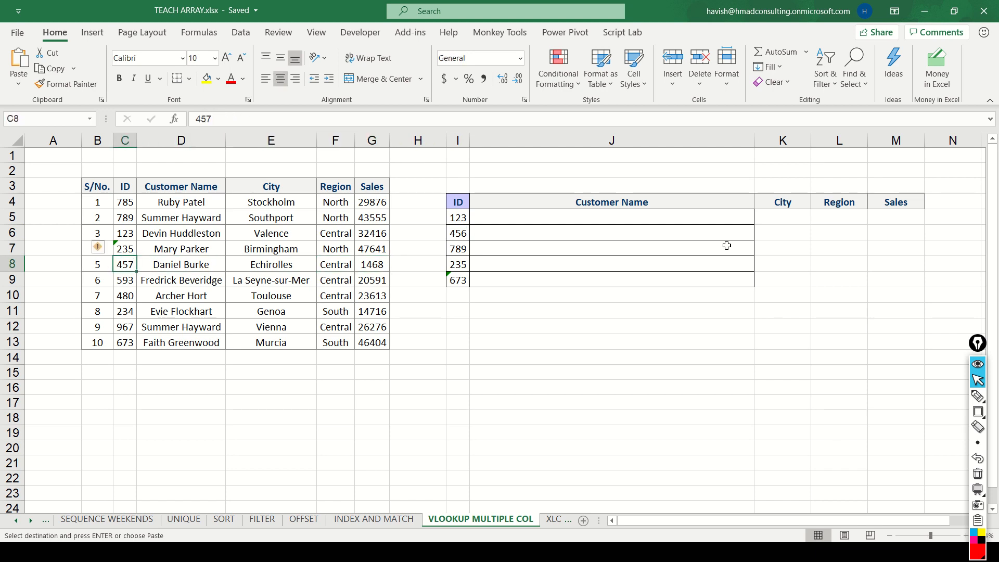
key("Up")
left_click(97, 247)
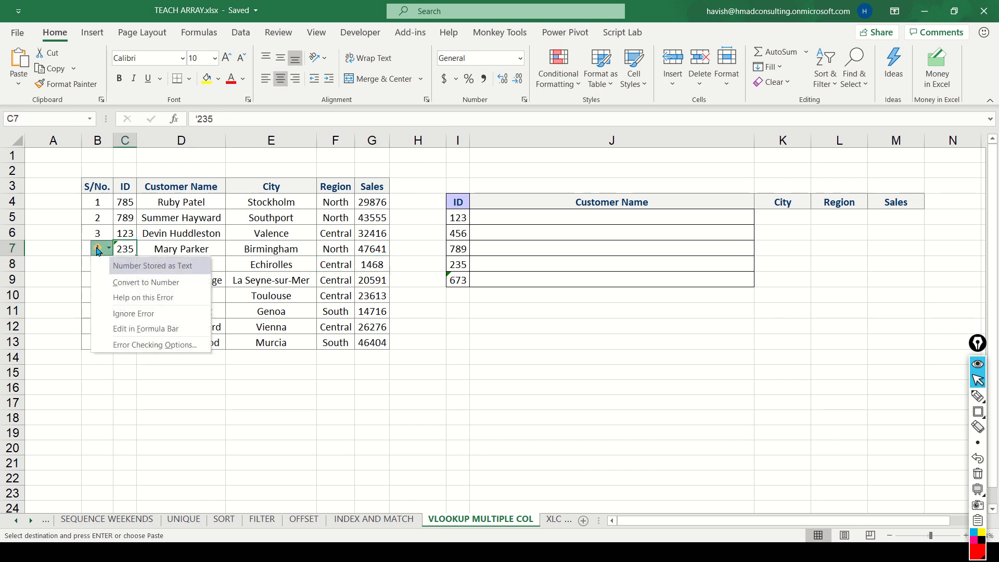
left_click(123, 282)
key("Down")
key("ctrl+Down")
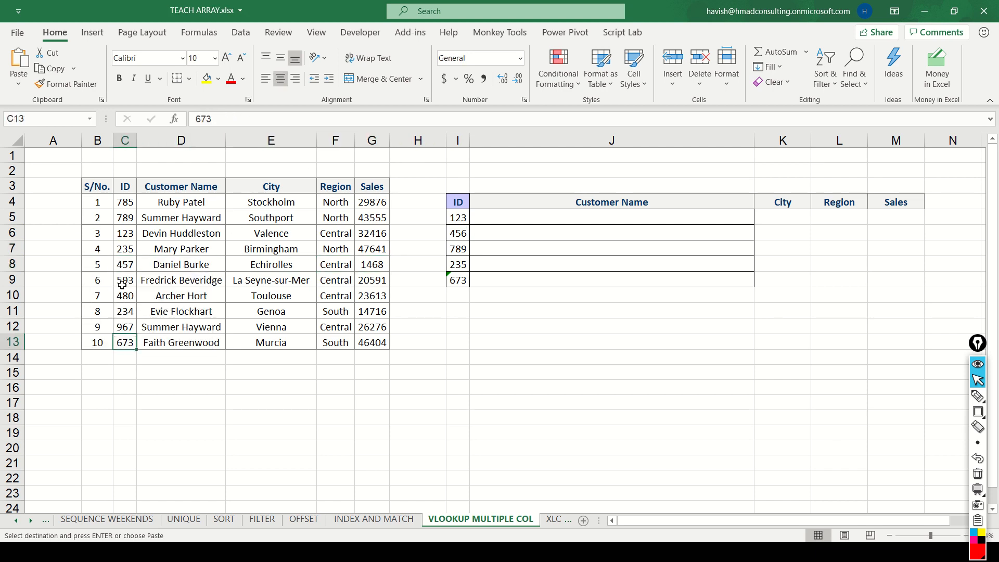
Paste I8 over the text-stored ID in I9 and re-enter the original I9 ID as a number
key("Right")
key("Right")
key("Right")
key("Up")
key("Up")
key("Up")
key("Up")
key("Up")
key("Right")
key("Right")
key("Right")
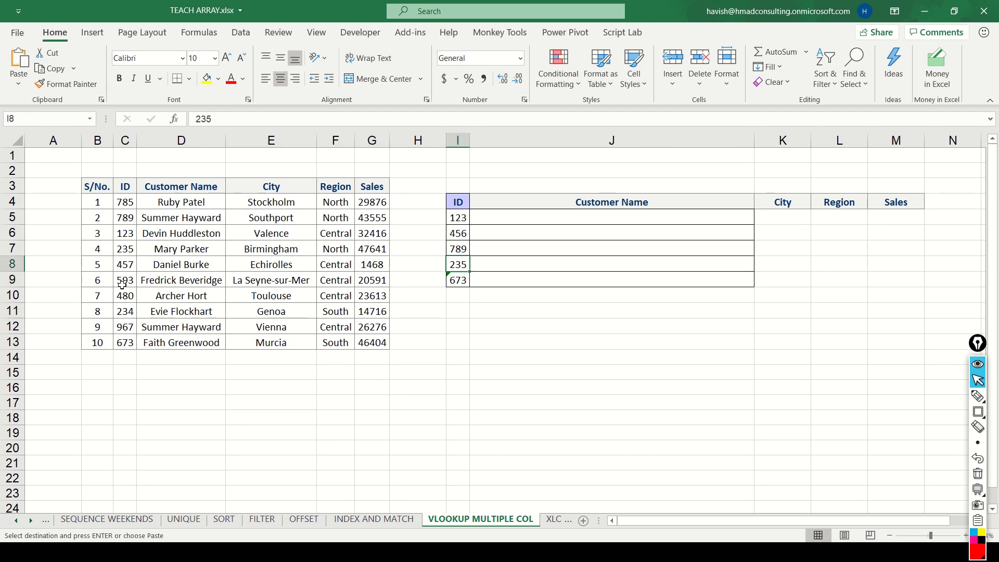
key("ctrl+c")
key("Down")
key("ctrl+v")
type("673")
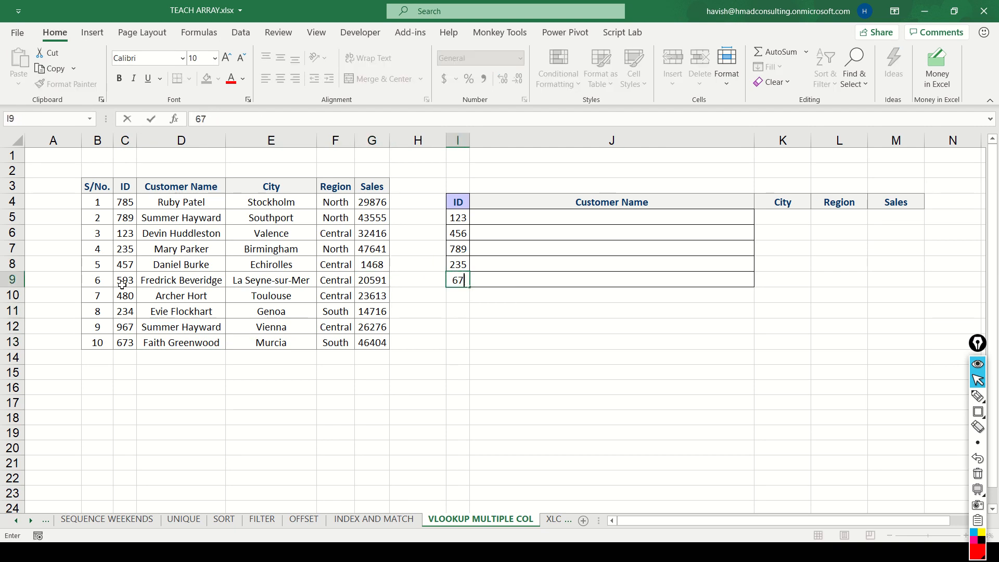
key("Return")
key("Up")
key("ctrl+Right")
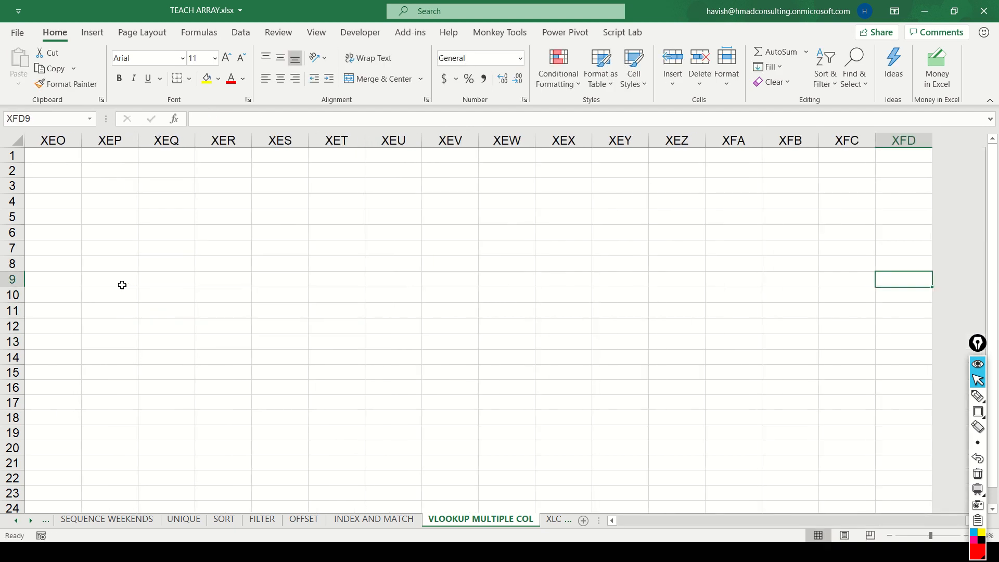
key("ctrl+Left")
key("ctrl+Left")
key("ctrl+Left")
left_click(449, 212)
key("Up")
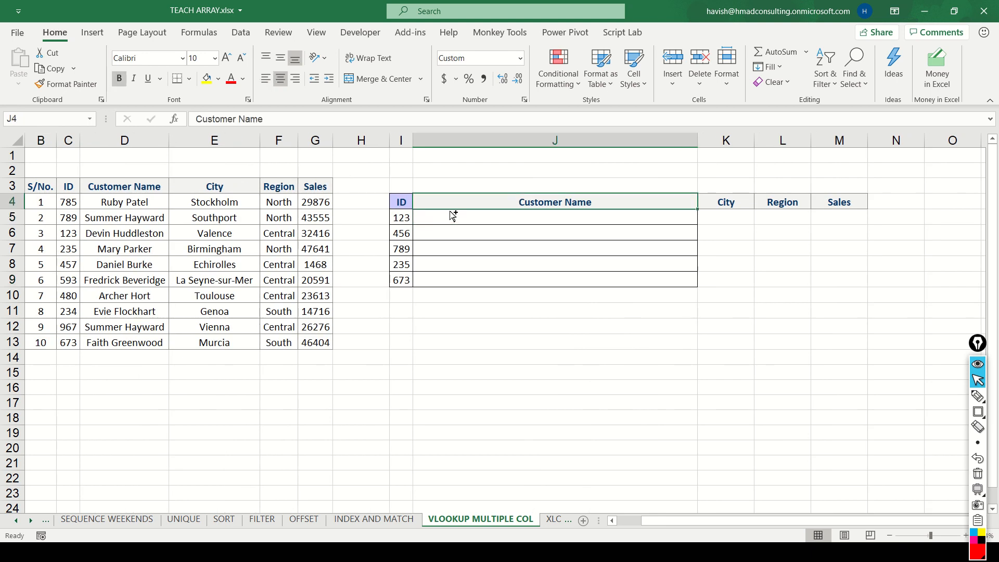
key("ctrl+shift+Right")
key("Left")
key("Home")
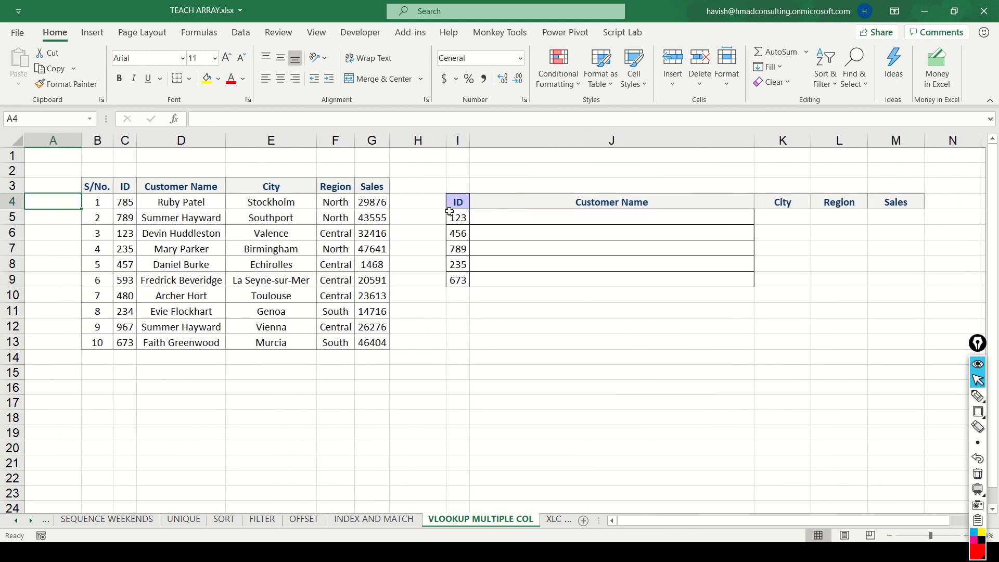
Enter =VLOOKUP(I5,C:G,{2,3,4,5},FALSE) in J5 to return the customer name, city, region and sales together
left_click(602, 230)
key("Up")
type("=VLO")
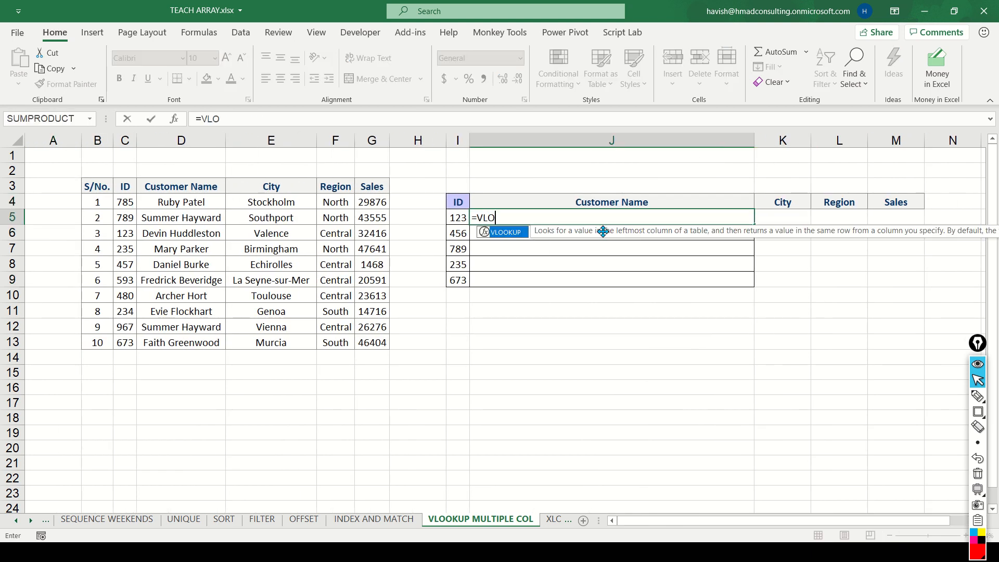
key("Tab")
left_click(454, 214)
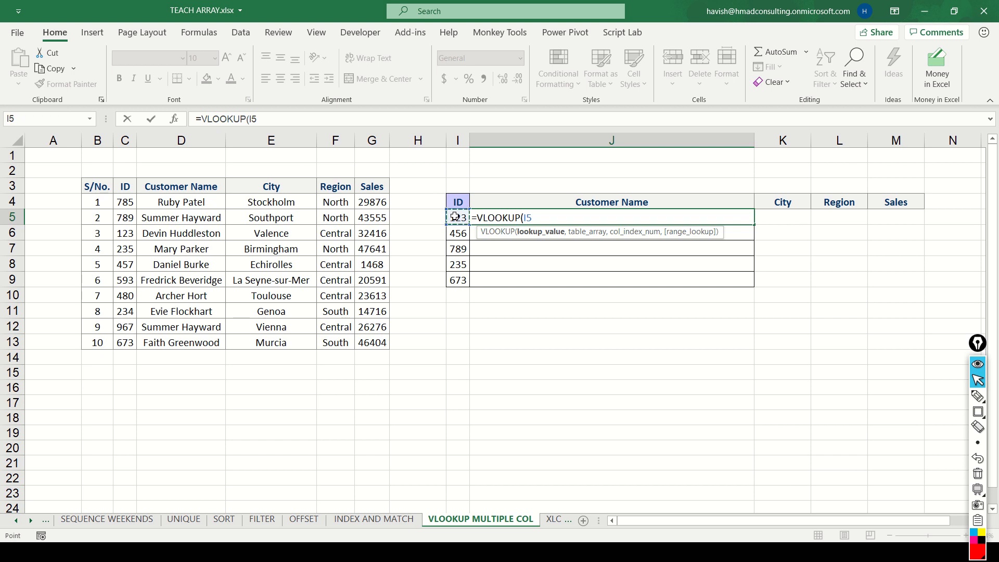
type(",")
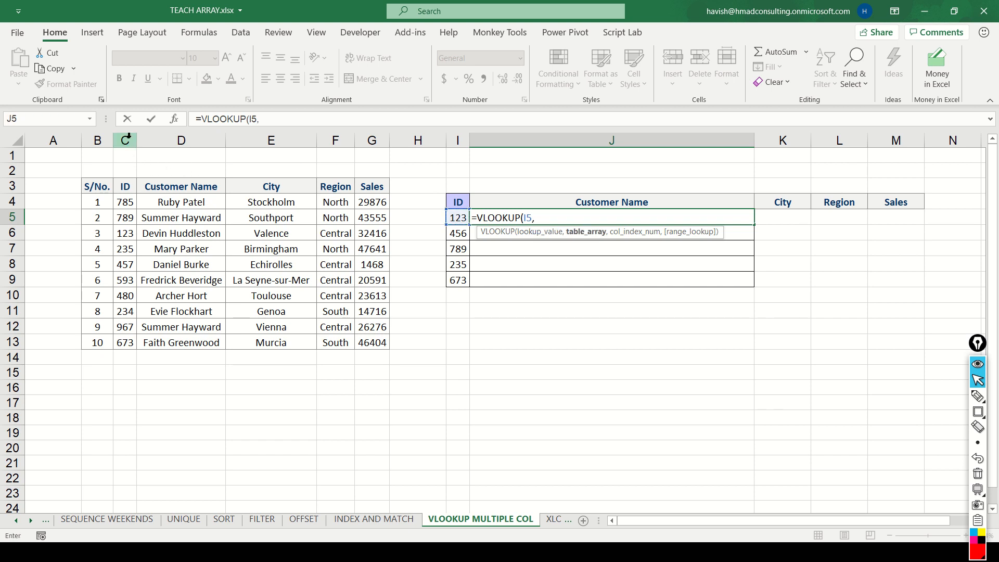
left_click_drag(128, 137, 378, 175)
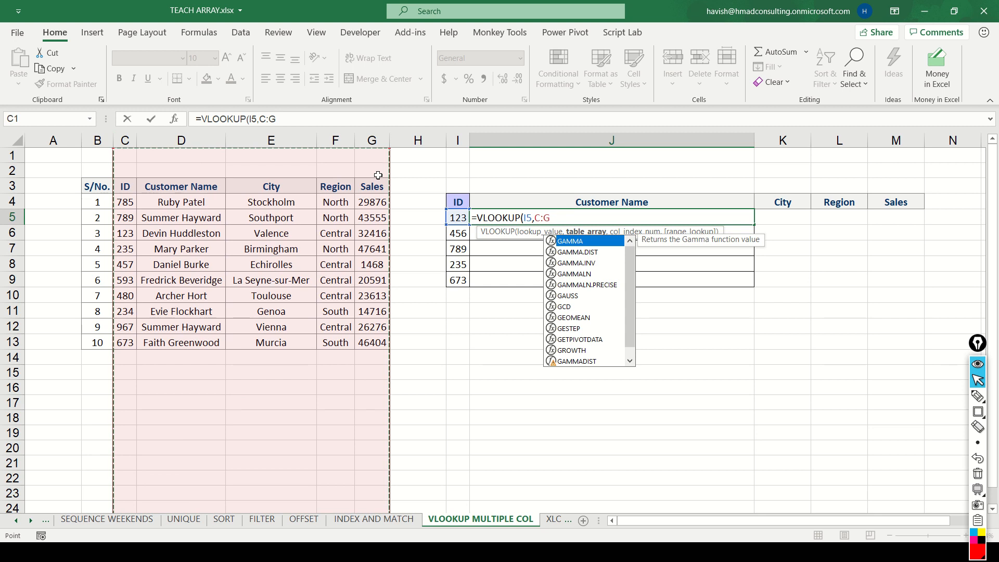
type(",")
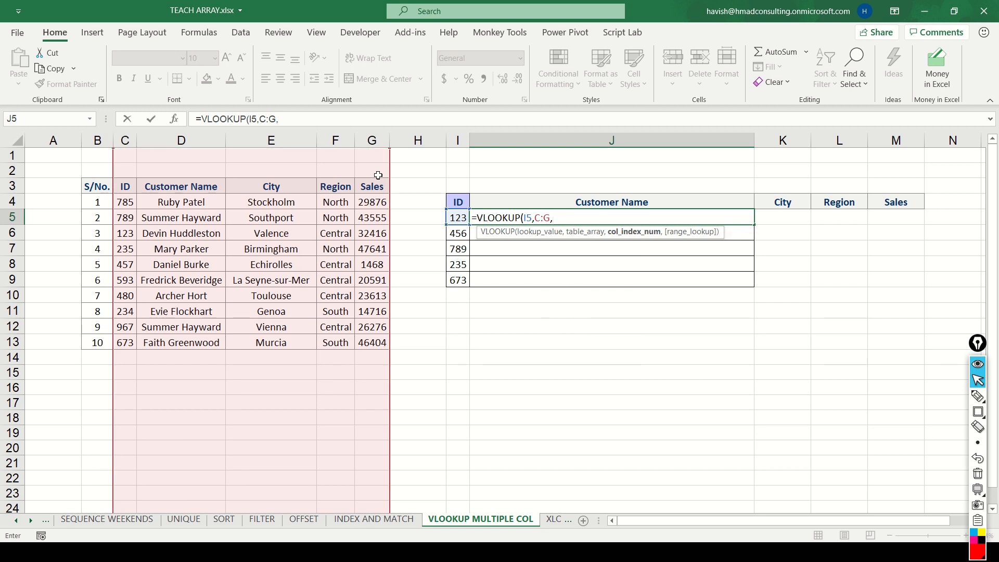
type("(")
key("BackSpace")
type("{2,3,4,5")
type("},FA")
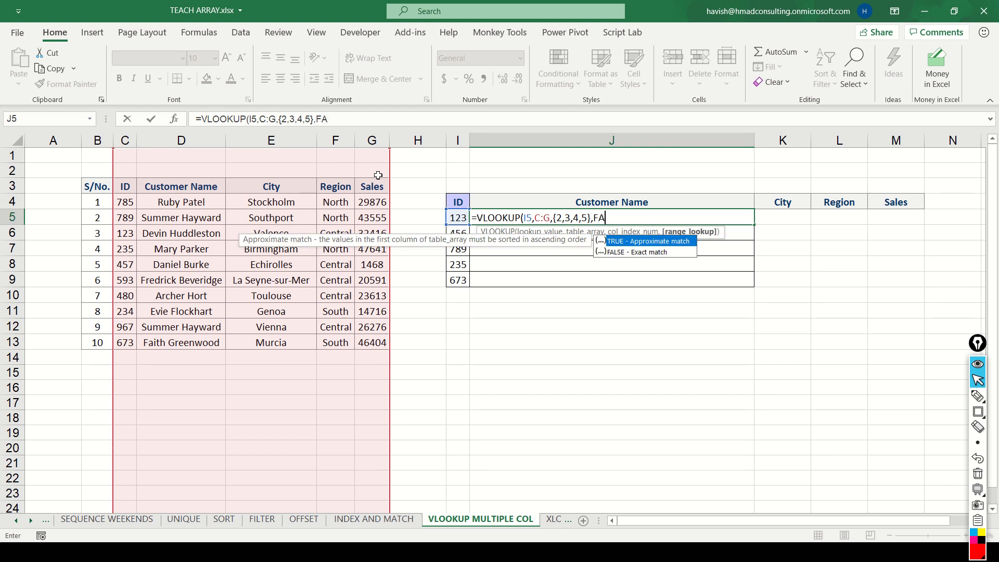
type("LSE)")
key("Return")
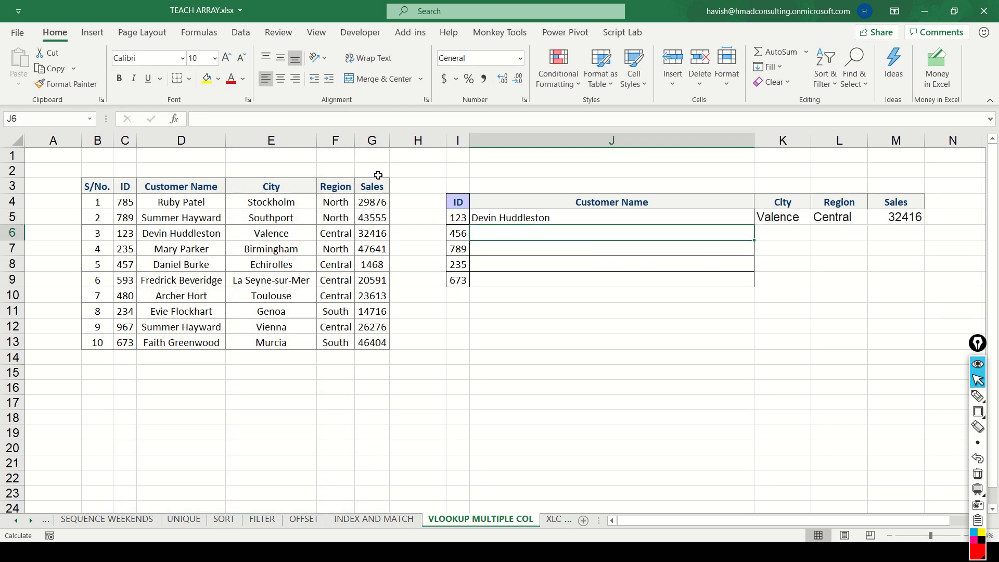
Extend the lookup value in the J5 VLOOKUP formula to the range I5:I9
key("Up")
key("shift+Right")
key("shift+Right")
key("shift+Right")
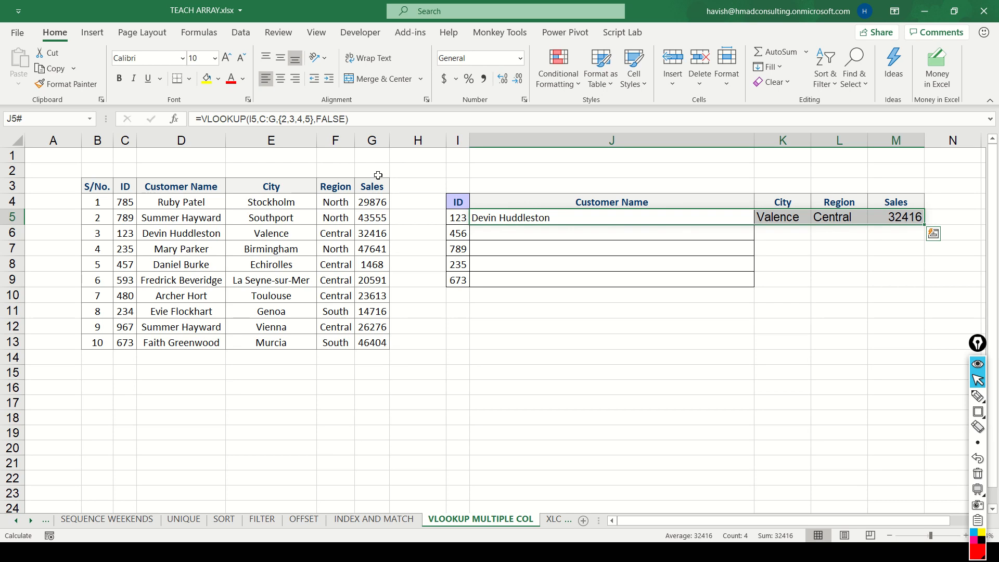
key("F2")
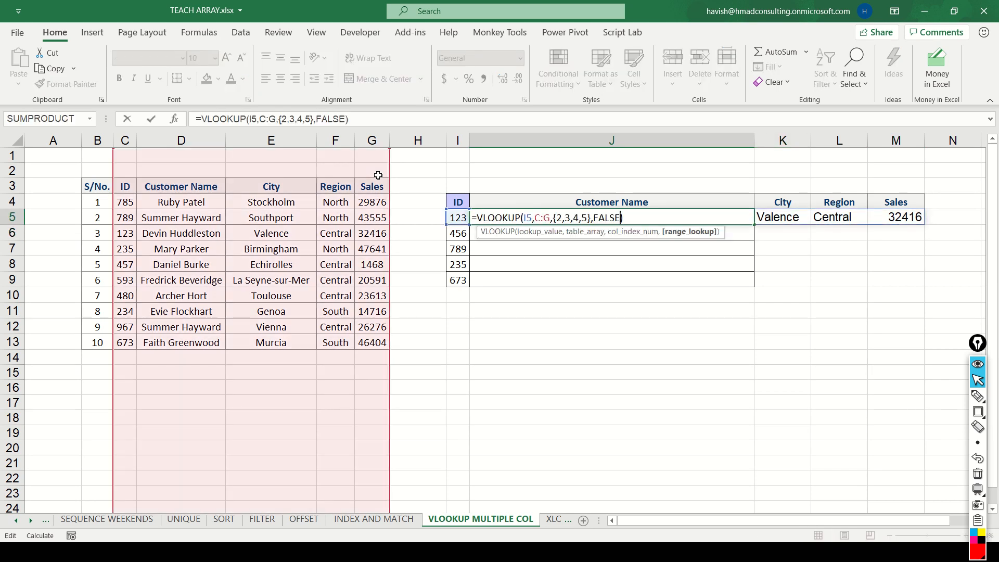
key("Left")
key("Left")
key("Left")
key("Left")
key("Left")
key("Left")
key("Left")
key("Left")
key("Left")
key("Left")
key("Left")
key("Left")
key("Left")
key("Left")
key("Left")
key("Left")
key("Left")
key("Left")
key("Left")
key("Left")
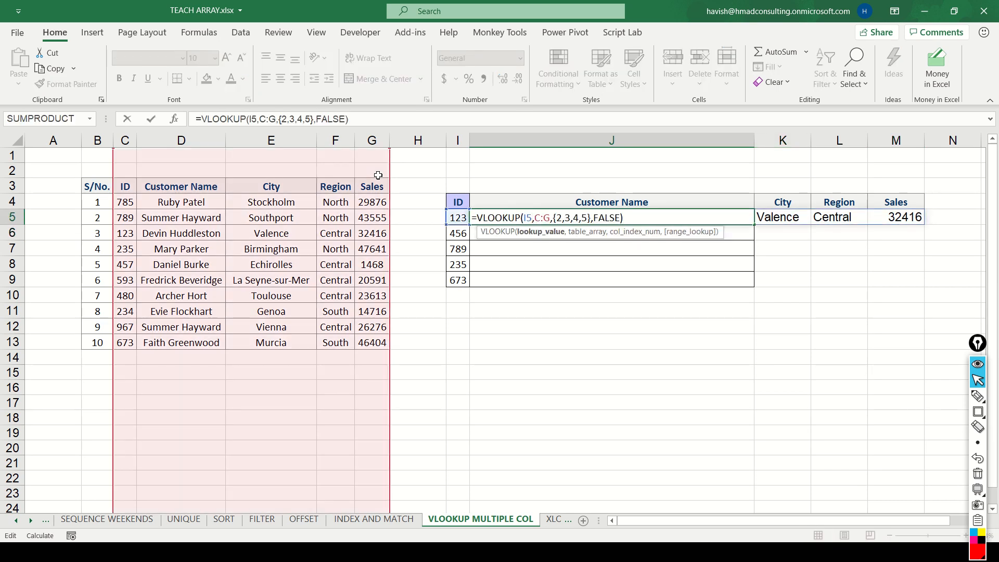
type(":")
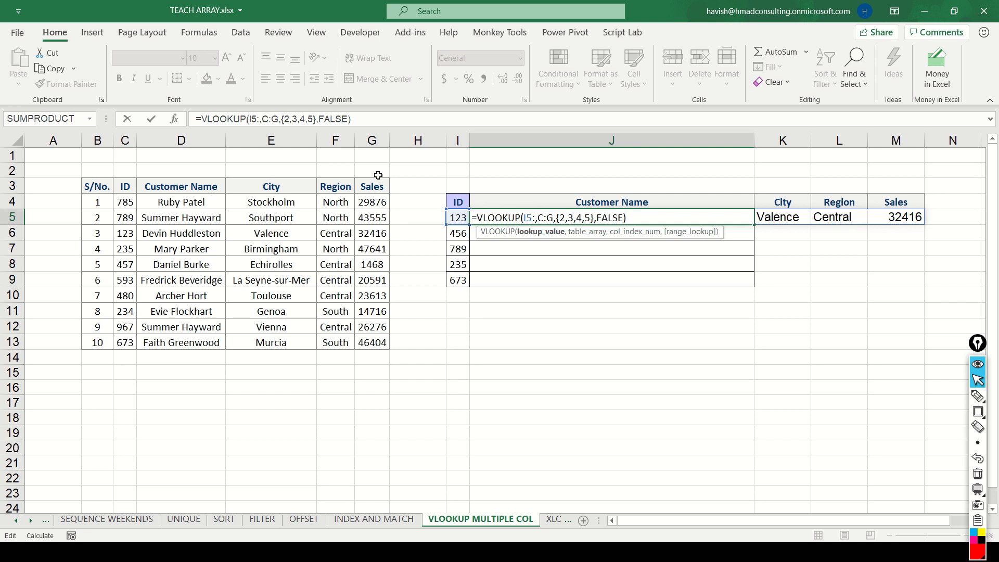
type("I9")
key("Return")
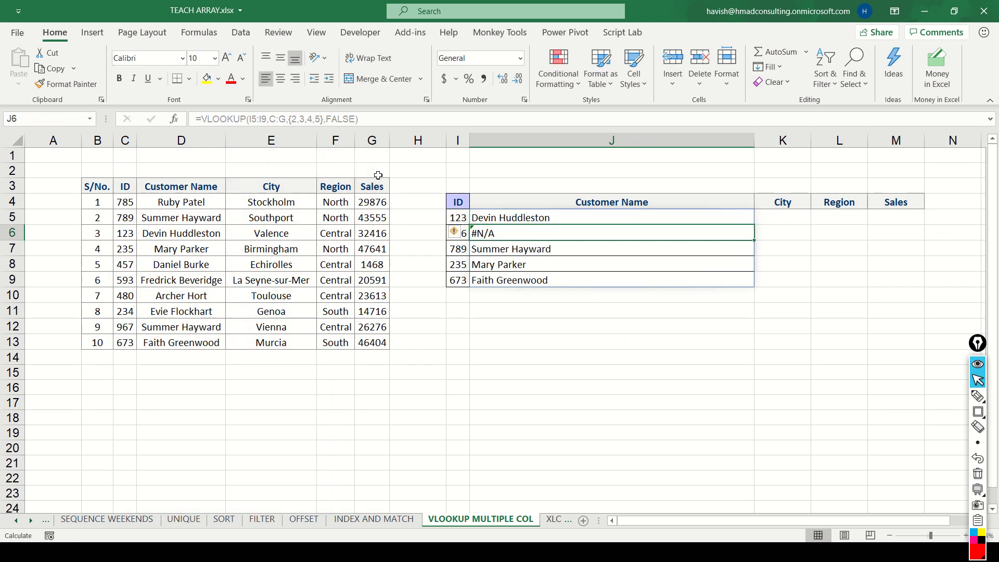
Move the lookup rows I7:J9 up one row to replace the missing ID in I6
key("Up")
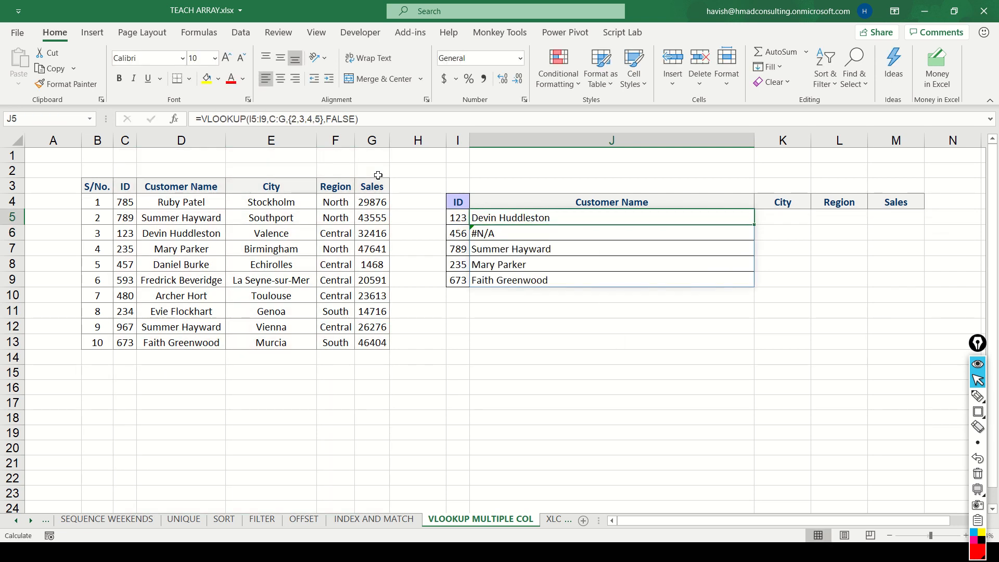
key("Down")
key("Left")
key("Down")
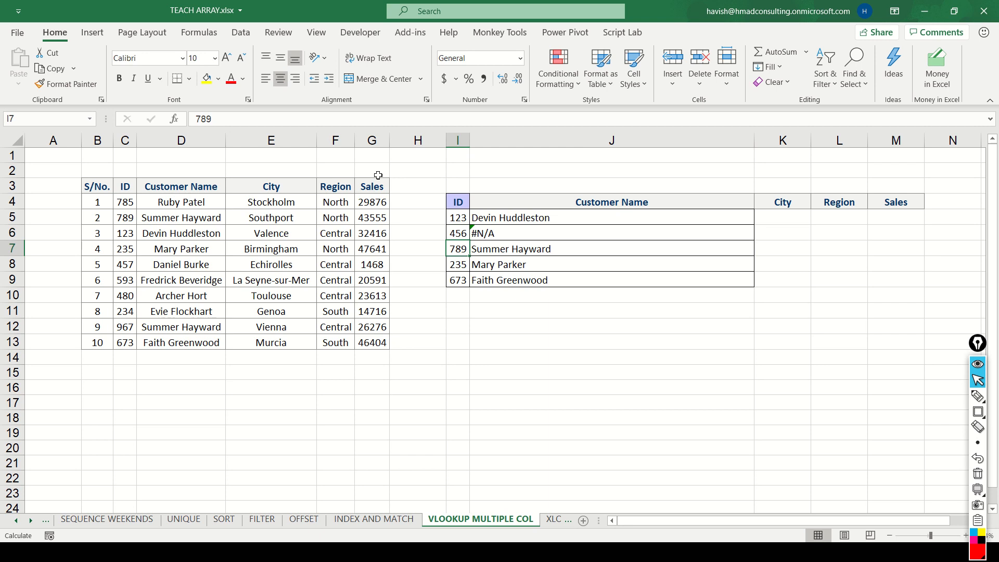
key("shift+Down")
key("shift+Down")
key("shift+Right")
key("ctrl+x")
key("Up")
key("ctrl+v")
key("Up")
key("Right")
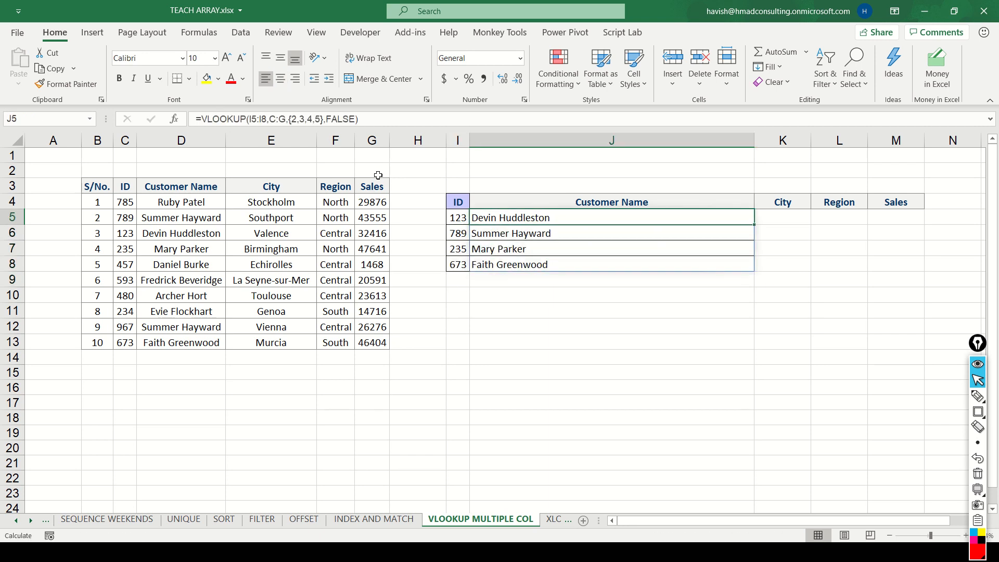
Examine the lookup value and the column-number array {2,3,4,5} in the J5 VLOOKUP formula
key("F2")
key("Left")
key("Left")
key("Left")
key("Left")
key("Left")
key("Left")
key("Left")
key("Left")
key("Left")
key("Left")
key("Left")
key("Left")
key("Left")
key("Left")
key("Left")
key("Left")
key("Left")
key("Left")
key("Left")
key("Left")
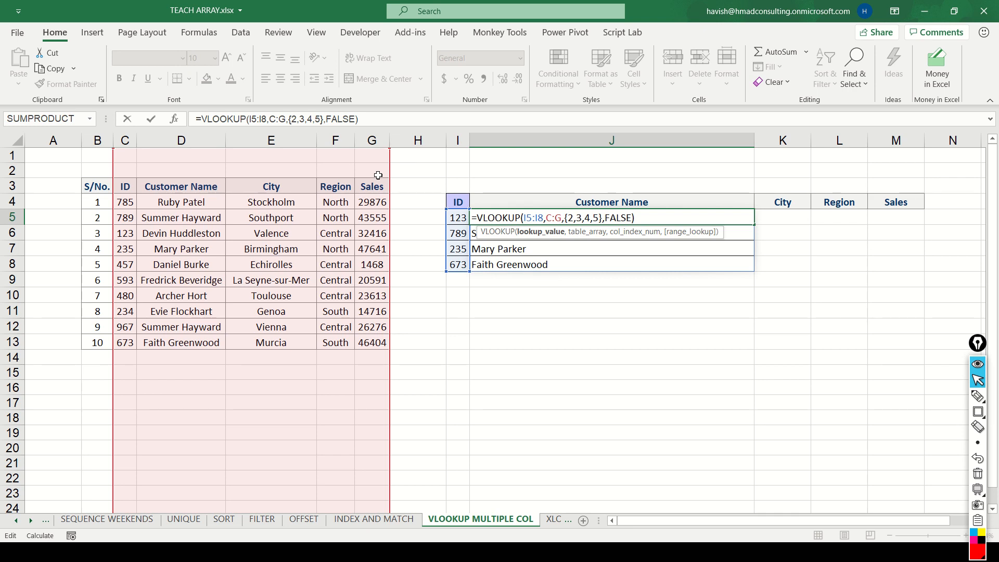
key("Right")
key("Right")
key("Right")
key("Right")
key("Right")
key("Right")
key("Right")
key("Right")
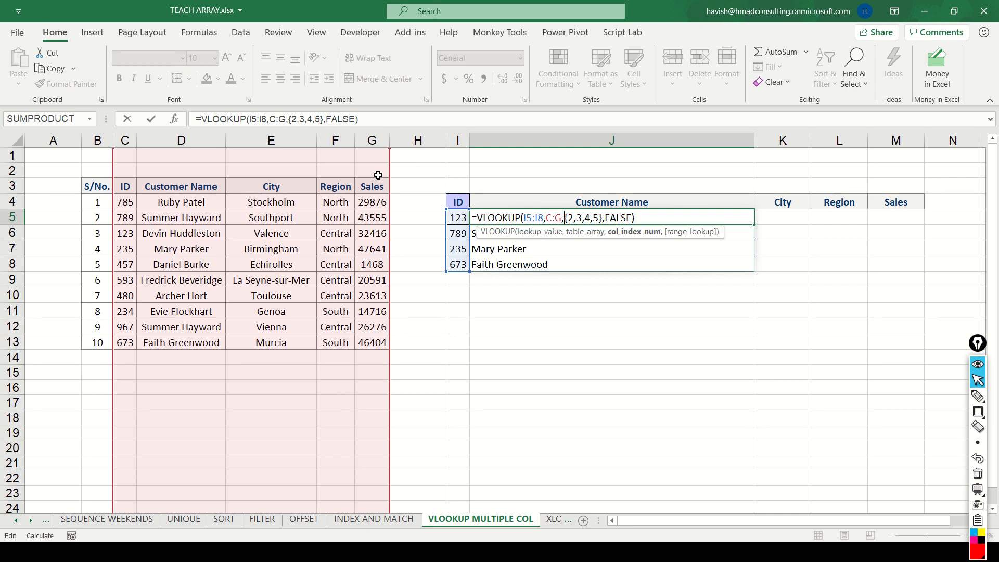
key("shift+Right")
key("shift+Right")
key("shift+Right")
key("shift+Right")
key("shift+Right")
key("shift+Right")
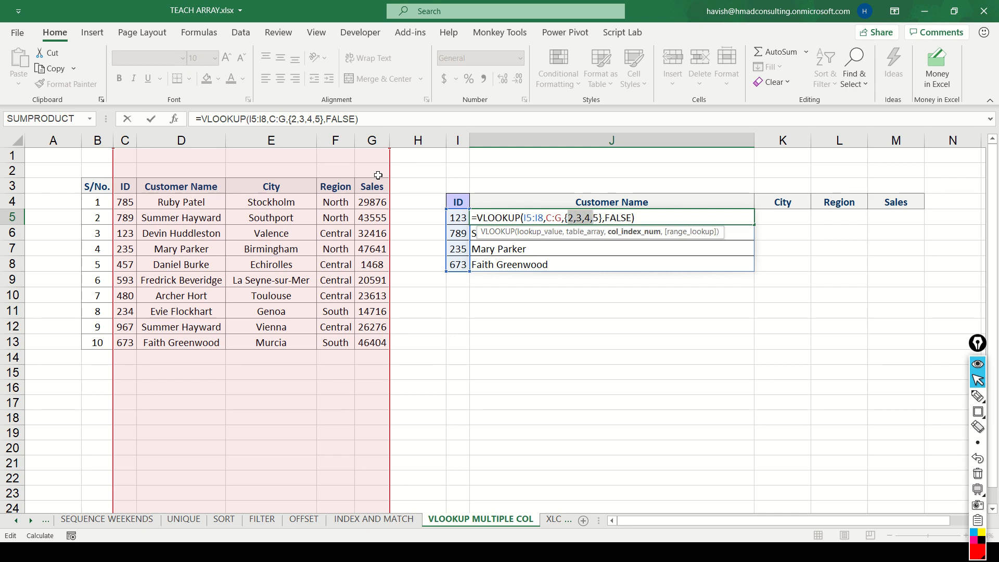
key("Return")
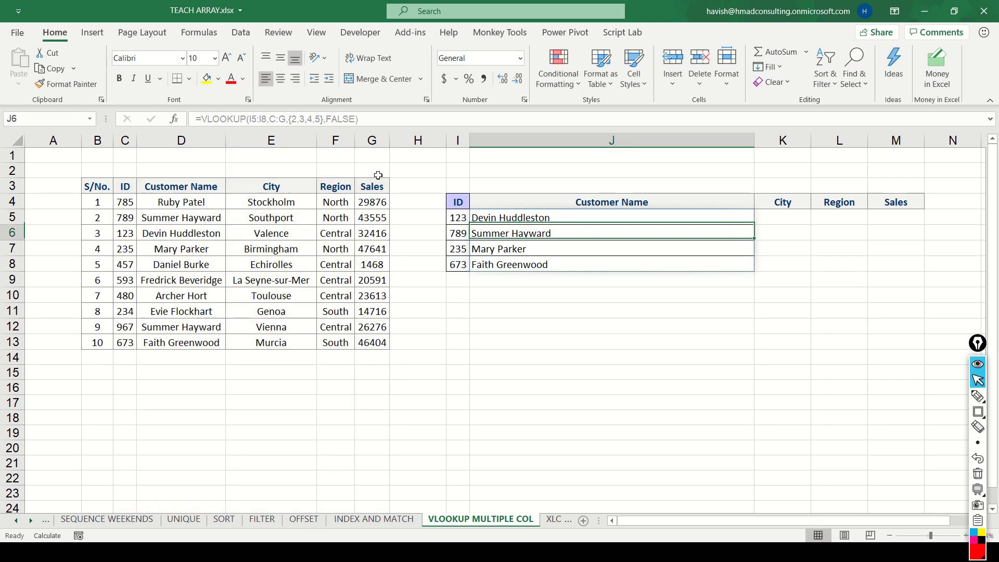
Reduce the lookup value in the J5 VLOOKUP formula to the single cell I5
key("Up")
key("F2")
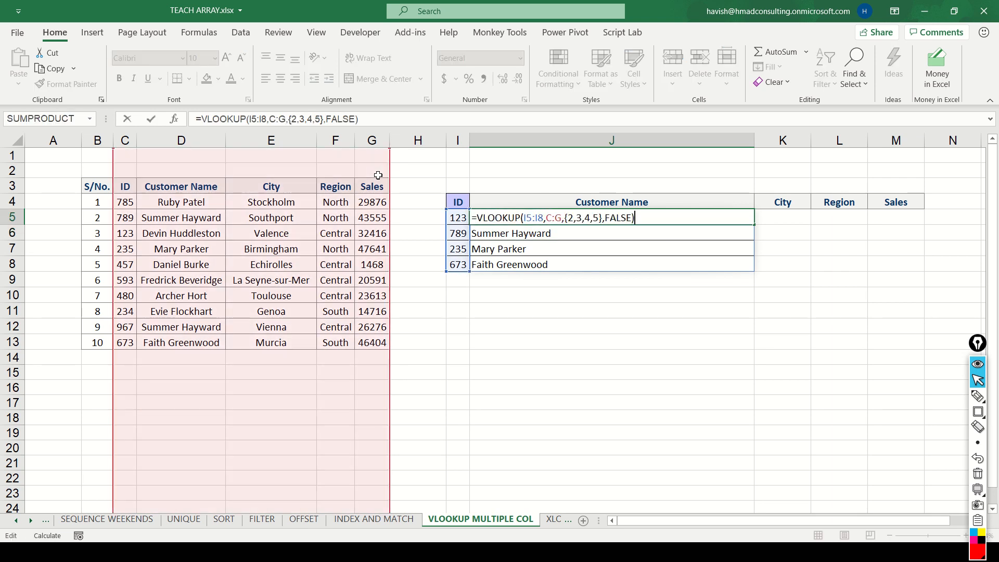
key("Left")
key("Left")
key("Left")
key("Left")
key("Left")
key("Left")
key("Left")
key("Left")
key("Left")
key("Left")
key("Left")
key("Left")
key("Left")
key("Left")
key("Left")
key("Left")
key("Left")
key("Left")
key("Left")
key("Left")
key("Left")
key("Left")
key("Left")
key("Left")
key("Left")
key("Left")
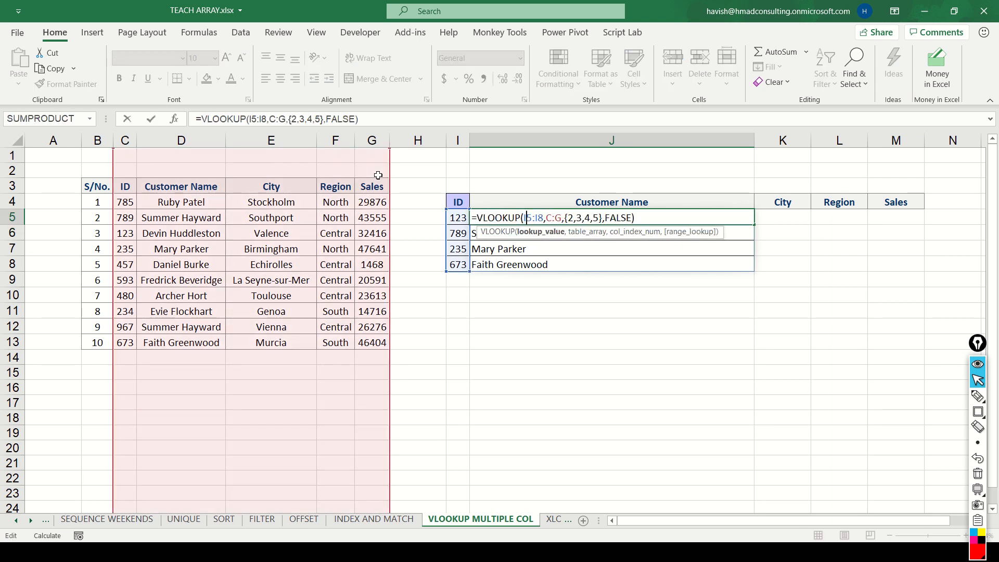
key("Delete")
key("Delete")
key("Delete")
key("Right")
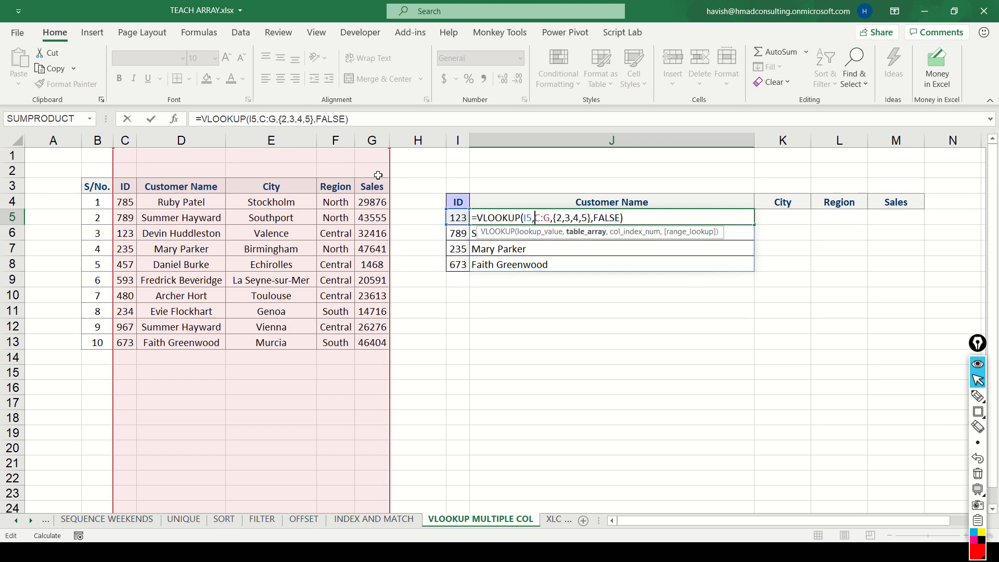
key("ctrl+Return")
Fill the J5 VLOOKUP formula down through J8 and review the filled formulas
key("shift+Down")
key("shift+Down")
key("shift+Down")
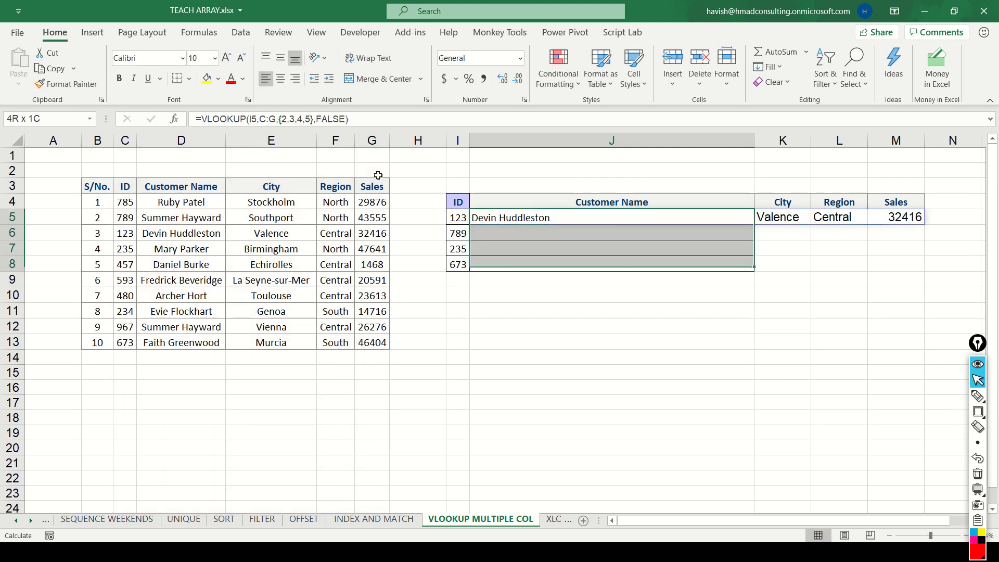
key("ctrl+d")
key("Down")
key("Down")
key("Down")
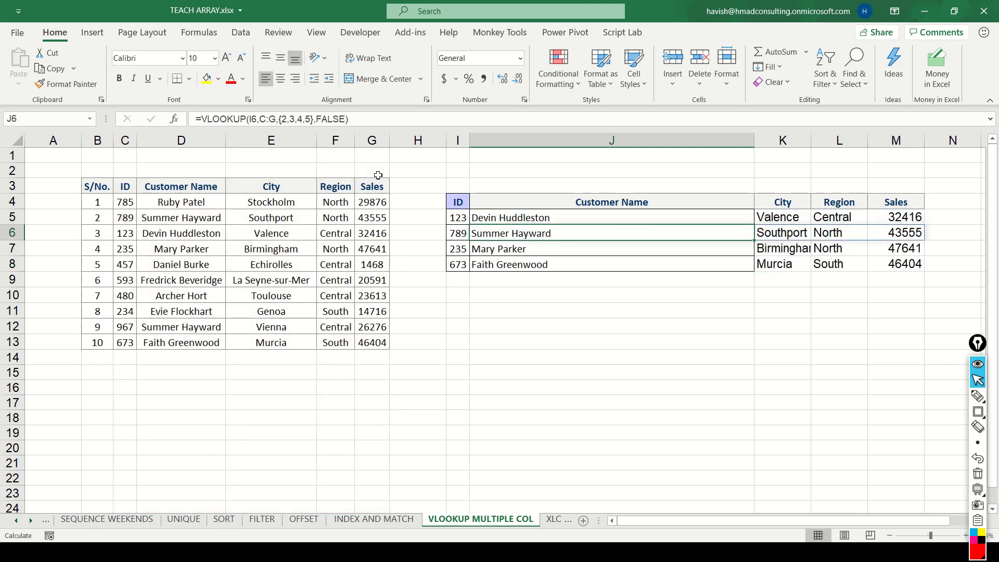
key("Up")
key("Up")
key("Up")
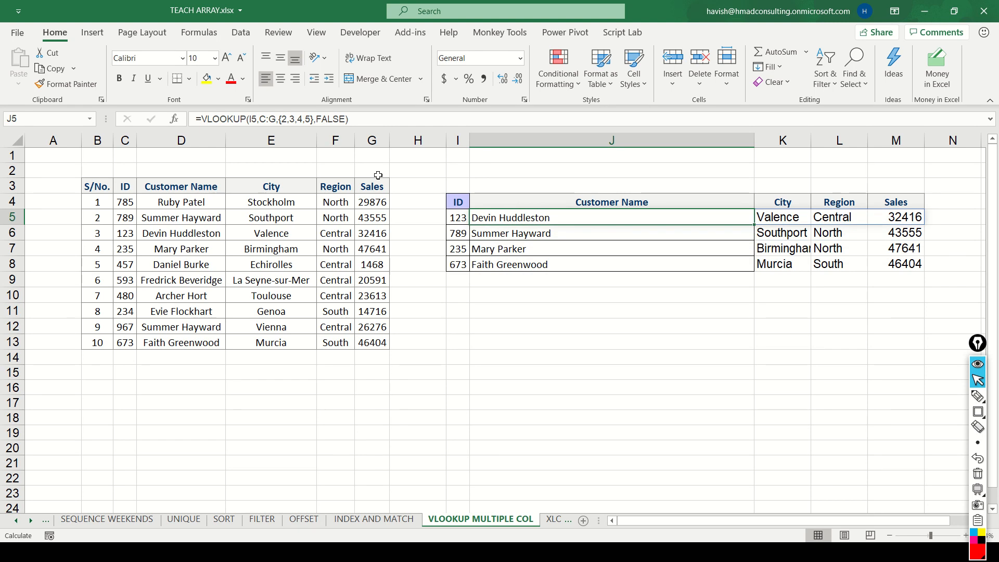
key("F2")
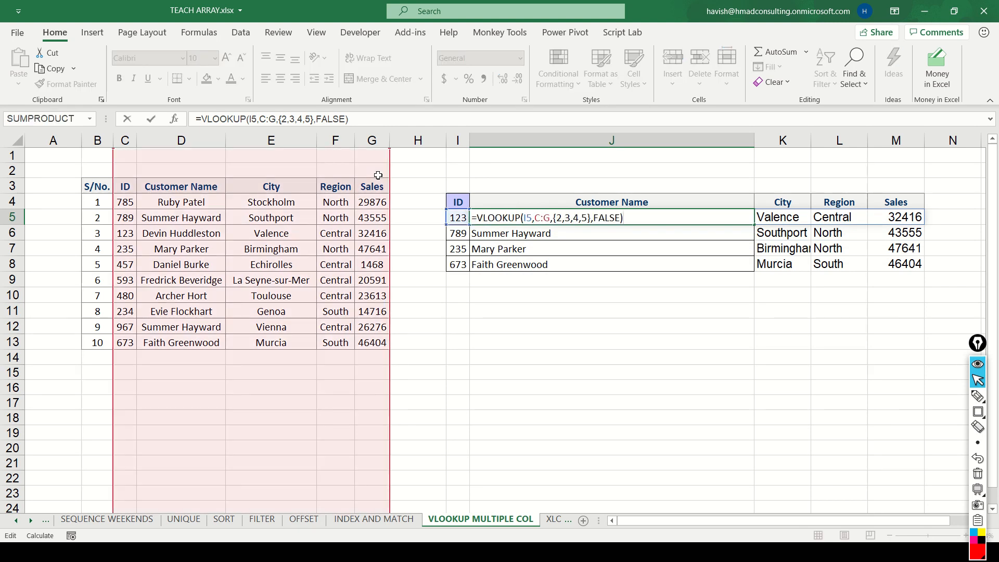
key("Escape")
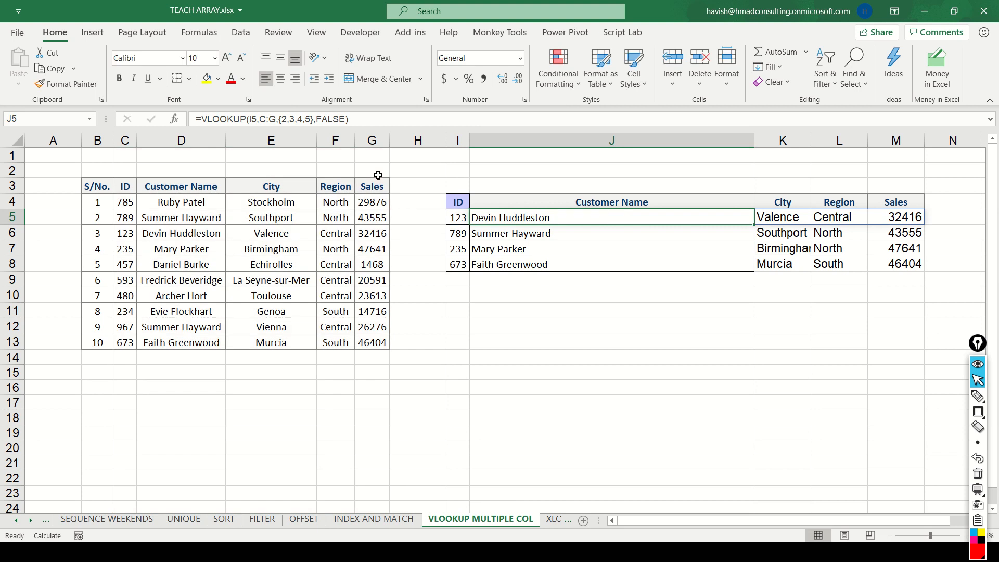
On the XLOOKUP sheet, enter =XLOOKUP(I5,C:C,D:G) in J5 to return name, city, region and sales
key("ctrl+Page_Down")
left_click(425, 245)
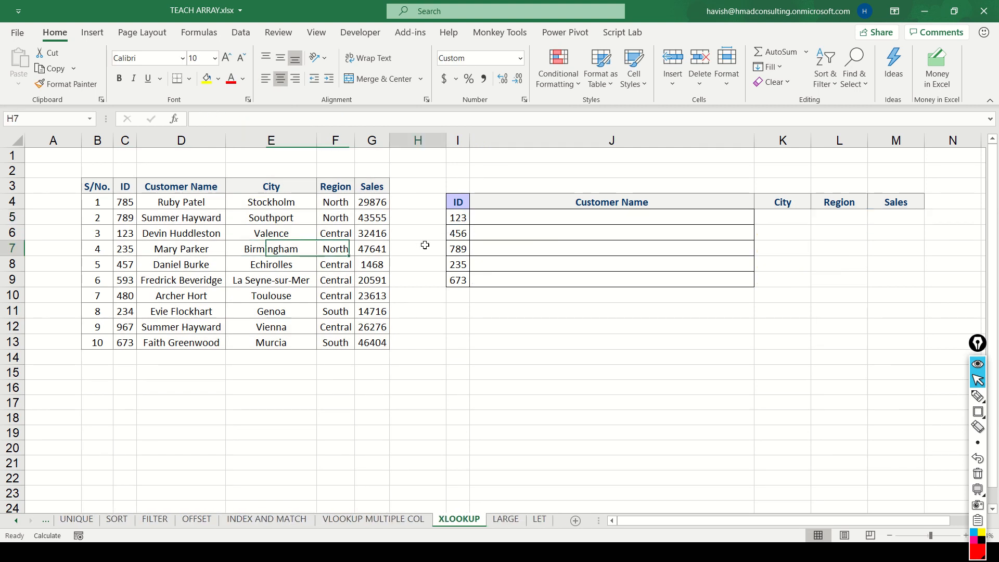
key("Up")
key("Up")
key("Right")
key("Right")
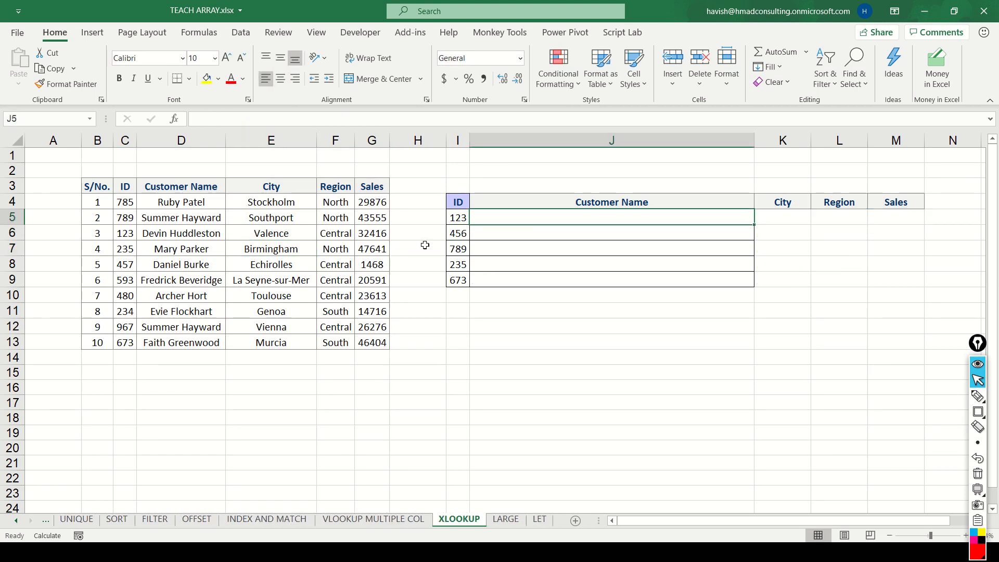
type("=")
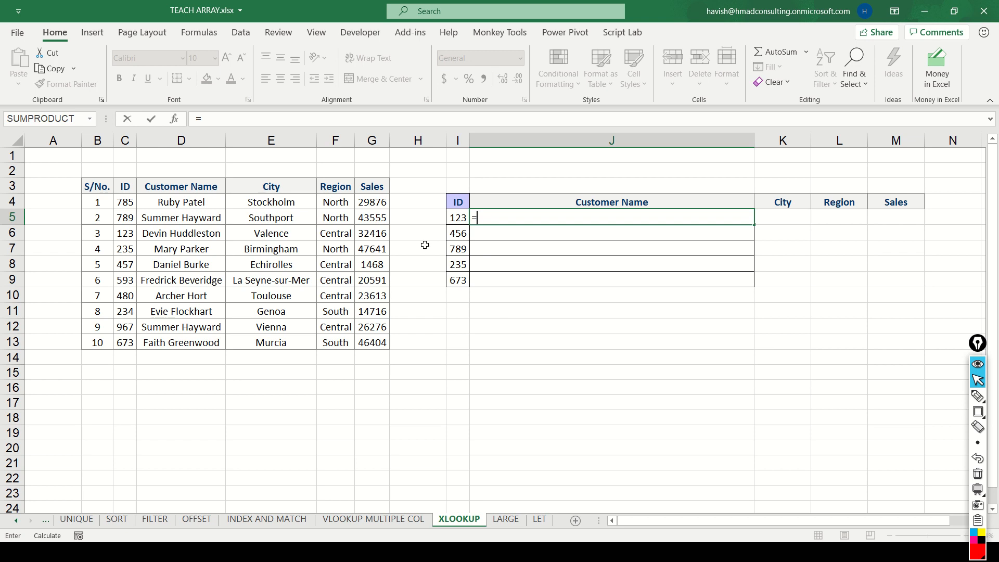
type("XLOOKUP(")
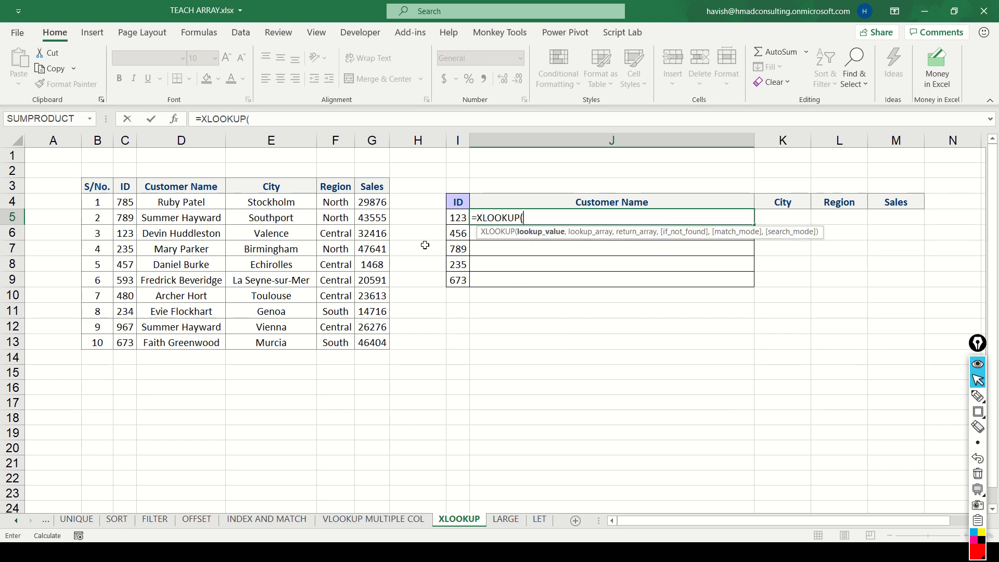
key("Left")
type(",")
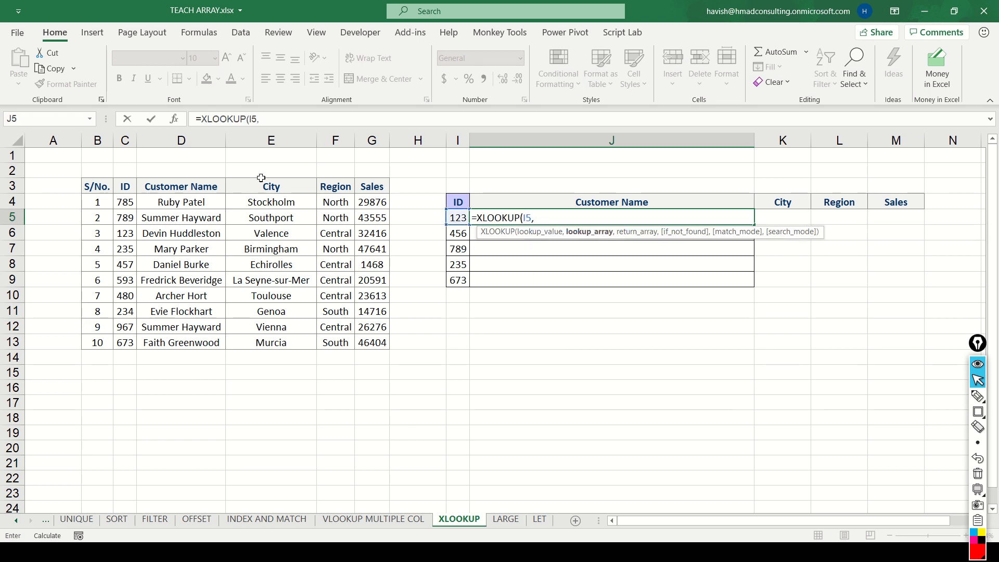
left_click_drag(132, 134, 369, 146)
type(",")
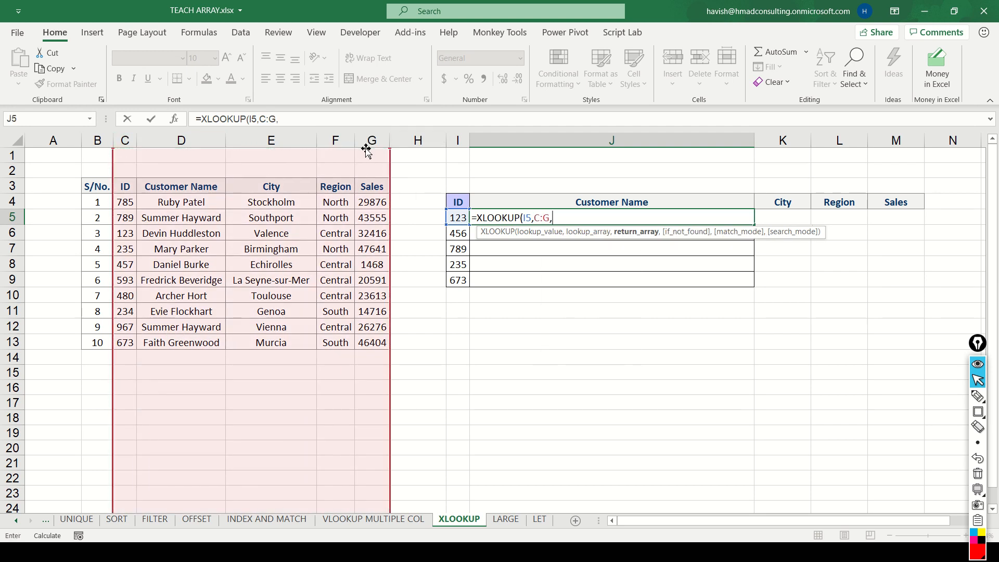
key("BackSpace")
key("BackSpace")
key("BackSpace")
type(":C,")
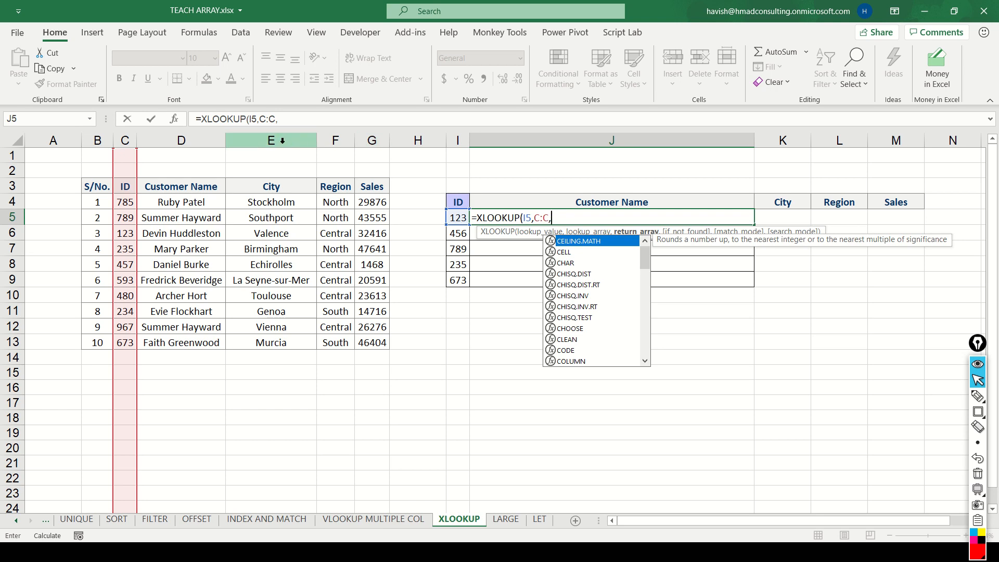
left_click_drag(203, 138, 384, 141)
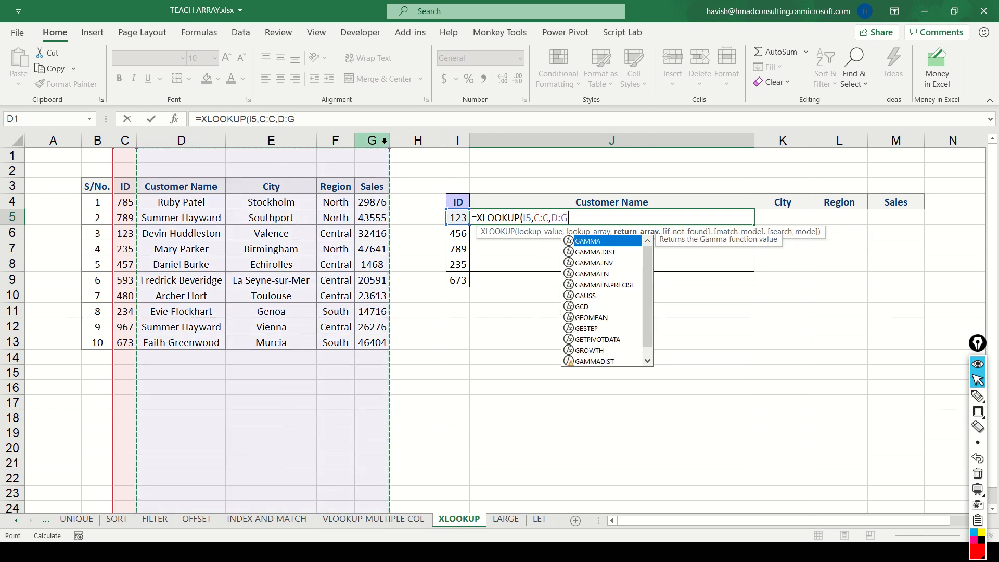
type(")")
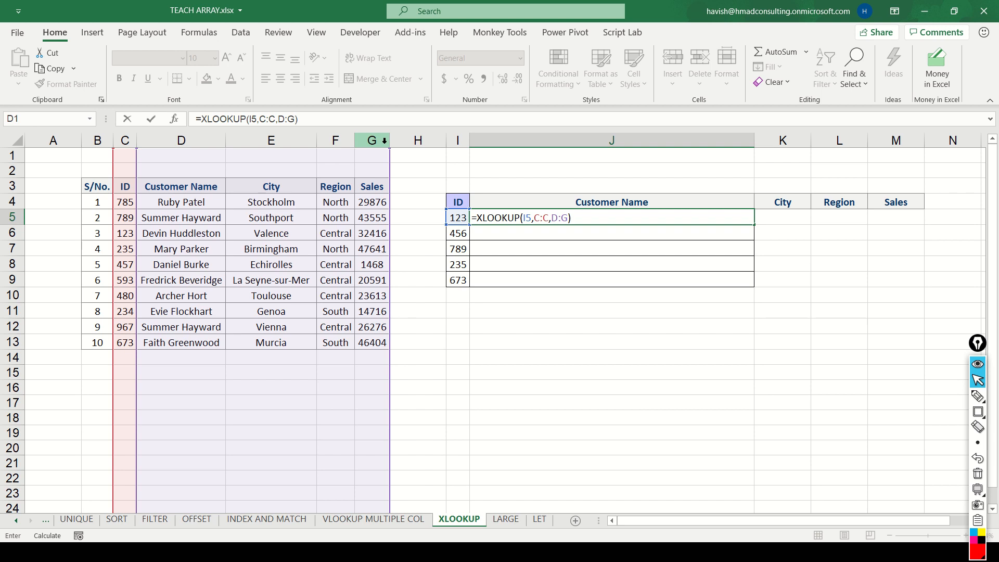
key("Return")
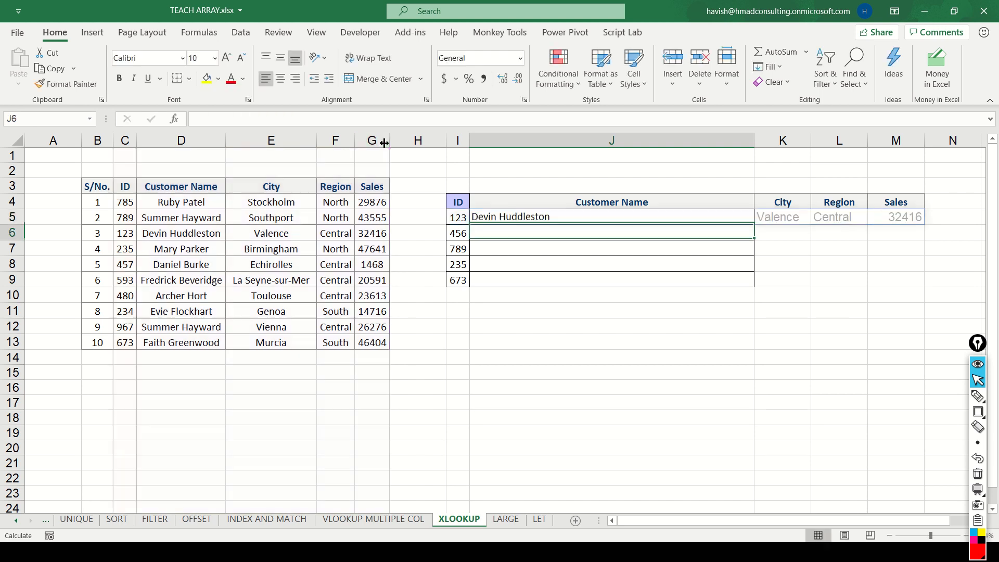
Extend the lookup value in the J5 XLOOKUP formula to the range I5:I9
key("F2")
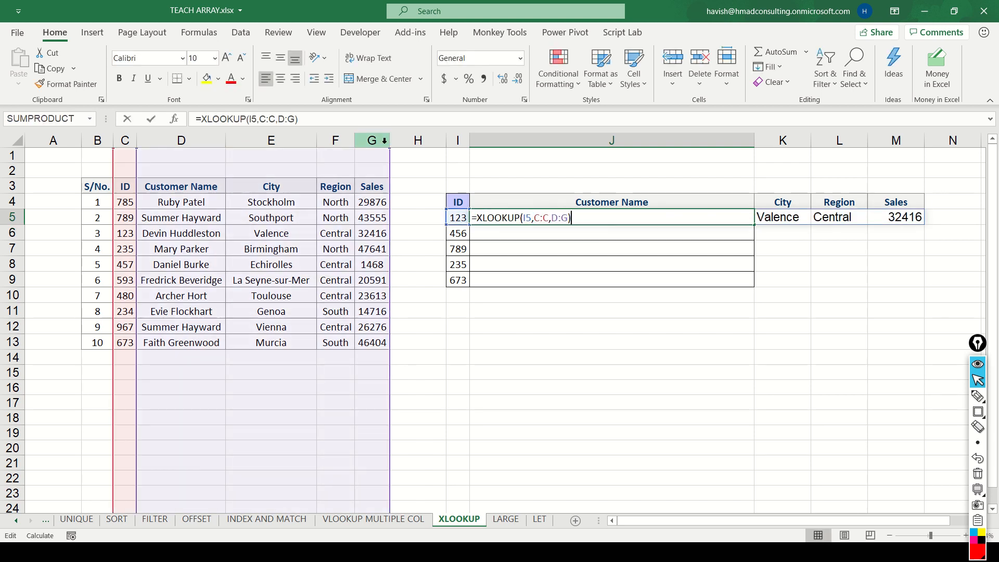
key("Left")
key("Left")
key("Left")
key("Left")
key("Left")
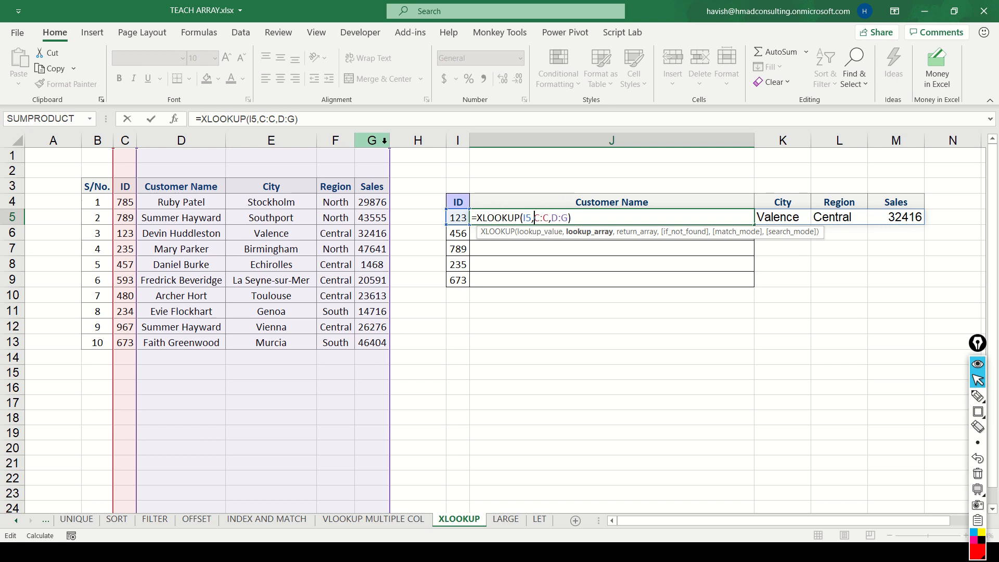
left_click(535, 218)
type(":I")
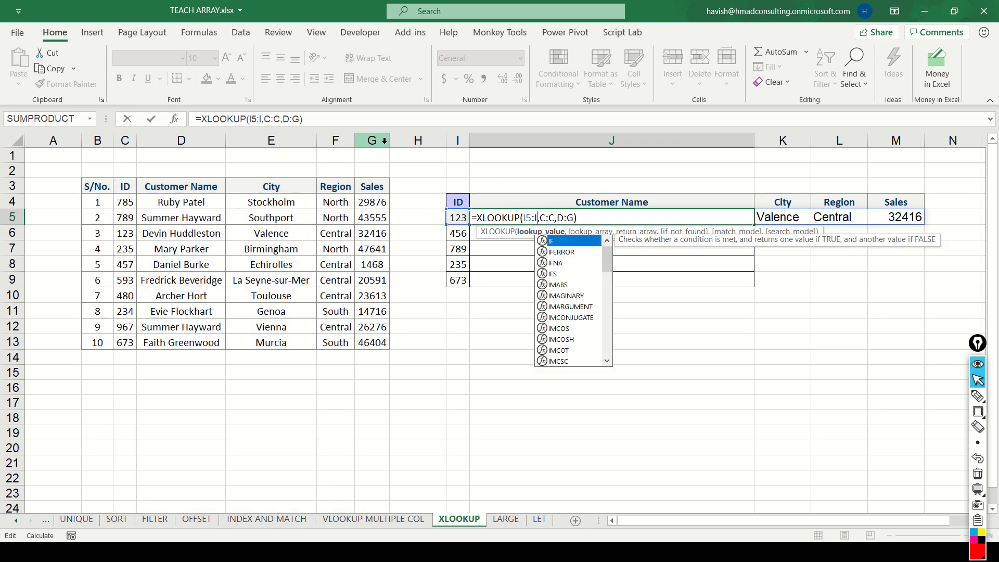
type("9")
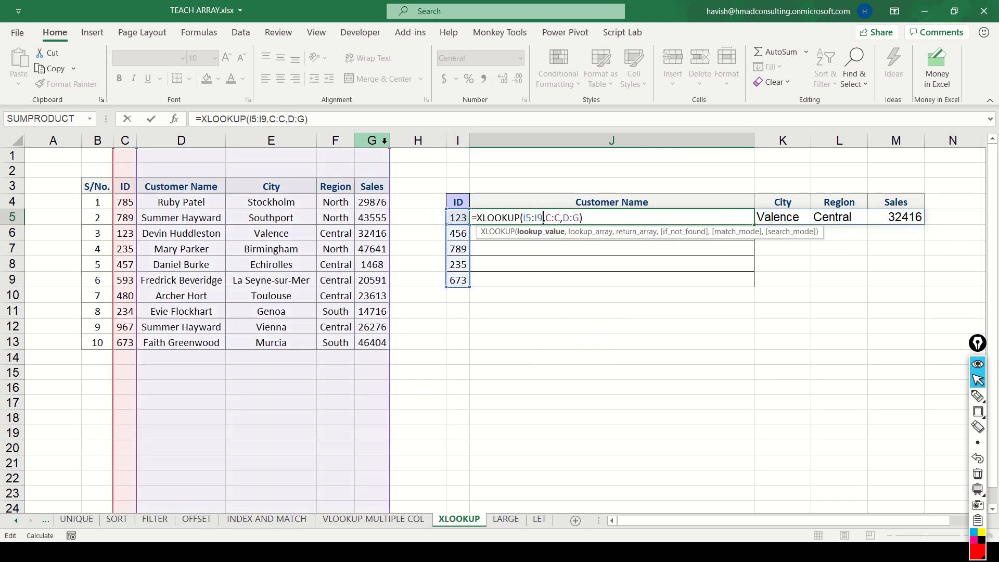
key("Return")
key("Up")
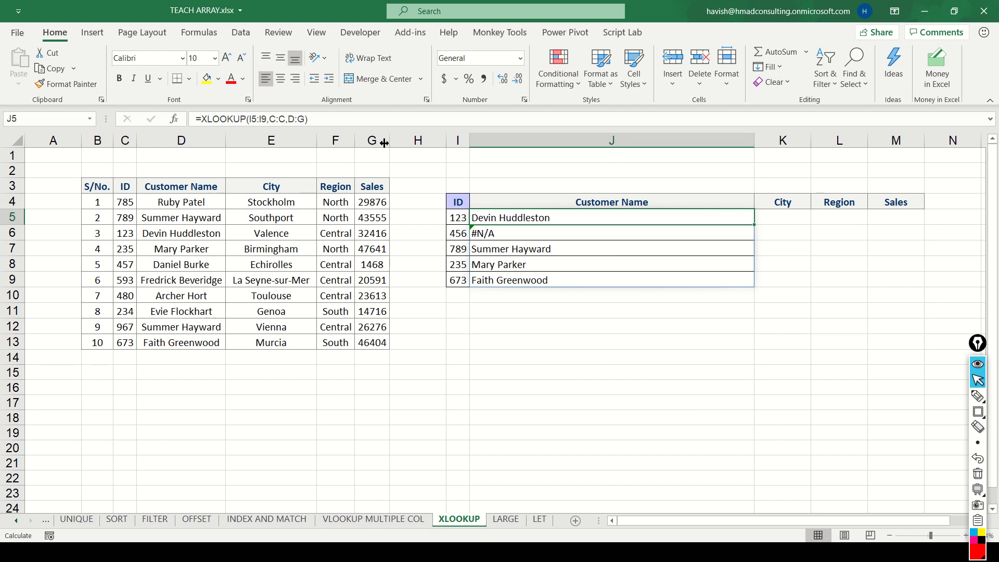
Move the lookup rows I7:J9 up one row to replace the unmatched ID in I6
key("Left")
key("Down")
key("Down")
key("shift+Down")
key("shift+Down")
key("shift+Right")
key("ctrl+c")
key("Up")
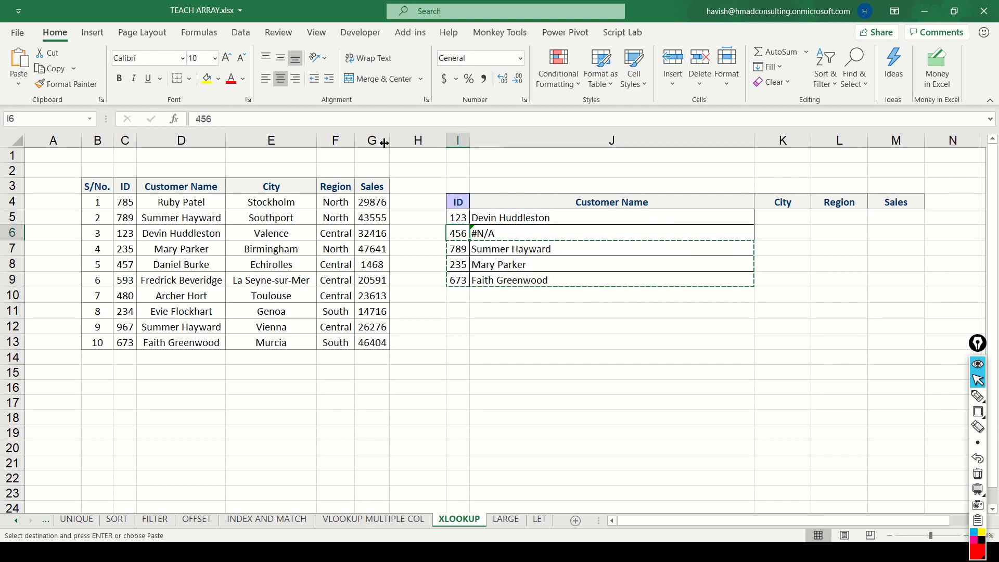
key("Return")
Reduce the lookup value in the J5 XLOOKUP formula to the single cell I5
key("Up")
key("Right")
key("F2")
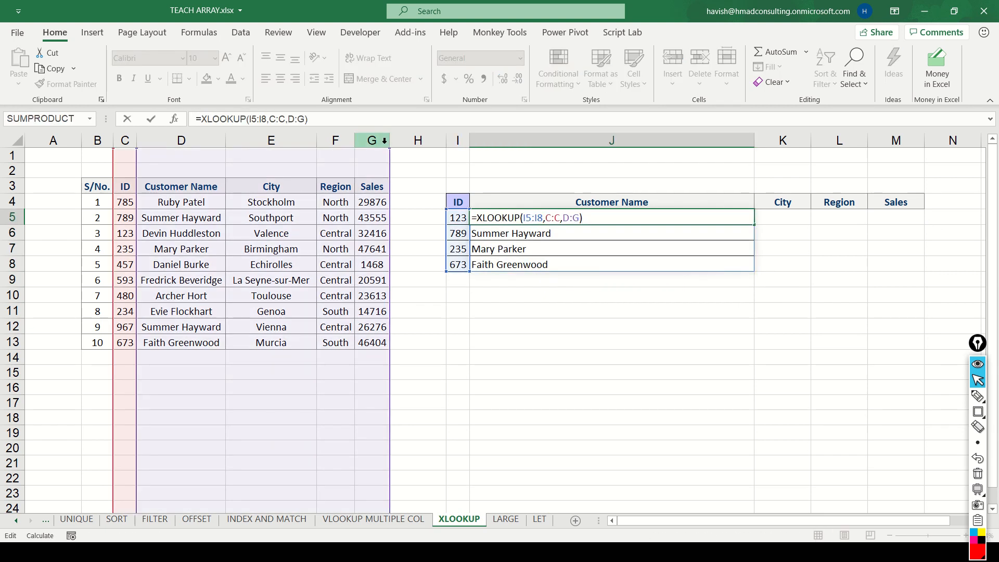
key("Left")
key("Left")
key("Left")
key("Left")
key("Left")
key("Left")
key("Left")
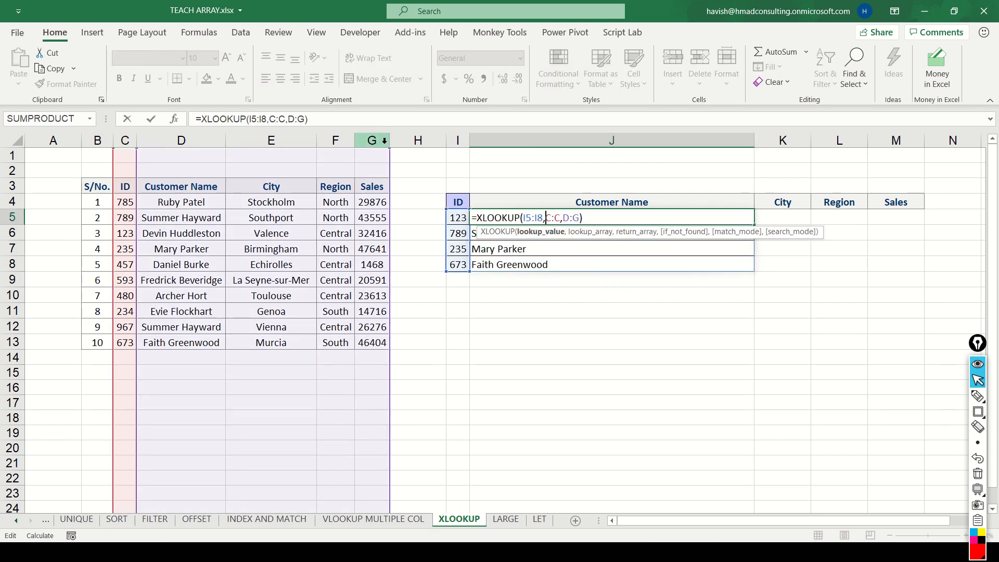
key("BackSpace")
key("BackSpace")
key("BackSpace")
key("ctrl+Return")
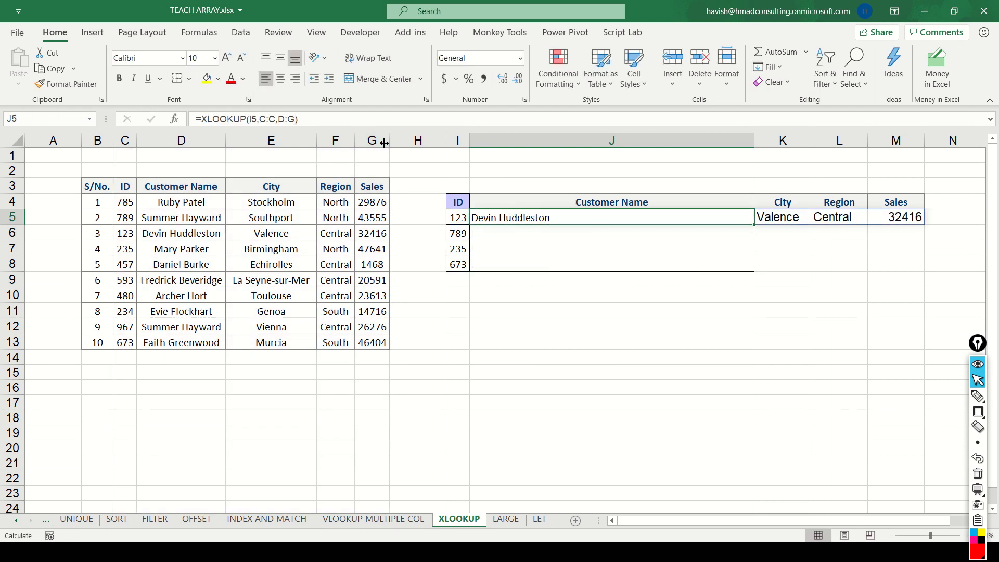
Fill the J5 XLOOKUP formula down through J8 and review the formula in J5
key("shift+Down")
key("shift+Down")
key("shift+Down")
key("ctrl+d")
key("shift+Up")
key("shift+Up")
key("shift+Up")
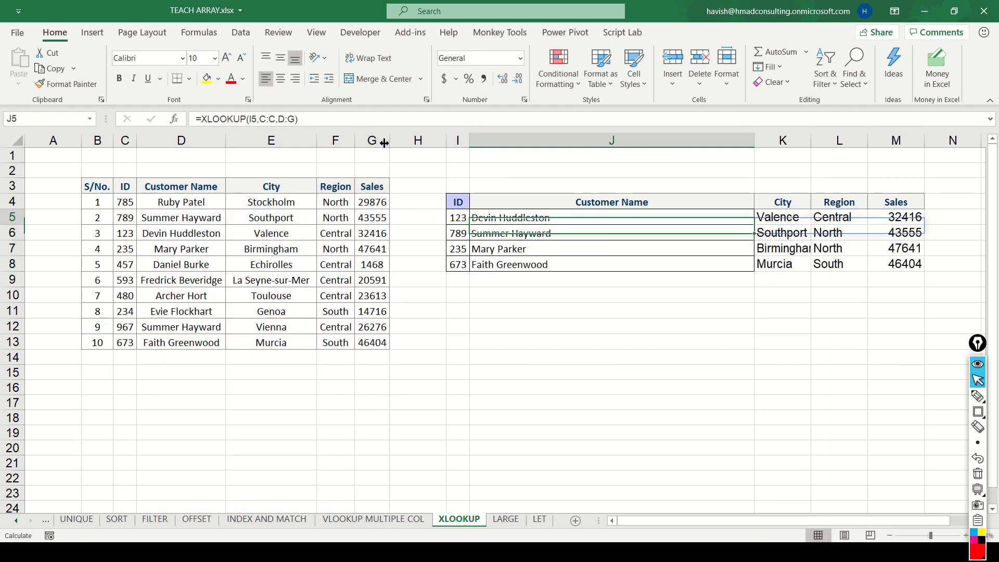
key("F2")
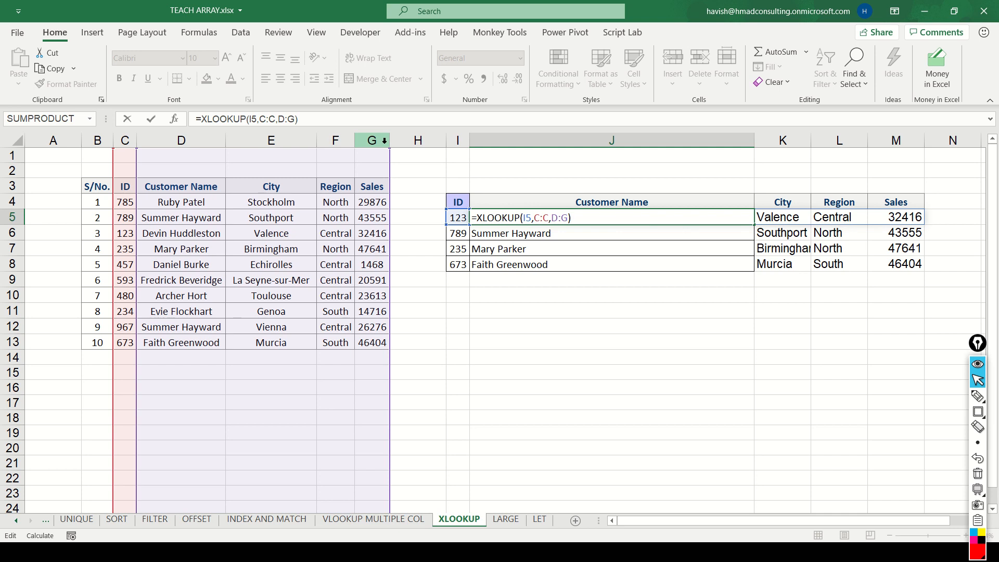
key("Escape")
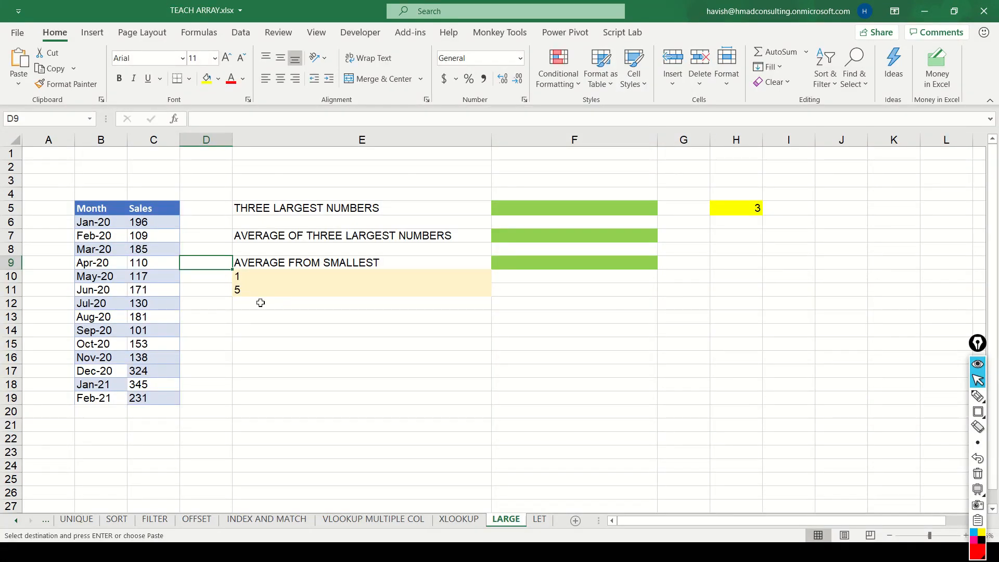
Examine the Month and Sales columns and the result cell for the three largest numbers
key("Left")
key("Up")
key("Left")
key("Up")
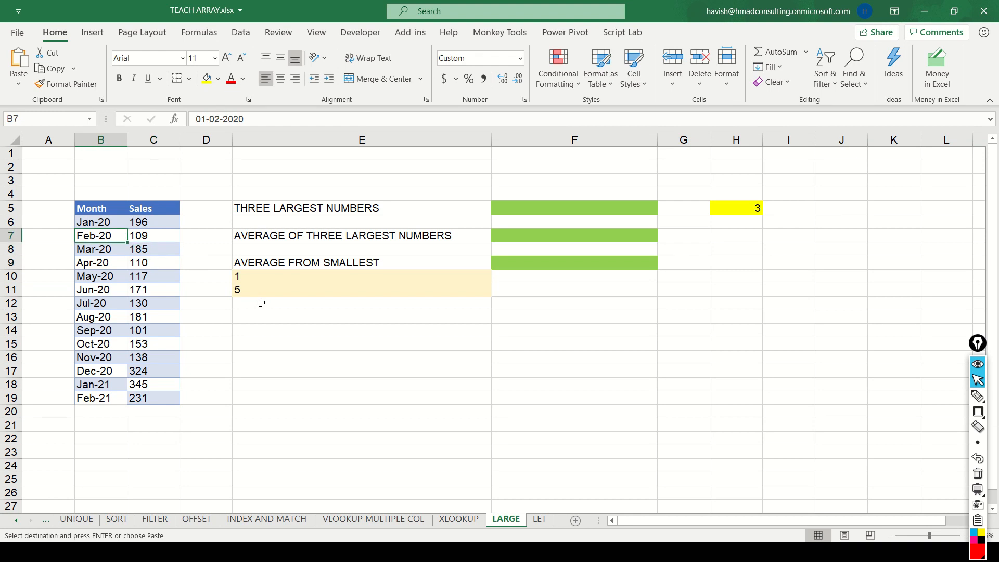
key("Up")
key("ctrl+shift+Down")
key("Right")
key("ctrl+shift+Down")
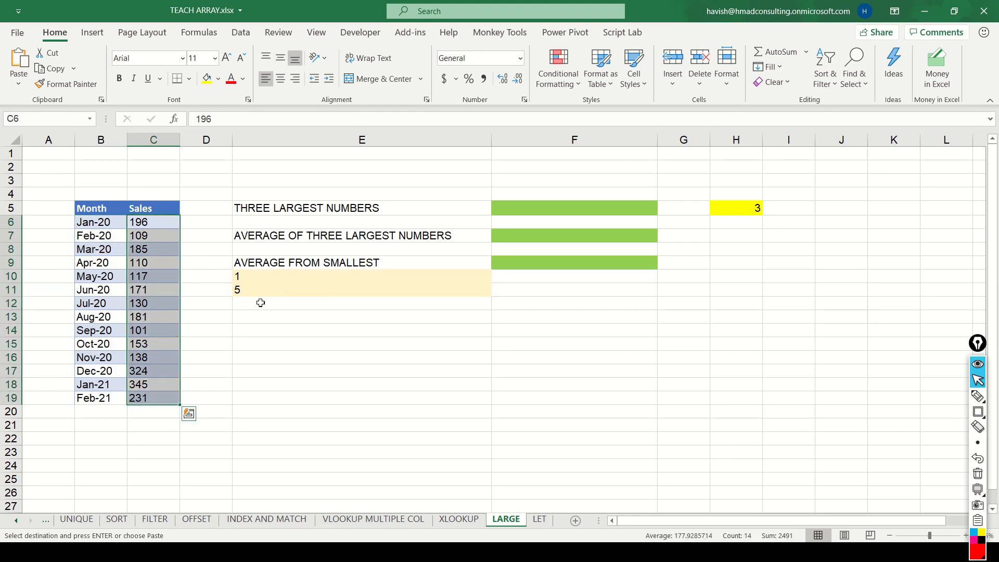
key("Up")
key("Right")
key("Right")
key("Right")
key("Right")
key("Left")
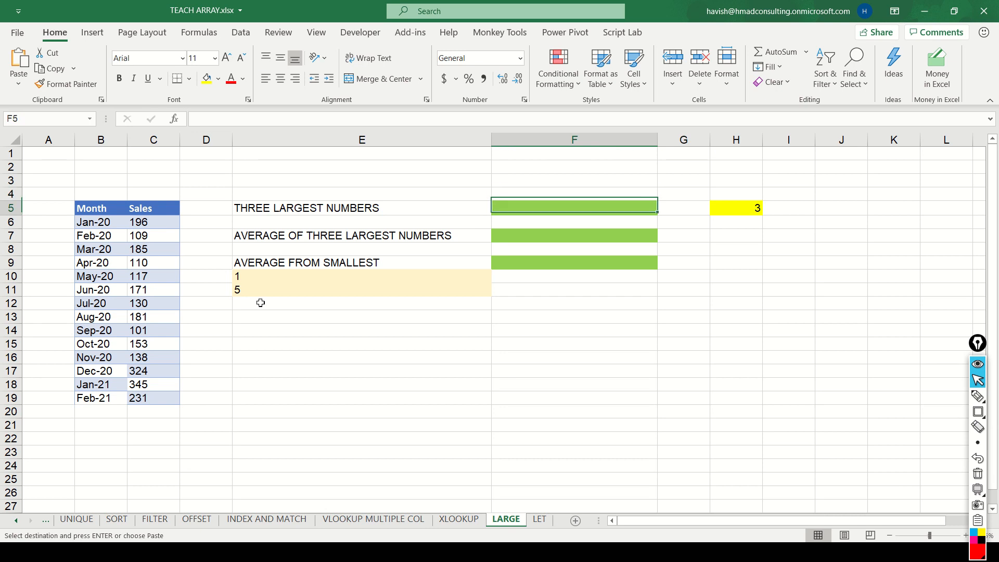
Move the yellow count cell from H5 to F3, above the result cell for the three largest numbers
key("Right")
key("Right")
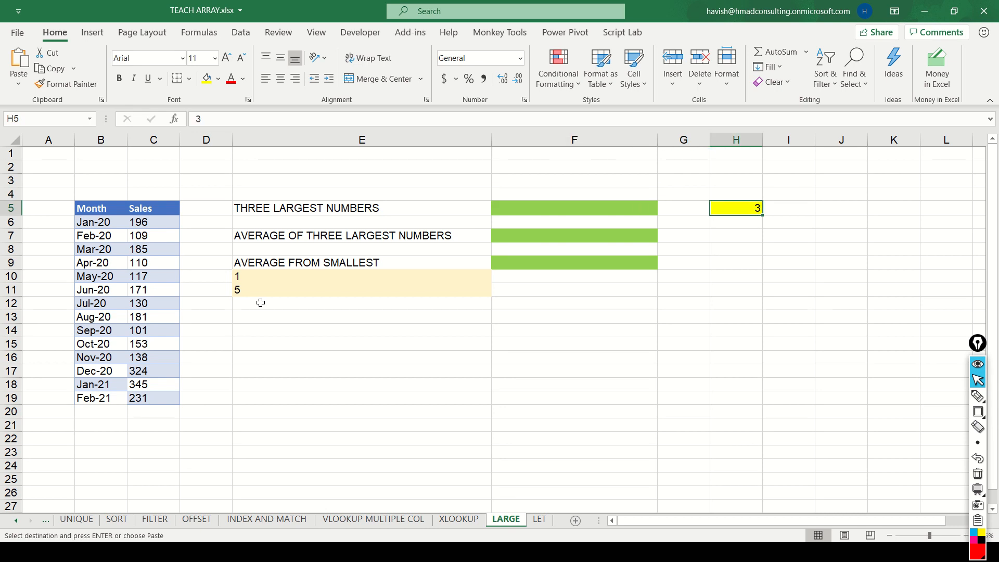
key("Left")
key("Left")
key("Up")
key("Up")
key("Return")
Move the two average sections in E7:F11 down to start at E13, leaving room below the three largest numbers
key("Left")
key("Left")
key("Down")
key("Down")
key("Down")
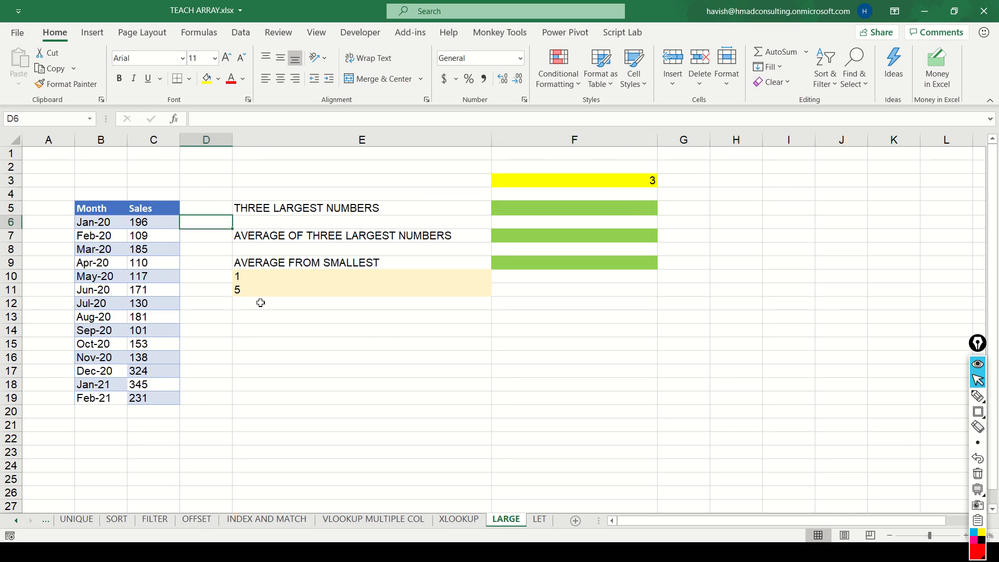
key("Right")
key("Down")
key("shift+Right")
key("shift+Down")
key("shift+Down")
key("shift+Down")
key("shift+Down")
key("ctrl+c")
key("Down")
key("Down")
key("Down")
key("Down")
key("Down")
key("Down")
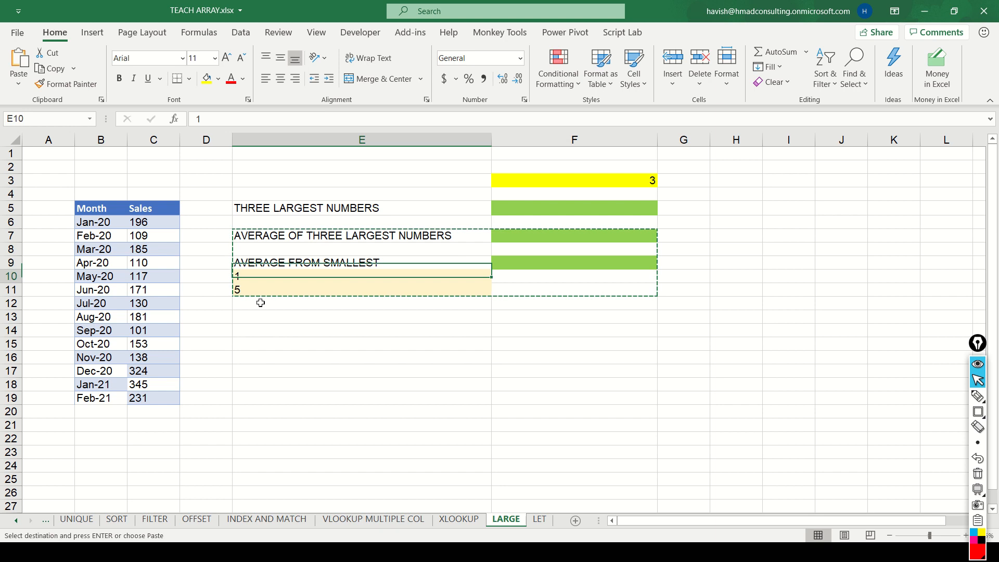
key("ctrl+v")
Start a SMALL formula in F5 and point its array argument at the first data row of the sales table
key("Up")
key("Up")
key("Up")
key("Right")
key("Up")
key("Up")
key("Up")
key("Up")
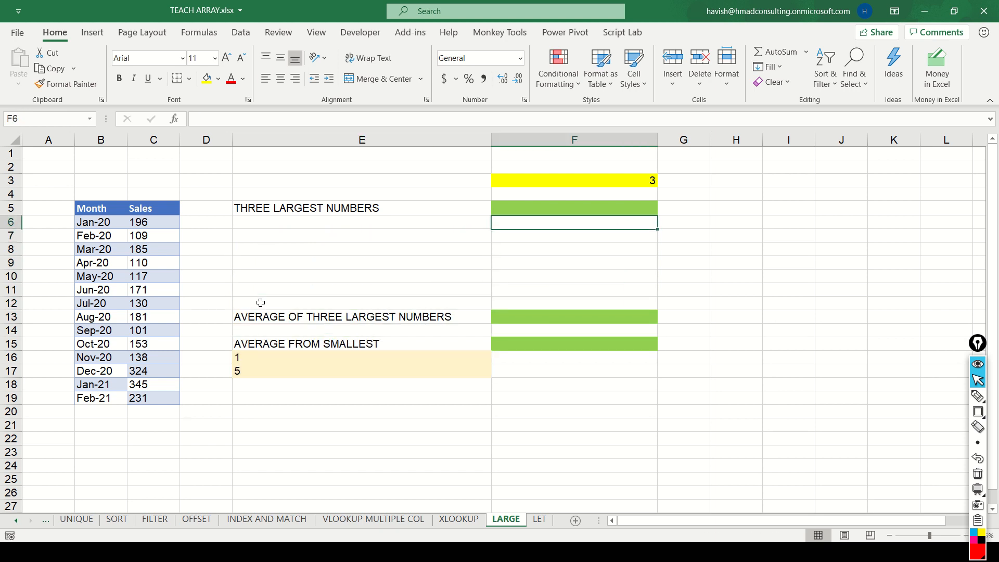
key("Up")
type("=SMALL(")
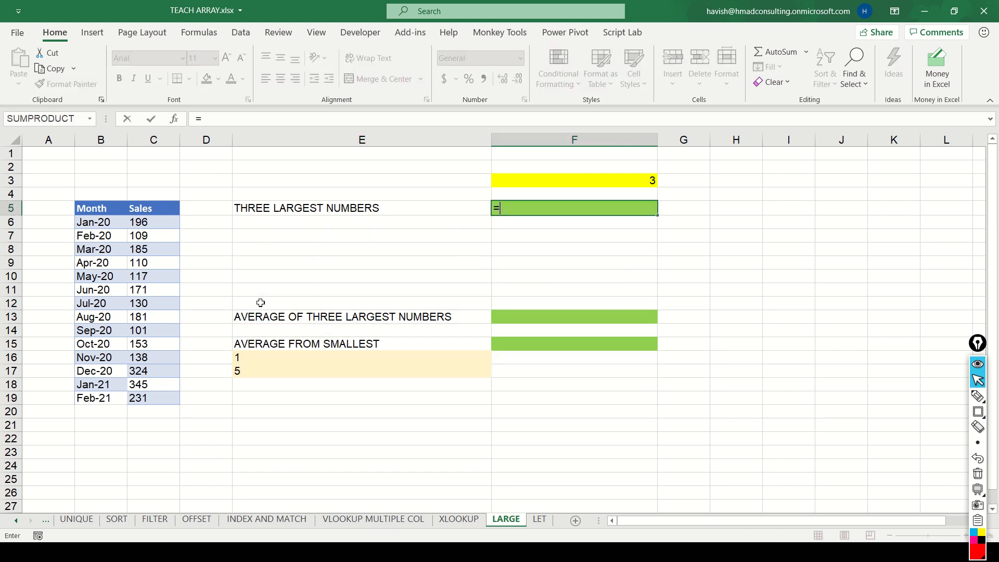
key("Left")
key("Left")
key("Left")
key("Down")
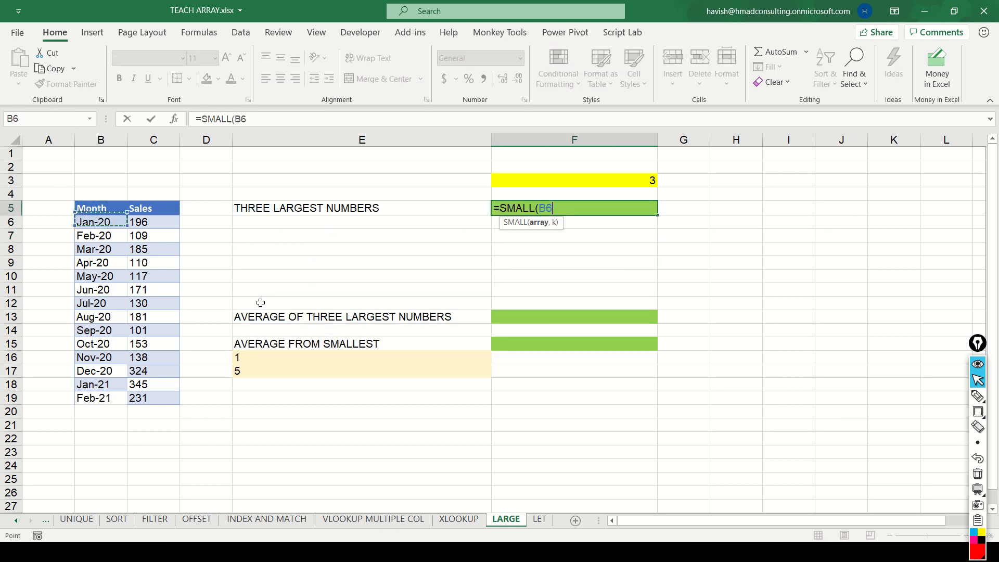
Complete the formula in F5 as =SMALL(C6:C19,F3), using the Sales values and the count in F3
key("Left")
key("Right")
key("ctrl+shift+Down")
type(",")
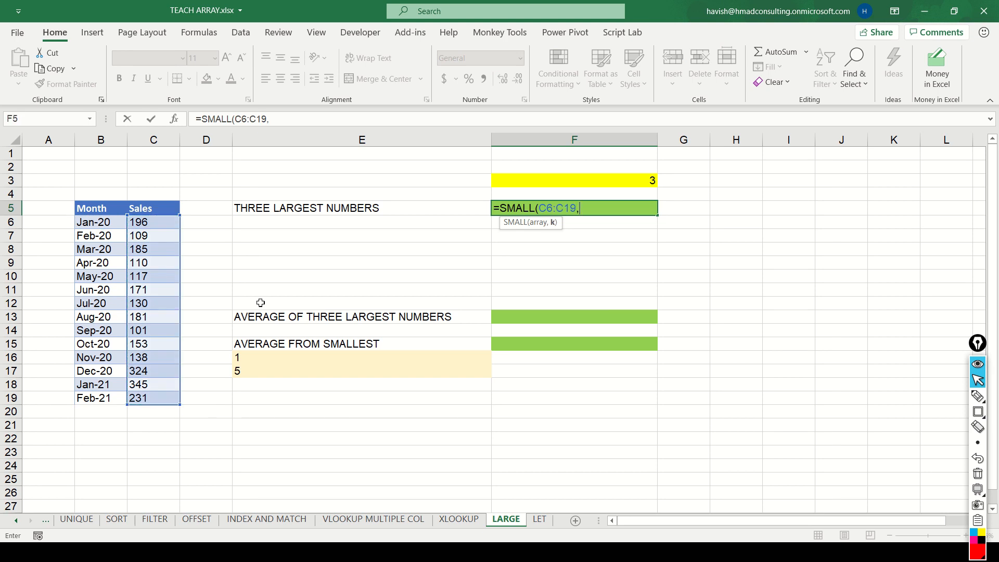
left_click(618, 178)
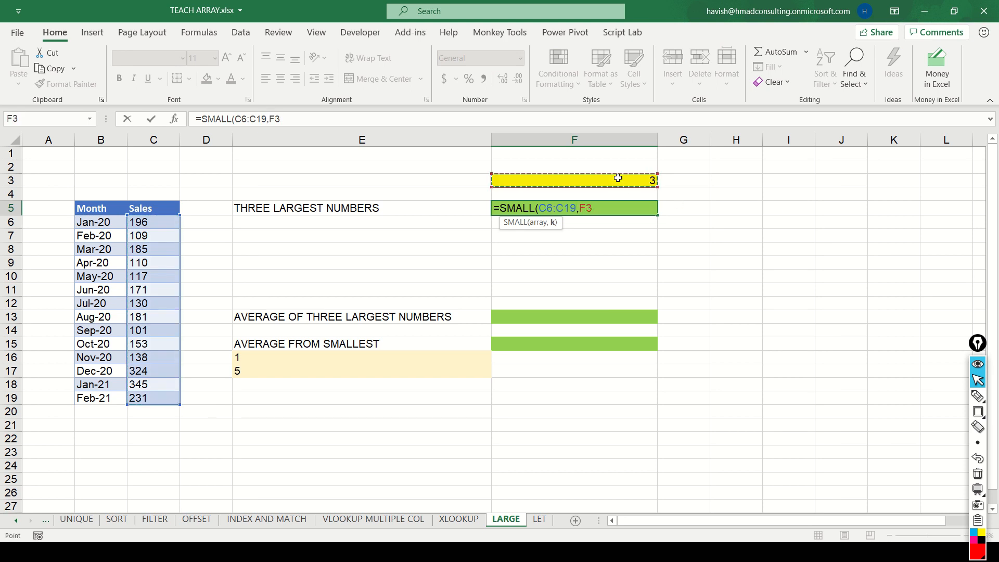
type(")")
key("Return")
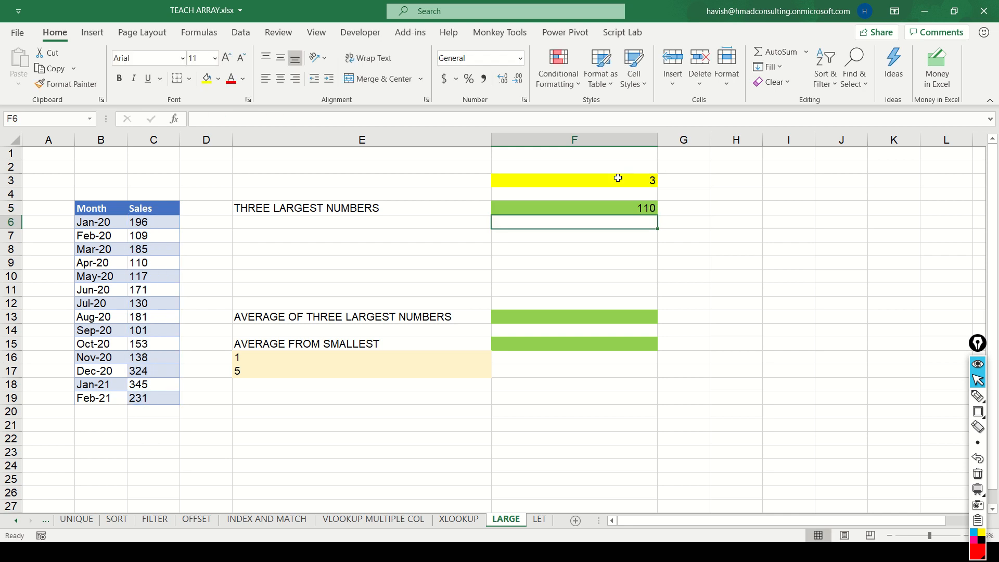
key("Up")
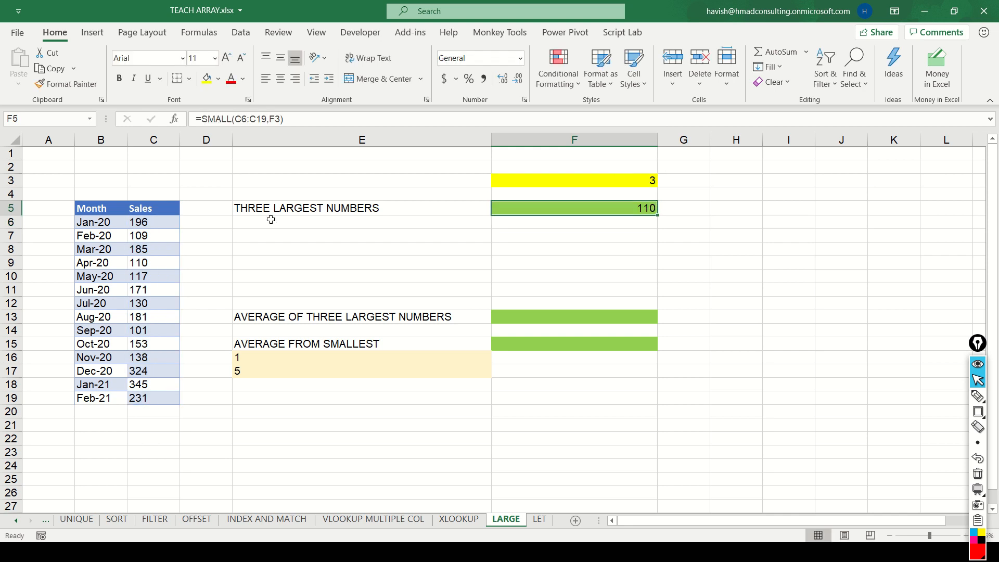
Select the sales values C6:C19 below the Sales header
left_click(152, 212)
key("Down")
key("Left")
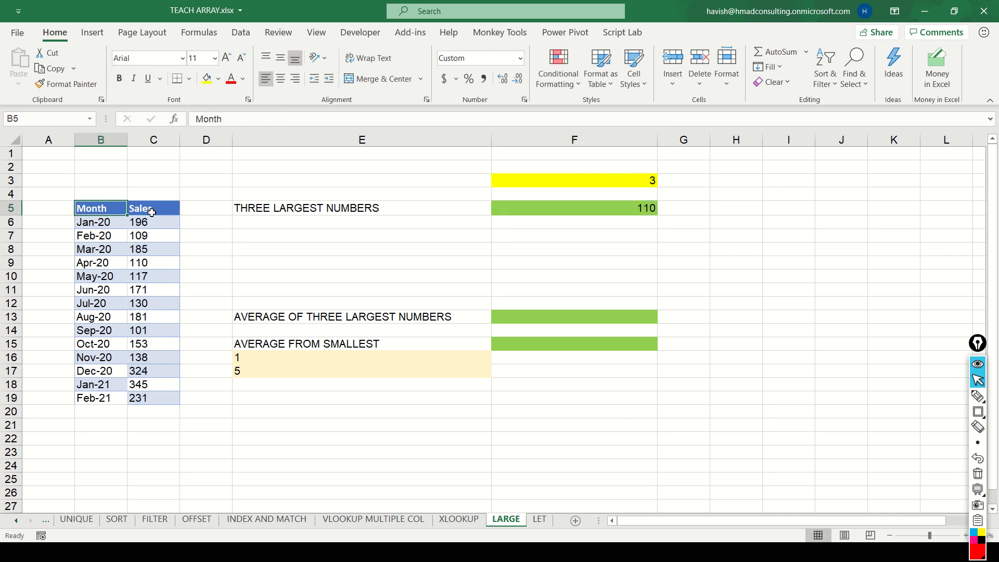
key("ctrl+a")
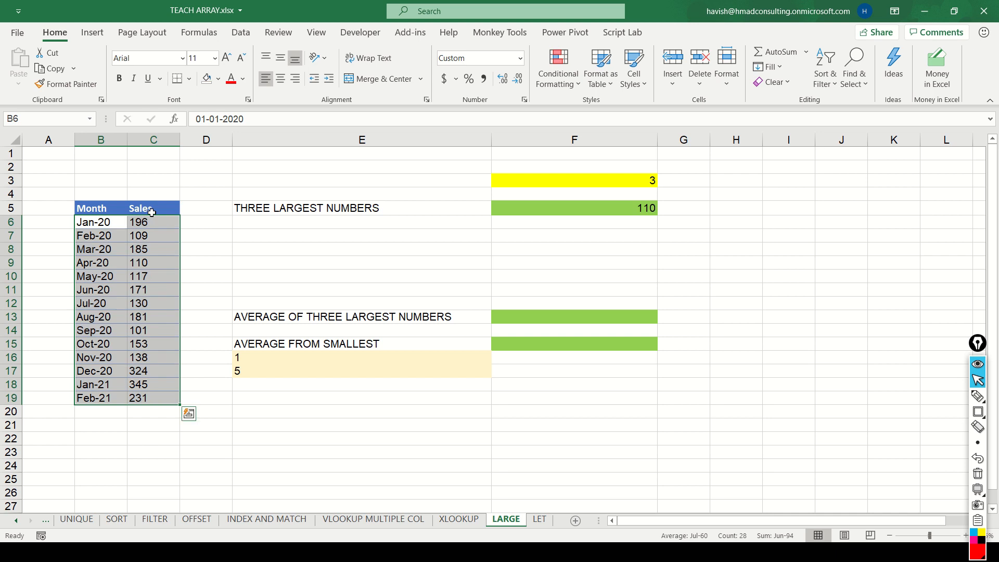
left_click(155, 218)
key("ctrl+shift+Down")
key("alt+l")
key("x")
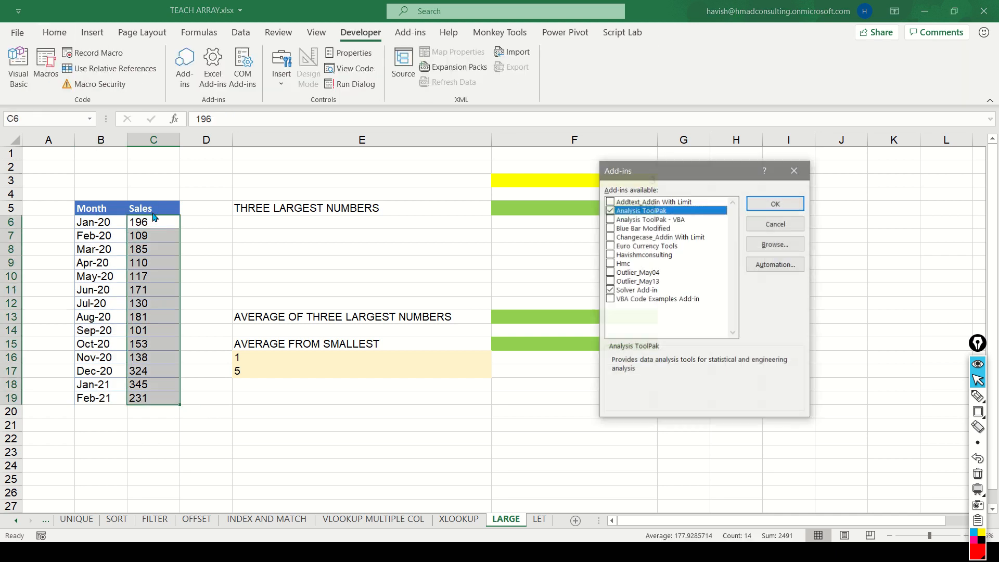
key("Escape")
Start a Top 10 Items conditional formatting rule for the selected sales values
key("alt+h")
key("l")
key("Down")
key("Down")
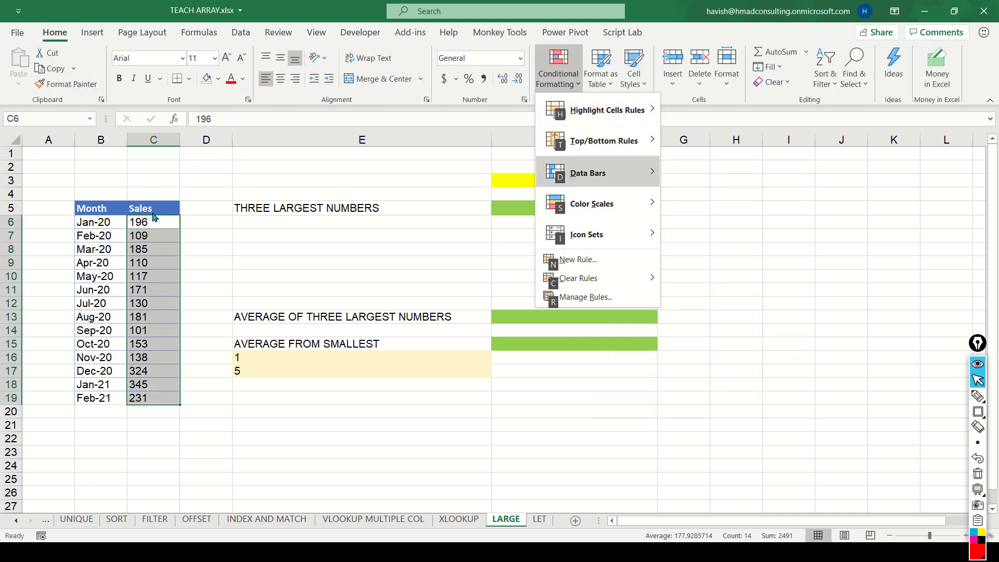
key("Up")
key("Right")
key("Down")
key("Down")
key("Down")
key("Up")
key("Up")
key("Up")
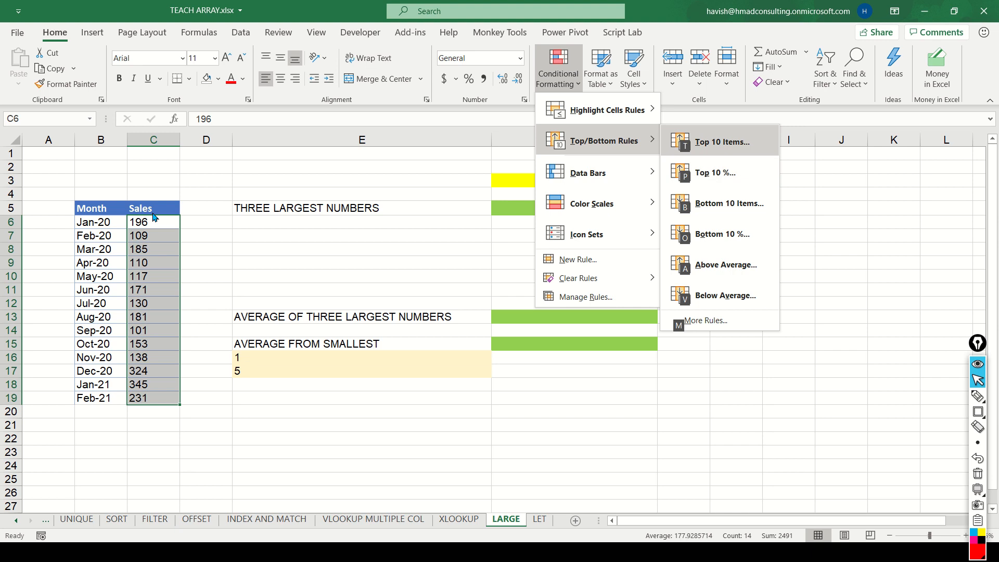
key("Return")
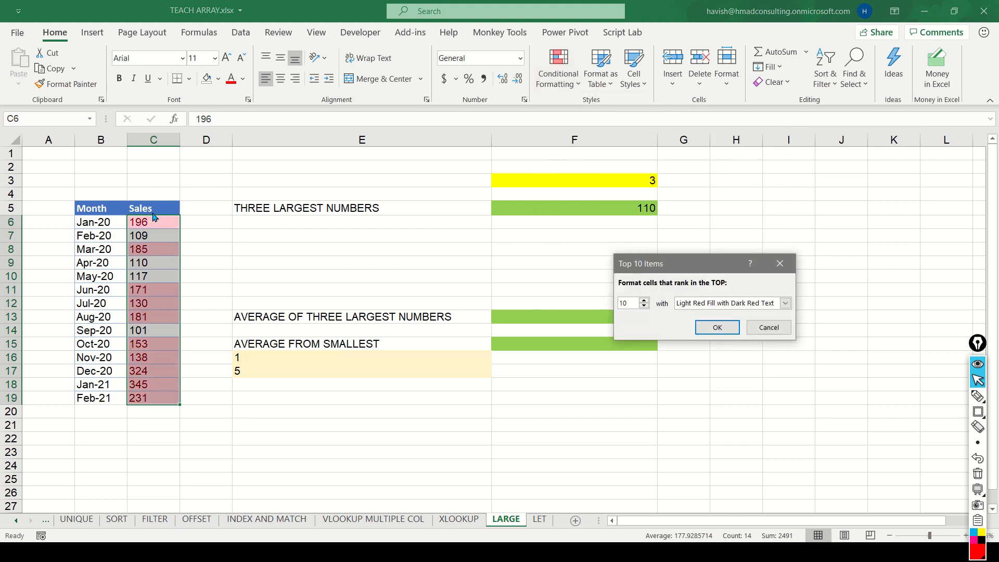
Set the rule to format the top 3 values with Green Fill with Dark Green Text and apply it
type("3")
key("Tab")
key("alt+Down")
key("Down")
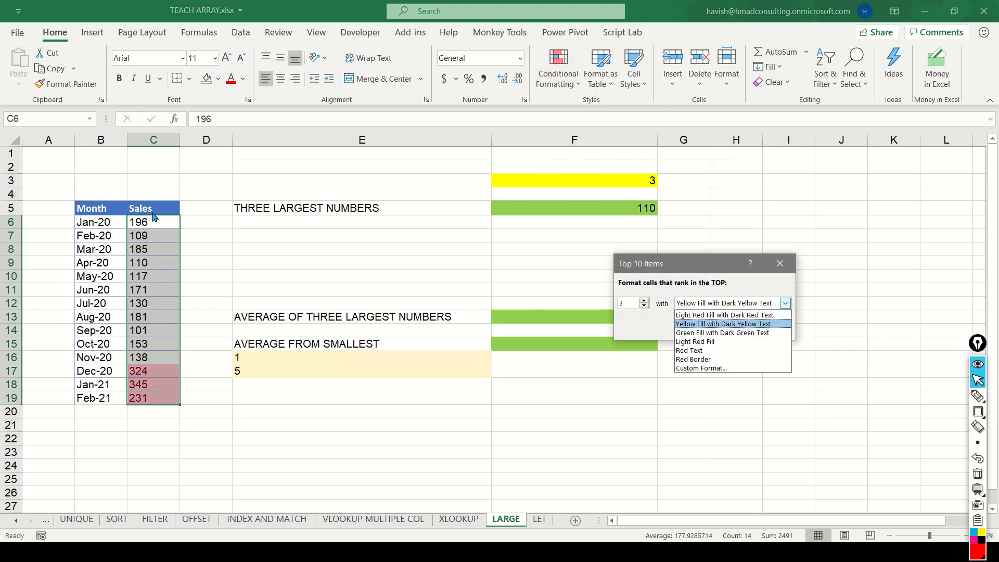
key("Down")
key("Return")
key("Tab")
key("Return")
key("Down")
key("Down")
key("Down")
key("Down")
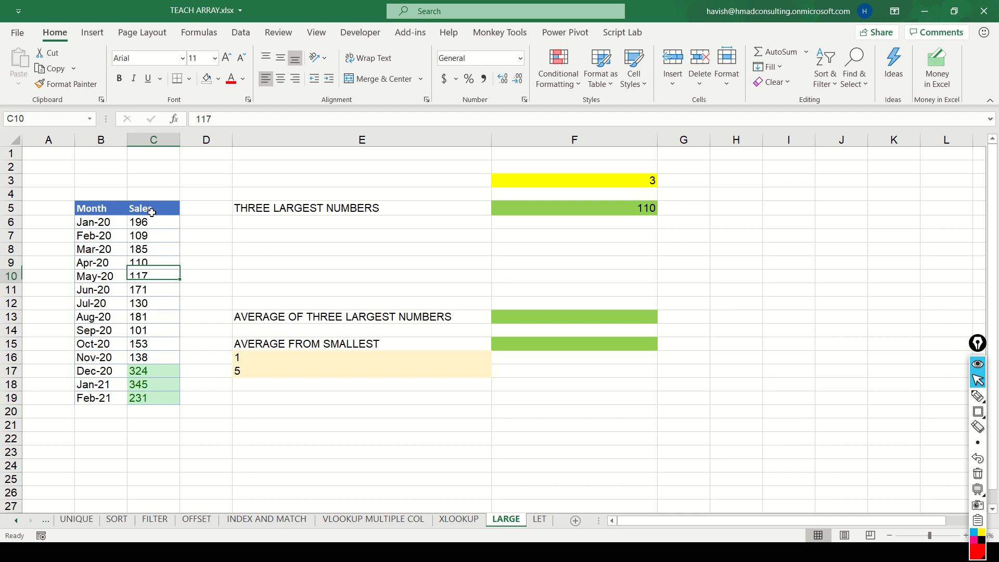
key("ctrl+Down")
key("Up")
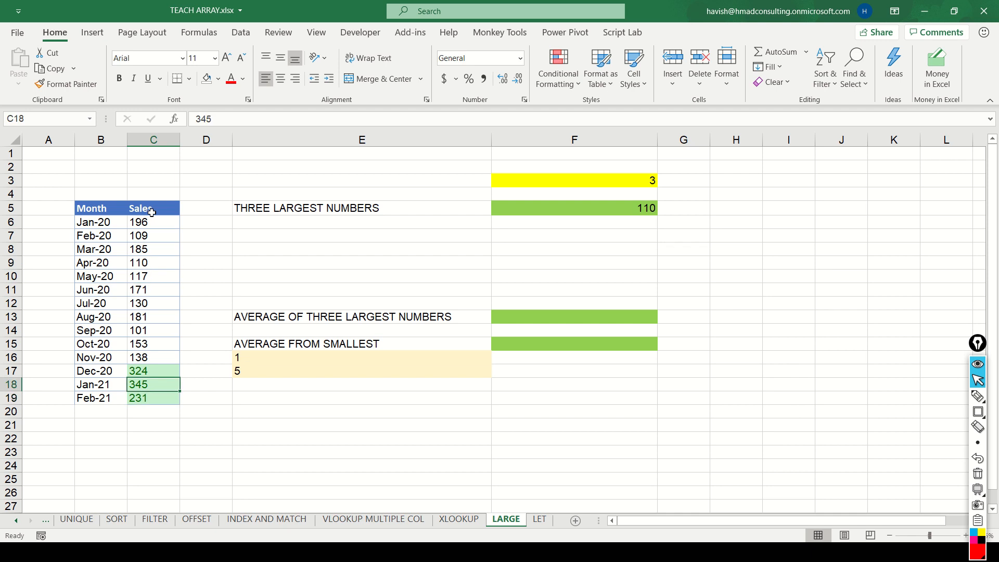
Replace SMALL with LARGE in the F5 formula, making it =LARGE(C6:C19,F3)
key("Right")
key("Right")
key("Right")
key("Up")
key("Up")
key("Up")
key("Up")
key("Up")
key("Up")
key("Up")
key("Up")
key("Up")
key("Up")
key("Up")
key("Up")
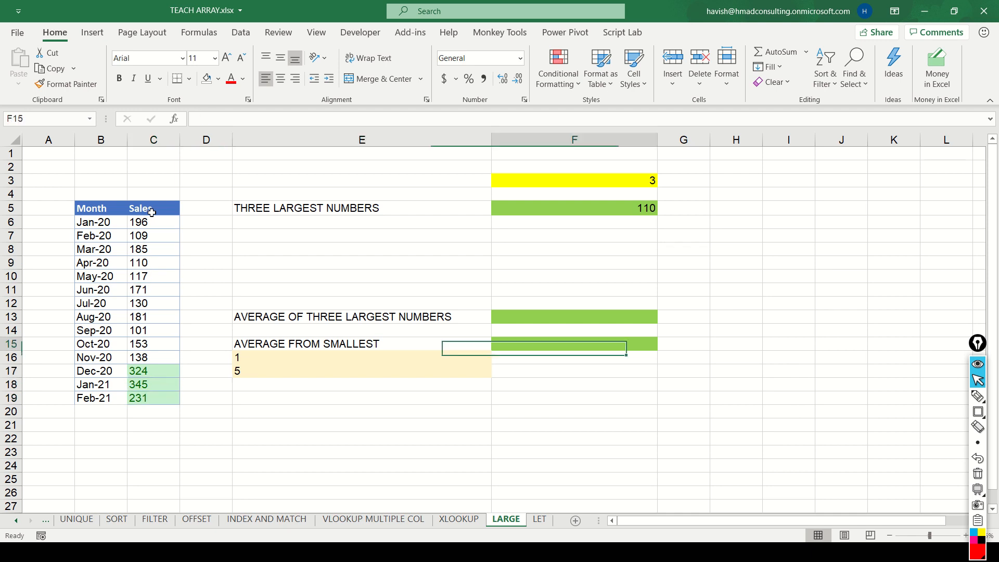
key("Up")
key("F2")
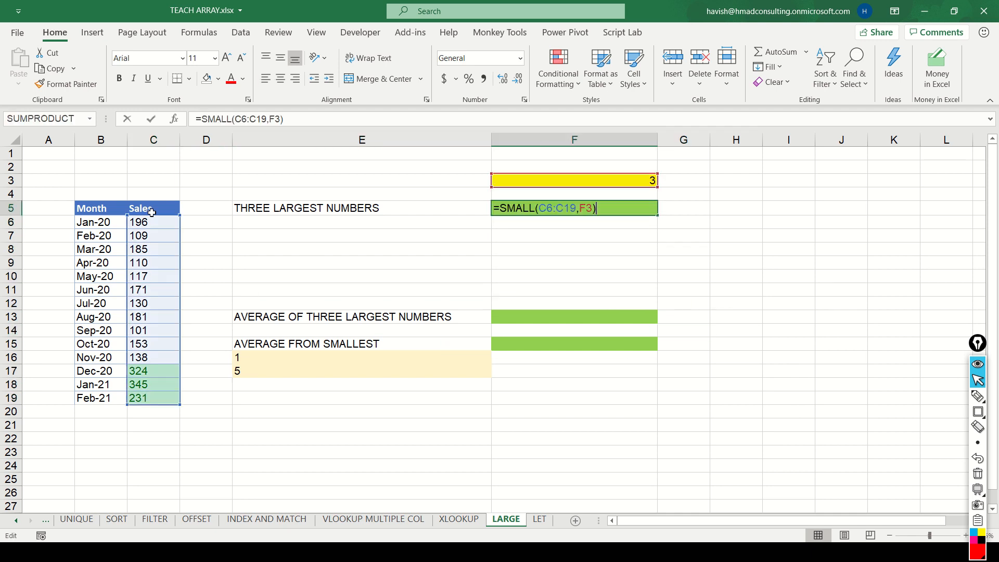
key("Left")
key("Left")
key("Left")
key("Left")
key("Left")
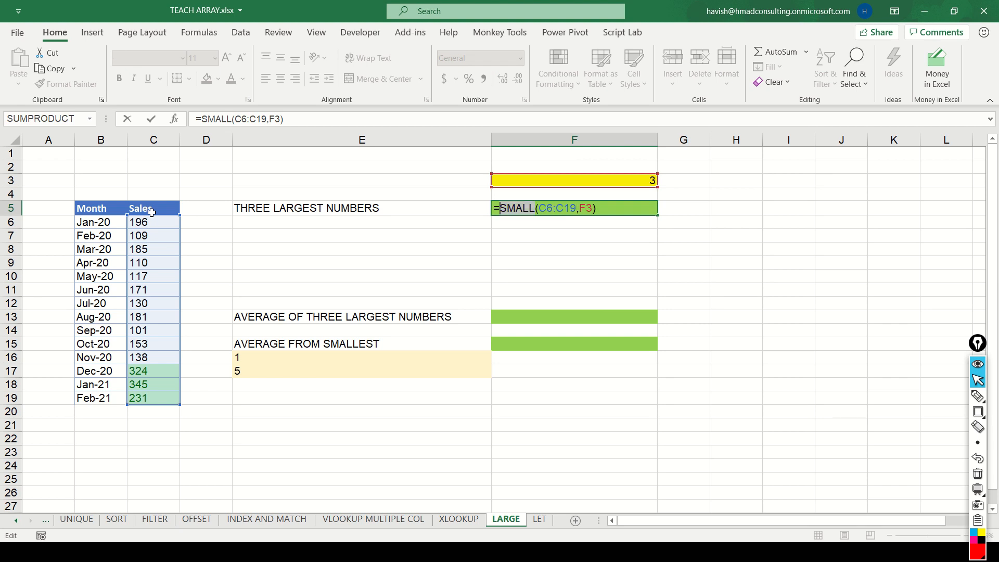
key("BackSpace")
key("BackSpace")
key("BackSpace")
key("BackSpace")
key("BackSpace")
type("LARGE")
key("Return")
key("Up")
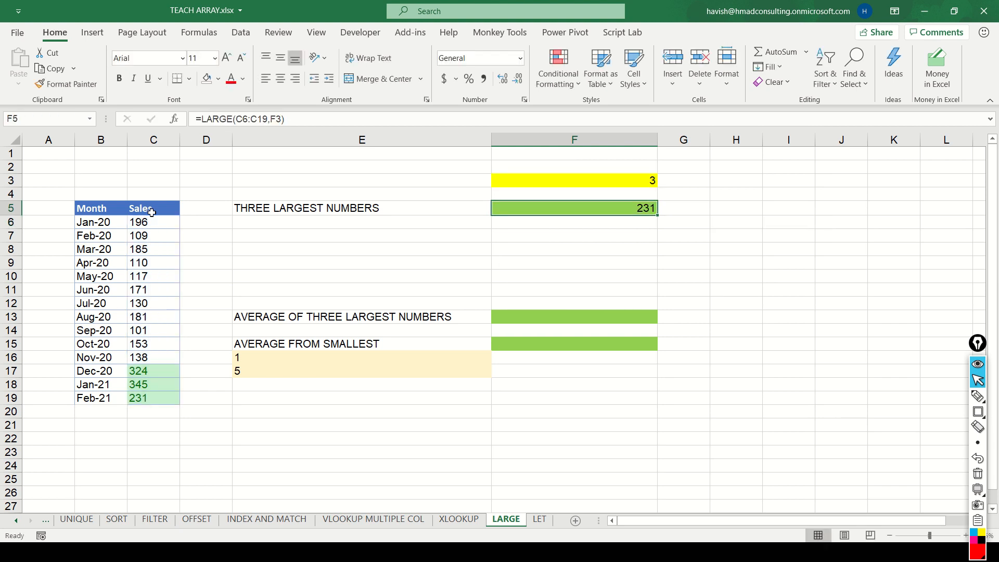
Compare the result in F5 with the green-highlighted values in the Sales column
left_click(166, 395)
key("Right")
key("Right")
key("Right")
key("Up")
key("Up")
key("Up")
key("Up")
key("Up")
key("Up")
key("Up")
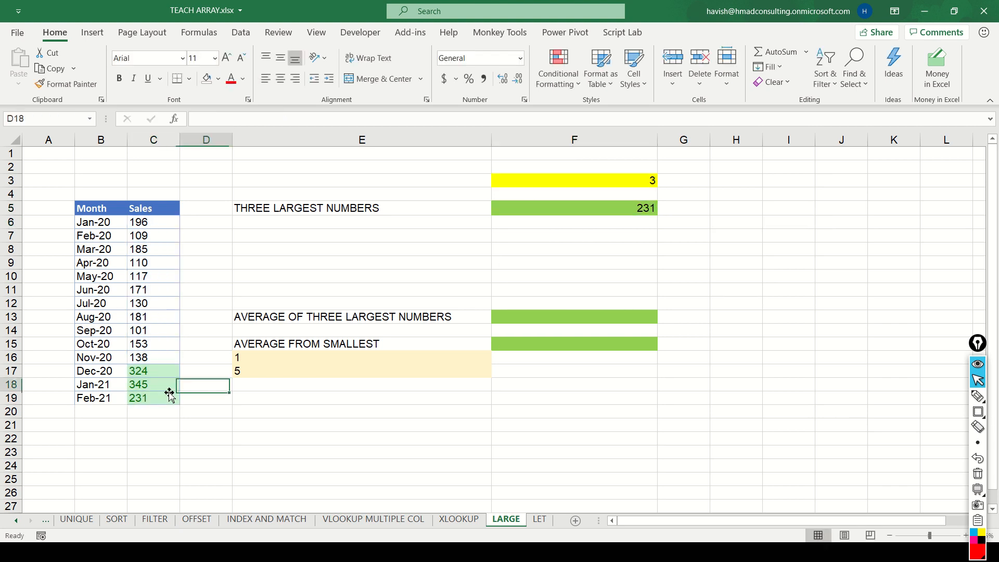
key("Up")
key("Up")
key("Up")
key("Up")
key("Up")
key("Up")
key("Up")
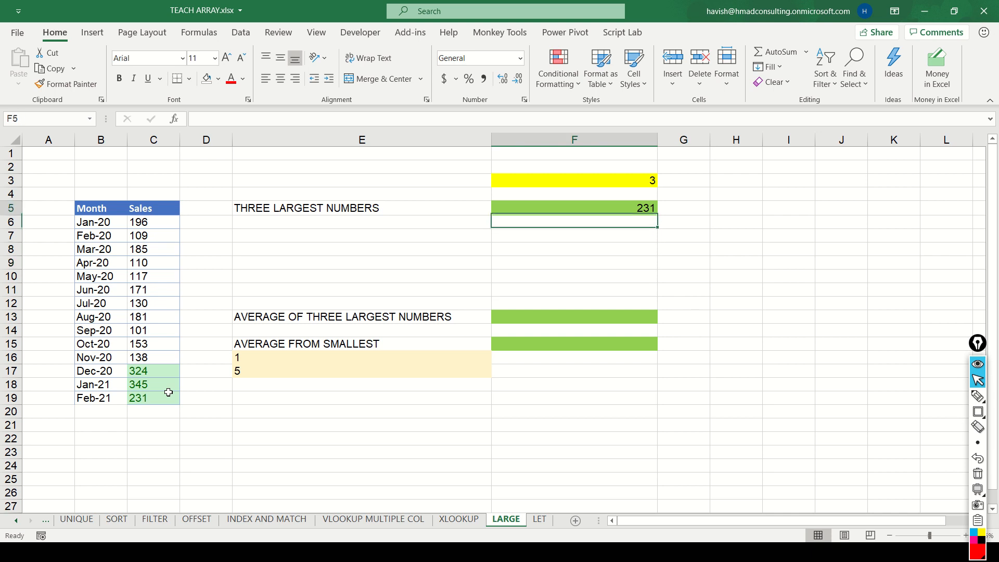
Replace the F3 argument in F5 with an array constant, making the formula =LARGE(C6:C19,{1,2,3})
key("F2")
key("Left")
key("shift+Left")
key("shift+Left")
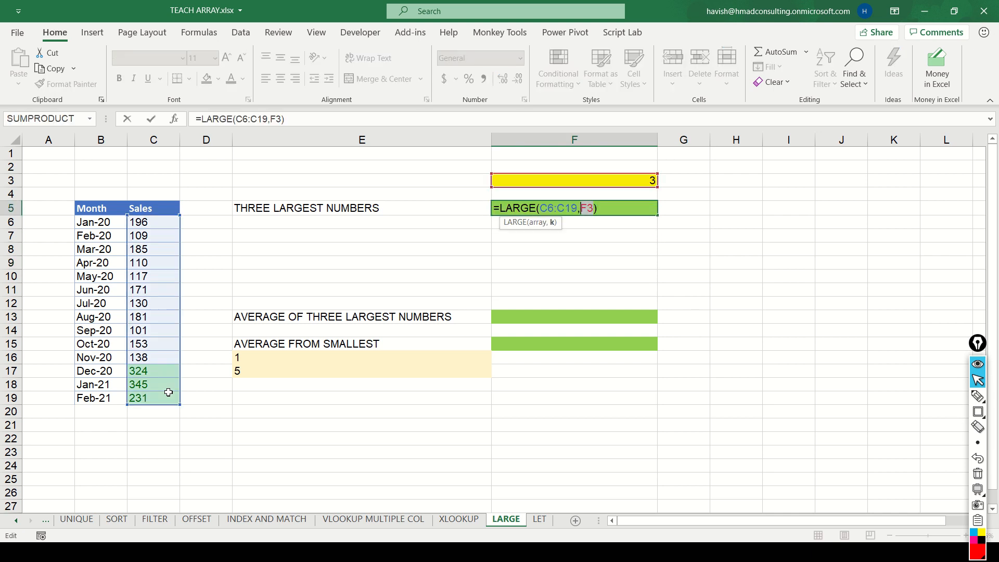
type("{")
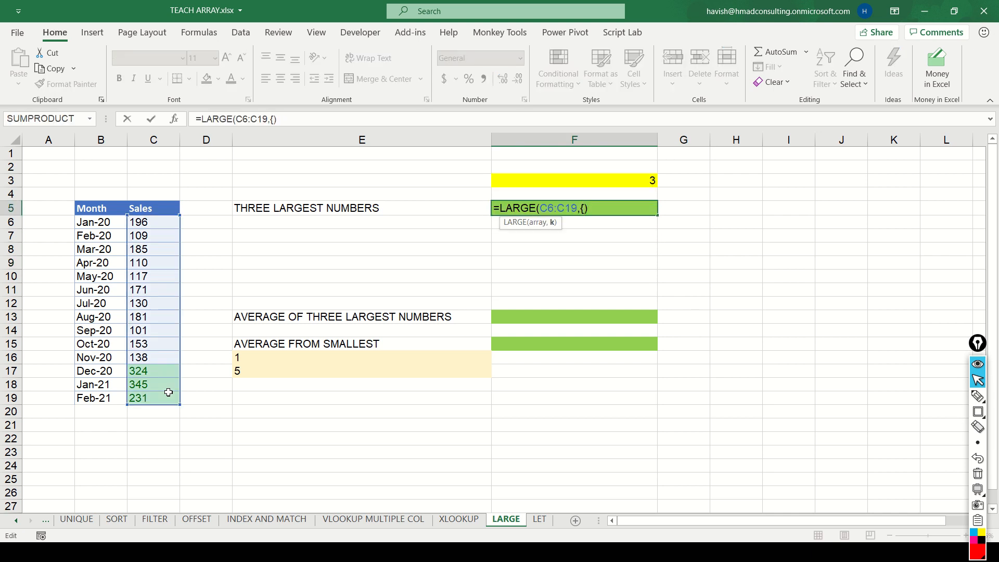
type("1,2,3}")
key("Return")
key("shift+Right")
key("shift+Right")
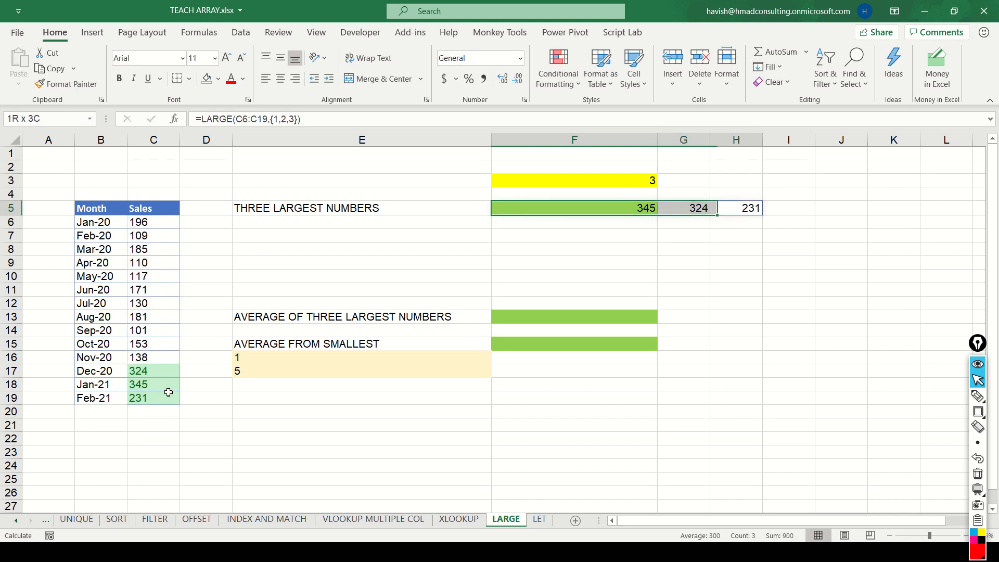
key("shift+Left")
key("shift+Left")
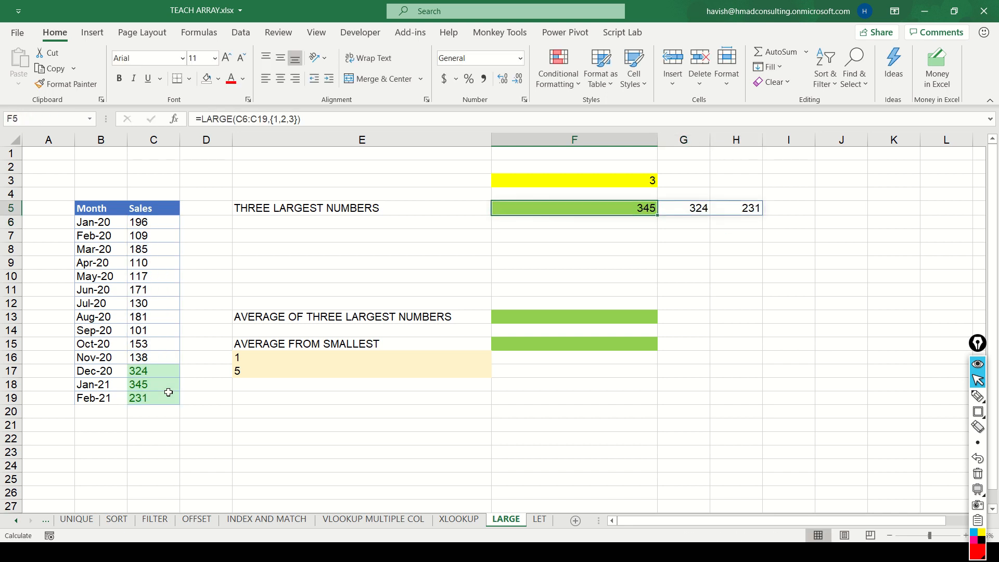
Replace the k argument of the LARGE formula in F5 with a ROW function containing INDIRECT
key("F2")
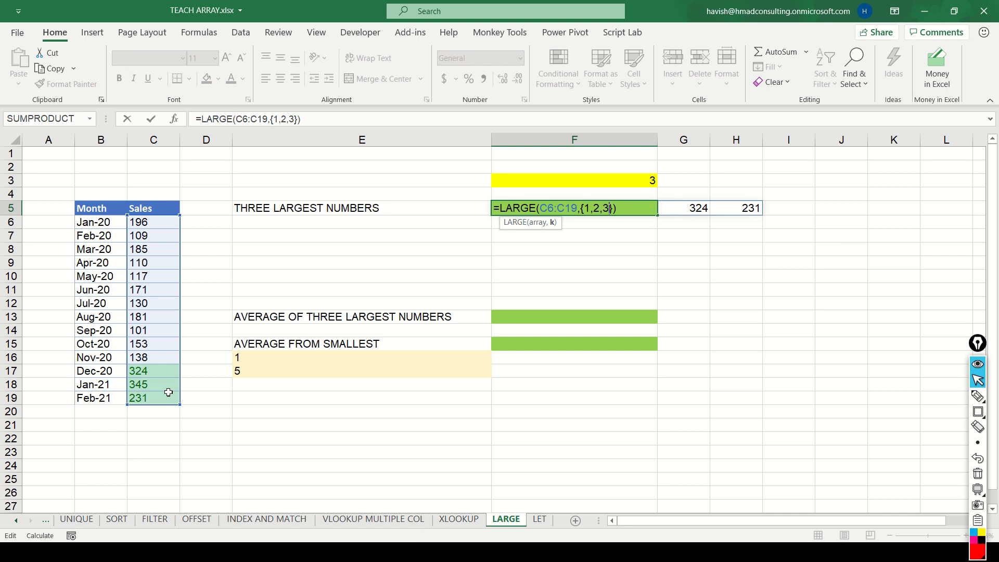
key("Left")
key("shift+Right")
key("shift+Right")
key("shift+Right")
key("shift+Right")
key("shift+Right")
key("BackSpace")
type("ROW(IN")
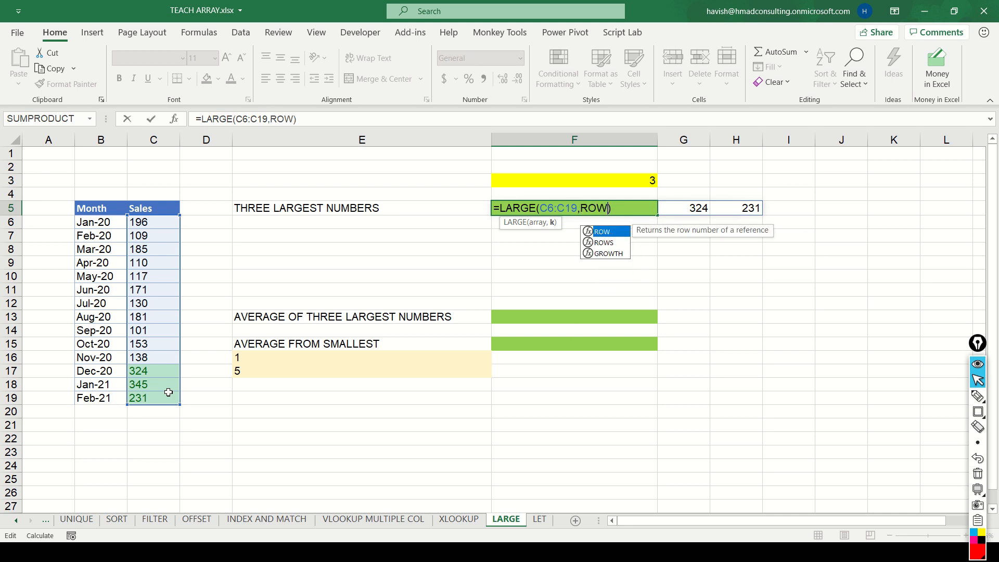
type("D")
key("Down")
key("Tab")
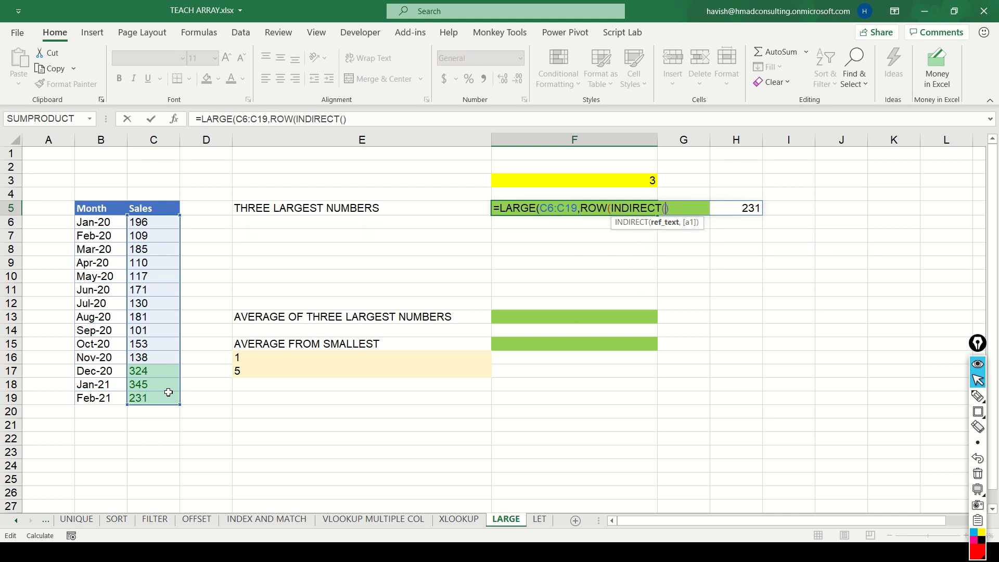
Fill in the INDIRECT reference and commit F5 as =LARGE(C6:C19,ROW(INDIRECT("1" & ":" & F3)))
type("\"1\" & \":\" &")
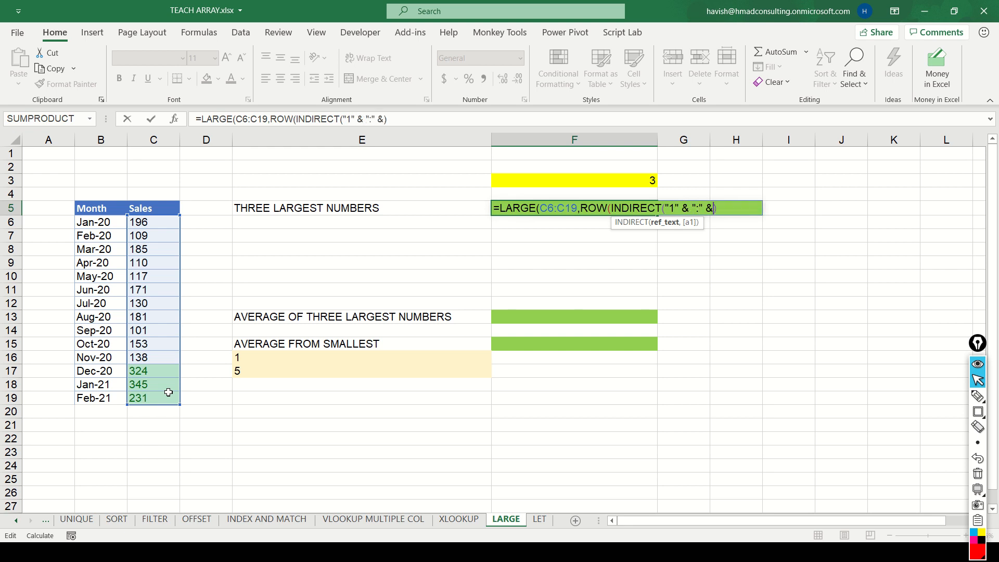
left_click(520, 181)
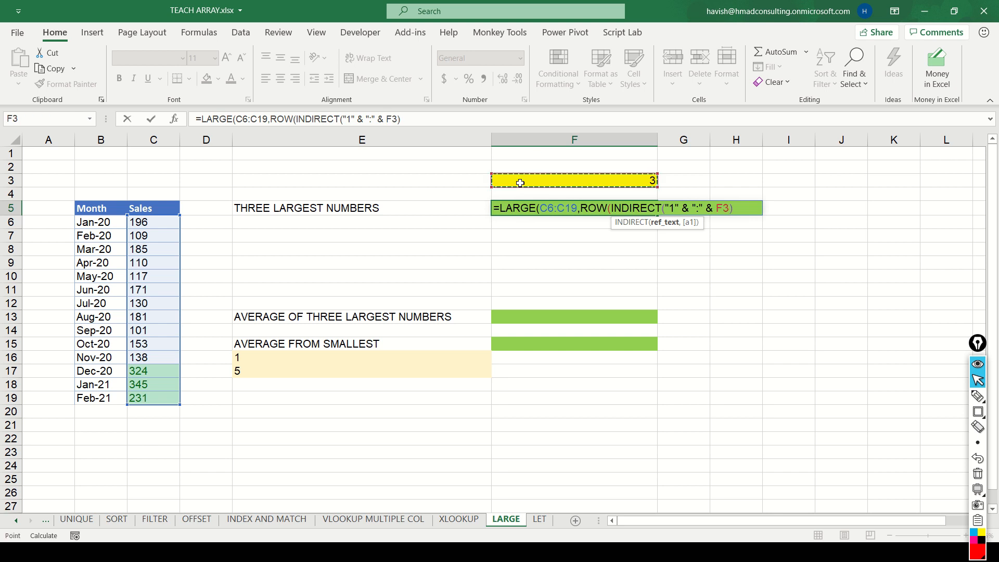
type("))")
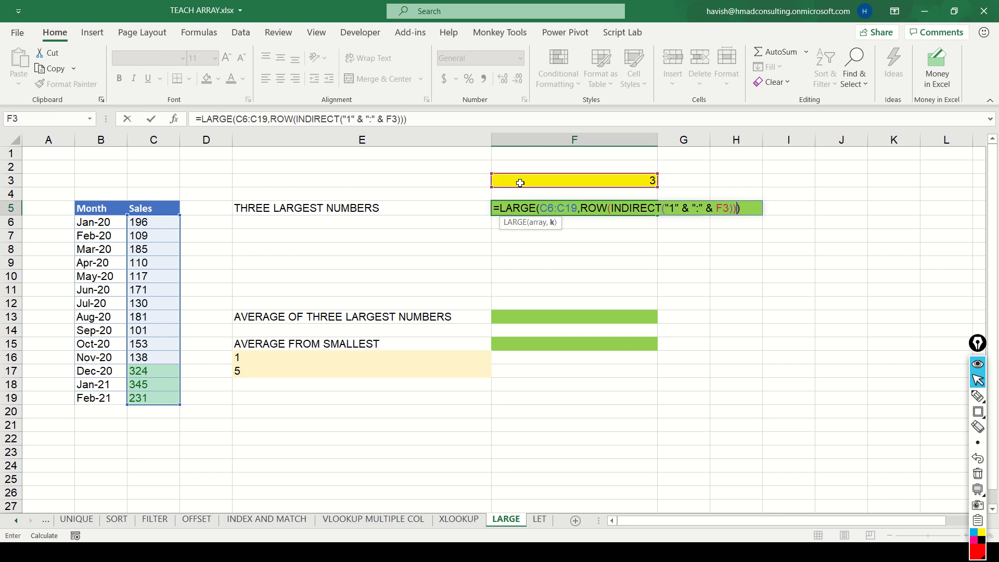
key("ctrl+Return")
key("F2")
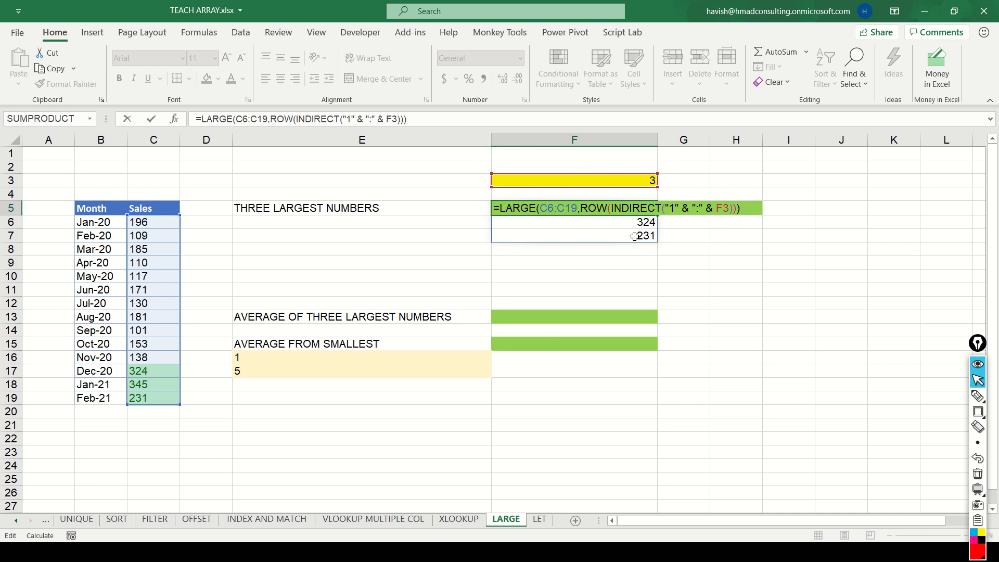
key("Escape")
Enter 1:3 as text in cell F22
left_click(578, 421)
key("Down")
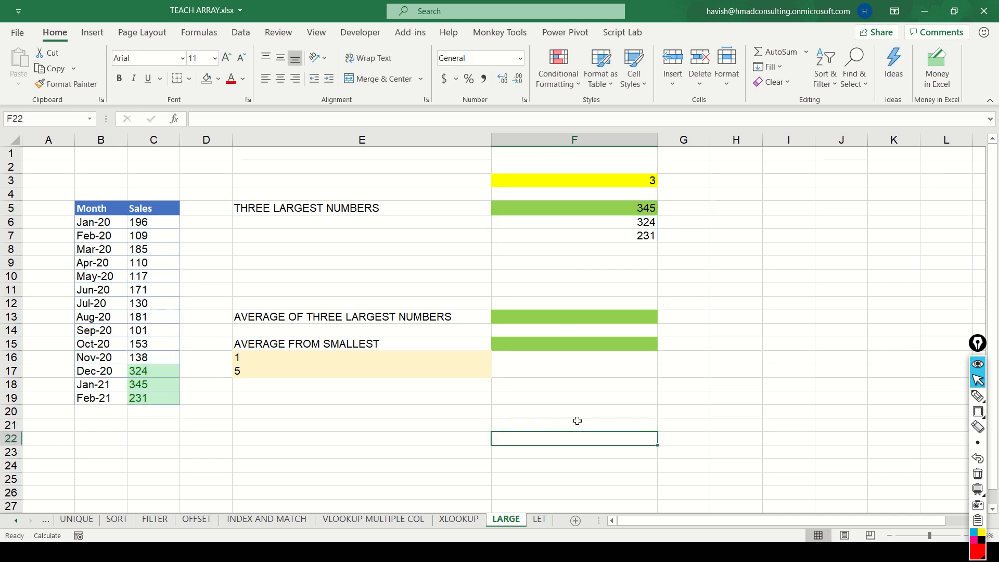
type("1:3")
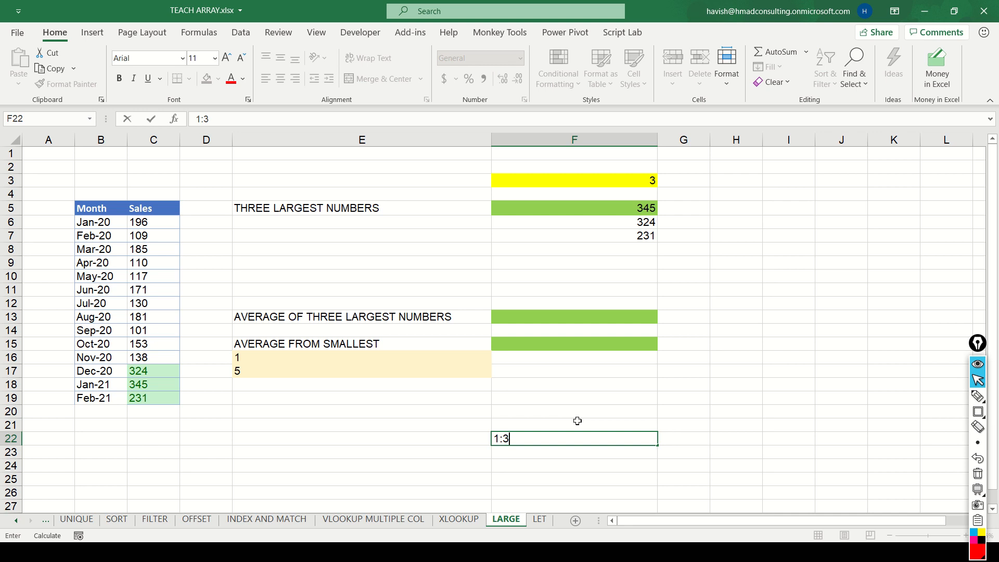
key("Return")
key("Up")
type("1")
key("Escape")
type("'1:3")
key("Return")
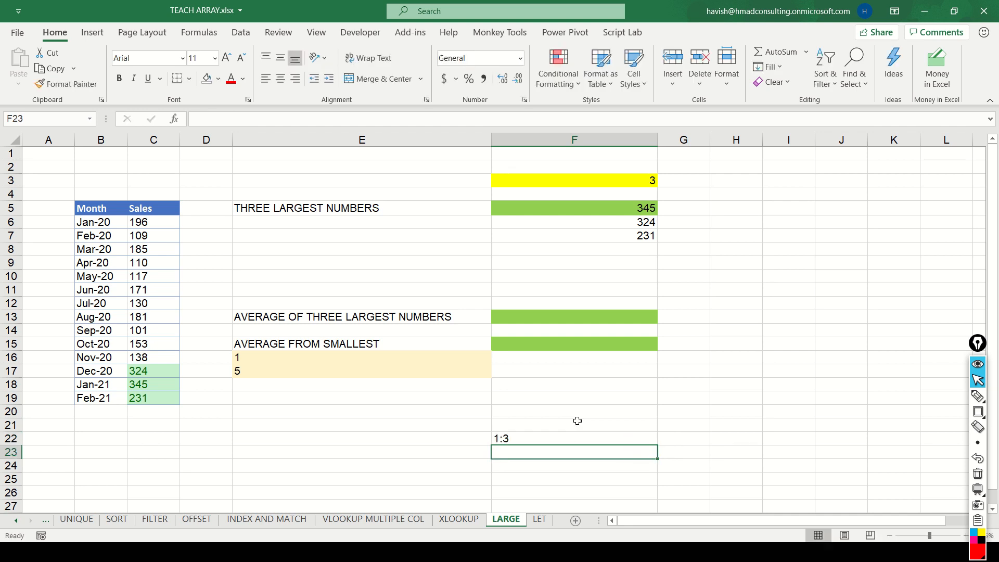
Enter the formula =INDIRECT(F22) in F23 to turn the 1:3 text into a row reference
type("=IN")
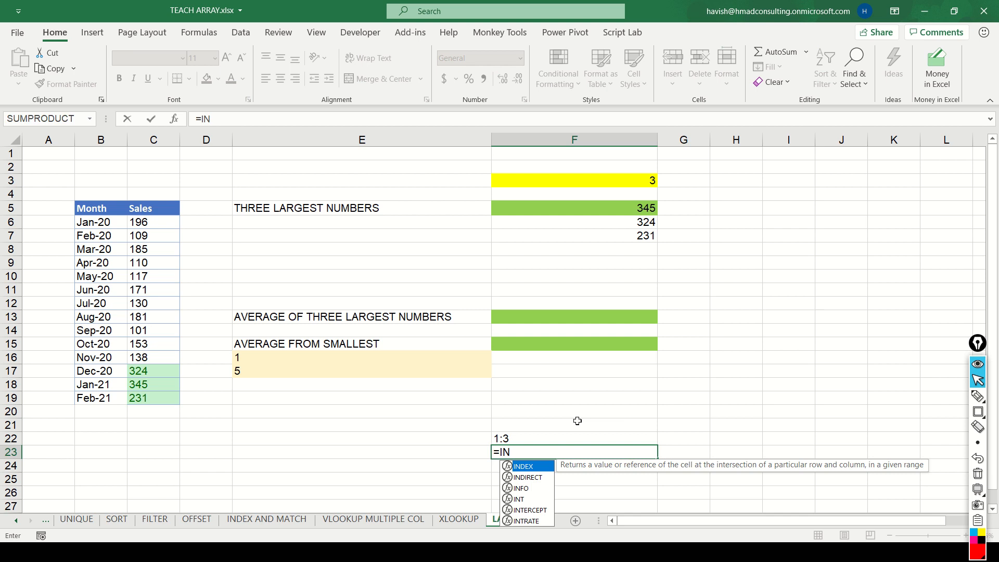
key("Down")
key("Tab")
key("Up")
key("Return")
key("Up")
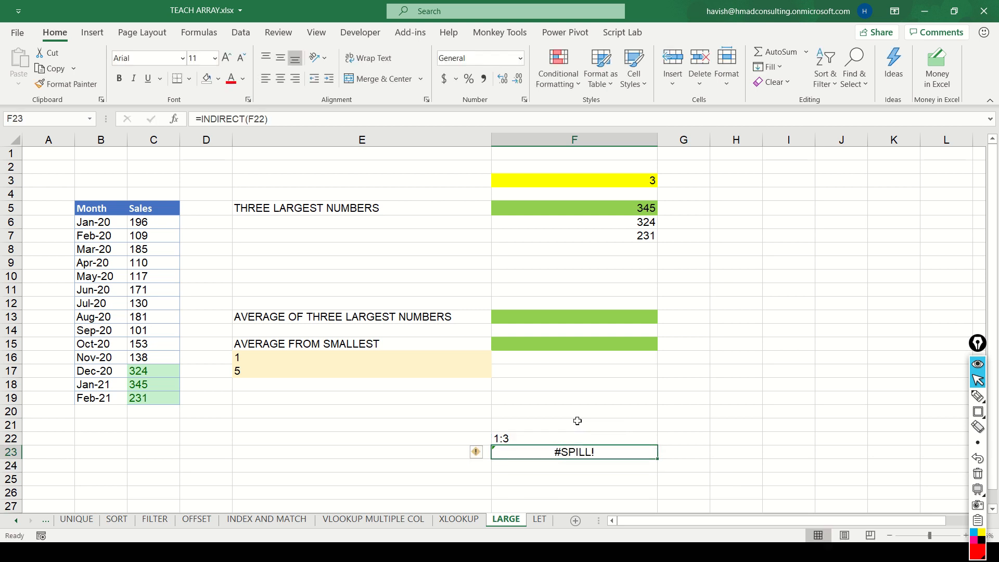
Replace the formula in F23 with =ROW(INDIRECT(F22)) to list the row numbers of the 1:3 reference
key("Up")
key("Down")
type("=ROW(IN")
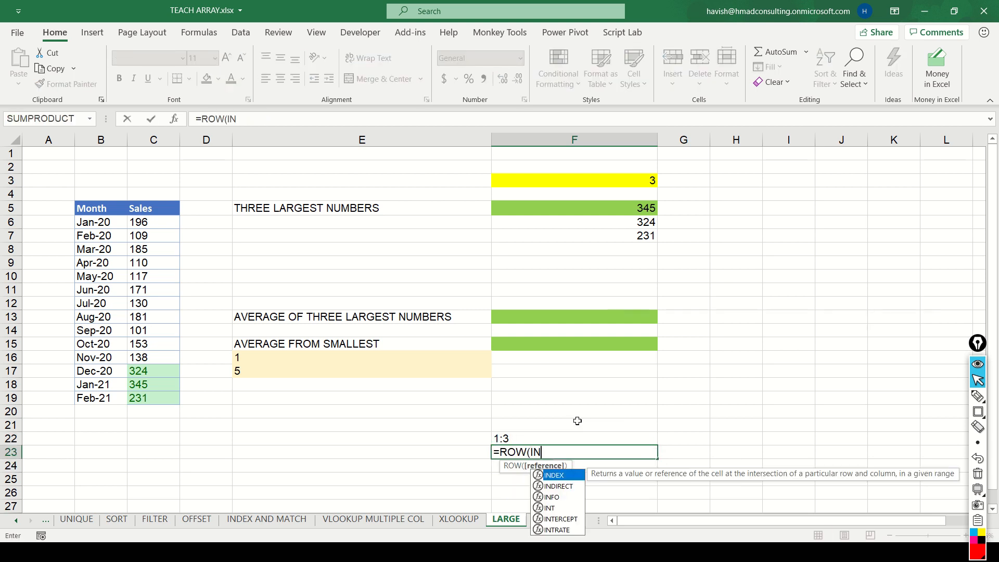
type("DI")
key("Tab")
key("Up")
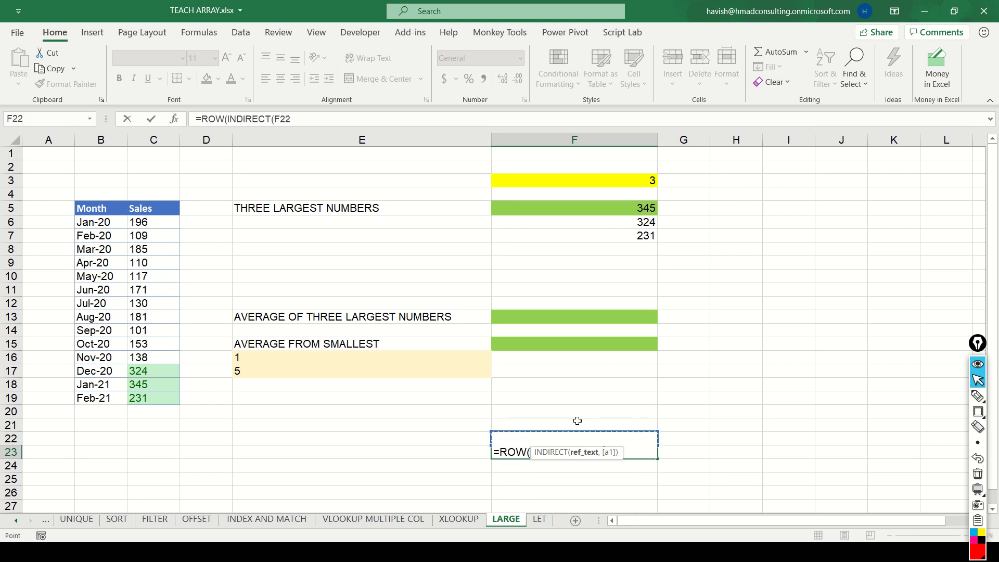
key("Return")
key("Return")
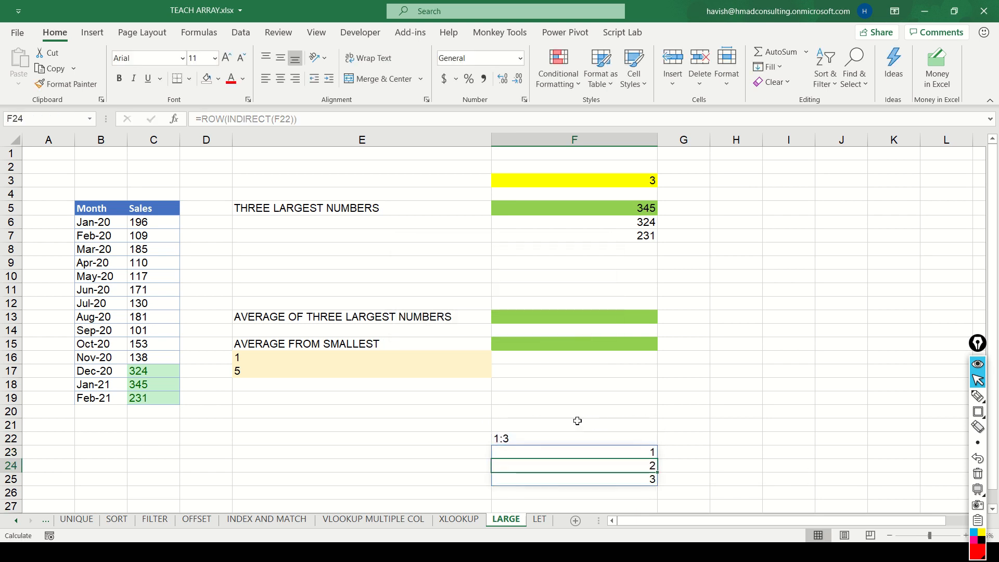
Examine the spilled row numbers from F23 down, the text in F22 and the ROW formula that refers to it
key("Down")
key("Down")
key("Up")
key("Up")
key("Up")
key("Down")
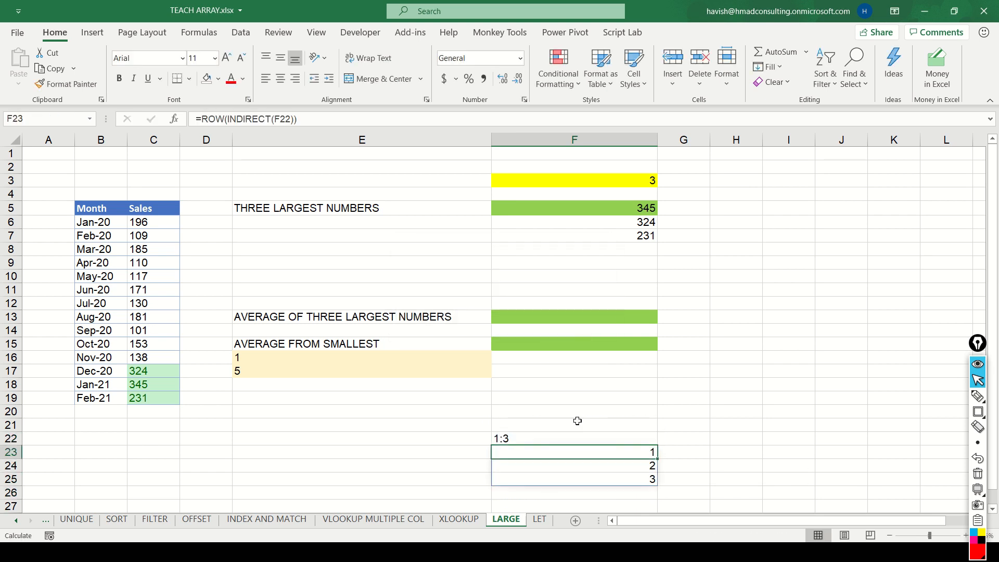
key("Down")
key("Down")
key("Down")
key("Down")
key("Up")
key("Up")
key("Up")
key("Up")
key("Up")
key("F2")
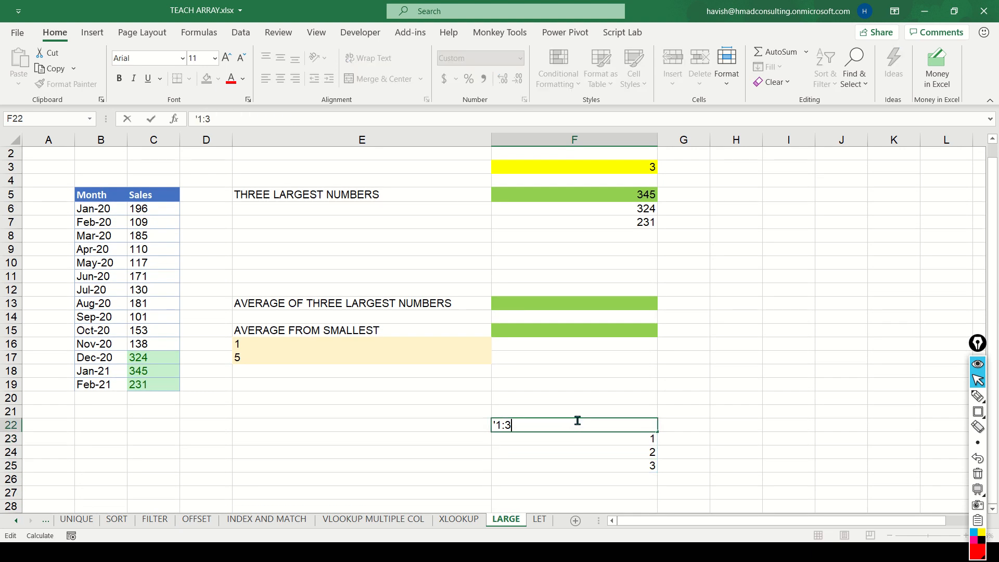
key("Escape")
key("Down")
key("F2")
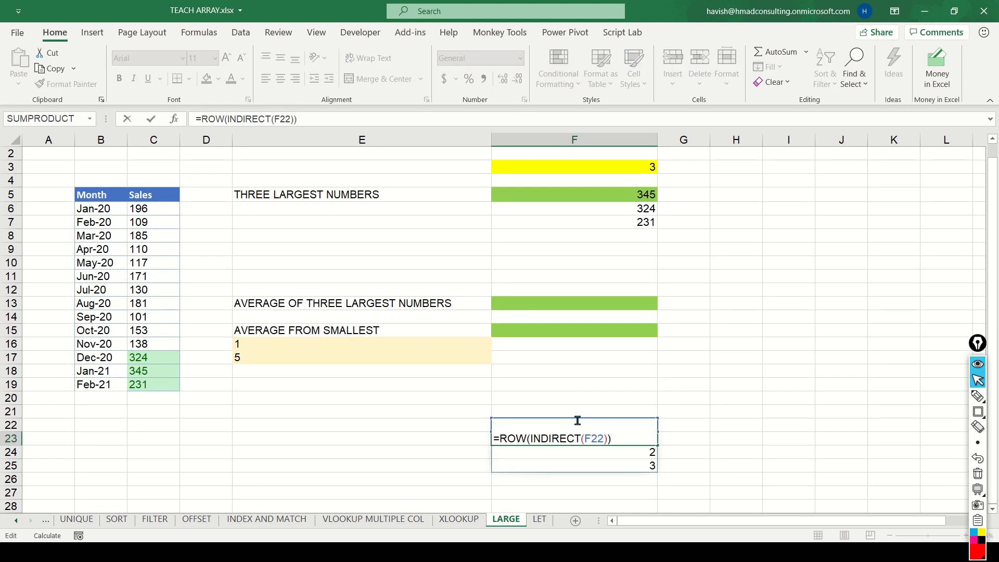
key("Escape")
key("F2")
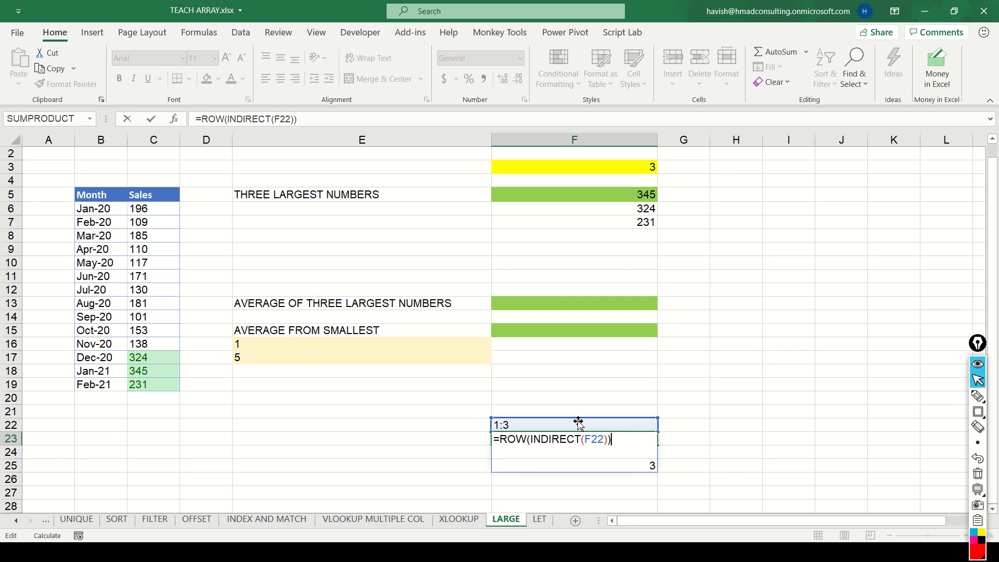
key("Return")
Change the text in F22 to 1:5 to extend the list produced by the ROW formula
key("Up")
key("Up")
key("F2")
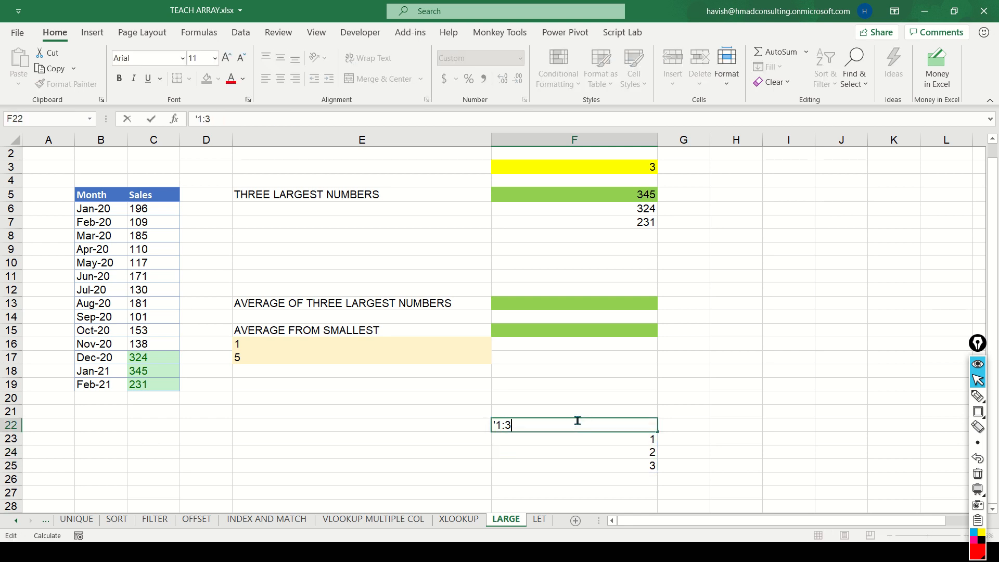
key("BackSpace")
type("5")
key("Return")
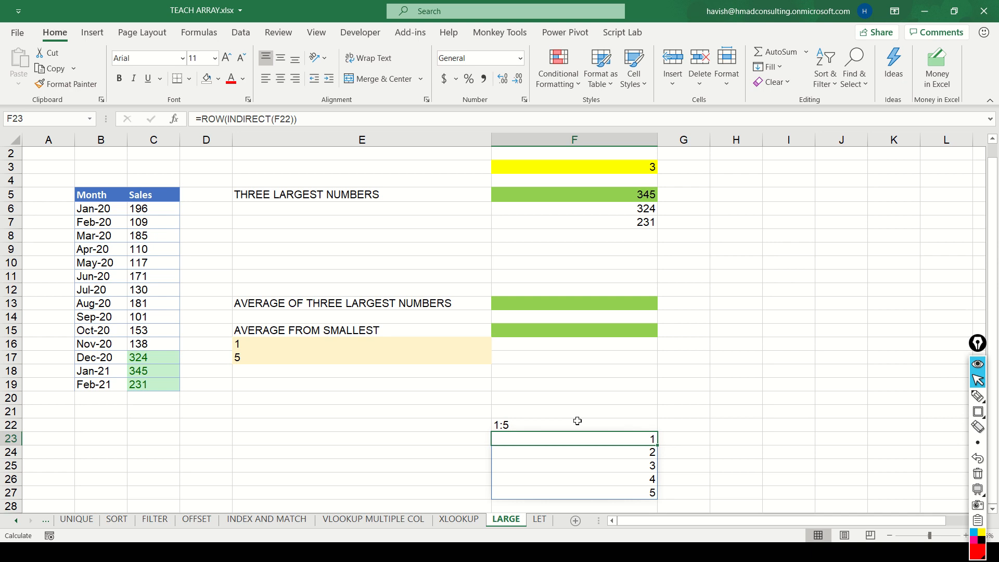
Delete the demonstration text in F22 together with the ROW formula below it
key("Up")
key("ctrl+shift+Down")
key("Delete")
Review the LARGE formula in F5 and the ranges it refers to, leaving it as it is
key("ctrl+Up")
key("ctrl+Up")
key("ctrl+Up")
key("ctrl+Up")
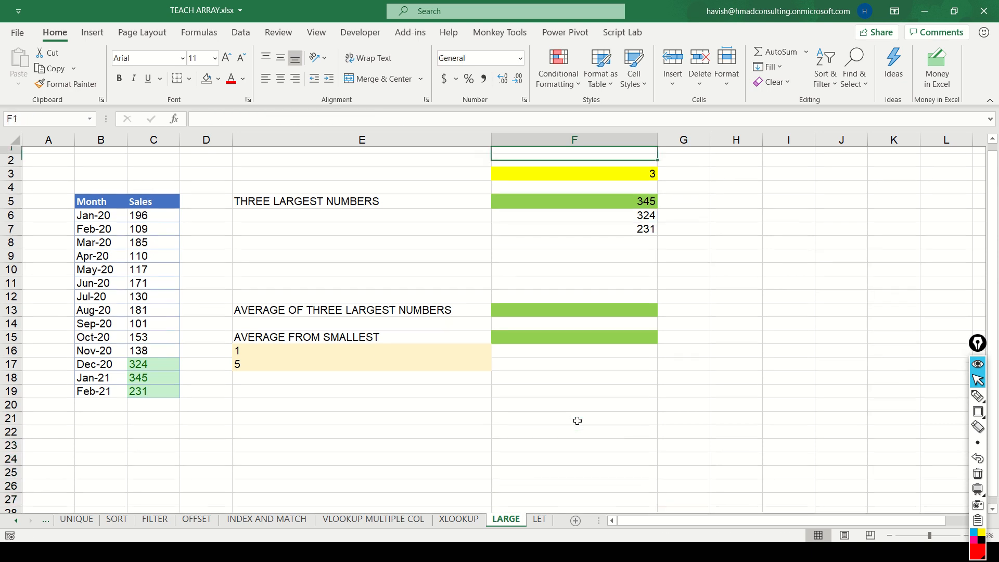
key("Down")
key("Down")
key("Down")
key("Down")
key("F2")
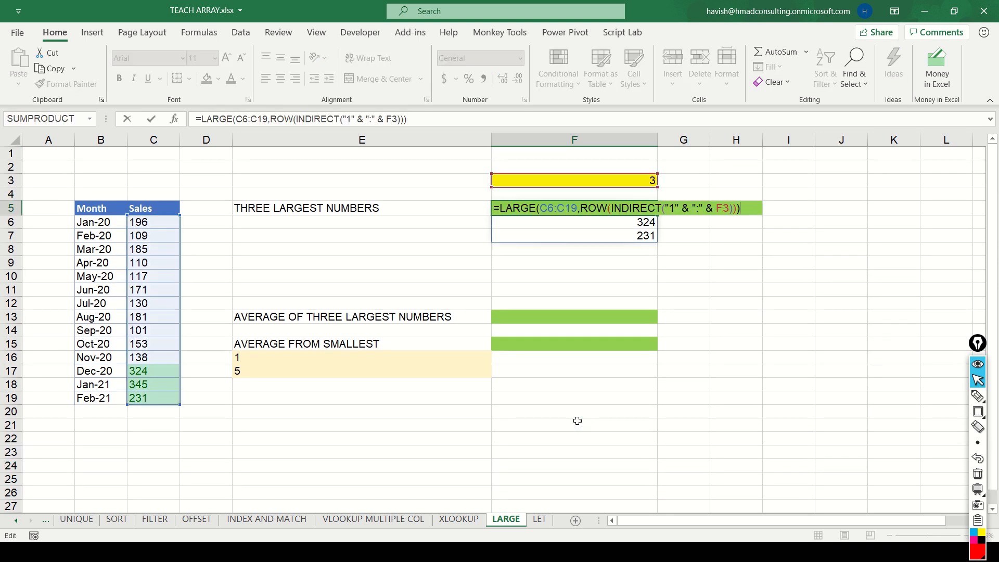
key("Escape")
Set the count in F3 to 2 to test the LARGE formula
key("Up")
key("Up")
type("2")
key("ctrl+Return")
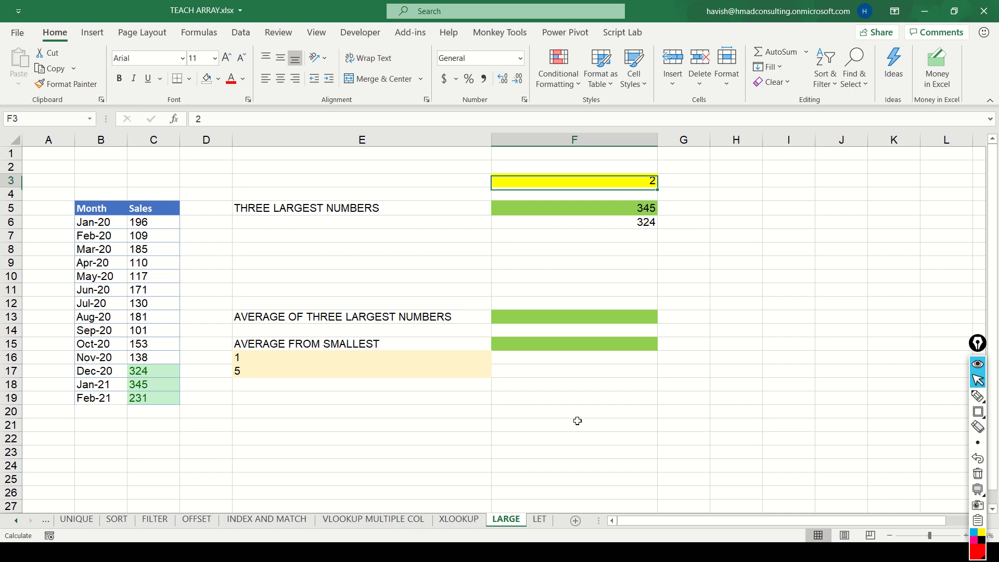
Set the count in F3 to 5 and select the list of largest values spilling from F5
type("5")
key("Return")
key("Down")
key("ctrl+shift+Down")
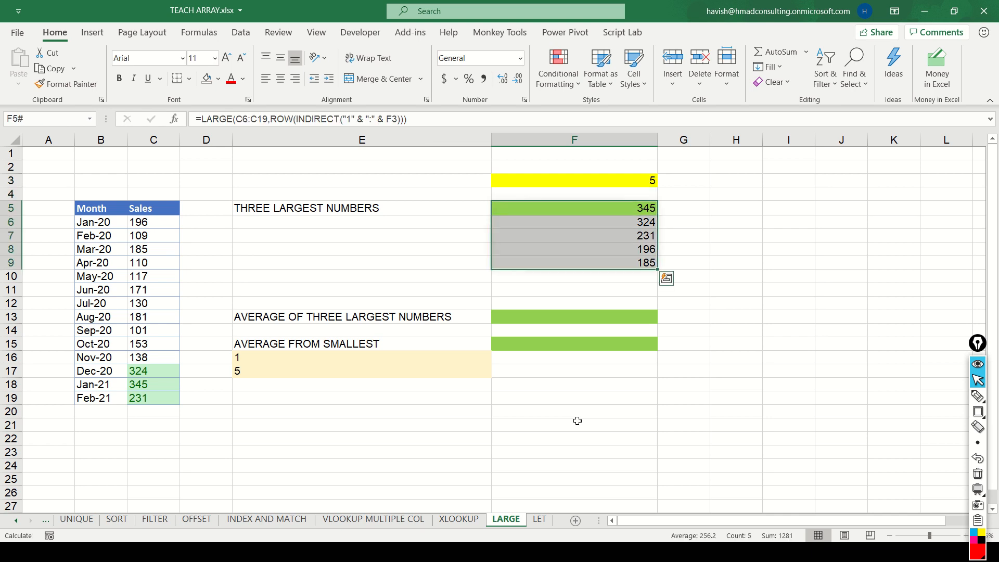
key("Down")
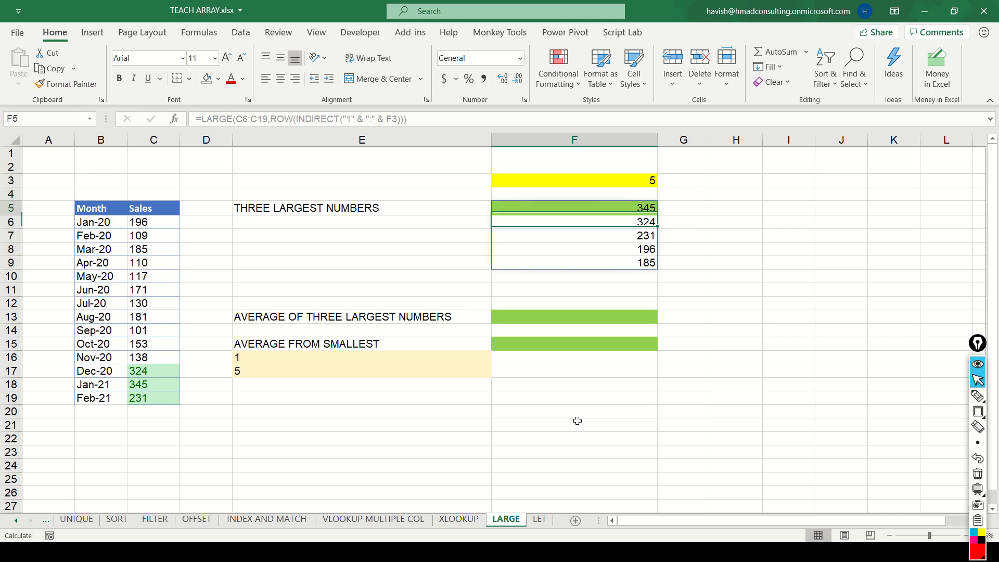
key("Up")
key("Up")
key("Up")
key("Down")
key("Down")
key("Down")
key("Down")
key("Down")
key("Down")
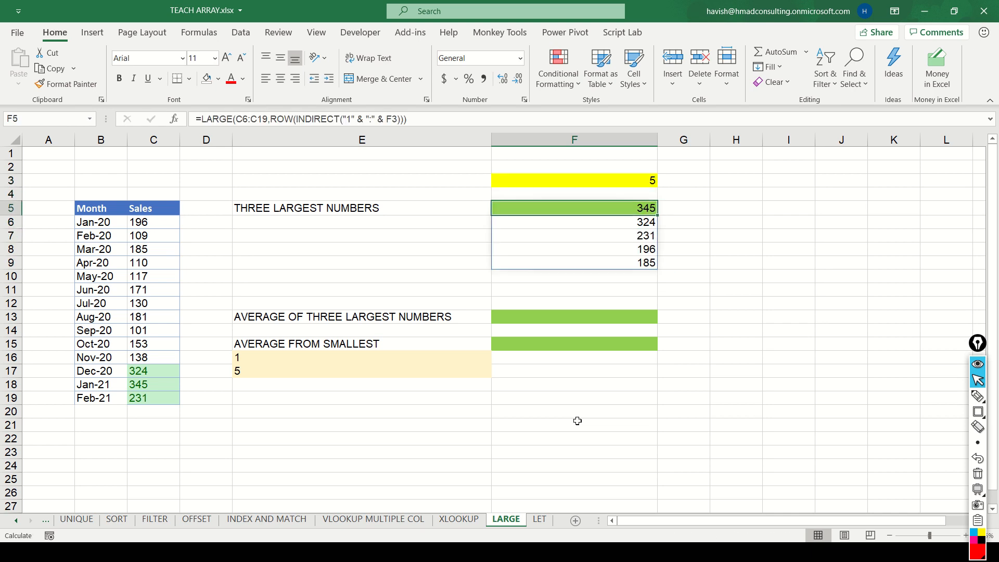
Enter =AVERAGE(F5#) in F13 to average the spilled list of largest values, and check its referenced range
key("Down")
key("Down")
key("Down")
key("Down")
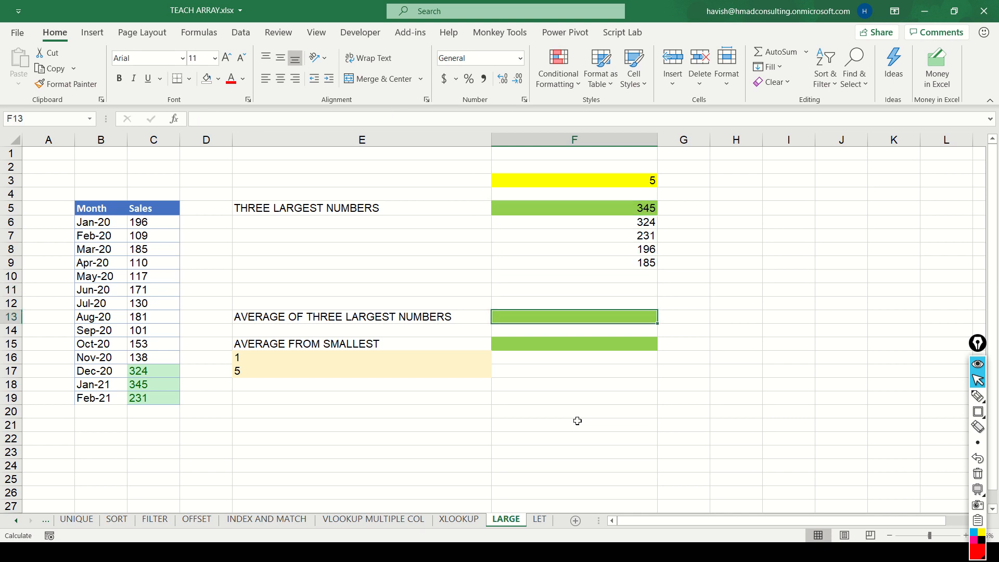
type("=AVER")
key("Tab")
key("Up")
key("Up")
key("Up")
key("Up")
key("Up")
key("Up")
key("Up")
key("Up")
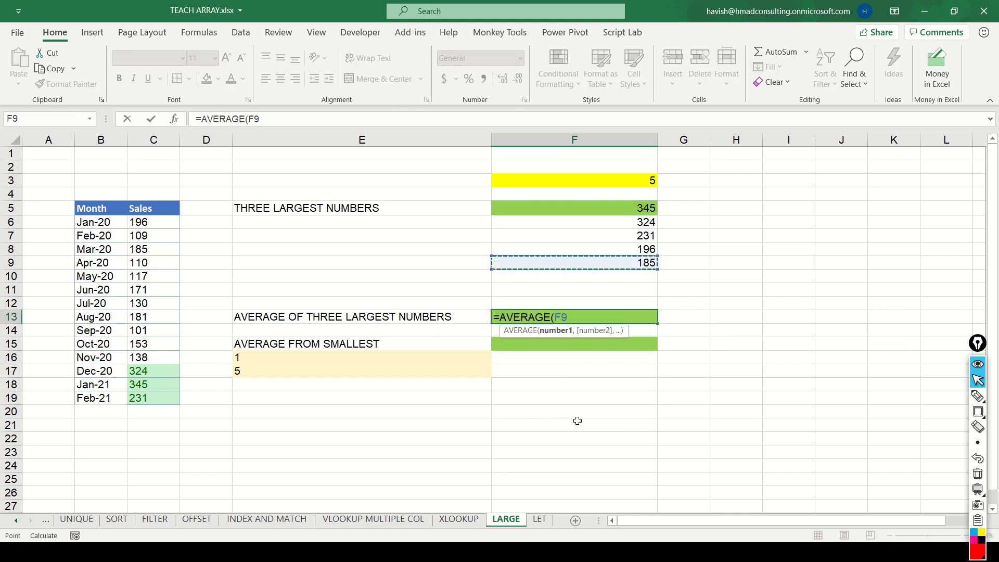
type("#")
key("Return")
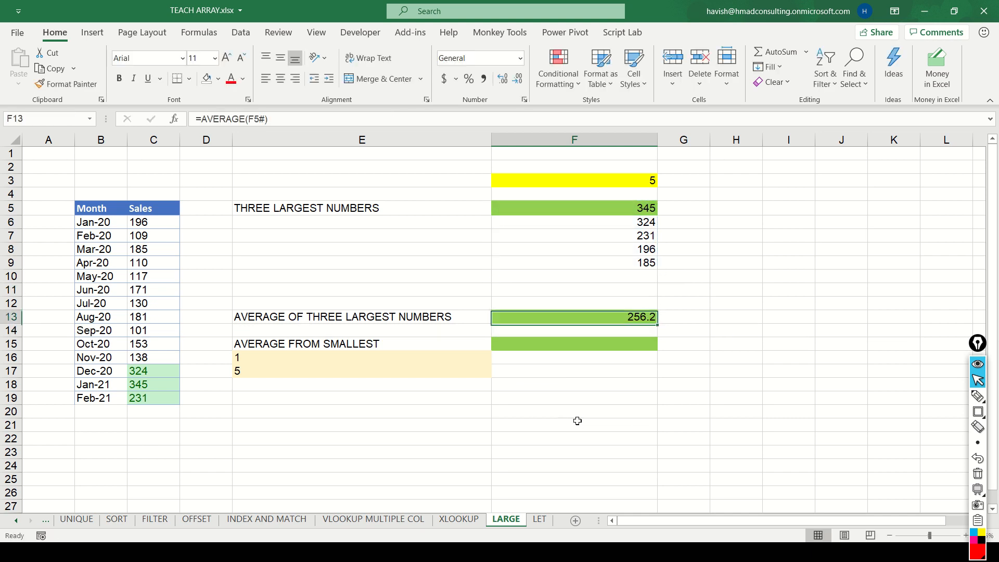
key("Up")
key("F2")
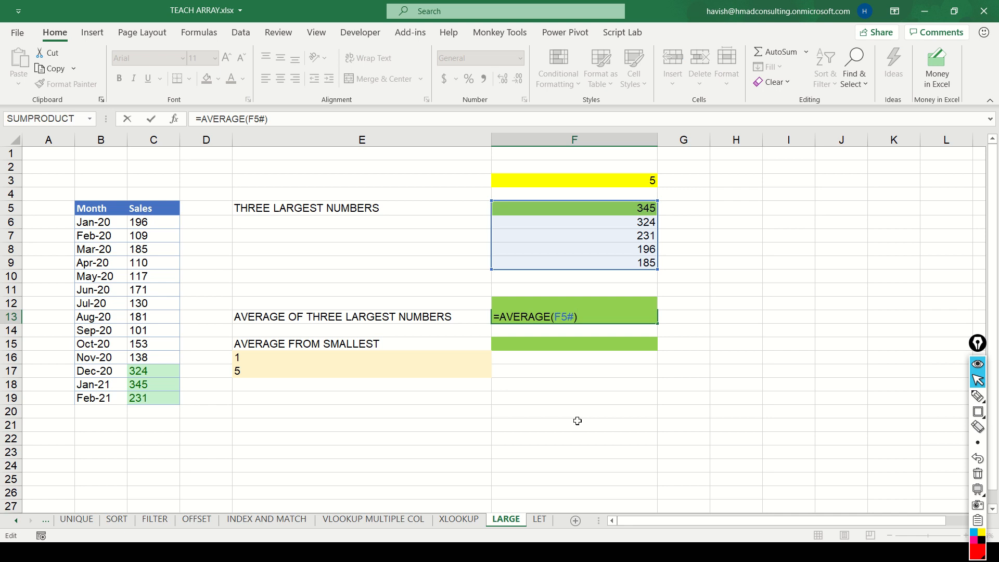
key("Escape")
Copy the LARGE formula text from F5 without its equals sign, keeping the cell unchanged
key("Up")
key("Up")
key("Up")
key("Up")
key("Up")
key("Up")
key("Up")
key("Up")
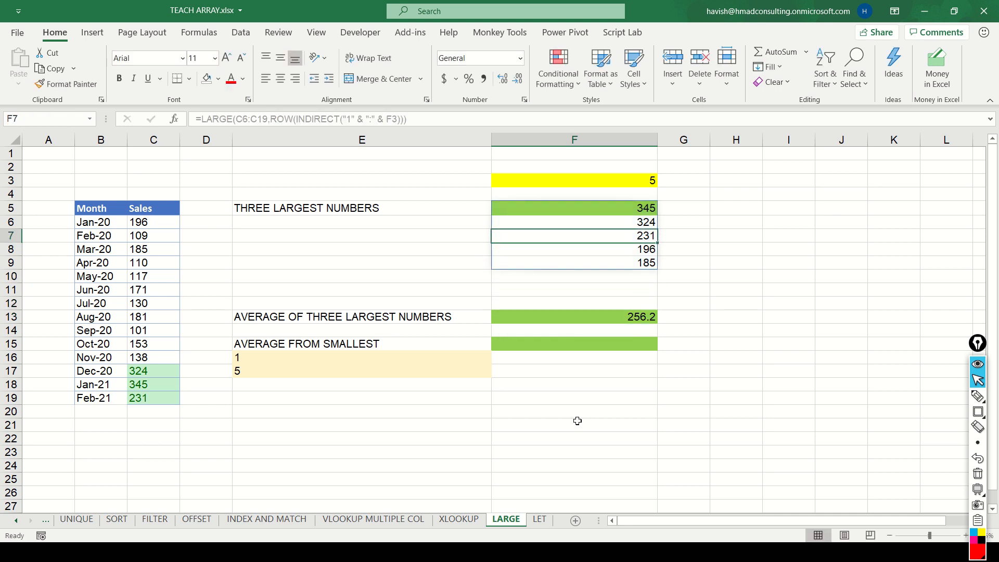
key("F2")
key("shift+Home")
key("ctrl+c")
key("Return")
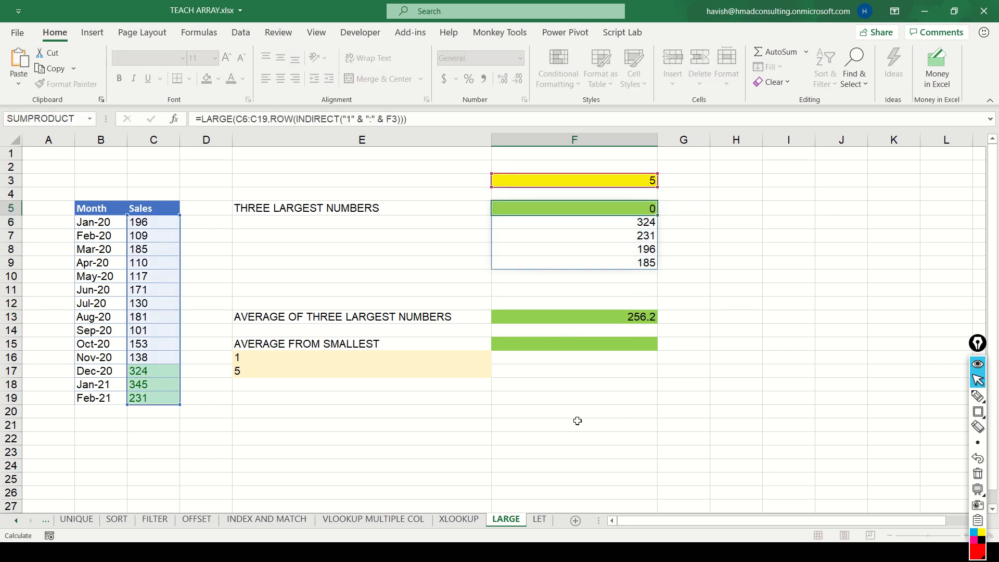
Replace the formula in F13 with =AVERAGE(LARGE(C6:C19,ROW(INDIRECT("1"&":"&F3)))), using the copied LARGE formula and accepting the parenthesis correction
key("Down")
key("Down")
key("Down")
key("Down")
key("Down")
key("Down")
key("Down")
type("=AVERAGE(F5#)")
key("shift+Home")
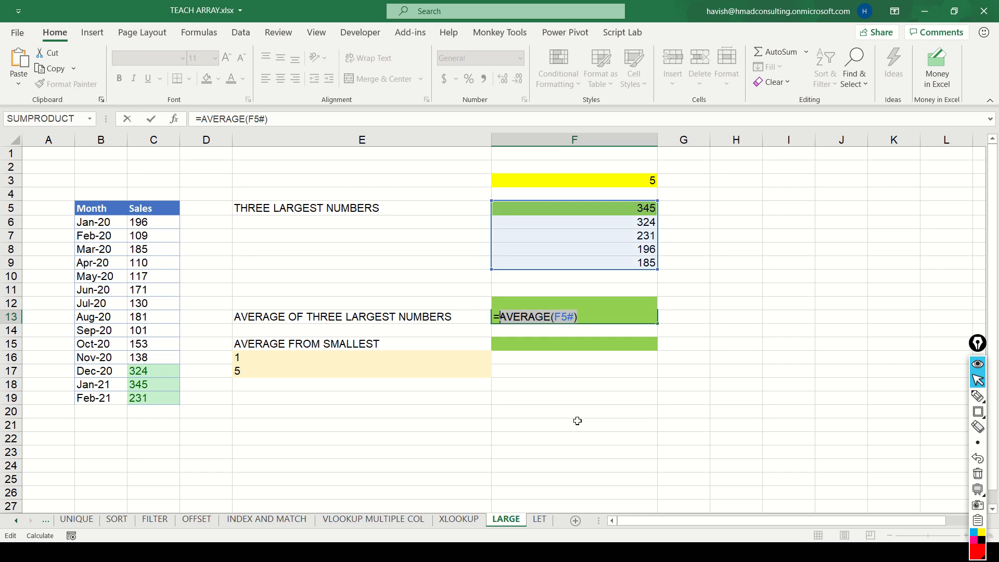
key("ctrl+v")
key("Right")
type("AVERAGE(")
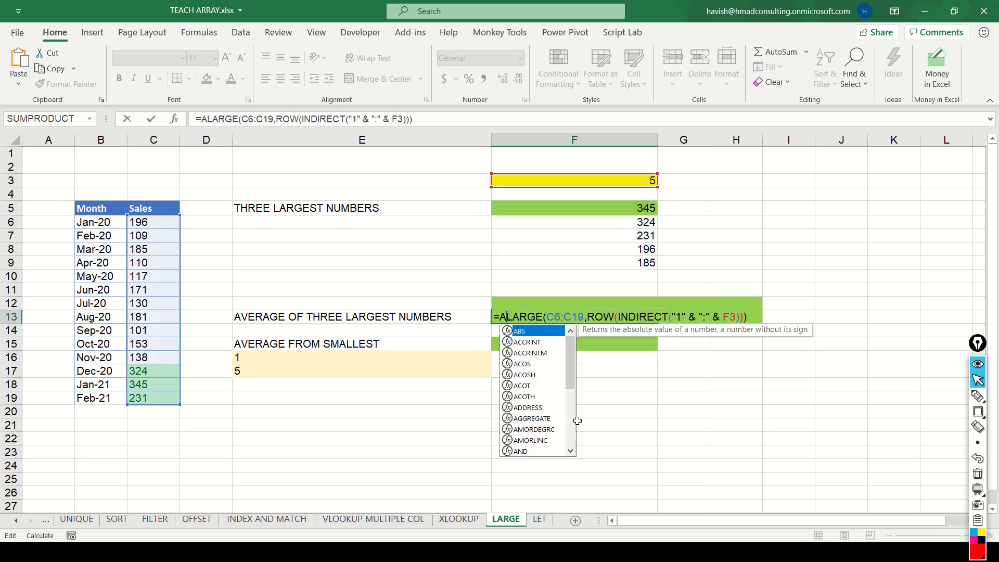
key("Return")
key("Return")
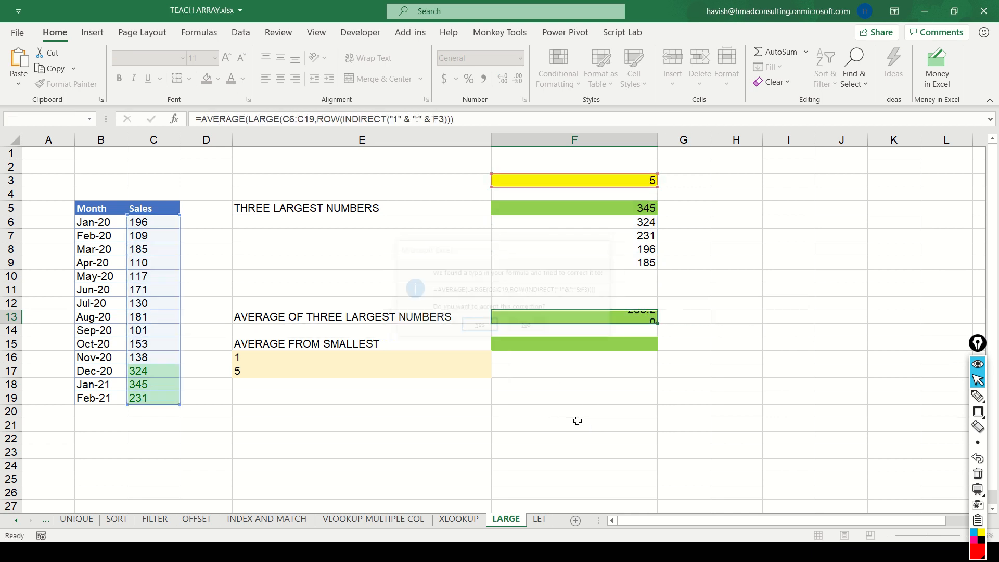
key("F2")
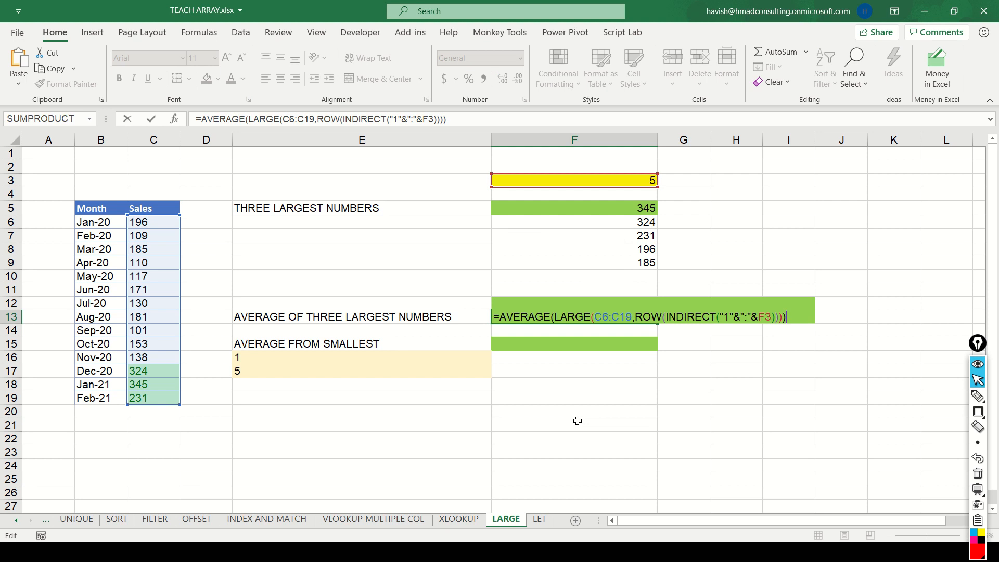
key("Escape")
Set the count in F3 to 3 and select the average in F13 to check it
key("Up")
key("Up")
key("Up")
key("Up")
key("Up")
key("Up")
key("Up")
key("Up")
key("Up")
key("Up")
key("Up")
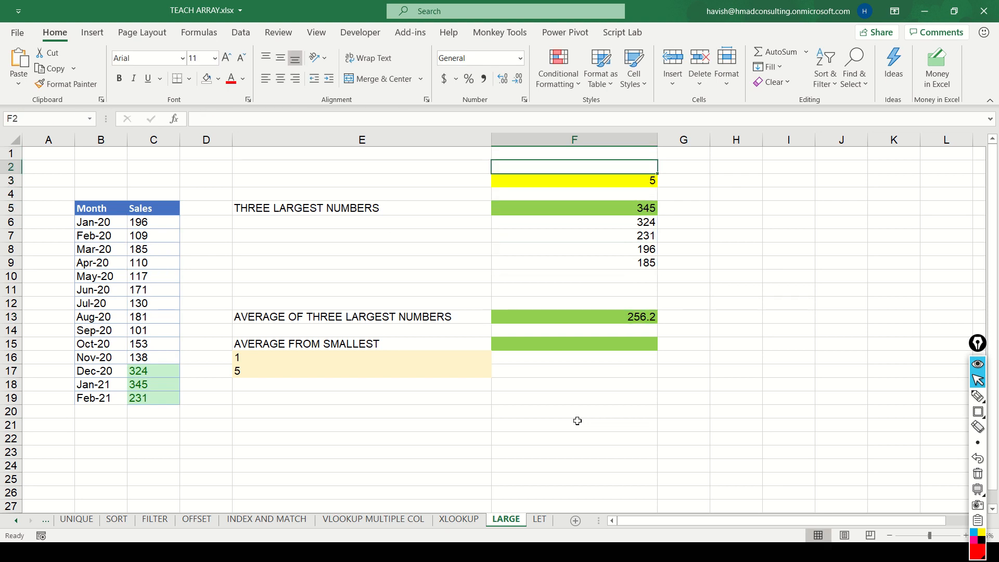
key("Down")
type("3")
key("Return")
key("Down")
key("Down")
key("Down")
key("Down")
key("Down")
key("Down")
key("Down")
key("Down")
key("Down")
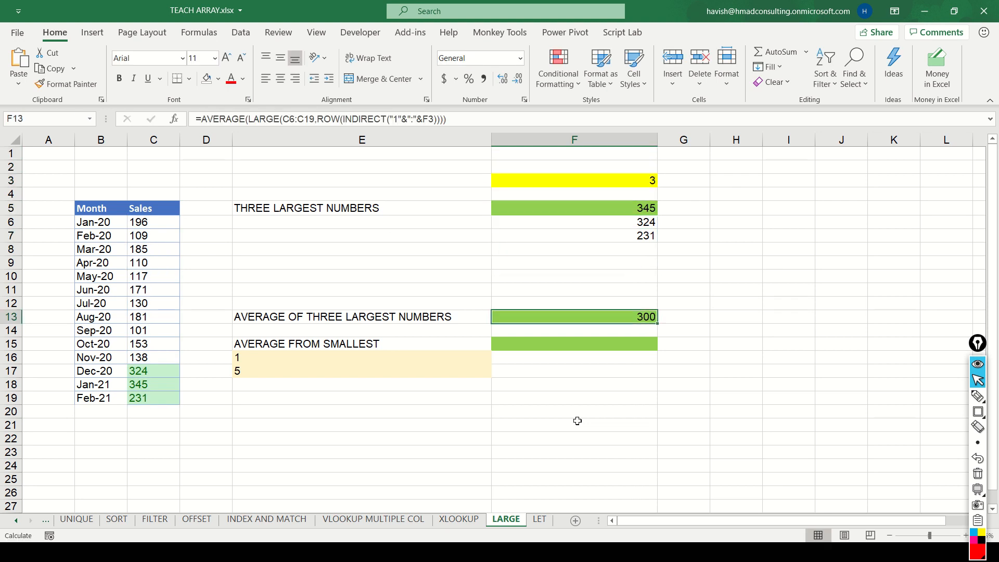
key("ctrl+Down")
key("ctrl+Up")
key("Up")
key("Up")
key("Up")
key("Up")
key("Up")
key("Up")
key("Up")
key("Up")
key("Up")
key("Up")
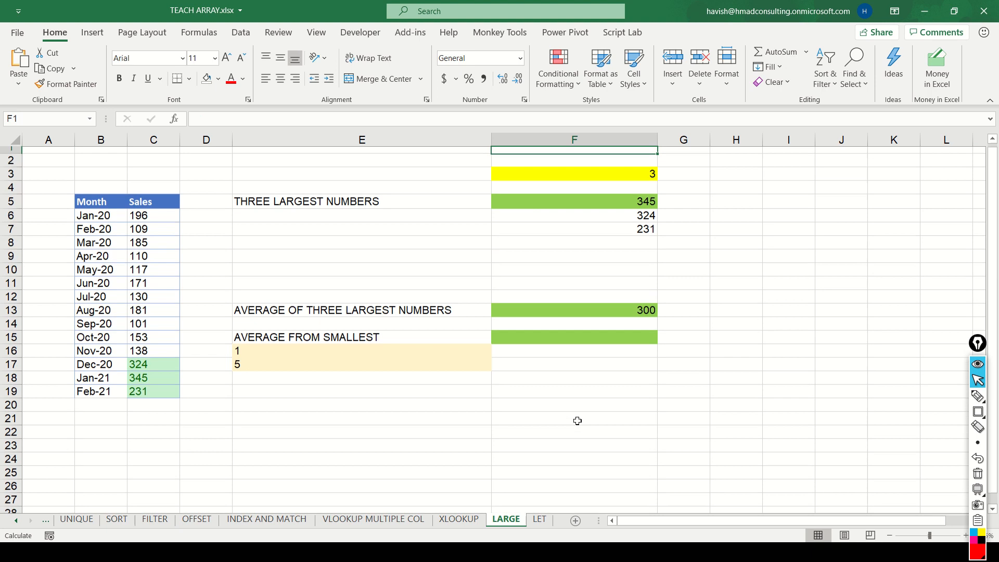
Set the starting rank in E16, under AVERAGE FROM SMALLEST, to 3
key("Left")
key("Down")
key("Down")
key("Down")
key("Down")
key("Down")
key("Down")
key("Down")
key("Down")
key("Down")
key("Down")
key("Down")
key("Down")
key("Down")
key("Down")
key("Down")
key("Down")
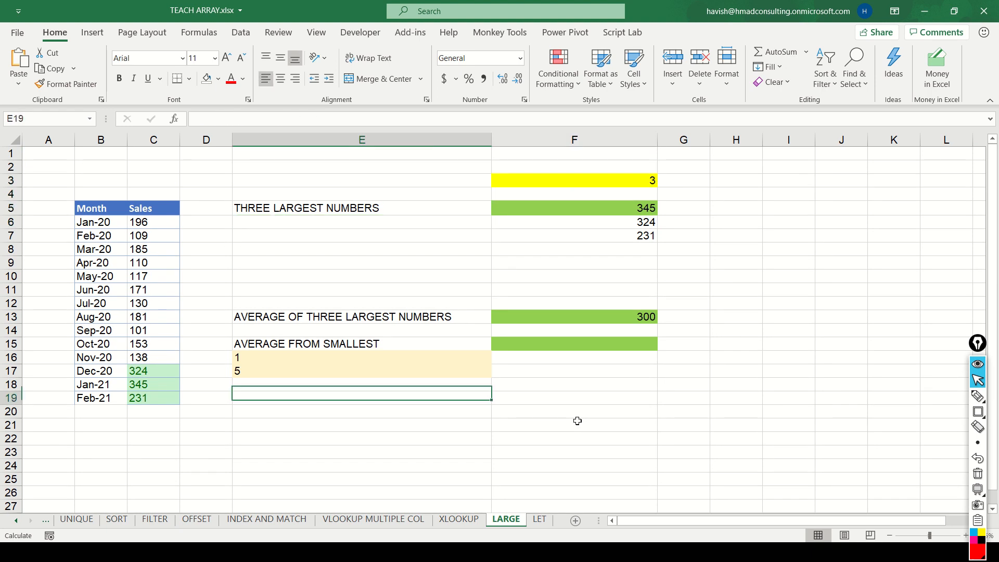
key("Up")
key("Up")
key("Up")
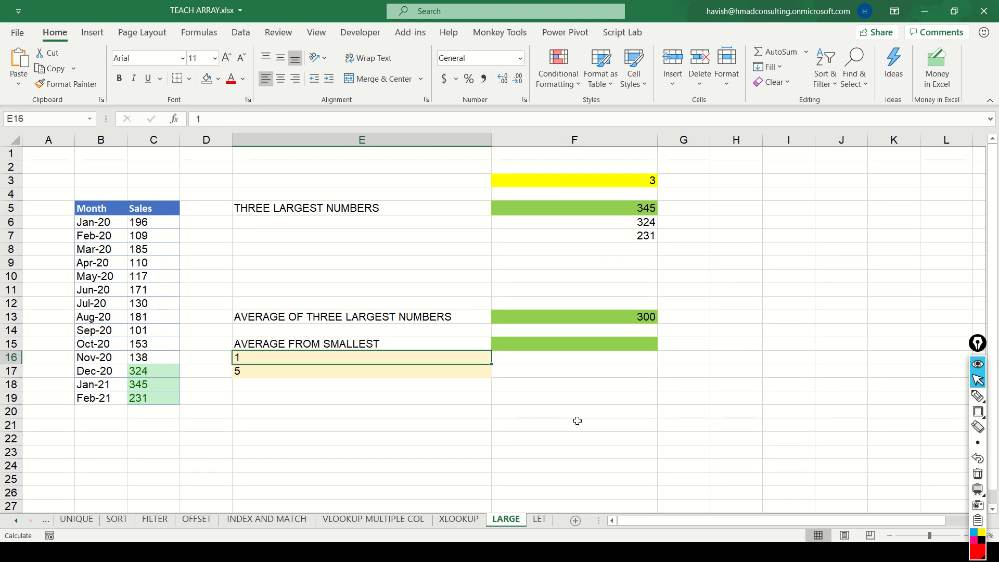
type("3")
key("Return")
key("Up")
key("shift+Down")
Copy the AVERAGE formula text from F13 without its equals sign, keeping the cell unchanged
key("Right")
key("Up")
key("Up")
key("Up")
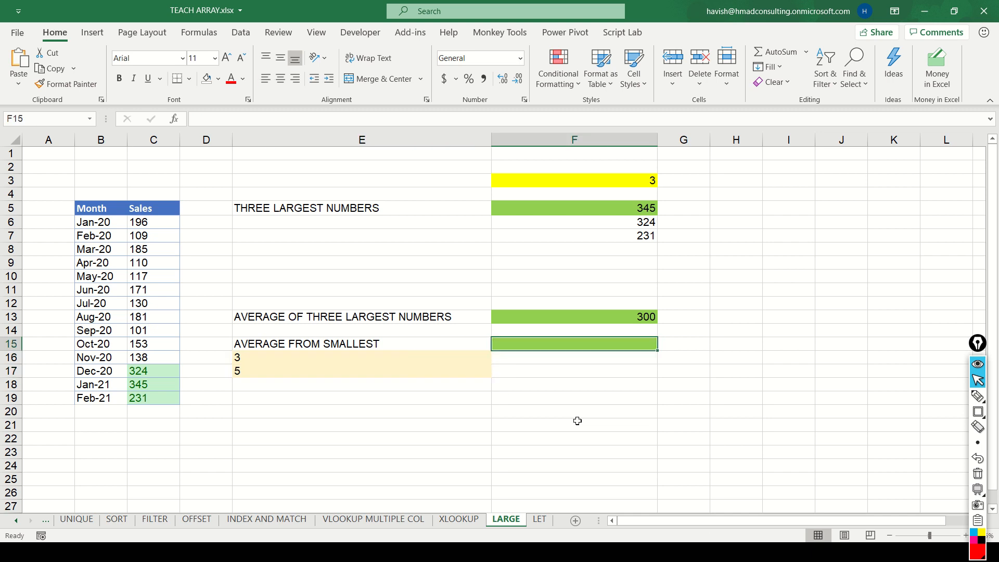
key("F2")
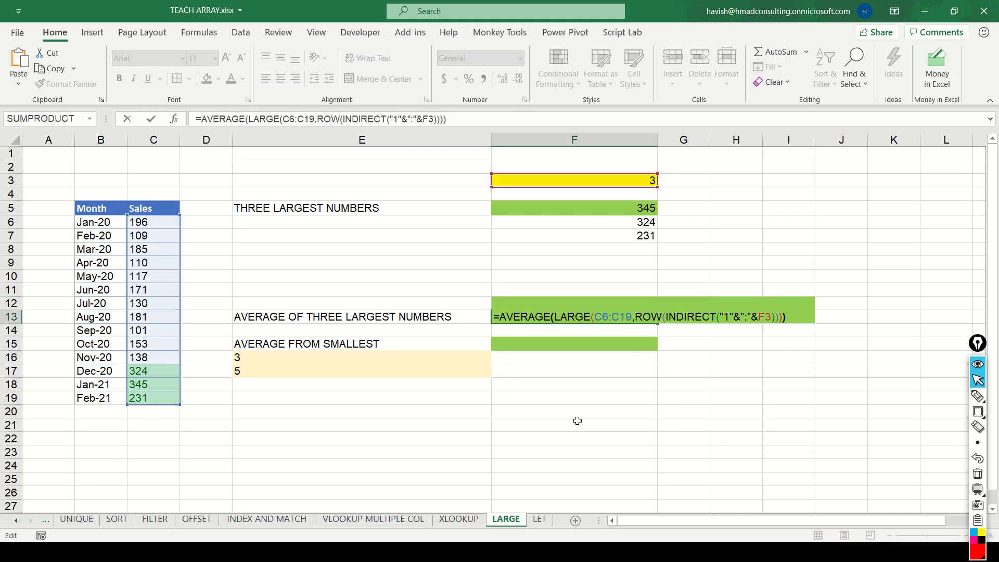
key("Left")
key("Left")
key("Left")
key("Left")
key("Left")
key("Left")
key("Left")
key("Left")
key("Left")
key("Left")
key("Left")
key("Left")
key("Left")
key("Left")
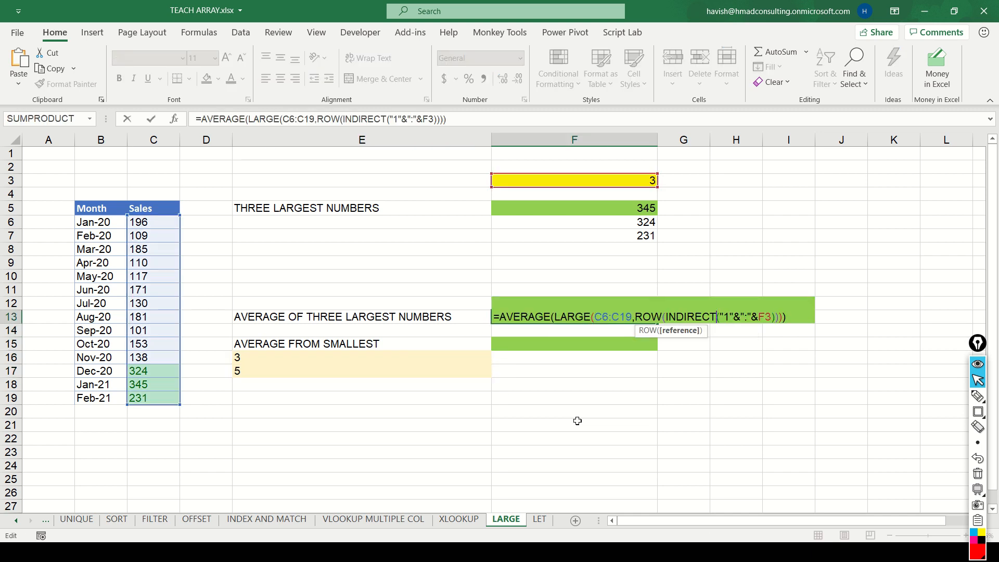
key("Right")
key("Right")
key("Right")
key("Right")
key("Right")
key("Right")
key("Right")
key("Right")
key("Right")
key("Right")
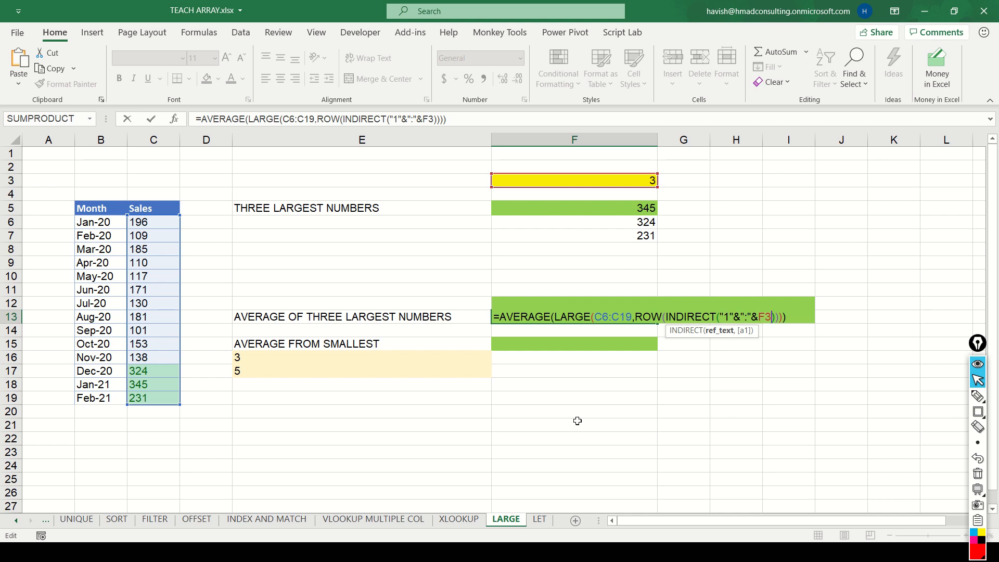
key("Home")
key("shift+End")
key("ctrl+c")
key("Return")
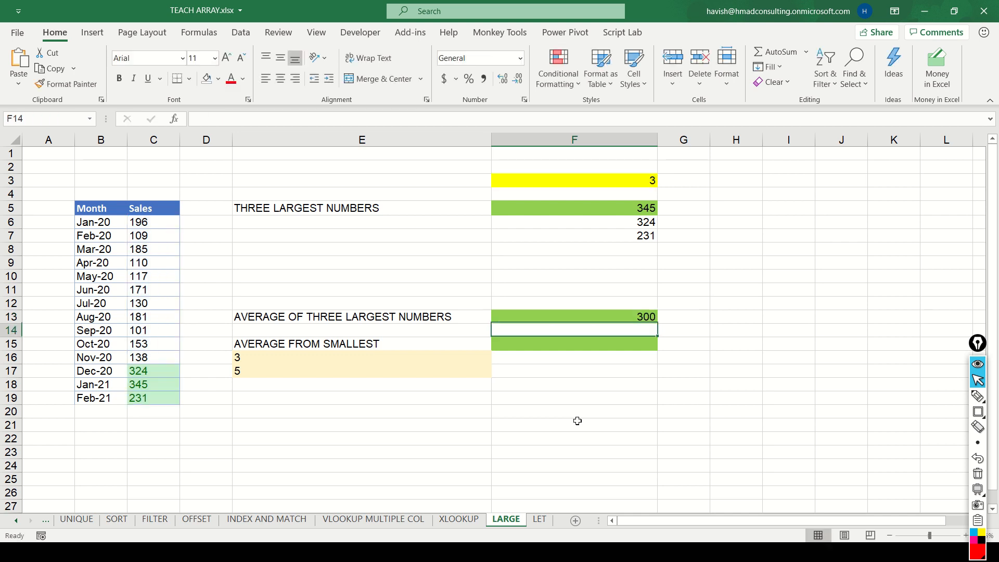
Paste the copied AVERAGE formula text into F15 and put an equals sign in front of it
key("Down")
key("F2")
key("ctrl+v")
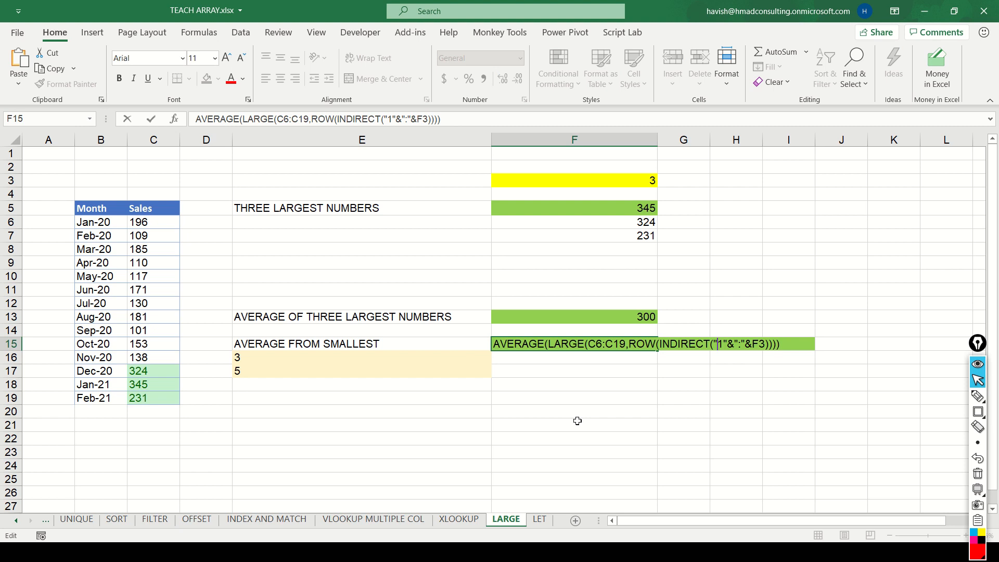
key("Home")
type("=")
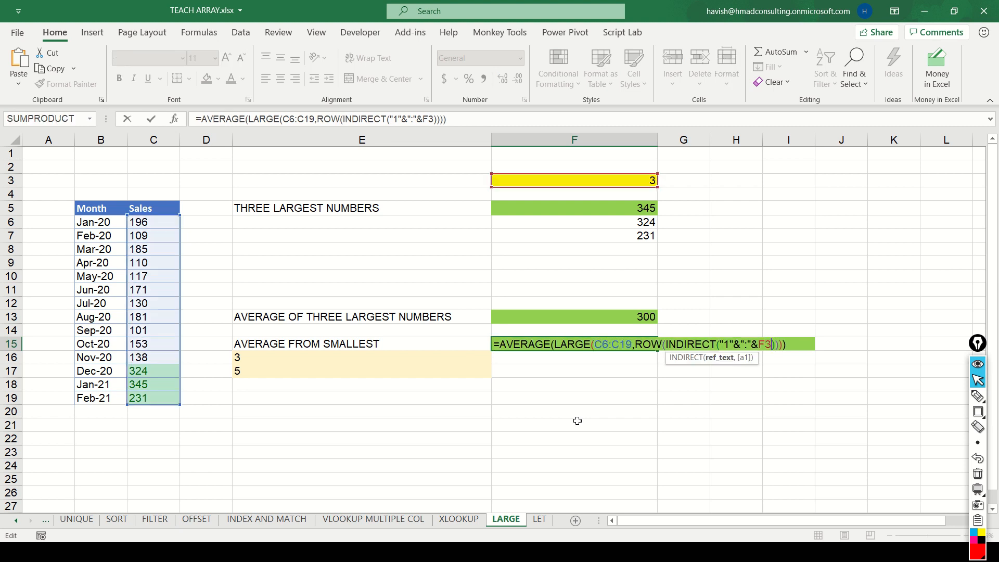
Replace the F3 reference in the F15 formula with E17 as the ending rank
left_click(392, 376)
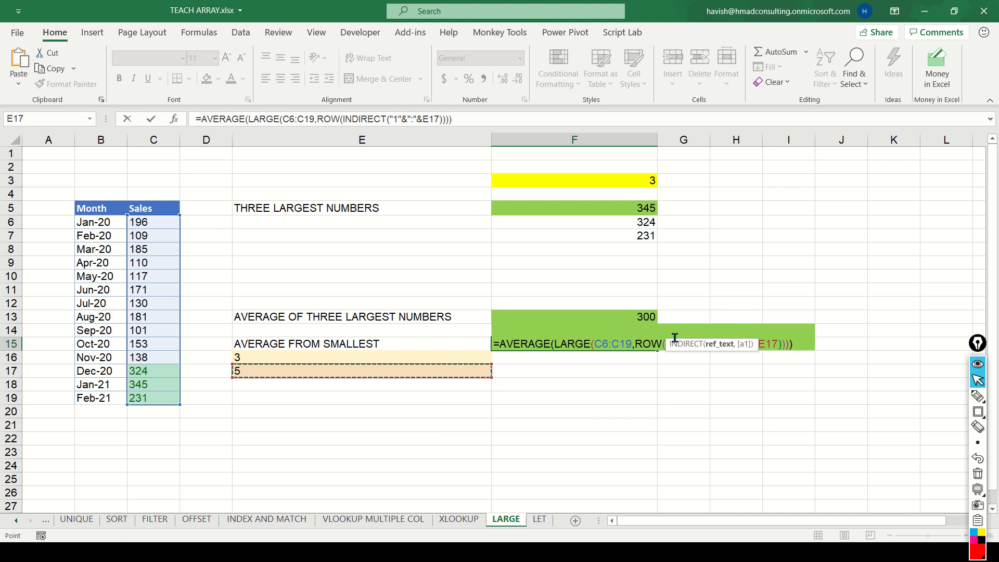
key("Left")
key("Left")
key("Left")
key("Left")
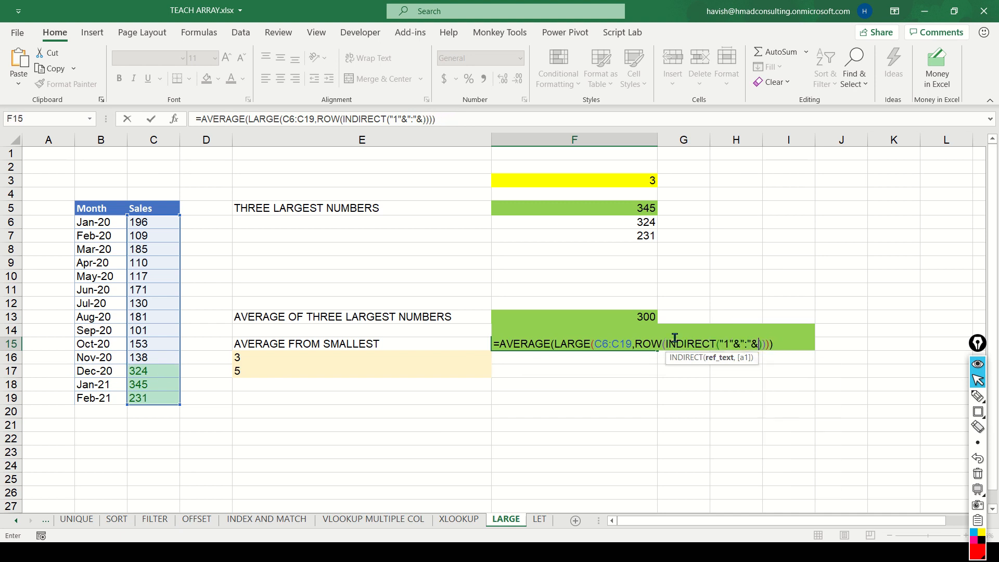
left_click(473, 373)
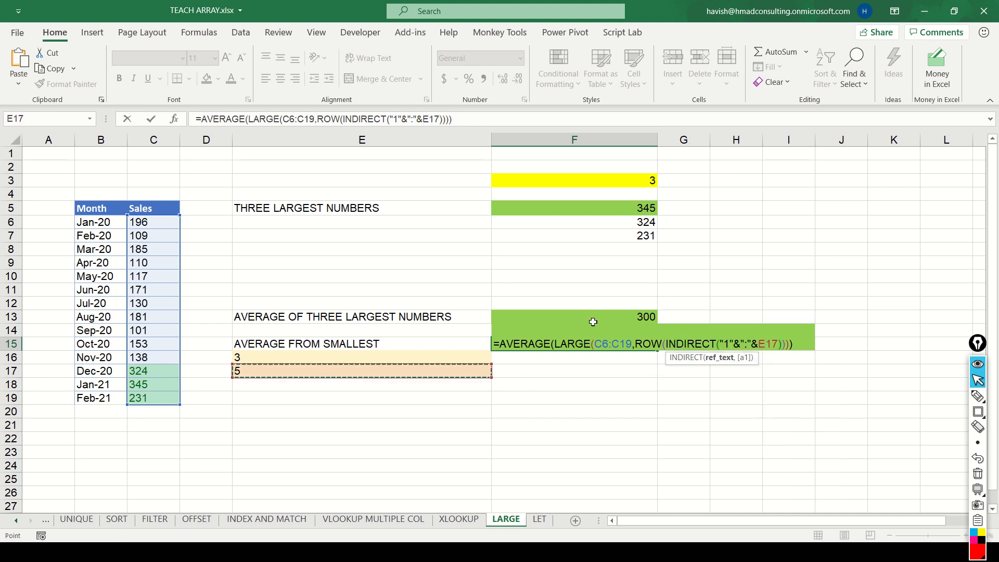
Replace "1" inside INDIRECT with E16 and space out the ampersands, giving E16 & ":" & E17
left_click(733, 344)
key("BackSpace")
key("BackSpace")
key("BackSpace")
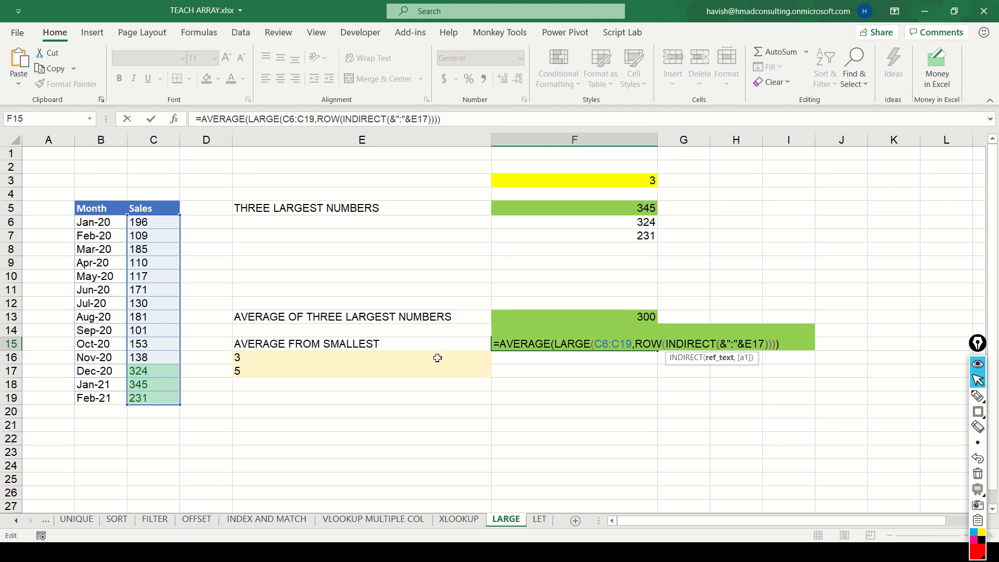
left_click(409, 360)
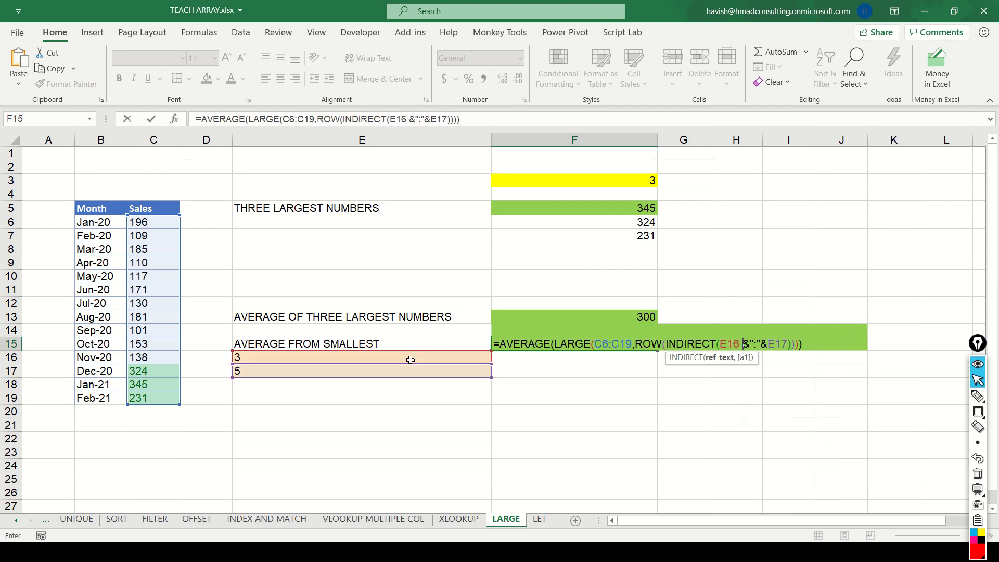
key("F2")
key("Right")
key("Right")
key("Right")
key("Right")
key("Right")
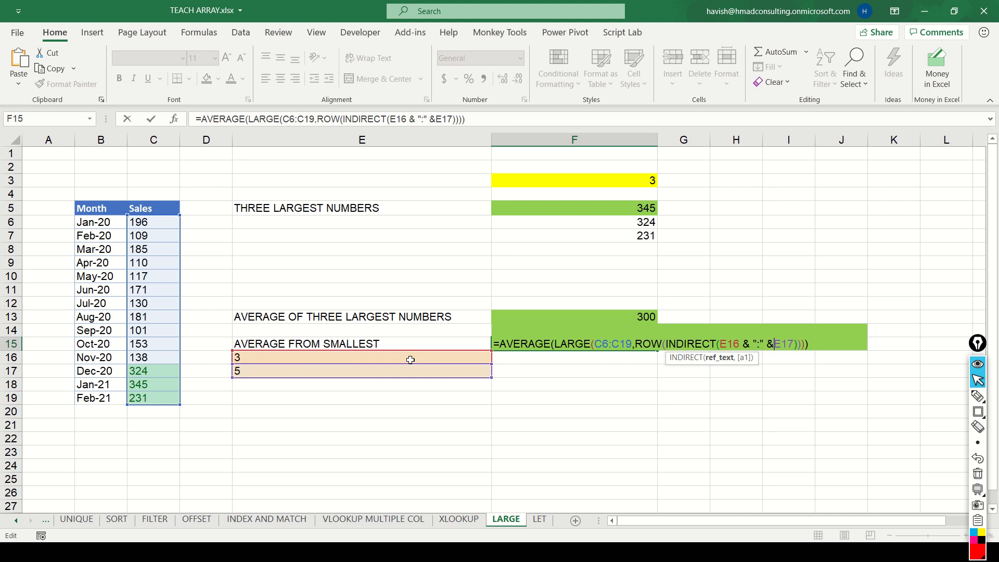
Examine the E16 & ":" & E17 argument of INDIRECT and the surrounding ROW part of the F15 formula
key("Left")
key("Left")
key("Left")
key("Left")
key("Left")
key("Left")
key("Left")
key("Left")
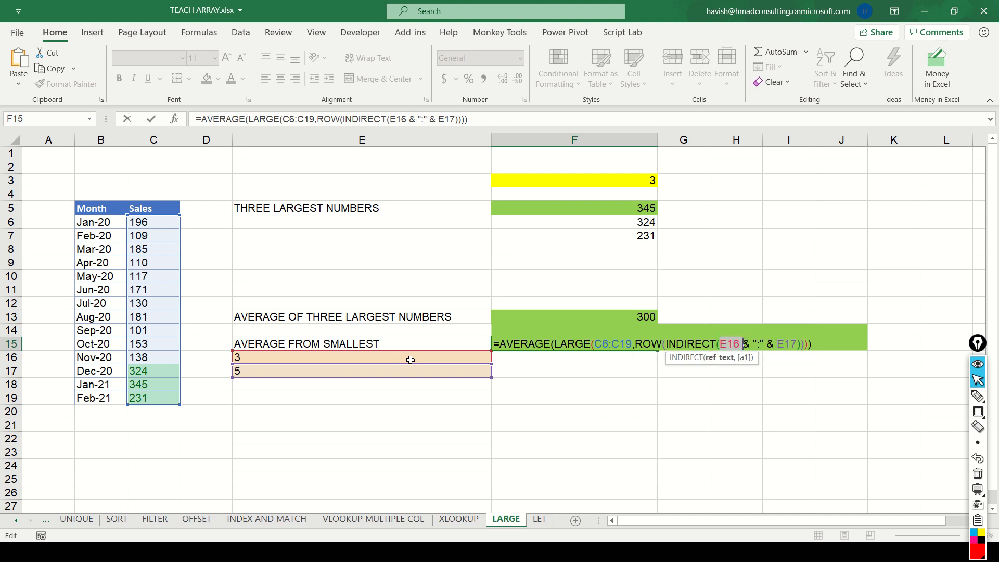
key("shift+Right")
key("shift+Right")
key("shift+Right")
key("shift+Right")
key("shift+Right")
key("shift+Right")
key("shift+Right")
key("shift+Right")
key("shift+Right")
key("shift+Right")
key("shift+Right")
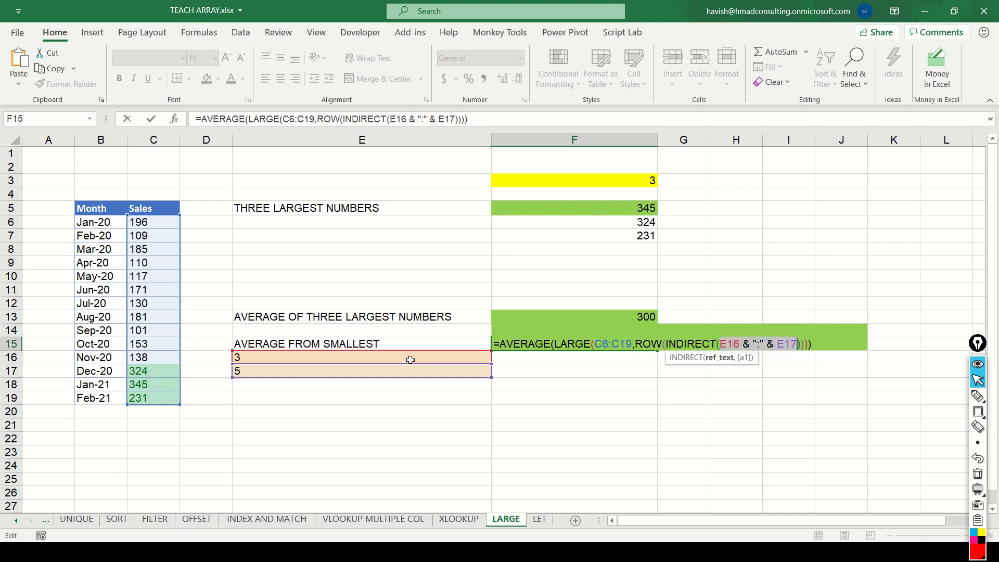
key("Left")
key("Left")
key("Left")
key("Left")
key("Left")
key("Left")
key("Left")
key("Left")
key("Left")
key("Left")
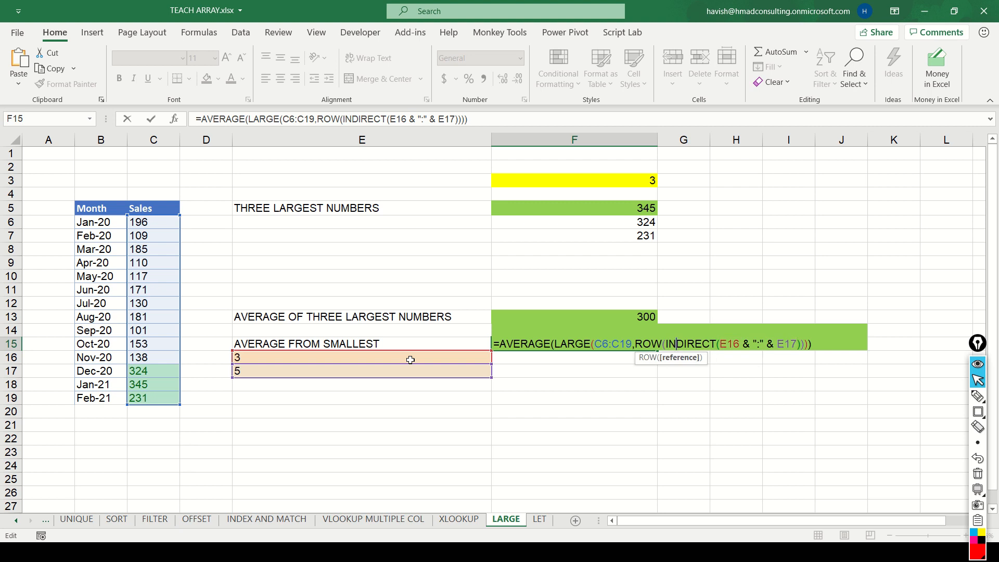
key("shift+End")
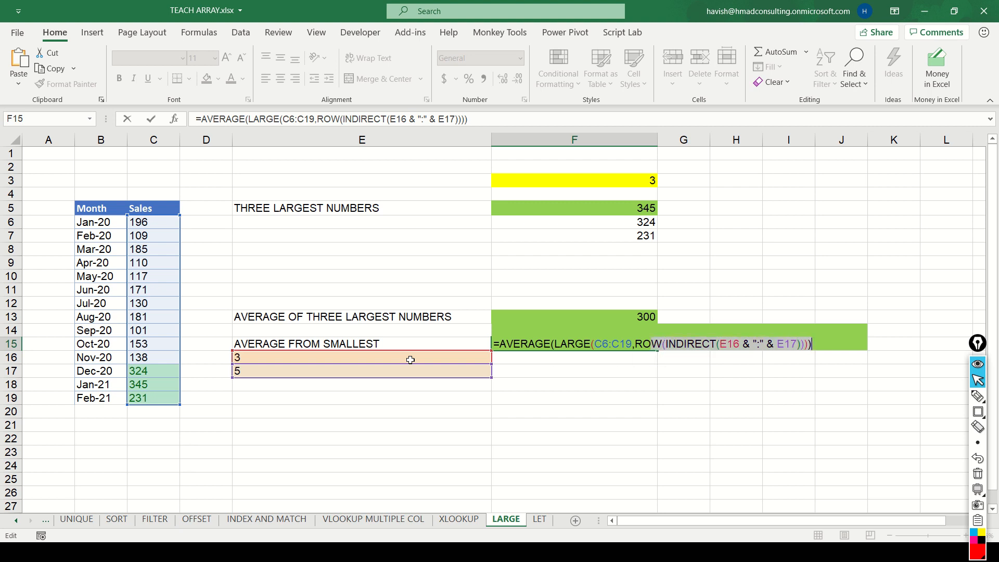
Change LARGE to SMALL in F15, entering =AVERAGE(SMALL(C6:C19,ROW(INDIRECT(E16 & ":" & E17))))
key("Left")
key("Left")
key("Left")
key("Left")
key("Left")
key("Left")
key("Left")
key("Left")
key("Left")
key("Left")
key("Left")
key("Left")
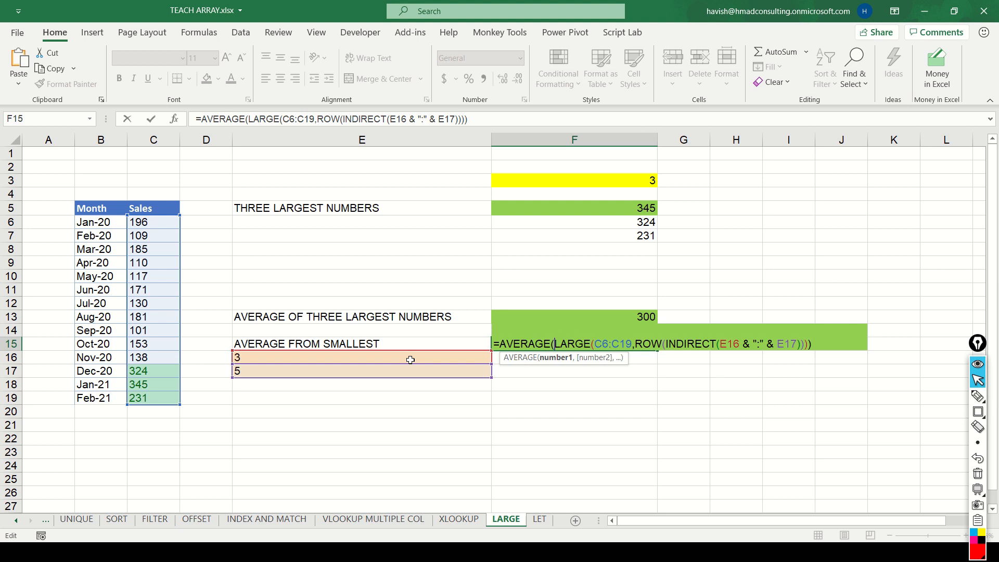
key("ctrl+shift+Left")
type("SMALL")
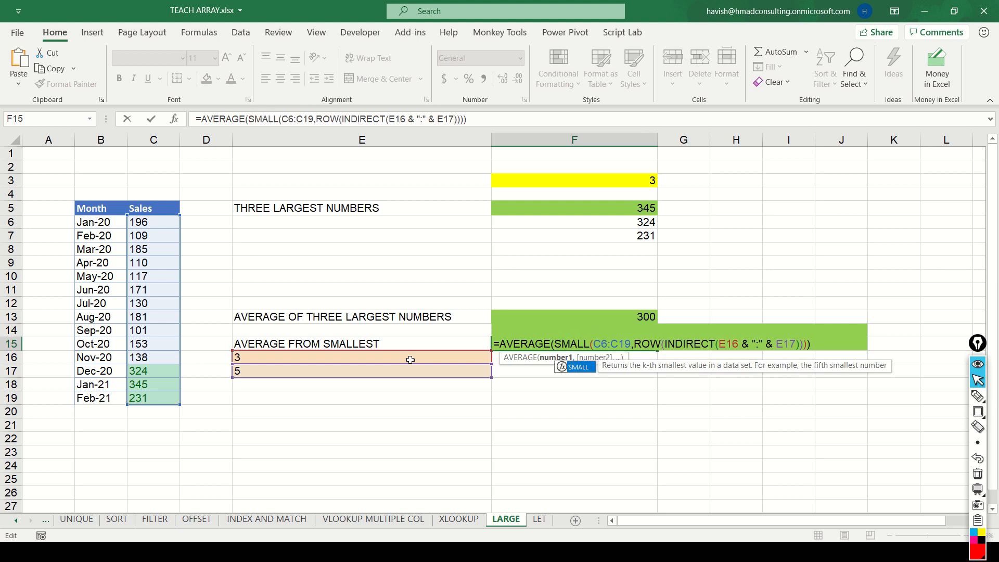
key("Return")
key("Up")
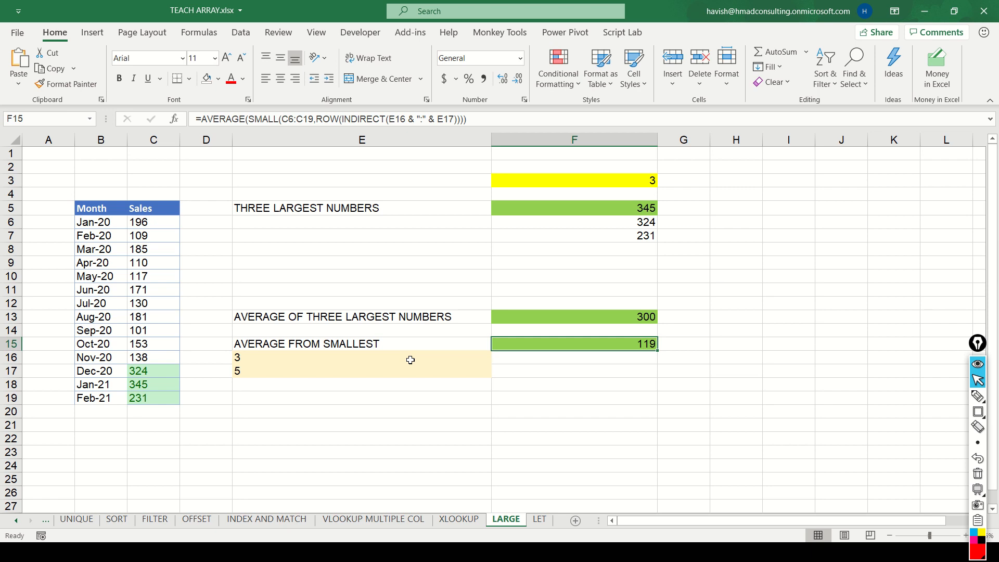
Add filters to the Month and Sales table in B5:C19 and sort Sales from largest to smallest
key("Down")
key("Left")
key("Left")
key("Left")
key("Up")
key("Up")
key("Up")
key("Left")
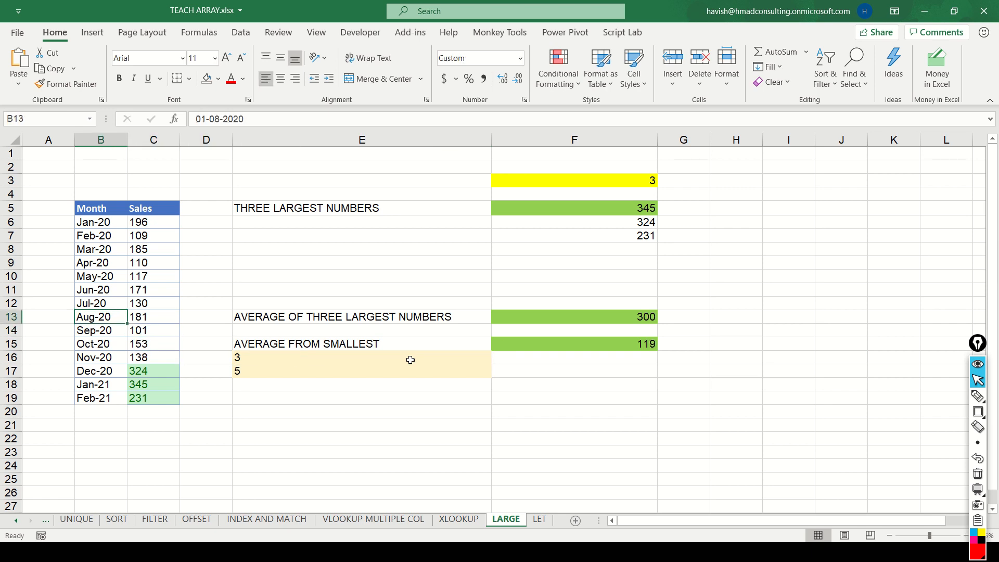
key("ctrl+Up")
key("shift+Right")
key("ctrl+shift+Down")
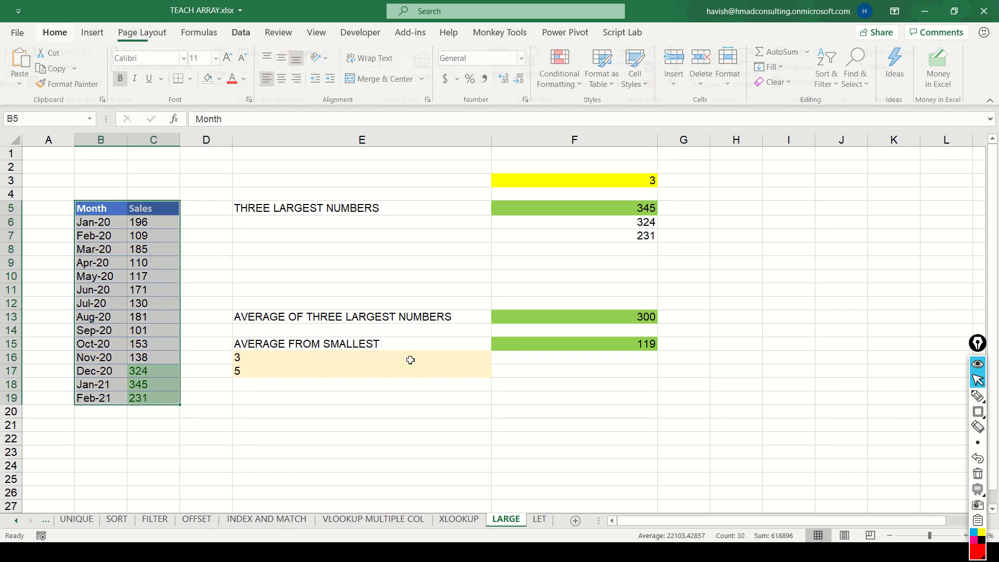
key("alt+a")
key("t")
key("Up")
key("Right")
key("alt+Down")
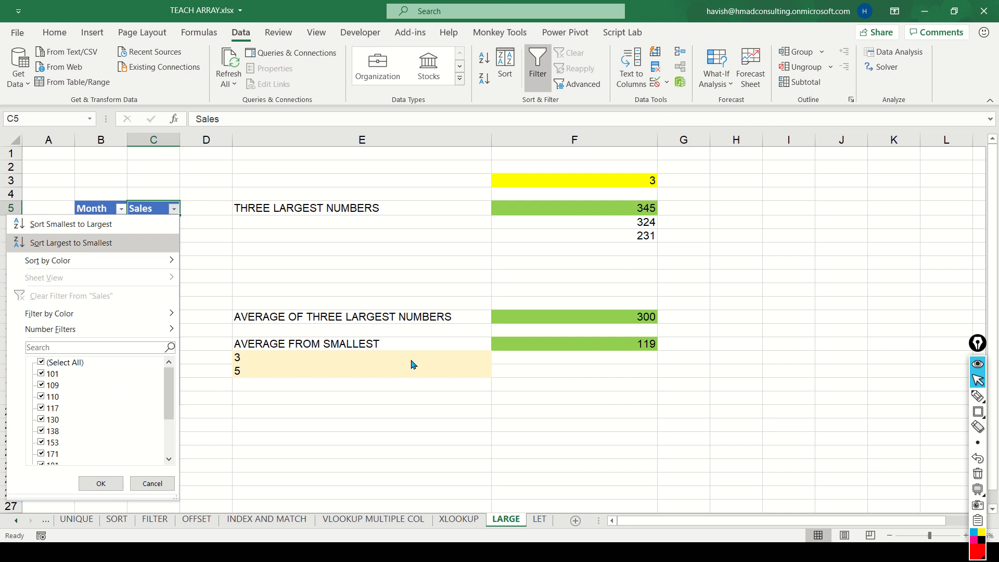
key("Return")
Select the third to fifth smallest sales, C15:C17, and extend to C14, checking the average of each selection against F15
key("ctrl+Down")
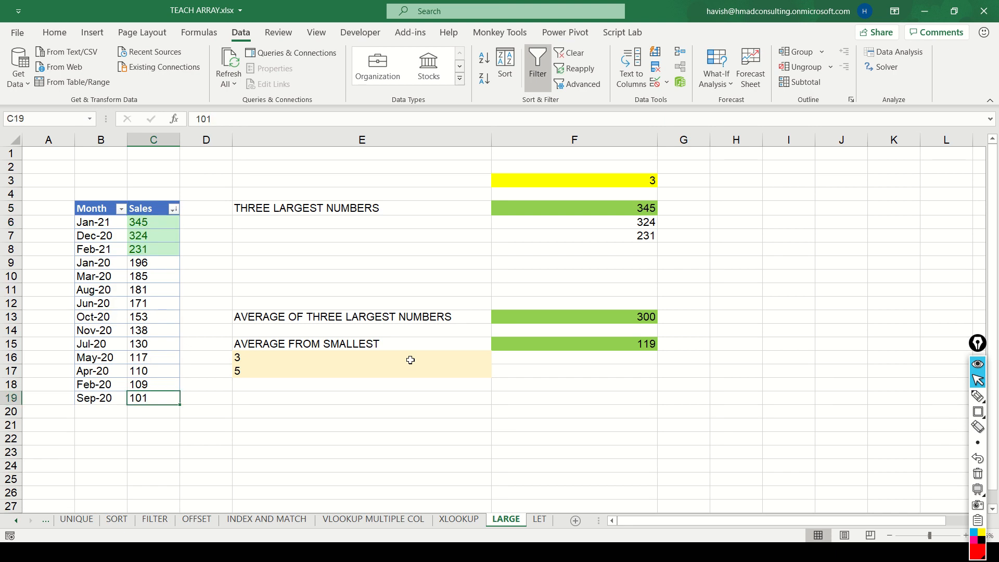
key("Up")
key("Up")
key("shift+Up")
key("shift+Up")
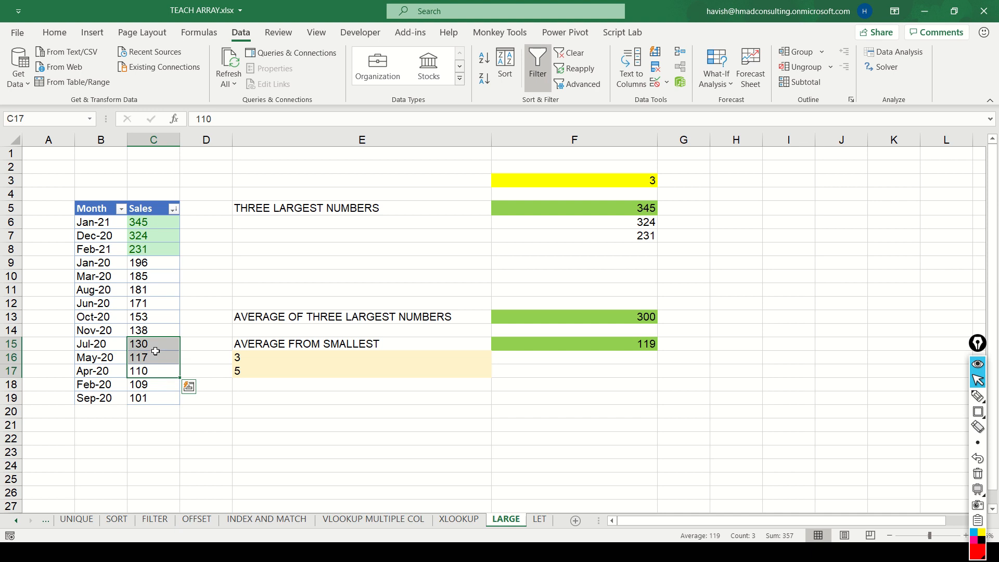
key("ctrl+q")
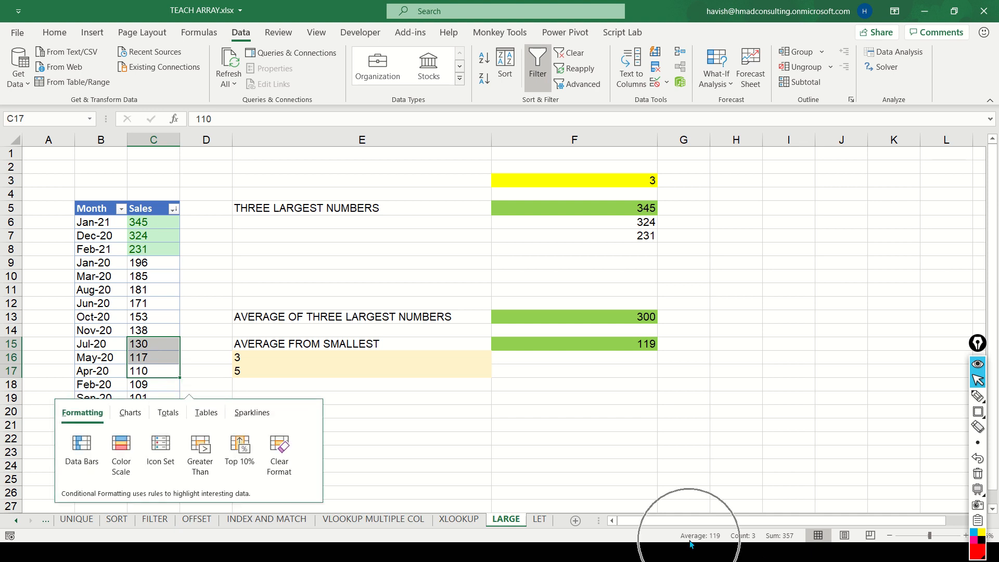
key("Escape")
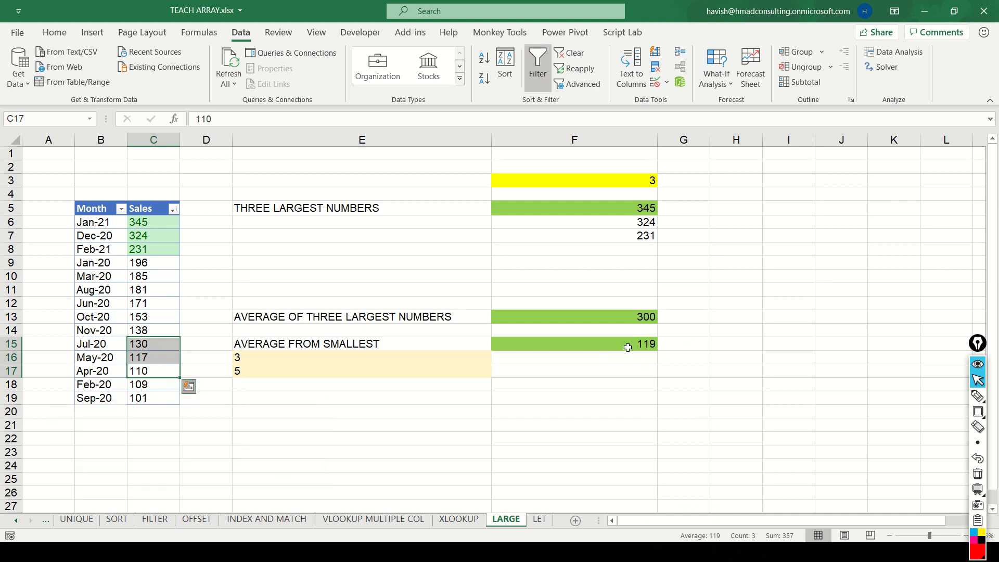
left_click(156, 330, "shift")
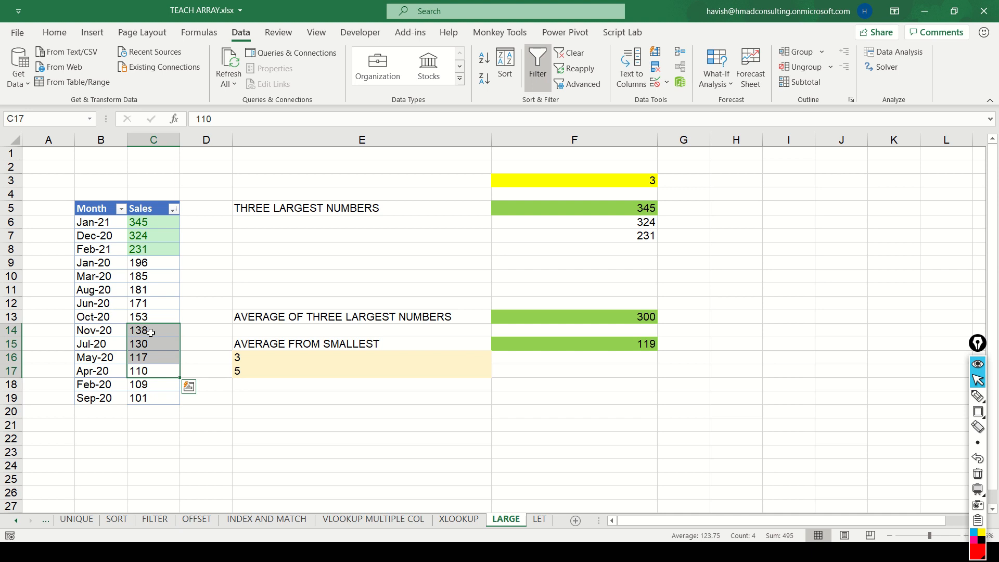
key("ctrl+q")
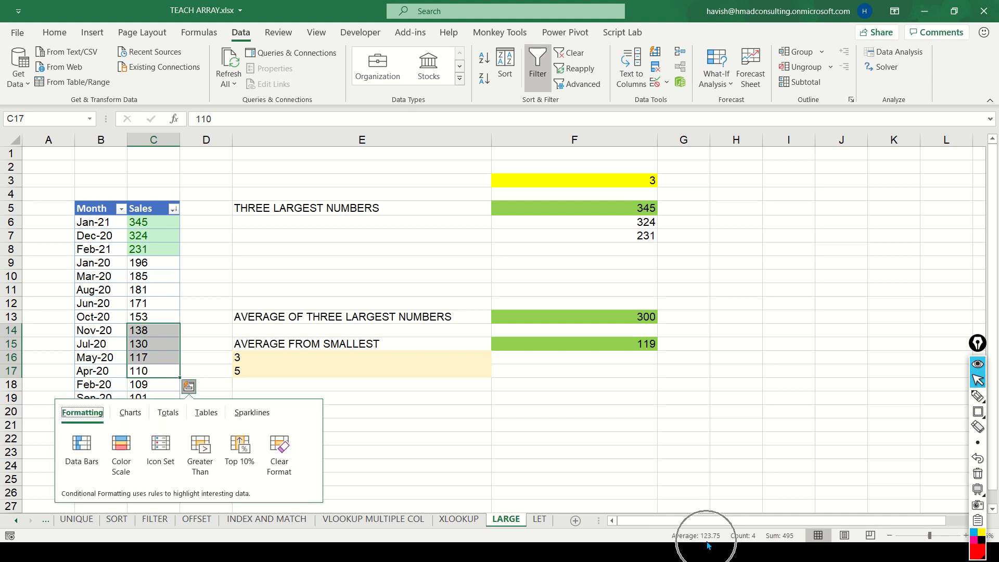
Set the ending rank in E17 to 6 and review the AVERAGE SMALL formula in F15, leaving it unchanged
left_click(435, 372)
type("6")
key("Return")
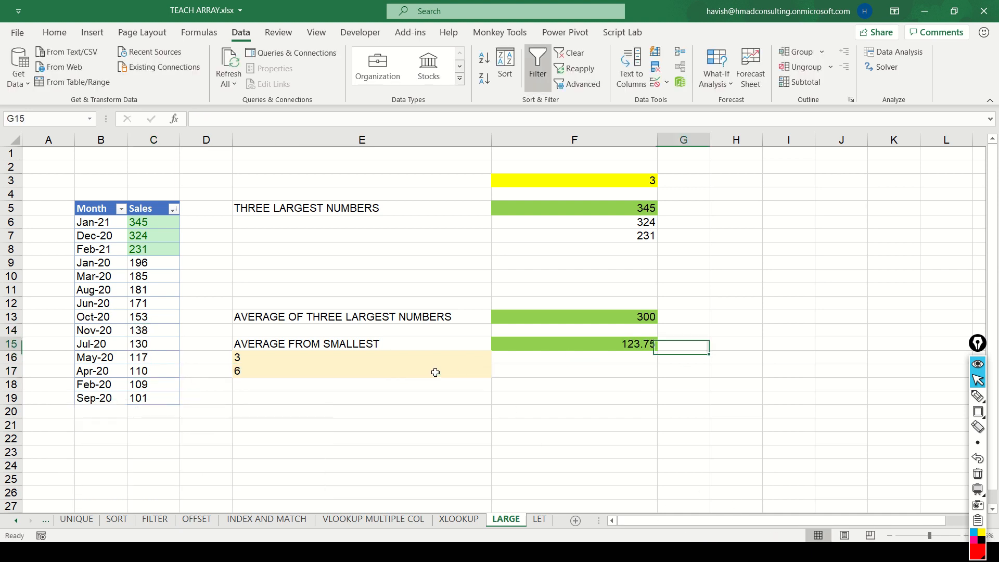
key("Left")
key("F2")
key("Escape")
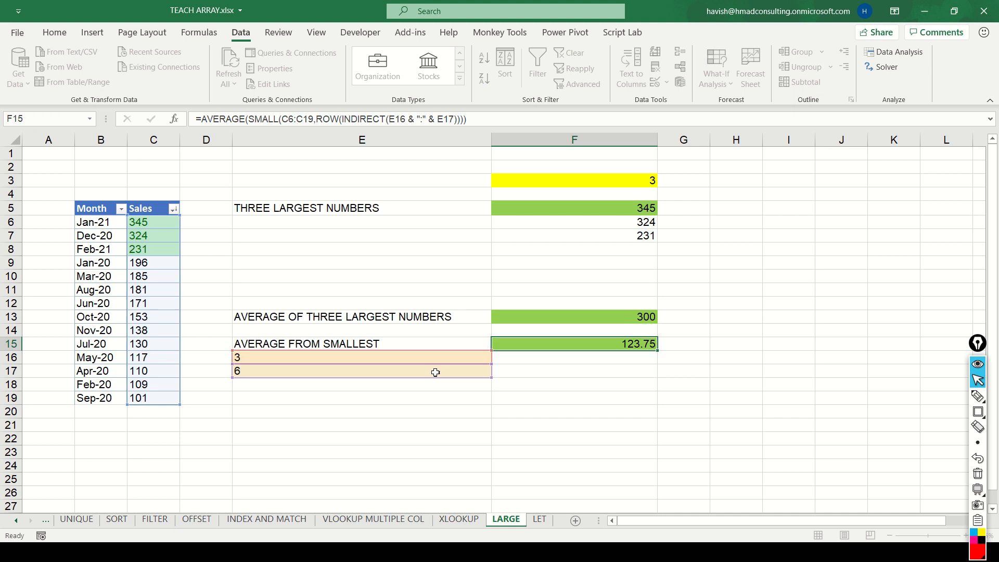
key("F2")
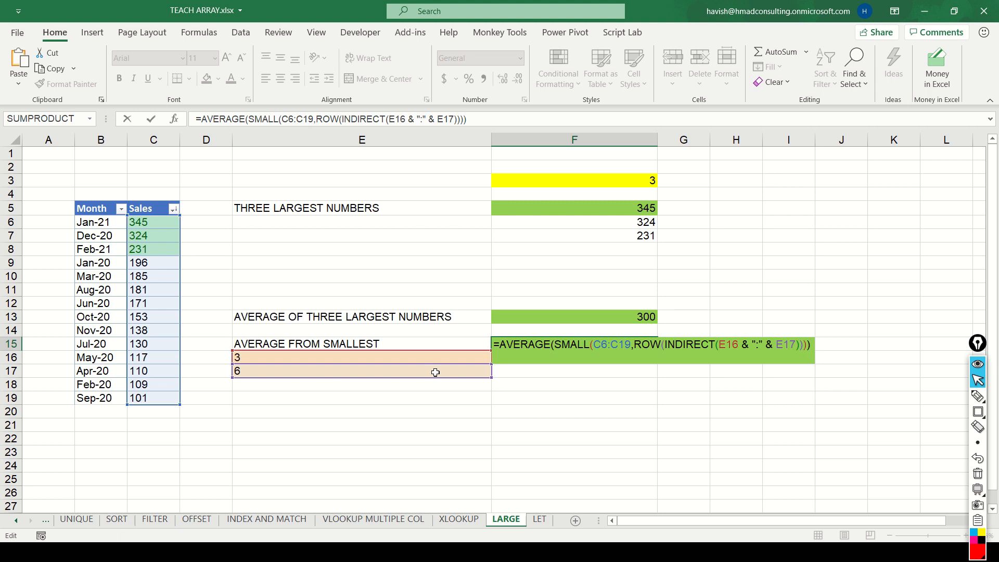
key("Return")
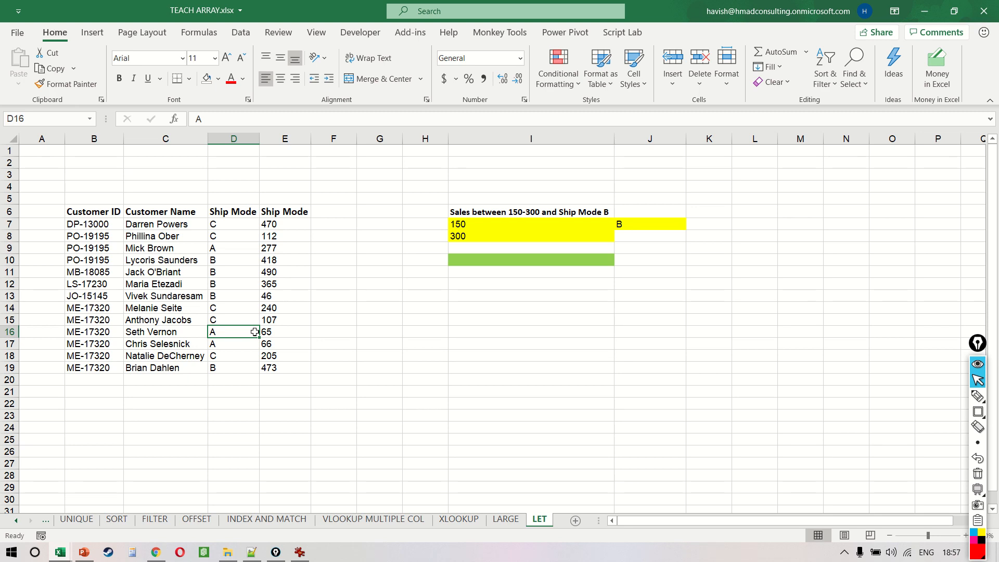
Switch to the LET function support page in Chrome and temporarily underline the Excel for Microsoft 365 line beneath the title
key("alt+Tab")
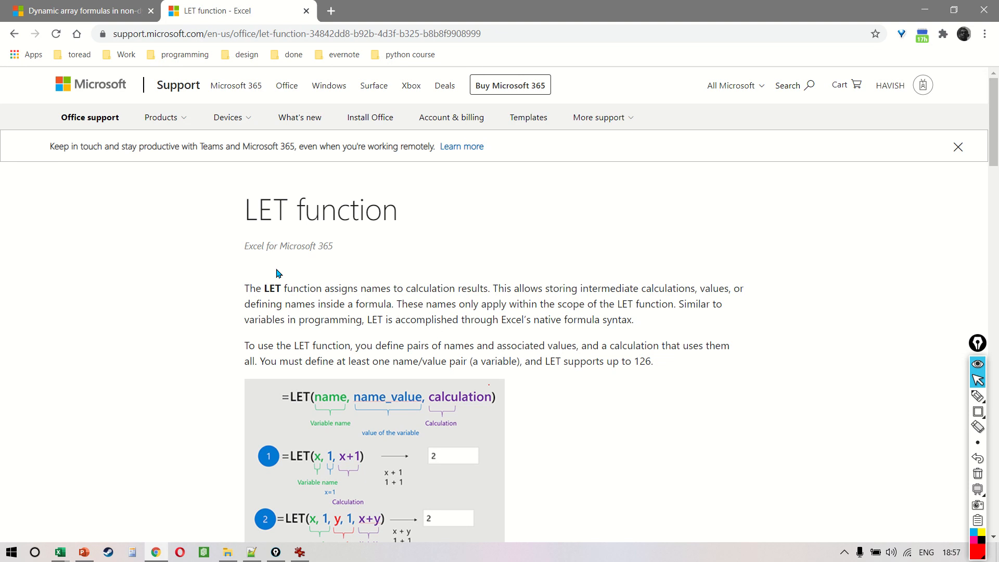
key("l")
left_click_drag(240, 256, 351, 261)
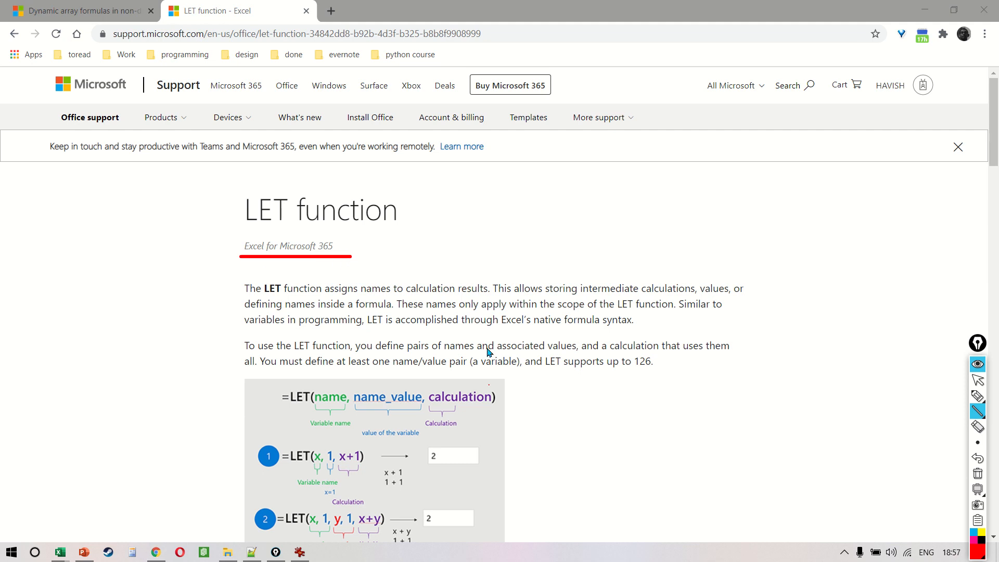
key("Escape")
scroll(572, 406, "down", 3)
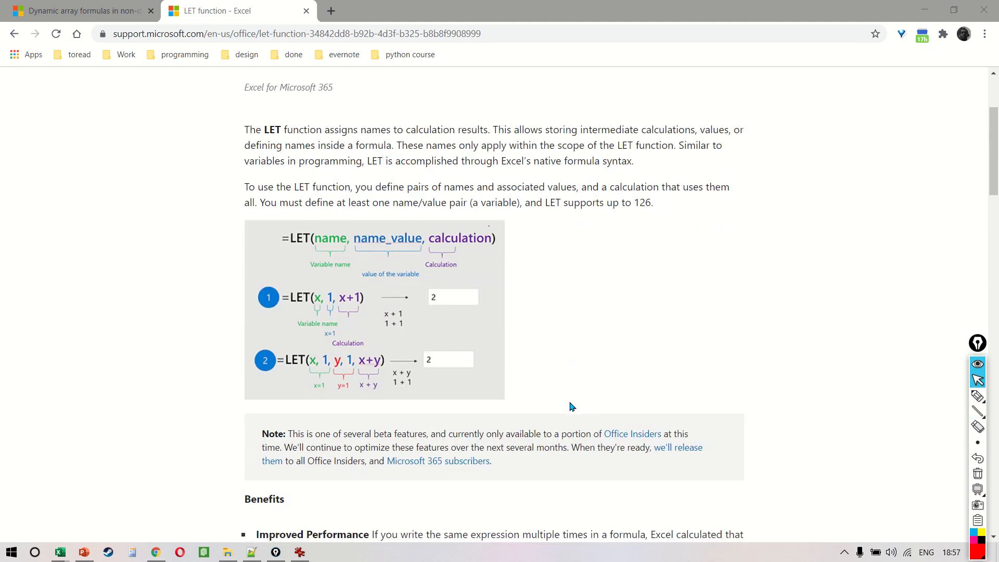
Examine the LET page's benefits and availability note, temporarily underlining Office Insiders and the optimization text, and recheck which Excel version it applies to
scroll(572, 406, "down", 3)
scroll(572, 407, "down", 3)
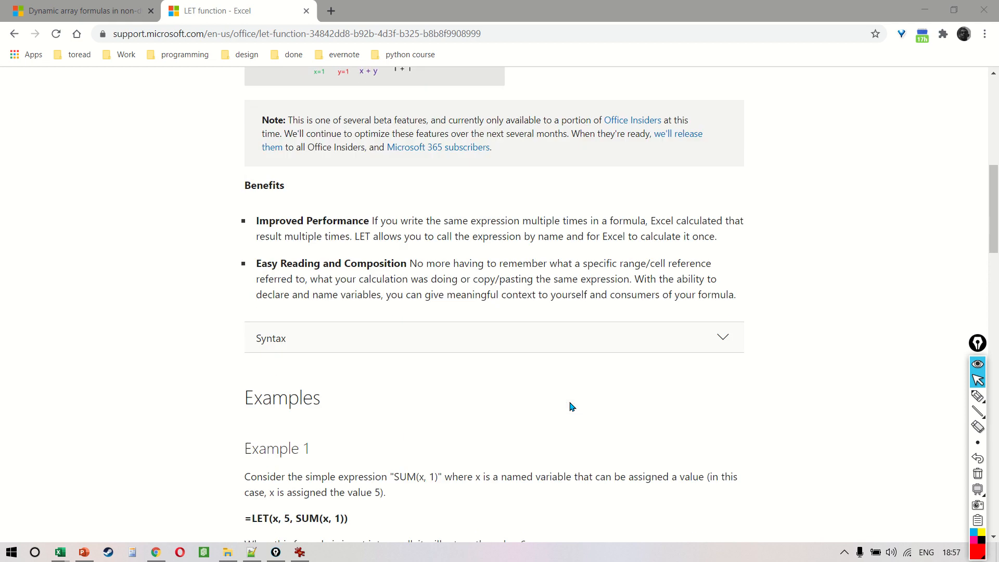
scroll(572, 406, "down", 5)
scroll(572, 407, "up", 7)
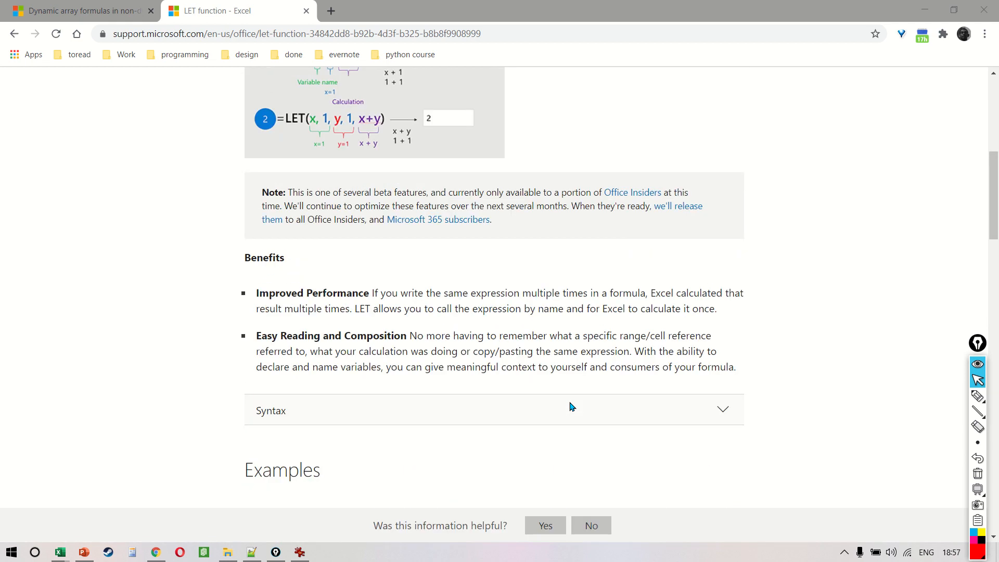
key("ctrl+alt+g")
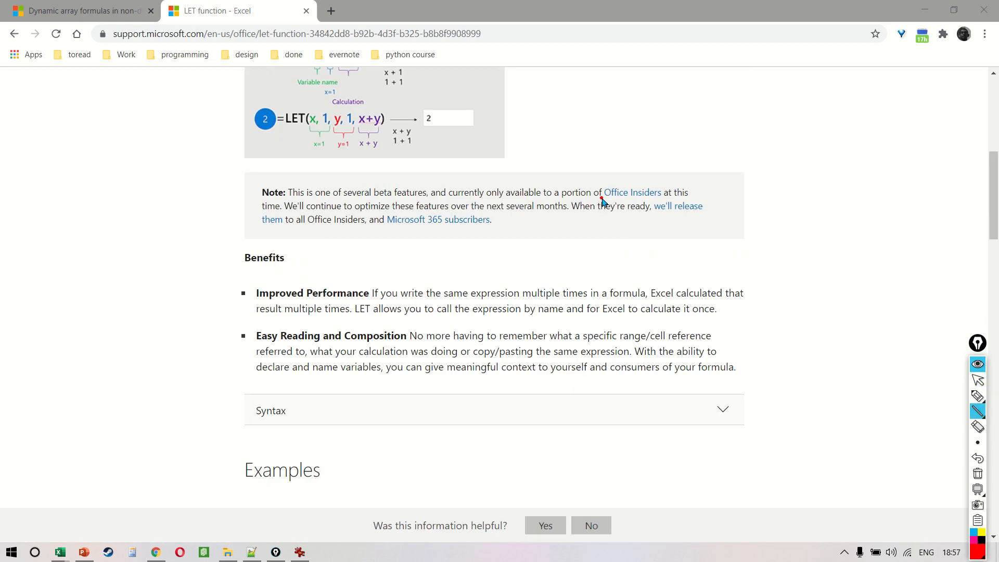
left_click_drag(602, 198, 686, 198)
left_click_drag(352, 211, 439, 210)
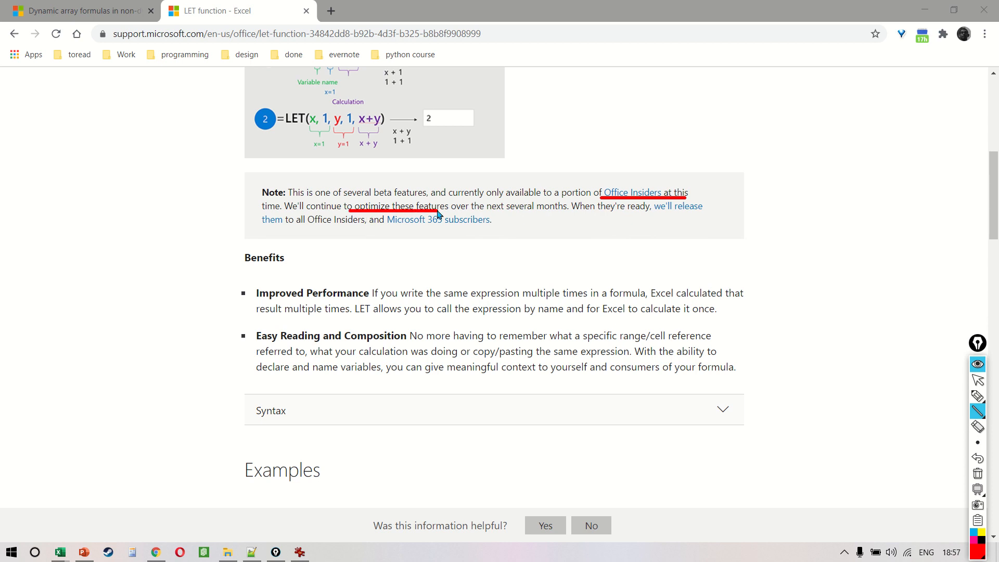
key("Escape")
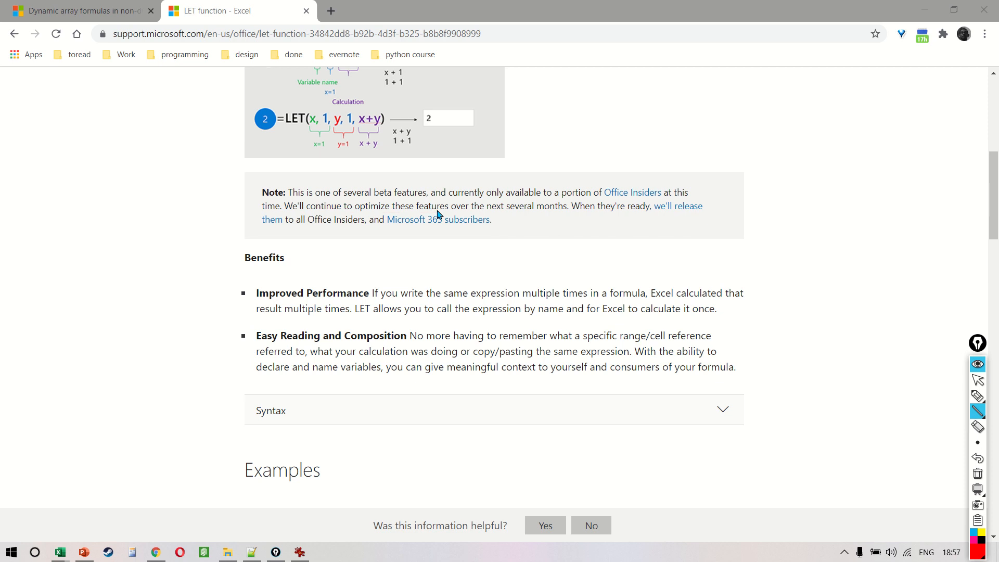
key("Home")
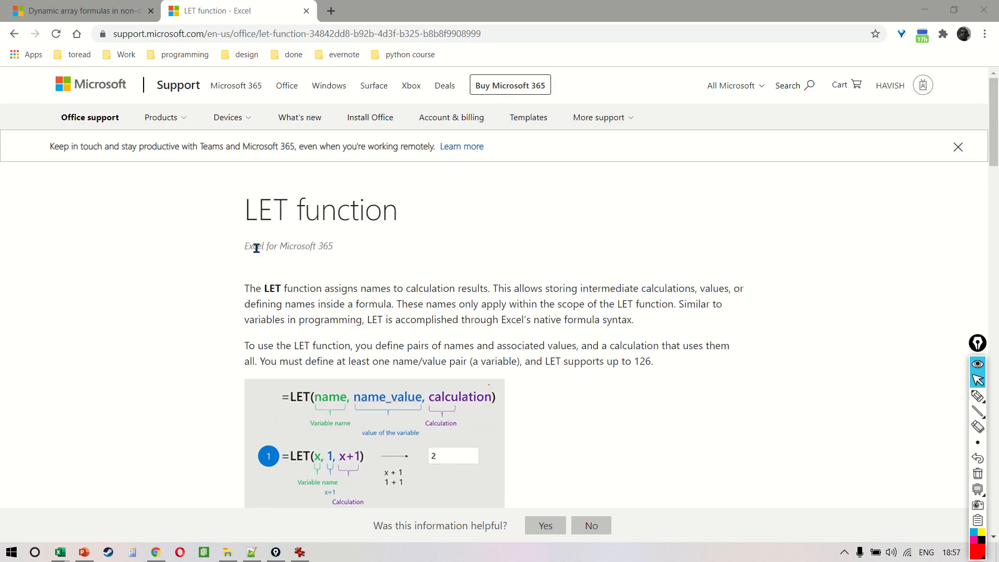
left_click_drag(257, 248, 372, 237)
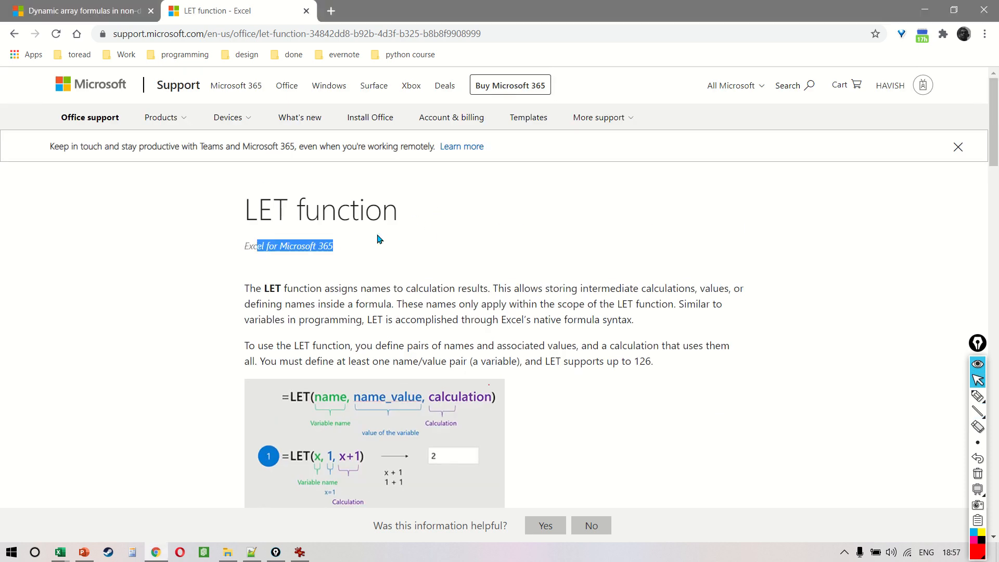
Switch back to the Excel workbook and review the customer table, the sales and ship mode criteria in I7:J8, and output cell I10
key("alt+Tab")
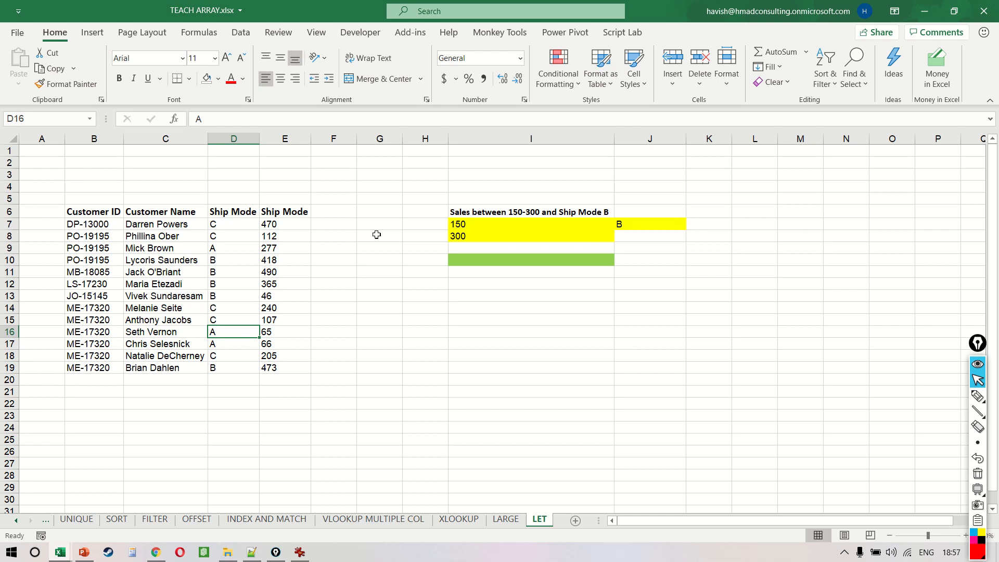
key("Right")
key("Right")
key("Right")
key("Up")
key("Right")
key("Up")
key("Up")
key("Up")
key("Up")
key("Up")
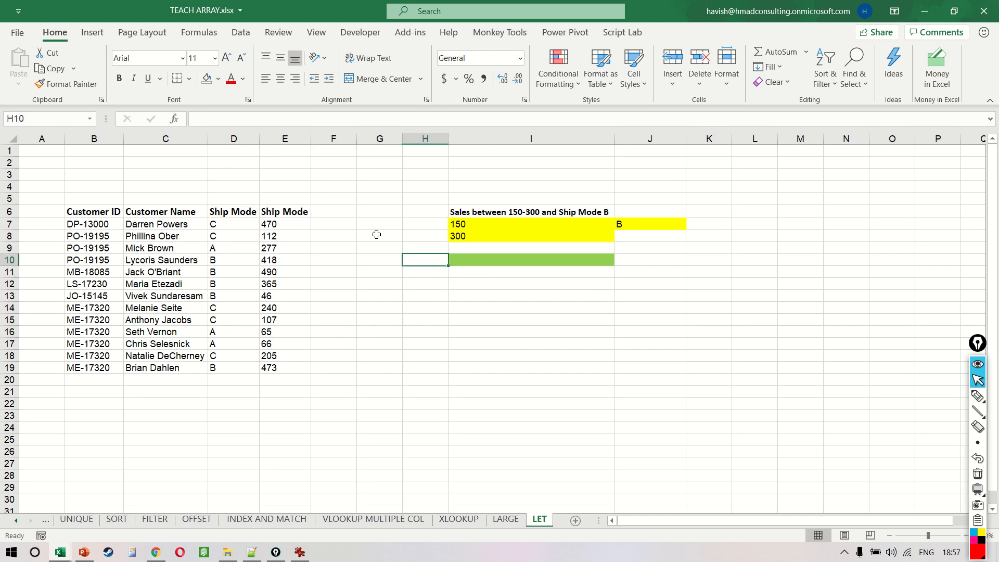
key("Right")
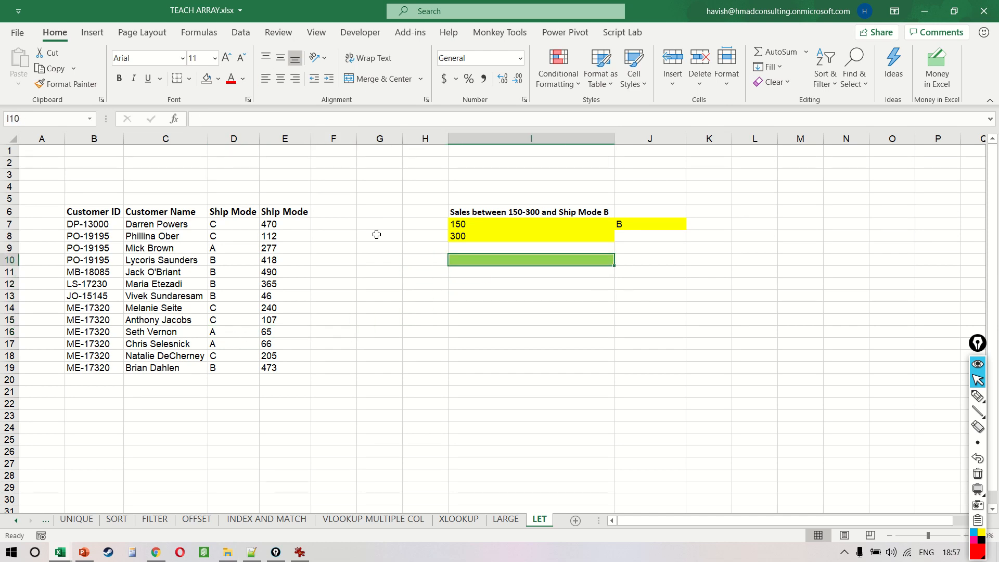
key("Left")
key("Left")
key("Left")
key("Left")
key("Up")
key("Up")
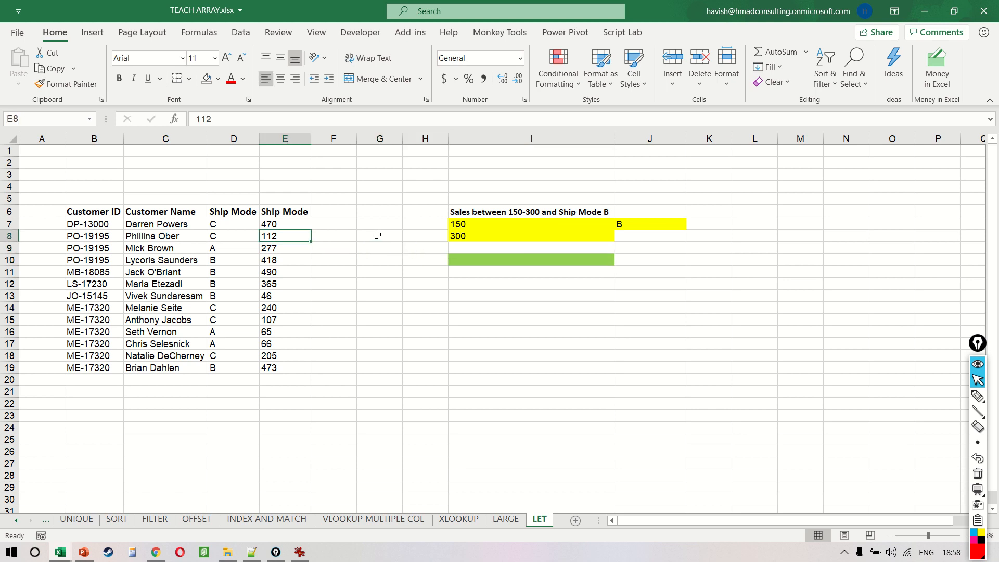
key("Up")
key("Up")
key("Left")
key("Right")
key("Right")
key("Down")
key("Right")
key("Right")
key("Right")
key("Down")
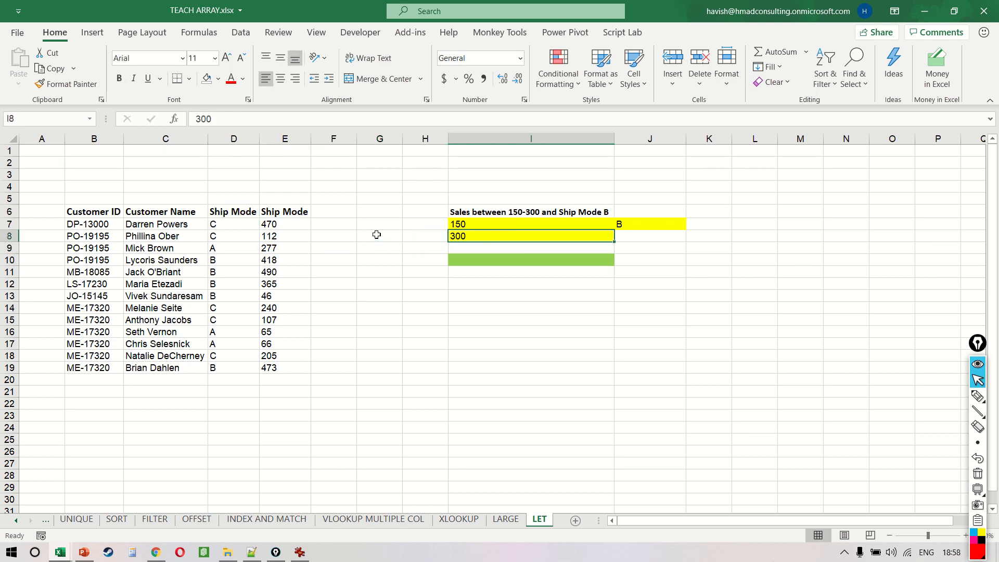
key("Up")
key("Left")
key("Down")
key("Down")
key("Down")
key("Right")
key("Up")
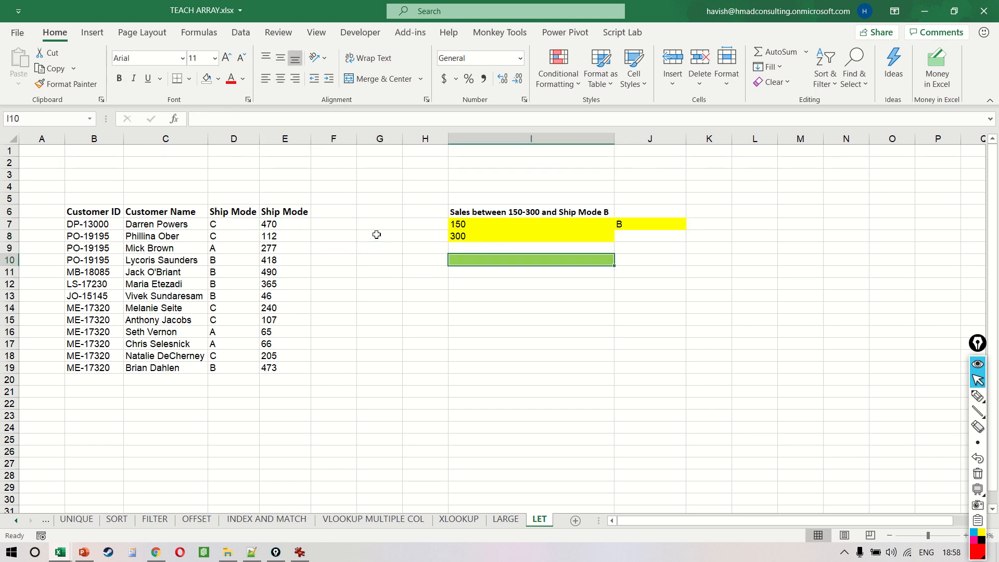
Copy the customer table headers from B6:E6 to I10:L10
key("Left")
key("Left")
key("Left")
key("Up")
key("Up")
key("Left")
key("Up")
key("Up")
key("shift+Left")
key("shift+Left")
key("shift+Left")
key("ctrl+c")
key("Right")
key("Down")
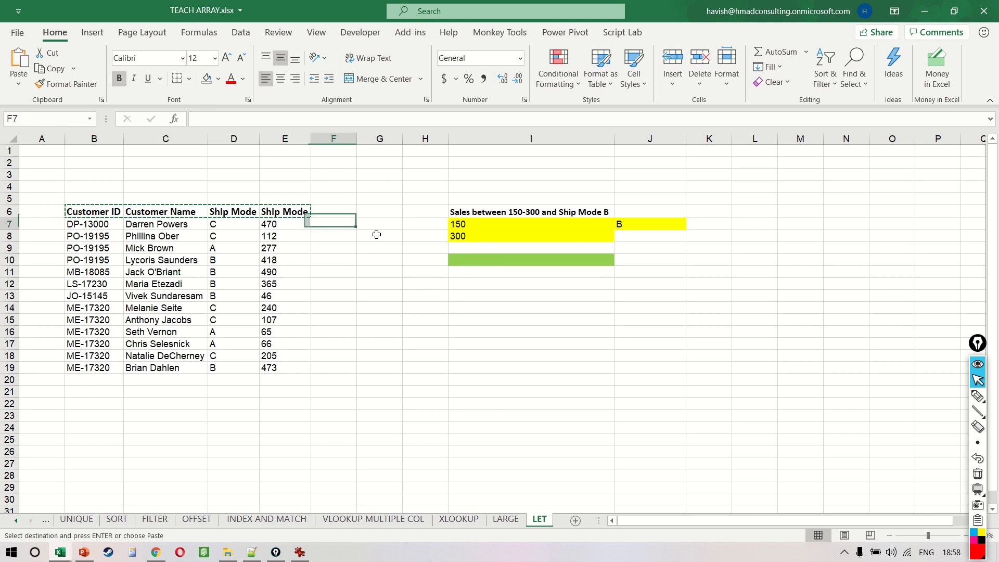
key("Right")
key("Right")
key("Down")
key("Down")
key("Down")
key("Right")
key("shift+Right")
key("shift+Right")
key("shift+Right")
key("ctrl+v")
Fill cell I11, directly below the copied Customer ID header, with standard light green
key("Down")
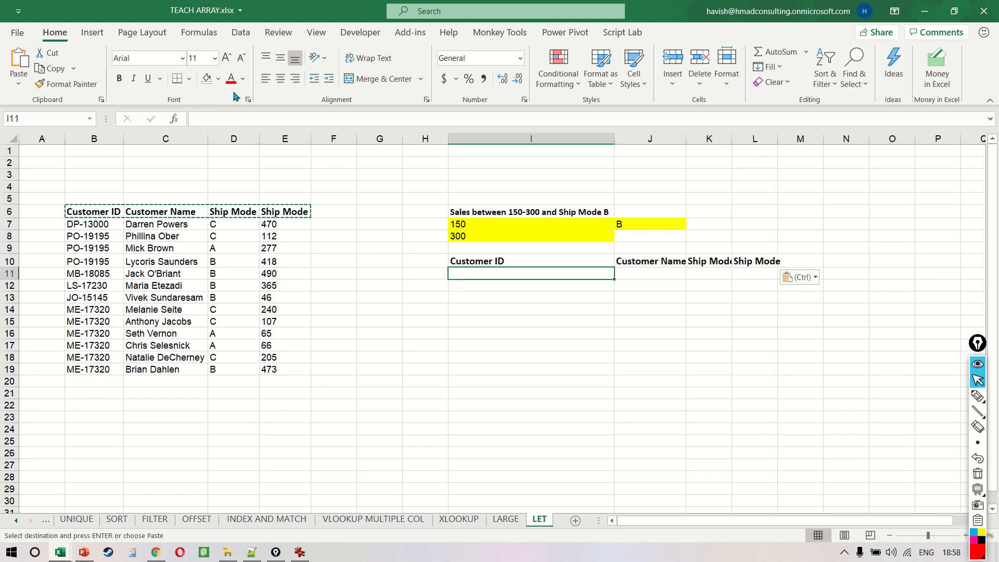
left_click(218, 79)
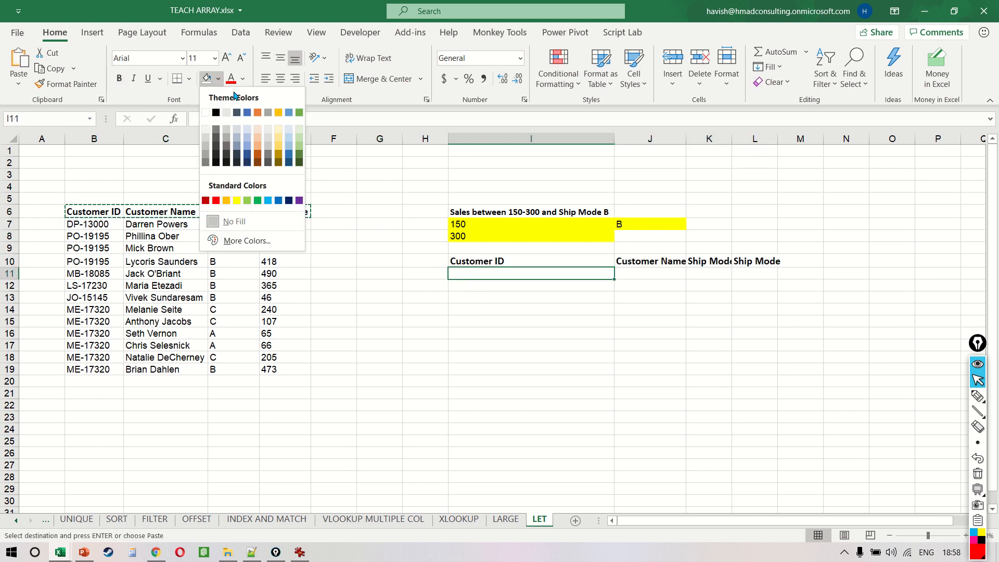
left_click(249, 202)
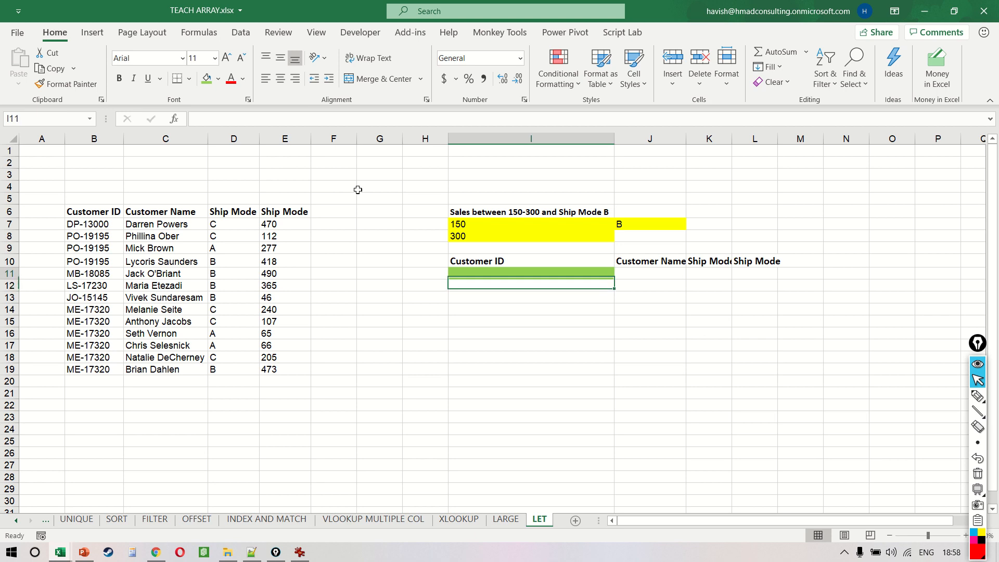
Start a FILTER formula in I11 with the customer table B6:E19 as its array
type("=FILTER(")
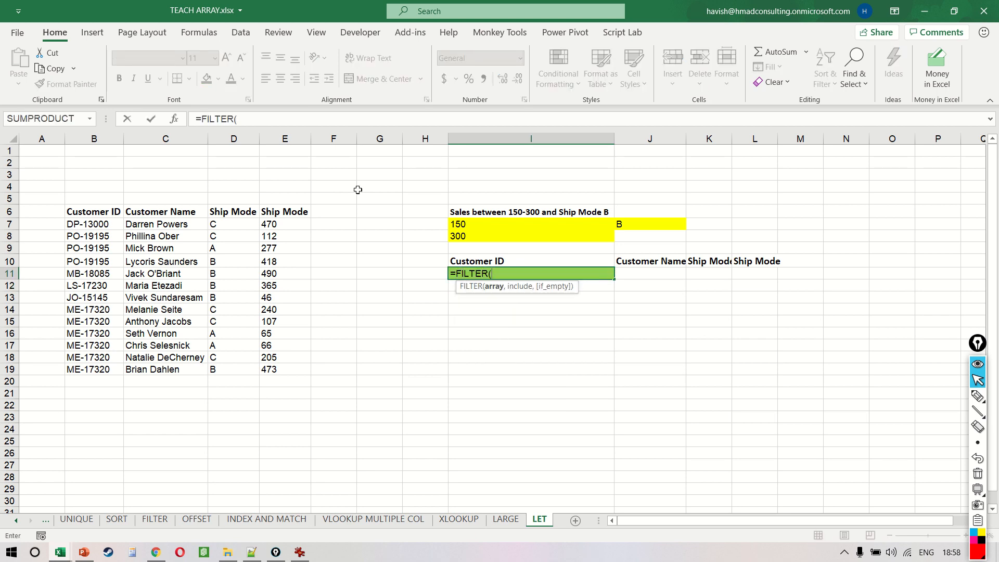
key("Left")
key("Up")
key("Left")
key("Up")
key("Left")
key("Up")
key("Left")
key("Up")
key("Left")
left_click_drag(93, 211, 308, 370)
type(",")
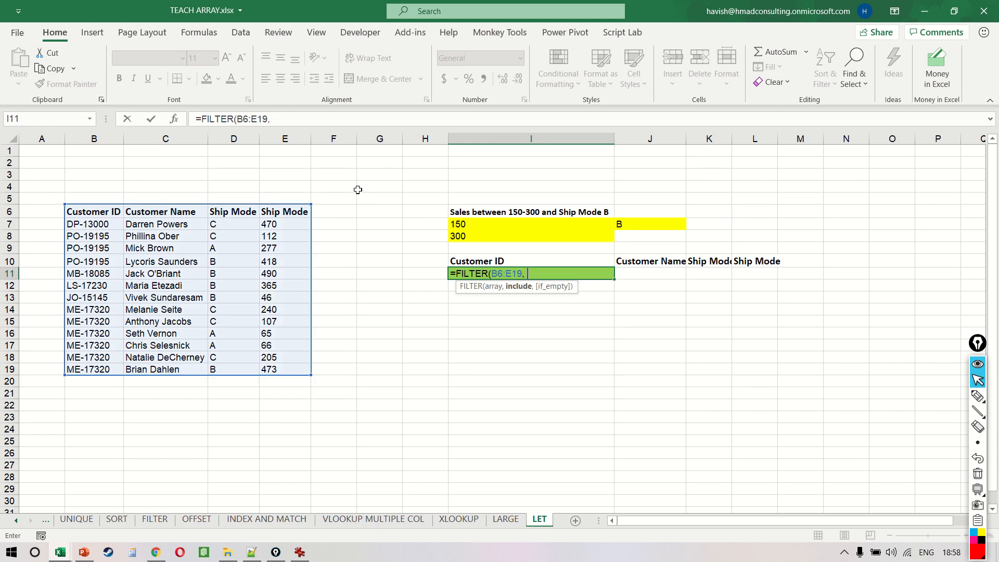
Add the lower sales limit (E6:E19>=I7) as the FILTER formula's first include condition
left_click_drag(289, 212, 292, 215)
key("F2")
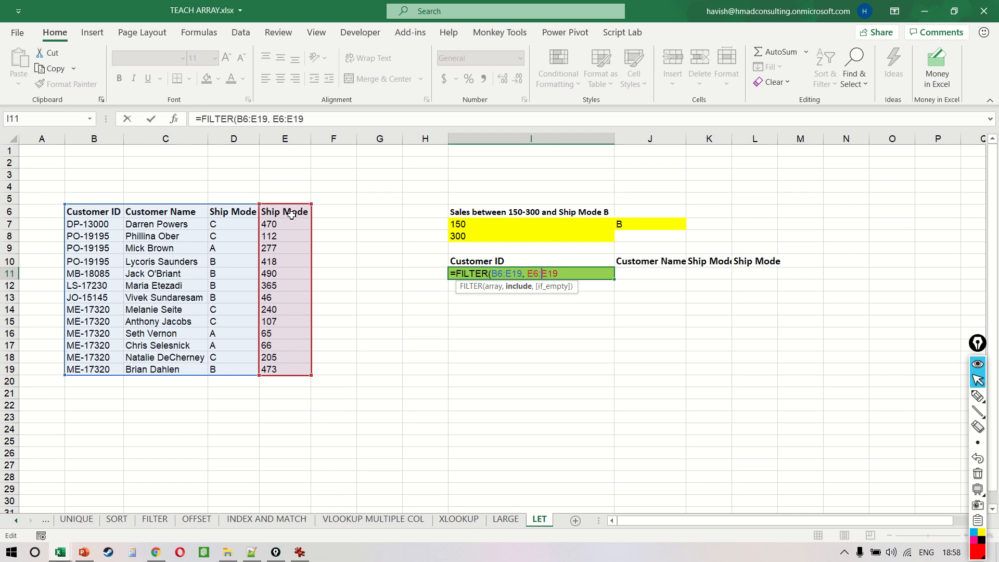
key("Left")
key("Left")
key("Left")
key("Left")
key("Left")
key("Left")
type("(")
type(">")
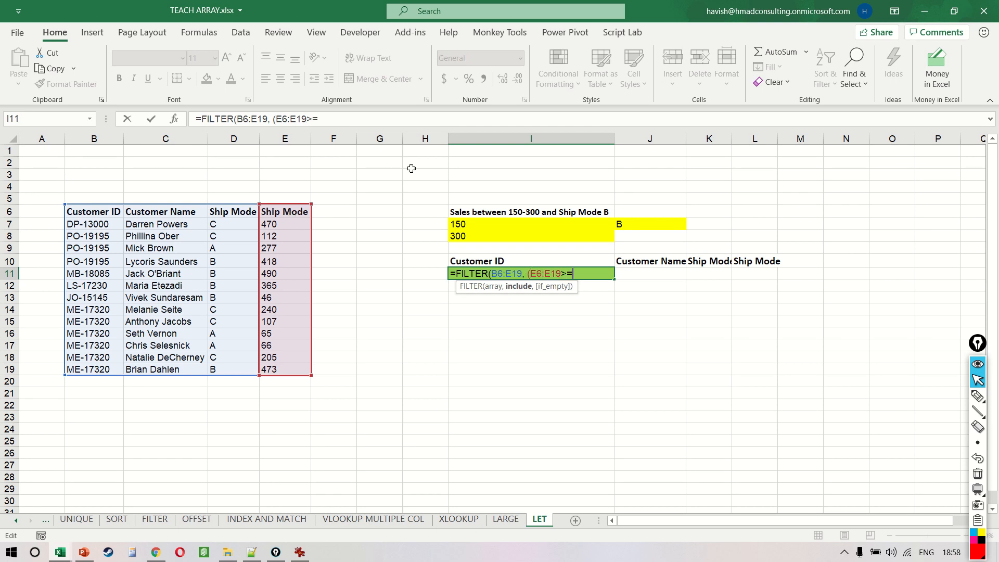
type("=")
left_click(506, 227)
type(")")
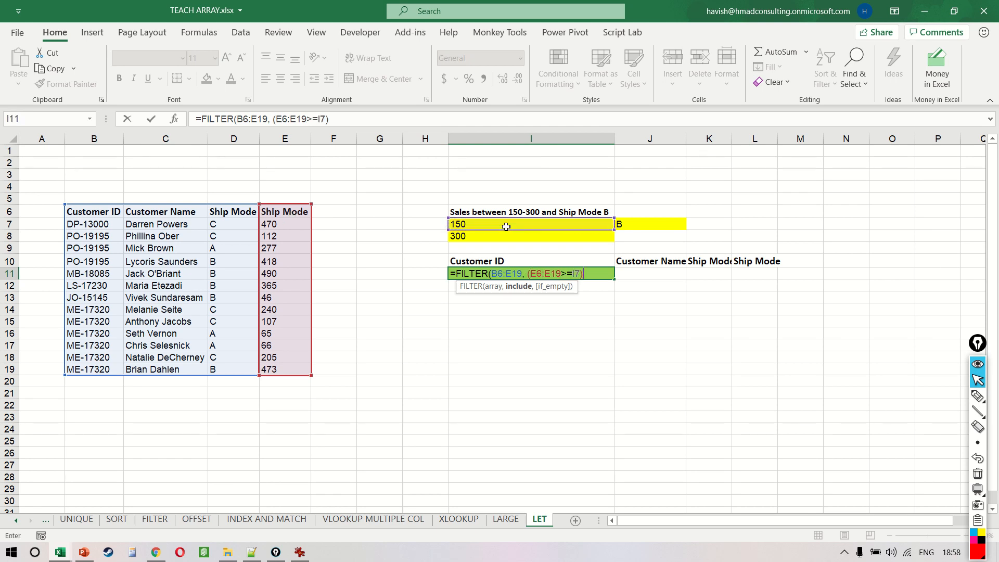
Multiply in the upper sales limit as (E6:E19) <=I8 and enter the FILTER formula in I11
type(" * (")
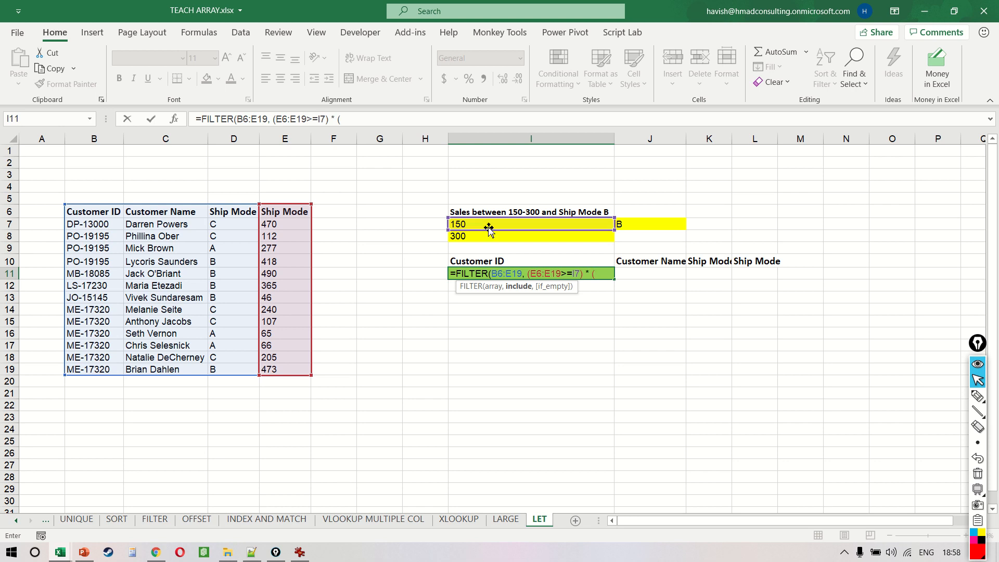
left_click_drag(284, 208, 286, 370)
type(") <=")
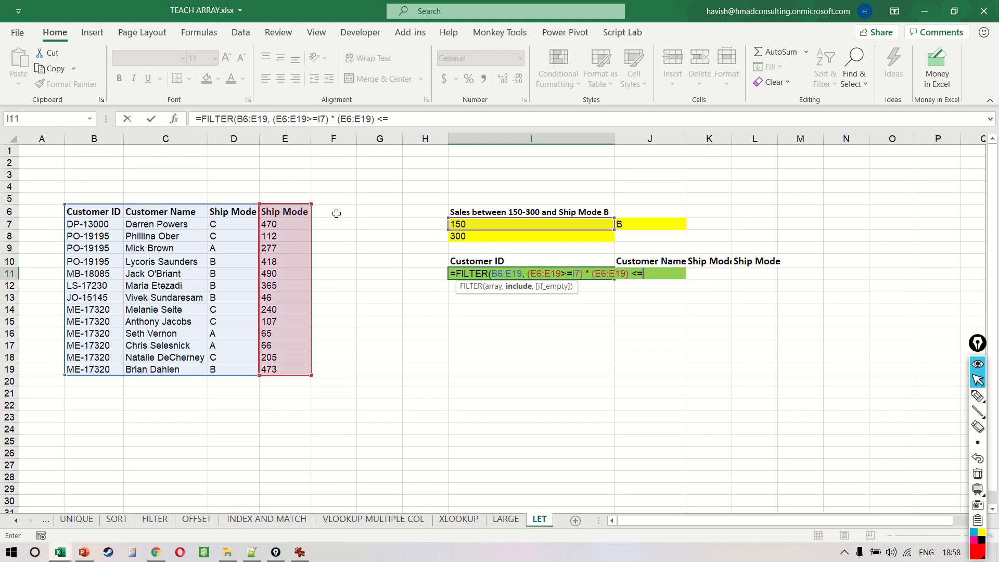
left_click(512, 236)
type(")")
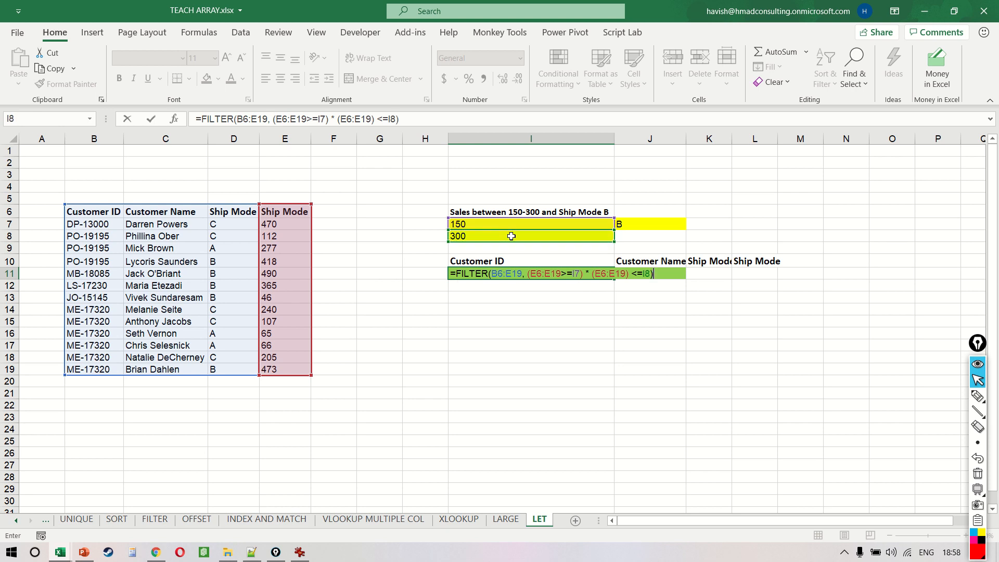
key("Return")
Correct the brackets in I11 so the formula reads =FILTER(B6:E19, (E6:E19>=I7) * (E6:E19<=I8))
key("Up")
key("F2")
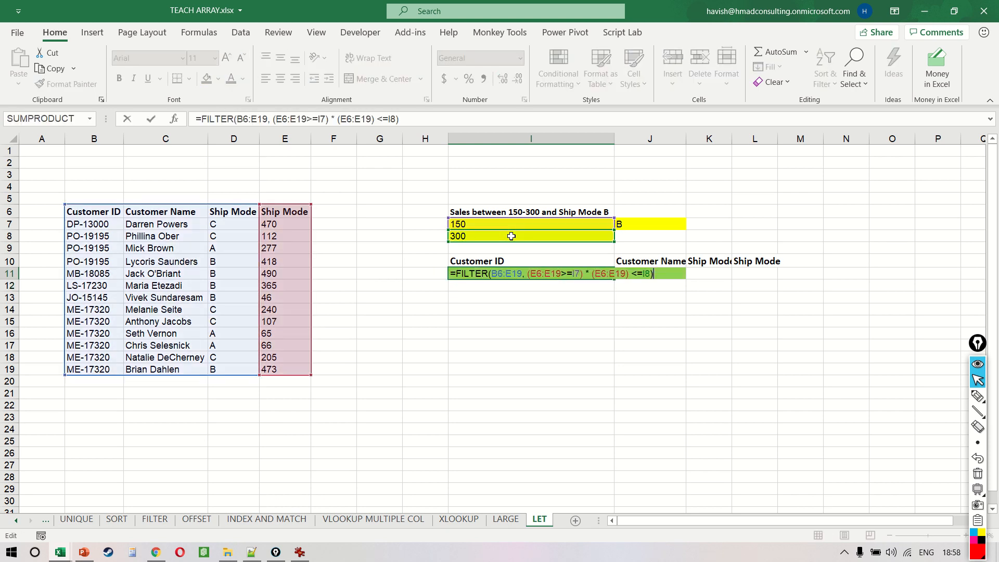
key("Left")
key("Left")
key("Left")
key("Left")
key("Left")
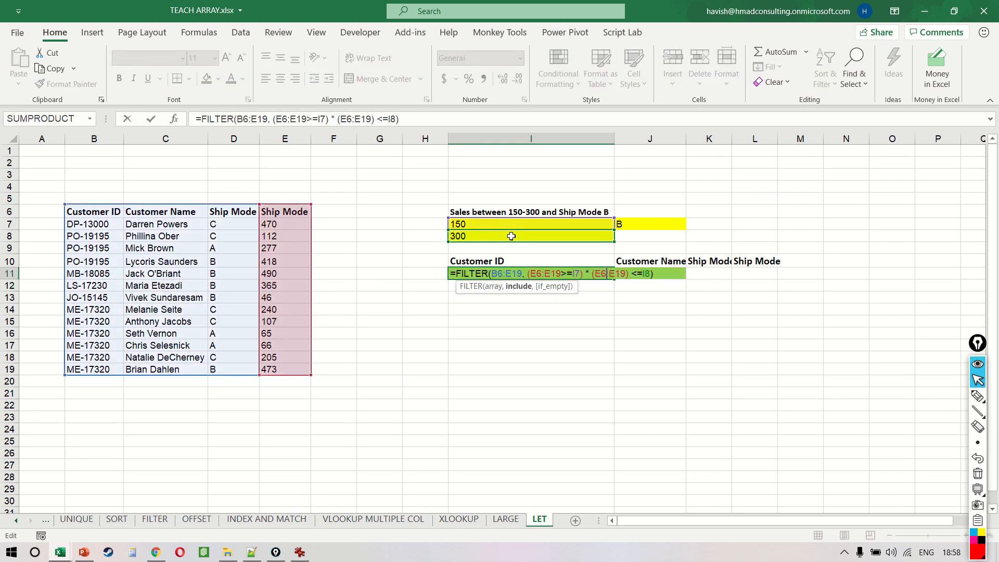
key("BackSpace")
key("BackSpace")
key("Return")
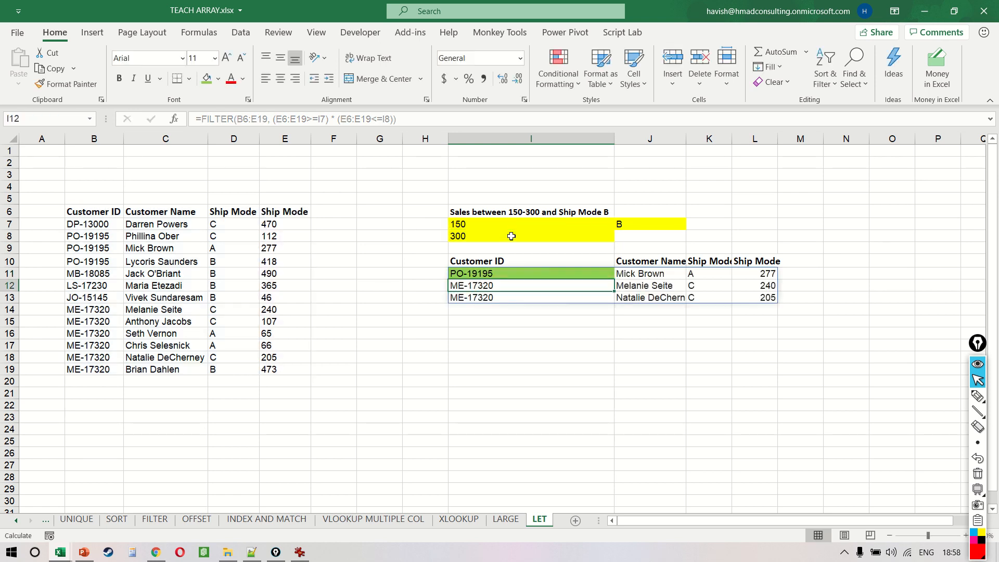
Autofit the column widths to the filtered result table in I10:L13
key("Up")
key("ctrl+slash")
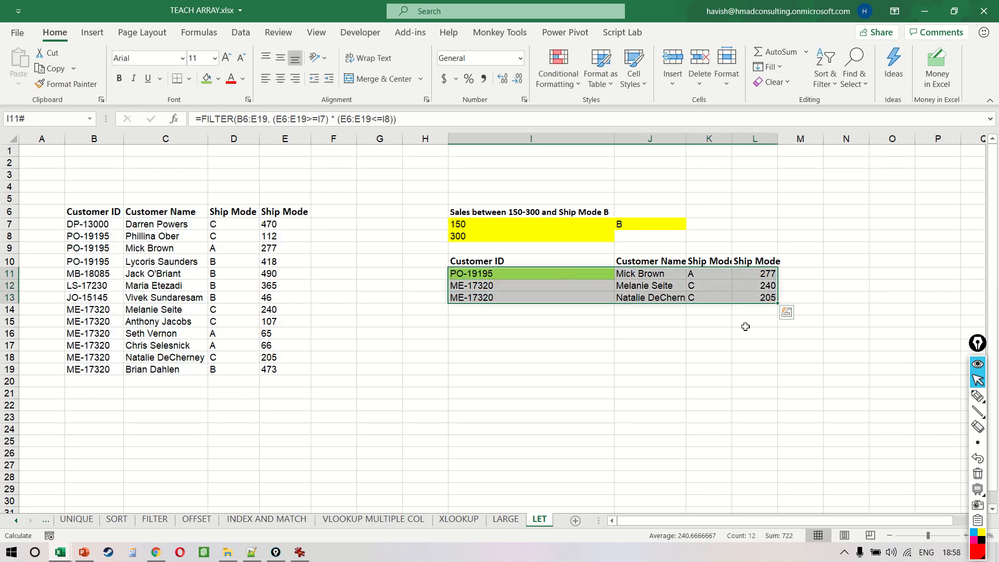
key("Up")
key("ctrl+a")
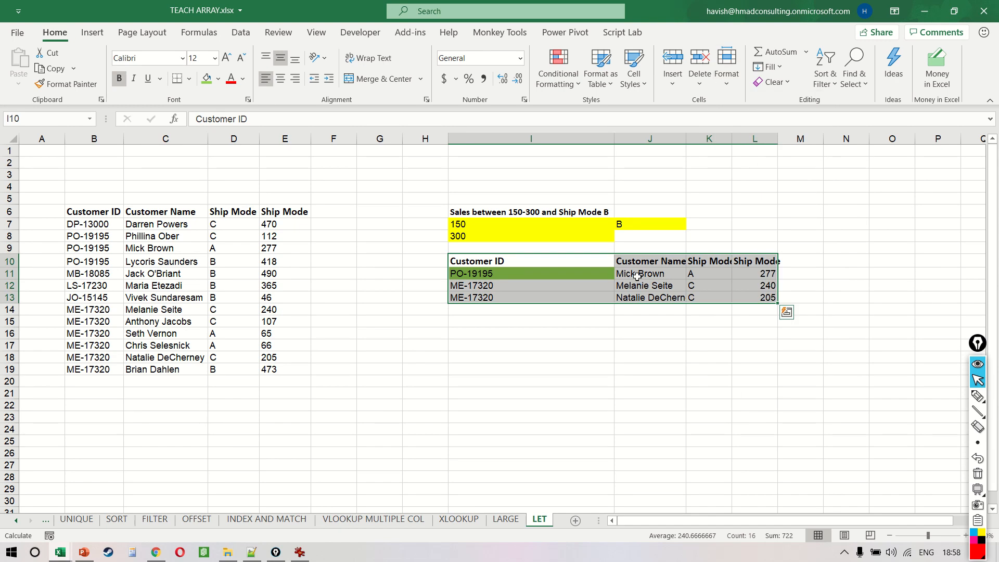
key("alt+h")
key("o")
key("i")
Select I6:L13, covering the criteria and filtered results, and autofit its column widths
key("Up")
key("Up")
key("Up")
key("Up")
key("Up")
key("shift+Right")
key("shift+Down")
key("shift+Down")
key("shift+Down")
key("shift+Down")
key("shift+Right")
key("shift+Right")
key("shift+Down")
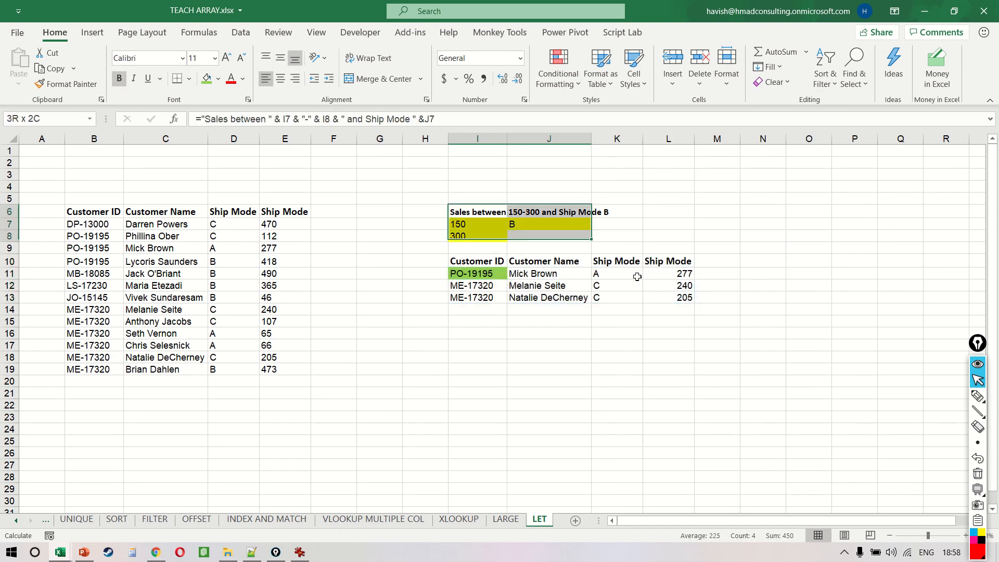
key("shift+Down")
key("shift+Down")
key("alt+h")
key("o")
key("i")
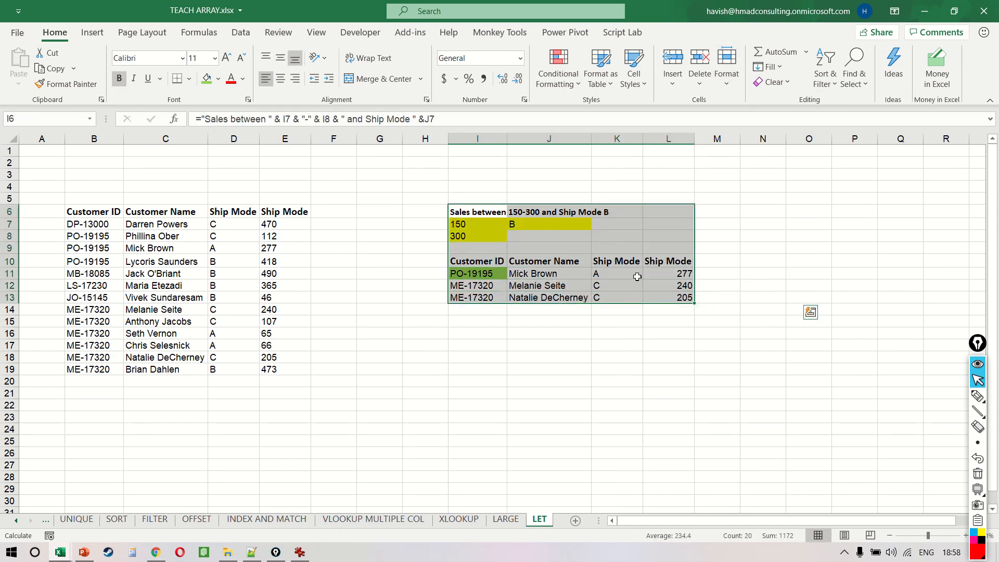
Open the FILTER formula in I11 for editing and examine the E6:E19 range repeated in its two sales conditions
key("shift+BackSpace")
key("Down")
key("Down")
key("Down")
key("Down")
key("Down")
key("F2")
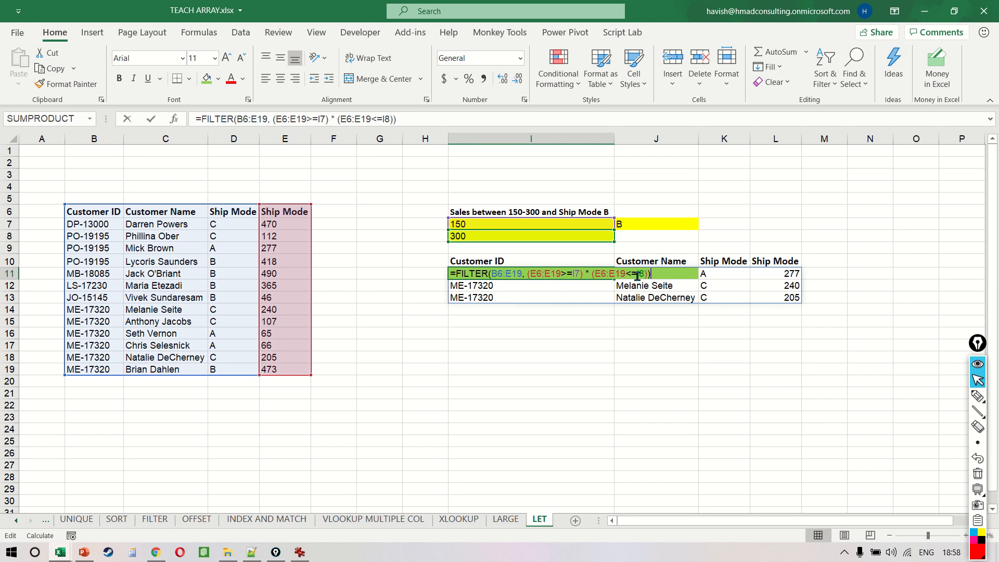
key("Left")
key("Left")
key("Left")
key("Left")
key("Left")
key("Left")
key("Left")
key("Left")
key("Left")
key("Left")
key("Left")
key("Left")
key("Left")
key("Left")
key("Left")
key("Left")
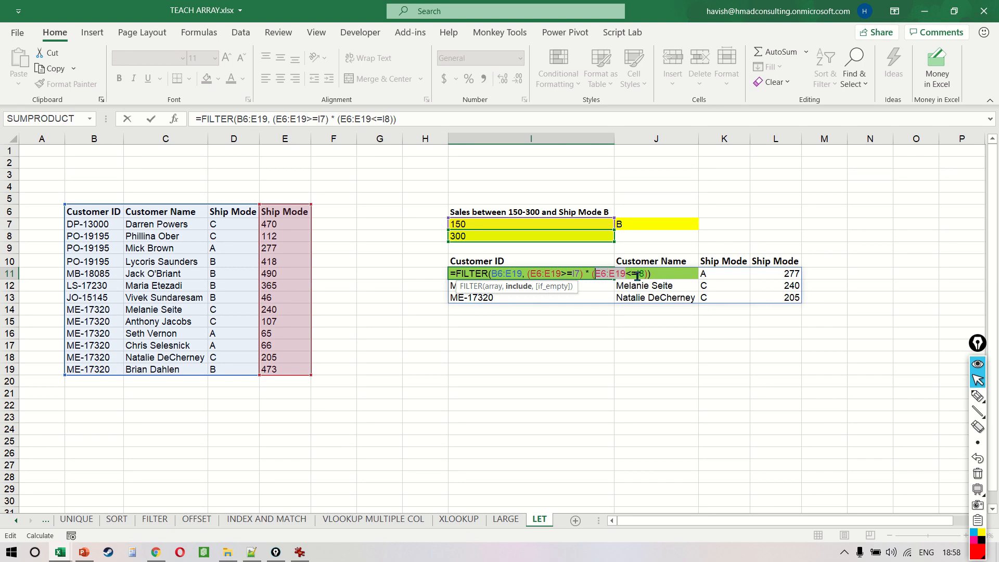
key("shift+Left")
key("shift+Left")
key("shift+Left")
key("shift+Left")
key("shift+Left")
key("shift+Left")
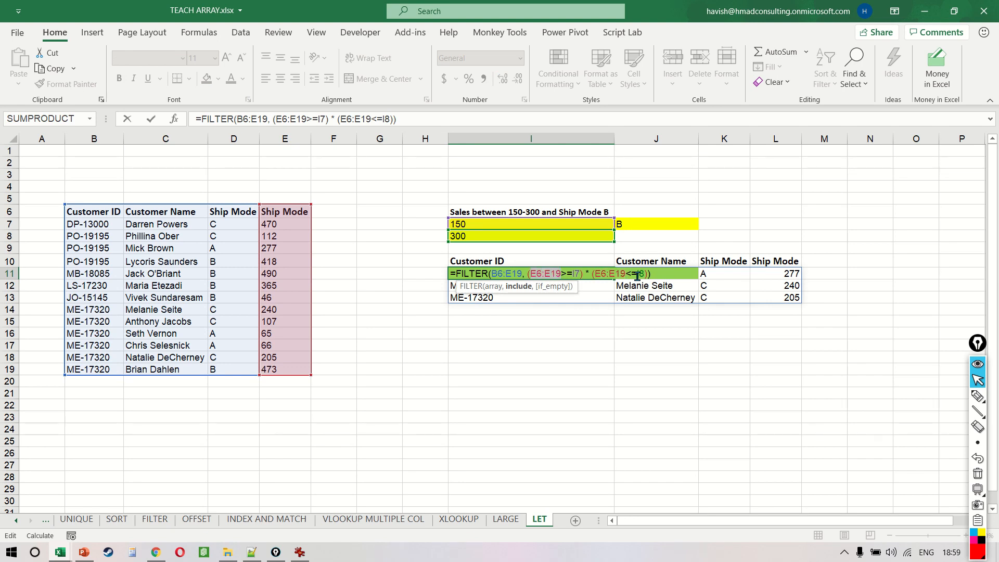
Wrap the FILTER formula in I11 in a LET function with myval as the first name
key("Right")
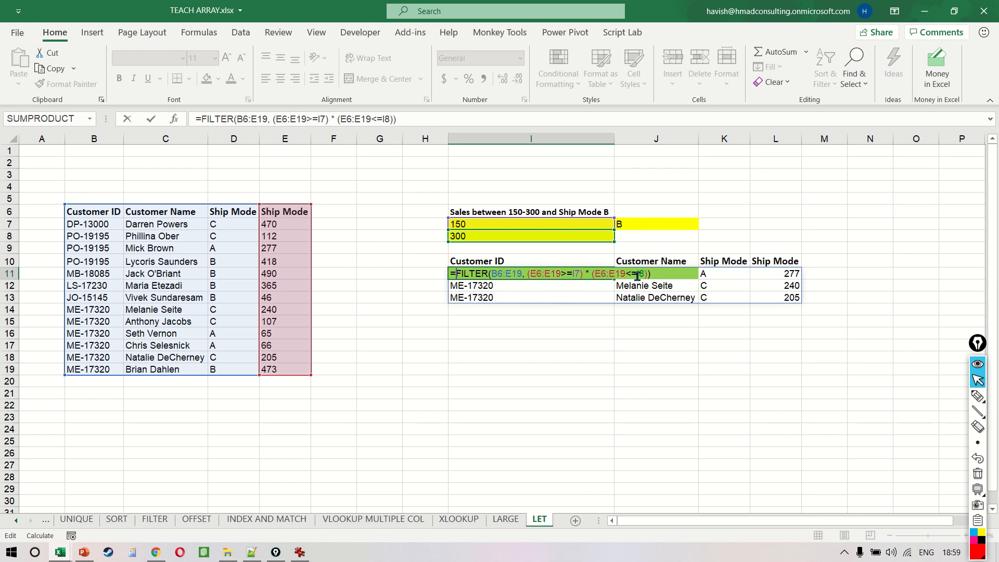
type("LET(")
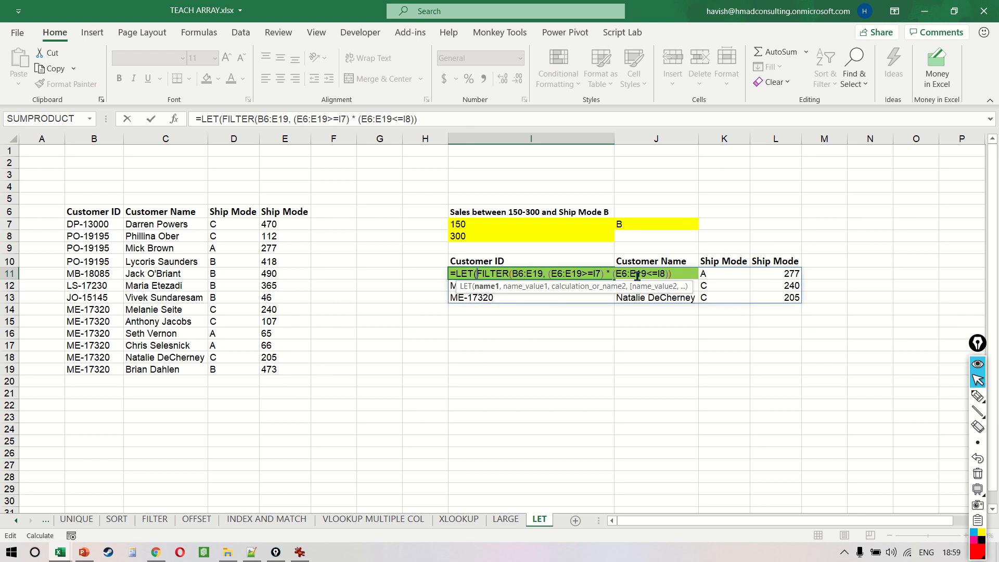
key("Caps_Lock")
type("my")
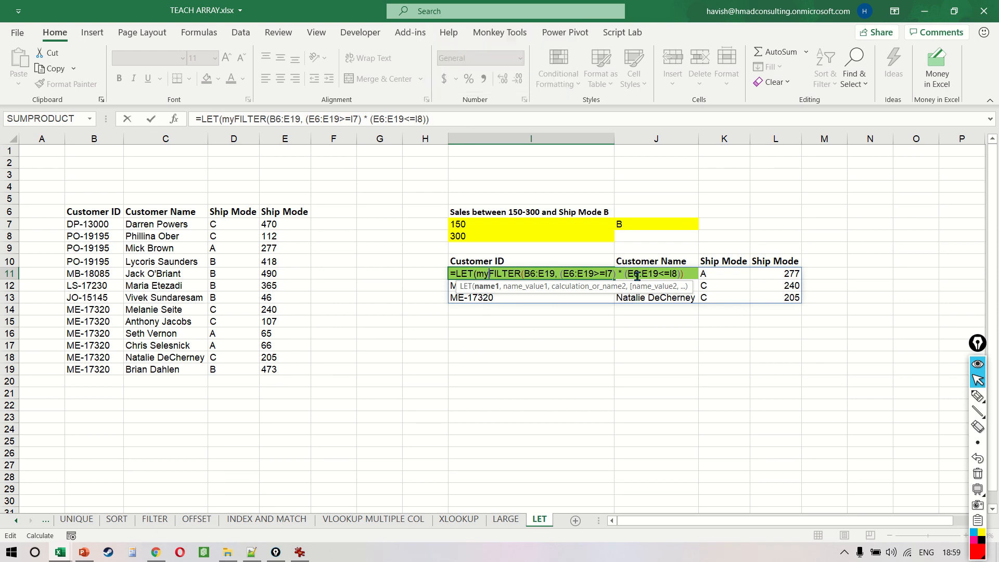
type("val")
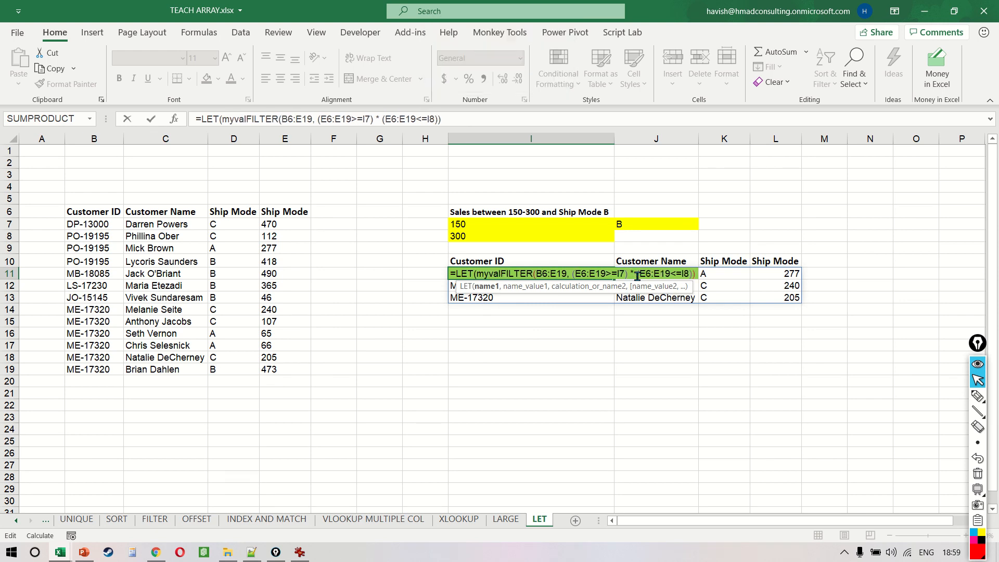
type(",")
Assign e6:e19 as the value of myval on its own line, with FILTER on a separate line below
key("alt+Return")
key("alt+Return")
key("Up")
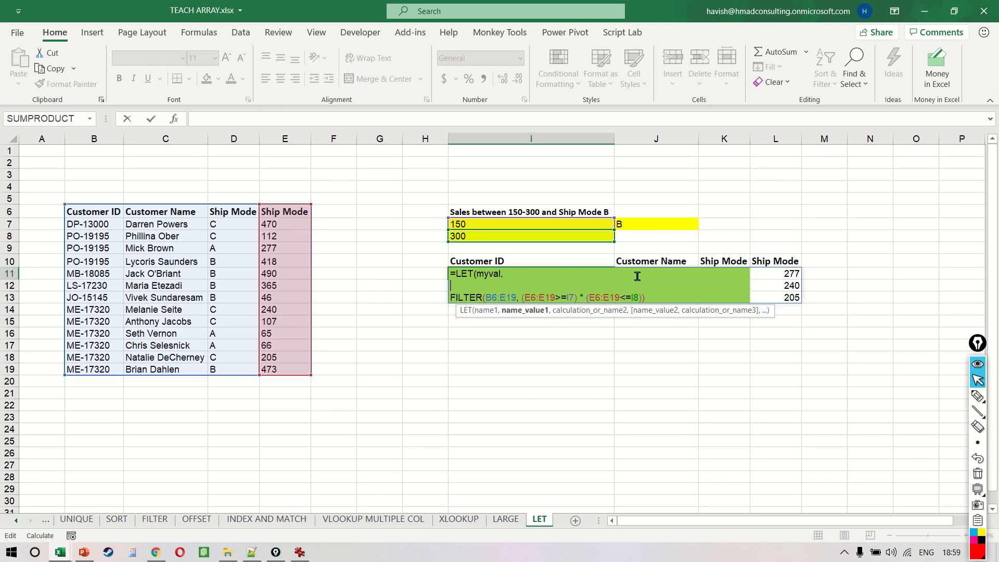
type("e6:e")
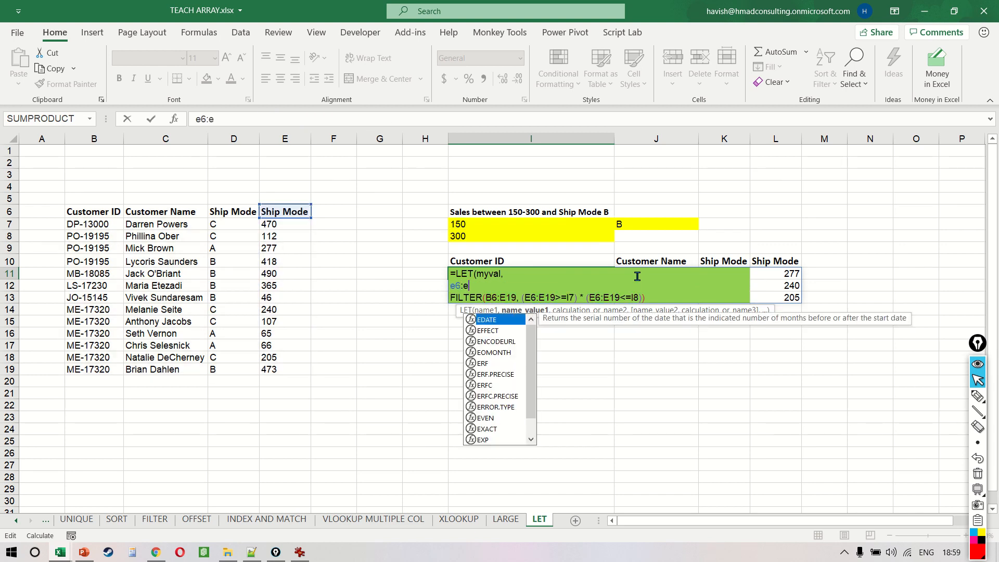
type("19,")
key("alt+Return")
key("Down")
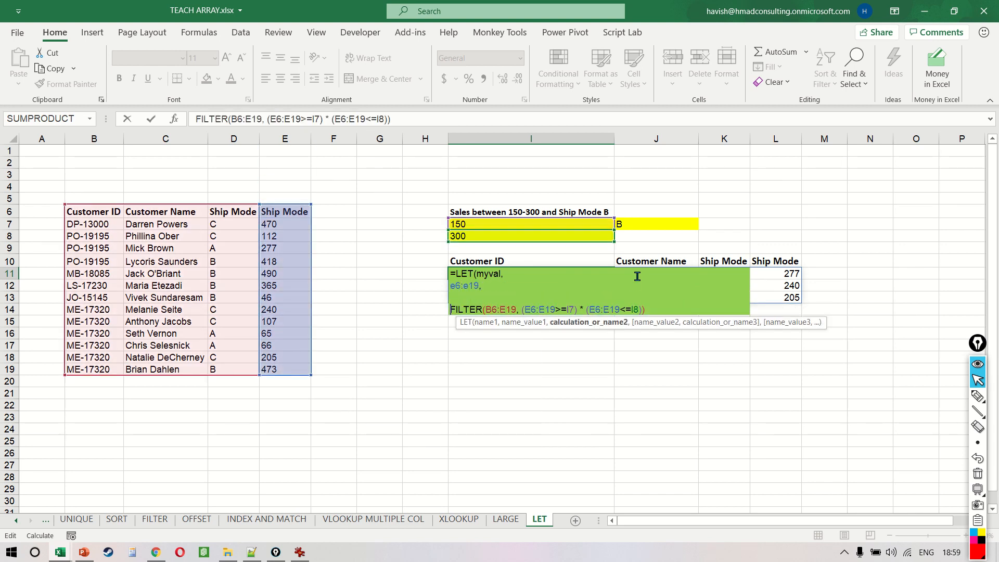
Review the myval name and the e6:e19 range assigned to it in the LET formula
key("Up")
key("Up")
key("shift+Left")
key("shift+Left")
key("shift+Left")
key("shift+Left")
key("shift+Left")
key("shift+Left")
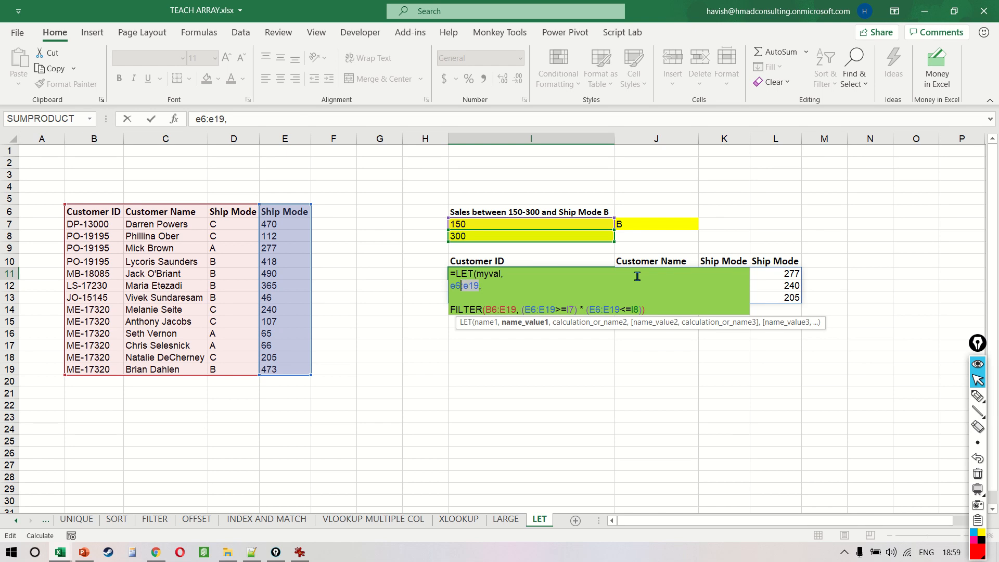
key("Up")
key("shift+Left")
key("shift+Left")
key("shift+Left")
key("shift+Left")
key("shift+Left")
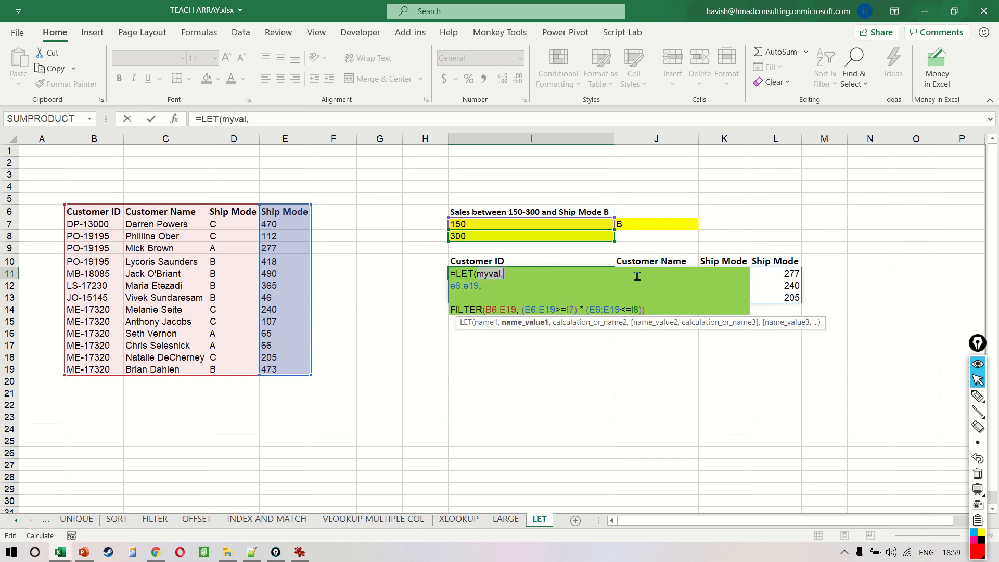
Replace E6:E19 in the FILTER formula's lower-limit condition with myval, giving (myval>=I7)
key("Down")
key("Down")
key("Down")
key("Right")
key("Right")
key("Right")
key("Right")
key("Right")
key("Right")
key("Right")
key("Right")
key("Right")
key("Right")
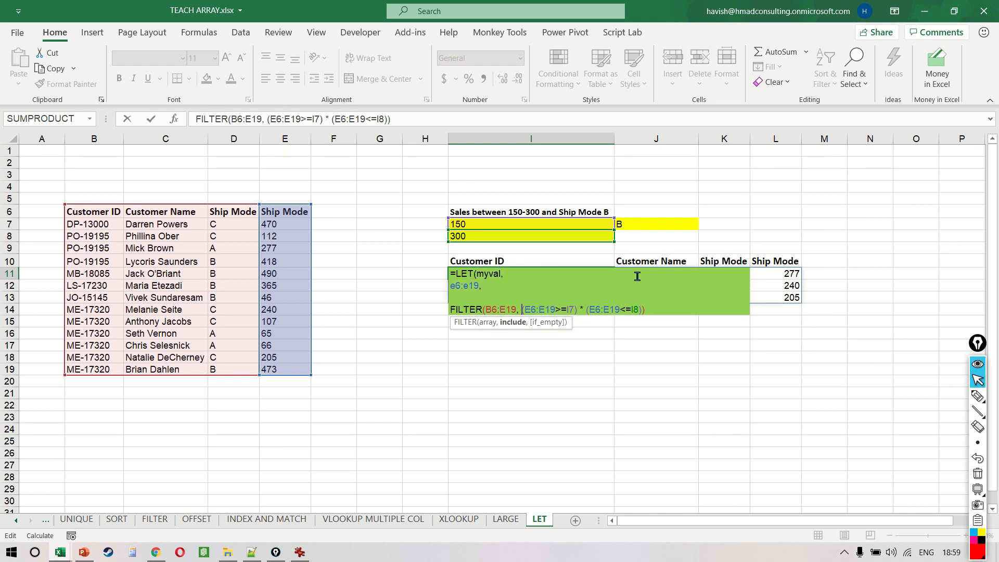
key("shift+Right")
key("shift+Right")
key("shift+Right")
key("shift+Right")
key("shift+Right")
key("shift+Right")
type("myval")
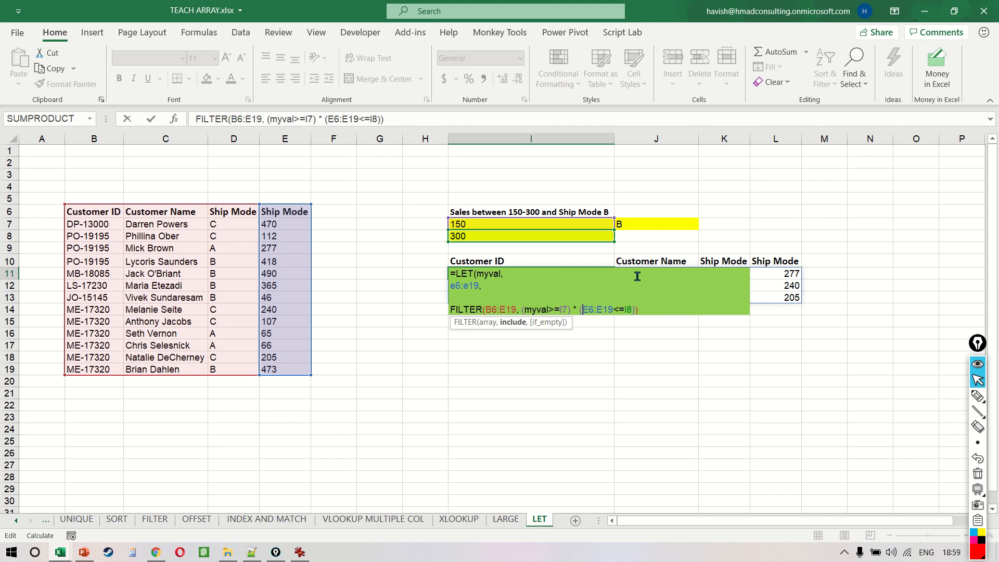
Replace E6:E19 in the upper-limit condition with myval and enter the LET formula in I11 with a final closing bracket
key("shift+Right")
key("shift+Right")
key("shift+Right")
key("shift+Right")
key("shift+Right")
key("shift+Right")
type("myval")
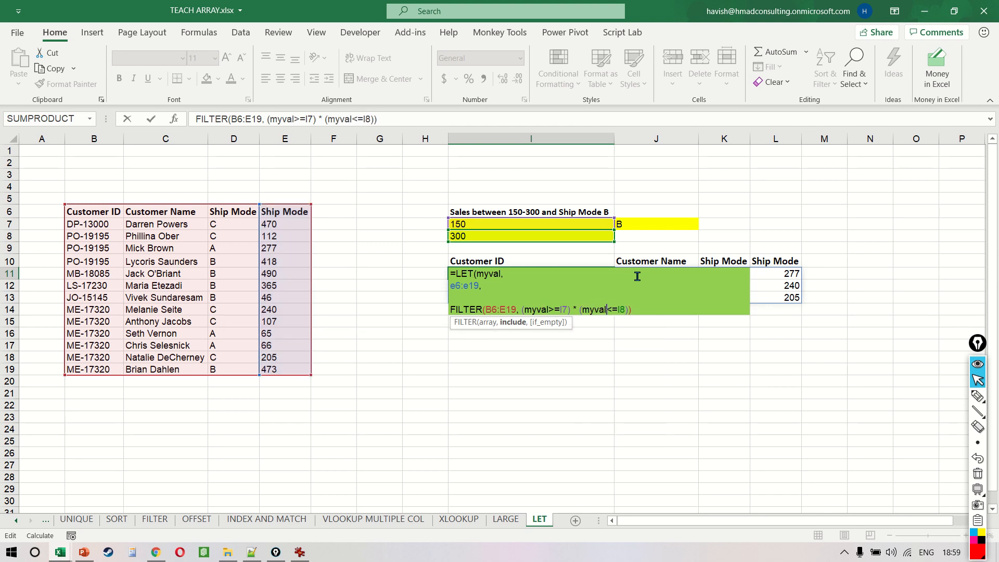
key("Return")
key("Return")
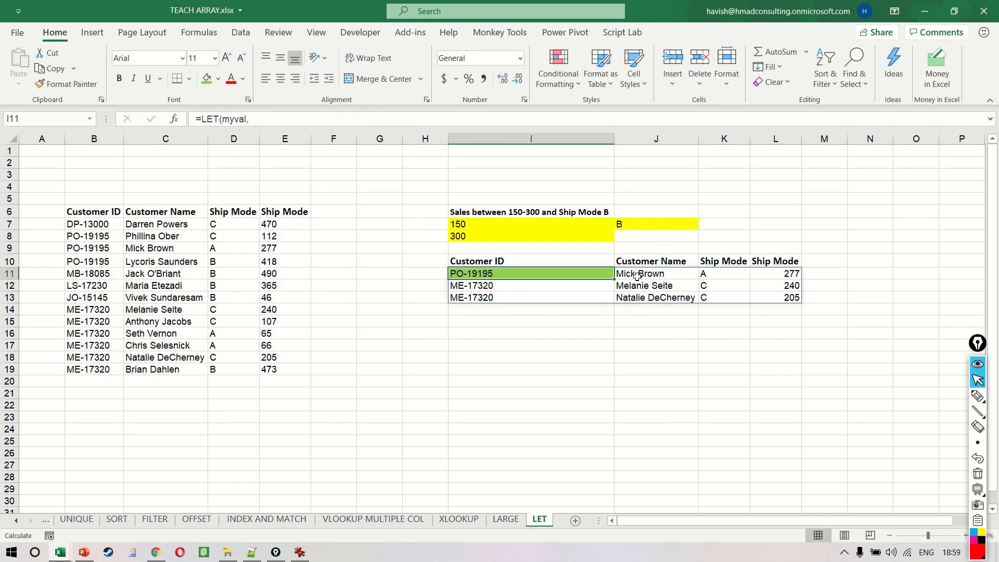
Reopen the LET formula in I11 and examine how myval, its E6:E19 range and the FILTER calculation work together
key("F2")
key("Up")
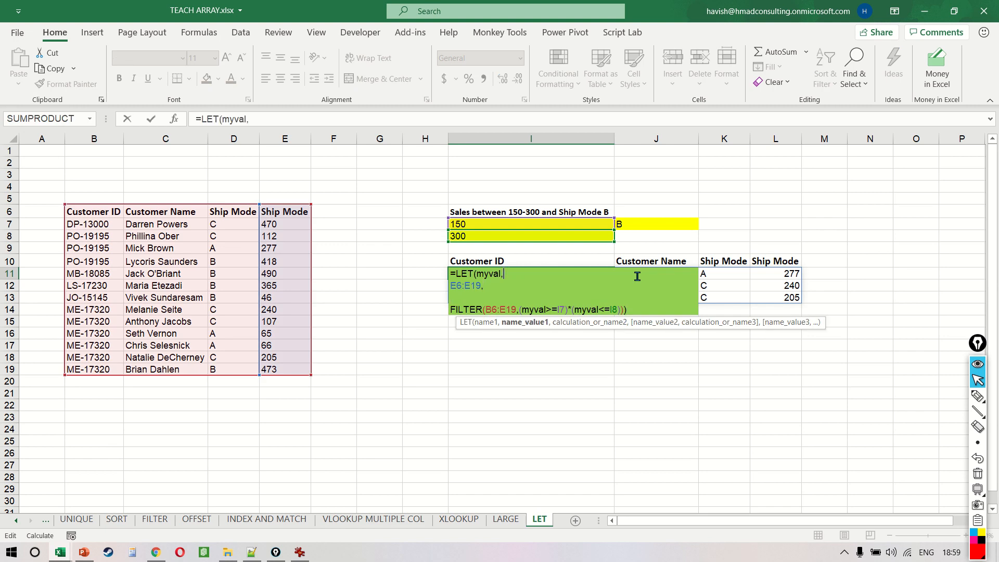
key("Down")
key("shift+End")
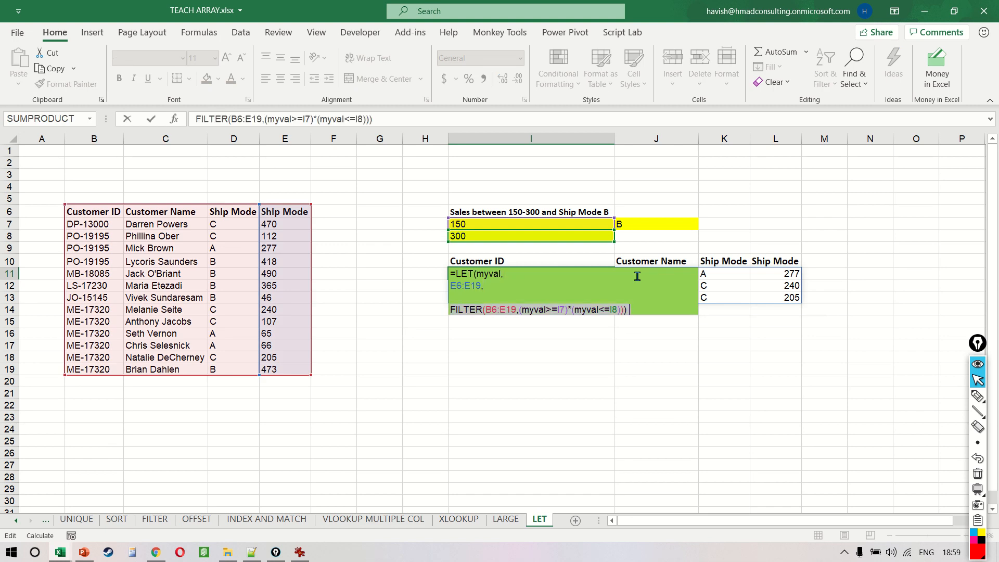
key("Up")
key("Up")
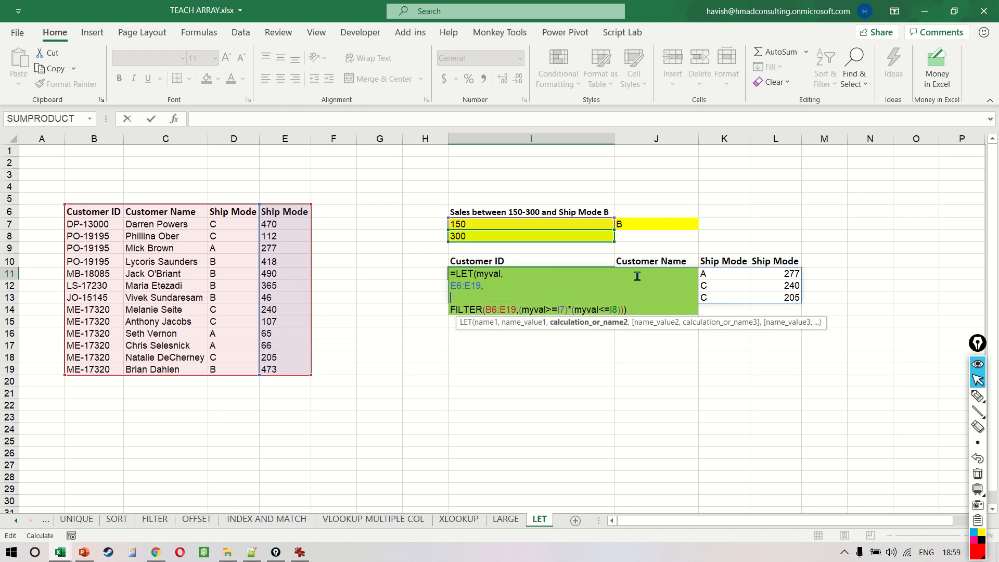
key("Left")
key("shift+Left")
key("shift+Left")
key("shift+Left")
key("shift+Left")
key("shift+Left")
key("shift+Left")
key("Down")
key("Down")
key("Right")
key("Right")
key("Right")
key("Right")
key("Right")
key("Right")
key("Right")
key("Right")
key("Right")
key("Right")
key("Right")
key("Right")
key("Right")
key("Right")
key("Right")
key("Right")
key("Right")
key("Right")
key("Right")
key("Right")
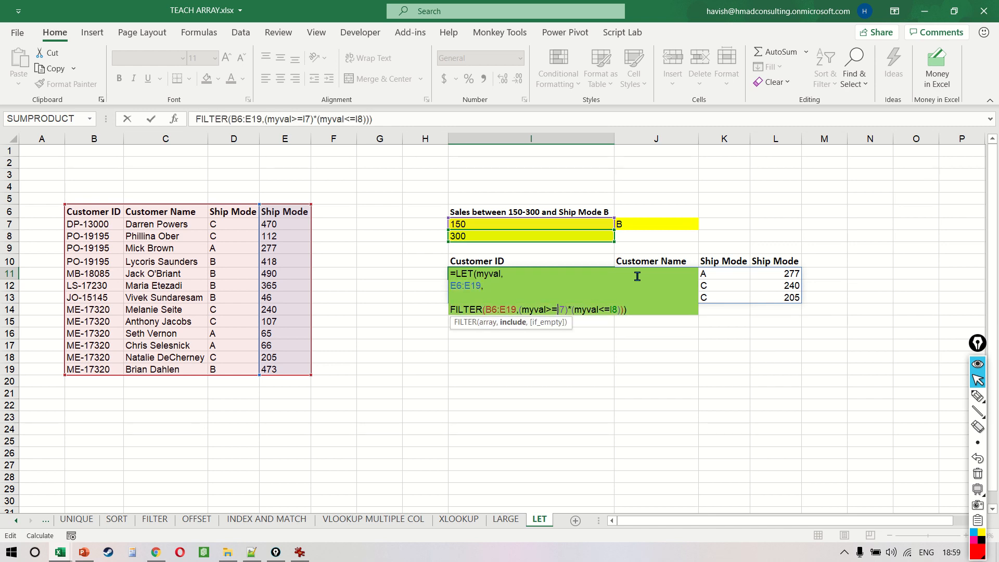
key("Up")
key("Up")
key("Left")
key("shift+Left")
key("shift+Left")
key("shift+Left")
key("shift+Left")
key("shift+Left")
key("shift+Left")
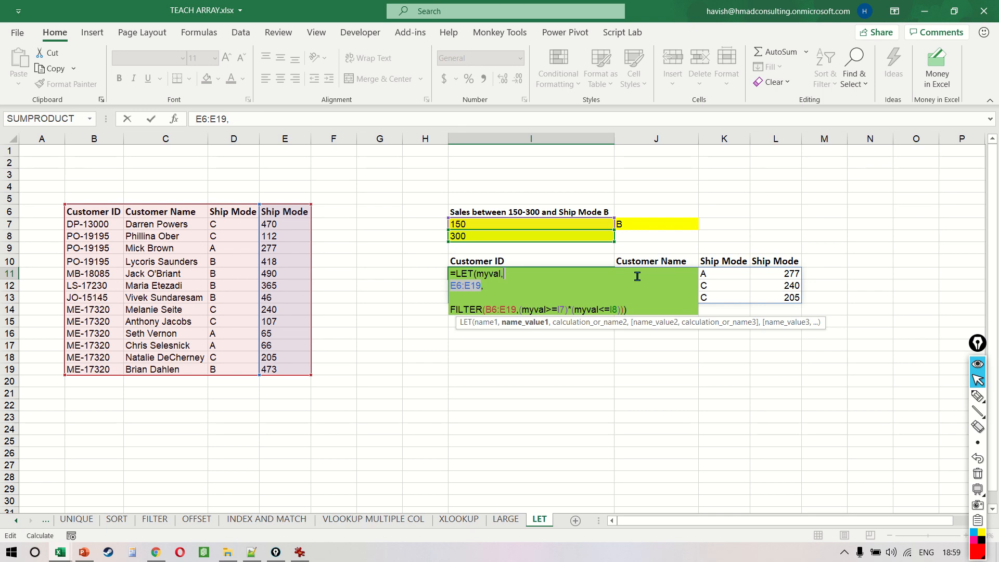
key("Down")
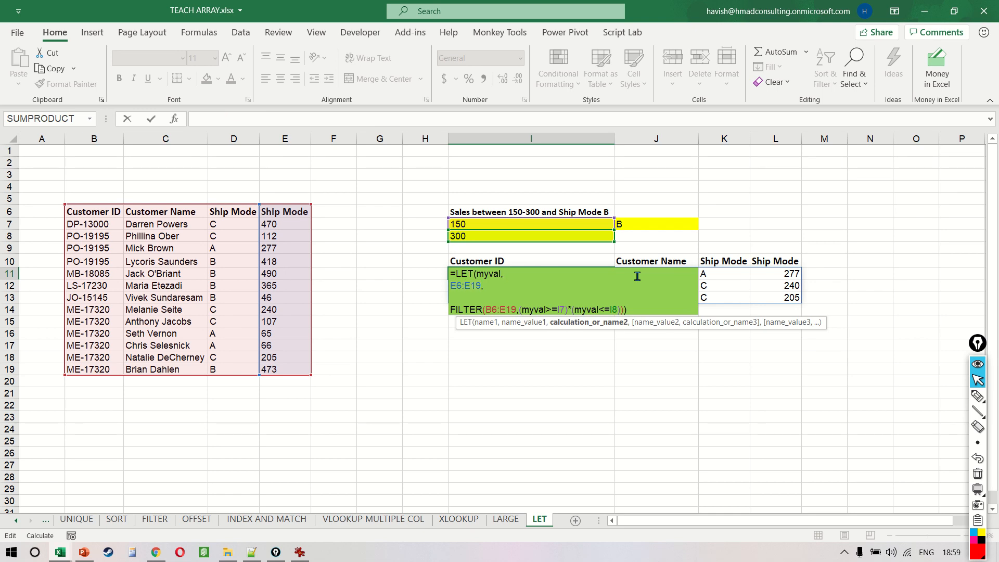
key("ctrl+Return")
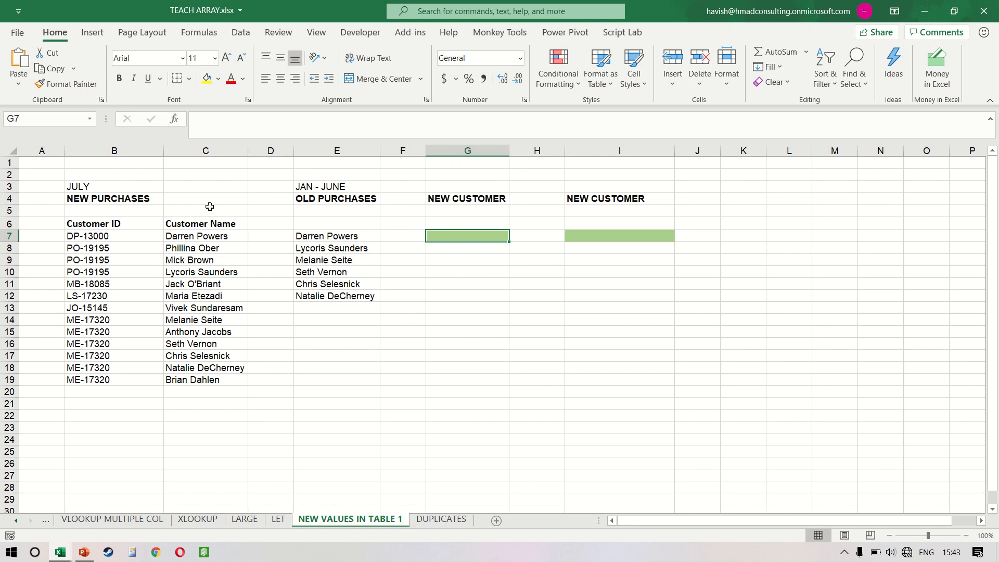
Examine the July customer names in C7:C19 against the JAN - JUNE old purchases in E7:E12 on the NEW VALUES IN TABLE 1 sheet
key("Left")
key("Left")
key("Left")
key("Left")
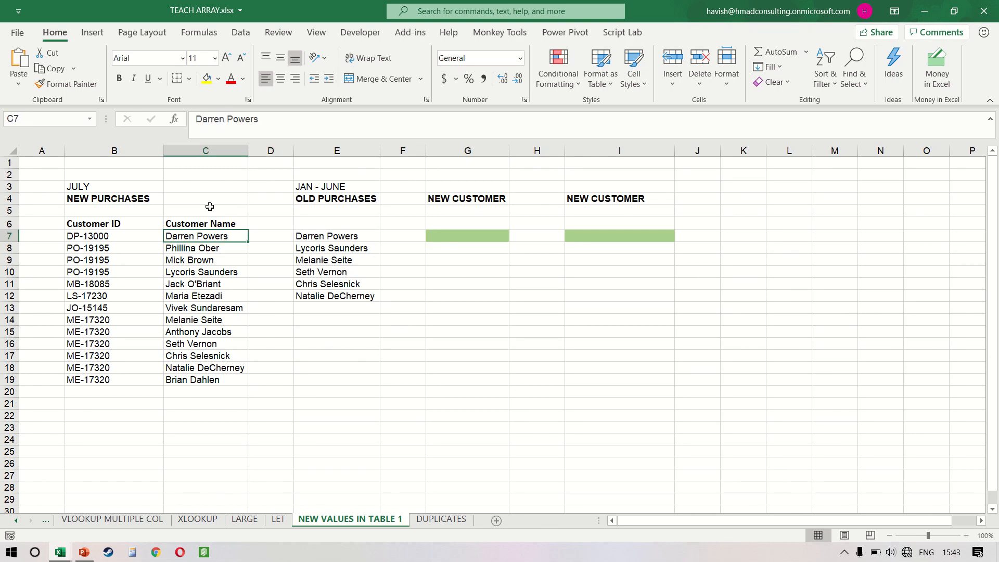
key("ctrl+space")
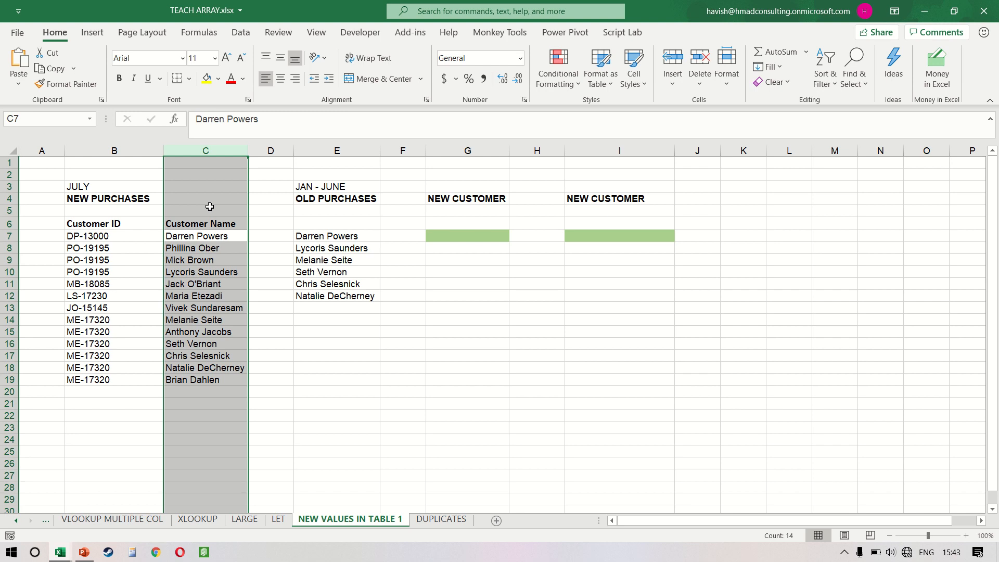
key("Down")
key("Up")
key("ctrl+shift+Down")
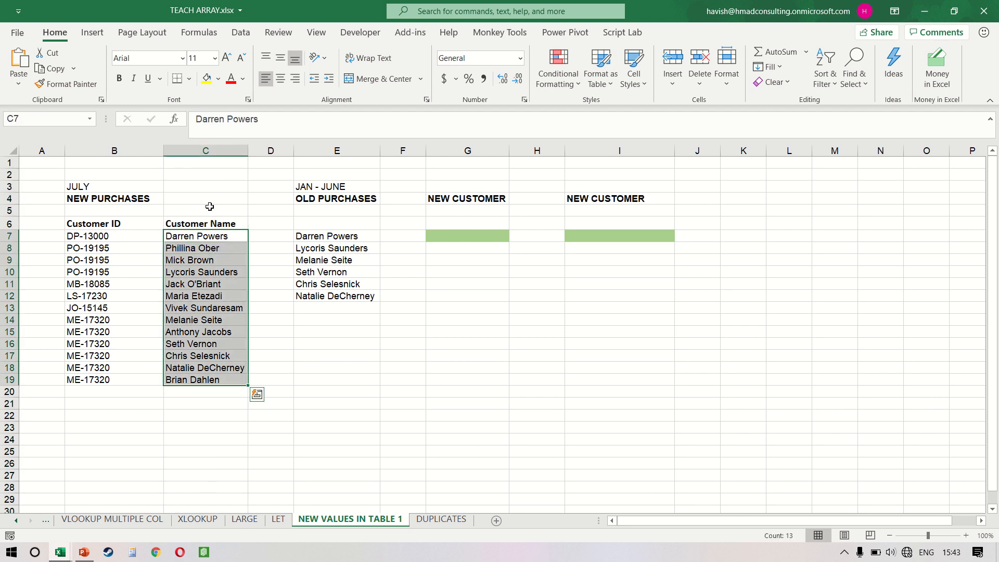
left_click(105, 185)
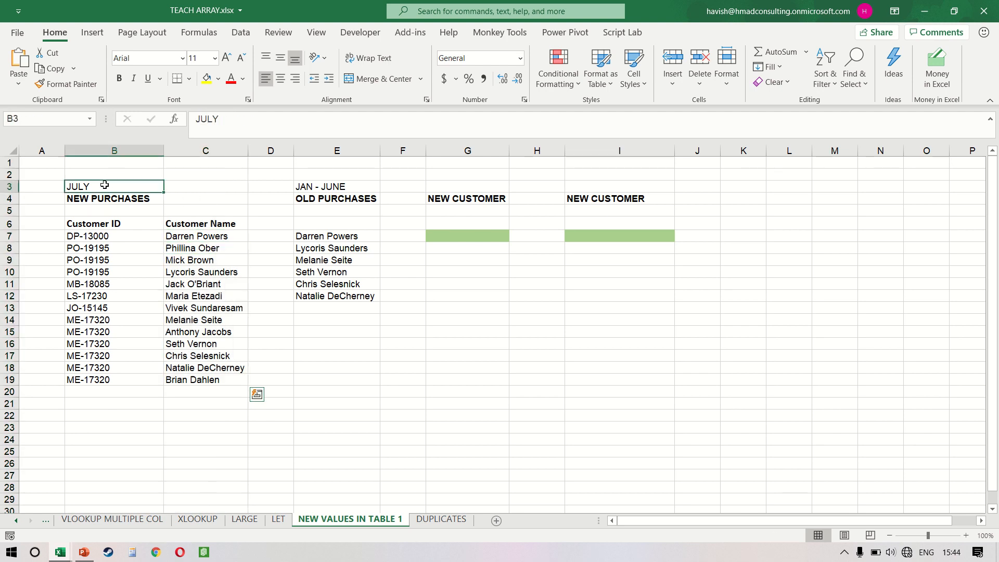
left_click(337, 232)
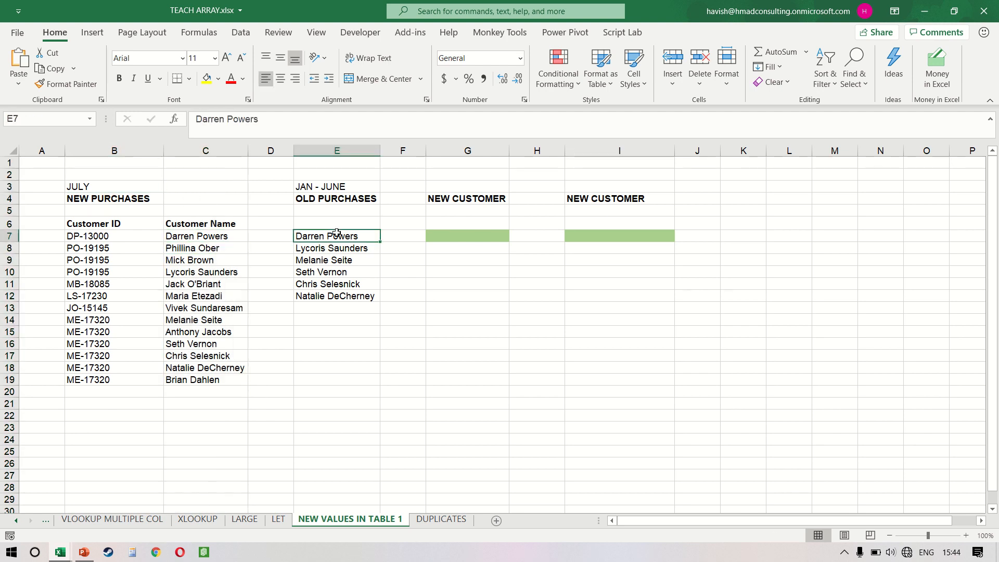
key("ctrl+shift+Down")
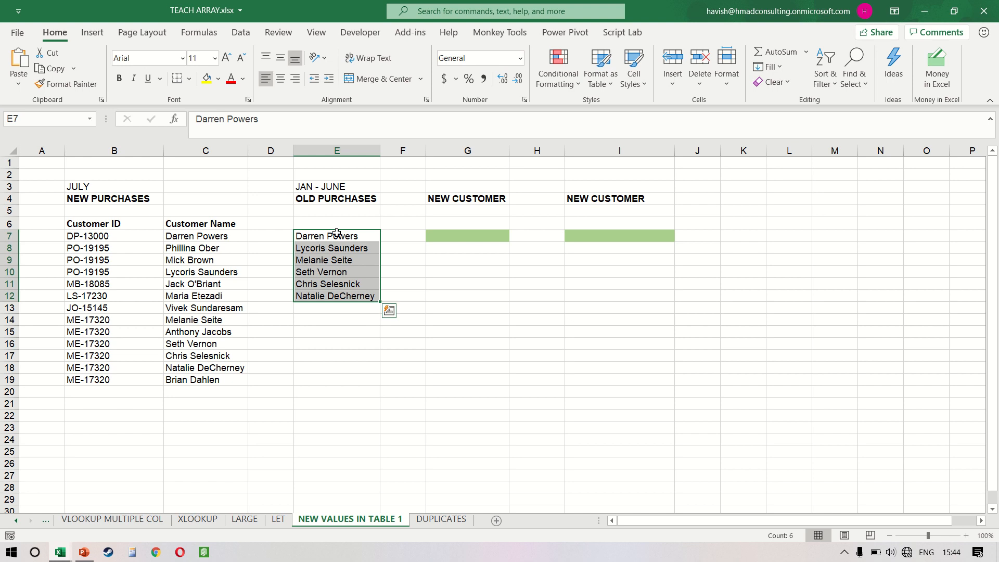
left_click(337, 188)
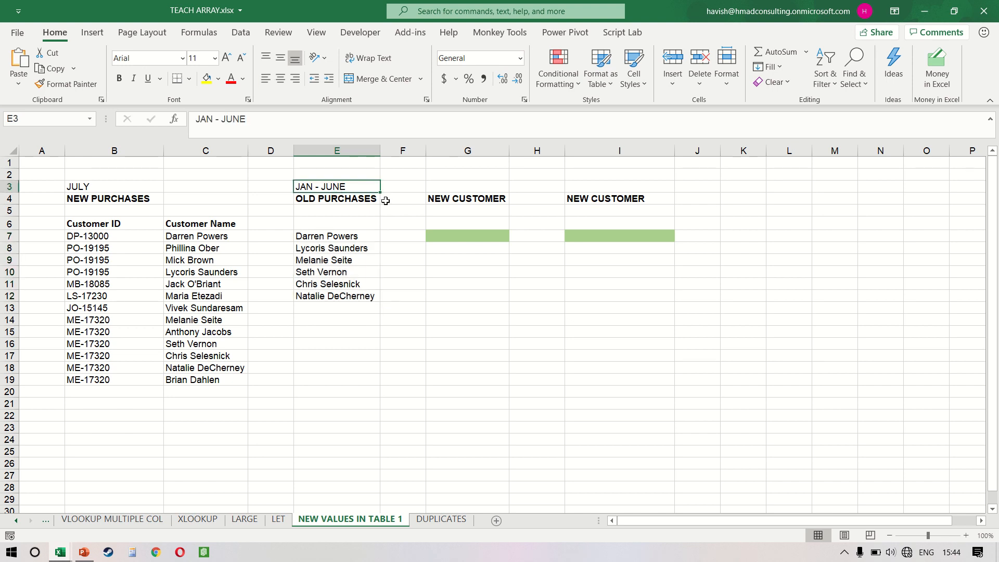
key("Left")
key("Left")
key("Down")
key("Down")
key("Down")
key("Down")
key("ctrl+shift+Down")
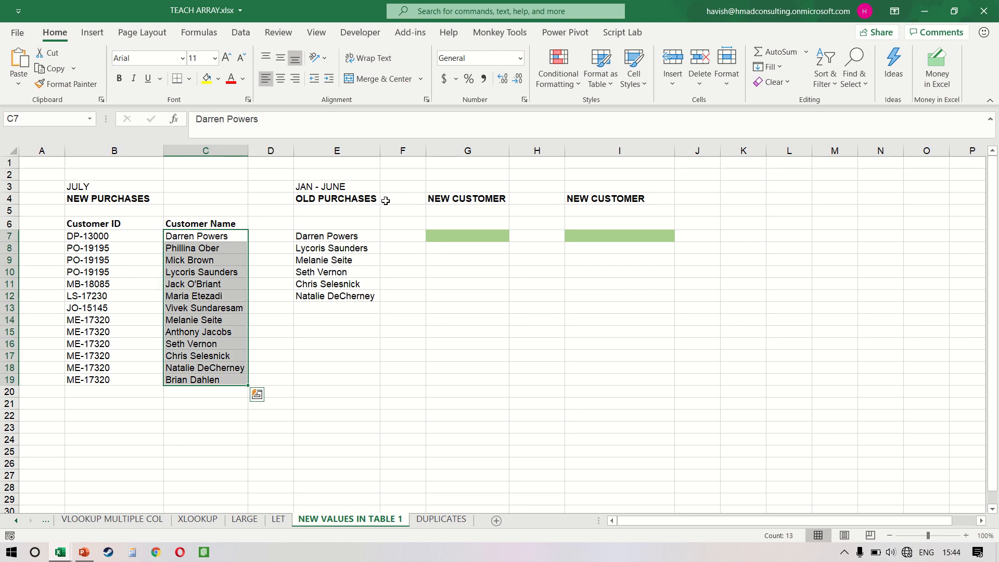
Go through the July customer names in C7:C19 one by one, checking which ones are missing from the JAN - JUNE list
key("Return")
key("Return")
key("Return")
key("Return")
key("Return")
key("Return")
key("Return")
key("Return")
key("Return")
key("Return")
key("Return")
key("Return")
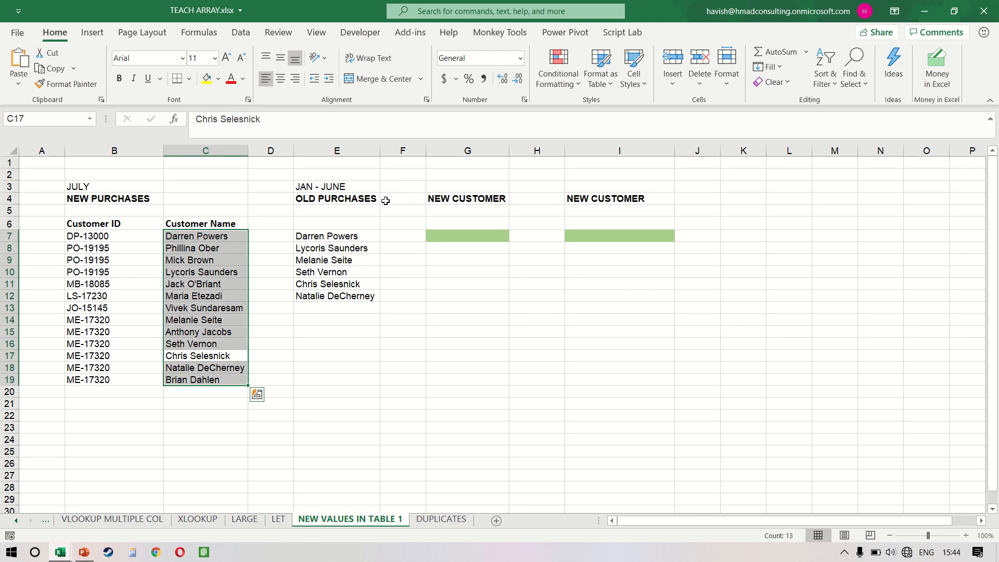
key("Return")
key("Return")
key("Return")
key("Return")
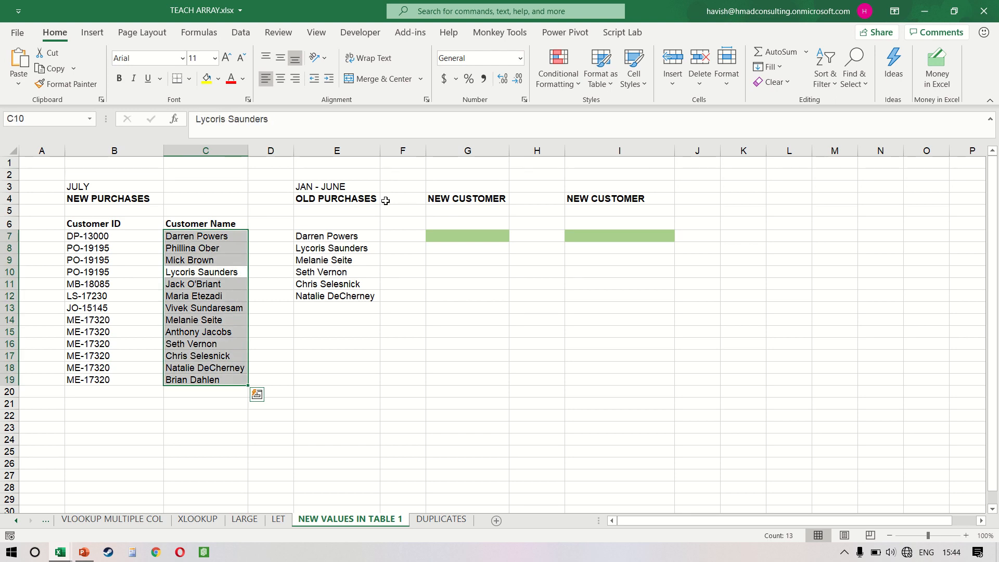
key("shift+Return")
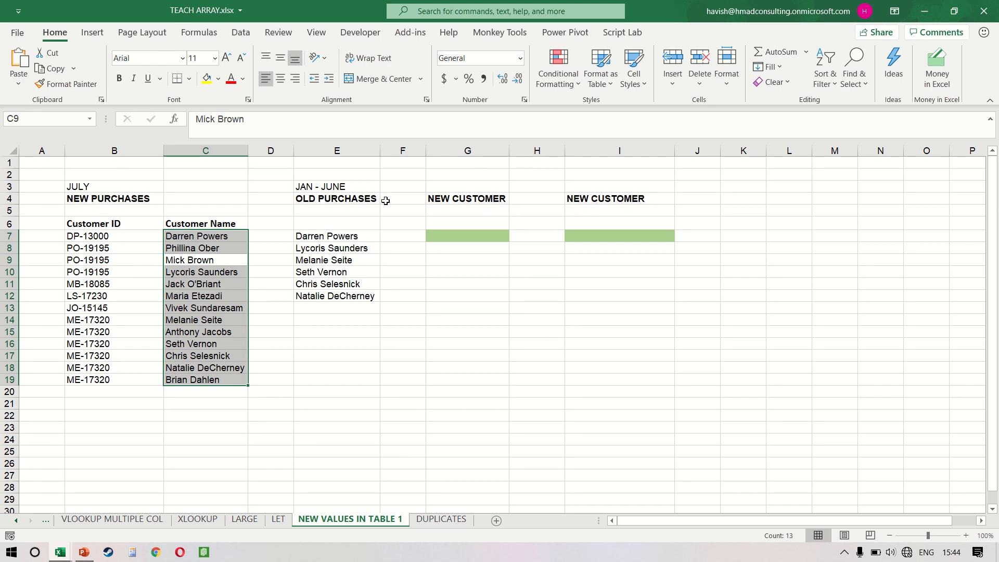
key("shift+Return")
key("shift+Return")
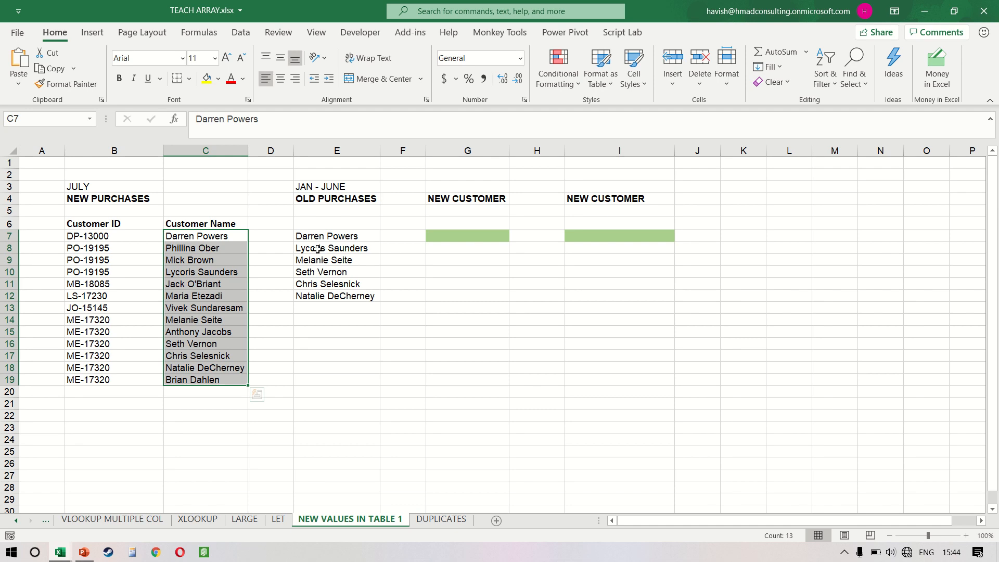
key("Return")
key("Return")
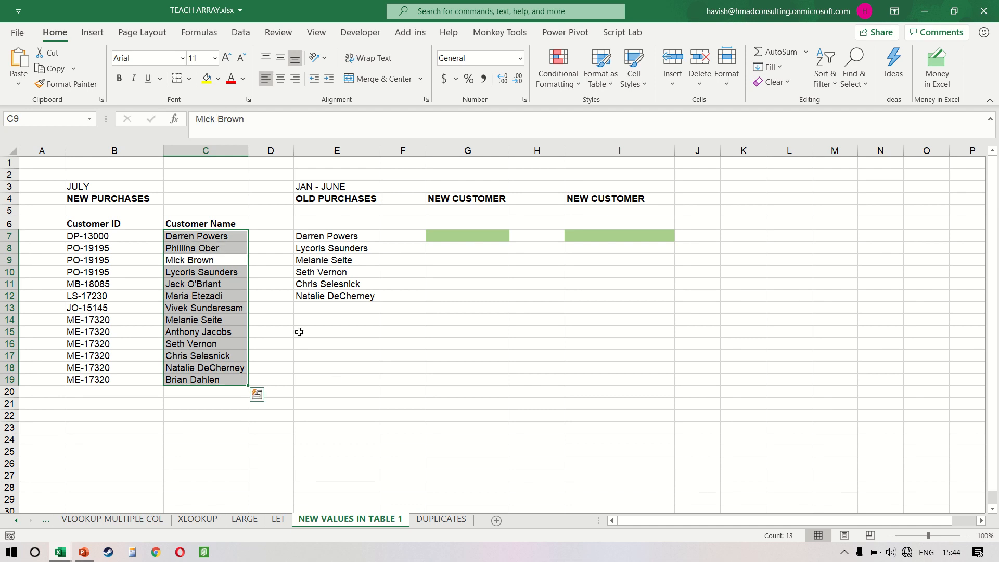
key("Return")
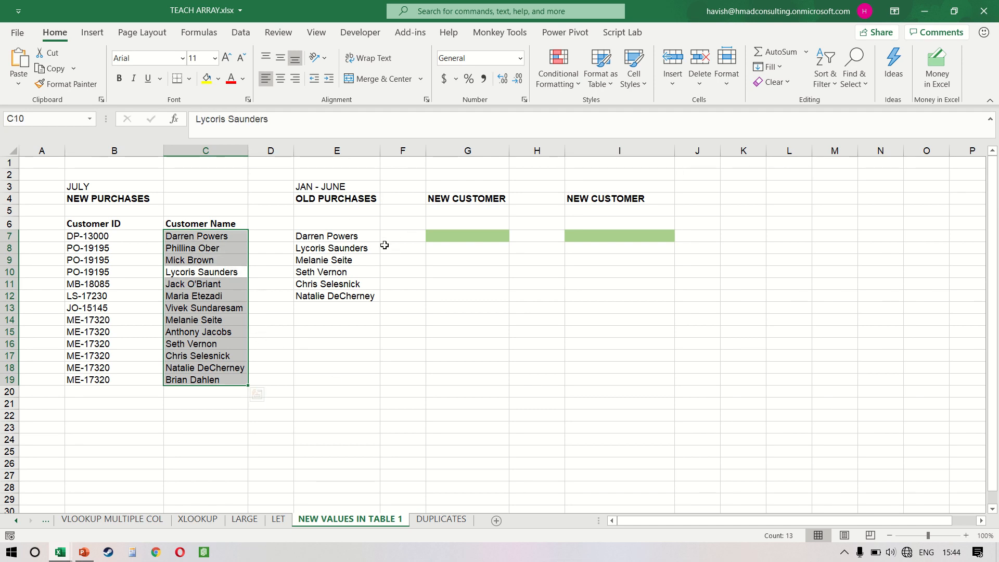
key("Return")
key("Return")
key("Return")
key("Return")
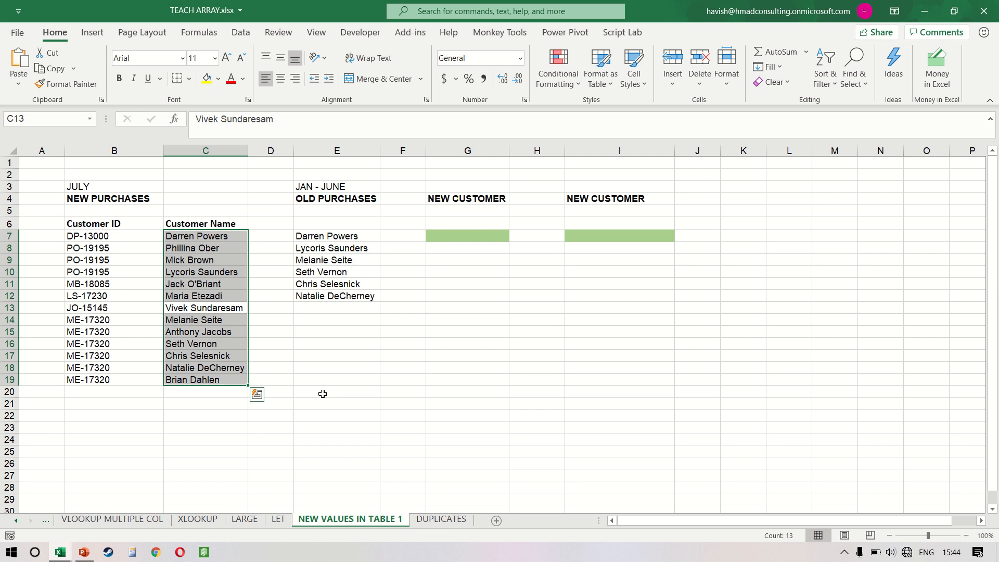
Make the two new customer names in C8:C9 bold to mark them in the July list
left_click(356, 237)
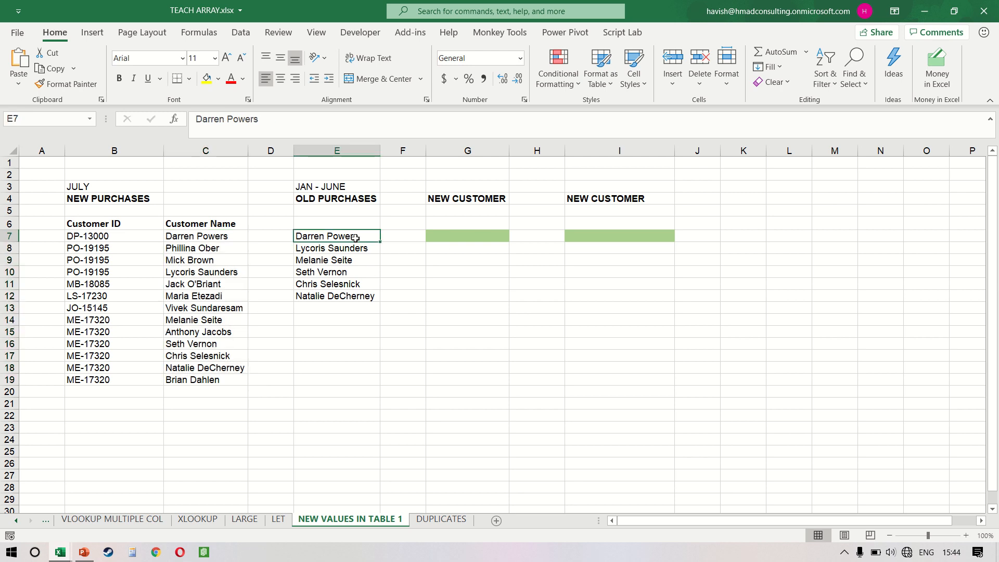
key("Left")
key("Left")
key("Down")
key("shift+Down")
key("shift+Down")
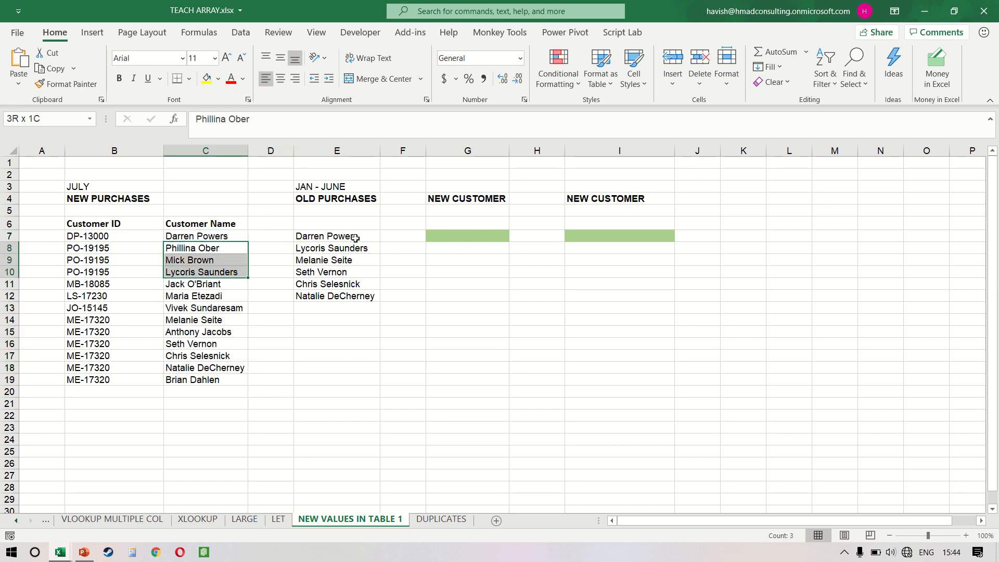
key("shift+Up")
key("ctrl+b")
key("Down")
key("Down")
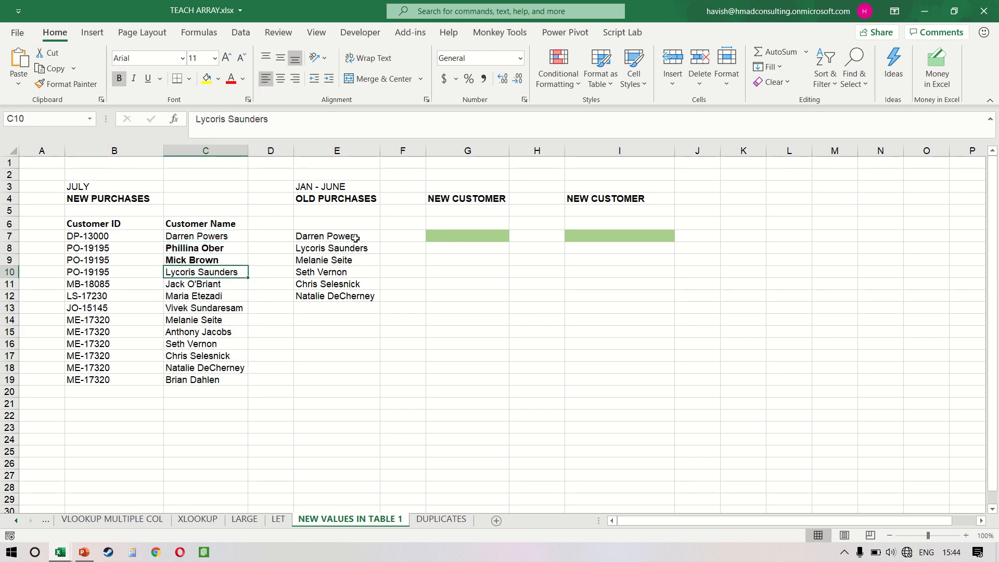
Make the three new customer names in C11:C13 bold as well
key("Down")
key("shift+Down")
key("shift+Down")
key("ctrl+b")
key("Up")
key("Right")
key("Up")
key("Right")
key("Right")
key("Right")
key("Up")
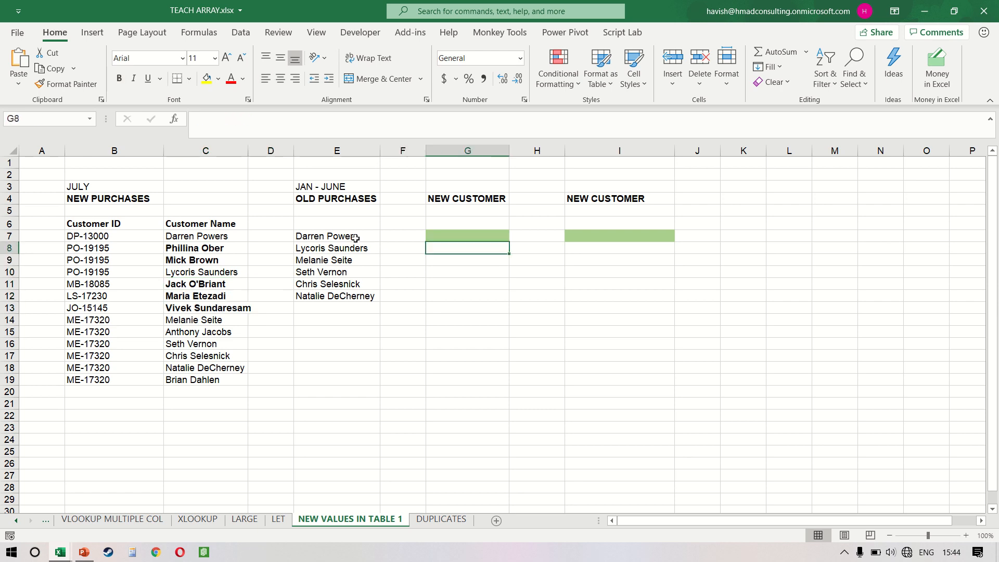
Undo the bold formatting on the July customer names in C8:C9 and C11:C13
key("Up")
key("ctrl+z")
key("ctrl+z")
Start a VLOOKUP formula in G7 with the July customer names C7:C19 as the lookup value
key("Up")
key("Right")
key("Right")
key("Right")
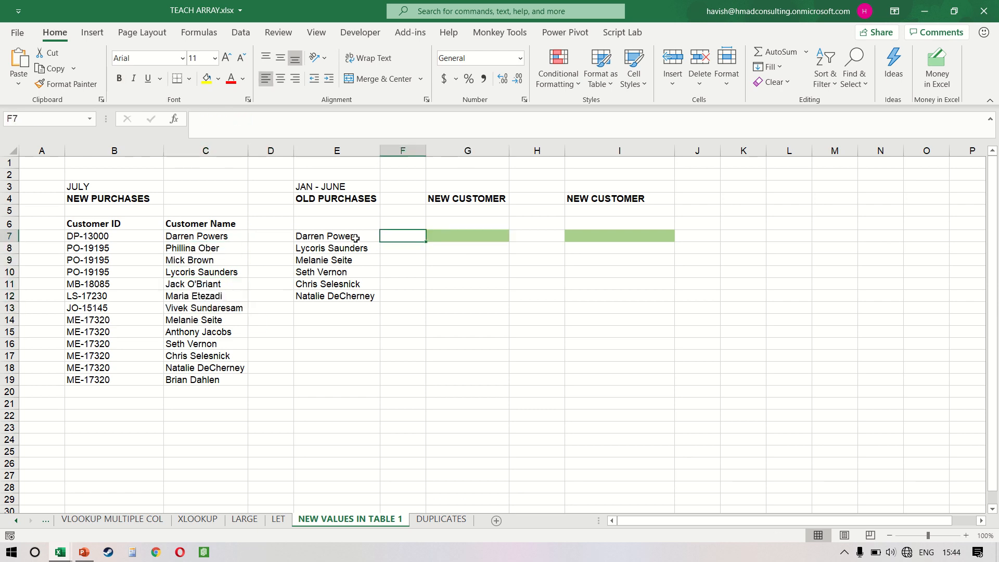
key("Right")
type("=VLOOKUP(")
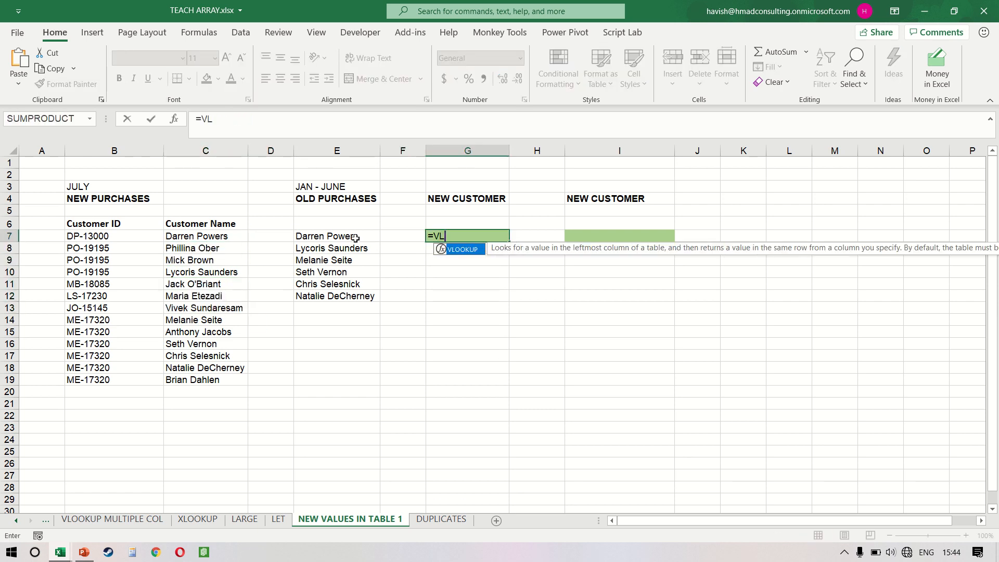
key("Left")
key("Left")
key("Left")
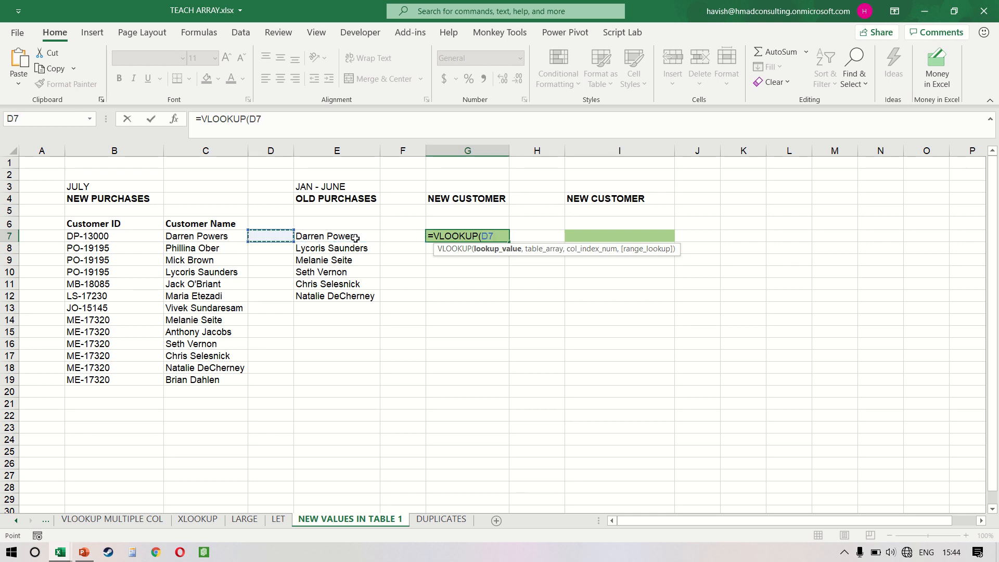
key("Left")
key("ctrl+shift+Down")
type(",")
Complete the VLOOKUP in G7 with table array E7:E12, column index 1 and FALSE for an exact match
key("Left")
key("Left")
key("Left")
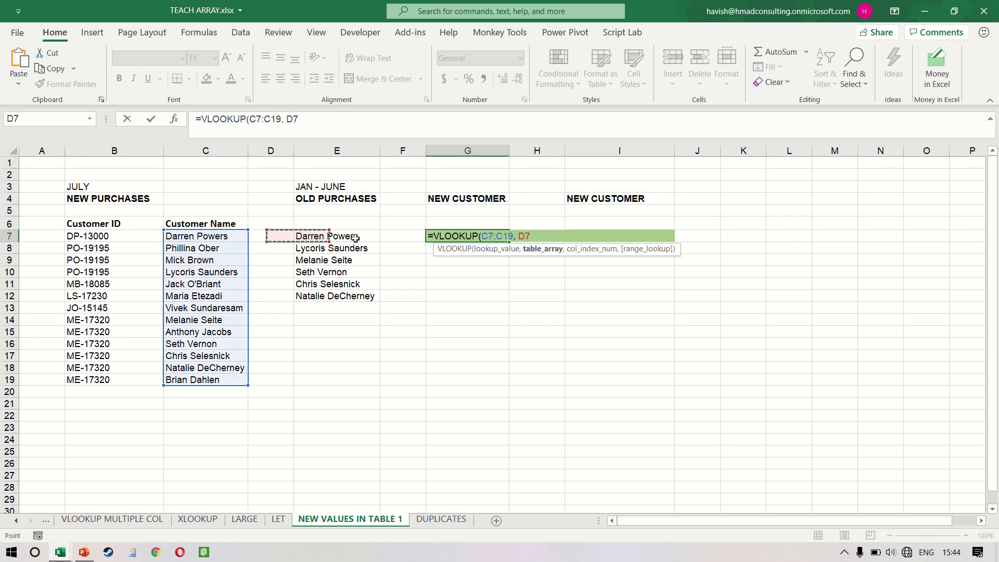
key("Right")
key("ctrl+shift+Down")
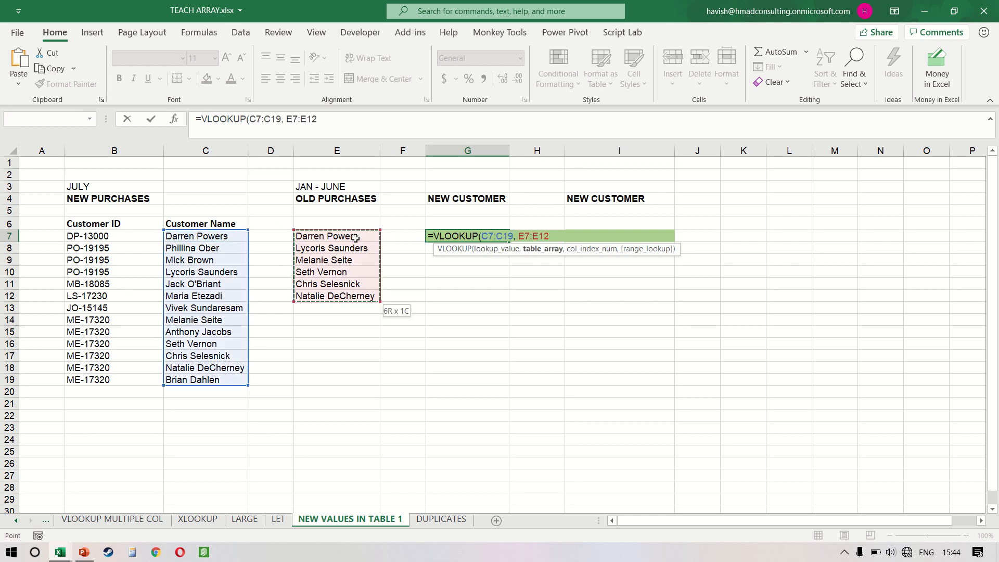
type(", 1, ")
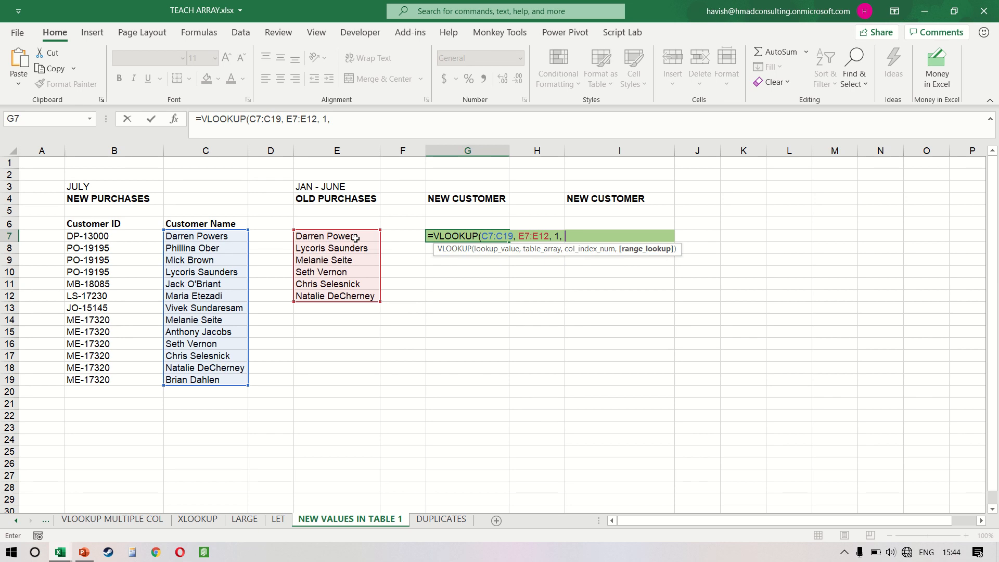
type("FALSE)")
key("Return")
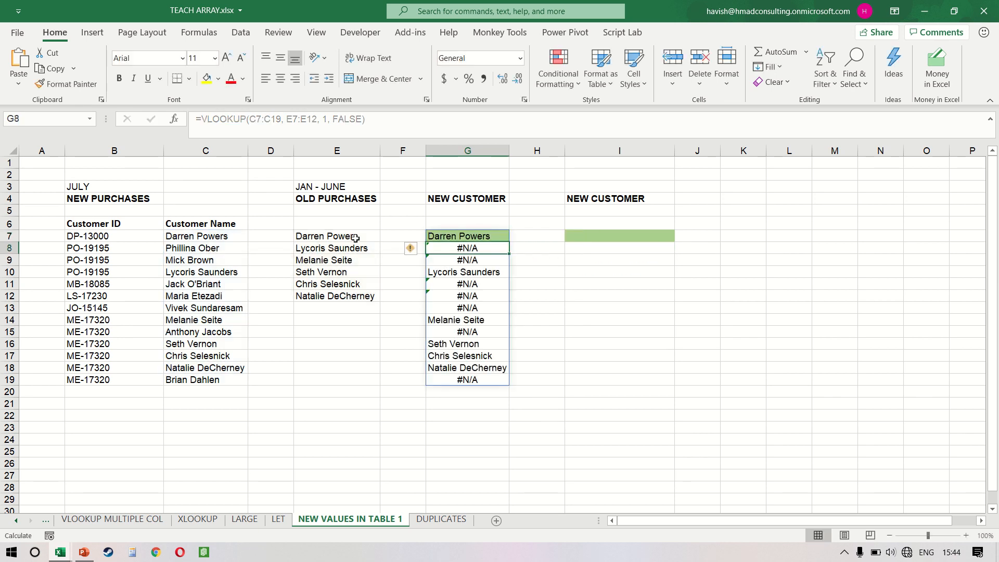
Compare the spilled VLOOKUP results in G7:G19 with the July names in C7:C19 and the old purchases in E7:E12
key("Left")
key("Left")
key("Up")
key("Left")
key("Left")
key("ctrl+shift+Down")
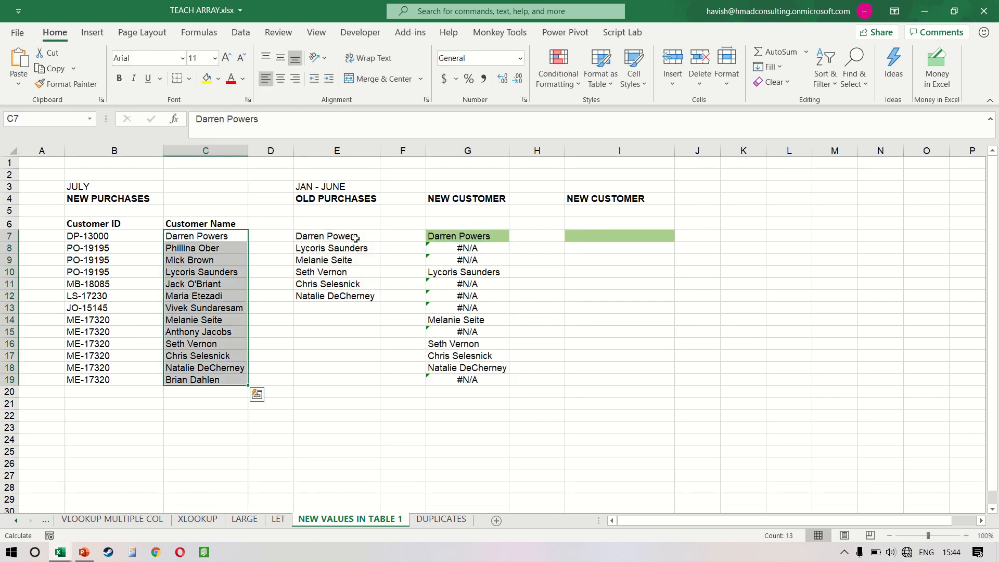
key("Right")
key("Right")
key("Right")
key("Right")
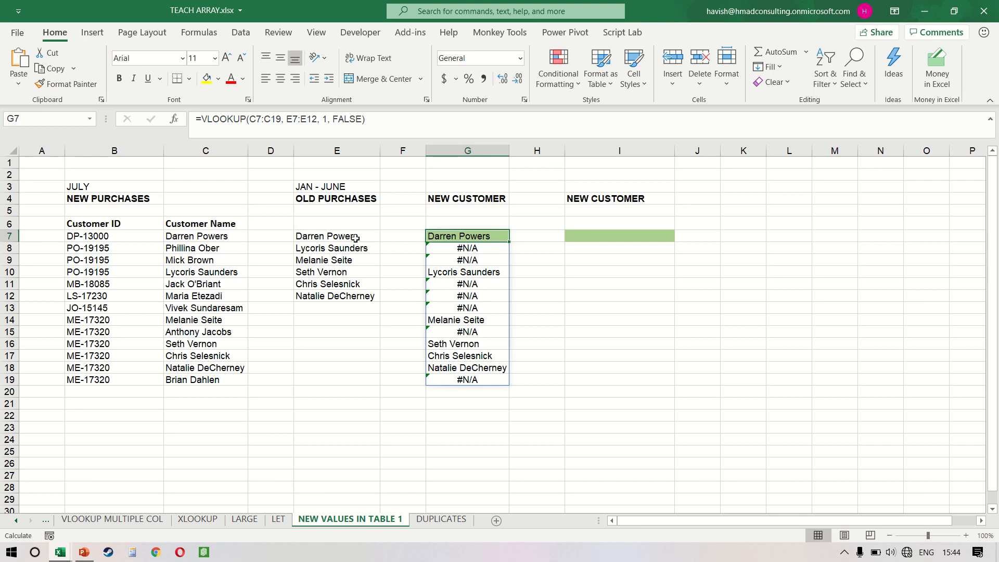
key("ctrl+shift+Down")
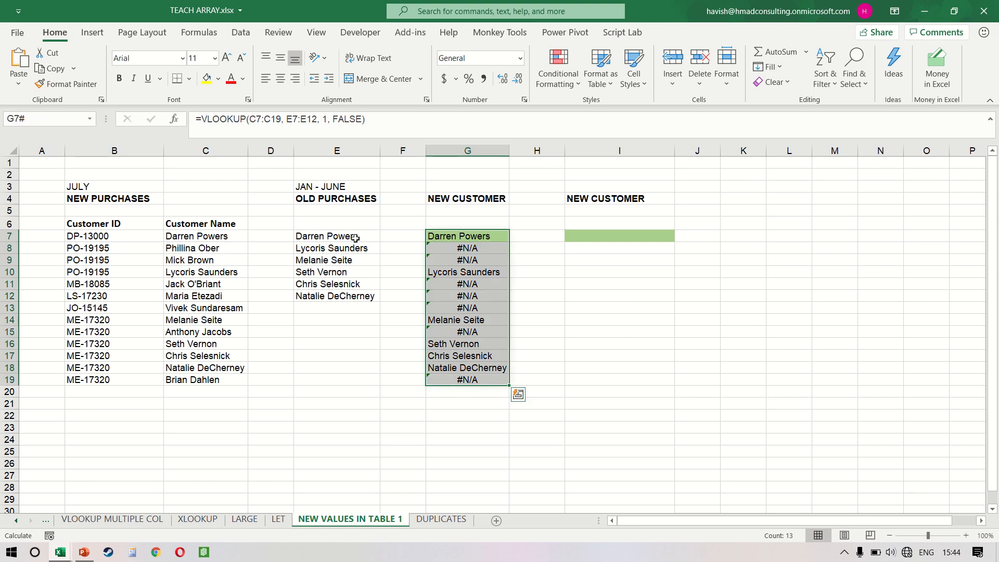
key("Left")
key("Left")
key("ctrl+shift+Down")
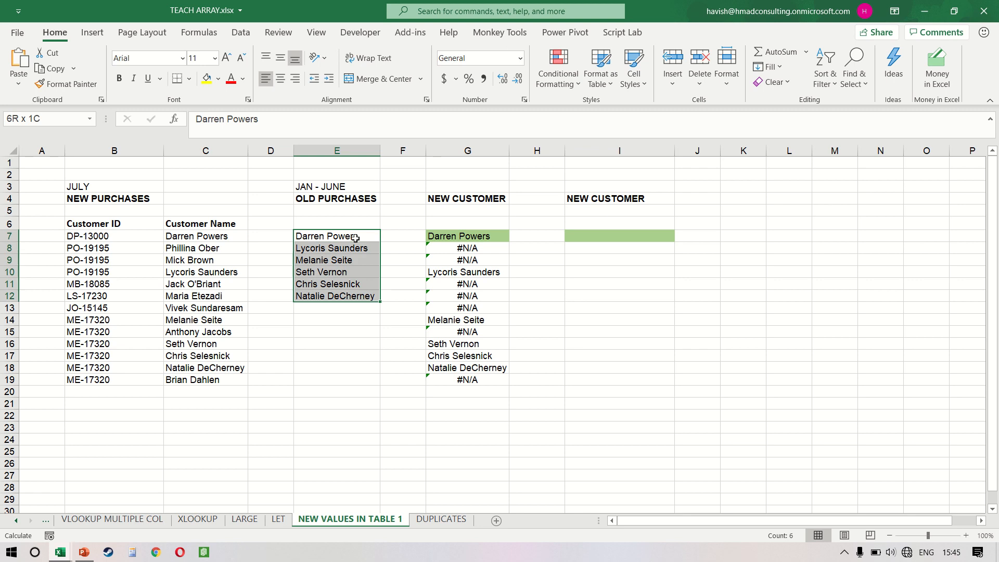
key("Right")
key("Right")
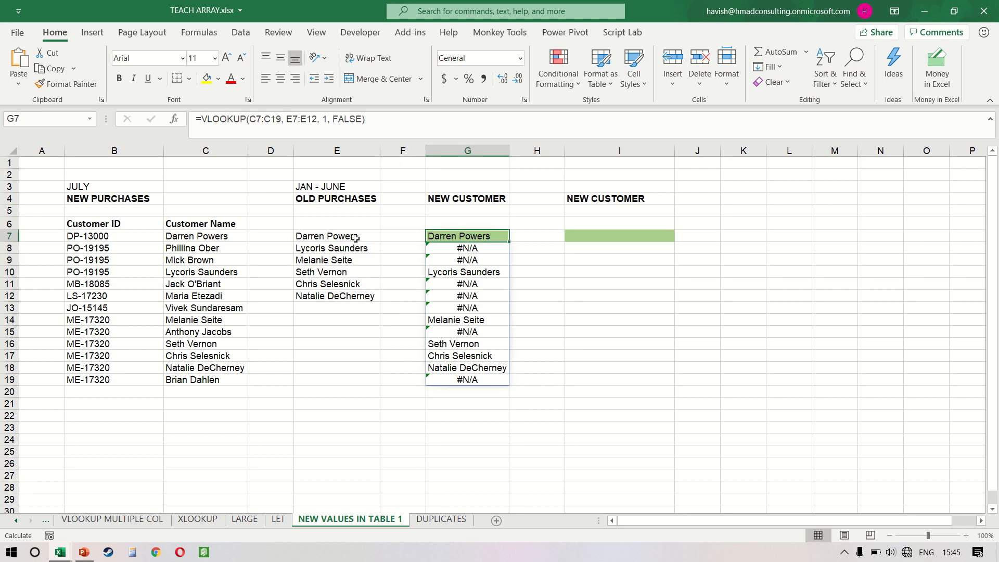
Wrap the VLOOKUP formula in G7 in LEN and enter it to spill the length of each matched name
key("Down")
key("Up")
key("F2")
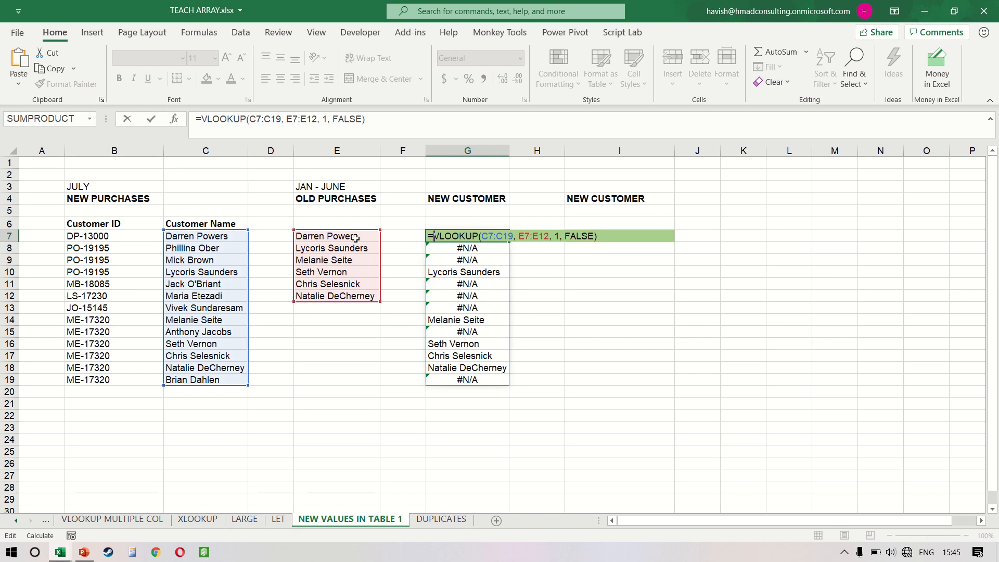
type("LEN(")
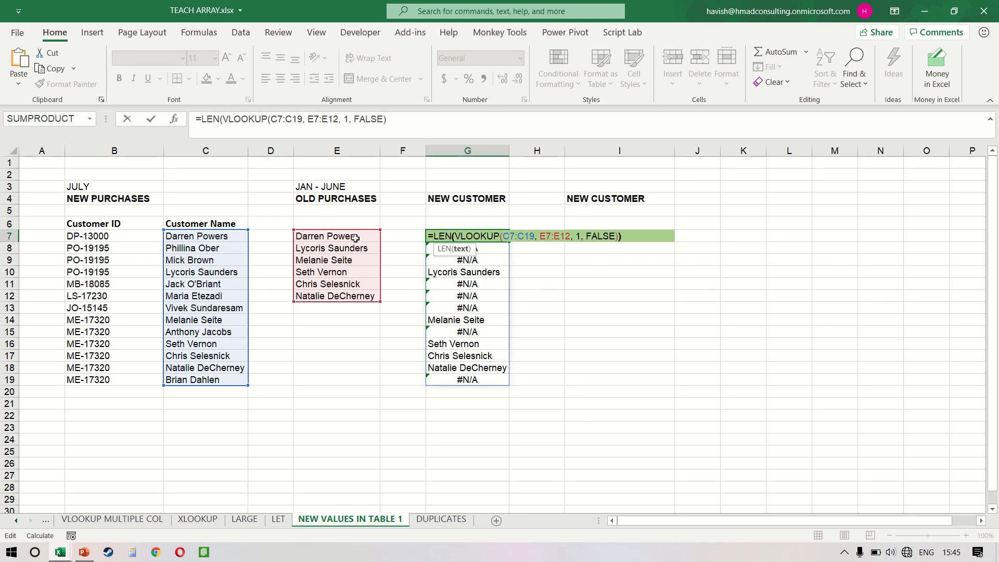
key("Return")
key("Up")
key("ctrl+shift+Down")
key("ctrl+shift+Up")
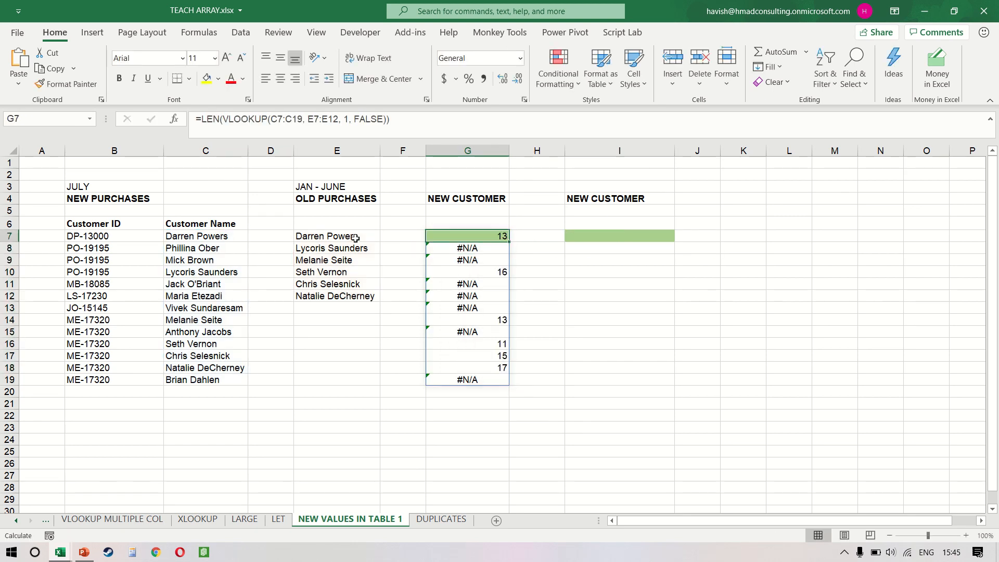
Nest the LEN formula in G7 inside an IF function with the logical test that the length is >1
key("F2")
key("Home")
key("Right")
type("IF(")
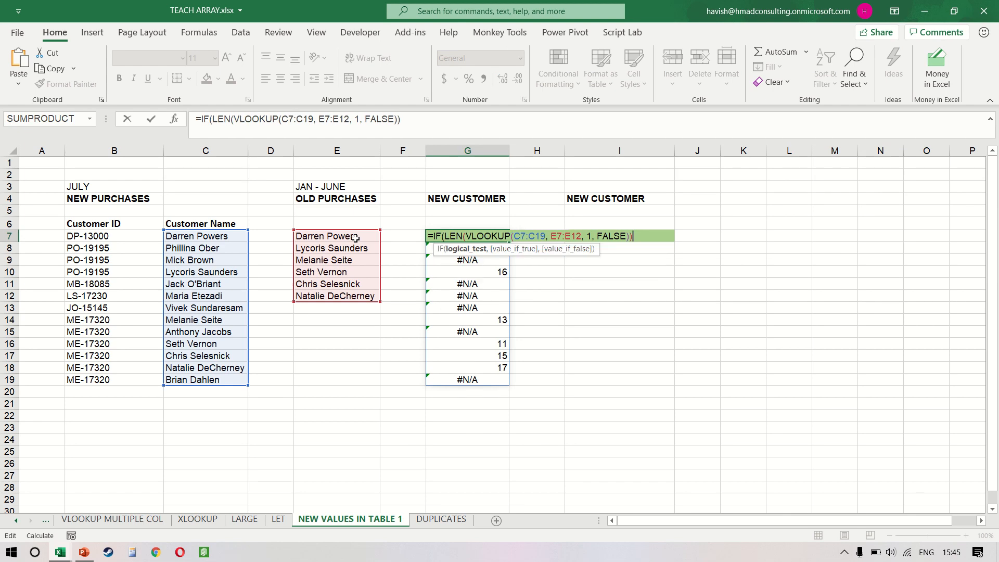
type(">1,")
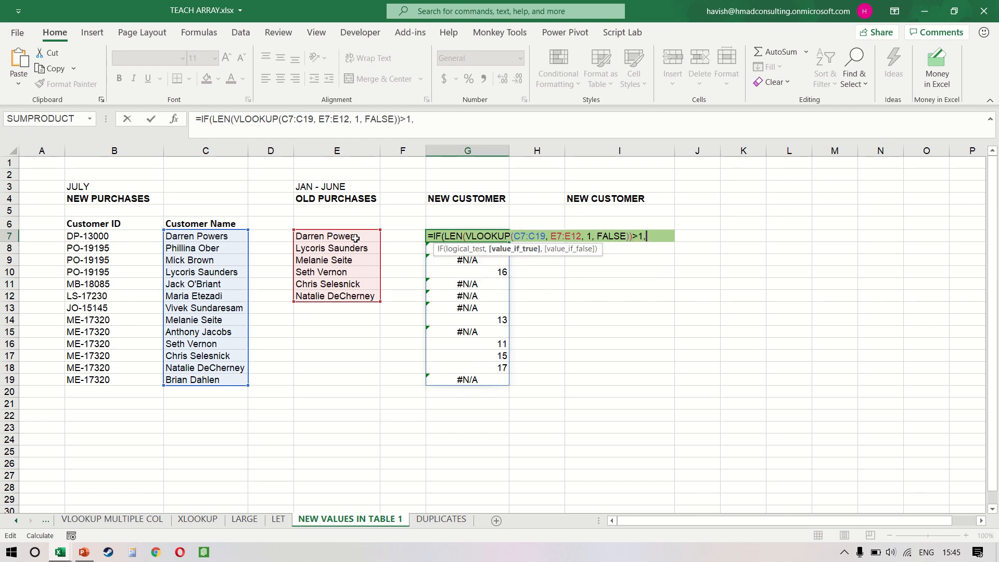
Set the IF to return "" when true and C7:C19 when false, each on its own line, and enter the formula
key("alt+Return")
type("\"\"")
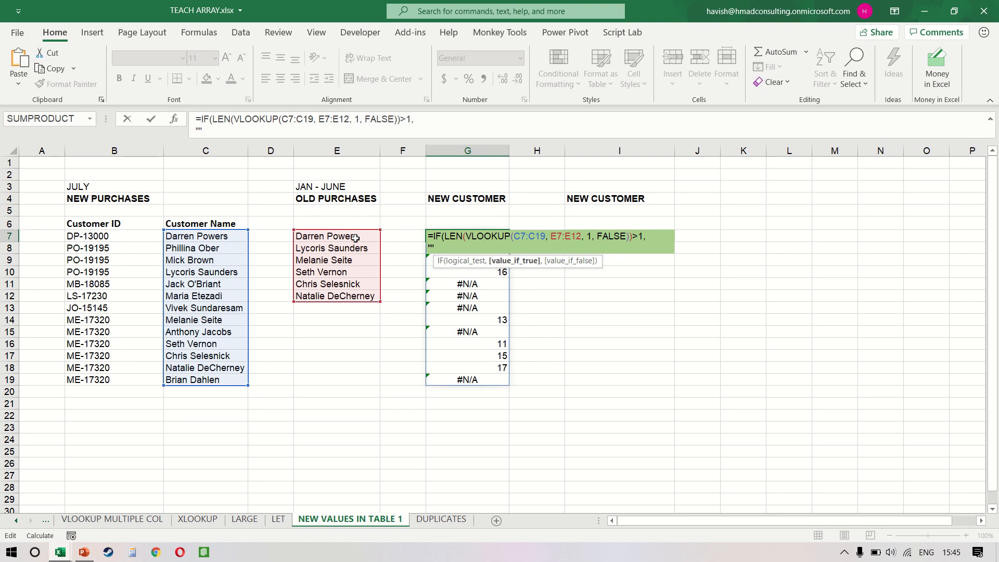
type(",")
key("alt+Return")
type("C7:C")
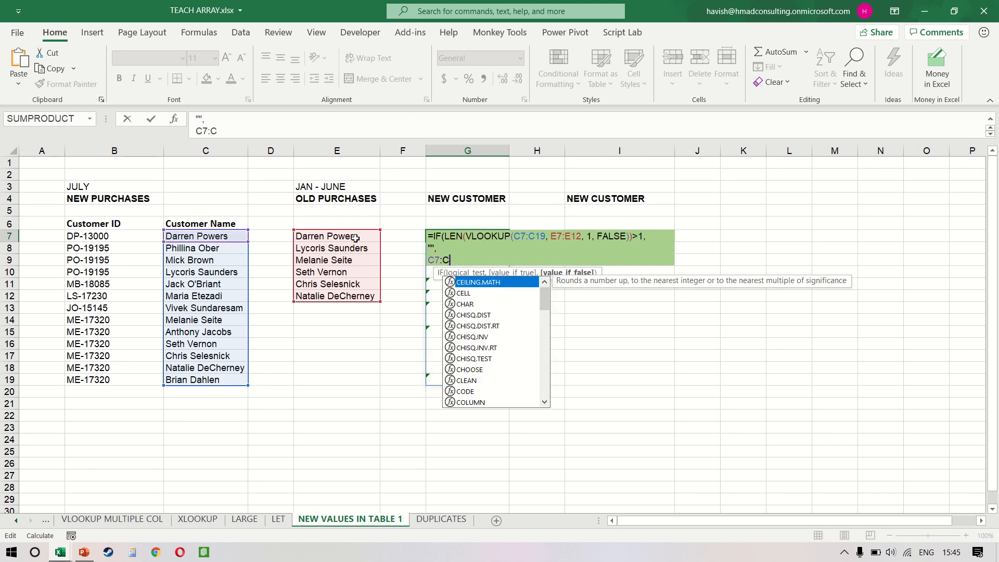
type("19)")
key("Return")
key("Up")
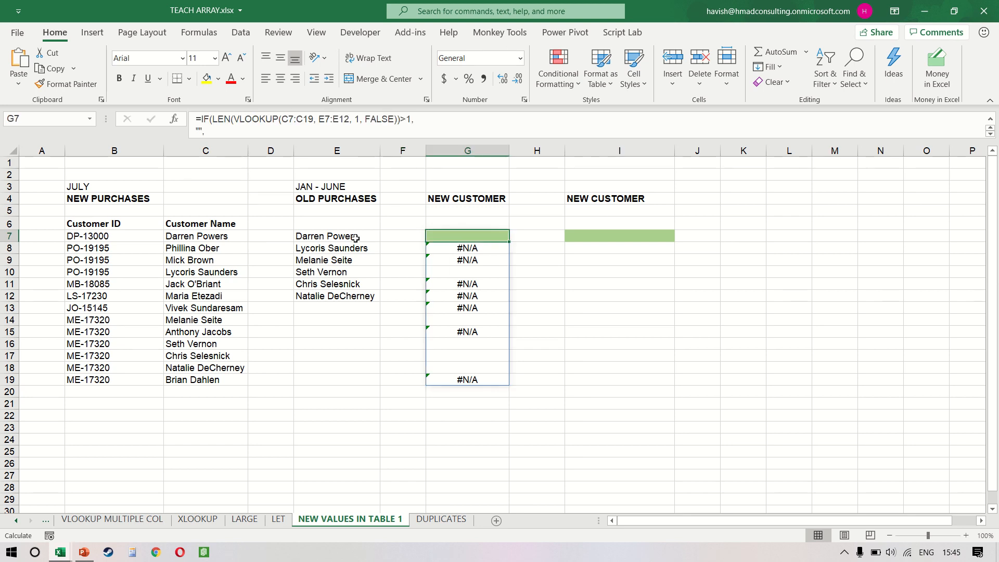
Wrap the IF formula in G7 in IFNA, with C7:C19 as the value returned for #N/A
key("F2")
key("ctrl+Home")
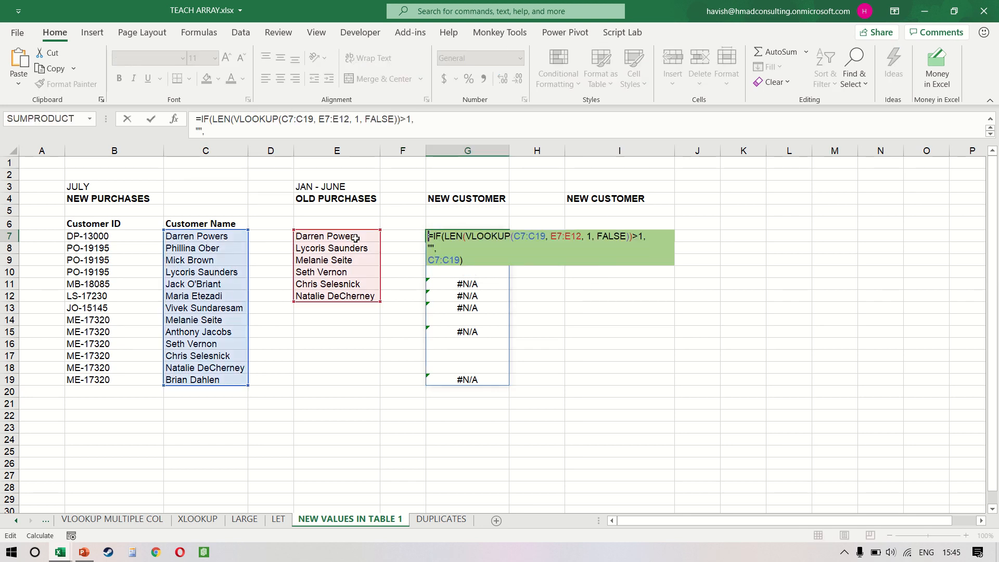
type("IFNA(")
key("ctrl+End")
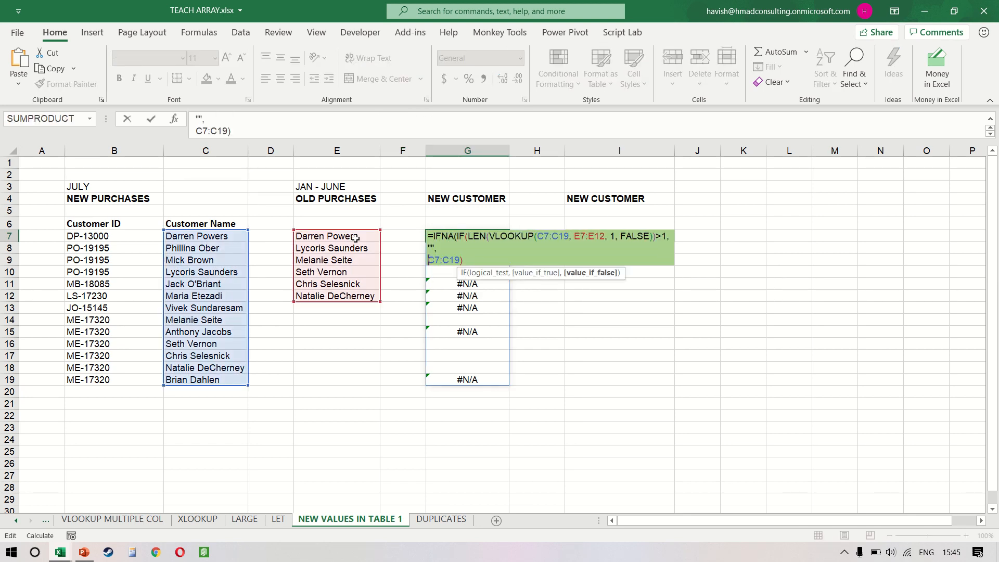
type(",\"")
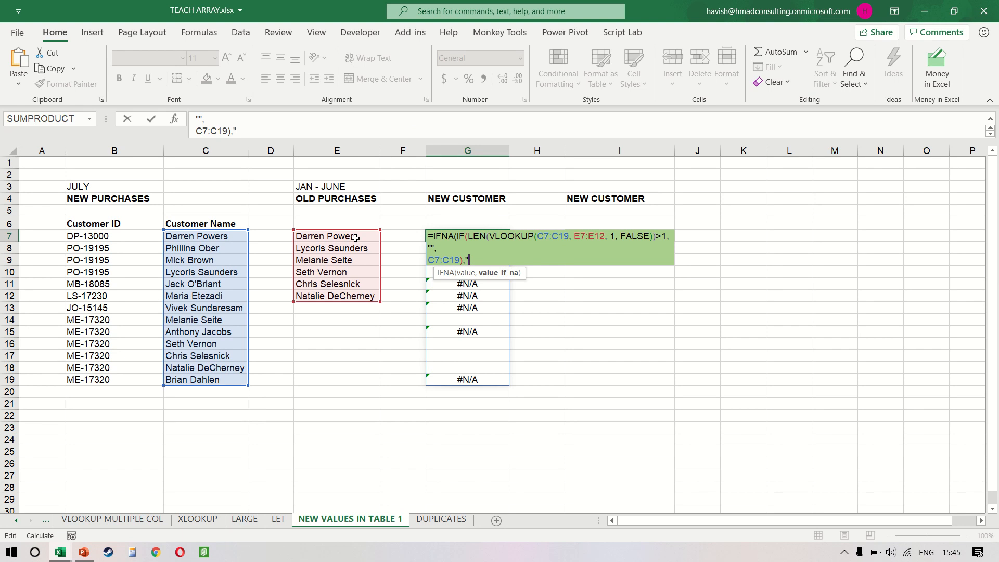
type("C7:C19)")
key("Return")
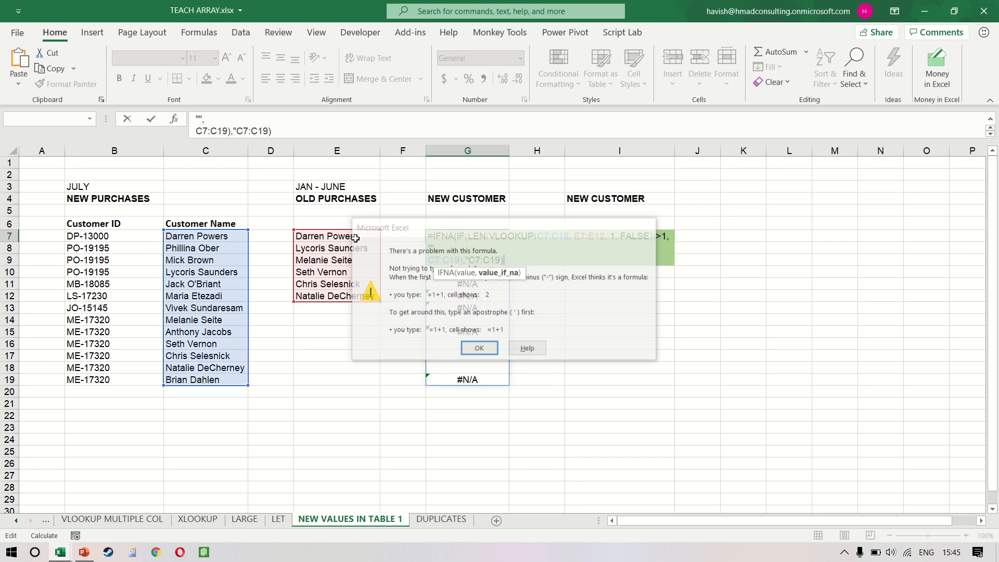
Remove the stray quotation mark before the final C7:C19 in G7 and enter the IFNA formula
key("Return")
key("Left")
key("Left")
key("Left")
key("Left")
key("Left")
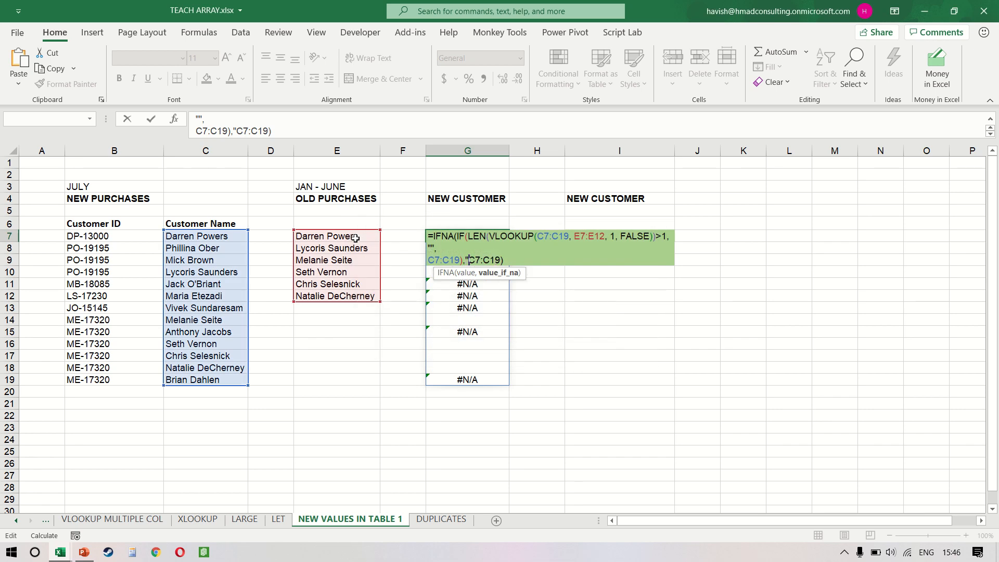
key("Delete")
key("ctrl+Return")
Compare the spilled new customer names in G7:G19 with the July customer names in C7:C19
key("ctrl+shift+Down")
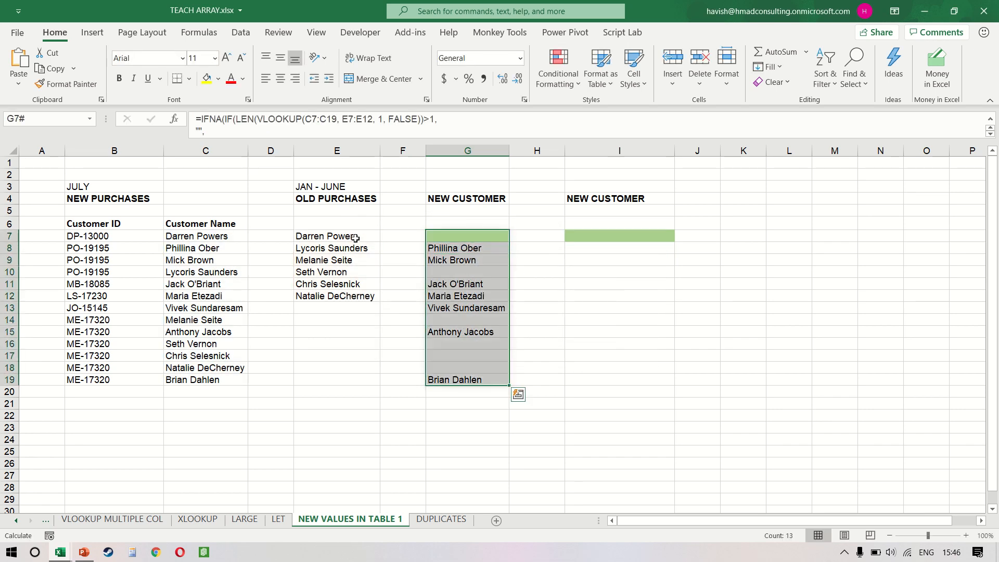
key("Left")
key("Left")
key("Down")
key("Up")
key("Right")
key("Right")
key("Left")
key("Left")
key("Left")
key("Left")
key("ctrl+shift+Down")
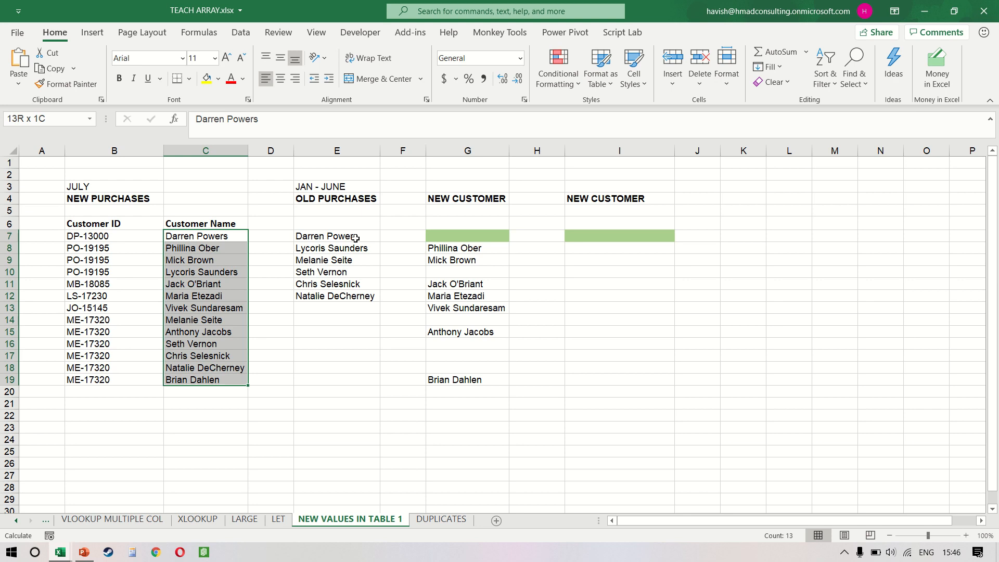
key("Right")
key("Right")
key("Right")
key("Right")
key("ctrl+shift+Down")
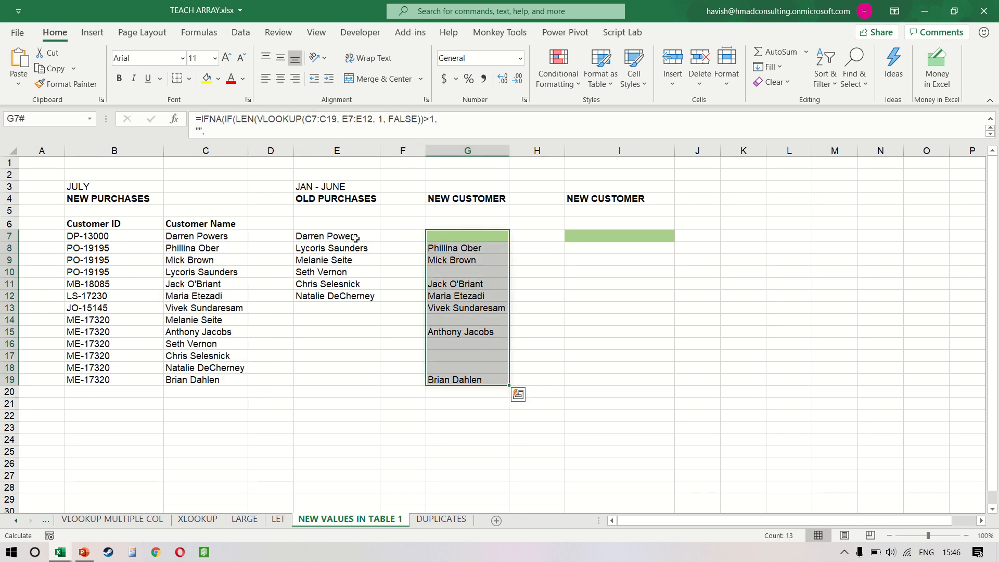
key("ctrl+shift+Up")
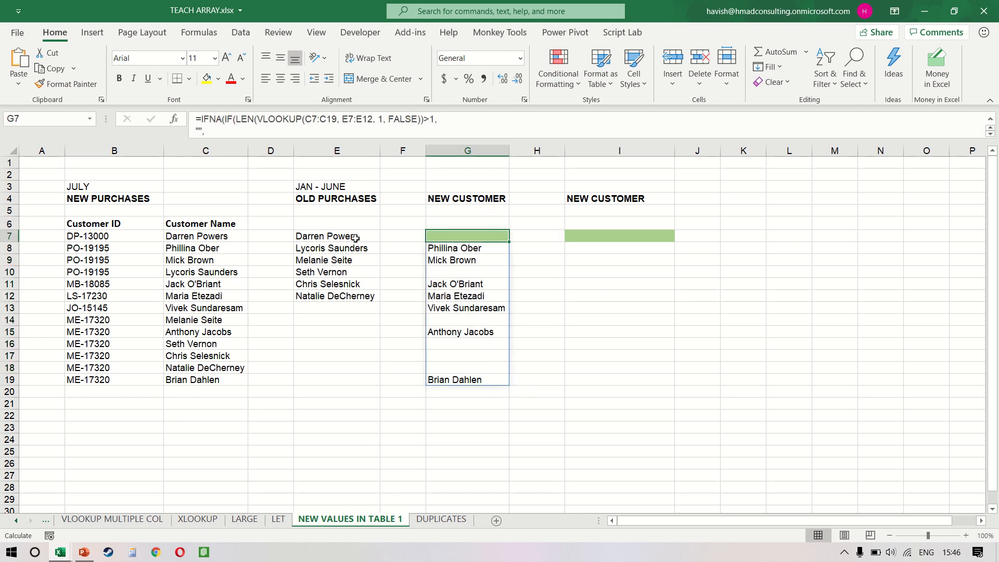
Wrap the G7 formula in LET, assigning the IFNA expression to the name MYVAL on its own line
key("F2")
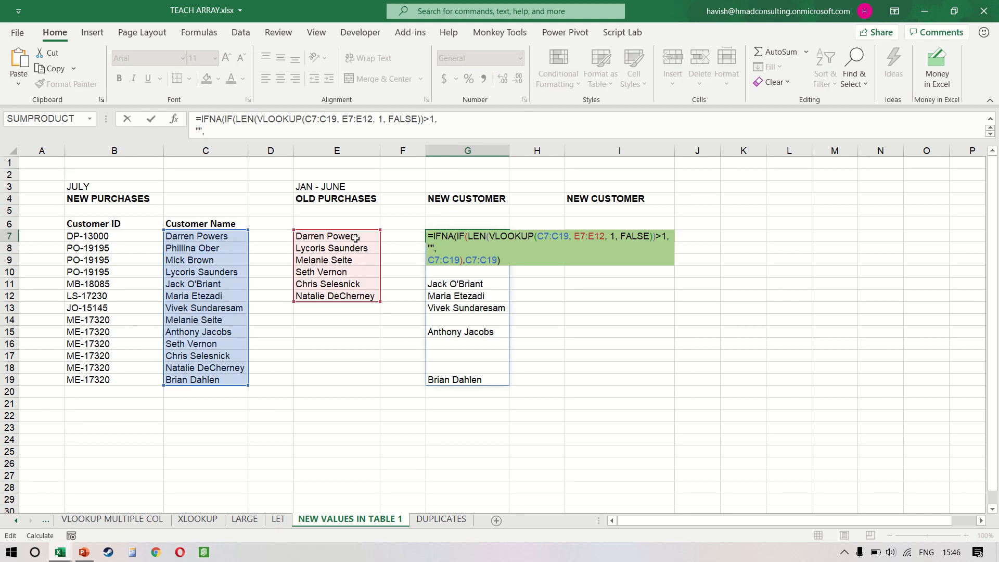
key("Home")
key("ctrl+Home")
key("Right")
type("LET(")
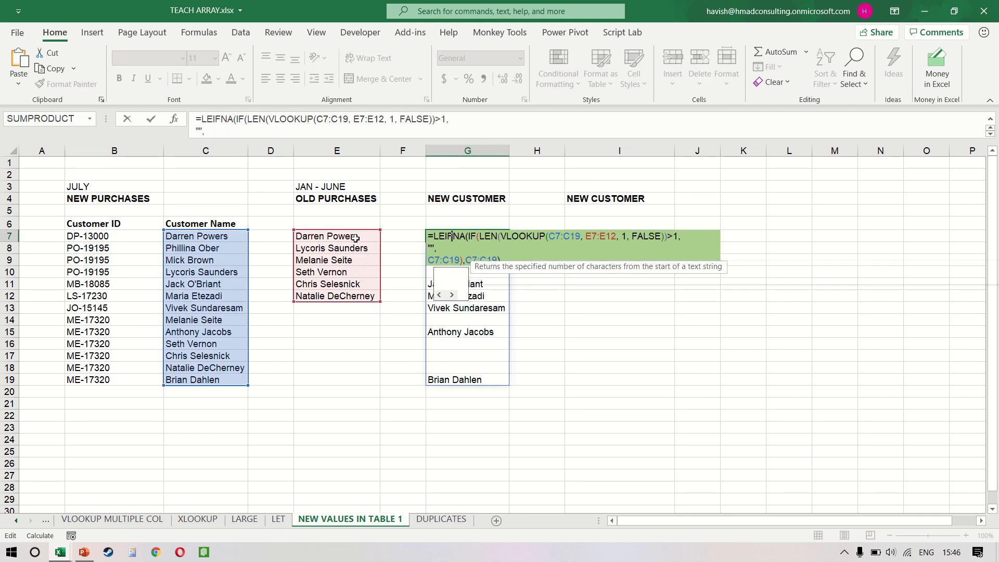
type("MYVAL")
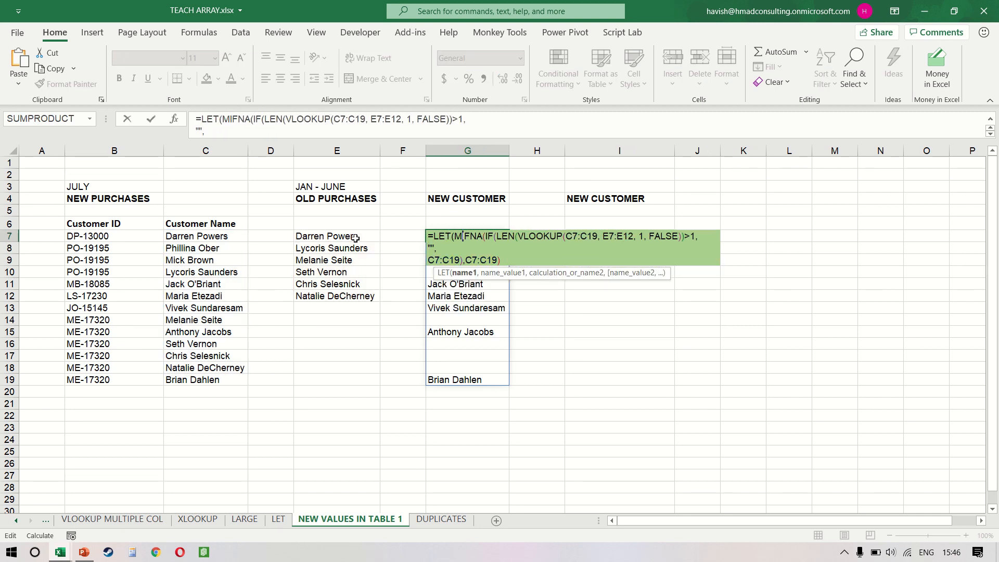
key("BackSpace")
key("BackSpace")
key("BackSpace")
key("BackSpace")
key("BackSpace")
key("BackSpace")
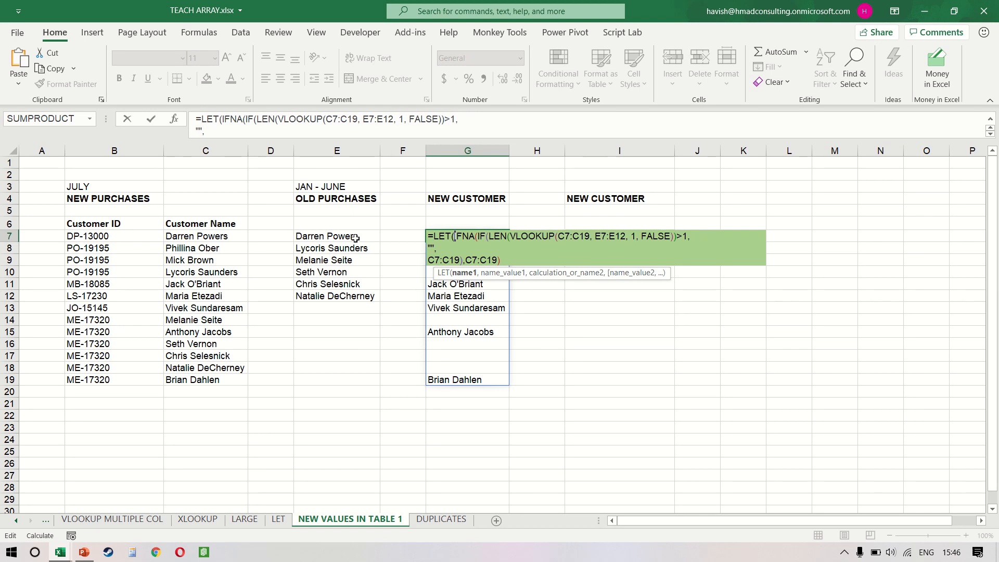
type("(MYVAL,")
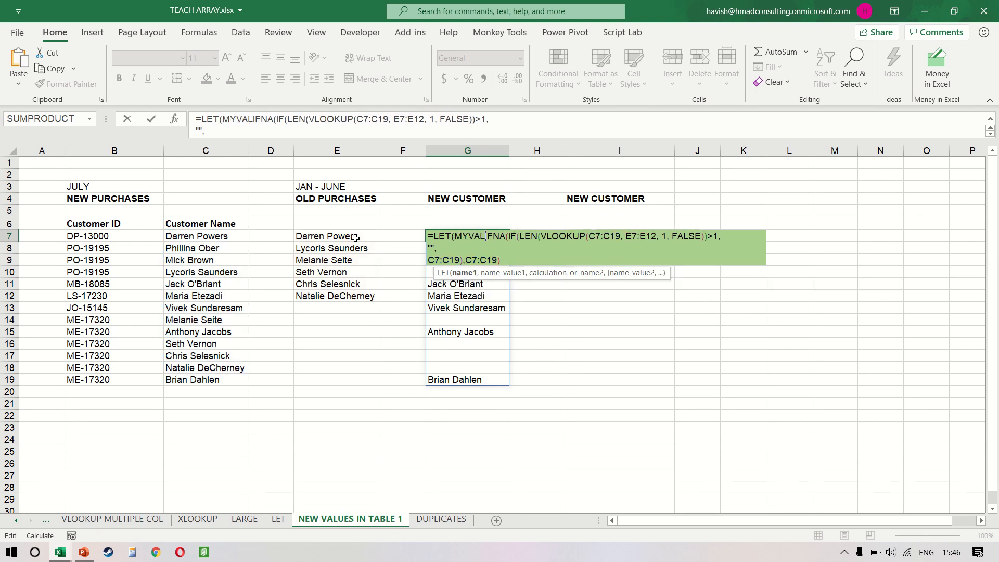
key("alt+Return")
key("ctrl+shift+End")
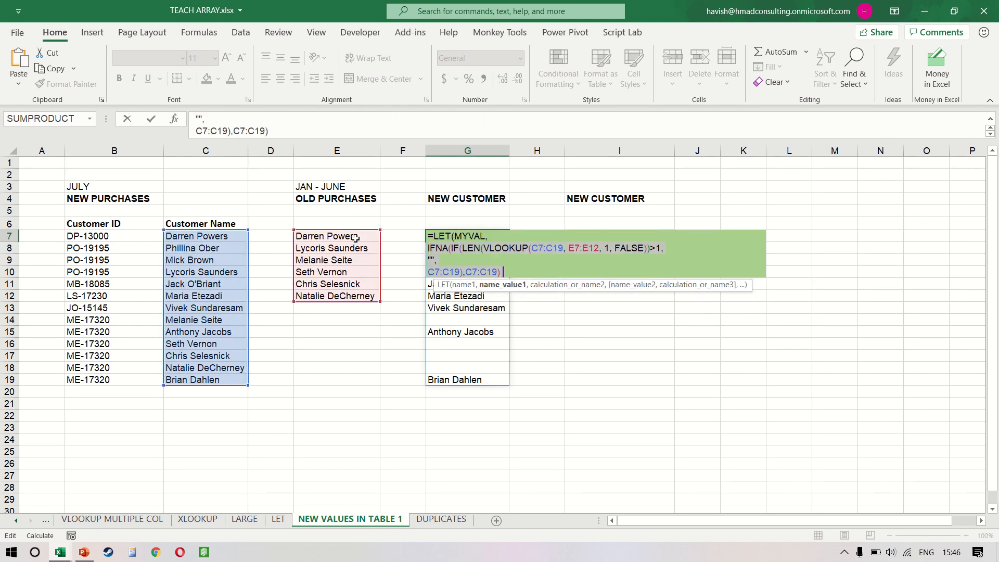
key("Right")
type(",")
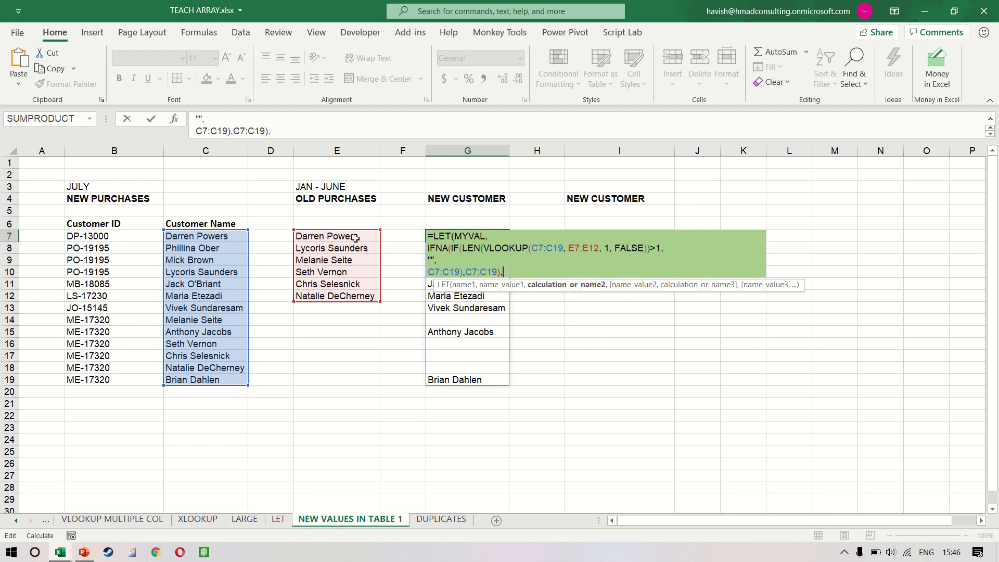
Add FILTER(MYVAL, LEN(MYVAL)>1) as the LET calculation in G7, close the brackets and enter the formula
key("alt+Return")
key("alt+Return")
type("FILTER")
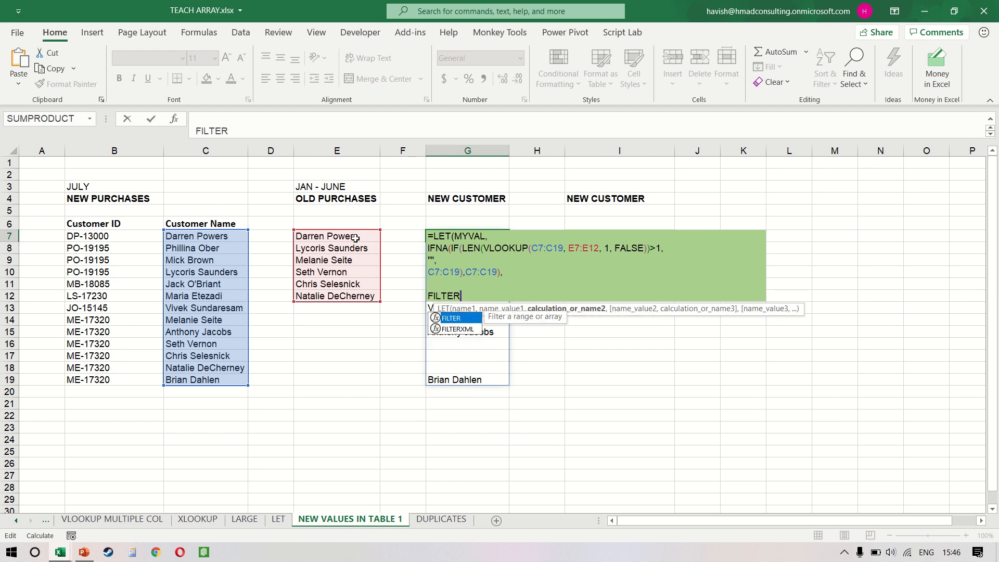
type("(MYVAL")
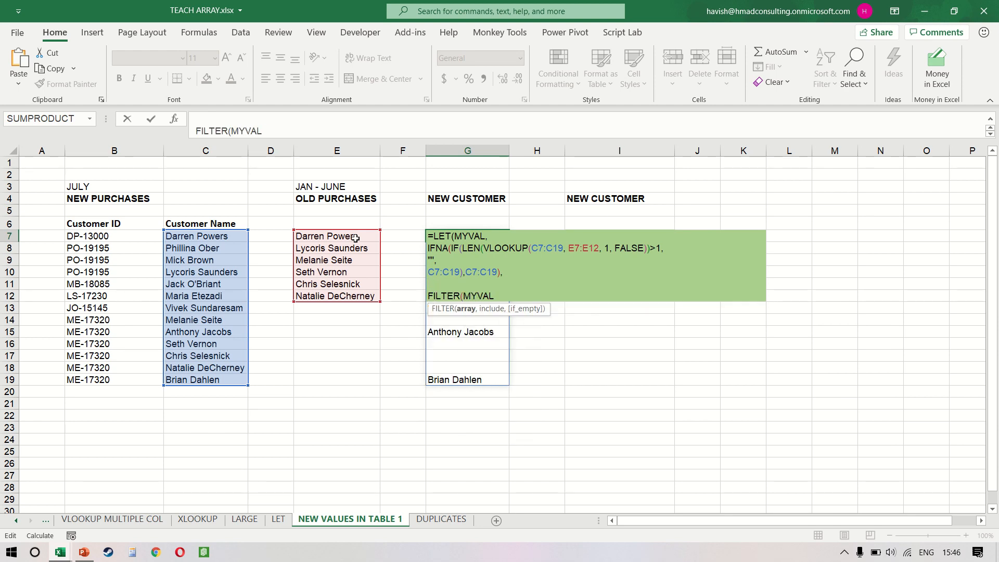
type(",")
key("alt+Return")
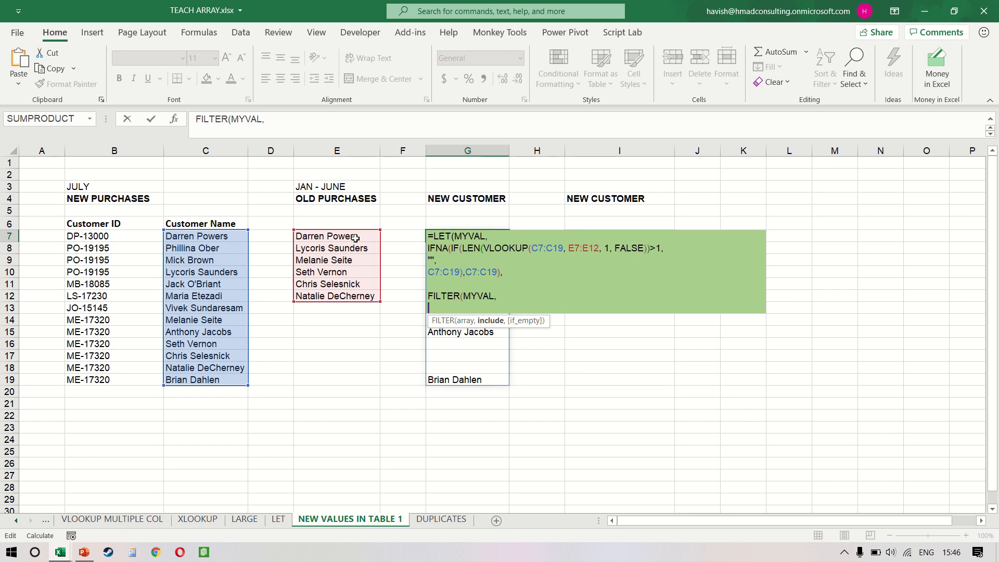
type("LEN(")
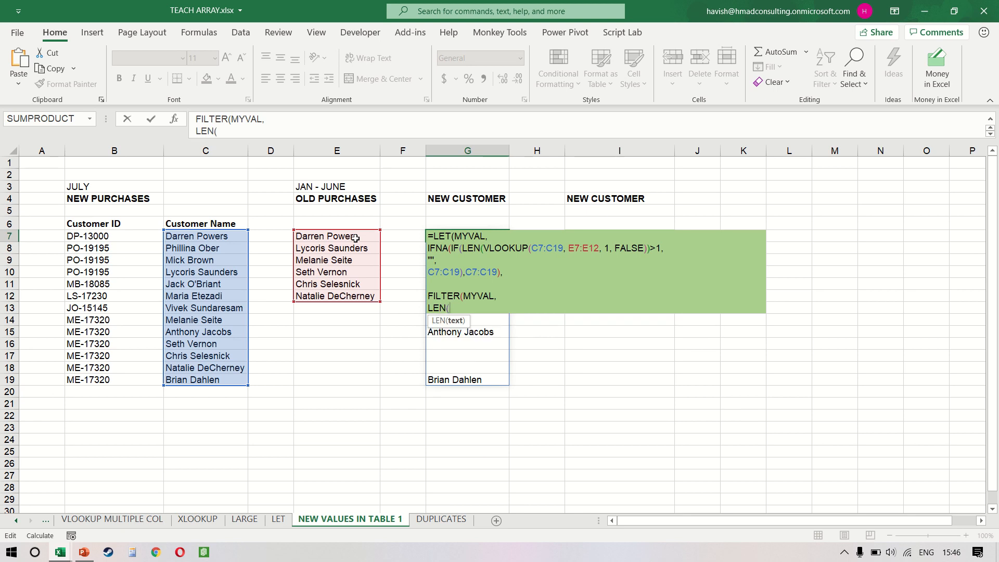
type("MYVAL)>1))")
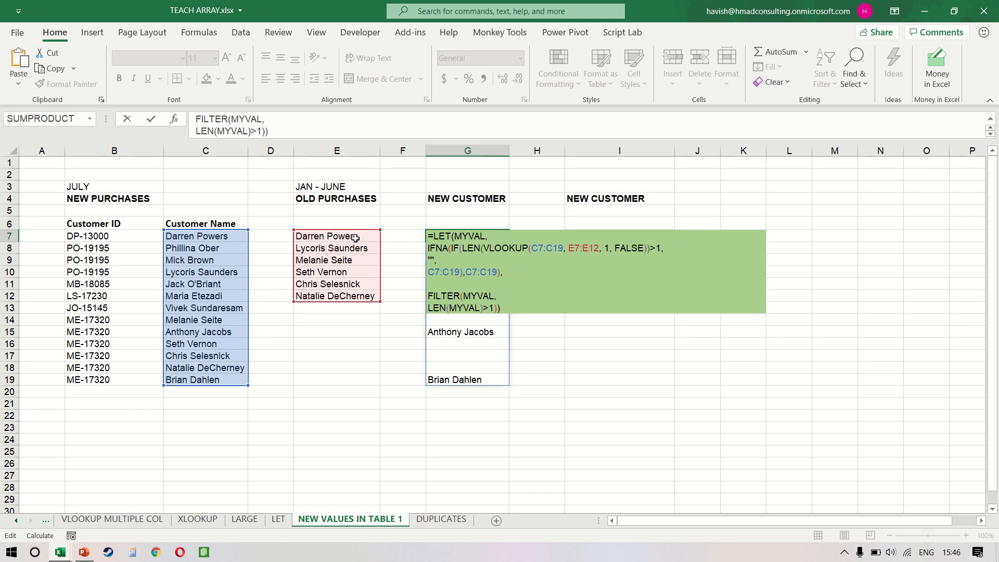
key("ctrl+Return")
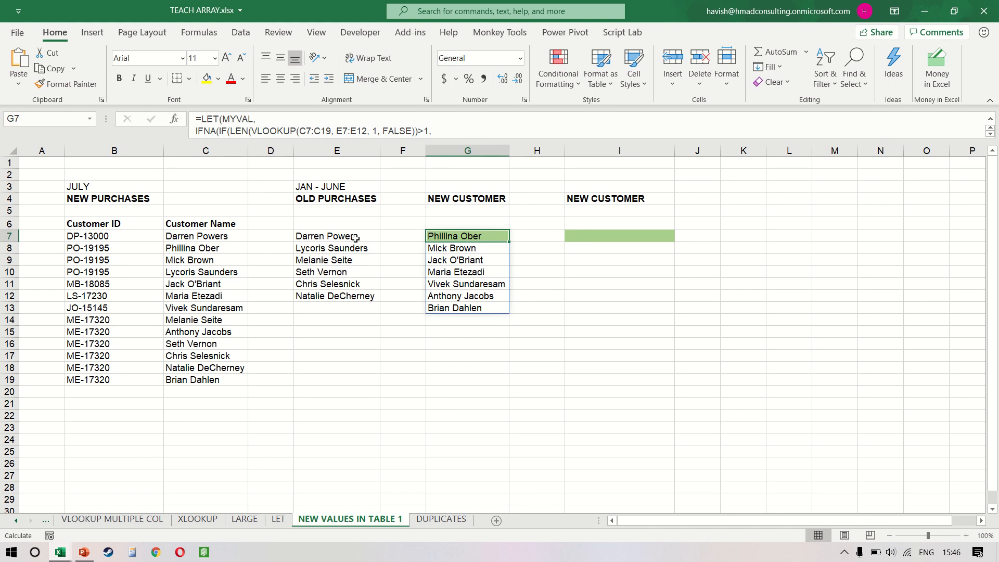
Copy the full LET formula text from G7 into I7, keeping its cell references as written
key("ctrl+shift+Down")
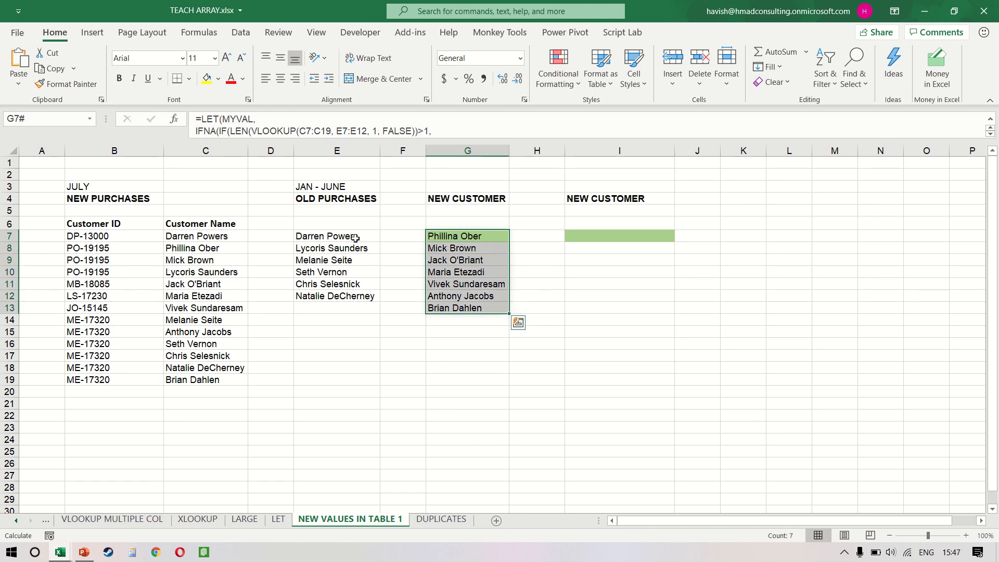
key("Right")
key("Right")
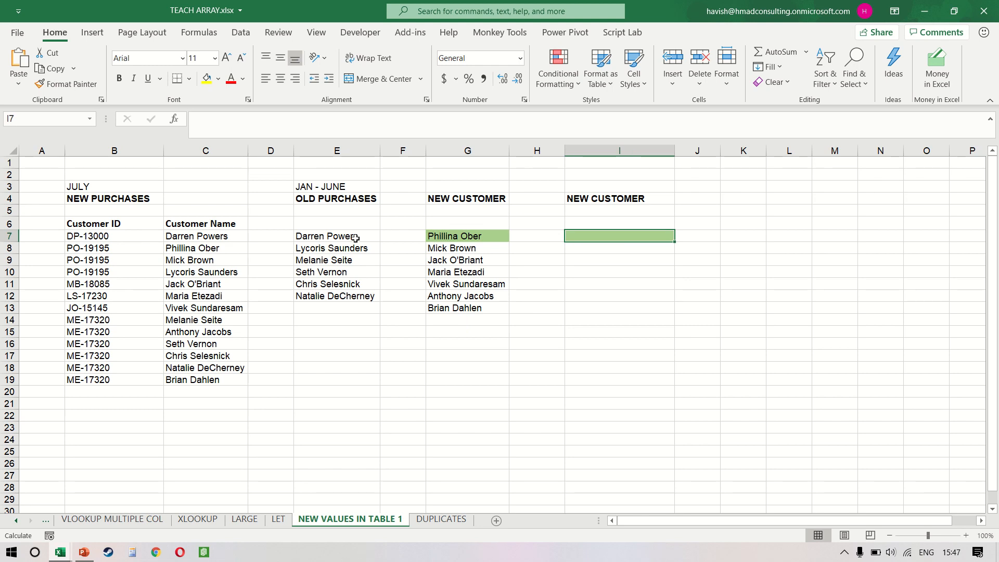
key("Left")
key("Left")
key("F2")
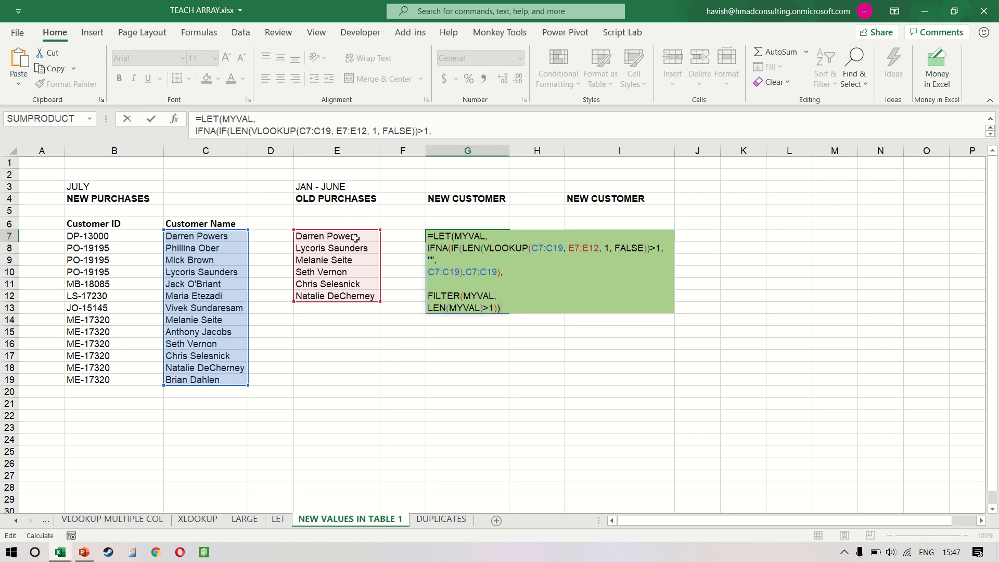
key("ctrl+a")
key("ctrl+c")
key("Escape")
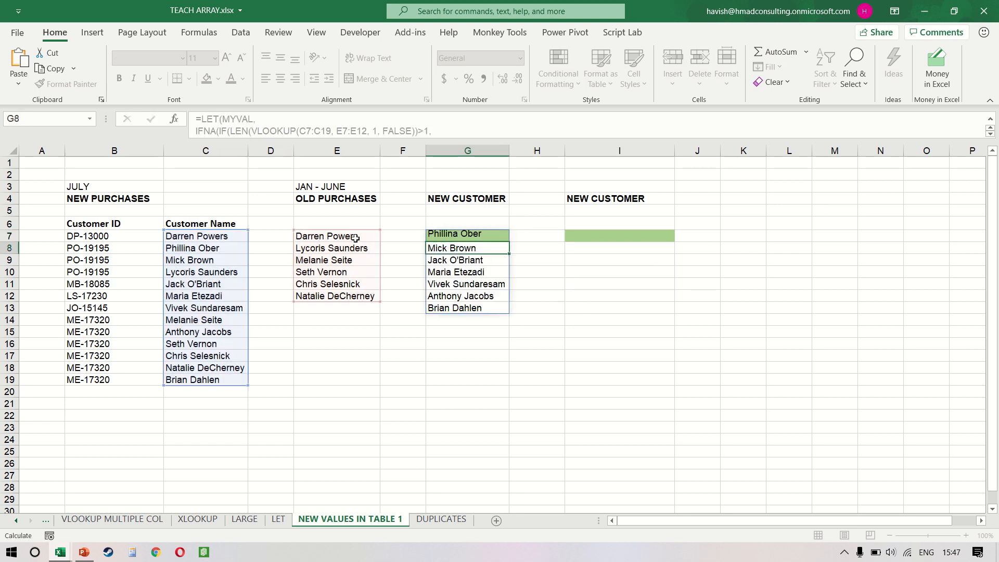
key("Right")
key("Right")
key("F2")
key("ctrl+v")
Insert a line break after the opening LET( in the I7 formula so MYVAL starts on its own line
key("Up")
key("Up")
key("Up")
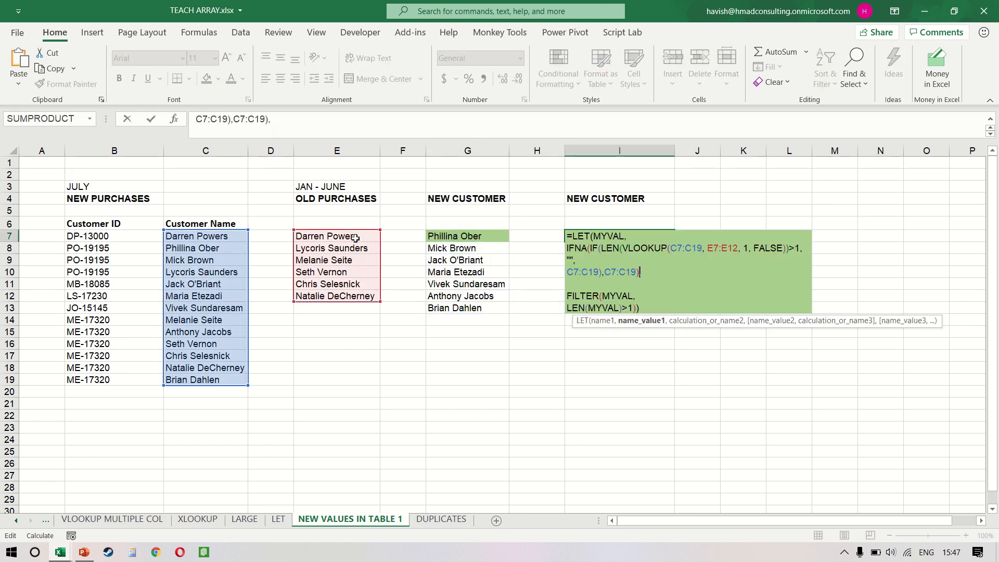
key("Up")
key("Up")
key("Up")
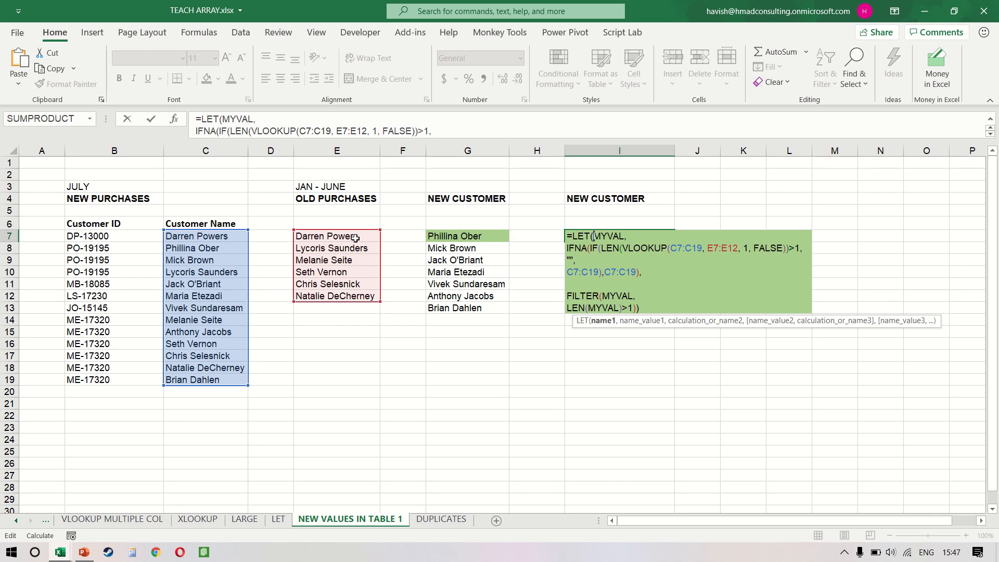
key("Return")
key("Up")
key("F2")
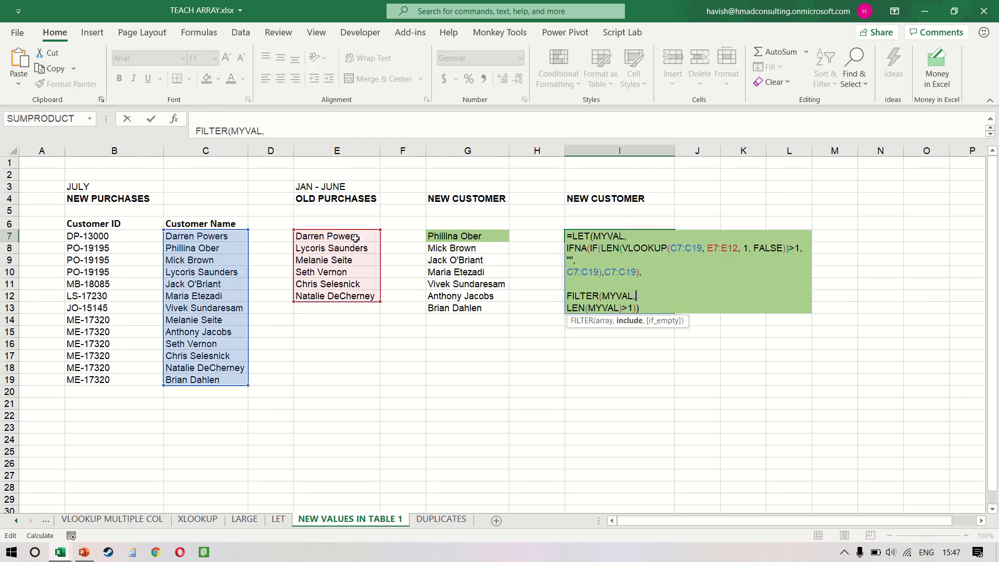
key("Up")
key("Up")
key("Up")
key("Up")
key("Up")
key("Up")
key("Left")
key("Left")
key("Left")
key("Left")
key("Left")
key("Left")
key("alt+Return")
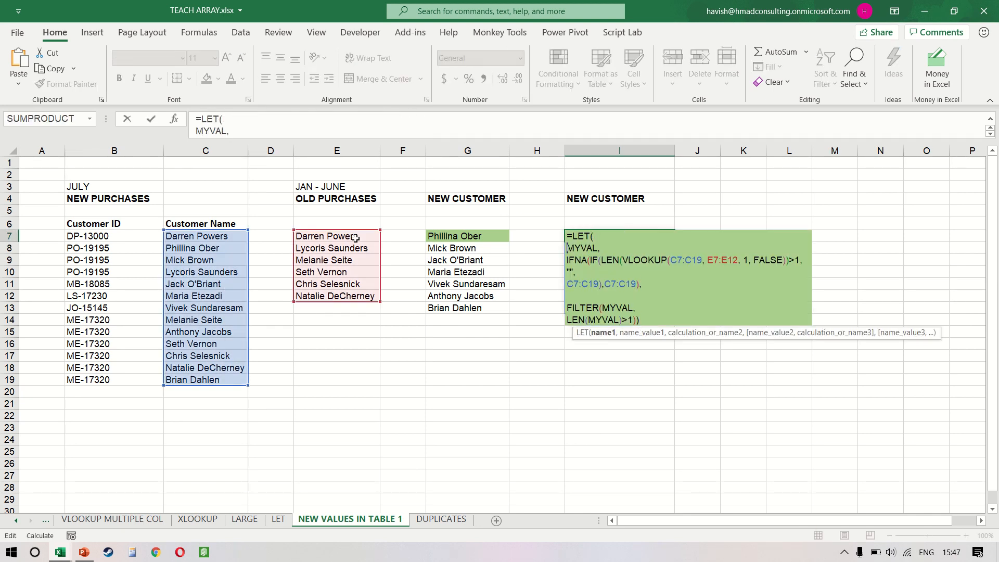
Define LOOKUPRANGE as C7:C19 ahead of MYVAL in the I7 LET formula, with the range on its own line
type("LOOKUPA")
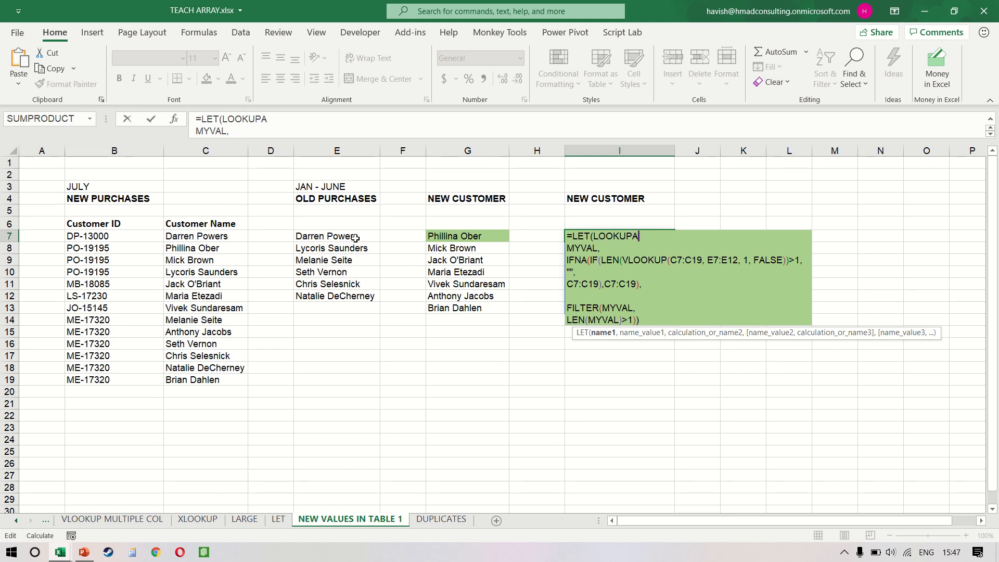
key("BackSpace")
type("RAN")
key("BackSpace")
type("NGE,")
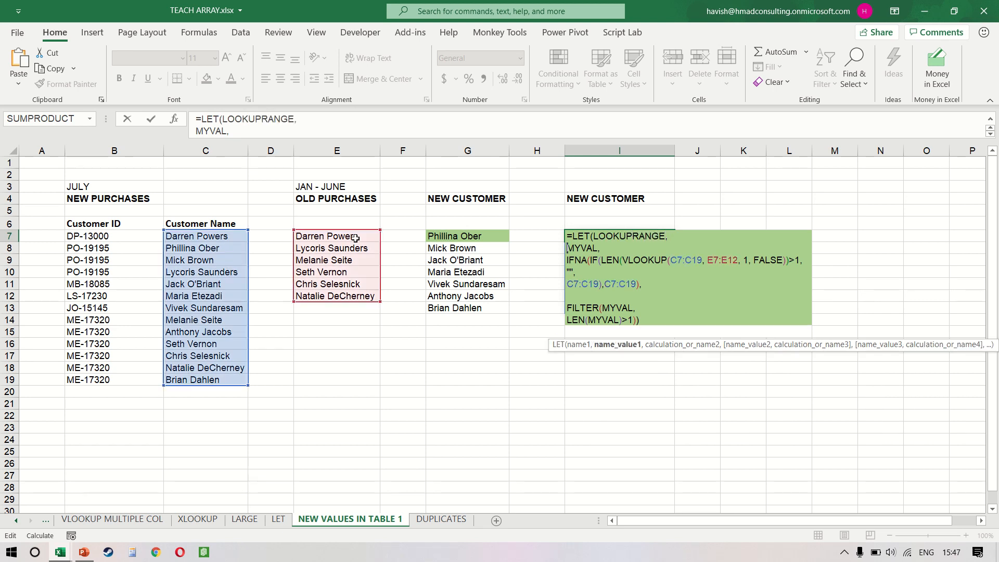
key("alt+Return")
type("C7:C19,")
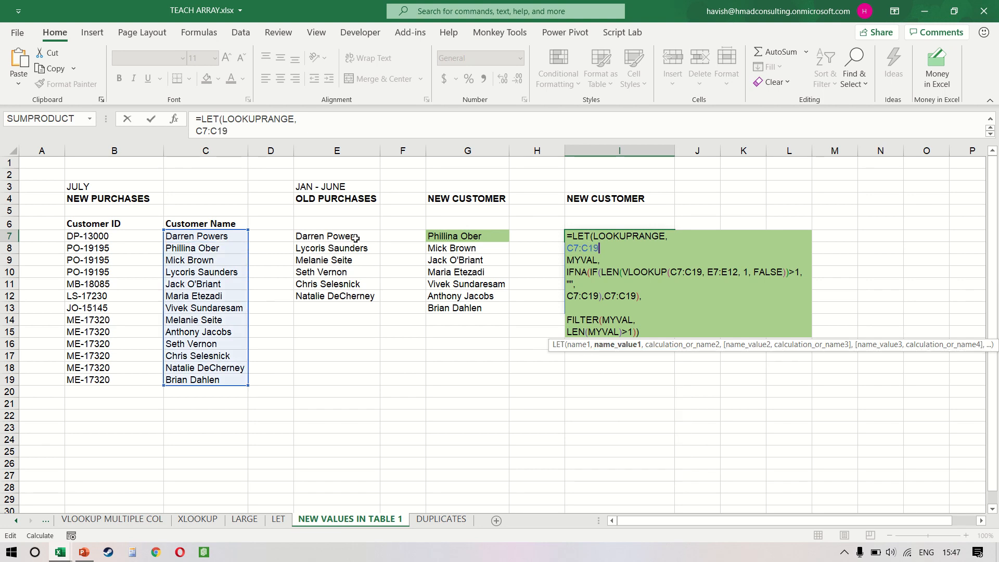
Define SEARCHRANGE as E7:E12 in the I7 LET formula between LOOKUPRANGE and MYVAL, separated by blank lines
key("alt+Return")
key("alt+Return")
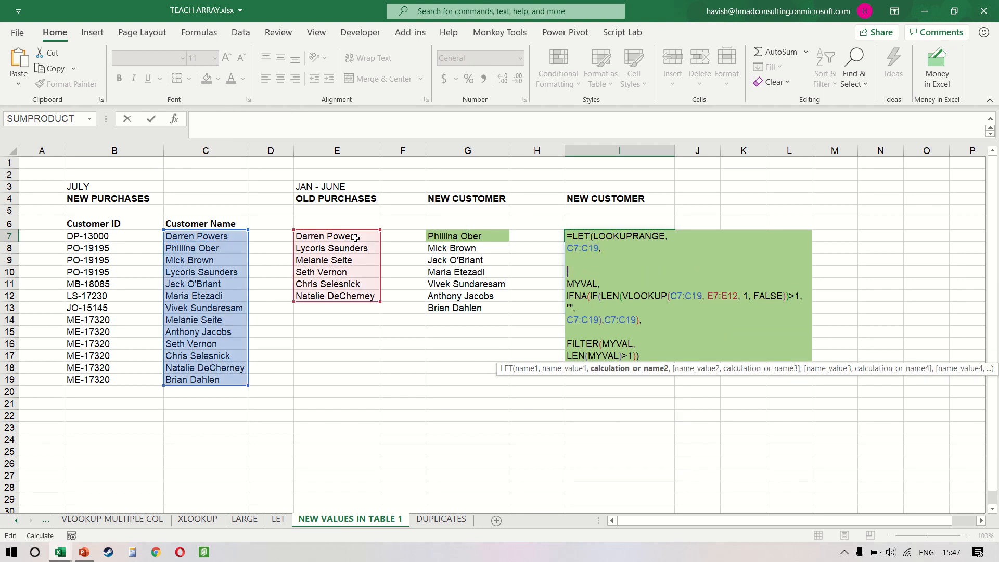
type("SEAT")
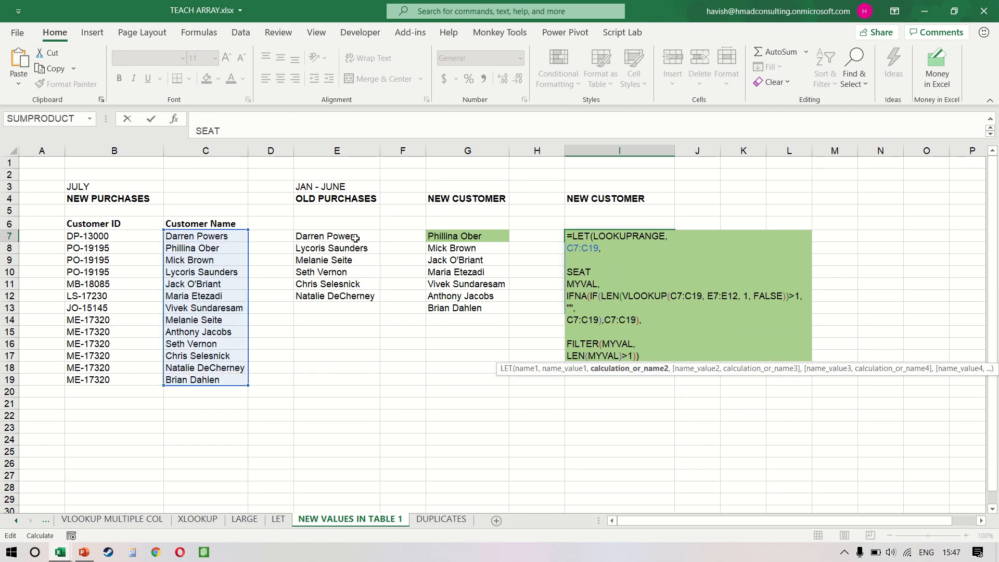
key("BackSpace")
type("RCHRANGE")
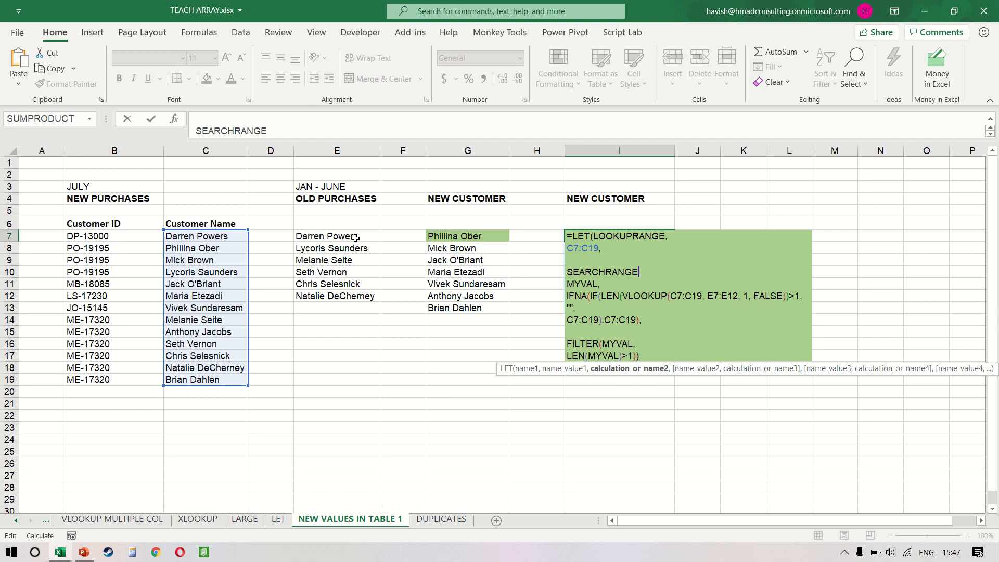
type(",")
key("alt+Return")
left_click(355, 238)
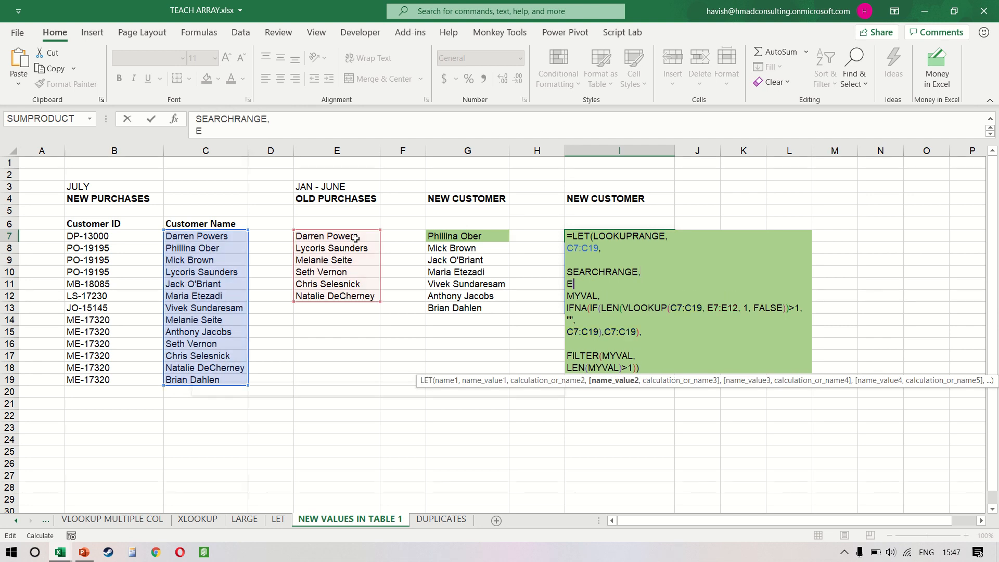
type(":E12")
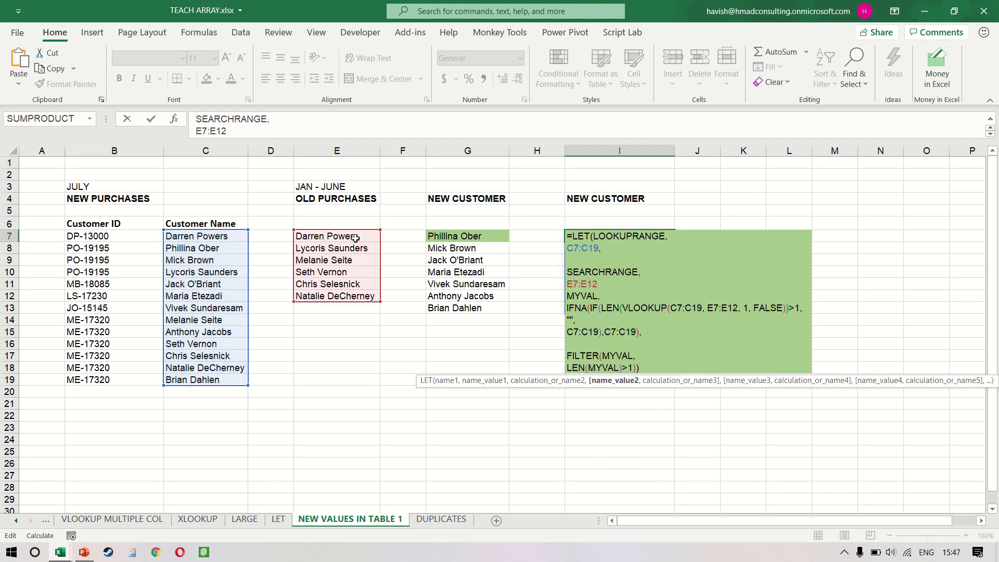
type(",")
key("alt+Return")
key("alt+Return")
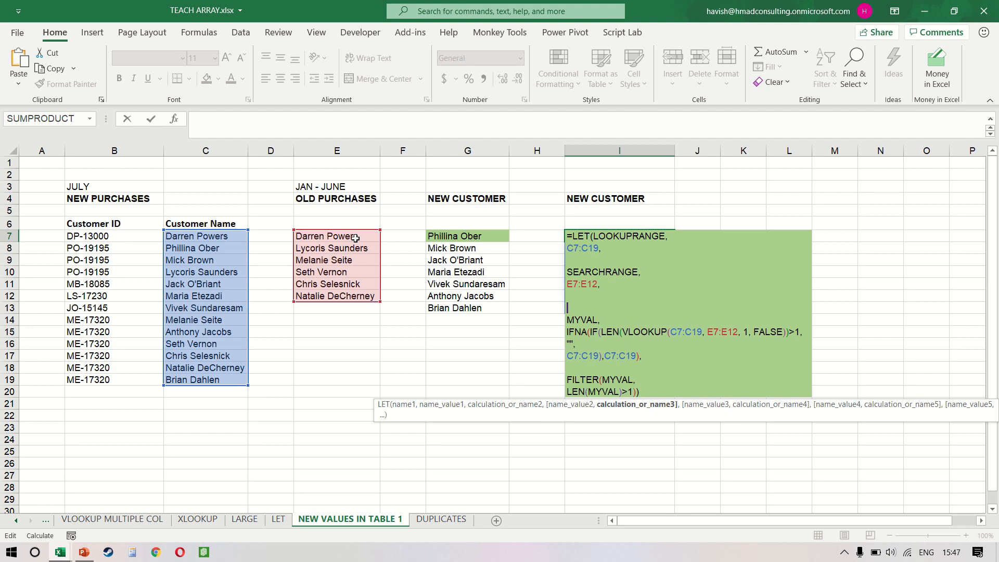
Replace the VLOOKUP lookup value C7:C19 in the I7 formula with LOOKUPRANGE
key("Down")
key("Right")
key("Right")
key("Right")
key("Right")
key("Right")
key("Right")
key("Right")
key("Right")
key("Right")
key("Right")
key("Right")
key("Right")
key("Right")
key("Right")
key("Right")
key("Right")
key("Right")
key("Right")
key("Right")
key("Right")
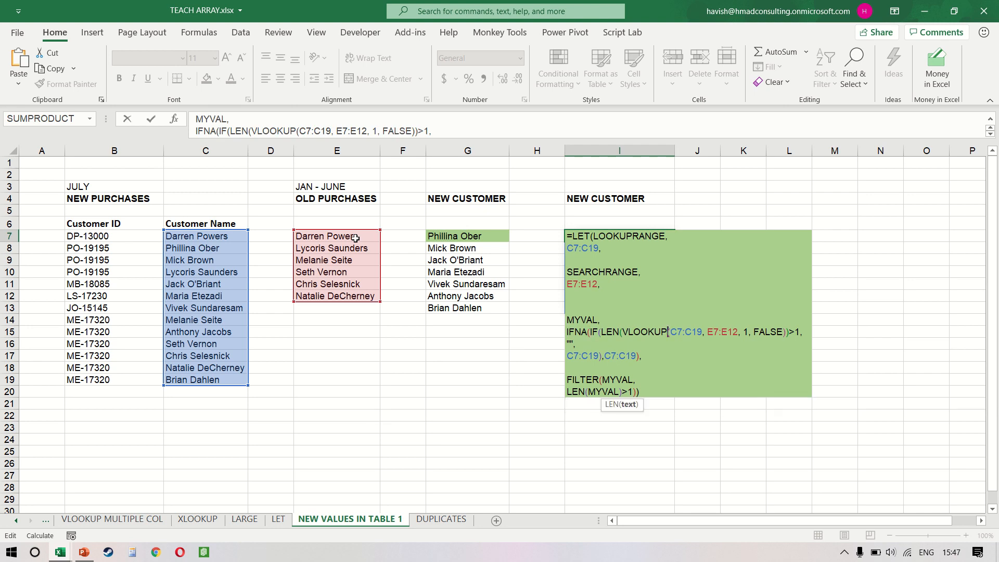
key("shift+Right")
key("shift+Right")
key("shift+Right")
key("shift+Right")
key("shift+Right")
key("shift+Right")
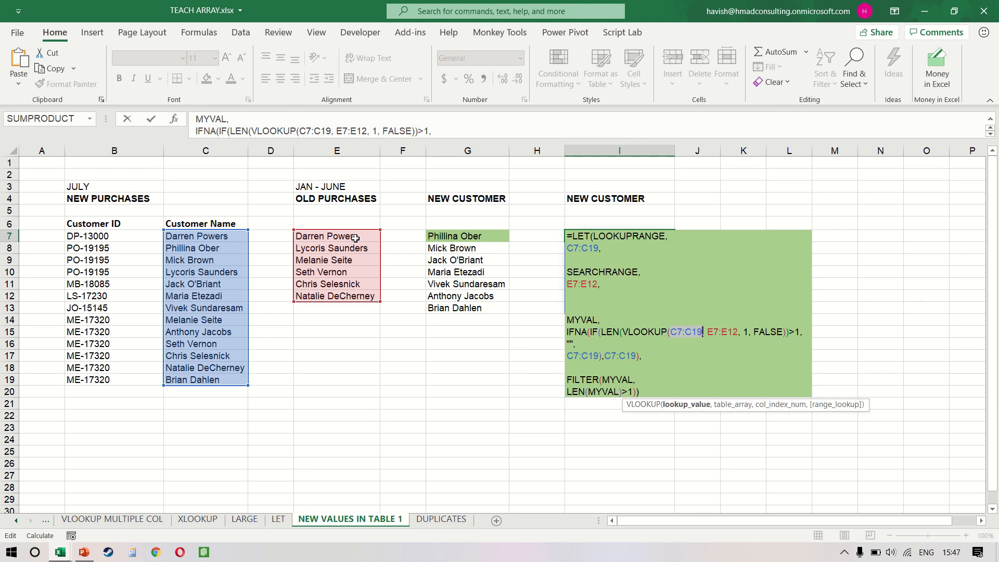
type("LOOK")
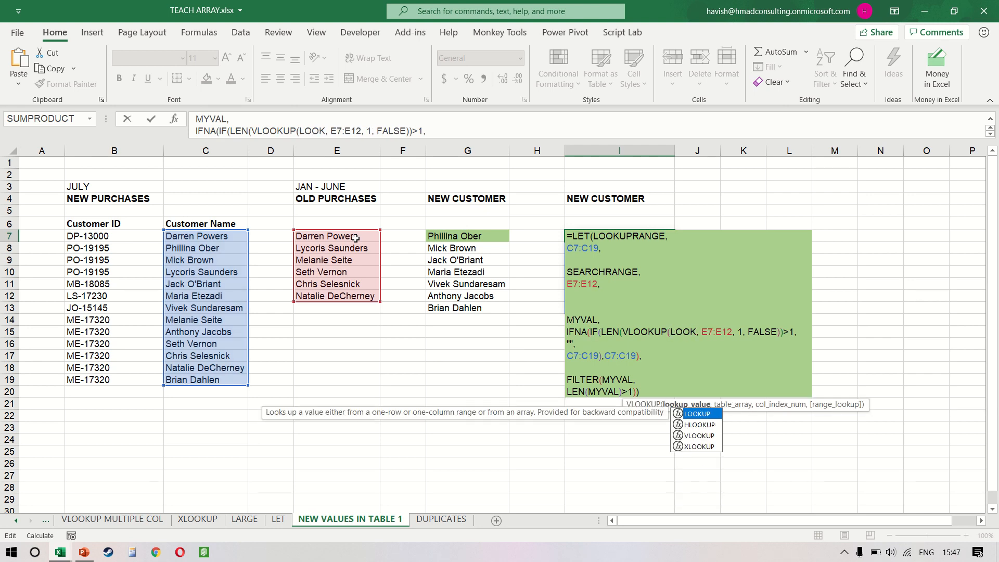
type("UPRANGE")
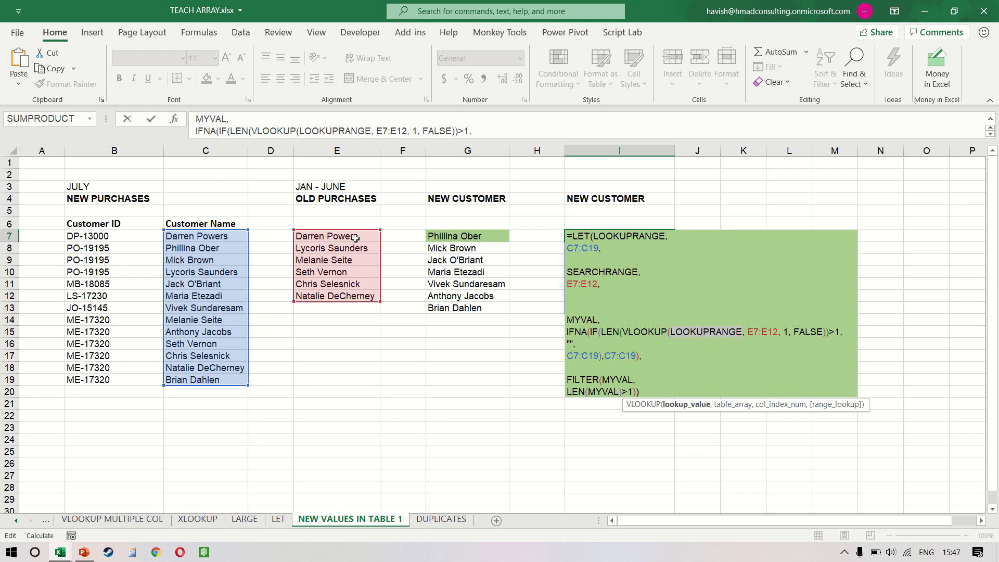
Replace the two remaining C7:C19 references in the IF and IFNA arguments of the I7 formula with LOOKUPRANGE
key("Down")
key("Down")
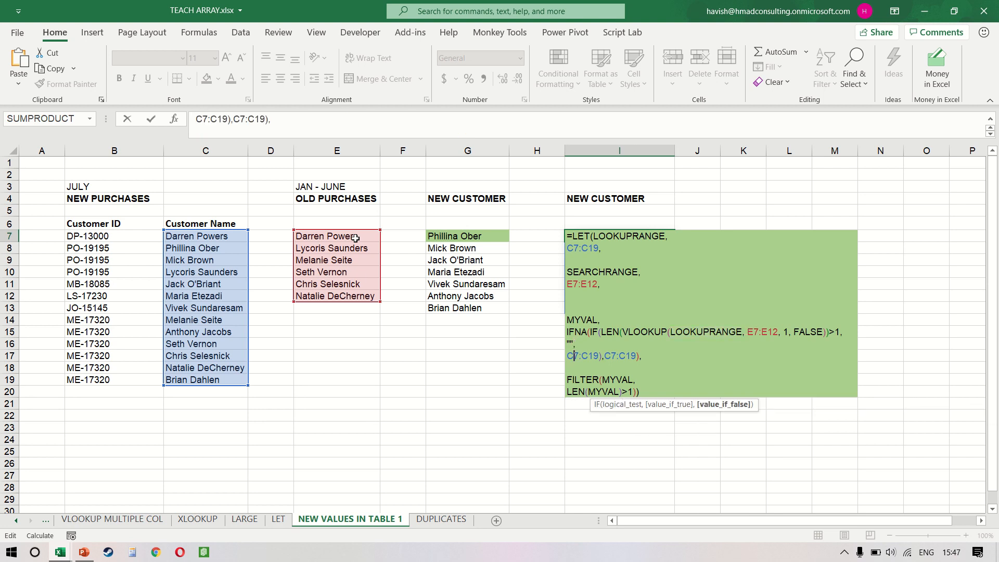
key("Left")
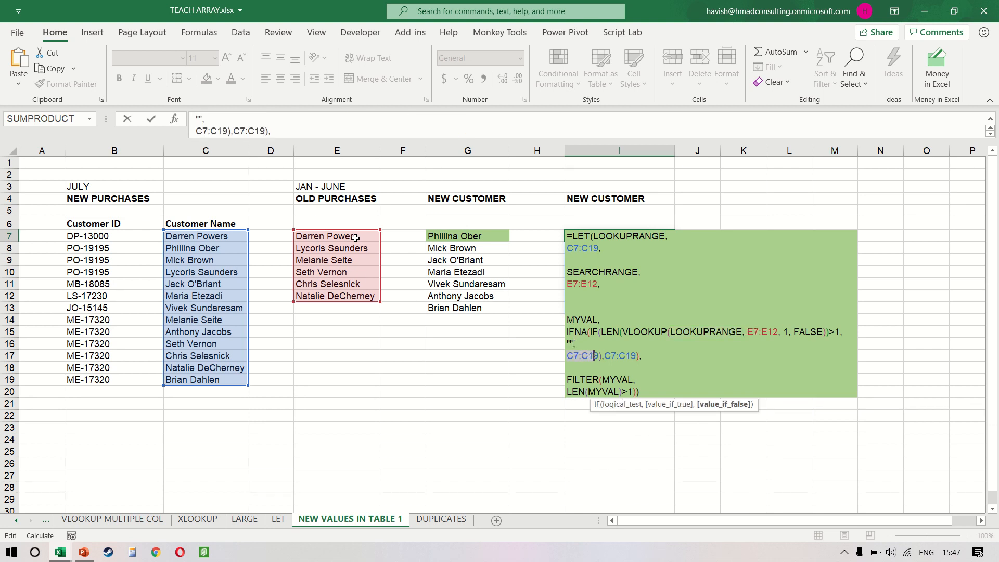
key("ctrl+v")
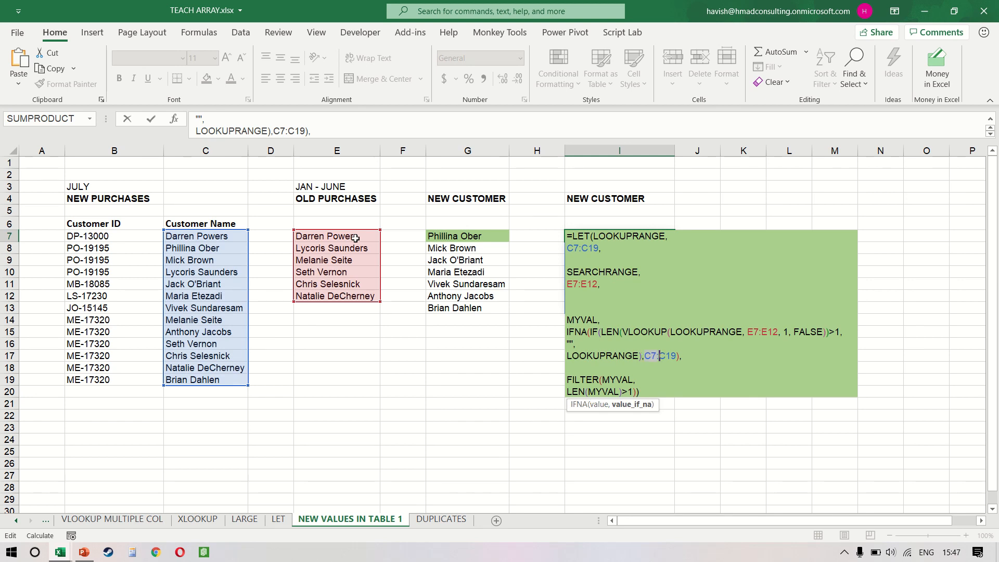
type("LOOKUPRANGE")
Replace the VLOOKUP table array E7:E12 in the I7 formula with SEARCHRANGE and enter the formula
key("Up")
key("Up")
key("Right")
key("Right")
key("Right")
key("Right")
key("Right")
key("Right")
key("Right")
key("Right")
key("Right")
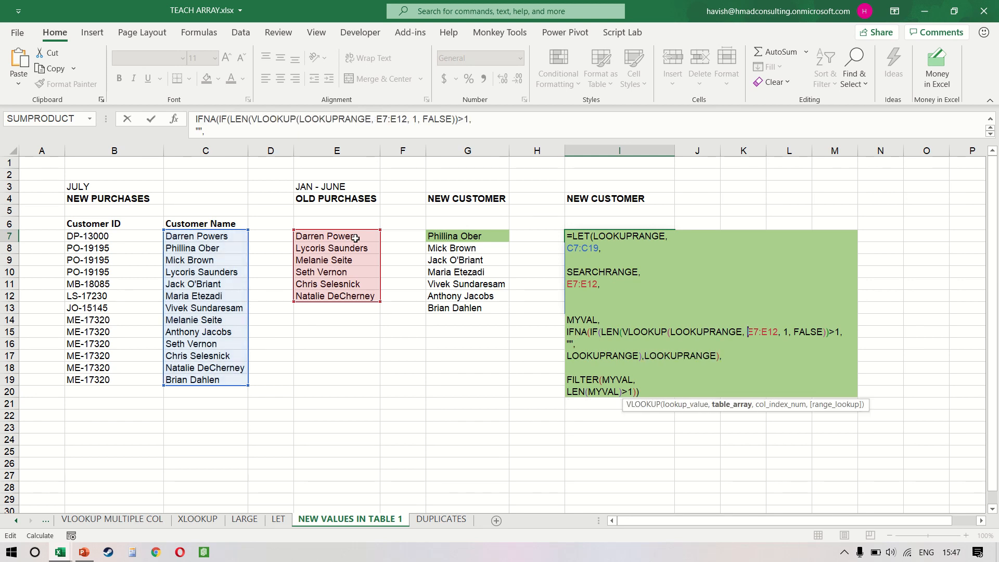
key("Right")
key("Right")
key("Right")
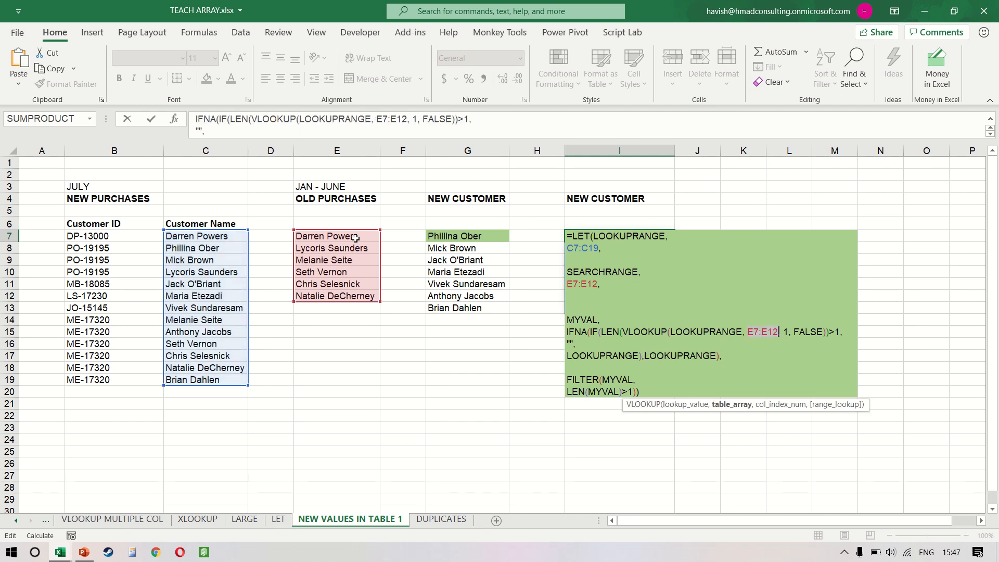
key("BackSpace")
key("BackSpace")
key("BackSpace")
key("BackSpace")
key("BackSpace")
key("BackSpace")
type("SEARCHRANGE")
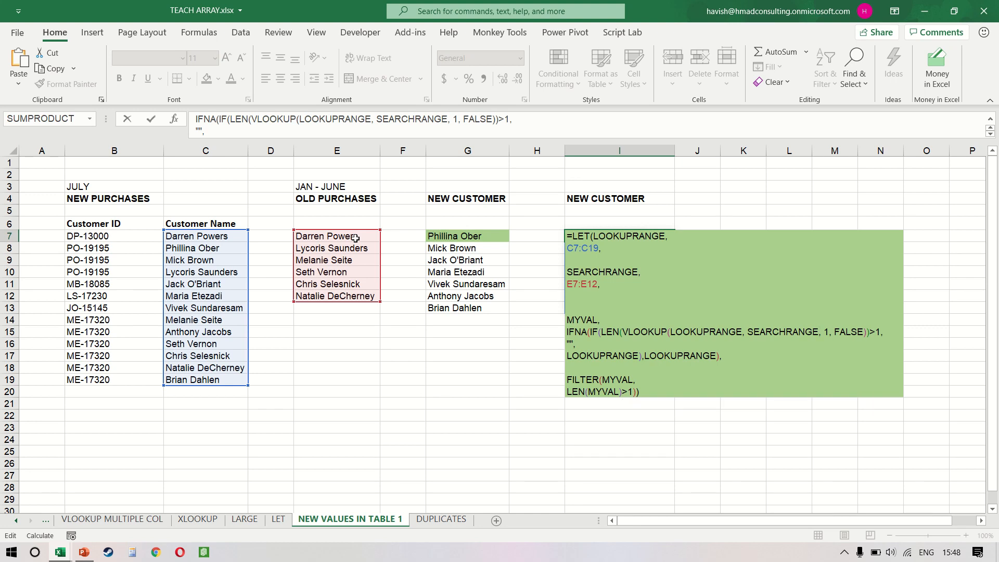
key("Return")
Reopen the I7 formula and delete the extra blank line above MYVAL
key("Up")
key("Left")
key("Left")
key("Right")
key("Right")
key("F2")
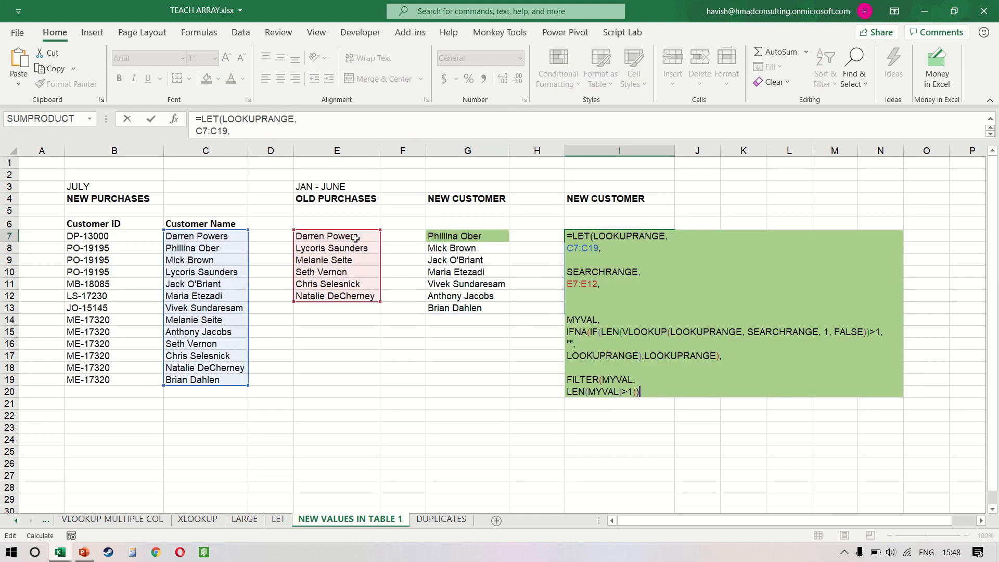
key("Up")
key("Up")
key("Up")
key("Up")
key("Down")
key("Down")
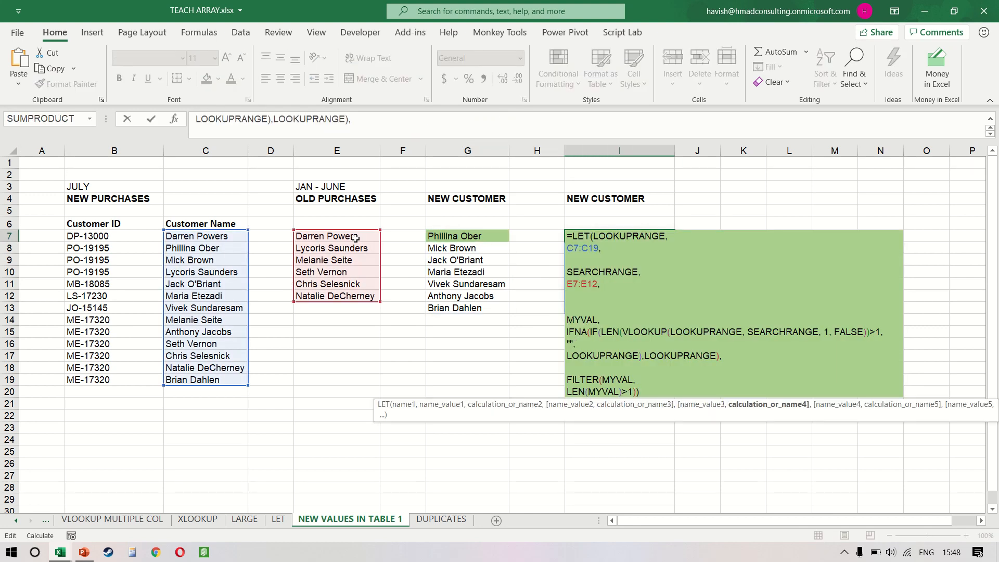
key("Up")
key("Up")
key("Up")
key("Up")
key("Up")
key("BackSpace")
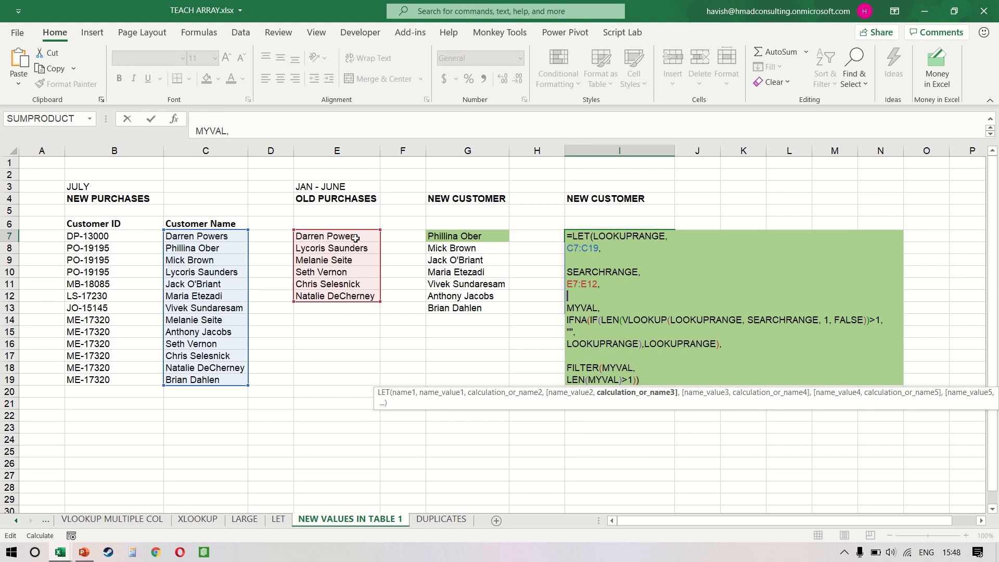
Examine the name definitions and the final FILTER calculation in the I7 LET formula, then leave the cell without saving
key("Up")
key("Up")
key("Down")
key("Down")
key("Down")
key("Down")
key("Down")
key("Down")
key("Down")
key("Down")
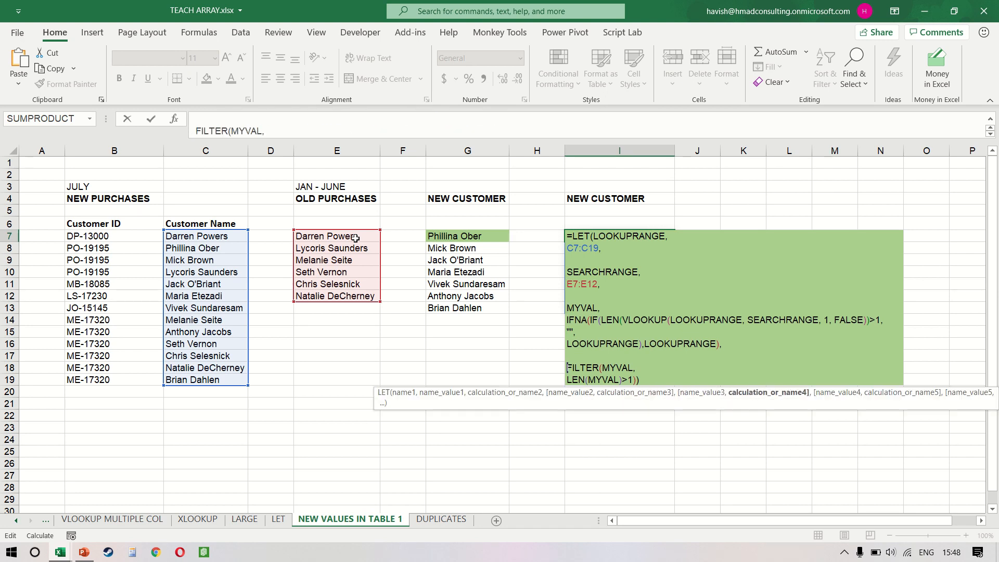
key("Up")
key("Up")
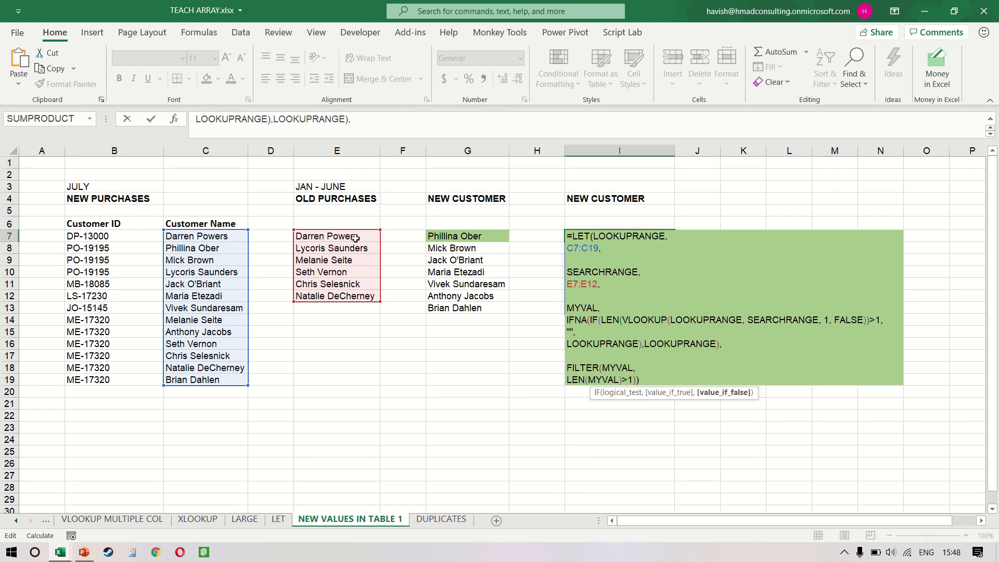
key("Up")
key("Up")
key("Up")
key("Up")
key("Up")
key("Up")
key("Up")
key("Up")
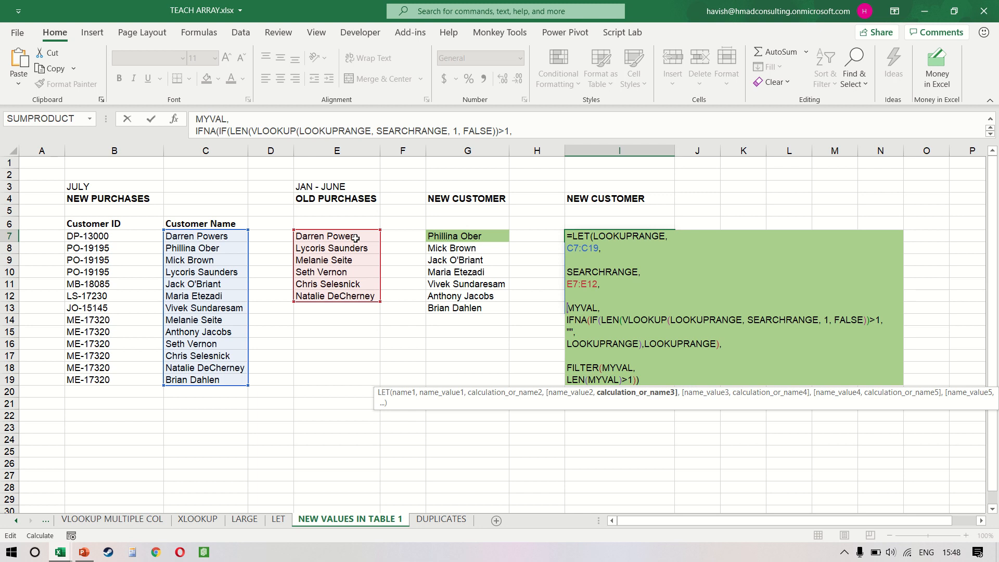
key("Down")
key("Down")
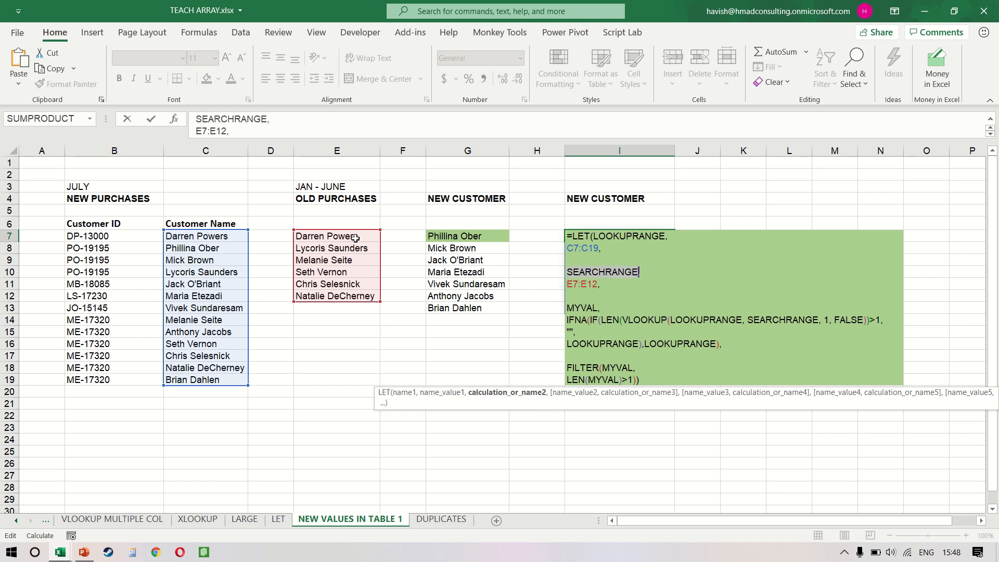
key("Down")
key("Down")
key("Down")
key("Down")
key("Down")
key("Down")
key("Down")
key("Down")
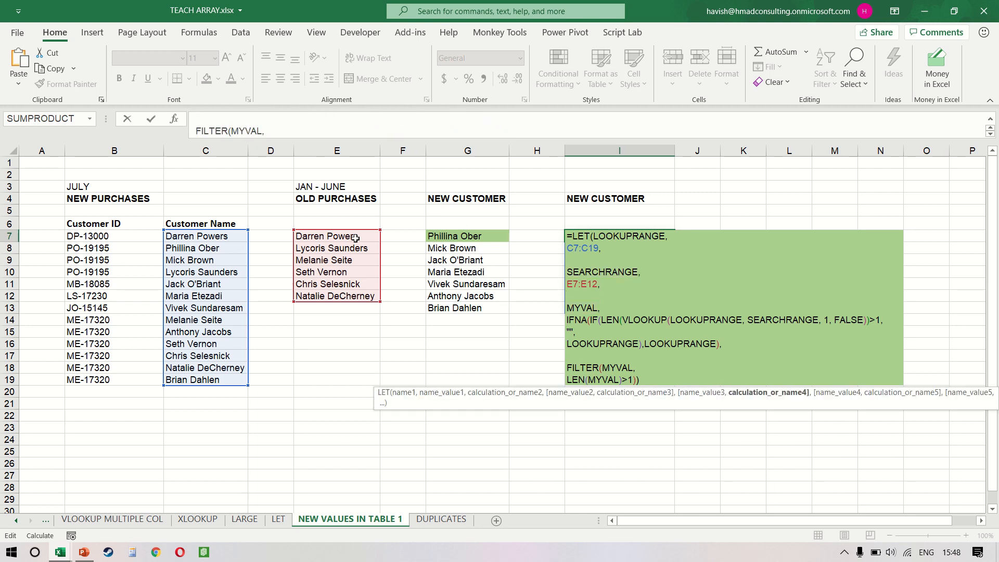
key("ctrl+shift+End")
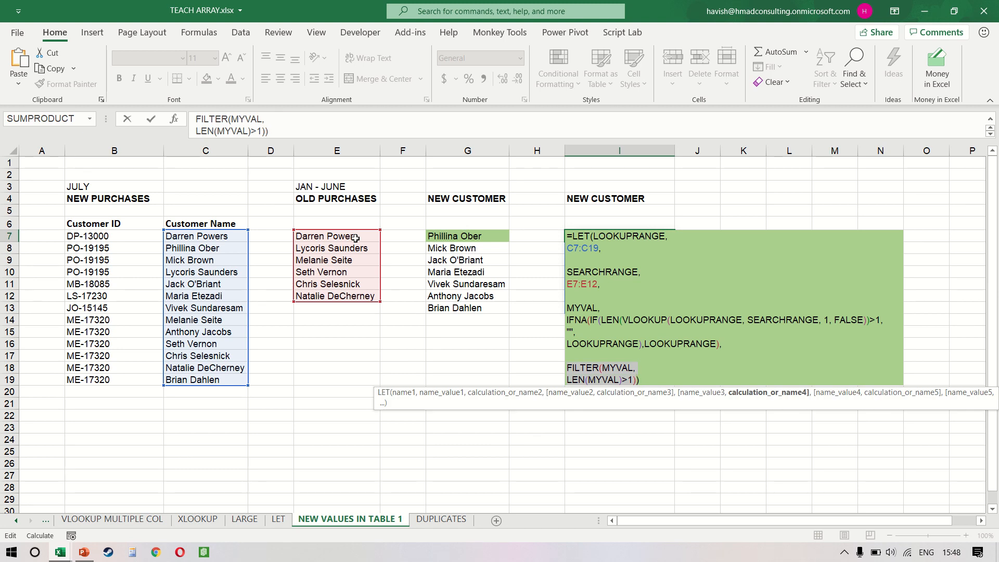
key("Escape")
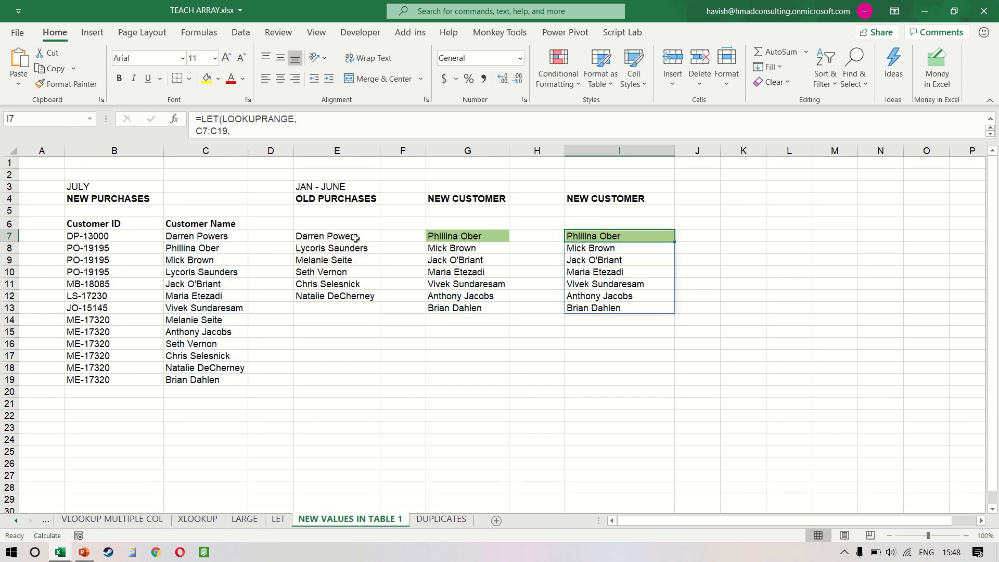
Compare the original LET formula in G7 with the restructured version in I7
key("Left")
key("Left")
key("F2")
key("Escape")
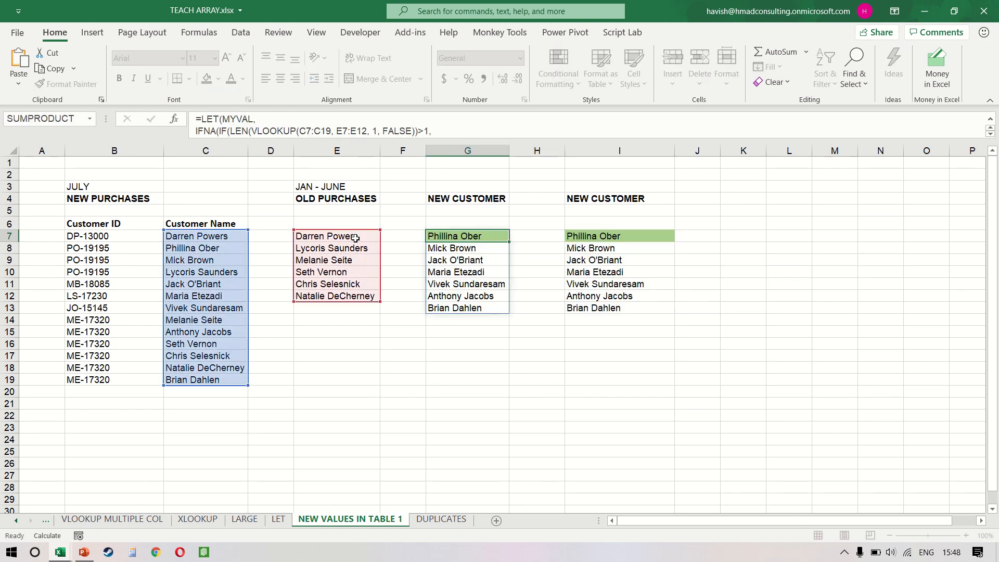
key("Right")
key("Right")
key("F2")
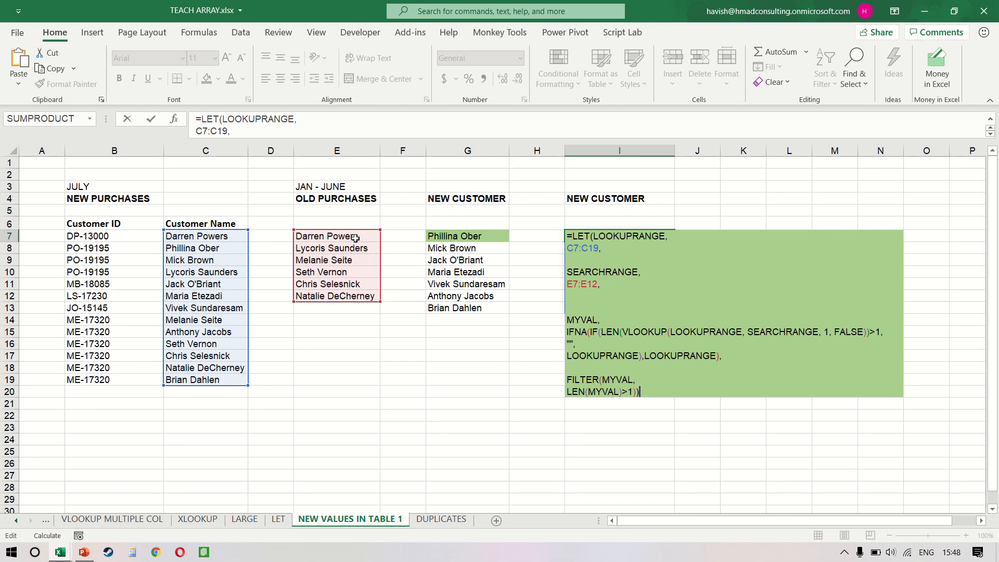
Review the I7 LET formula's name definitions, MYVAL calculation and closing FILTER(MYVAL, LEN(MYVAL)>1) expression
key("End")
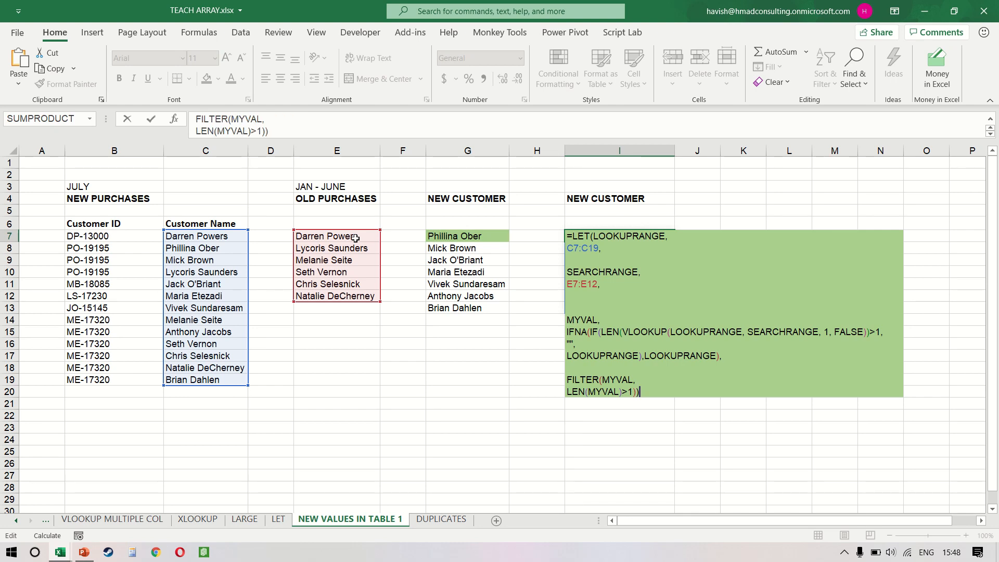
key("Left")
key("Left")
key("shift+Home")
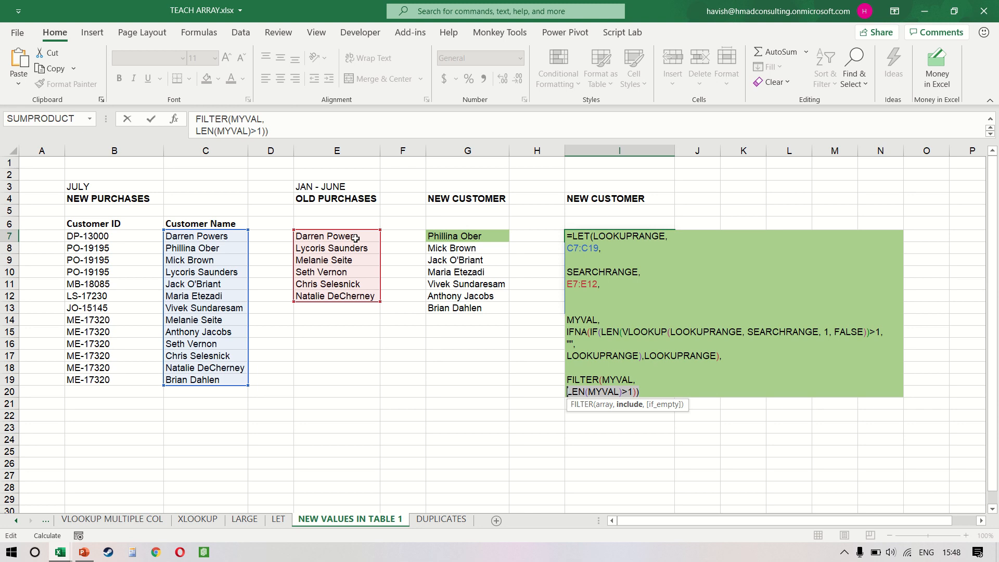
key("ctrl+shift+Home")
key("Left")
key("Down")
key("Down")
key("Down")
key("Down")
key("Down")
key("Down")
key("Down")
key("Down")
key("Down")
key("Down")
key("Down")
key("Down")
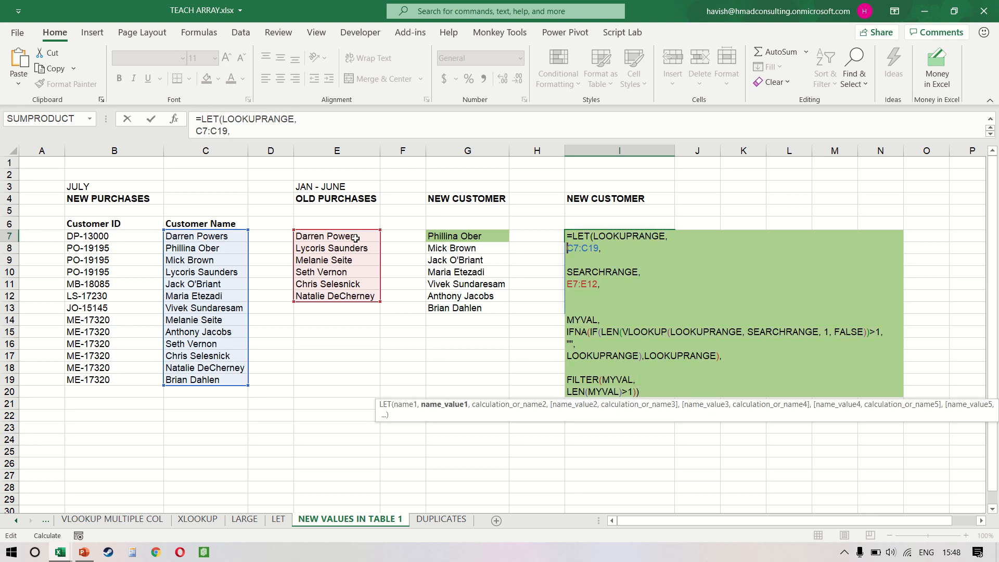
key("End")
key("Up")
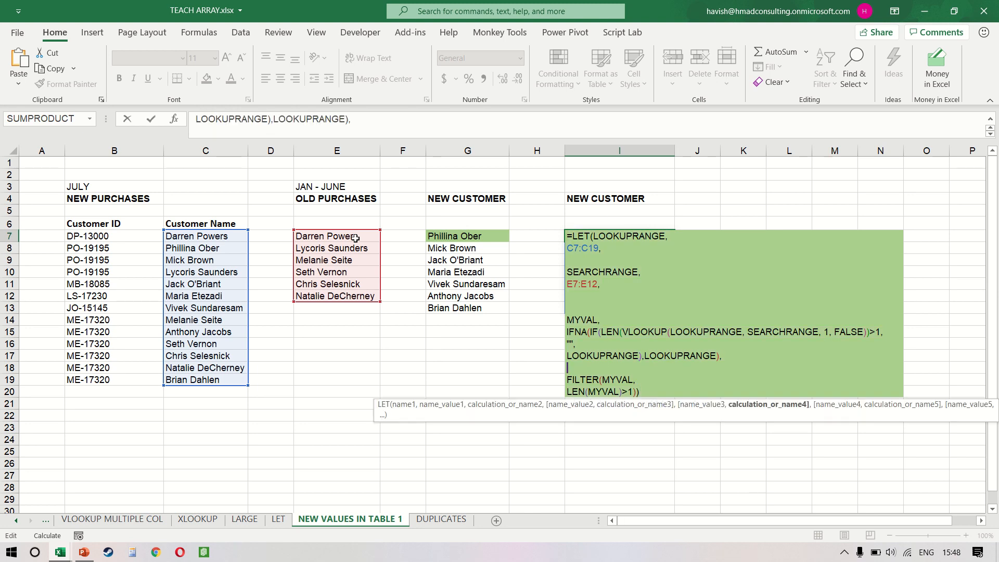
key("Down")
key("ctrl+shift+End")
key("Up")
key("Up")
key("Up")
key("Up")
key("Up")
key("Up")
key("Up")
key("Up")
key("Up")
key("Up")
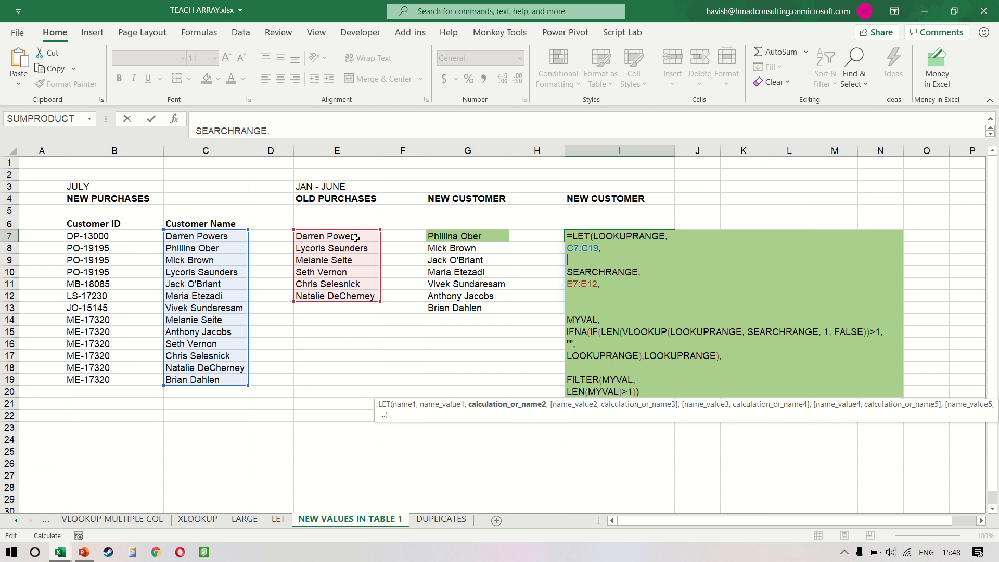
Delete the extra blank line above MYVAL in the I7 formula and enter the formula
key("Down")
key("Down")
key("BackSpace")
key("ctrl+Return")
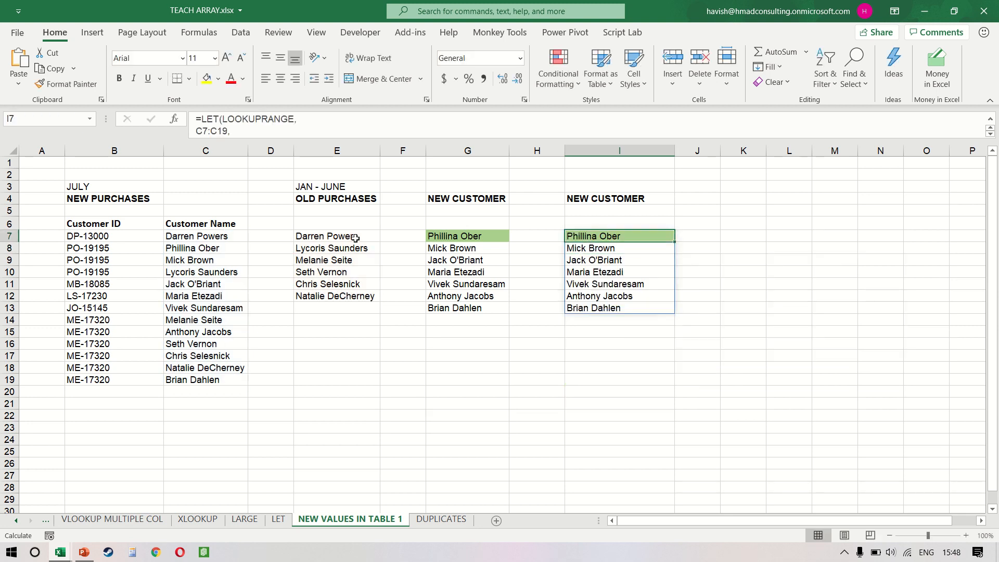
key("F2")
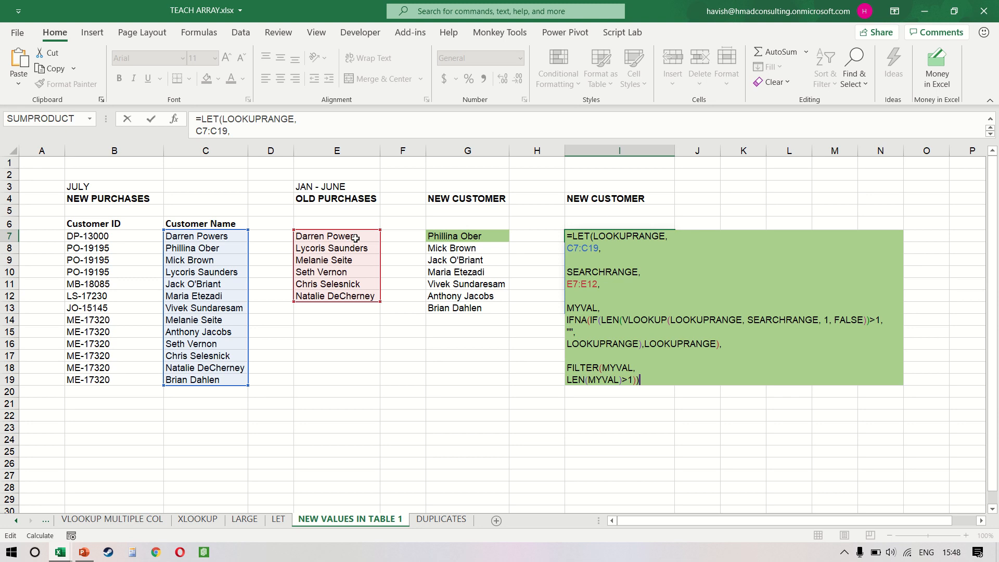
key("Return")
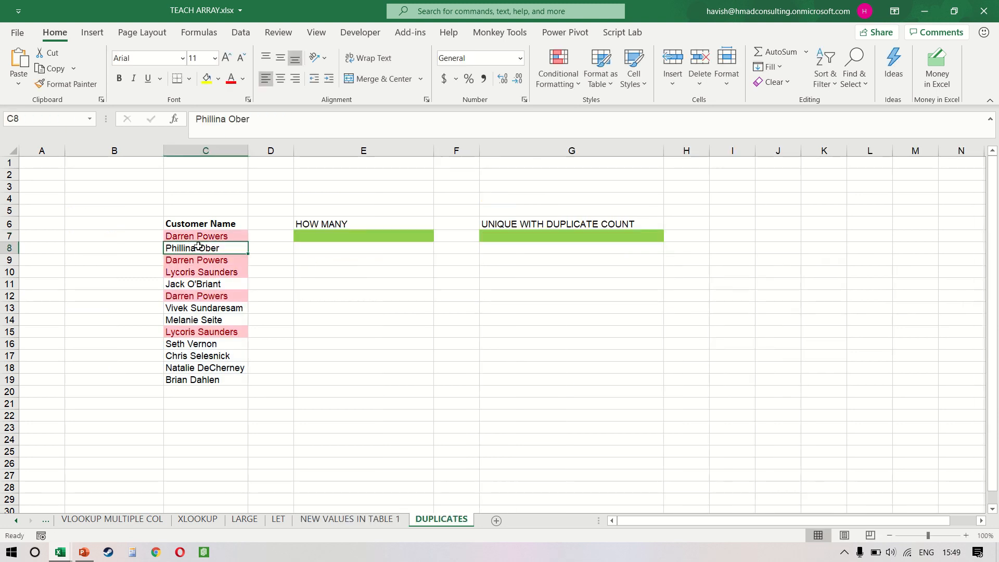
Examine the Customer Name list in C7:C19 on the DUPLICATES sheet for repeated names
key("Up")
key("ctrl+shift+Down")
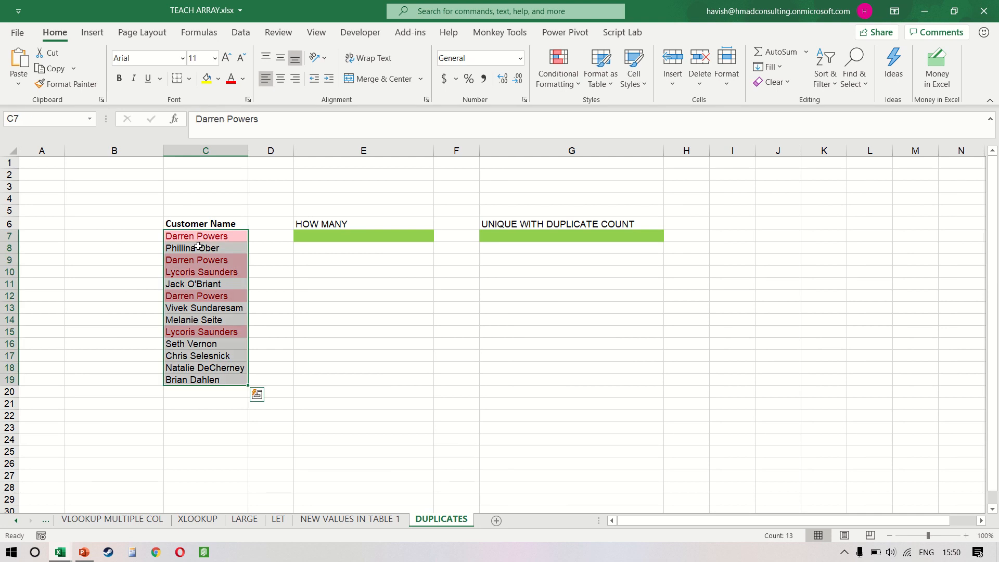
key("ctrl+shift+Up")
key("ctrl+shift+Down")
key("ctrl+shift+Up")
key("Down")
key("Down")
key("Down")
key("Down")
key("Down")
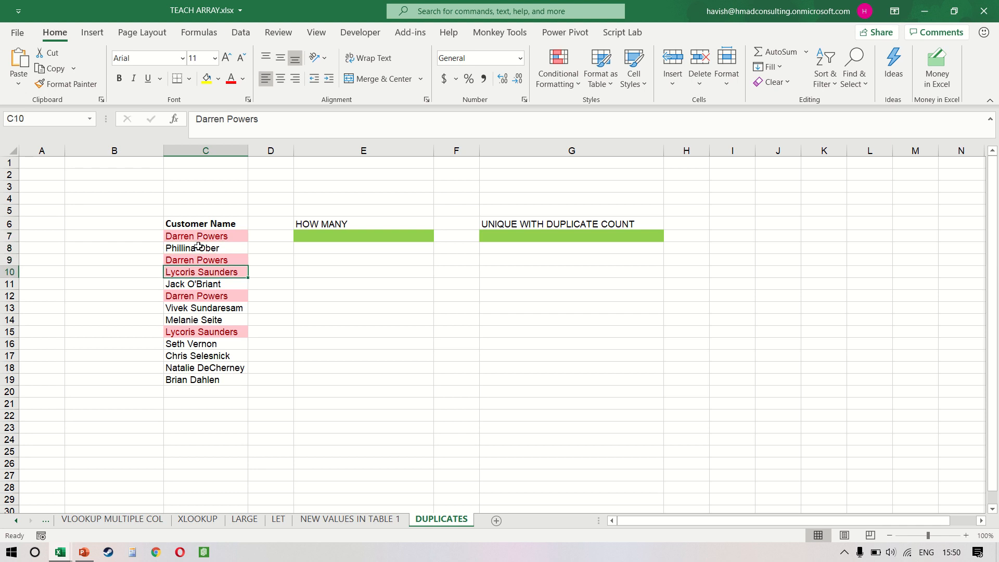
key("Up")
key("Up")
key("Down")
key("Down")
key("Down")
key("Down")
key("Down")
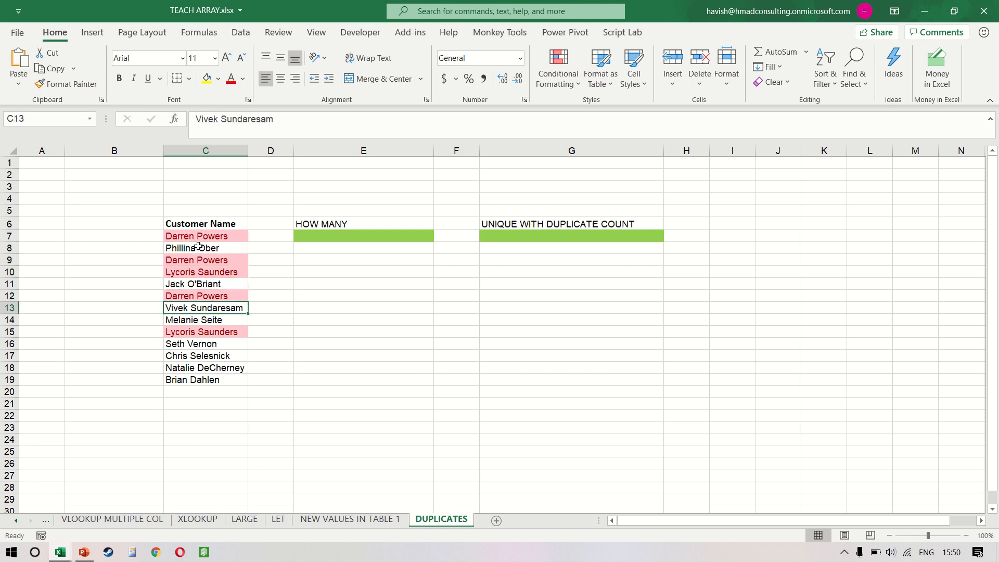
Enter =COUNTIFS(C7:C19,C7:C19) in E7 under HOW MANY to count each customer's occurrences
key("Right")
key("Right")
key("Up")
key("Up")
key("Up")
key("Up")
key("Up")
key("Up")
key("Up")
key("Up")
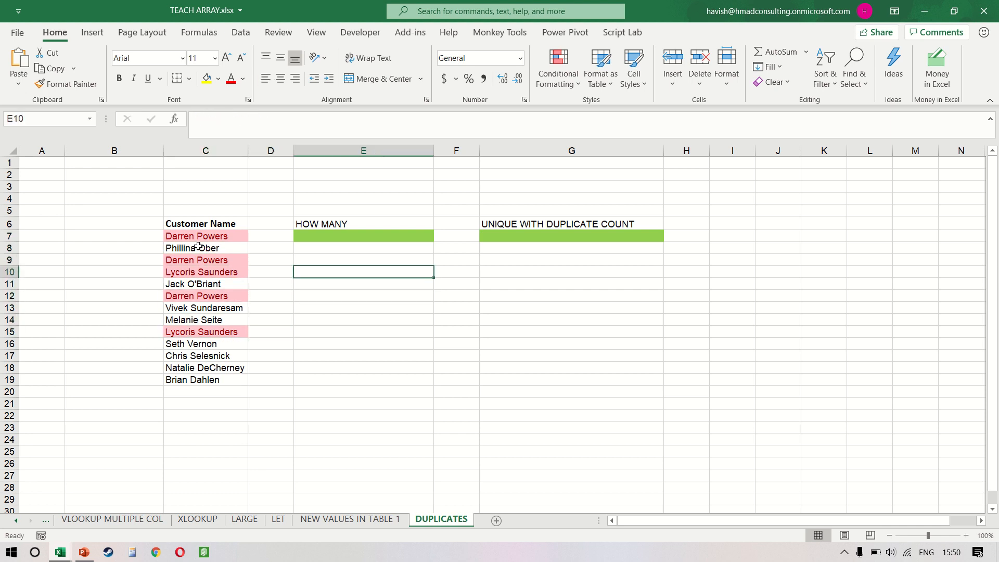
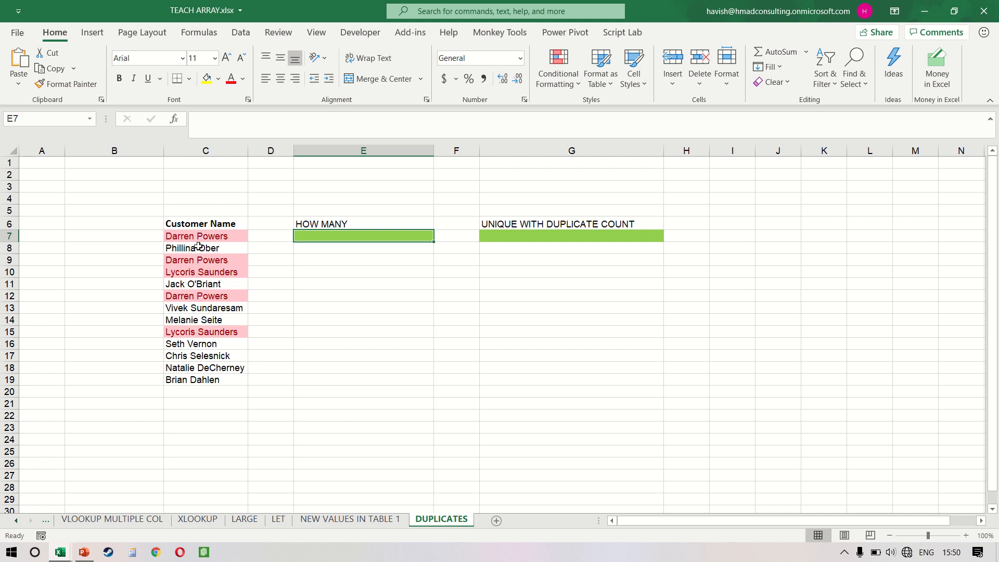
key("Right")
key("Left")
type("=")
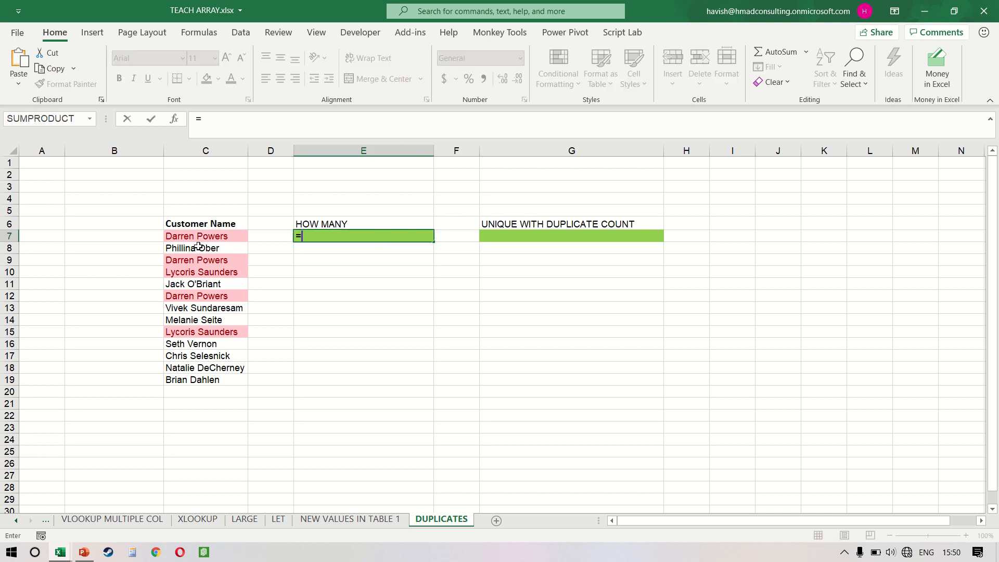
type("COUNT")
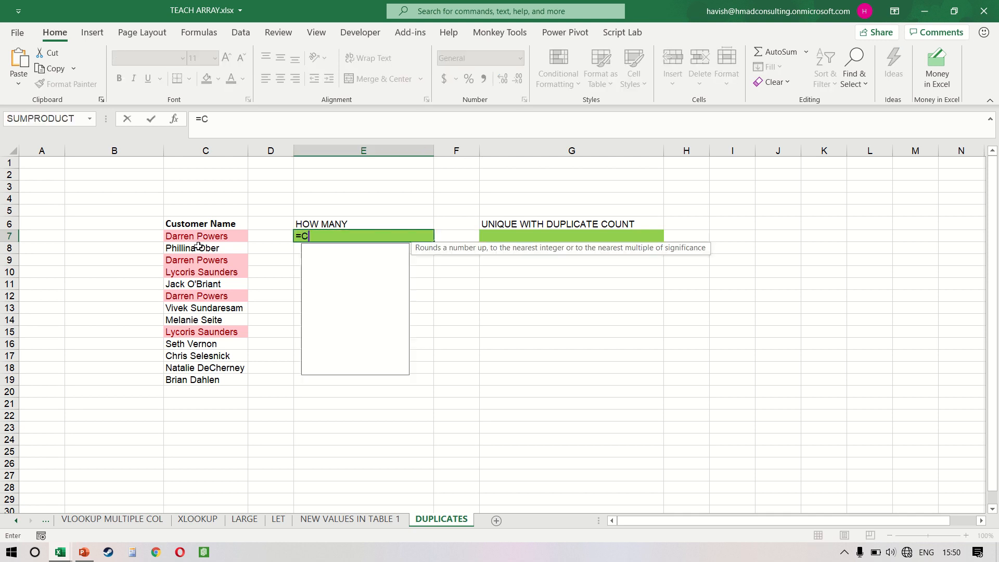
key("Down")
key("Down")
key("Down")
key("Down")
key("Tab")
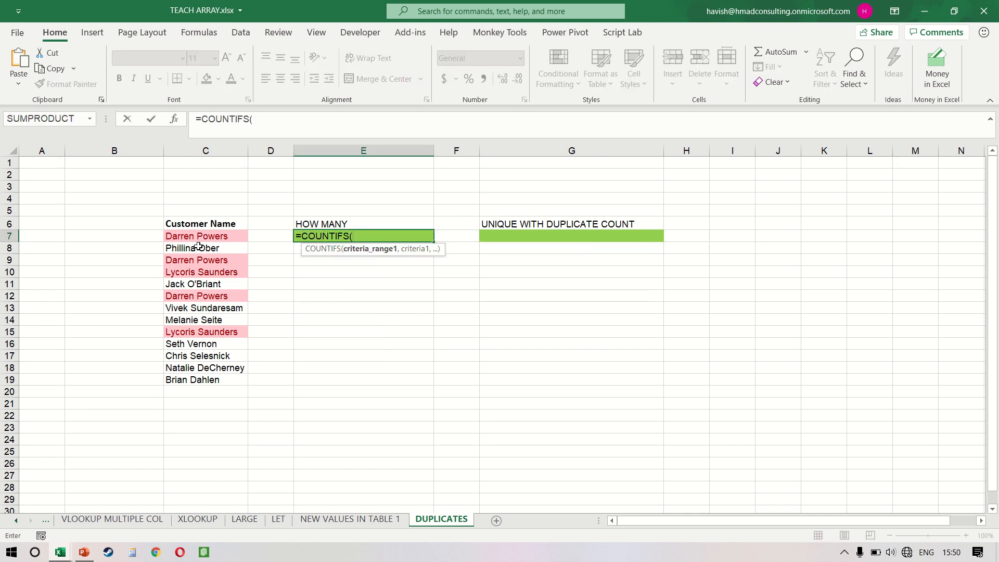
type("C7:C19,")
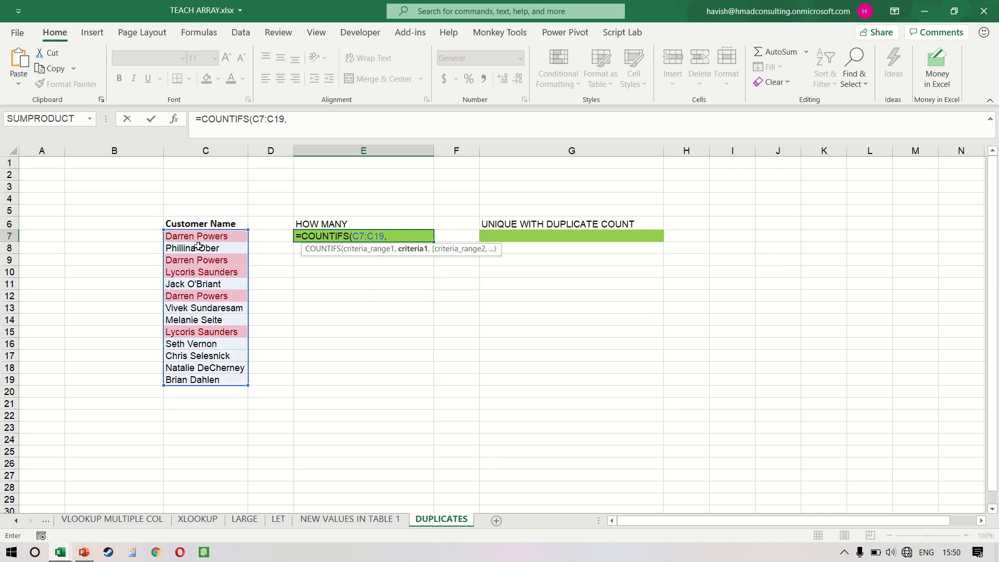
type("C7:C19")
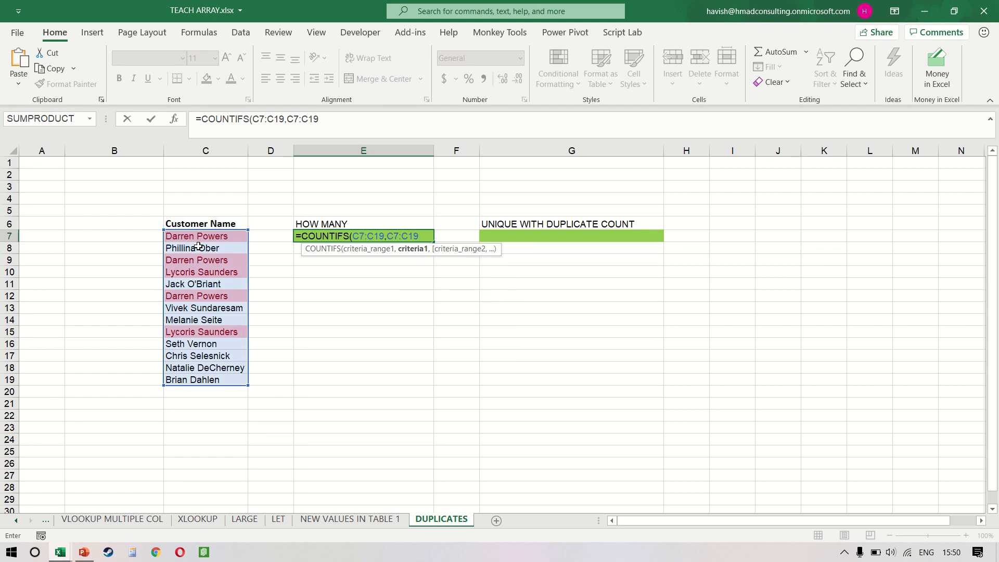
type(")")
key("Return")
Compare the spilled occurrence counts in the HOW MANY column with the customer names
key("Up")
key("ctrl+shift+Down")
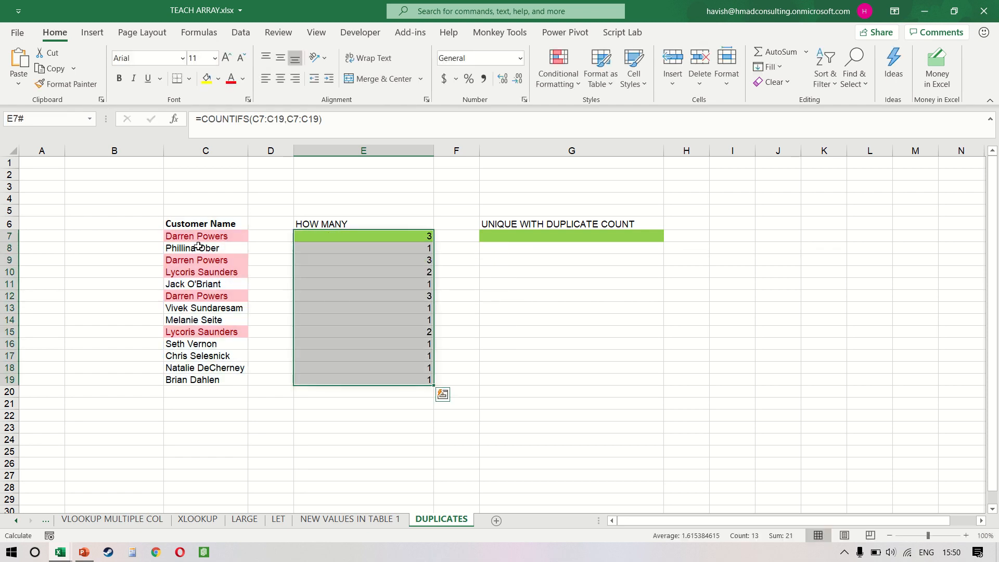
key("Down")
key("Up")
key("Down")
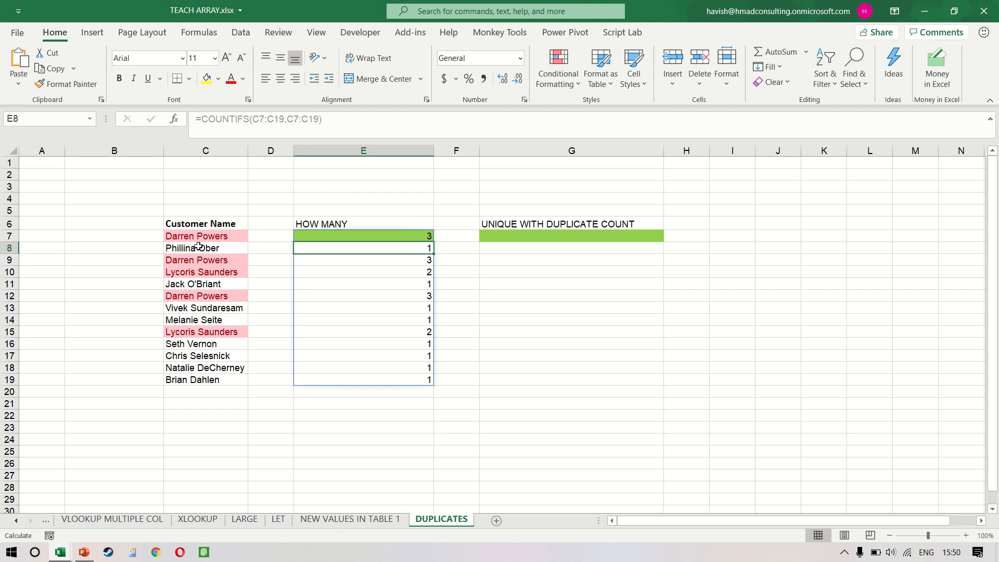
key("Down")
key("Down")
key("Down")
key("Down")
key("Down")
key("Up")
key("Up")
key("Up")
key("Up")
key("Up")
key("Up")
key("Left")
key("Left")
key("Right")
key("Right")
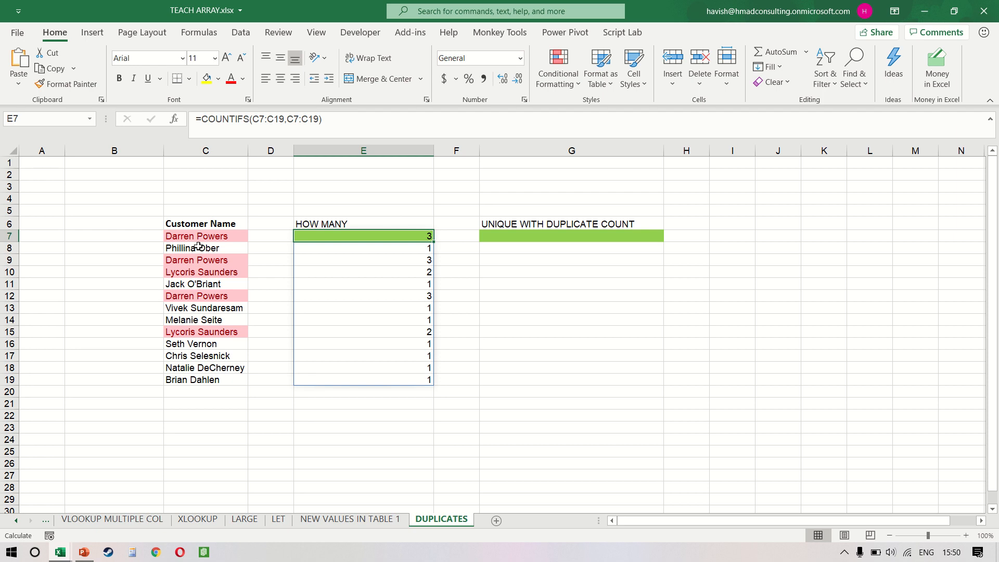
Append <>1 to the COUNTIFS formula in E7 to test which customer names are duplicated
key("F2")
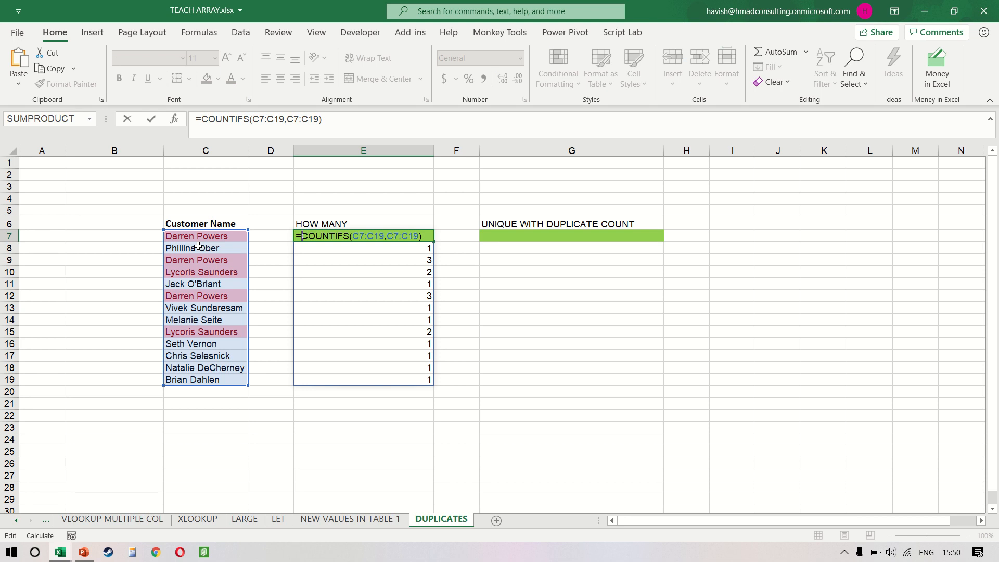
key("Right")
key("Right")
key("Right")
key("Right")
key("Right")
key("Right")
key("Right")
key("Right")
key("Right")
key("Right")
key("Right")
key("Right")
key("Right")
key("Right")
key("Right")
key("Right")
key("Right")
key("Right")
key("Right")
key("Right")
type("<>1")
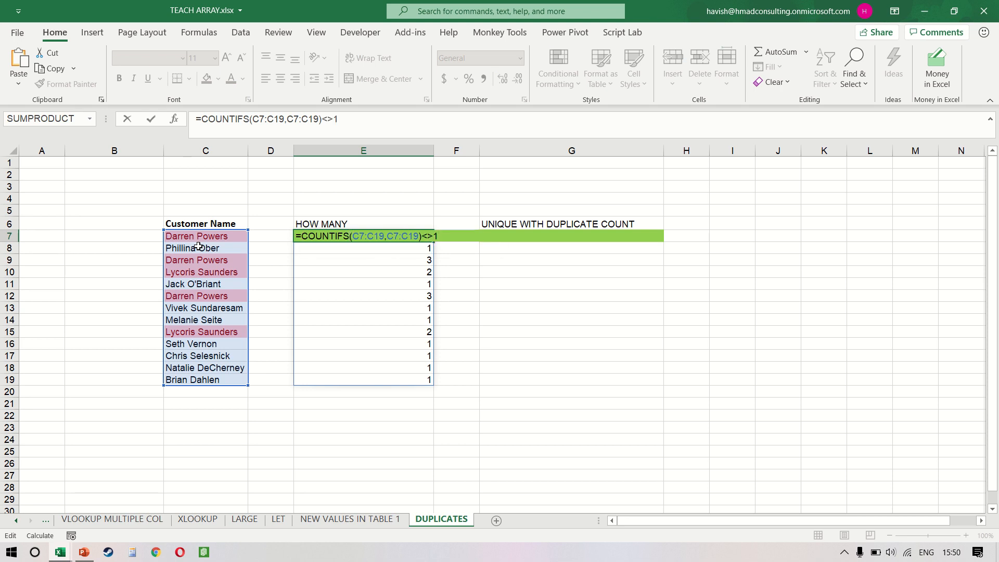
key("ctrl+Return")
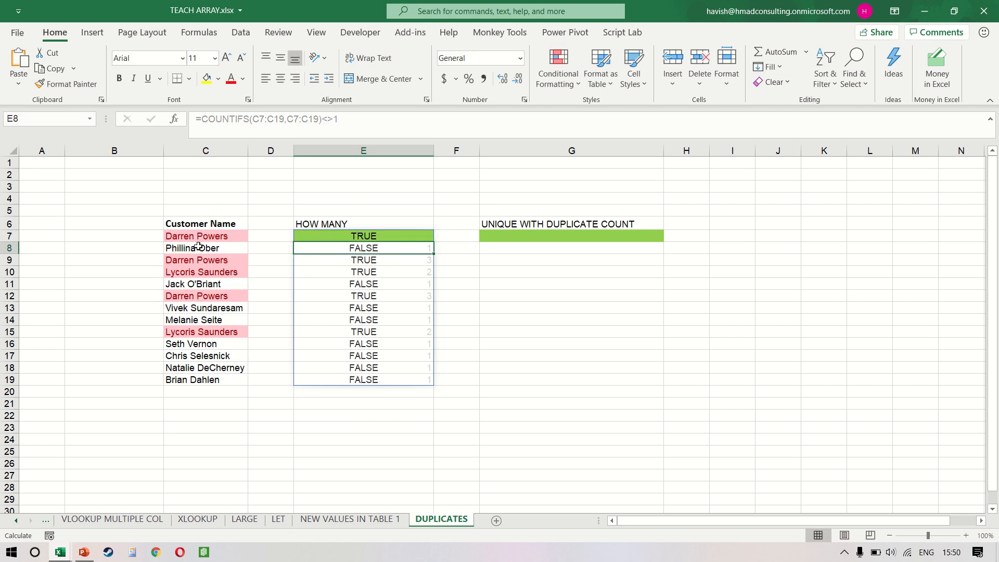
Check the spilled results of the duplicate test in column E against the highlighted customer names
key("ctrl+shift+Down")
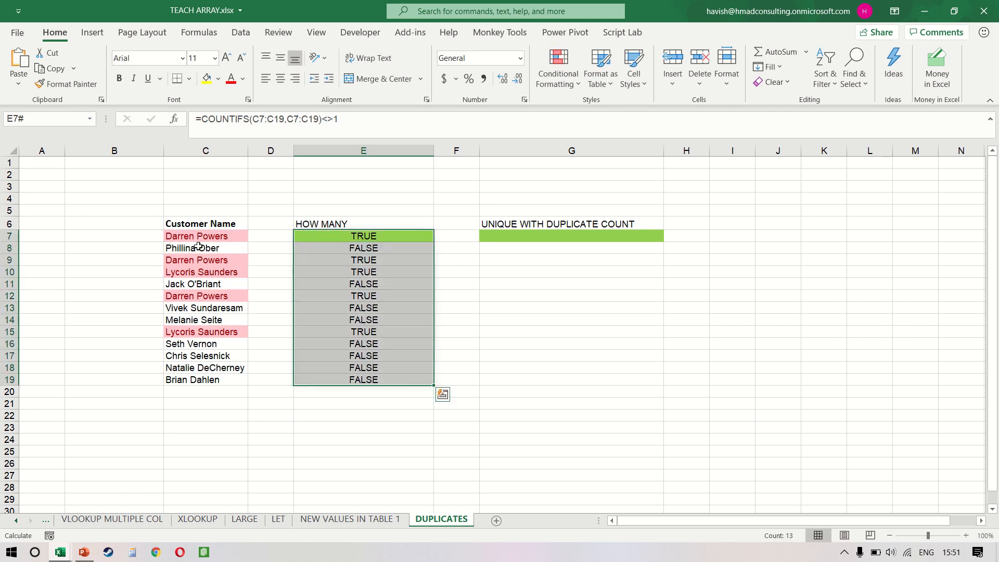
key("Down")
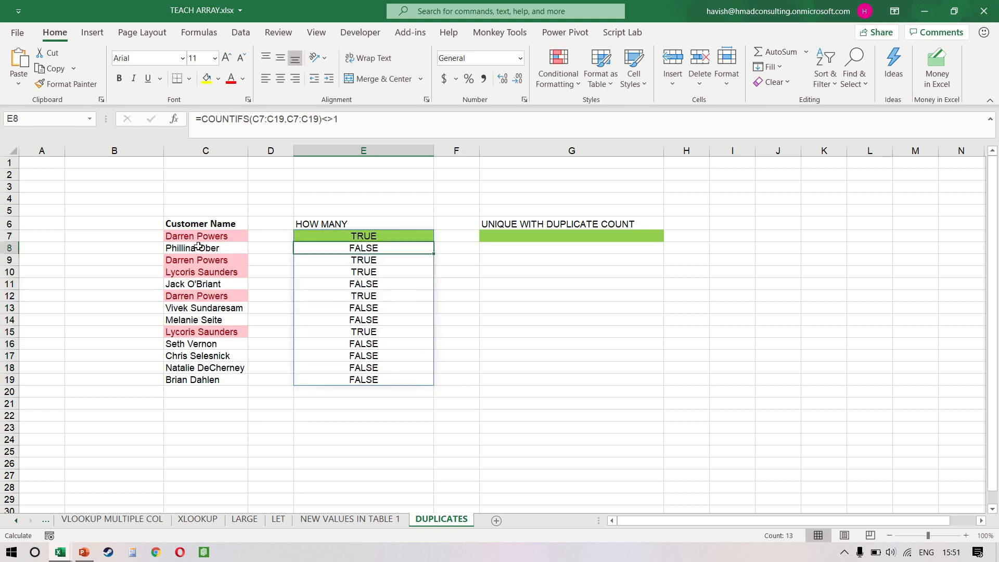
key("Down")
key("Up")
key("Up")
key("Down")
key("Up")
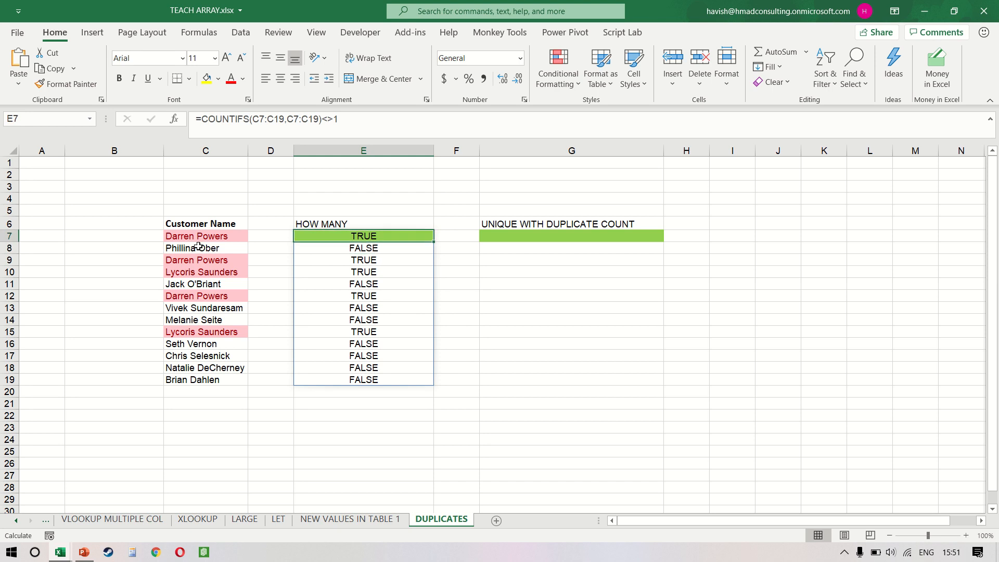
key("Left")
key("Right")
key("Down")
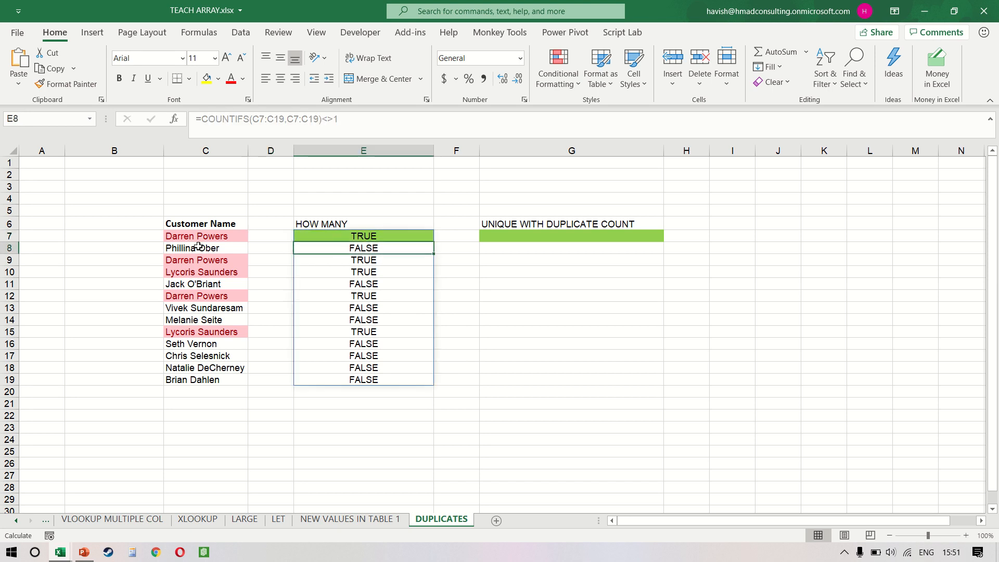
key("Down")
key("Down")
key("Down")
key("Down")
key("Down")
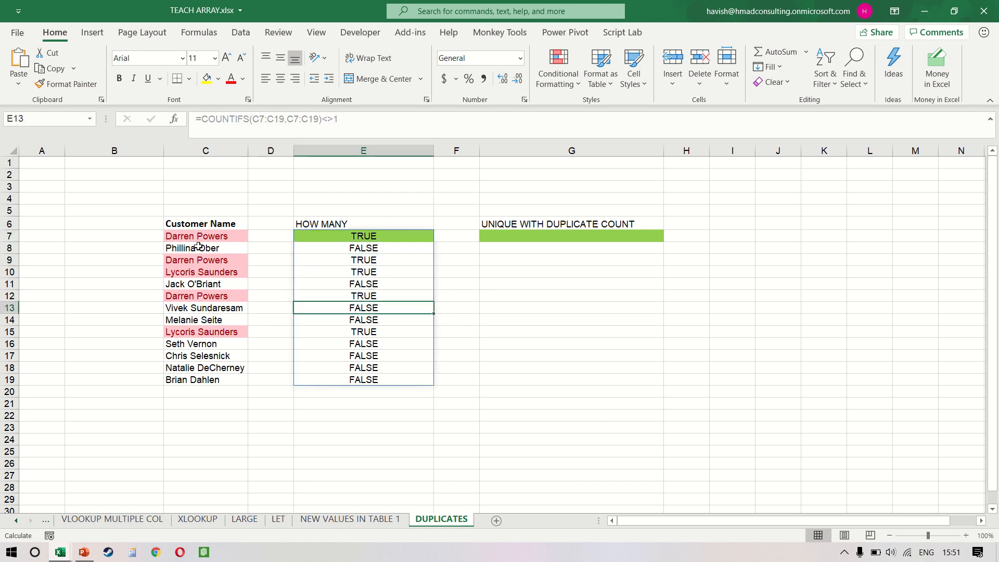
key("Down")
Wrap the COUNTIFS duplicate test in E7 in parentheses and multiply it by 1 to convert TRUE/FALSE into numbers
key("Up")
key("Up")
key("Up")
key("Up")
key("Up")
key("Up")
key("Up")
key("F2")
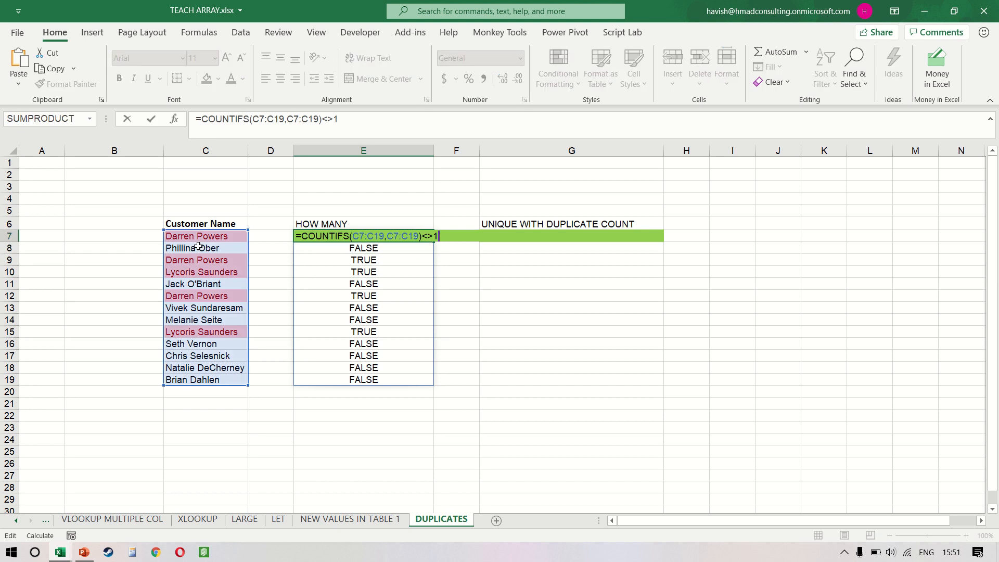
key("Left")
key("Left")
key("Left")
key("Left")
key("Left")
key("Left")
key("Left")
key("Left")
key("Left")
key("Left")
key("Left")
key("Left")
key("Left")
key("Left")
key("Left")
key("Left")
key("Left")
key("Left")
key("Left")
key("Left")
type("(")
key("End")
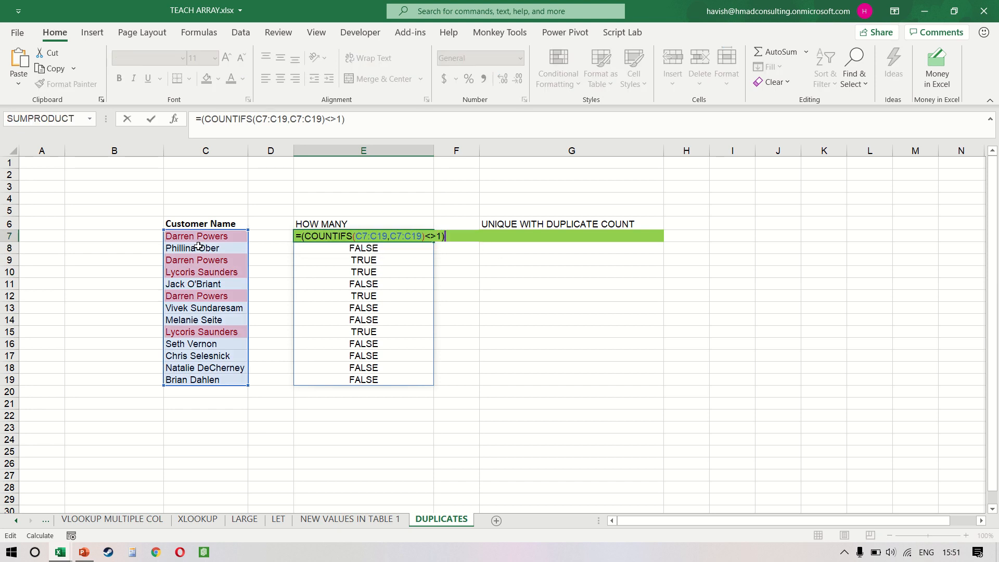
type("*1")
key("Return")
key("Up")
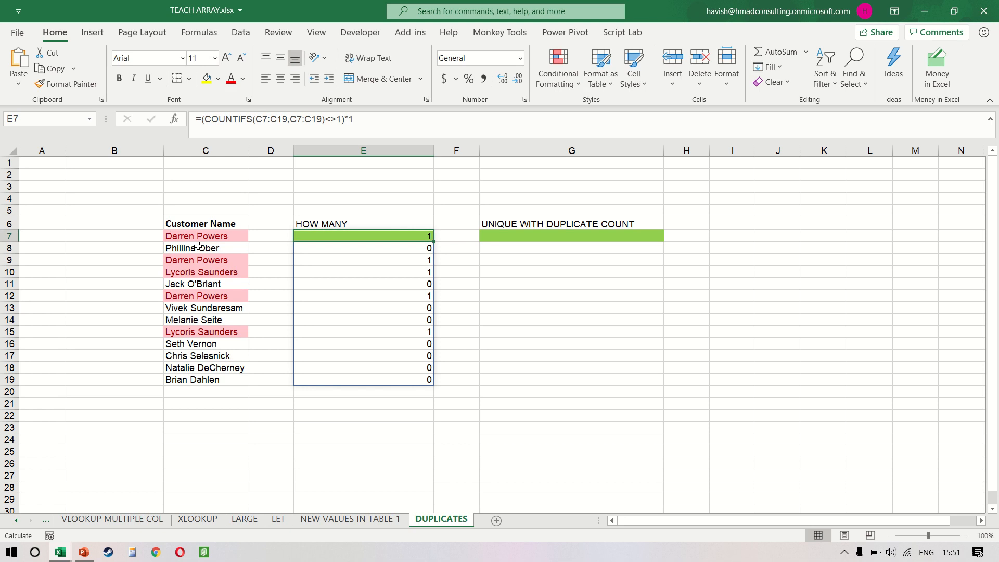
Try to total the duplicate flags by adding SUM in front of the existing parenthesis in the E7 formula
key("F2")
key("Home")
key("Right")
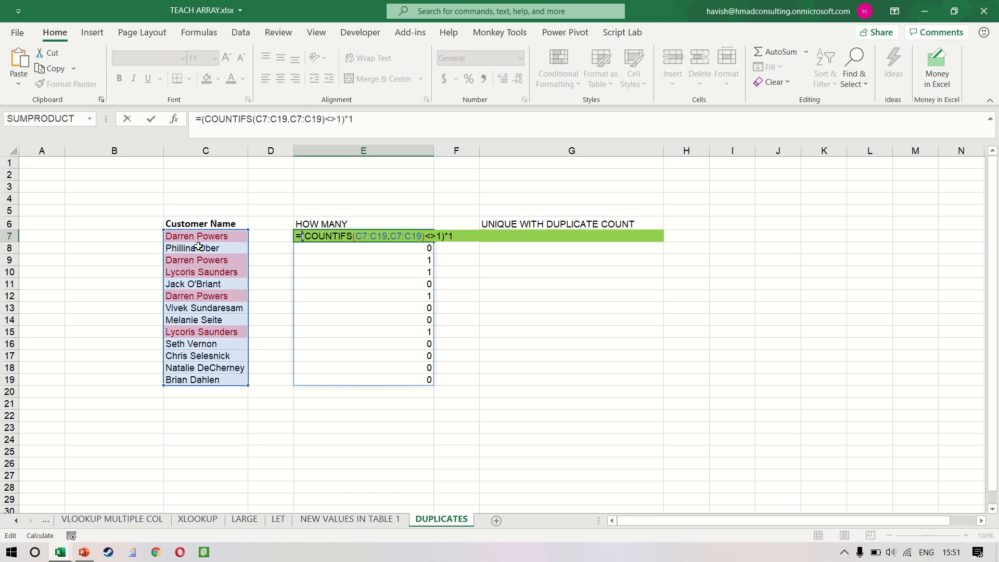
type("SUM")
key("End")
type(")")
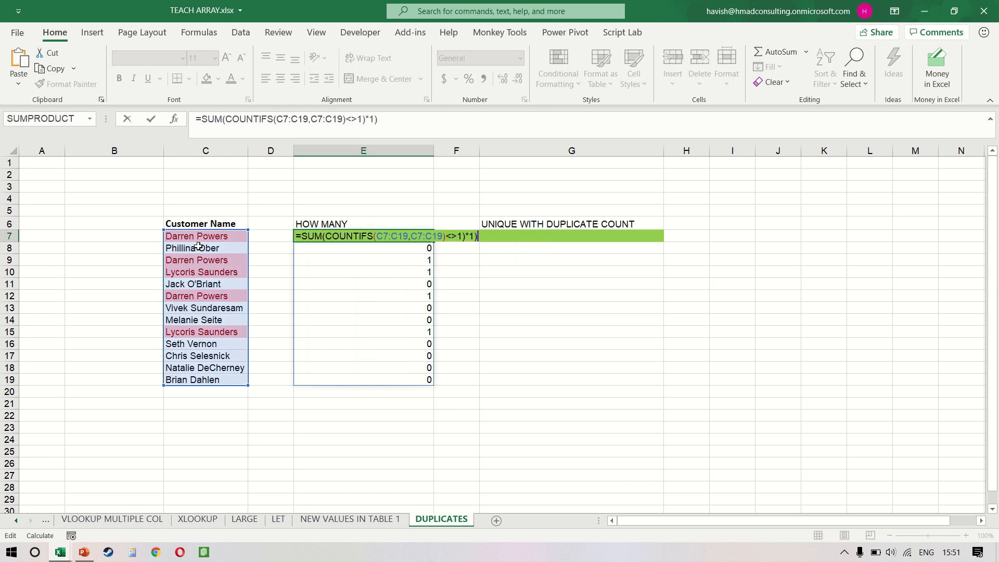
key("Return")
key("Return")
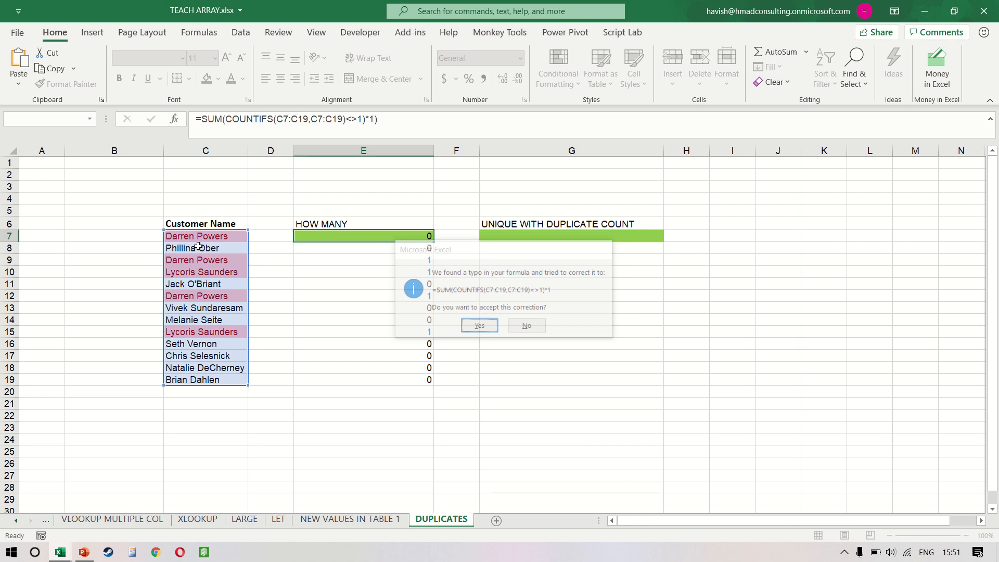
Remove SUM from the E7 formula, leaving =(COUNTIFS(C7:C19,C7:C19)<>1)*1
key("F2")
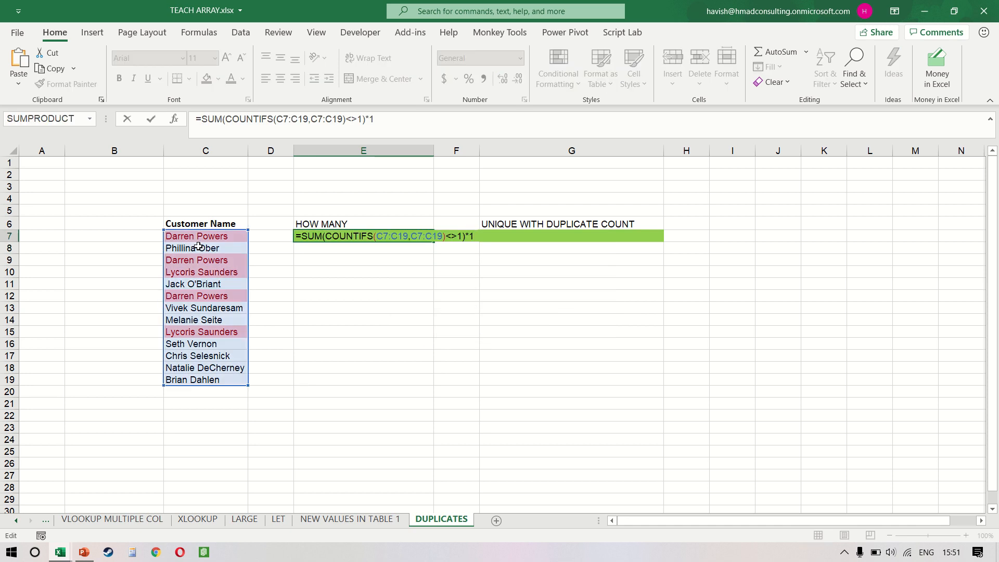
key("Left")
key("Home")
key("Right")
key("Delete")
key("Delete")
key("Delete")
key("Return")
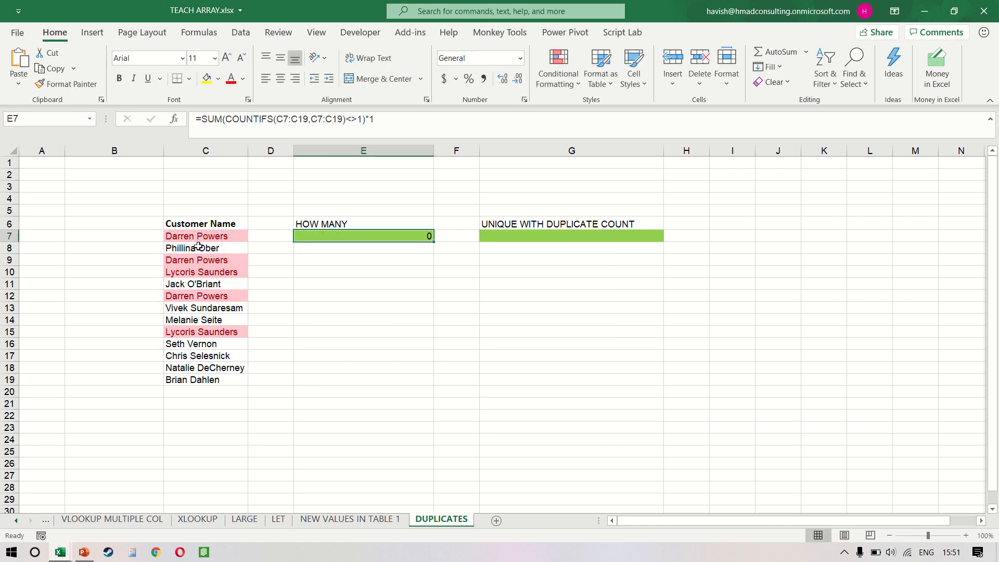
Enclose the whole E7 expression in SUM as =SUM((COUNTIFS(C7:C19,C7:C19)<>1)*1) to count the duplicated entries
key("Up")
key("F2")
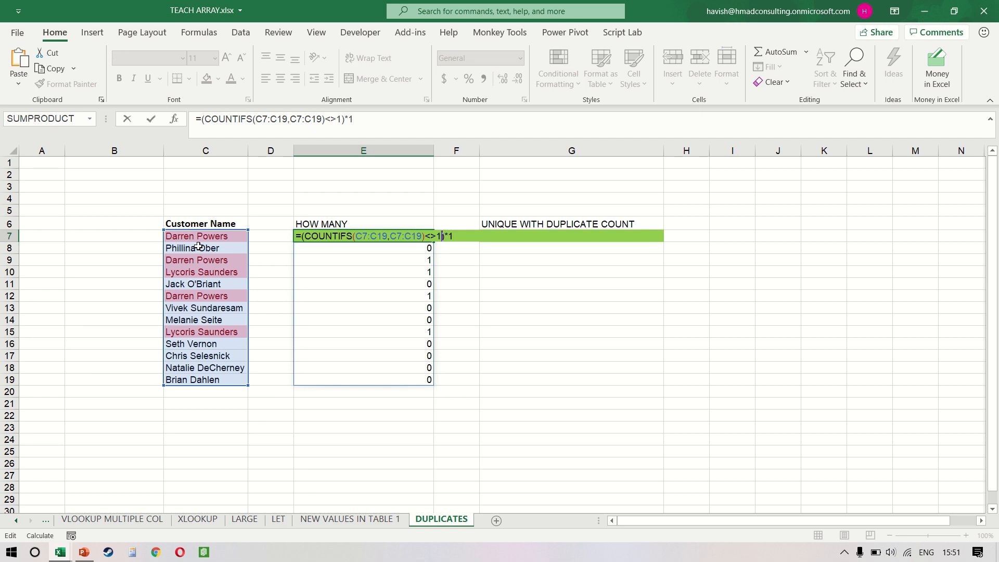
key("Home")
key("Right")
type("SUM(")
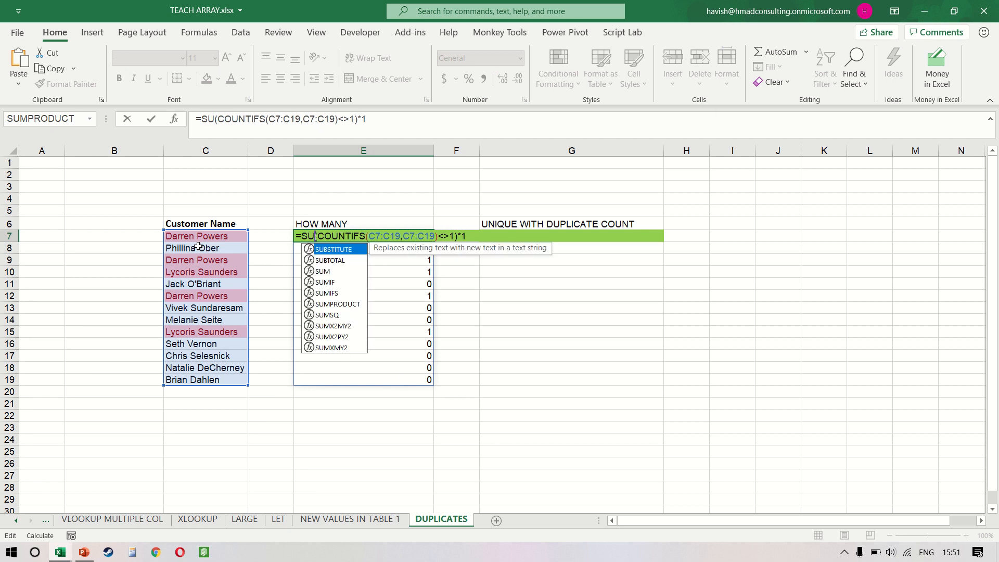
key("End")
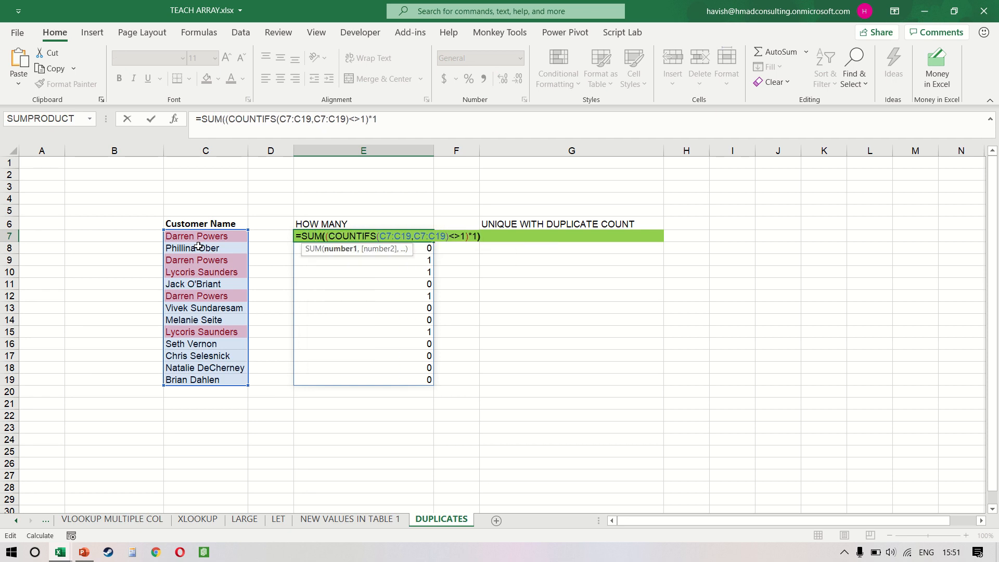
type(")")
key("ctrl+Return")
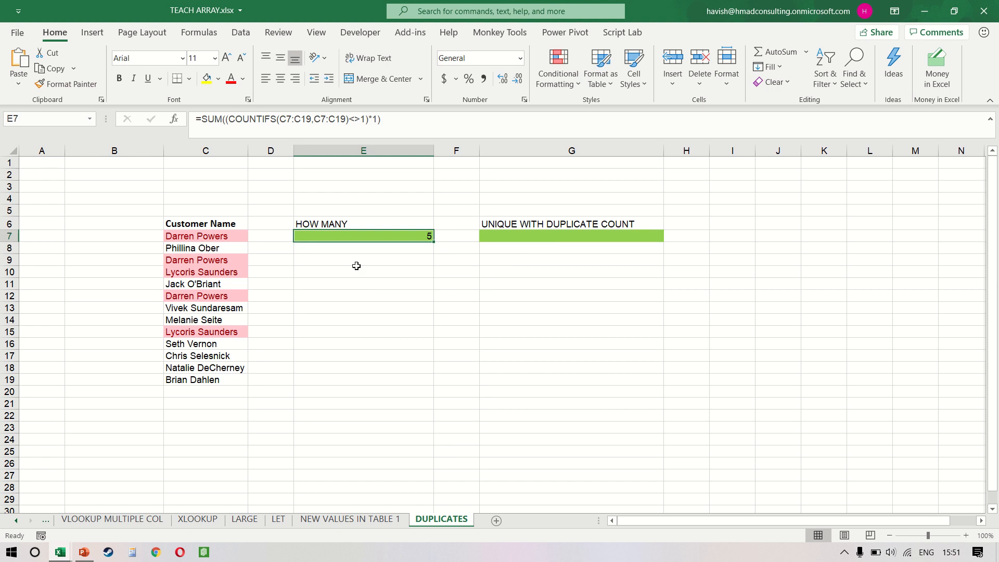
Copy the customer name in C16 over the one in C19 to test the duplicate count
key("Left")
key("Left")
key("Left")
key("Down")
key("Right")
key("Down")
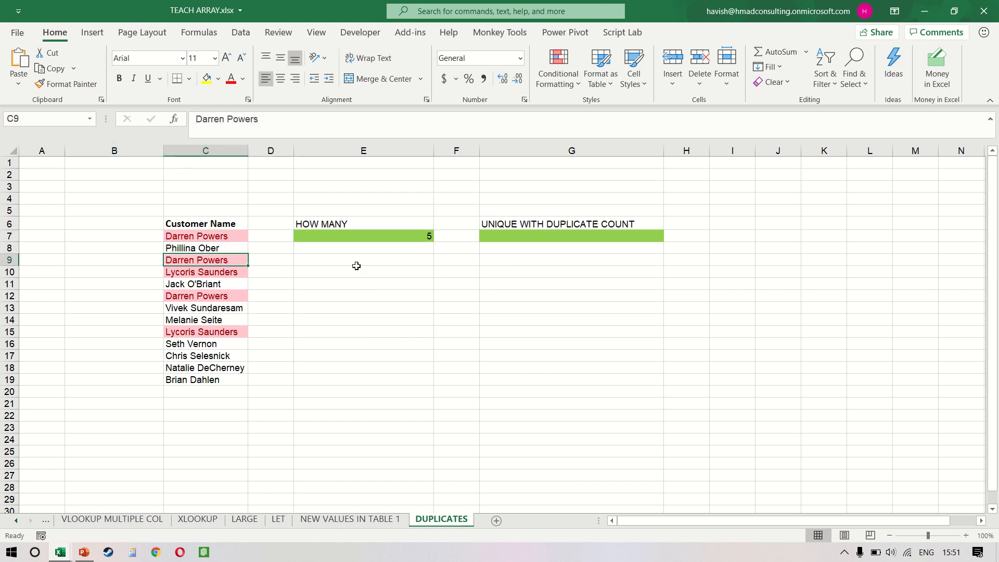
key("Down")
key("Down")
key("Down")
key("Down")
key("Down")
key("Down")
key("Down")
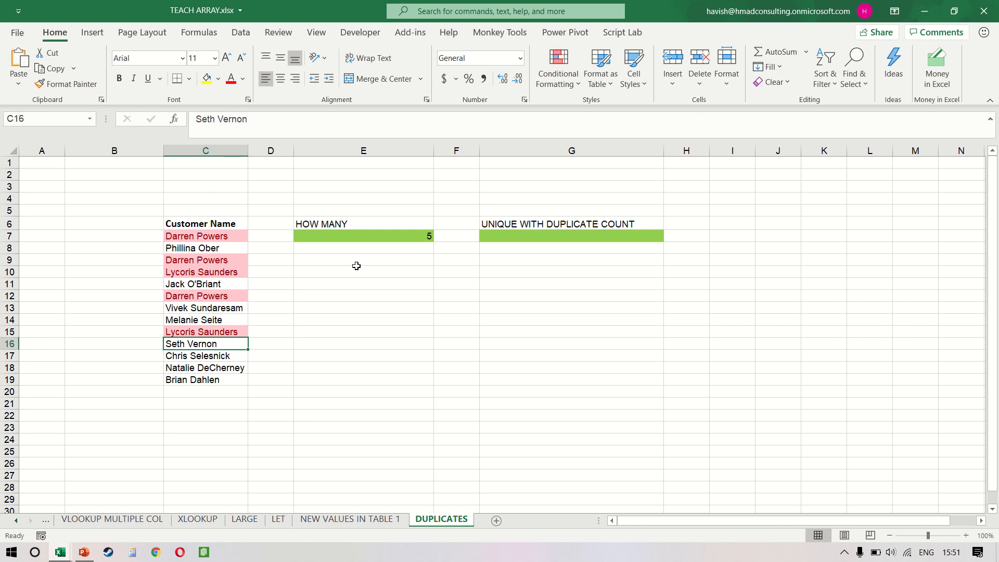
key("ctrl+c")
key("Down")
key("Down")
key("Down")
key("ctrl+v")
key("Up")
key("Up")
key("Right")
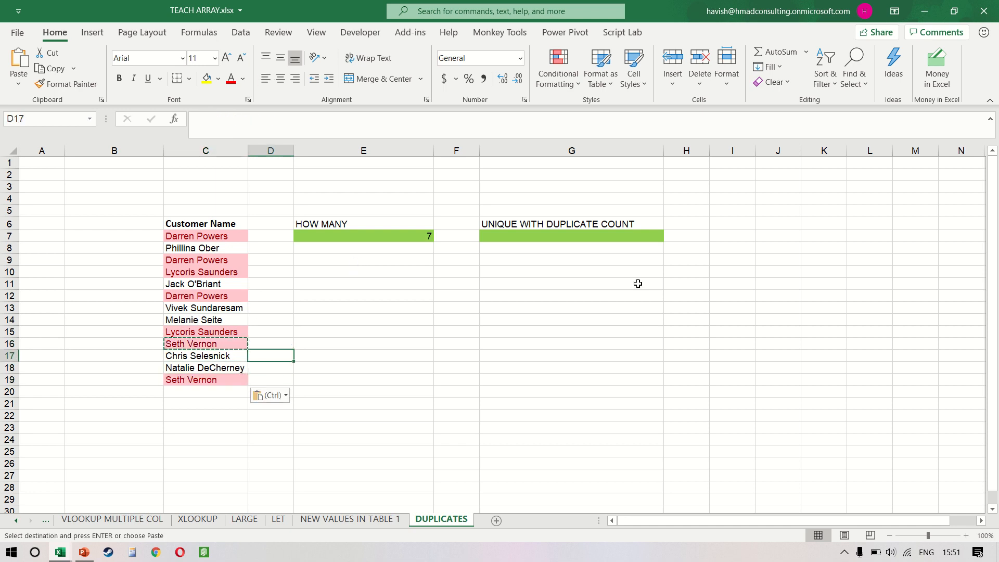
Undo the name pasted into C19, go to G7 and cancel the pending copy
key("Right")
key("Up")
key("Right")
key("Left")
key("Up")
key("Up")
key("ctrl+z")
key("Up")
key("Right")
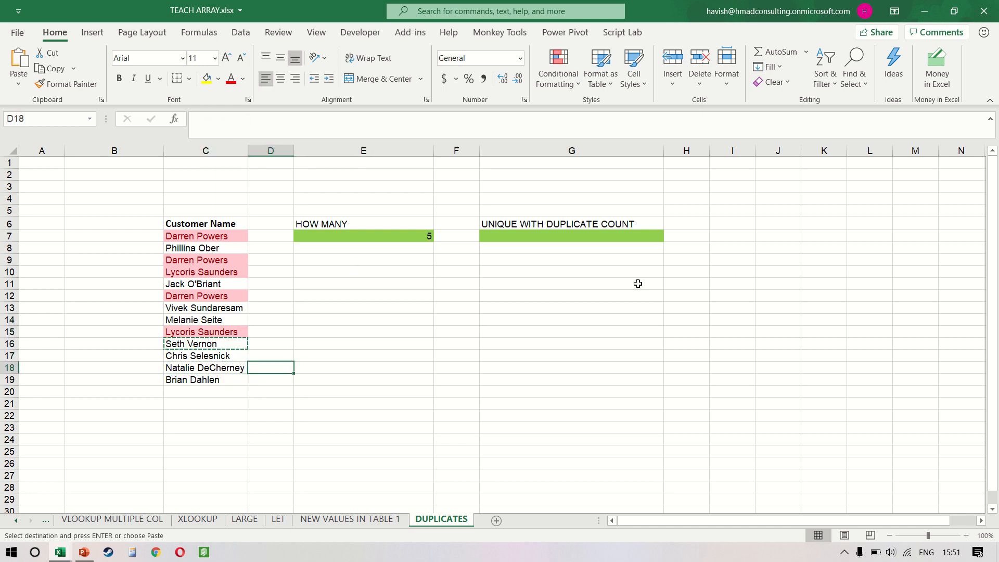
key("Up")
key("Right")
key("Up")
key("Right")
key("Up")
key("Right")
key("Up")
key("Up")
key("Up")
key("Up")
key("Up")
key("Up")
key("Up")
key("Up")
key("Escape")
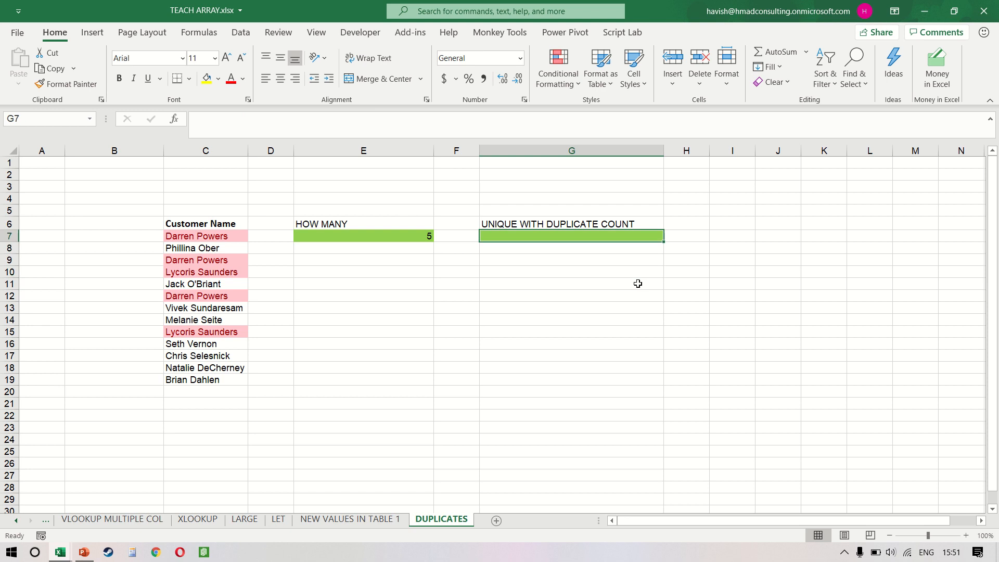
Highlight the customer names in C7:C19 and return to G7 under UNIQUE WITH DUPLICATE COUNT
key("F2")
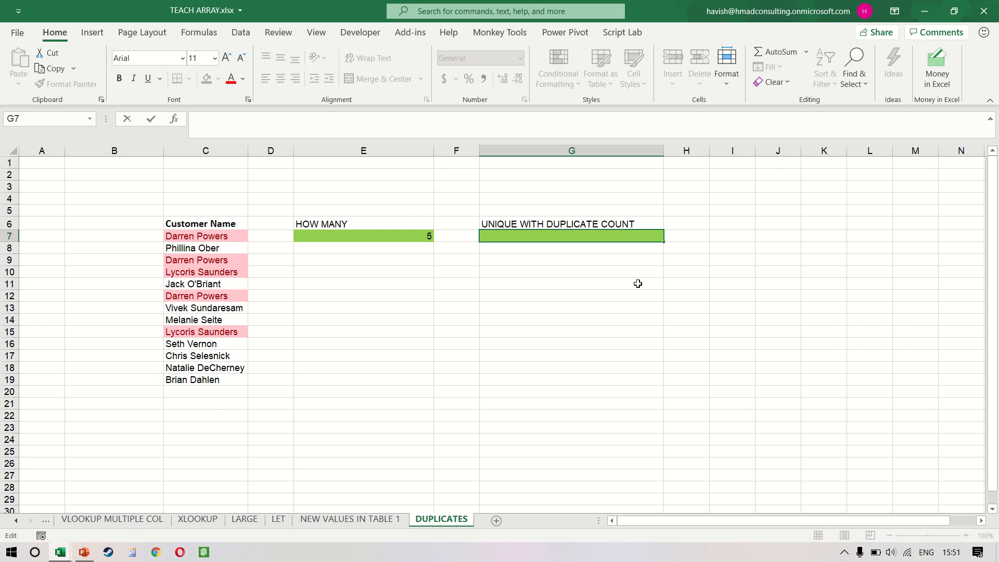
key("Escape")
key("Left")
key("Left")
key("Left")
key("Left")
key("ctrl+shift+Down")
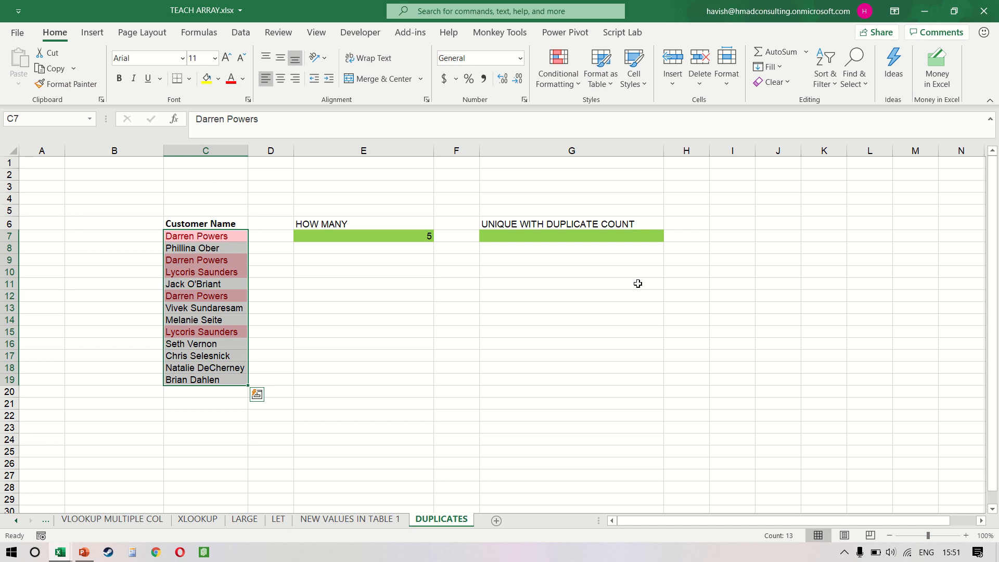
key("Right")
key("Right")
key("Right")
key("Right")
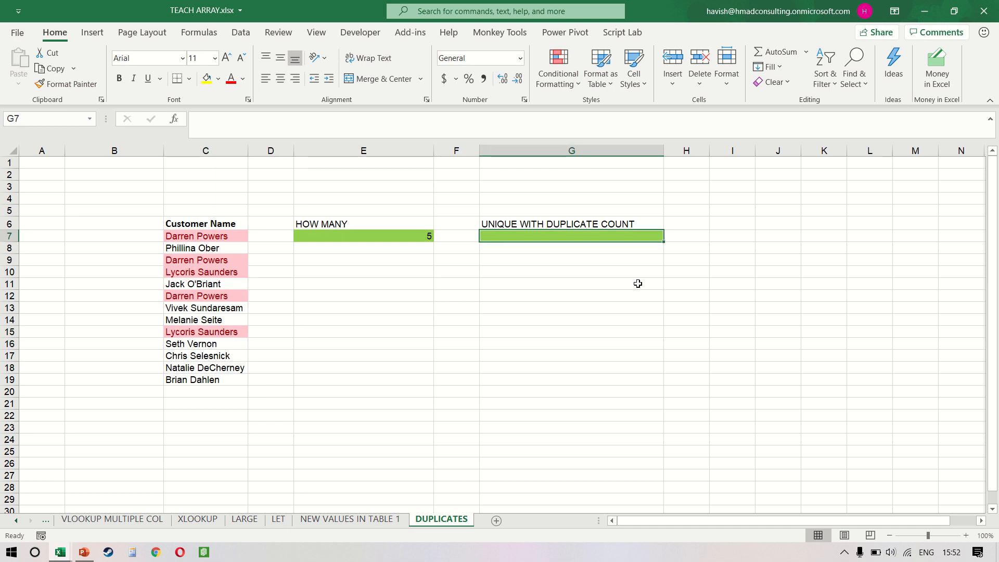
Enter sample results in G7 and G8: the customer names from C7 and C8, each followed by 1
key("Caps_Lock")
type("Darren")
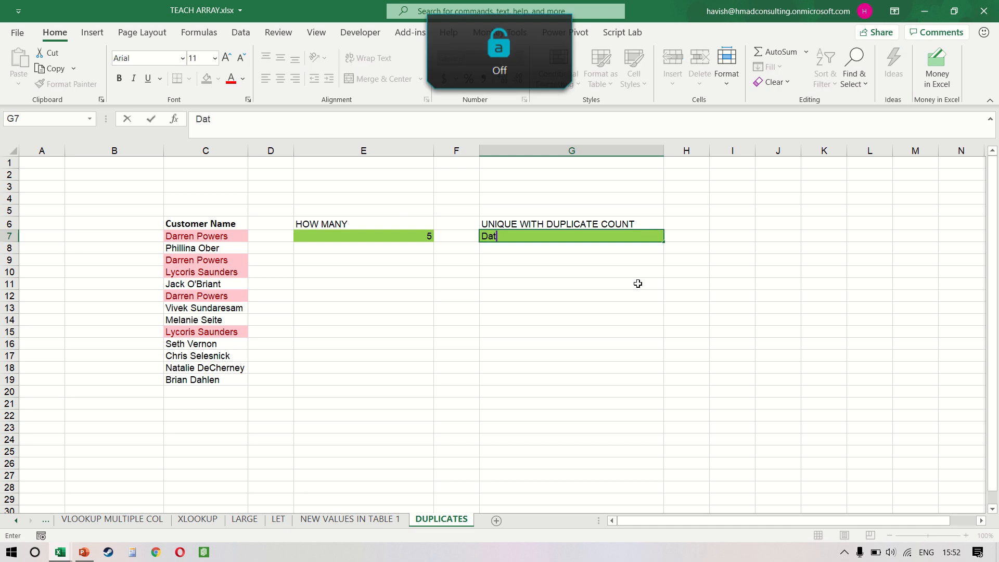
key("BackSpace")
key("BackSpace")
key("BackSpace")
key("BackSpace")
type("rren ")
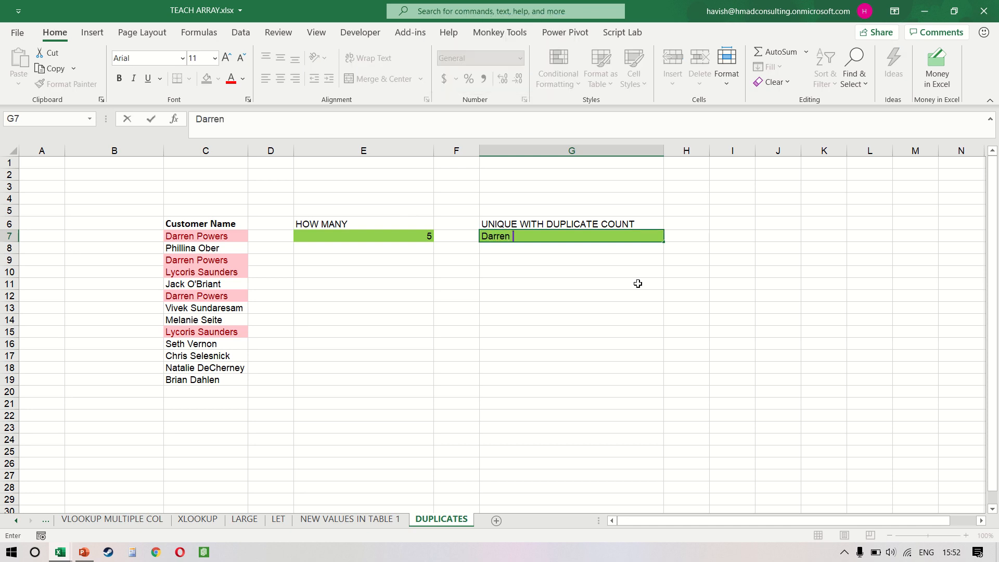
type("Powers 1")
key("Return")
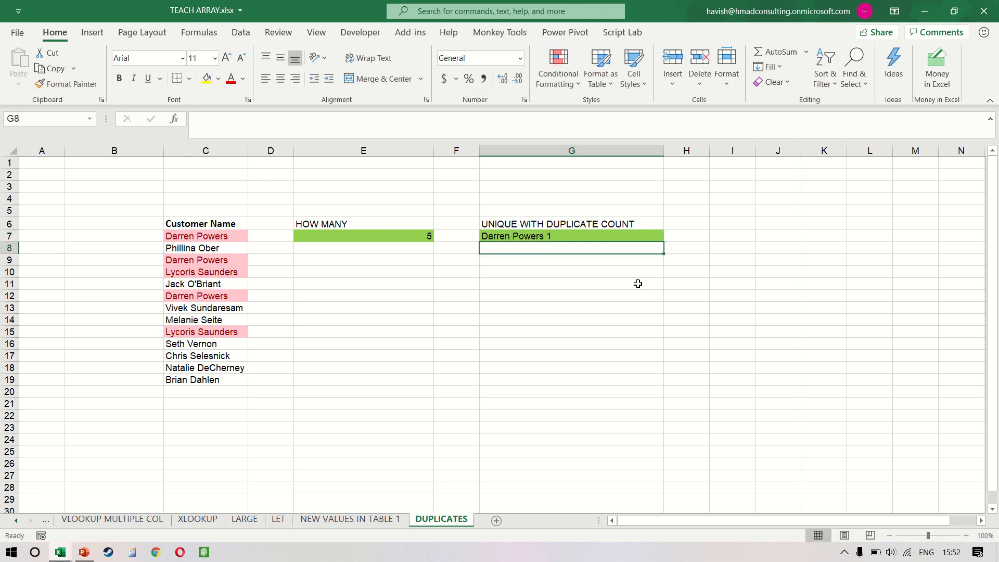
type("Phillina ")
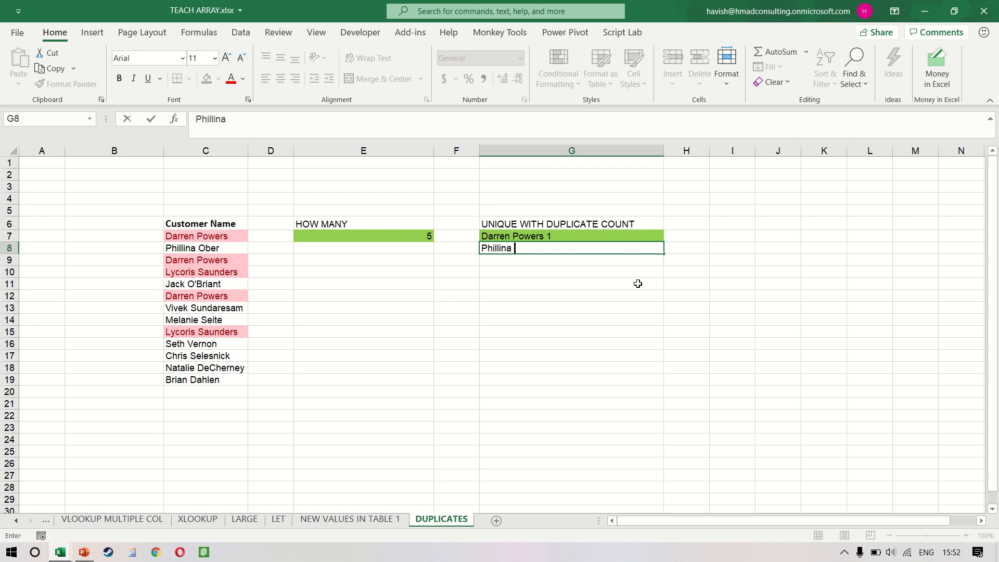
type("Ober 1")
key("Return")
Copy the sample entry in G7 to G9 and change its trailing number to 2
key("Up")
key("Up")
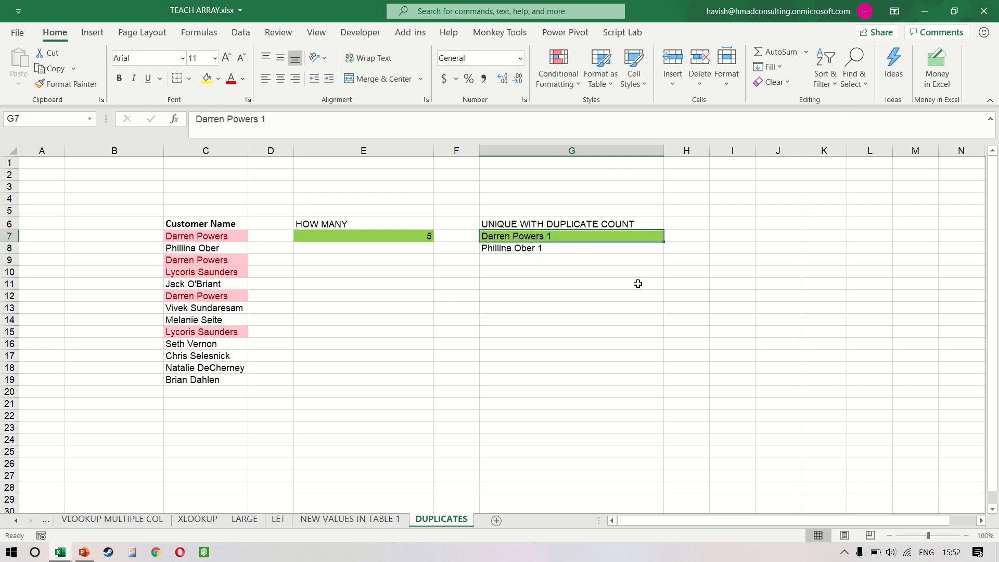
key("ctrl+c")
key("Down")
key("Down")
key("ctrl+v")
key("F2")
key("BackSpace")
type("2")
key("Return")
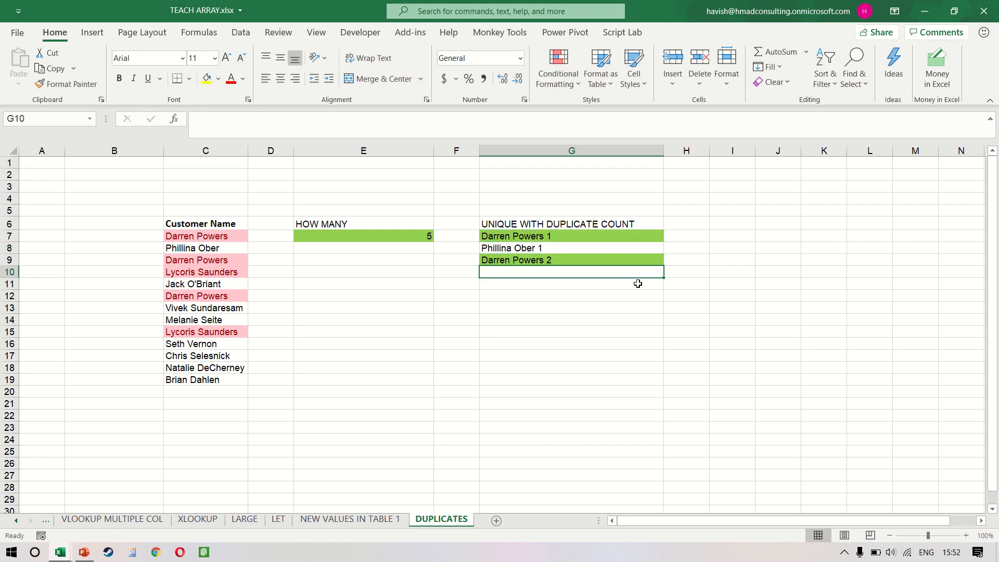
Highlight the sample entries in G7:G9 and clear their contents
key("Up")
key("Up")
key("Up")
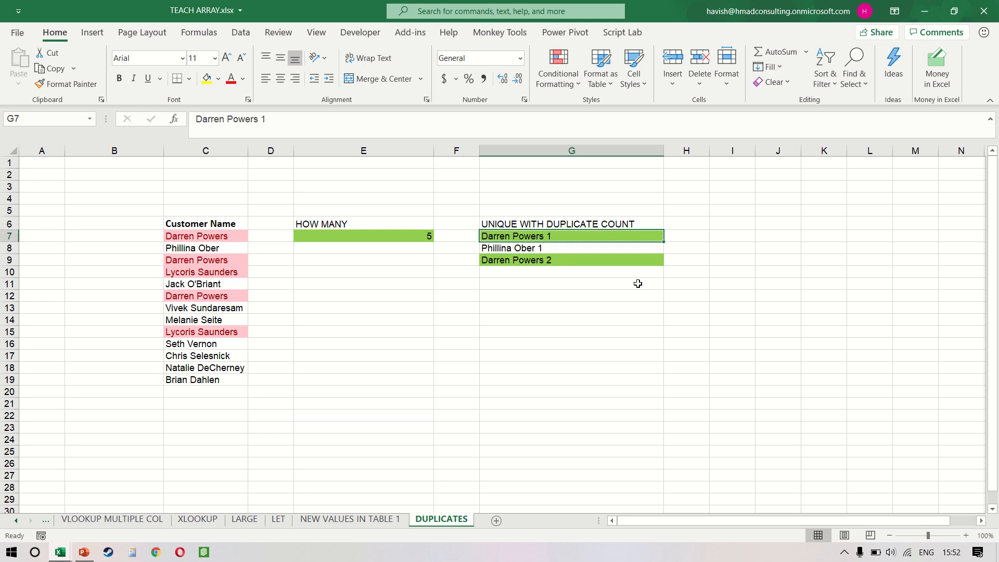
key("shift+Down")
key("shift+Down")
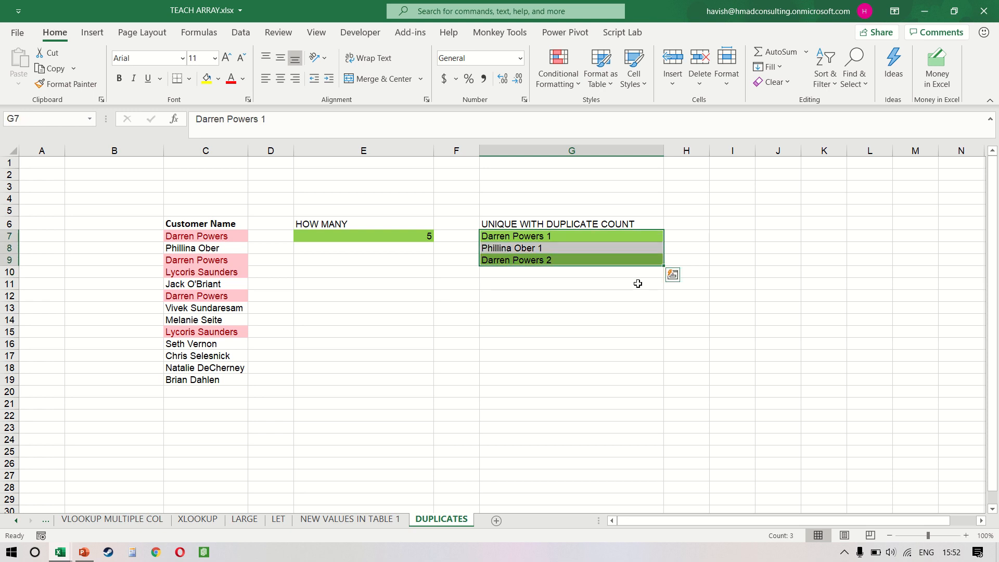
key("Up")
key("Down")
key("shift+Down")
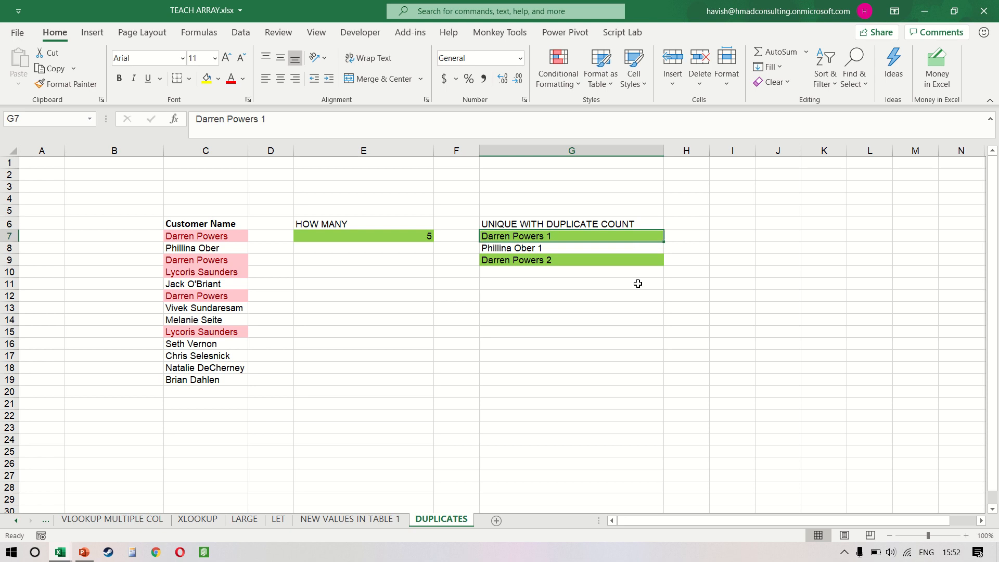
key("shift+Down")
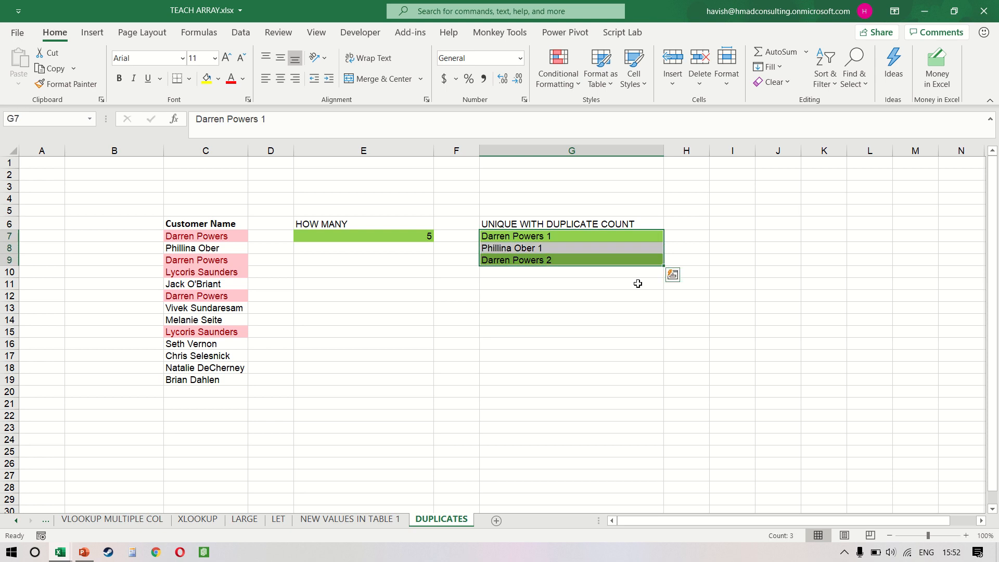
key("Delete")
key("Up")
key("Down")
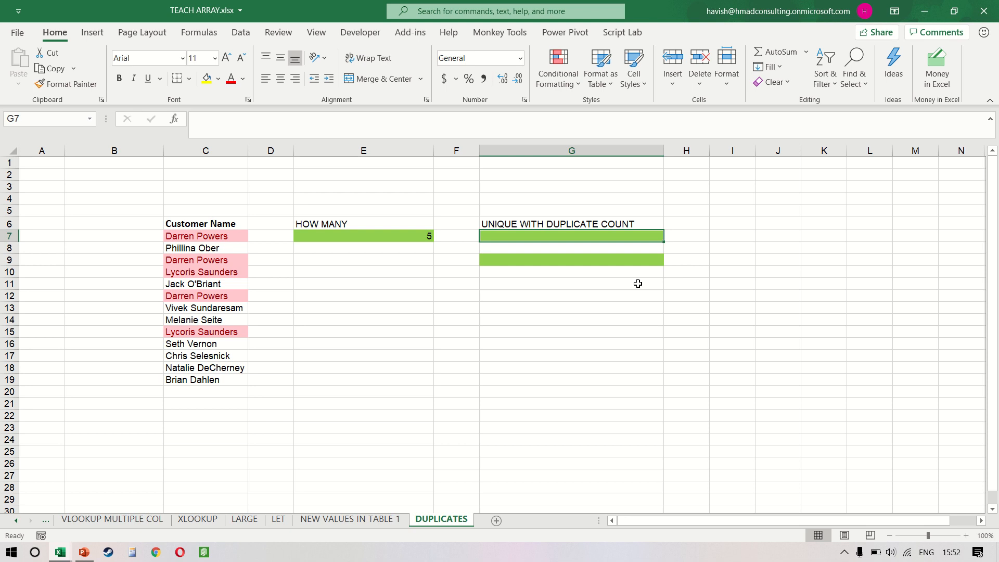
Enter =UNIQUE(C7:C19) in G7 to list each customer name once
type("=")
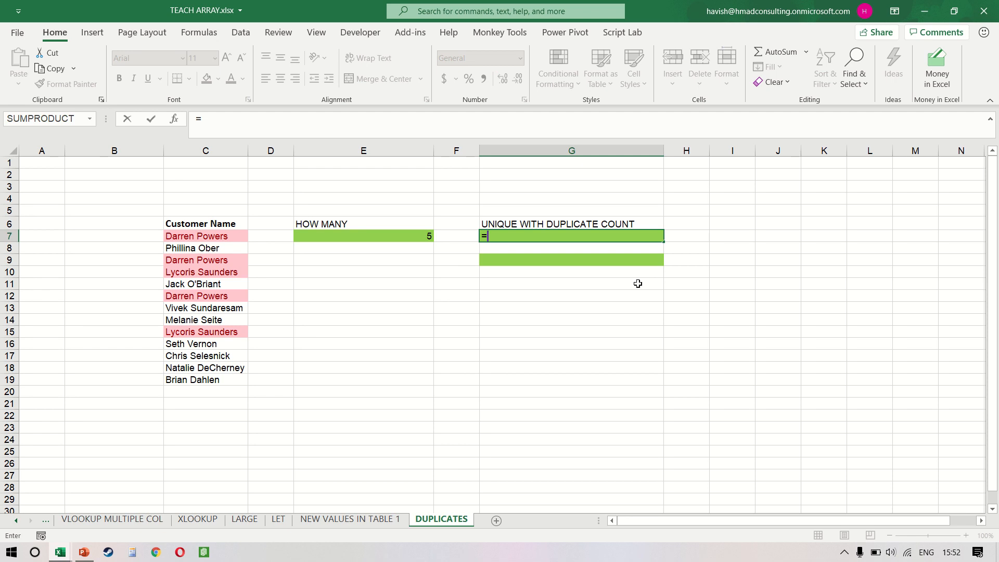
type("unique")
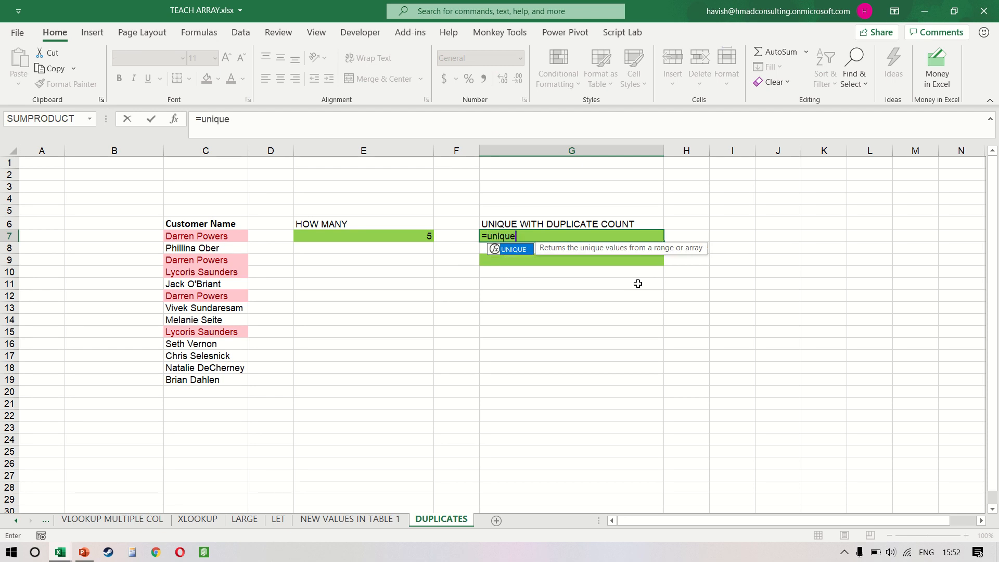
key("Tab")
key("Left")
key("Left")
key("Left")
key("Left")
key("ctrl+shift+Down")
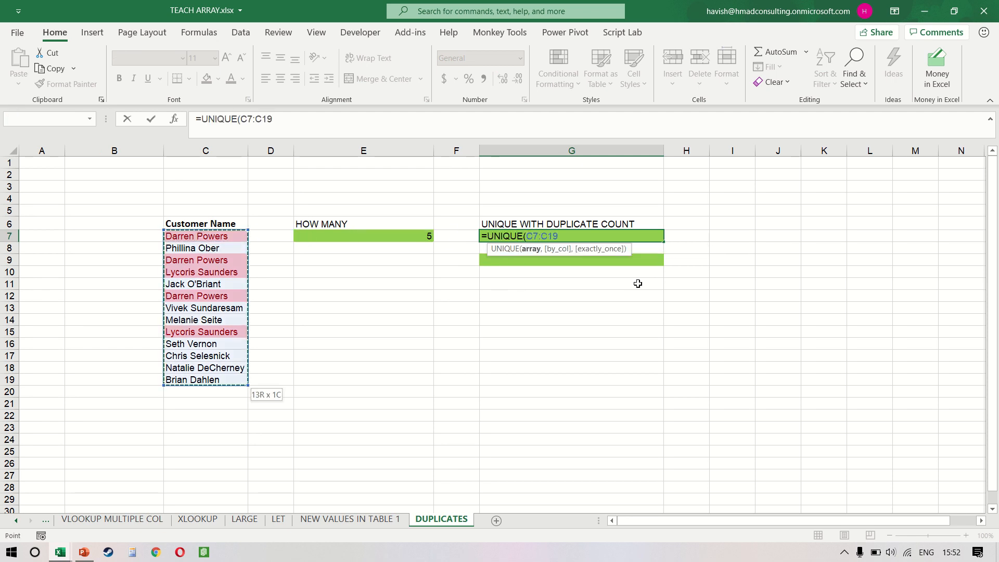
key("Return")
key("Up")
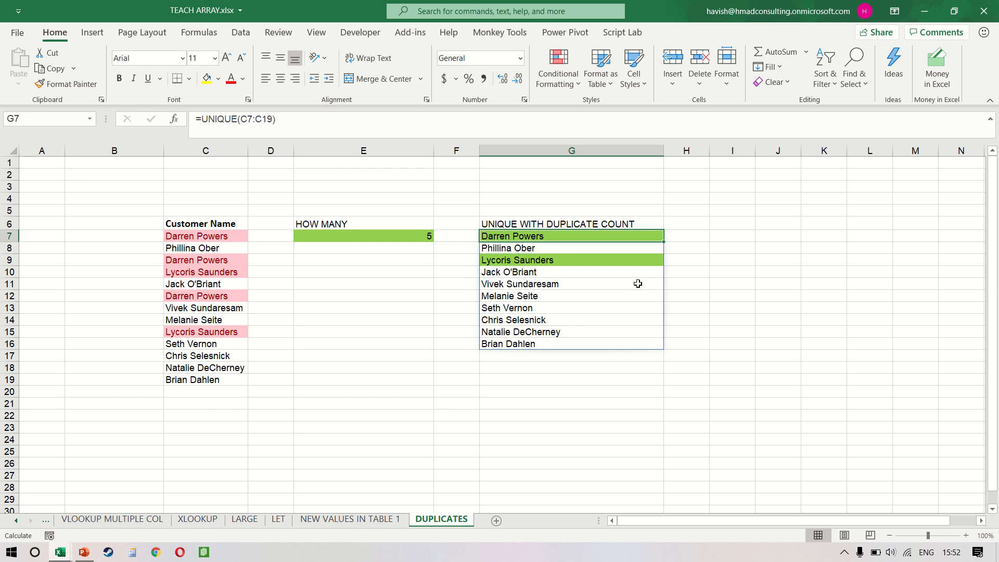
Extend the G7 formula to =UNIQUE(C7:C19) & " " & COUNTIFS(C17:C19,UNIQUE(C17:C19))
key("F2")
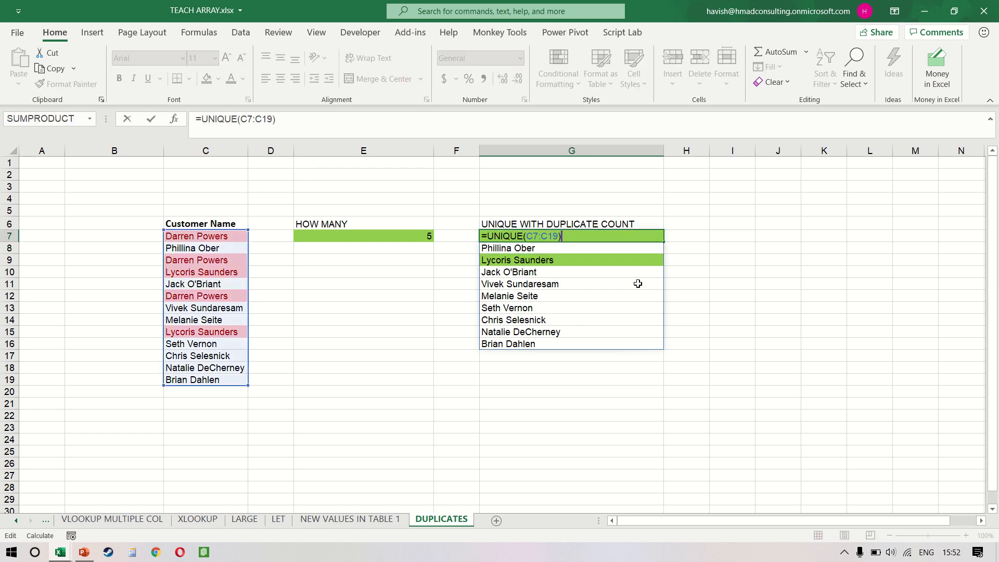
type("& \" \" & countifs")
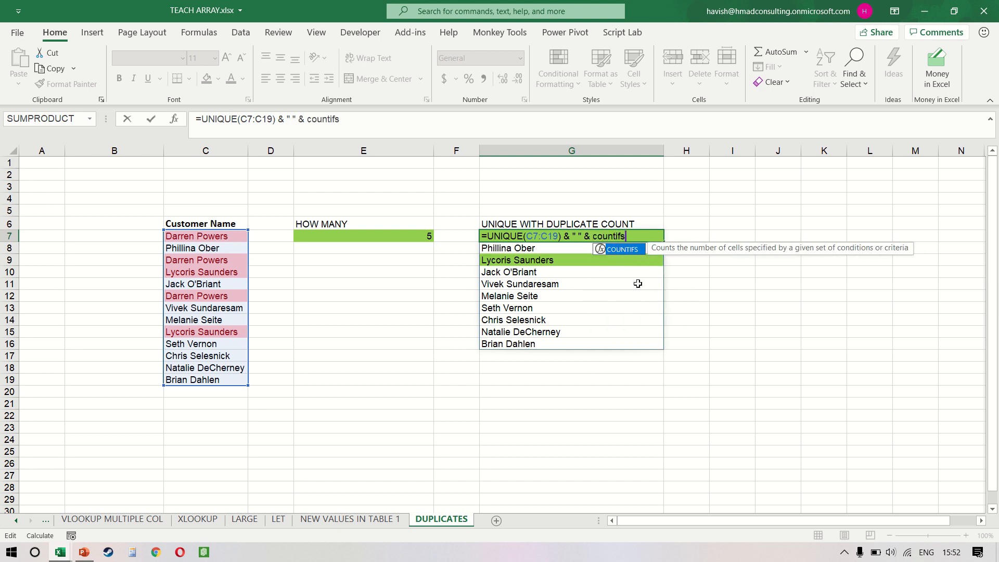
key("Tab")
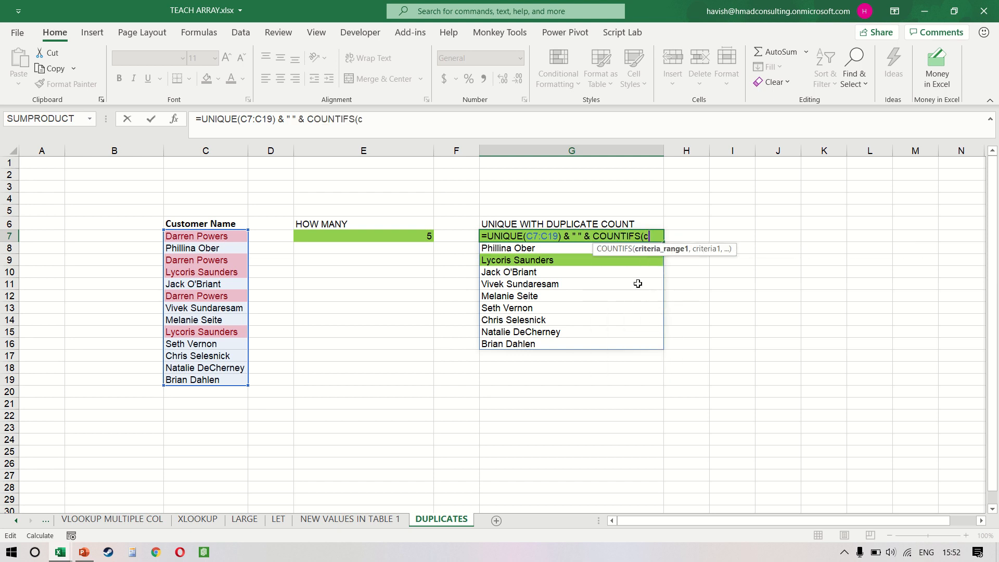
type("c17:c19,")
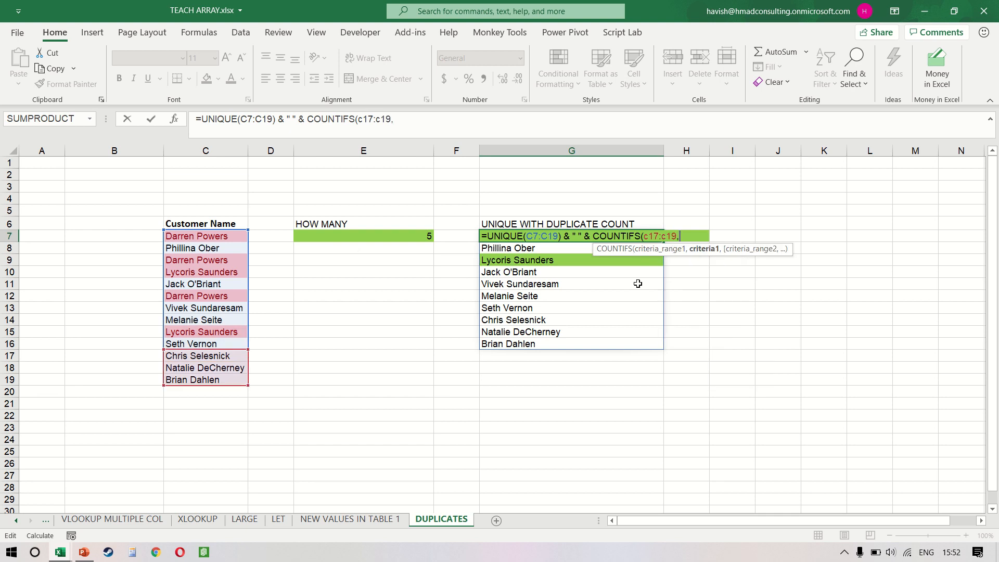
type("unique")
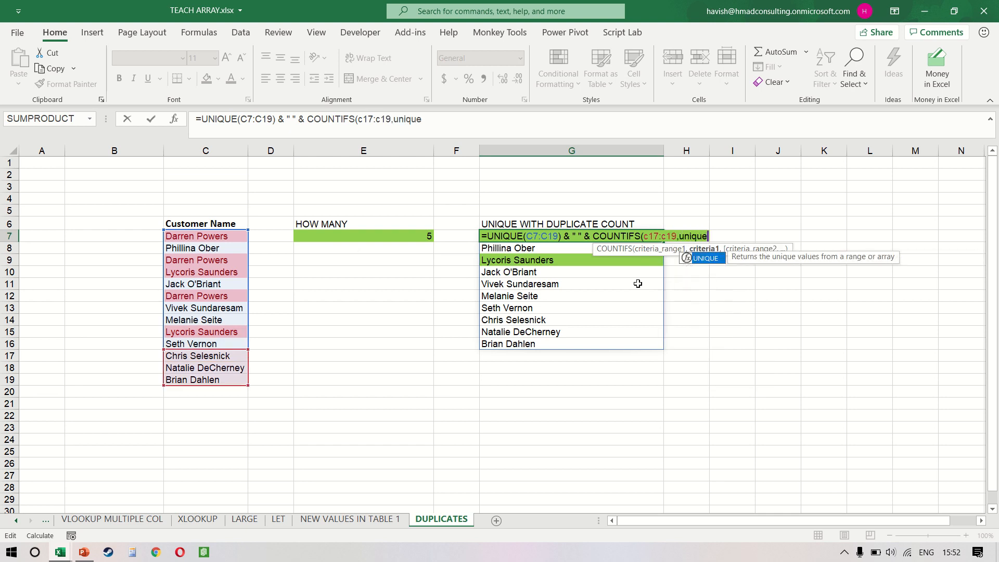
key("Tab")
type("c17:c")
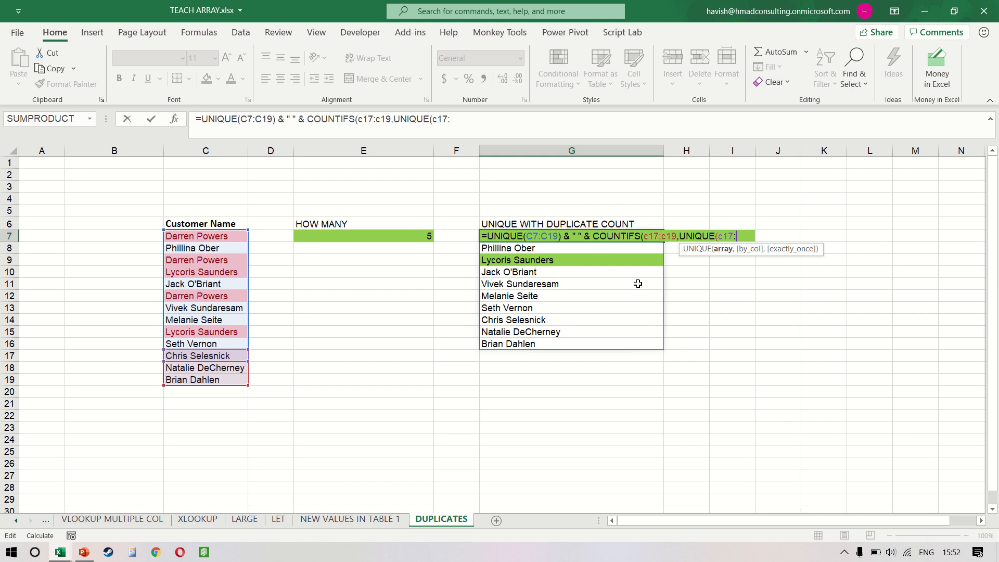
type("19")
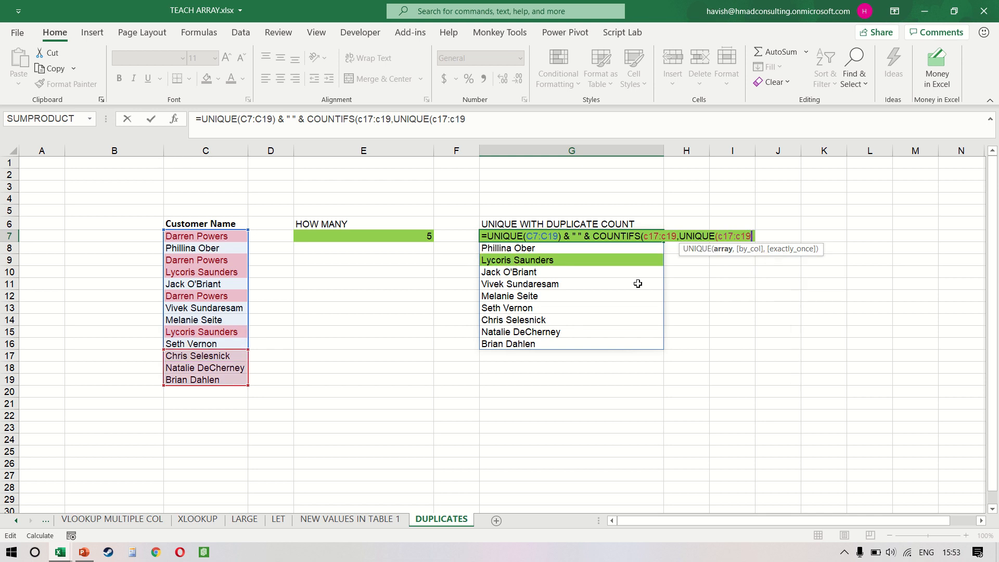
type("))")
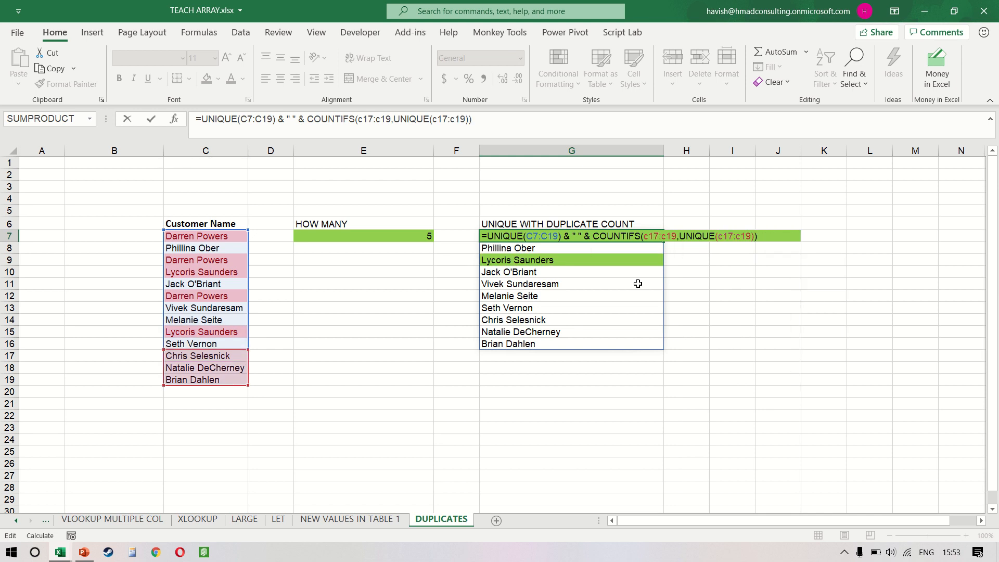
key("ctrl+Return")
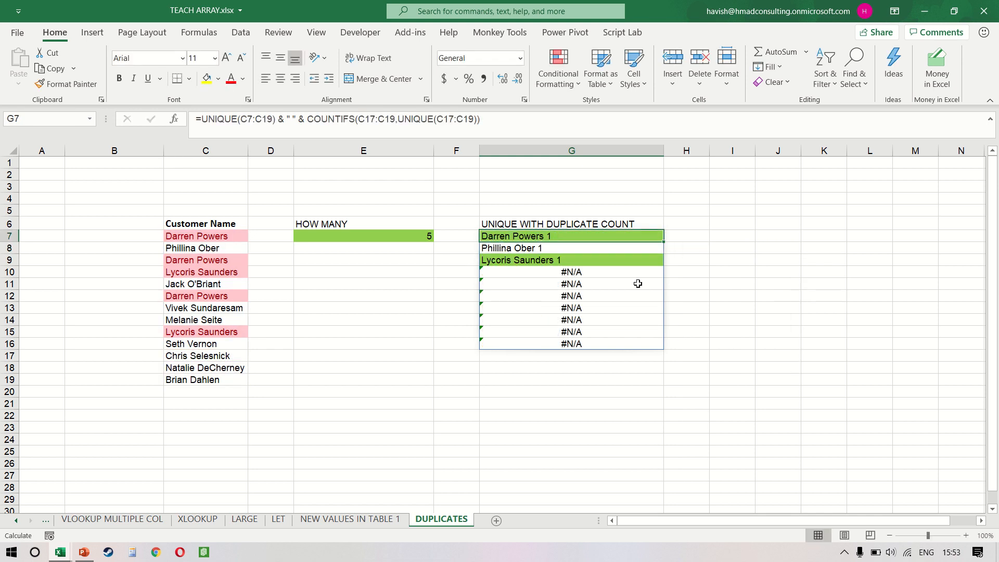
Try to change the start of the inner UNIQUE range in the G7 formula to C7
key("F2")
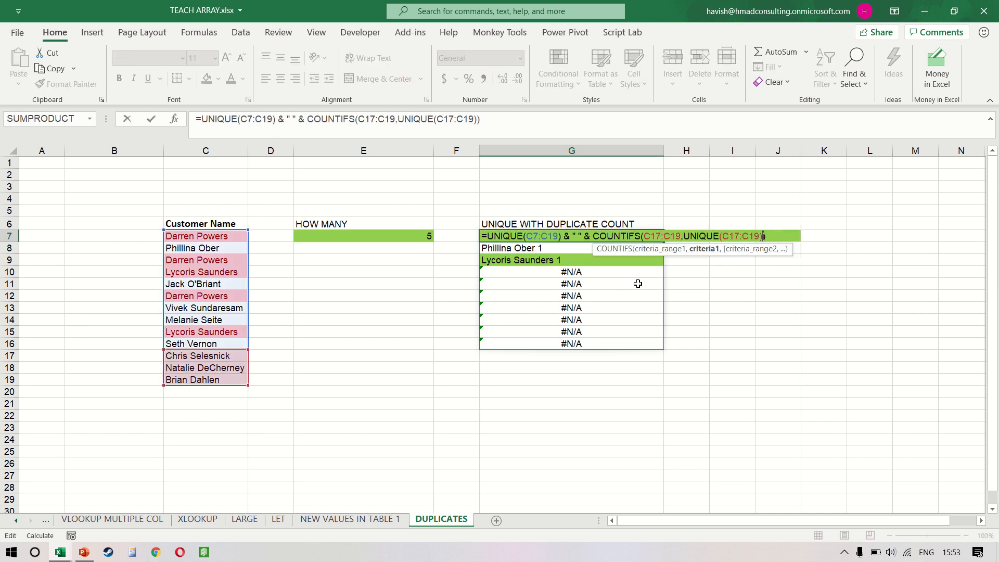
key("Left")
key("Left")
key("Left")
key("Left")
key("Left")
key("Left")
key("Left")
key("Left")
key("Left")
key("Left")
key("Left")
key("Left")
key("Left")
key("Left")
key("Left")
key("Left")
key("Left")
key("Left")
key("Left")
key("Left")
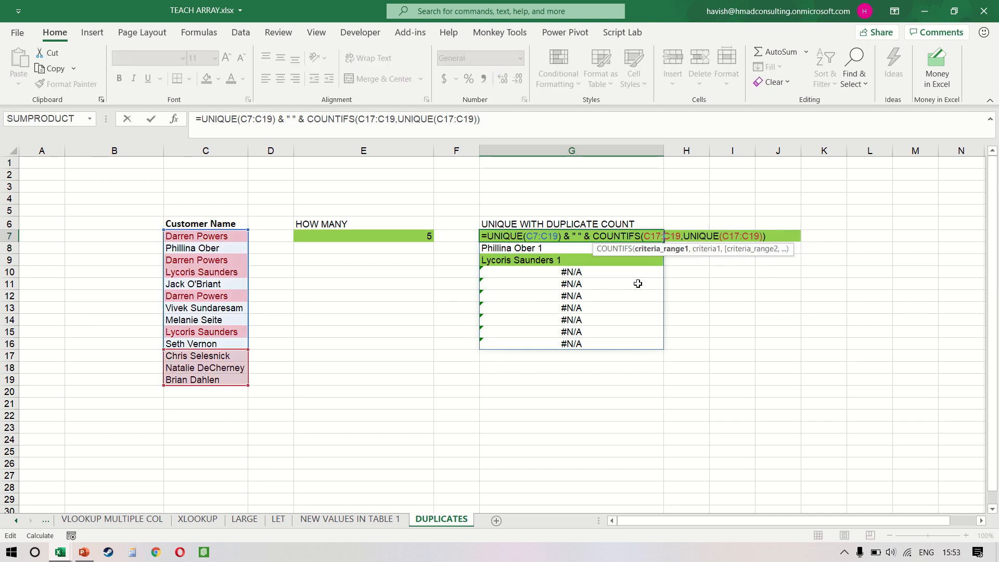
key("Left")
key("Left")
key("Left")
key("Left")
key("Left")
key("Left")
key("Left")
key("Left")
key("Left")
key("Left")
key("Left")
key("Left")
key("Left")
key("Left")
key("Left")
key("Left")
key("Left")
key("Left")
key("Left")
key("Left")
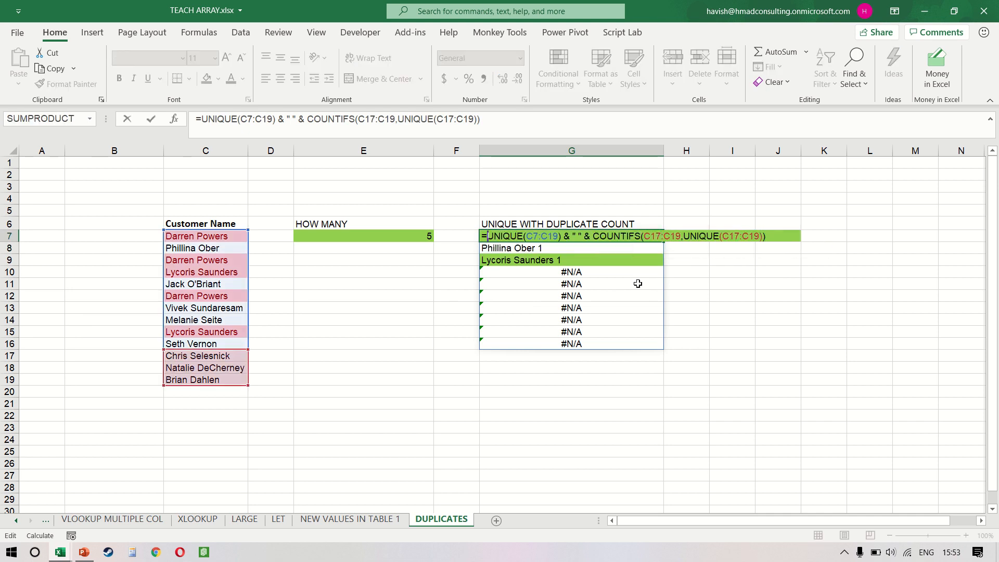
key("Right")
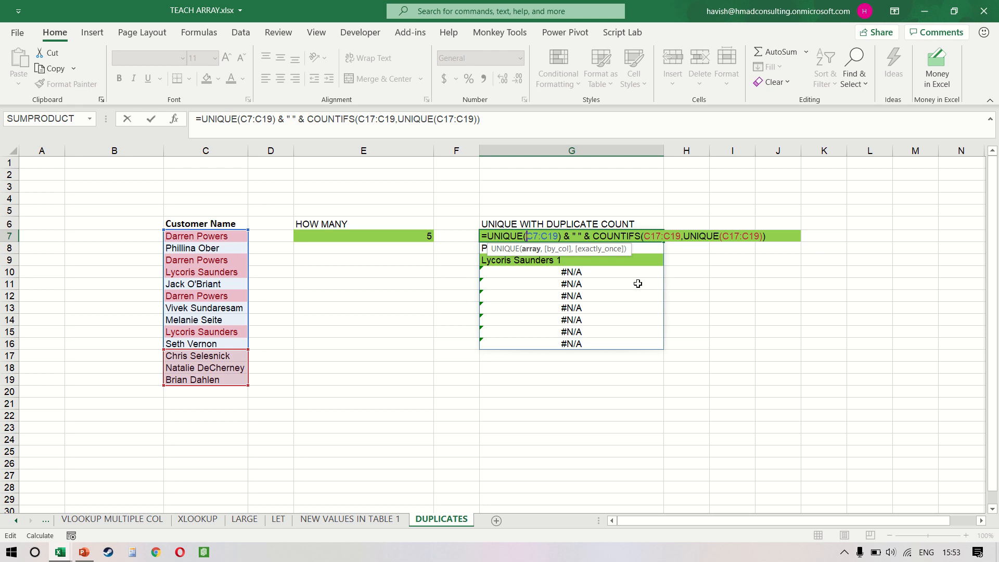
key("Right")
key("Right")
key("Right")
key("Right")
key("Right")
key("Right")
key("Right")
key("Right")
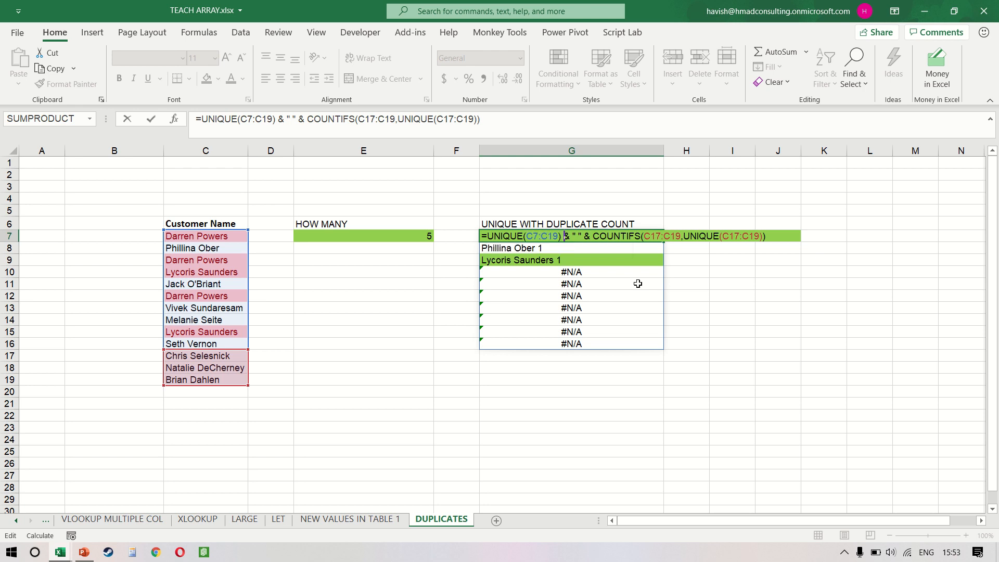
key("Right")
key("Right")
key("Right")
key("Right")
key("Right")
key("Right")
key("Right")
key("Right")
key("Right")
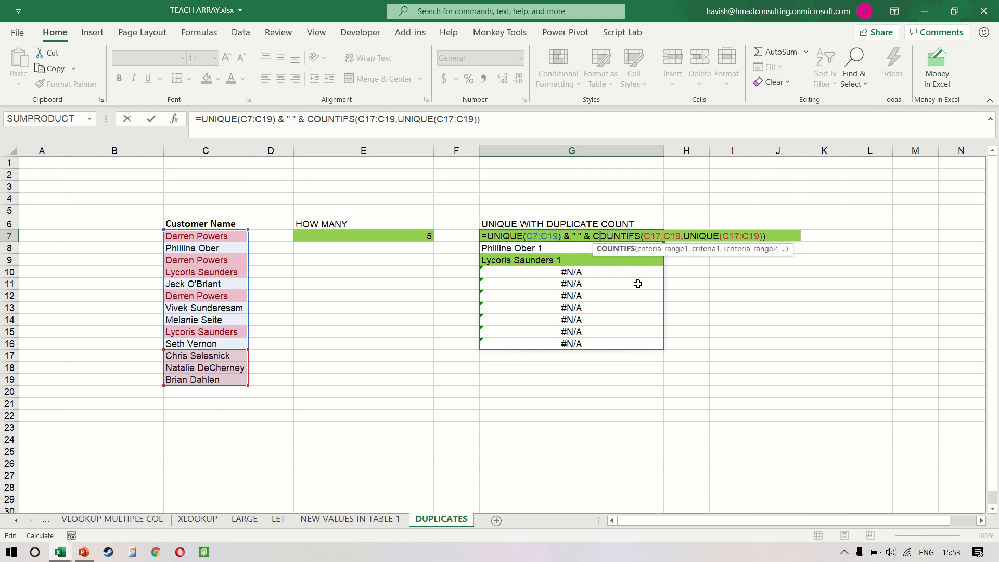
key("Right")
key("Right")
key("Right")
key("Right")
key("Right")
key("Right")
key("Right")
key("Right")
key("Right")
key("Right")
key("Right")
key("Right")
key("Right")
key("Right")
key("Right")
key("Right")
key("Right")
key("Right")
key("Right")
key("Right")
key("Right")
key("Right")
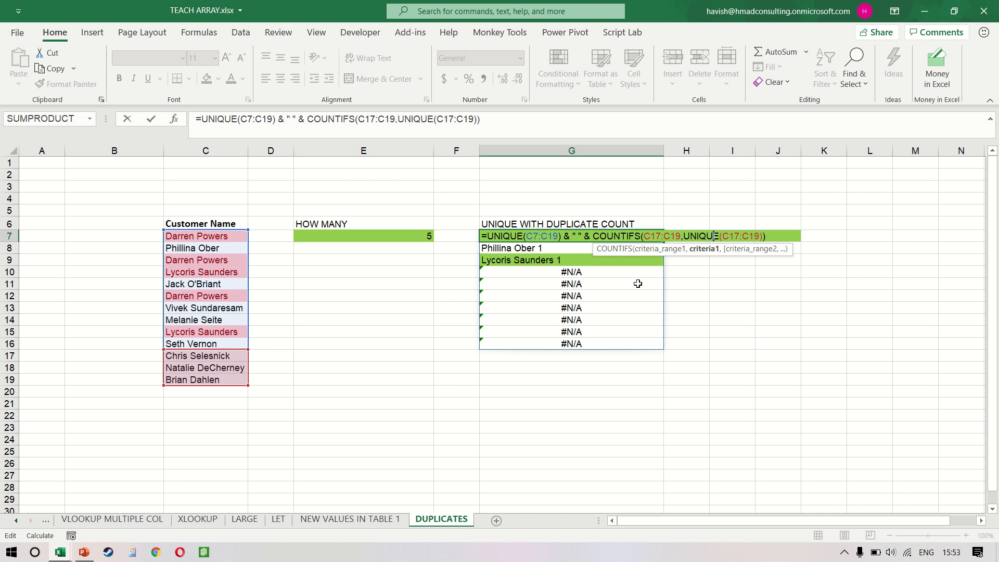
key("BackSpace")
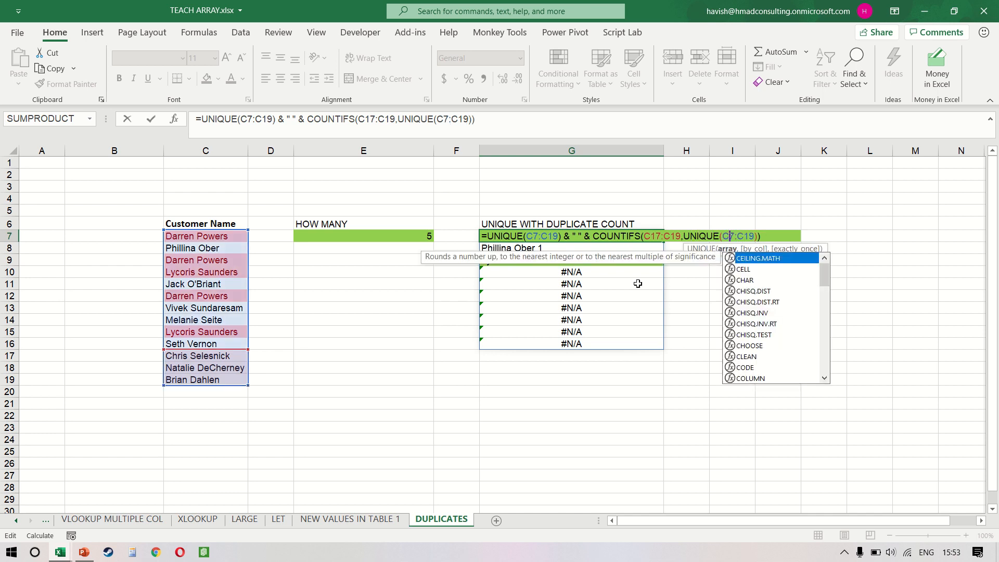
type("7")
Change the COUNTIFS criteria range in the G7 formula to C7:C19
key("Left")
key("Left")
key("Left")
key("Left")
key("Left")
key("Left")
key("Left")
key("Left")
key("Left")
key("Left")
key("Left")
key("Left")
key("Left")
key("Left")
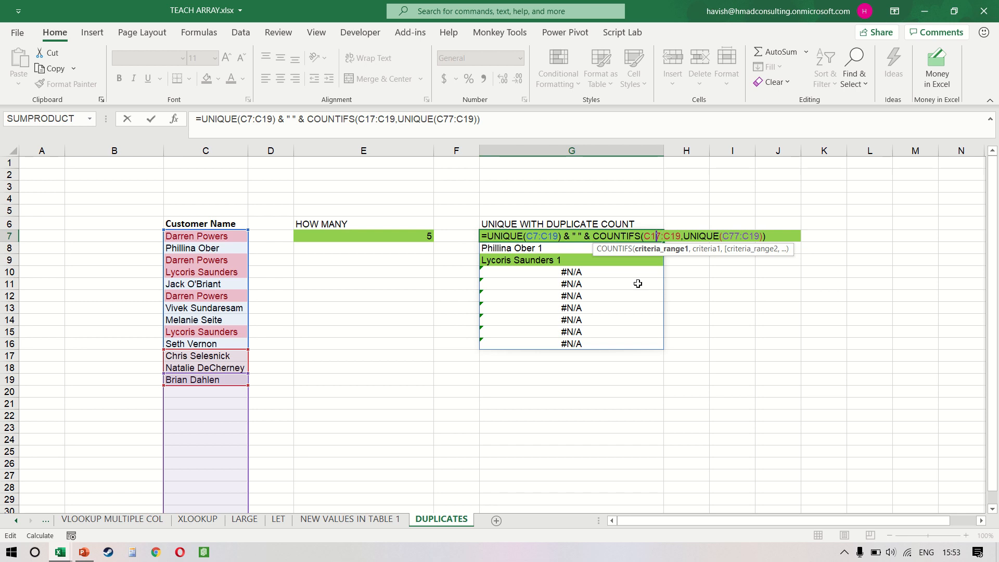
key("BackSpace")
key("Return")
key("Up")
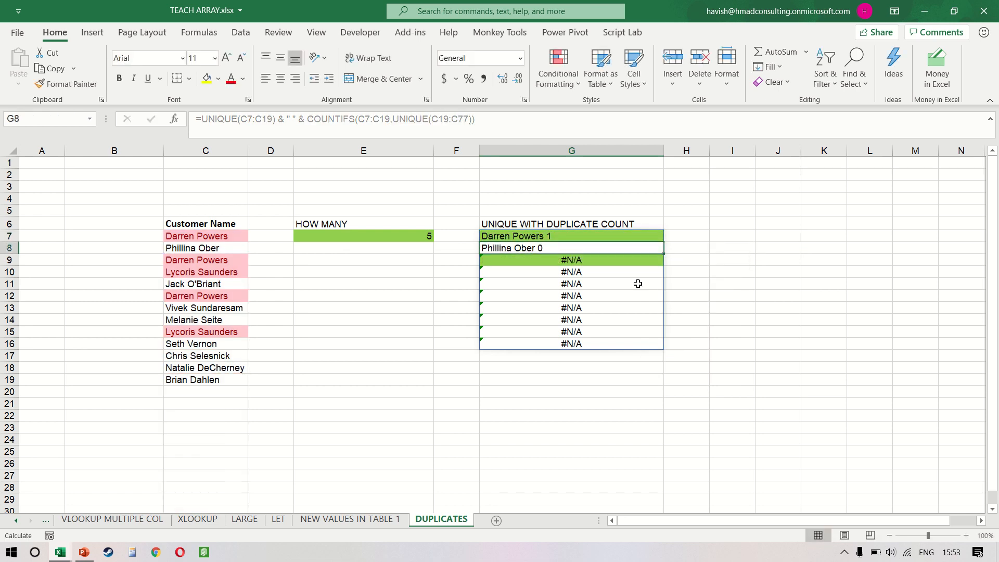
Correct the inner UNIQUE range in the G7 formula to C7:C19 and select the whole spilled list
key("F2")
key("Left")
key("Left")
key("Left")
key("Left")
key("Left")
key("Left")
key("Left")
key("Left")
key("Left")
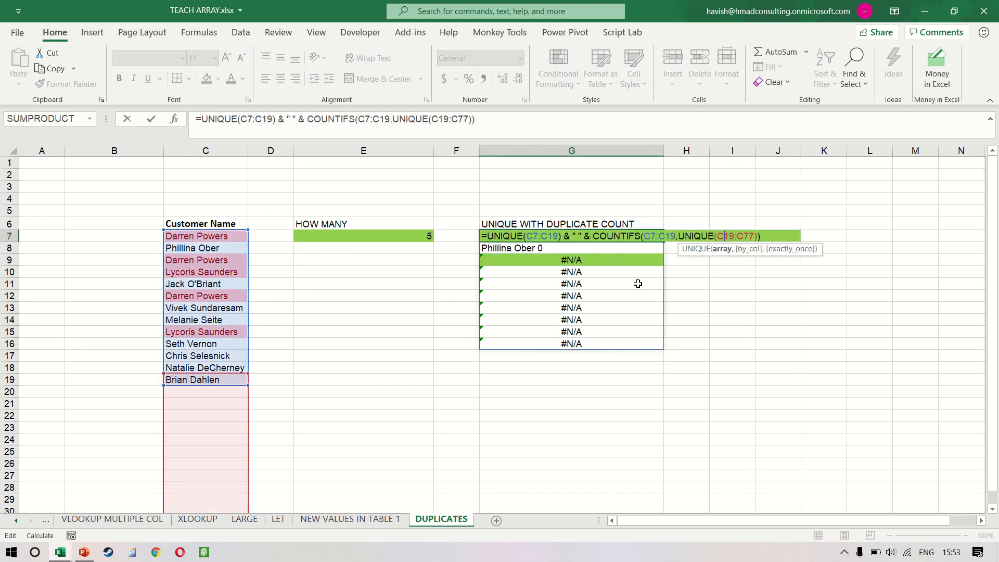
key("BackSpace")
key("BackSpace")
key("BackSpace")
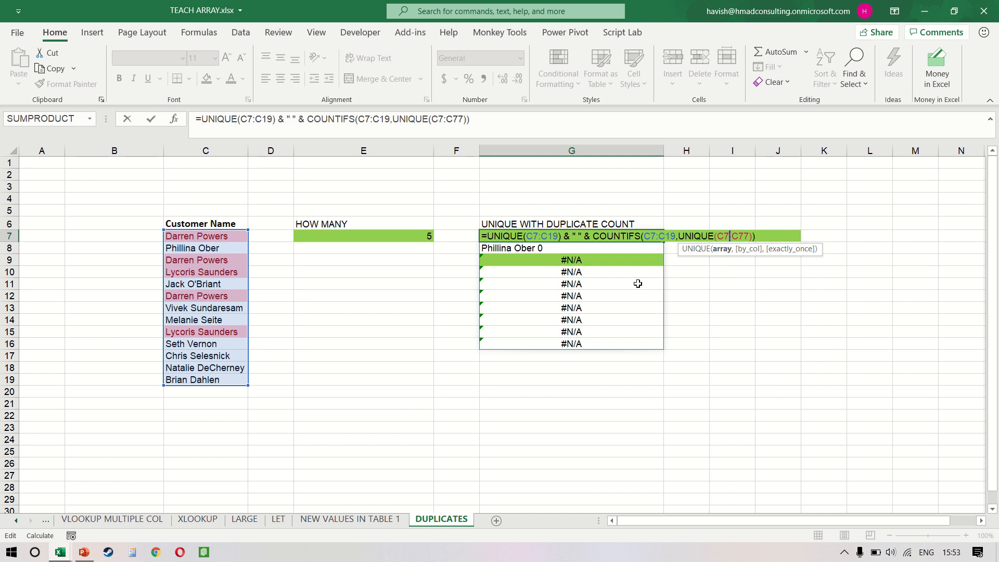
type("7:")
key("BackSpace")
key("BackSpace")
key("BackSpace")
type("C19")
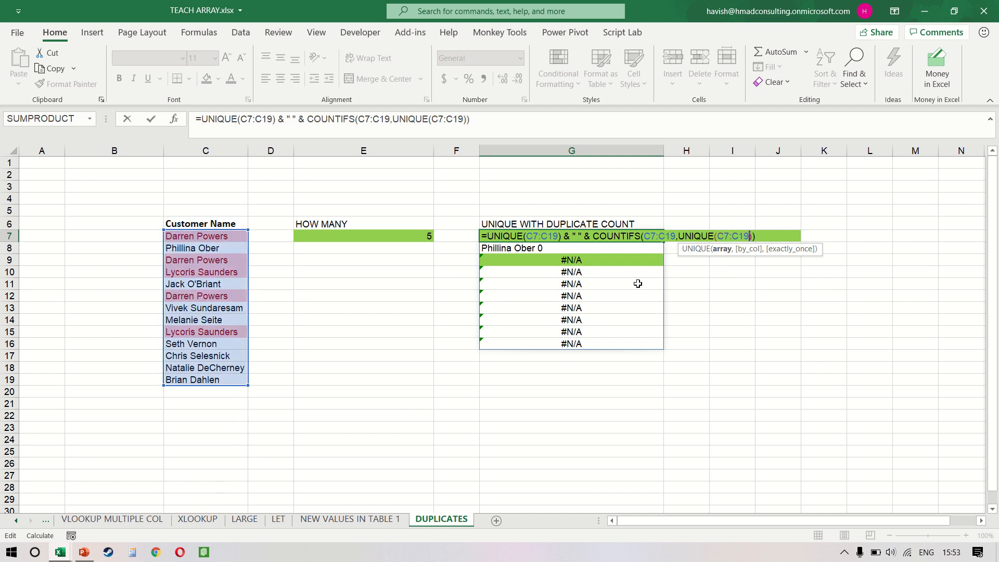
key("Return")
key("Up")
key("ctrl+shift+Down")
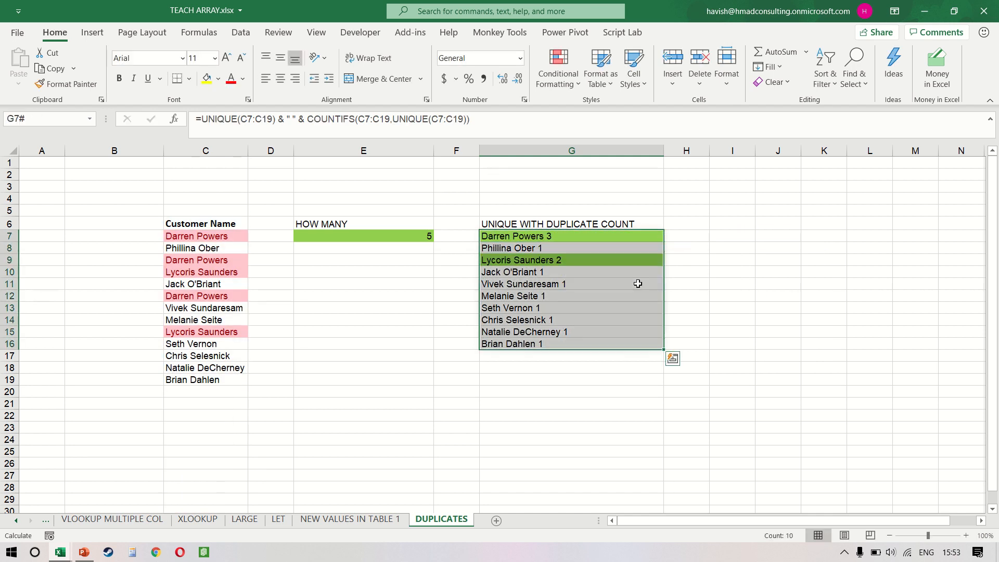
Copy the COUNTIFS(C7:C19,UNIQUE(C7:C19)) part of the G7 formula into I7 as text
key("Down")
key("Up")
key("F2")
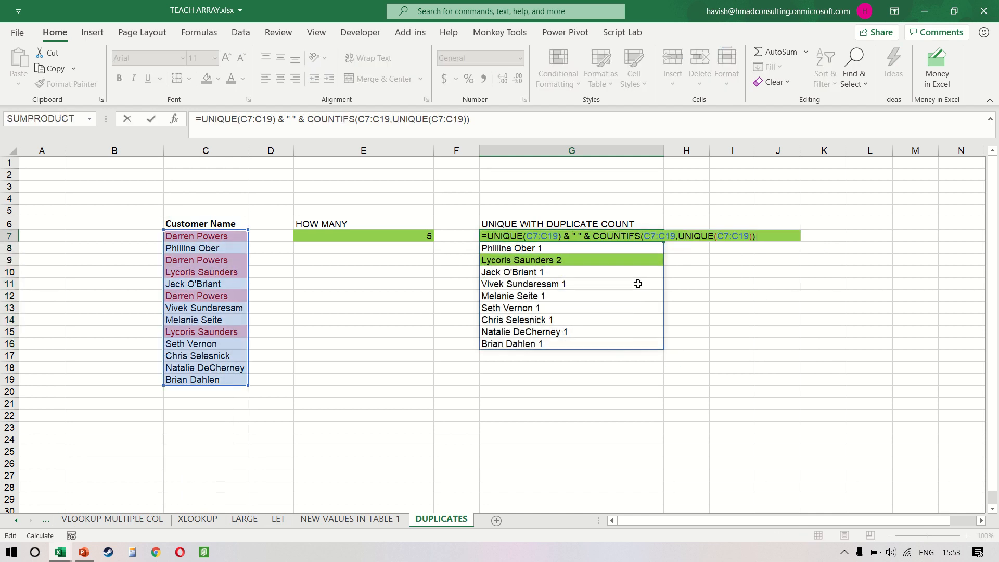
left_click_drag(594, 235, 753, 237)
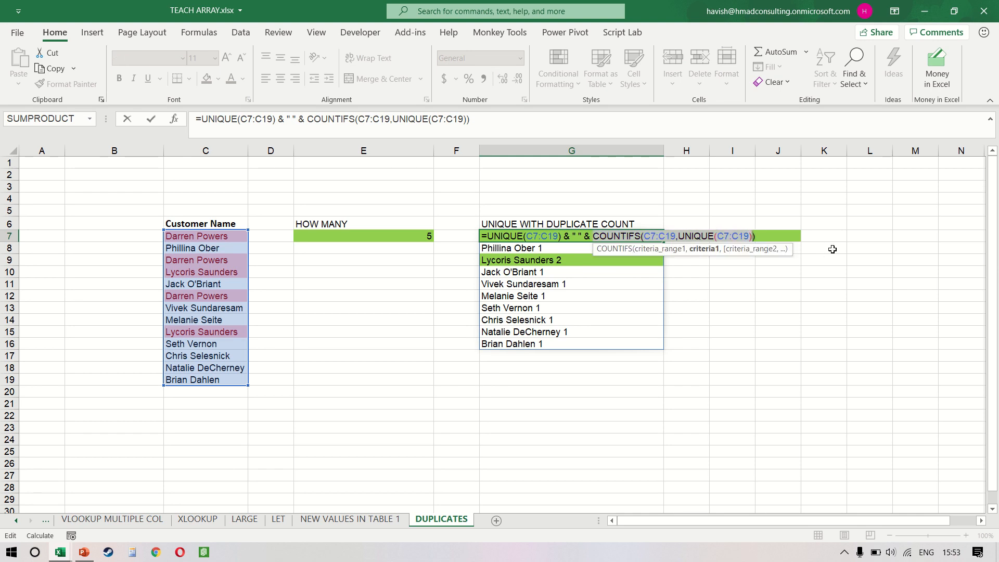
key("Right")
key("Right")
key("Right")
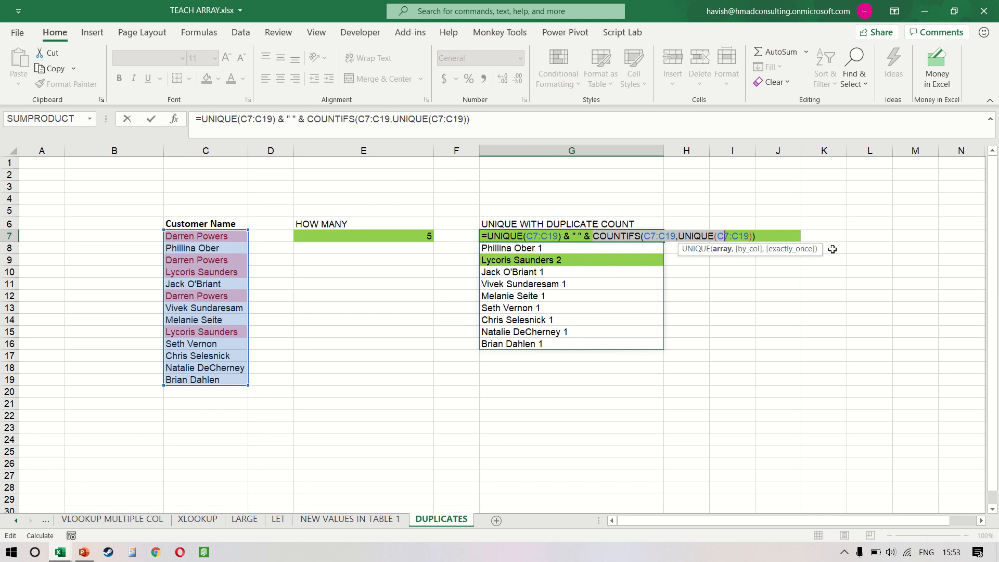
key("Tab")
key("Right")
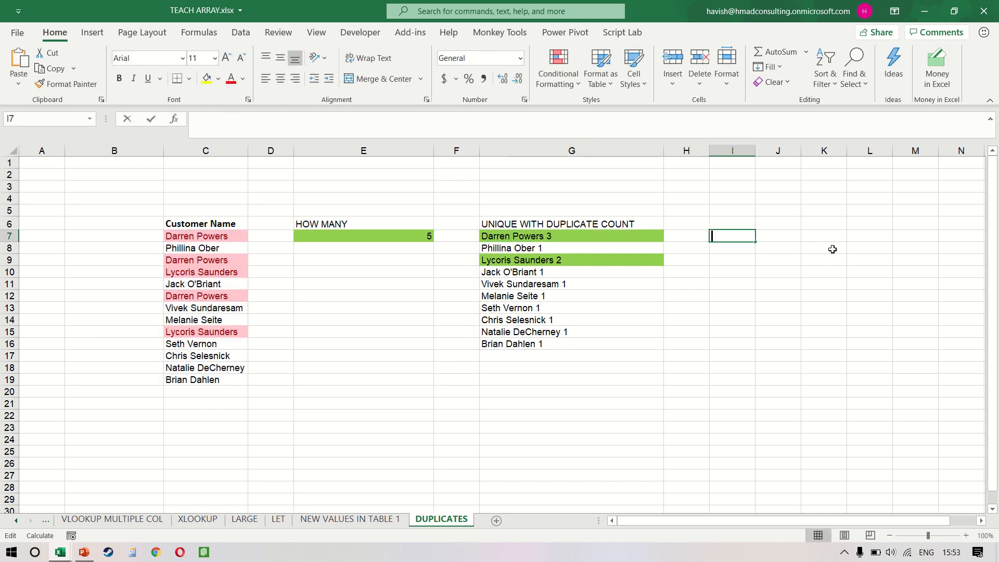
type("COUNTIFS(C7:C19,UNIQUE(C7:C19))")
key("Return")
Turn the COUNTIFS text in I7 into a working formula with a leading equals sign and select its spilled counts
key("Up")
key("F2")
key("Home")
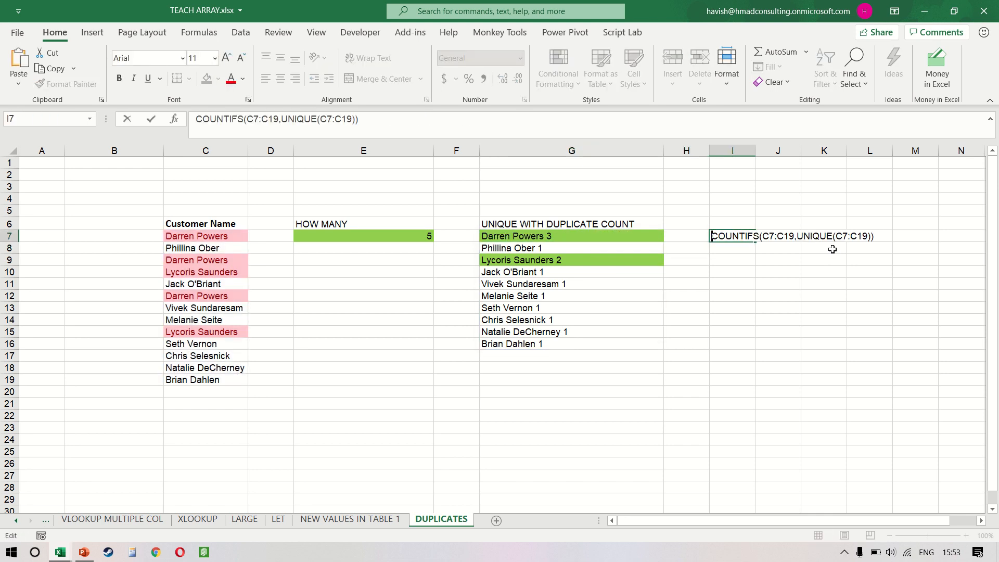
type("=")
key("Return")
key("Up")
key("ctrl+shift+Down")
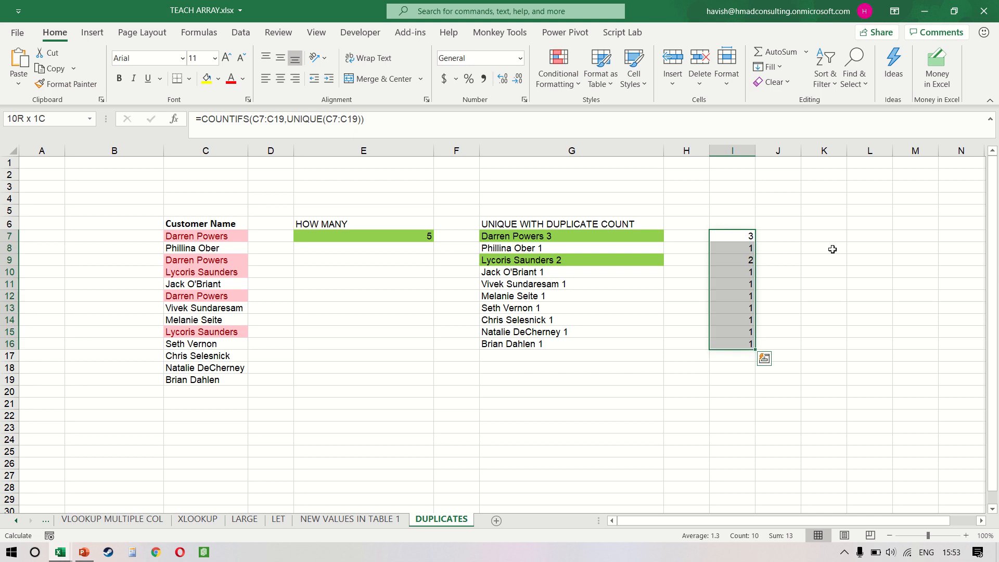
Examine the UNIQUE and COUNTIFS parts of the G7 formula, leaving the formula as it is
key("Left")
key("Left")
key("F2")
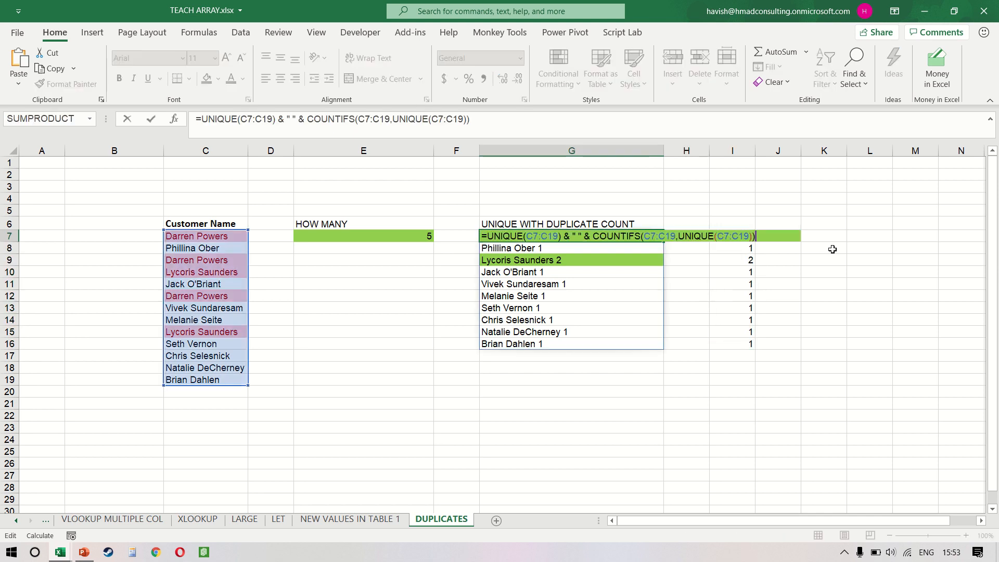
key("Left")
key("Left")
key("Left")
key("Left")
key("Left")
key("Left")
key("Left")
key("Left")
key("Left")
key("Left")
key("Left")
key("Left")
key("Left")
key("Left")
key("Left")
key("Left")
key("Left")
key("Left")
key("Left")
key("Left")
key("Left")
key("Escape")
Clear the helper COUNTIFS formula in I7 together with its spilled counts
key("Right")
key("Right")
key("Right")
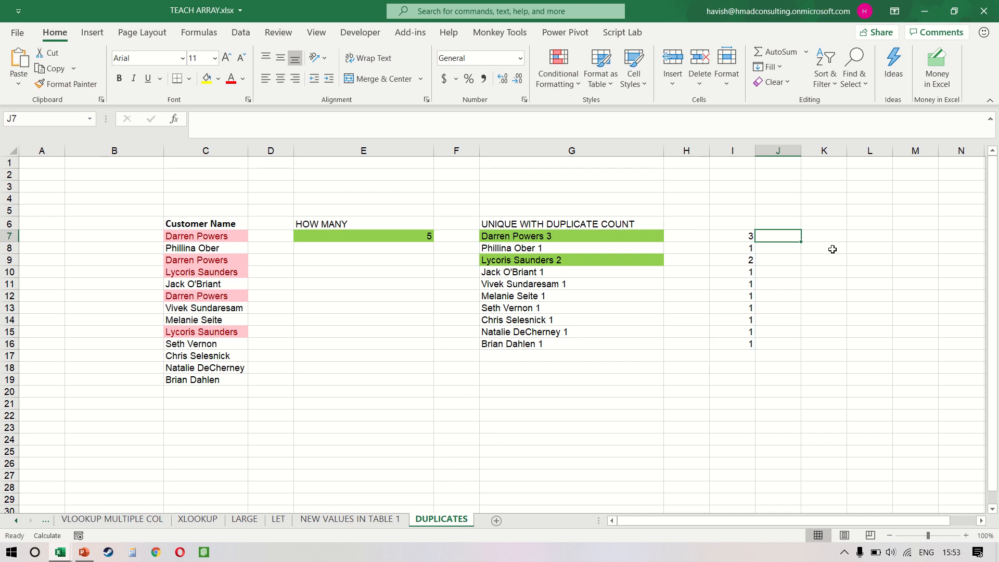
key("Left")
key("Left")
key("Left")
Wrap the entire G7 formula in SORT so the unique names with counts are listed alphabetically
key("F2")
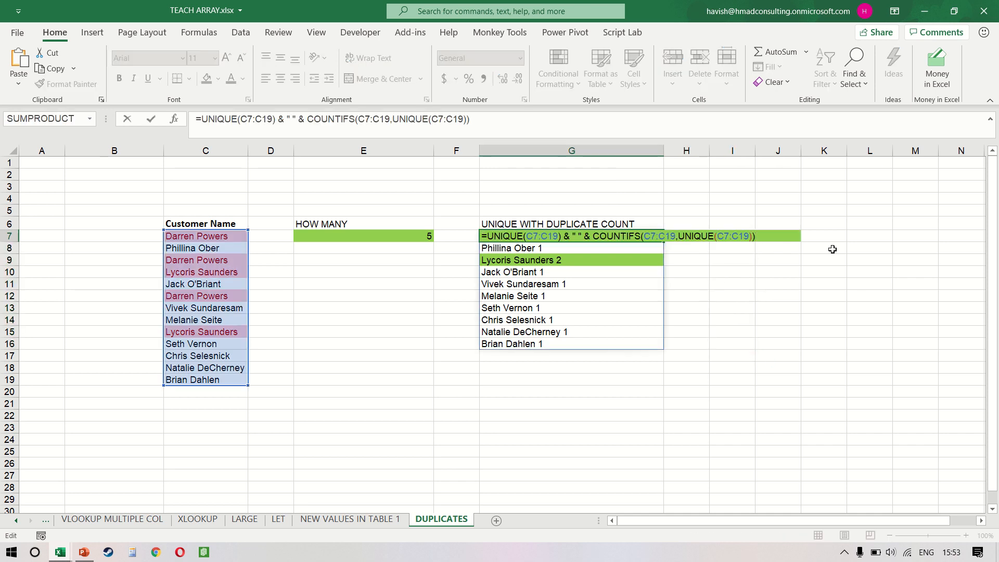
key("Home")
type("sort(")
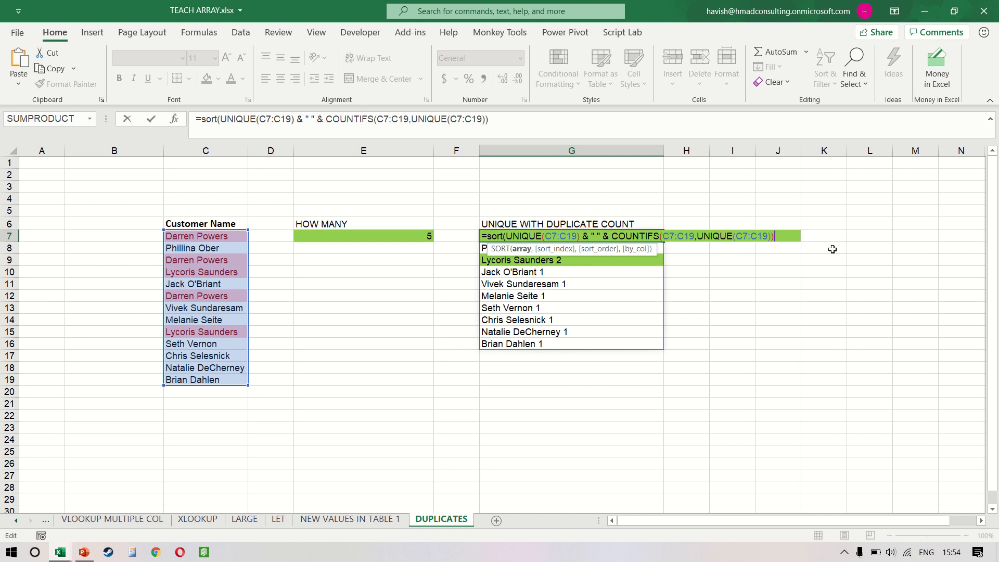
type(")")
key("Return")
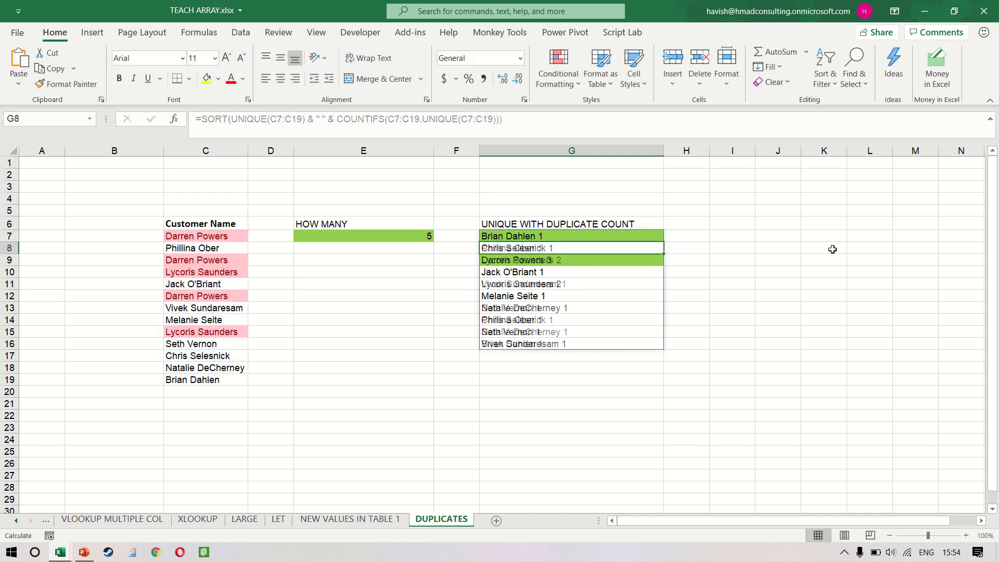
Examine the sorted unique names and their counts in G7:G16
key("Up")
key("ctrl+shift+Down")
key("Down")
key("Down")
key("Down")
key("Down")
key("Down")
key("Down")
key("Down")
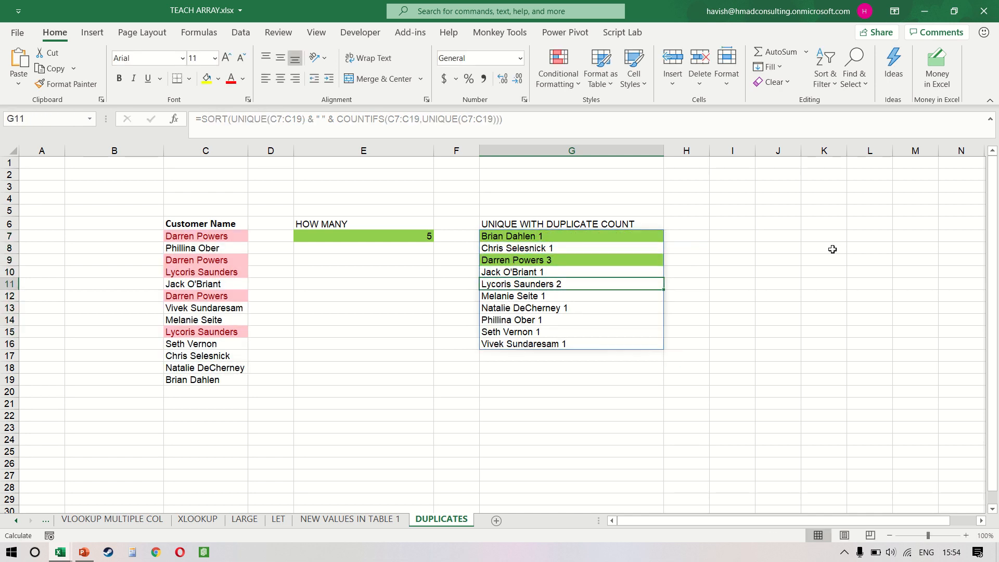
key("Up")
key("Up")
key("Up")
key("Up")
key("Up")
key("Up")
key("Up")
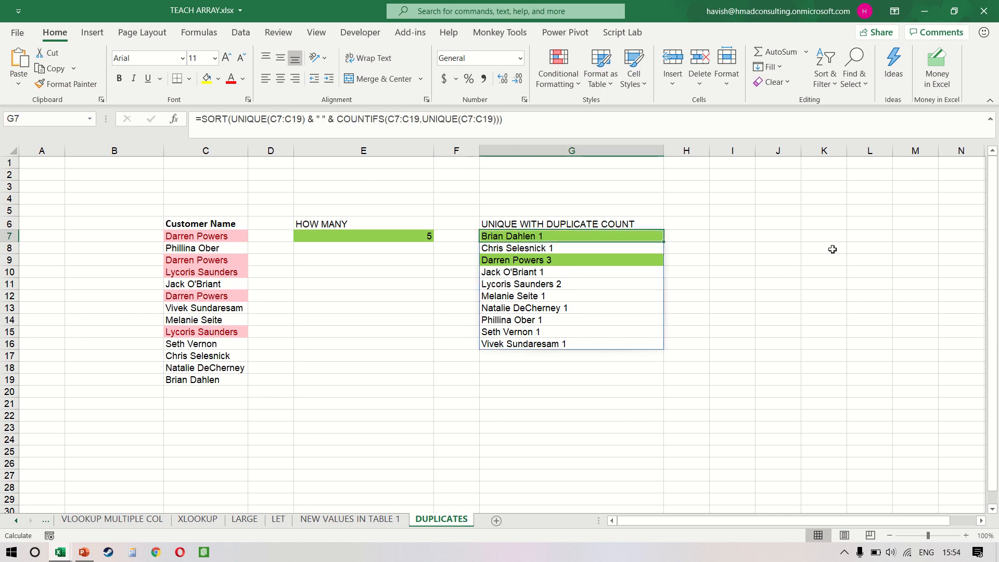
key("Down")
key("Down")
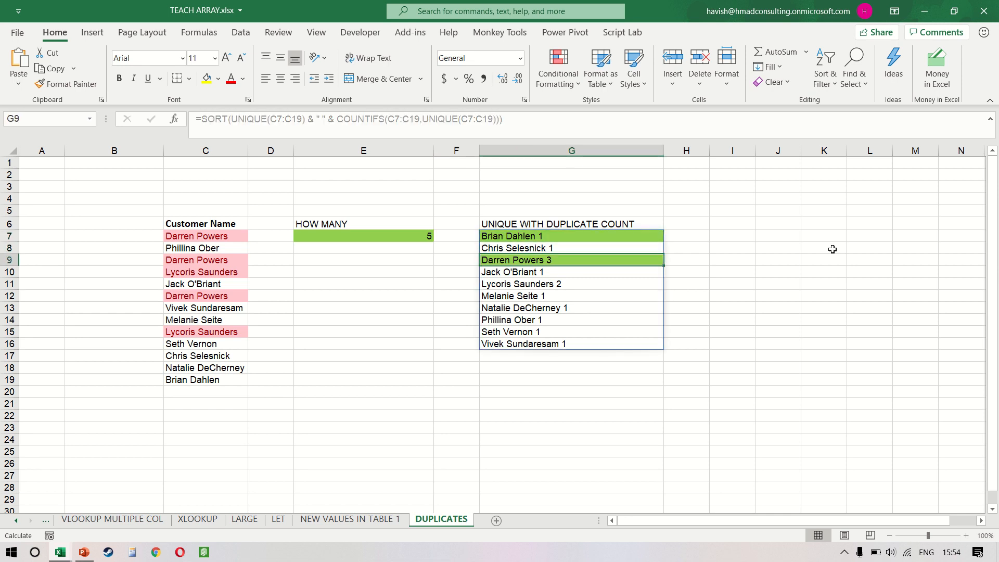
key("Down")
key("Down")
key("Down")
key("Down")
key("Down")
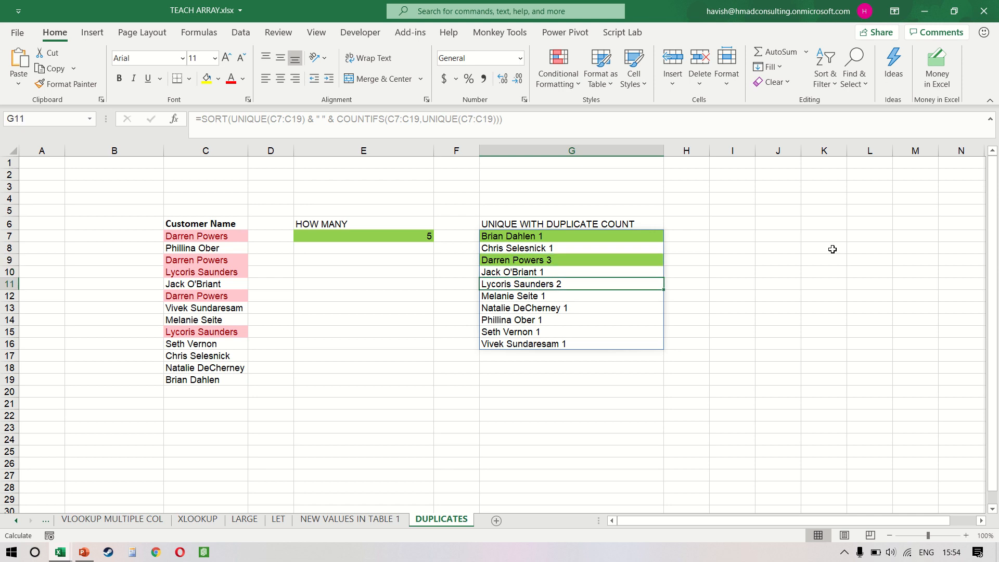
key("Down")
key("Down")
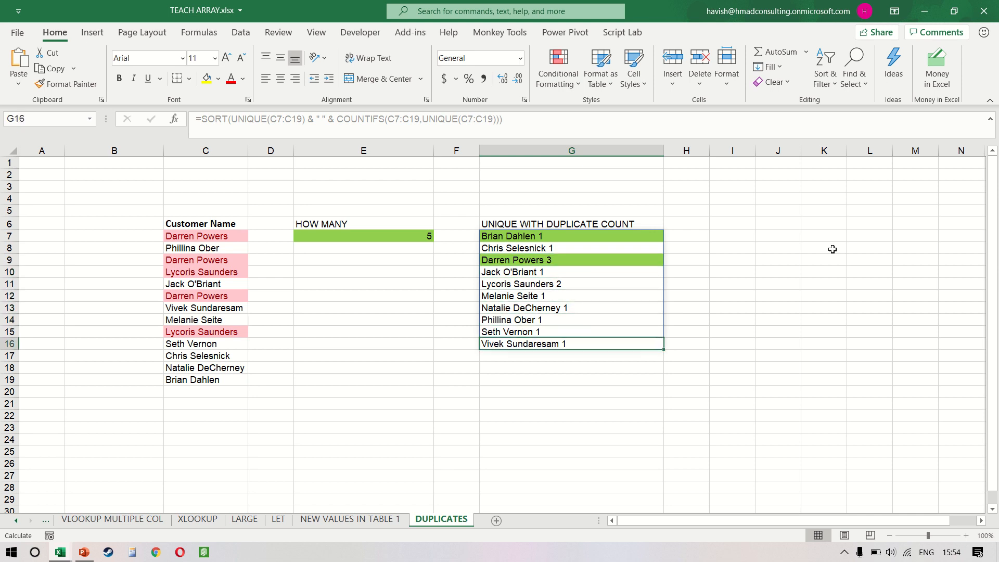
key("Up")
key("Up")
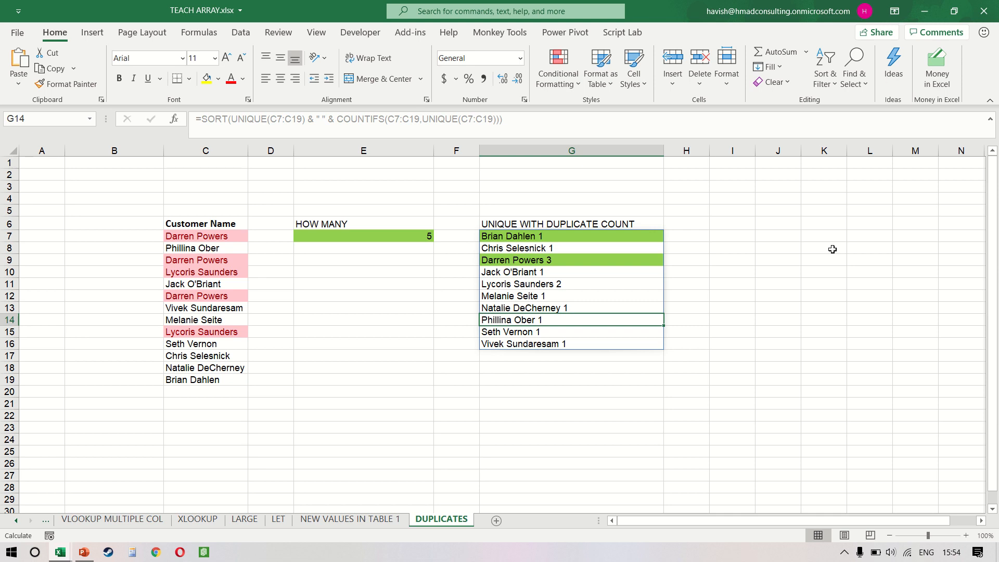
Select the original customer names in C7:C19
key("Up")
key("Up")
key("Up")
key("Up")
key("Left")
key("Left")
key("Left")
key("Left")
key("Up")
key("Up")
key("Up")
key("ctrl+shift+Down")
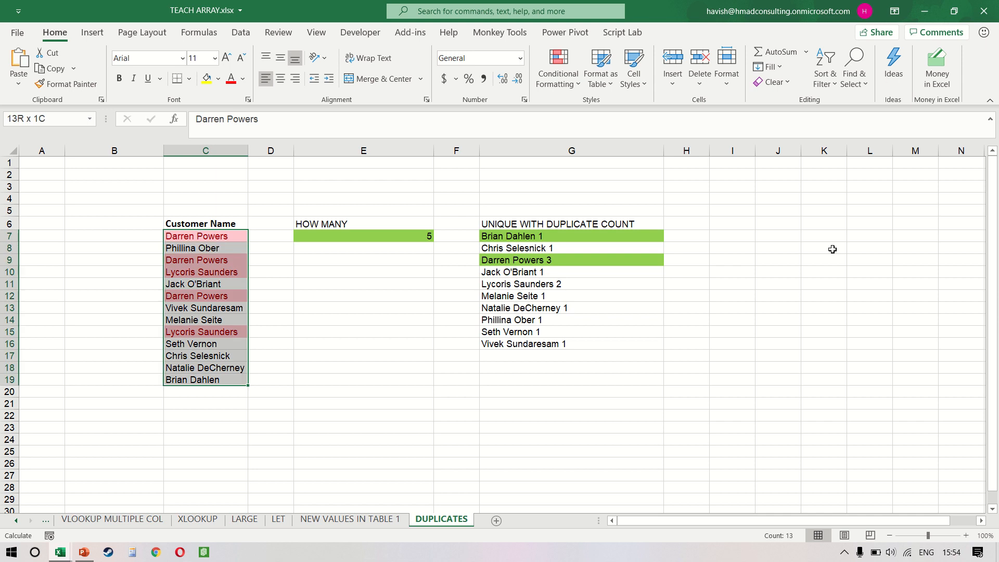
Enter =C7 & COUNTIF($C$7:C7, C7) in B7 to append a running count to the customer name
key("Left")
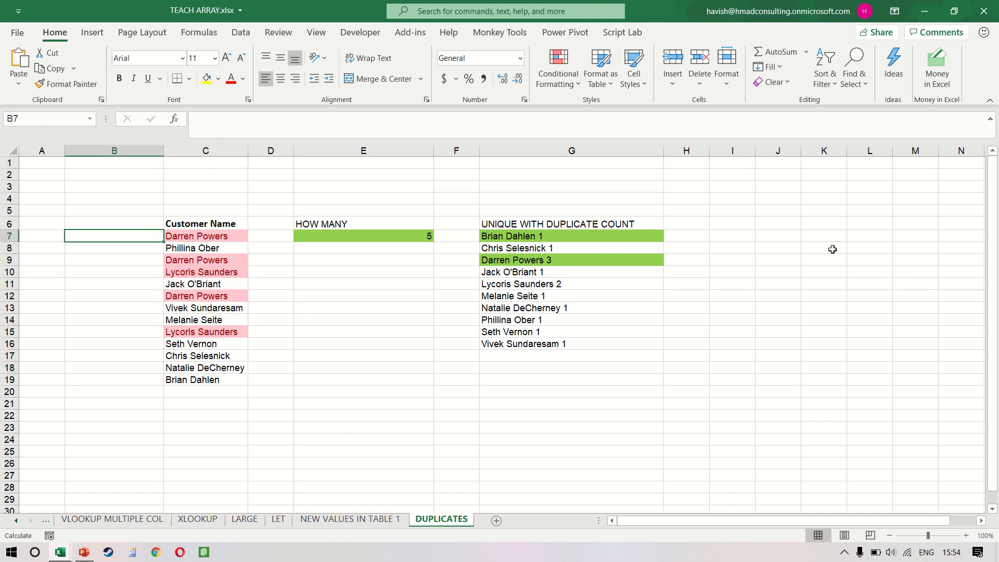
type("=")
key("Right")
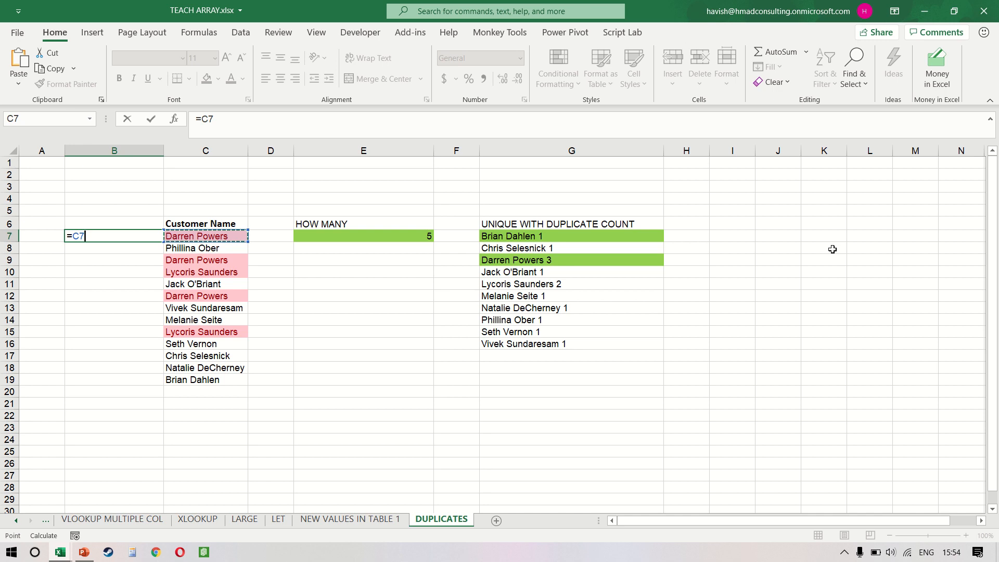
type("& ")
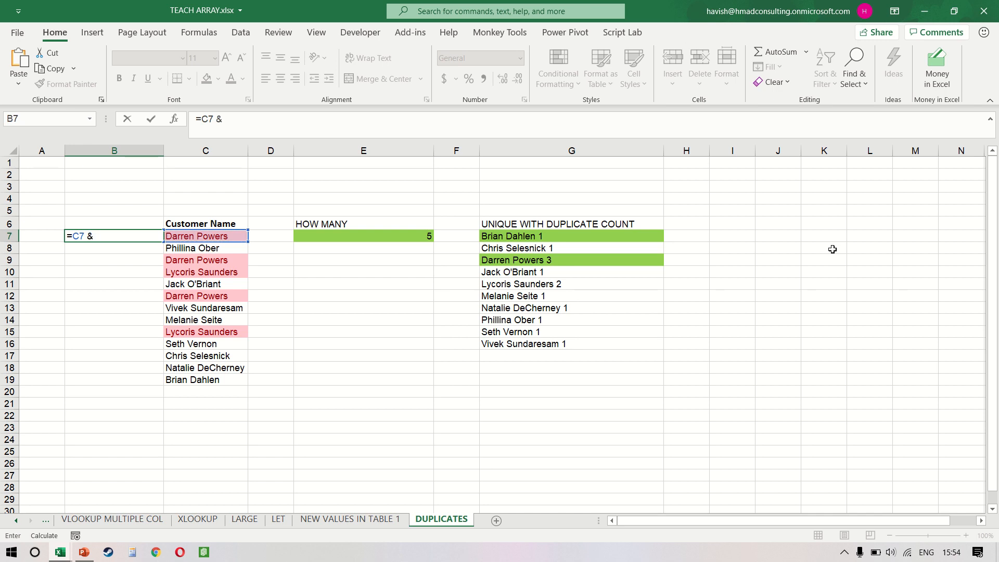
type("countif")
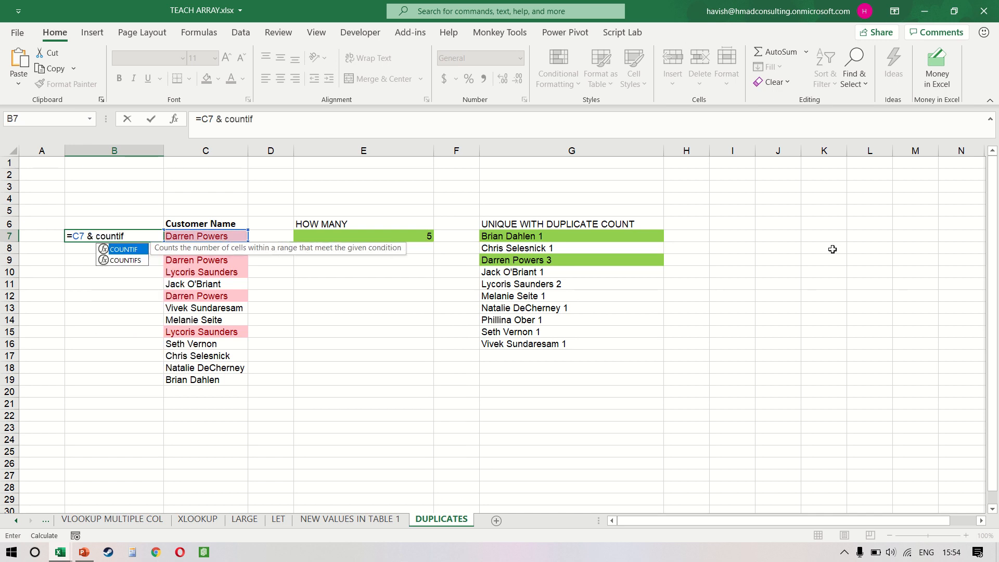
key("Tab")
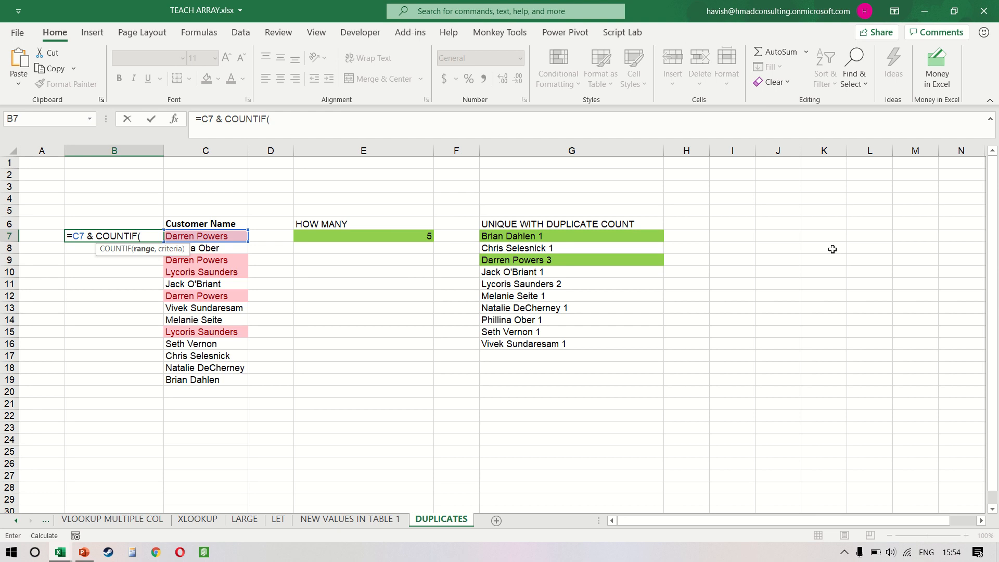
type("$C$7:")
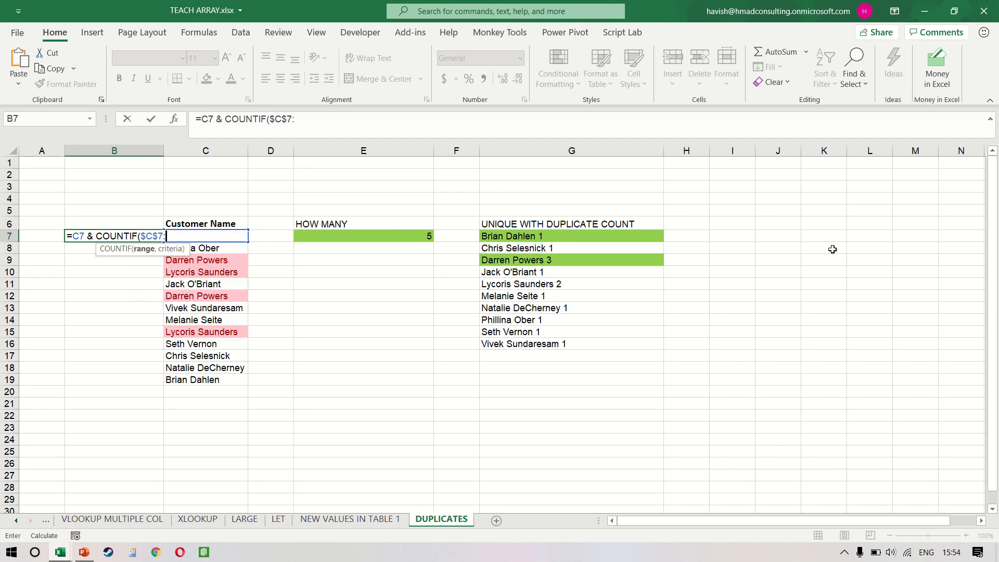
type("c7, c7)")
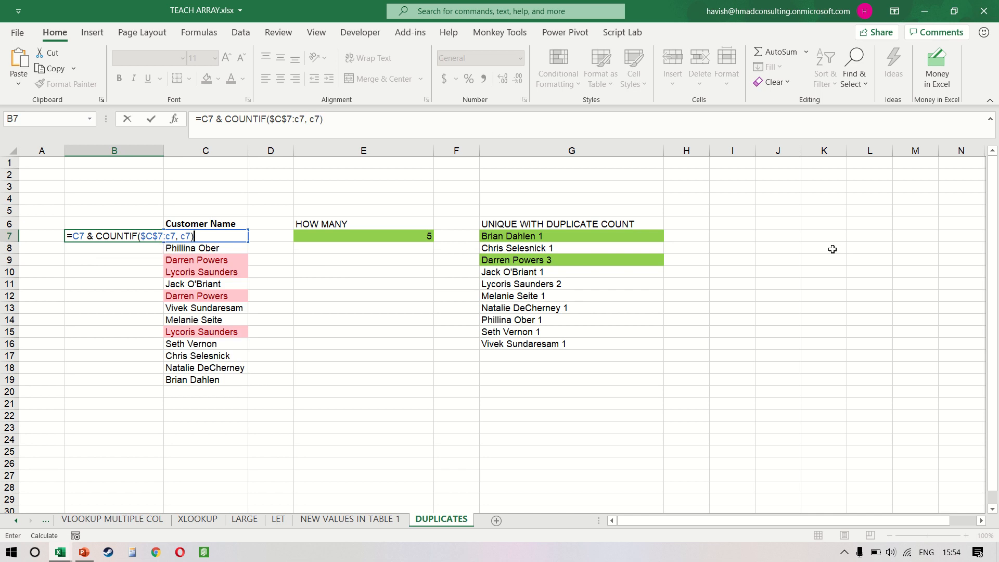
key("Return")
Fill the running-count formula from B7 down to B19
key("Up")
key("shift+Down")
key("shift+Down")
key("shift+Down")
key("shift+Down")
key("shift+Down")
key("shift+Down")
key("shift+Down")
key("shift+Down")
key("shift+Down")
key("shift+Down")
key("shift+Down")
key("shift+Down")
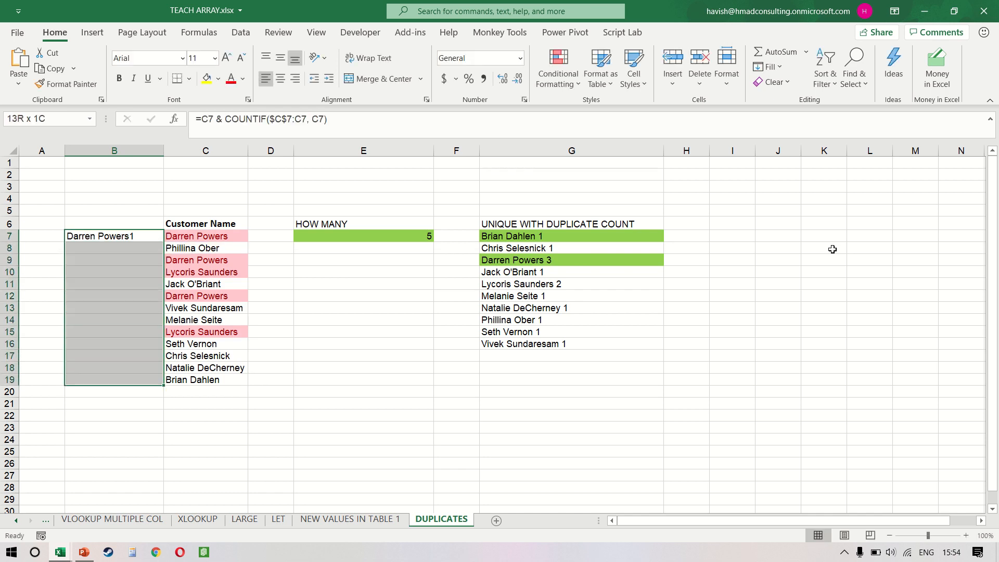
key("ctrl+d")
key("Down")
Insert a space separator in the B7 formula, making it =C7 & " " & COUNTIF($C$7:C7, C7)
key("Up")
key("F2")
key("Left")
key("Left")
key("Left")
key("Left")
key("Left")
key("Left")
key("Left")
key("Left")
key("Left")
key("Left")
key("Left")
key("Left")
key("Left")
key("Left")
key("Left")
key("Left")
key("Left")
key("Left")
key("Left")
key("Left")
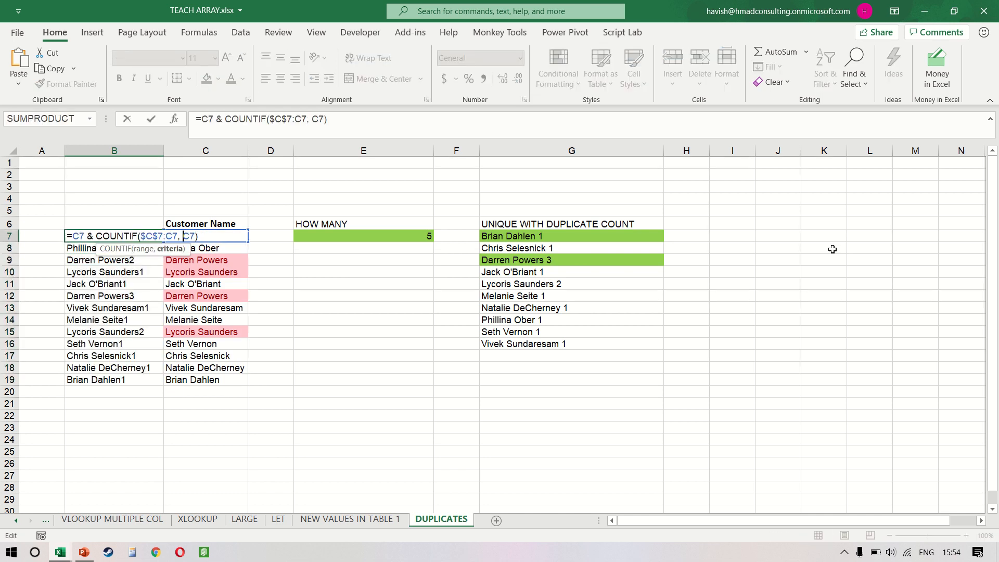
type("\" \" &")
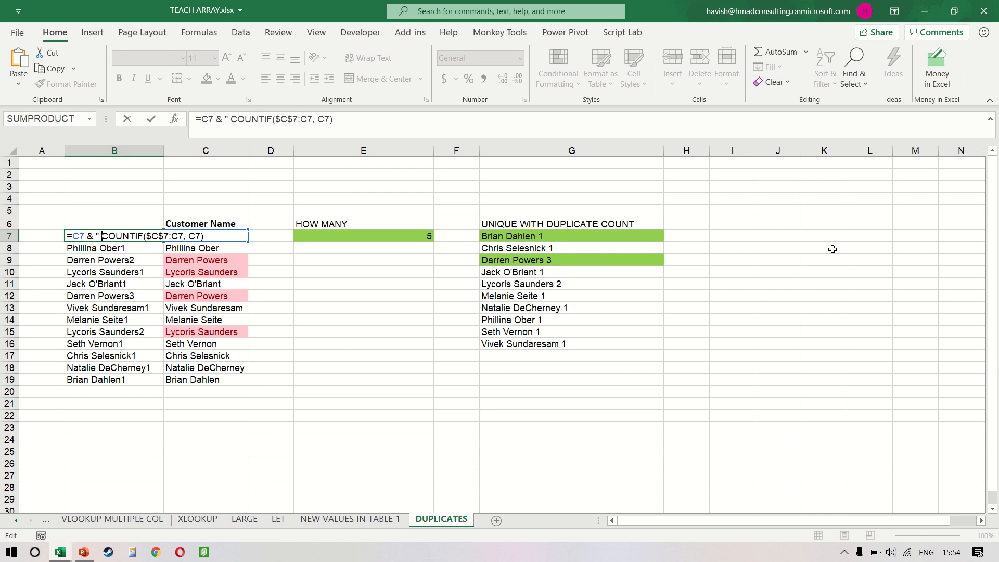
key("Return")
key("Up")
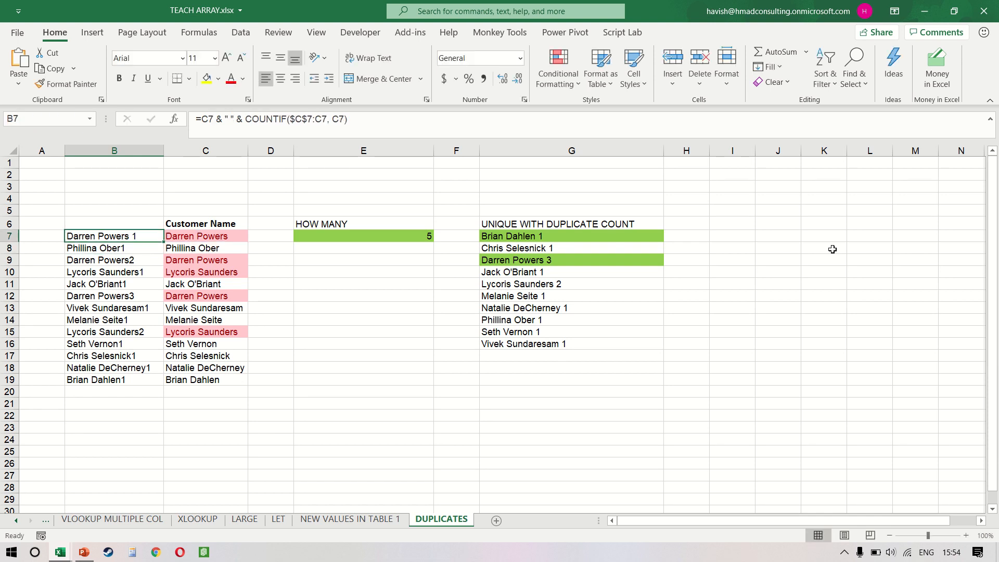
Fill the B7 formula with the space separator down to B19 and select the whole column of results
key("ctrl+shift+Down")
key("ctrl+d")
key("Down")
key("Up")
key("ctrl+shift+Down")
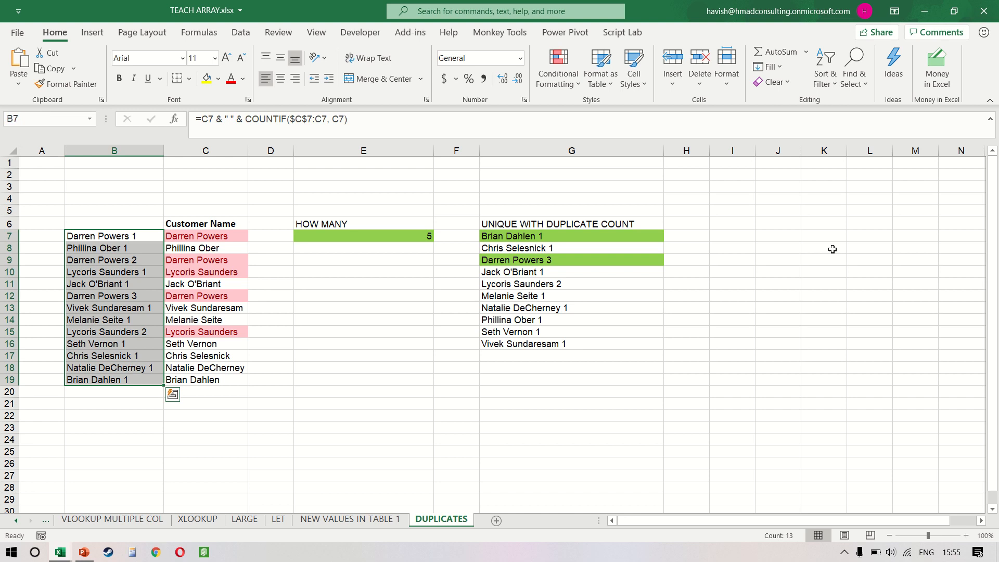
Examine the running-count results in column B row by row against the repeated customer names
key("ctrl+shift+Up")
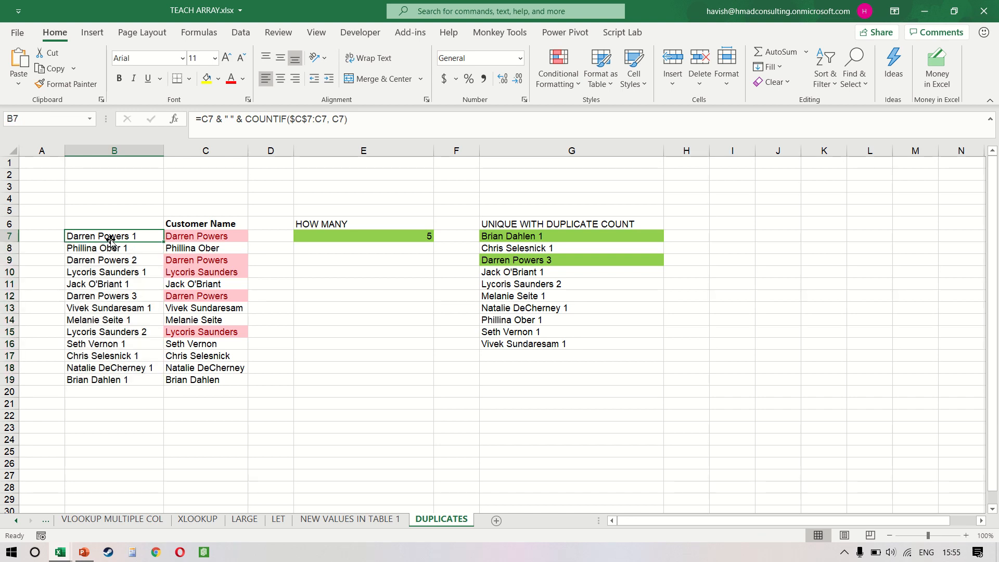
key("ctrl+shift+Right")
key("ctrl+shift+Right")
key("ctrl+shift+Right")
key("ctrl+shift+Right")
key("Down")
key("Down")
key("Down")
key("Up")
key("ctrl+shift+Right")
key("ctrl+shift+Right")
key("ctrl+shift+Right")
key("ctrl+shift+Right")
key("Down")
key("Down")
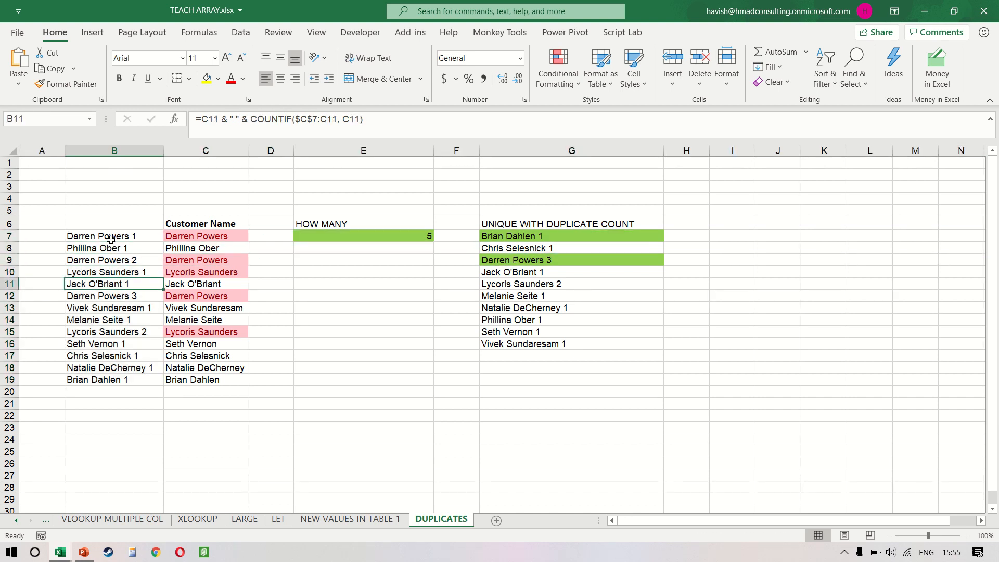
key("Down")
key("ctrl+shift+Right")
key("ctrl+shift+Right")
key("ctrl+shift+Right")
key("ctrl+shift+Right")
key("Up")
key("Up")
key("Up")
key("Up")
key("Up")
key("ctrl+shift+Right")
key("ctrl+shift+Right")
key("ctrl+shift+Right")
key("ctrl+shift+Right")
key("Down")
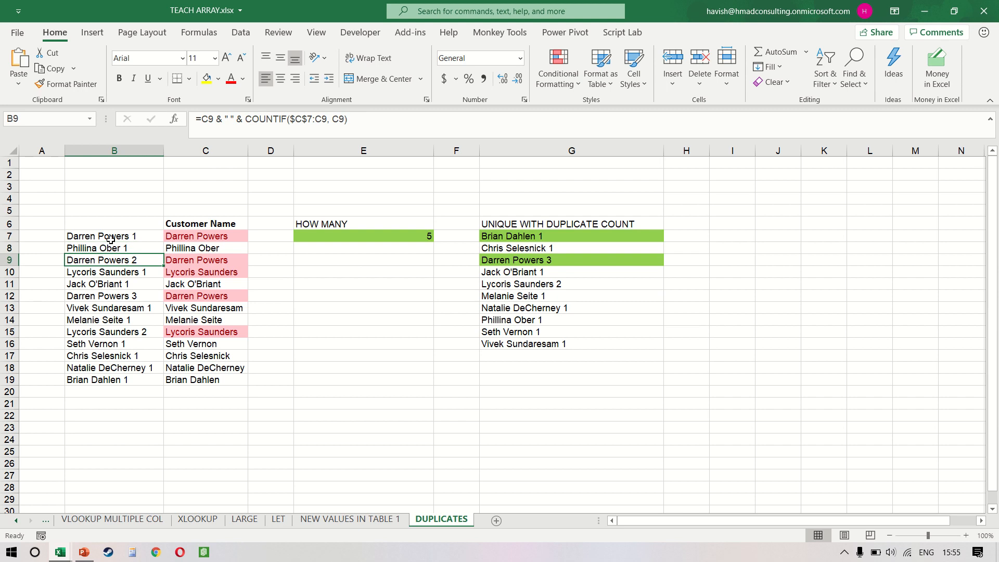
Select row 9 from B9 across to the end to compare the repeated customer's entries in each list
key("Down")
key("ctrl+shift+Right")
key("ctrl+shift+Right")
key("ctrl+shift+Right")
key("ctrl+shift+Right")
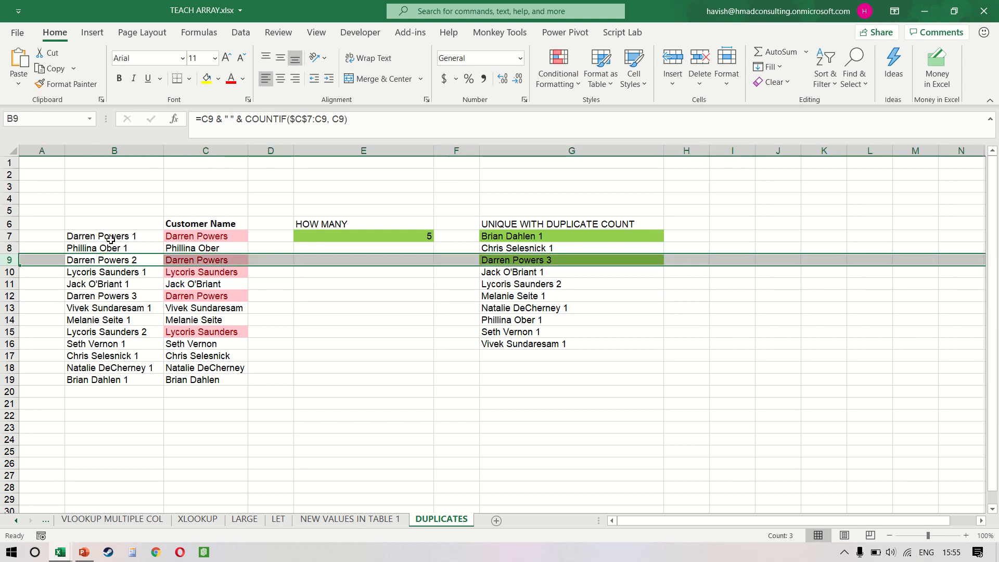
Inspect the SORT, UNIQUE and COUNTIFS formula in G7 and its source range without changing it
key("Down")
key("Right")
key("Right")
key("Right")
key("Right")
key("Right")
key("Up")
key("Up")
key("Up")
key("Down")
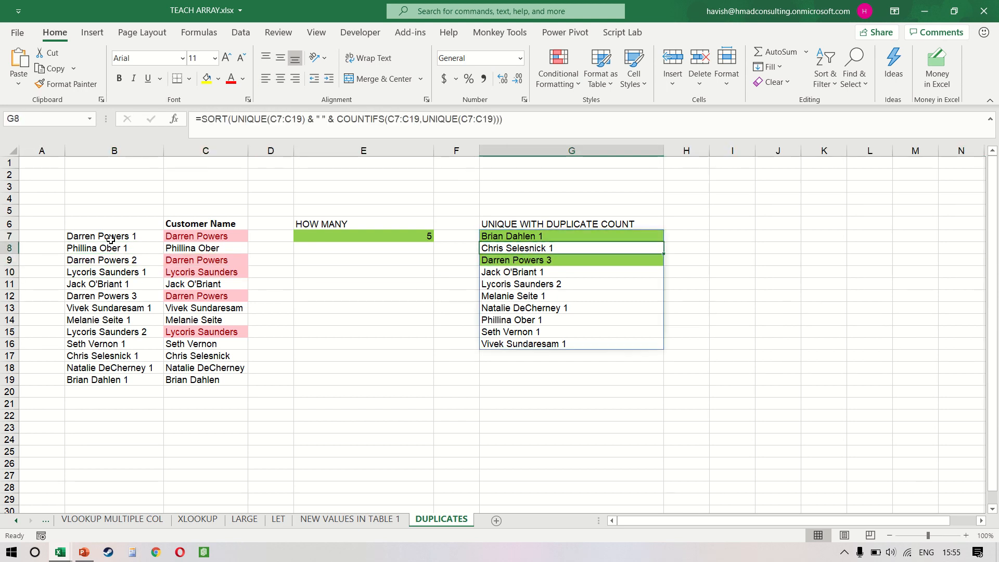
key("Up")
key("F2")
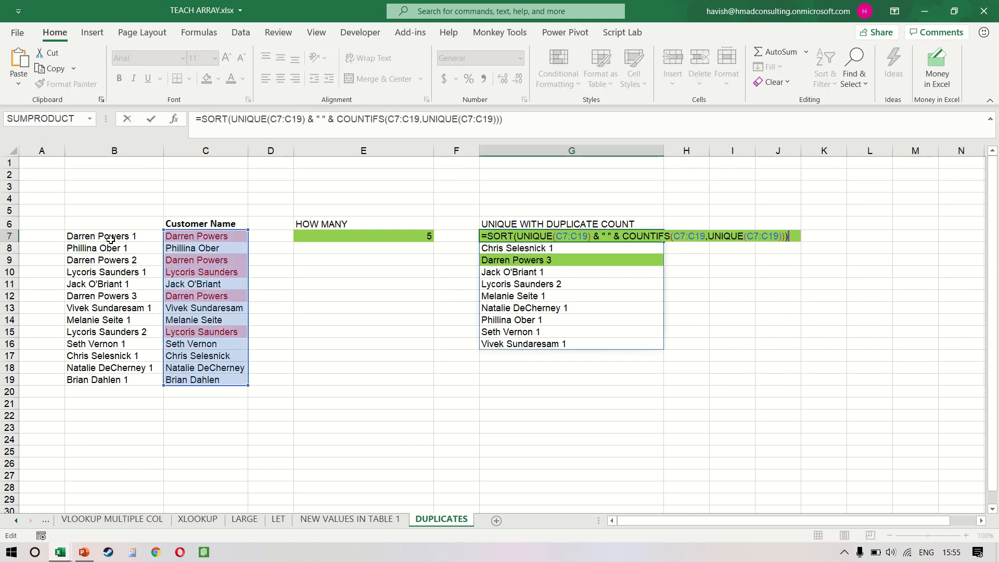
key("Escape")
Select the whole spilled list of unique customers with counts, from G7 down to G16
key("Down")
key("Down")
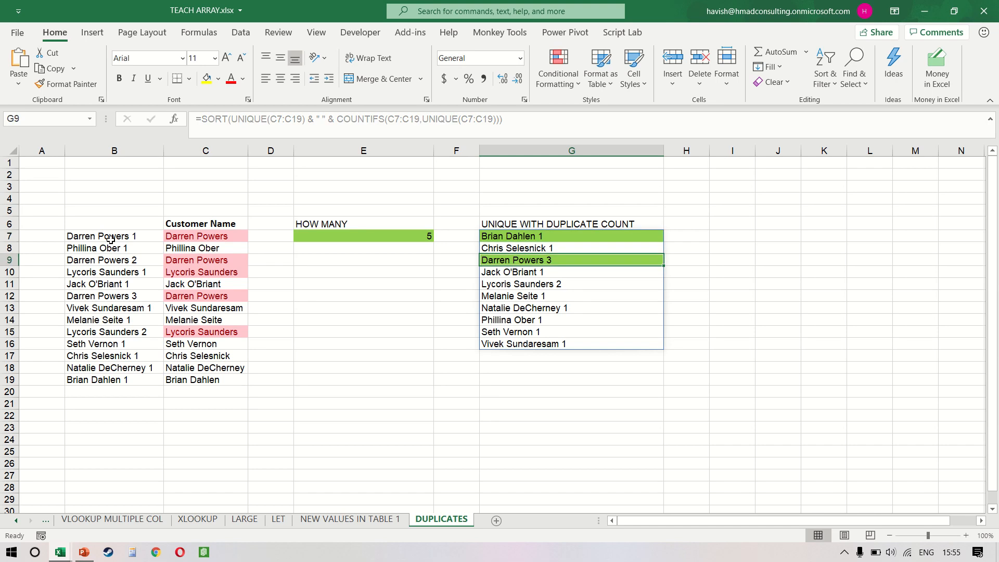
key("Up")
key("Up")
key("ctrl+shift+Down")
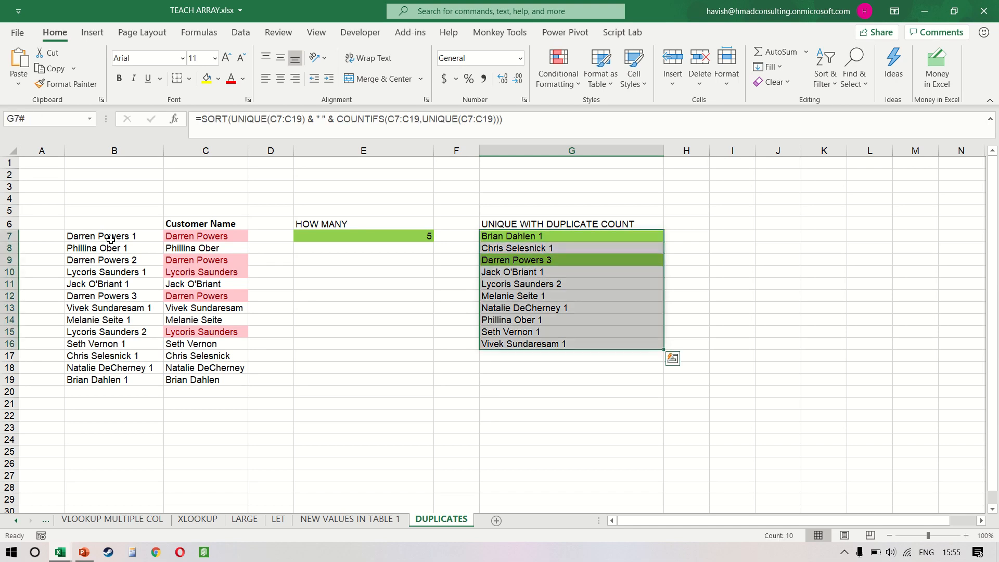
Review the running COUNTIF formula in B7 beside the customer names, leaving it unchanged
key("Up")
key("Left")
key("Left")
key("Left")
key("Left")
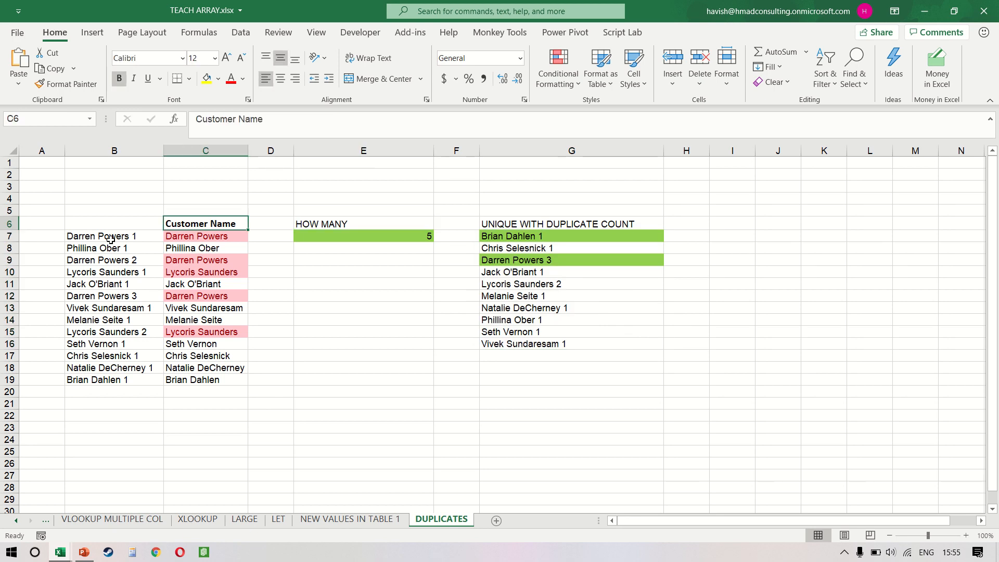
key("Down")
key("Left")
key("F2")
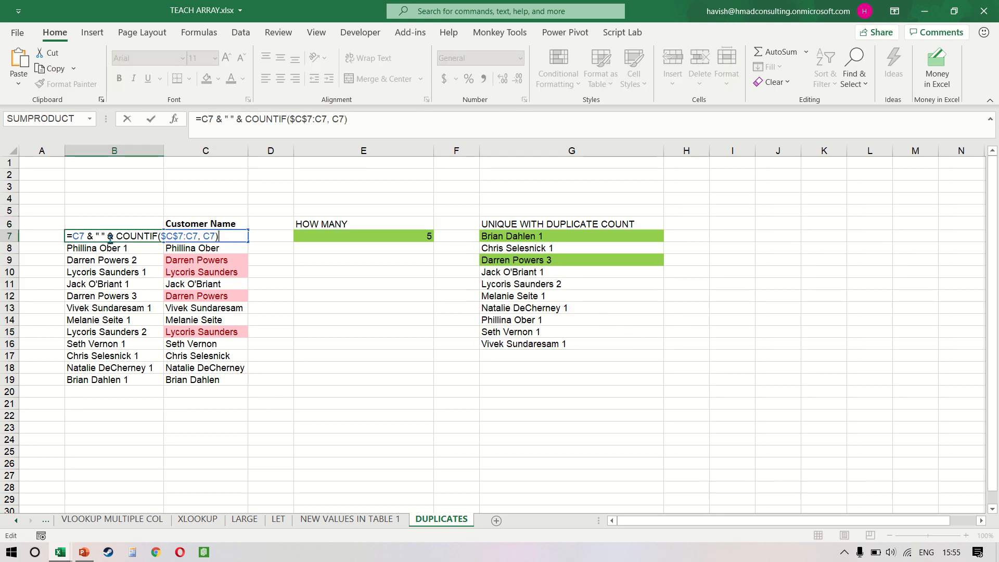
key("Escape")
Open the formula in G7 again to compare it with the running-count formula in B7
key("Right")
key("Right")
key("Right")
key("Right")
key("Right")
key("F2")
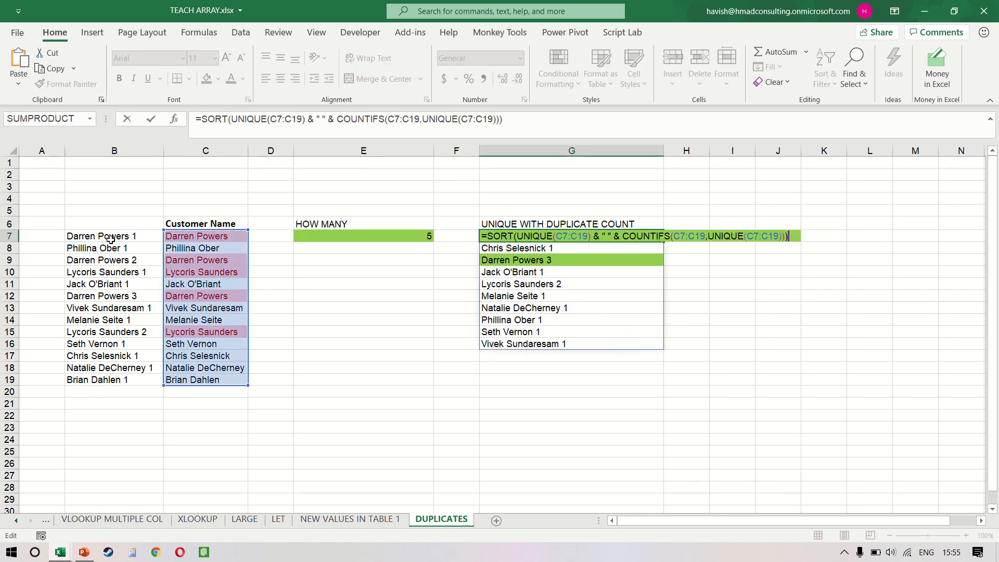